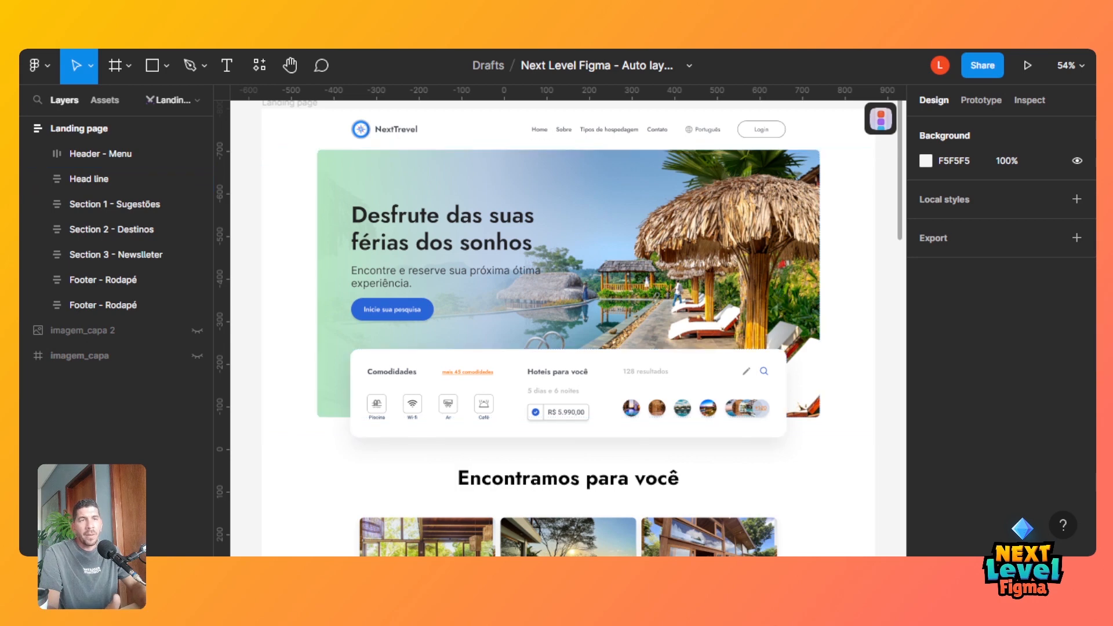
Compare the finished landing page from header to footer with the Hotel Resort & Airlines booking reference design on Pinterest.
key("Escape")
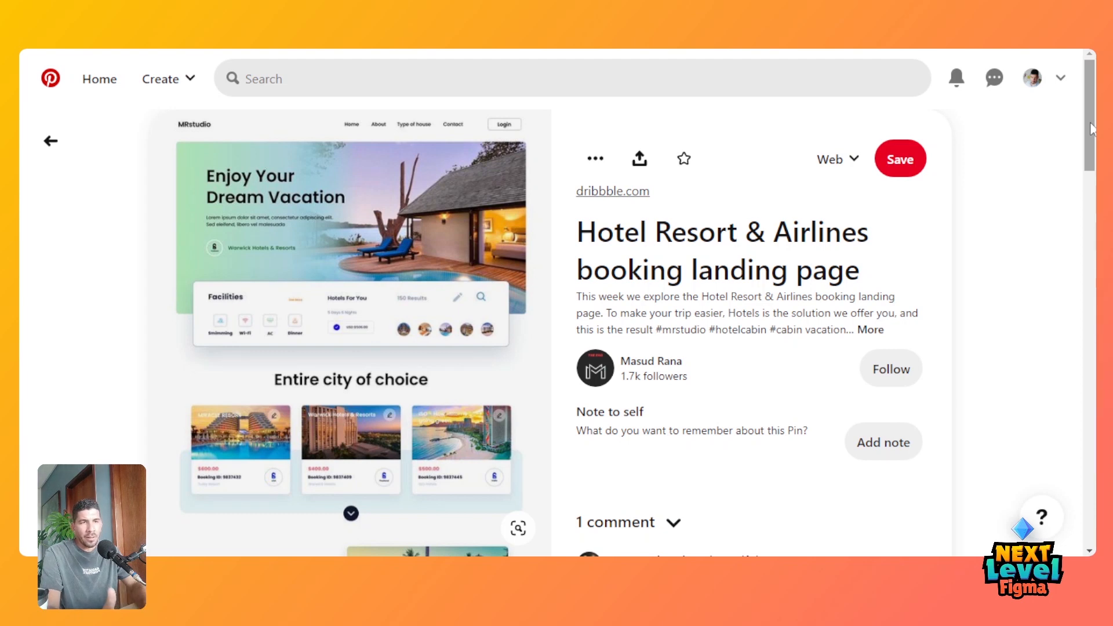
mouse_move(1091, 128)
left_mouse_down()
mouse_move(1091, 152)
mouse_move(1094, 139)
left_mouse_up()
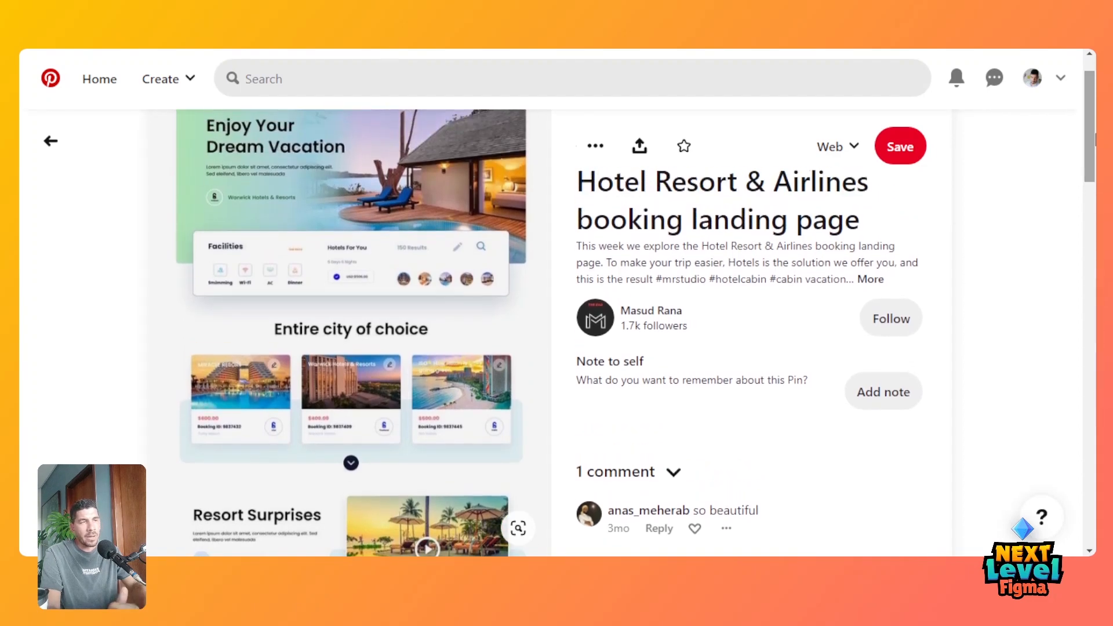
mouse_move(1095, 139)
left_mouse_down()
mouse_move(1095, 156)
mouse_move(1094, 126)
left_mouse_up()
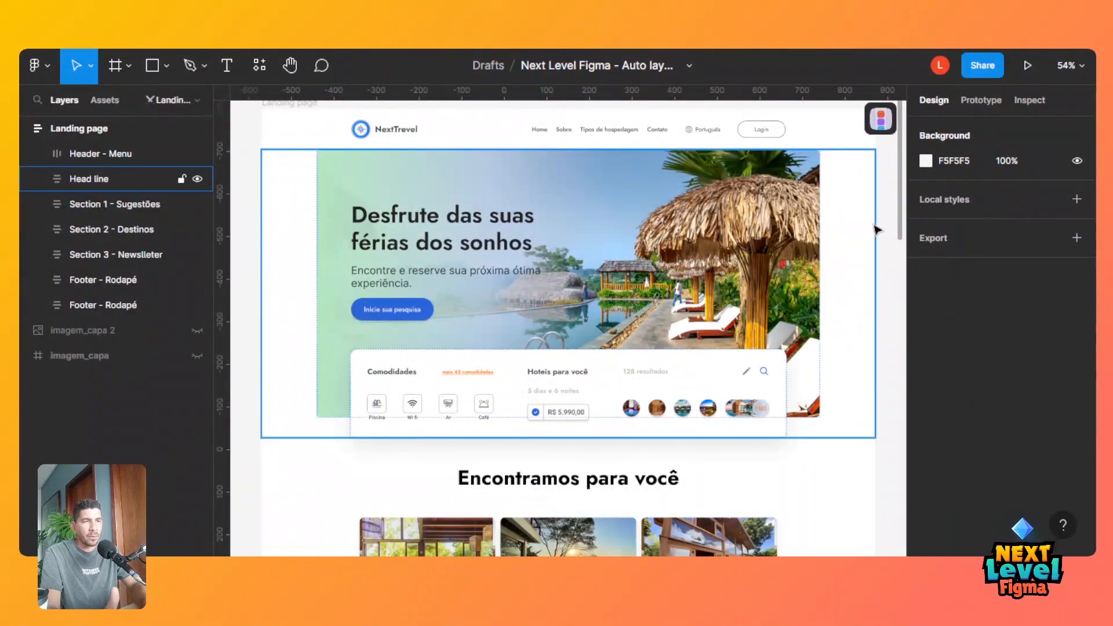
left_click_drag(899, 179, 900, 233)
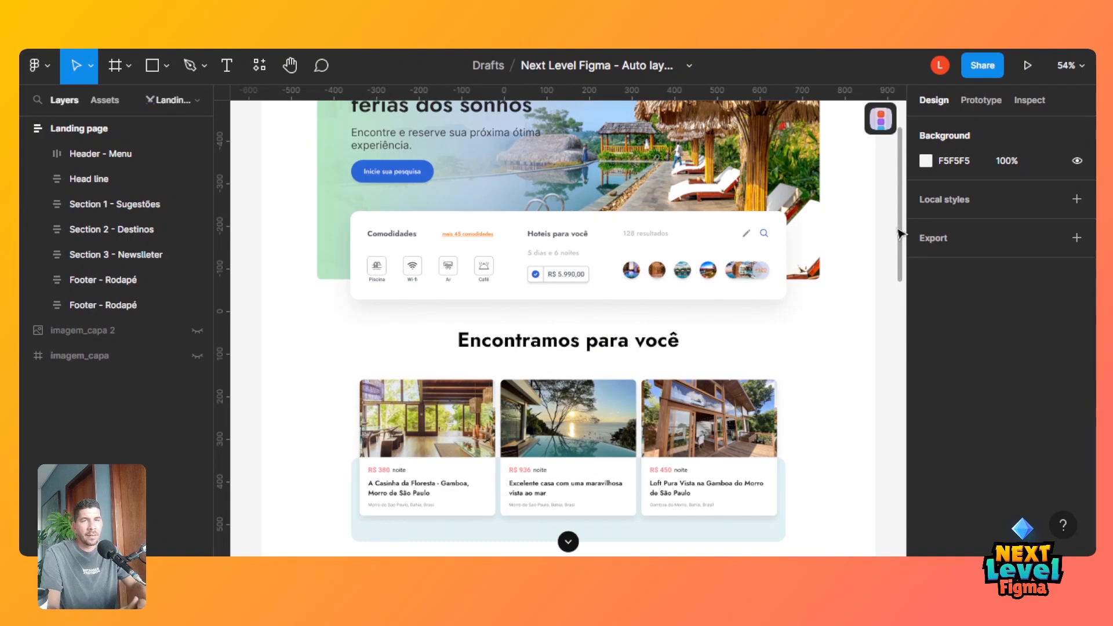
left_click_drag(900, 233, 889, 432)
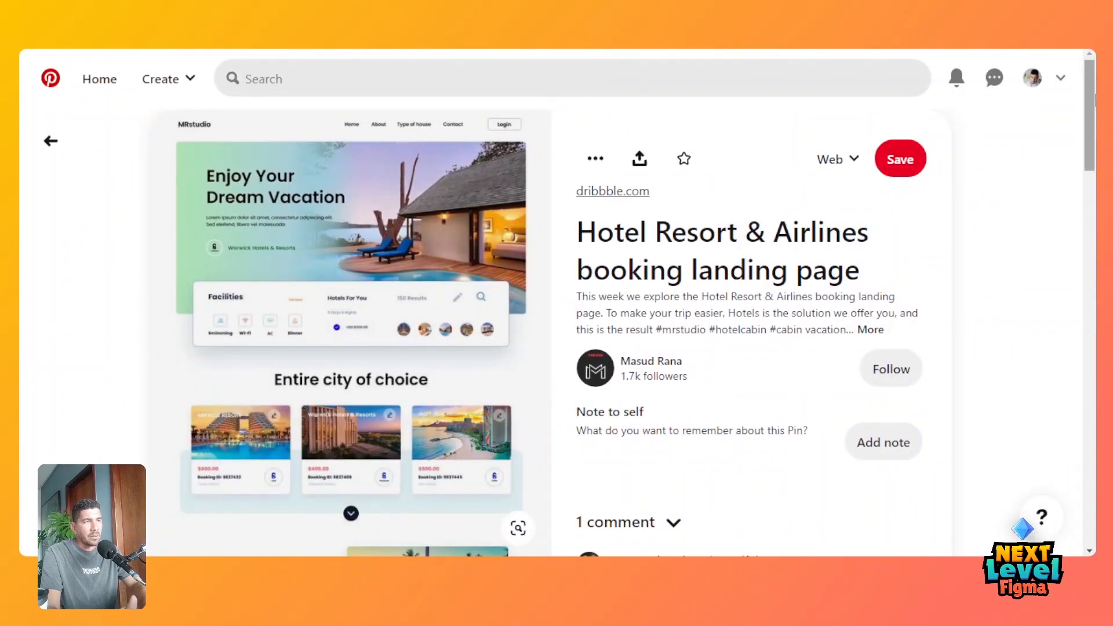
left_click_drag(1090, 128, 1003, 263)
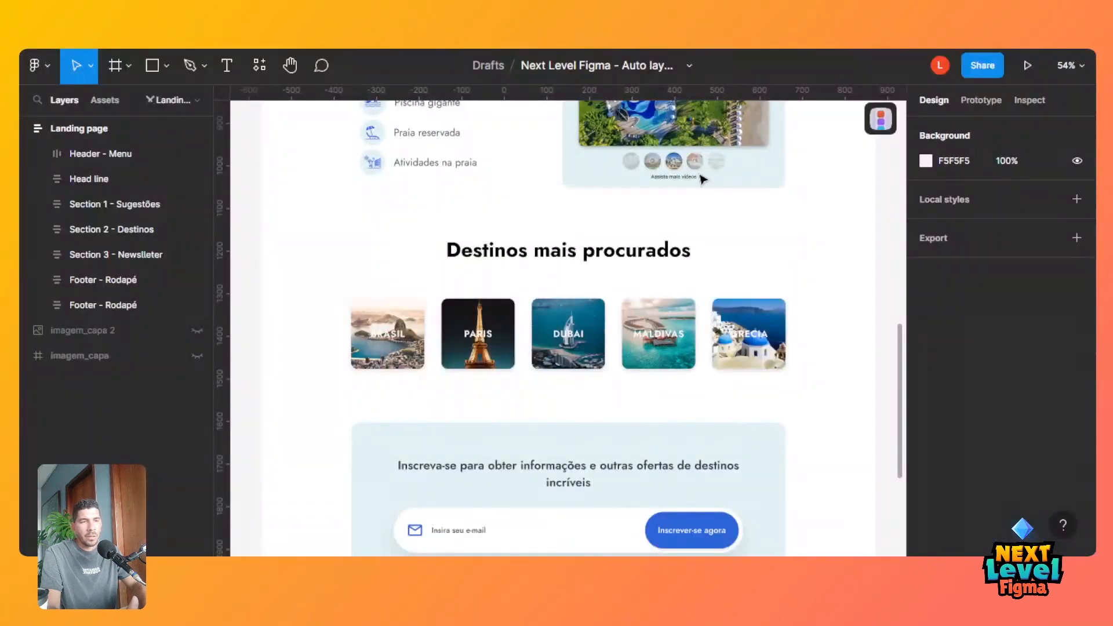
left_click_drag(902, 405, 902, 390)
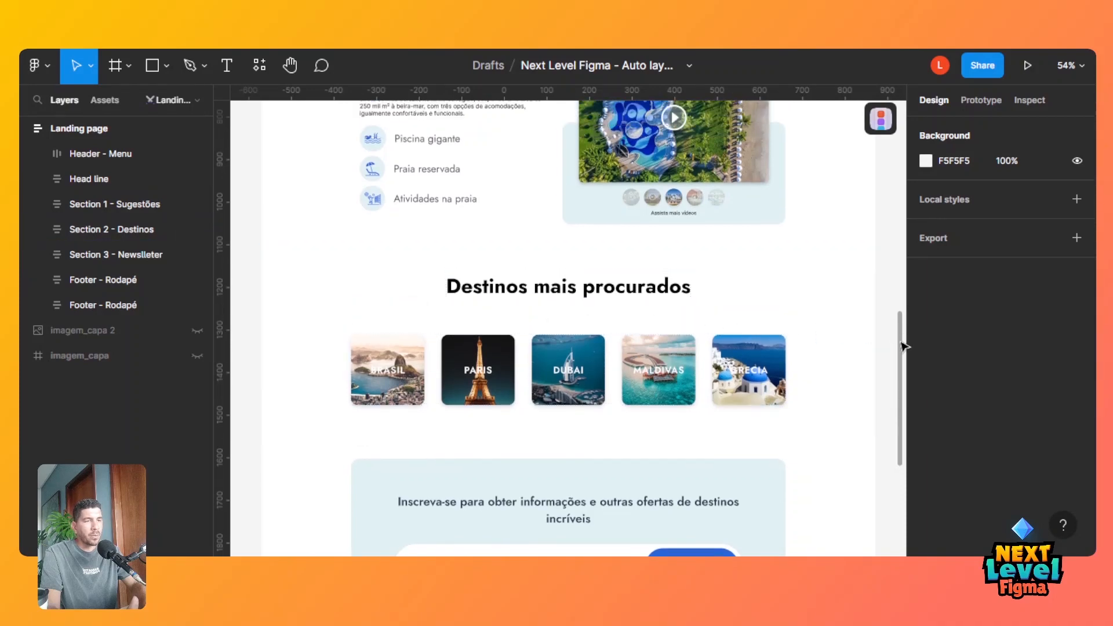
left_click_drag(902, 348, 902, 447)
scroll(902, 383, "down", 3)
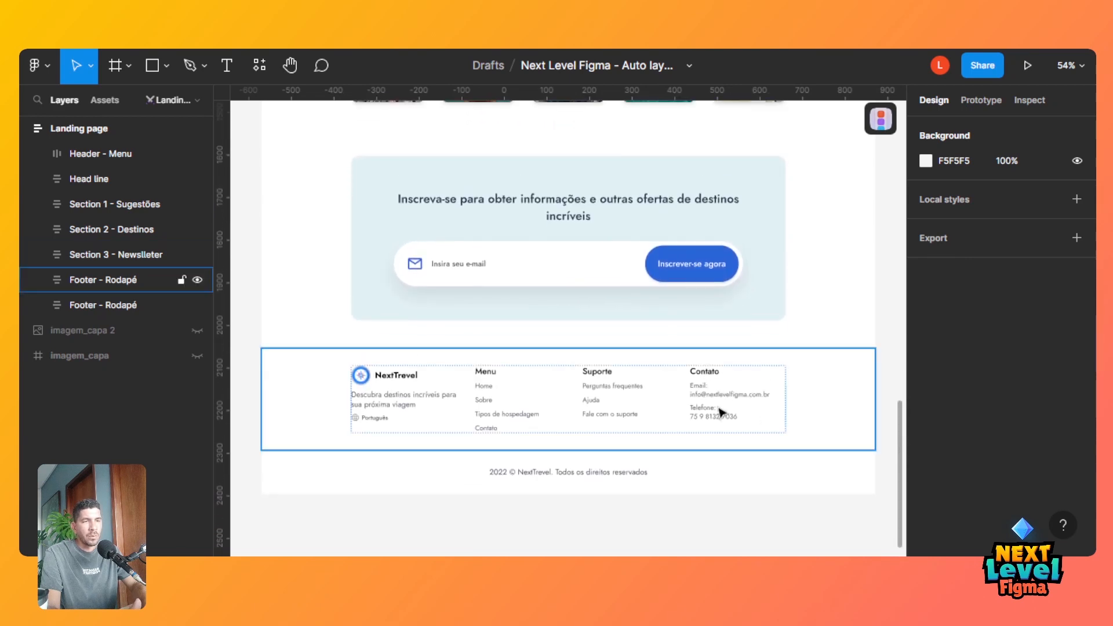
left_click_drag(904, 496, 912, 168)
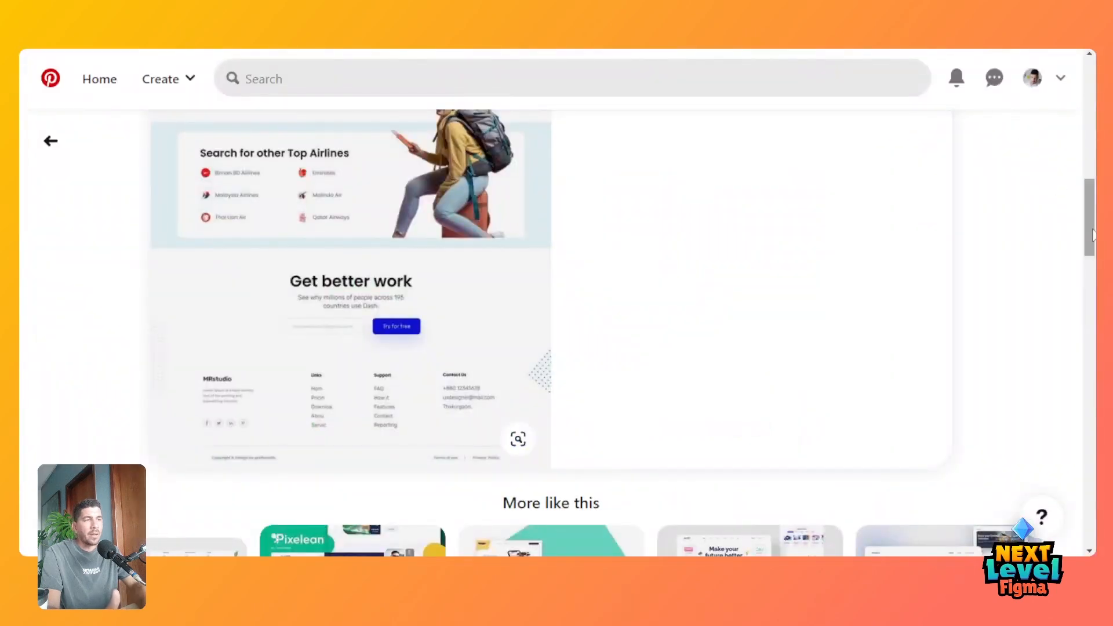
left_click_drag(1091, 224, 1094, 107)
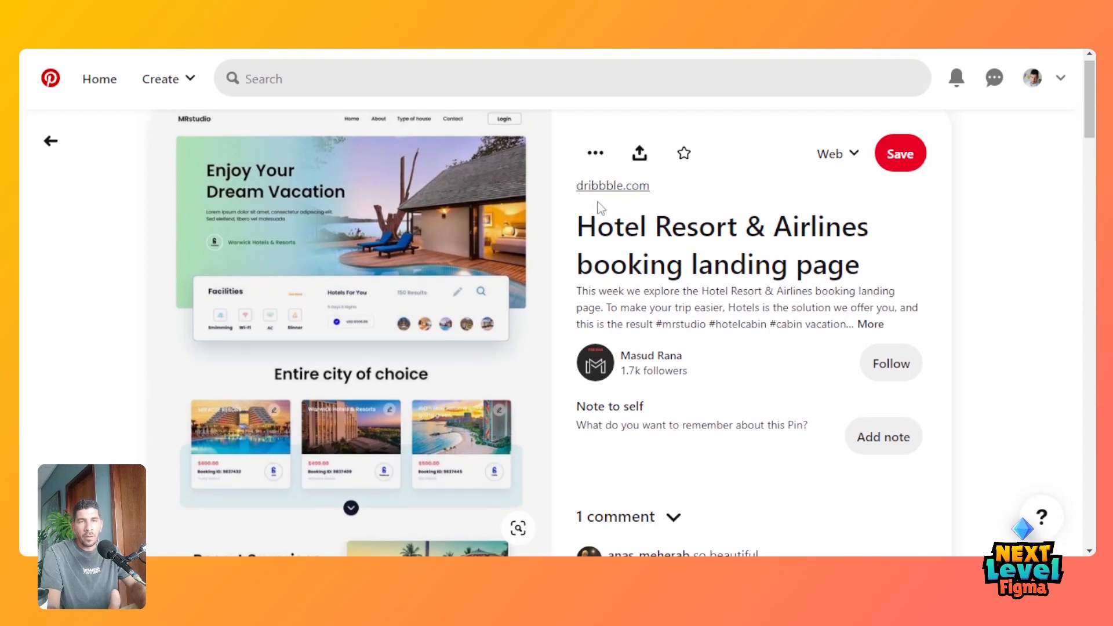
mouse_move(551, 318)
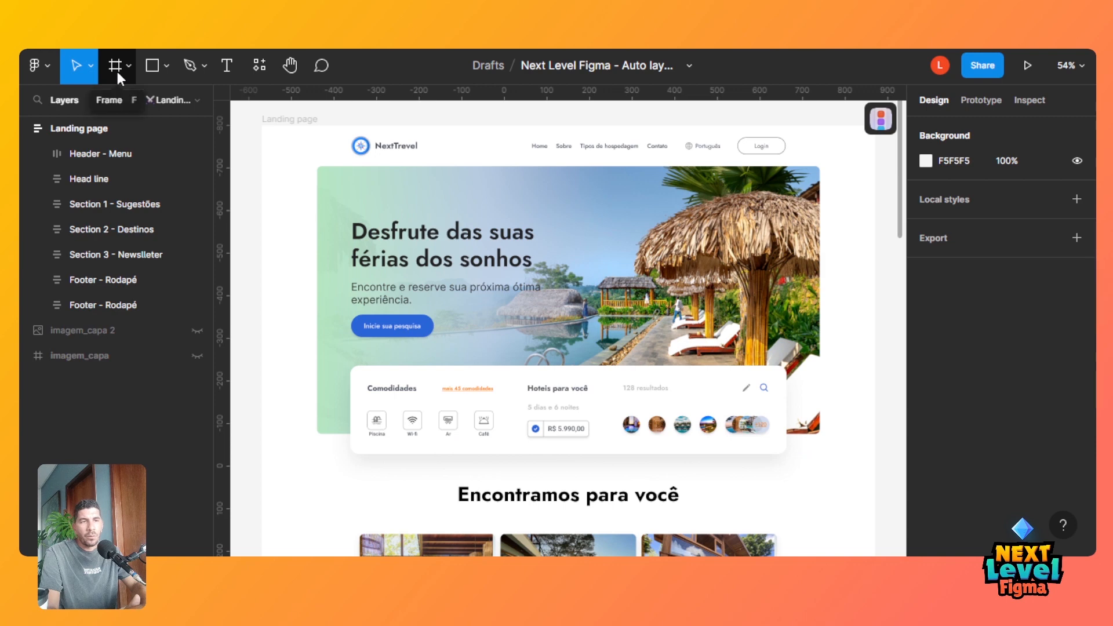
Add a 1440 × 1024 Desktop preset frame on the empty canvas beside the finished landing page.
left_click(289, 64)
left_click_drag(777, 270, 399, 267)
left_click_drag(755, 301, 457, 288)
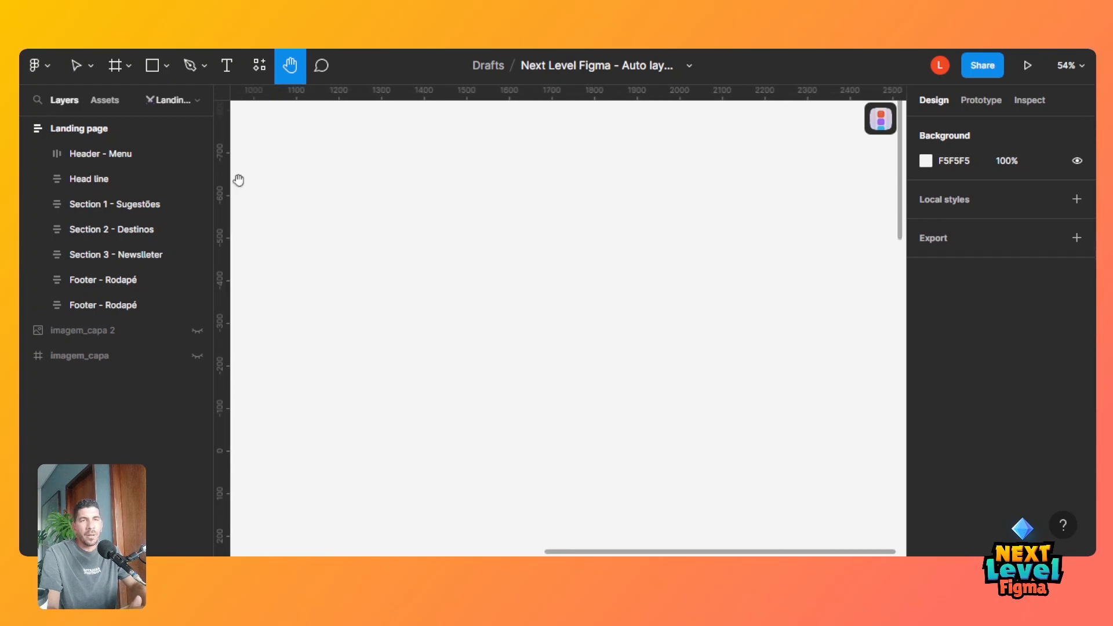
left_click(117, 65)
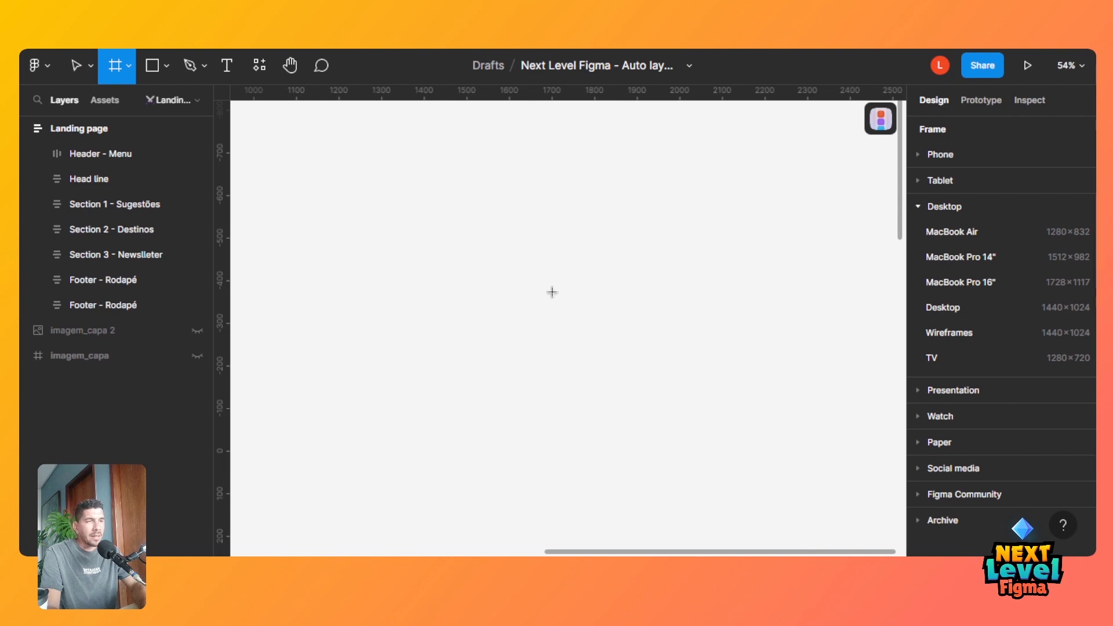
left_click(984, 317)
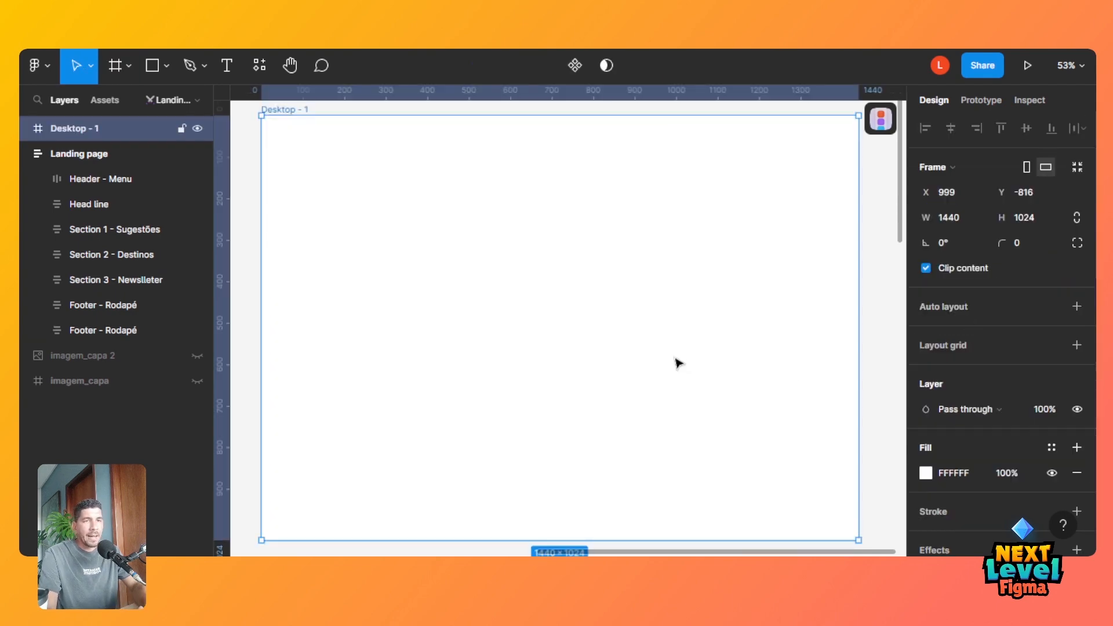
Rename the new desktop frame as "Landing Page Completa - Aula 4".
double_click(299, 109)
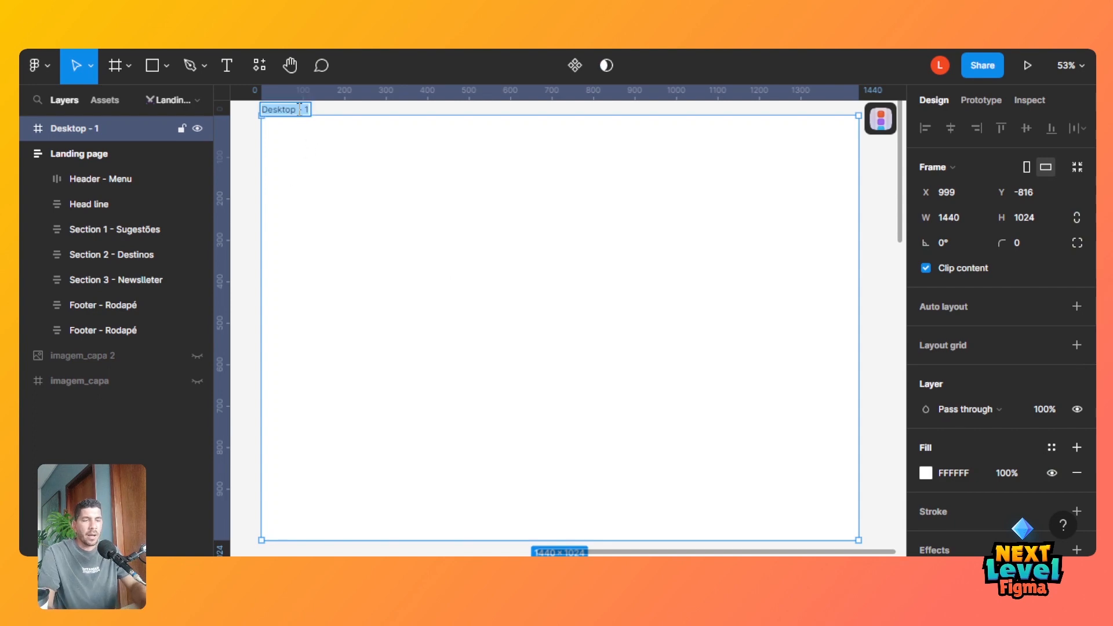
type("Landing")
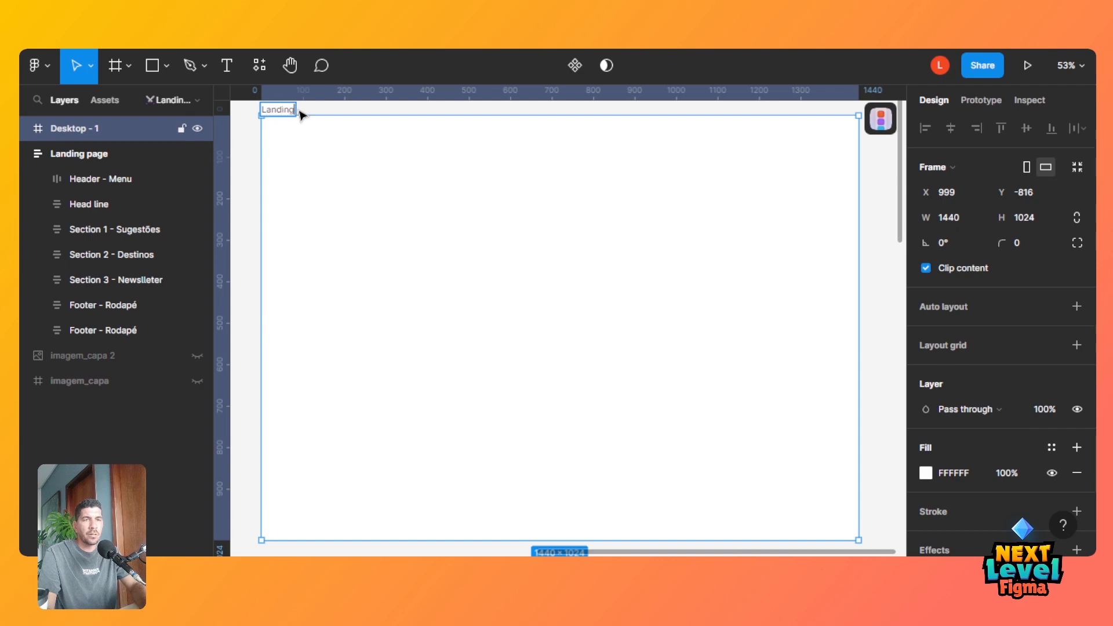
type(" Page co")
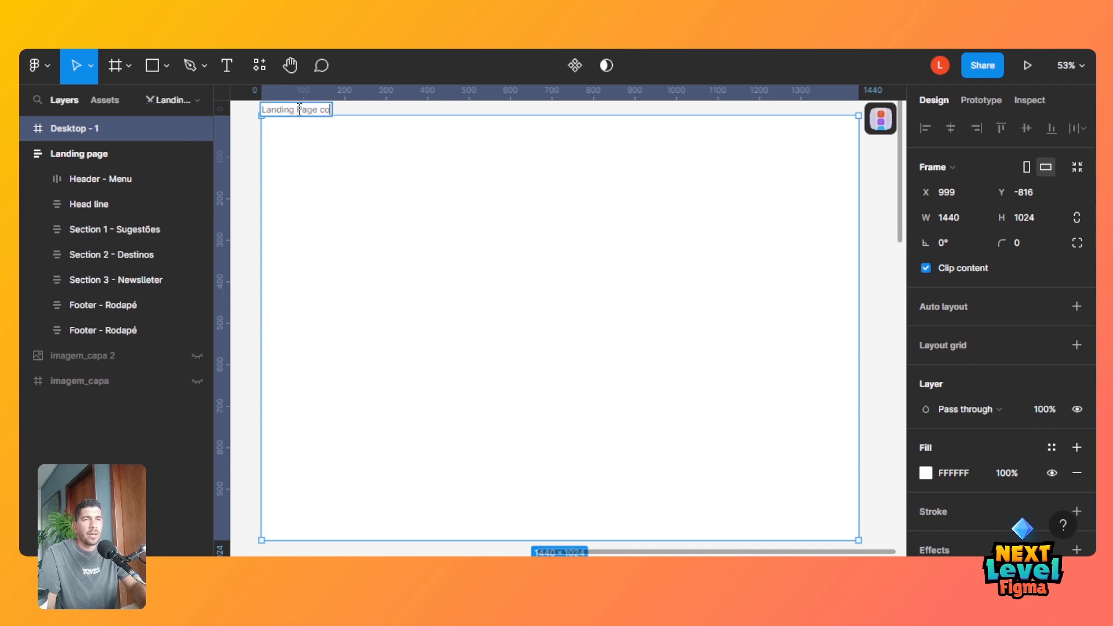
type("mpleta")
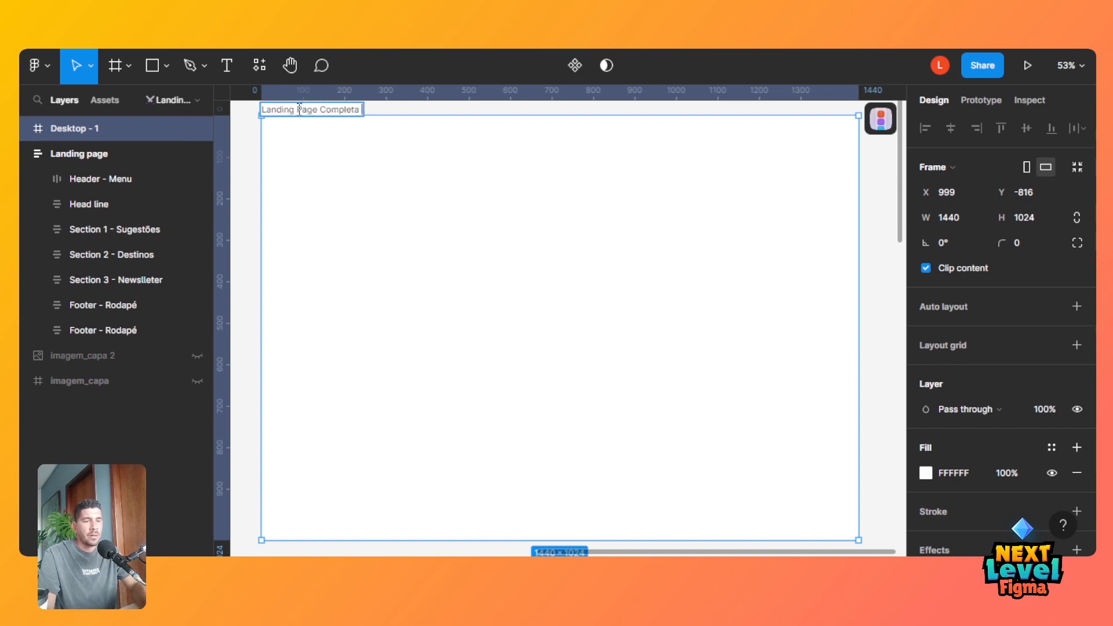
type(" - Aula 4")
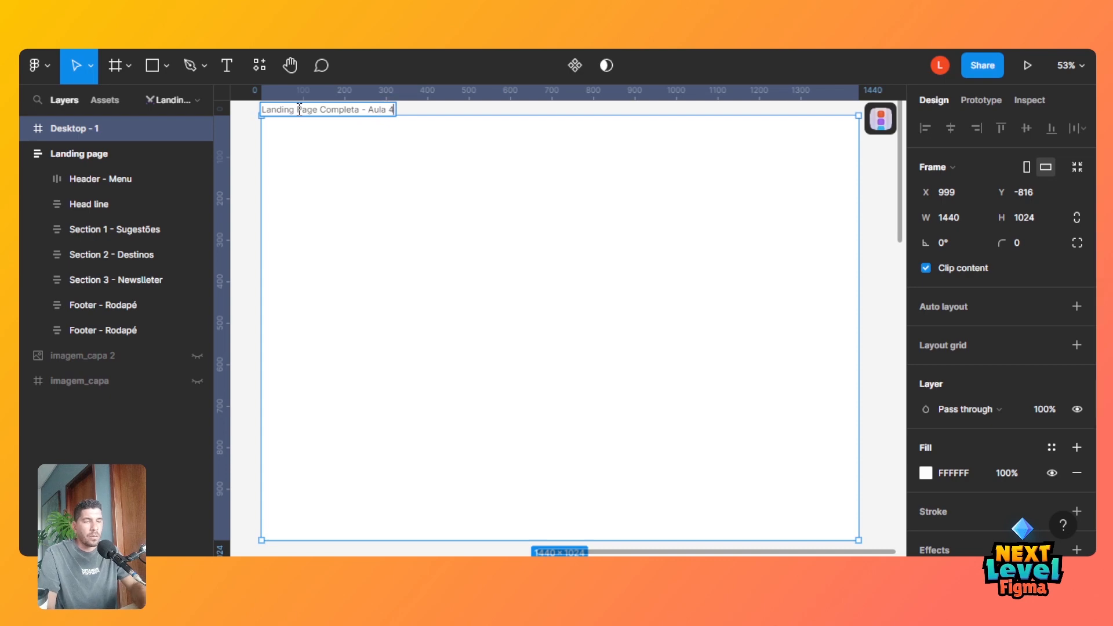
key("Return")
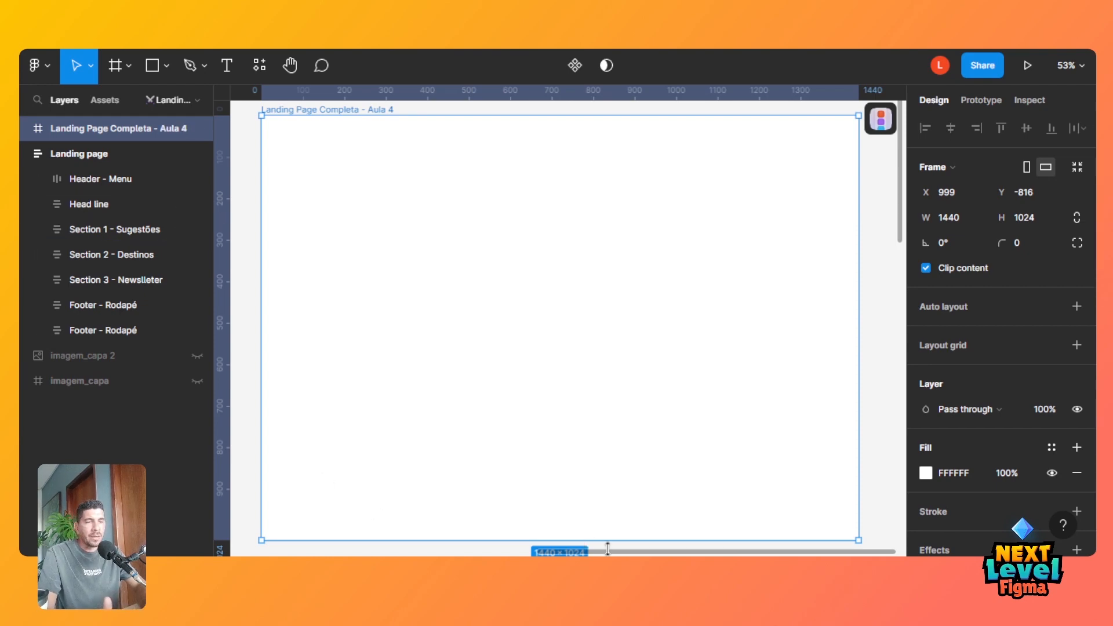
Examine the finished landing page's Head line section, its Header - Menu and the nested Brand group with the NextTrevel text.
left_click(96, 158)
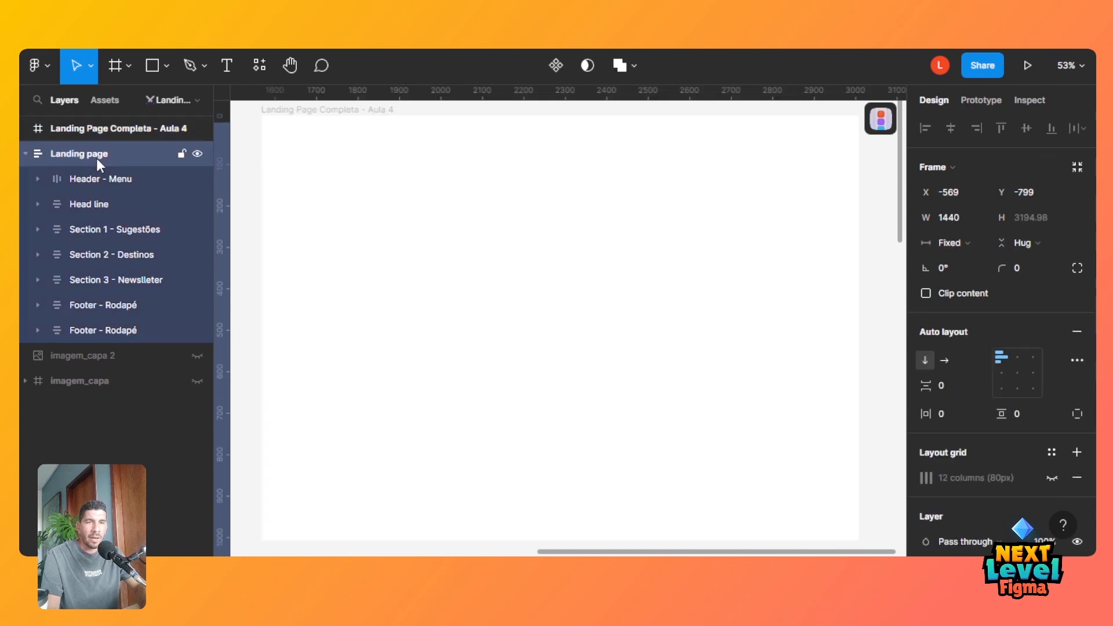
key("shift+2")
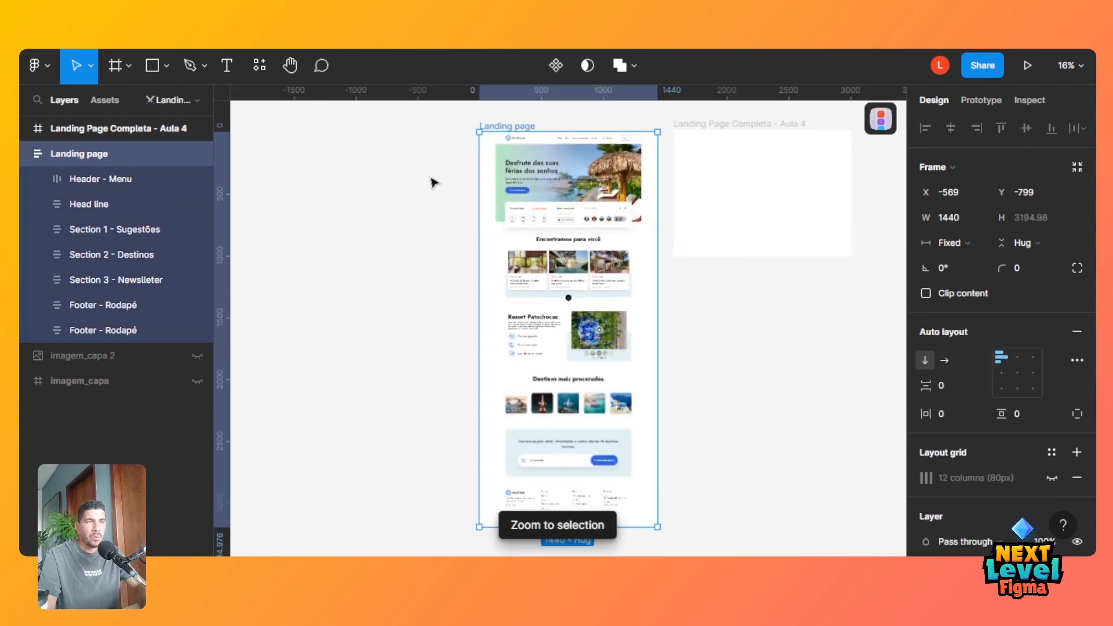
left_click(525, 187)
key("shift+2")
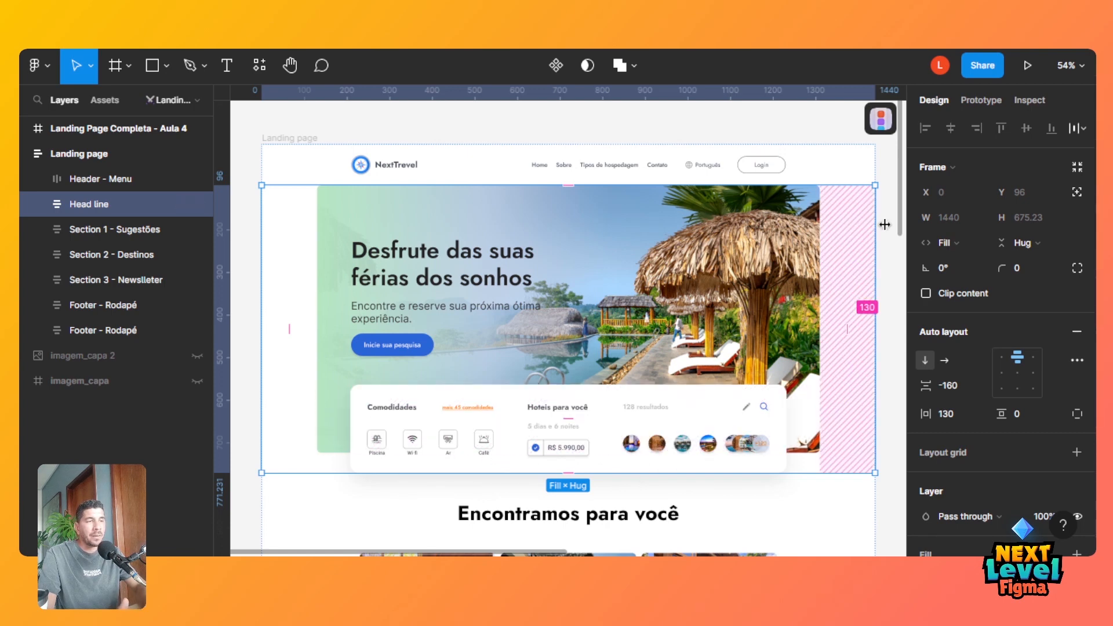
scroll(905, 207, "down", 2)
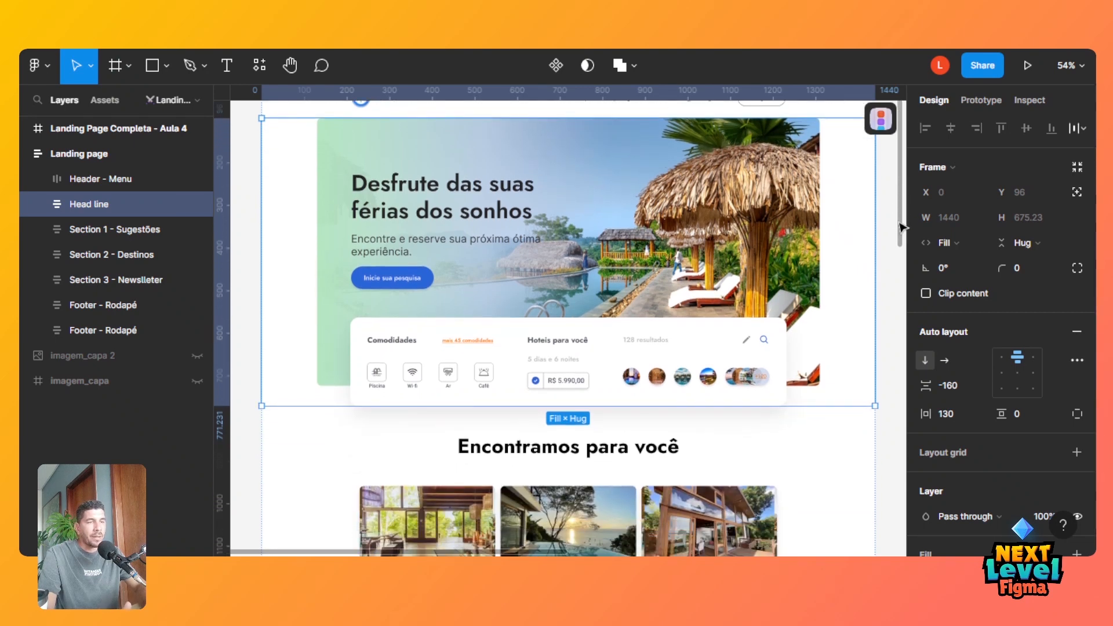
scroll(903, 226, "down", 1)
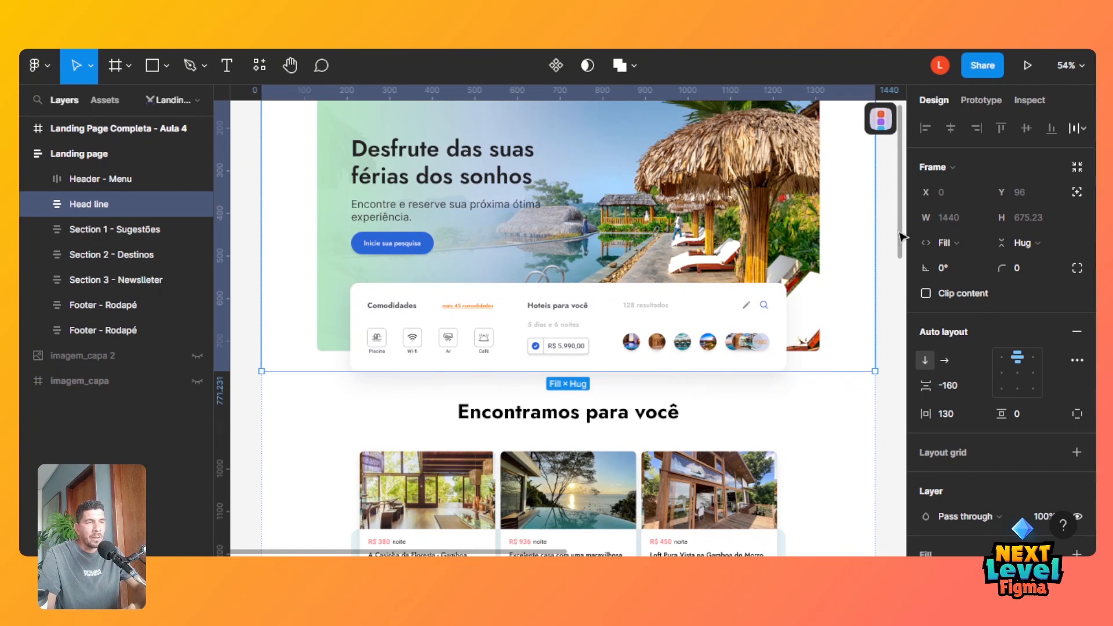
scroll(903, 237, "up", 3)
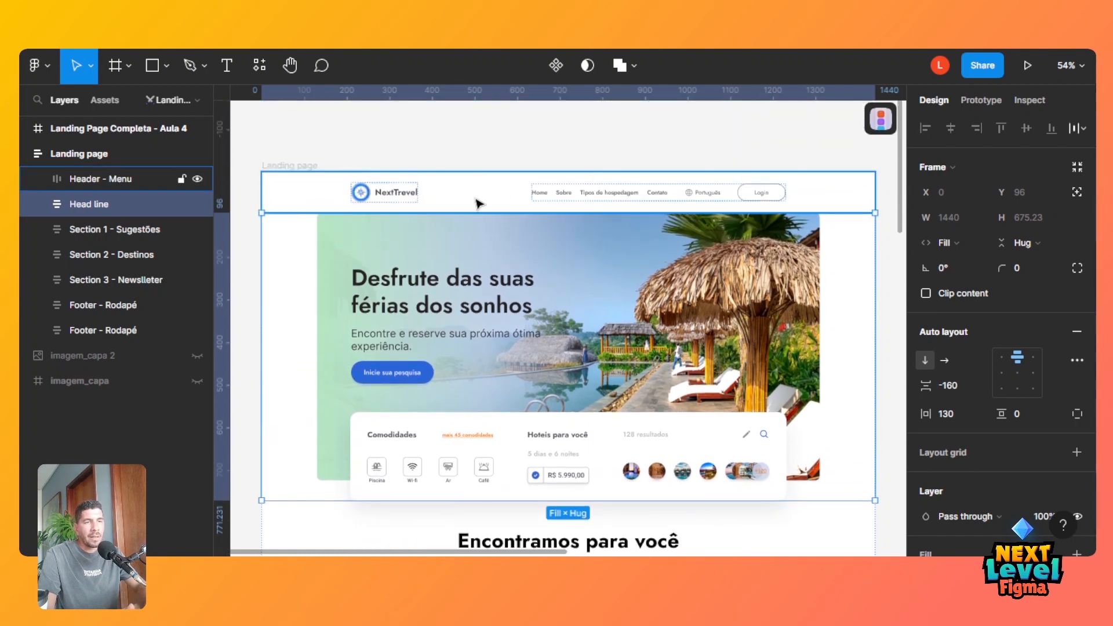
left_click(478, 203)
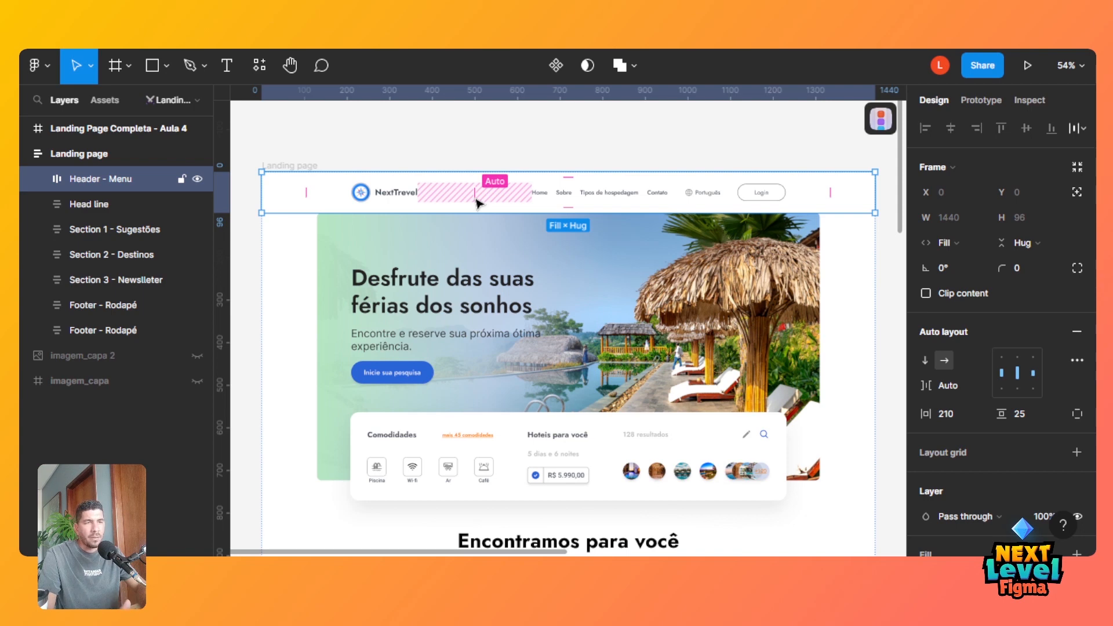
double_click(392, 197)
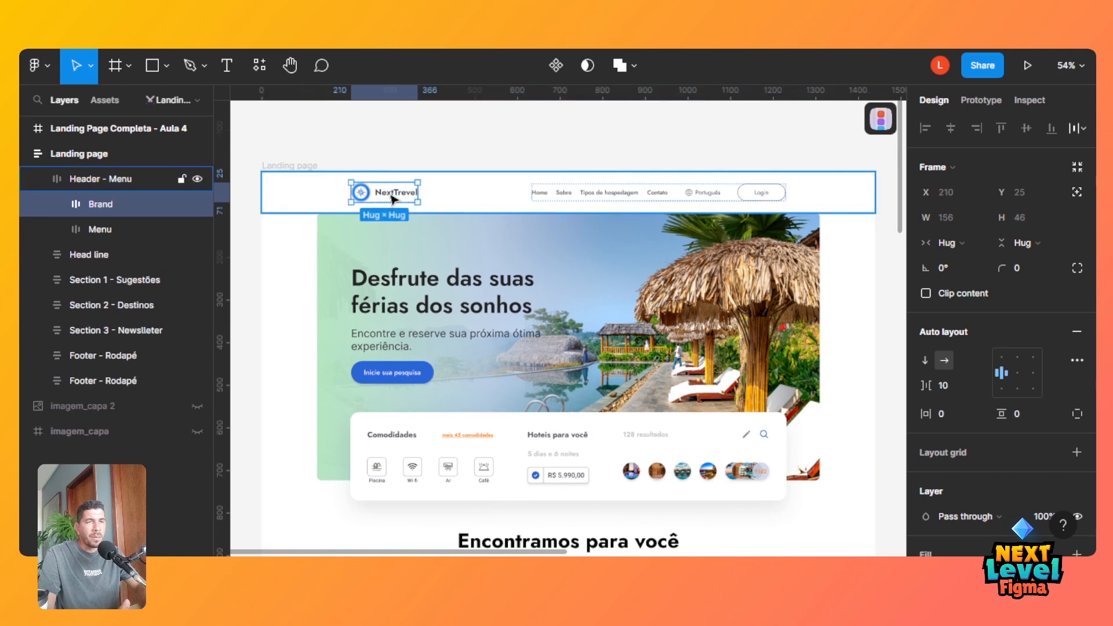
double_click(392, 197)
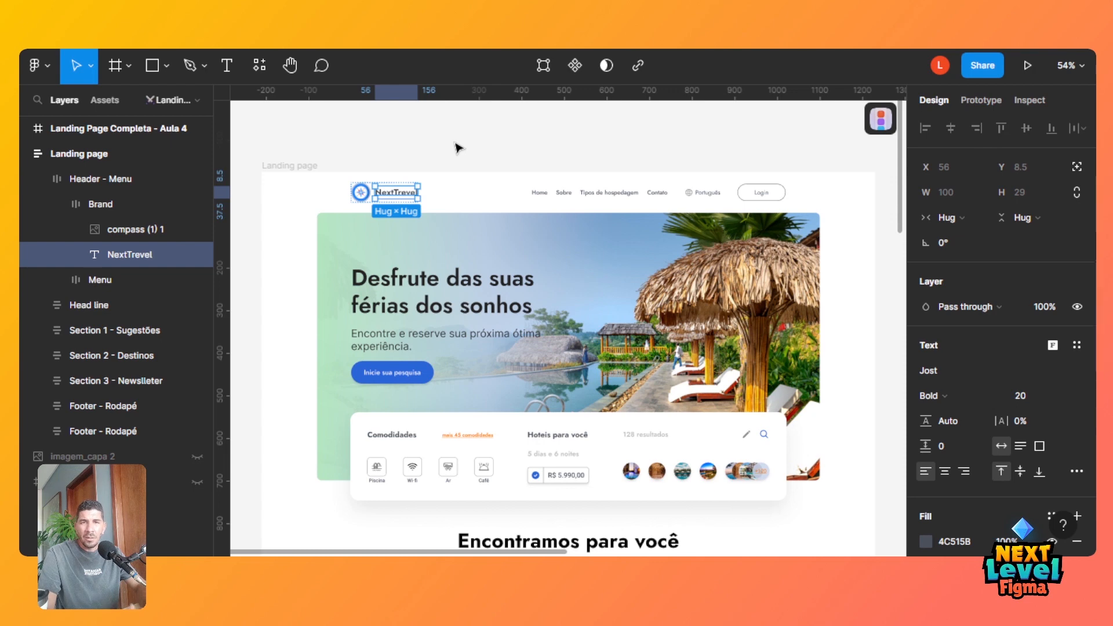
Duplicate the header's Brand group and place the copy on the empty canvas above the landing page.
left_click(126, 204)
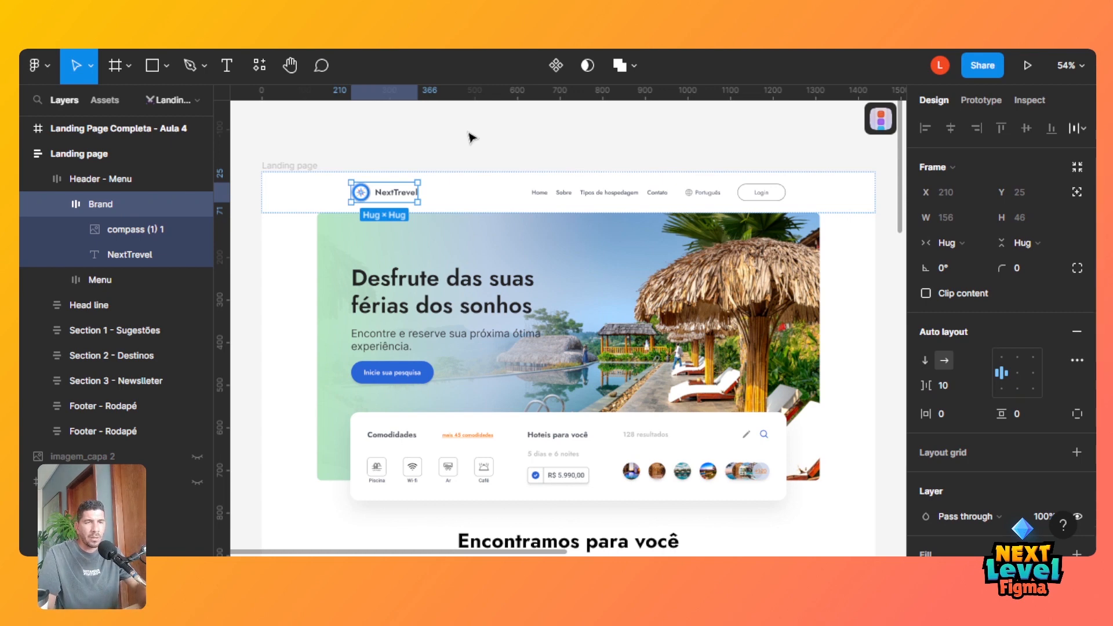
key("ctrl+c")
key("ctrl+v")
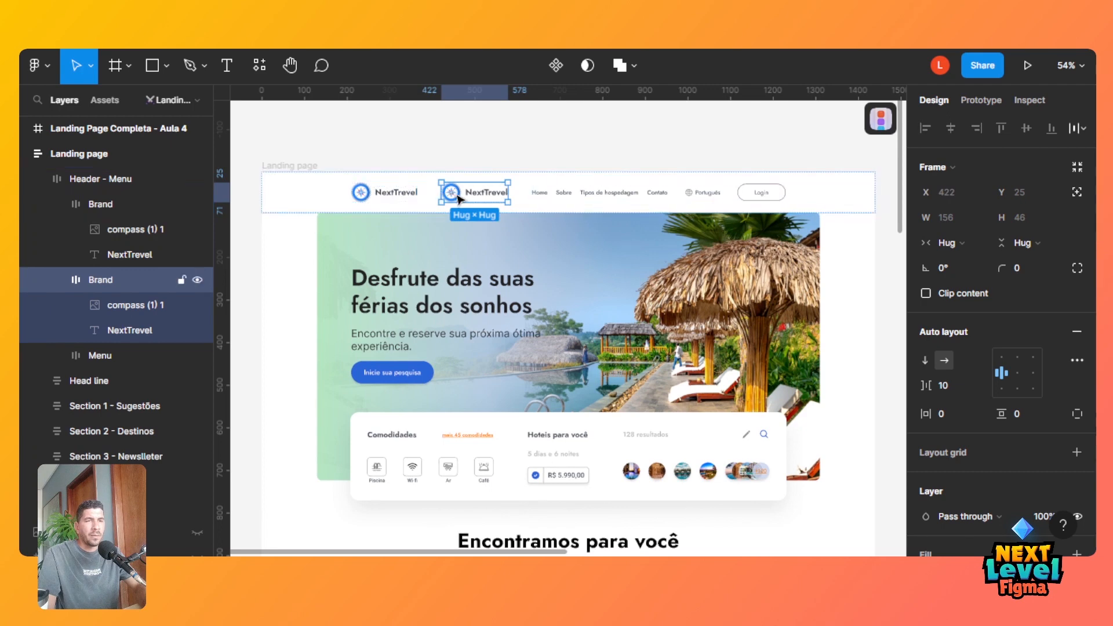
left_click_drag(457, 195, 568, 122)
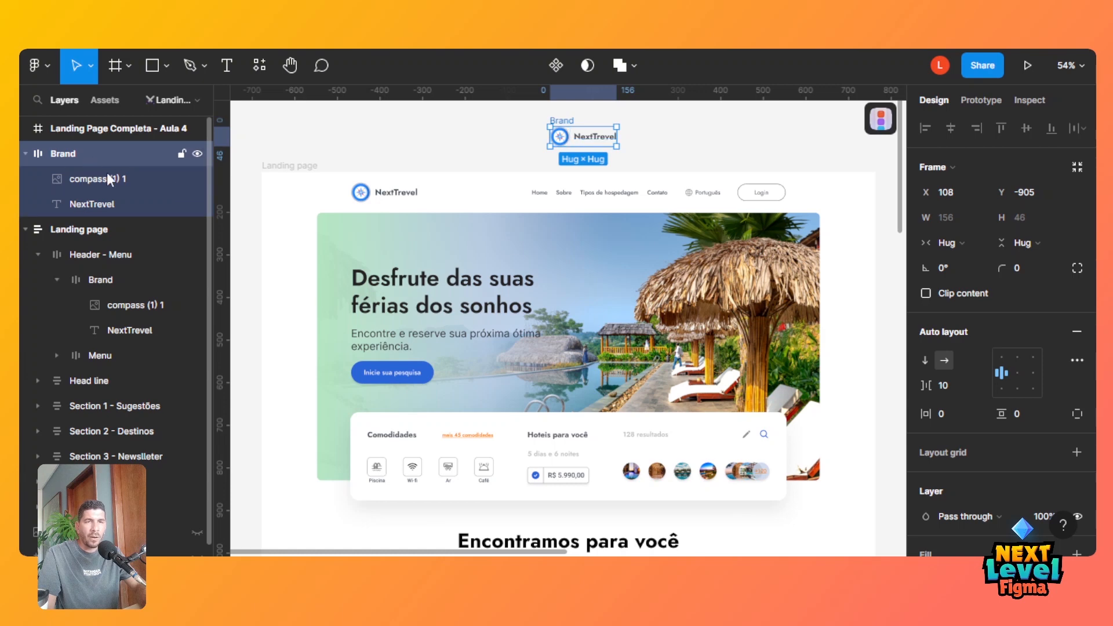
Examine the copied Brand group's NextTrevel text and compass image, then check the plugin list for an icon source such as Iconify.
left_click(96, 204)
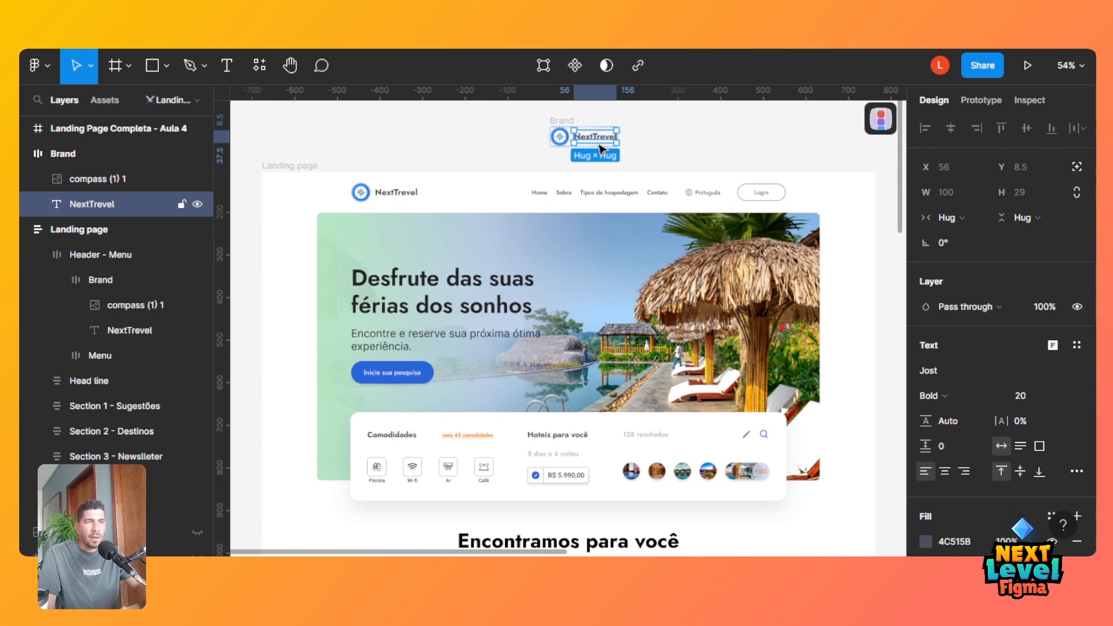
left_click(560, 142)
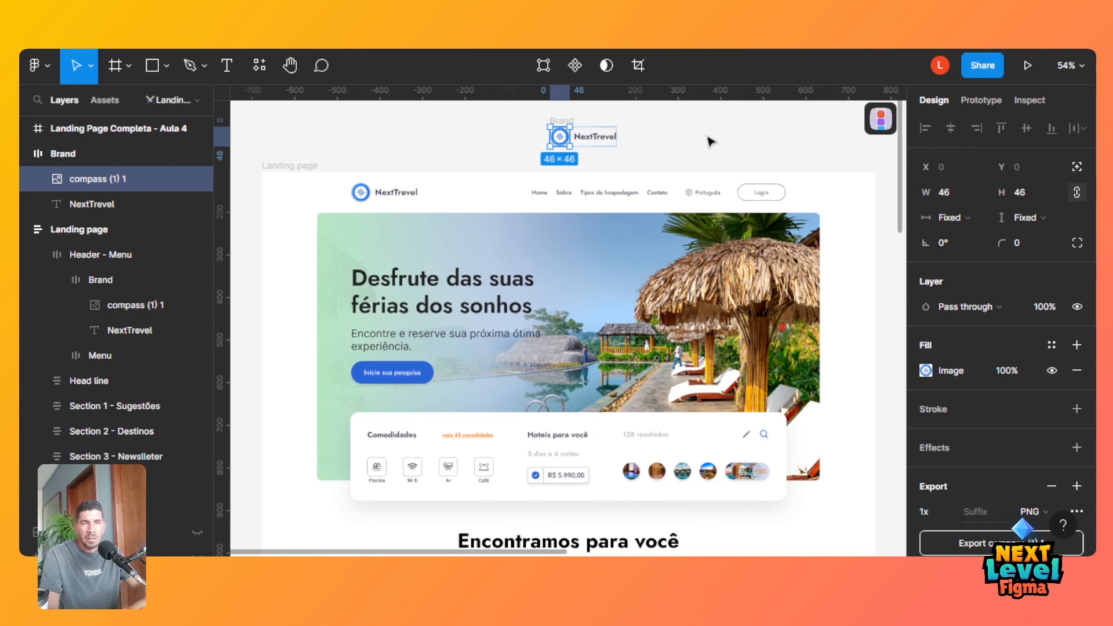
left_click(880, 119)
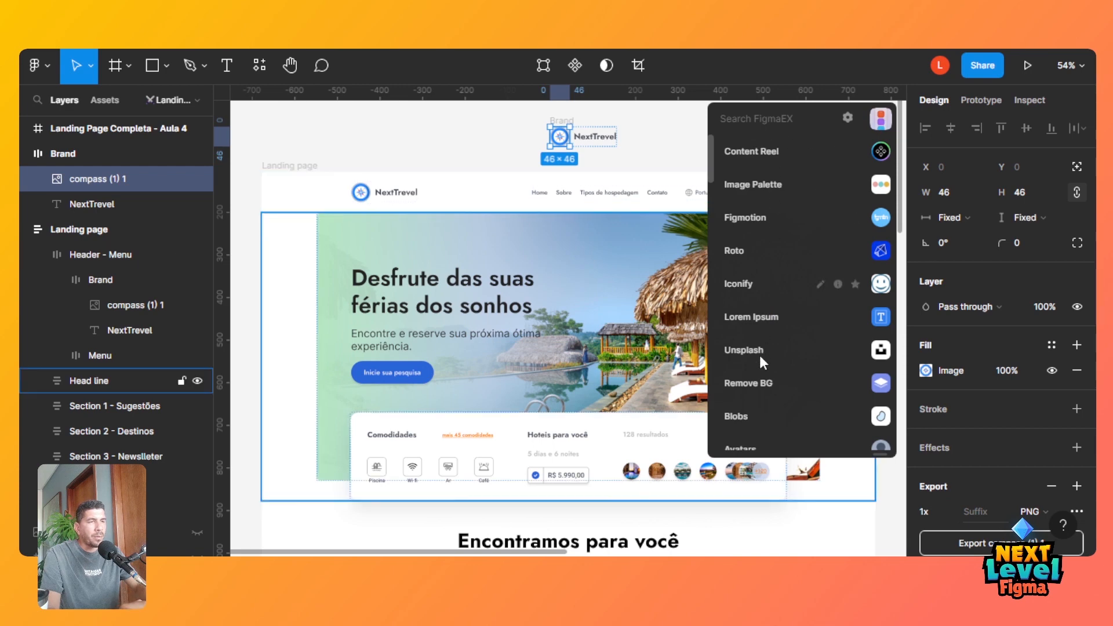
left_click(753, 283)
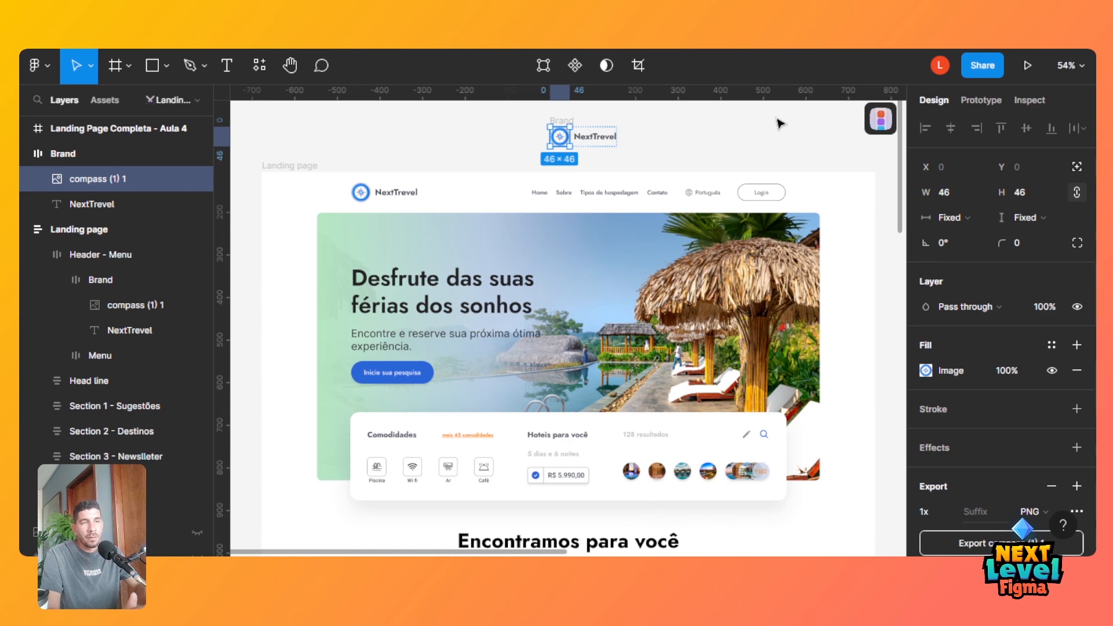
left_click(701, 150)
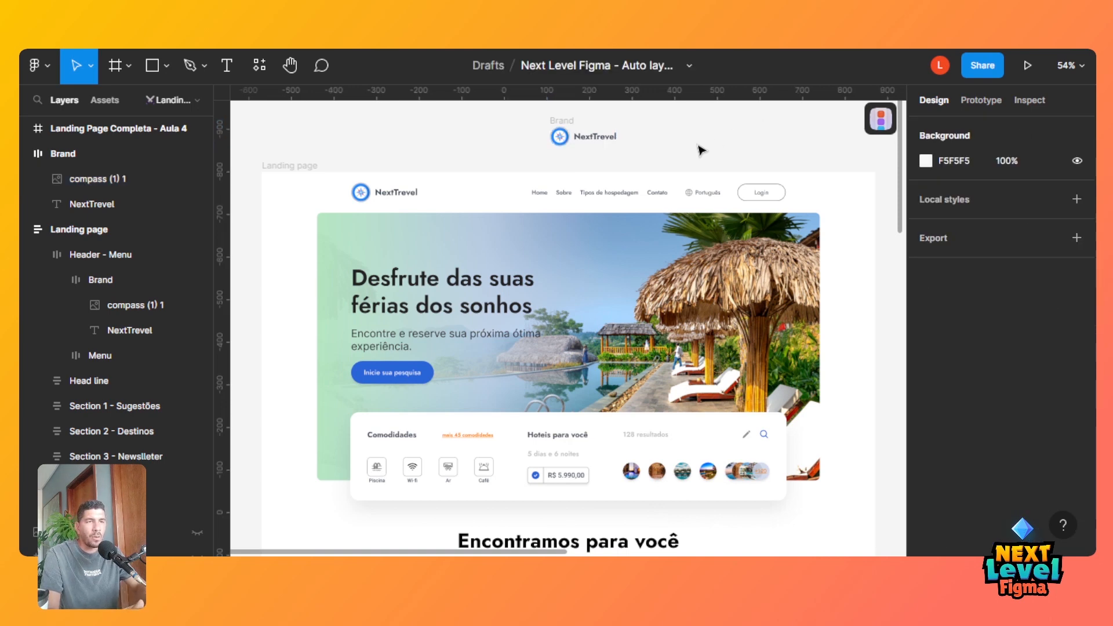
Move the copied Brand group to about X 921, Y -922, beside the upper-left corner of the "Landing Page Completa - Aula 4" frame.
left_click(559, 121)
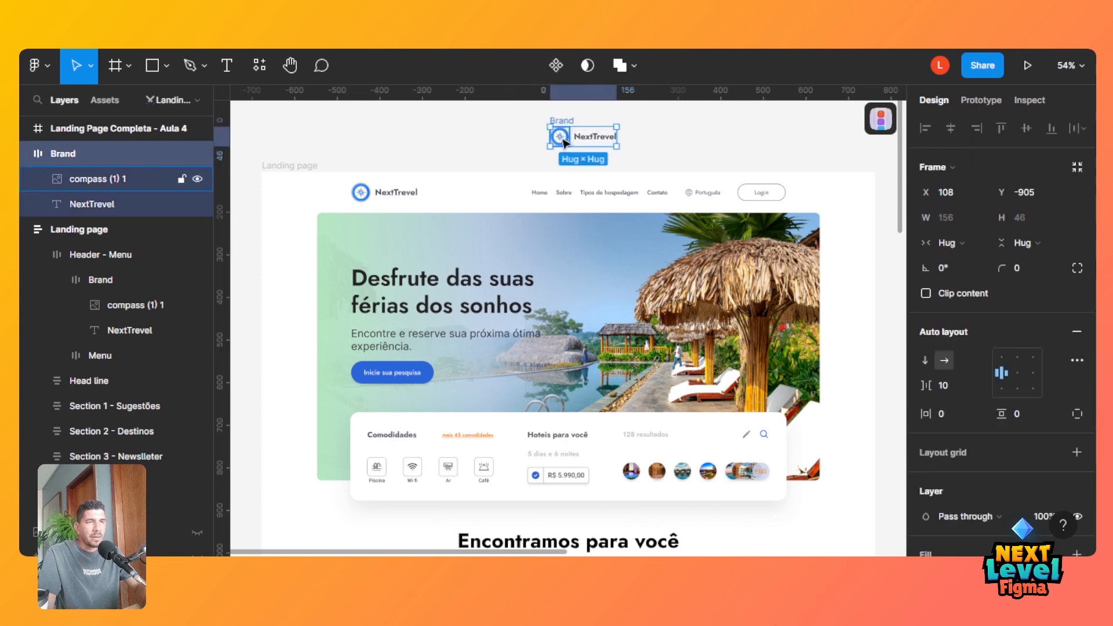
left_click_drag(563, 142, 709, 109)
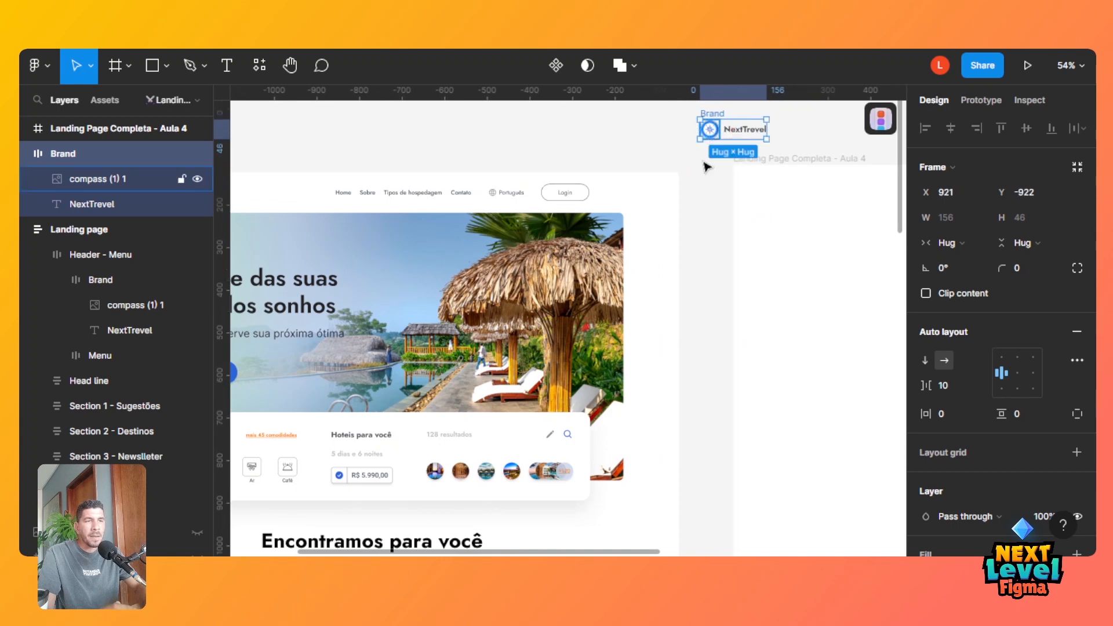
Draw a full-width frame of about 1440 × 131 at the top of "Landing Page Completa - Aula 4" and add auto layout to it.
left_click_drag(648, 548, 894, 529)
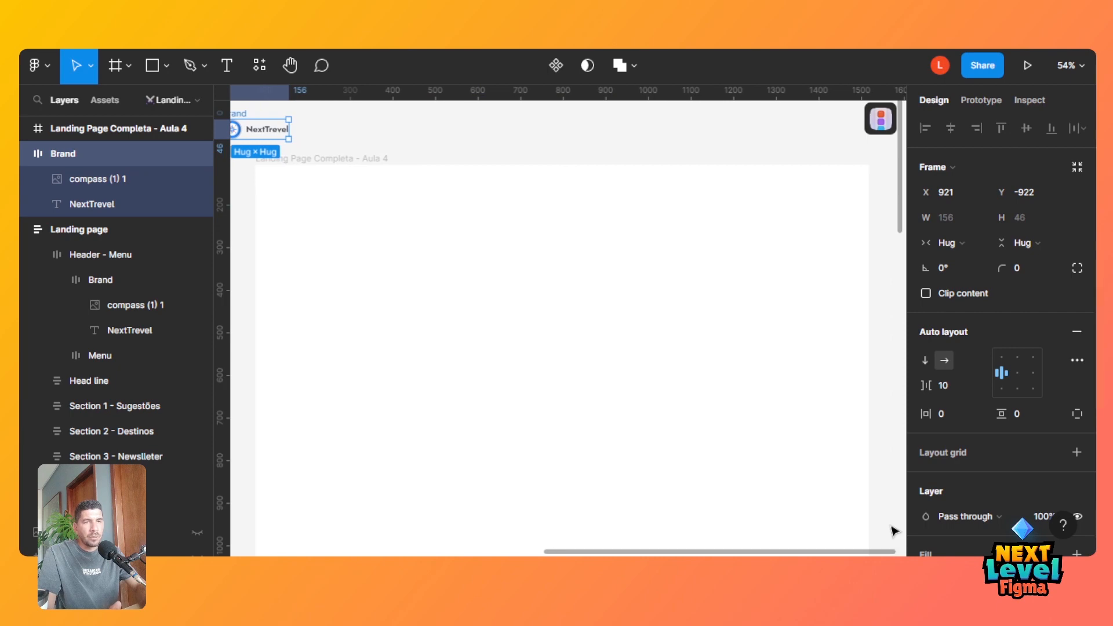
left_click(115, 69)
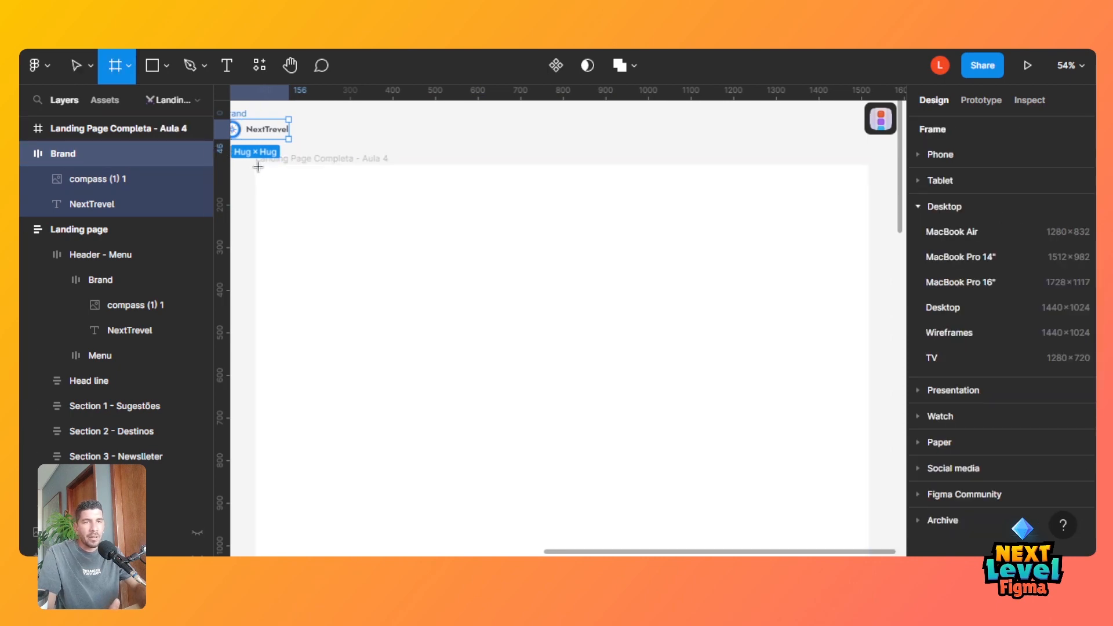
mouse_move(255, 164)
left_mouse_down()
mouse_move(817, 281)
mouse_move(869, 258)
mouse_move(867, 222)
left_mouse_up()
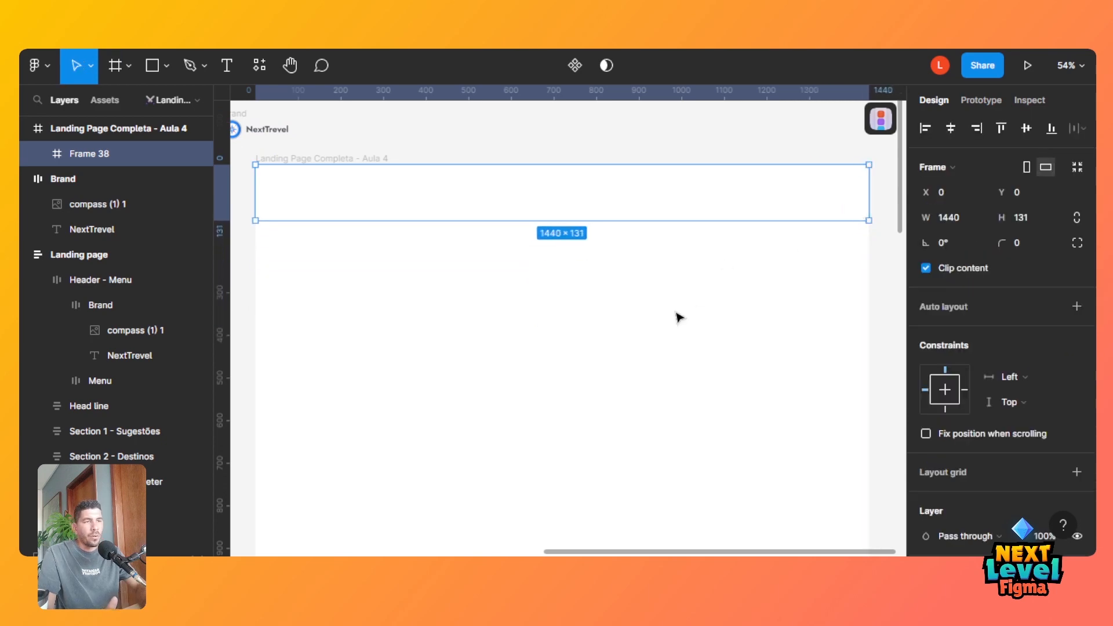
key("shift+a")
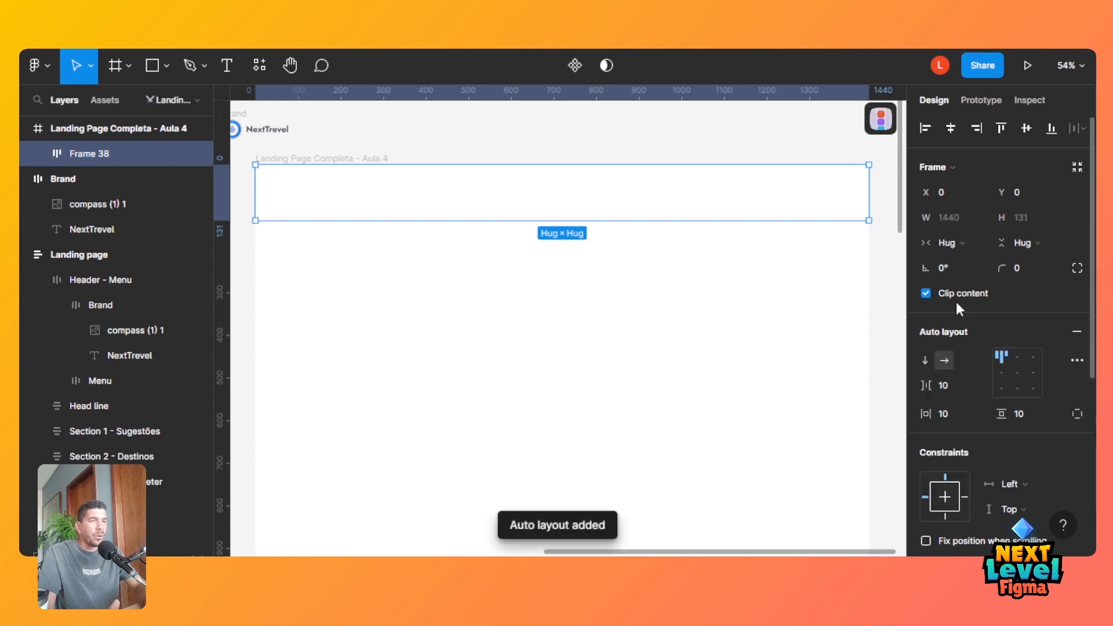
Check which width sizing options the inner auto layout frame offers.
left_click(951, 244)
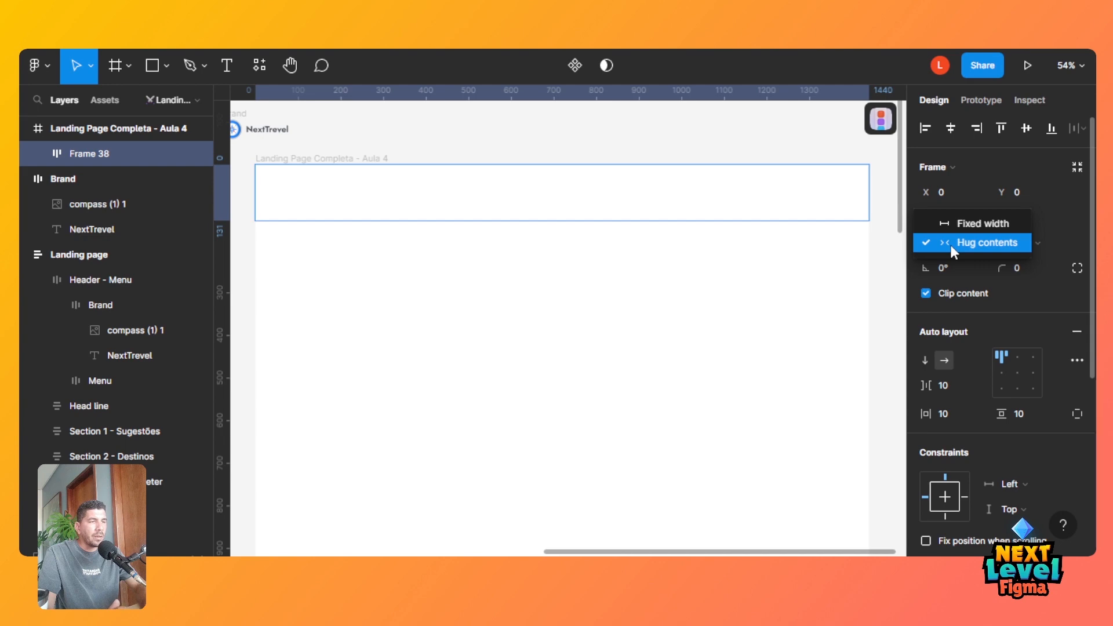
left_click(950, 244)
left_click(950, 244)
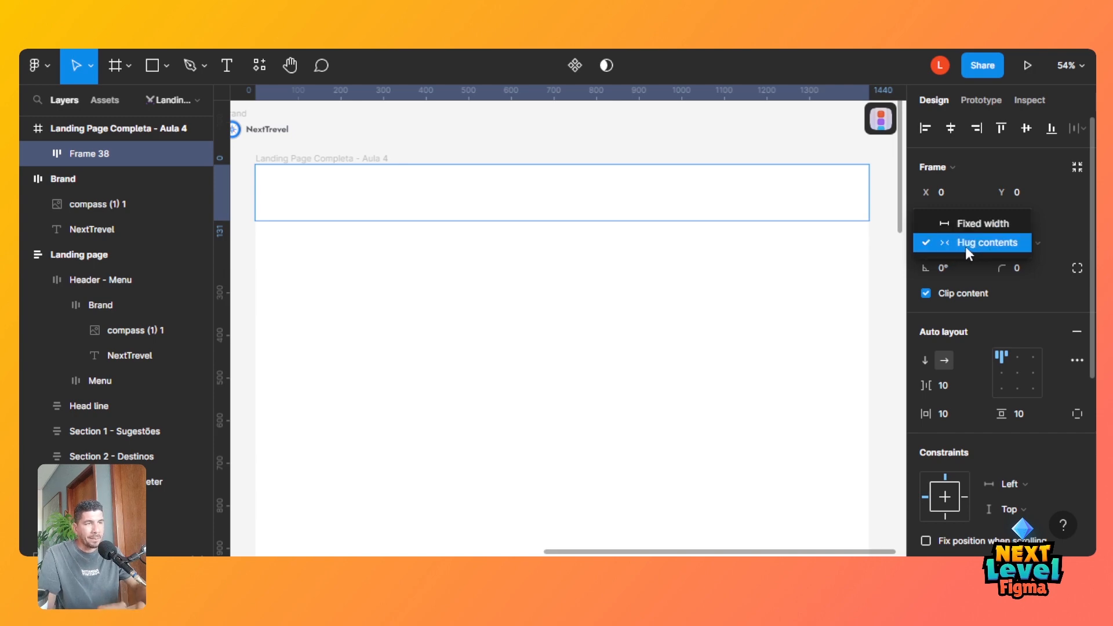
left_click(965, 246)
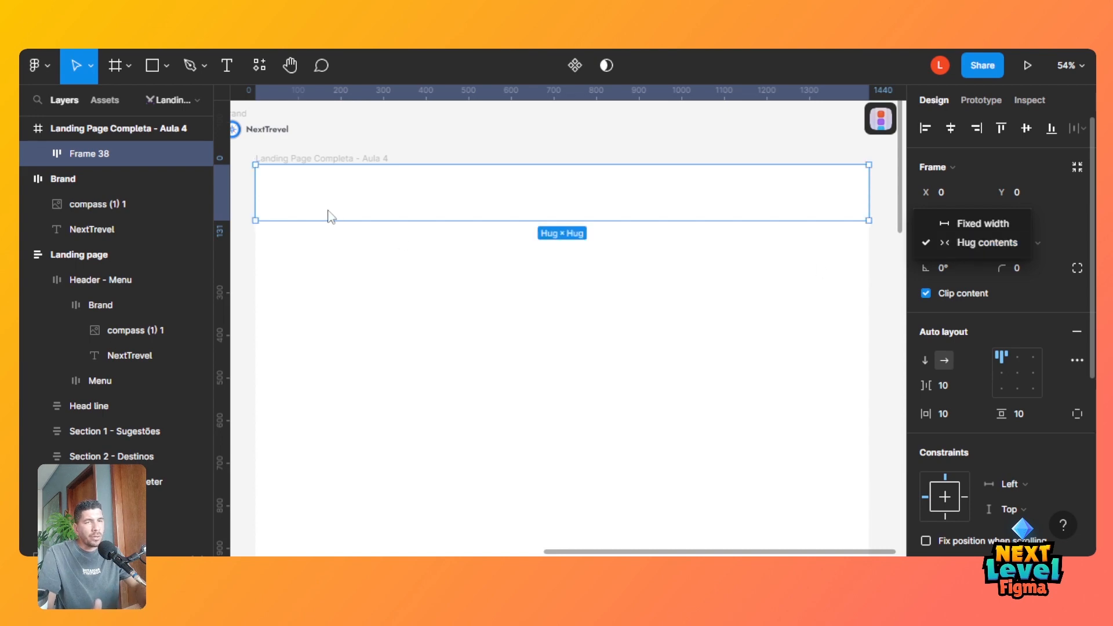
left_click(332, 159)
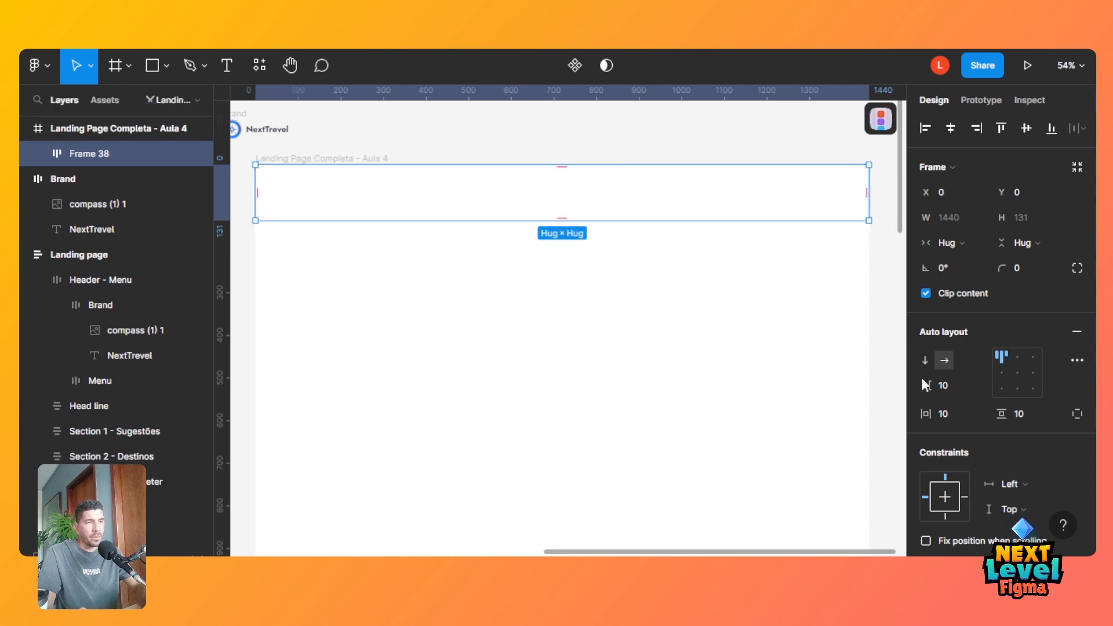
left_click(447, 310)
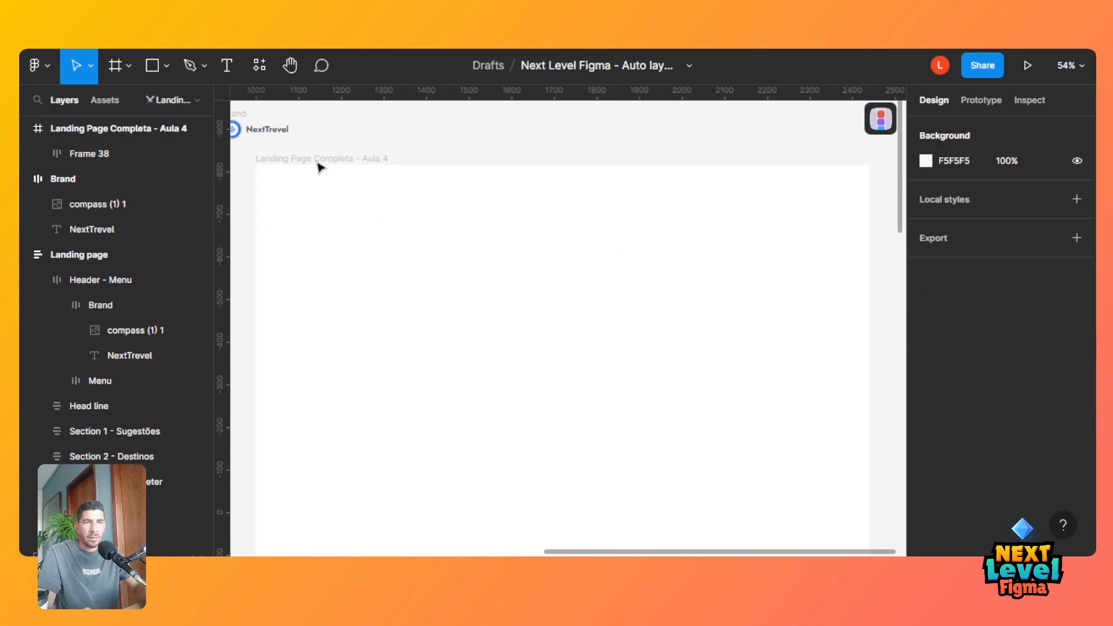
Add auto layout to the "Landing Page Completa - Aula 4" frame and extend its height to about 1290.
left_click(164, 135)
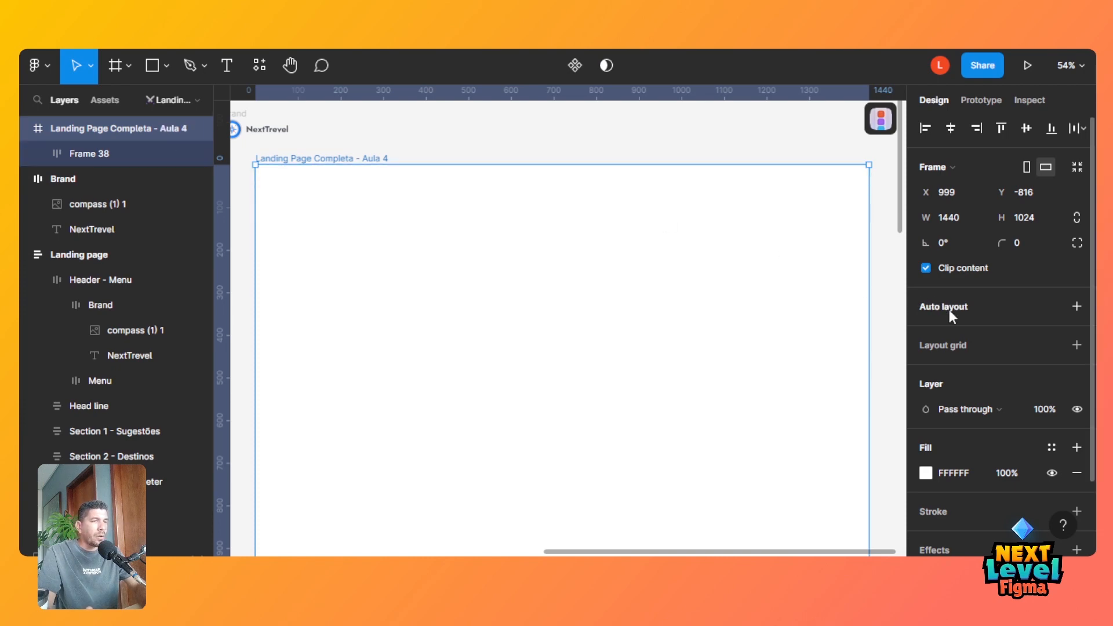
key("shift+a")
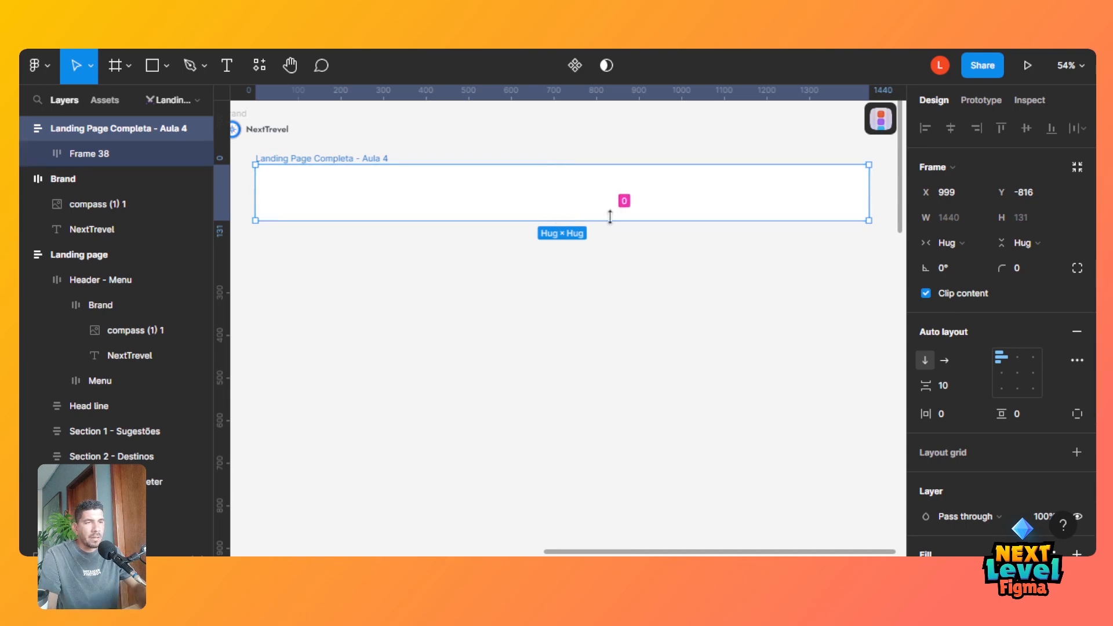
left_click_drag(577, 505, 599, 441)
left_click_drag(902, 279, 910, 174)
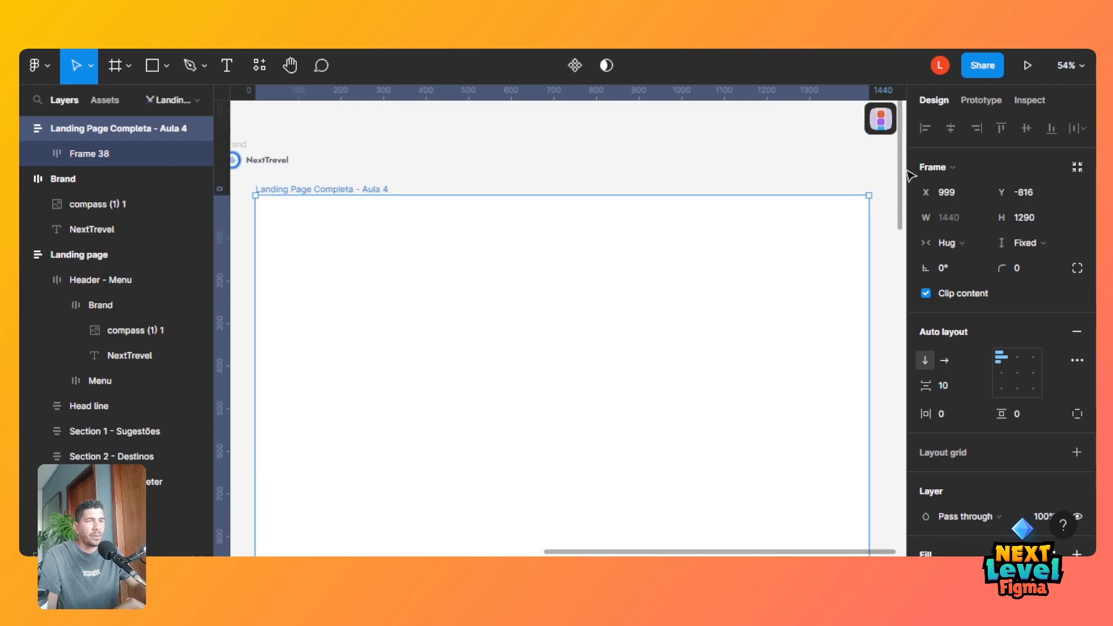
Set the inner frame's width to Fill container within the landing page frame.
left_click(628, 224)
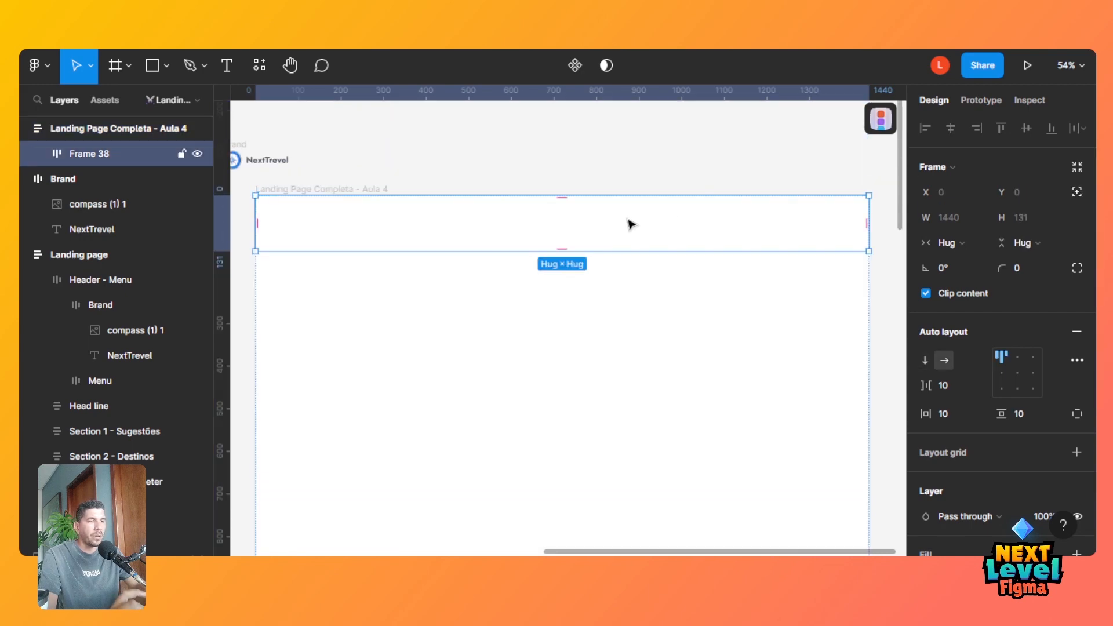
left_click(939, 245)
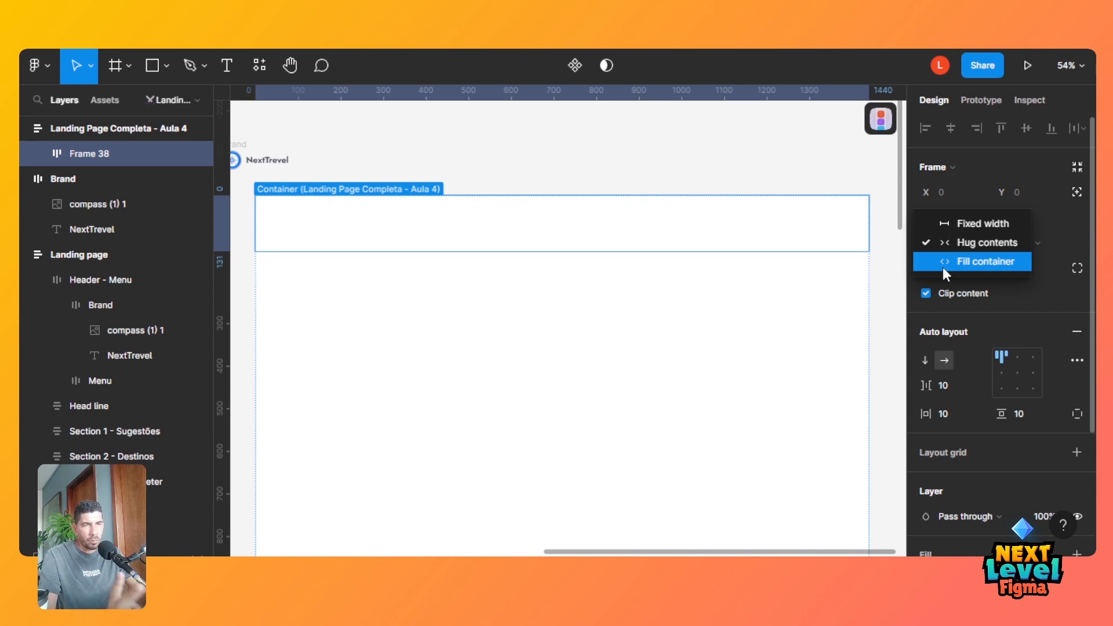
left_click(942, 267)
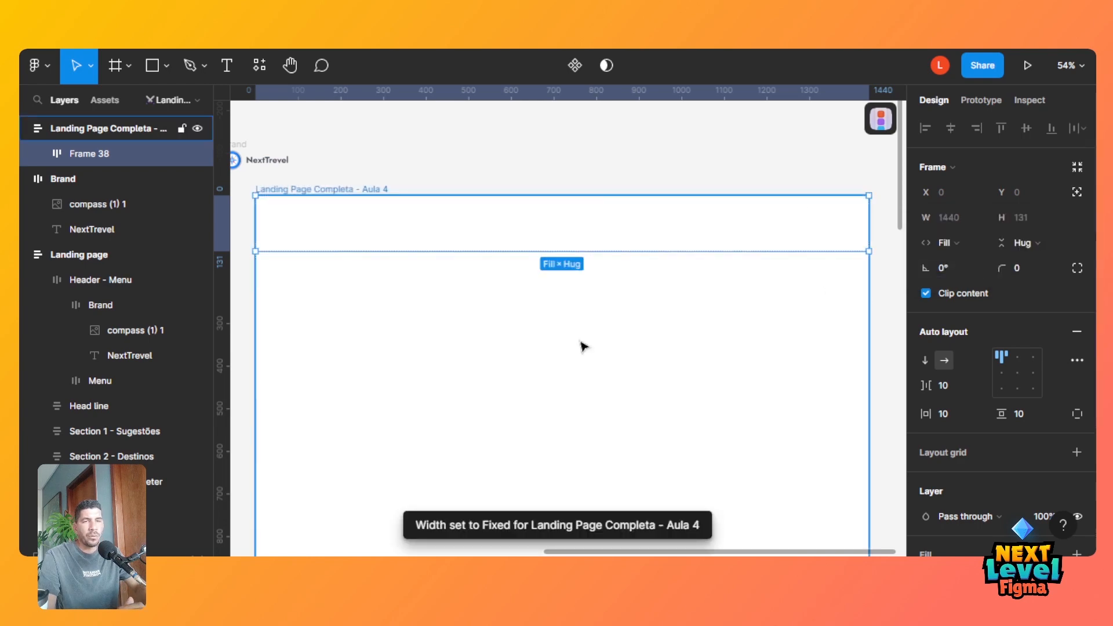
Rename the inner frame as "Header" and move the copied Brand group into it.
double_click(104, 155)
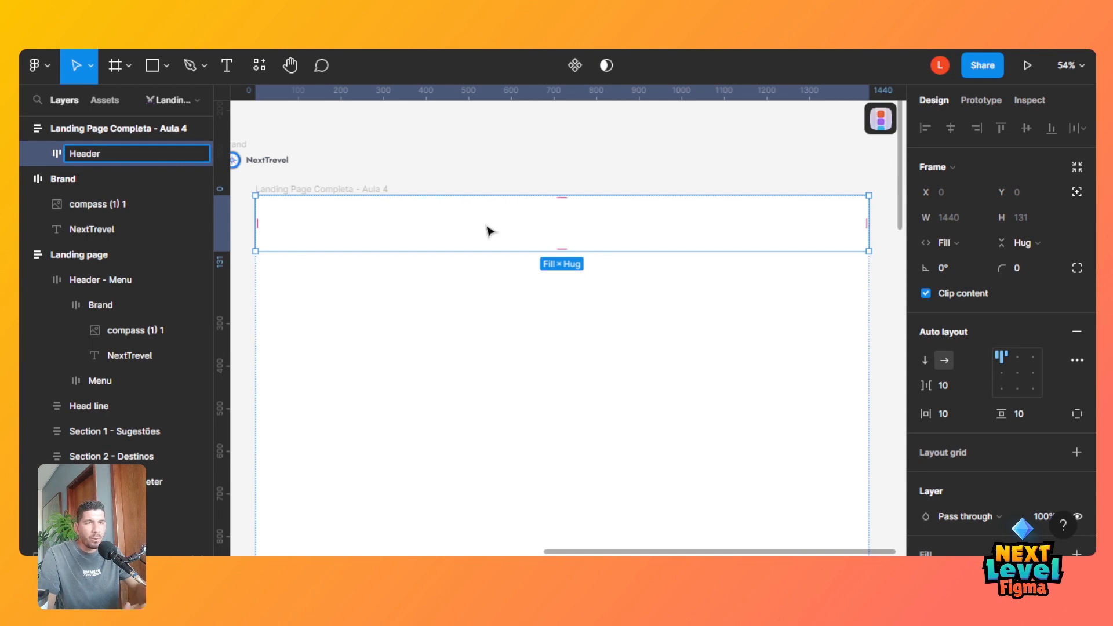
key("Return")
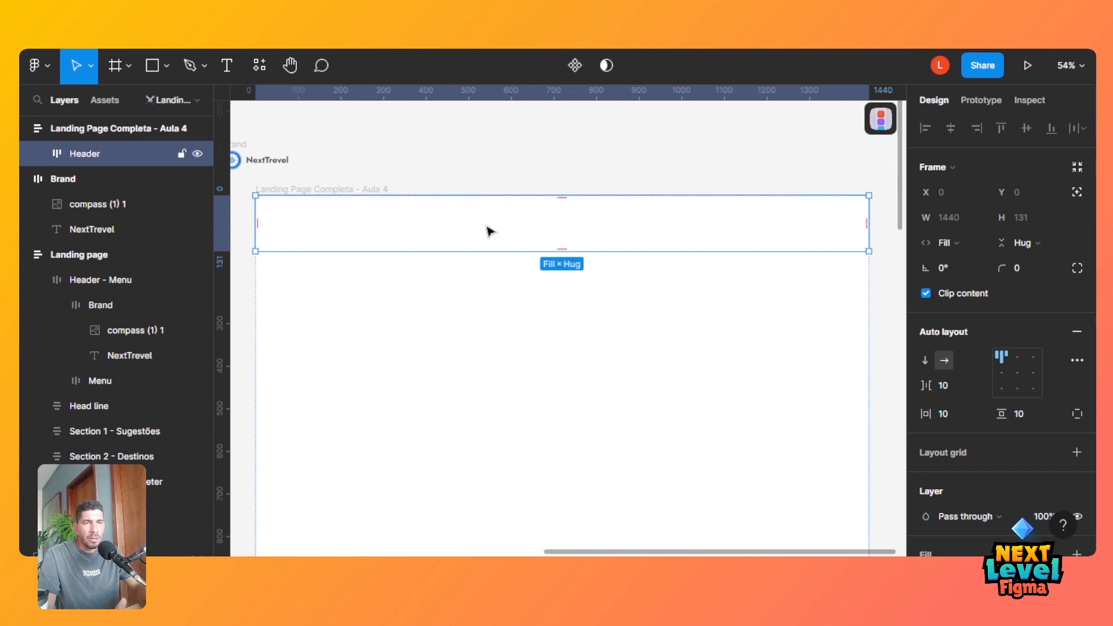
left_click(248, 162)
left_click_drag(248, 162, 363, 224)
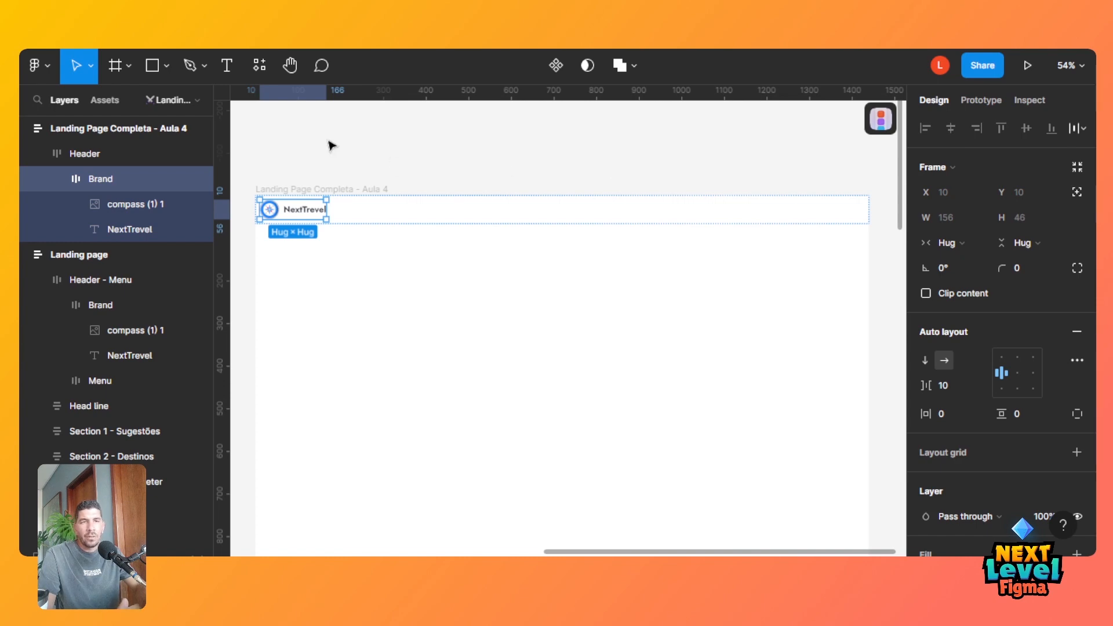
Add the text "Início" on the empty canvas and place it at about X 871, Y -970, above the gap between the two pages.
left_click(227, 64)
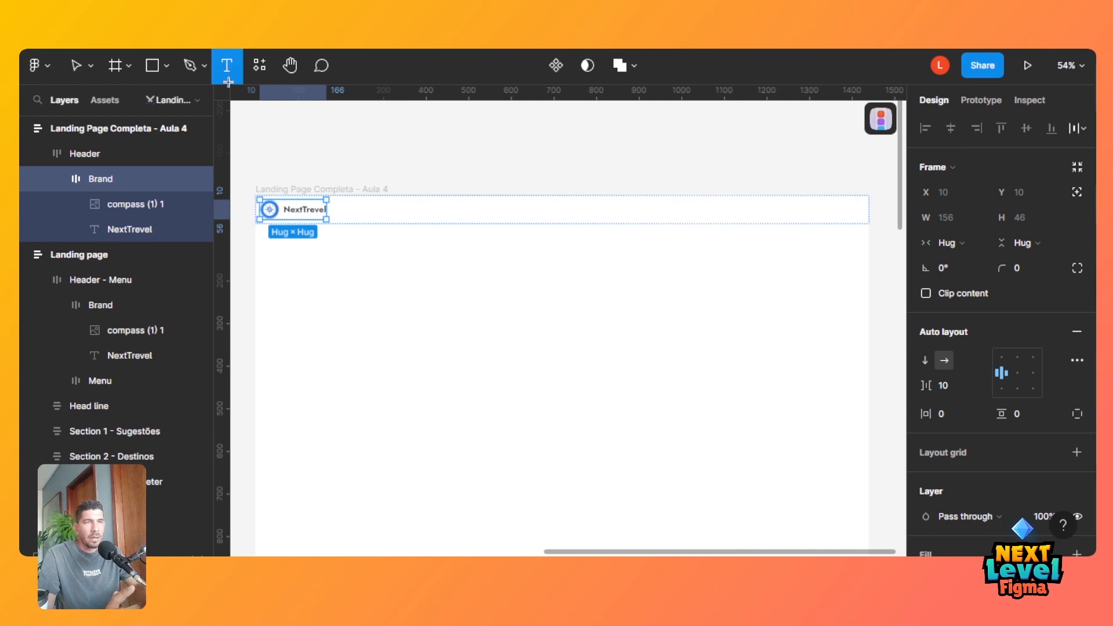
left_click(434, 144)
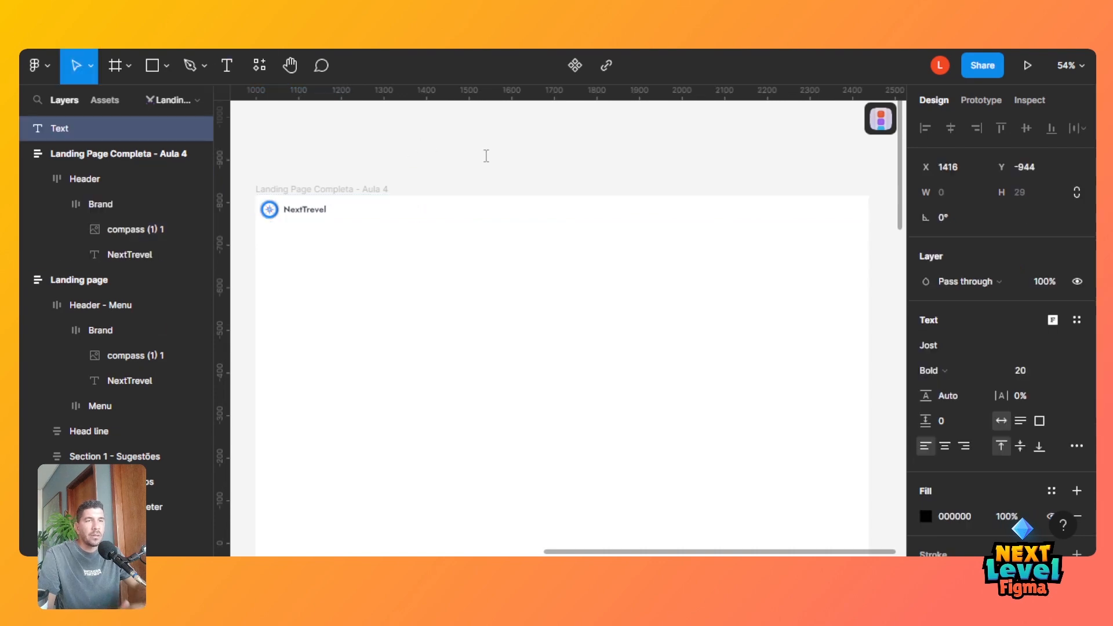
type("Início")
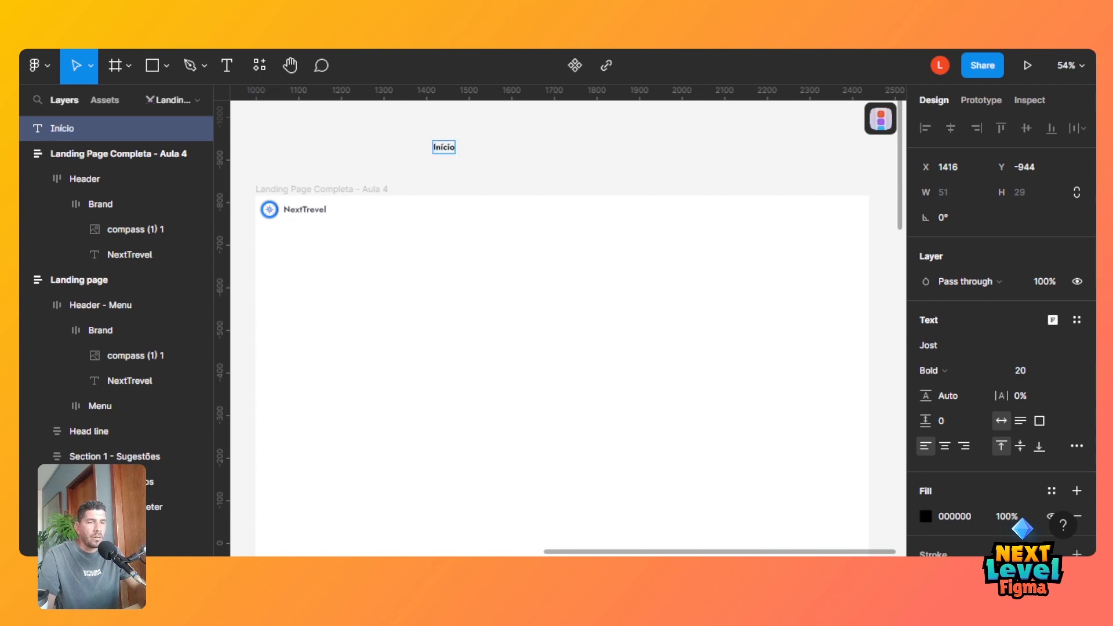
scroll(653, 555, "left", 8)
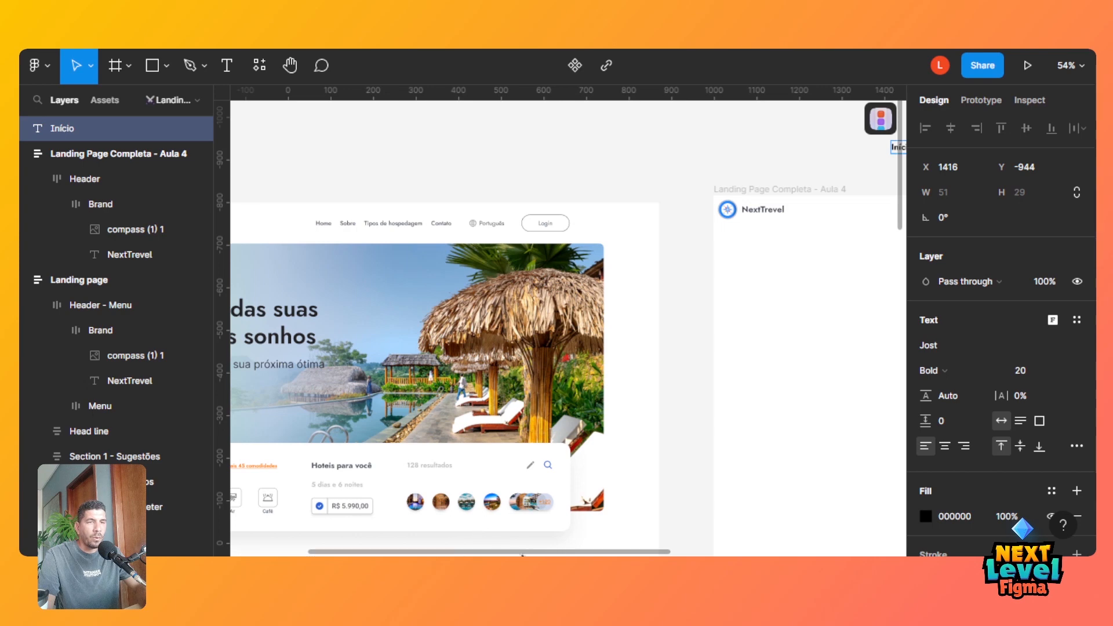
scroll(521, 555, "right", 1)
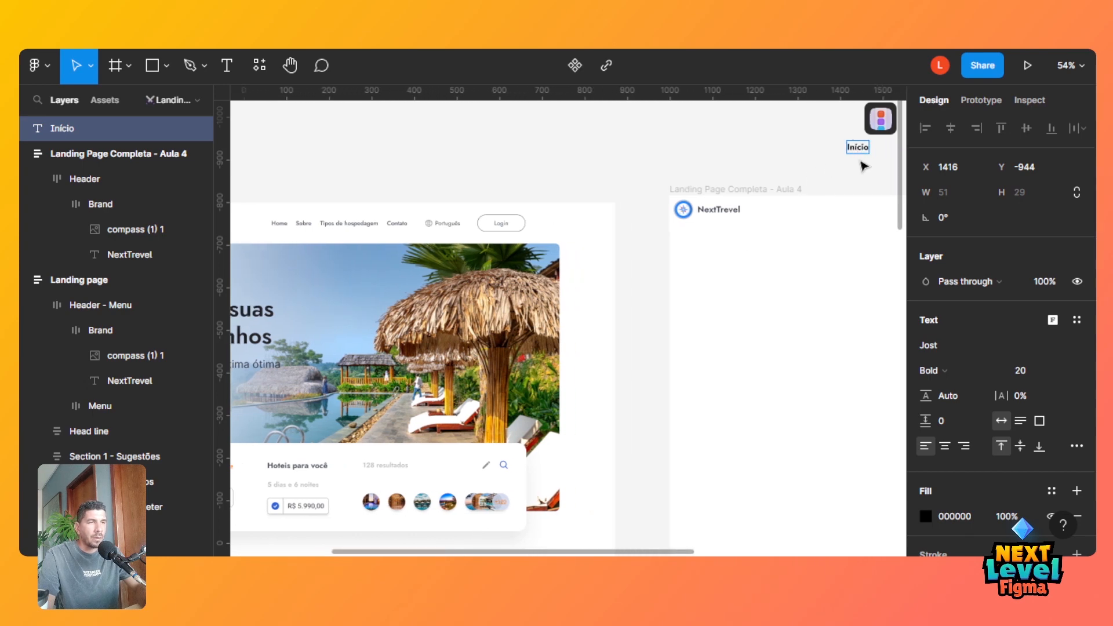
left_click_drag(862, 150, 630, 139)
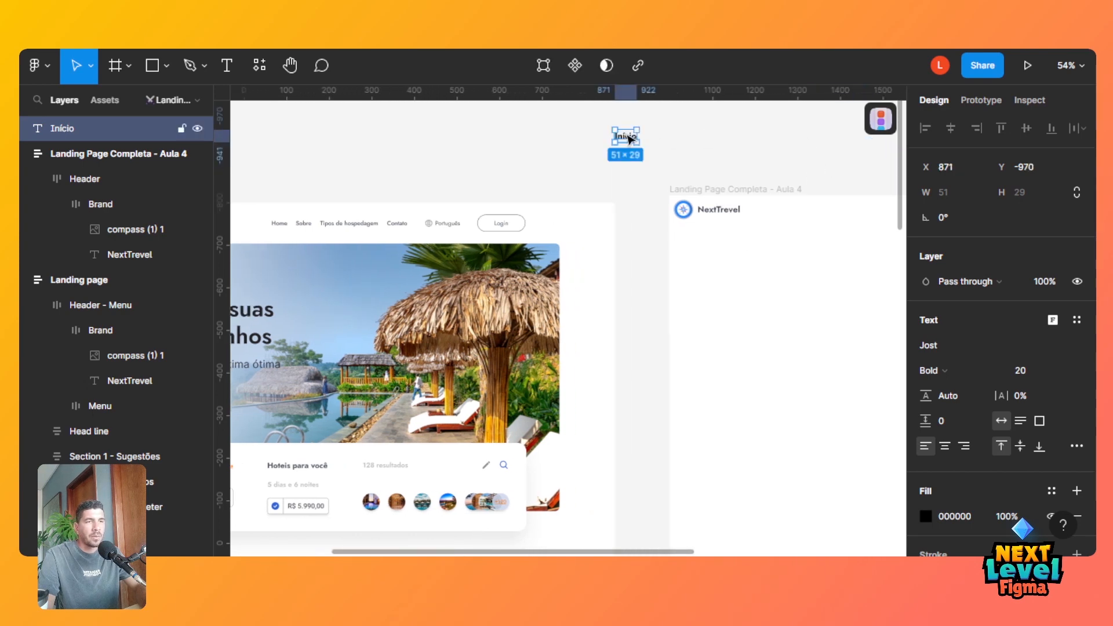
Change the new text's wording to "Home".
double_click(629, 139)
type("Home")
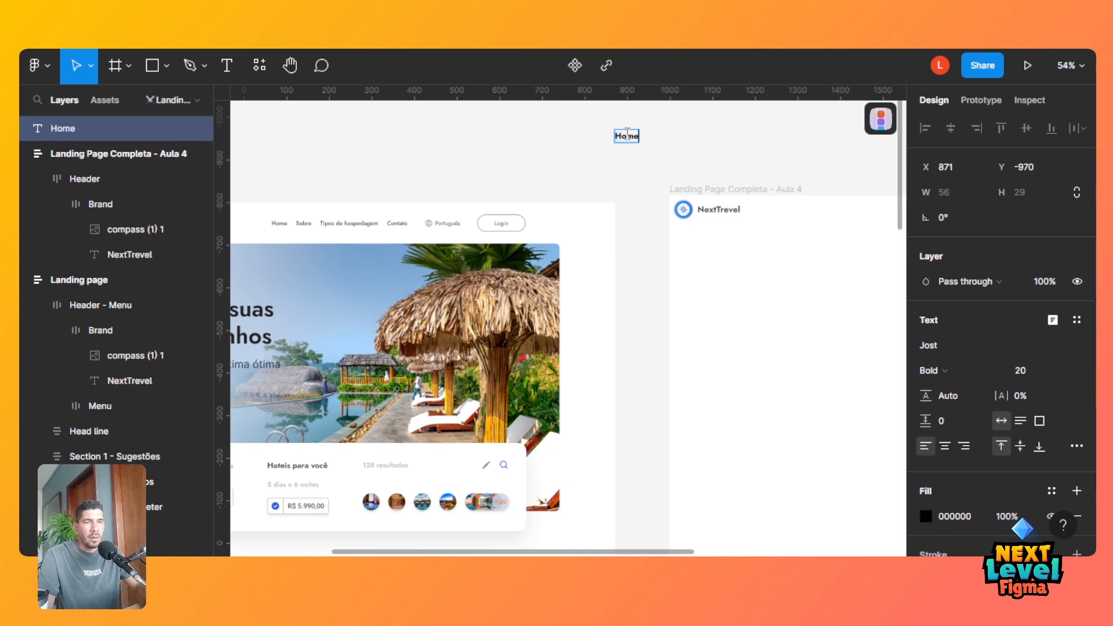
key("Escape")
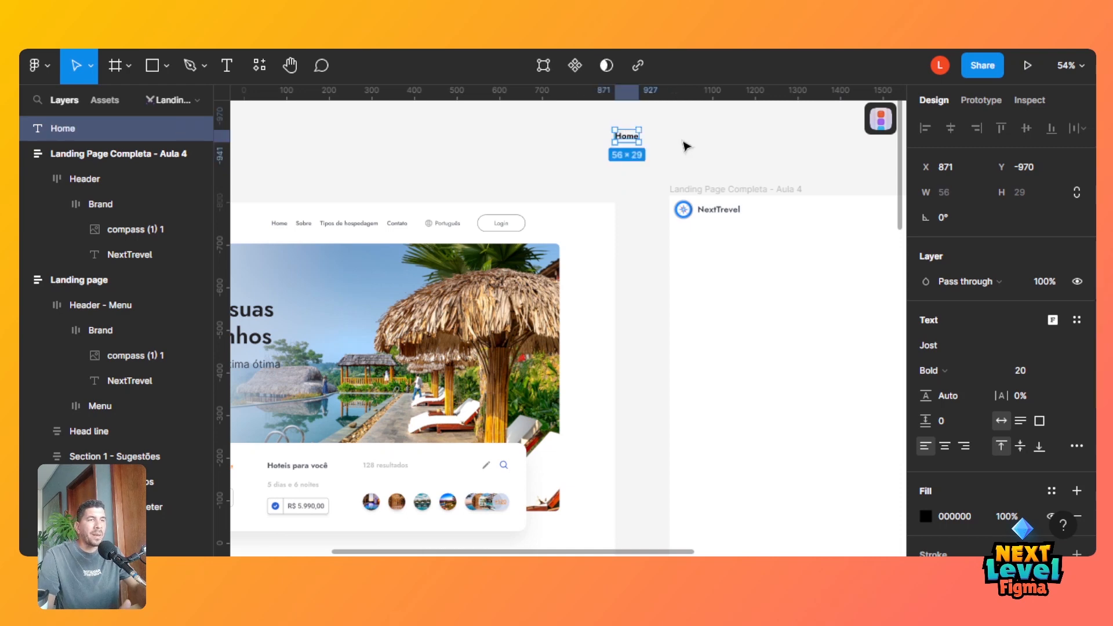
Examine the text properties of the Home item nested in the finished landing page's header menu.
left_click(280, 230)
double_click(280, 230)
double_click(280, 230)
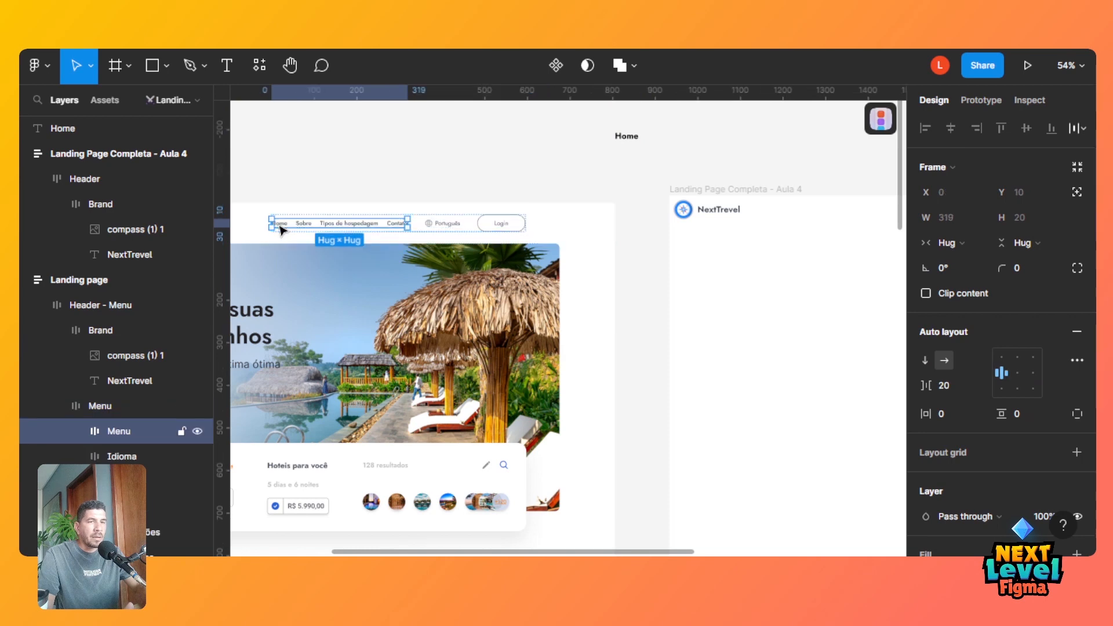
double_click(280, 230)
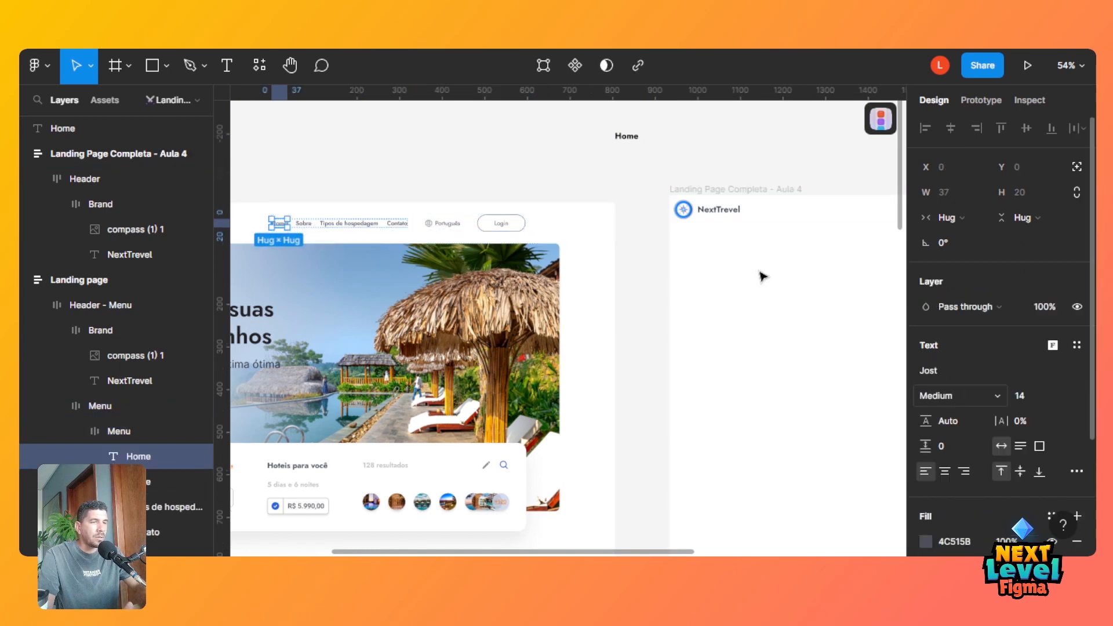
Set the loose Home text's font size to 14 and its weight to Medium.
left_click(628, 139)
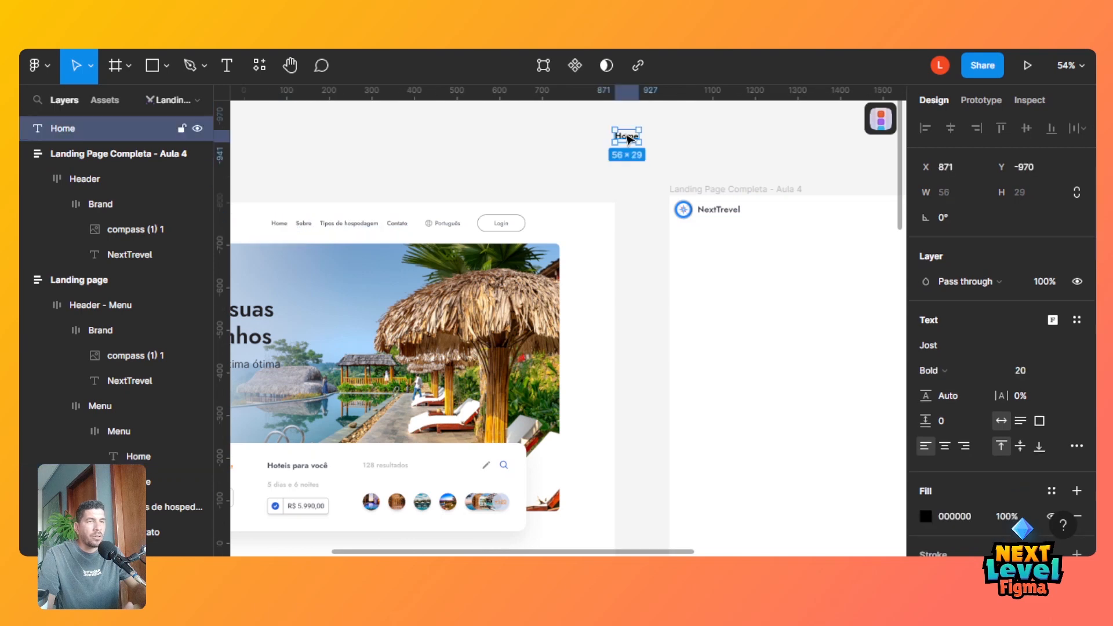
left_click(1032, 374)
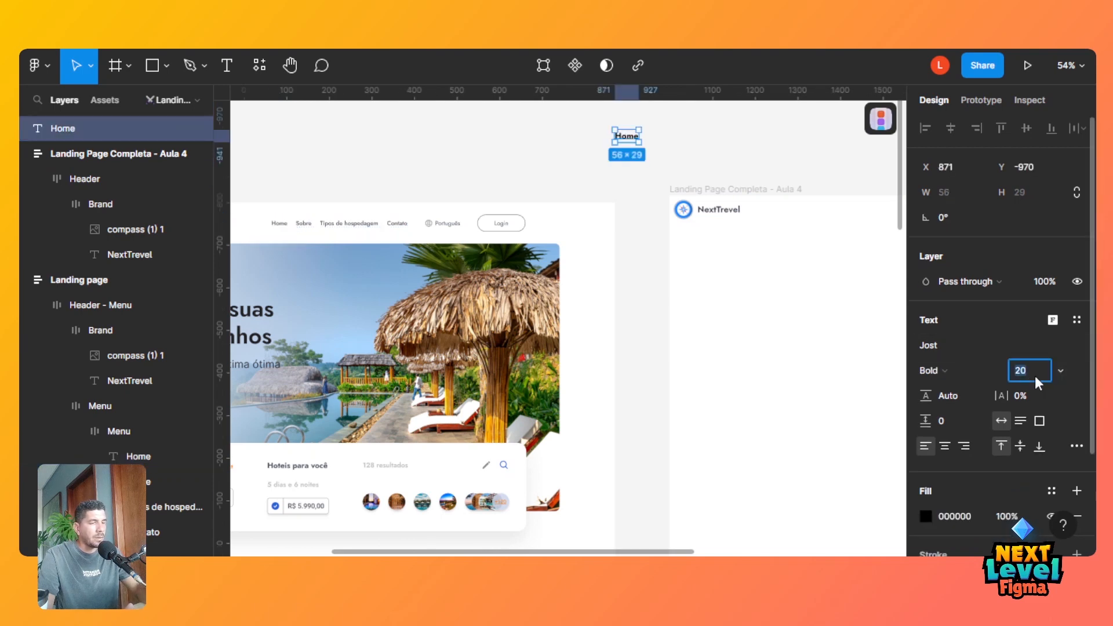
type("14")
left_click(927, 369)
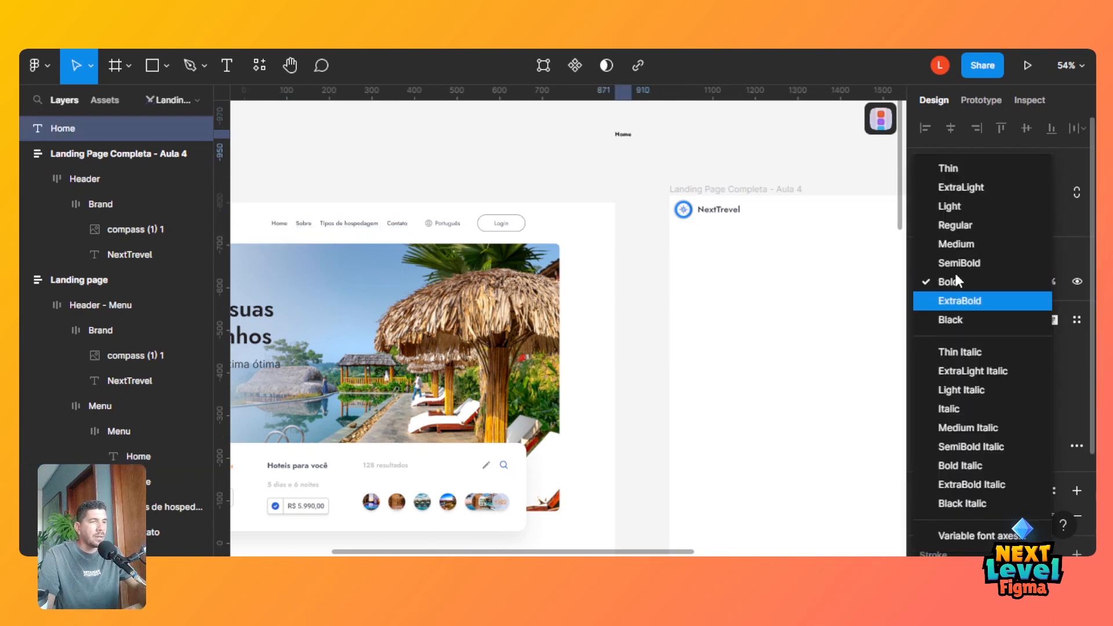
left_click(962, 247)
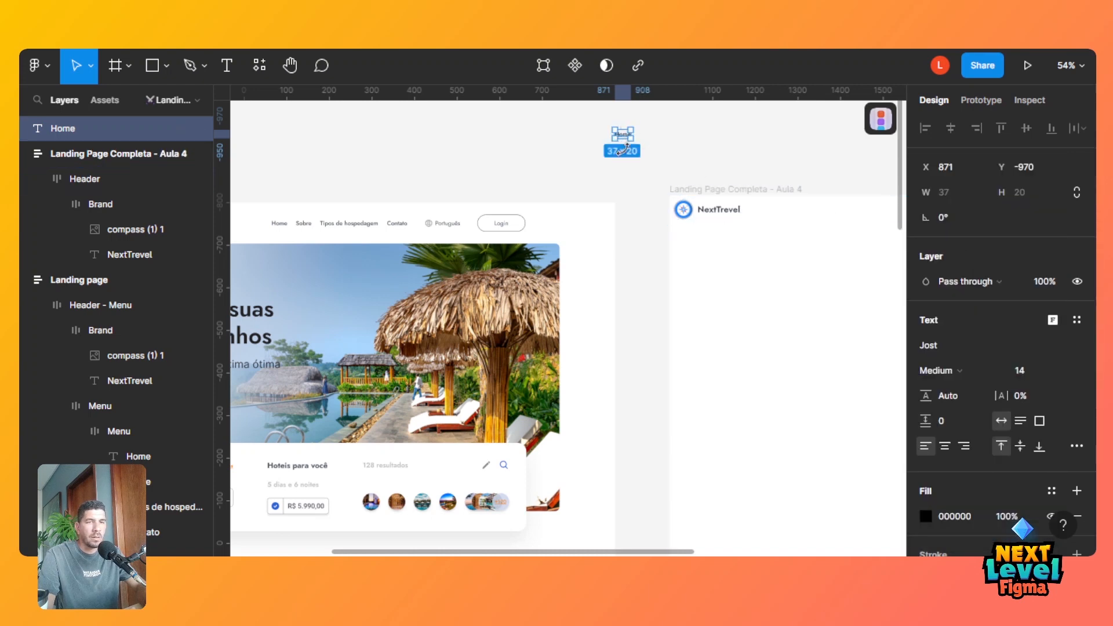
Copy the fill colour 4C515B from the finished header's "Tipos de hospedagem" item and apply it to the loose Home text.
left_click(342, 231)
double_click(342, 231)
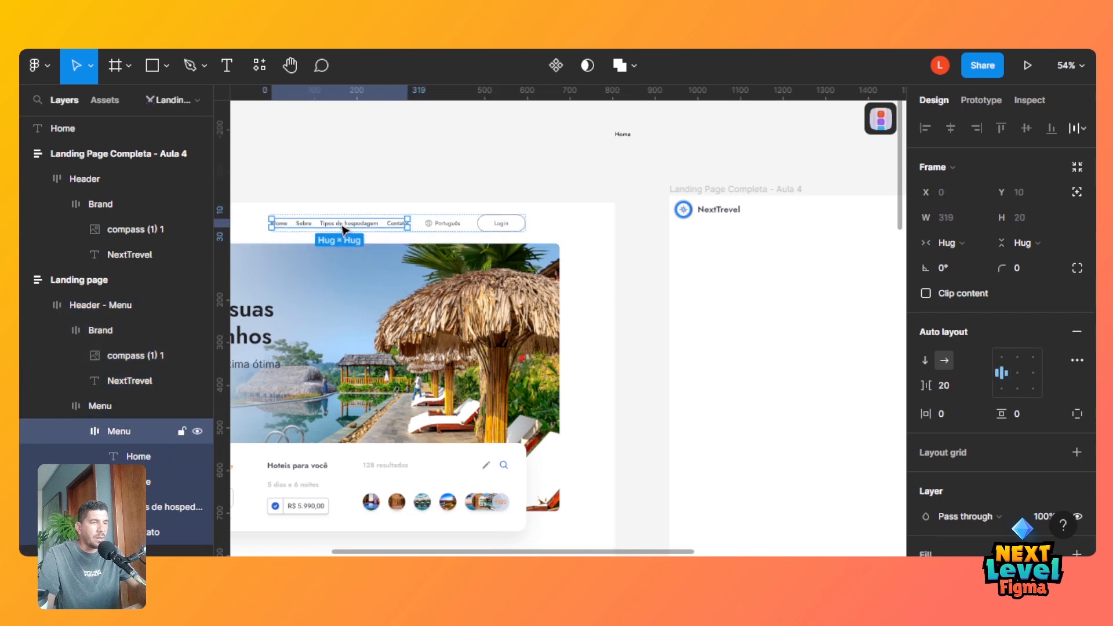
double_click(342, 229)
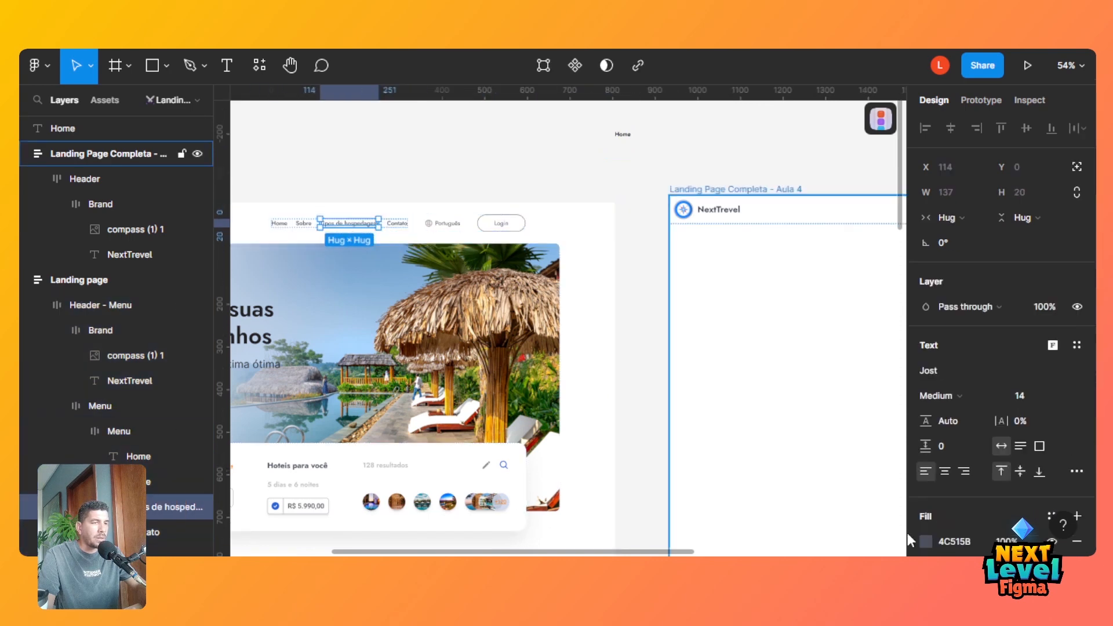
left_click(960, 542)
key("ctrl+c")
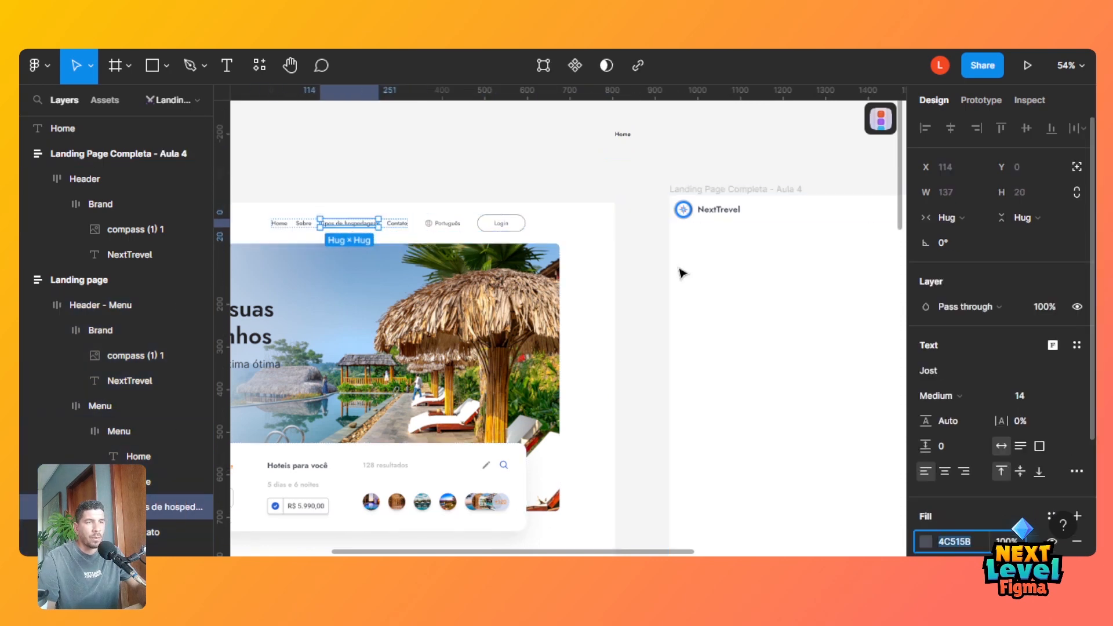
left_click(623, 134)
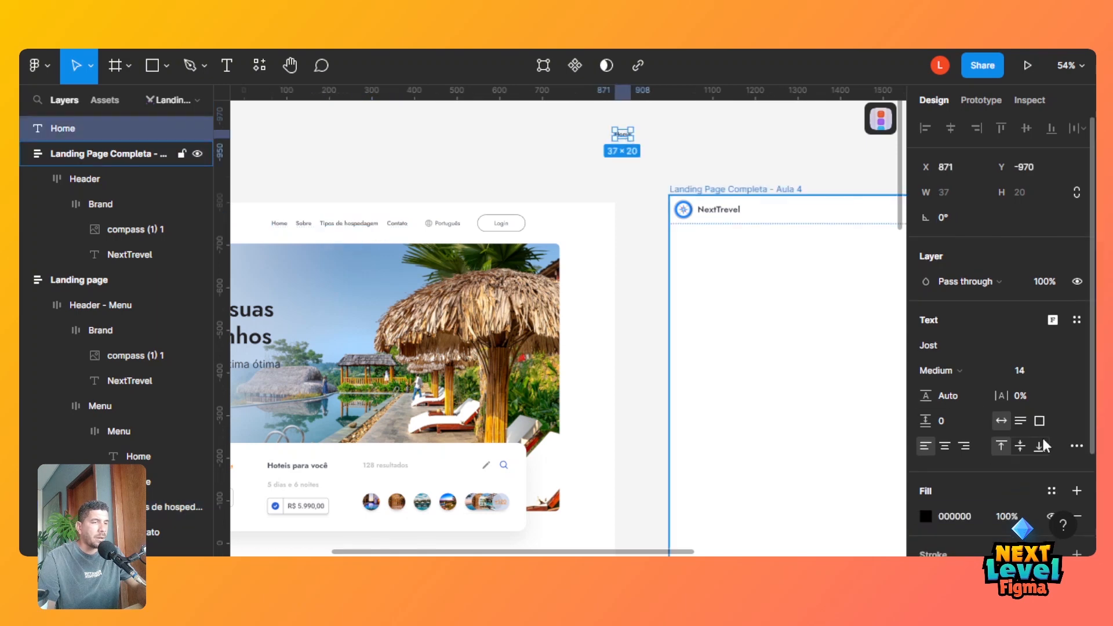
key("ctrl+v")
key("ctrl+z")
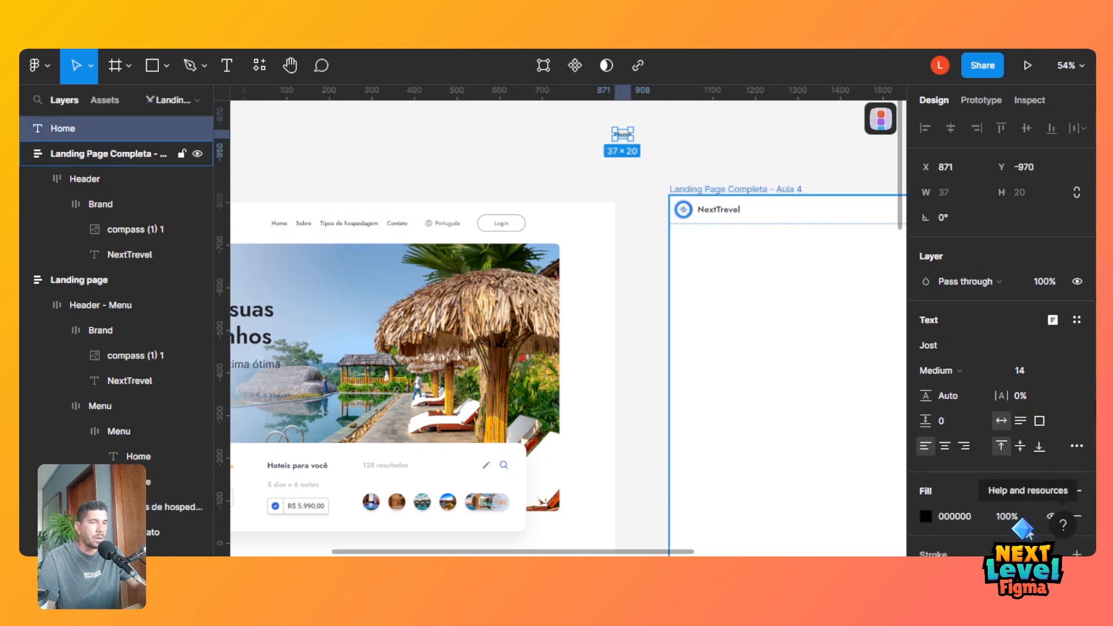
left_click(962, 522)
key("ctrl+v")
key("Tab")
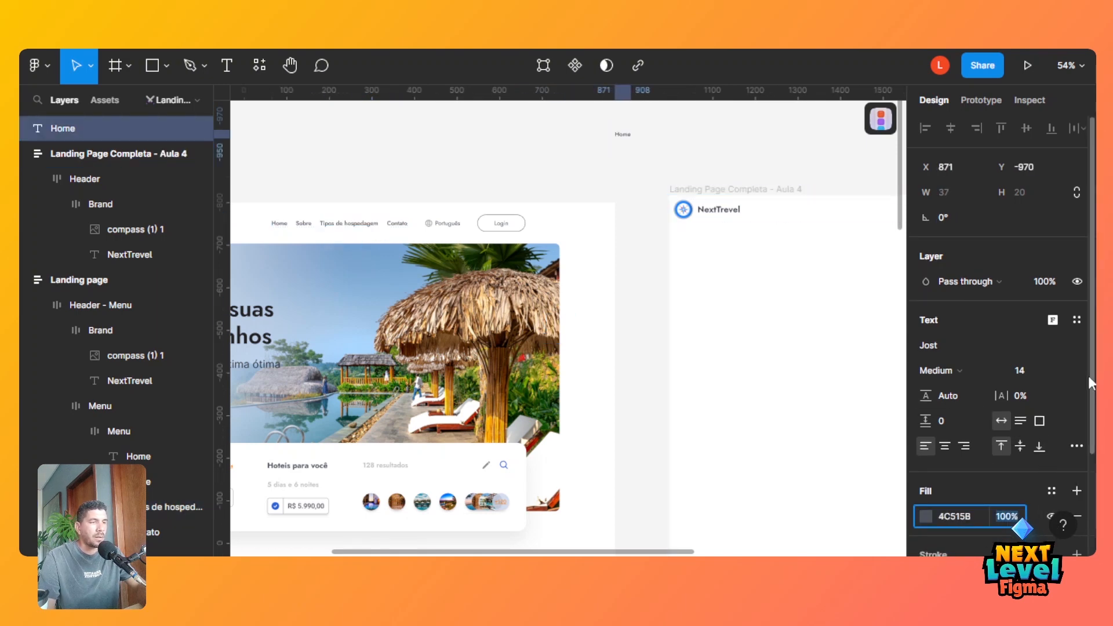
scroll(1090, 384, "down", 1)
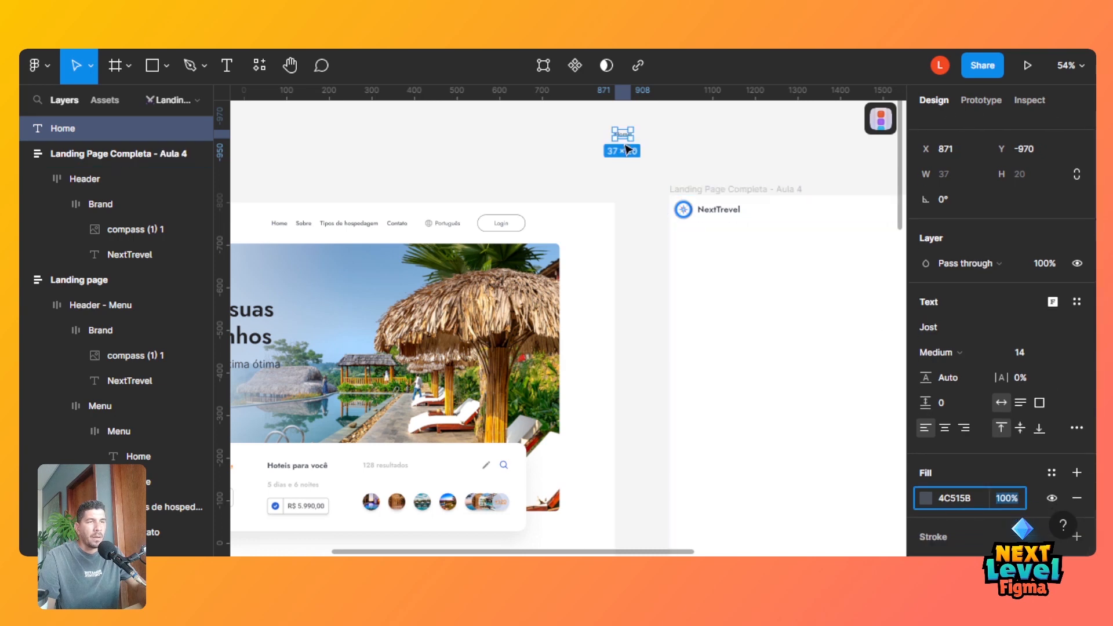
Move the Home text to about X 980, Y -924, above the new page, and inspect the finished header's outer Menu frame.
left_click_drag(626, 138, 673, 157)
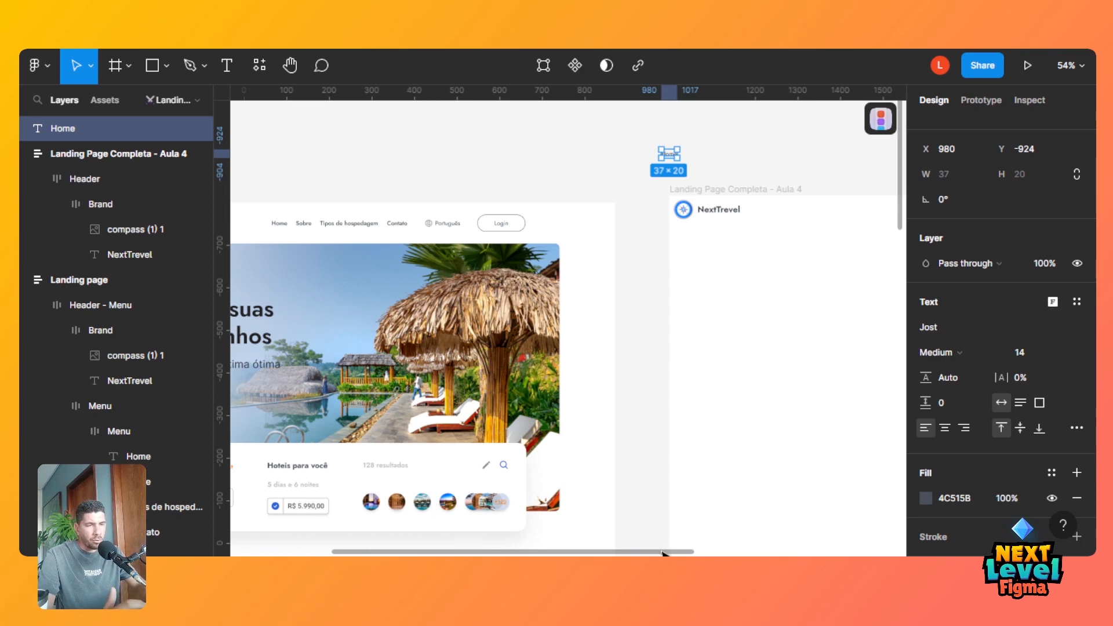
scroll(661, 551, "left", 3)
scroll(641, 172, "left", 3)
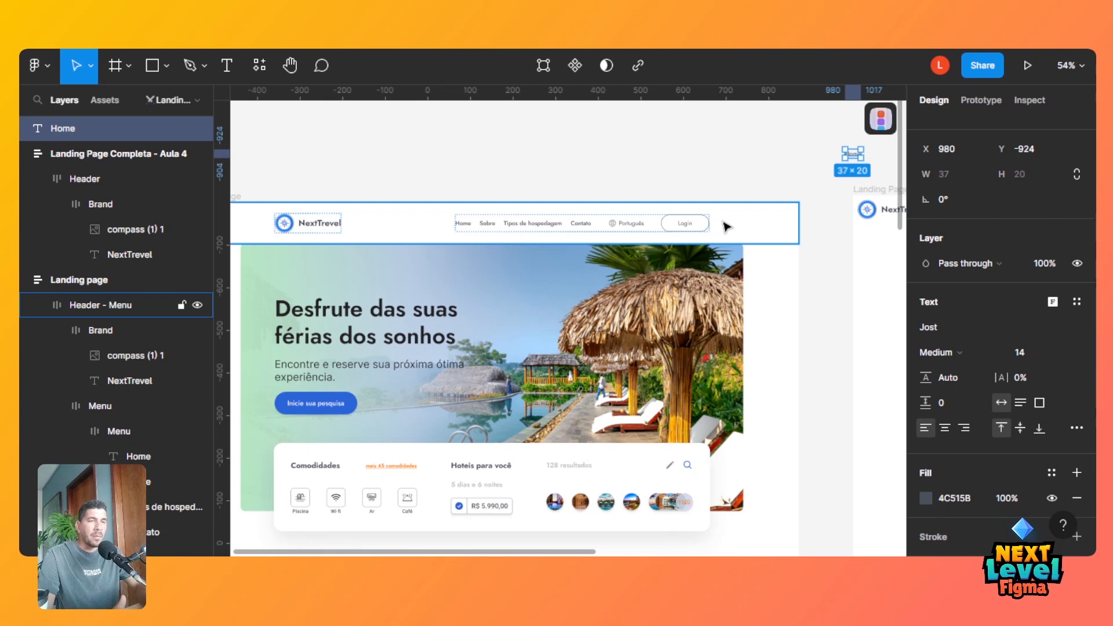
double_click(554, 229)
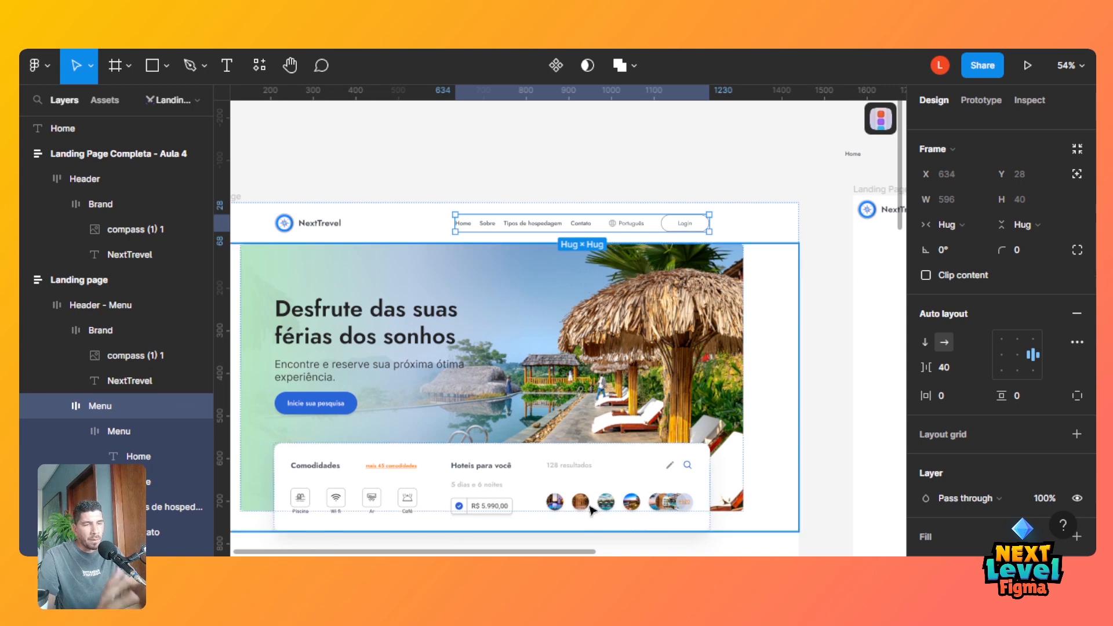
left_click_drag(586, 552, 628, 553)
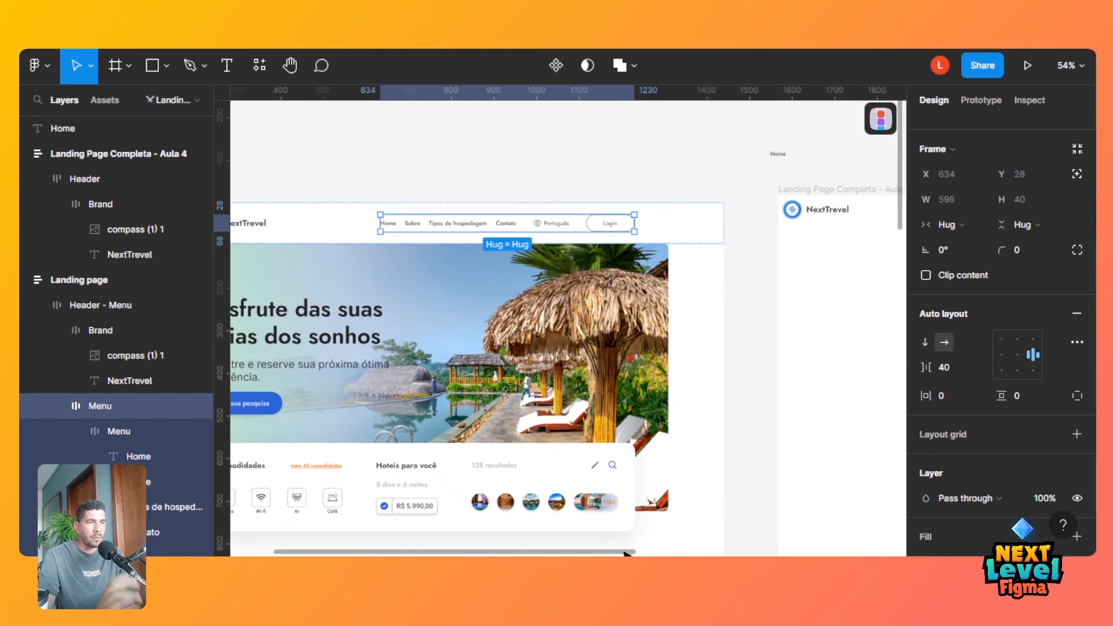
Try wrapping the Home text in a frame with Frame selection, and undo it.
left_click(777, 158)
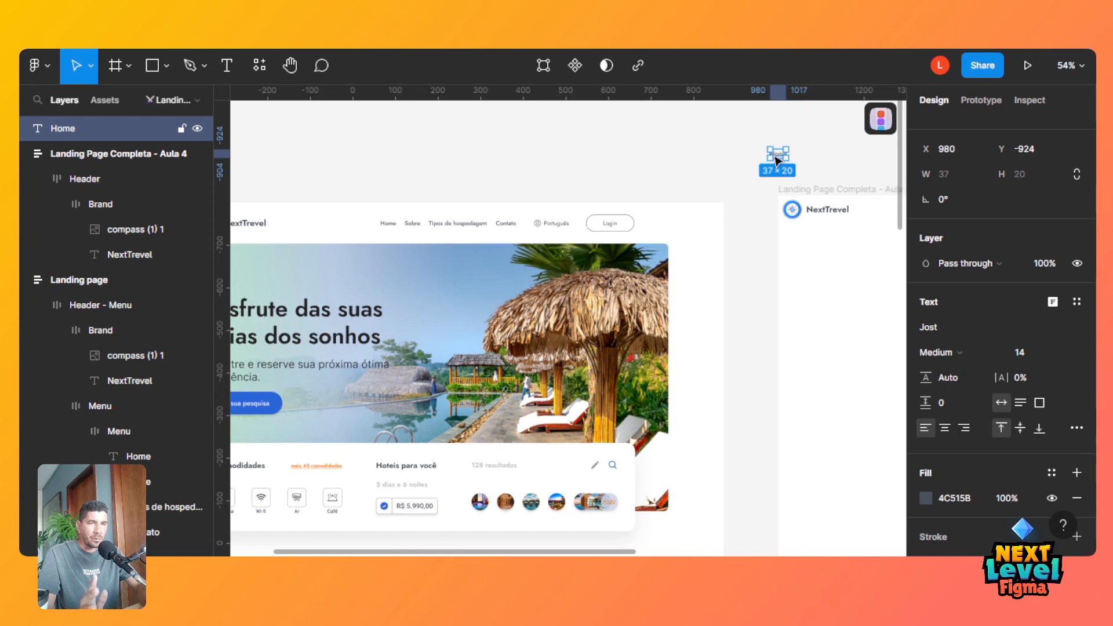
right_click(777, 160)
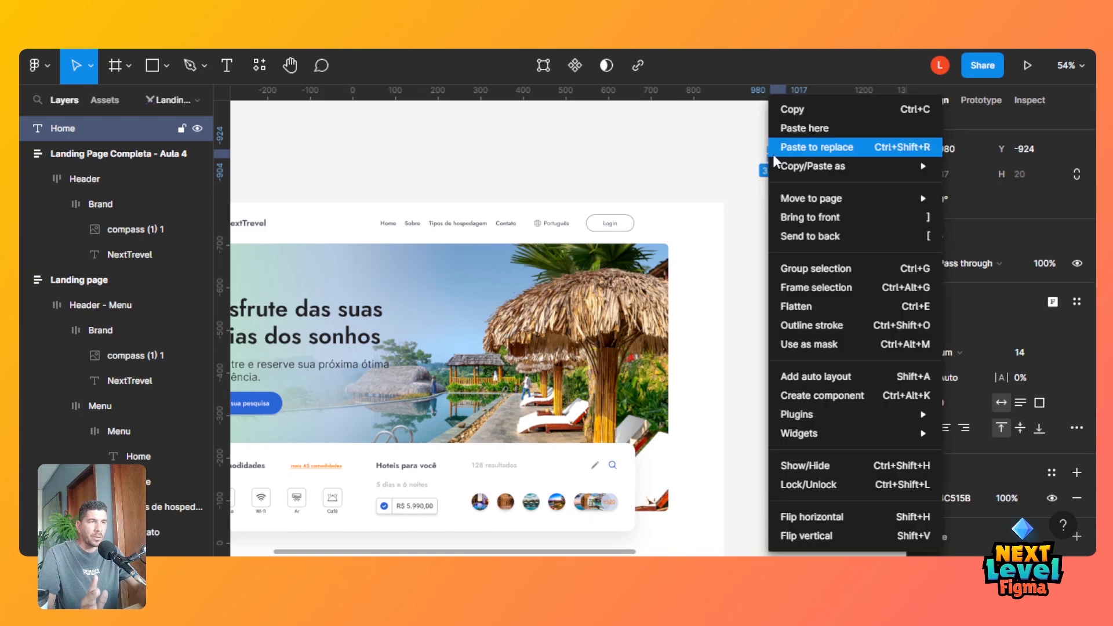
left_click(835, 298)
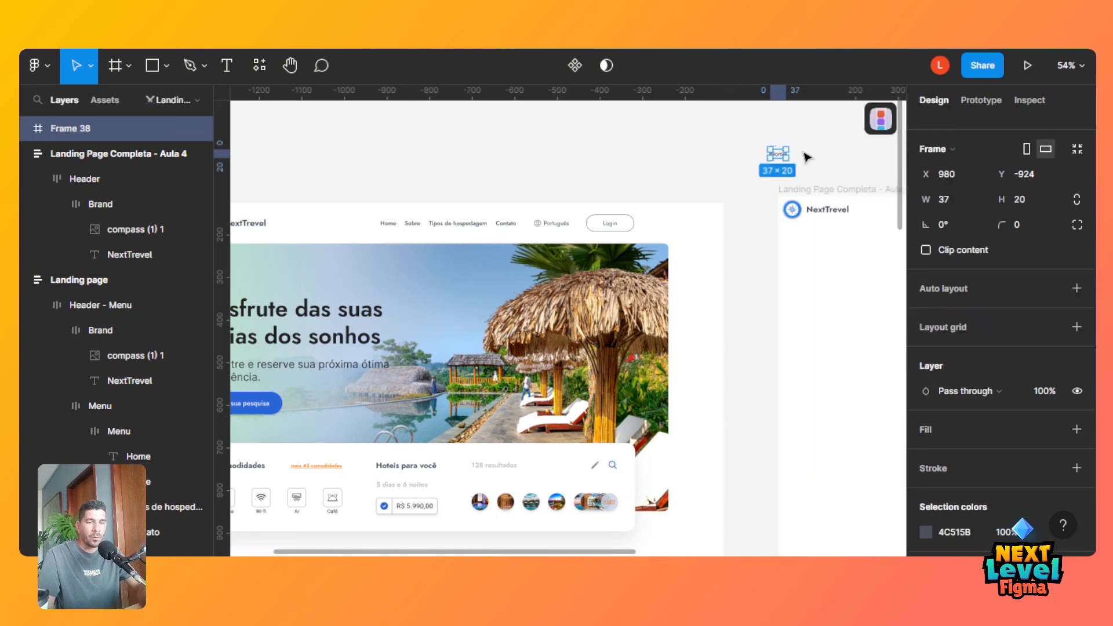
key("ctrl+z")
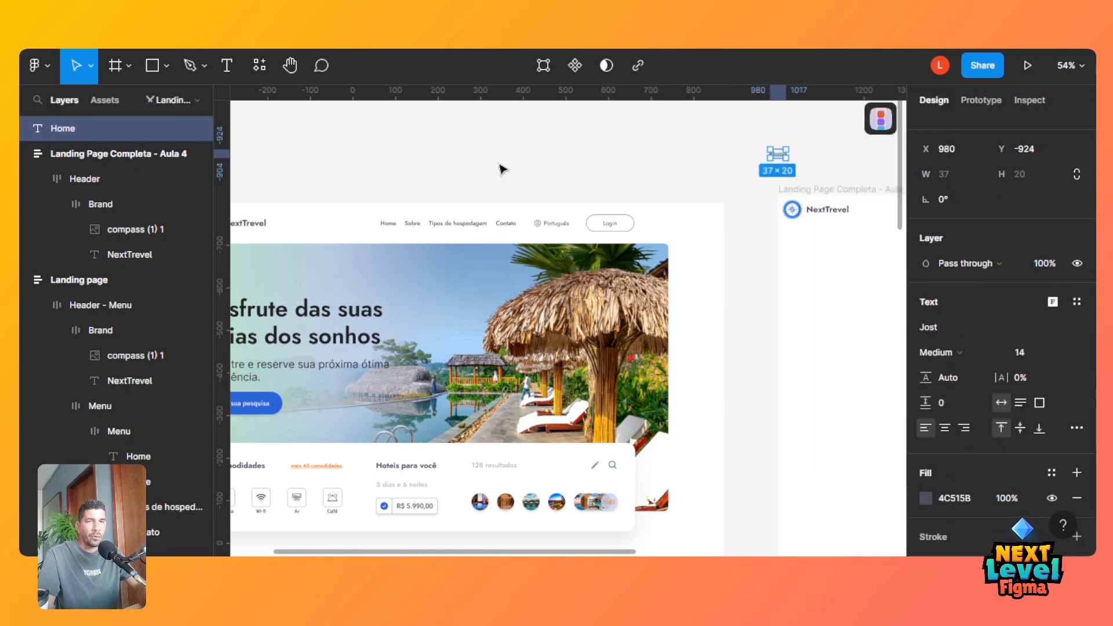
Try drawing a frame about 49 × 34 around the Home text with the Frame tool, and undo it.
left_click(824, 179)
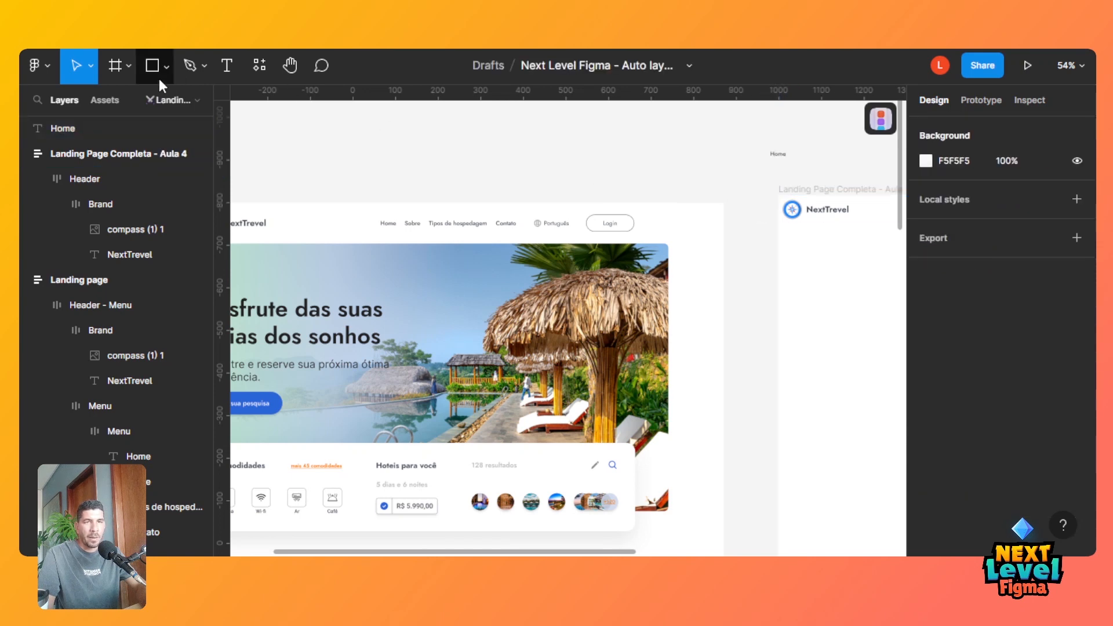
left_click(135, 73)
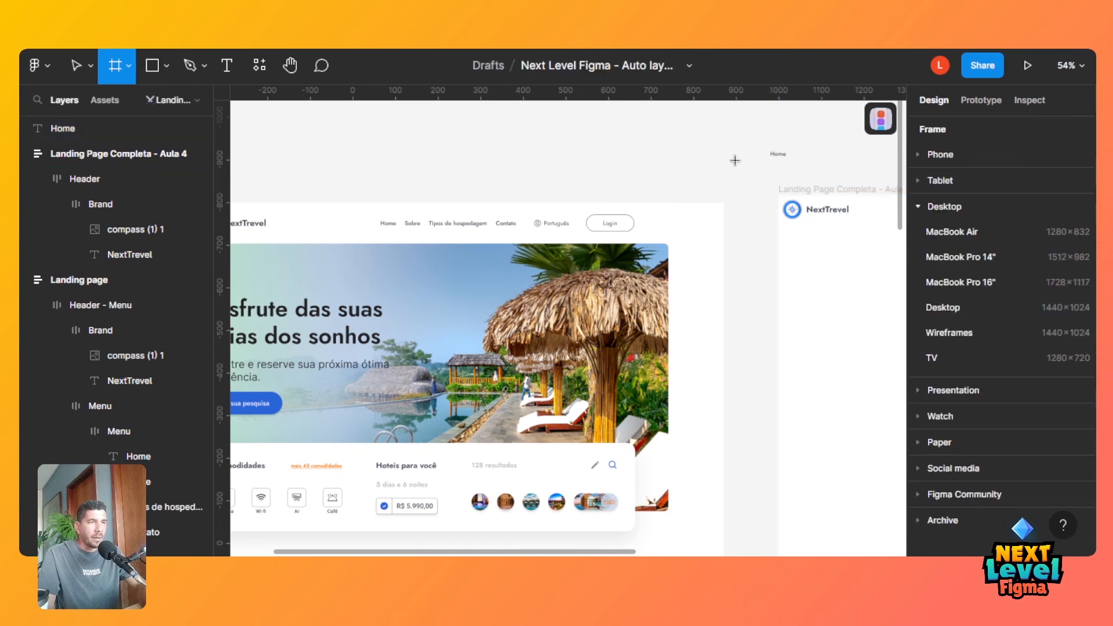
left_click_drag(770, 143, 794, 169)
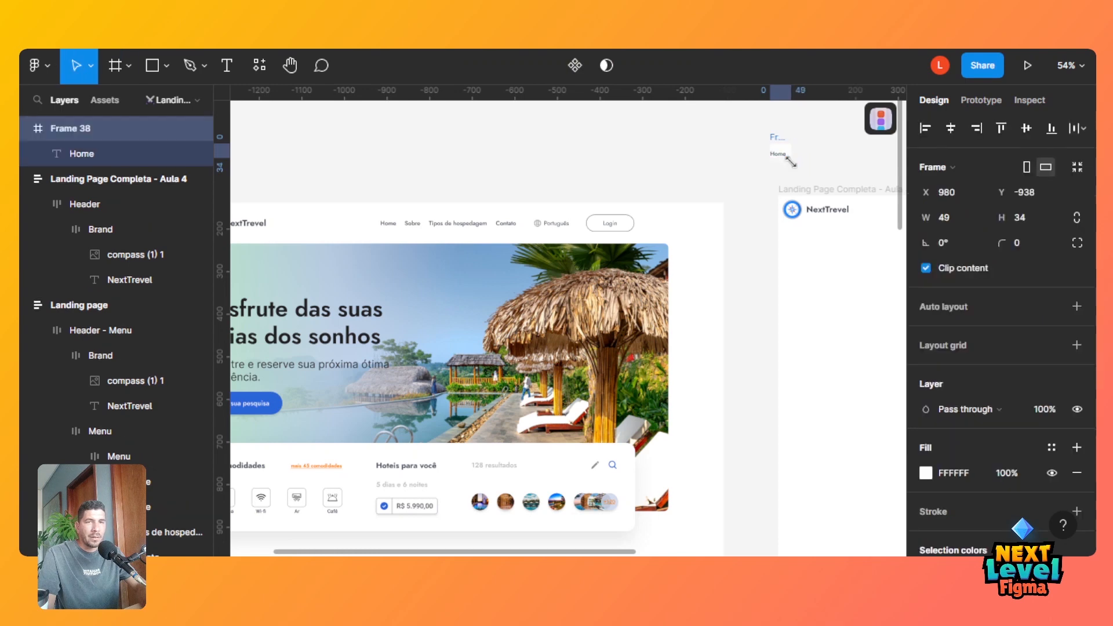
left_click(89, 153)
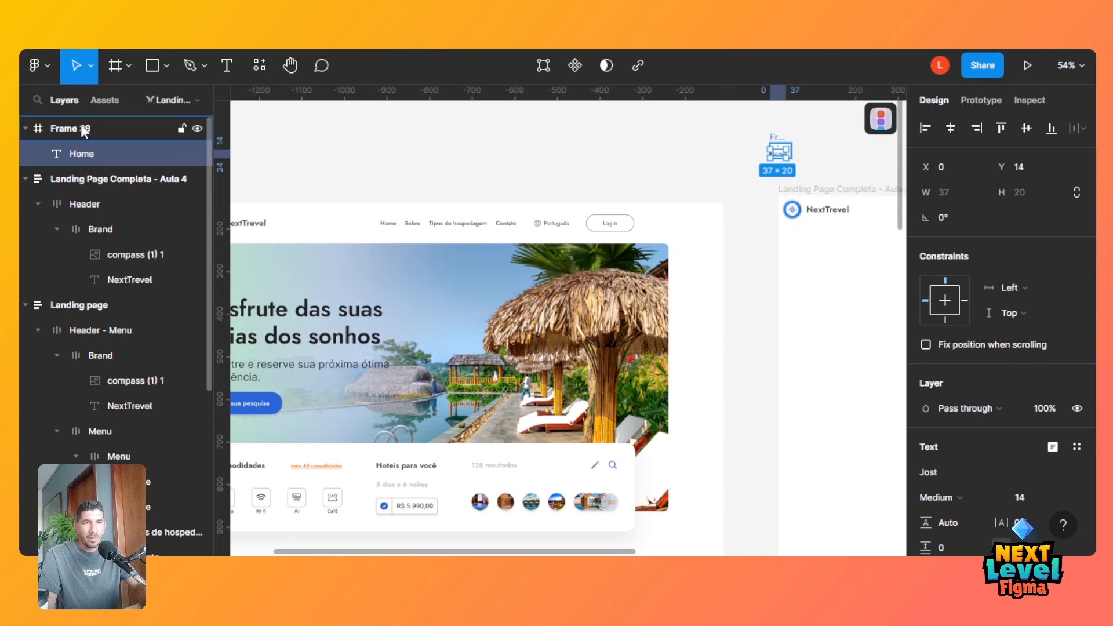
left_click(81, 124)
key("Return")
key("shift+Return")
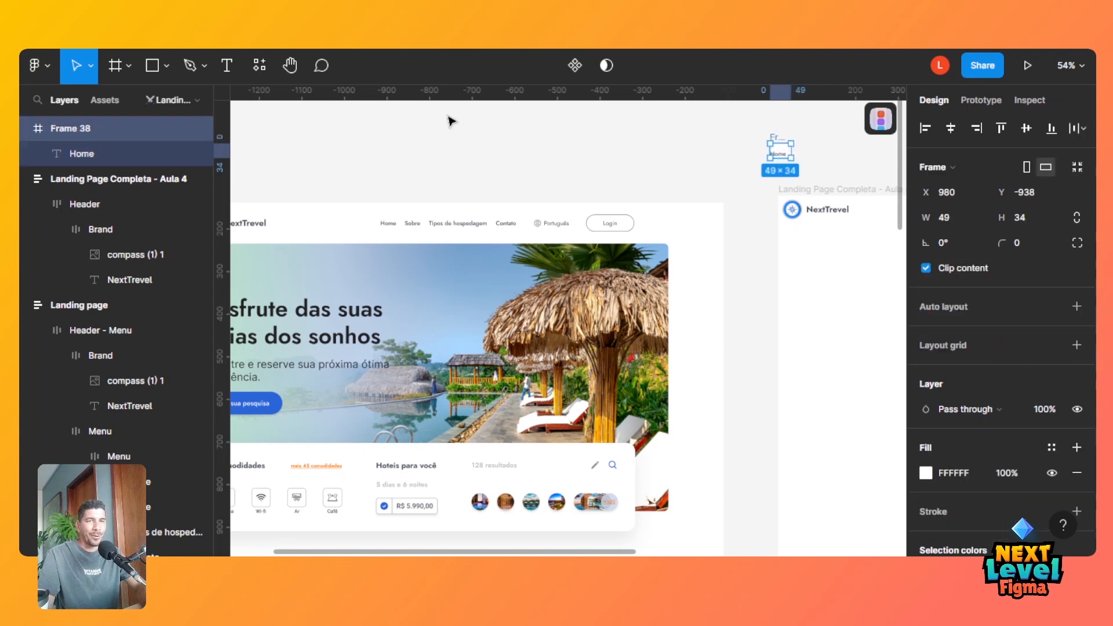
key("ctrl+z")
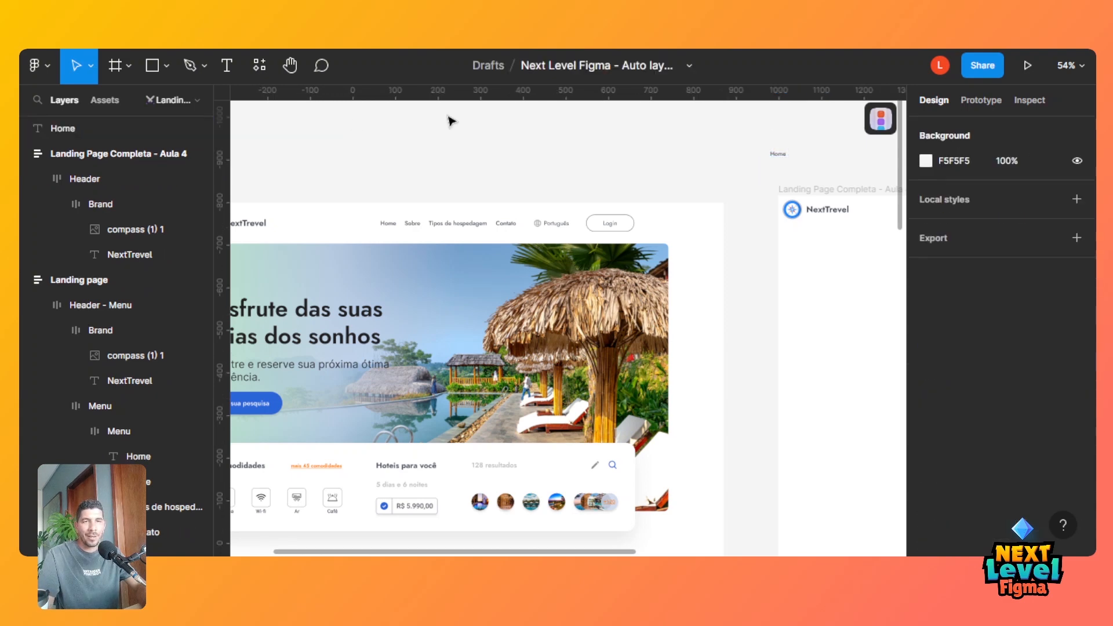
Wrap the loose Home text in its own frame with Frame selection and expand that frame's contents.
right_click(776, 155)
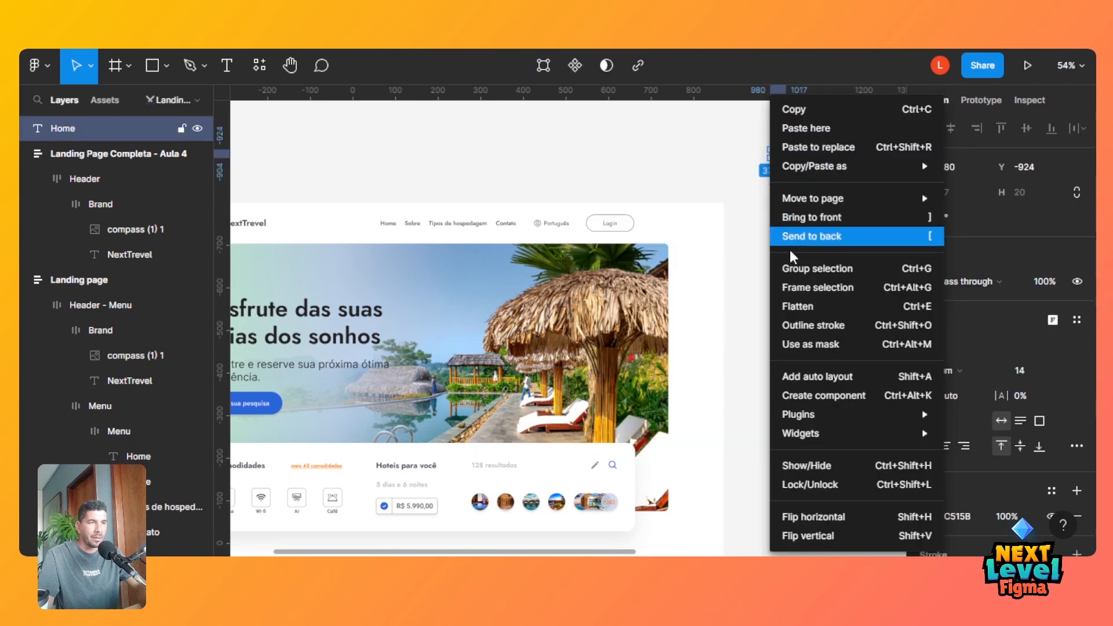
left_click(830, 289)
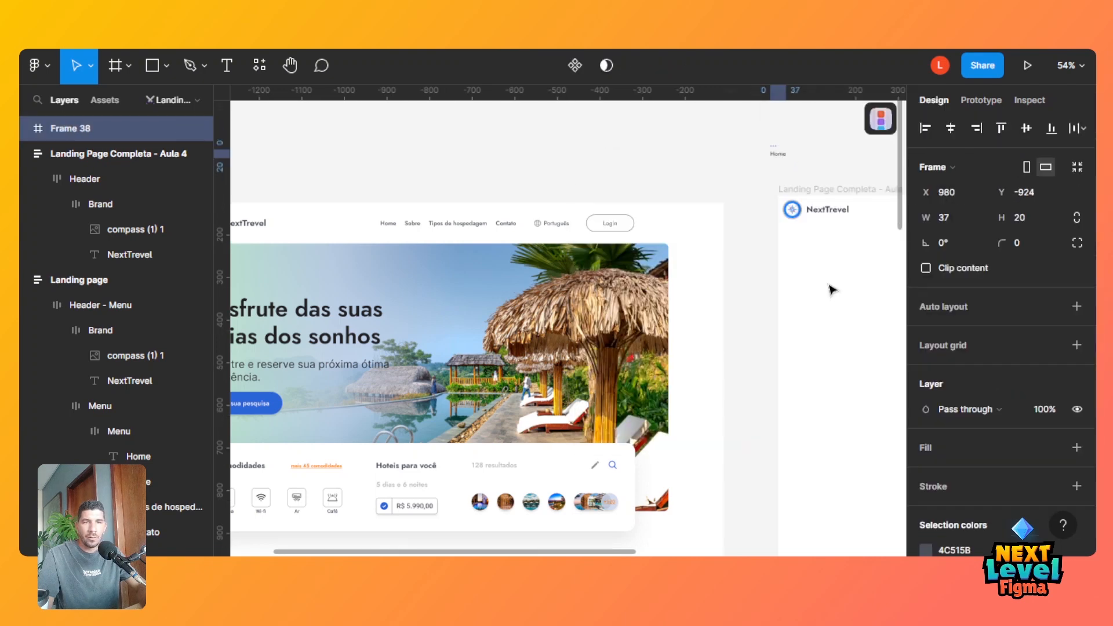
left_click(25, 130)
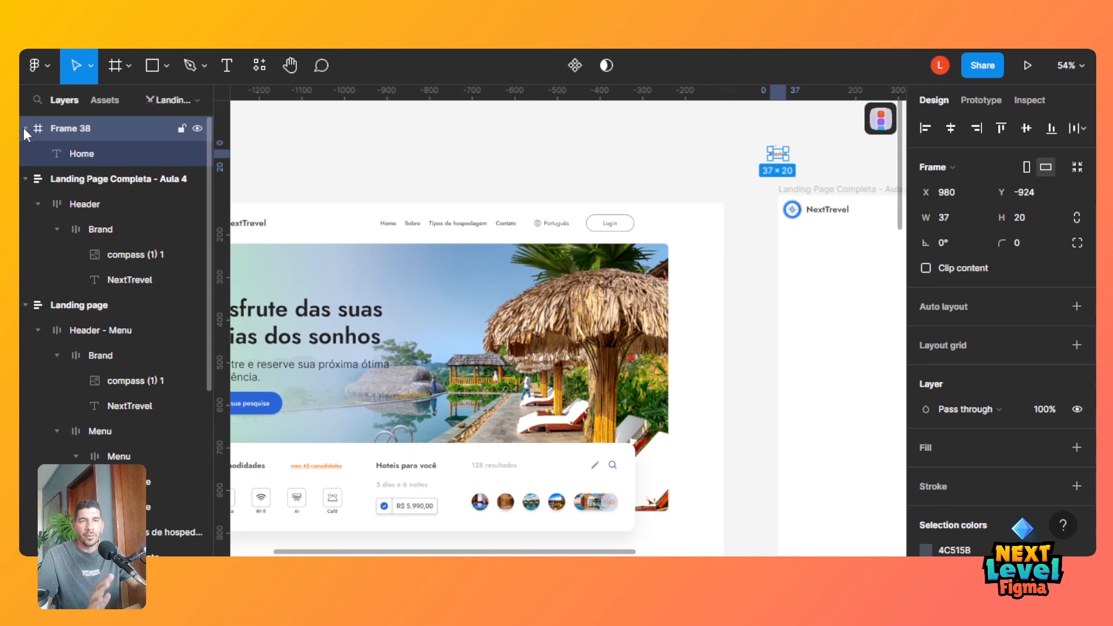
left_click(818, 155)
left_click(774, 151)
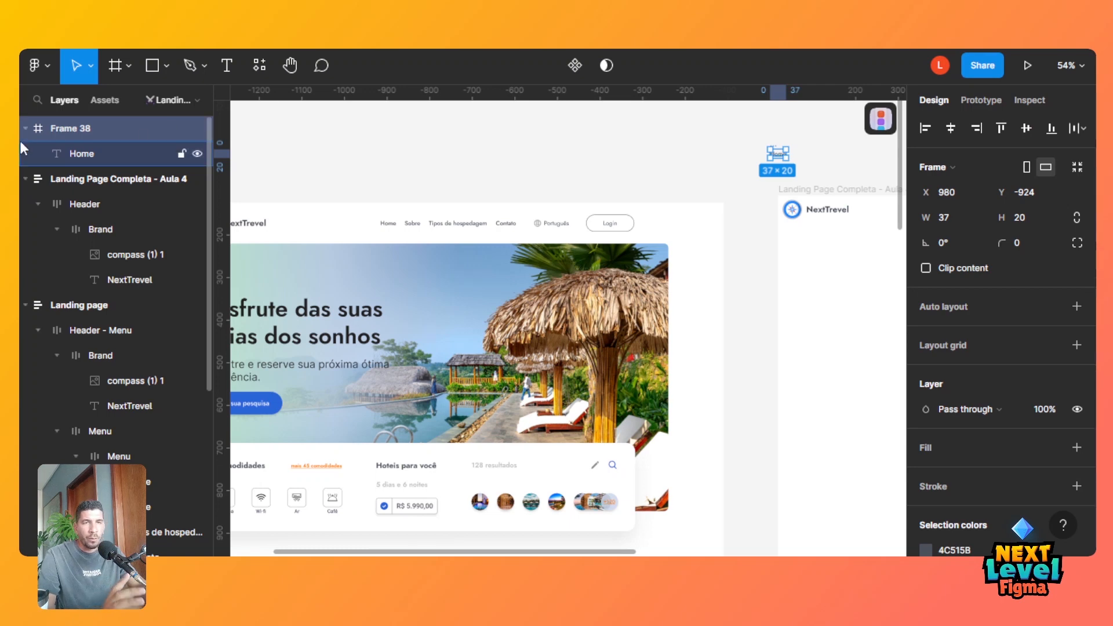
Rename the frame around the Home text as "Menu".
double_click(82, 129)
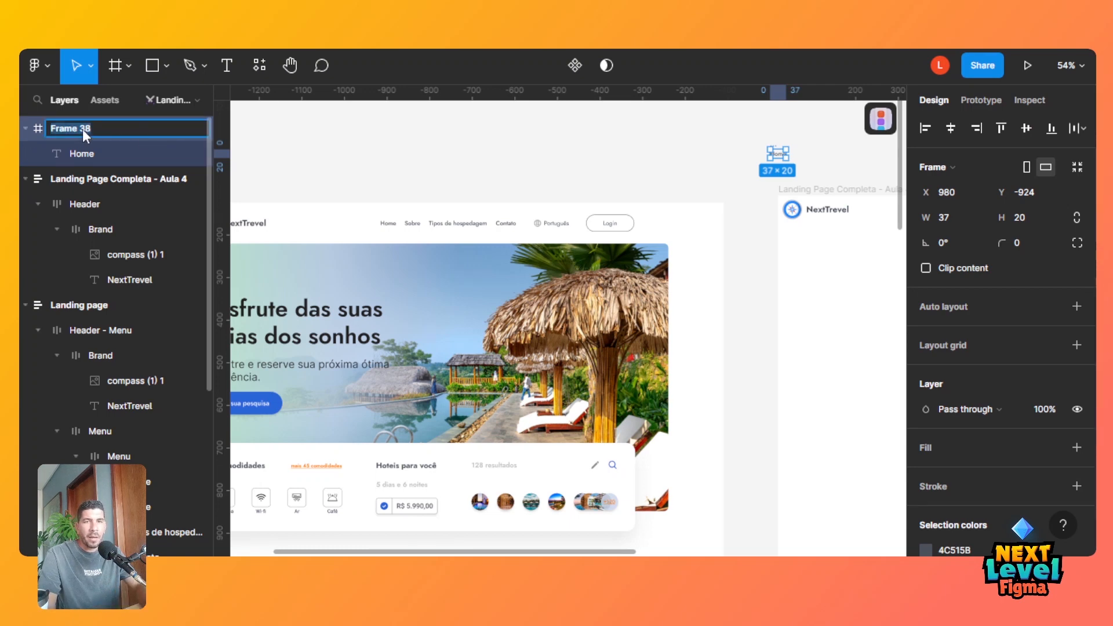
type("Me")
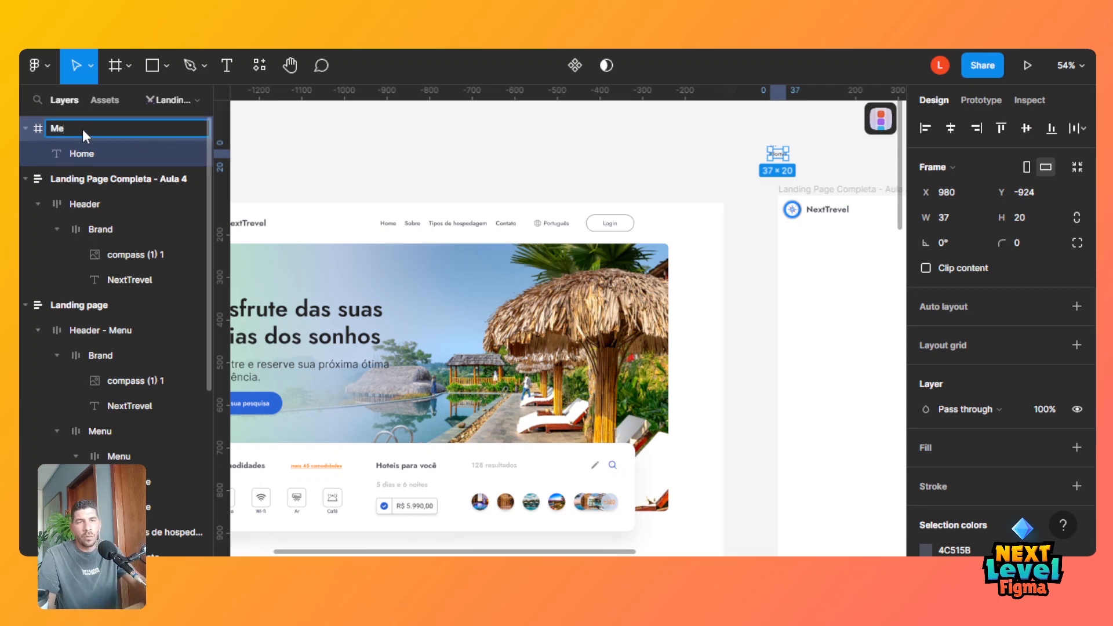
type("nu")
key("Return")
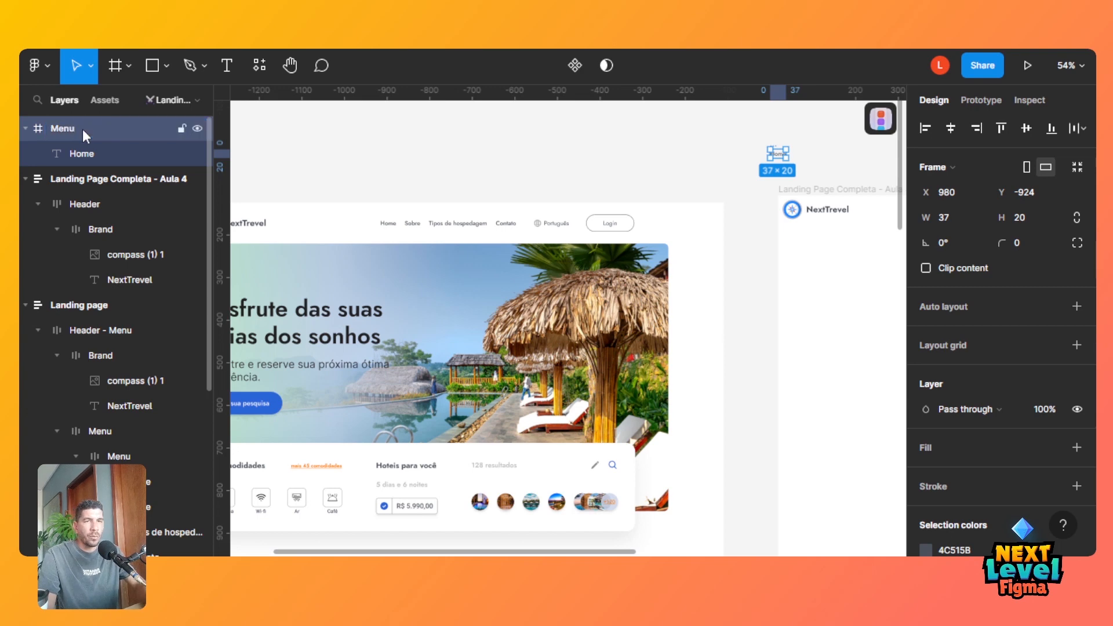
Duplicate the Home text inside the new Menu frame and select the original copy.
left_click(107, 152)
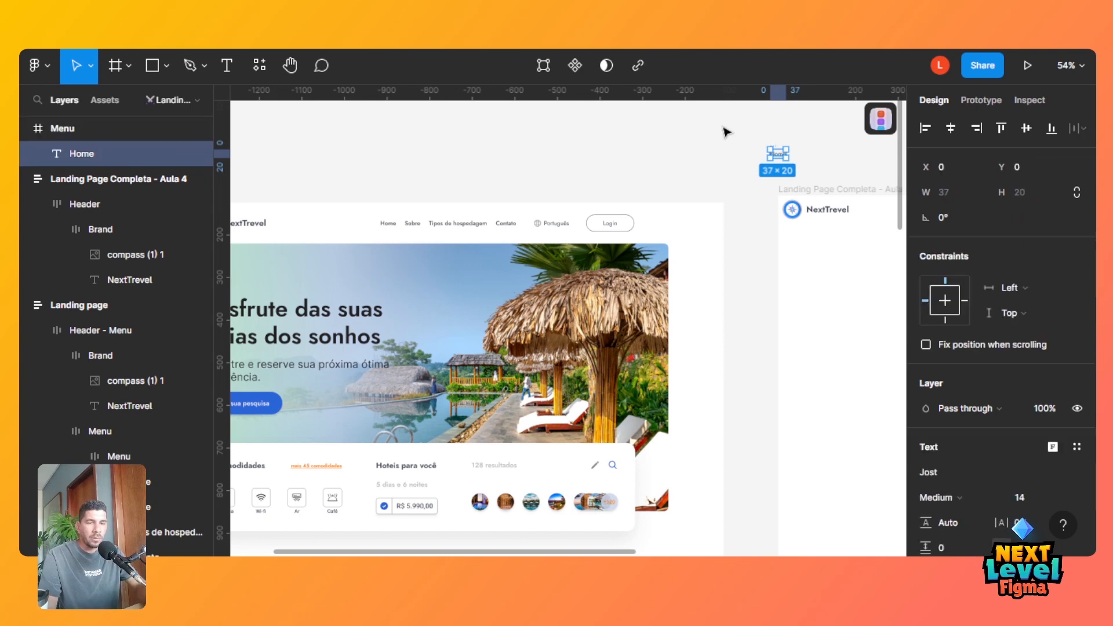
key("ctrl+d")
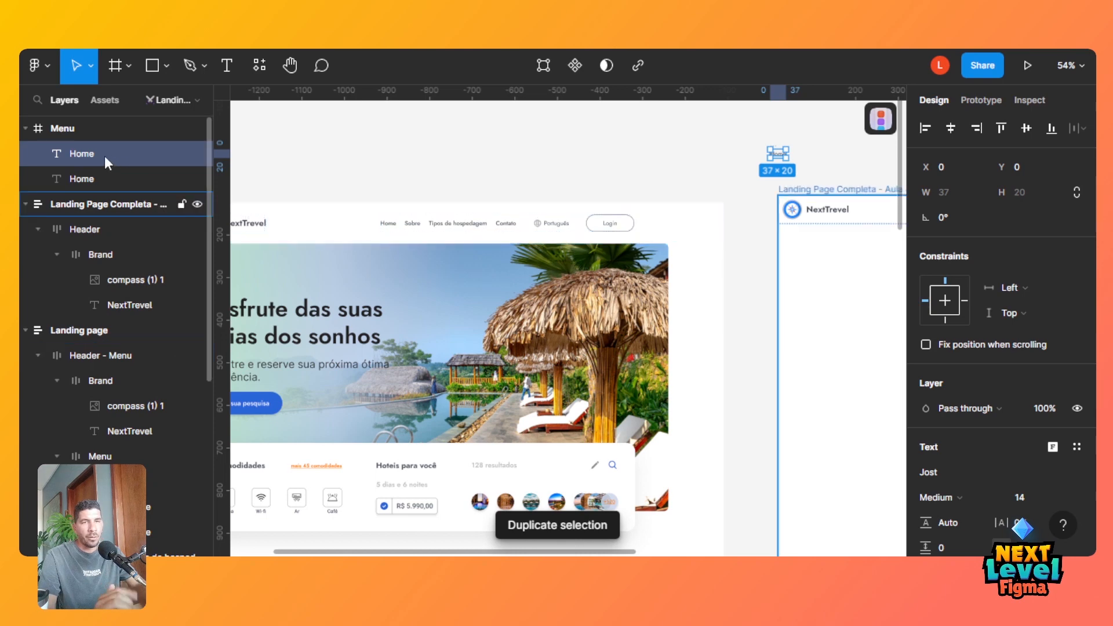
left_click(89, 179)
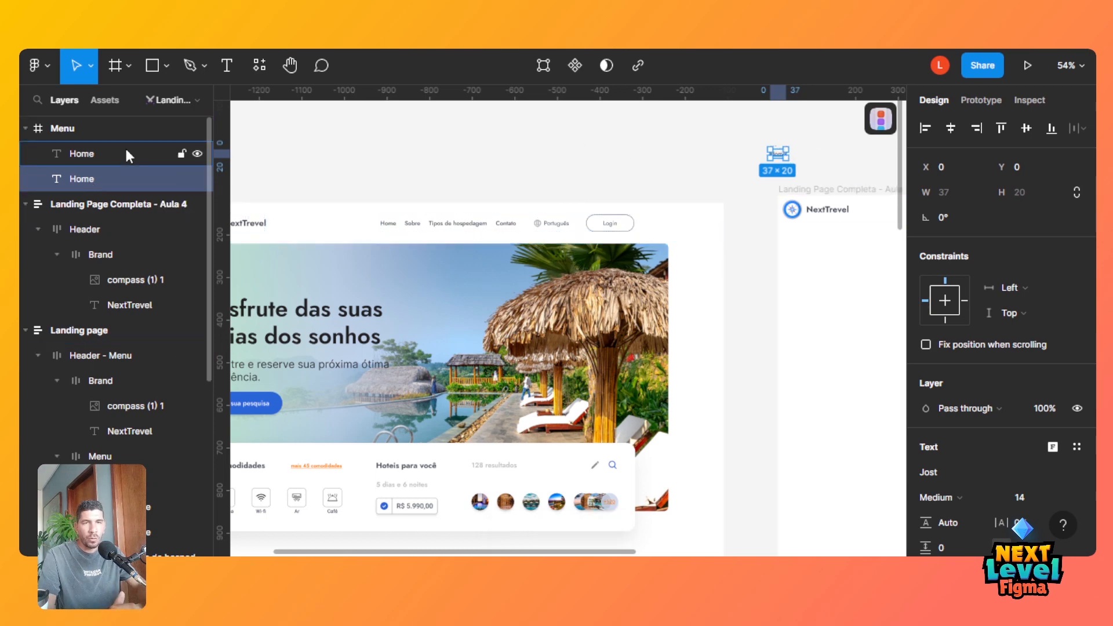
Apply horizontal auto layout to the new Menu frame and set the spacing between items to 20.
left_click(88, 128)
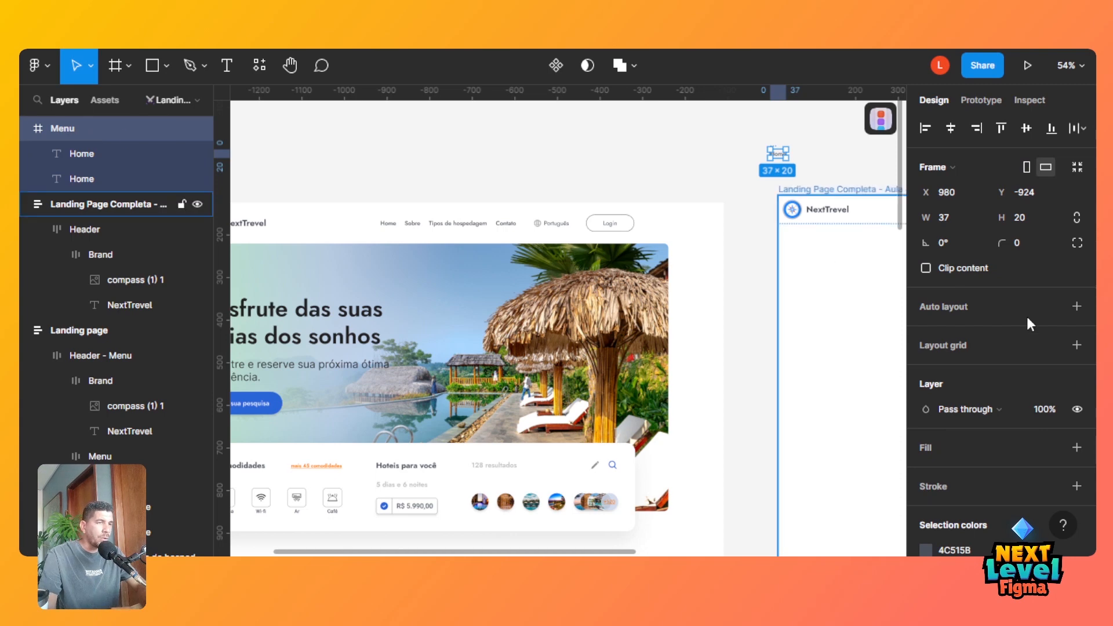
left_click(972, 309)
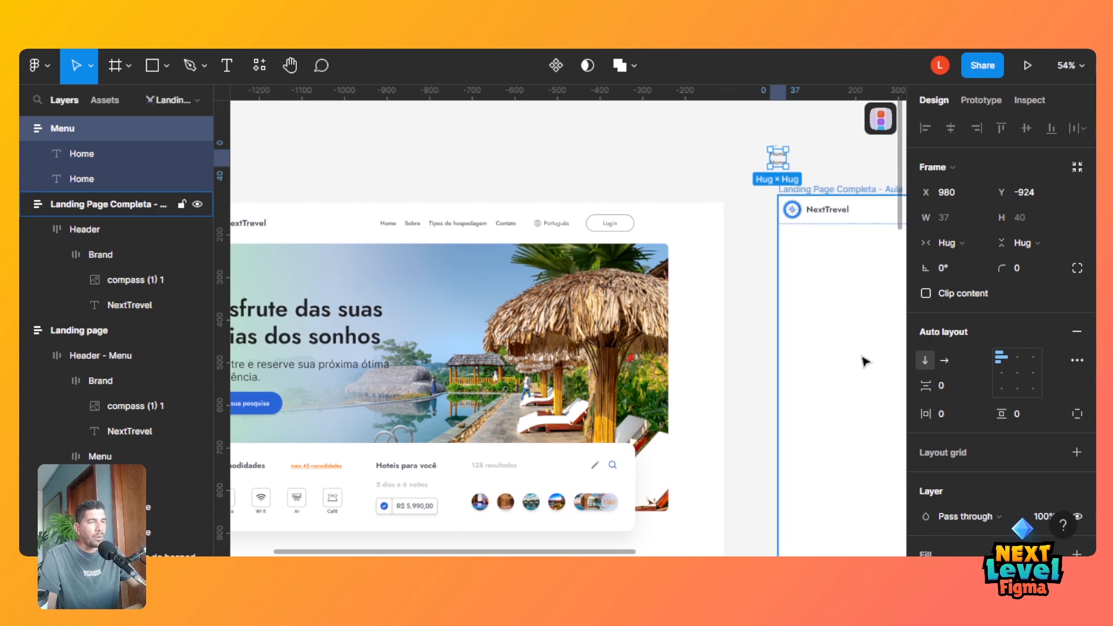
left_click(945, 363)
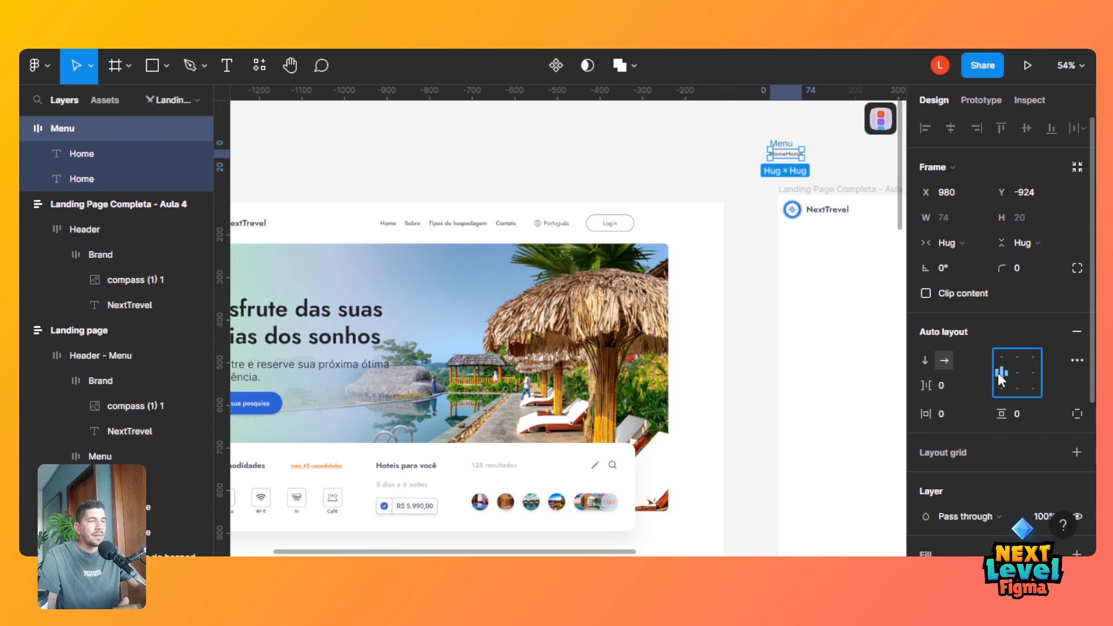
left_click(940, 385)
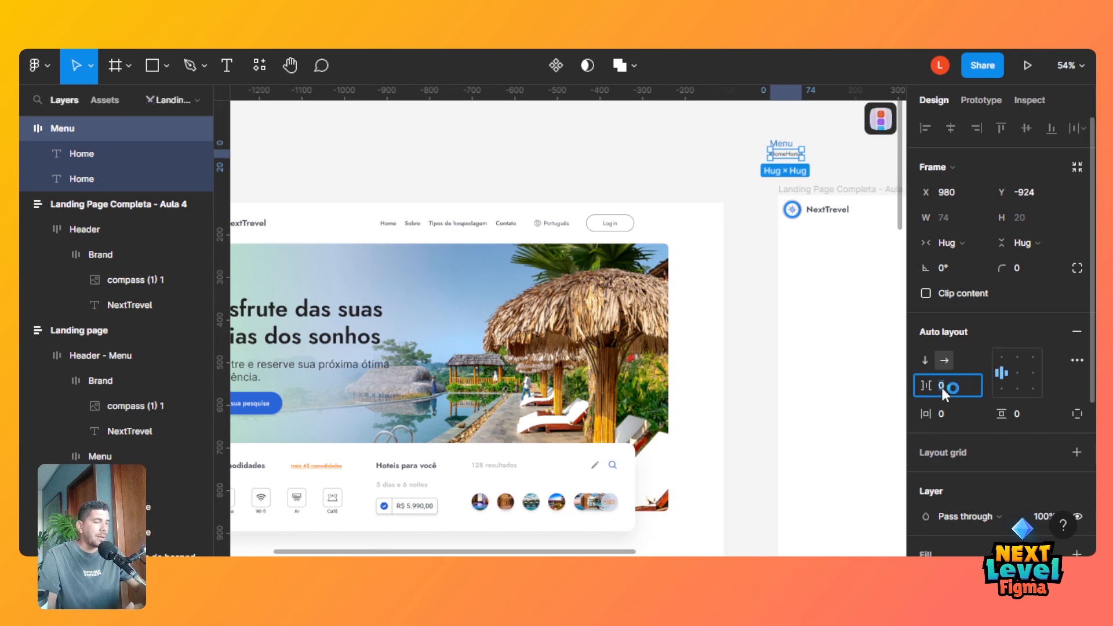
key("Tab")
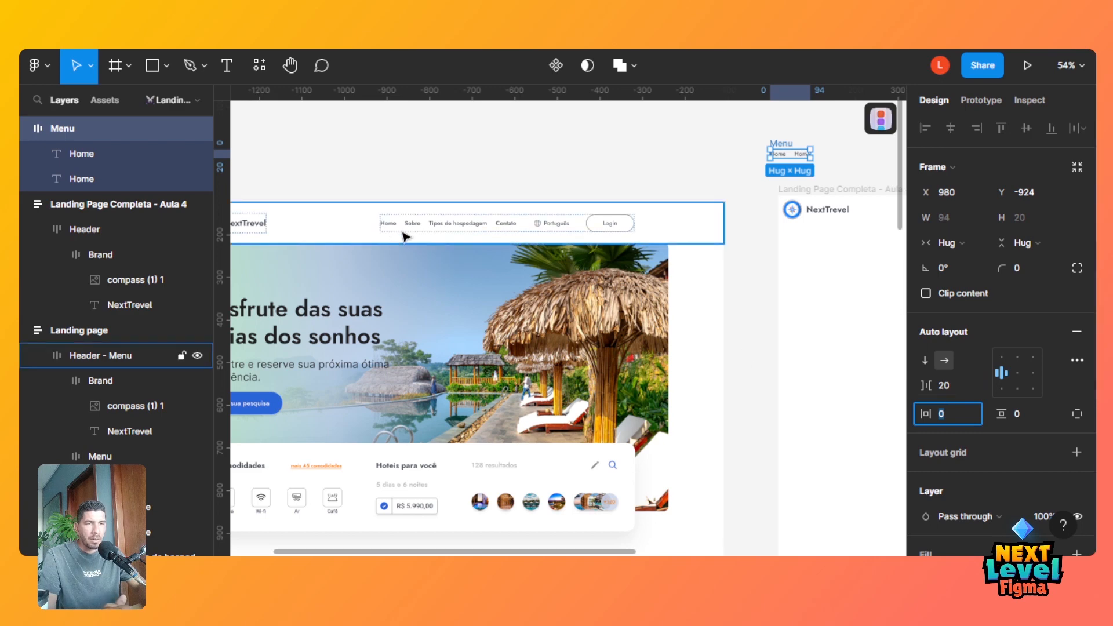
Change the second Home text in the new Menu frame to "Sobre", following the reference menu.
left_click(420, 226)
double_click(420, 226)
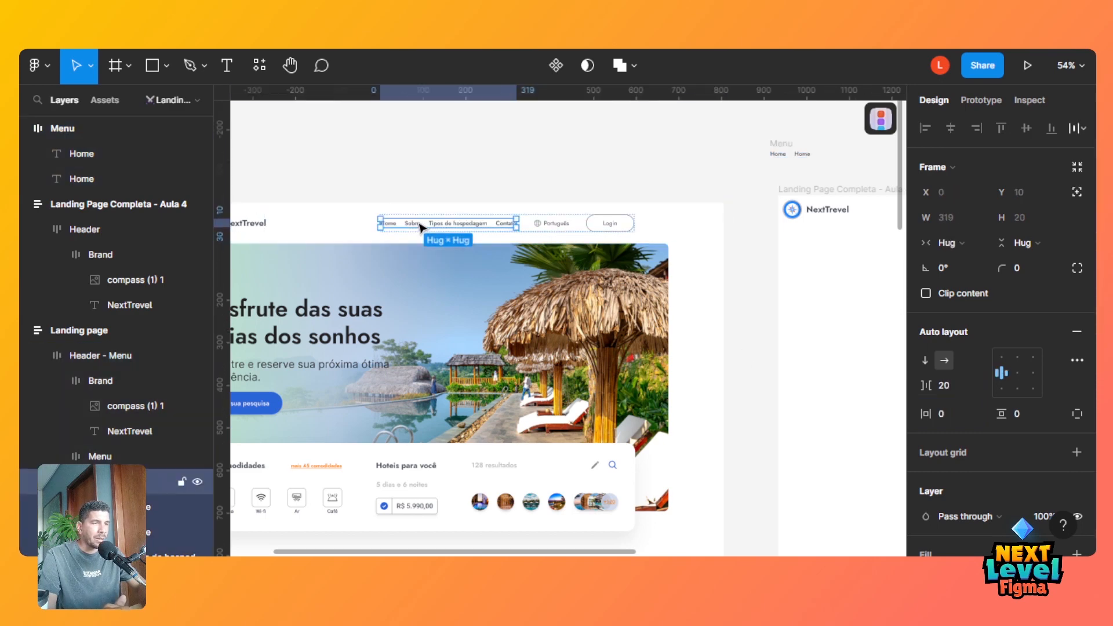
left_click(799, 153)
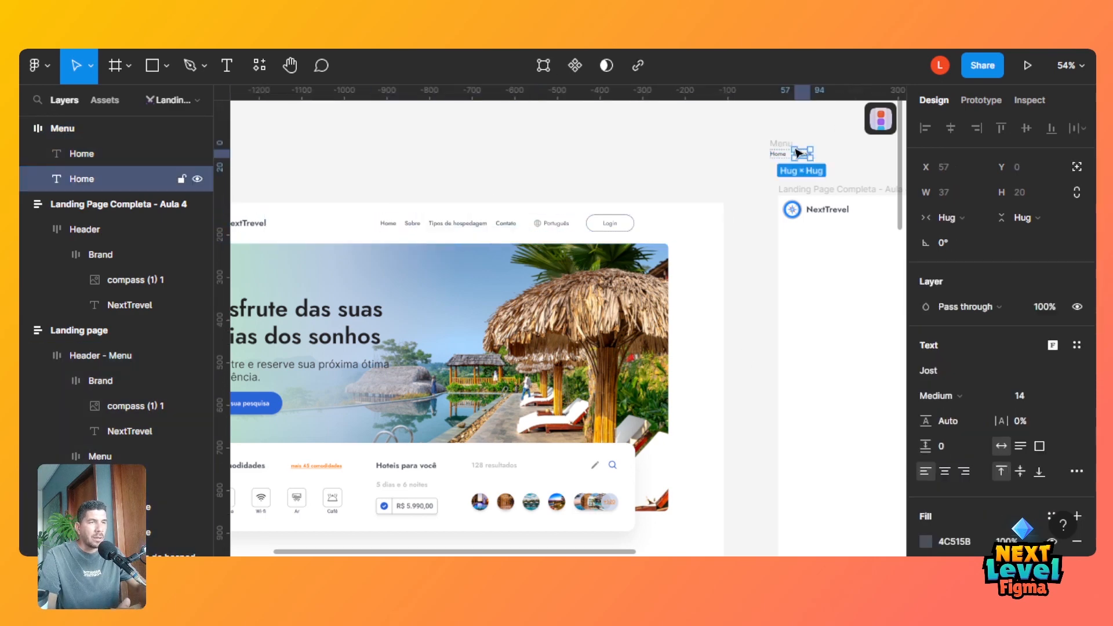
double_click(806, 153)
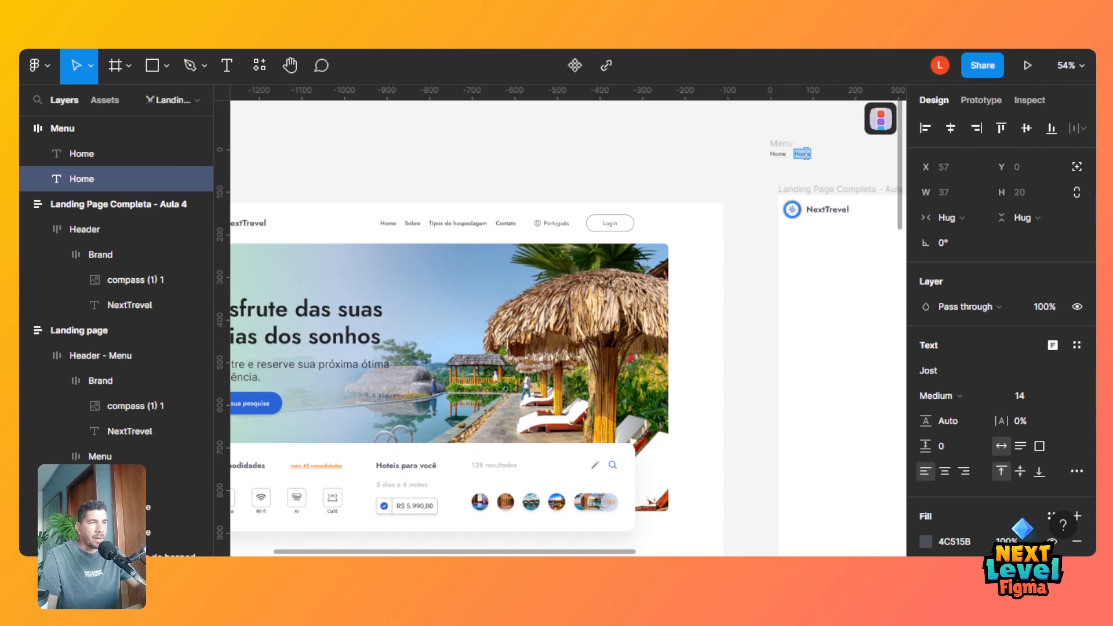
type("Sobre")
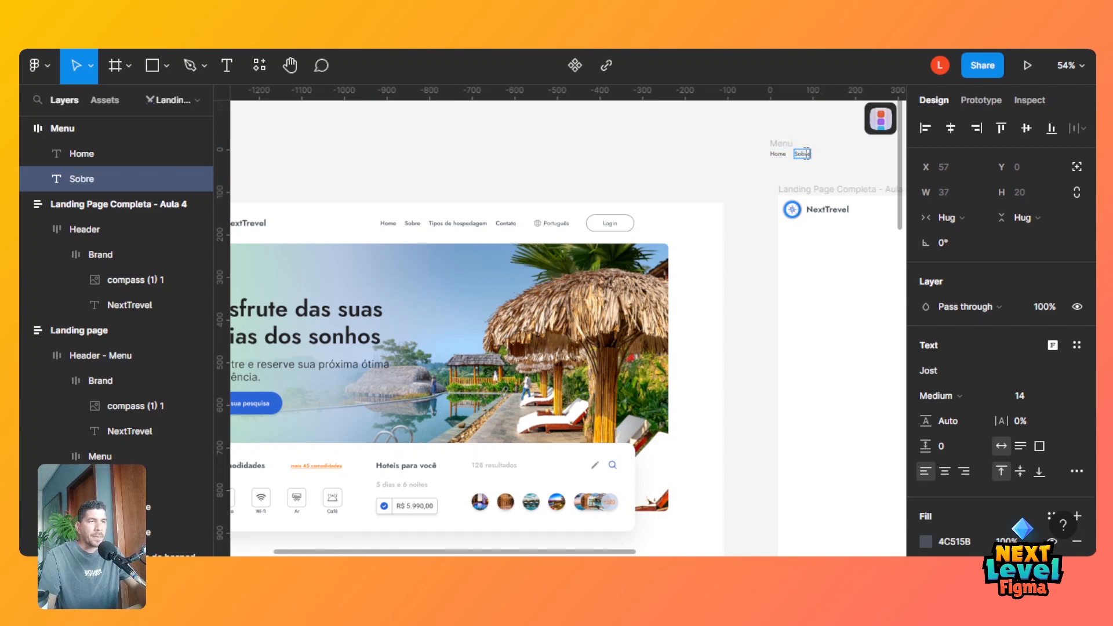
key("Escape")
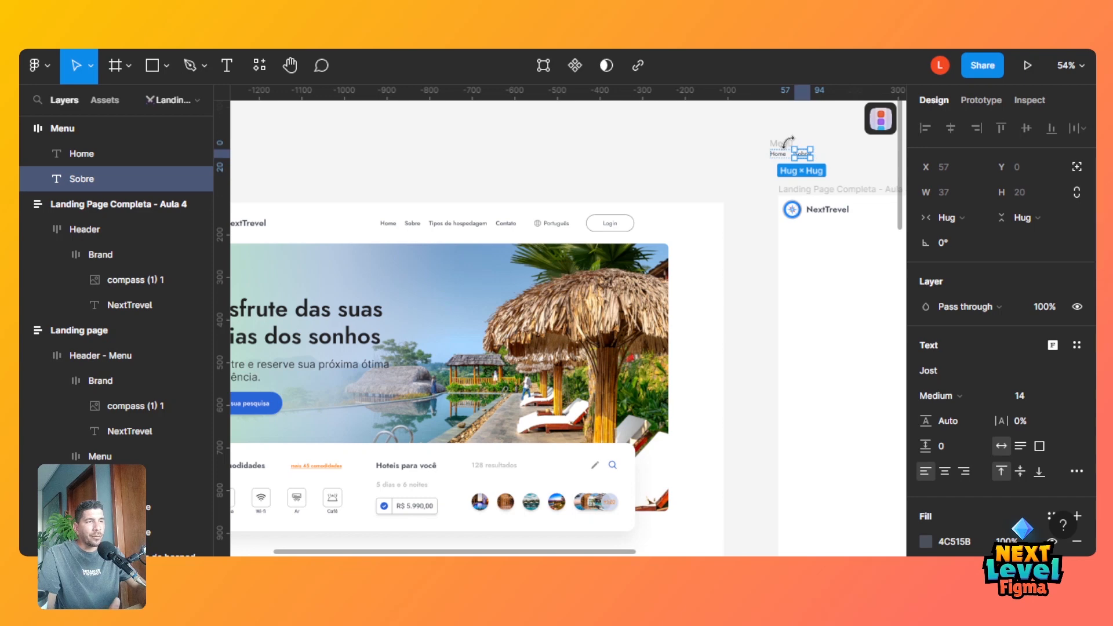
key("Escape")
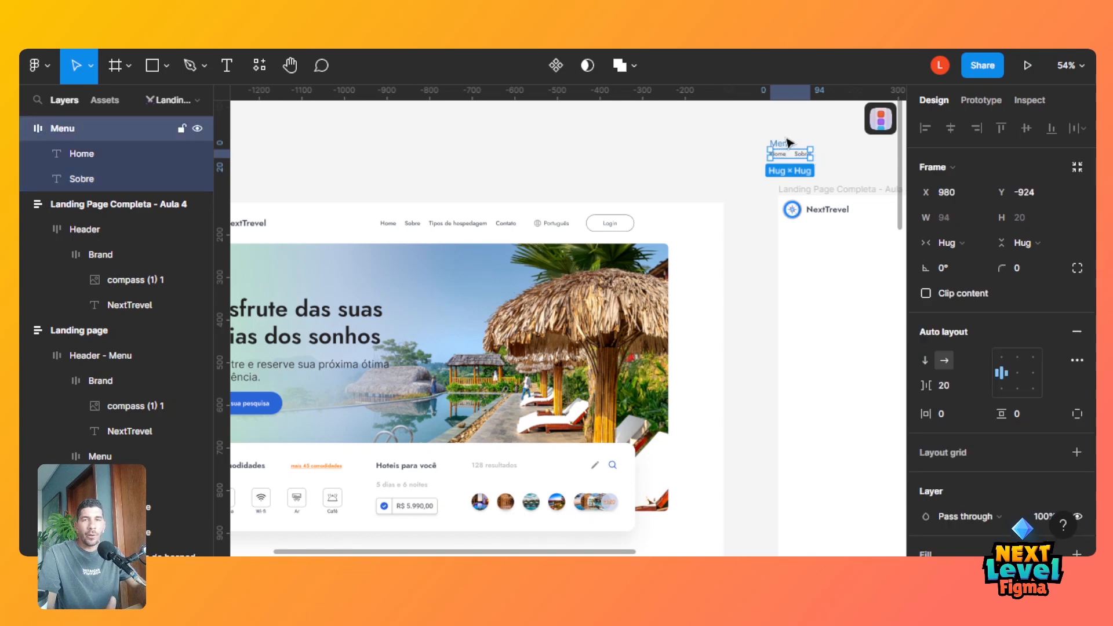
Duplicate the Sobre text in the Menu frame and change the copy to "Tipos de hospedagem".
left_click(804, 161)
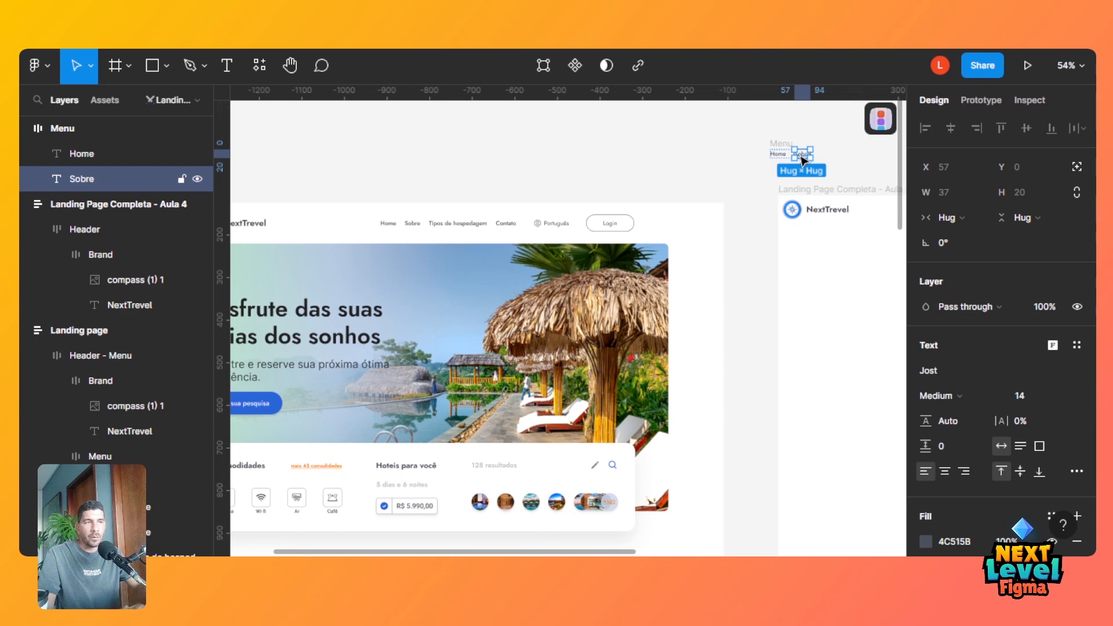
key("ctrl+d")
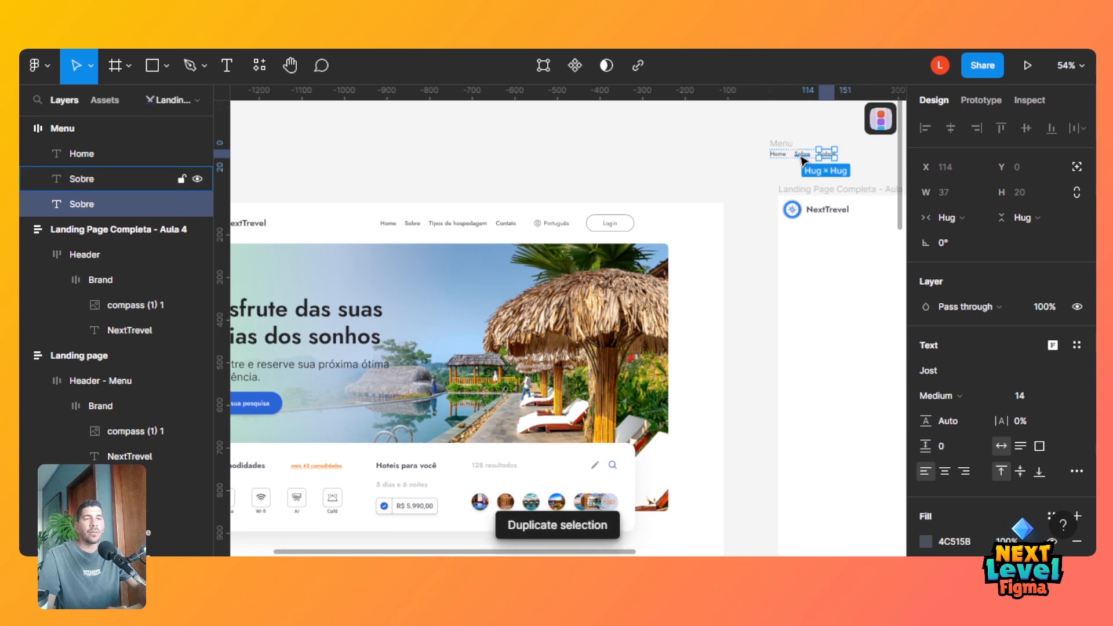
double_click(826, 152)
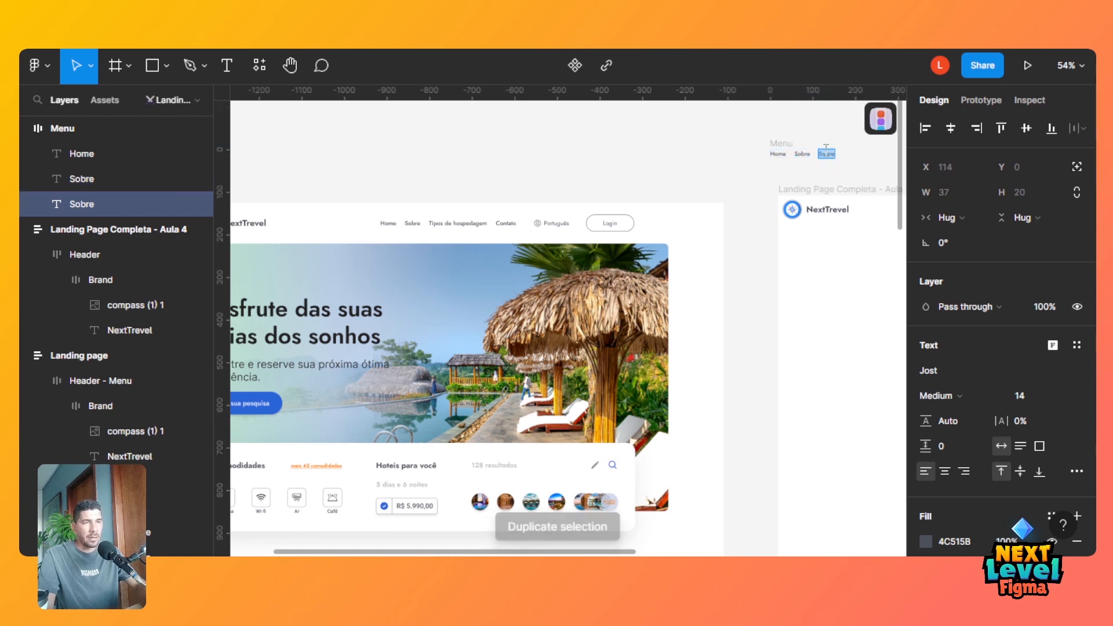
type("Tipos")
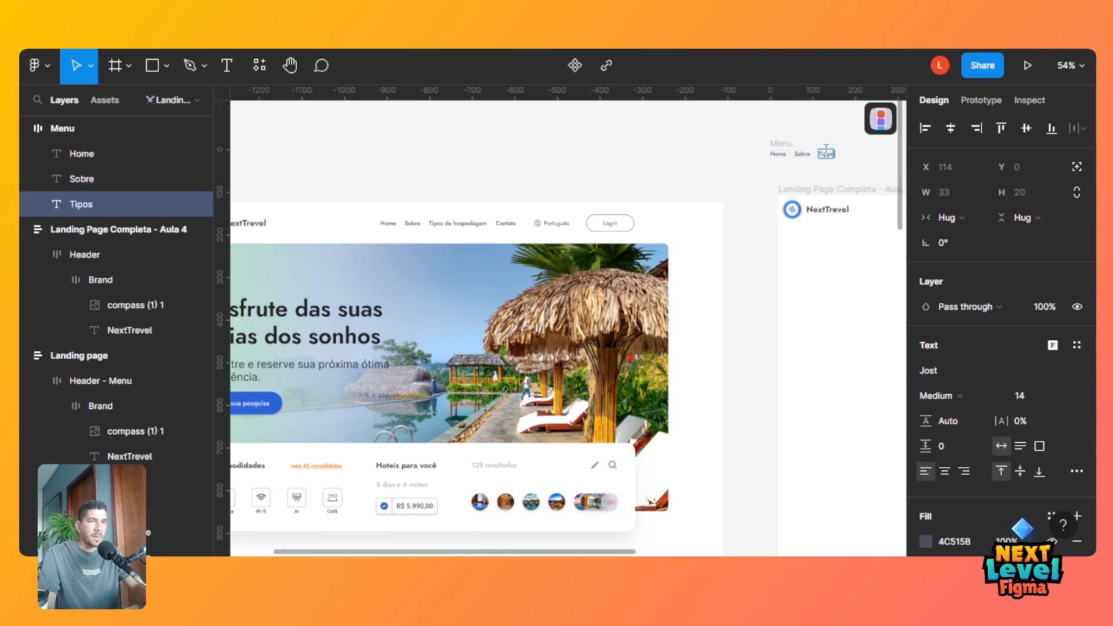
type(" de hos")
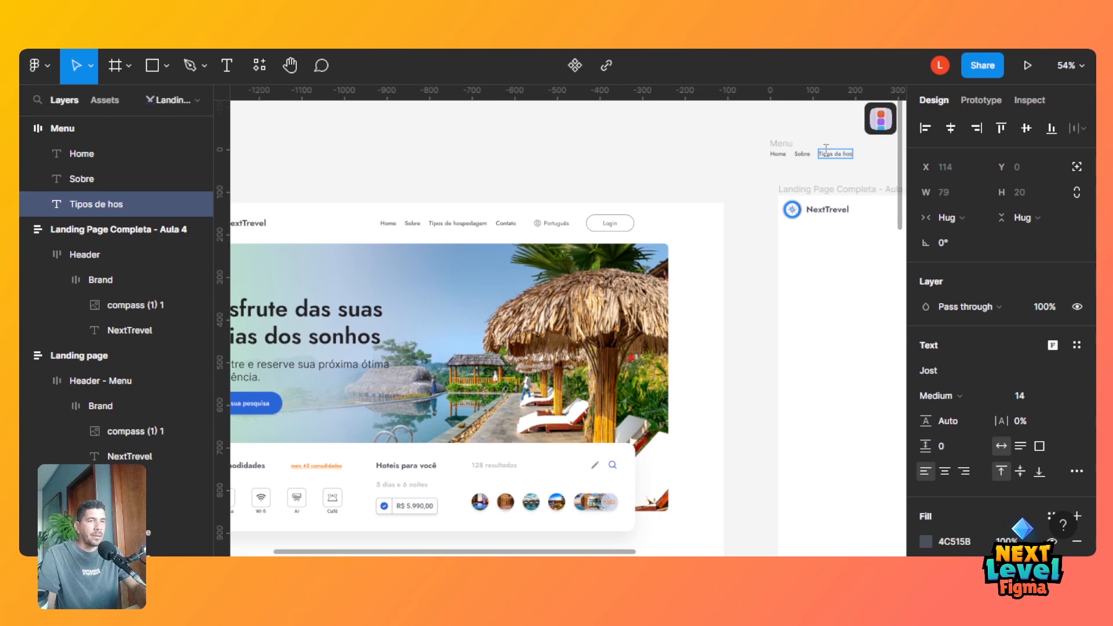
type("pedagem")
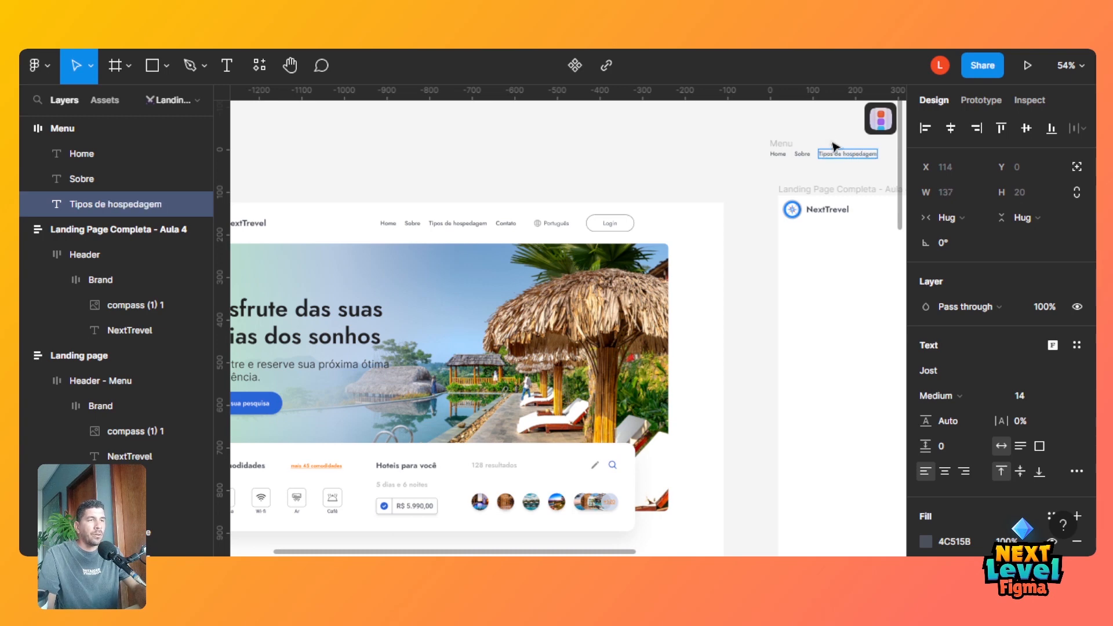
key("Escape")
Duplicate the Tipos de hospedagem text and change the copy to "Contato", moving the Menu frame into clear canvas space.
key("ctrl+d")
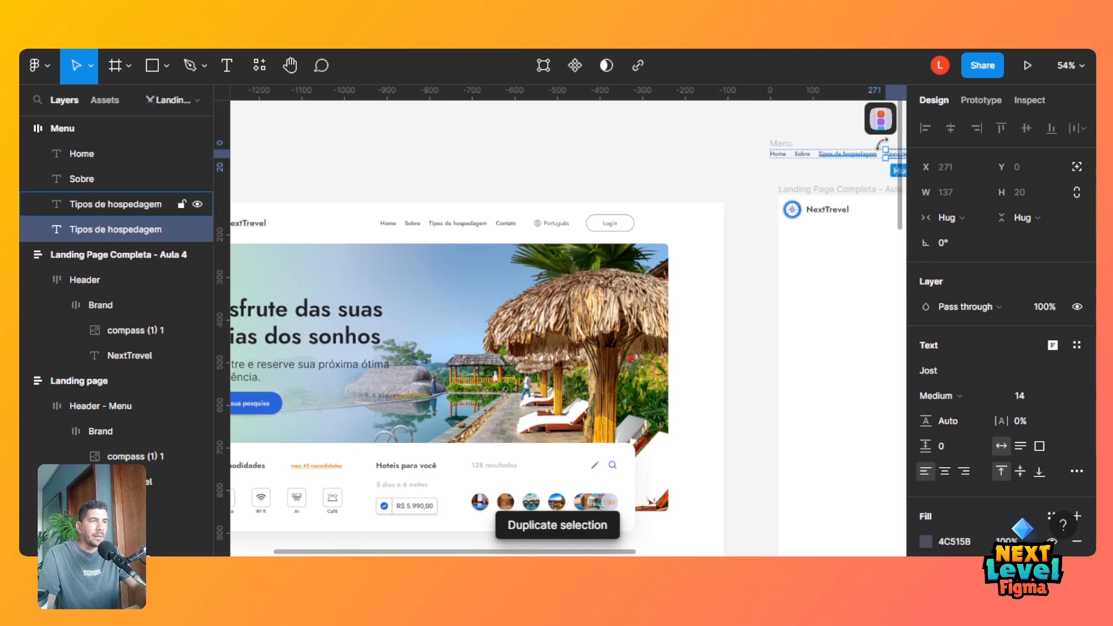
left_click_drag(781, 143, 616, 142)
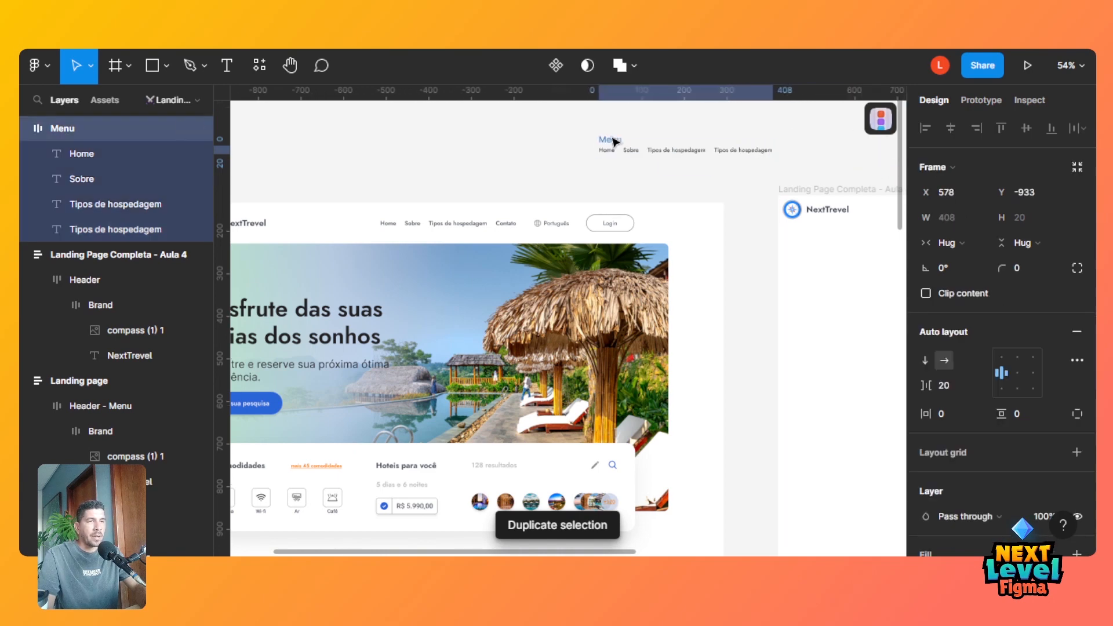
double_click(754, 152)
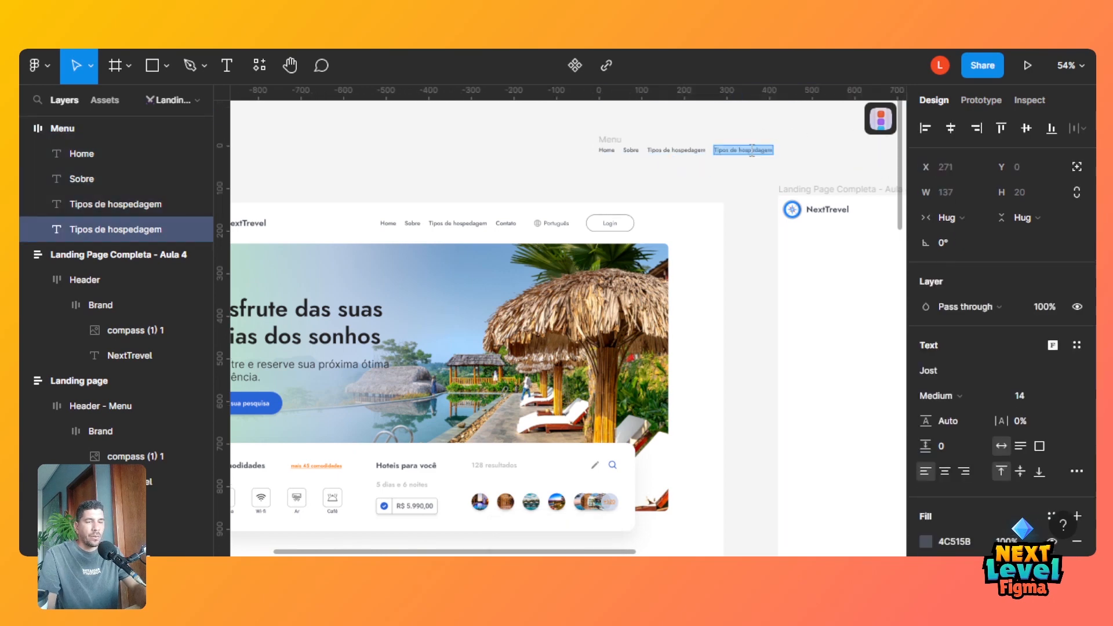
type("Contato")
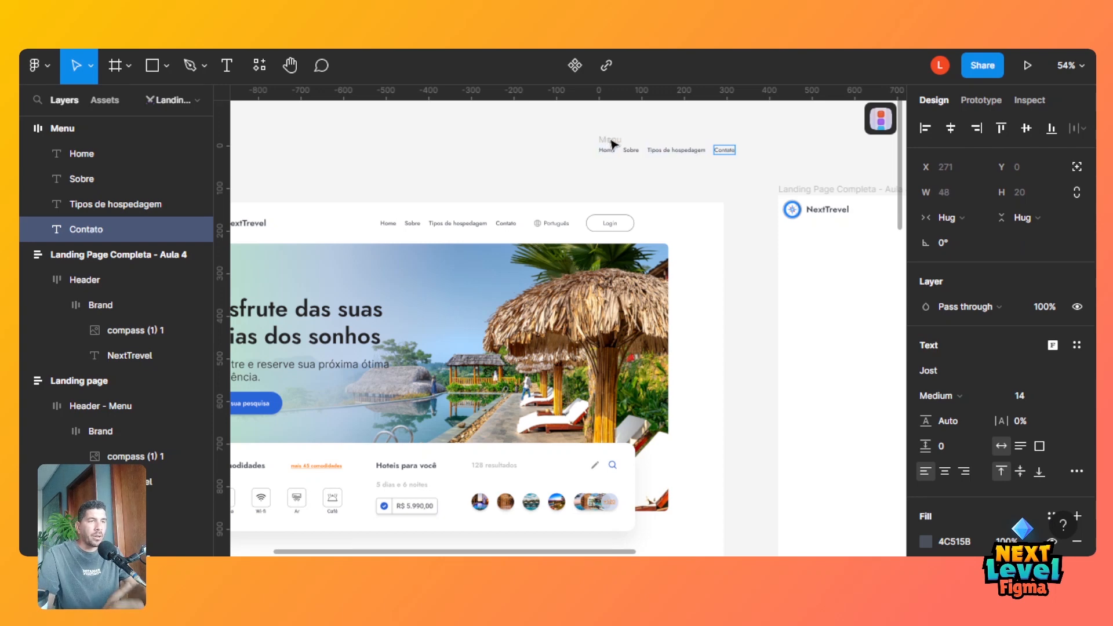
key("Escape")
Move the whole Menu frame into the new page's Header, placing it after the NextTrevel brand.
key("Escape")
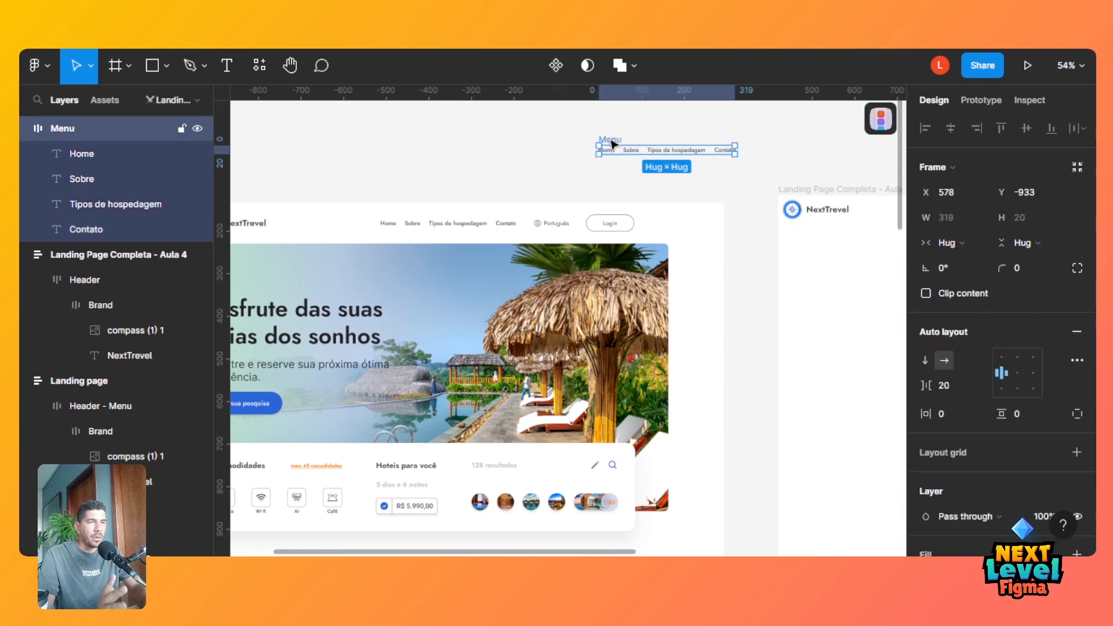
left_click_drag(612, 144, 868, 215)
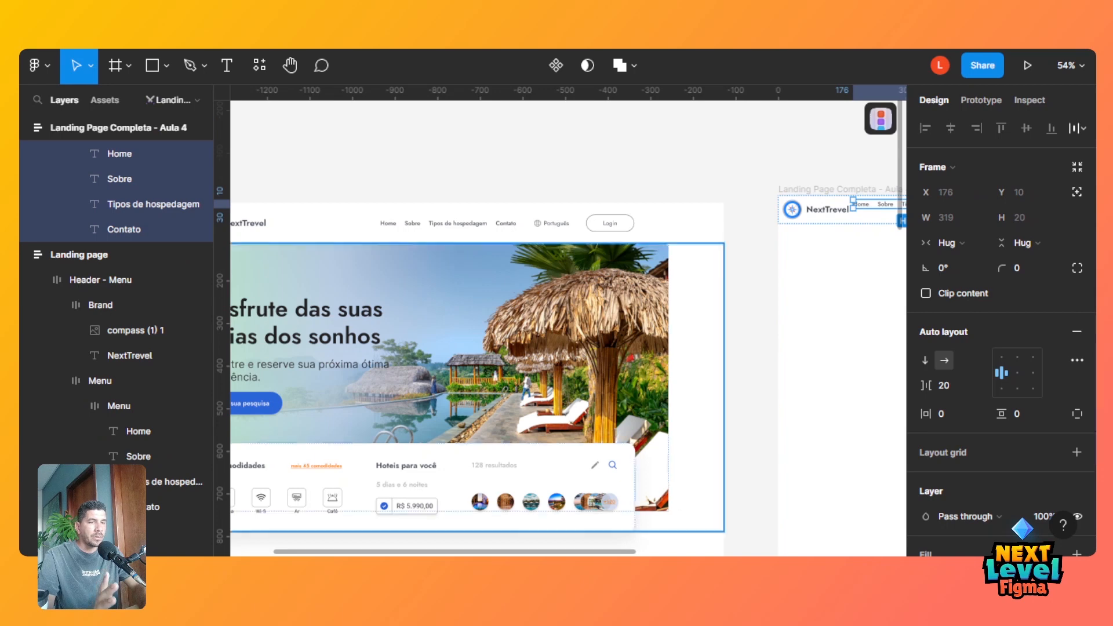
left_click_drag(597, 554, 660, 545)
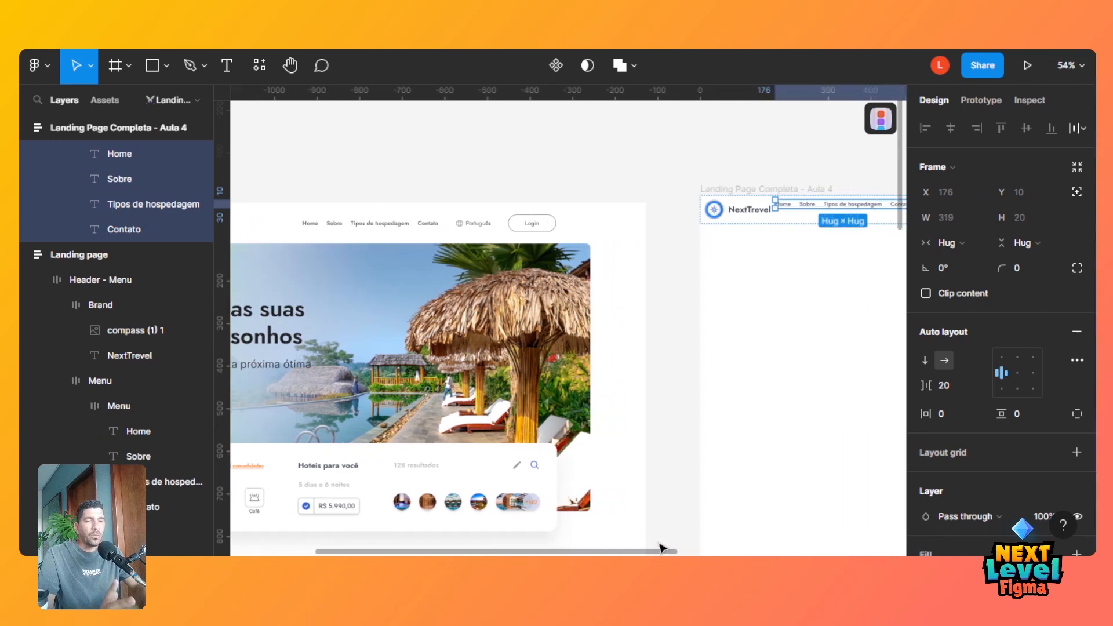
Add a loose text "Português" on the empty canvas above the reference page and place it at about X 774, Y -943.
left_click(483, 224)
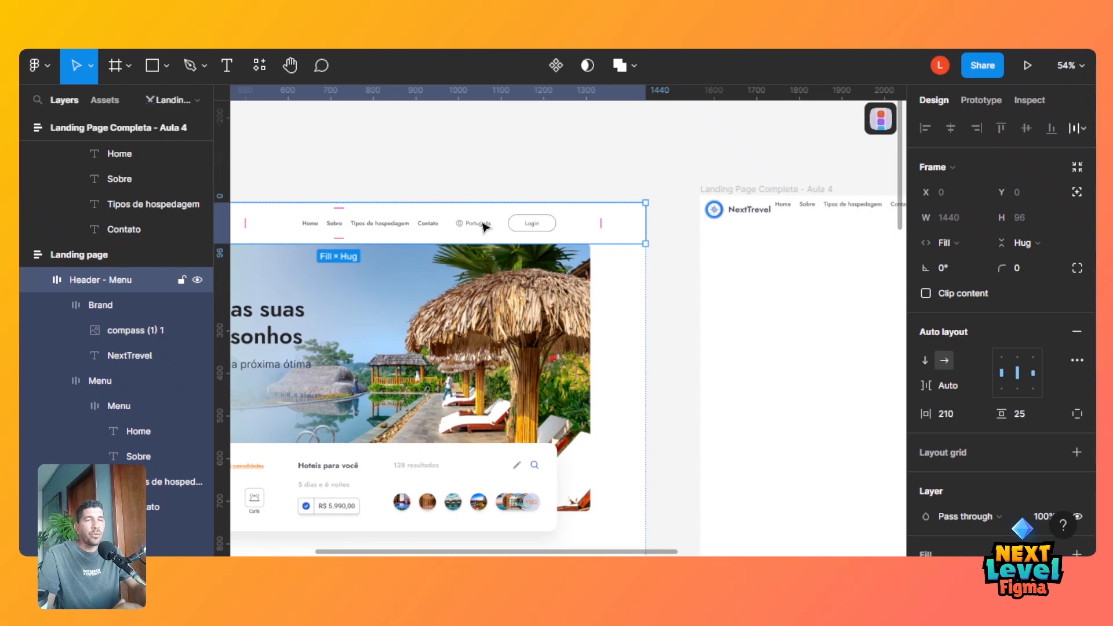
left_click(529, 154)
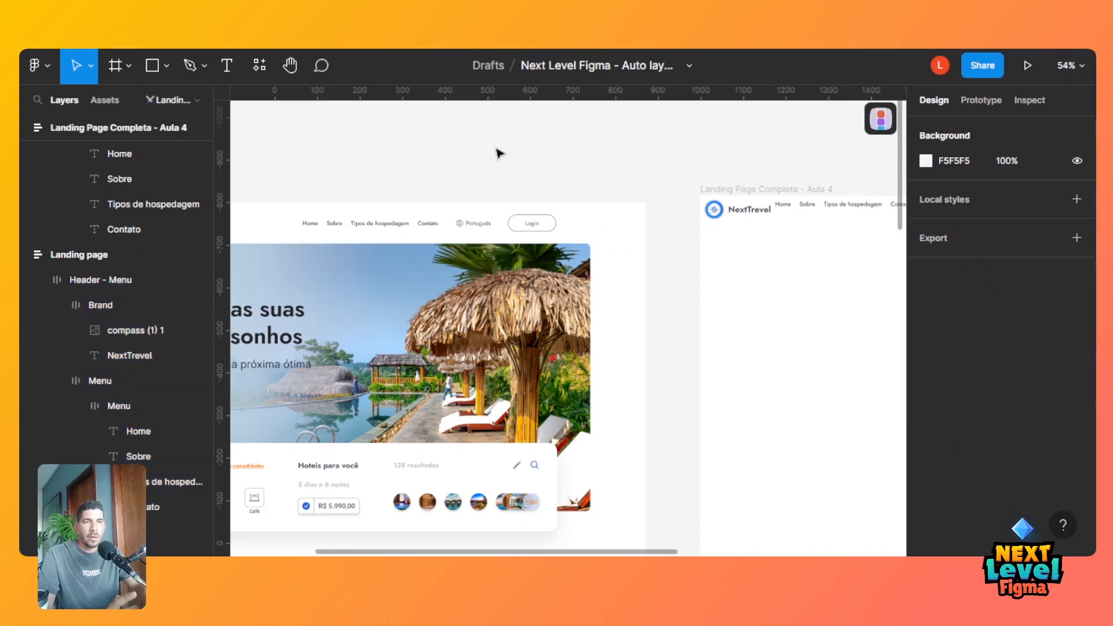
left_click(233, 65)
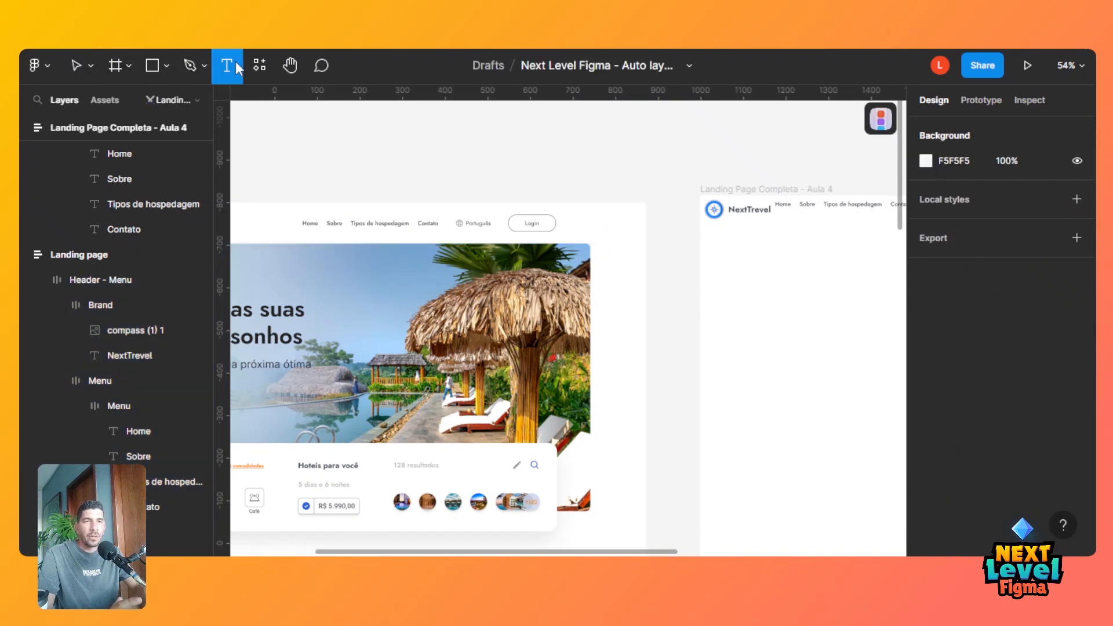
left_click(548, 110)
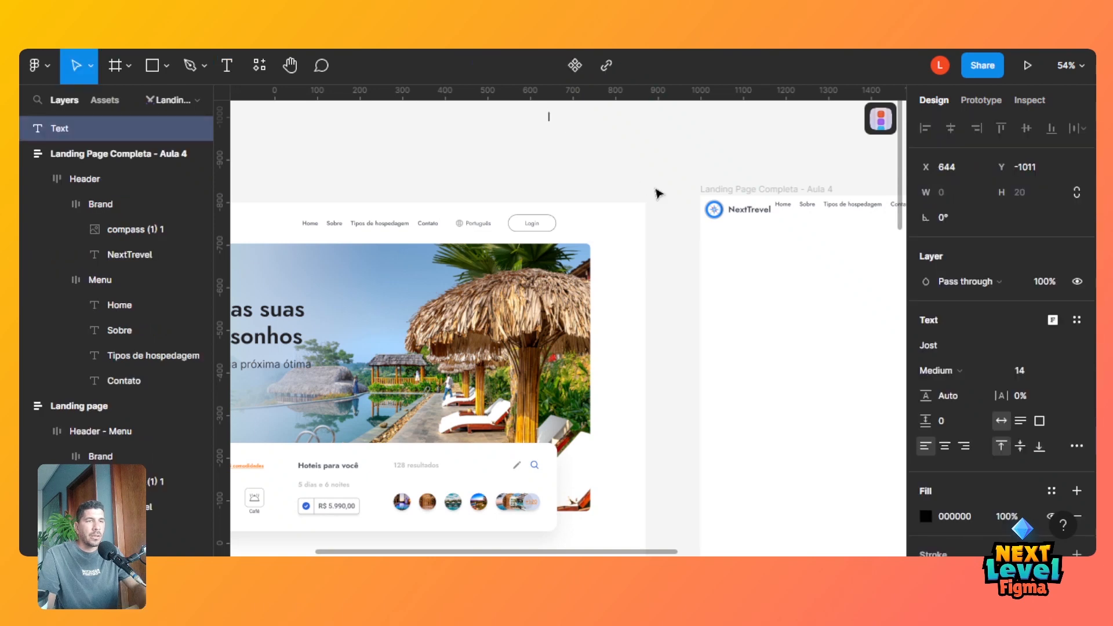
type("Portu")
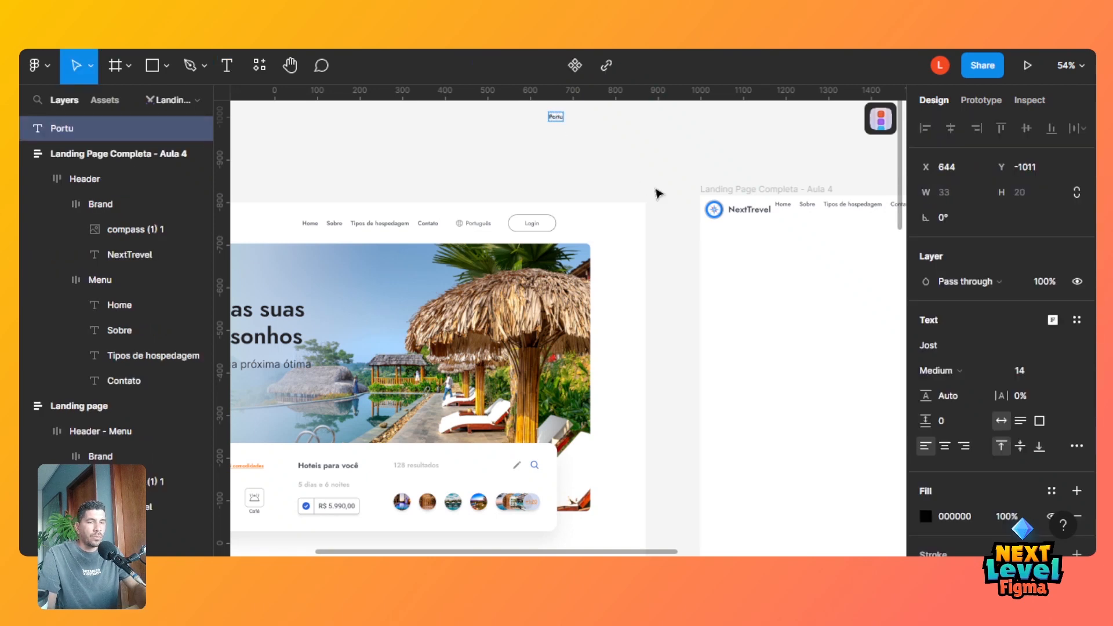
type("guês")
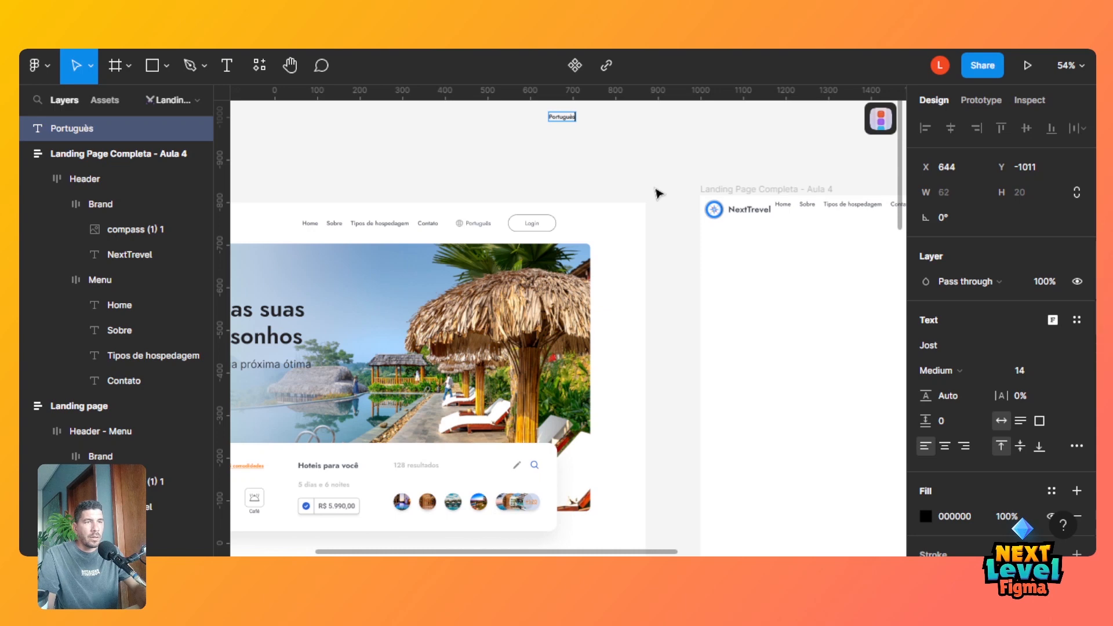
key("Escape")
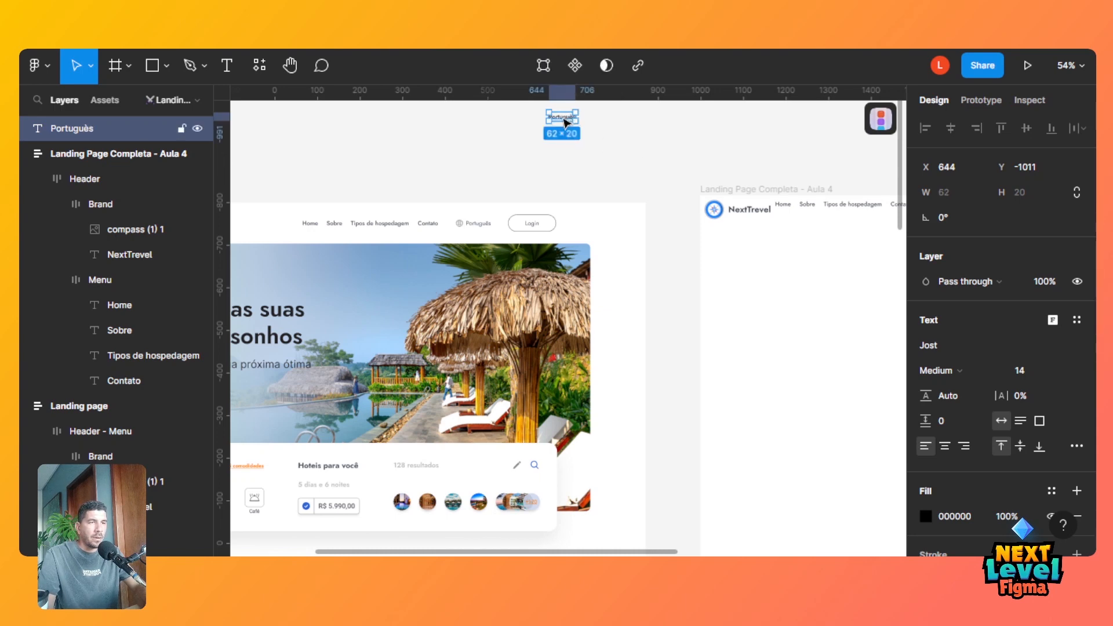
left_click_drag(565, 123, 620, 152)
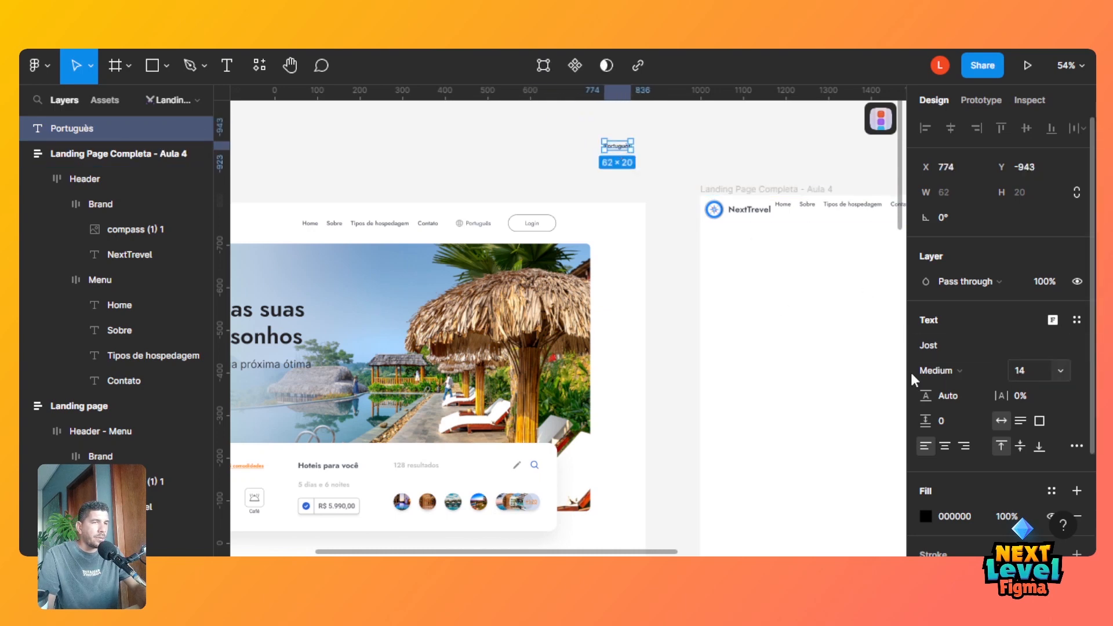
Search Iconify for "glob", import the Phosphor globe-light icon at height 30 in white, and close the plugin.
left_click(880, 119)
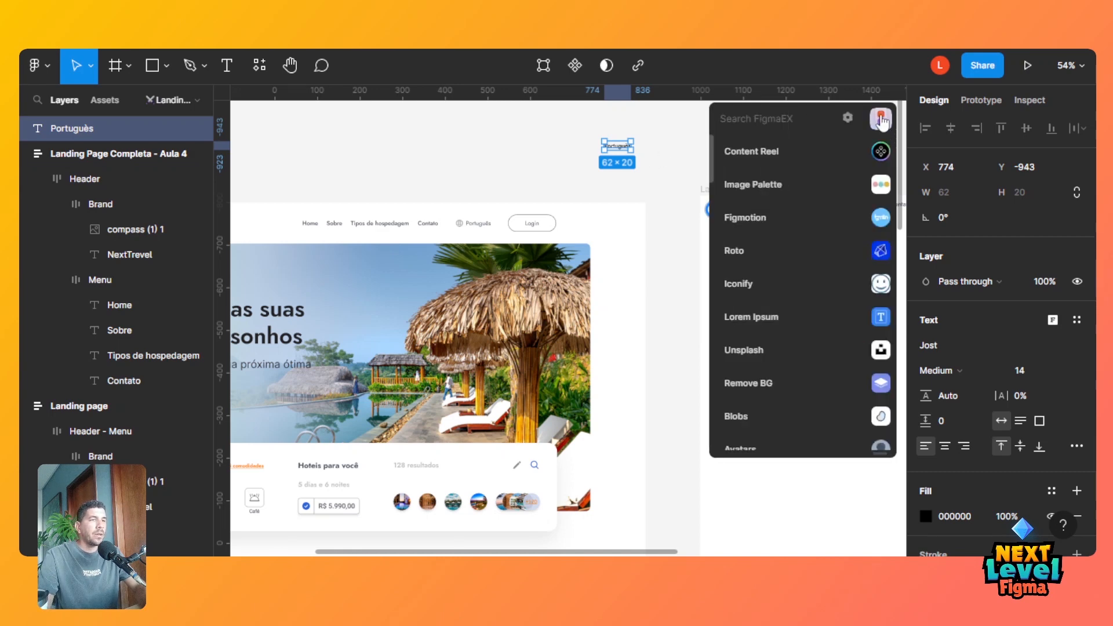
left_click(750, 283)
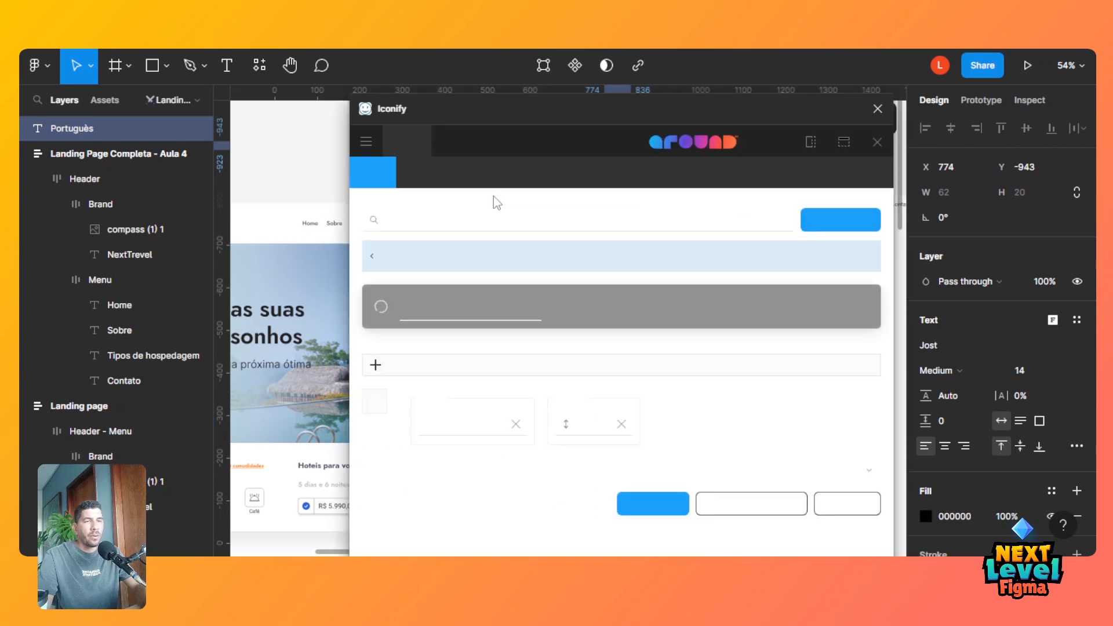
double_click(435, 221)
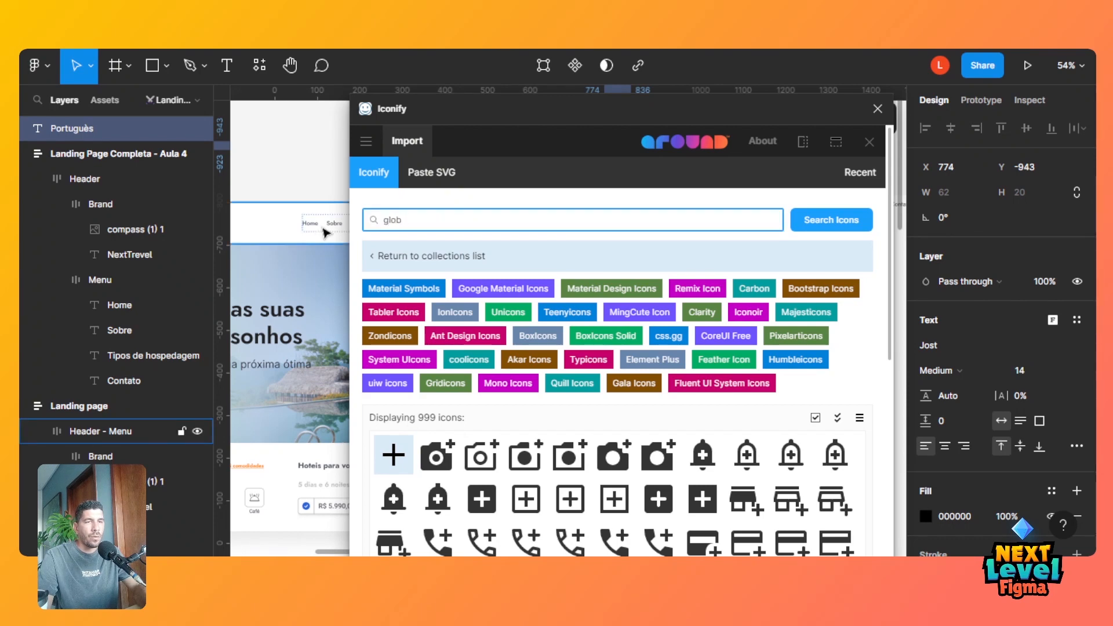
key("Return")
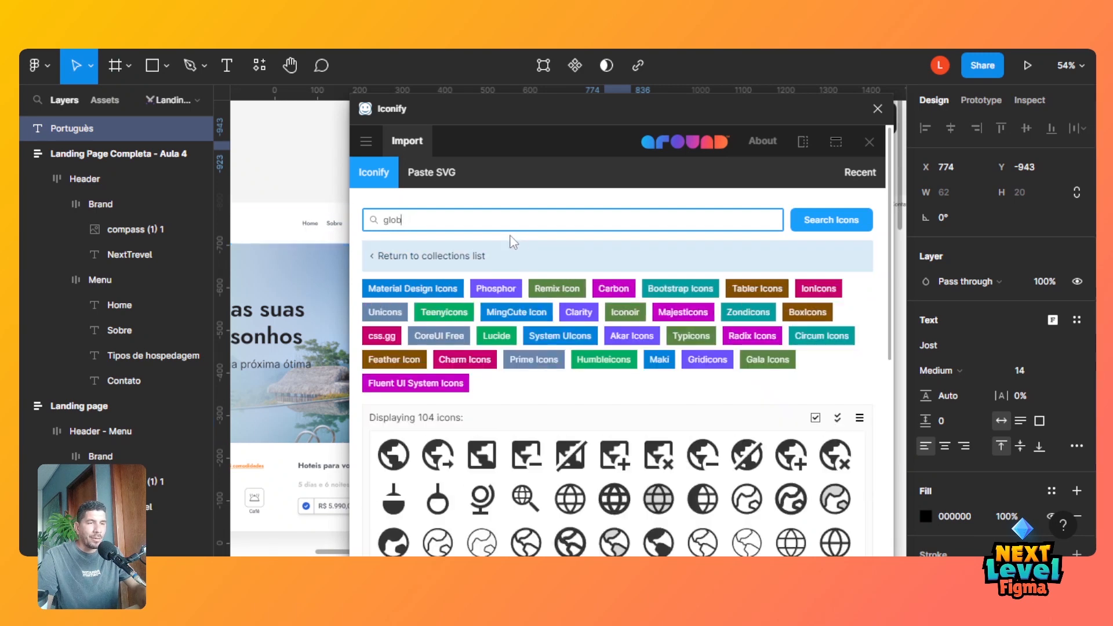
left_click(790, 543)
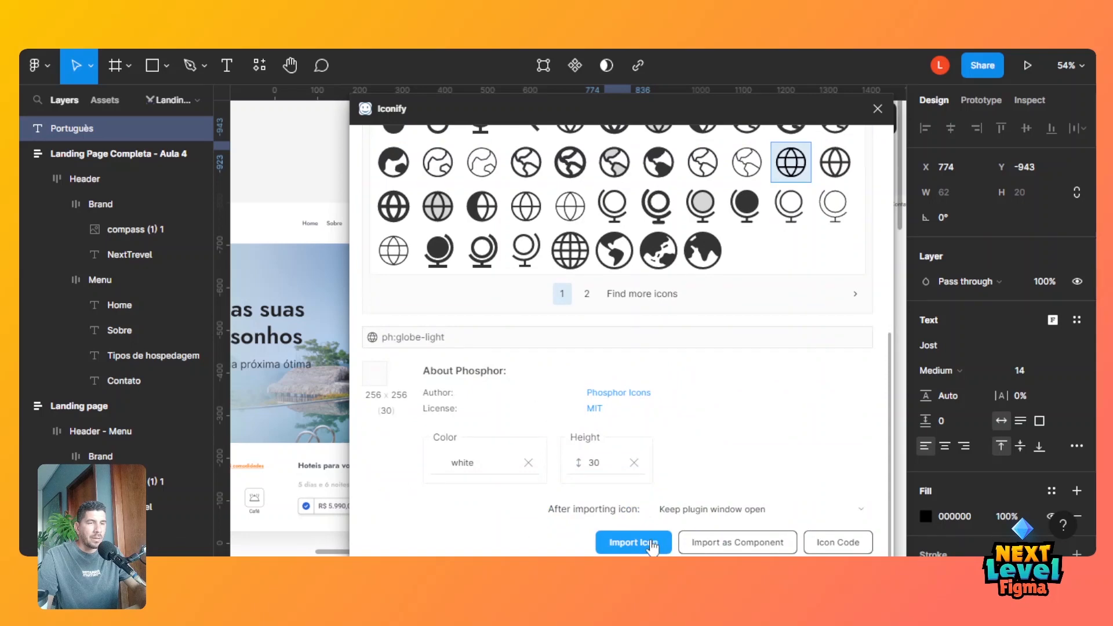
left_click(651, 543)
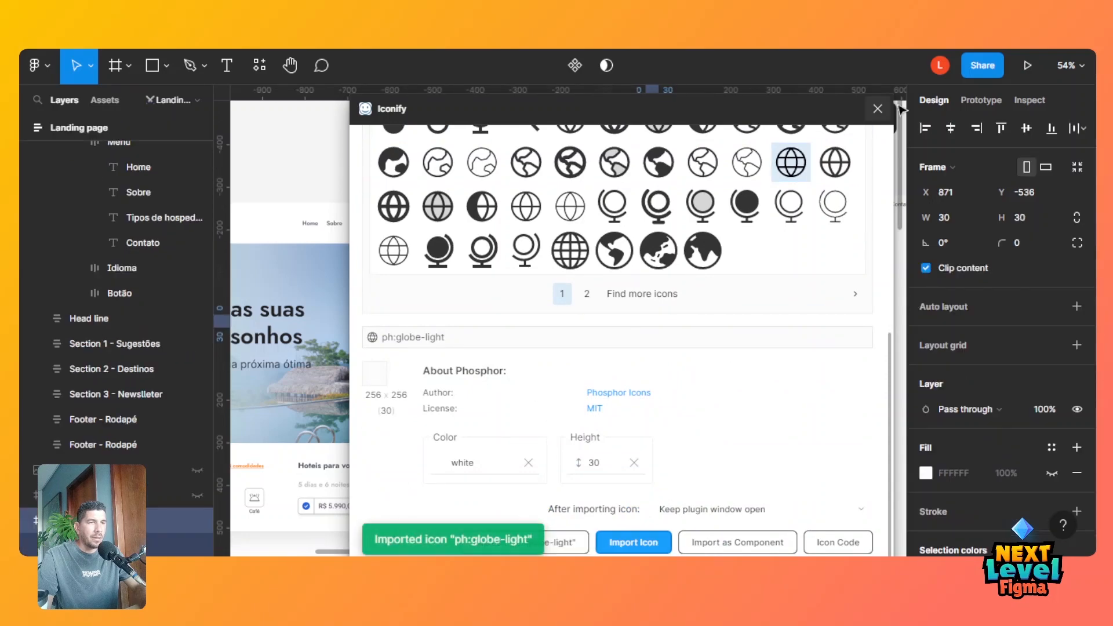
left_click(878, 108)
left_click(878, 117)
left_click(879, 118)
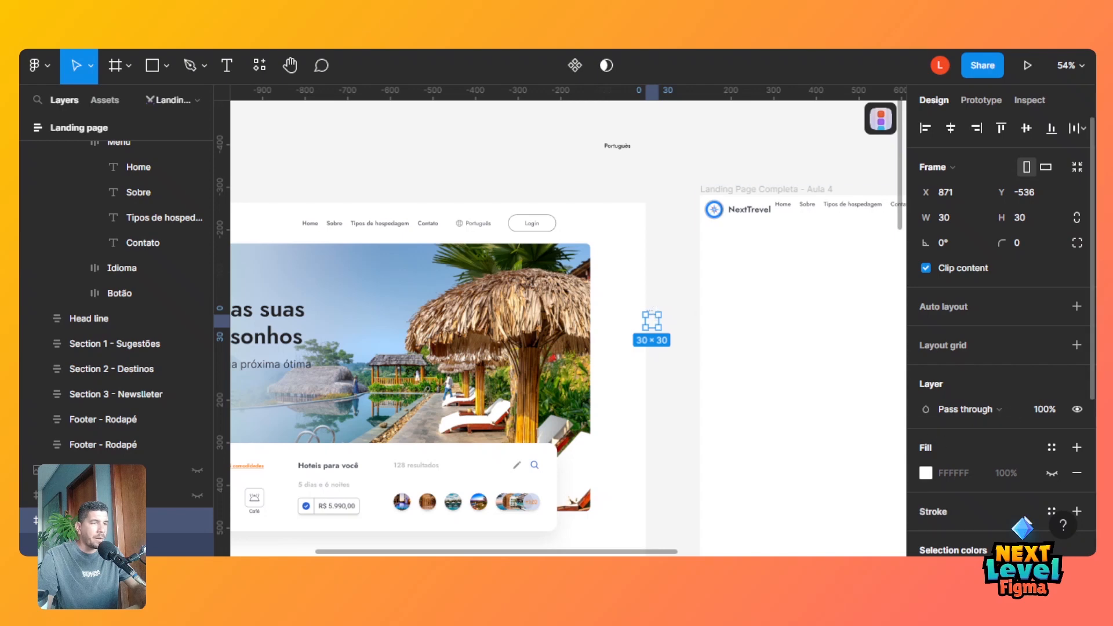
Copy the colour 4C515B from the new page's Menu frame and apply it as the Português text's fill.
scroll(923, 436, "down", 4)
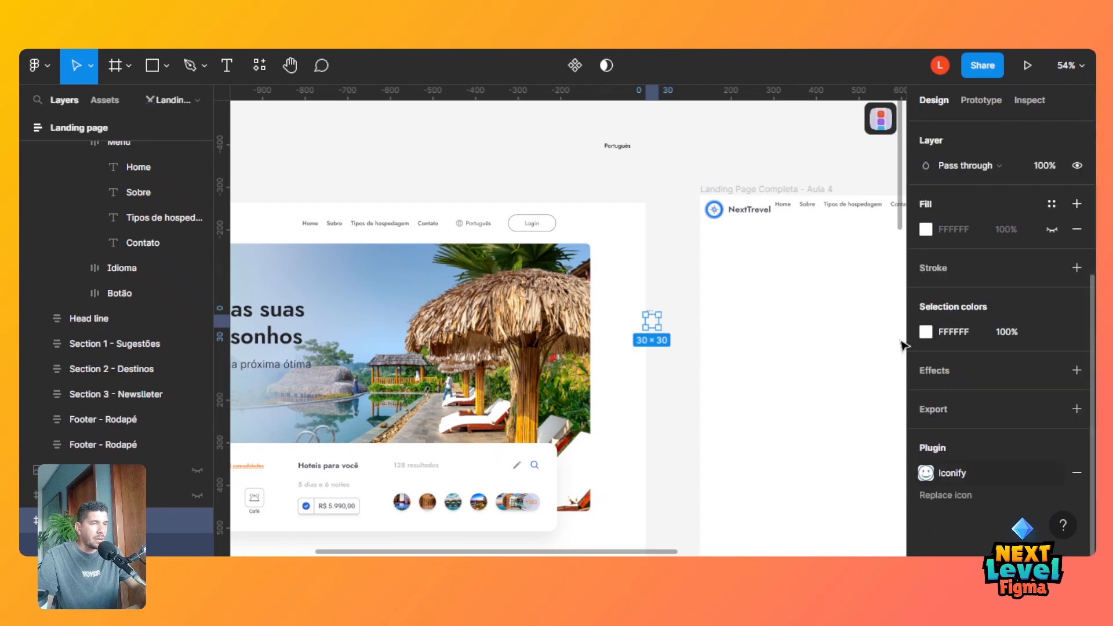
left_click(614, 146)
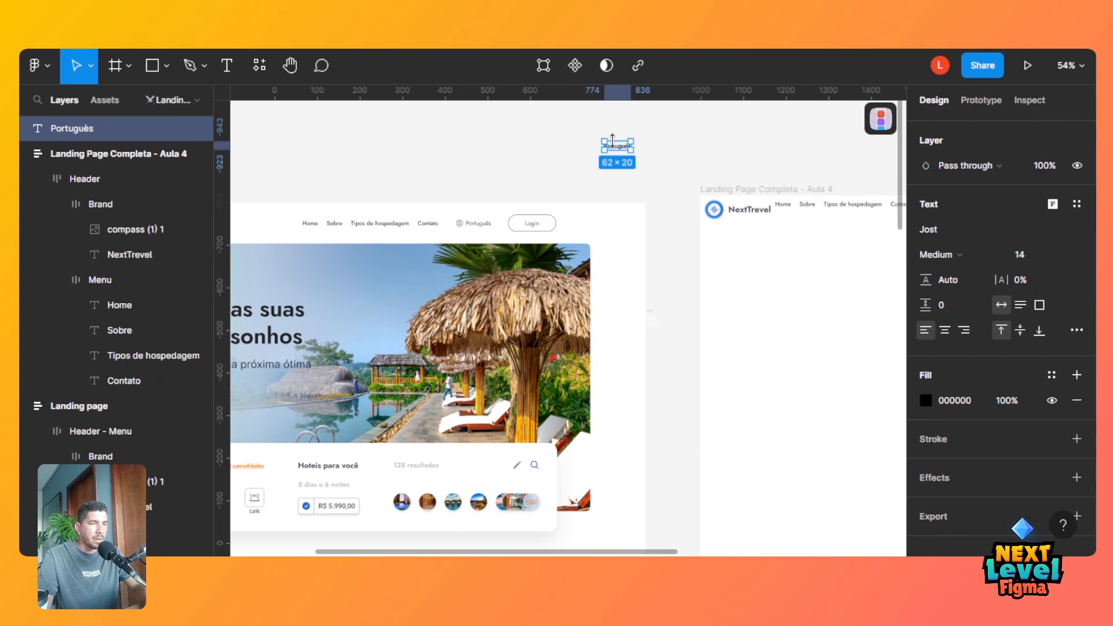
double_click(806, 211)
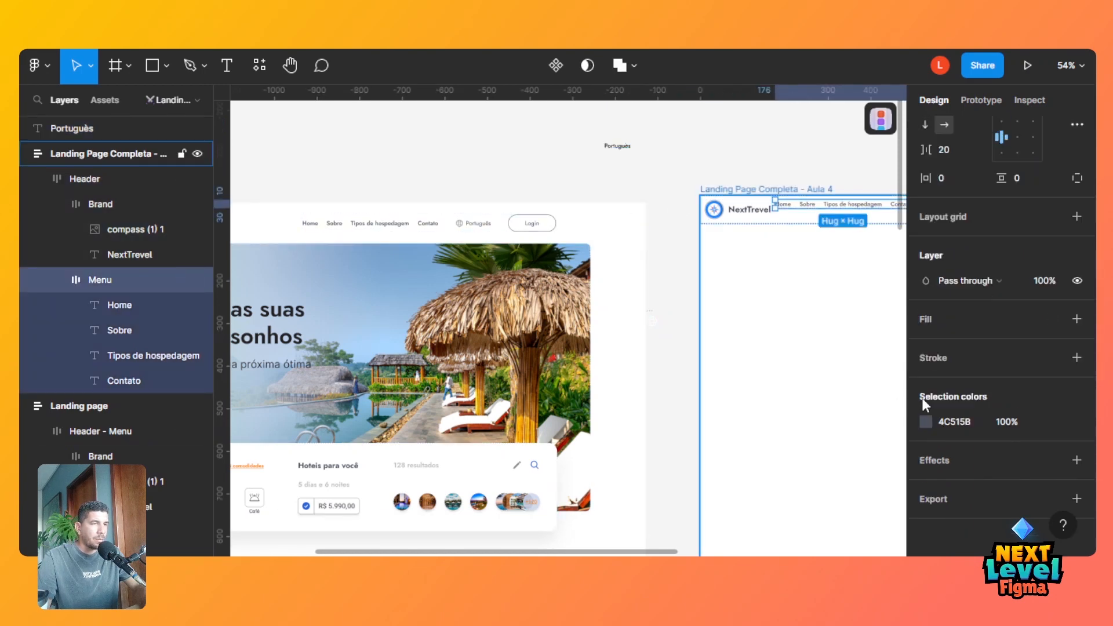
left_click(967, 422)
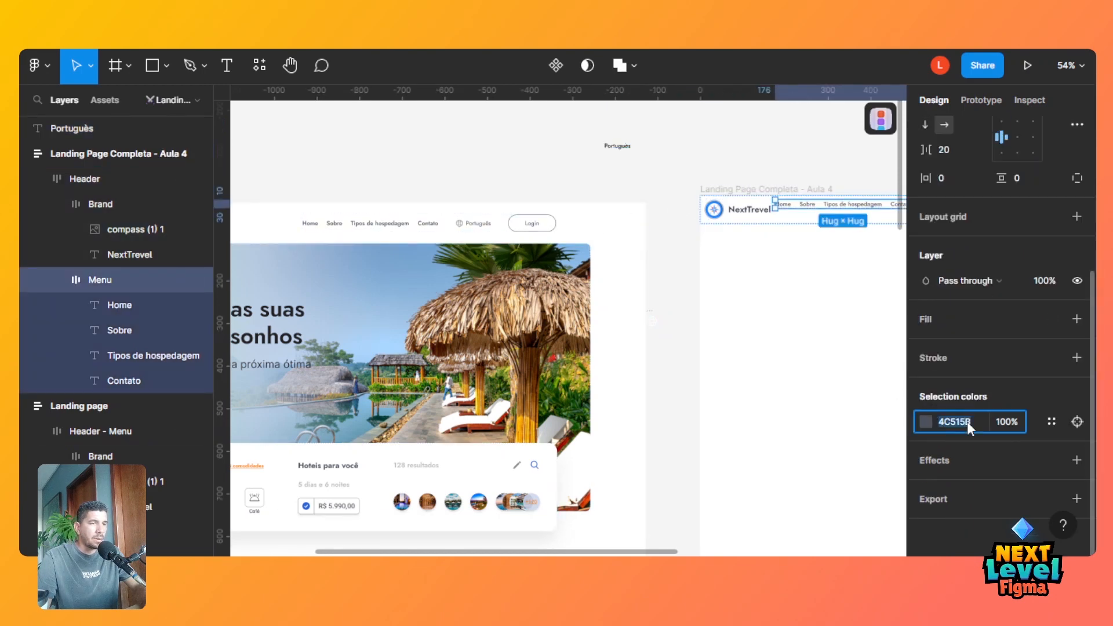
left_click(625, 151)
left_click(962, 519)
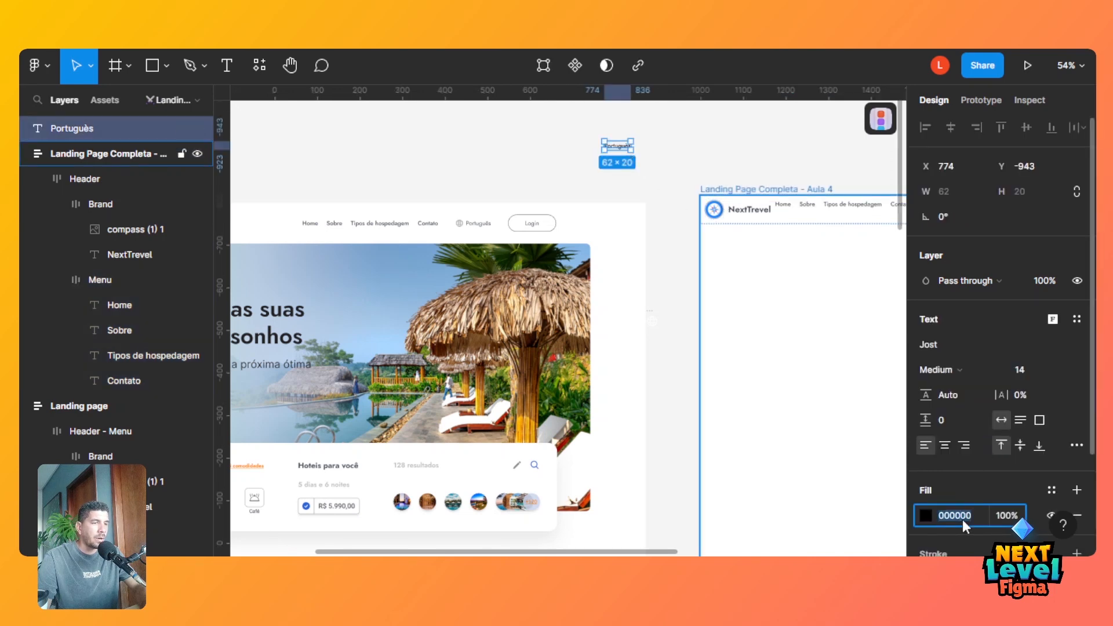
left_click(537, 195)
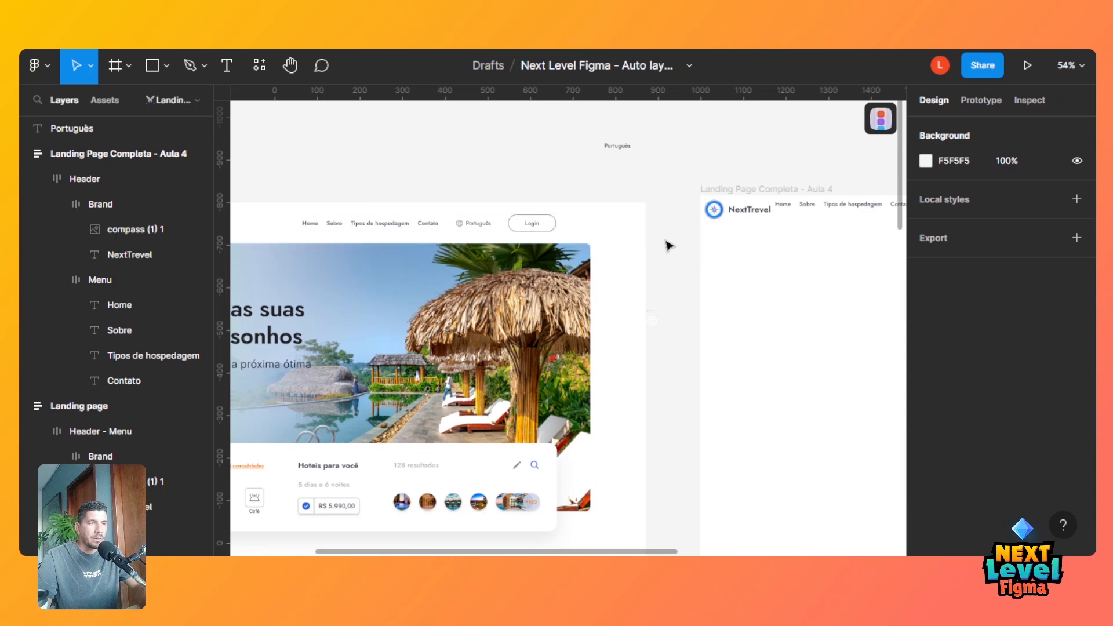
Recolour the imported globe icon to 4C515B.
left_click(652, 318)
scroll(1089, 458, "down", 5)
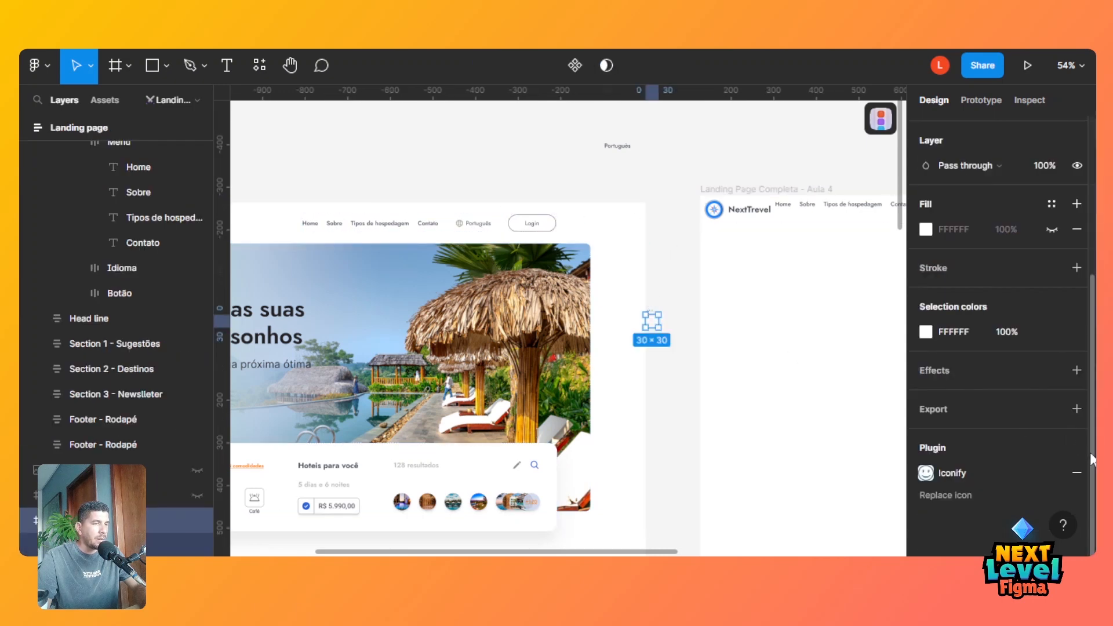
left_click(955, 335)
type("4C5B5B")
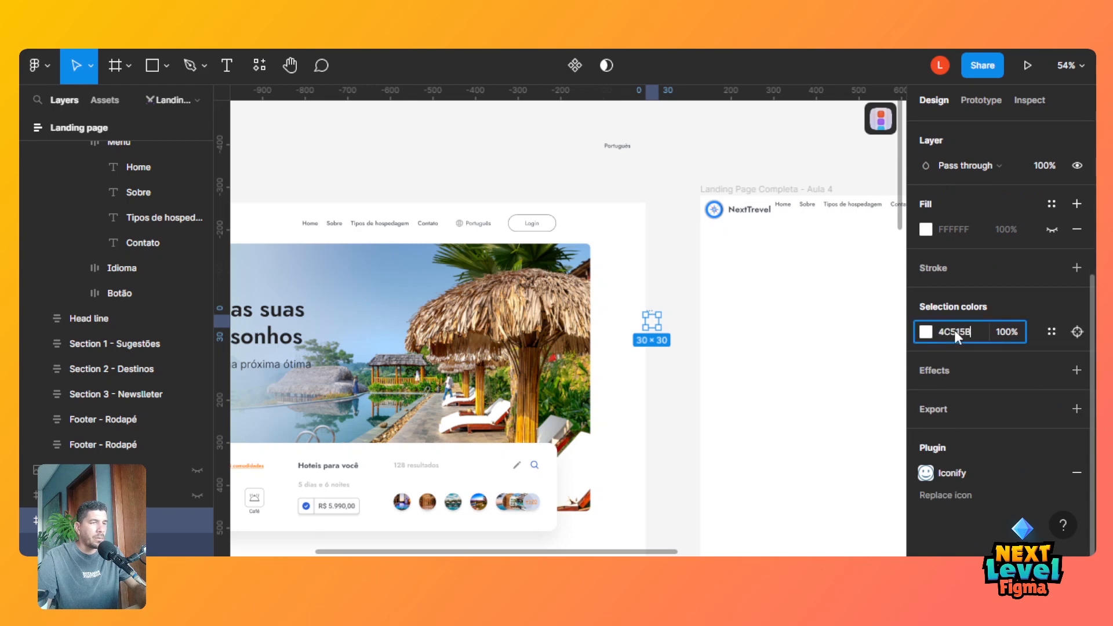
key("Tab")
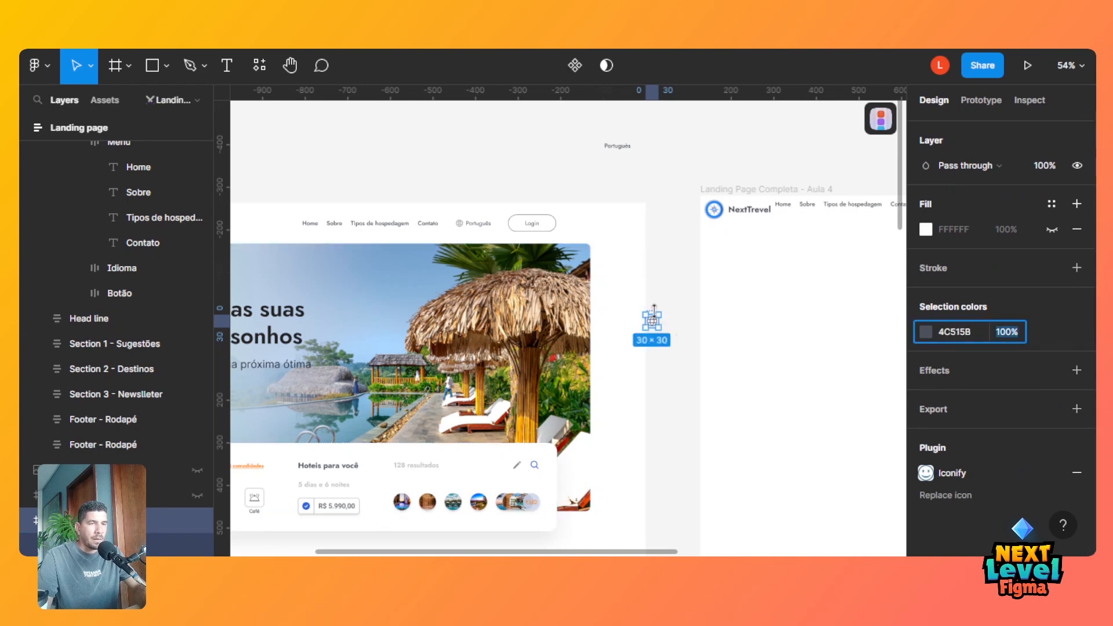
Place the globe icon directly before the Português text and wrap both in a horizontal auto layout frame, left-aligned and vertically centred.
left_click_drag(652, 316, 598, 139)
left_click_drag(682, 174, 565, 125)
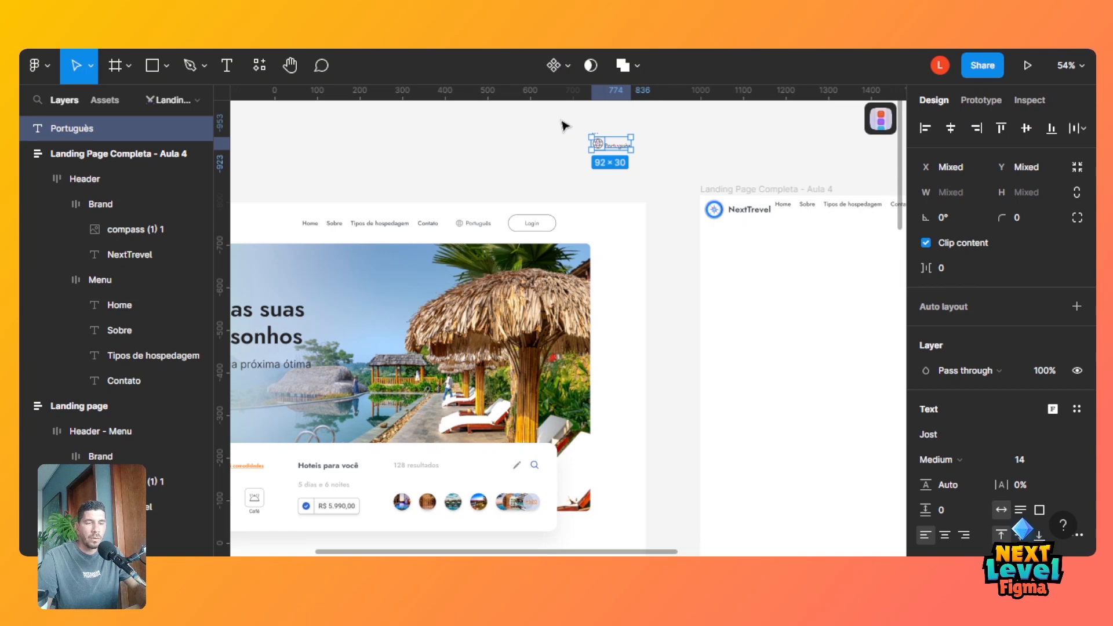
key("ctrl+g")
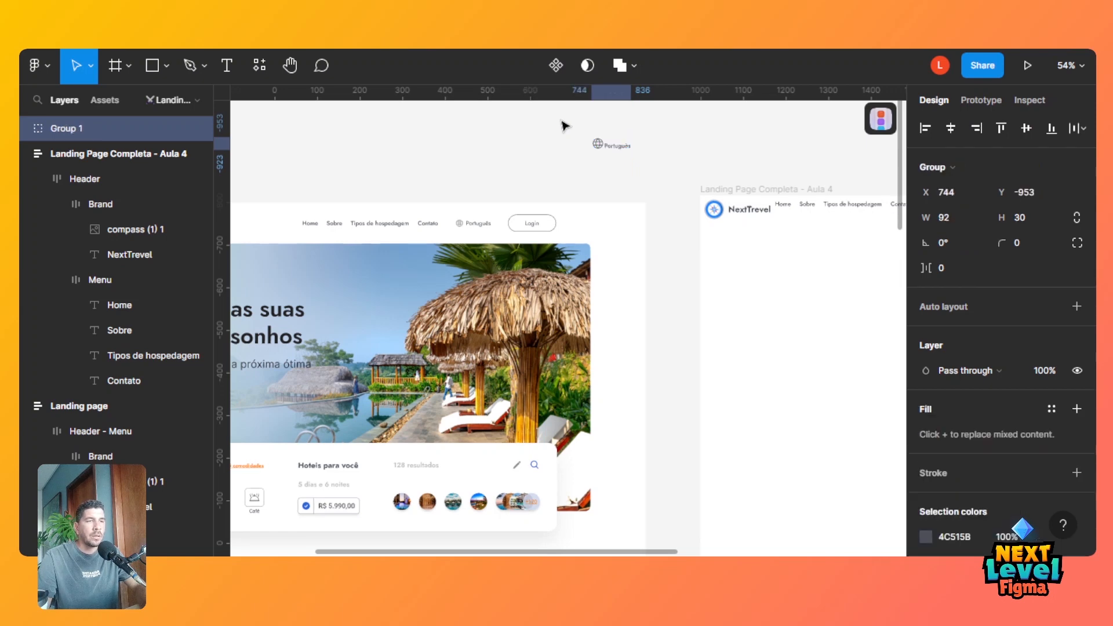
key("ctrl+z")
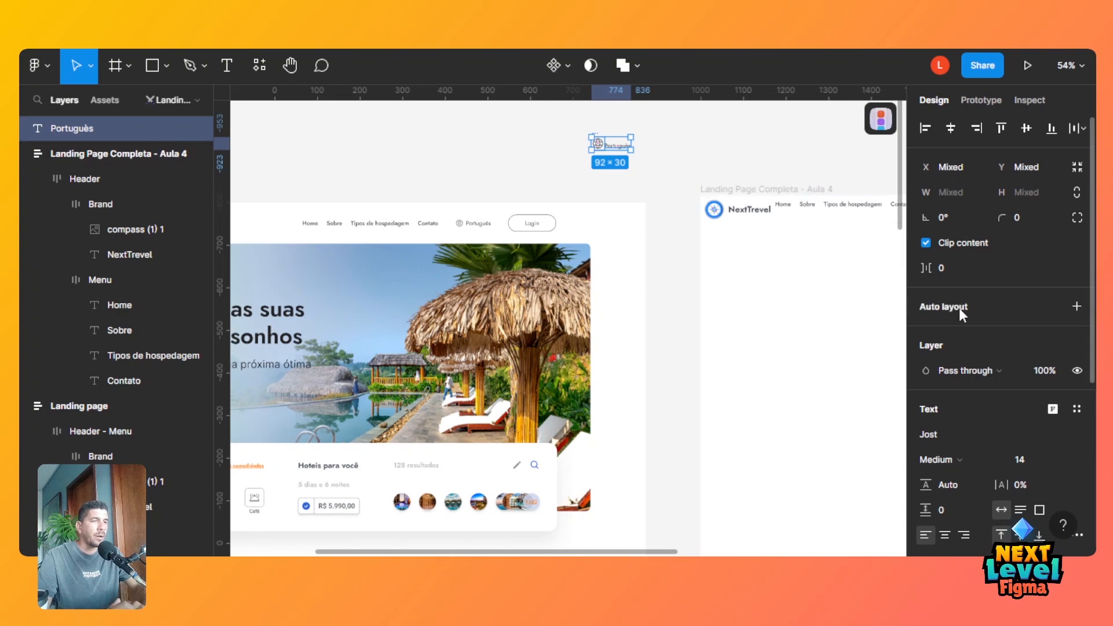
key("shift+a")
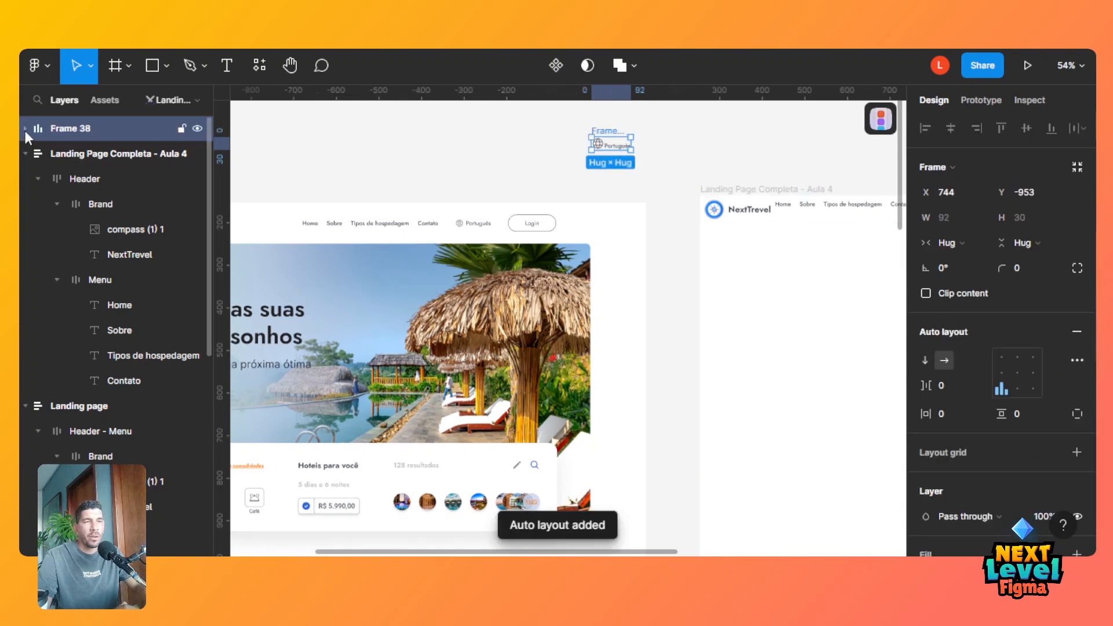
left_click(1003, 374)
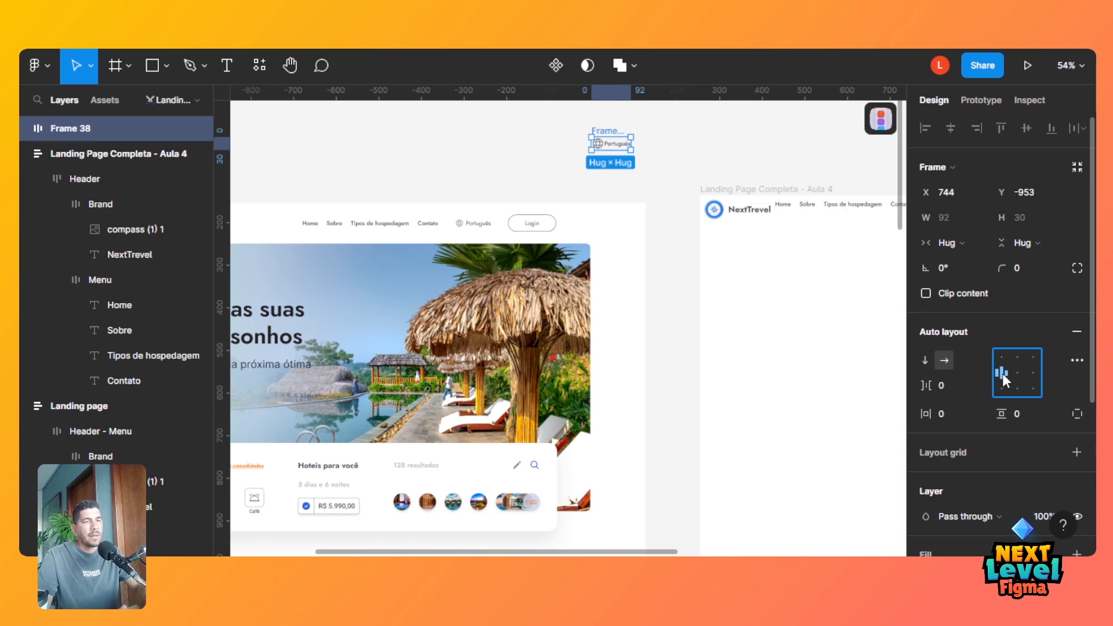
Set the spacing between the globe icon and the Português text to 5.
left_click(947, 384)
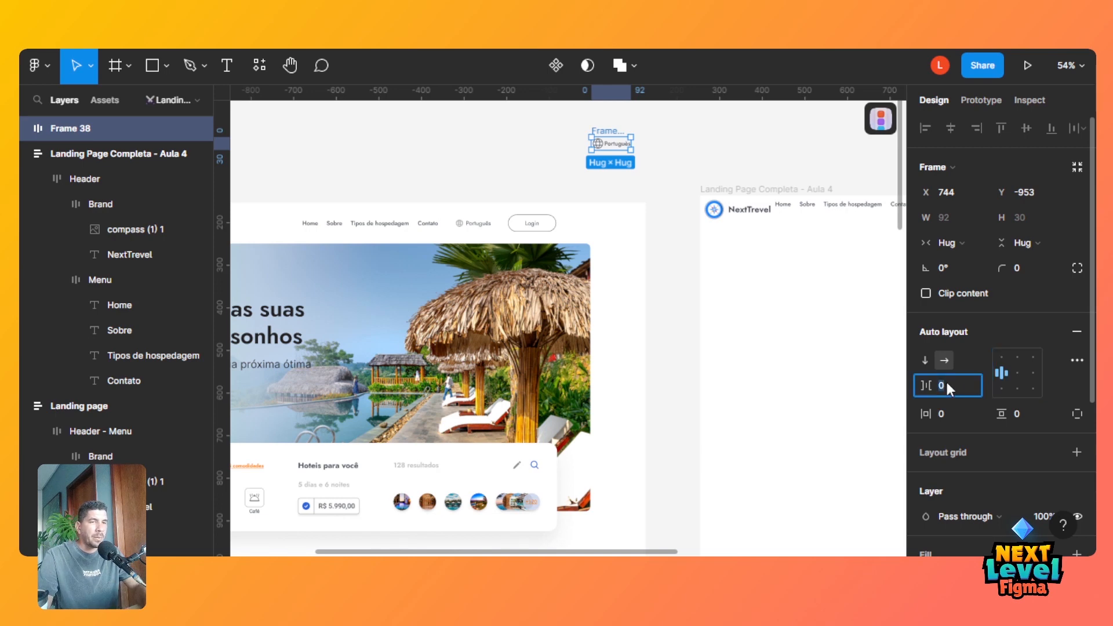
key("Tab")
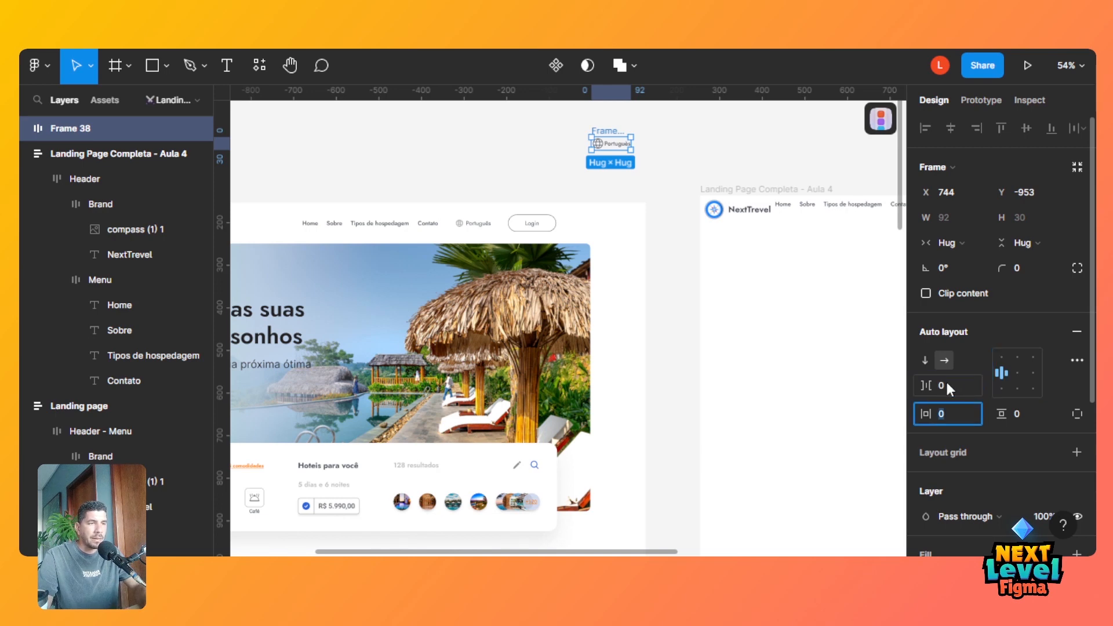
left_click(947, 383)
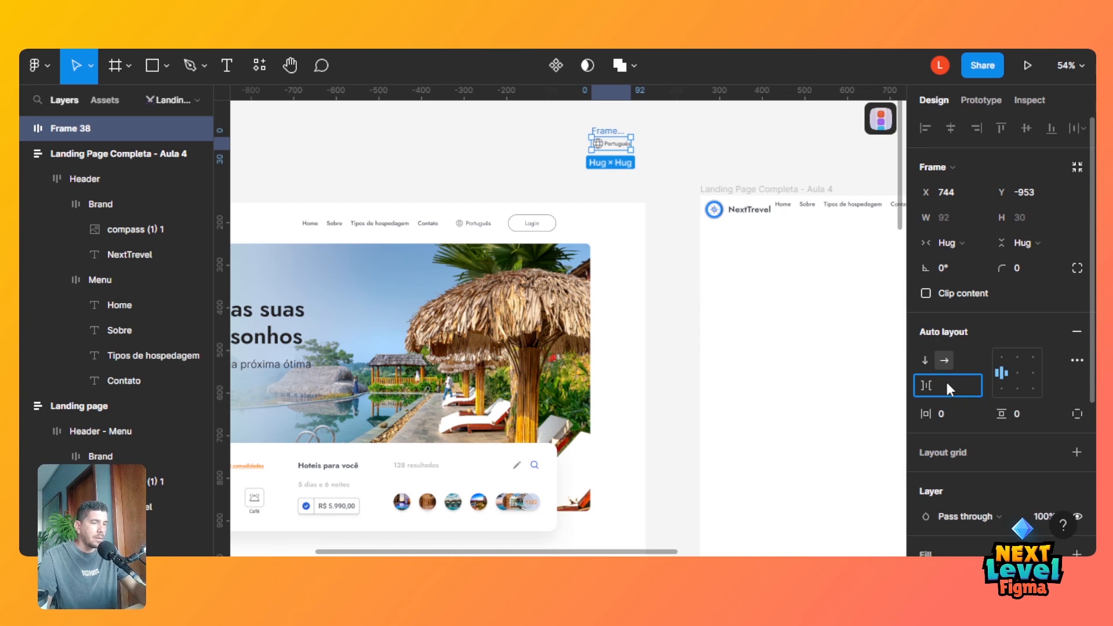
type("10")
key("Tab")
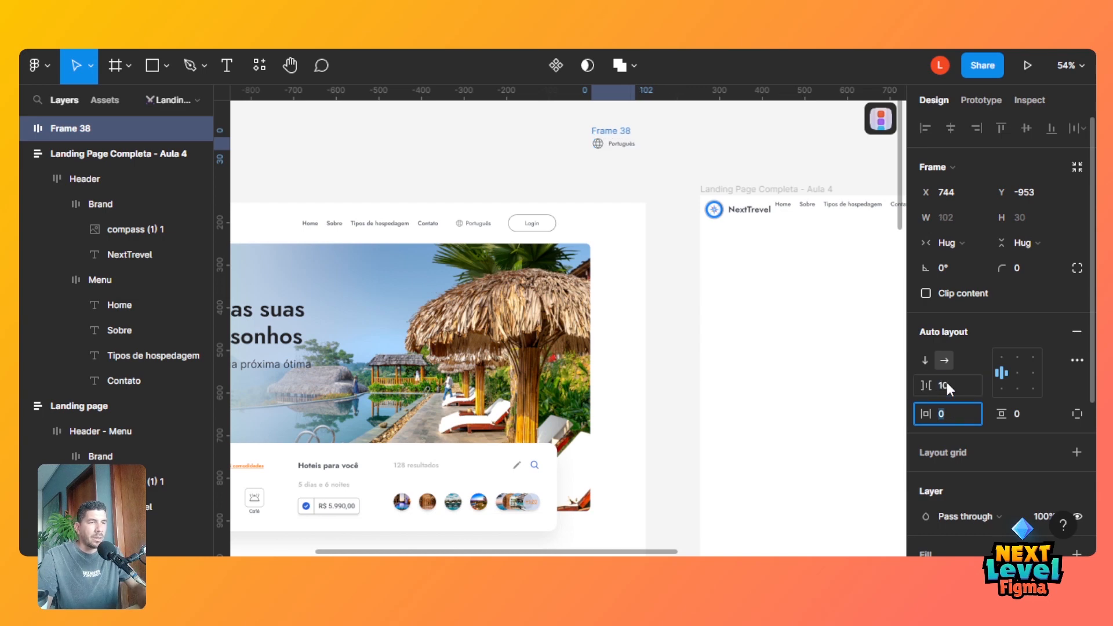
left_click(946, 384)
type("5")
key("Tab")
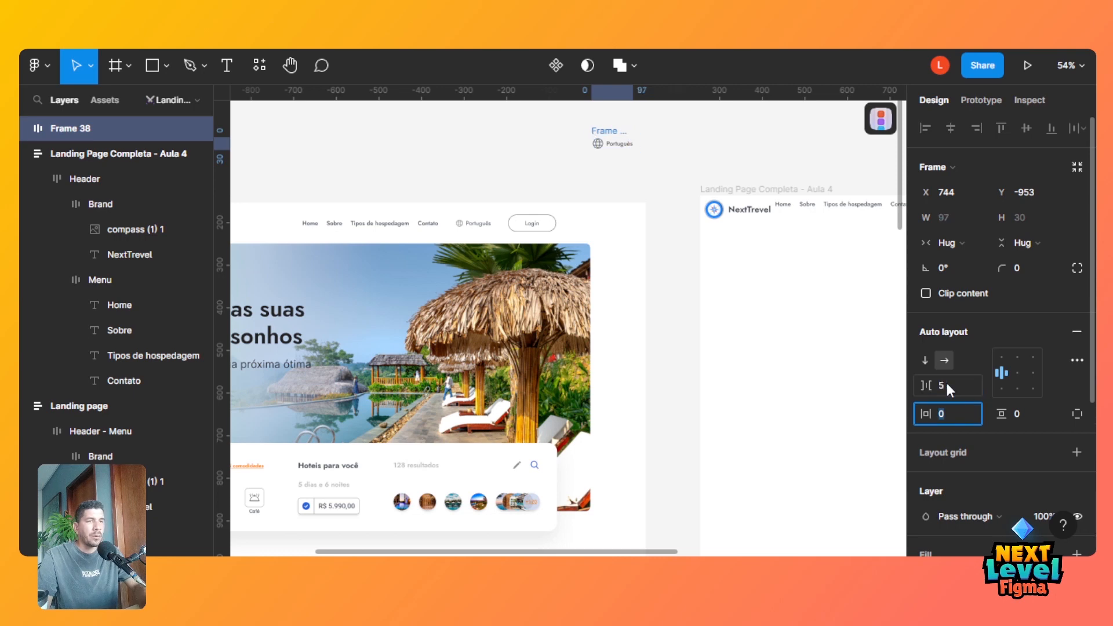
Resize the globe icon in the Português frame to 20 × 20.
left_click(599, 144)
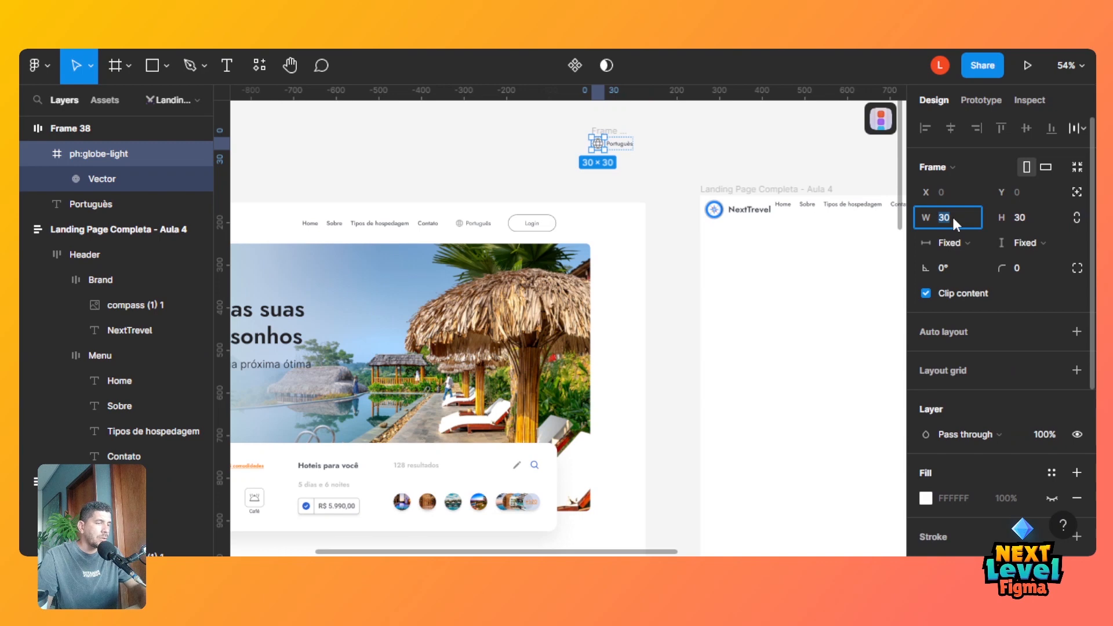
type("20")
key("Tab")
type("20")
key("Tab")
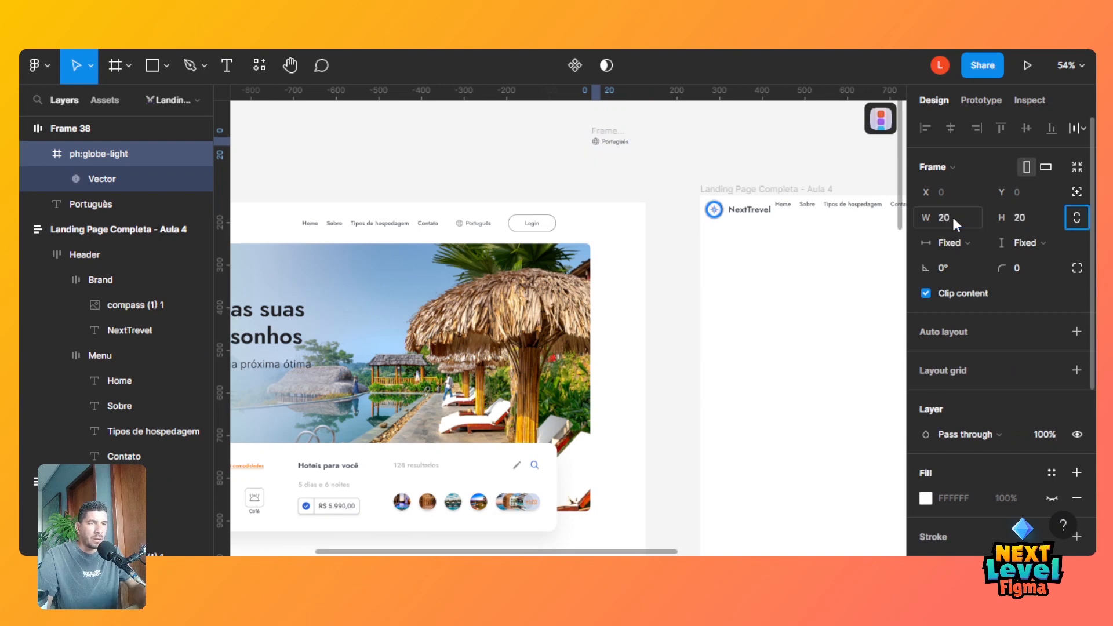
Copy the colour 616161 from the reference page's language icon and apply it to the new globe icon.
left_click(463, 228)
double_click(463, 228)
double_click(463, 228)
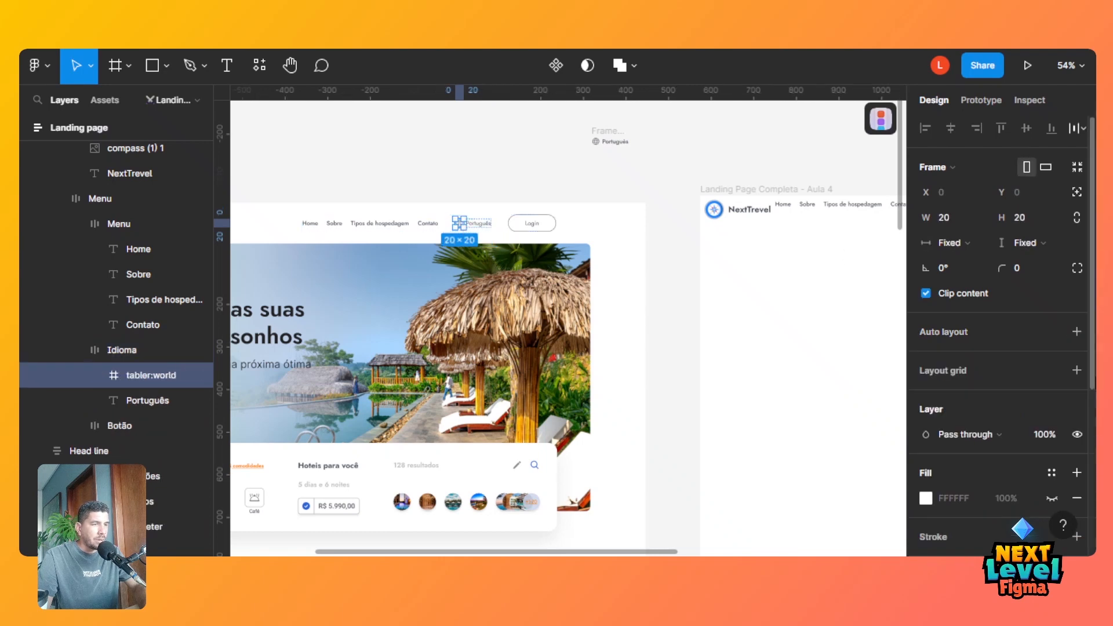
scroll(1095, 434, "down", 5)
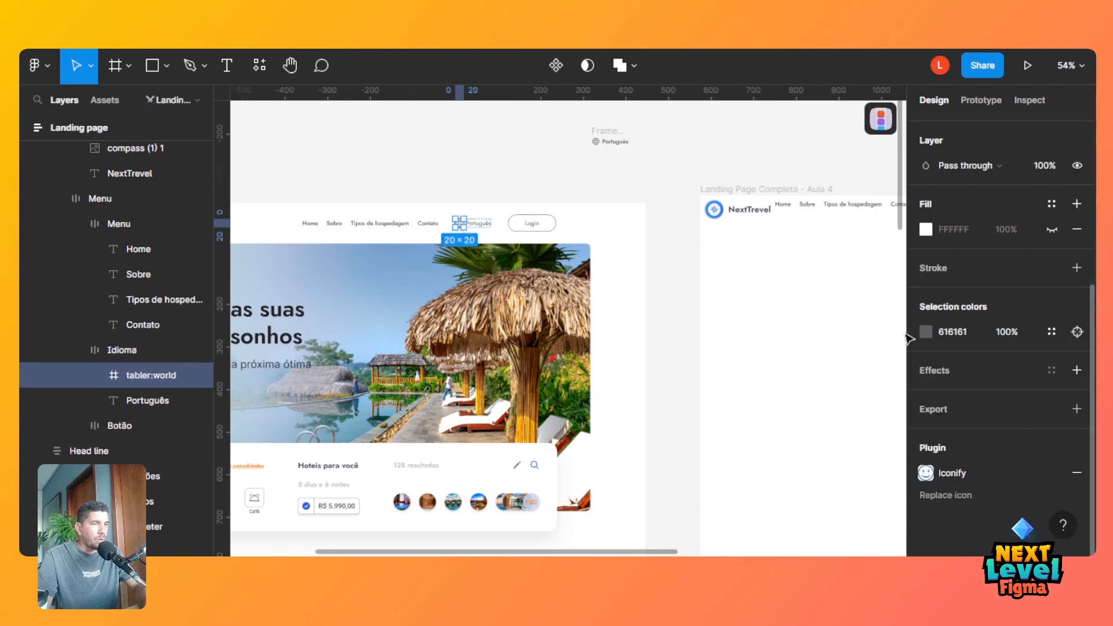
left_click(936, 335)
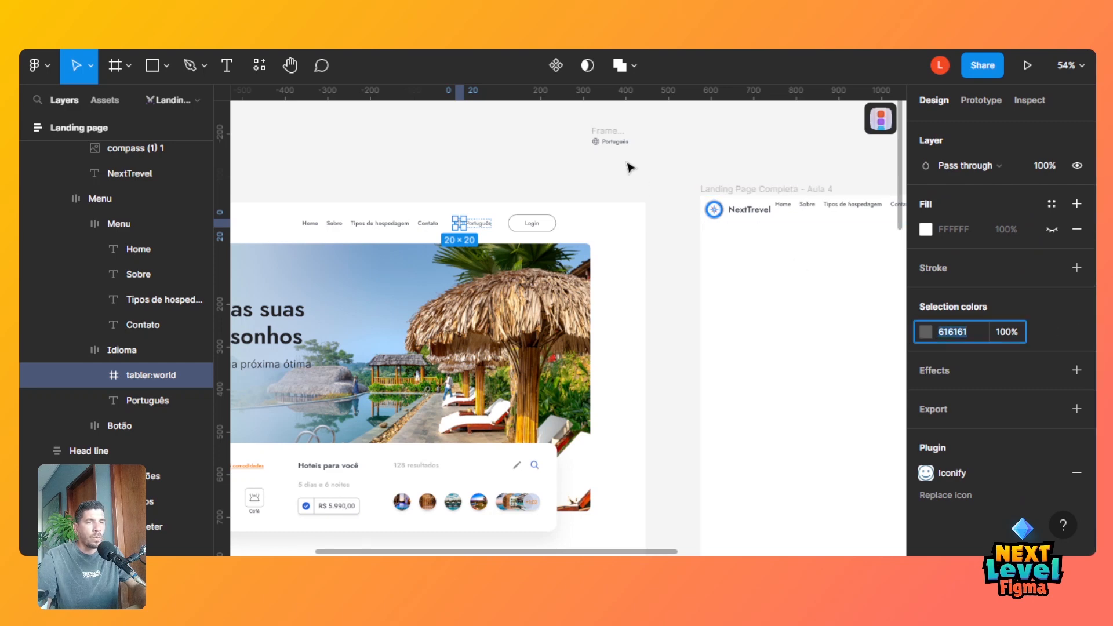
left_click(595, 143)
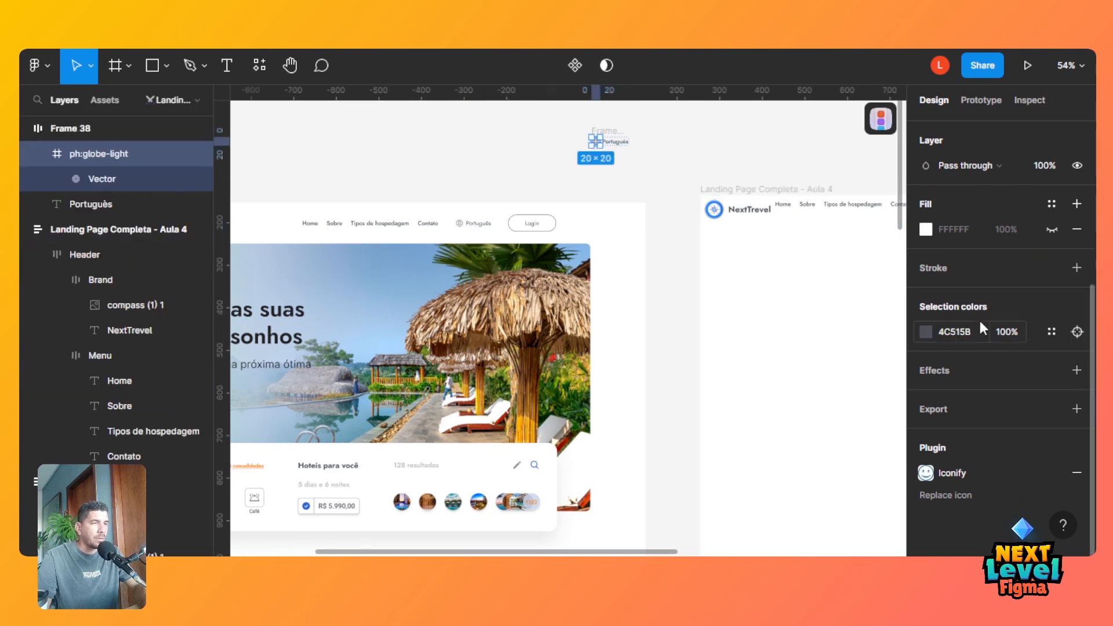
left_click(962, 332)
key("BackSpace")
key("Return")
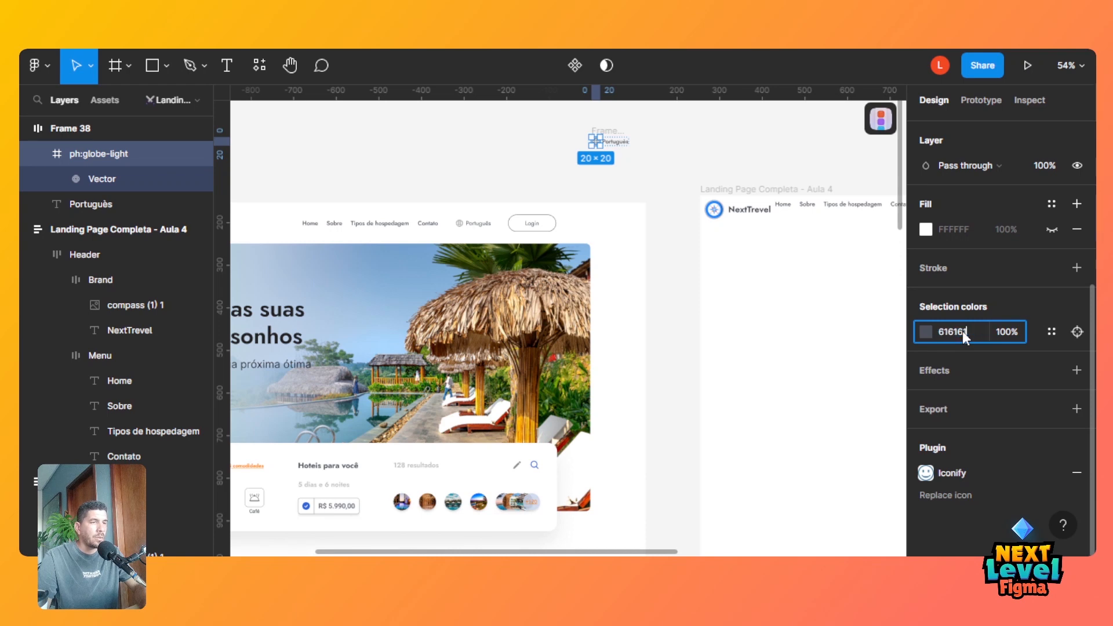
Set the fill of the Português text beside the new globe icon to 616161.
left_click(626, 147)
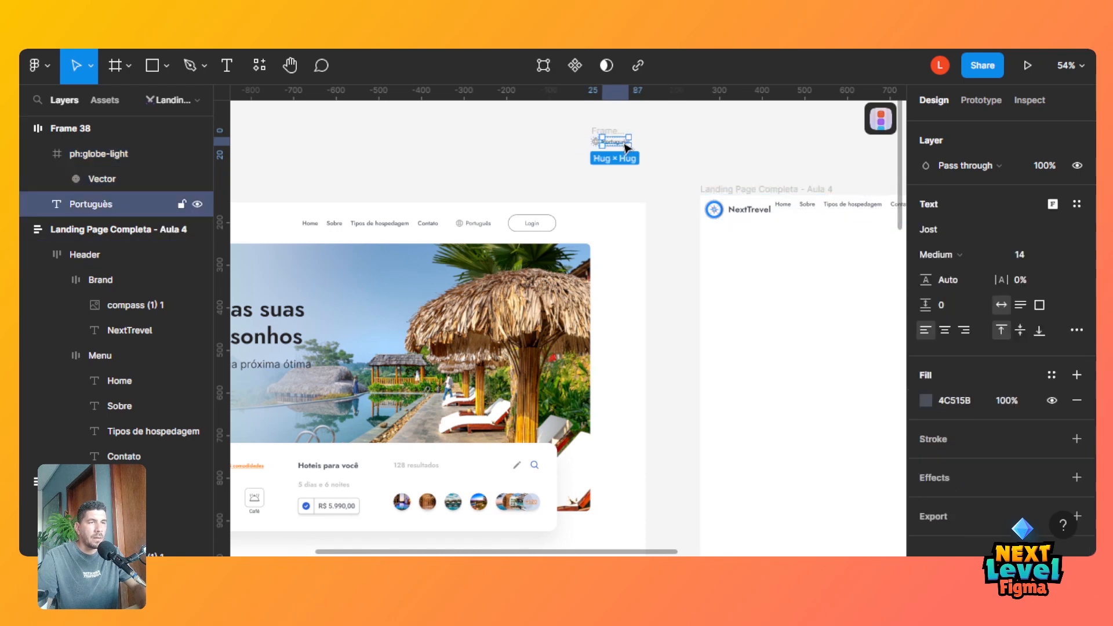
left_click(964, 400)
key("Tab")
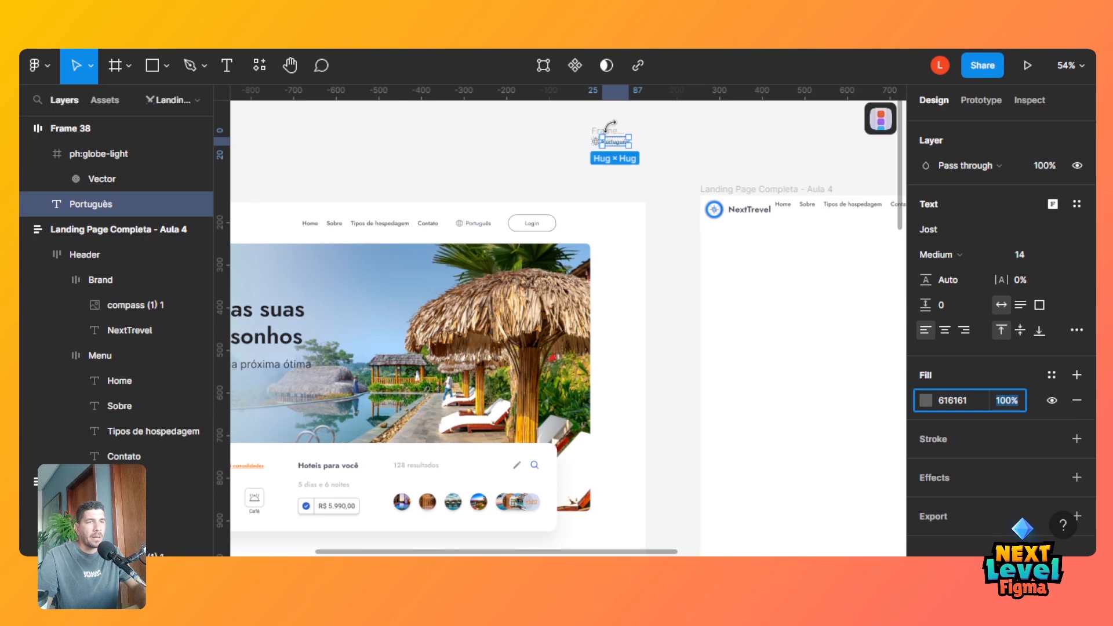
Move the finished Português language frame into the new page's Header, directly after the Contato menu item.
left_click(661, 139)
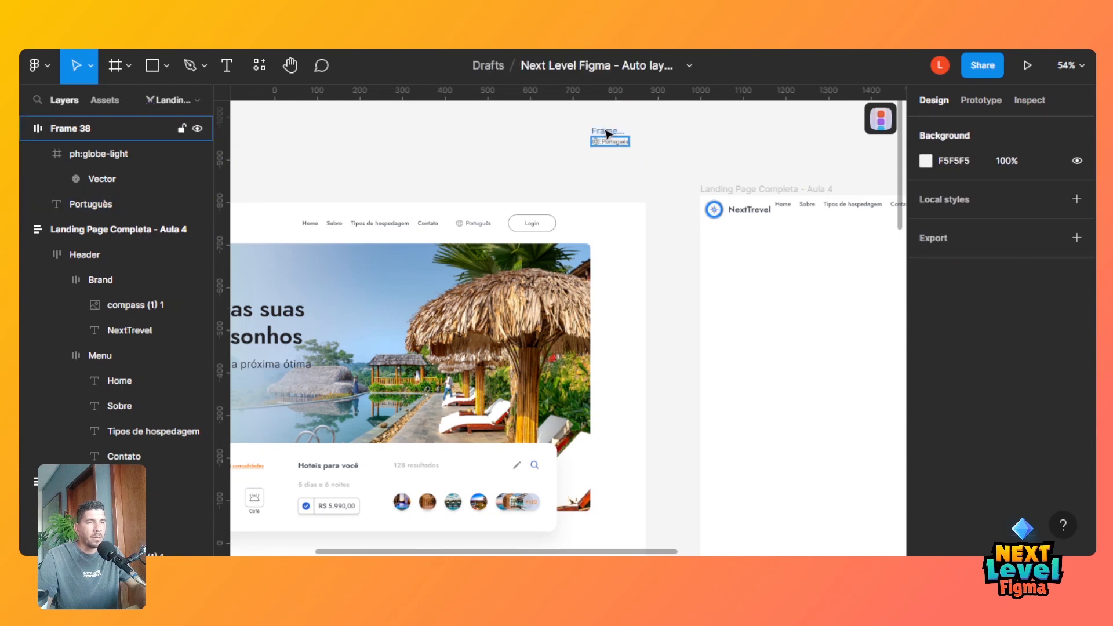
left_click_drag(605, 142, 689, 210)
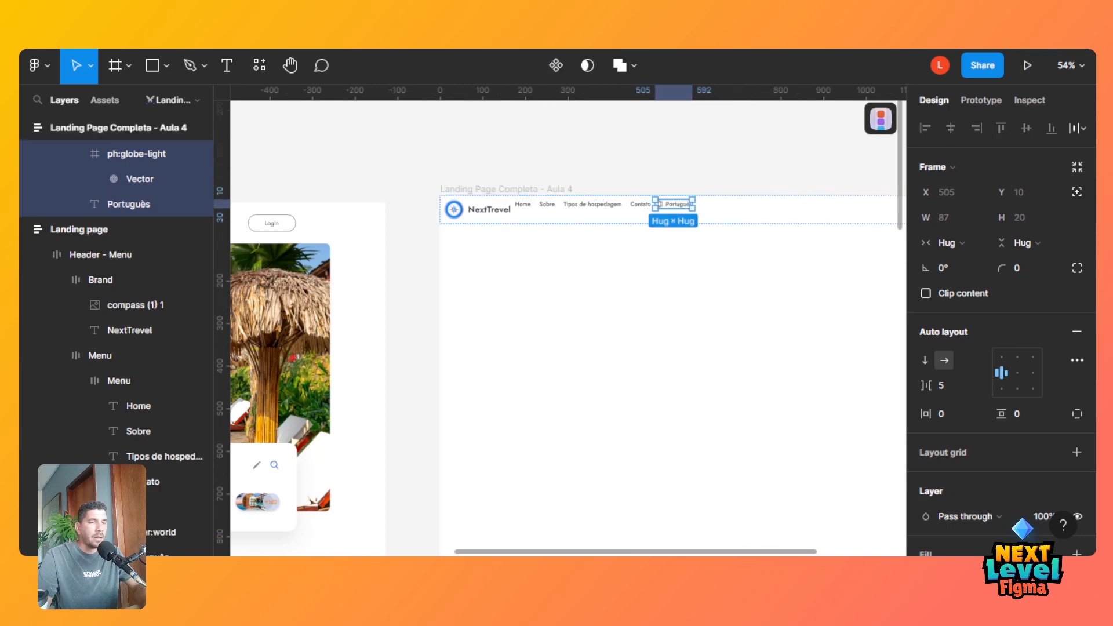
left_click_drag(778, 554, 653, 545)
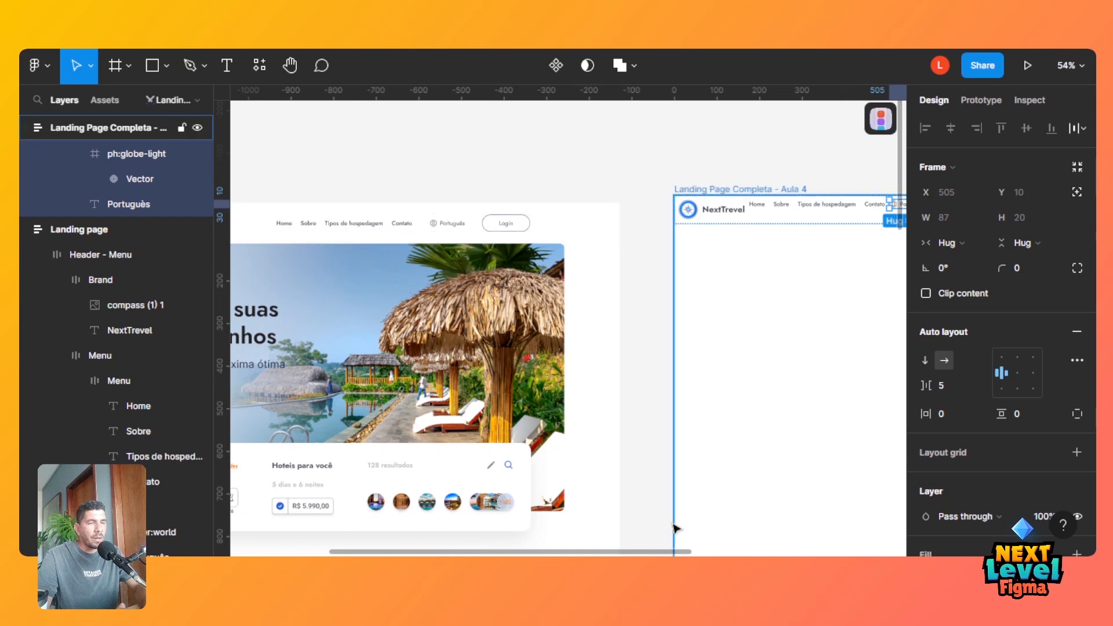
left_click_drag(658, 554, 814, 538)
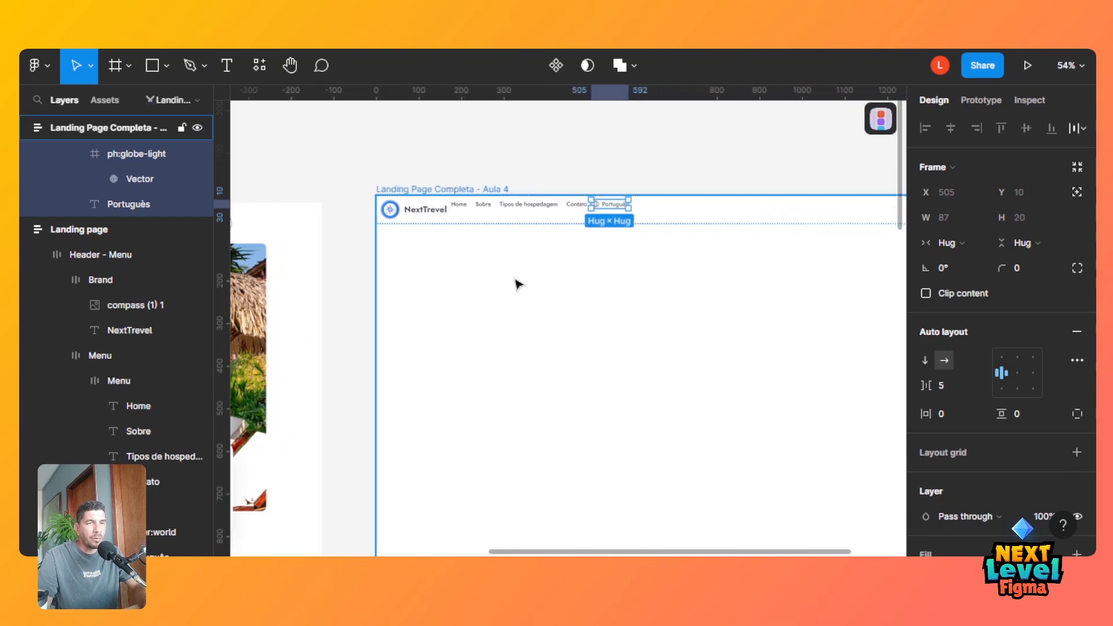
Match the new Header's horizontal padding to the reference header by setting it to 210.
left_click(746, 221)
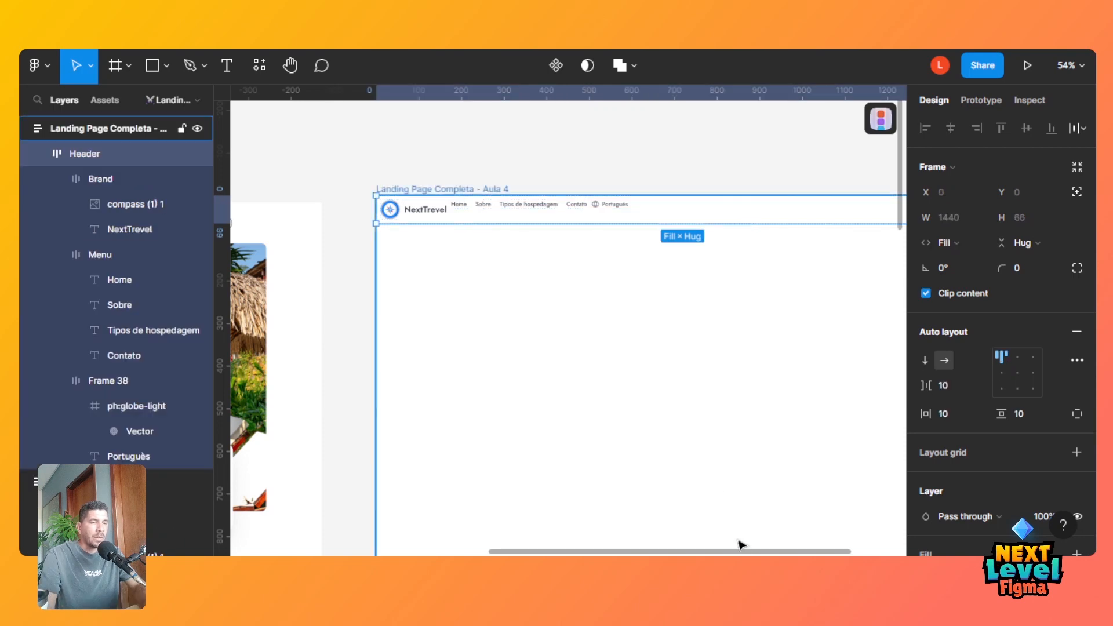
left_click_drag(776, 552, 454, 506)
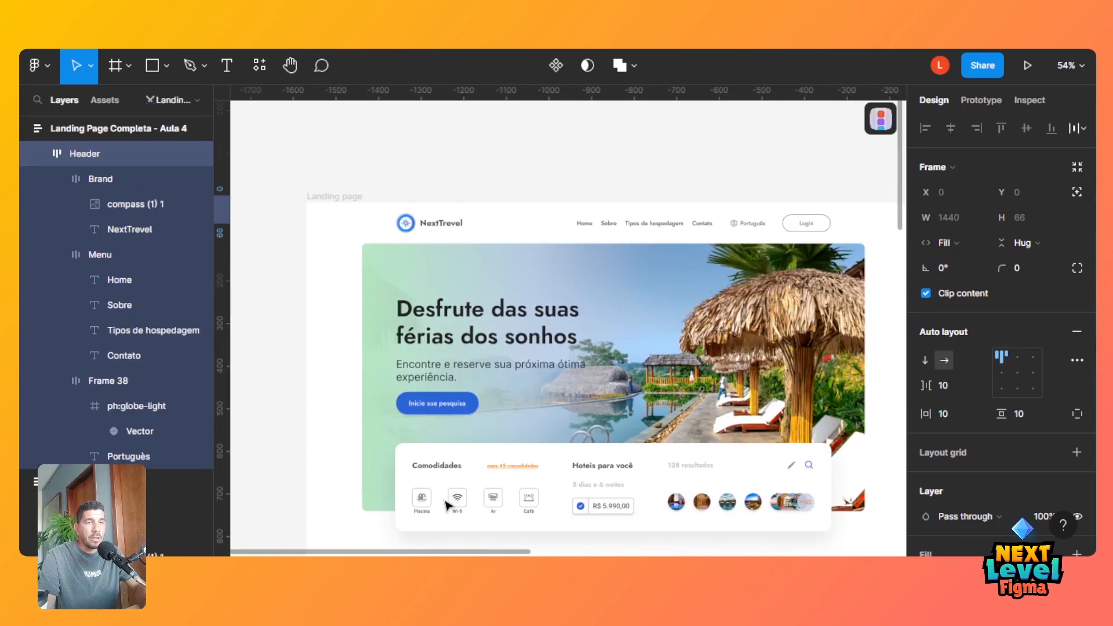
left_click(366, 229)
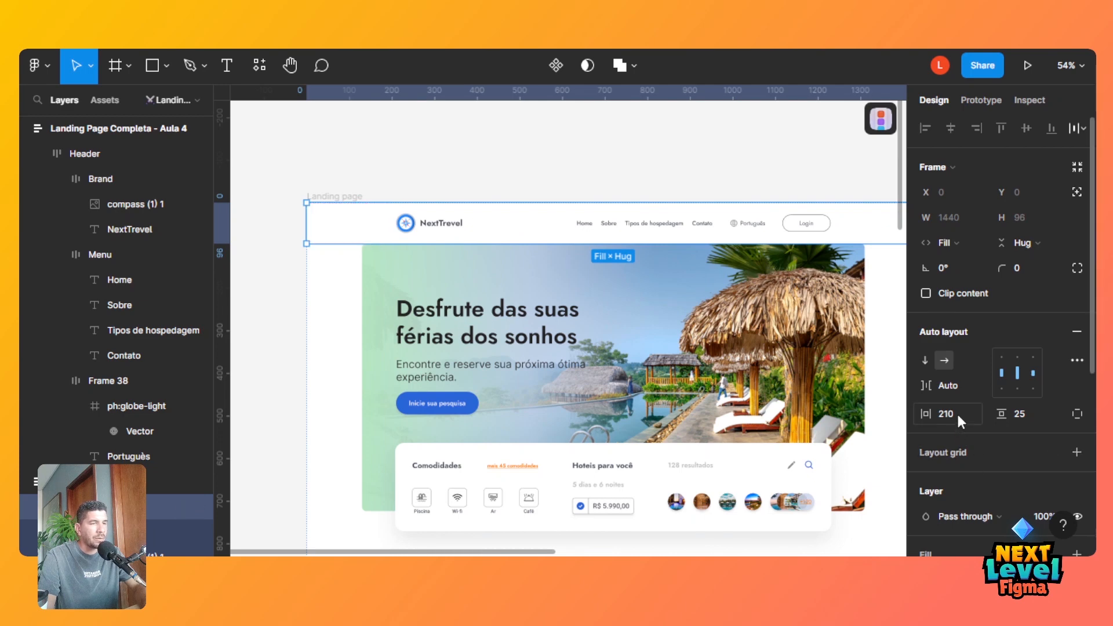
left_click_drag(547, 554, 776, 552)
left_click(763, 217)
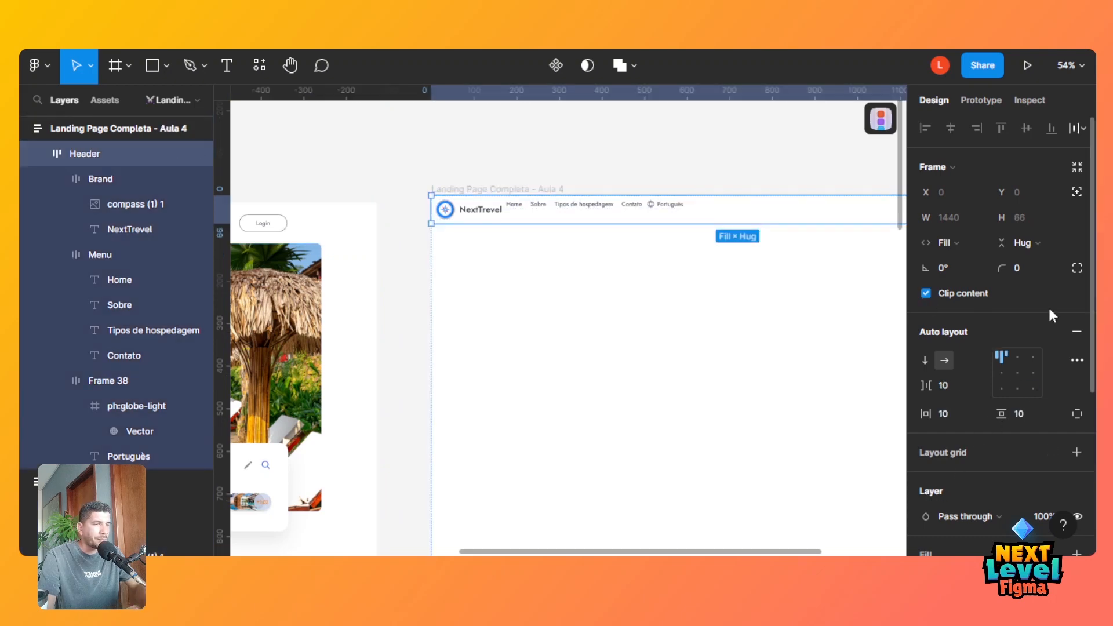
left_click(948, 413)
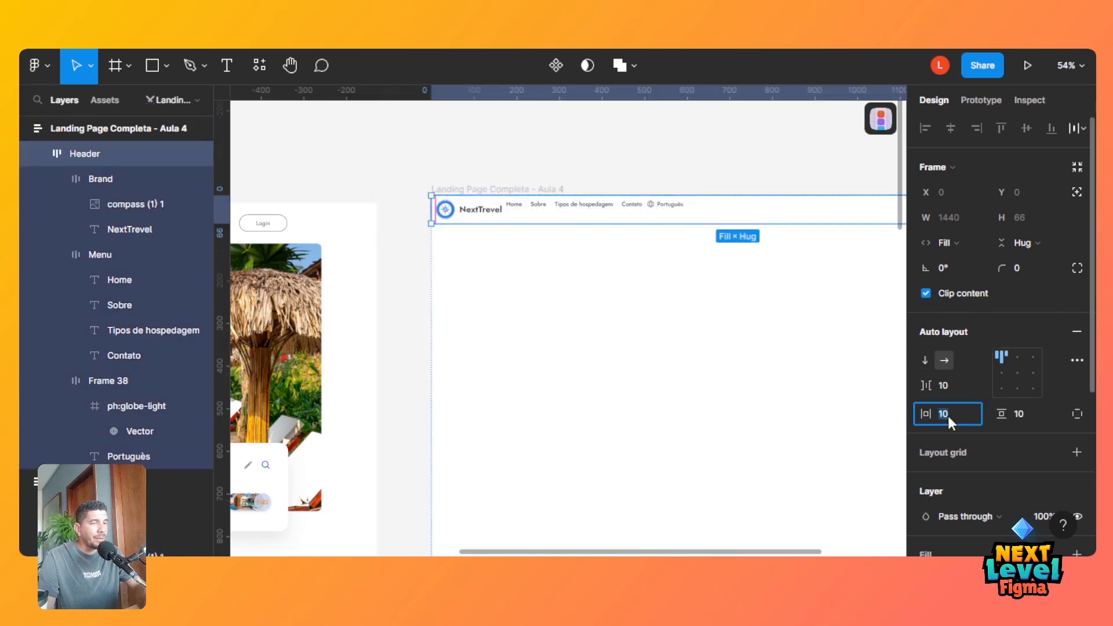
type("2")
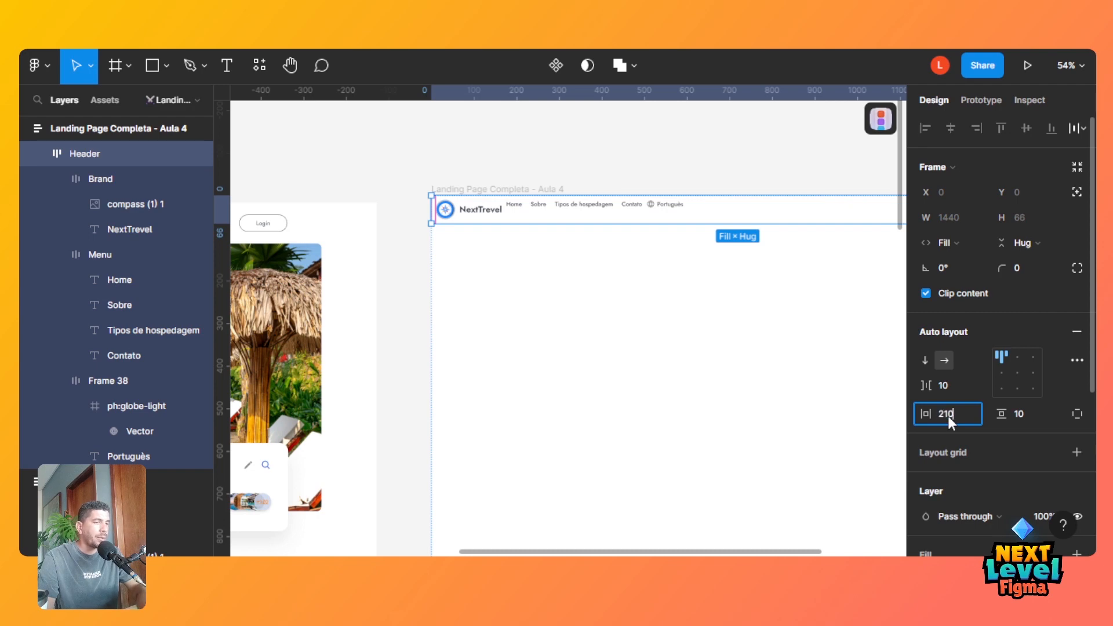
key("Tab")
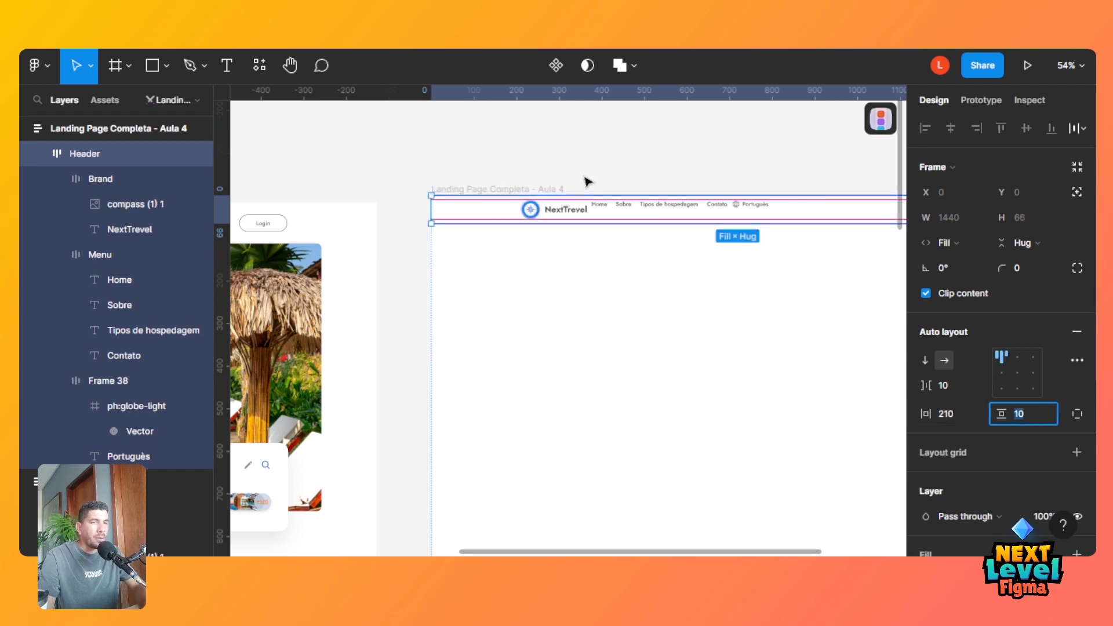
key("Return")
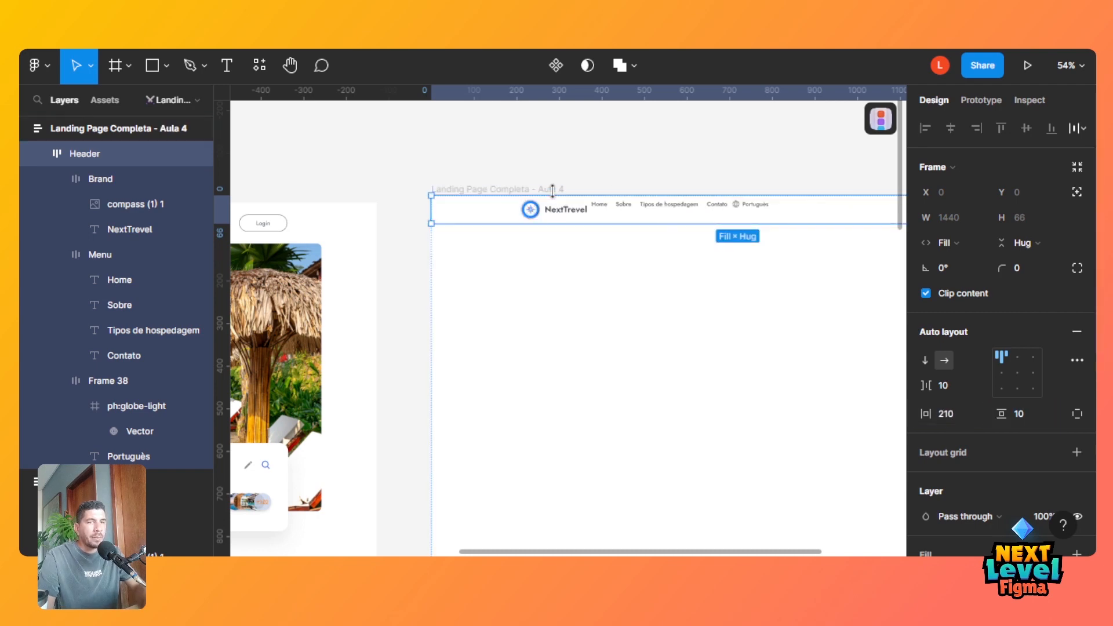
Add a layout grid to the Landing Page Completa - Aula 4 frame and make it 12 columns.
left_click(144, 130)
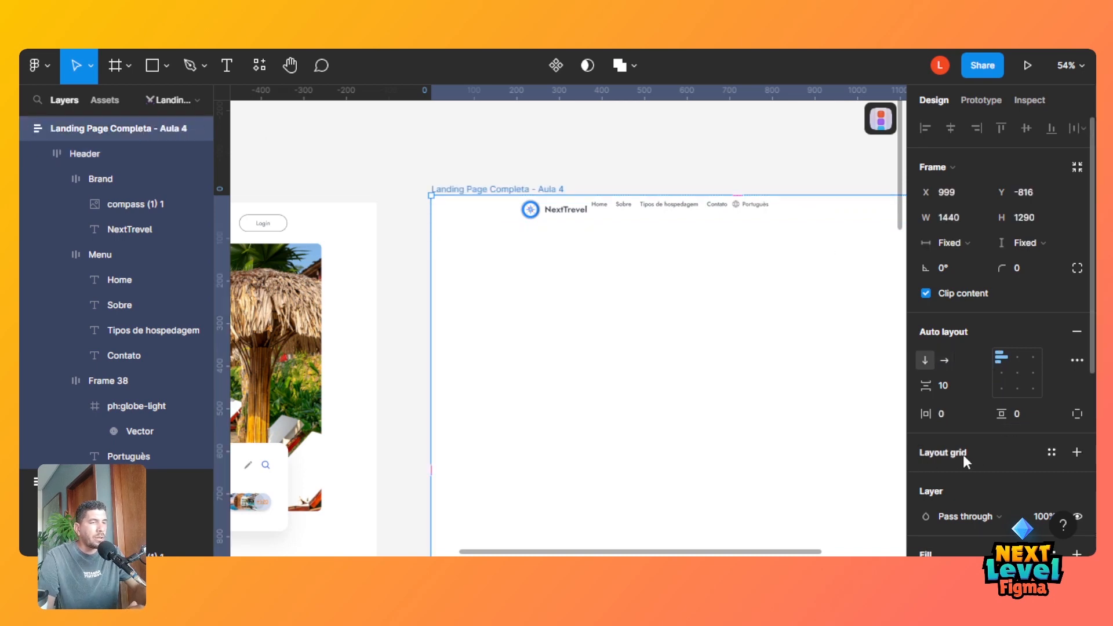
left_click(1077, 452)
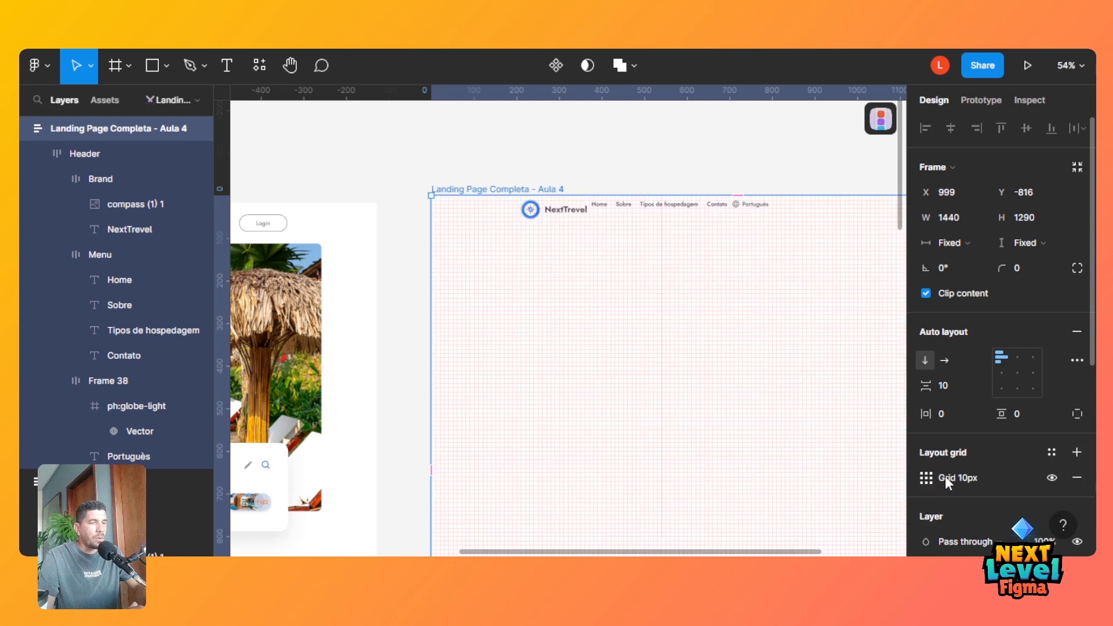
left_click(925, 477)
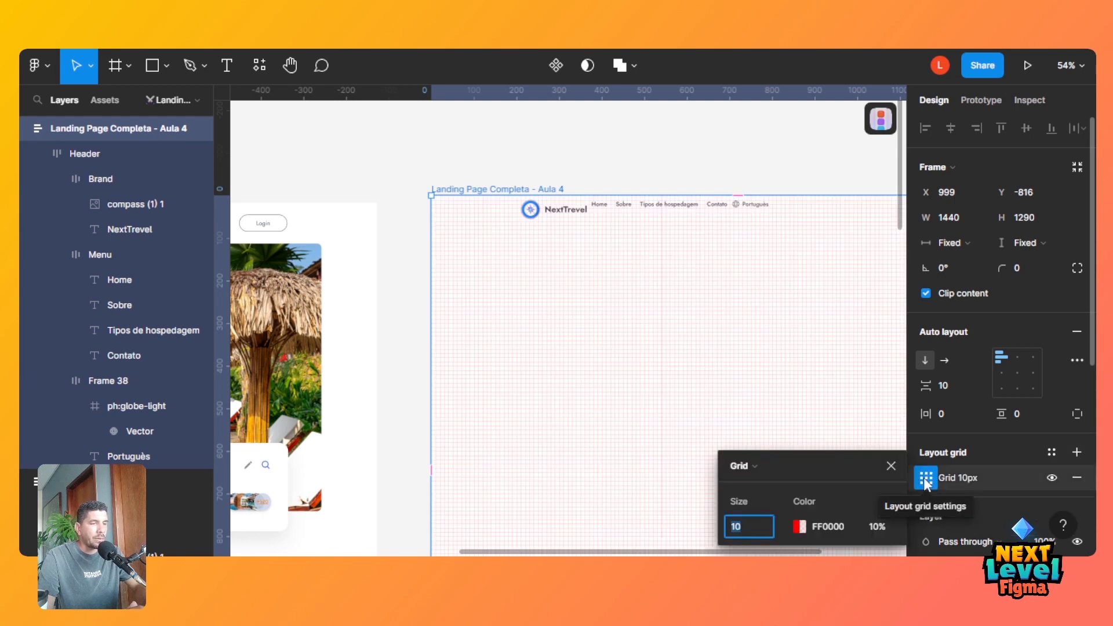
left_click(749, 462)
left_click(756, 483)
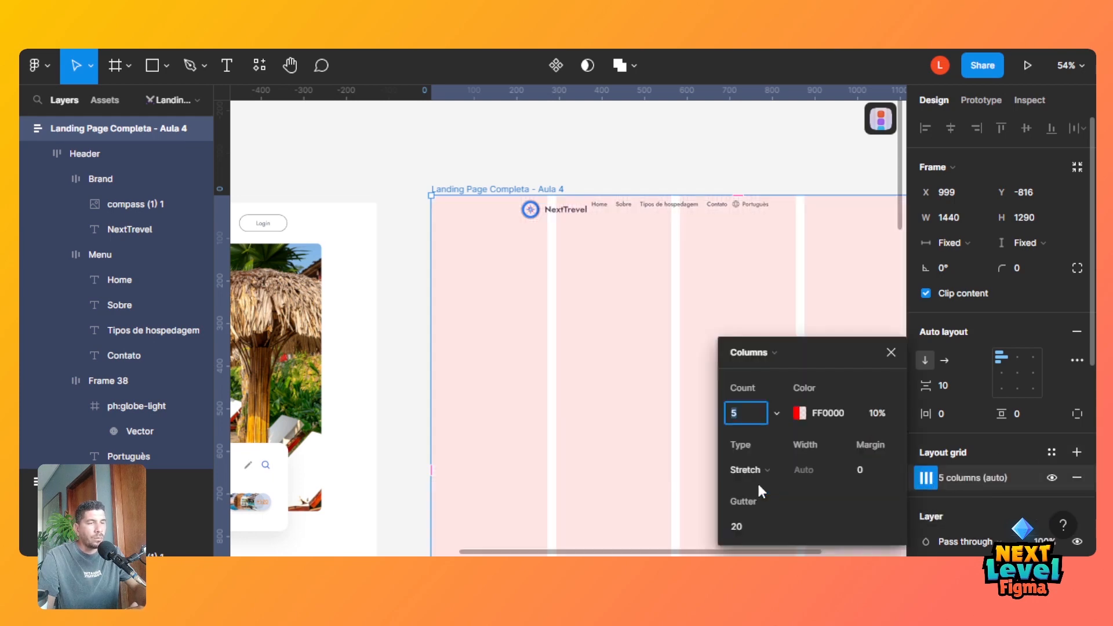
type("12")
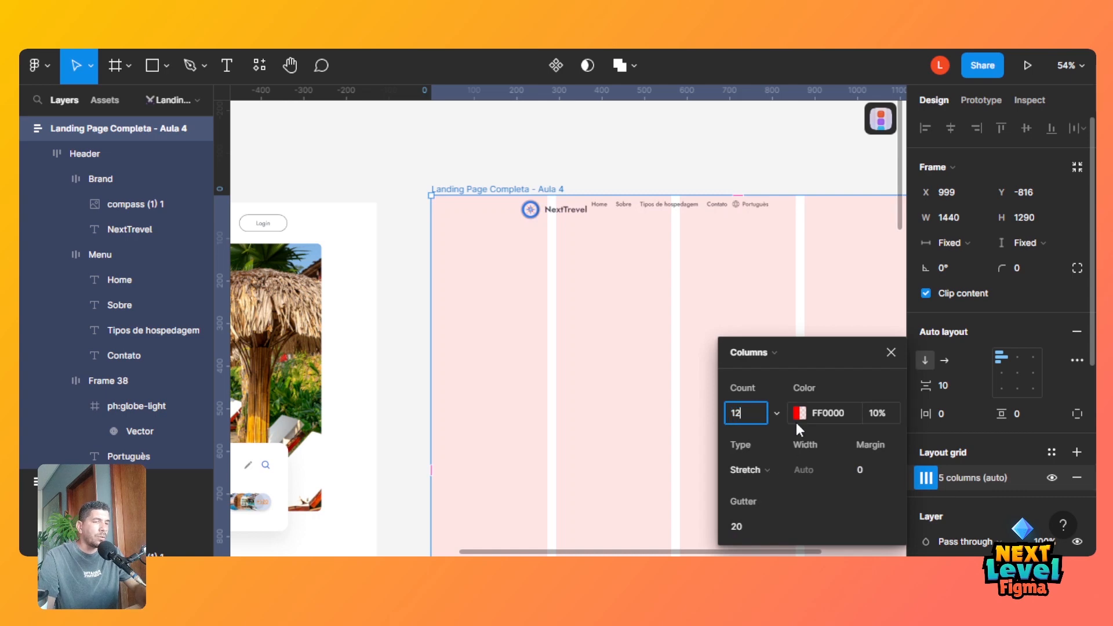
key("Tab")
Centre the layout grid's columns and set their width to 80, keeping the 20 gutter.
left_click(753, 471)
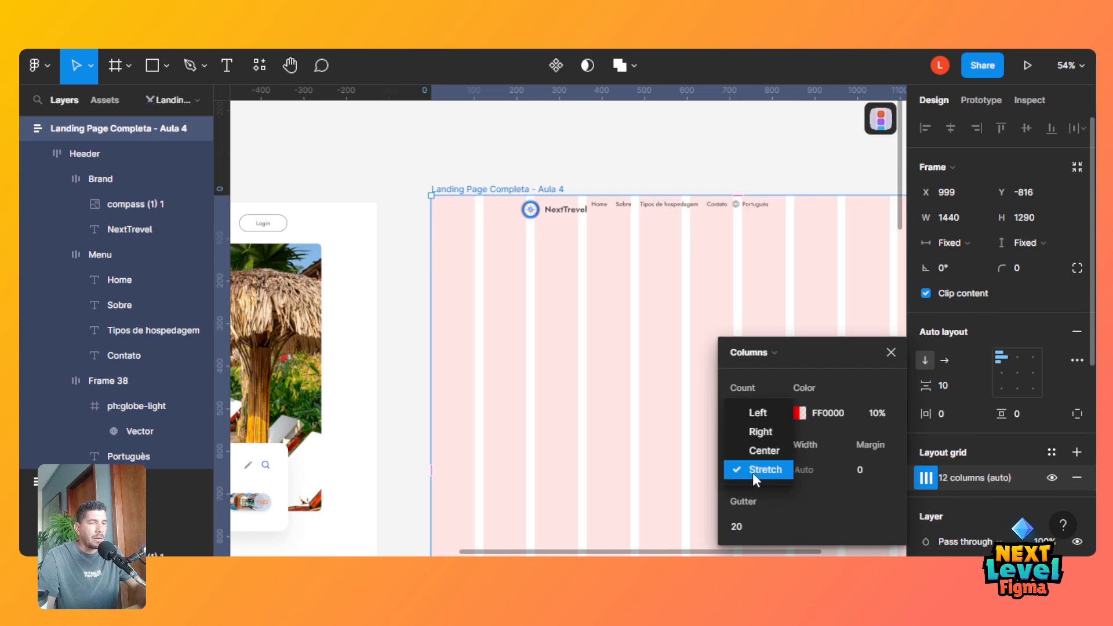
left_click(788, 497)
left_click(749, 472)
left_click(760, 448)
left_click(803, 474)
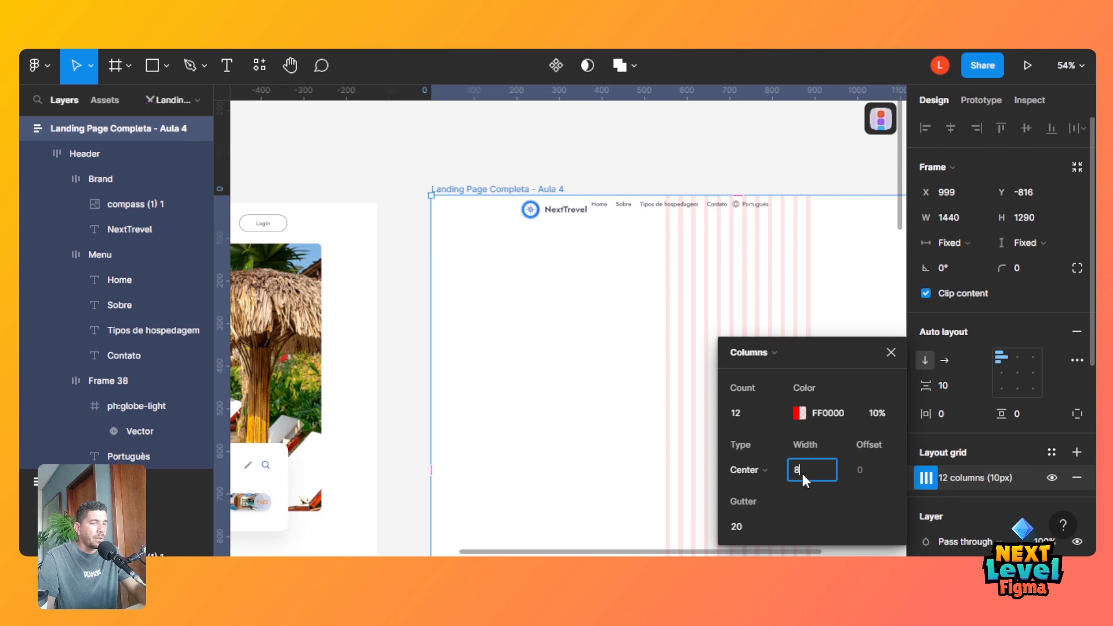
type("80")
key("Tab")
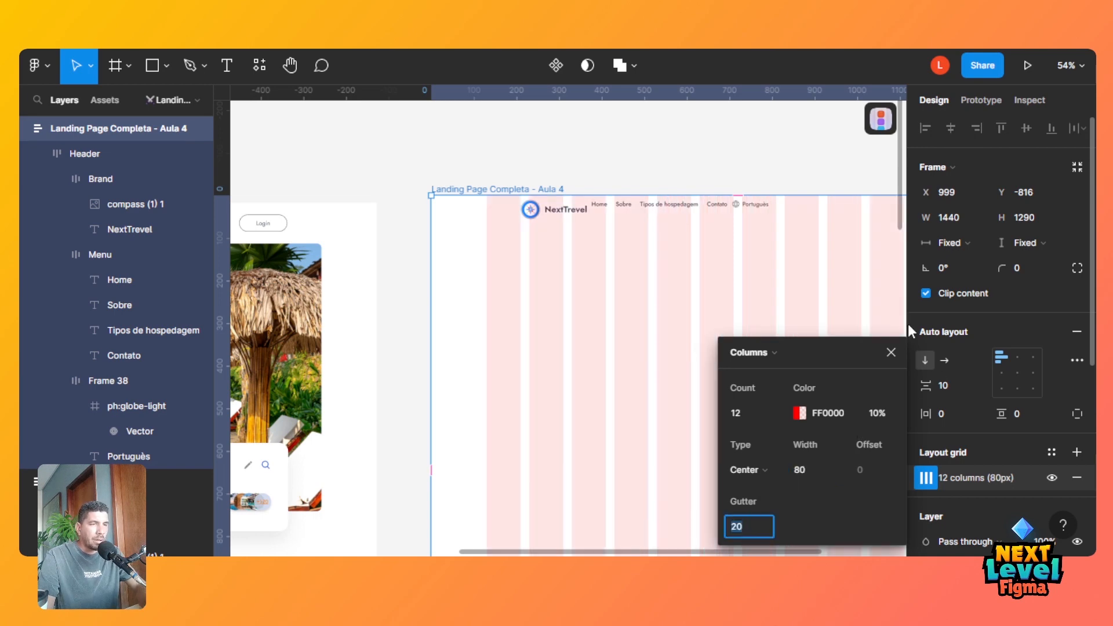
left_click(890, 353)
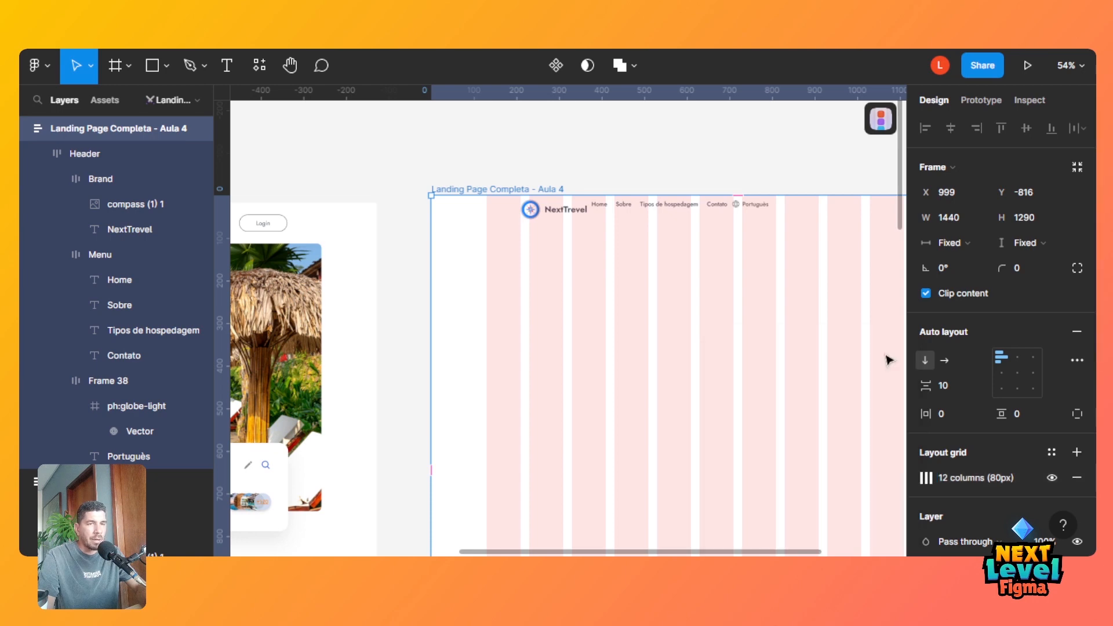
Examine the reference landing page's header and its layout grid settings for comparison with the new page.
left_click_drag(777, 551, 814, 554)
left_click_drag(708, 555, 548, 540)
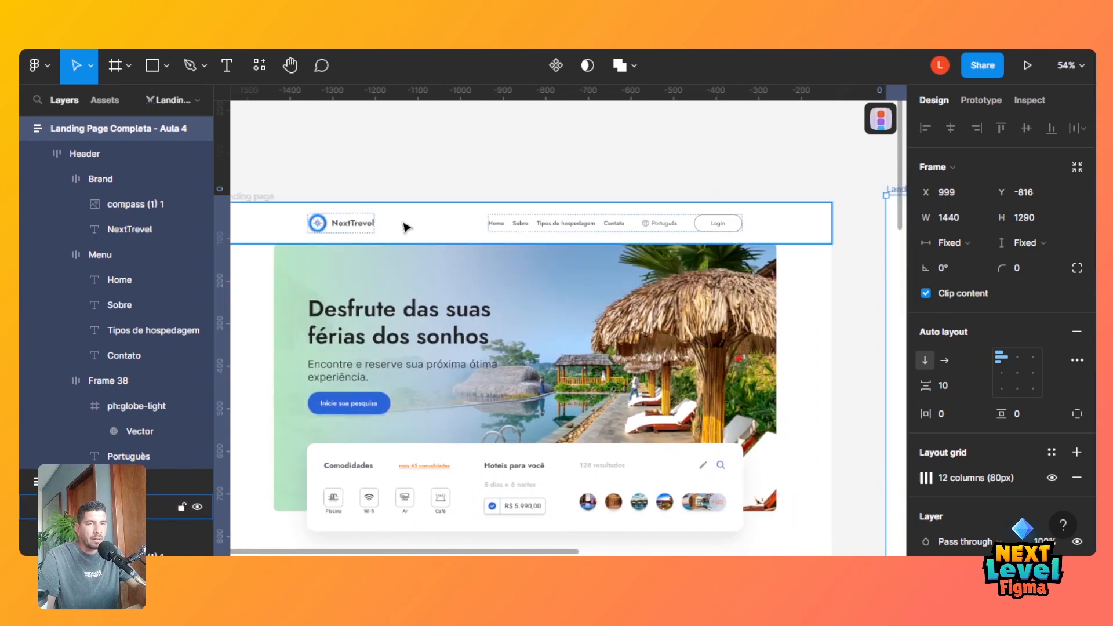
left_click(405, 226)
left_click(238, 195)
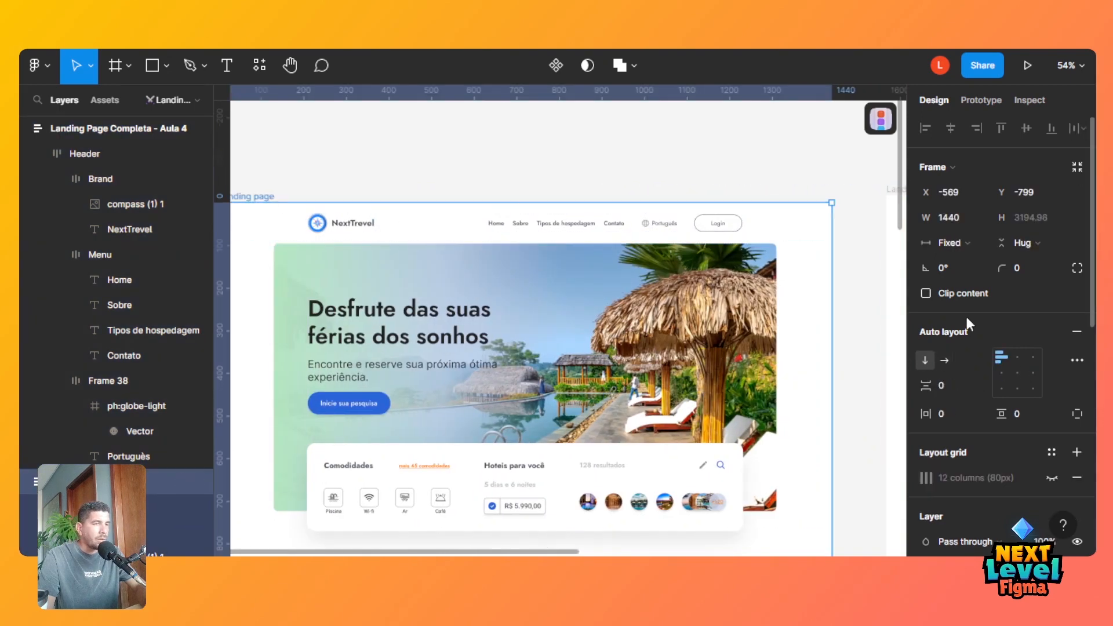
left_click(1051, 478)
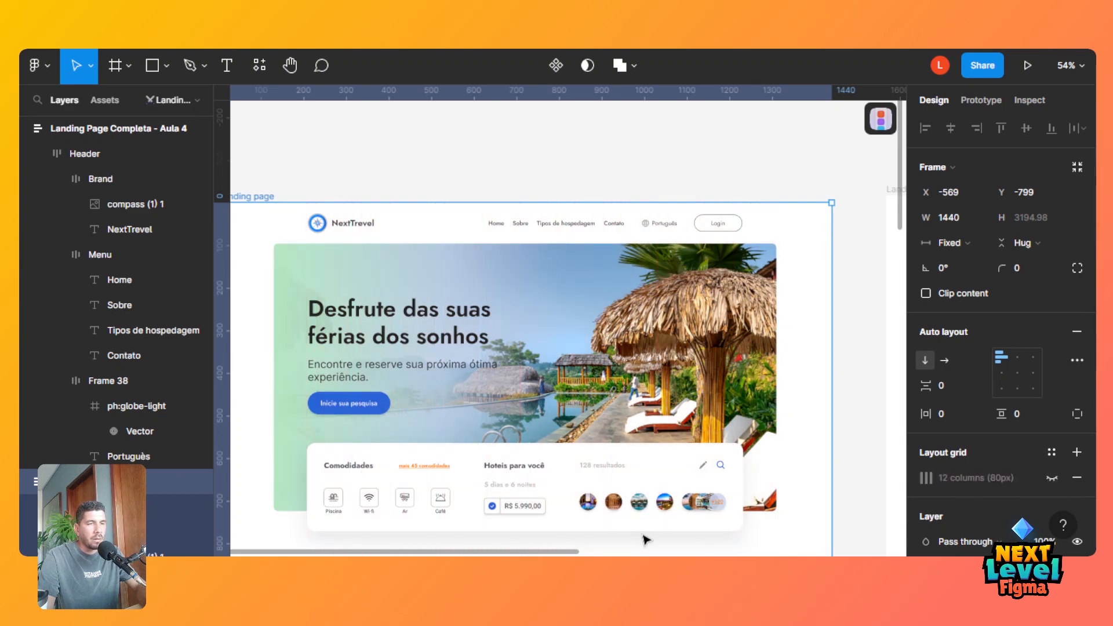
left_click_drag(585, 551, 773, 547)
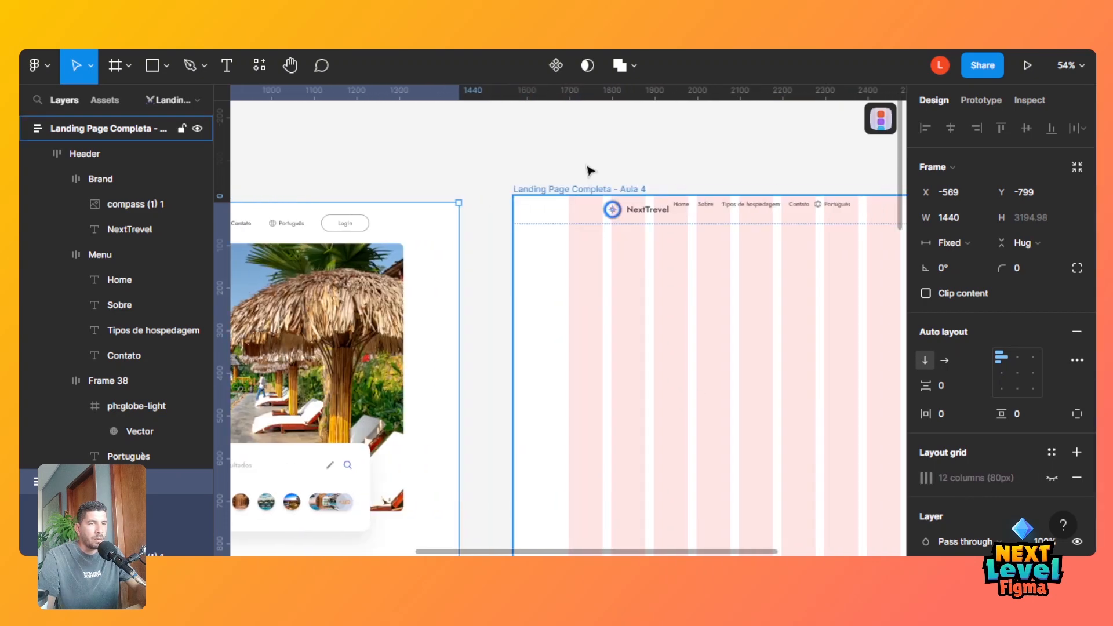
scroll(803, 546, "right", 3)
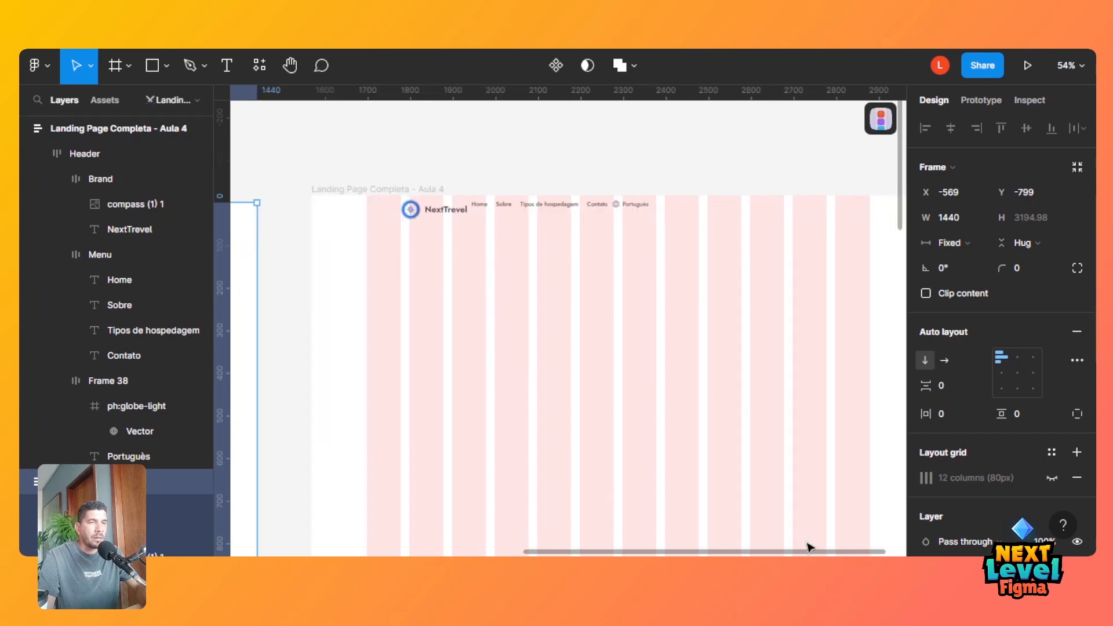
Set the new Header's vertical padding to 15.
left_click(671, 215)
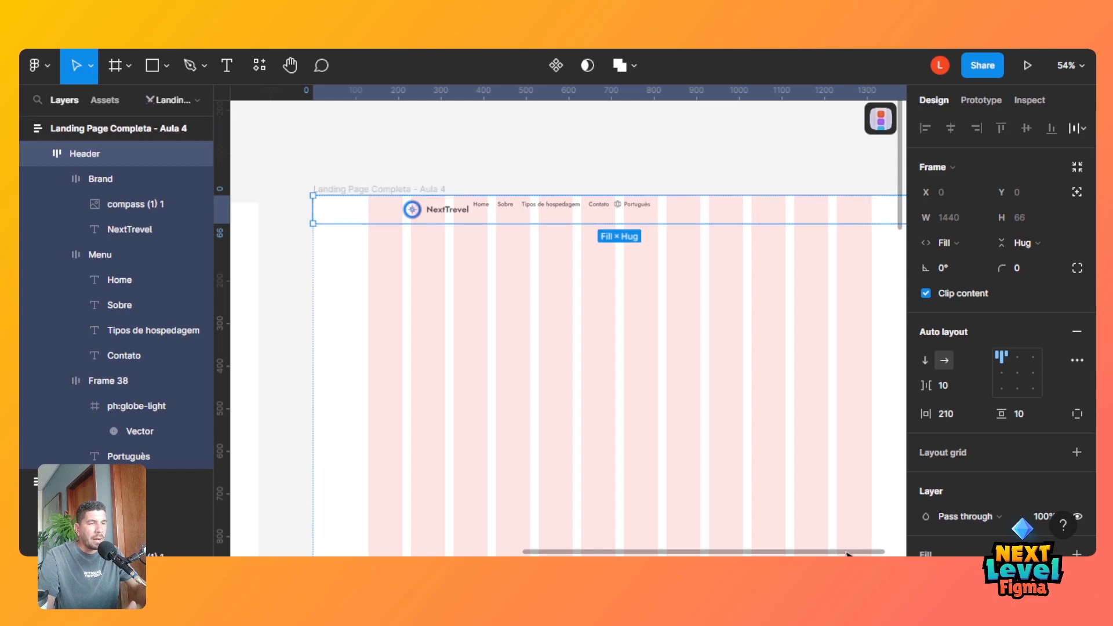
left_click_drag(841, 552, 850, 552)
left_click(1020, 414)
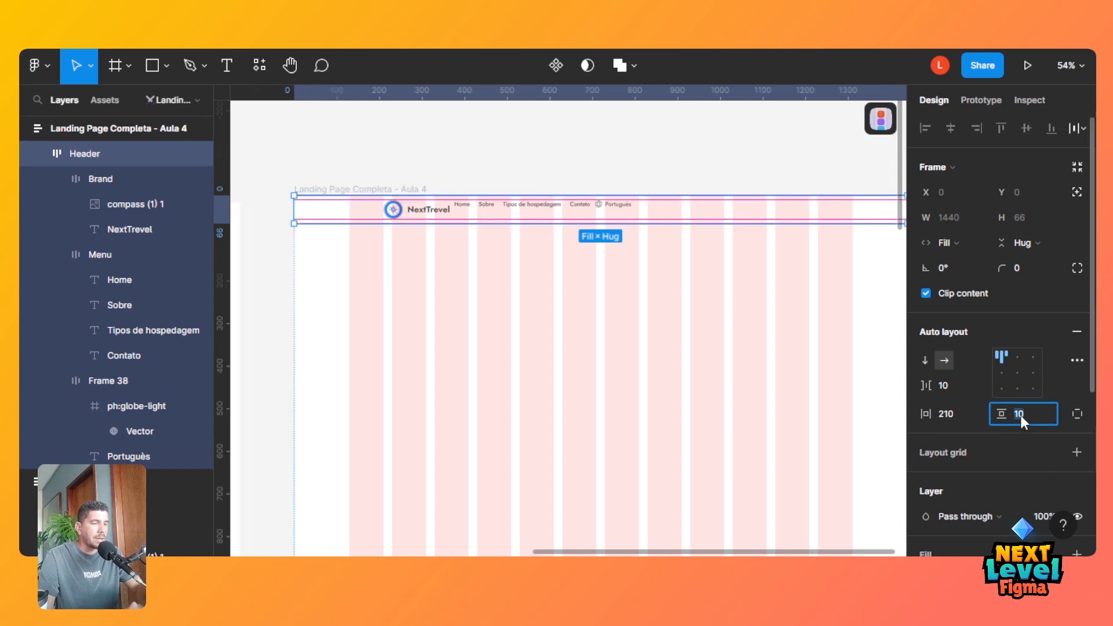
type("15")
key("Tab")
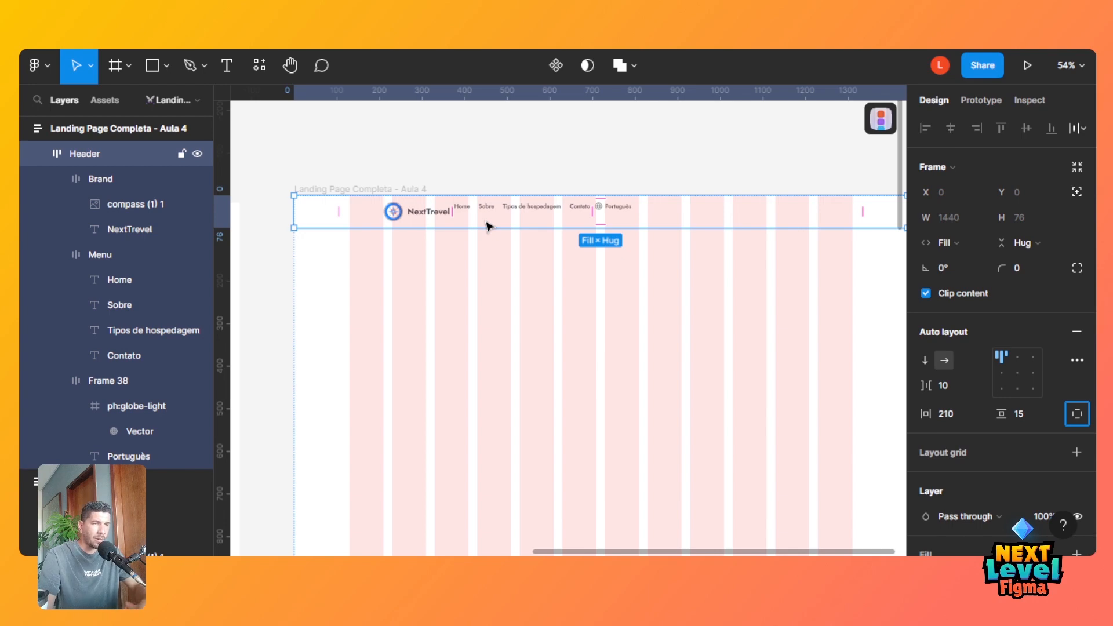
Change the Header's spacing mode to Space between and centre its items vertically.
left_click(1079, 360)
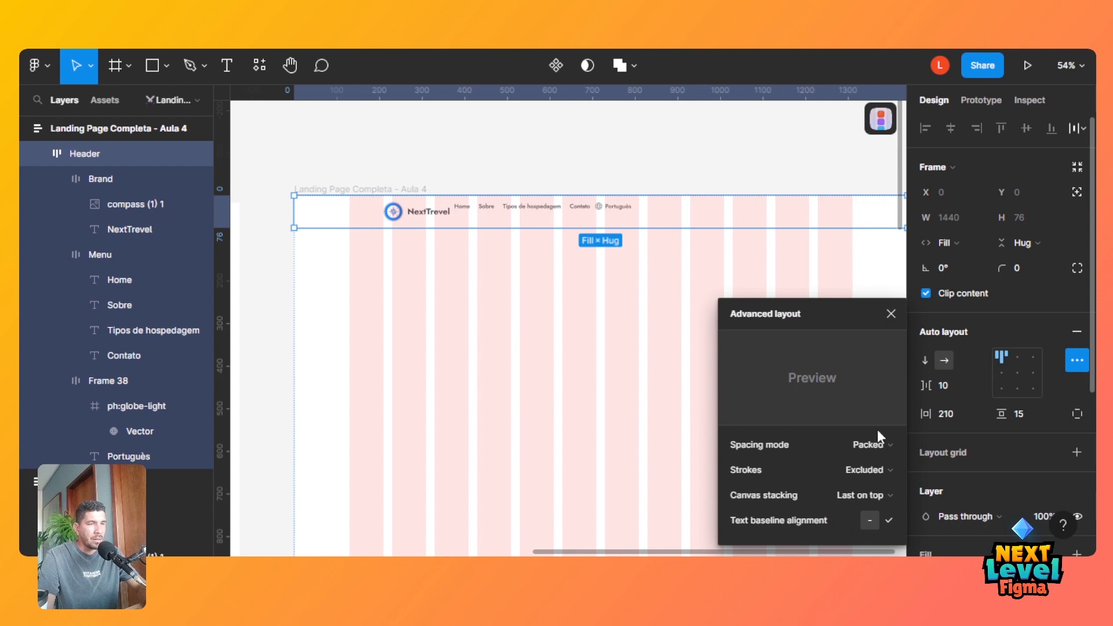
left_click(867, 445)
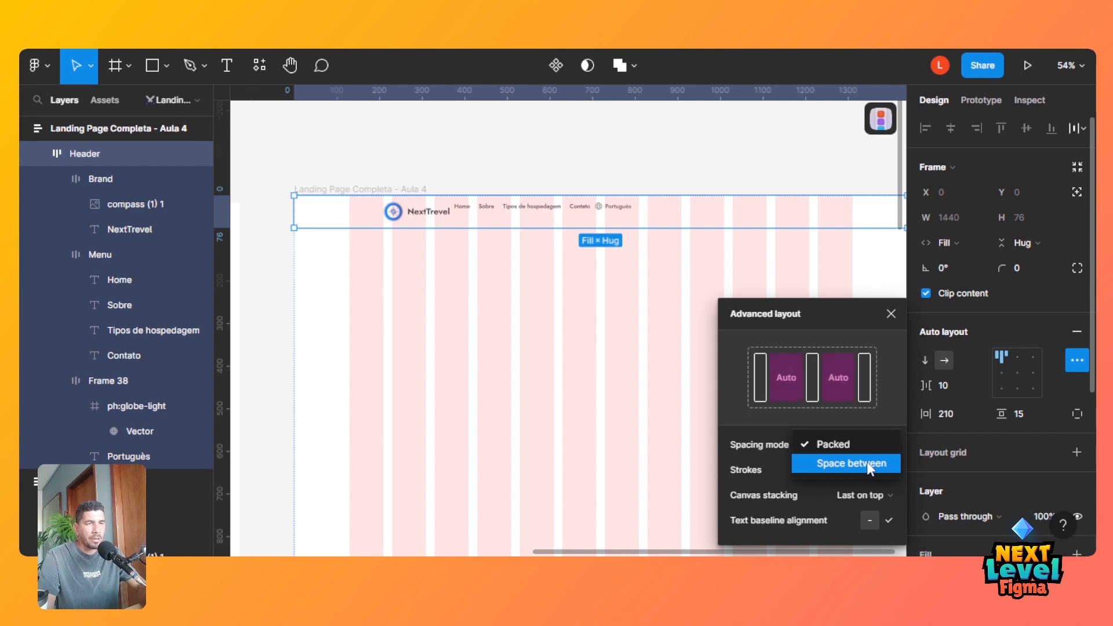
left_click(867, 463)
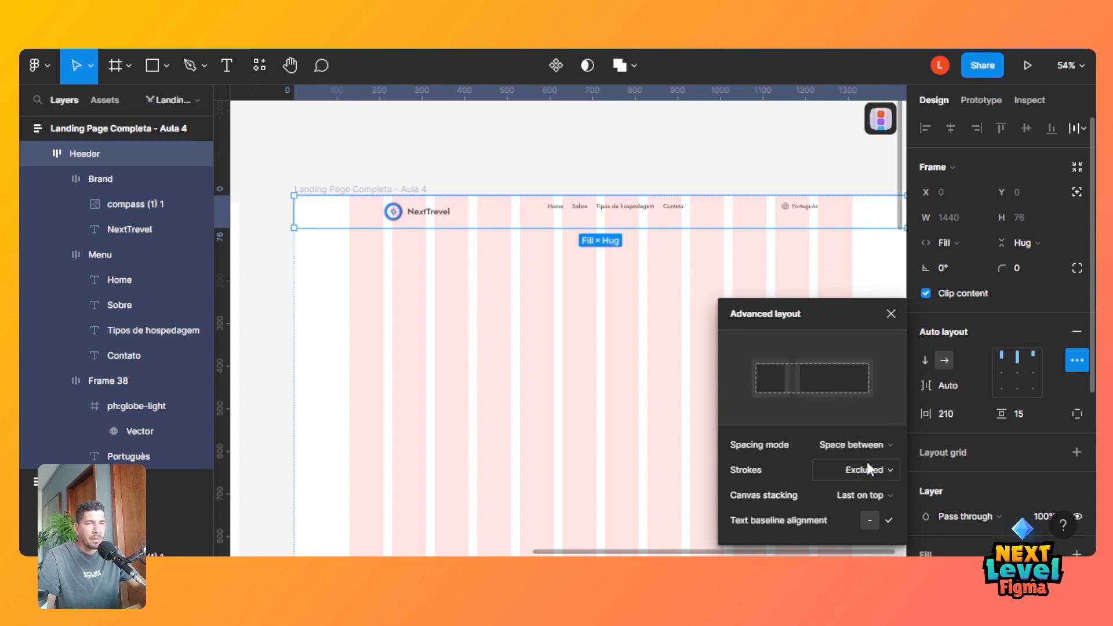
left_click(1001, 374)
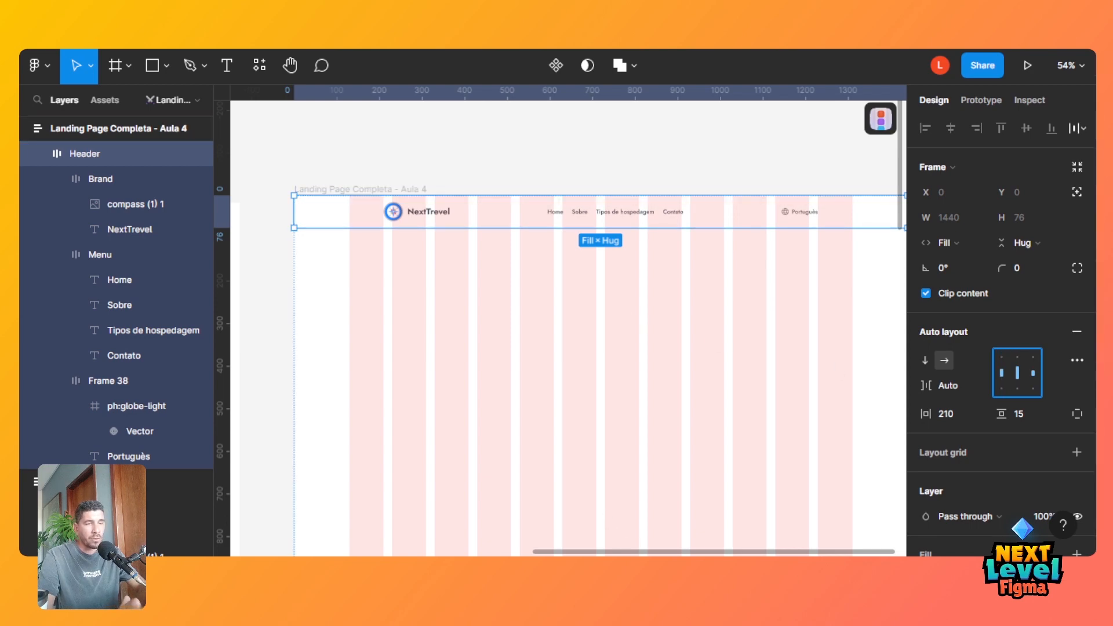
Open the Header's advanced auto layout settings to review its spacing mode.
mouse_move(637, 551)
left_mouse_down()
mouse_move(412, 539)
mouse_move(652, 551)
left_mouse_up()
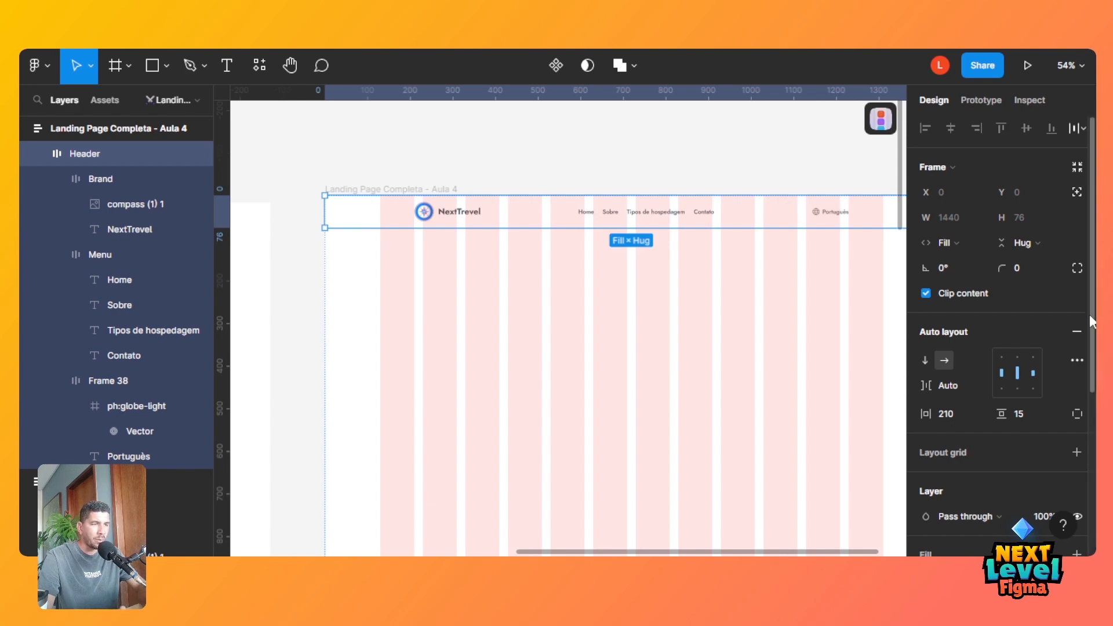
left_click(1076, 360)
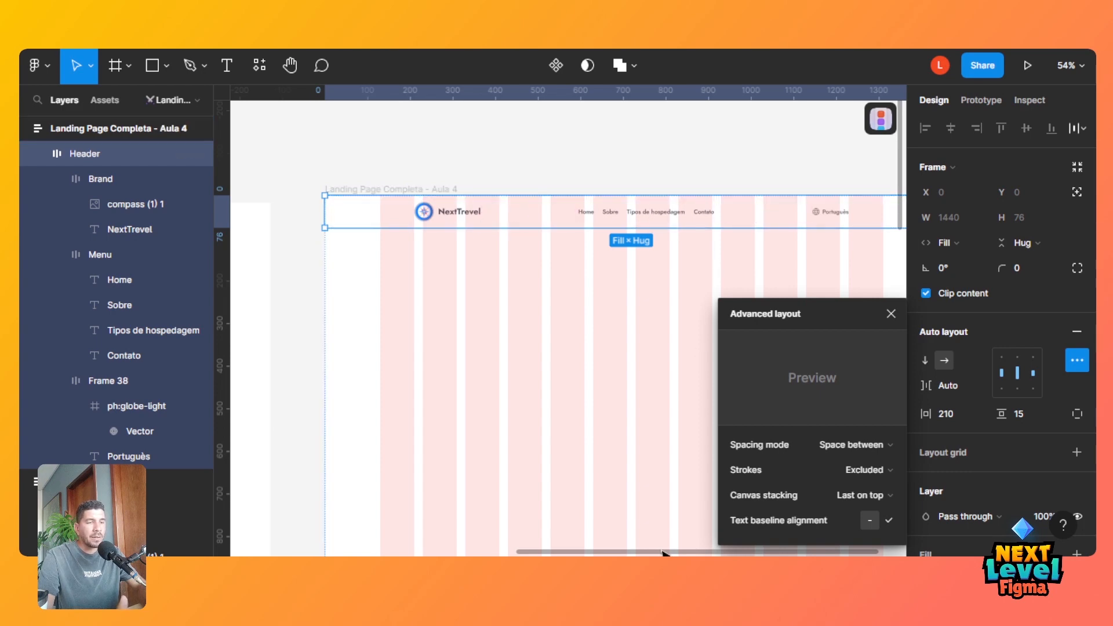
Compare the reference page's header with the new Header and inspect the auto layout of its Menu.
left_click_drag(662, 553, 391, 549)
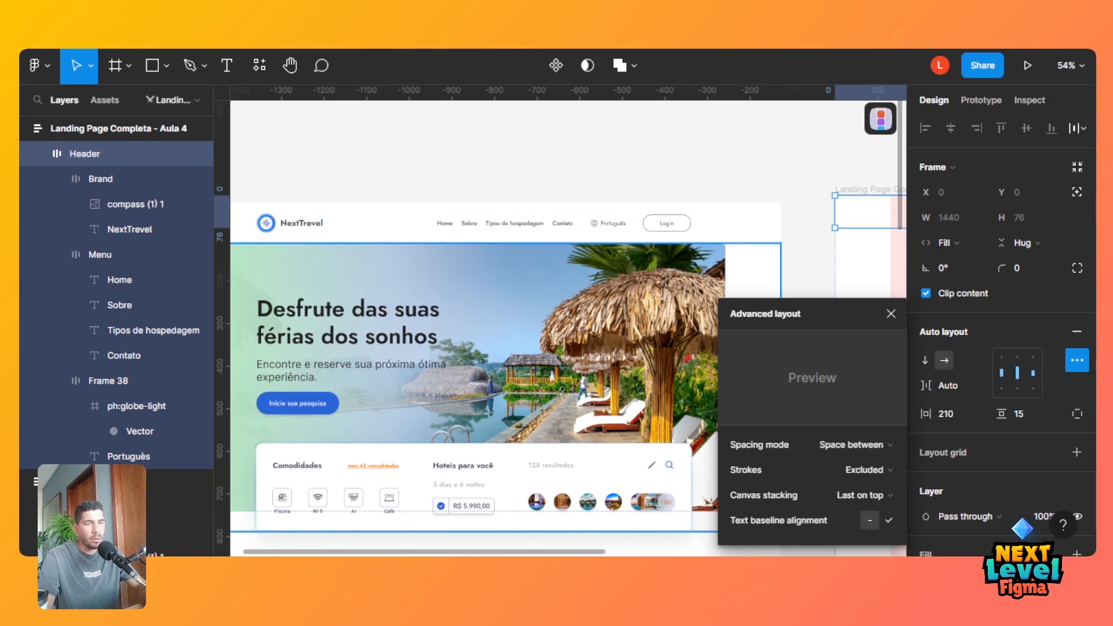
scroll(568, 318, "right", 10)
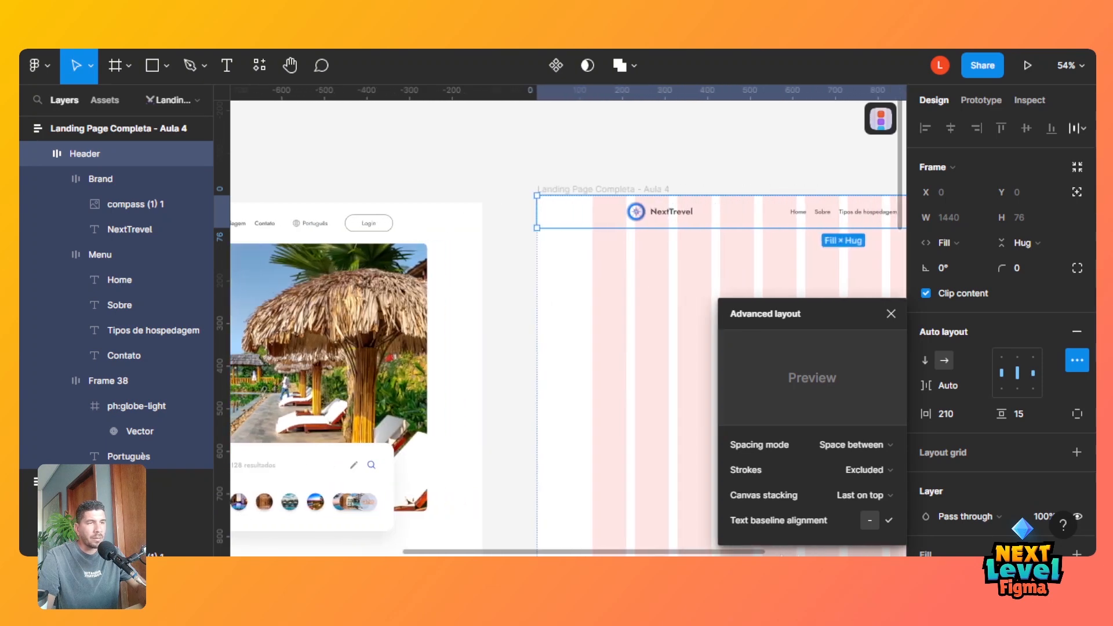
scroll(568, 318, "right", 3)
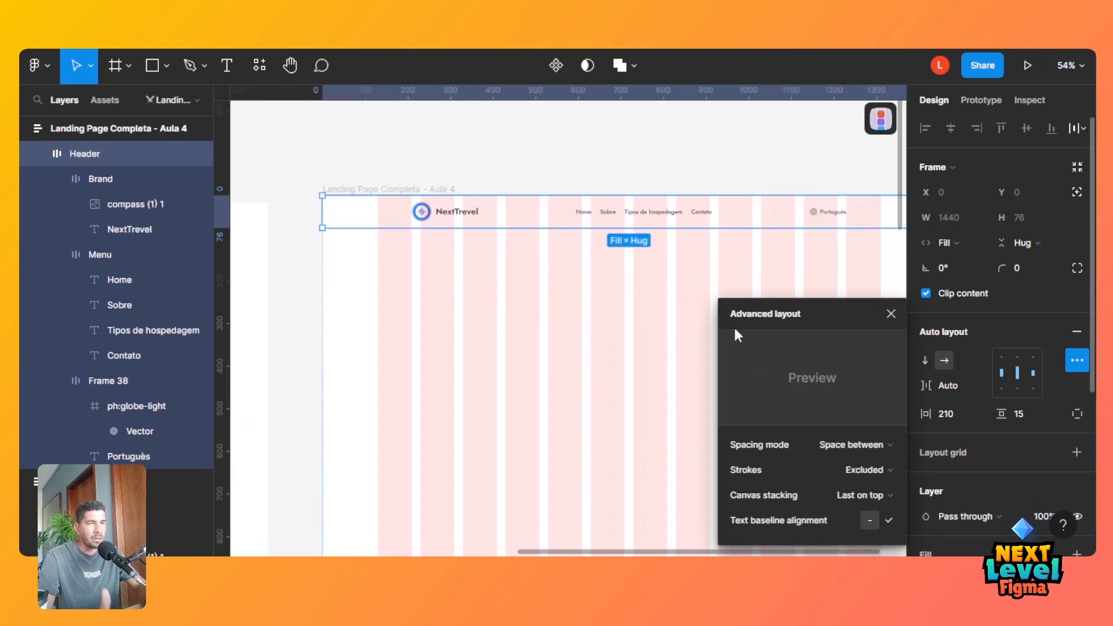
double_click(672, 217)
double_click(673, 216)
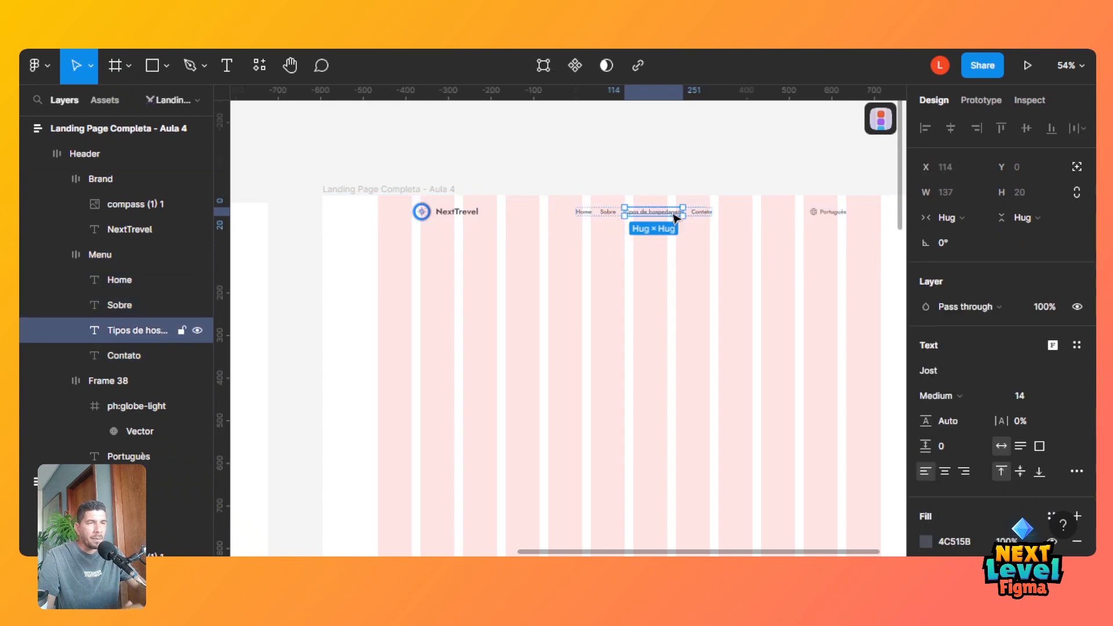
left_click(744, 157)
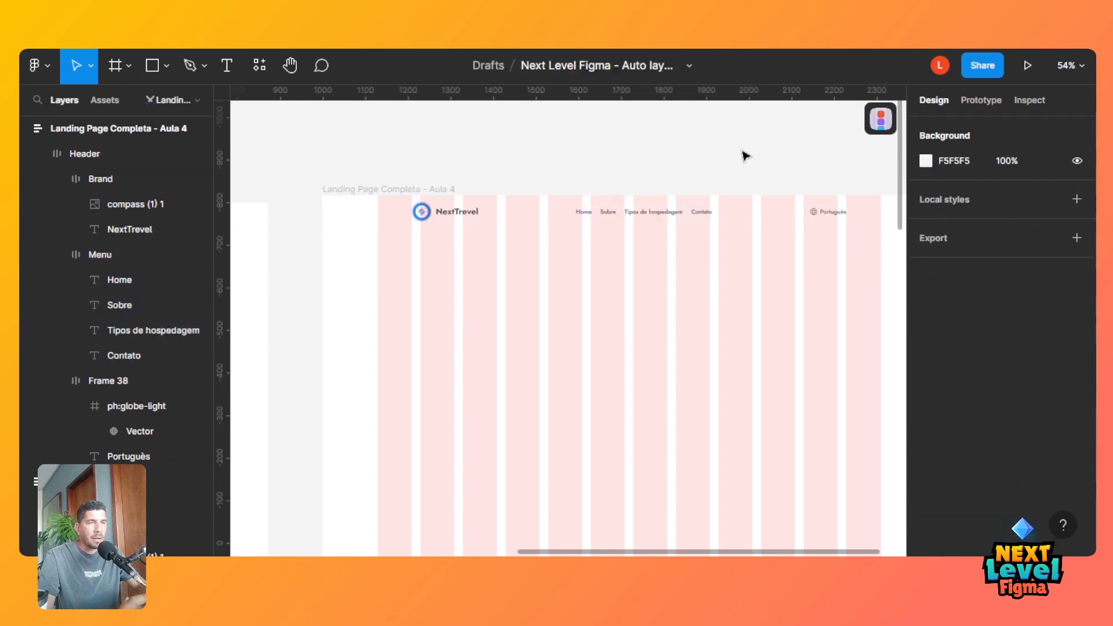
left_click(681, 217)
left_click(682, 216)
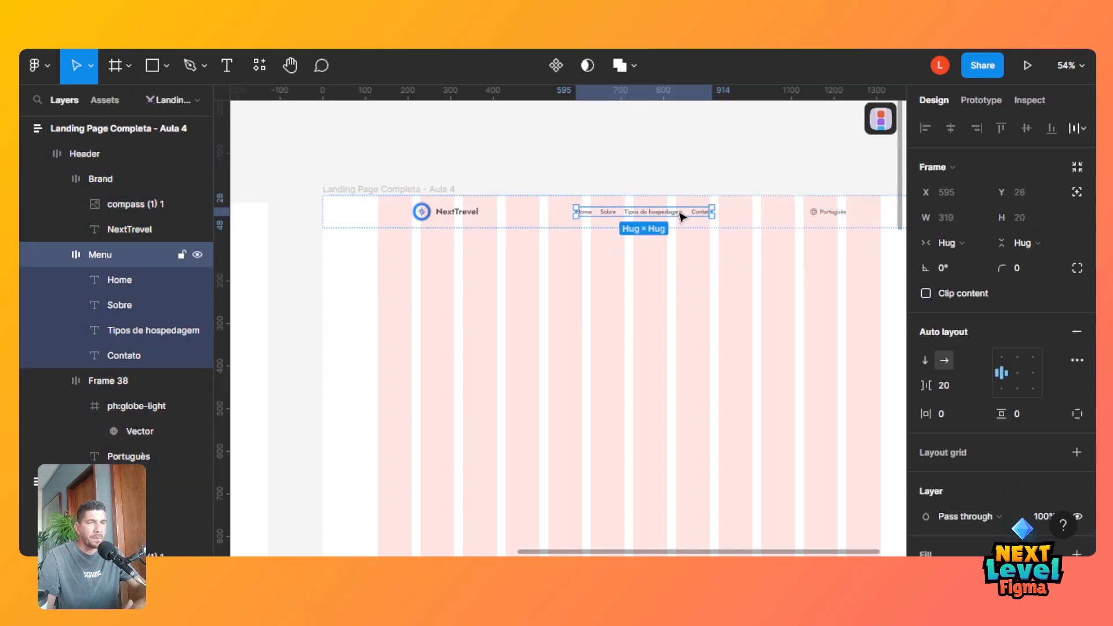
left_click(735, 207)
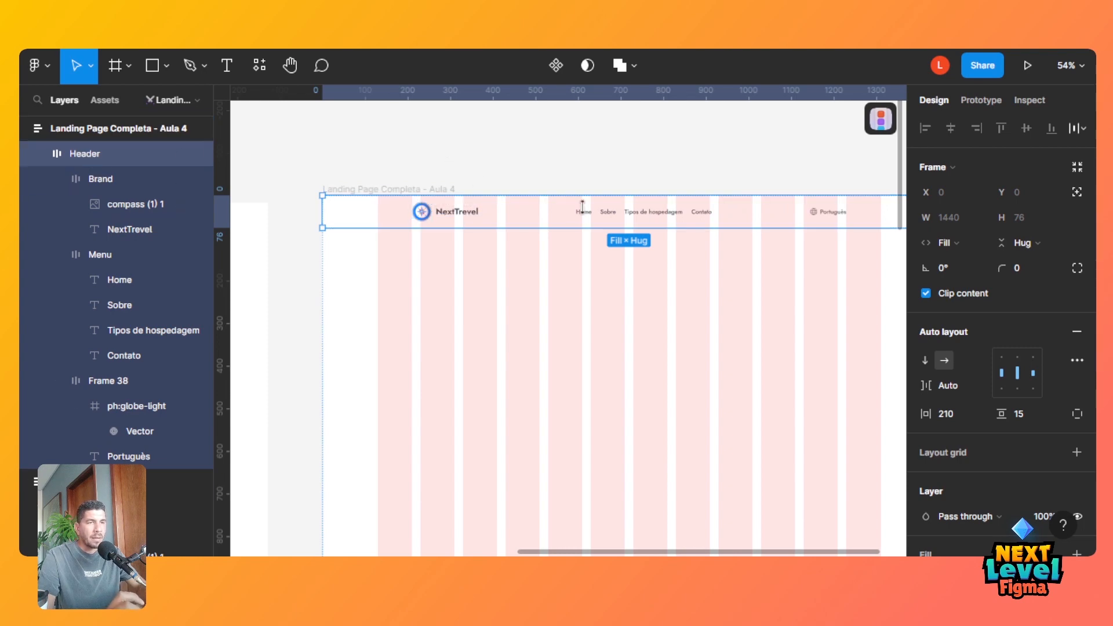
Group the Header's Menu with the Português language frame and name the group "Menu + Idioma".
left_click(614, 221)
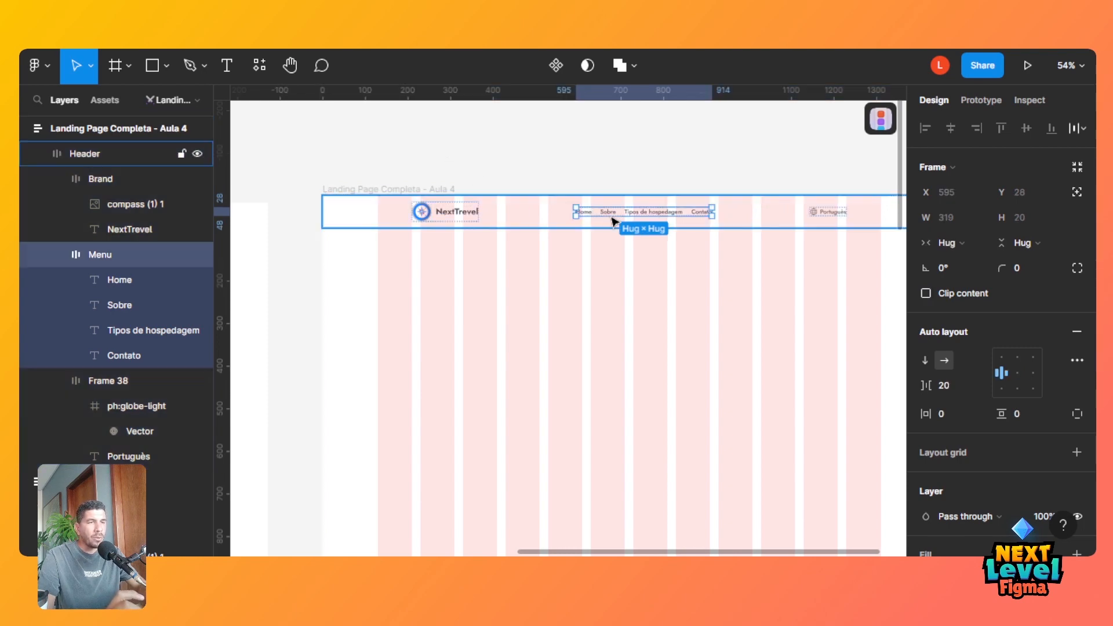
left_click(840, 218, "shift")
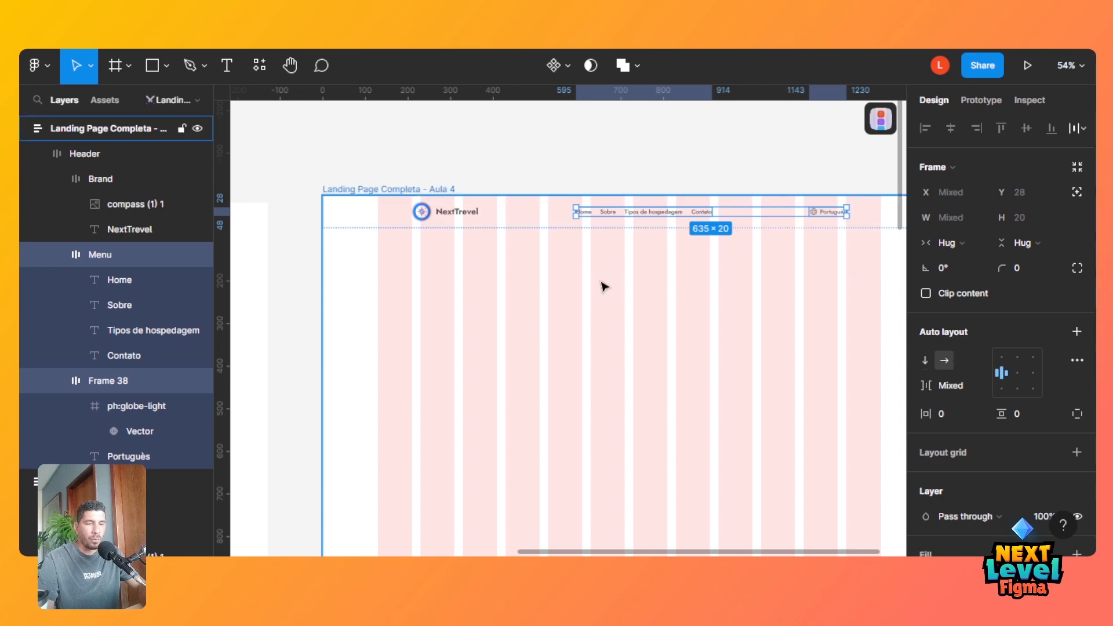
key("ctrl+g")
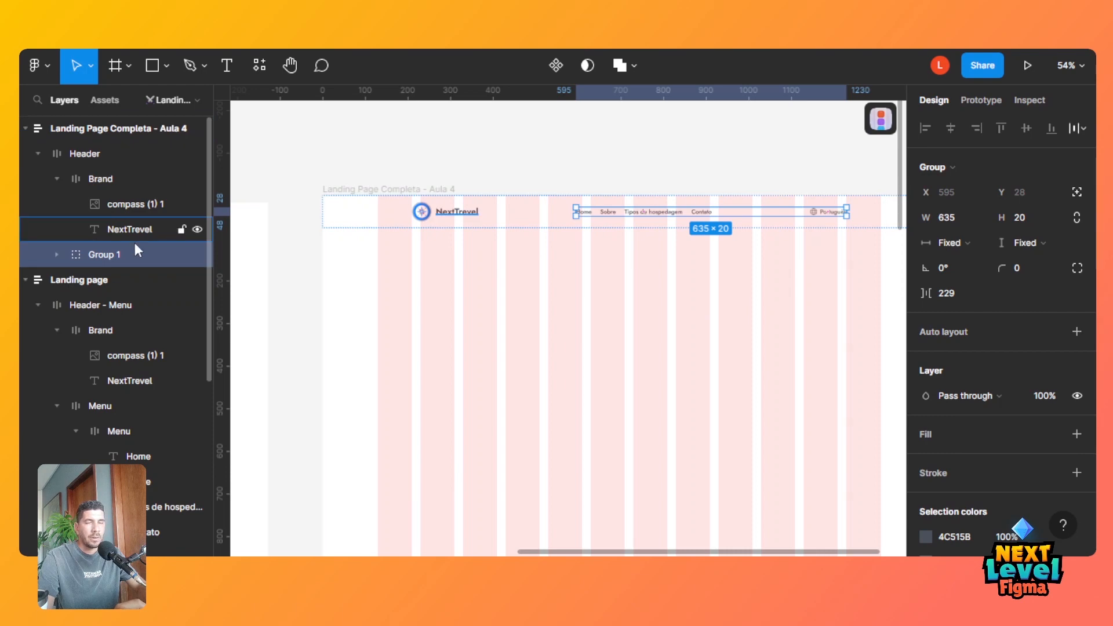
double_click(107, 255)
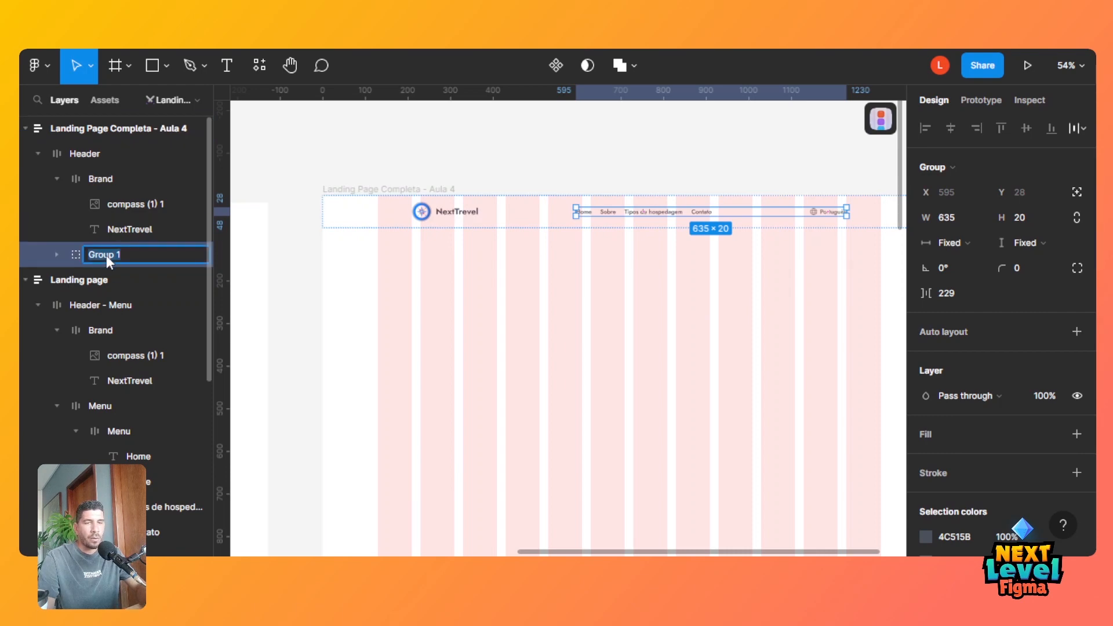
type("Menu")
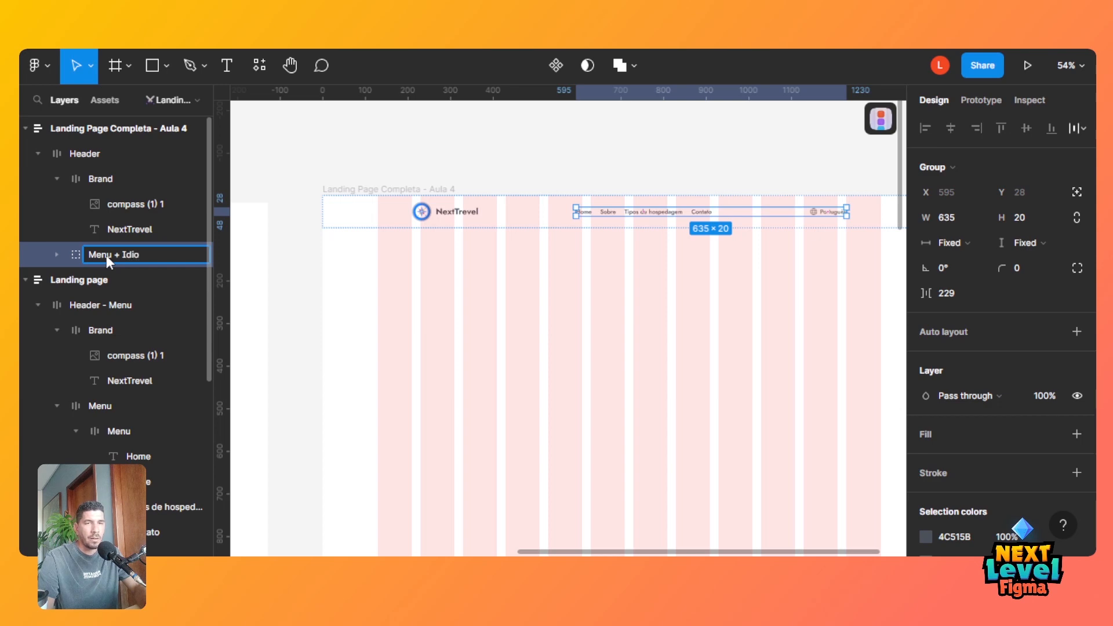
type("+ Idioma")
left_click(577, 162)
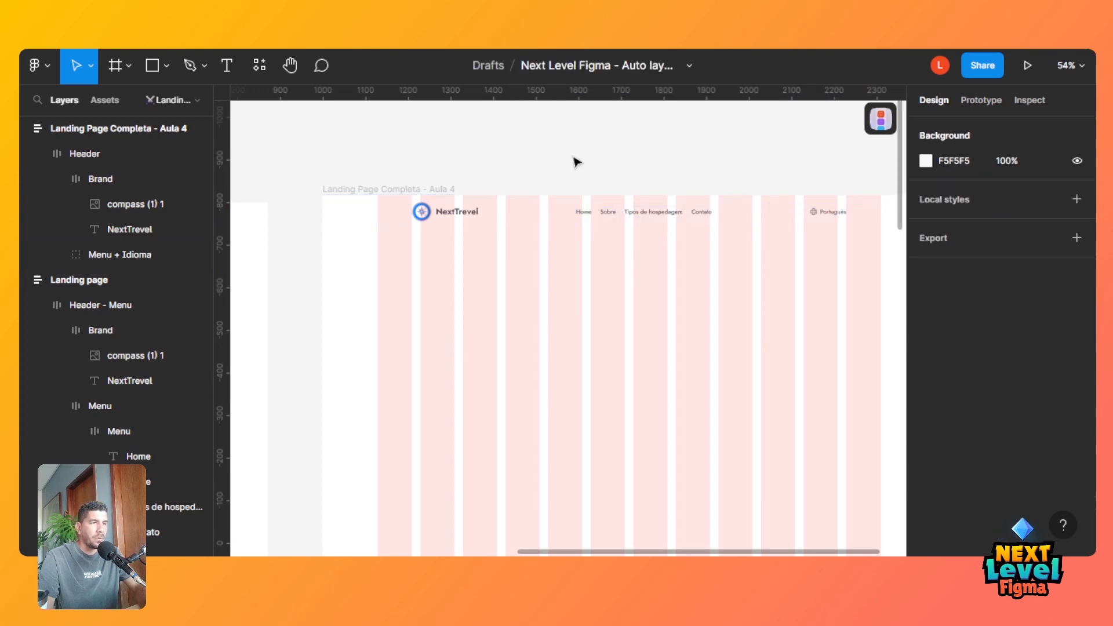
Apply auto layout to the Menu + Idioma group with a spacing of 40 between items.
double_click(688, 214)
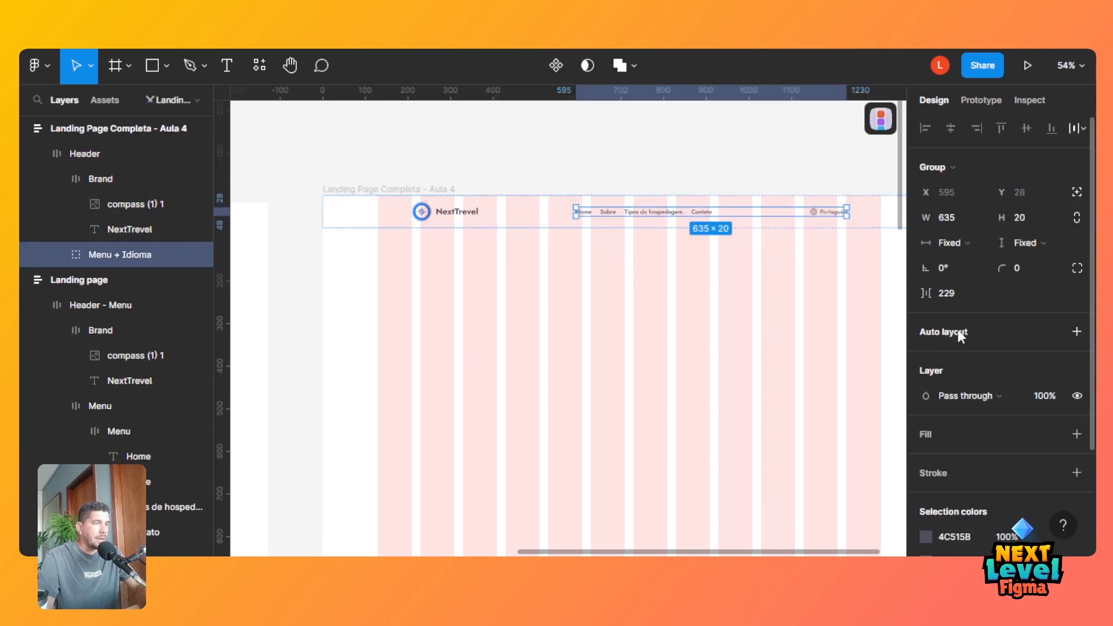
key("shift+a")
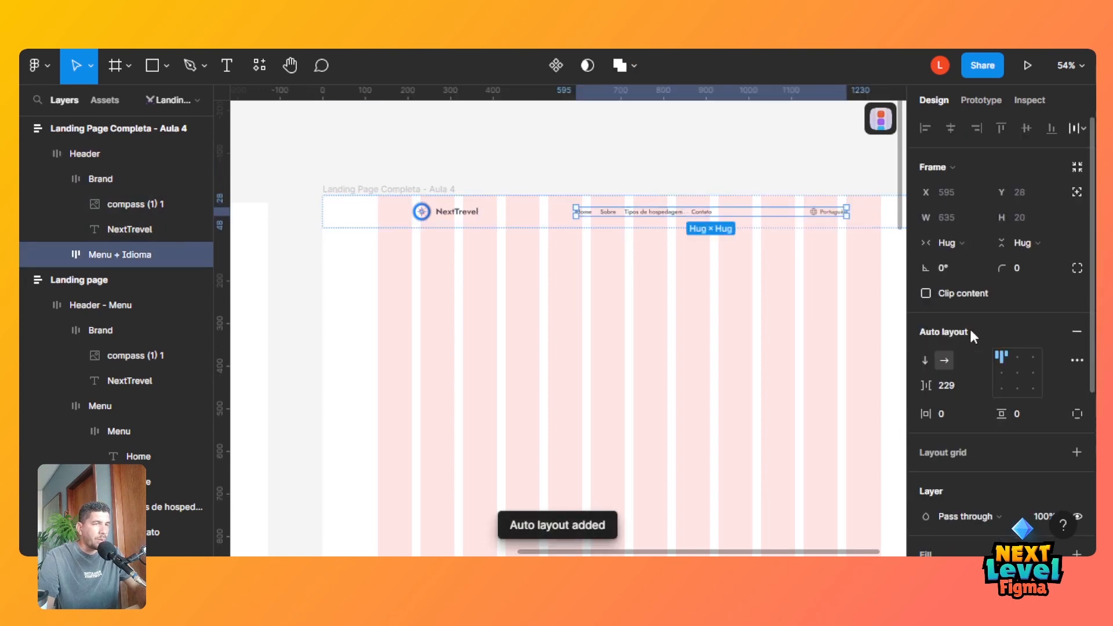
left_click(953, 387)
type("40")
key("Tab")
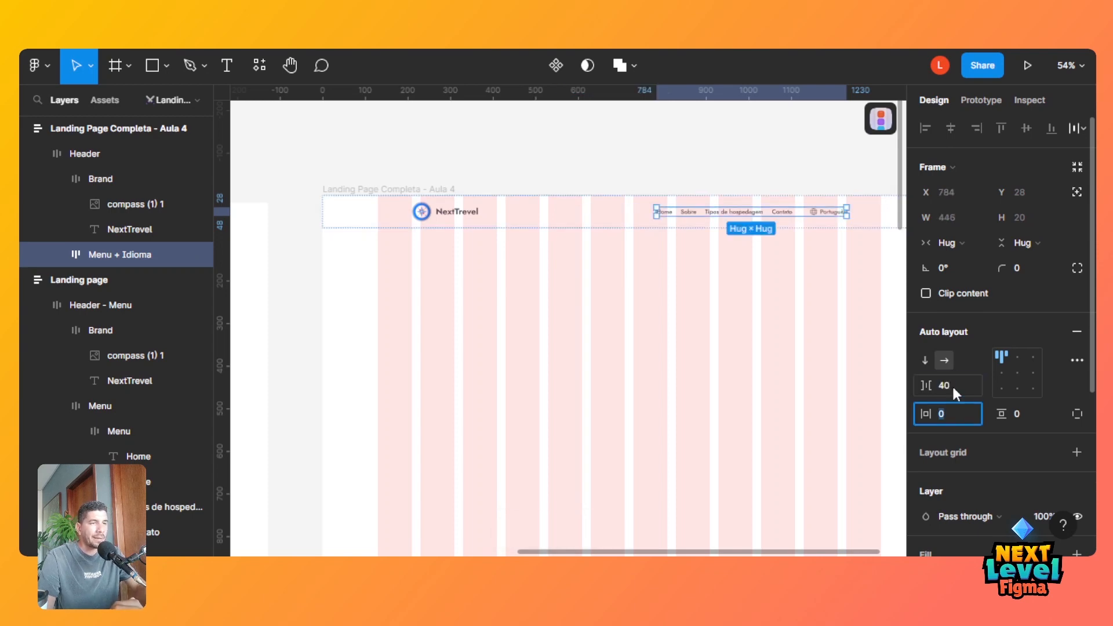
left_click(587, 214)
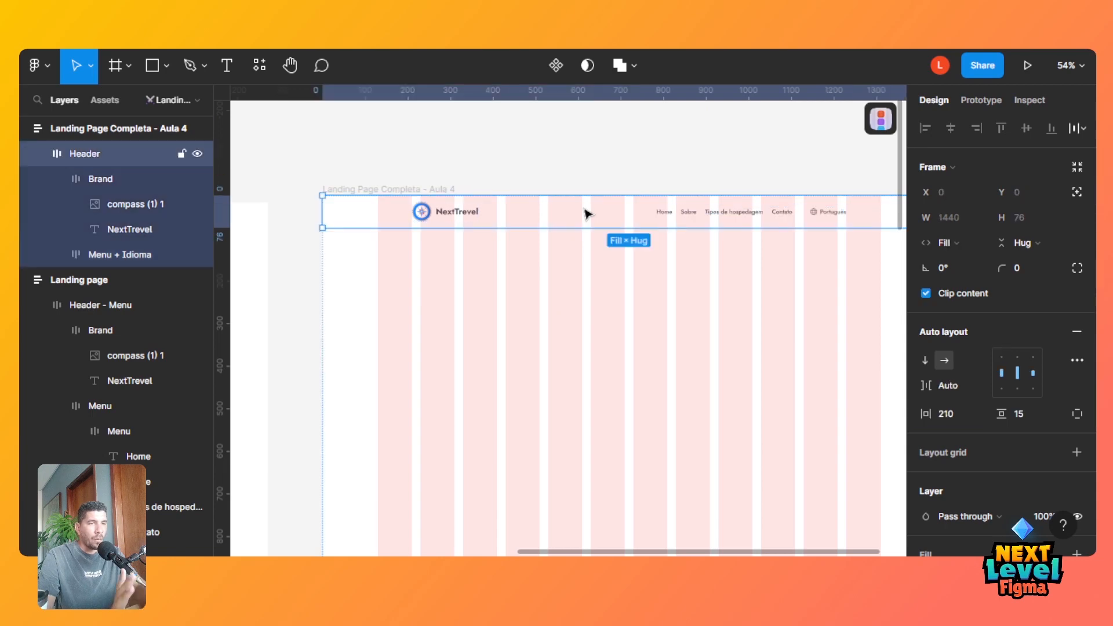
Expand the Menu + Idioma layer and align its items to the left and vertically centred.
double_click(670, 218)
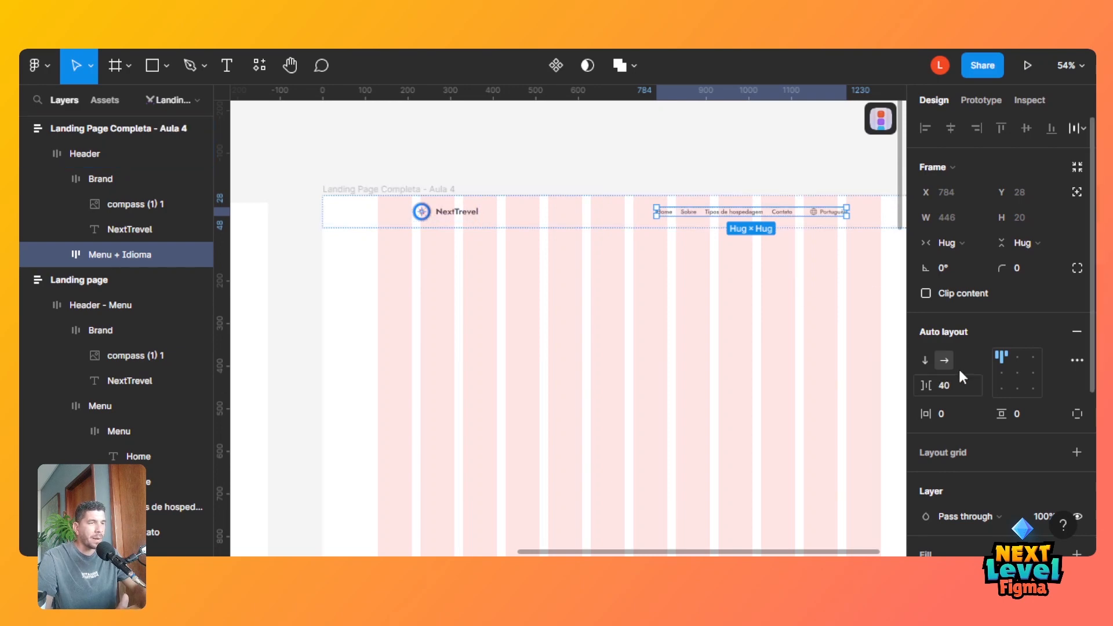
left_click(533, 212)
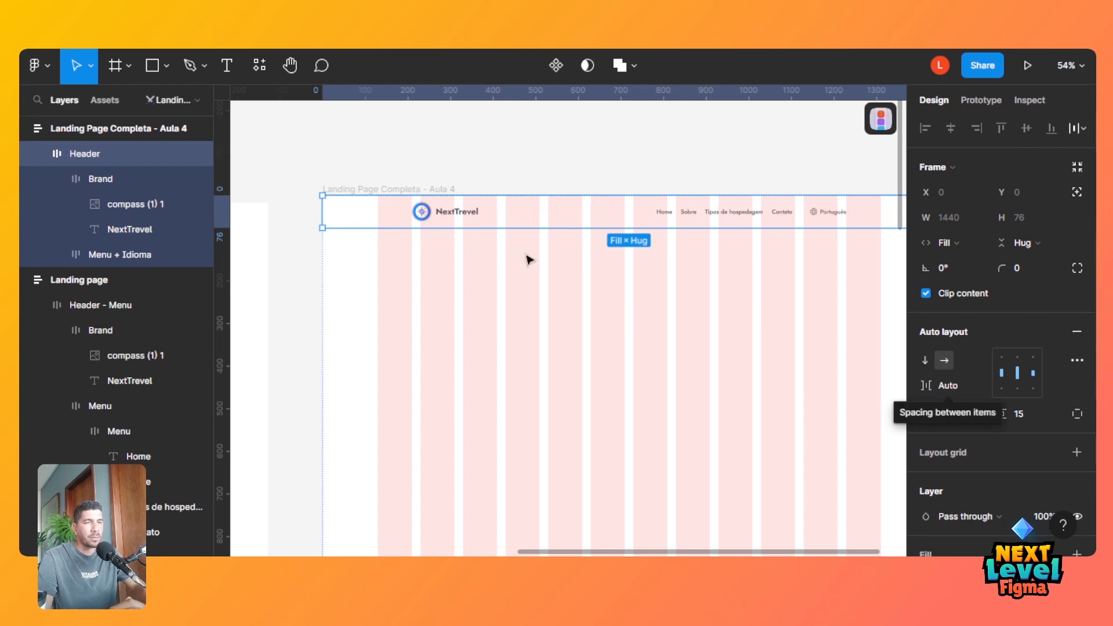
left_click(832, 219)
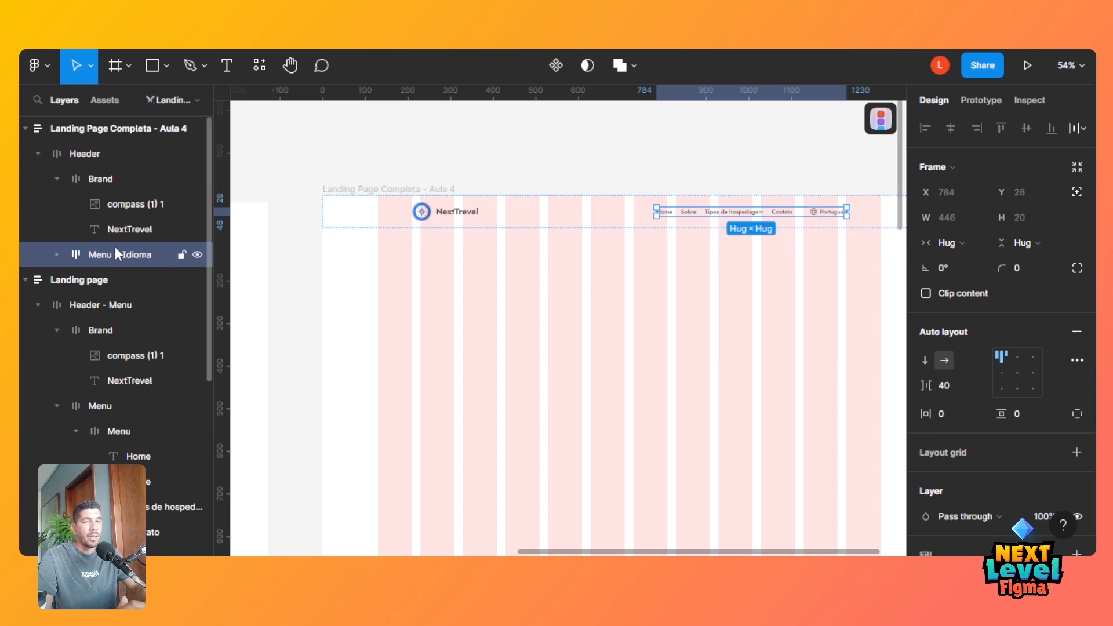
left_click(58, 254)
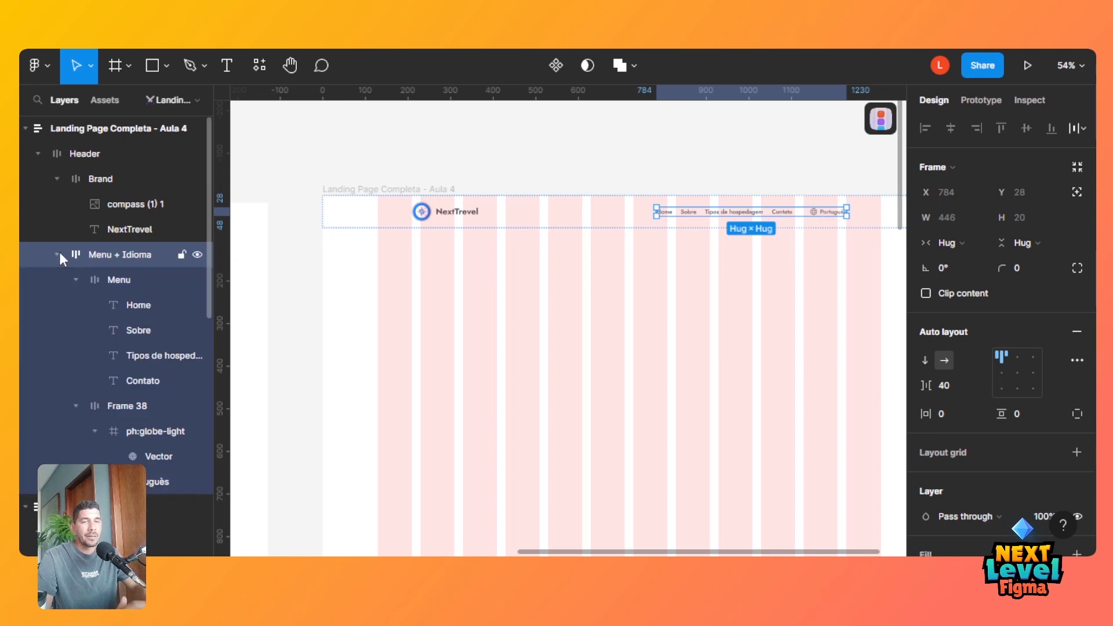
left_click(76, 280)
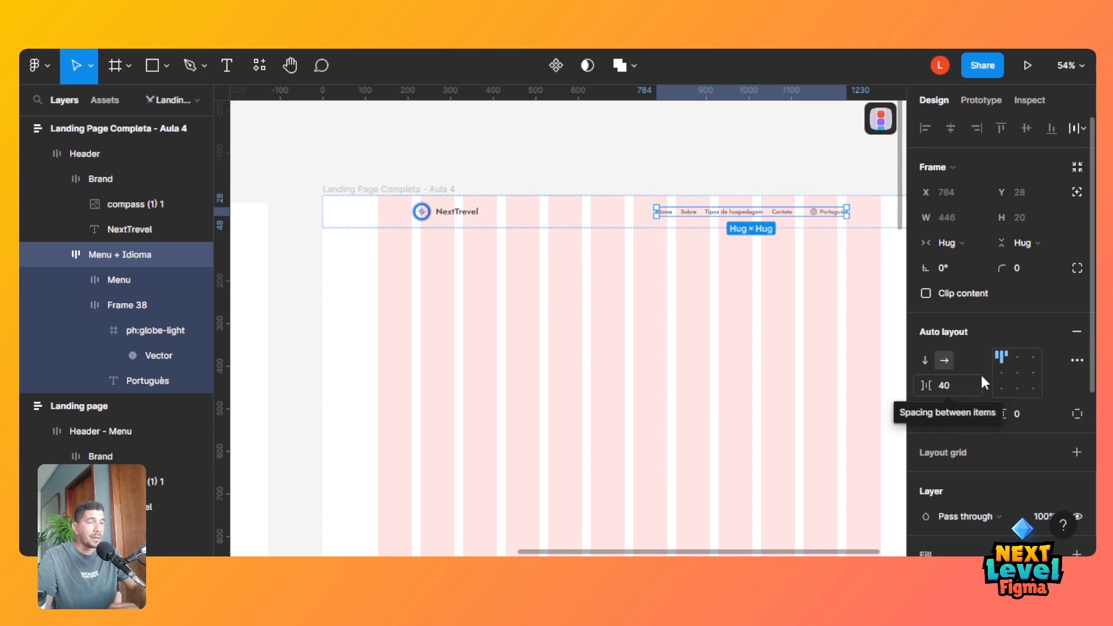
left_click(1003, 373)
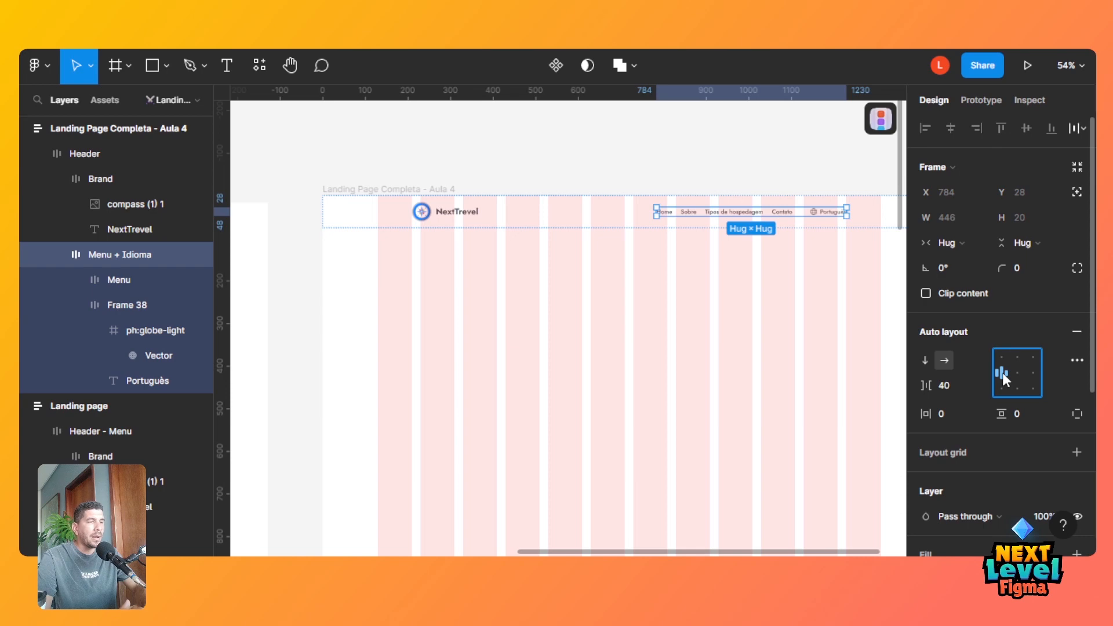
left_click(788, 190)
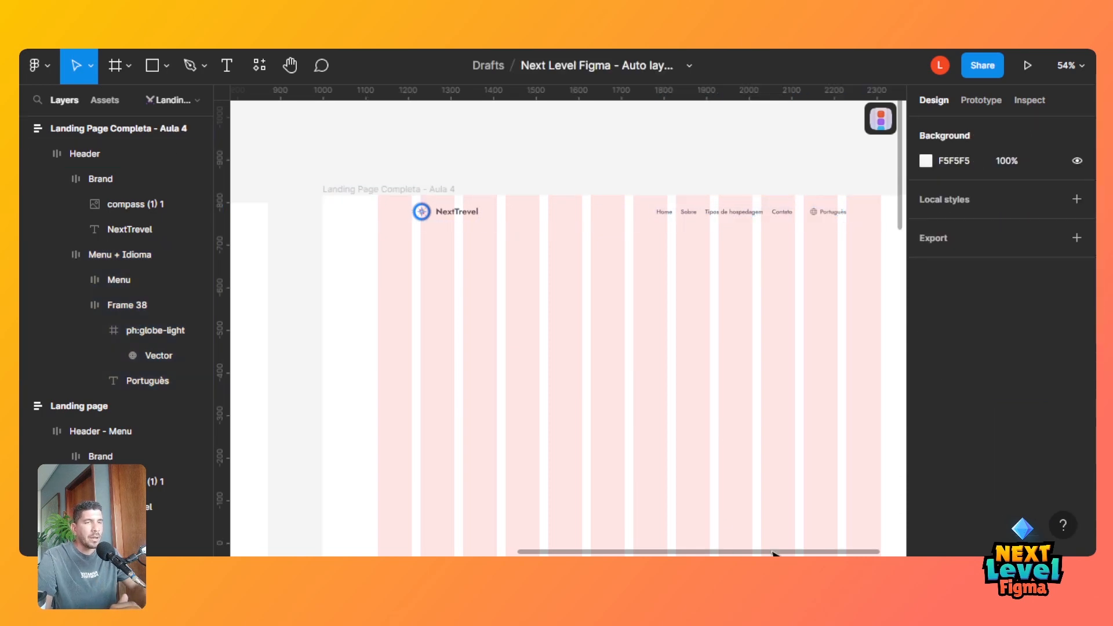
Draw a frame of about 137 × 35 above the new page and add the text "Login" inside it.
left_click_drag(772, 553, 806, 551)
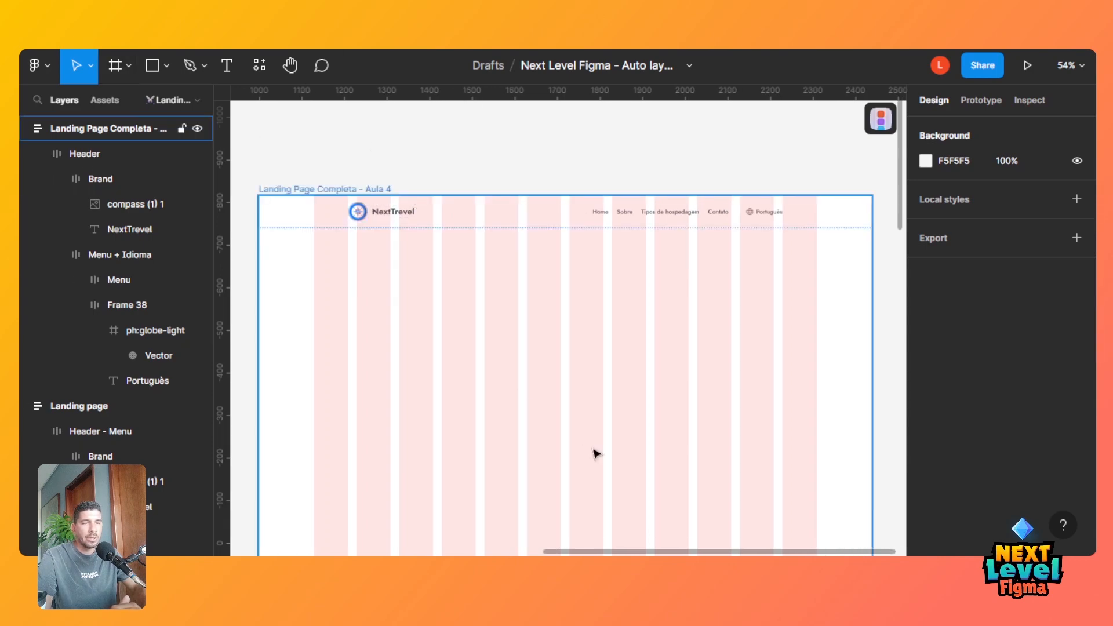
left_click_drag(672, 554, 619, 551)
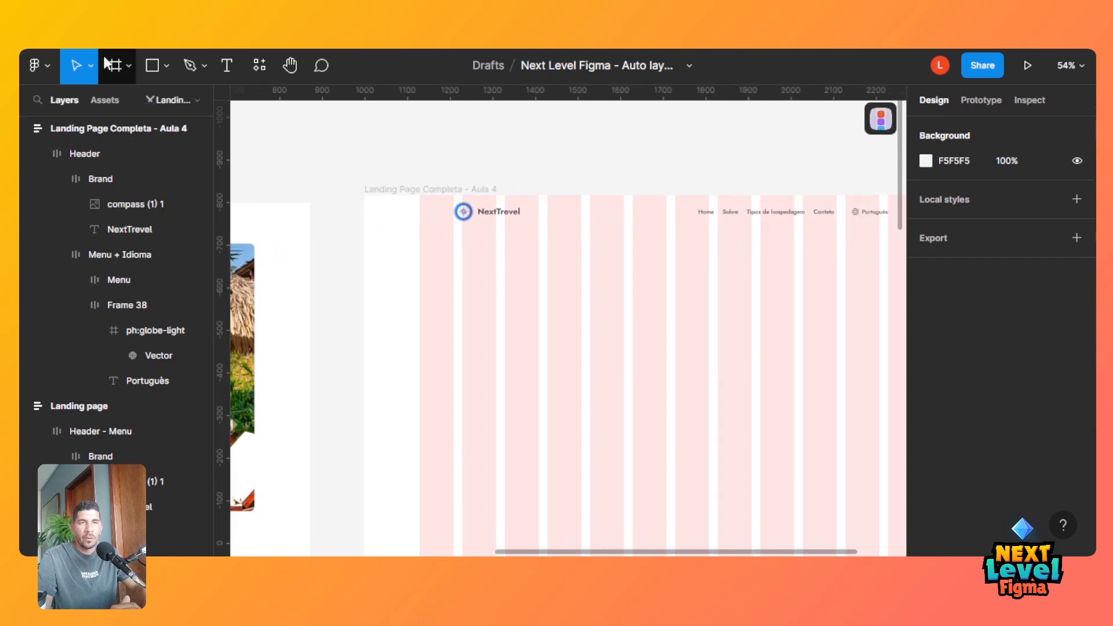
left_click(120, 65)
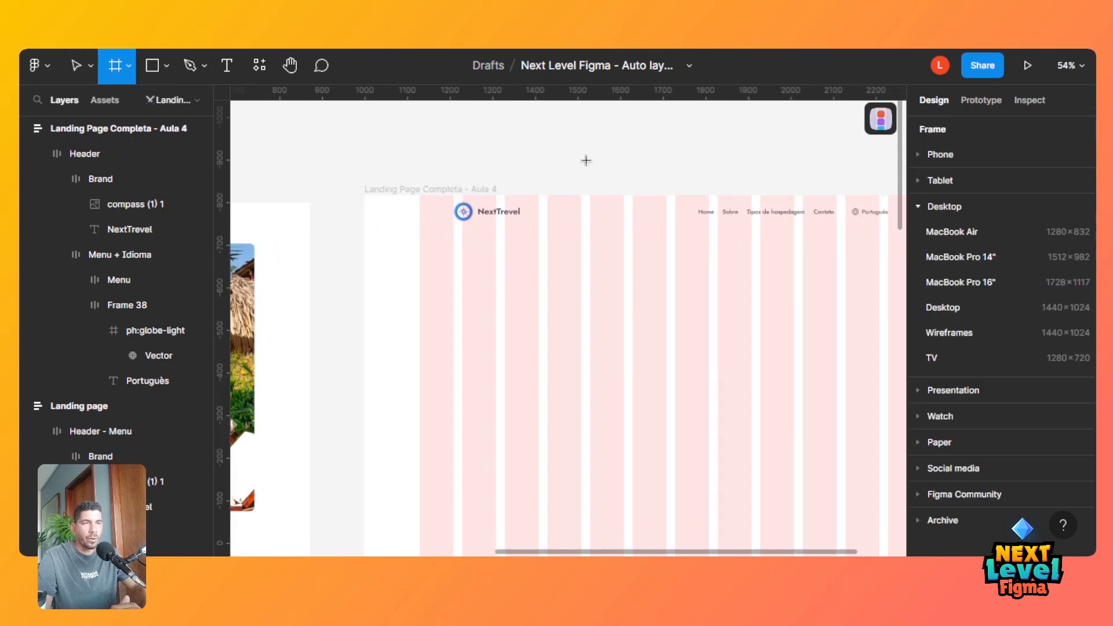
left_click_drag(655, 133, 714, 148)
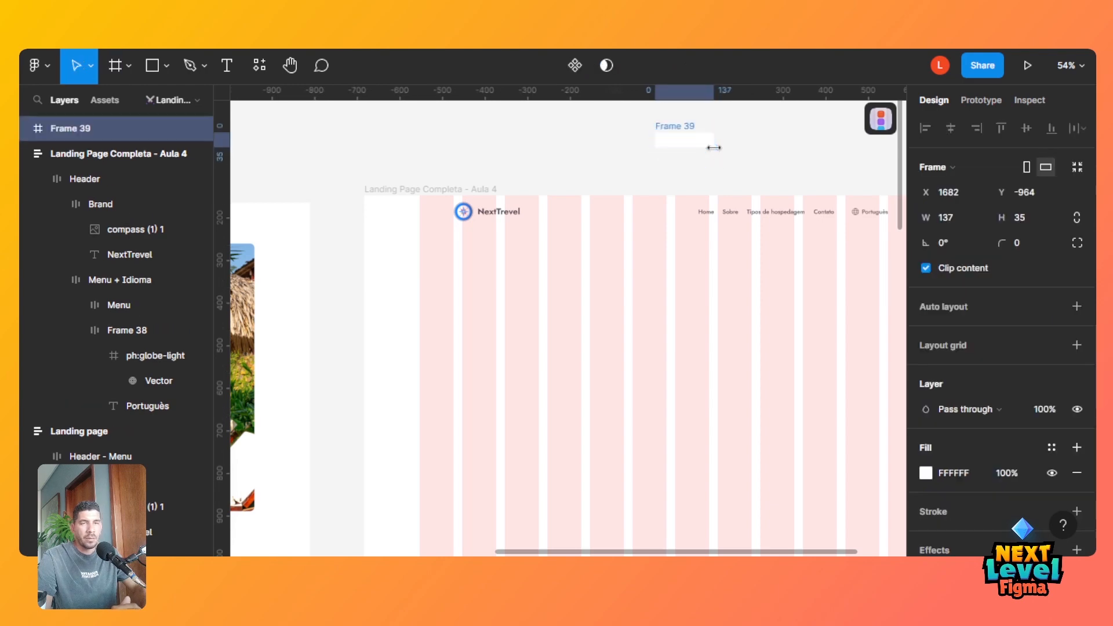
left_click(226, 65)
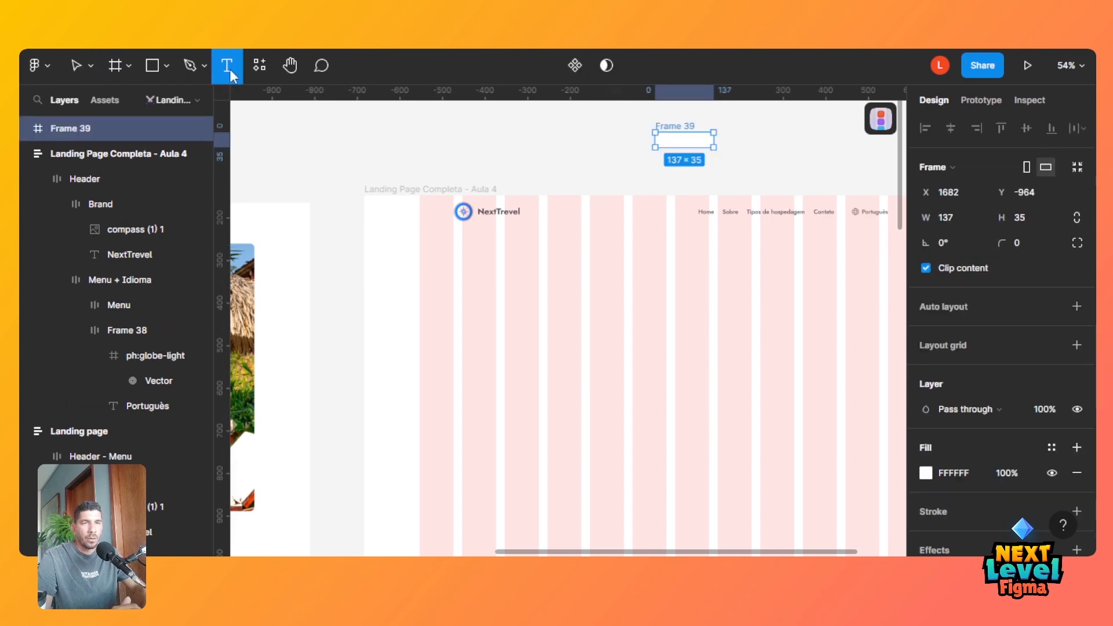
left_click(675, 139)
type("Login")
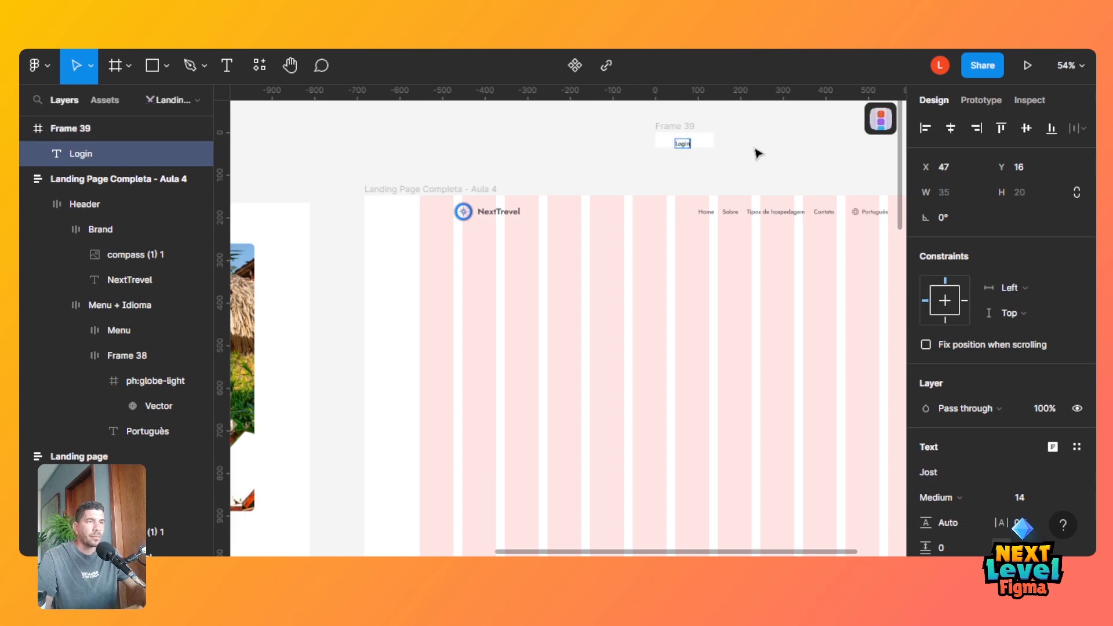
key("Escape")
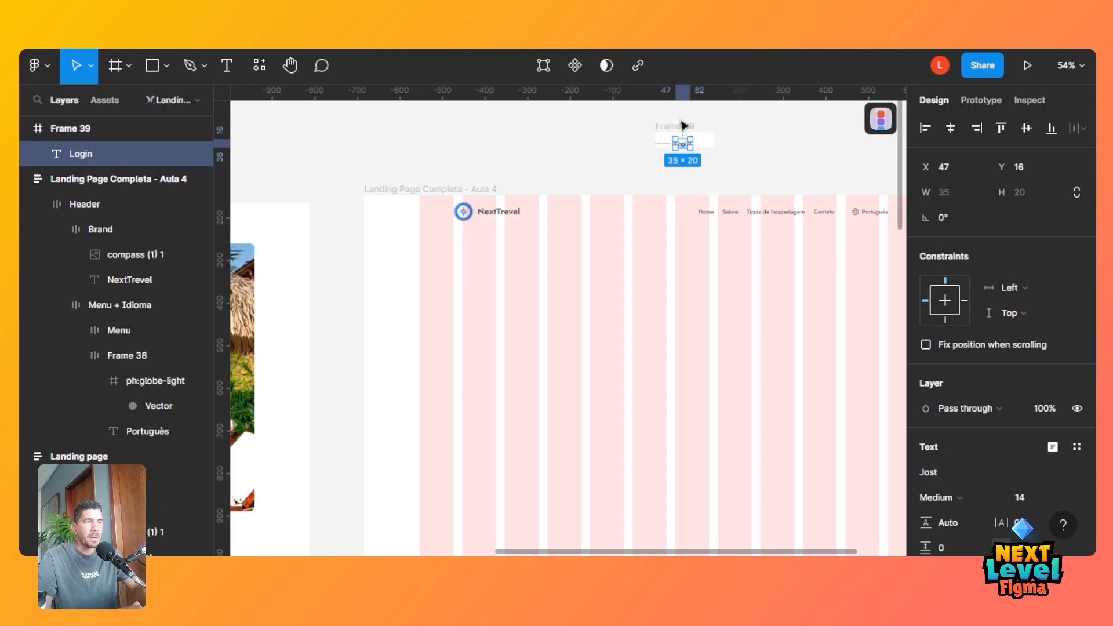
Apply auto layout to the frame around the Login text and set its vertical padding to 15.
left_click(677, 125)
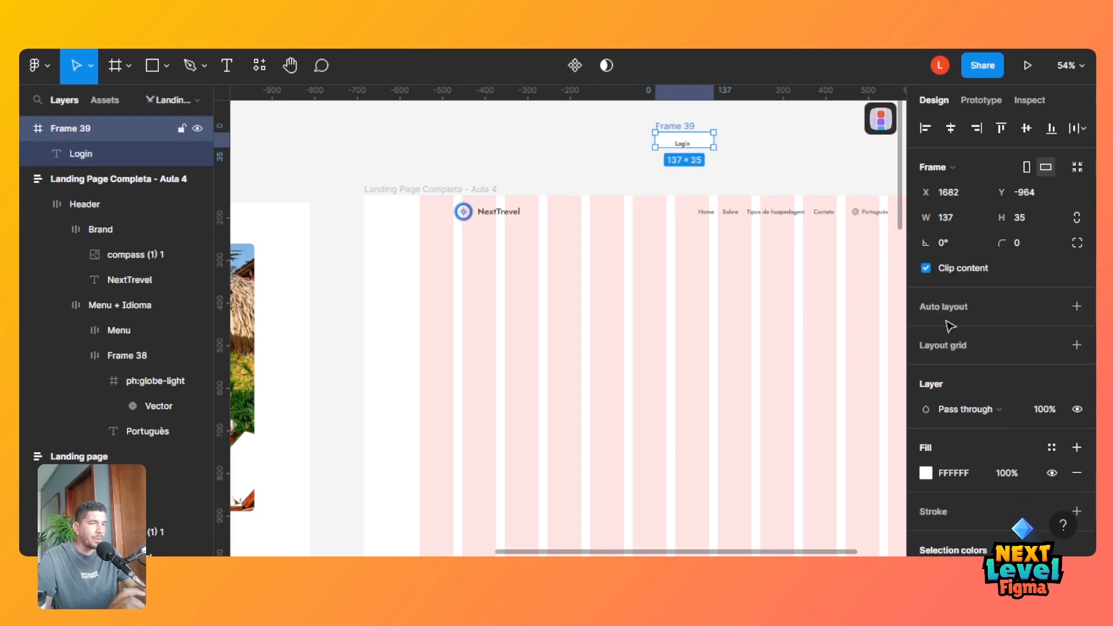
left_click(954, 306)
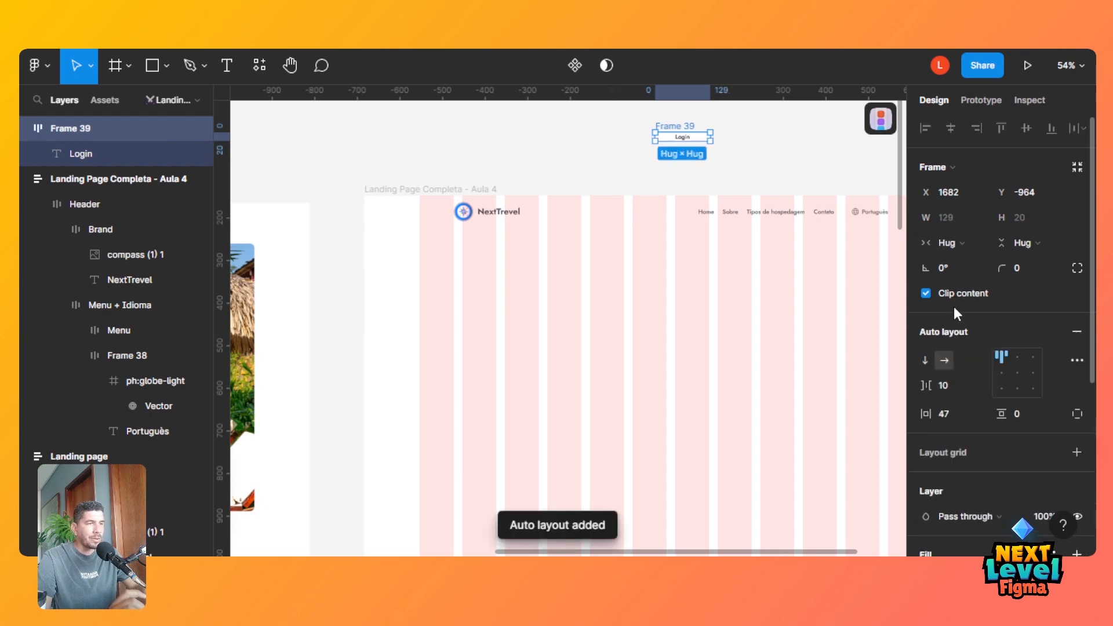
left_click(1021, 425)
type("15")
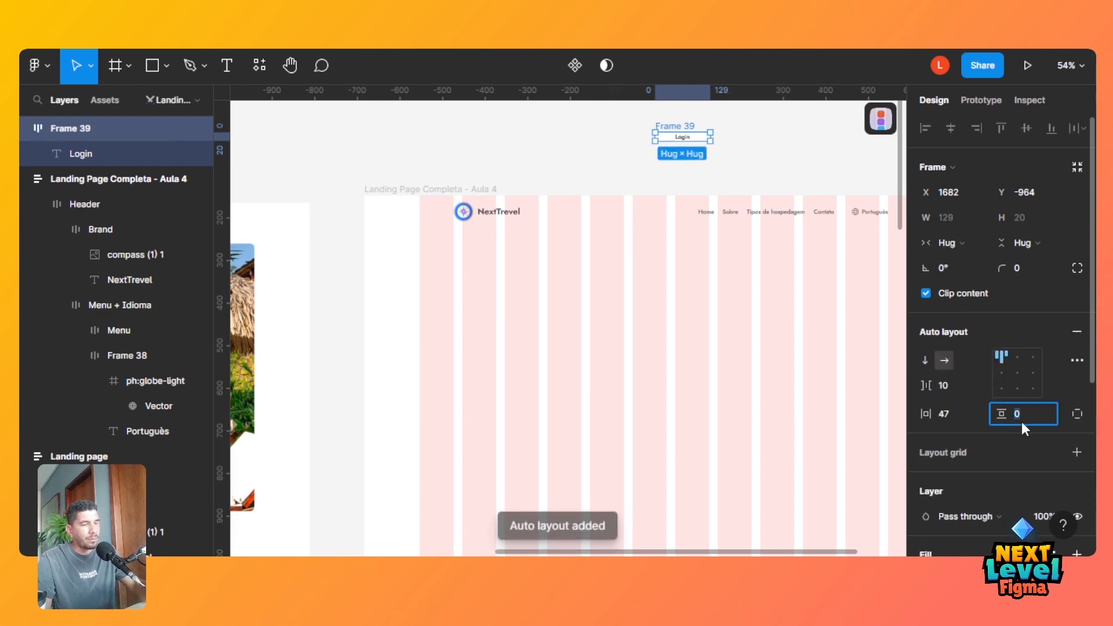
key("Tab")
Try horizontal paddings of 15 and 20 on the Login text's frame and settle on 40.
left_click(953, 414)
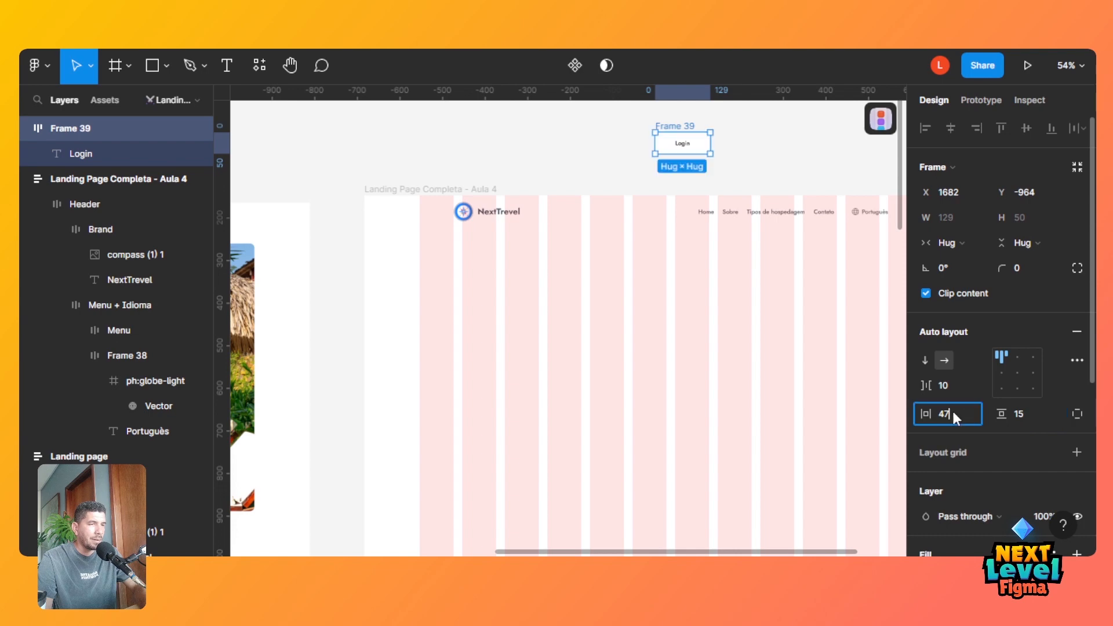
type("15")
key("Tab")
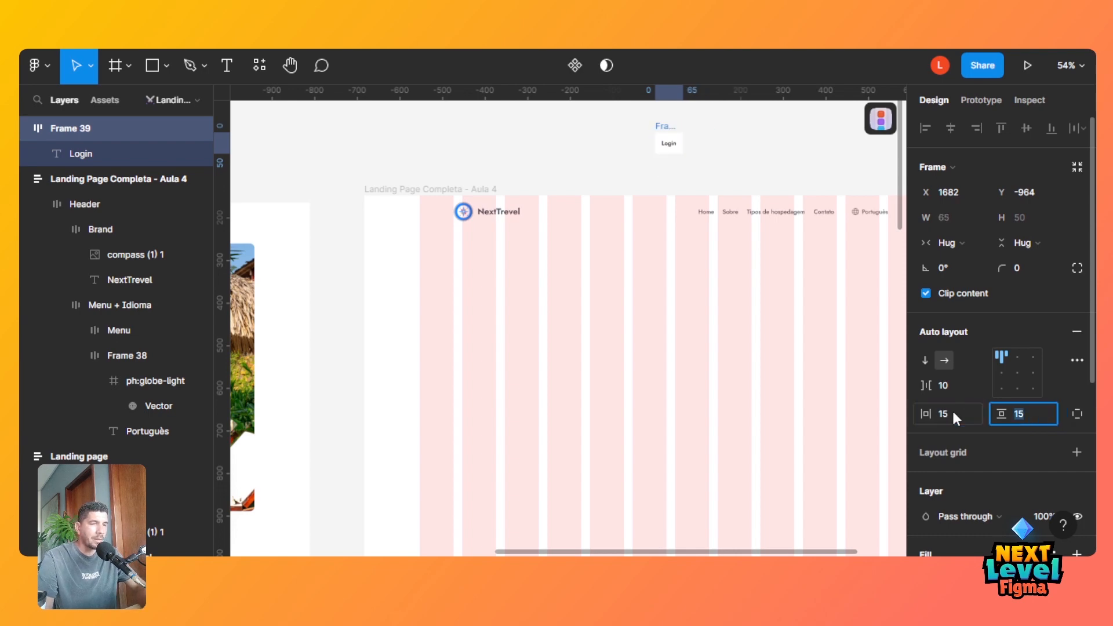
left_click(953, 413)
type("20")
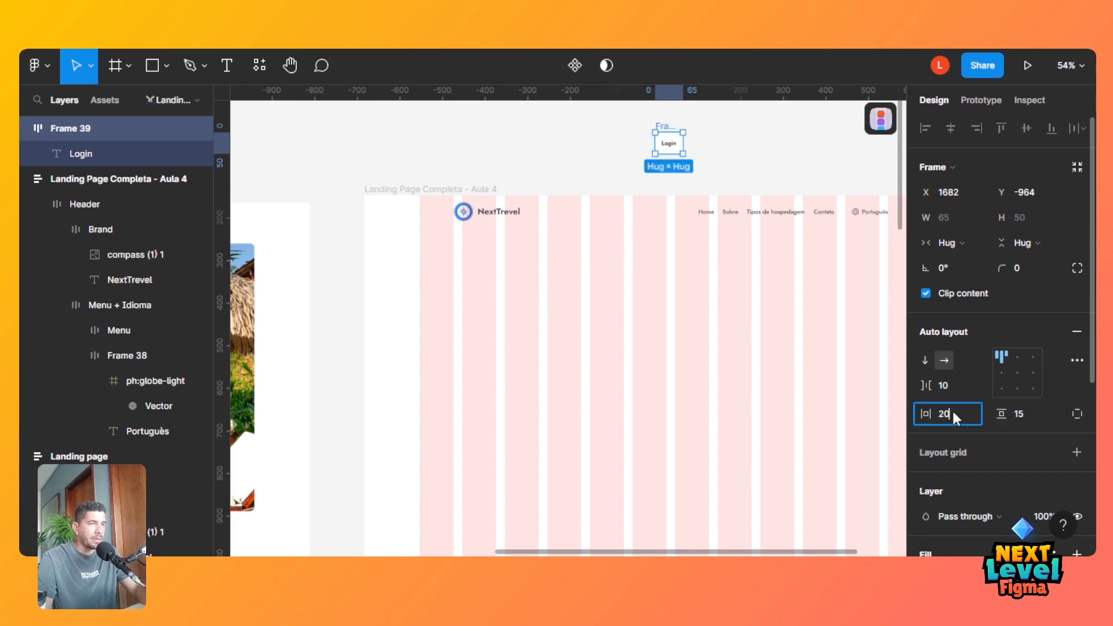
key("Tab")
left_click(951, 409)
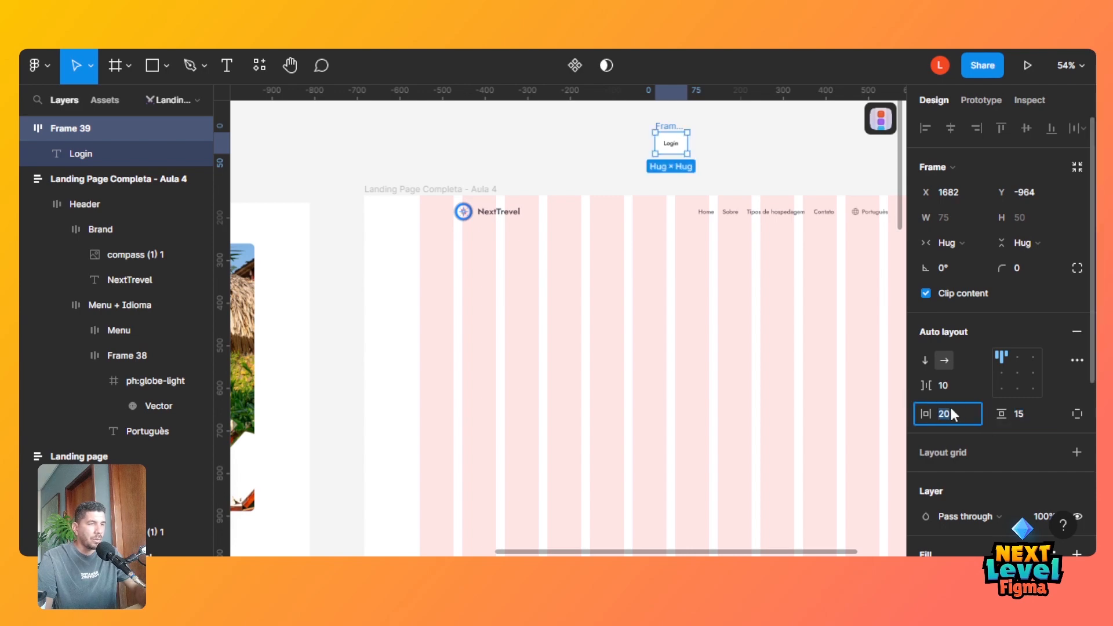
type("40")
key("Return")
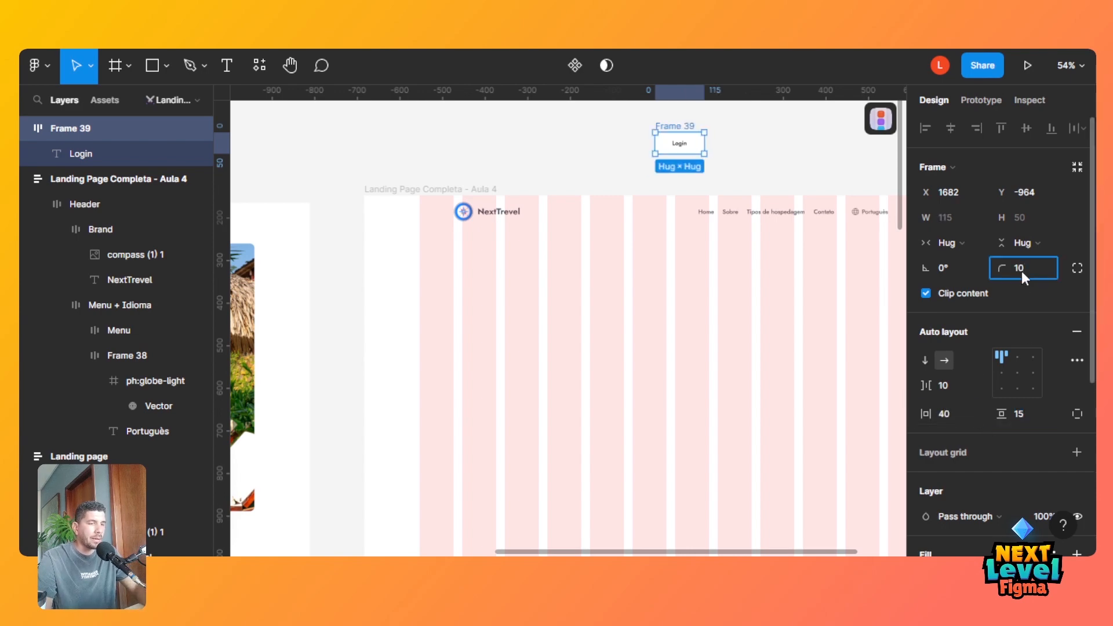
Try a corner radius of 10 on the Login text's frame, settle on 50, and reduce its vertical padding to 10.
key("Return")
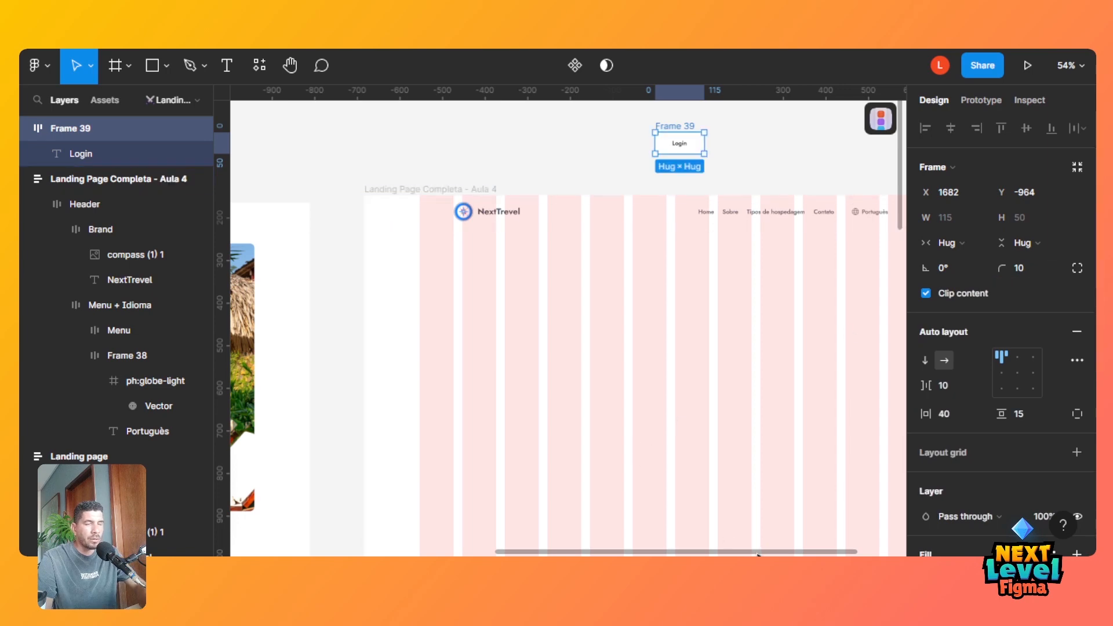
left_click_drag(758, 553, 691, 553)
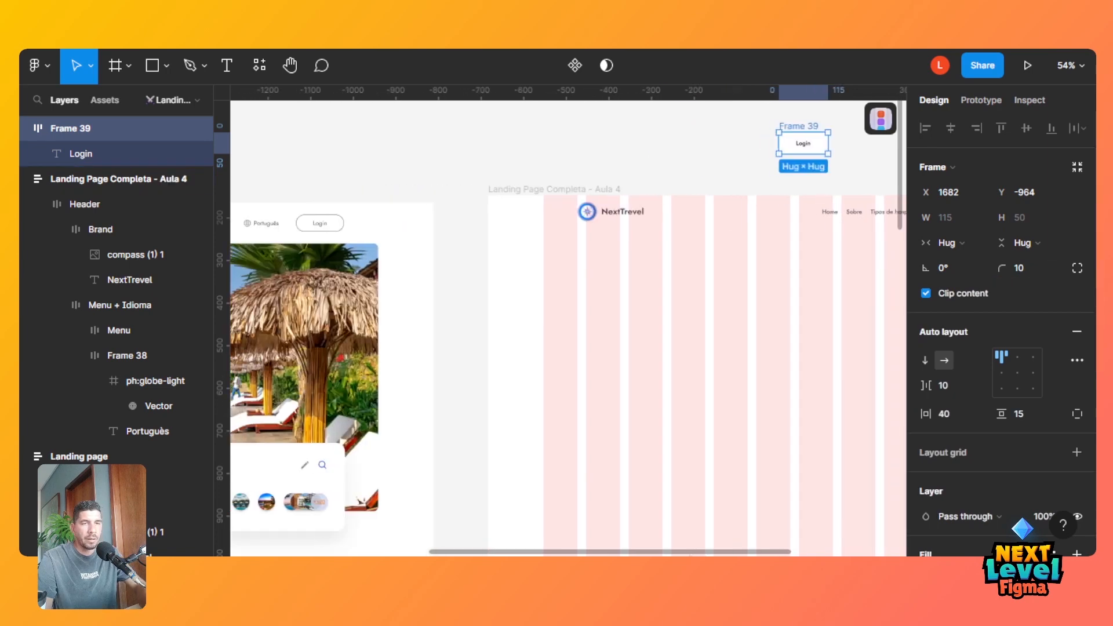
left_click(1028, 274)
type("50")
key("Tab")
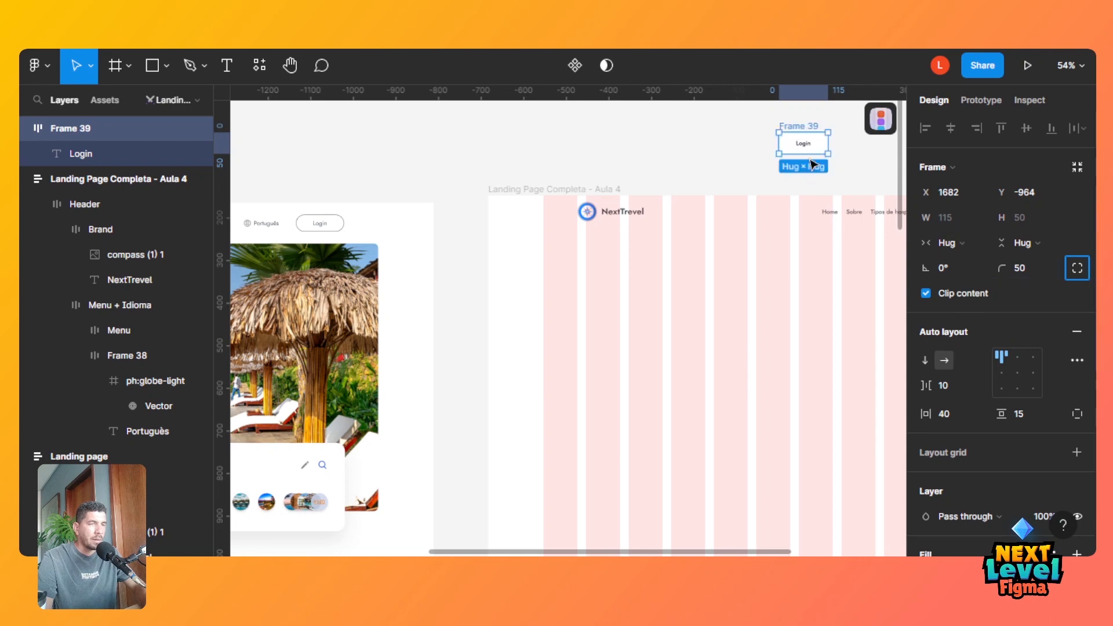
left_click(1019, 413)
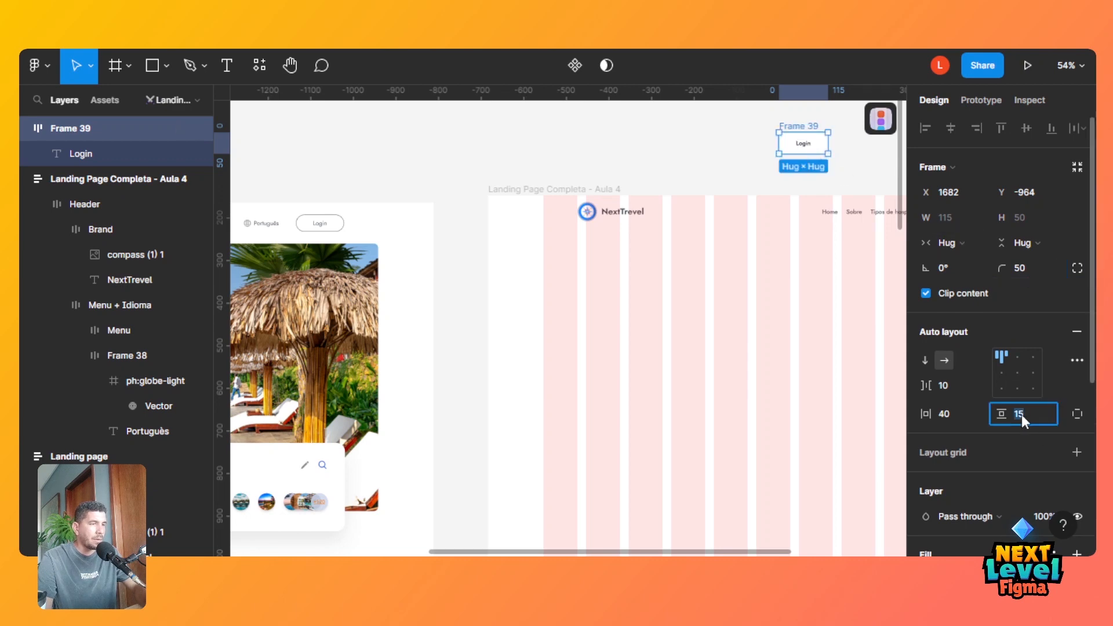
type("10")
key("Return")
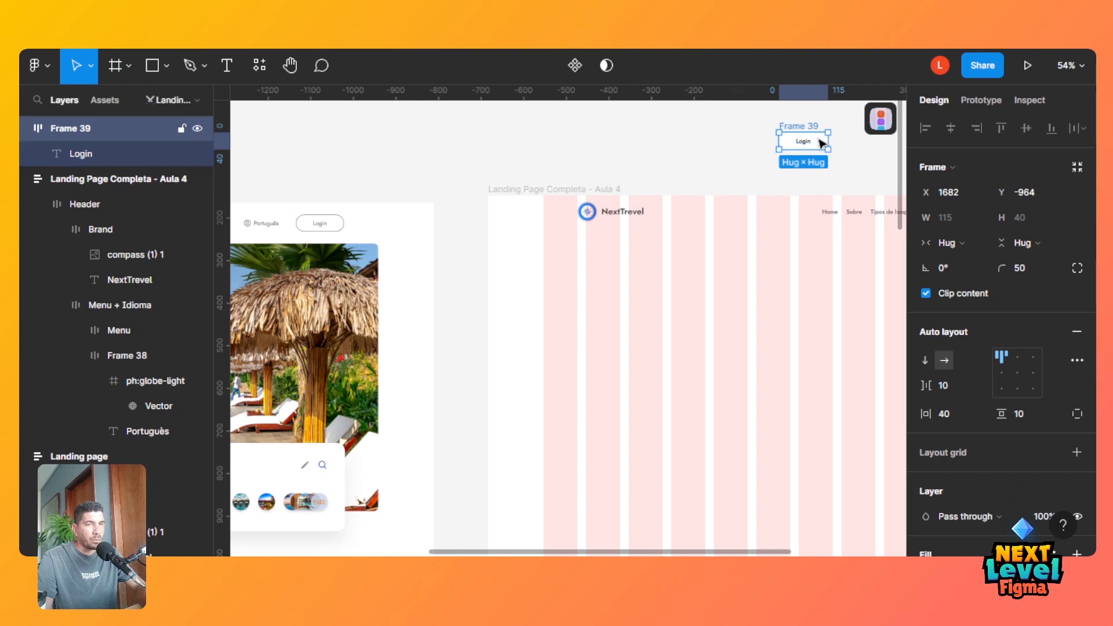
Place the Login button frame in the Header between Brand and Menu + Idioma, name it "Login" and collapse its layer.
left_click_drag(820, 143, 851, 219)
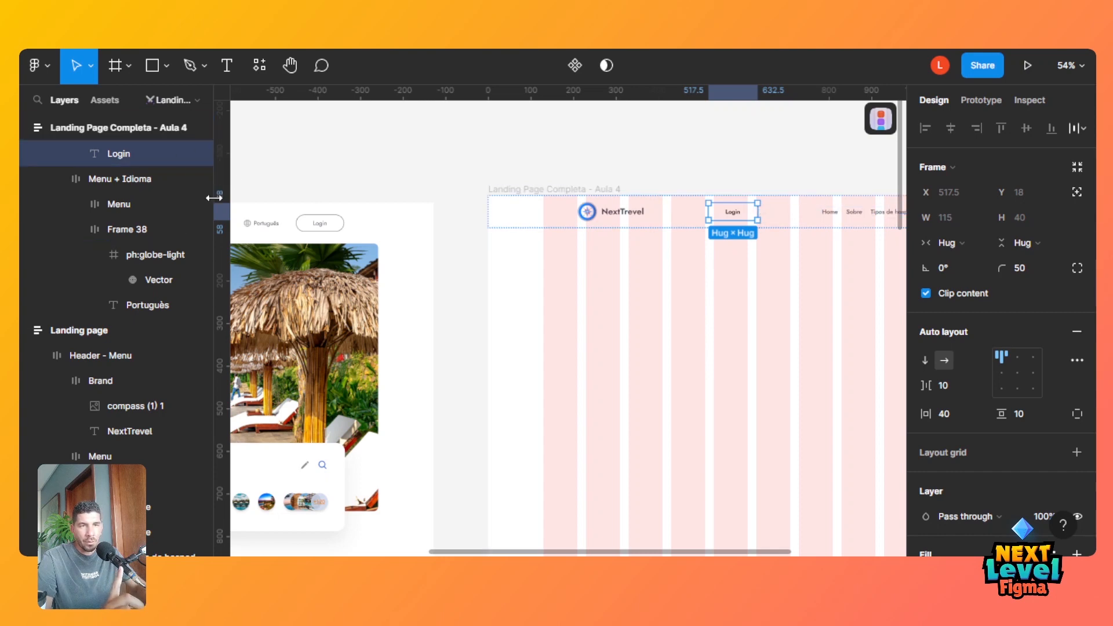
left_click_drag(207, 211, 225, 146)
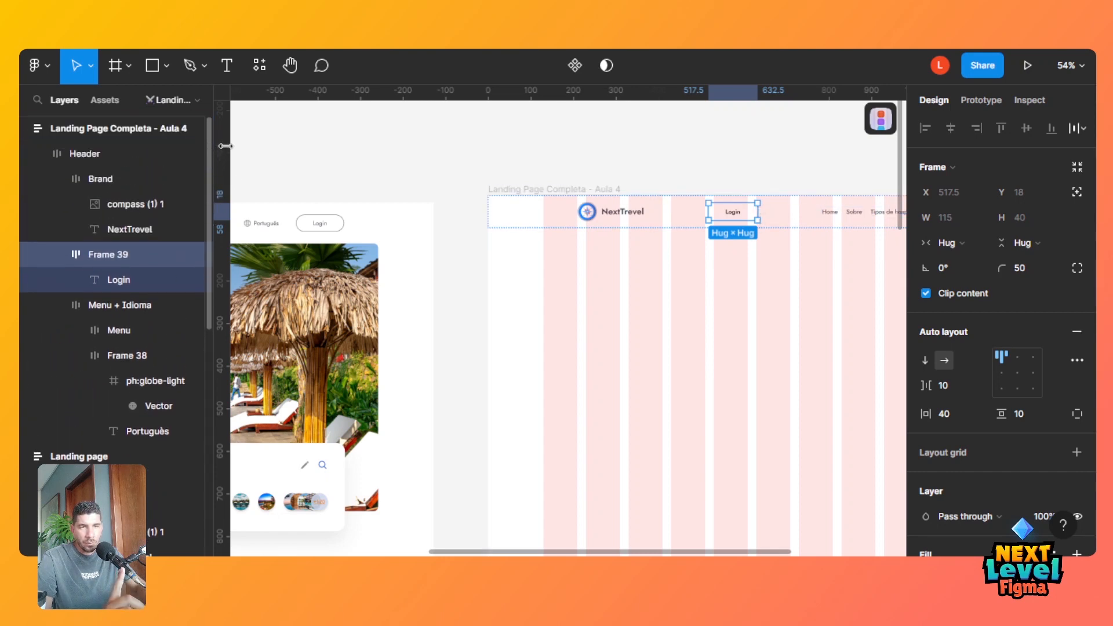
double_click(128, 254)
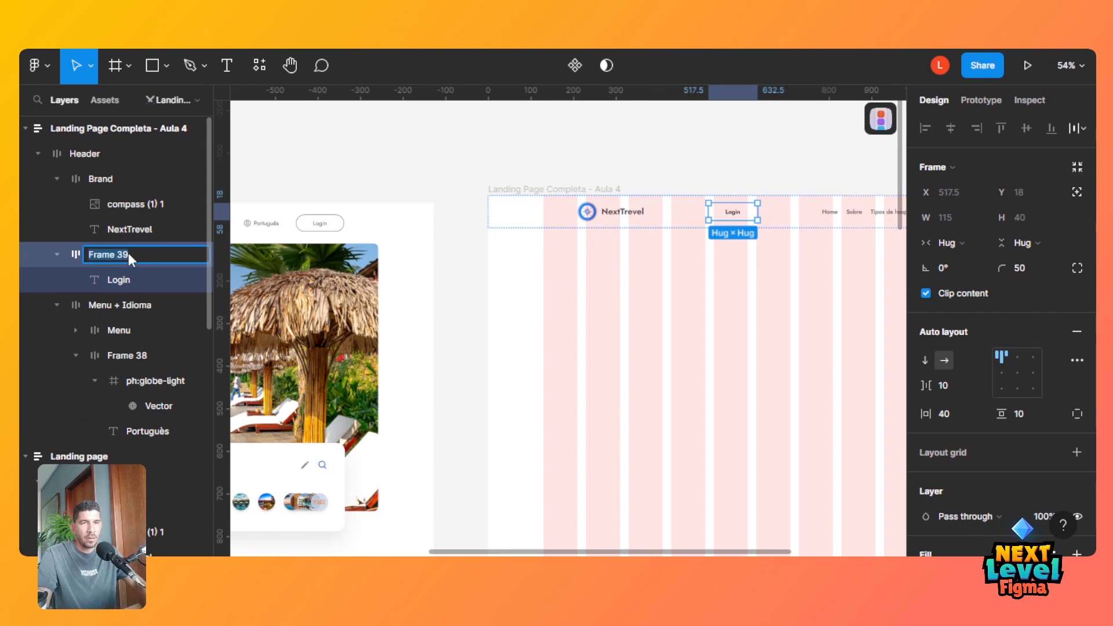
key("BackSpace")
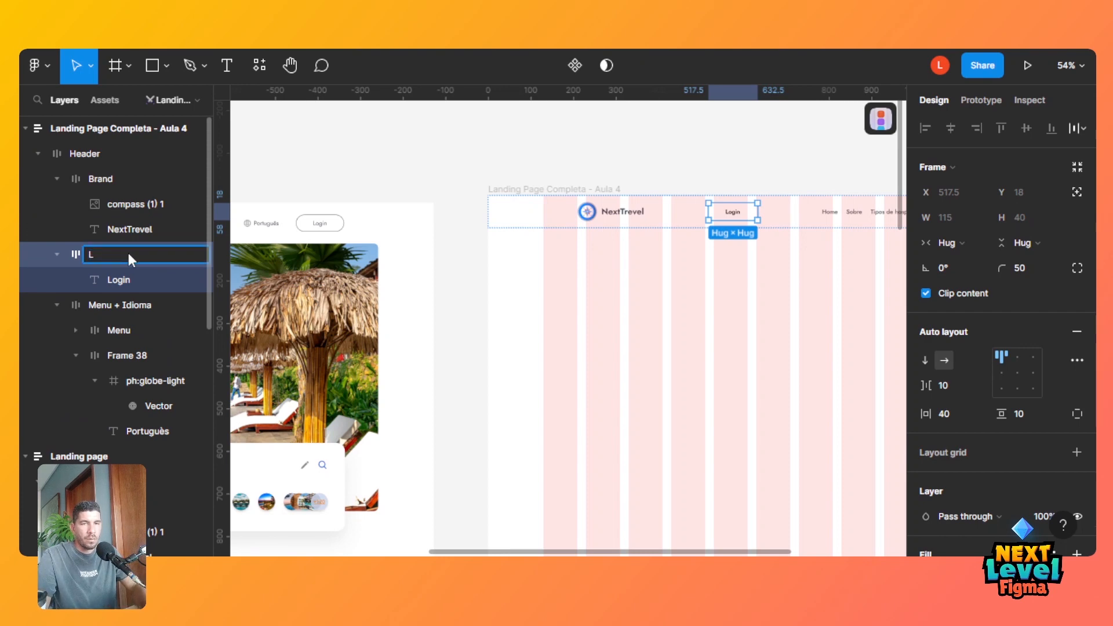
type("Login")
key("Return")
left_click(60, 252)
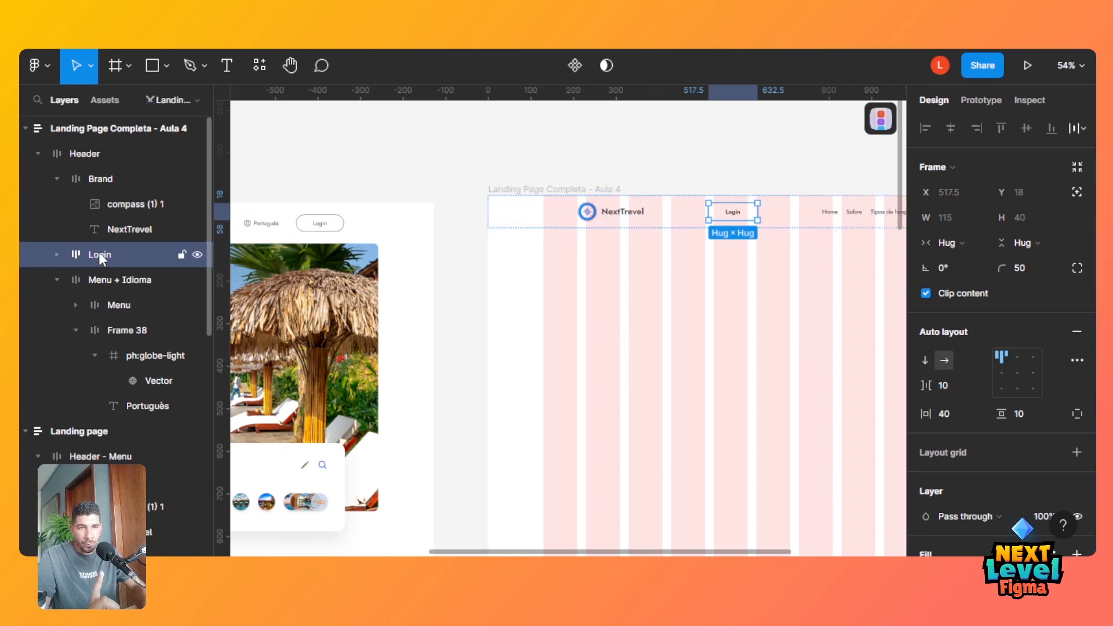
Try the Login frame inside the Menu + Idioma group and the Brand group, and return it directly under the Header.
left_click_drag(99, 251, 110, 295)
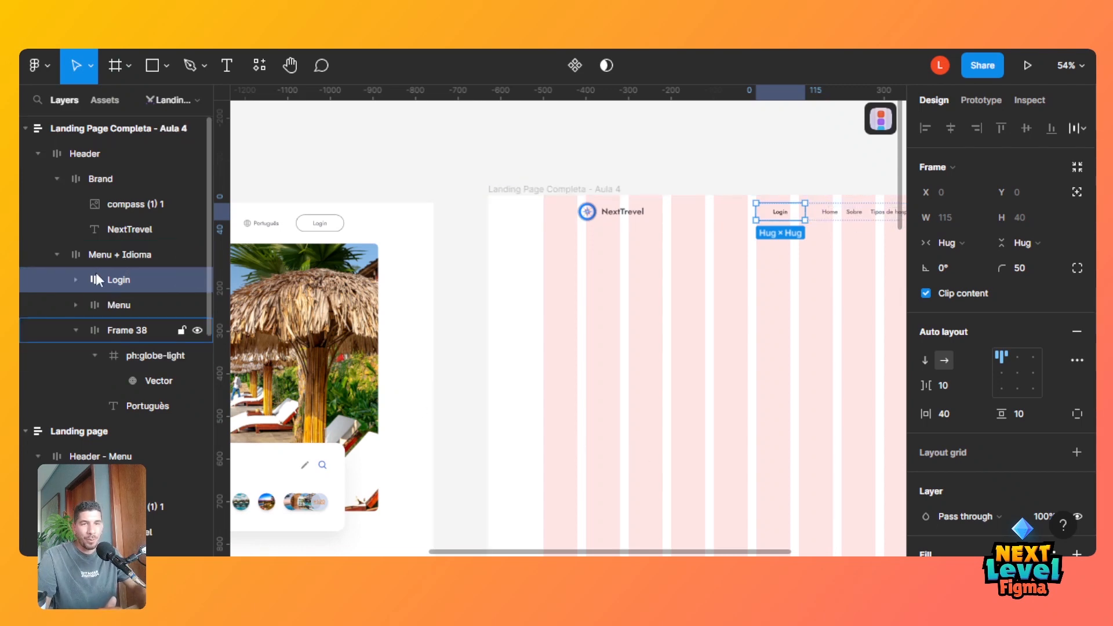
left_click_drag(100, 286, 106, 250)
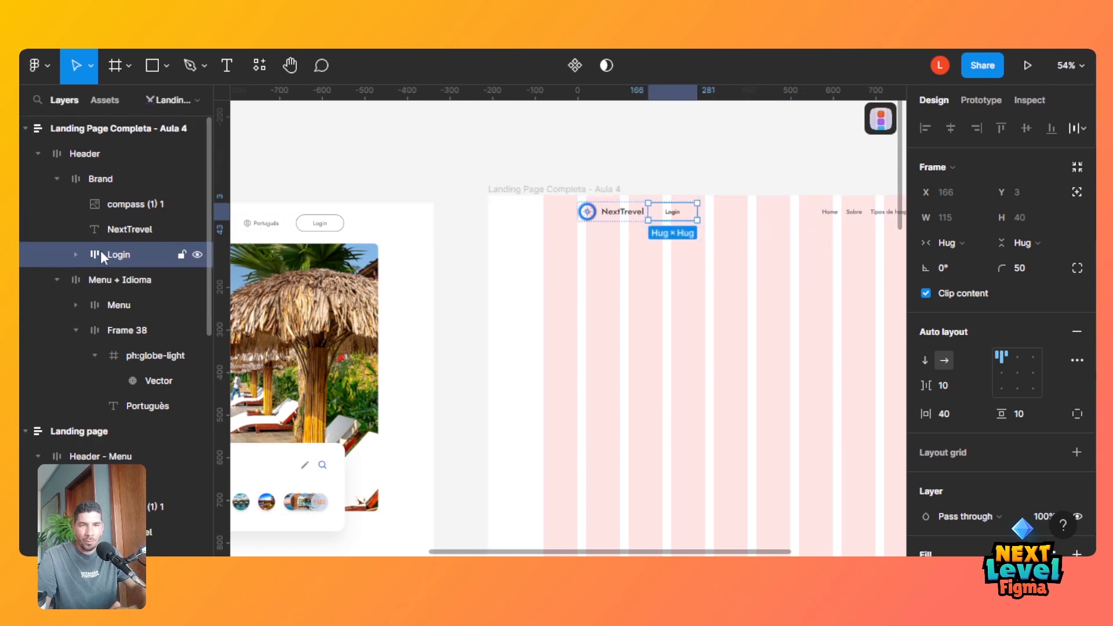
left_click_drag(99, 252, 47, 266)
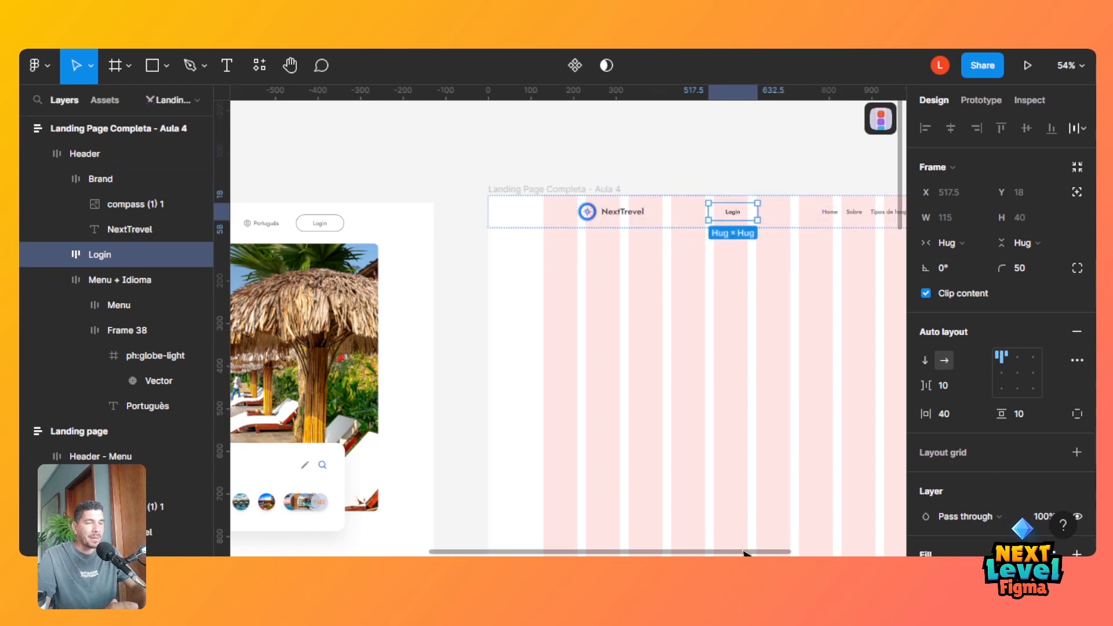
Move the Login frame into the Menu + Idioma group as its last item, after the Português frame.
left_click_drag(745, 553, 826, 549)
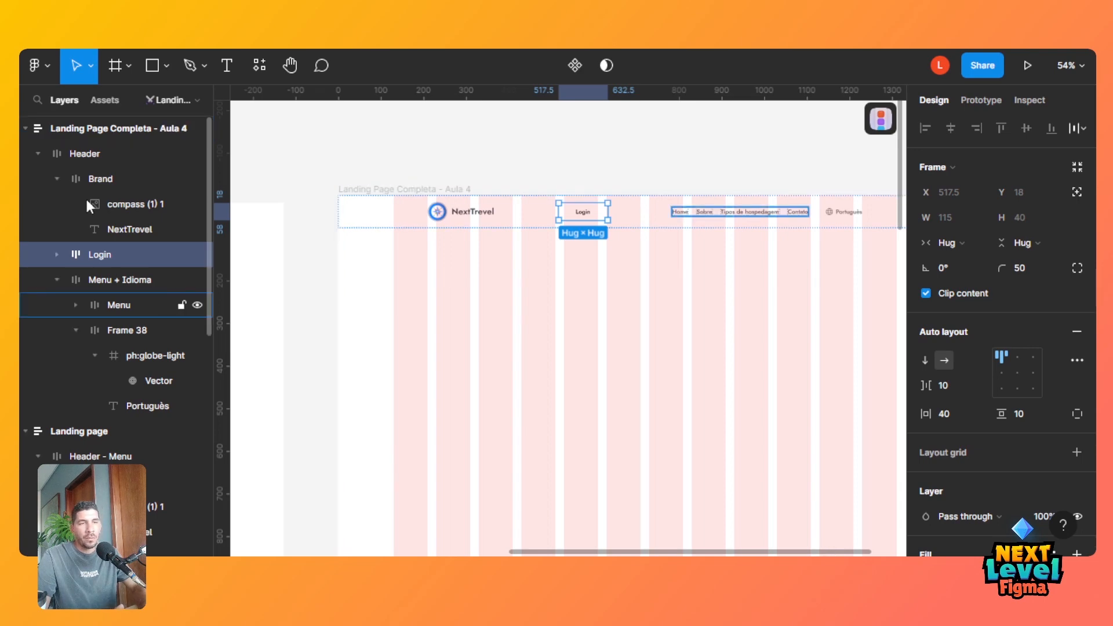
left_click_drag(102, 256, 109, 294)
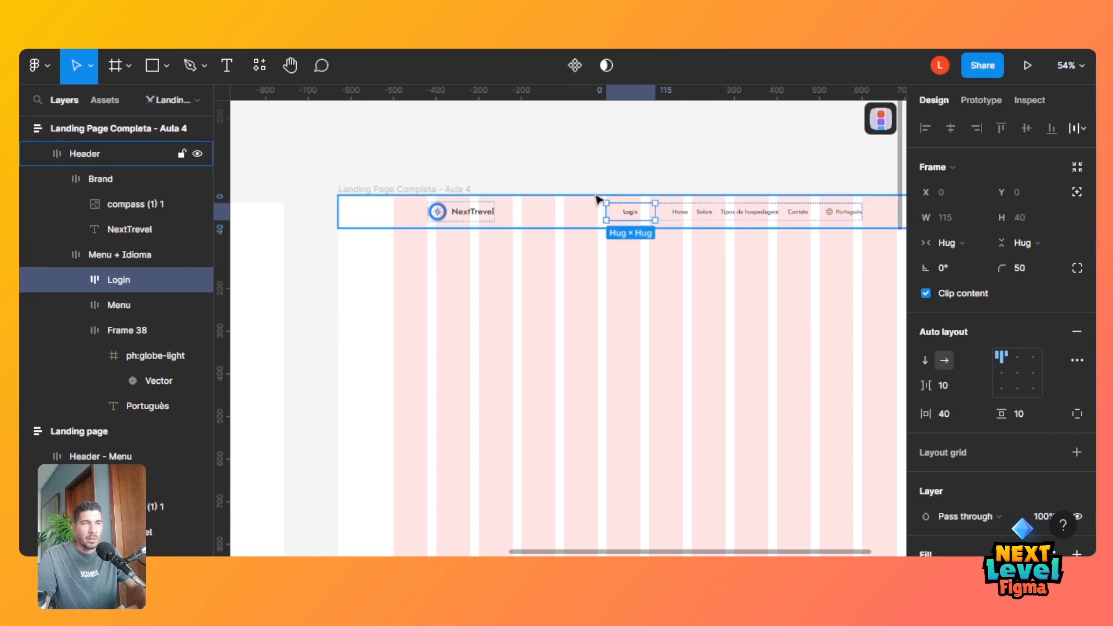
left_click(75, 331)
left_click_drag(123, 275, 117, 338)
Rename the frame holding the globe icon and Português text, Frame 38, as "Idioma".
left_click(126, 304)
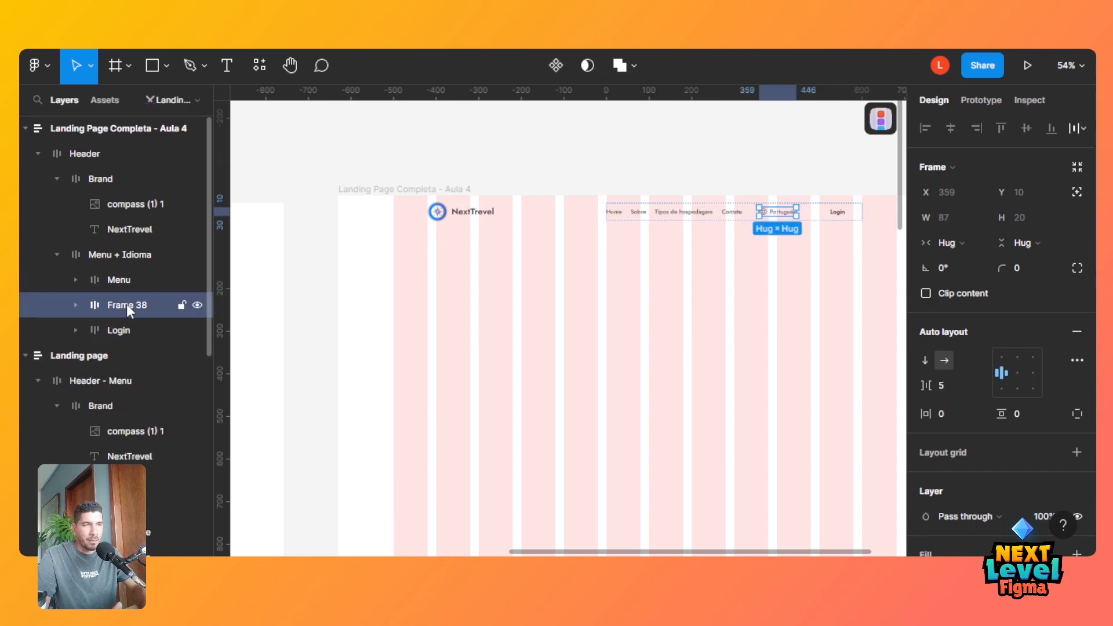
double_click(126, 303)
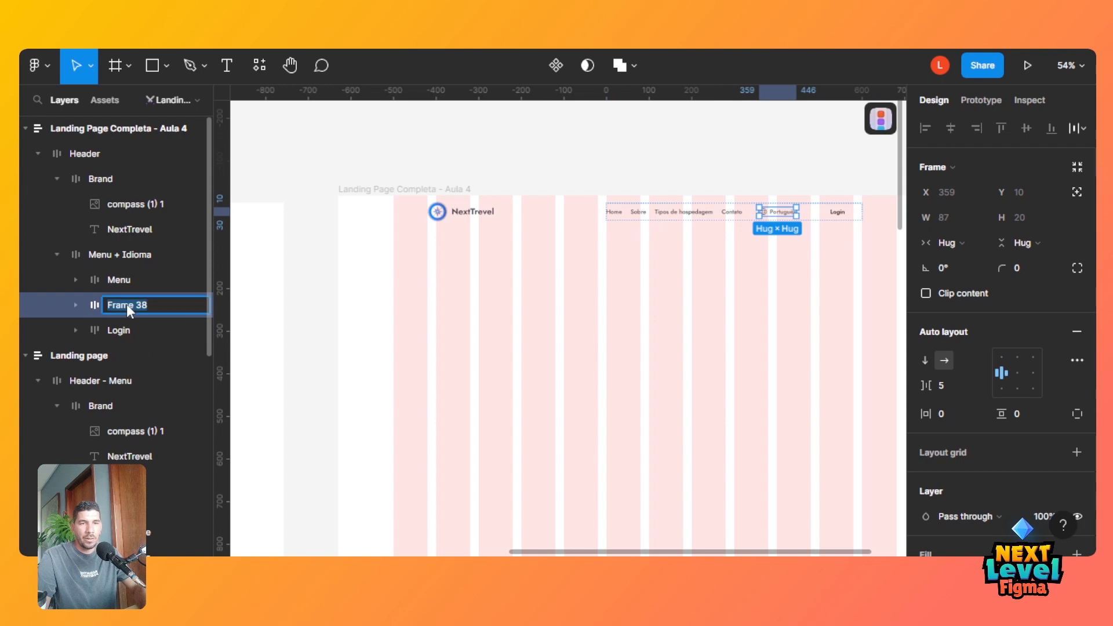
left_click(80, 305)
left_click(80, 305)
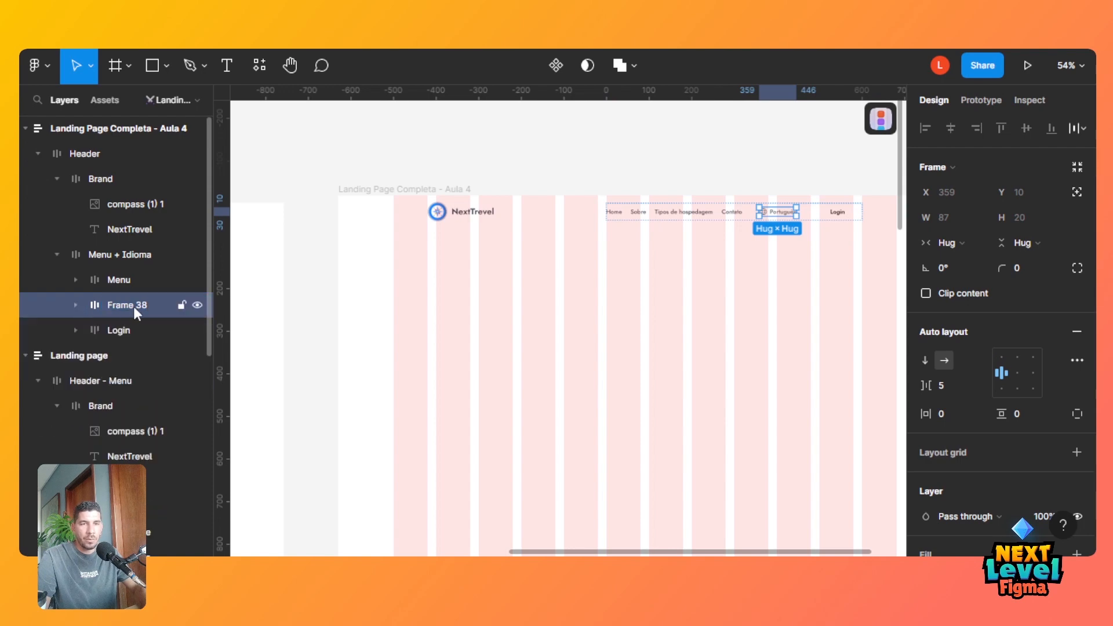
double_click(133, 306)
type("Idio")
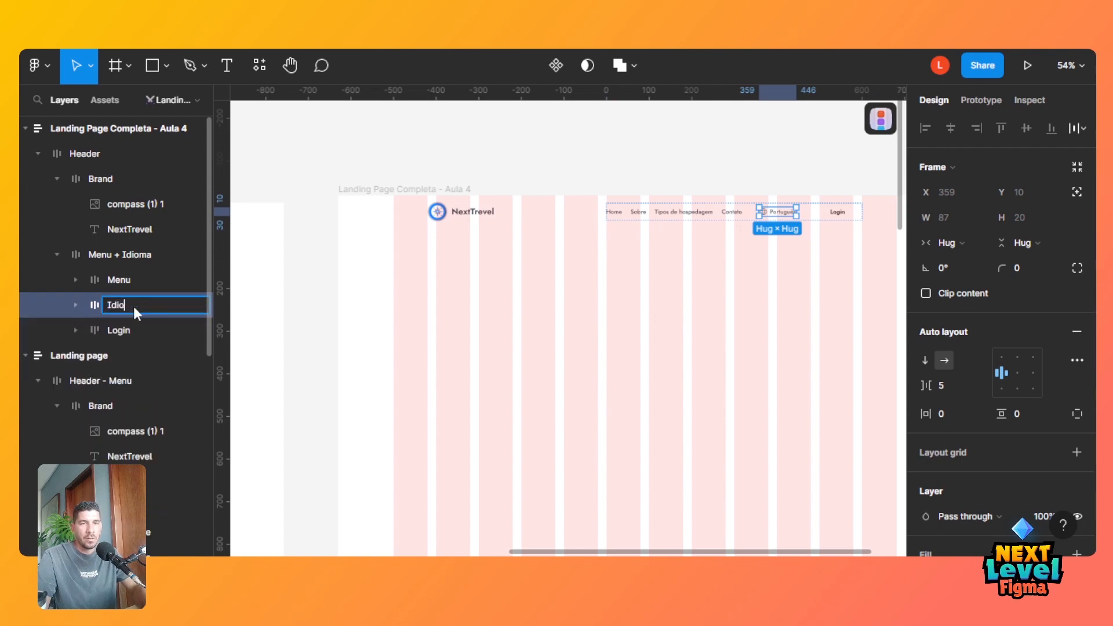
type("ma")
key("Return")
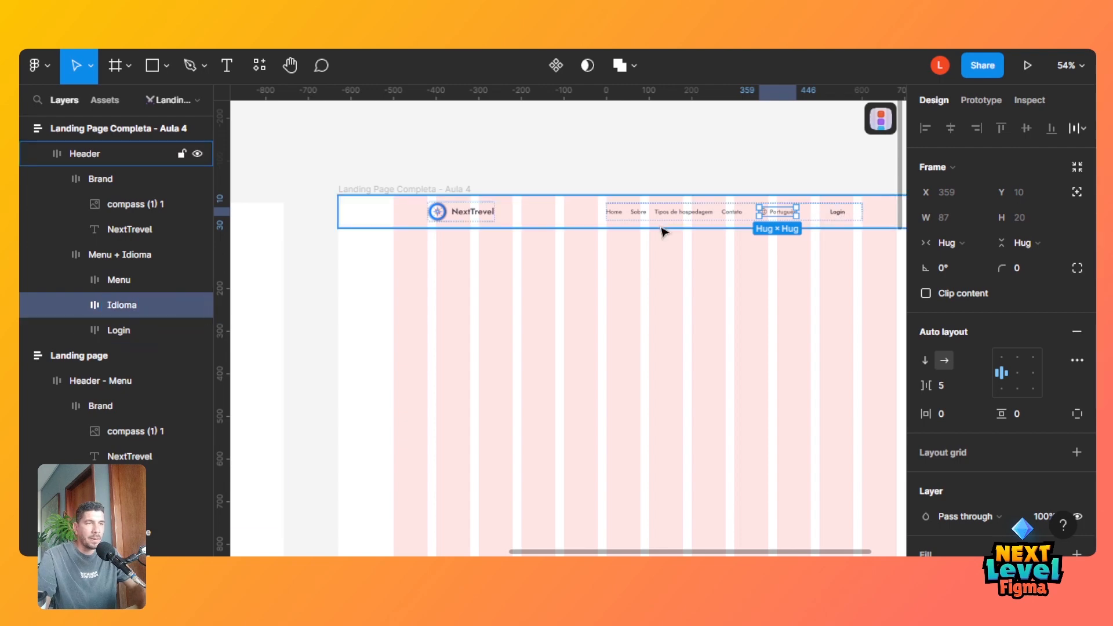
Add a 1 px inside stroke in 000000 to the Login button frame.
left_click(119, 333, "shift")
left_click(688, 194)
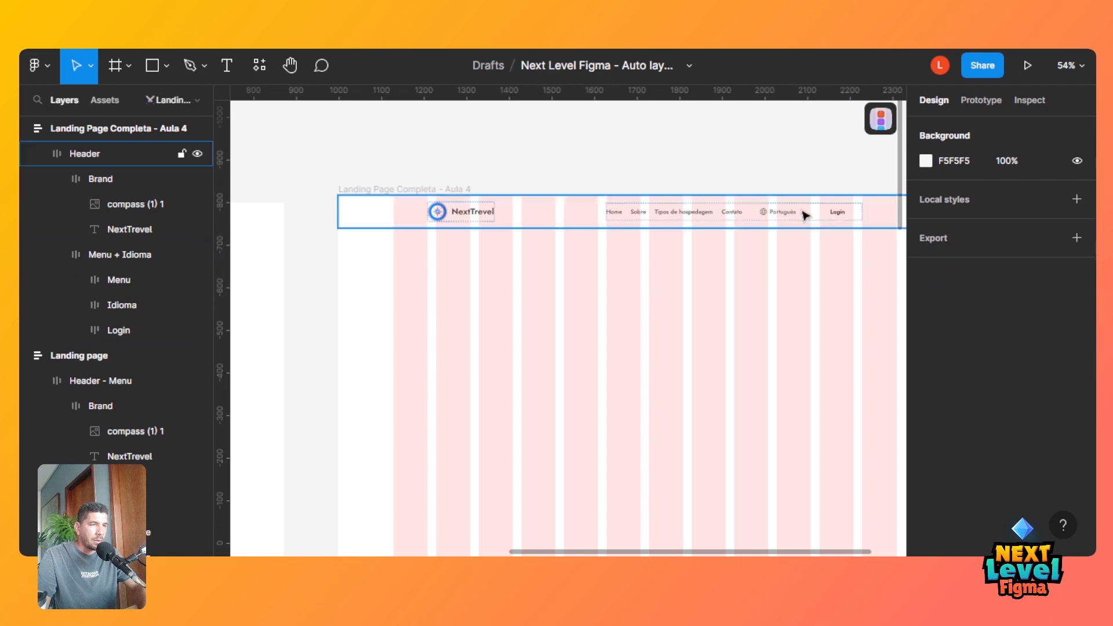
left_click(826, 213)
double_click(826, 213)
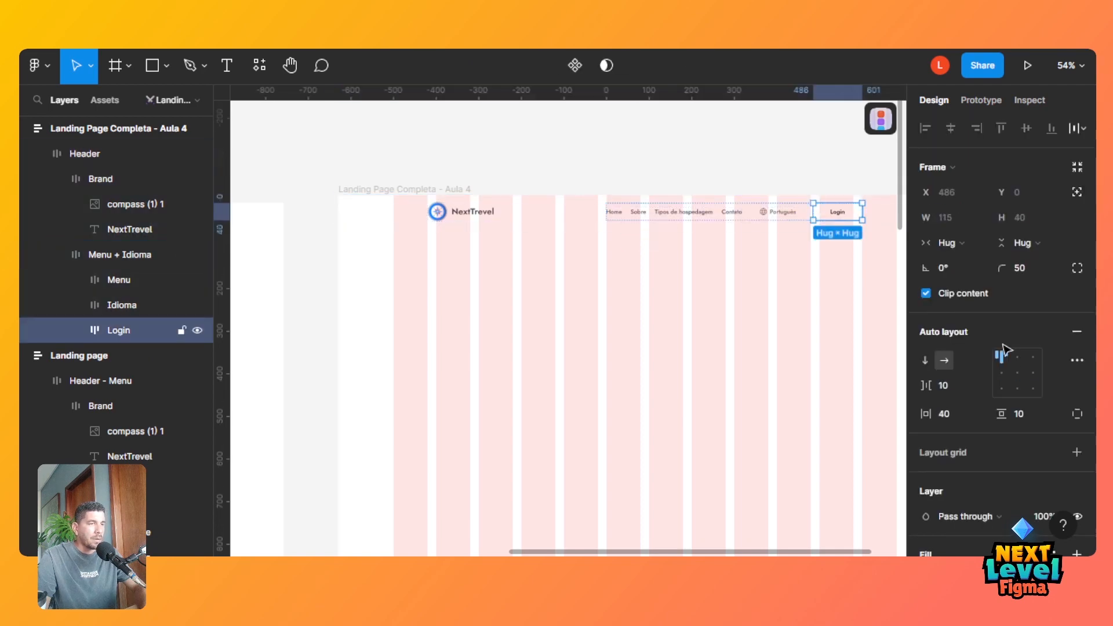
scroll(997, 348, "down", 5)
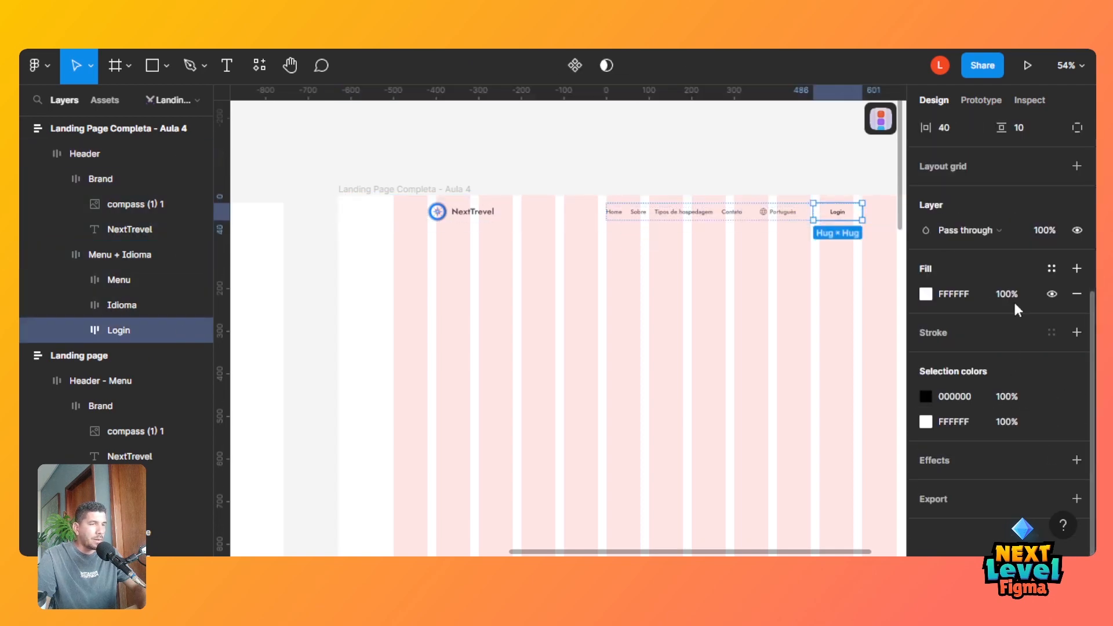
left_click(1076, 332)
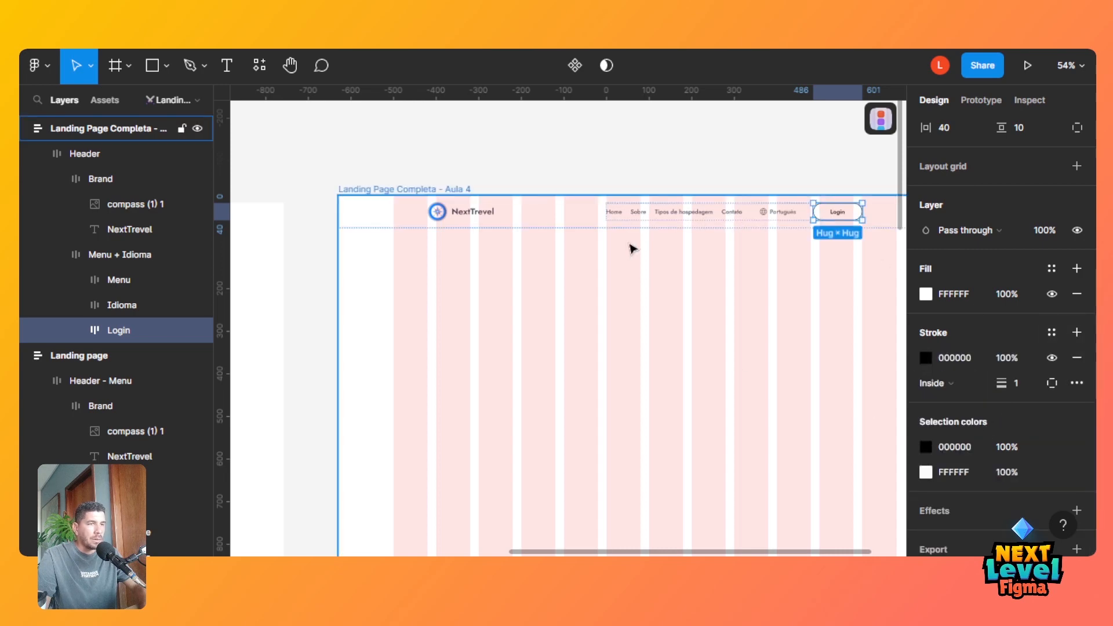
Copy the fill colour code 616161 from the Português text in the Header's Idioma frame.
left_click(641, 219)
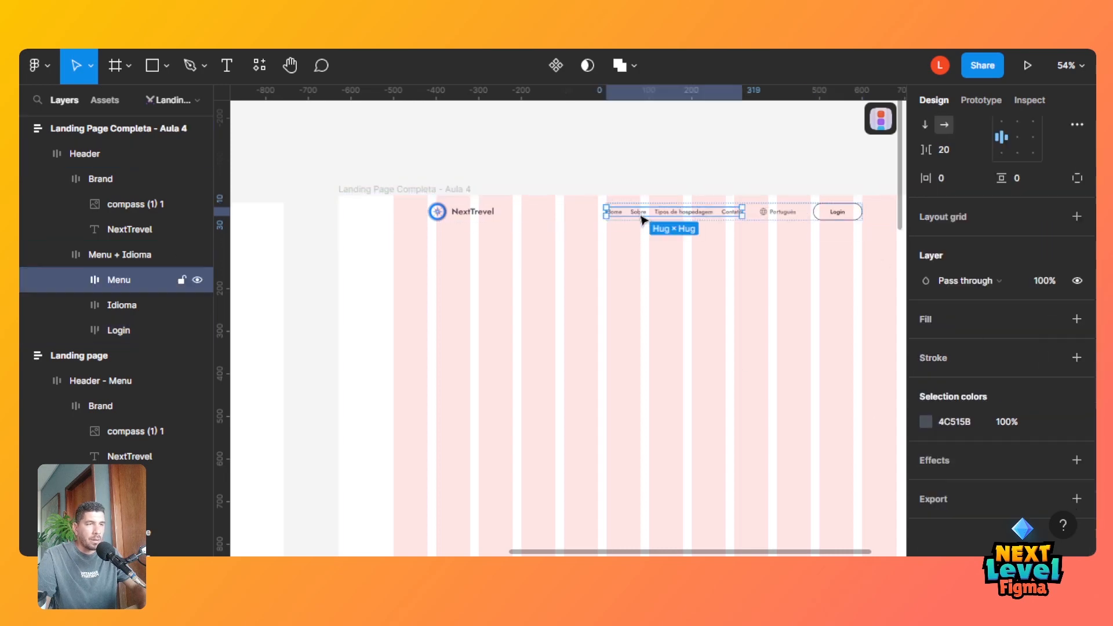
left_click(781, 213)
double_click(782, 212)
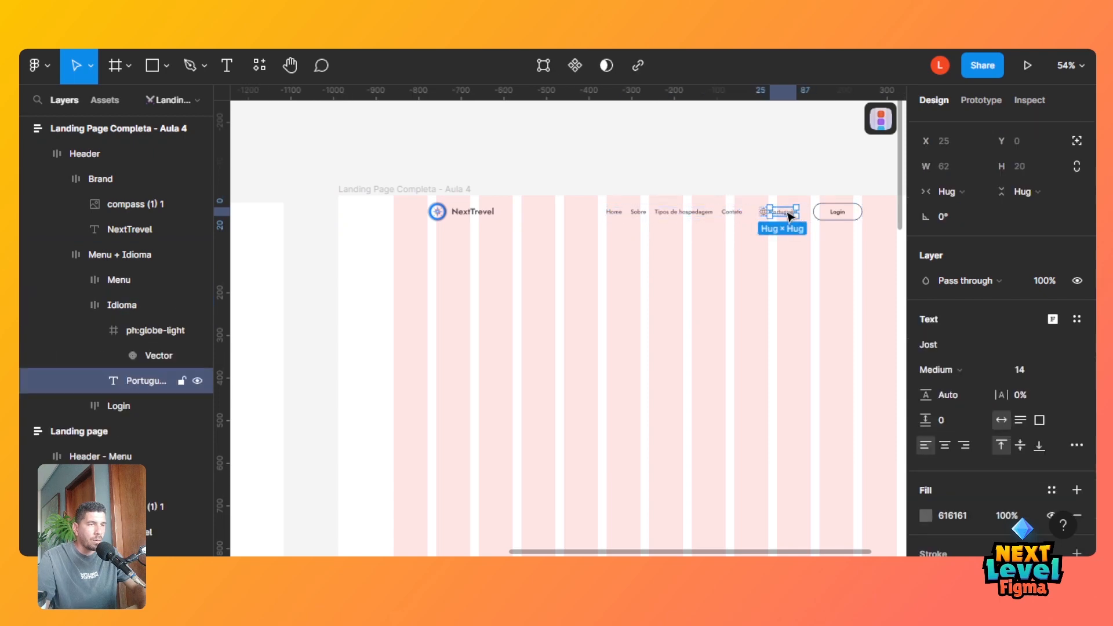
left_click(967, 513)
key("ctrl+c")
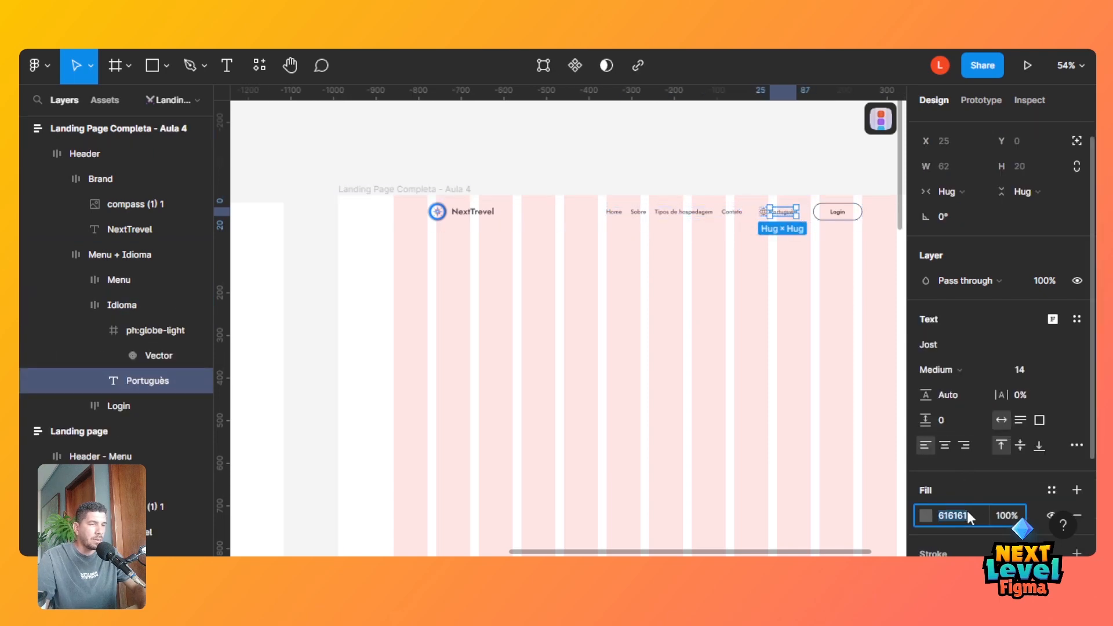
Set the stroke colour of the Login button frame to 616161, leaving its fill at FFFFFF.
left_click(863, 226)
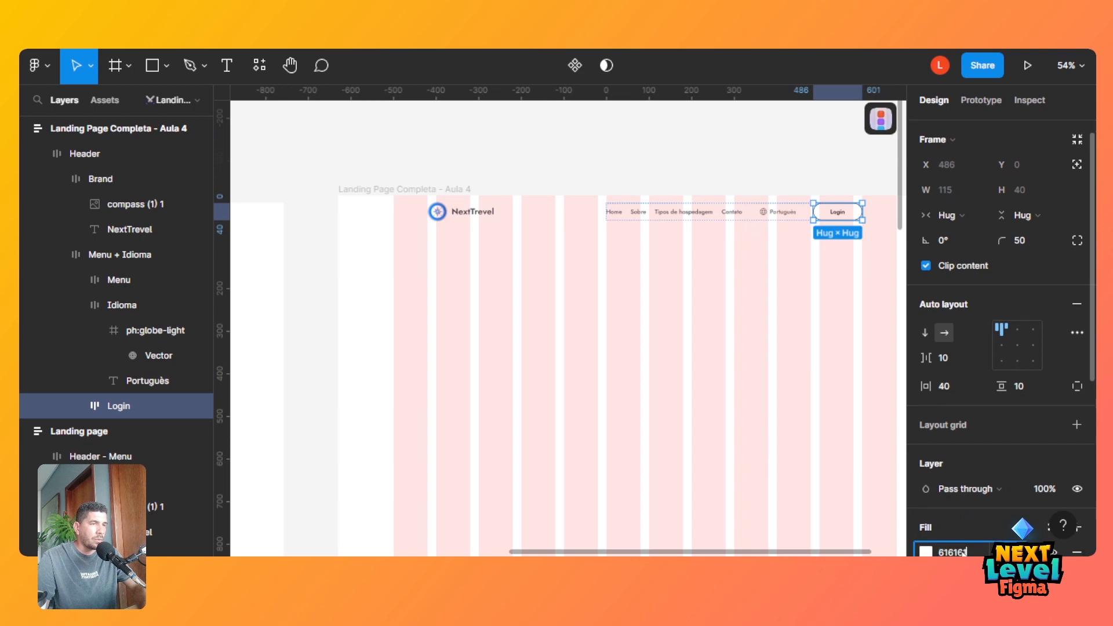
key("Tab")
key("ctrl+z")
scroll(1092, 341, "down", 2)
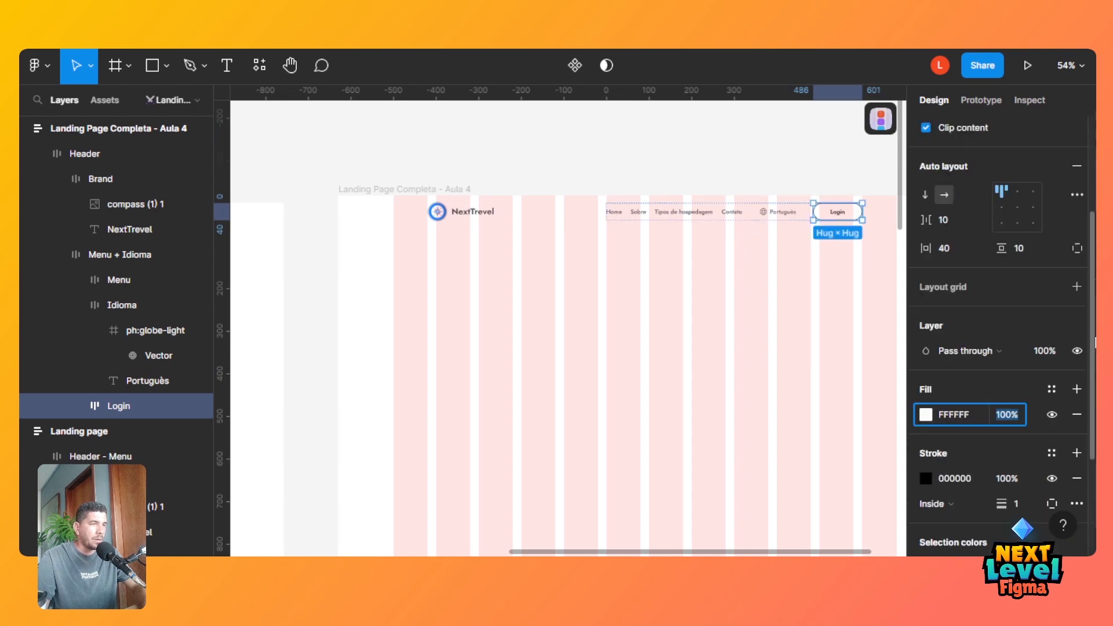
scroll(1092, 342, "up", 2)
scroll(1092, 342, "down", 3)
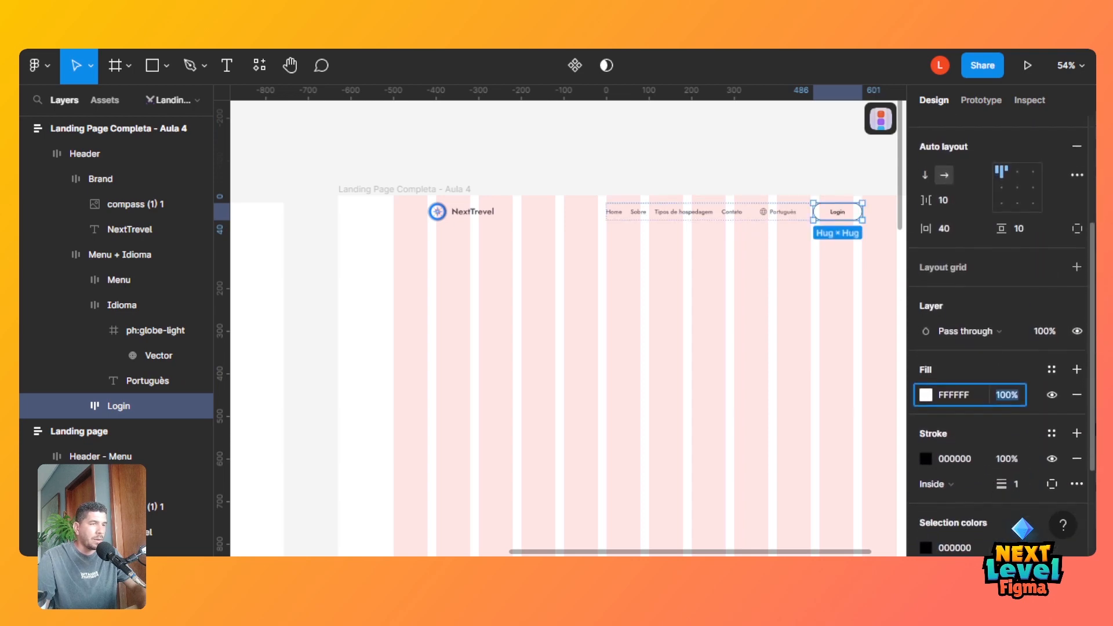
left_click(965, 461)
type("616161")
key("Tab")
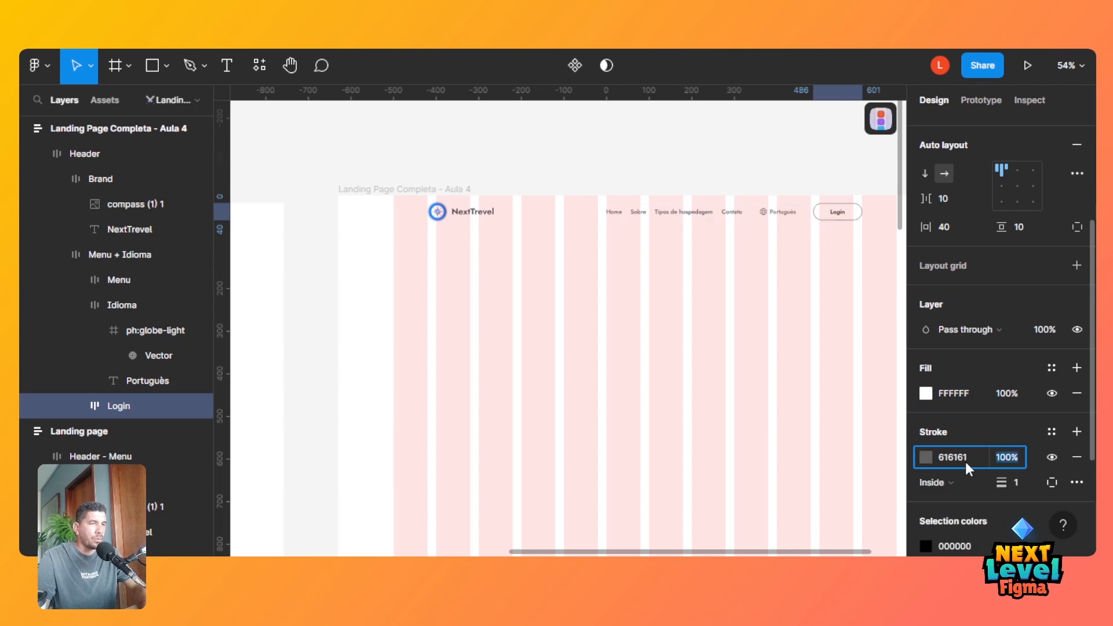
Replace the remaining 000000 selection colour inside the Login button with 616161 and deselect the frame.
left_click(955, 545)
key("ctrl+v")
key("Tab")
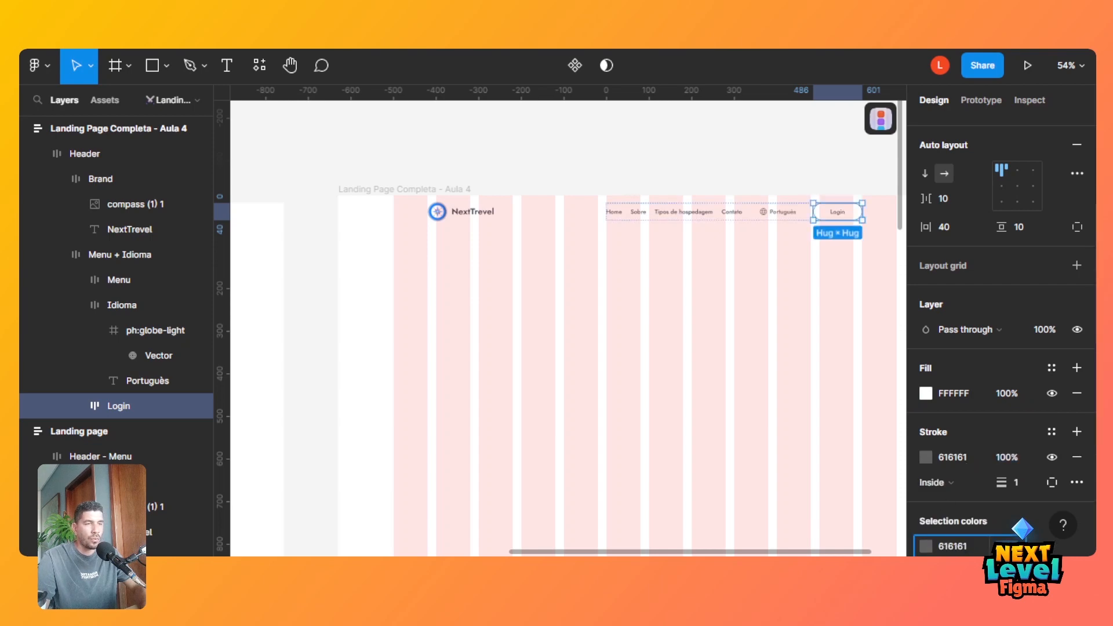
mouse_move(843, 555)
left_mouse_down()
mouse_move(719, 552)
mouse_move(842, 537)
left_mouse_up()
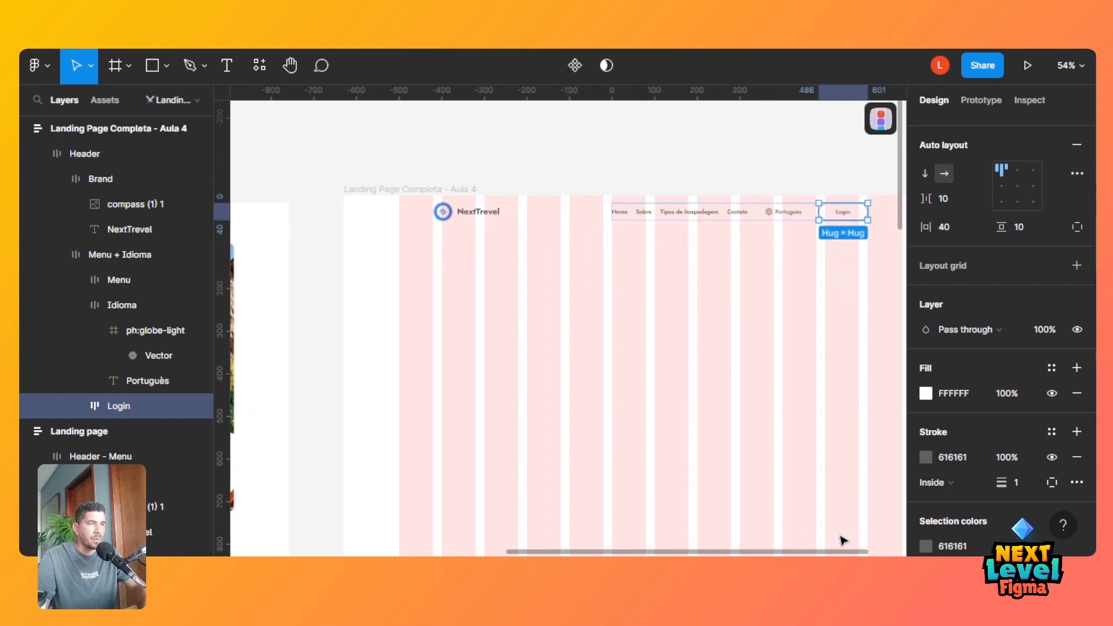
left_click(657, 150)
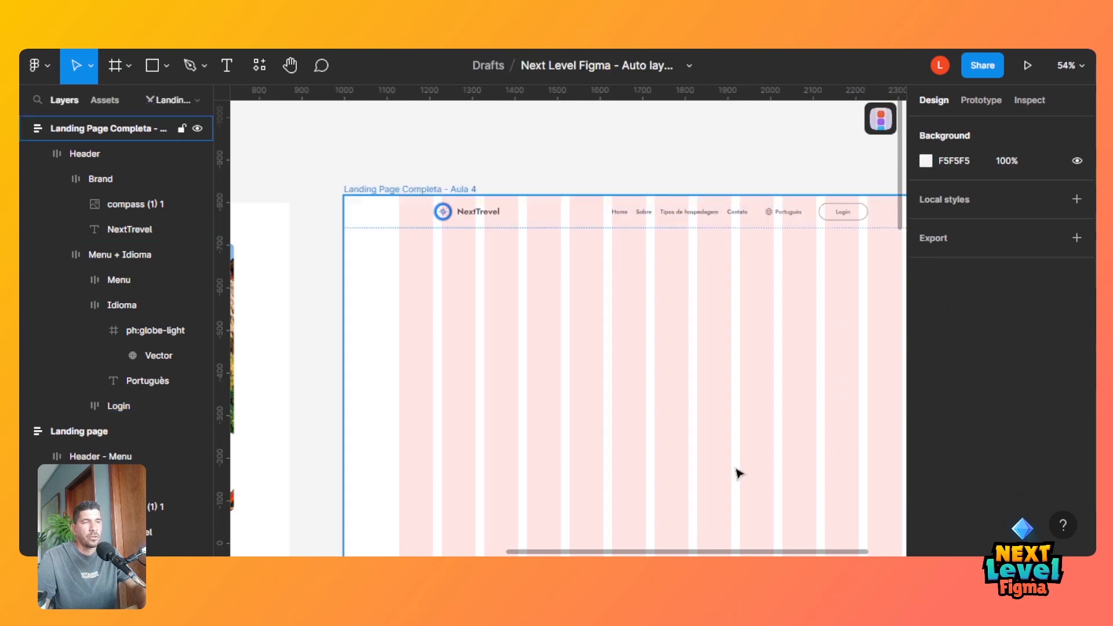
Examine the Header's nested auto layout structure, from the Header through Menu + Idioma and Menu to the Tipos de hospedagem text.
left_click_drag(760, 551, 721, 533)
left_click(651, 246)
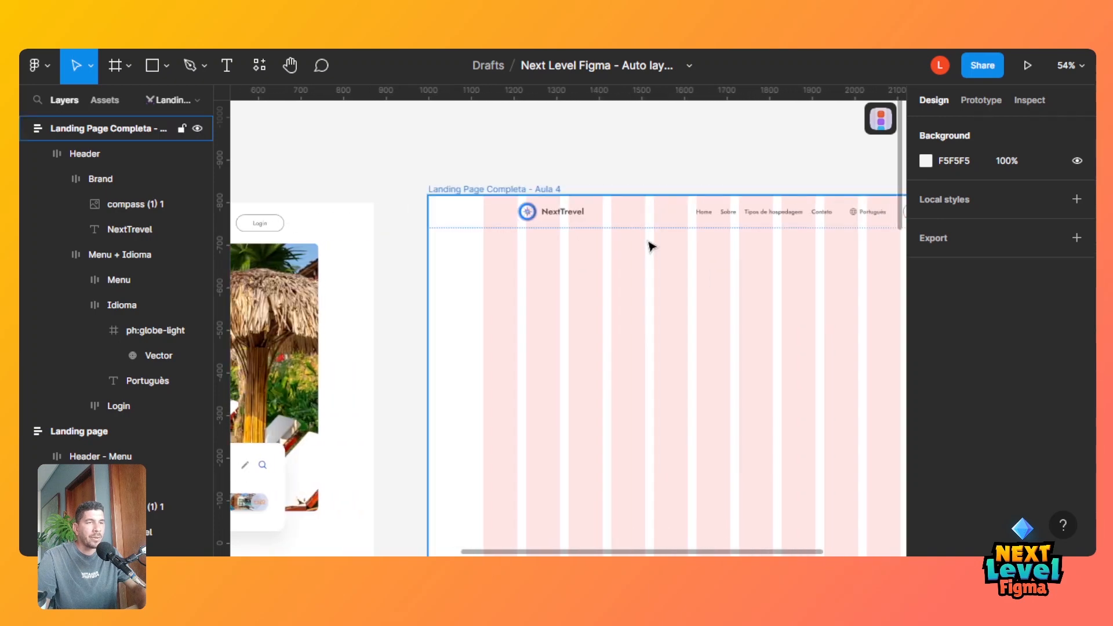
left_click(663, 218)
left_click(662, 218)
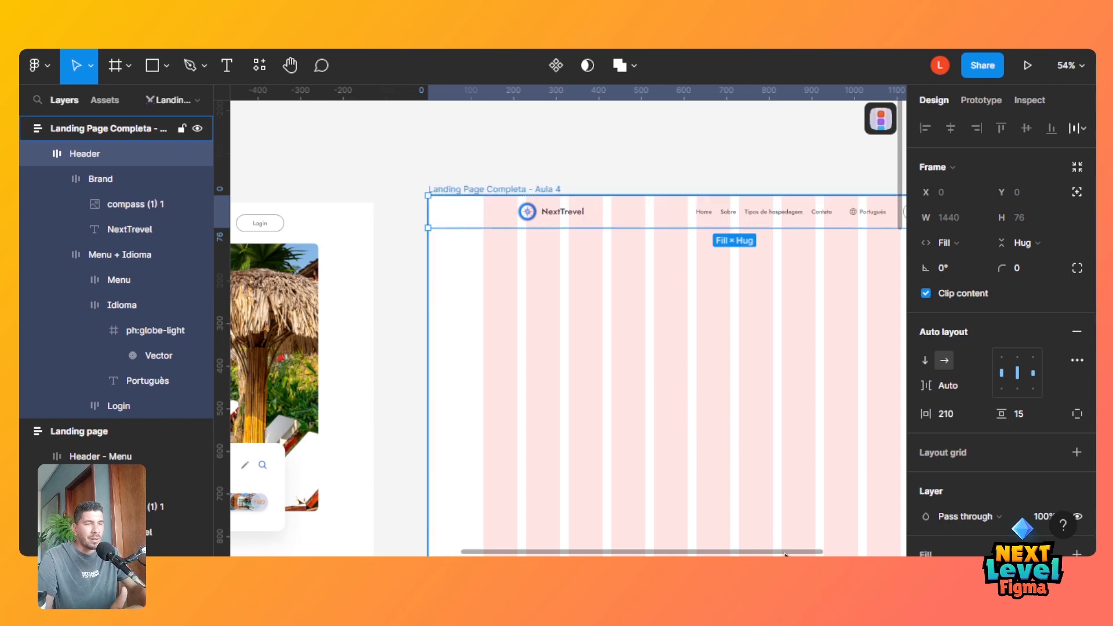
left_click_drag(797, 551, 849, 553)
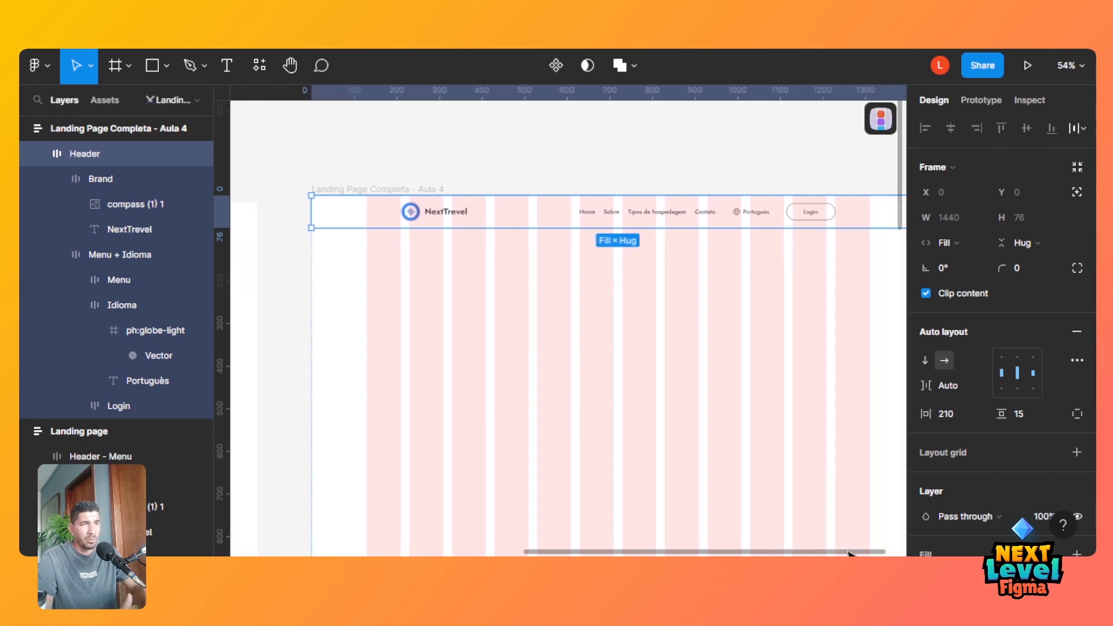
double_click(676, 216)
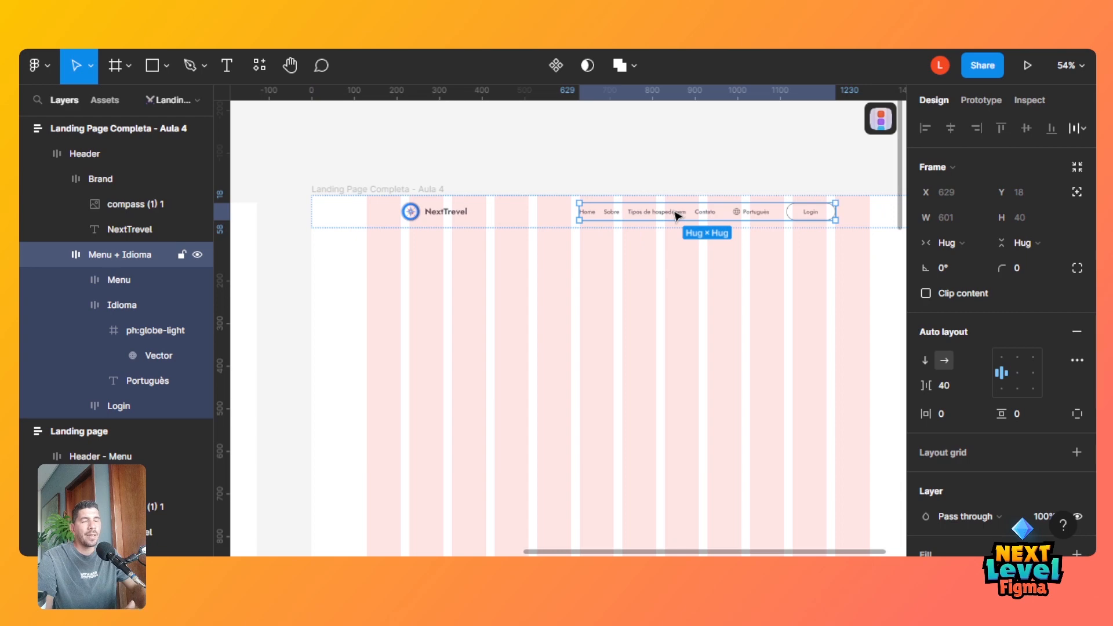
double_click(676, 216)
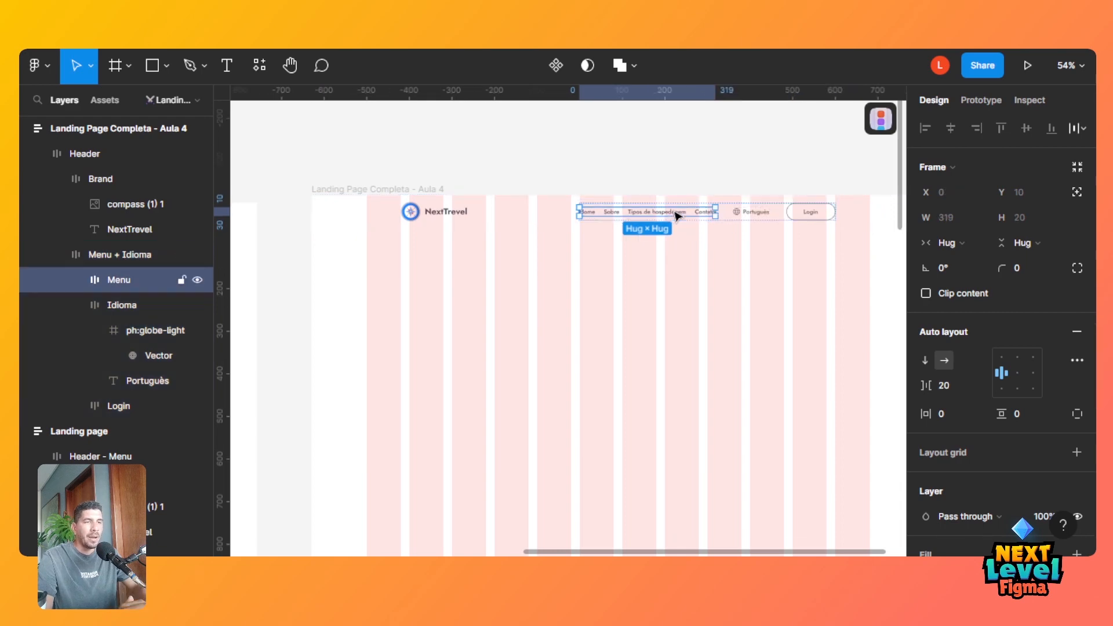
double_click(676, 216)
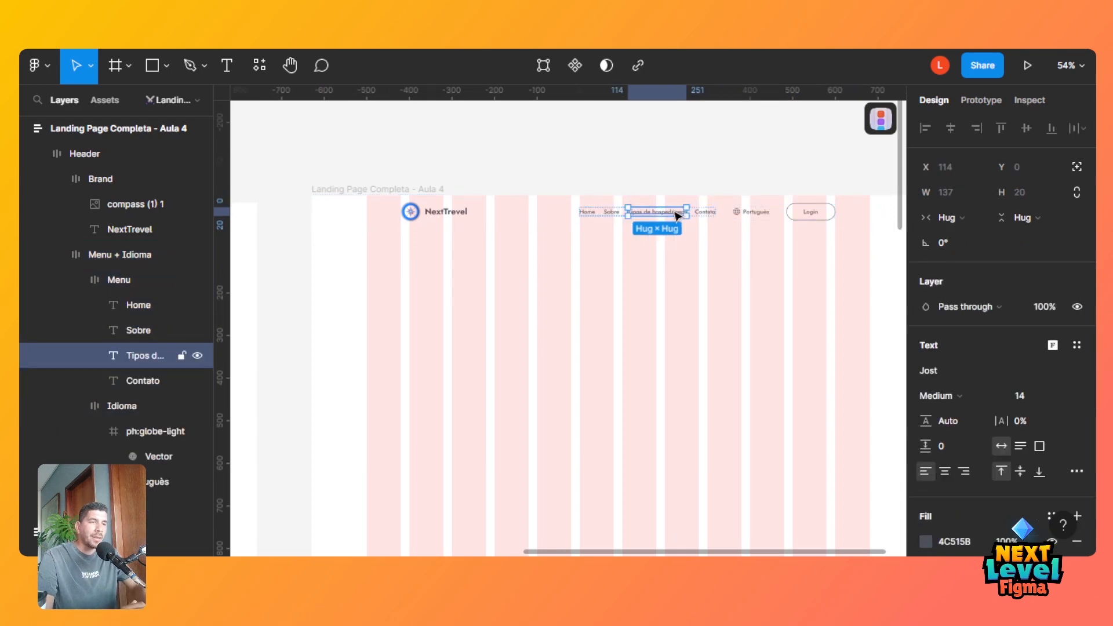
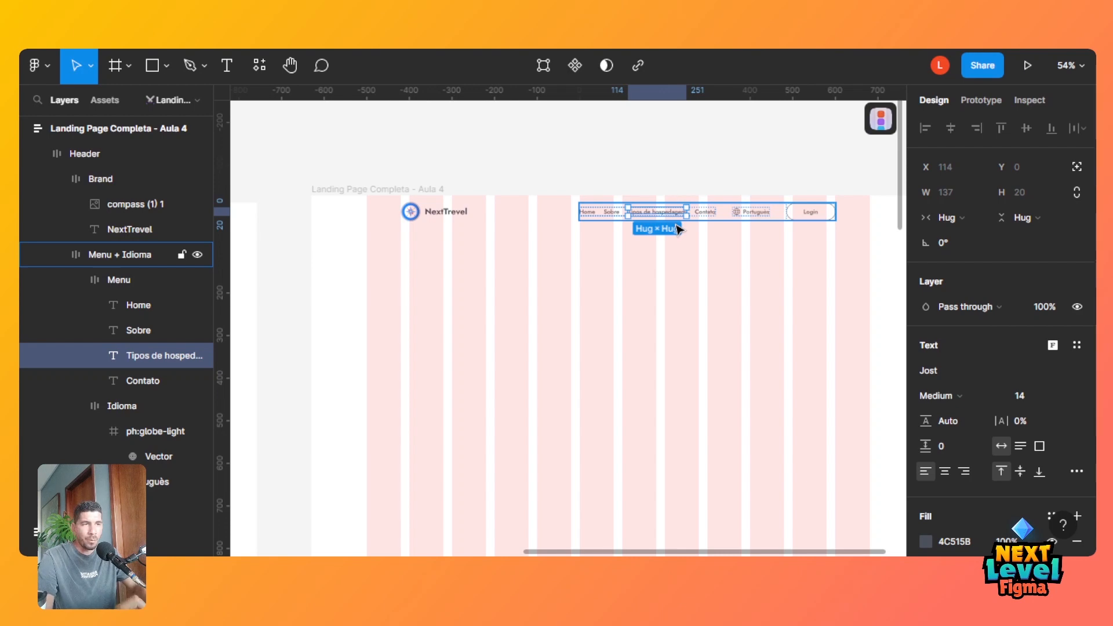
Paste a copy of the Header's Menu + Idioma frame onto the canvas just above the landing page frame.
left_click(688, 187)
double_click(695, 218)
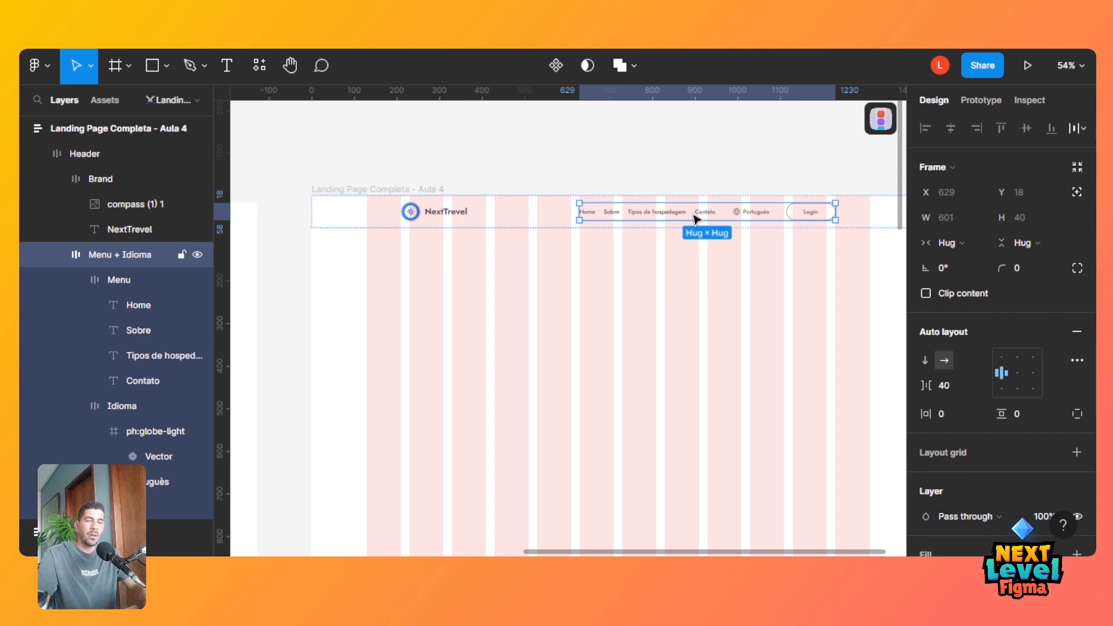
left_click(676, 169)
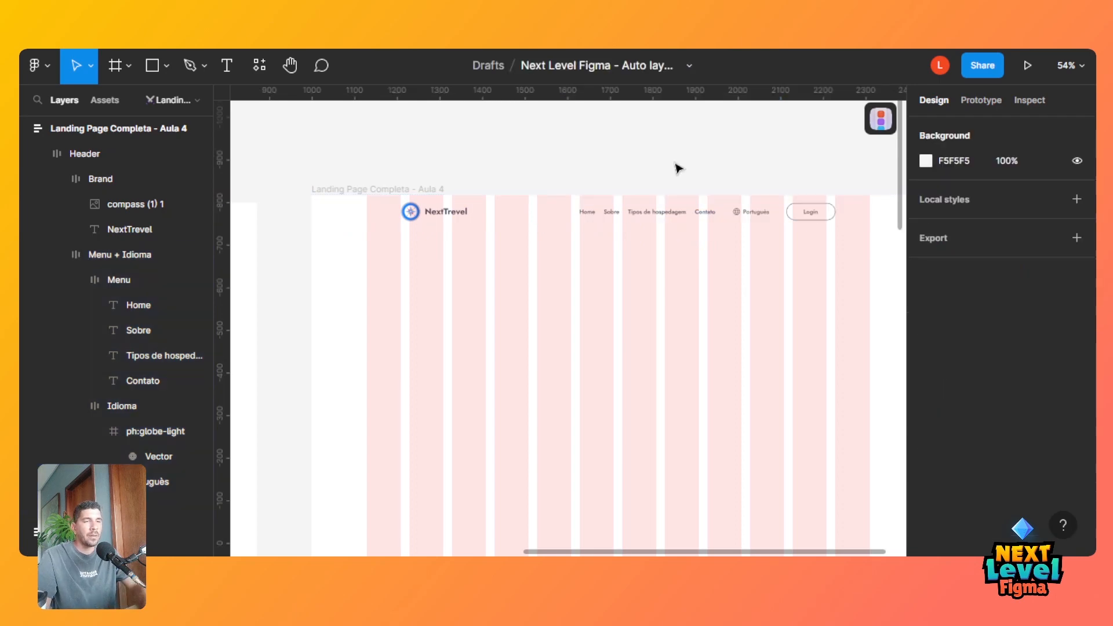
key("ctrl+v")
left_click_drag(641, 216, 636, 155)
Remove auto layout from the copied Menu + Idioma frame and from the Menu frame inside it.
left_click(1076, 333)
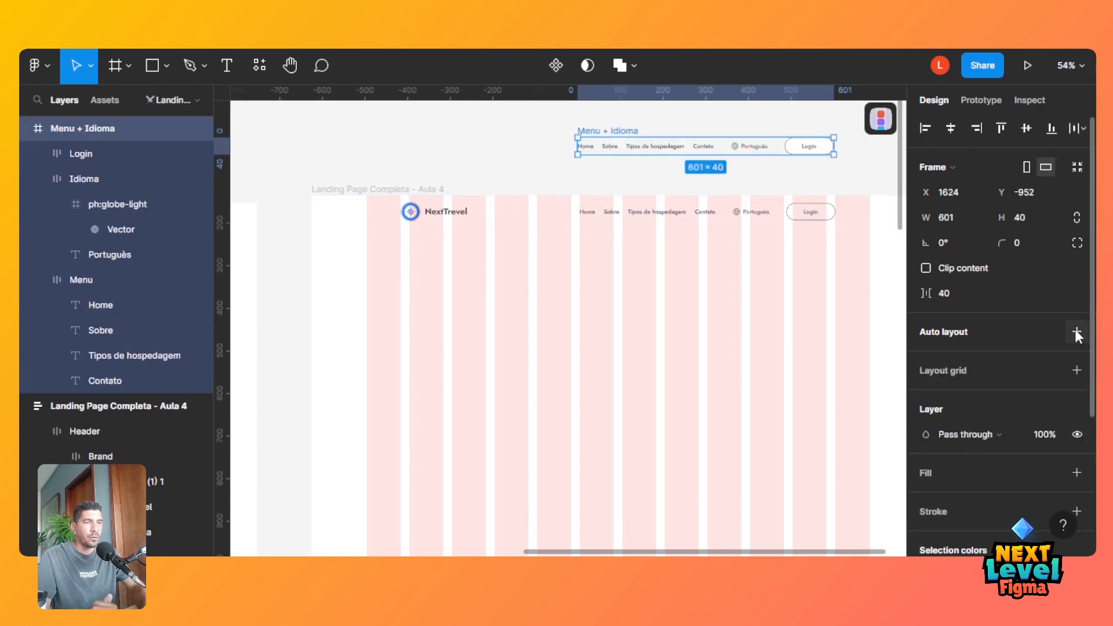
left_click(671, 153)
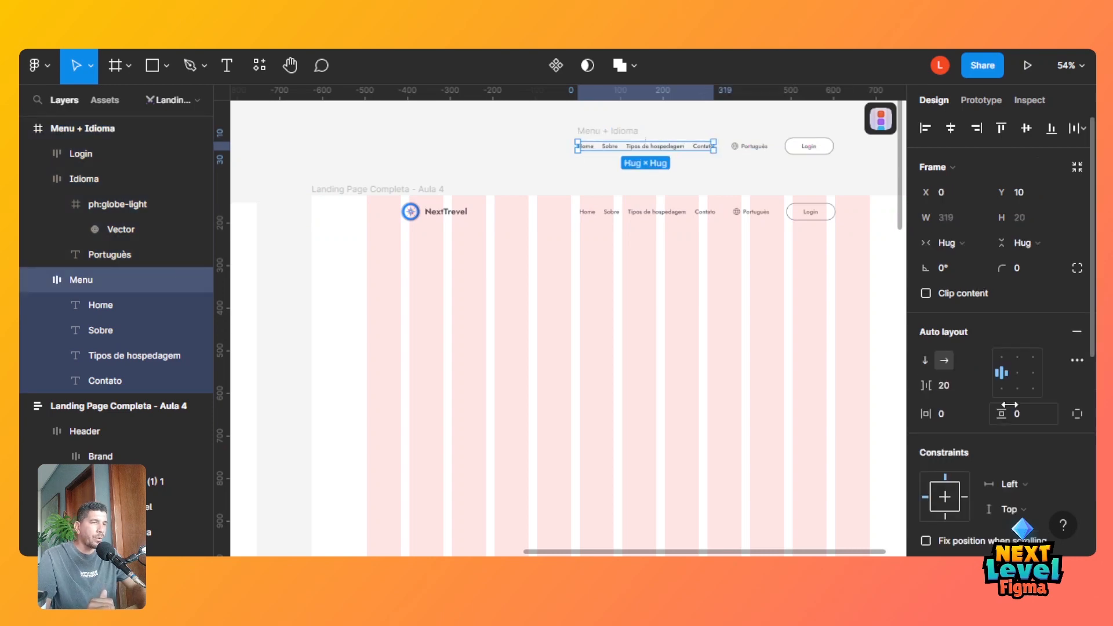
left_click(1077, 331)
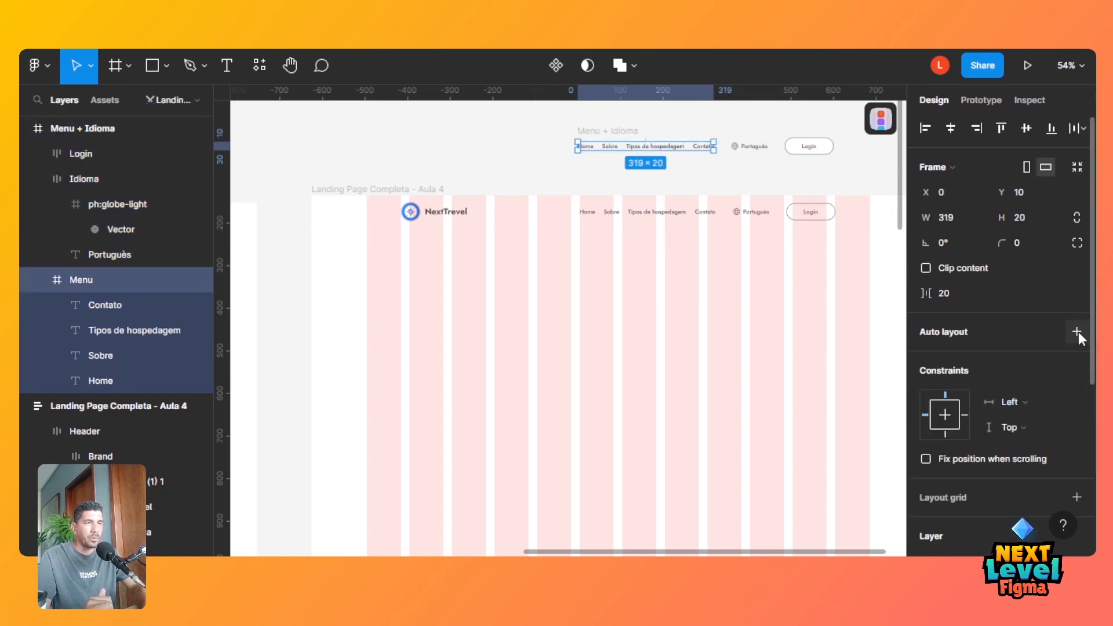
left_click(636, 181)
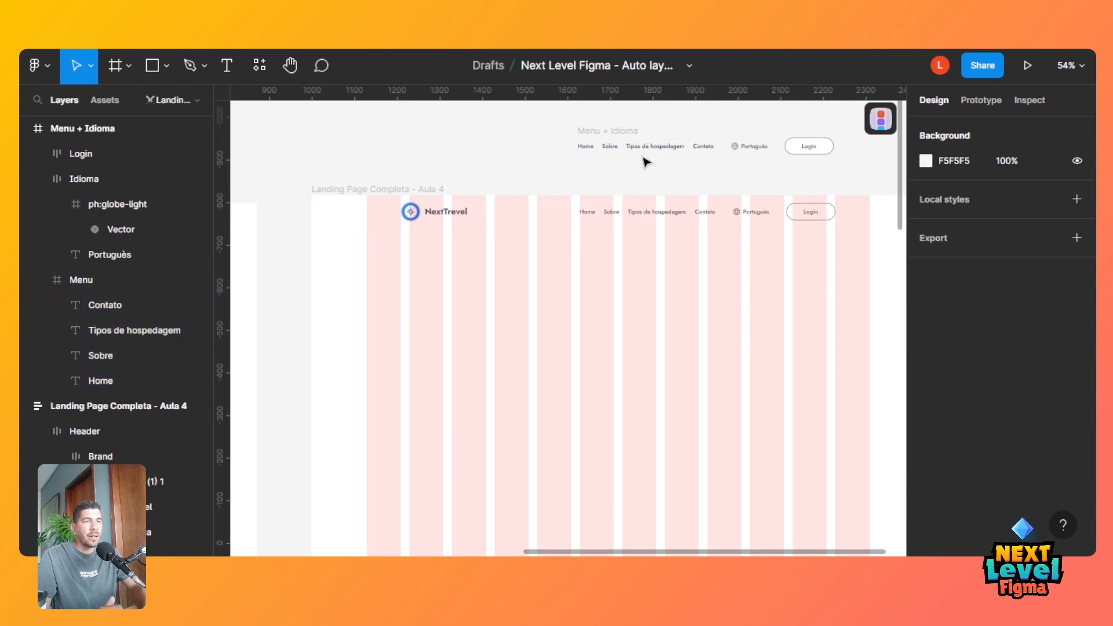
Duplicate the Tipos de hospedagem text from the copied menu, place it below the menu and change its text to "Serviços".
left_click(659, 152)
left_click(660, 153)
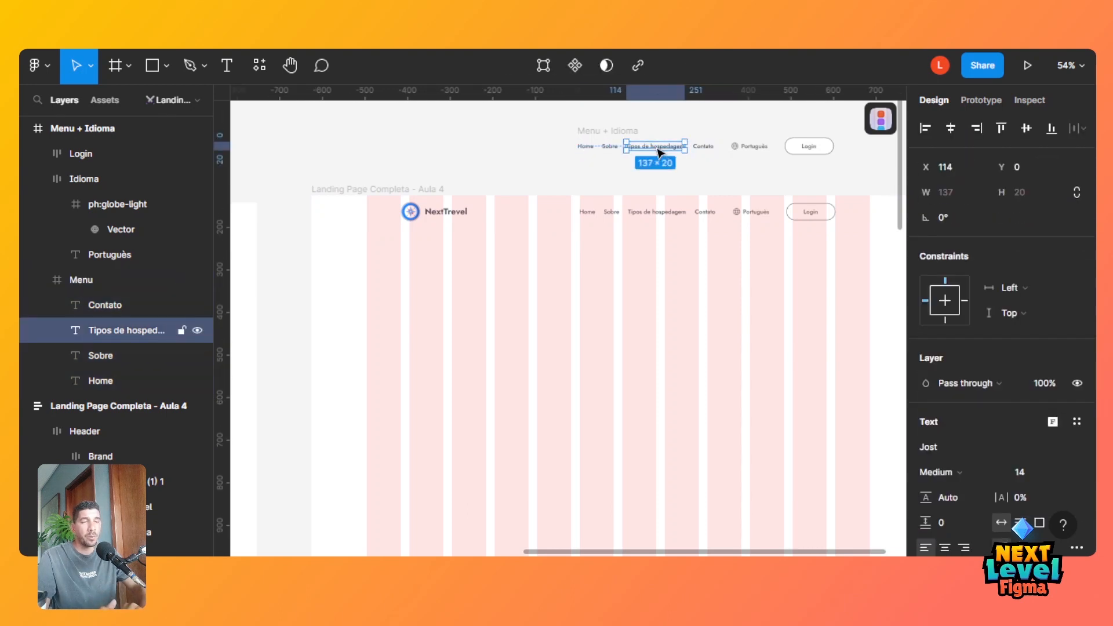
key("ctrl+d")
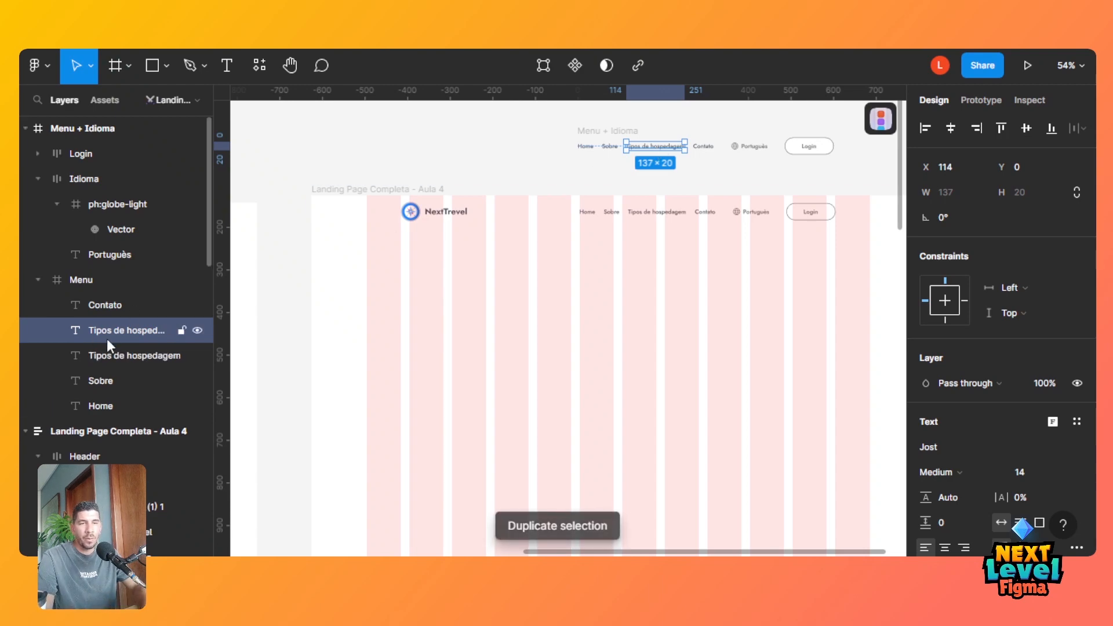
left_click_drag(663, 150, 663, 173)
double_click(668, 170)
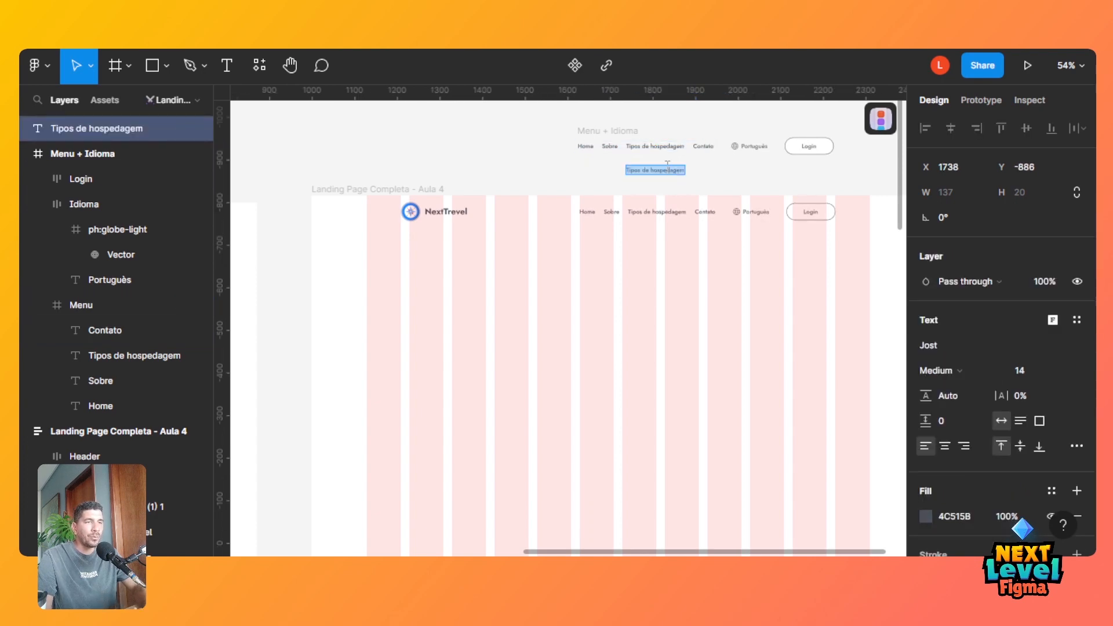
type("Serviços")
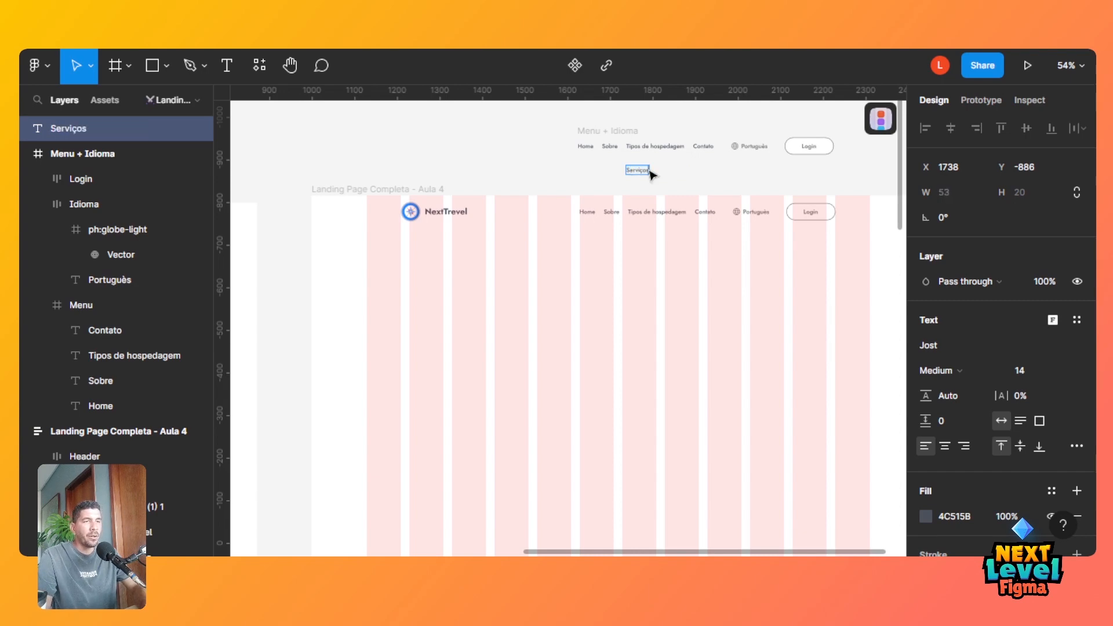
key("Escape")
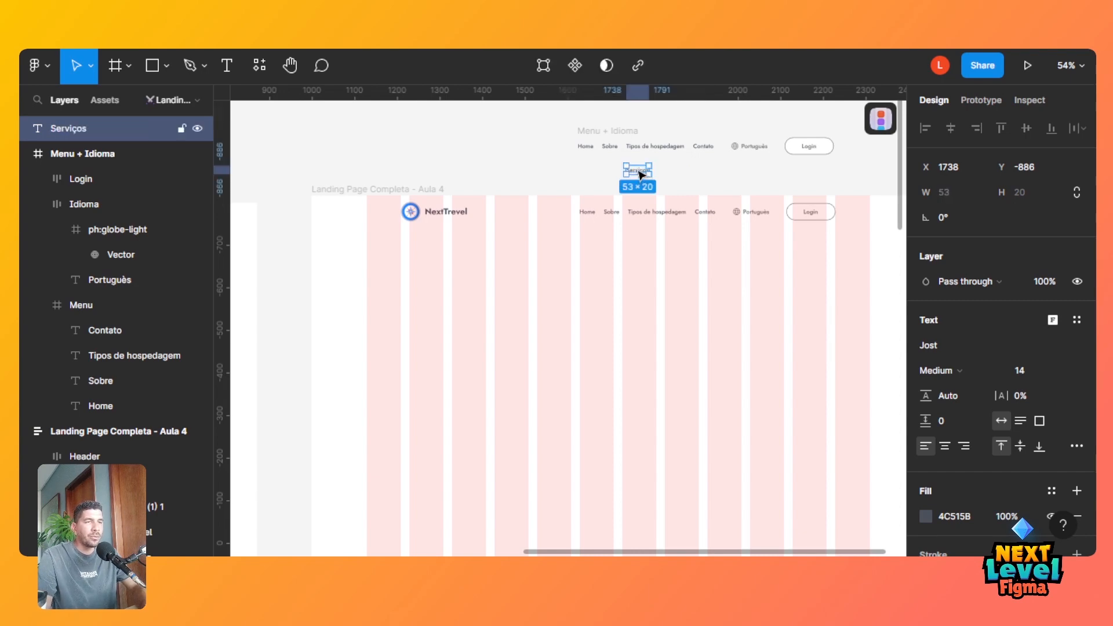
Shift Home and Sobre left in the copied menu and place Serviços between Sobre and Tipos de hospedagem.
mouse_move(641, 175)
left_mouse_down()
mouse_move(633, 218)
mouse_move(636, 174)
mouse_move(637, 186)
left_mouse_up()
left_click(609, 149)
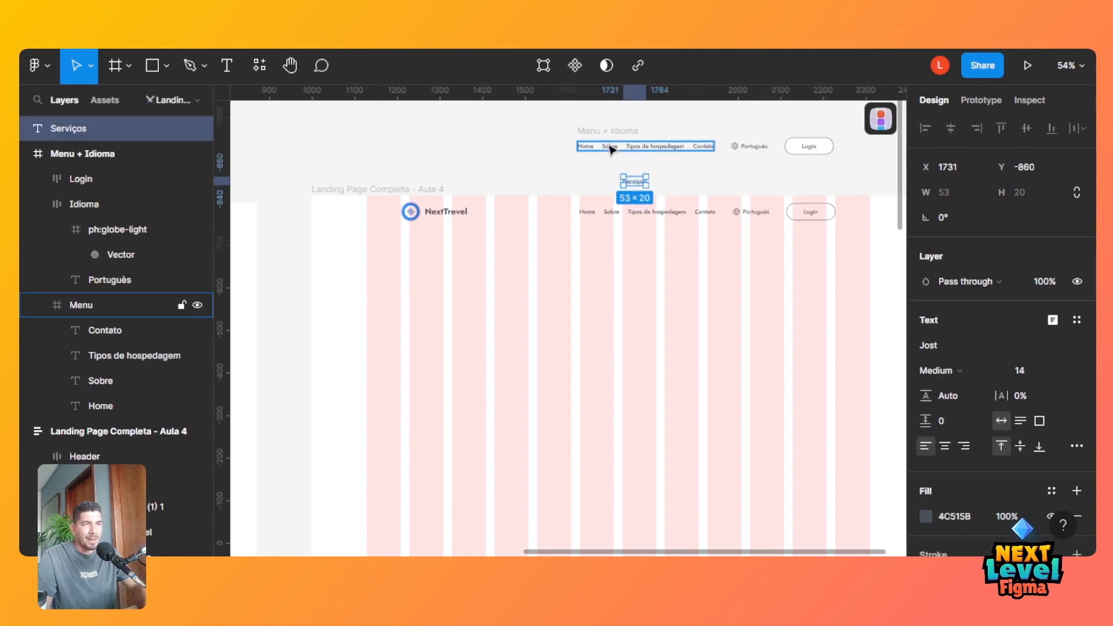
left_click(606, 146)
left_click(585, 147, "shift")
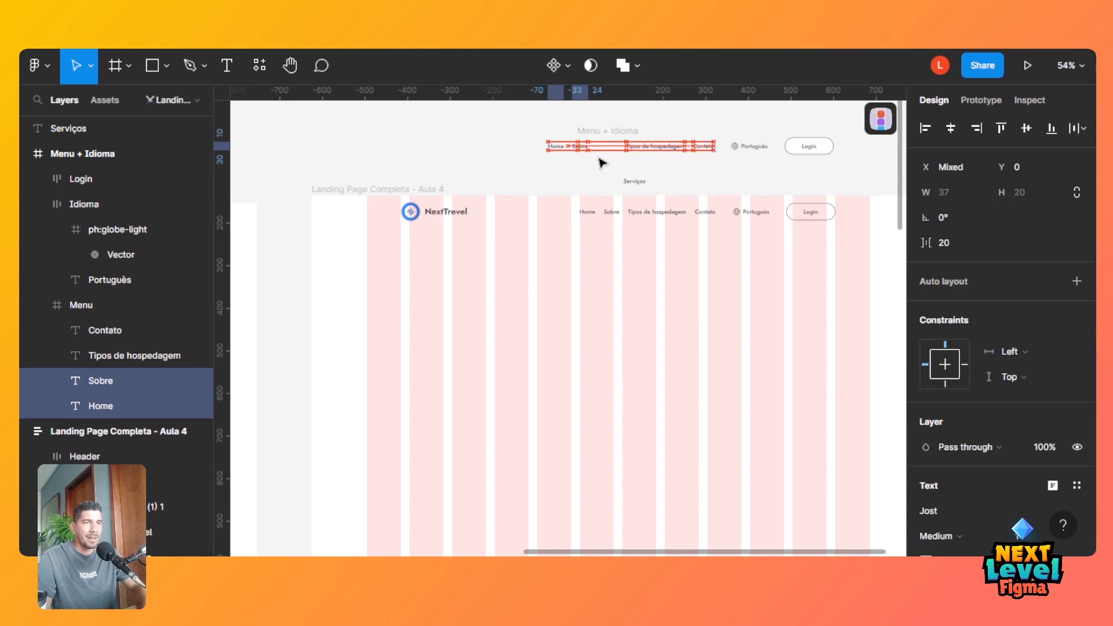
mouse_move(634, 181)
left_mouse_down()
mouse_move(628, 158)
mouse_move(609, 150)
left_mouse_up()
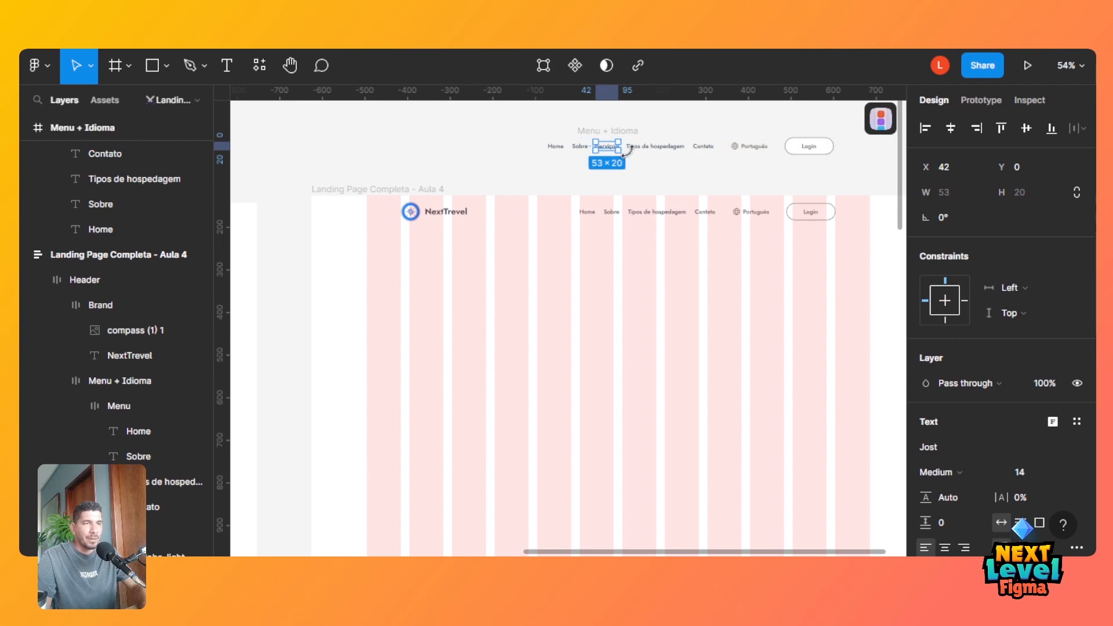
left_click(573, 163)
left_click(557, 146)
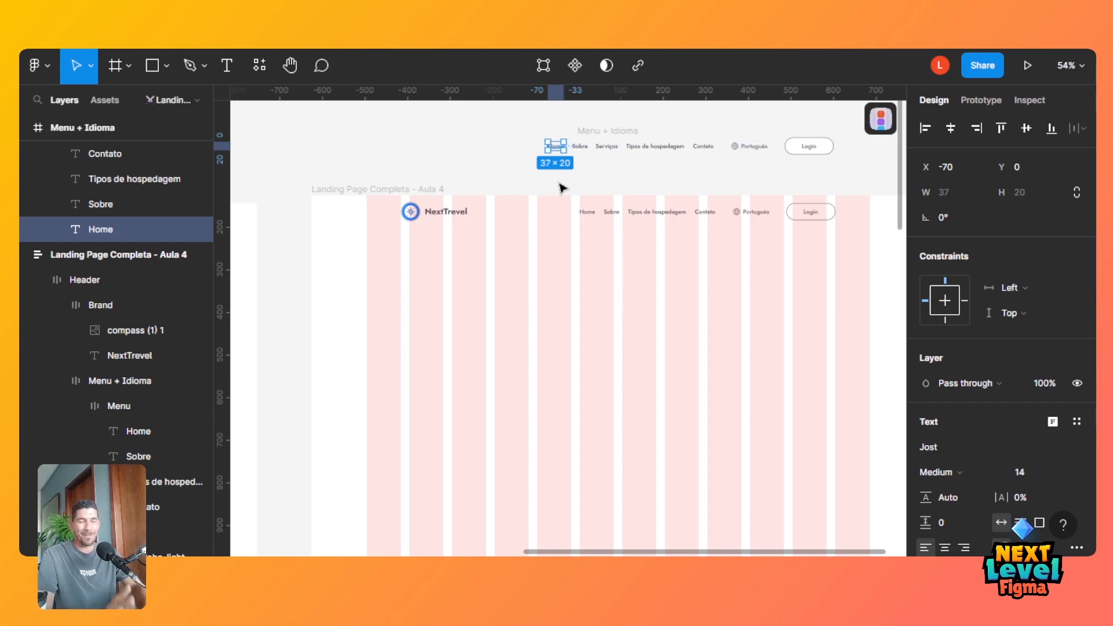
Duplicate the Sobre text inside the Header's auto layout Menu and change the copy's text to "Seviço".
left_click(614, 217)
double_click(615, 216)
double_click(614, 217)
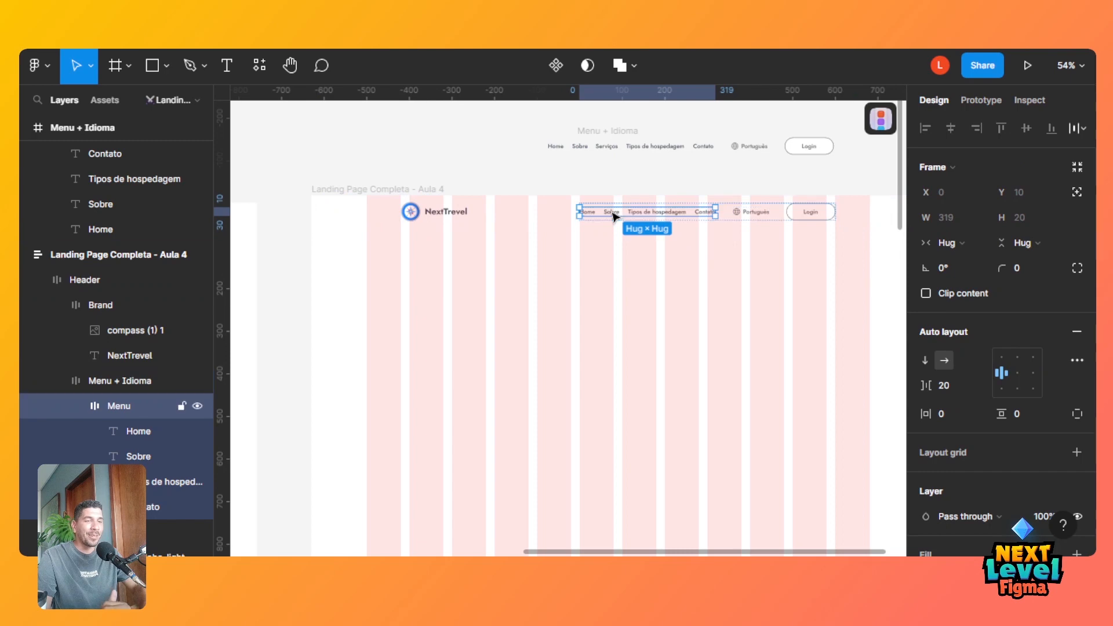
double_click(614, 217)
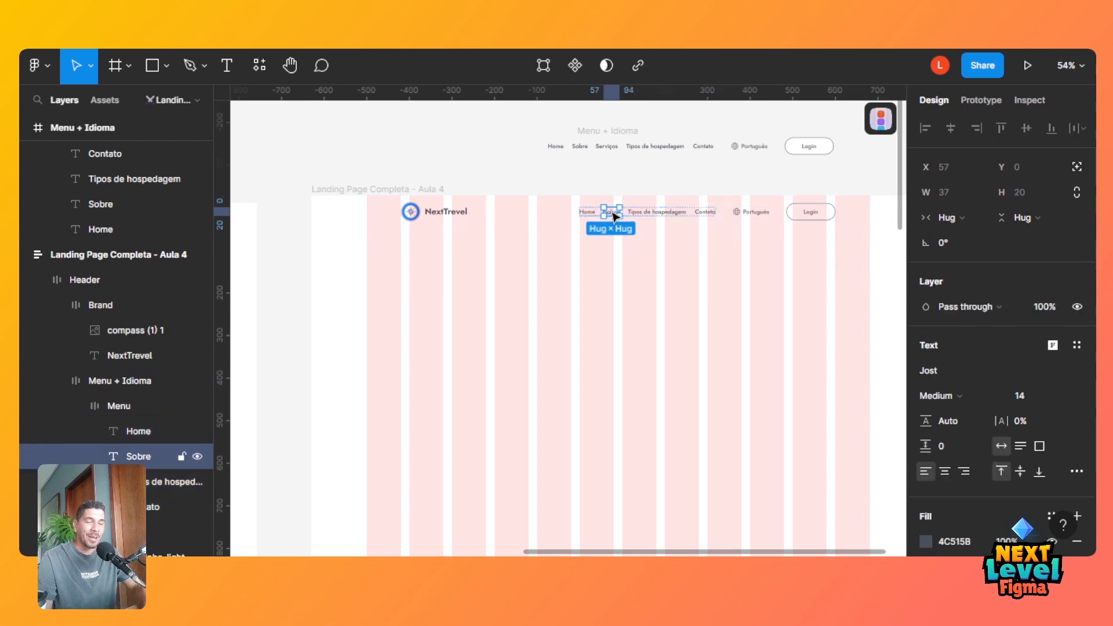
key("ctrl+d")
double_click(612, 212)
type("Sev")
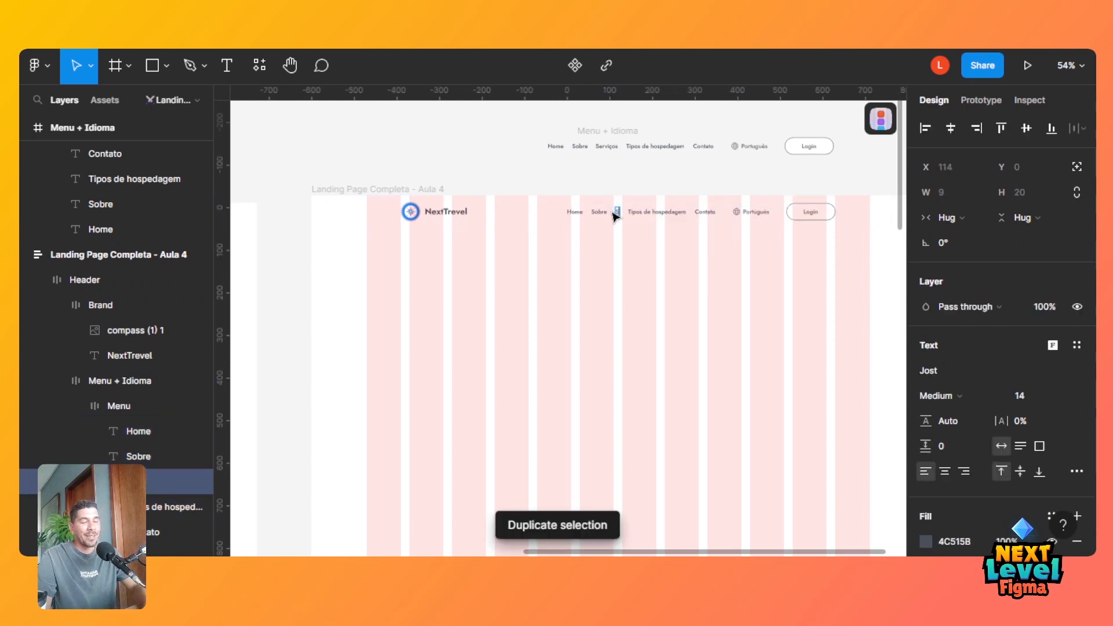
type("iço")
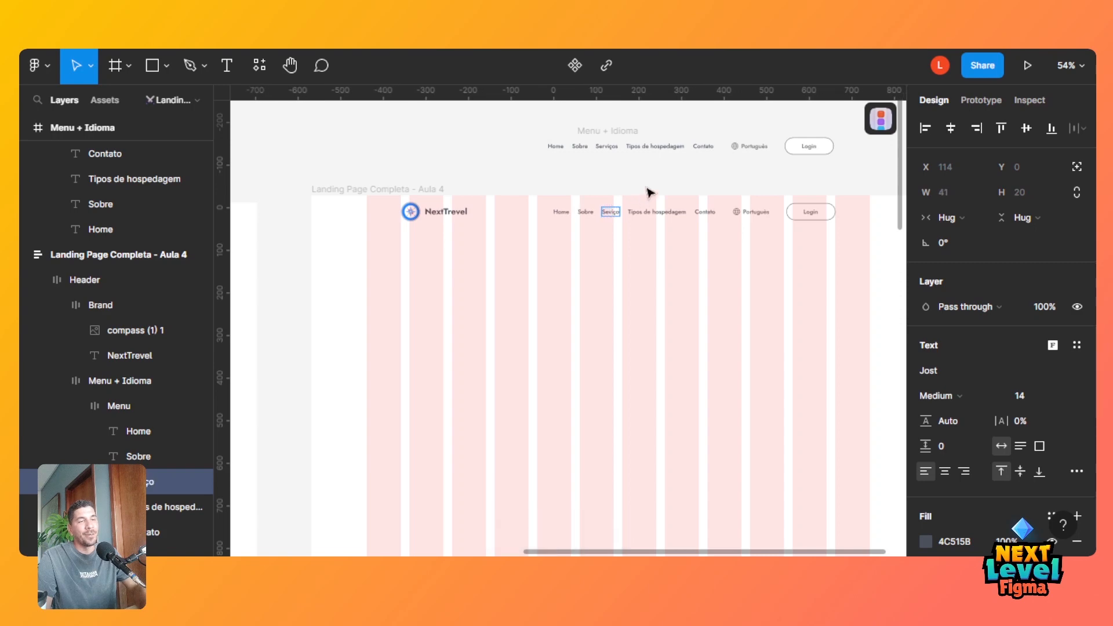
key("Escape")
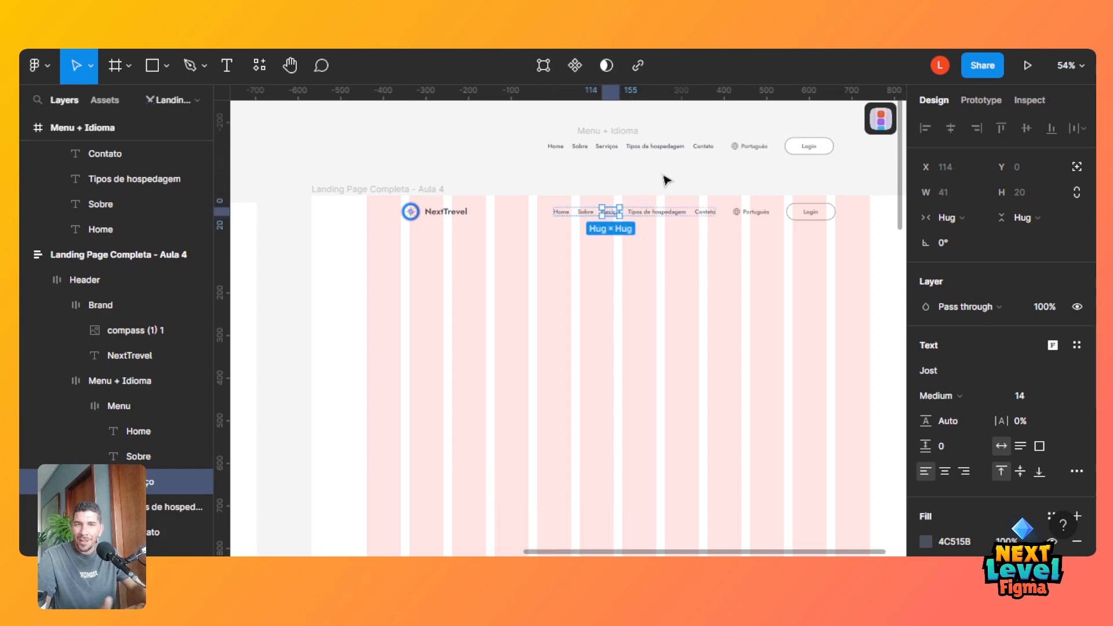
Delete the copied Menu + Idioma frame without auto layout above the landing page frame.
left_click(524, 135)
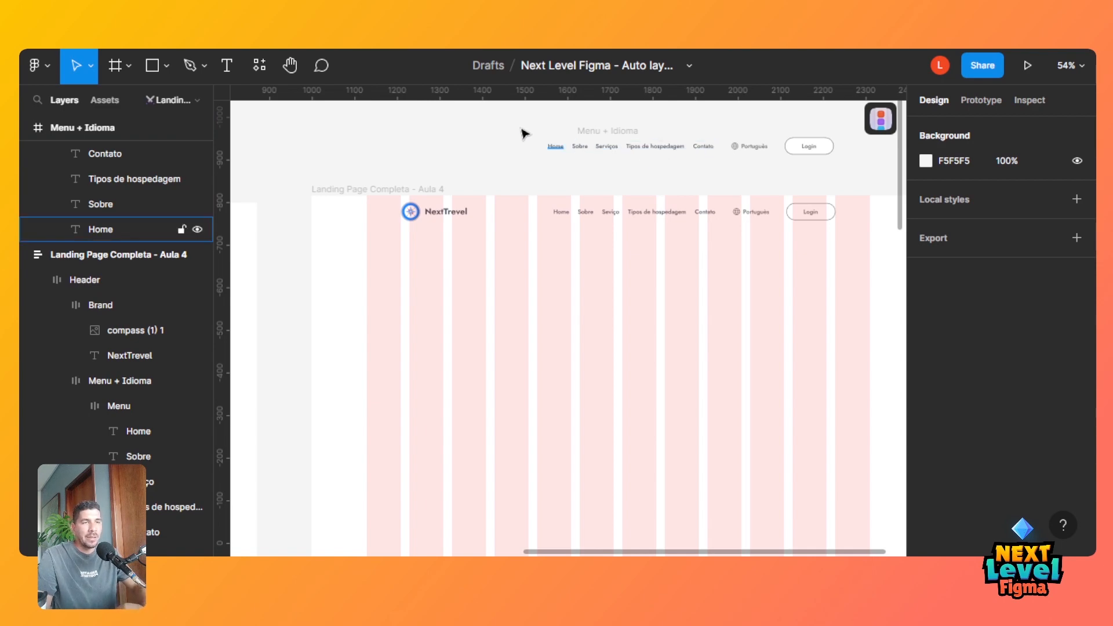
left_click_drag(531, 121, 849, 180)
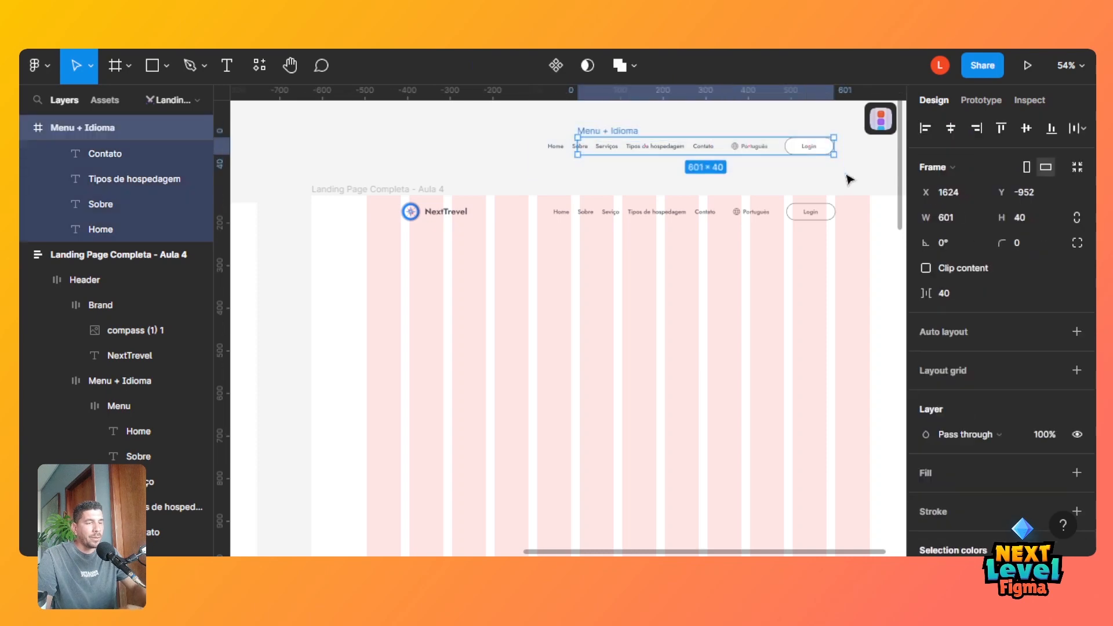
key("Delete")
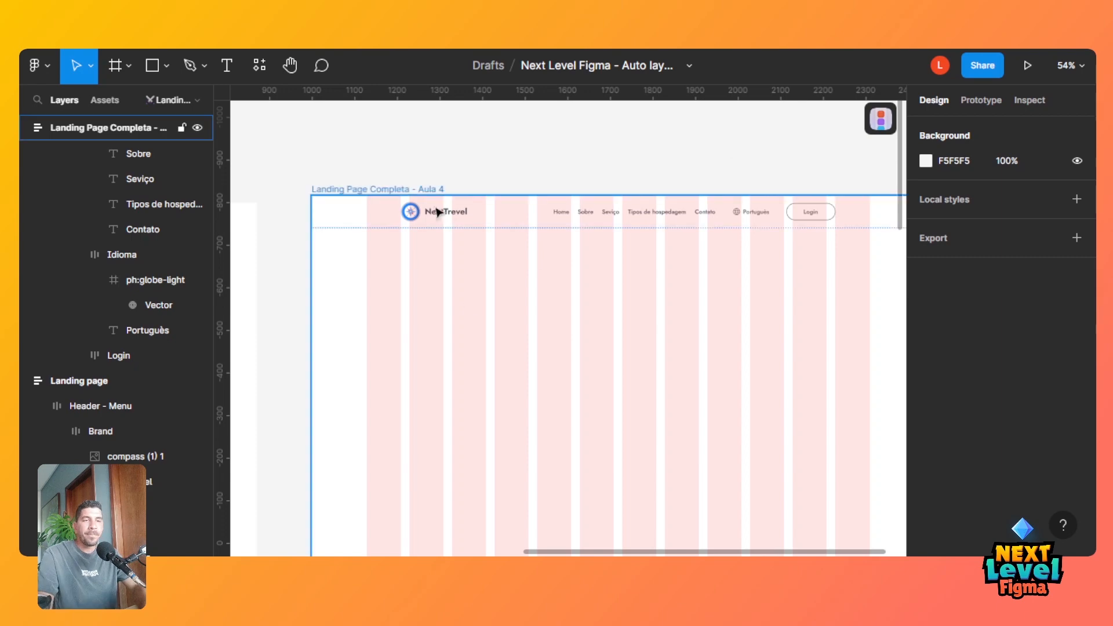
Collapse the layer trees of the new Header and of the reference page's Header - Menu.
left_click(496, 229)
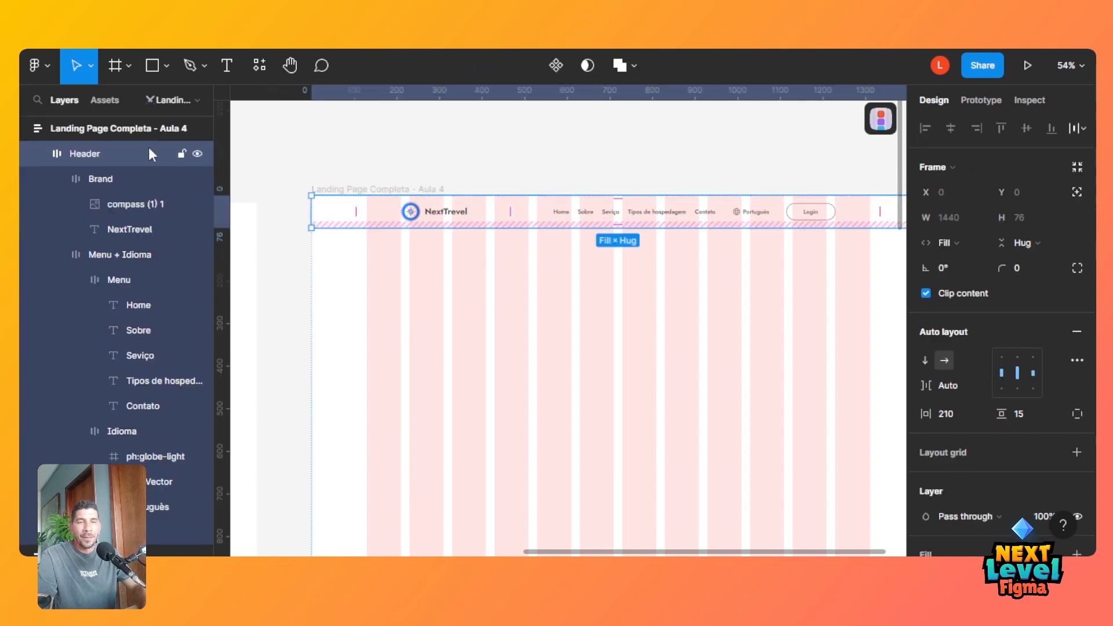
left_click(37, 153)
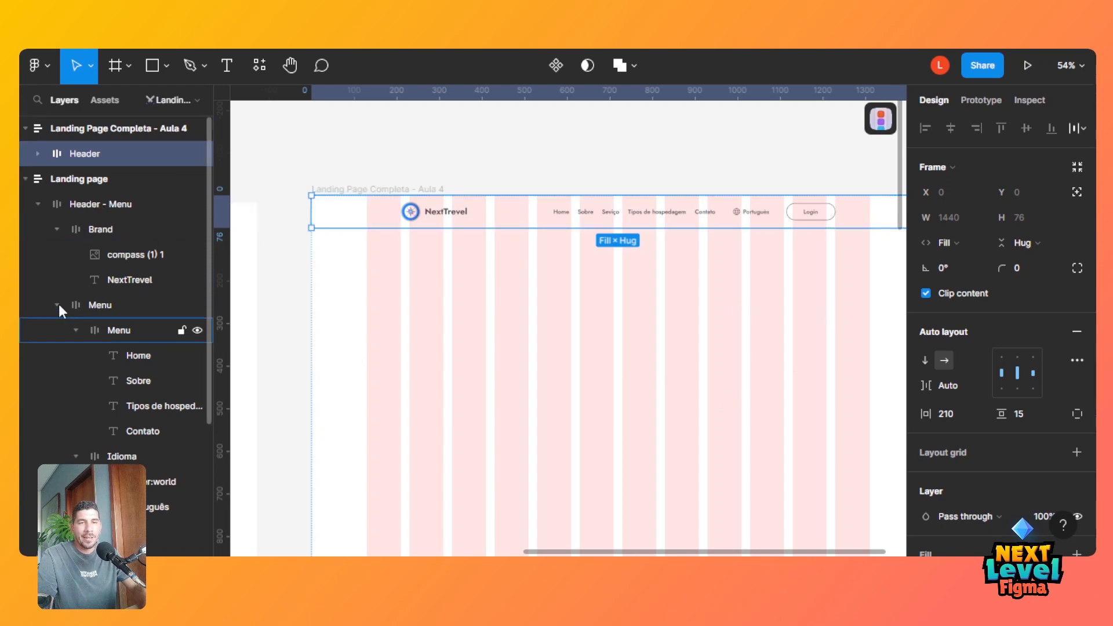
left_click(37, 203)
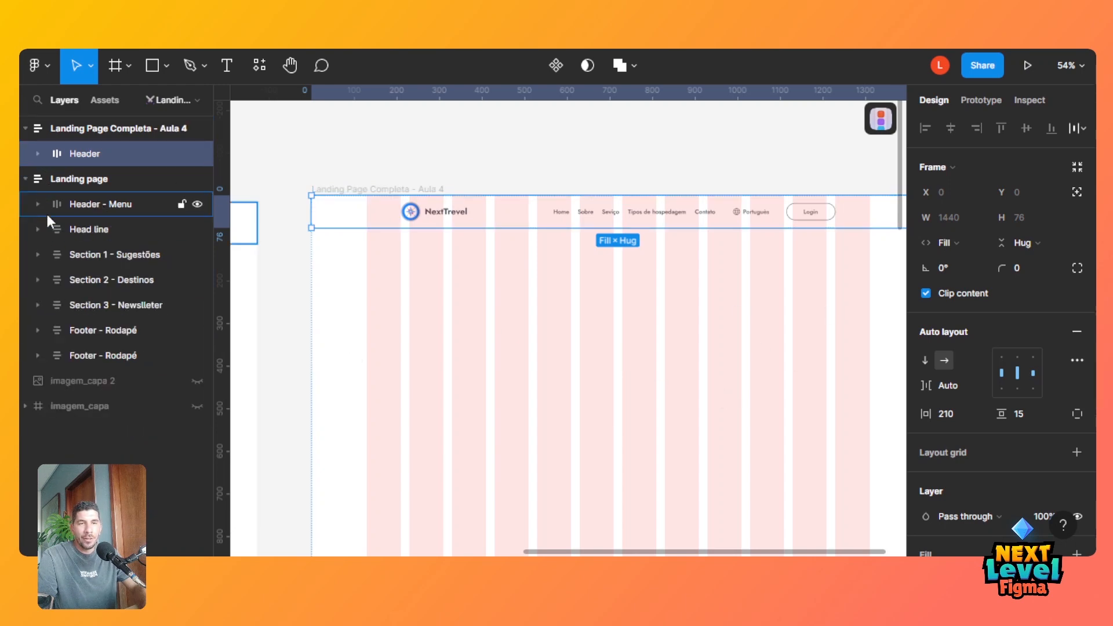
Examine the reference page's Head line section and the Destaque and Box Pesquisa frames it contains.
left_click(104, 231)
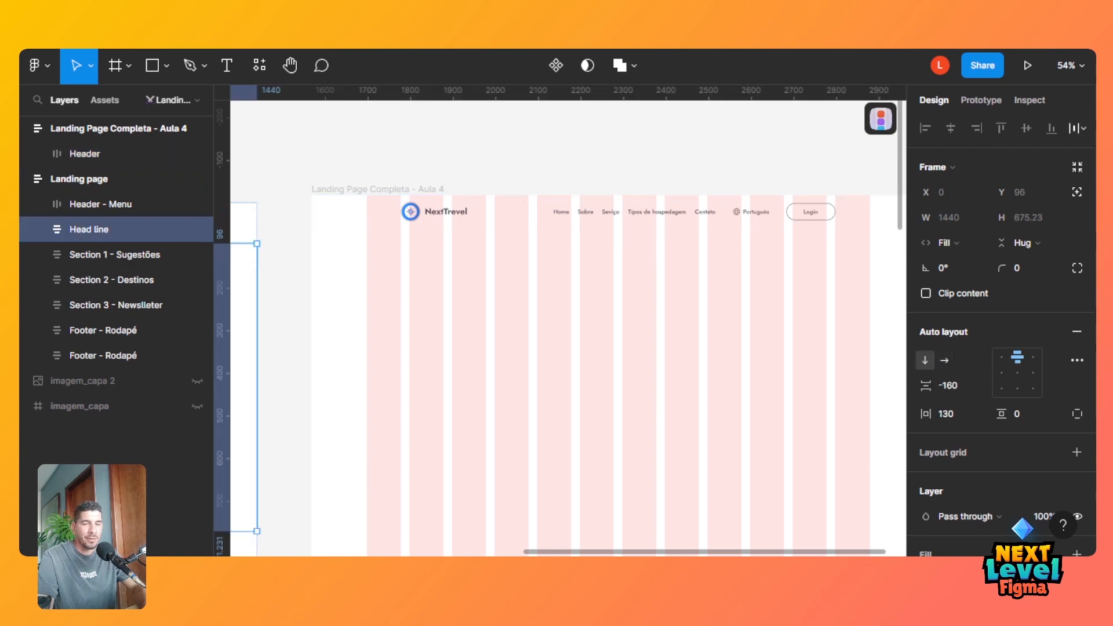
key("shift+2")
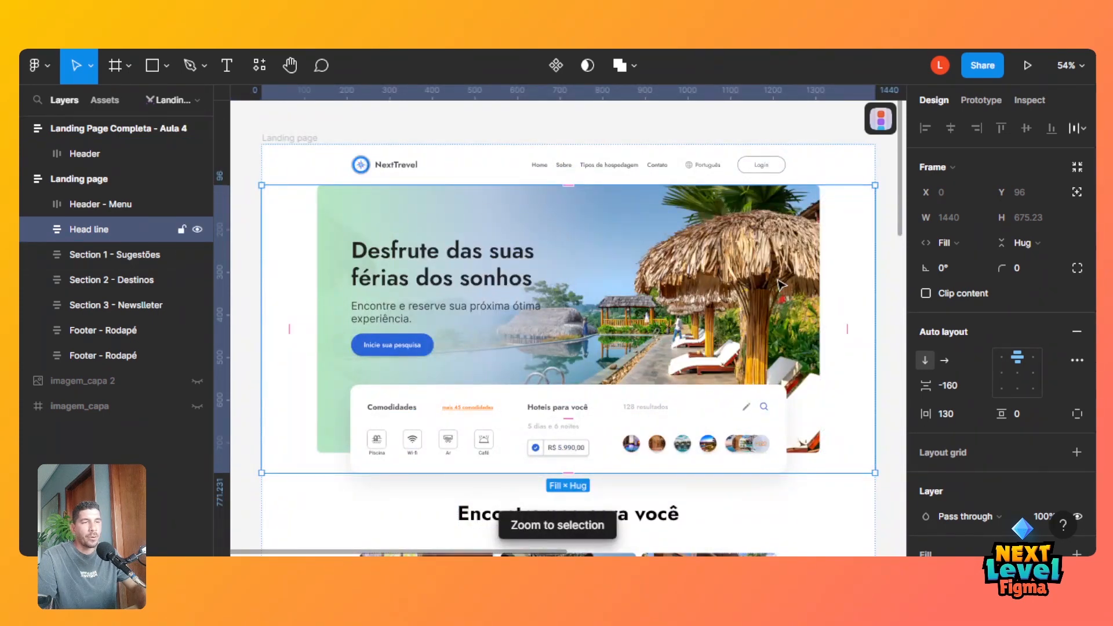
double_click(396, 282)
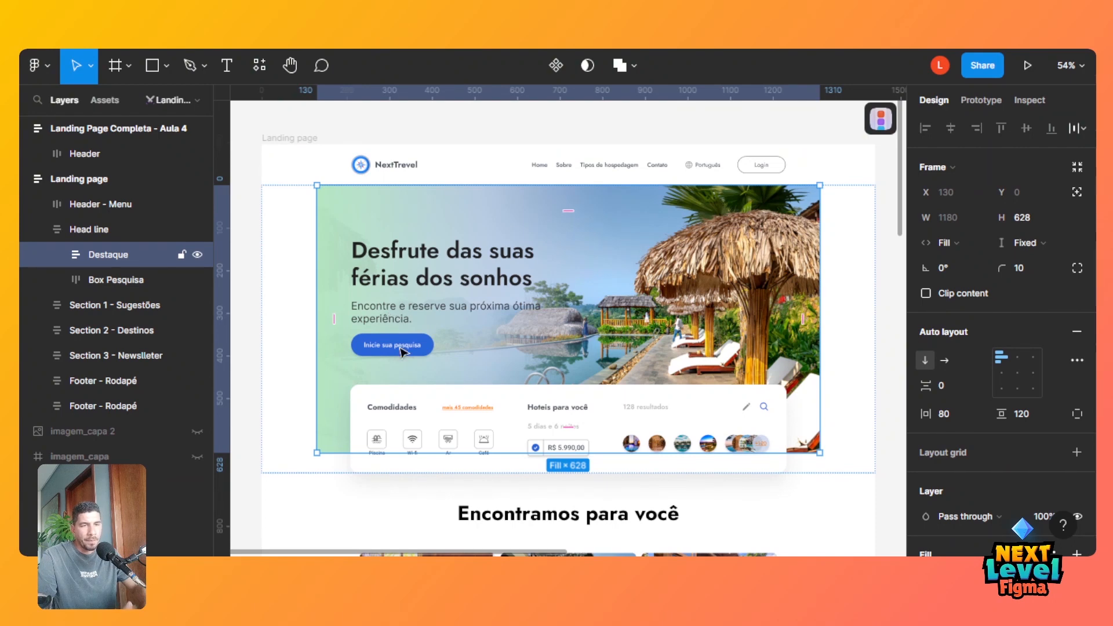
left_click(475, 399)
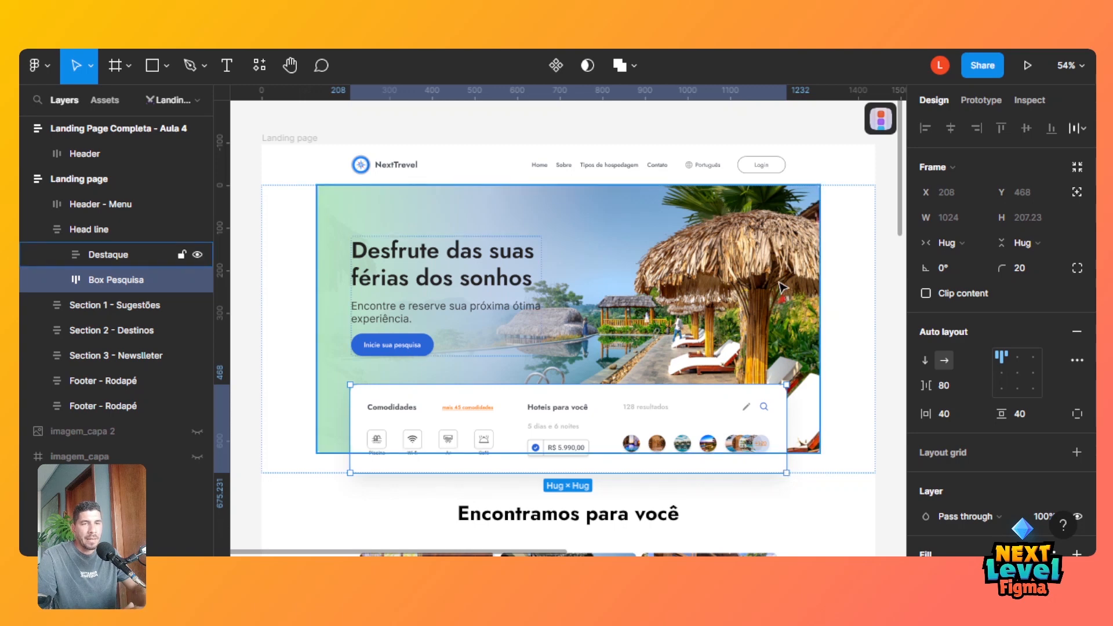
left_click(103, 232)
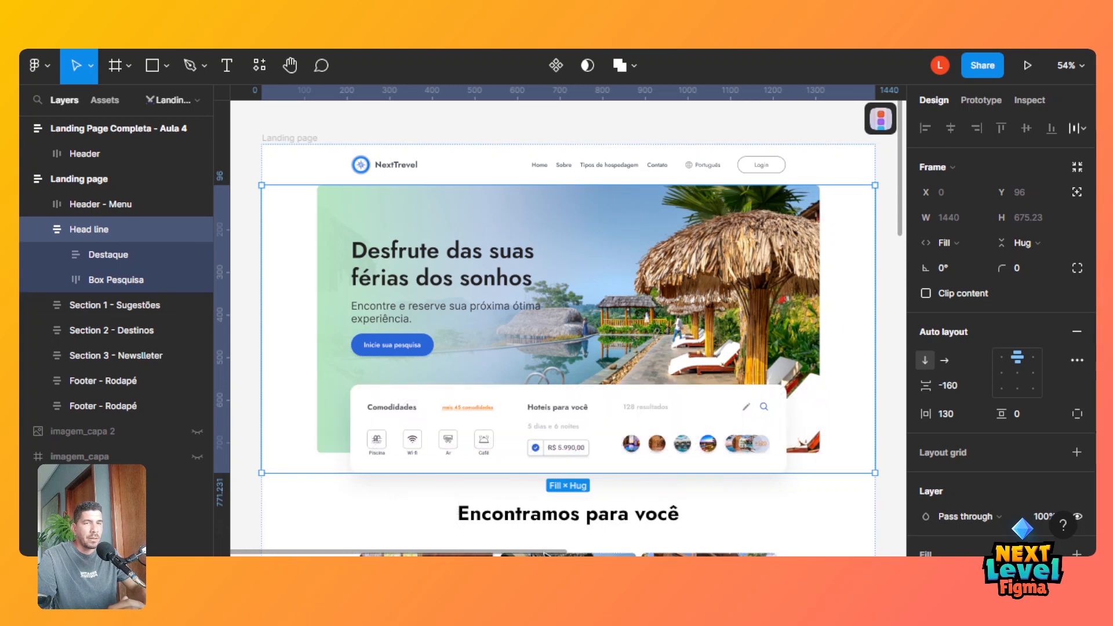
scroll(545, 553, "right", 10)
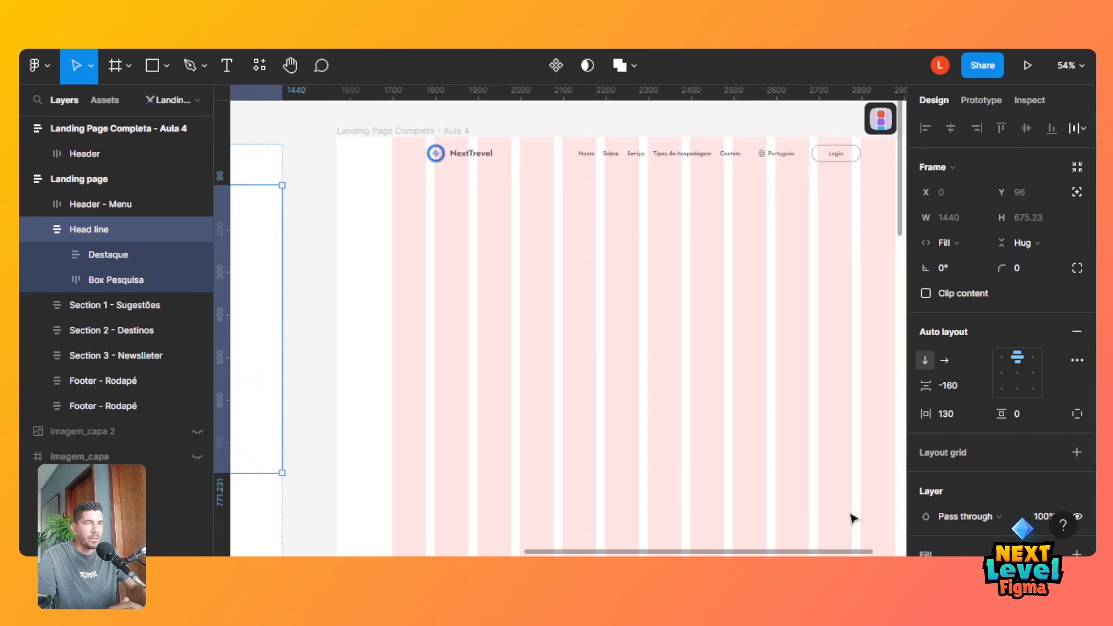
left_click(117, 73)
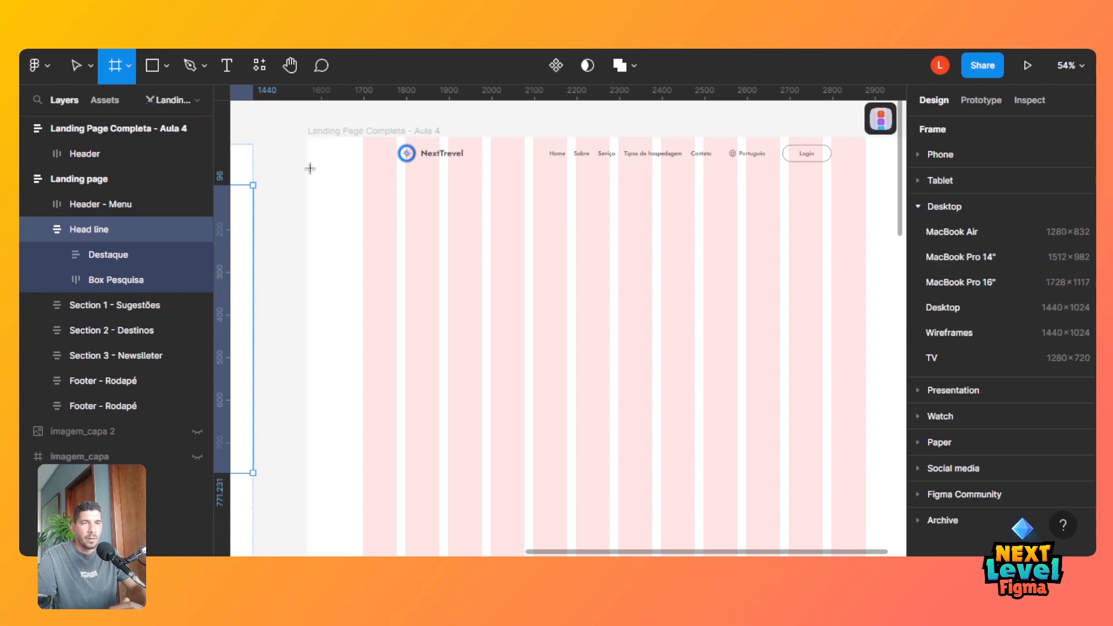
left_click_drag(309, 172, 837, 373)
key("ctrl+z")
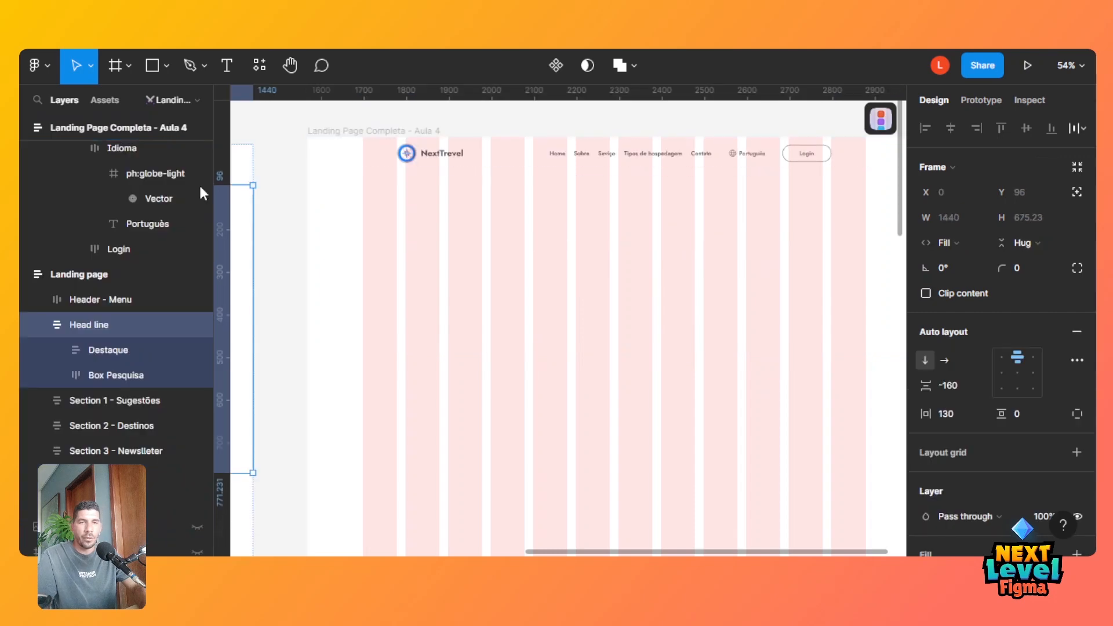
Draw a frame about 1298 × 544 below the Header in Landing Page Completa - Aula 4 and set its width to Fill container.
left_click(116, 66)
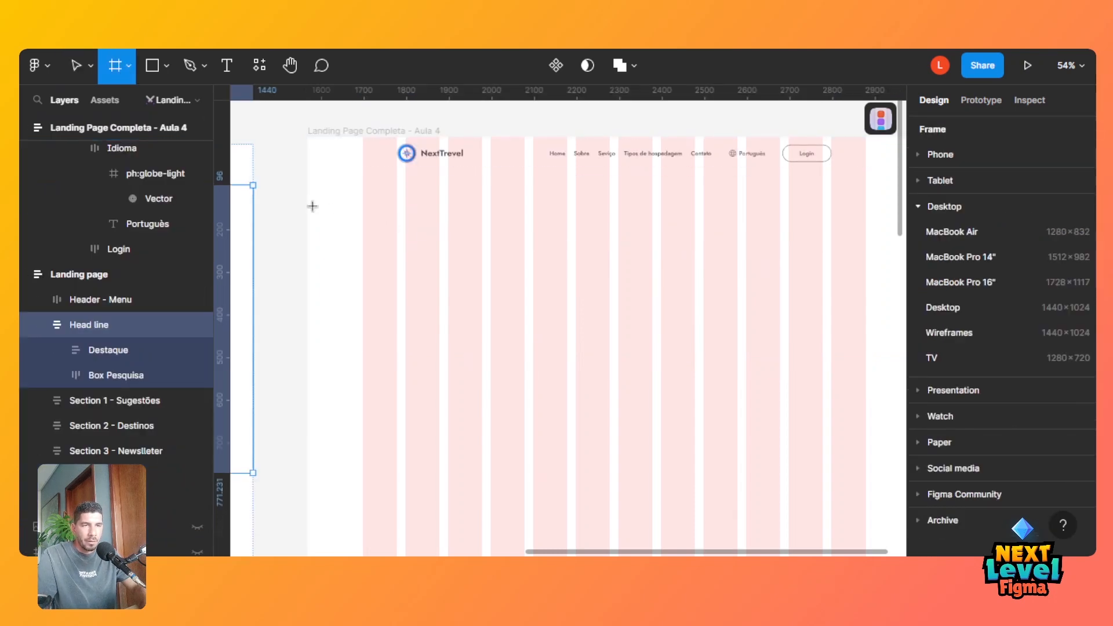
left_click_drag(307, 174, 738, 445)
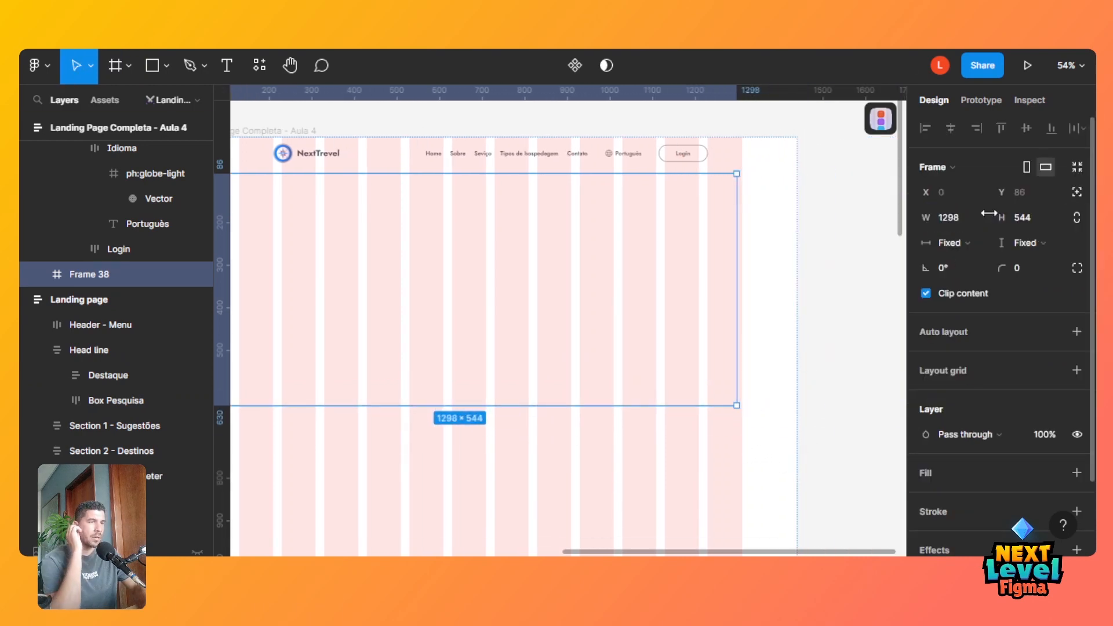
left_click(972, 240)
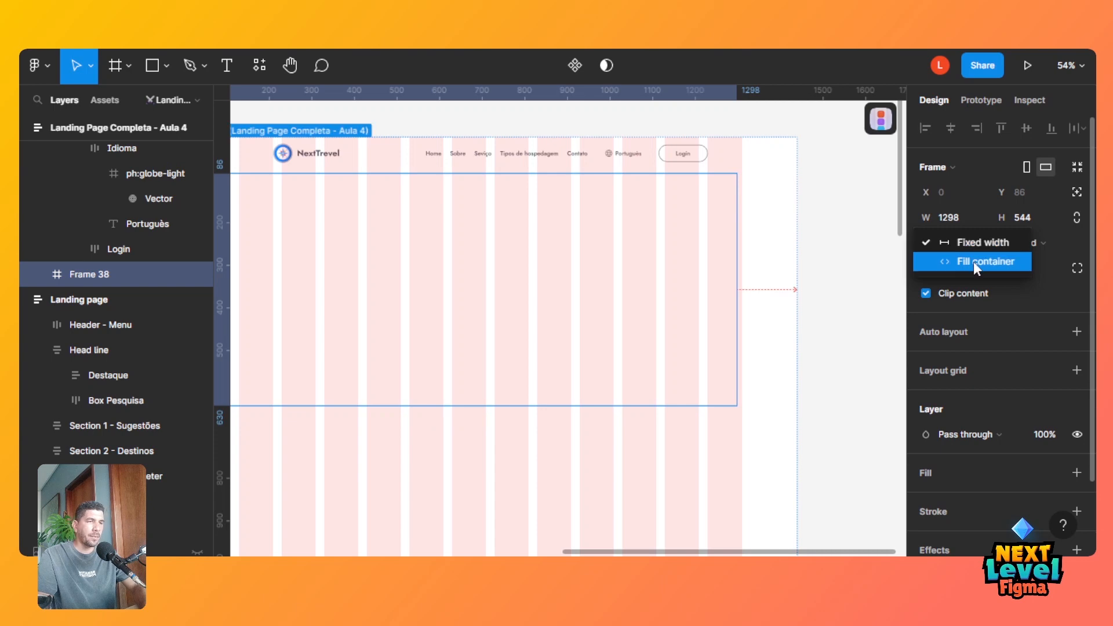
left_click(972, 262)
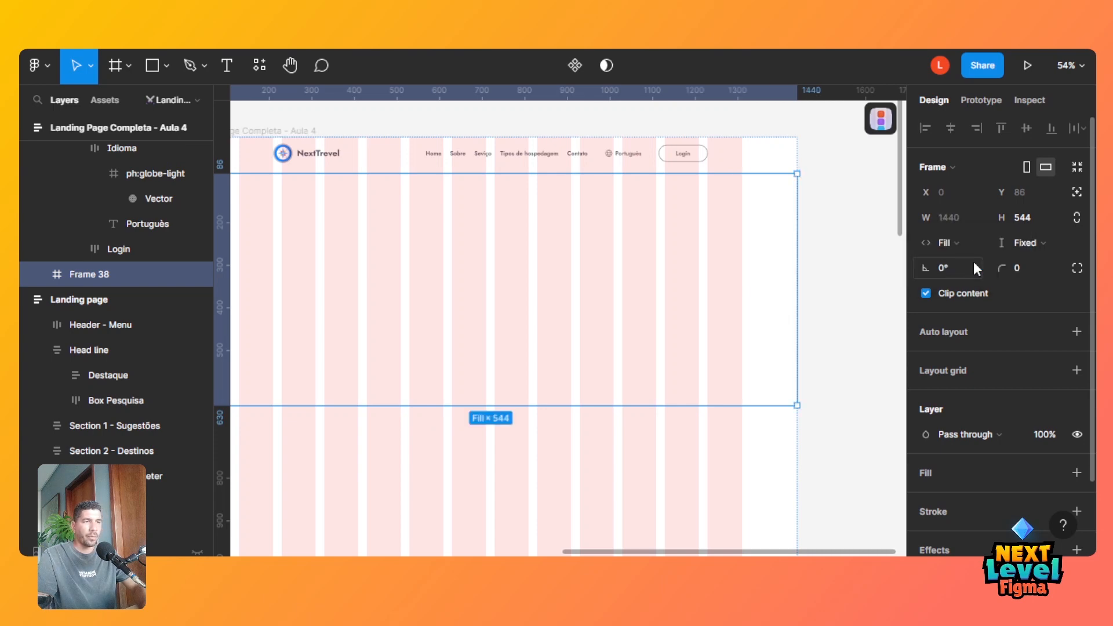
Stretch the new frame below the Header to a height of about 793.
scroll(703, 549, "left", 5)
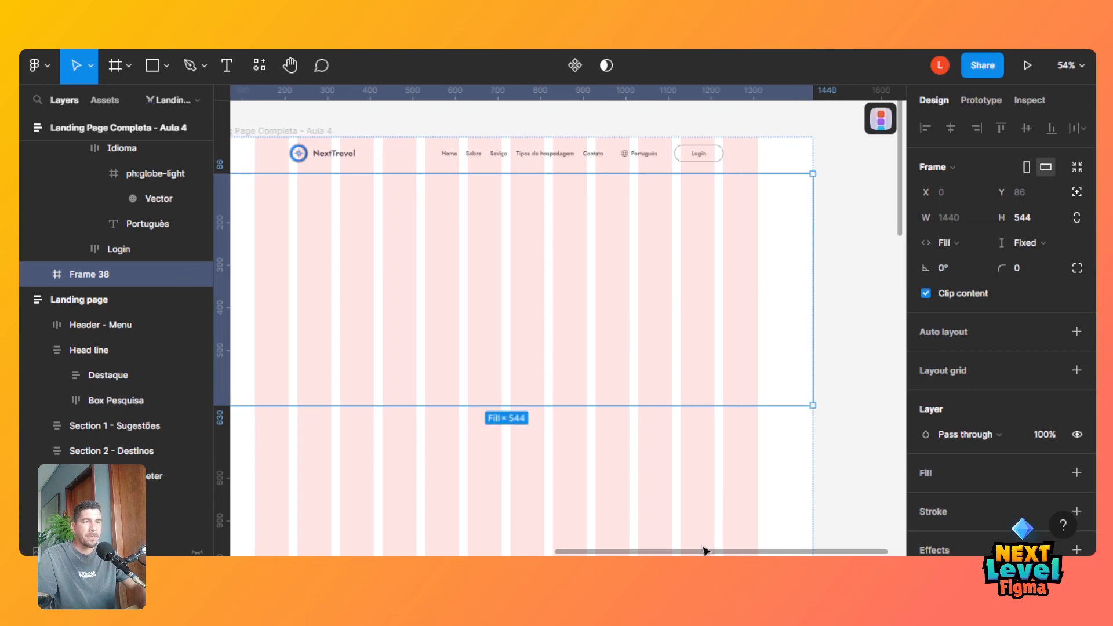
left_click_drag(684, 484, 684, 512)
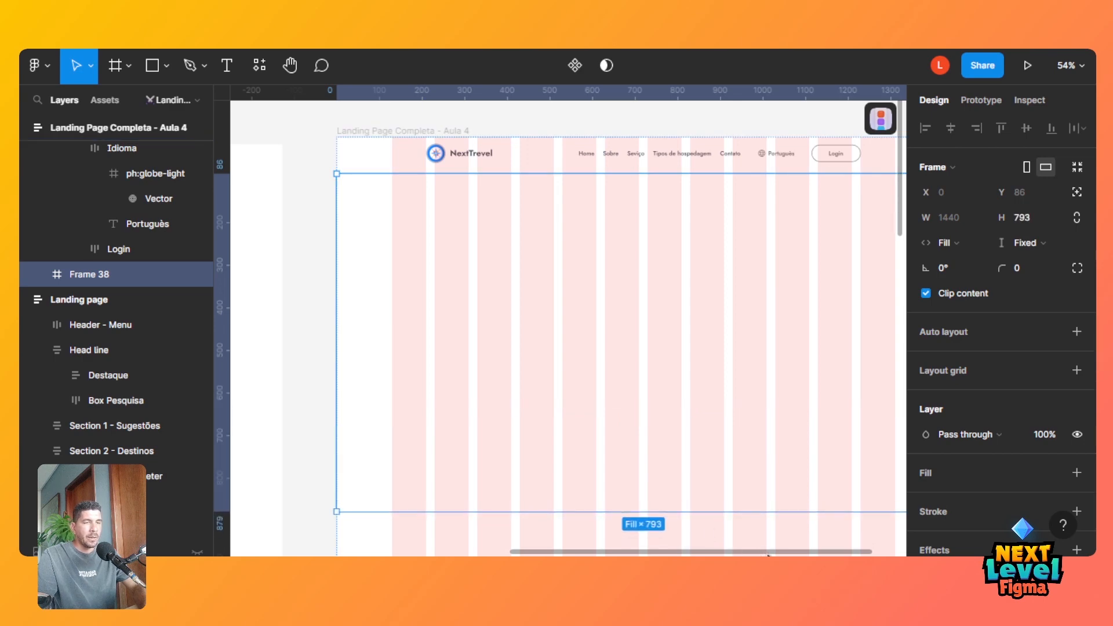
scroll(768, 555, "right", 2)
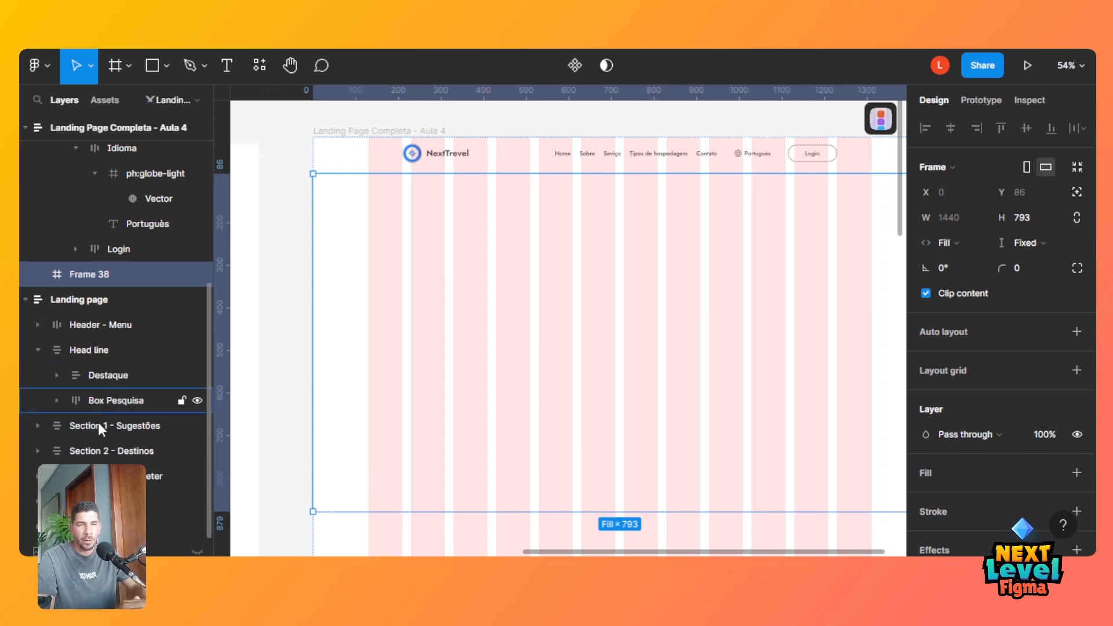
Compare how Destaque and Box Pesquisa are sized and nested within the reference page's Head line frame.
left_click(113, 374)
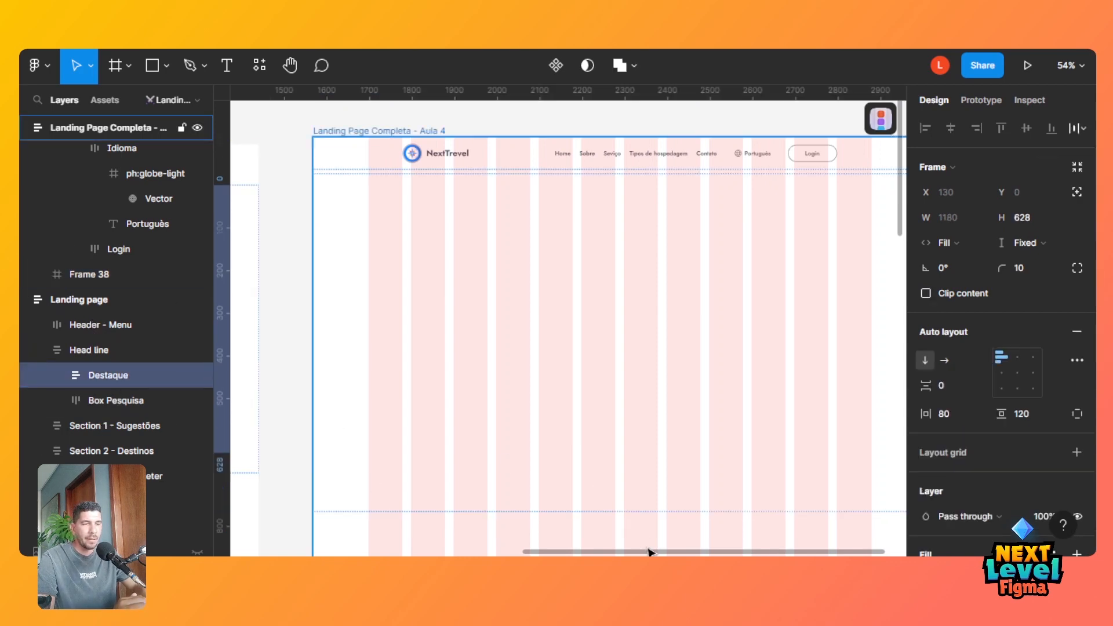
left_click_drag(655, 552, 442, 517)
scroll(383, 508, "left", 3)
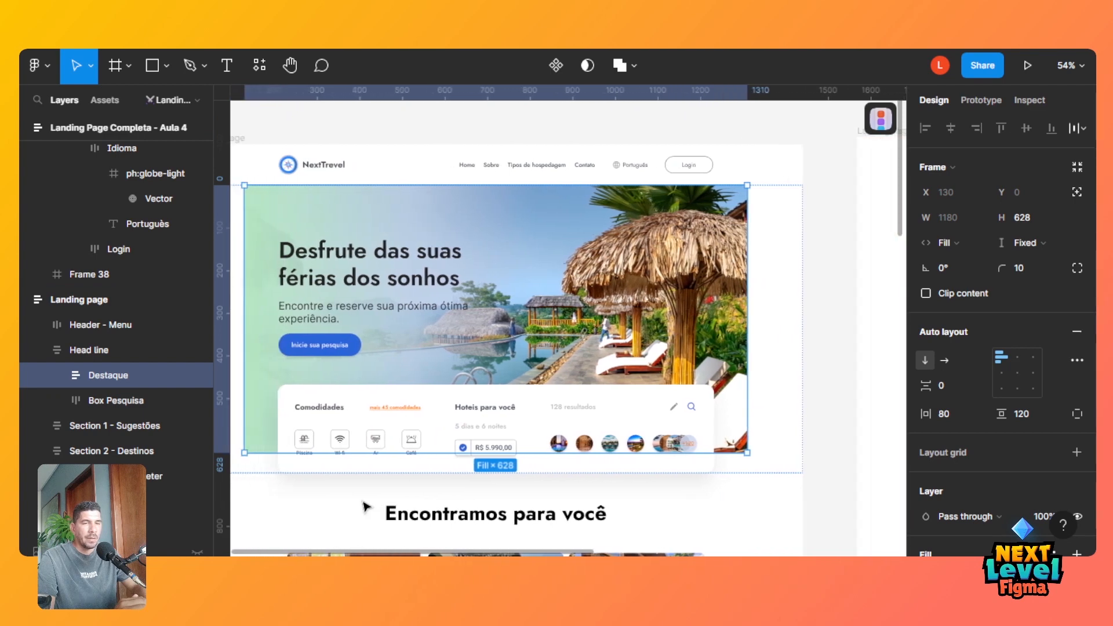
left_click(85, 349)
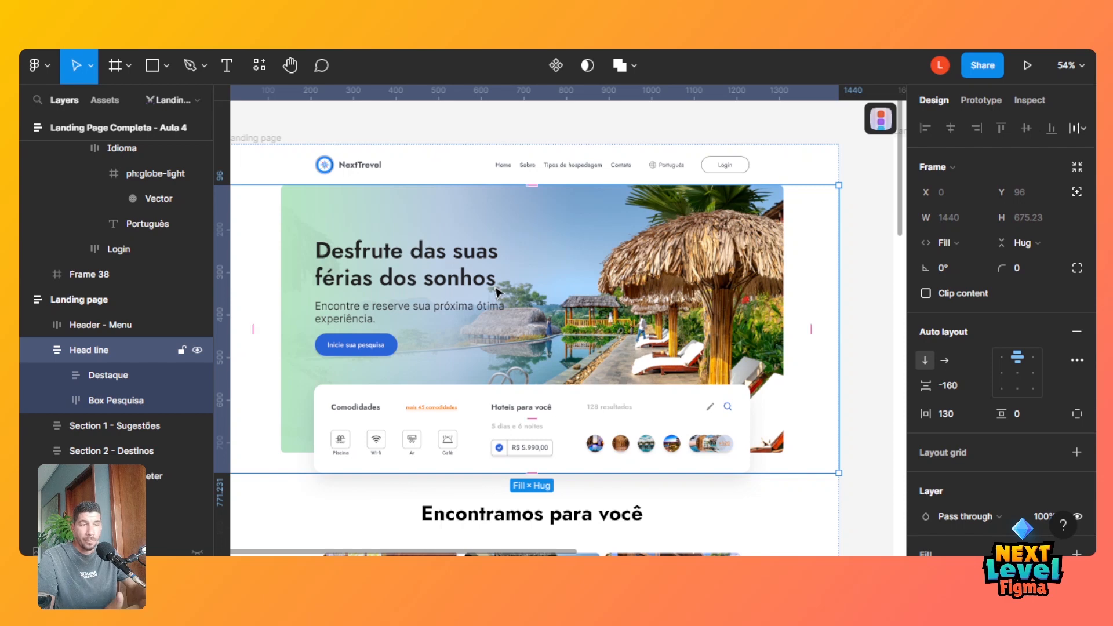
left_click(104, 385)
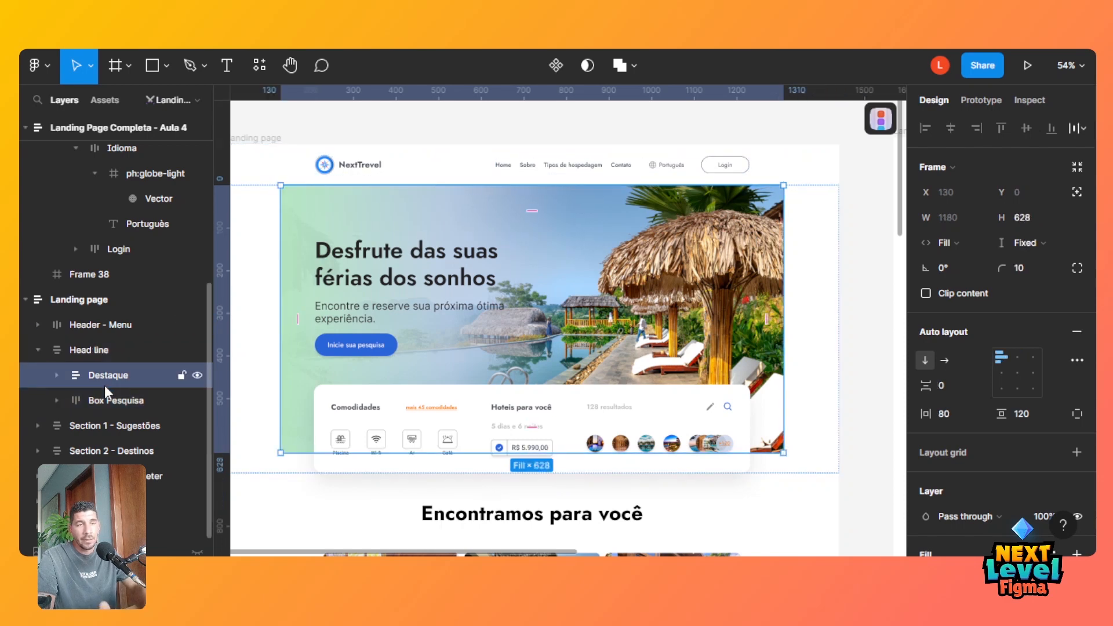
left_click(117, 402)
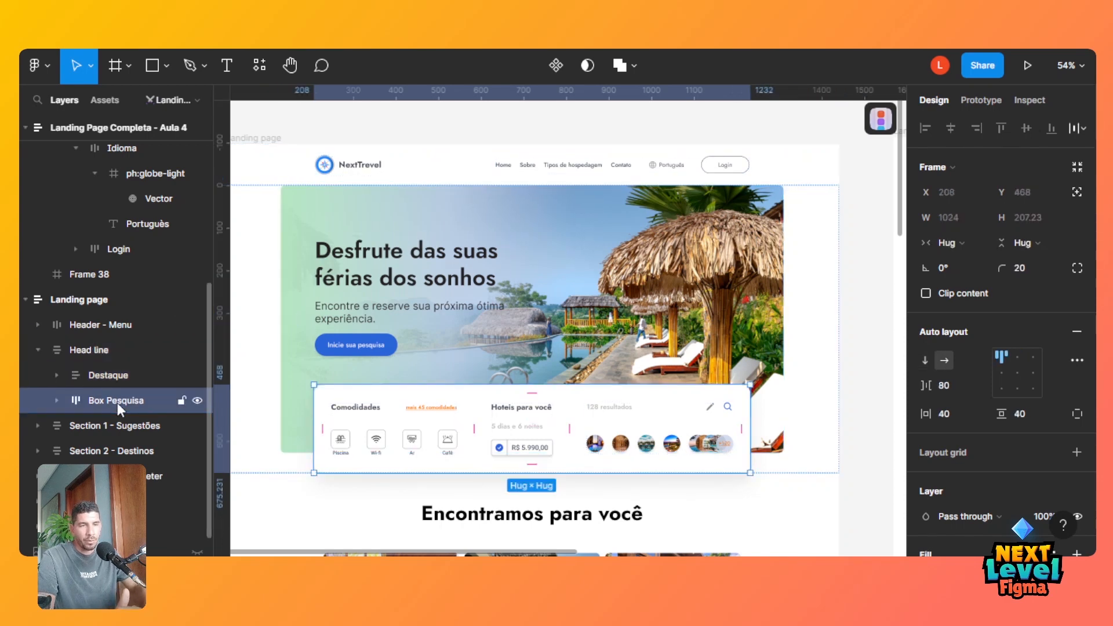
left_click(114, 381)
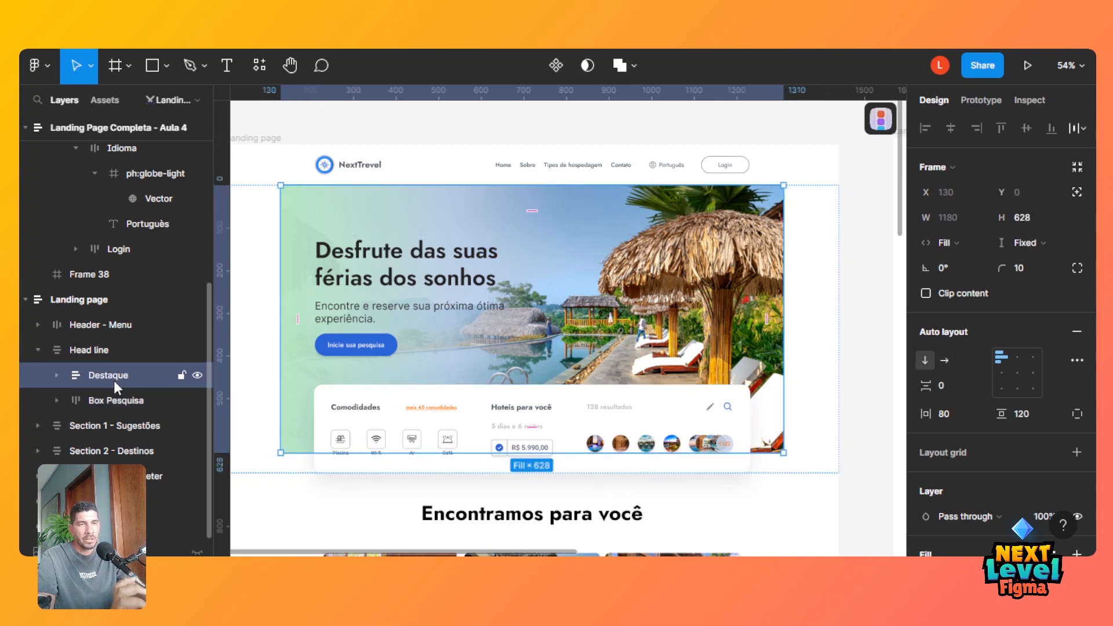
left_click(100, 344)
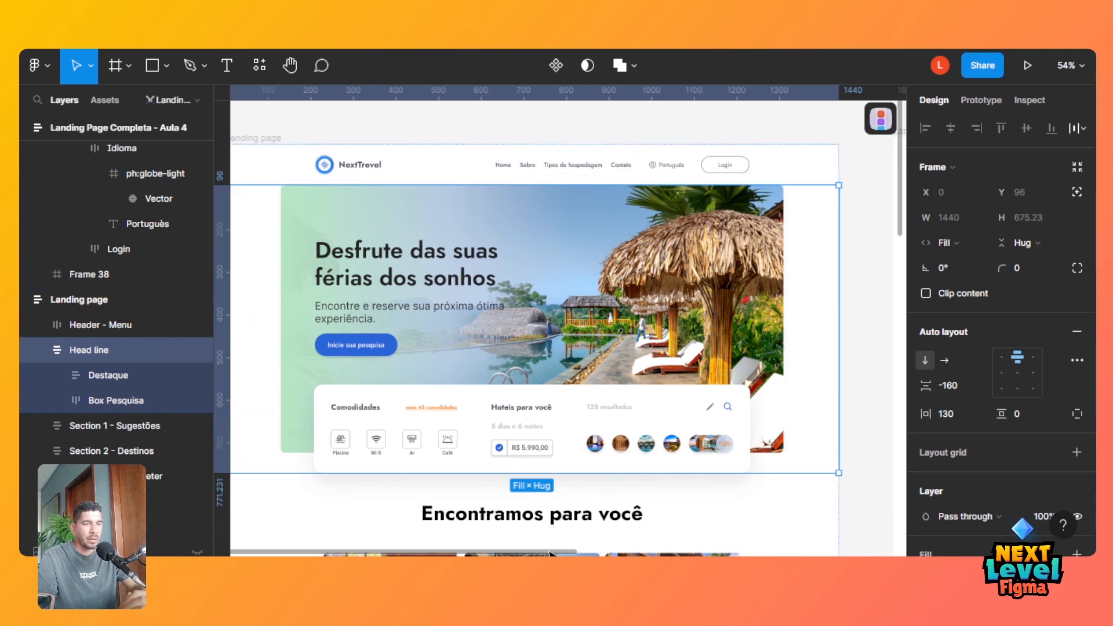
Rename the empty frame below the Header in Landing Page Completa - Aula 4 as "Head Line".
left_click_drag(554, 554, 869, 548)
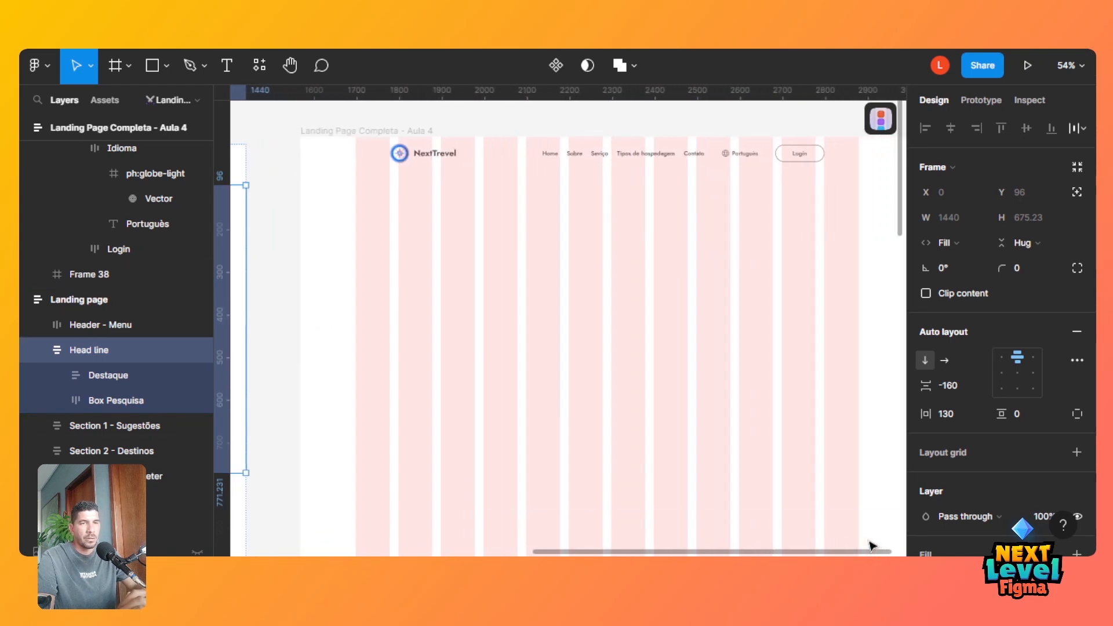
left_click(116, 66)
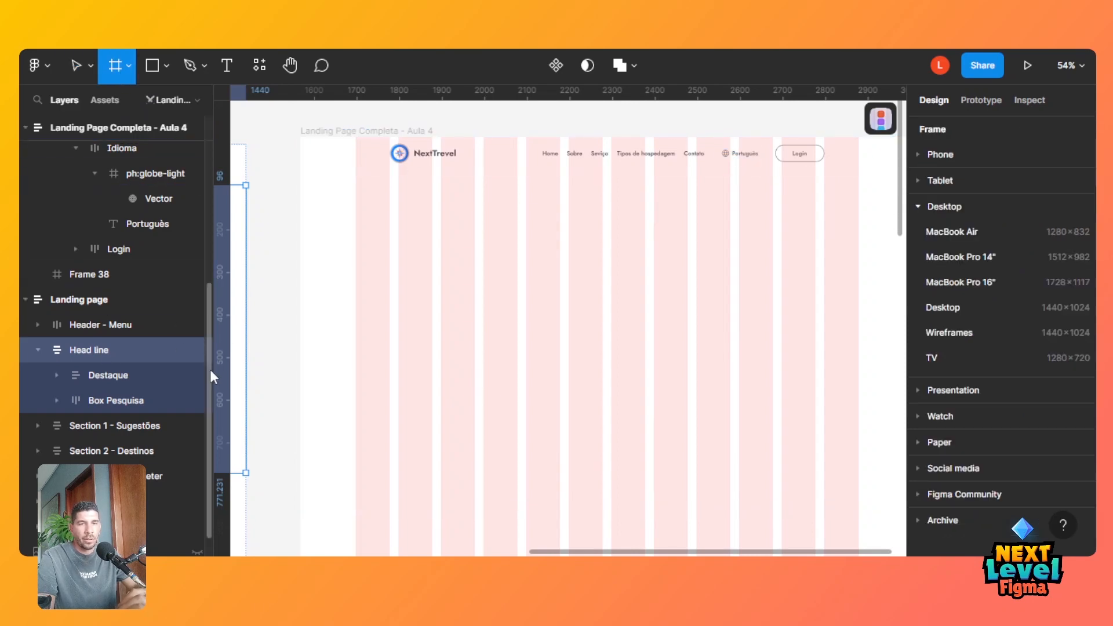
left_click_drag(210, 370, 211, 281)
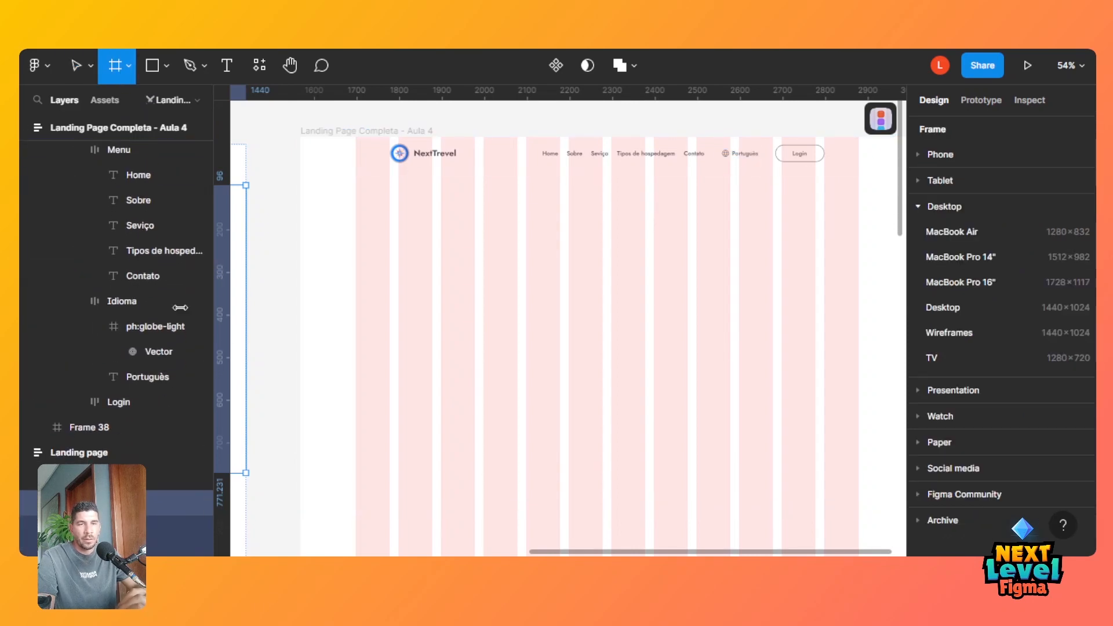
double_click(83, 428)
type("Head")
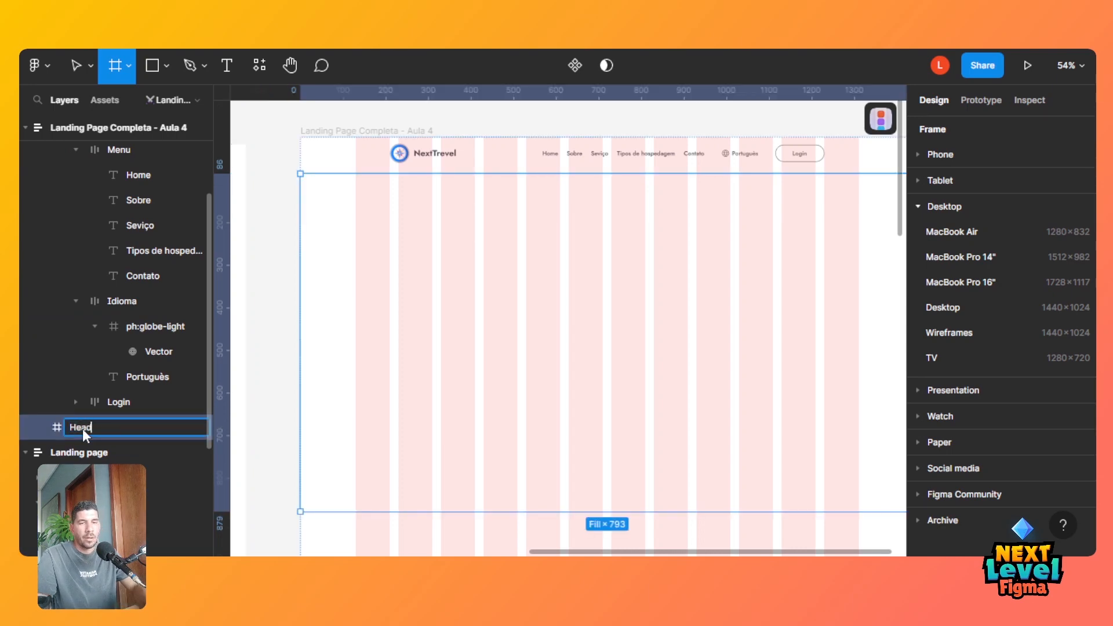
type(" Line")
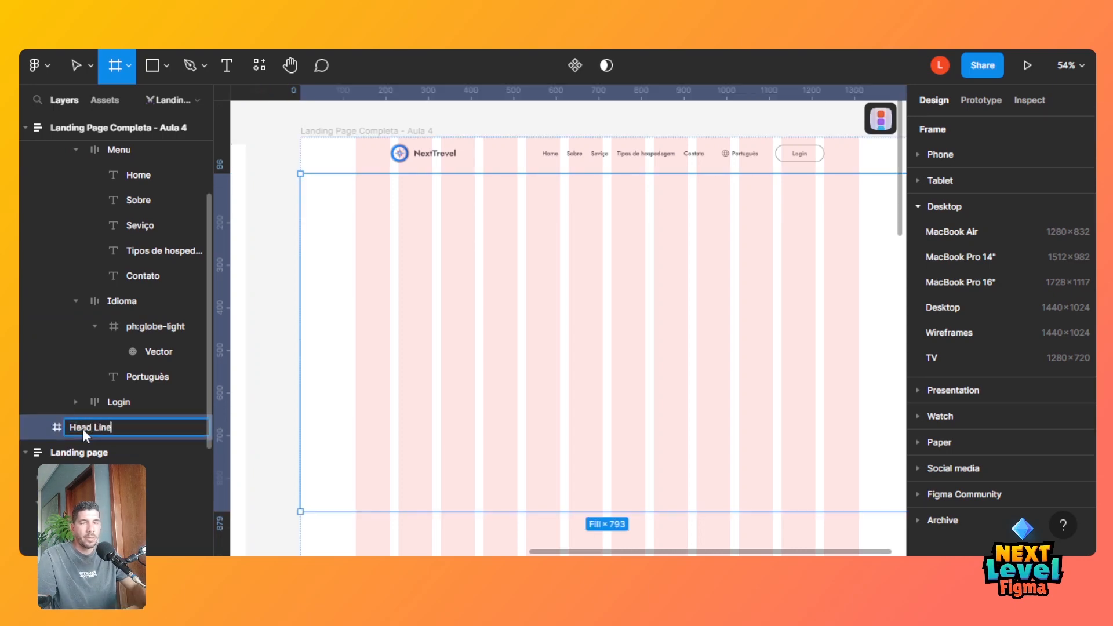
key("Return")
Draw a frame about 1440 × 676 inside Head Line and add auto layout to it.
left_click(547, 334)
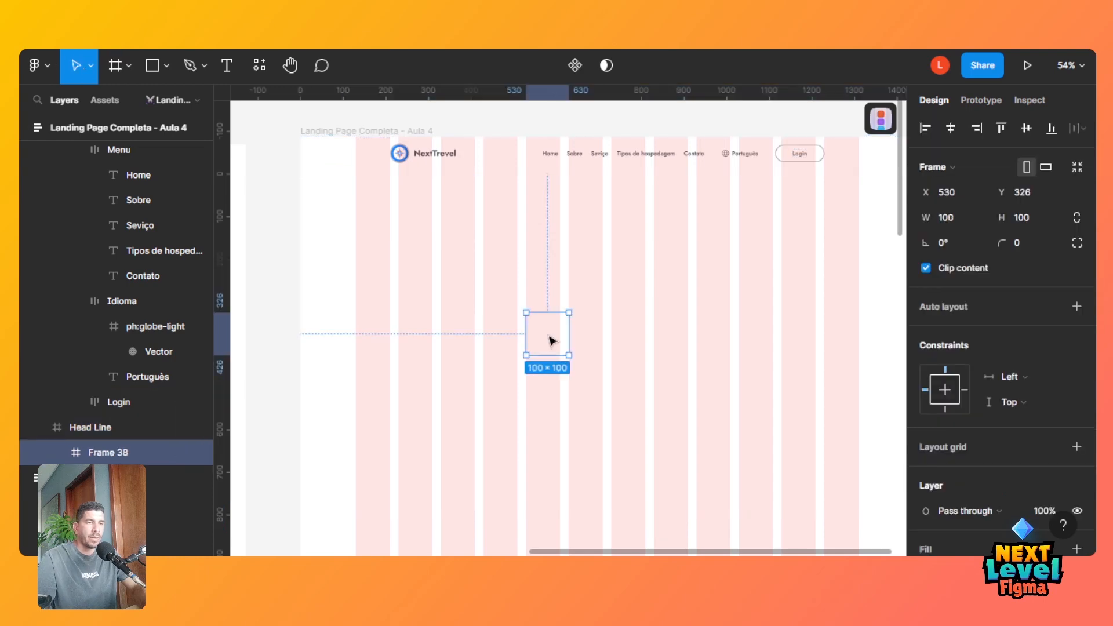
left_click_drag(549, 340, 703, 485)
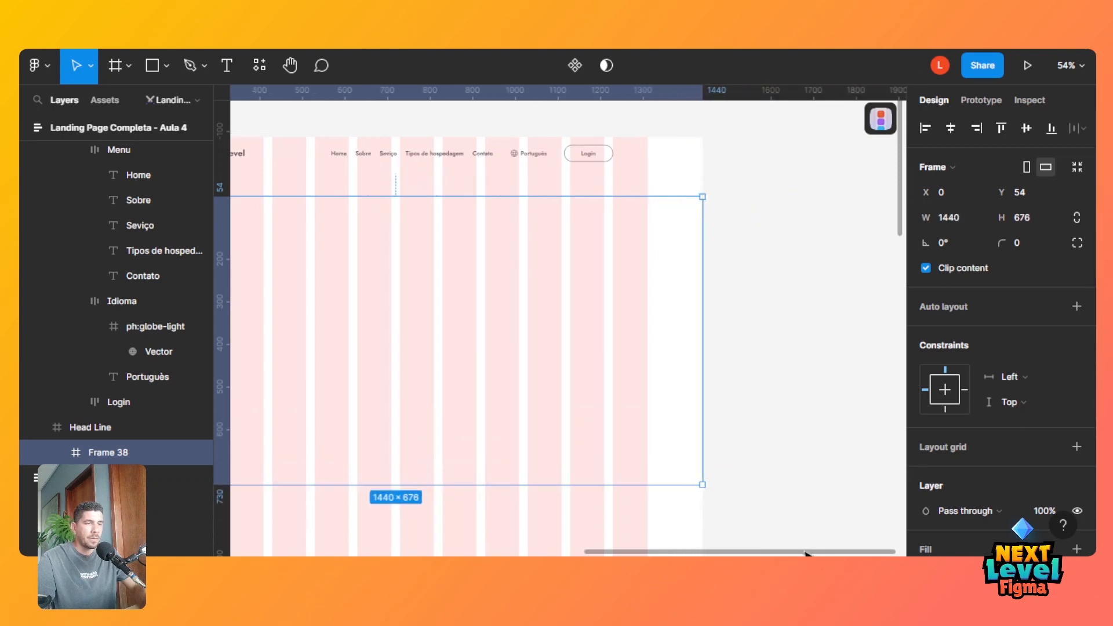
scroll(614, 534, "left", 6)
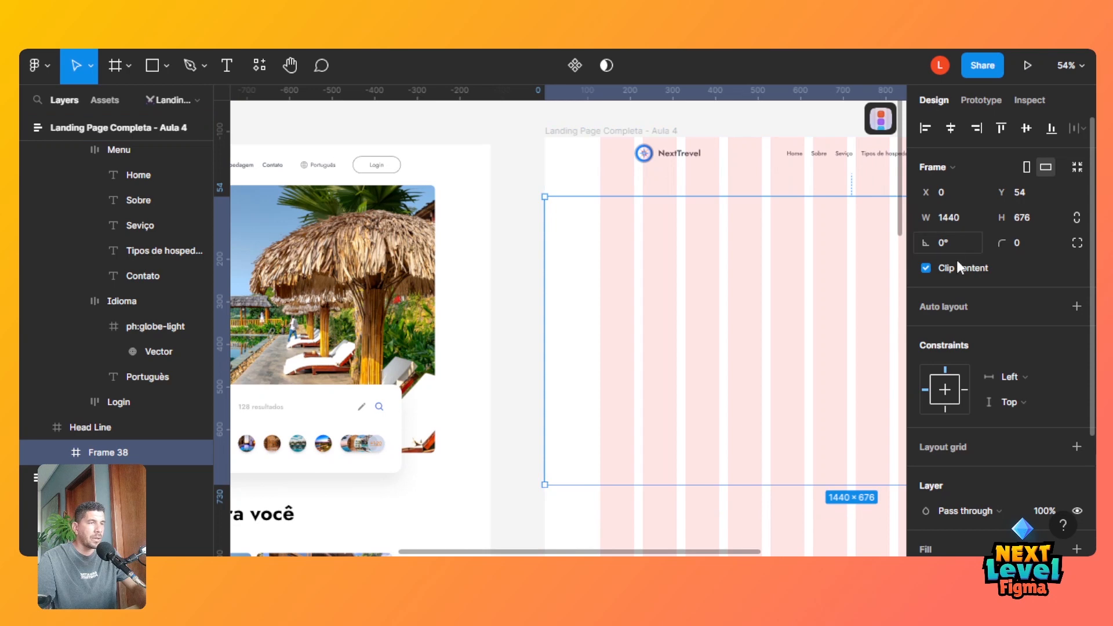
left_click(966, 308)
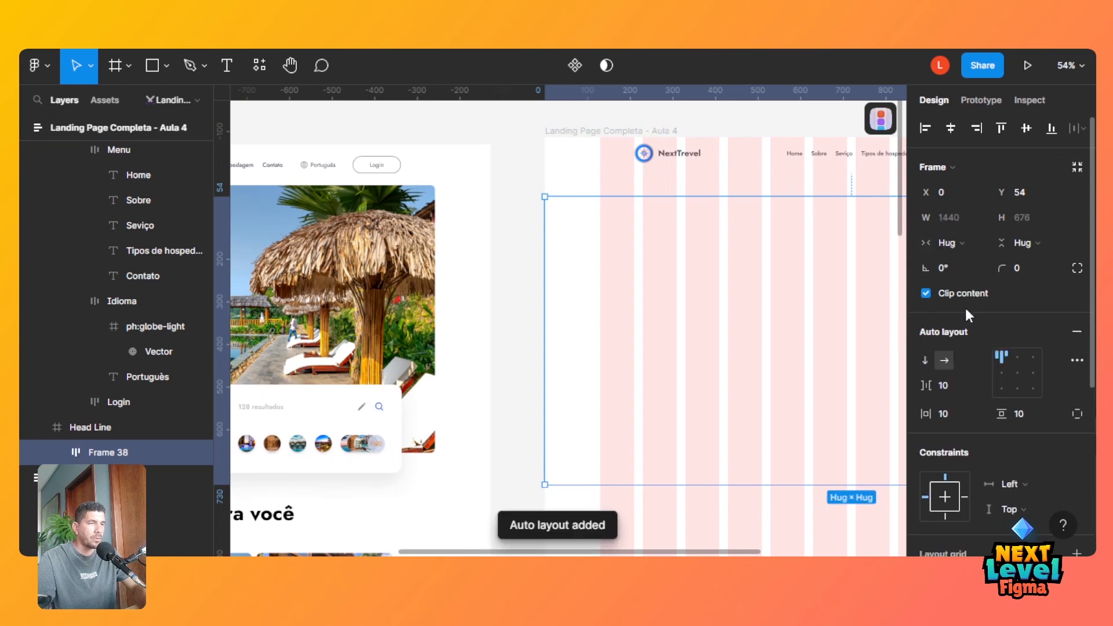
left_click(956, 242)
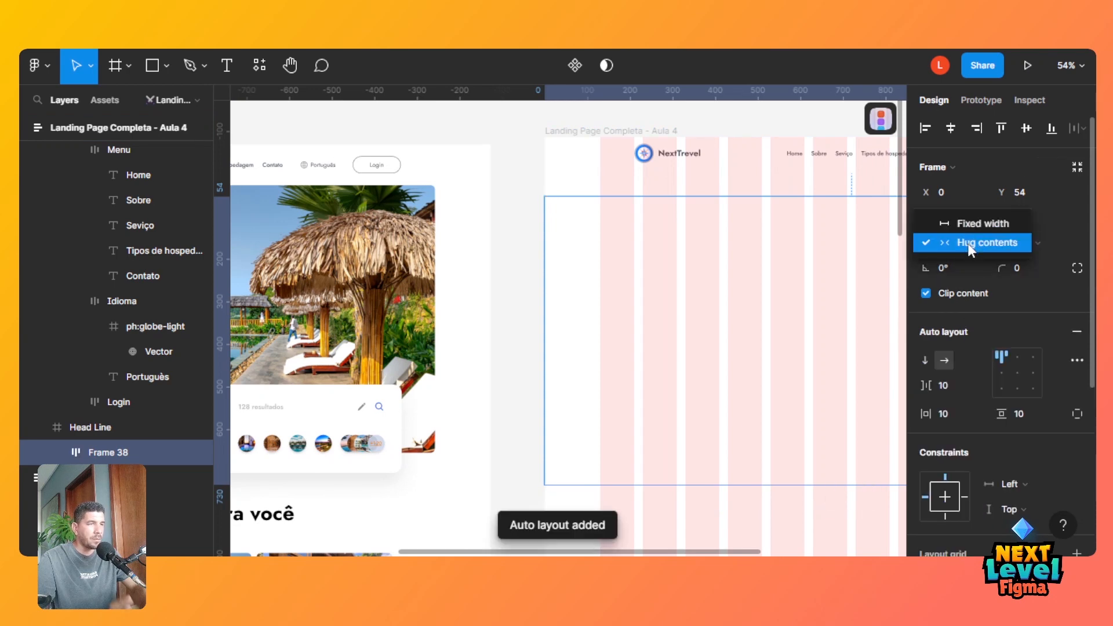
left_click(962, 243)
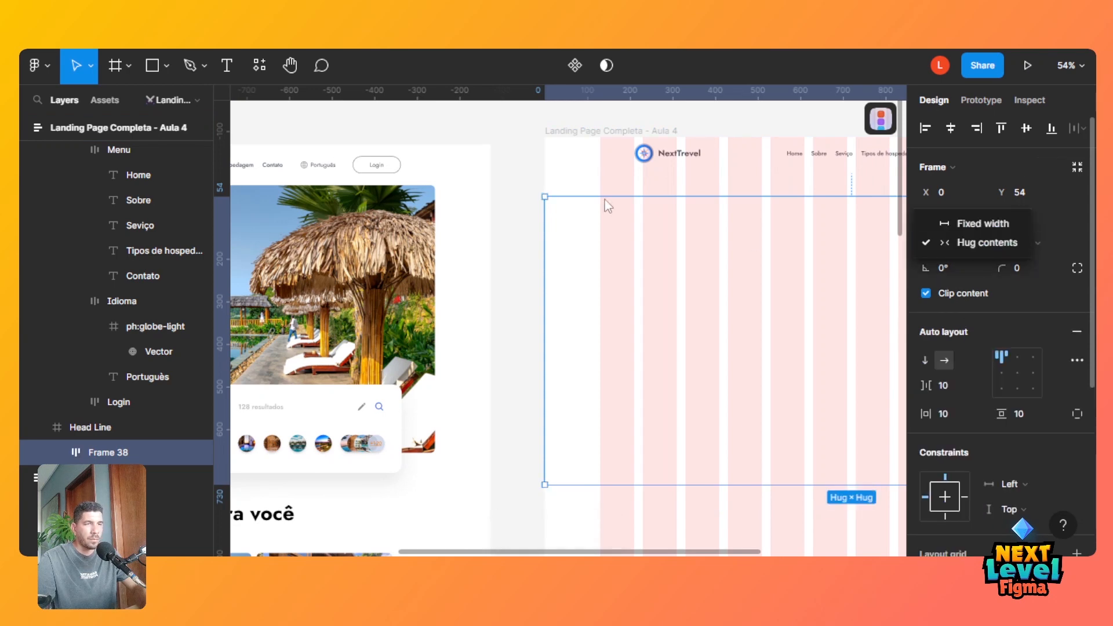
Add auto layout to Head Line and set its nested frame's width to Fill container.
left_click(81, 429)
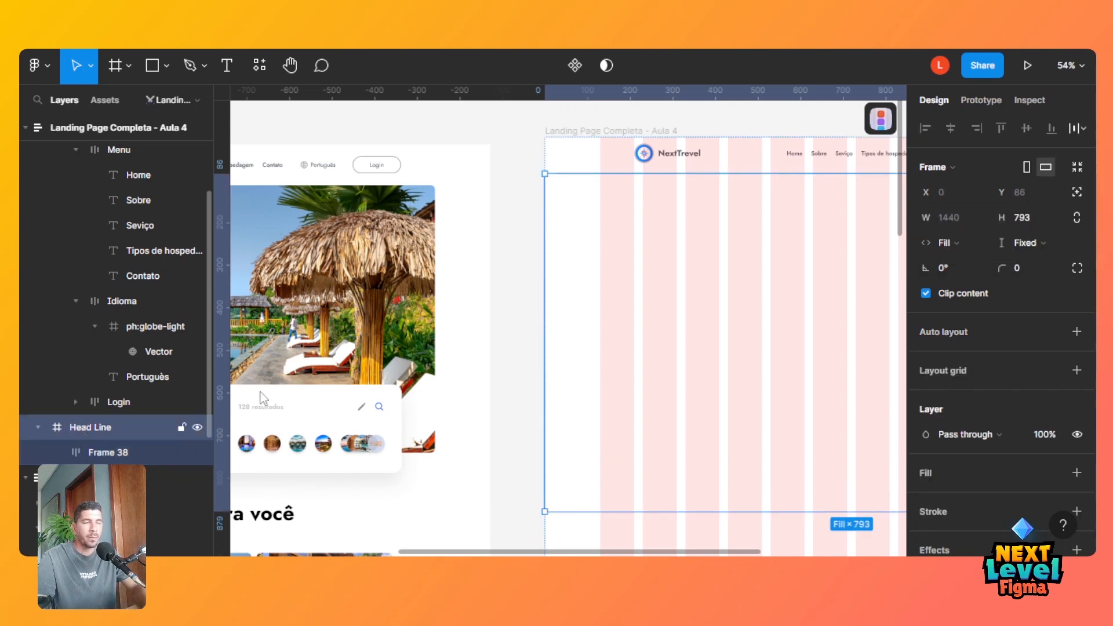
key("shift+a")
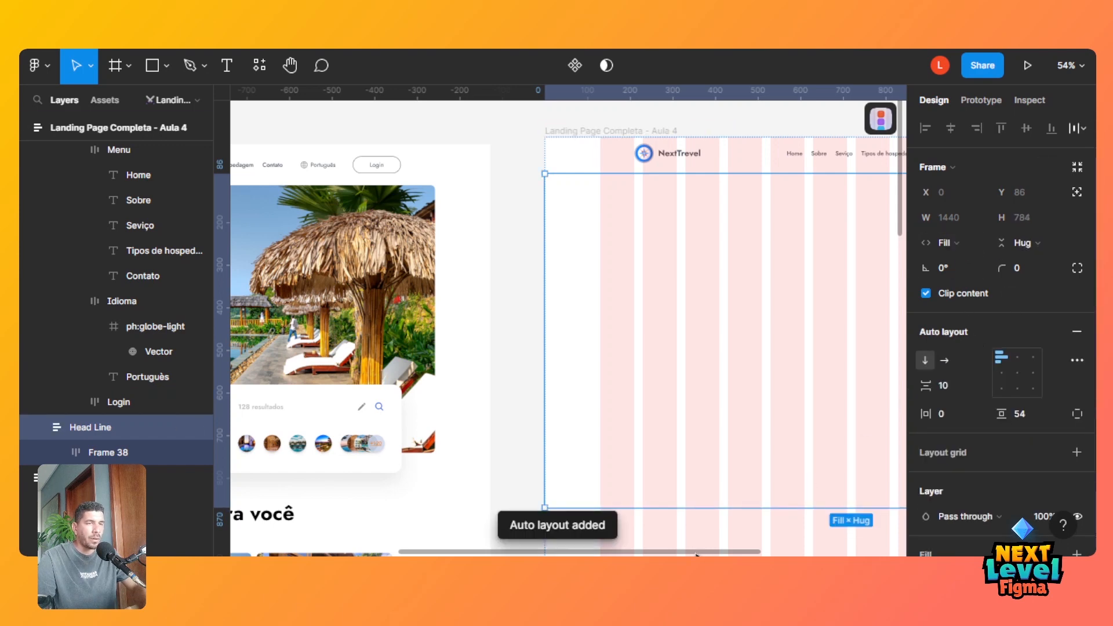
left_click_drag(696, 551, 847, 536)
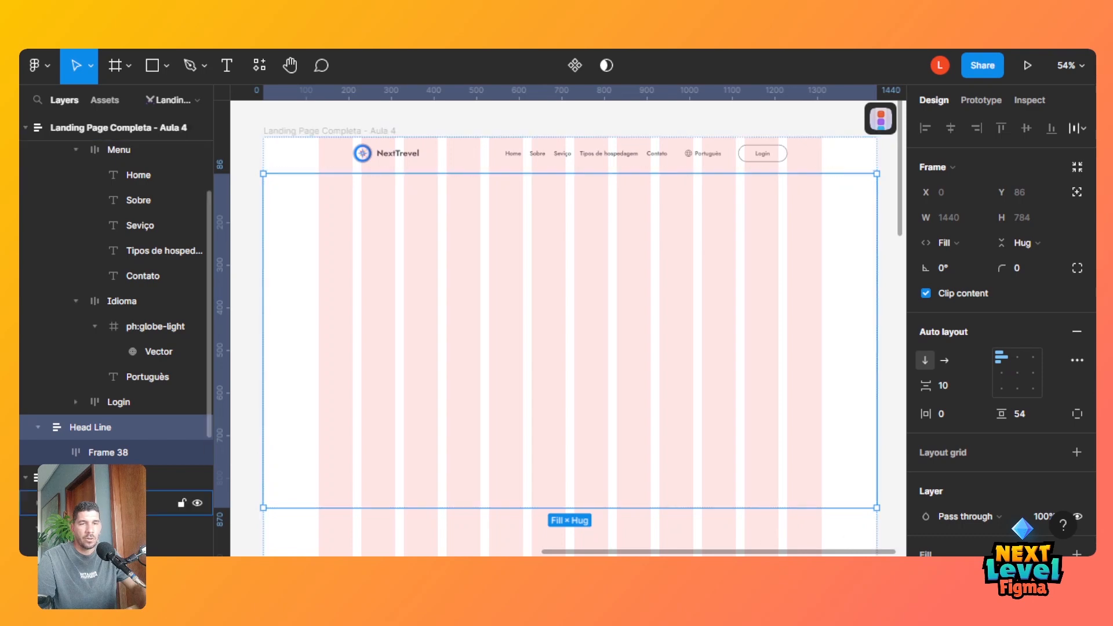
left_click(107, 452)
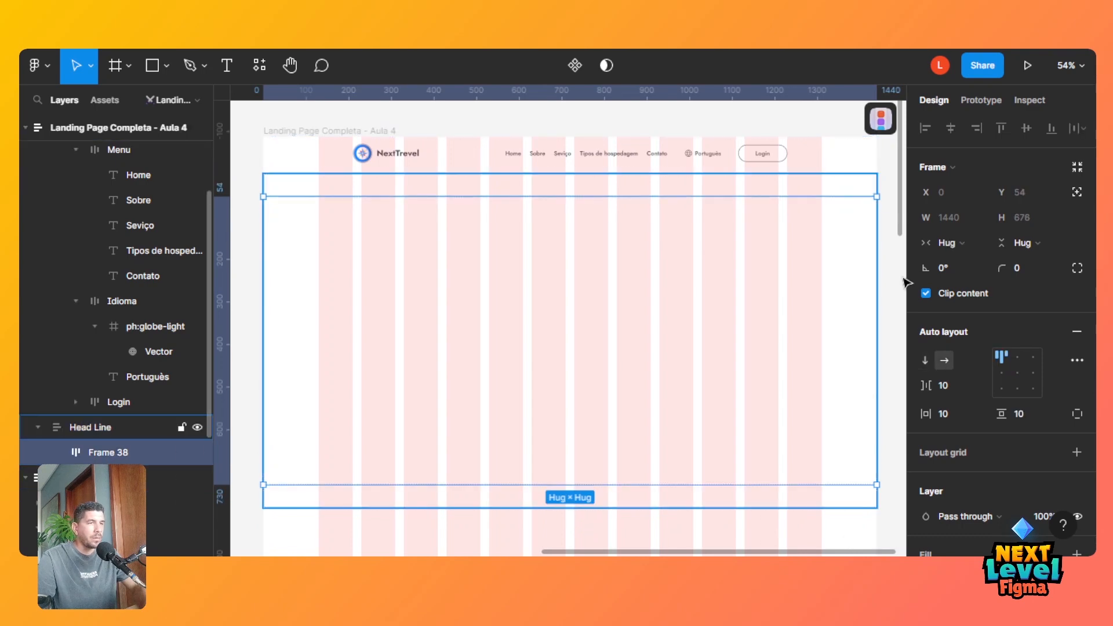
left_click(950, 242)
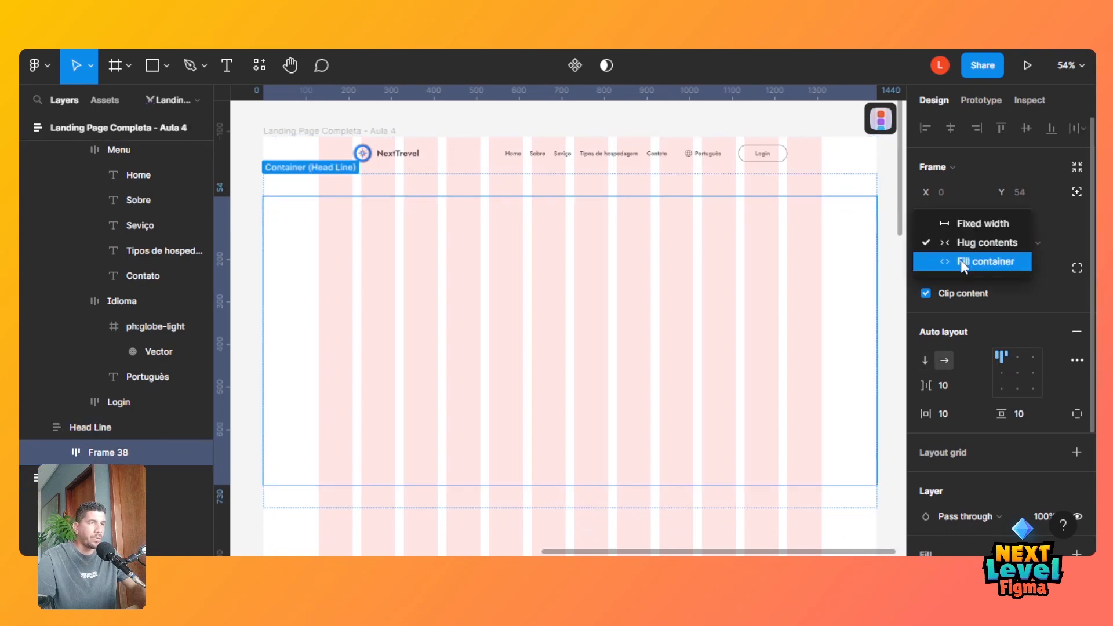
left_click(961, 260)
Set Head Line's horizontal padding to 170.
left_click(862, 180)
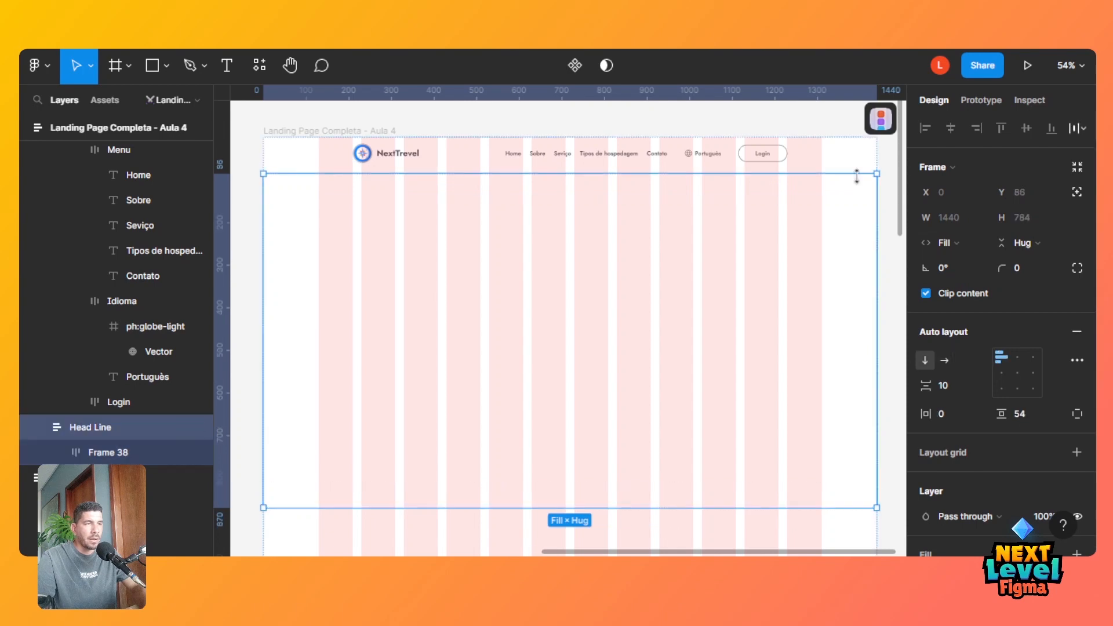
left_click(944, 412)
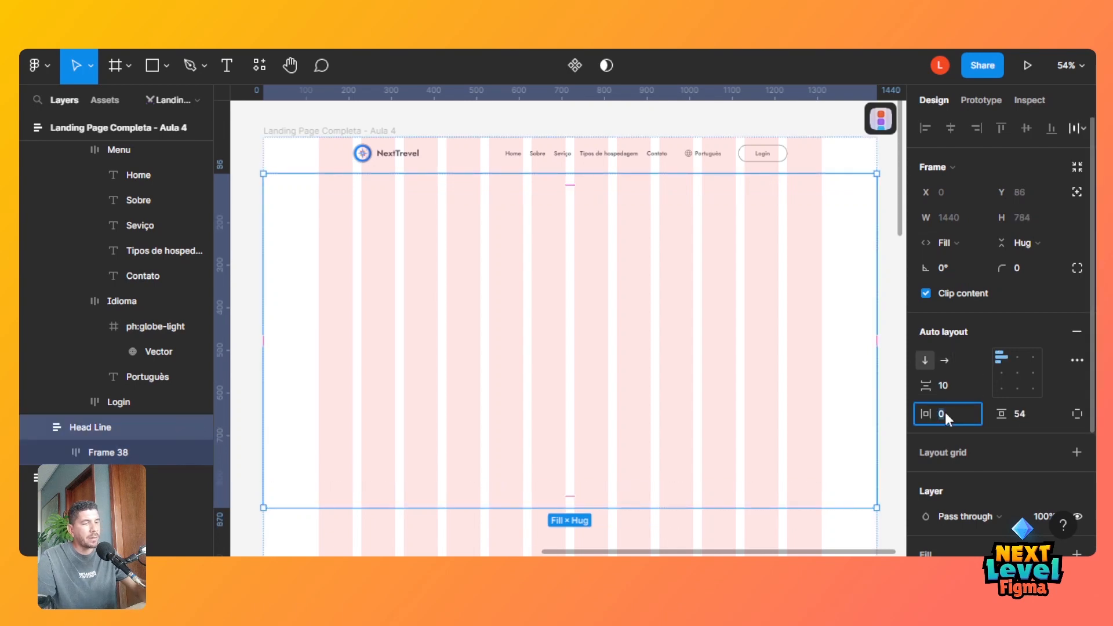
type("17")
key("Tab")
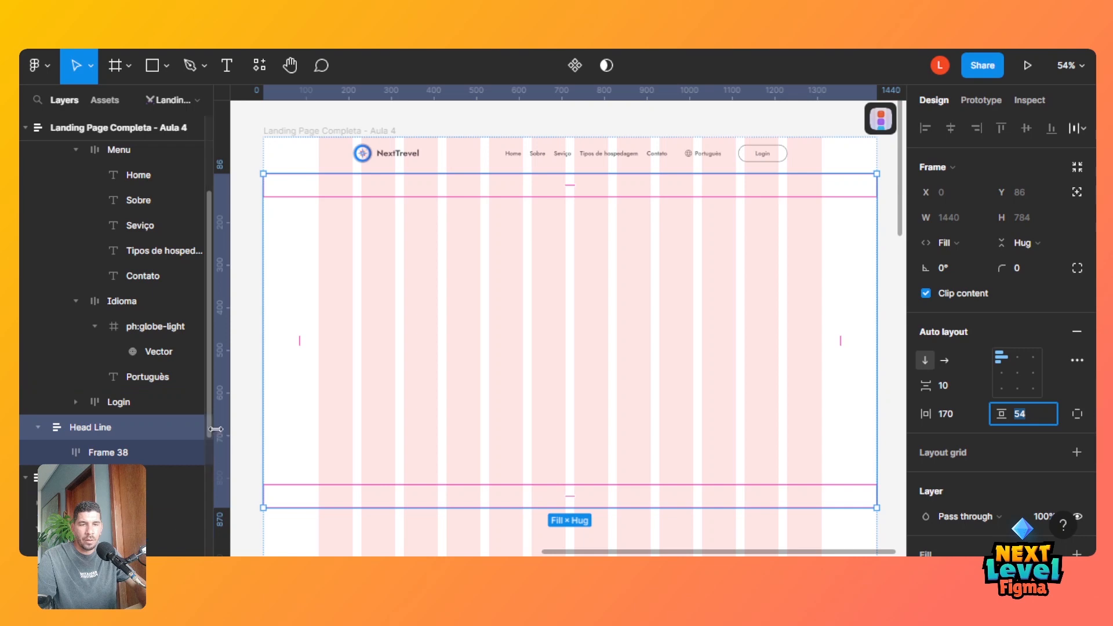
Set Head Line's horizontal padding to 130, following the reference page's Head line frame.
left_click(161, 529)
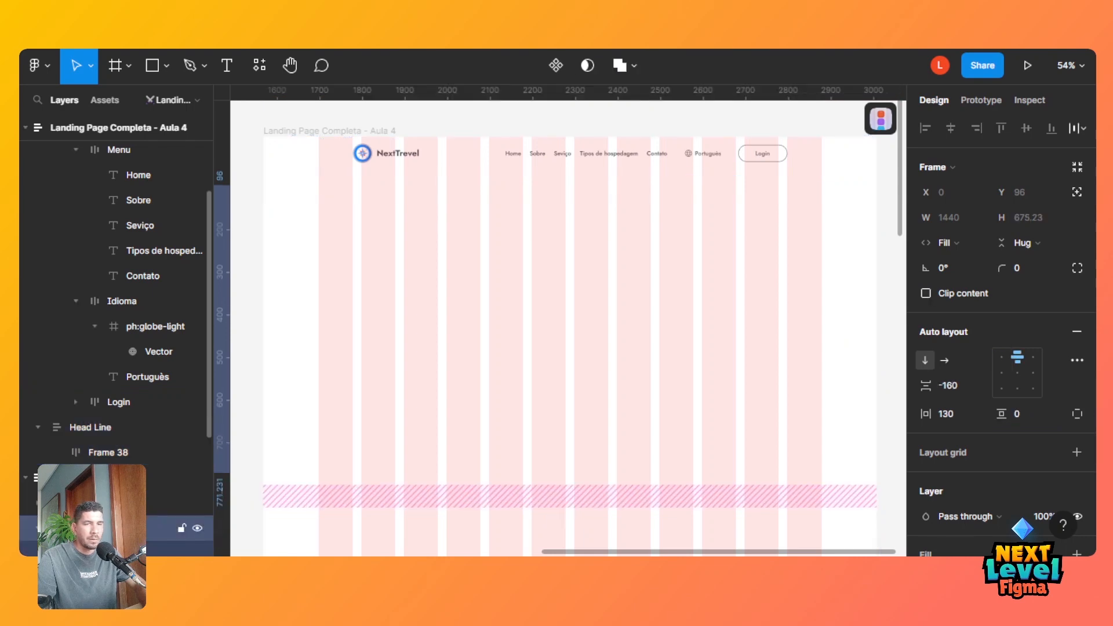
left_click(78, 426)
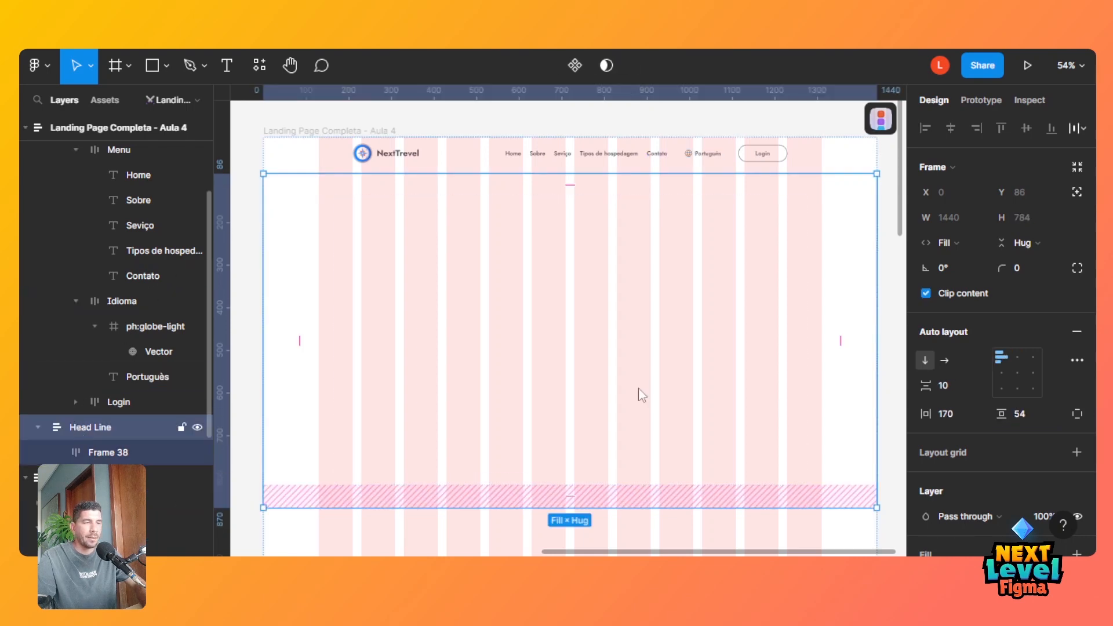
left_click(954, 416)
type("130")
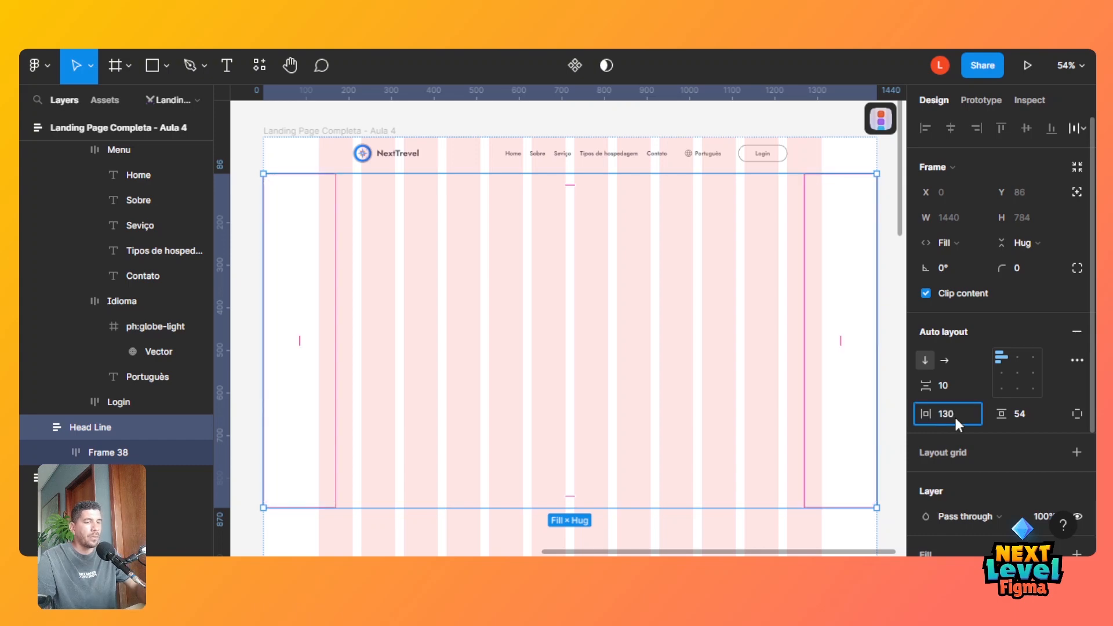
key("Return")
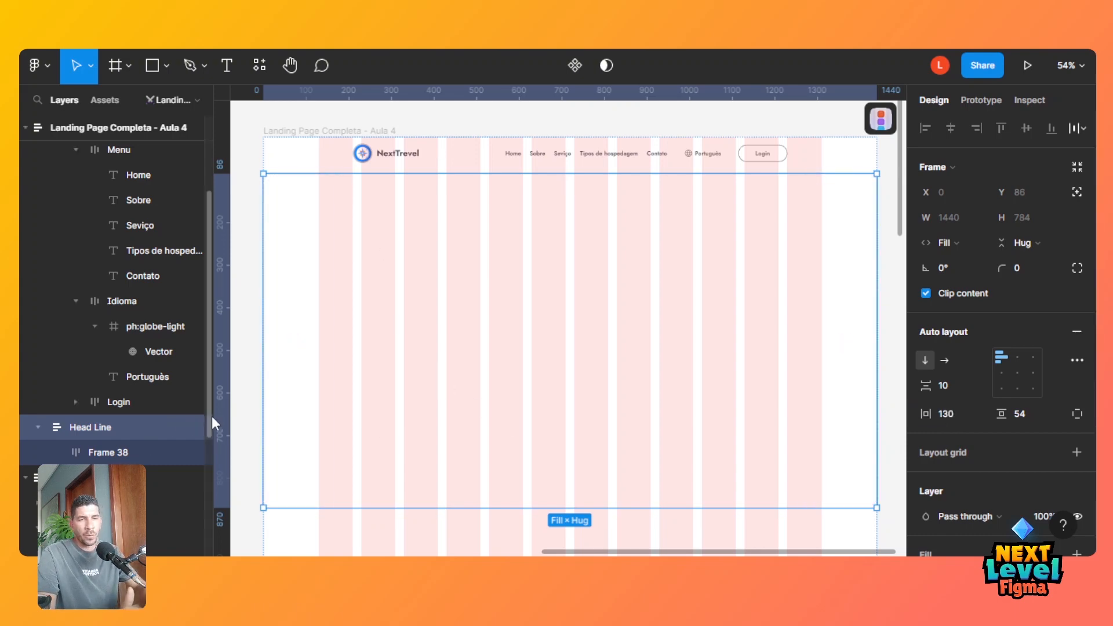
Show the hidden imagem_capa frame and move it onto the empty canvas beside Landing Page Completa - Aula 4.
left_click_drag(210, 408, 211, 553)
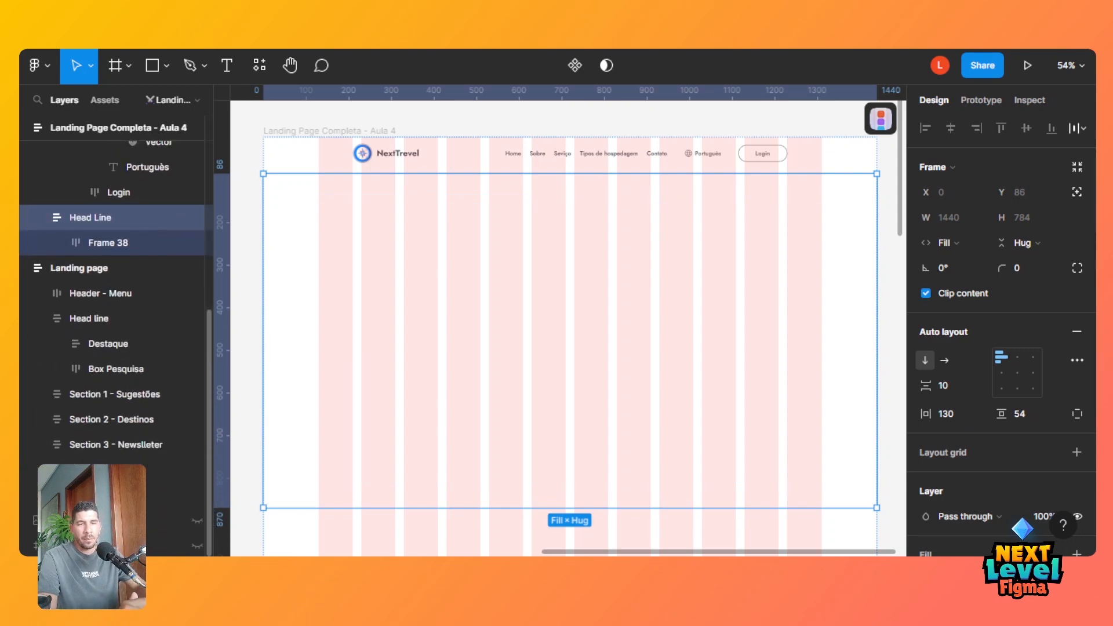
left_click(199, 546)
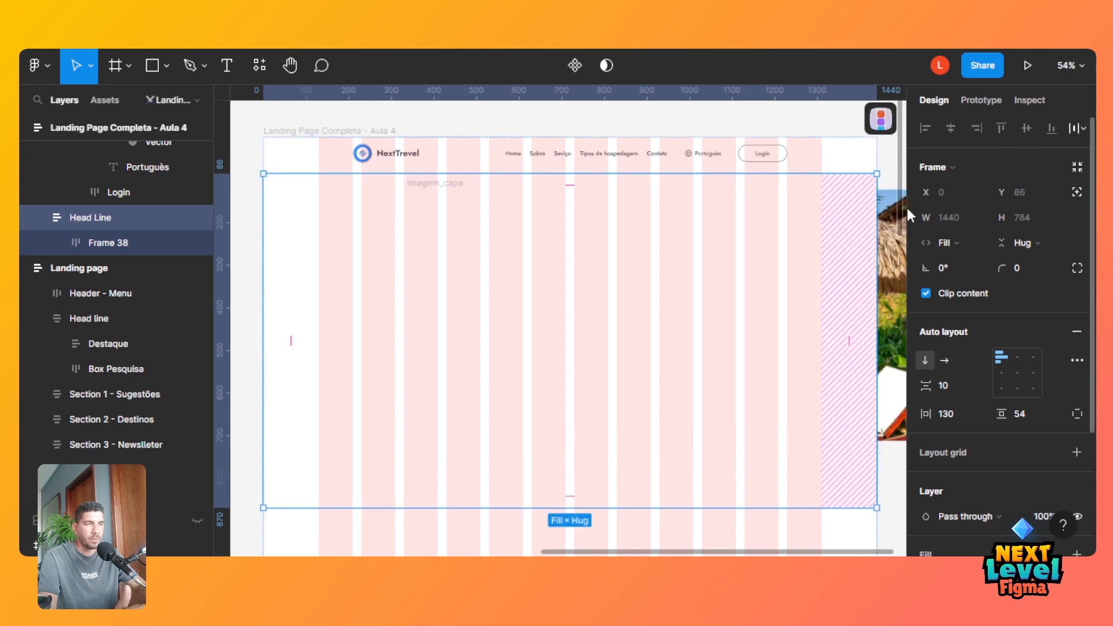
left_click(893, 228)
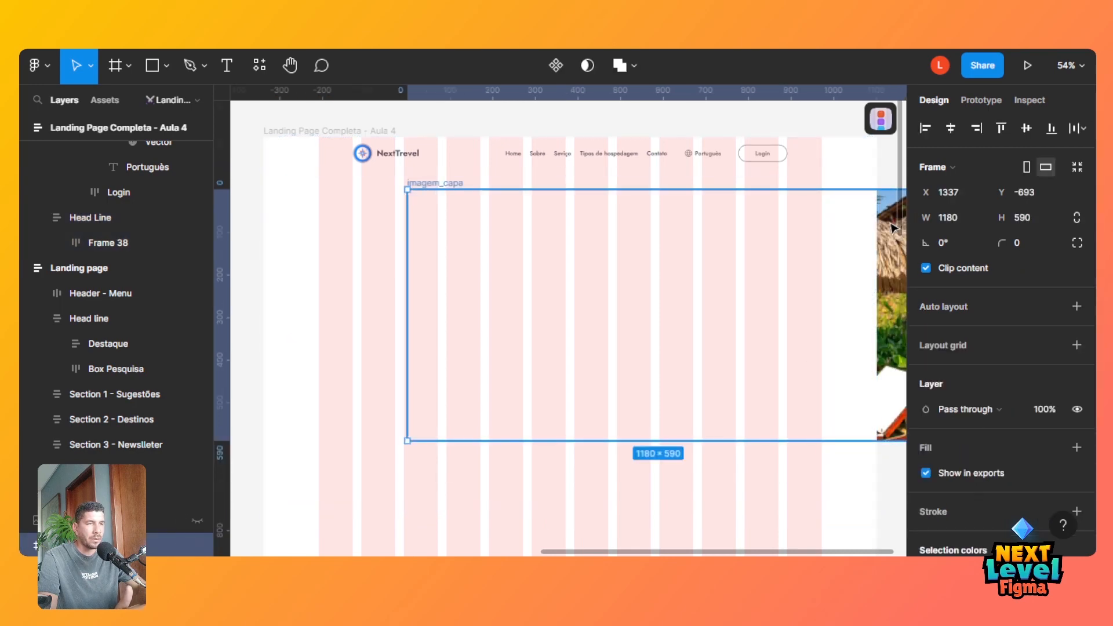
left_click_drag(893, 228, 1023, 220)
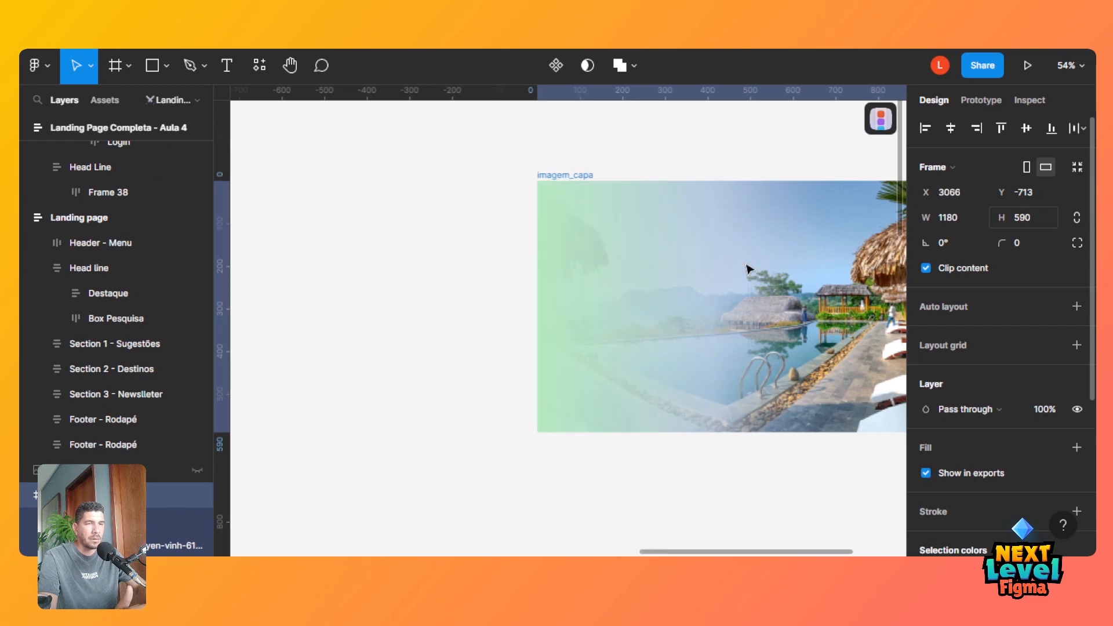
left_click_drag(750, 269, 696, 264)
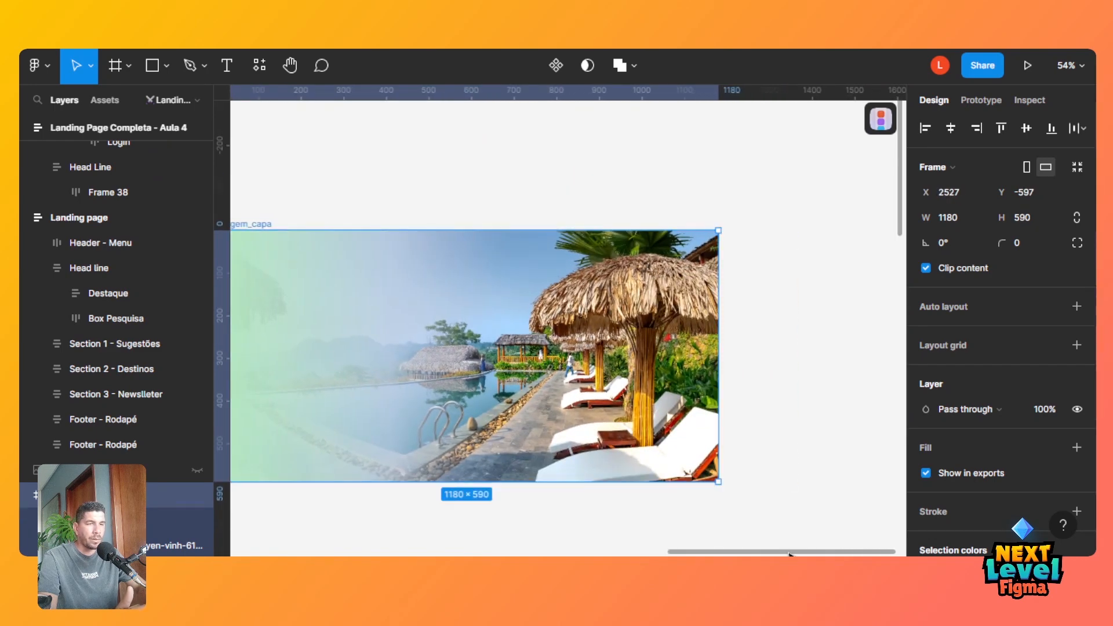
left_click_drag(791, 554, 732, 553)
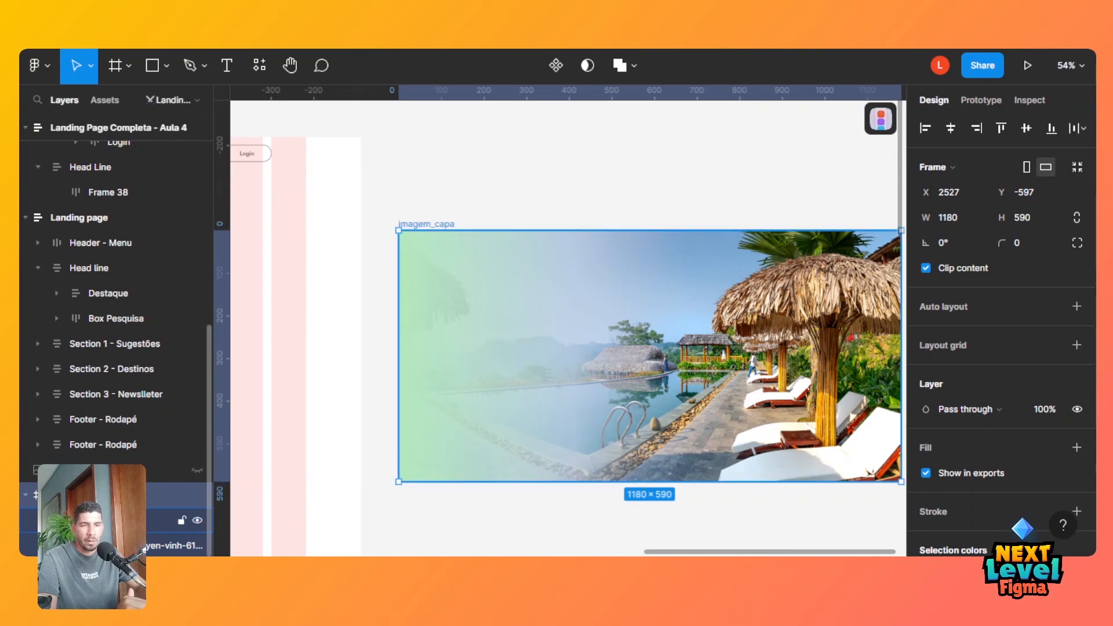
Examine the linear gradient fill of the rectangle overlaying the photo in imagem_capa.
left_click(110, 520)
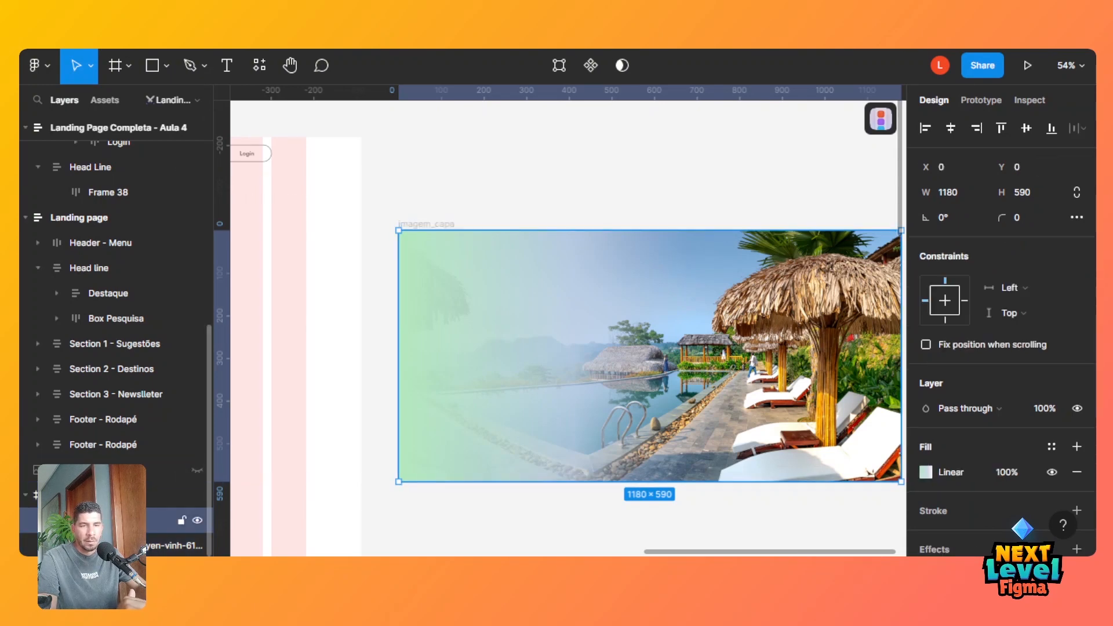
left_click(927, 473)
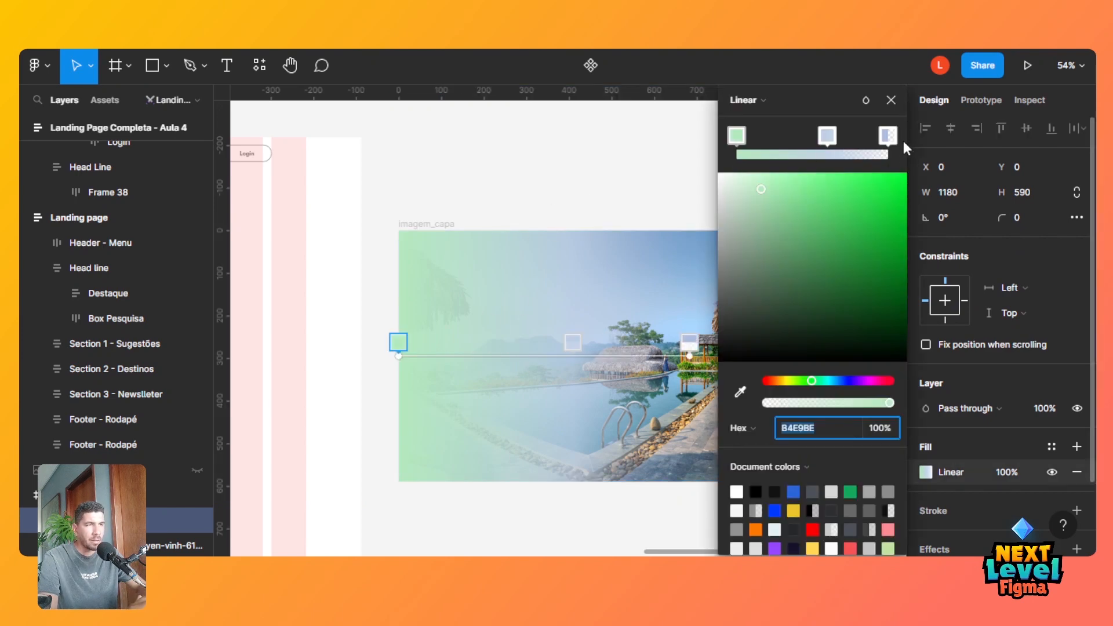
left_click(563, 180)
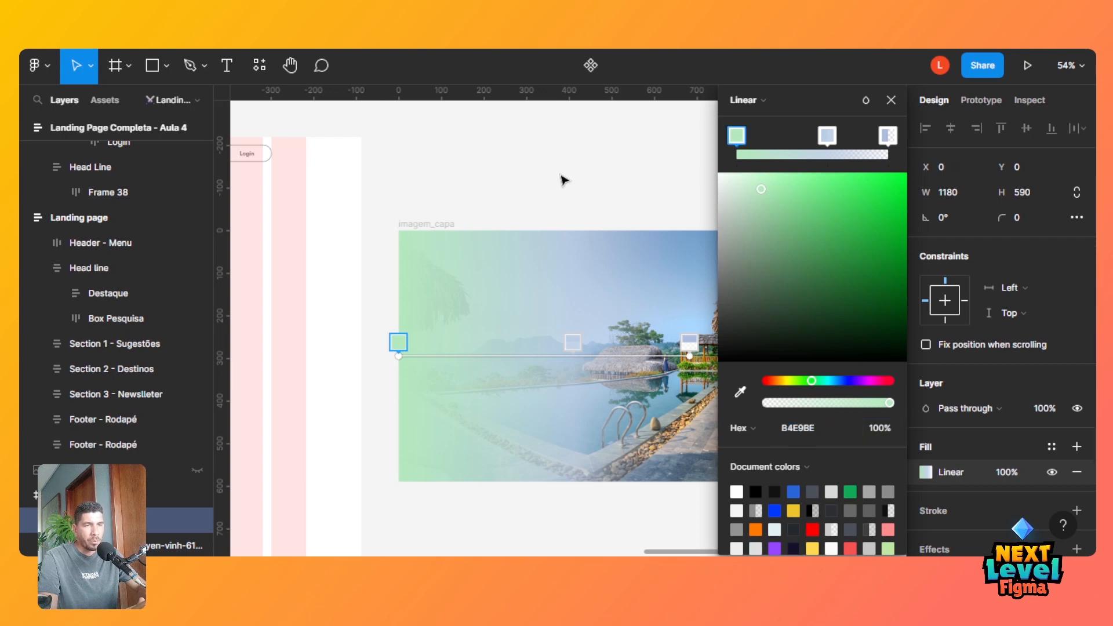
left_click(891, 100)
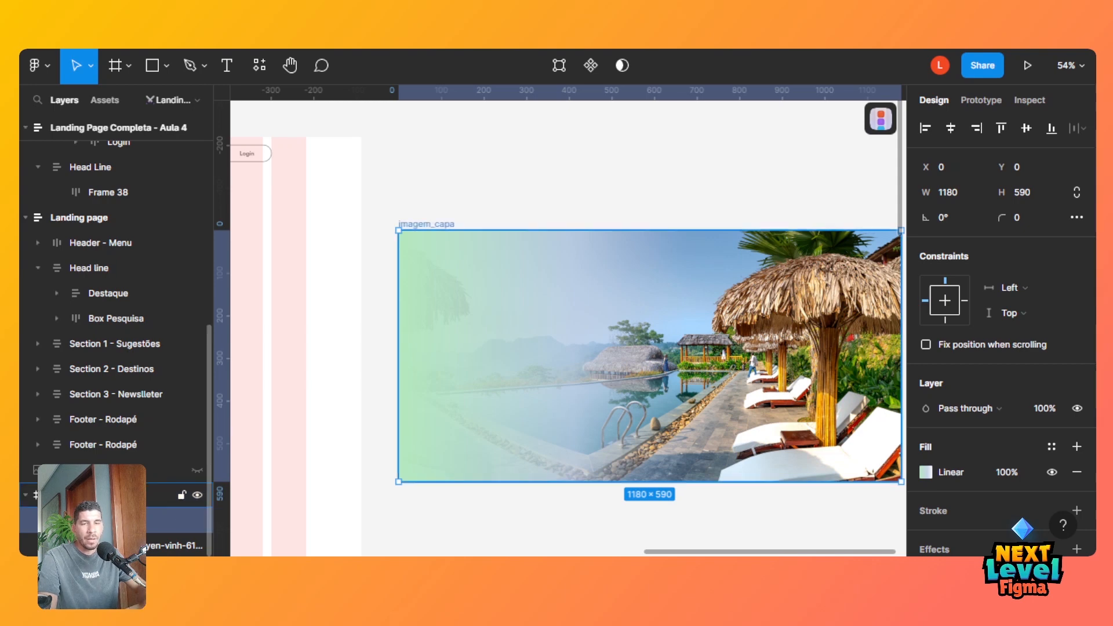
Move imagem_capa directly into Head Line above the nested Frame 38, and hide Frame 38.
left_click(93, 495)
left_click(28, 496)
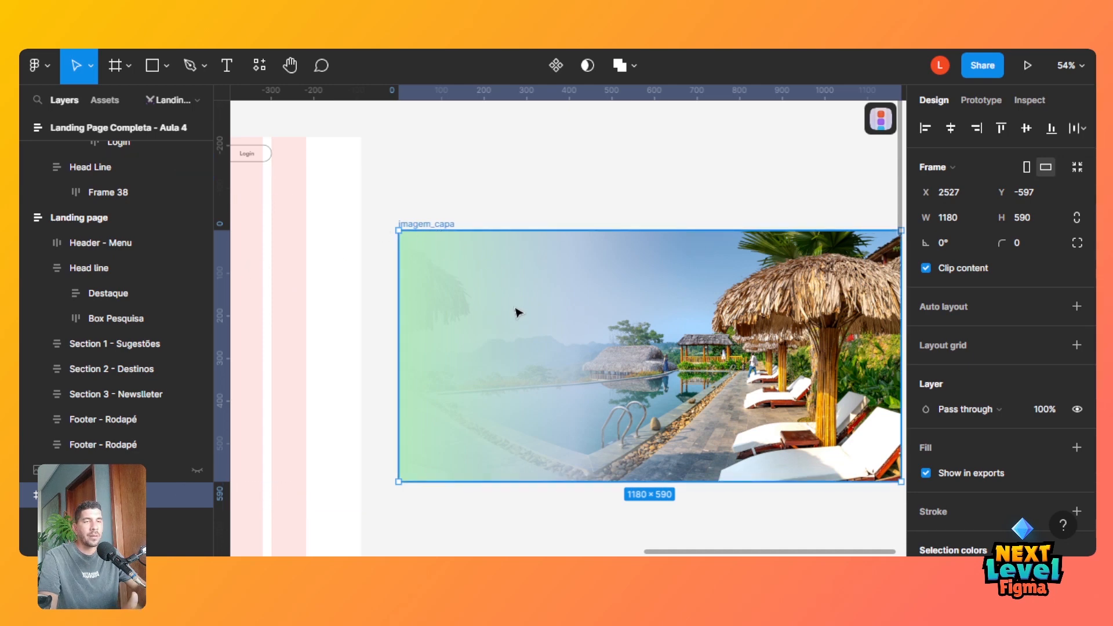
left_click_drag(440, 227, 472, 259)
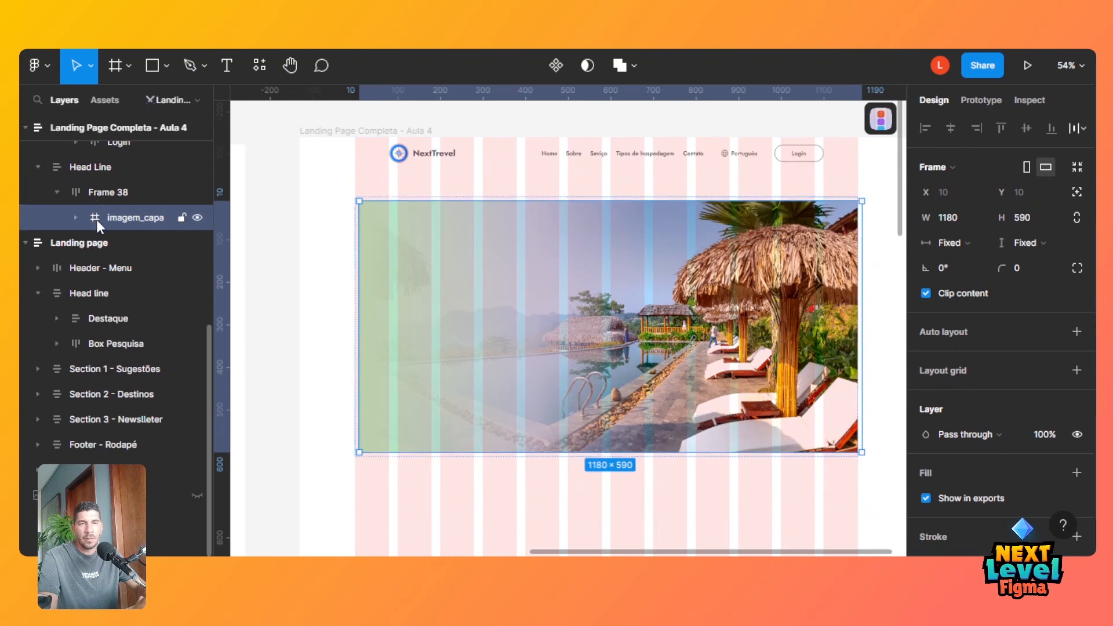
left_click_drag(96, 219, 105, 186)
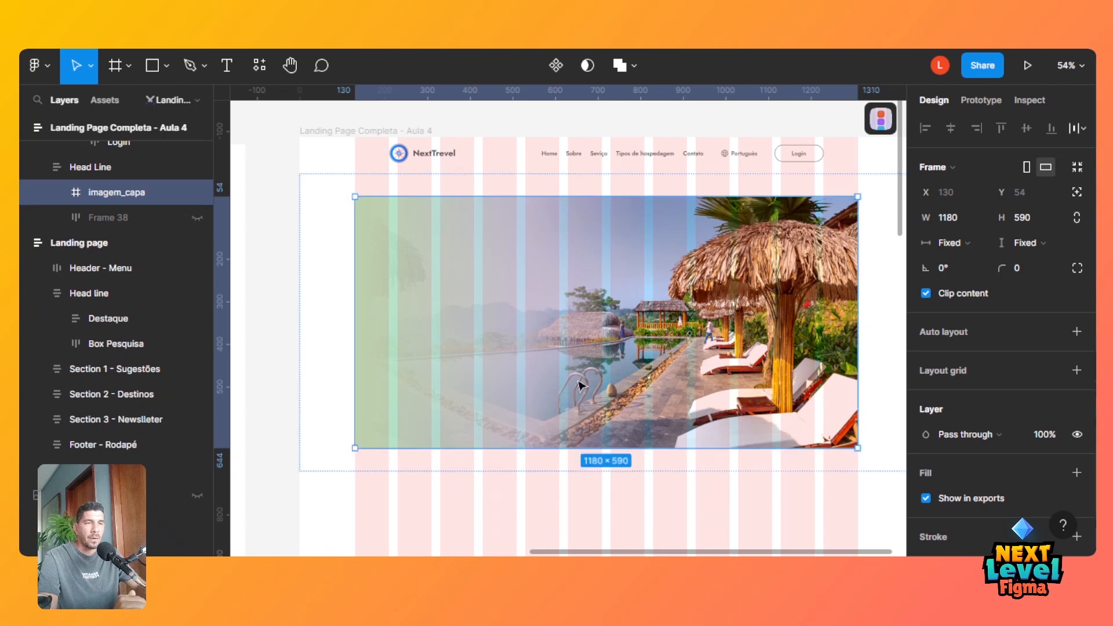
Add the text "Teste texto" over the green area of imagem_capa.
left_click(228, 68)
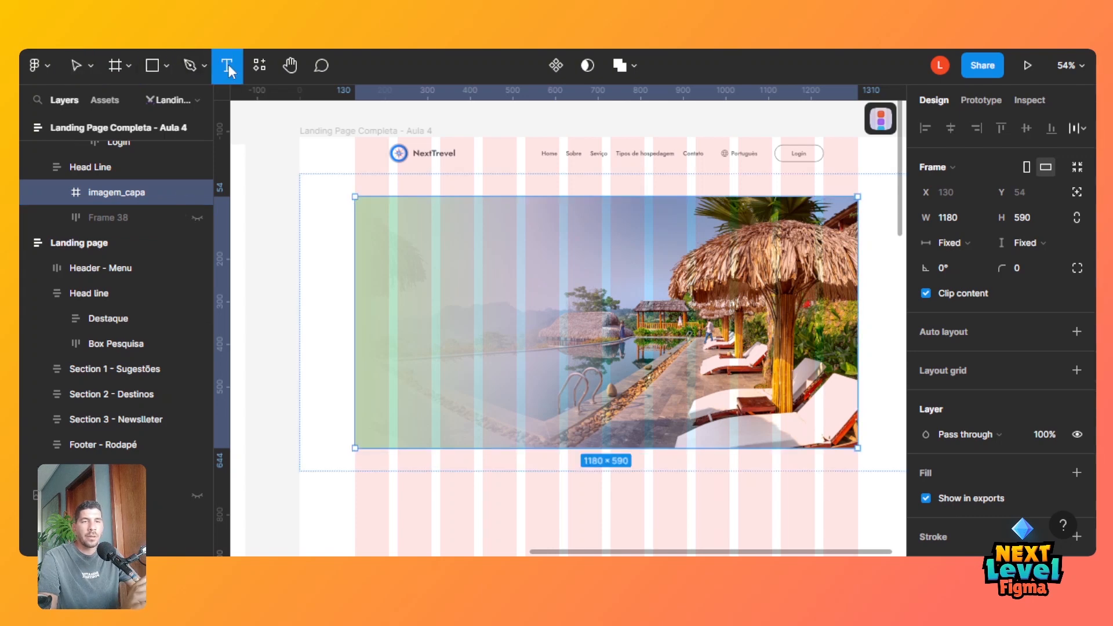
left_click(417, 293)
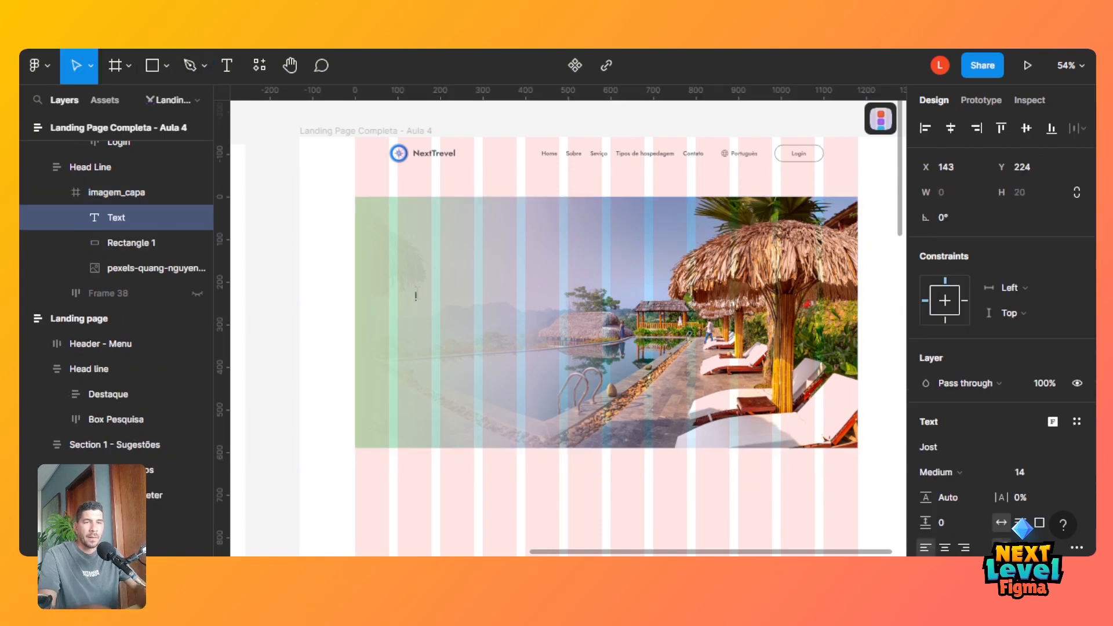
type("Teste")
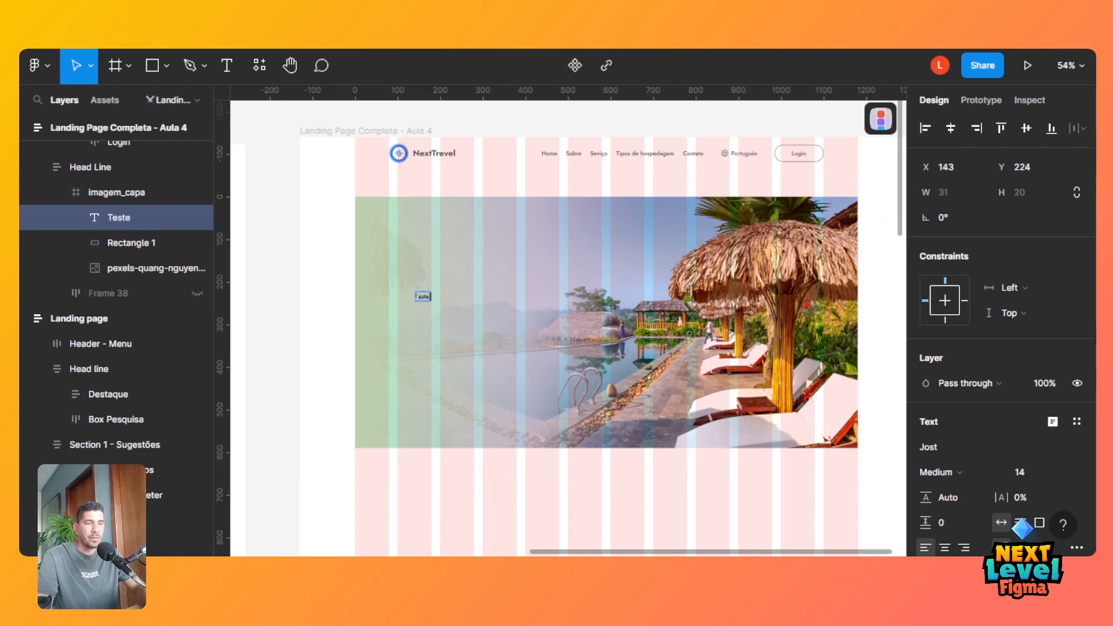
type(" texto")
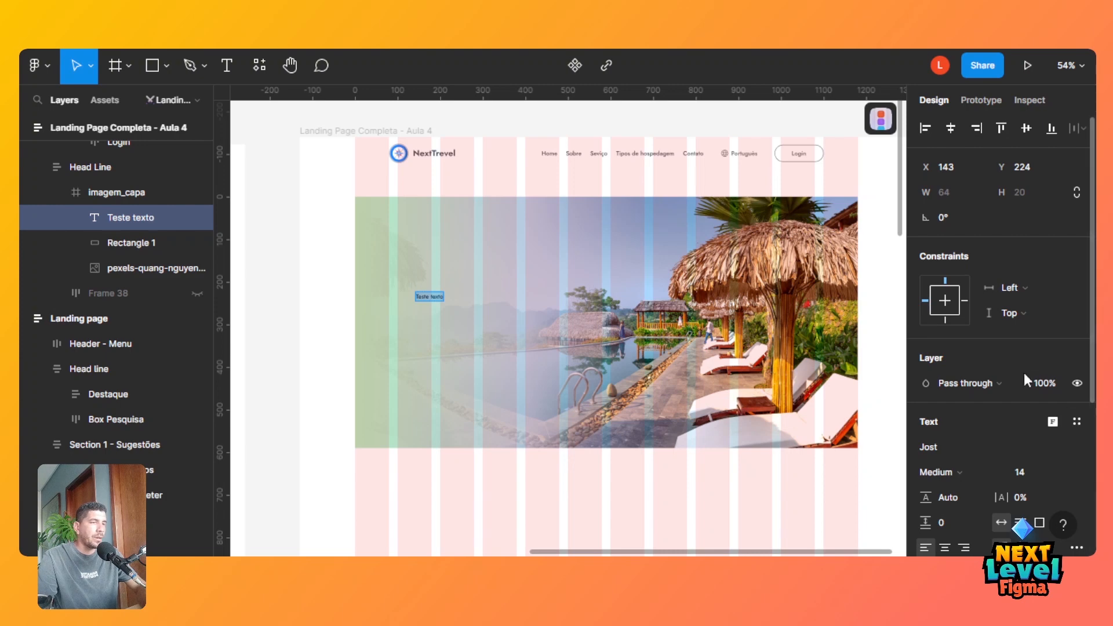
Set the font size of the "Teste texto" layer to 40.
left_click(1034, 472)
type("40")
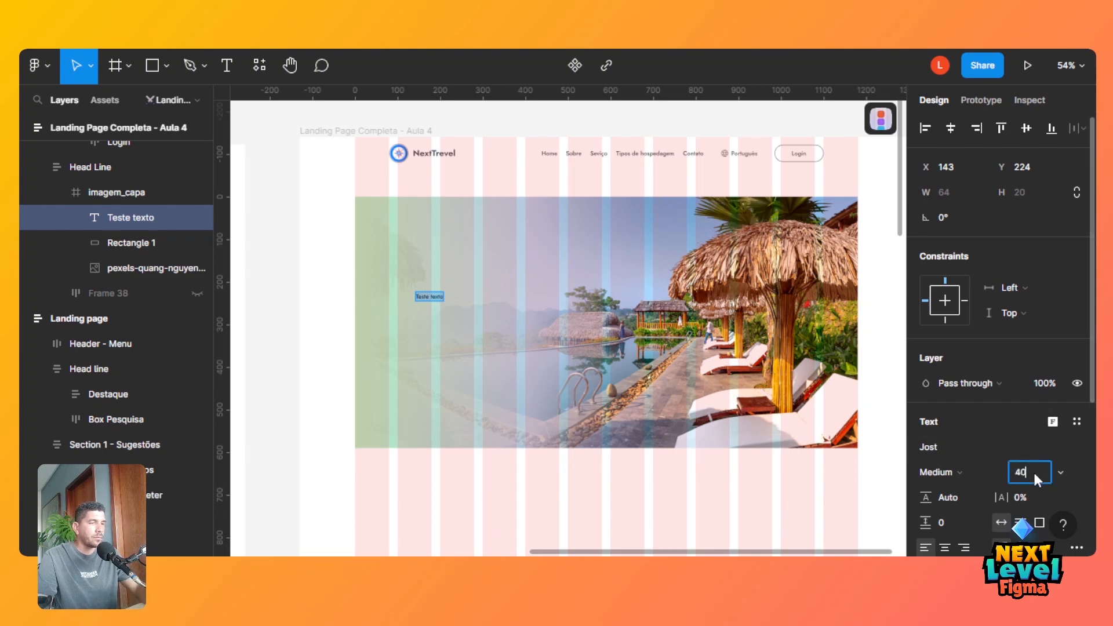
key("Return")
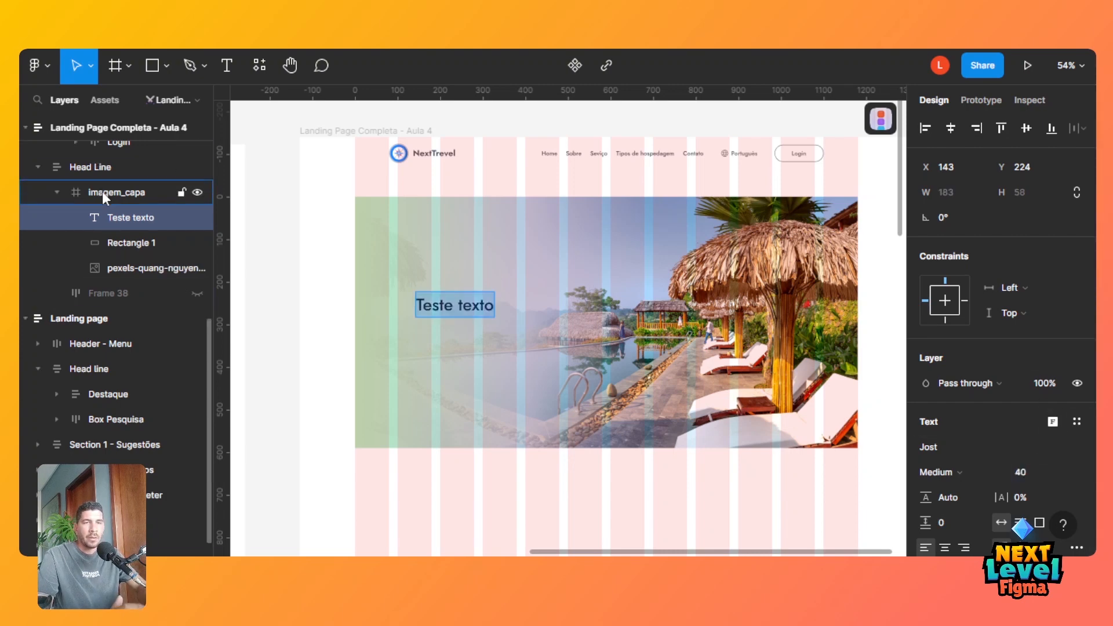
Try applying auto layout to the imagem_capa frame that holds the text, gradient rectangle and photo.
left_click(102, 191)
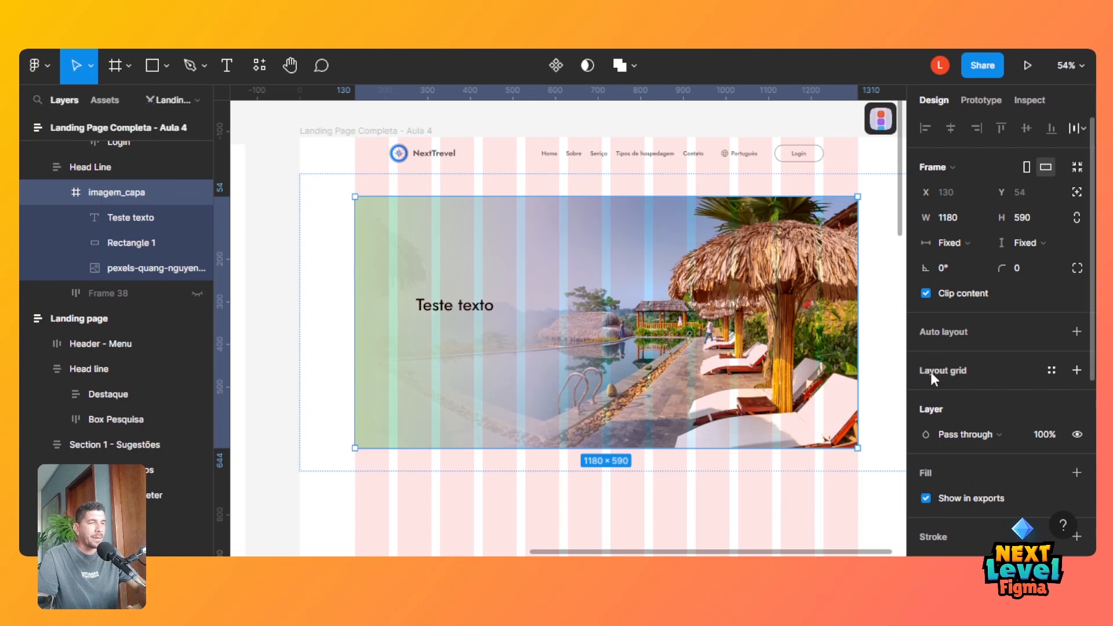
key("shift+a")
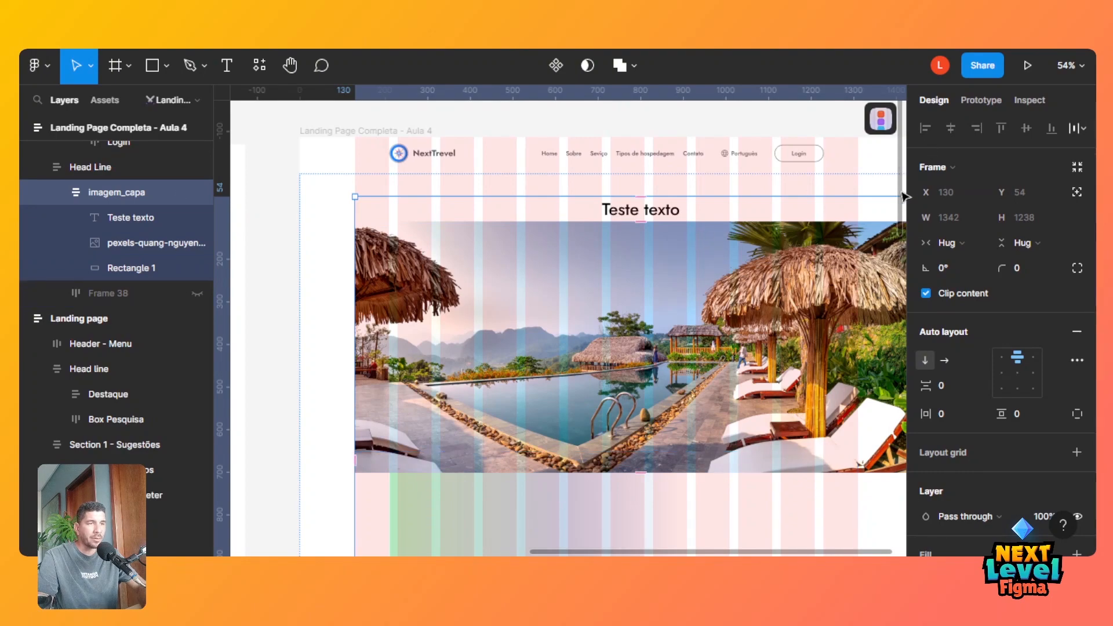
scroll(905, 197, "down", 4)
scroll(904, 197, "up", 4)
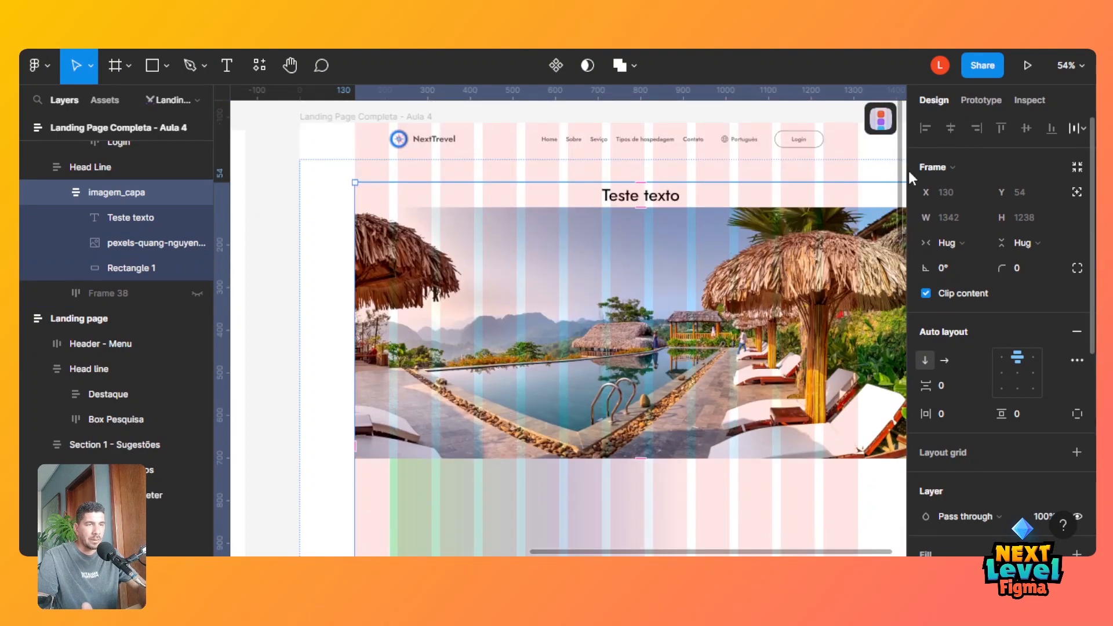
scroll(905, 174, "down", 1)
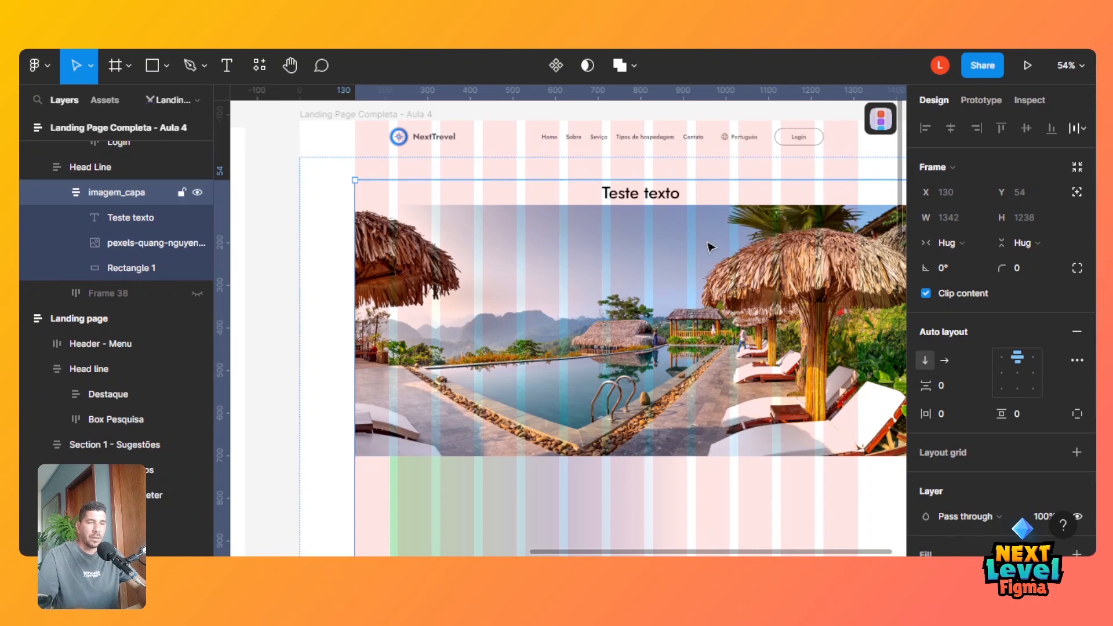
Undo the auto layout, the test text and the earlier placement of imagem_capa inside the Head Line frame.
key("ctrl+z")
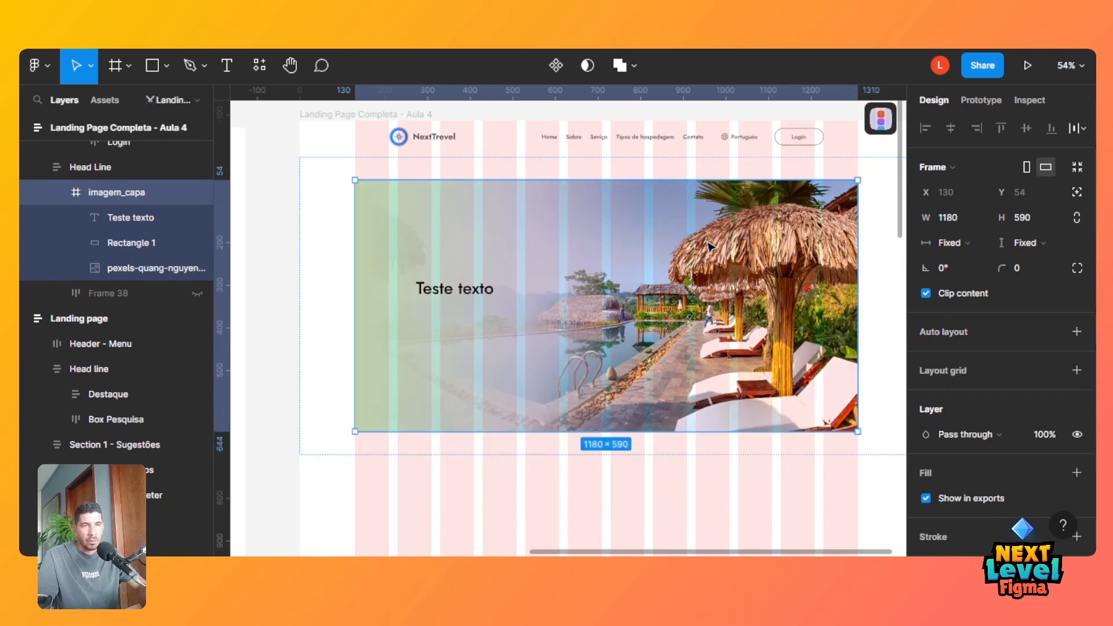
key("ctrl+z")
key("ctrl+z")
key("ctrl+z")
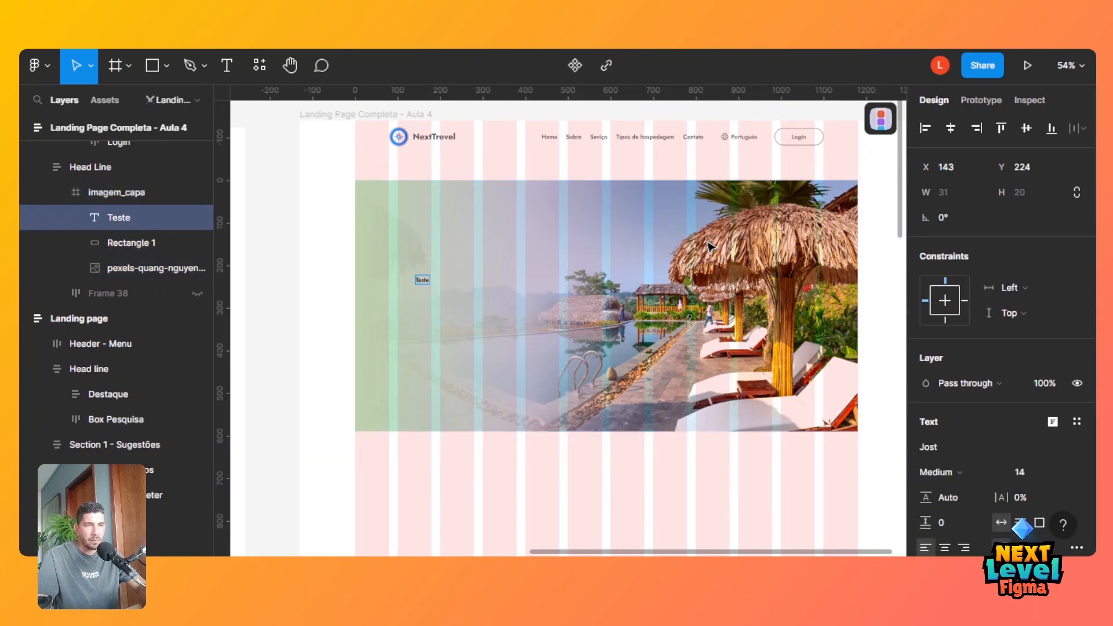
key("ctrl+z")
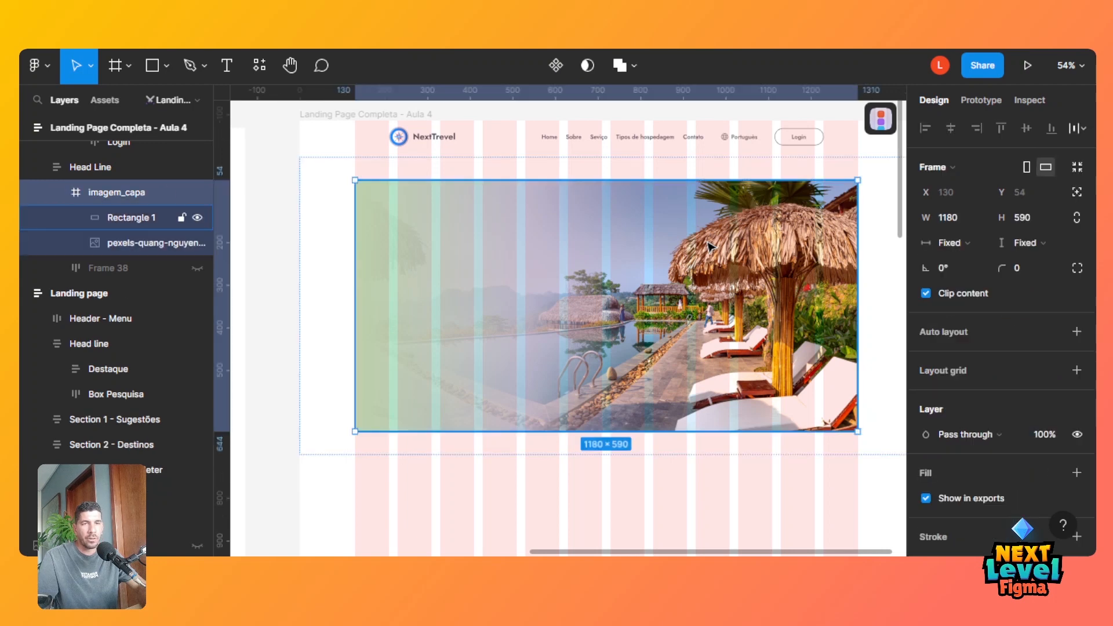
scroll(698, 551, "right", 6)
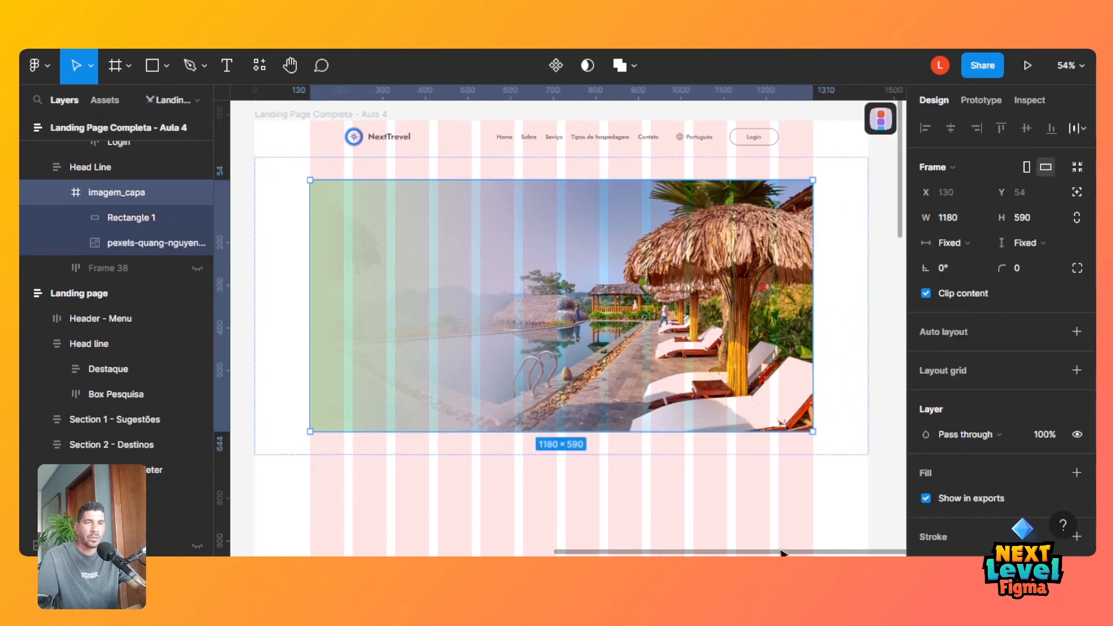
key("ctrl+z")
key("ctrl+z")
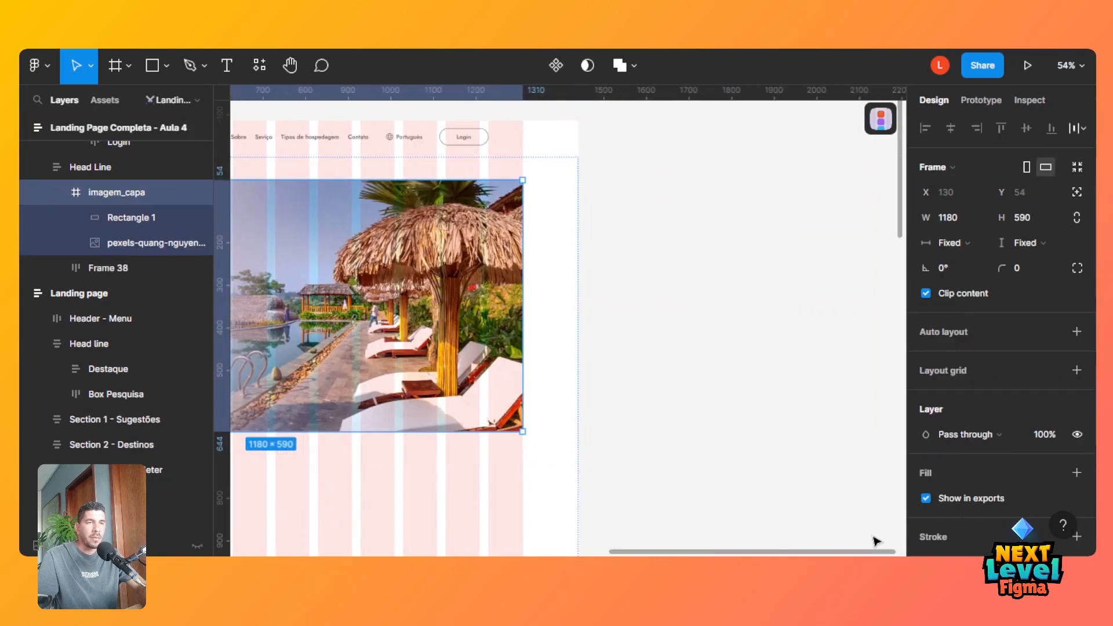
key("ctrl+shift+z")
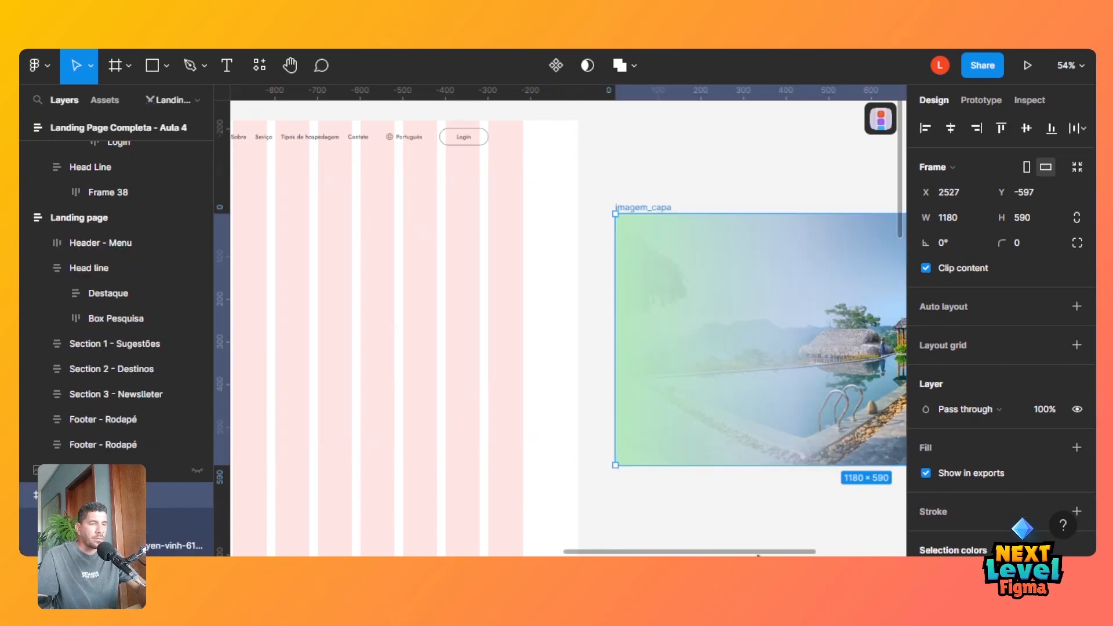
Export the imagem_capa frame as a 1x PNG and hide the frame on the canvas.
scroll(757, 555, "right", 5)
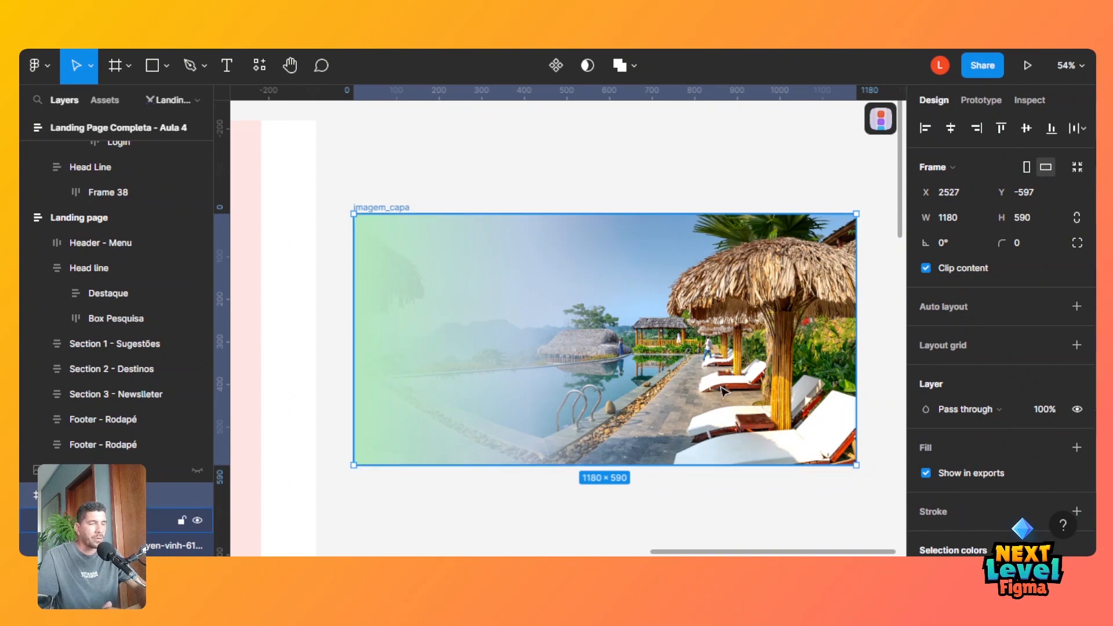
scroll(947, 454, "down", 4)
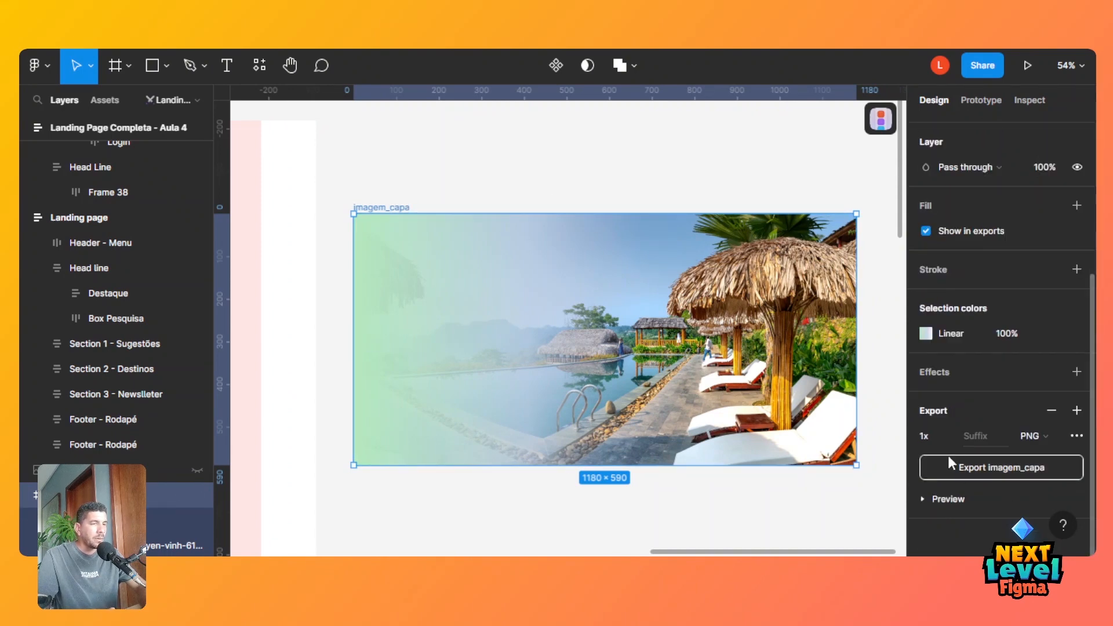
left_click(982, 472)
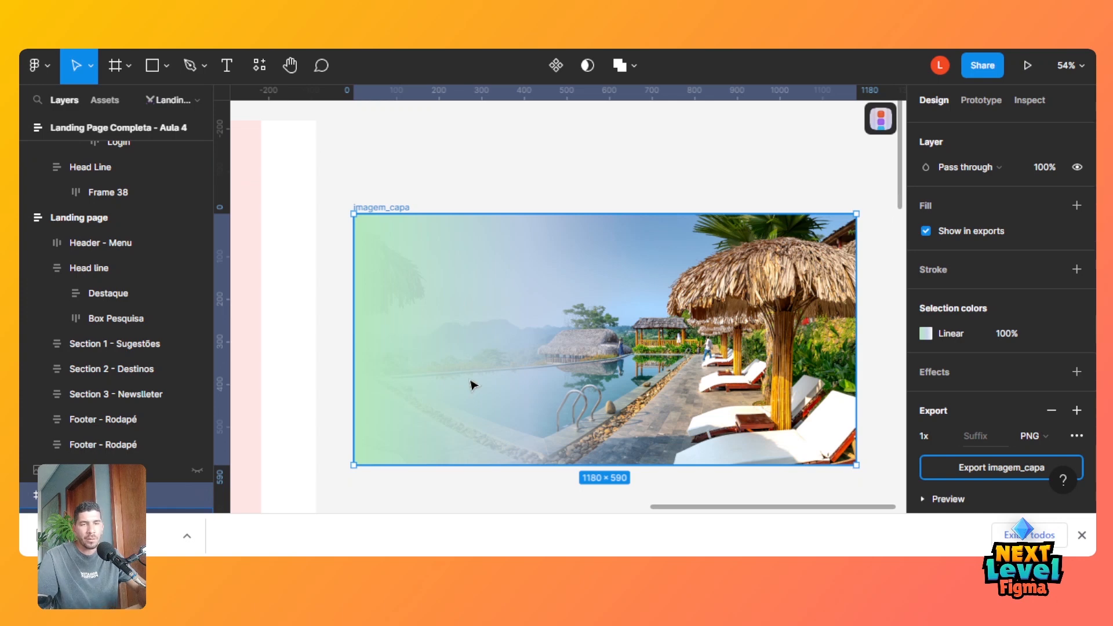
left_click(197, 496)
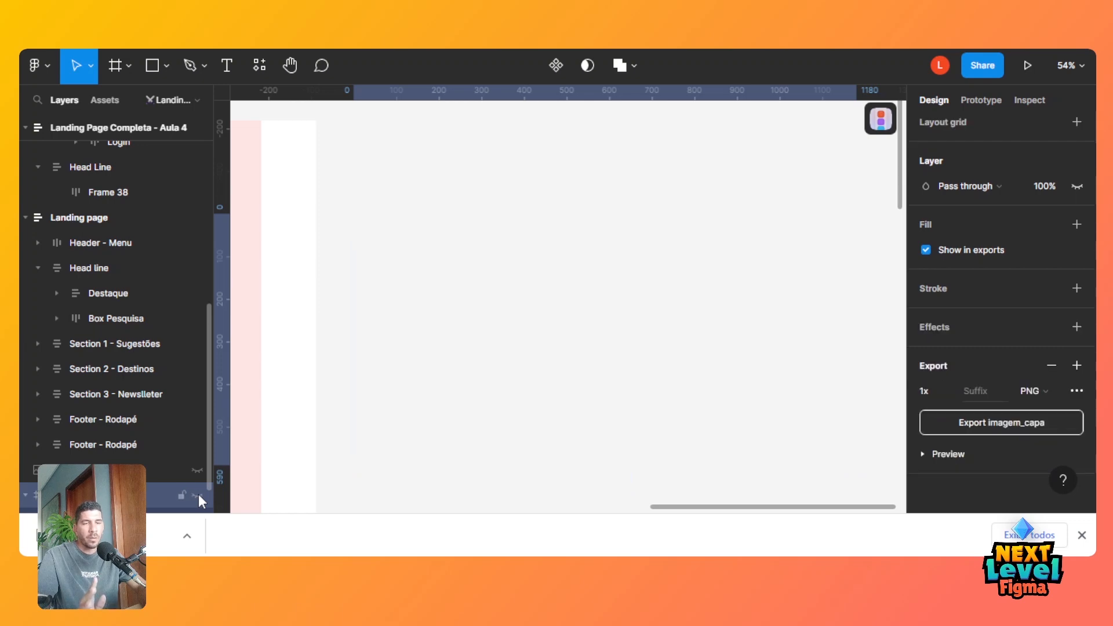
Rename Frame 38 inside the Head Line section as Destaque.
left_click_drag(694, 508, 491, 486)
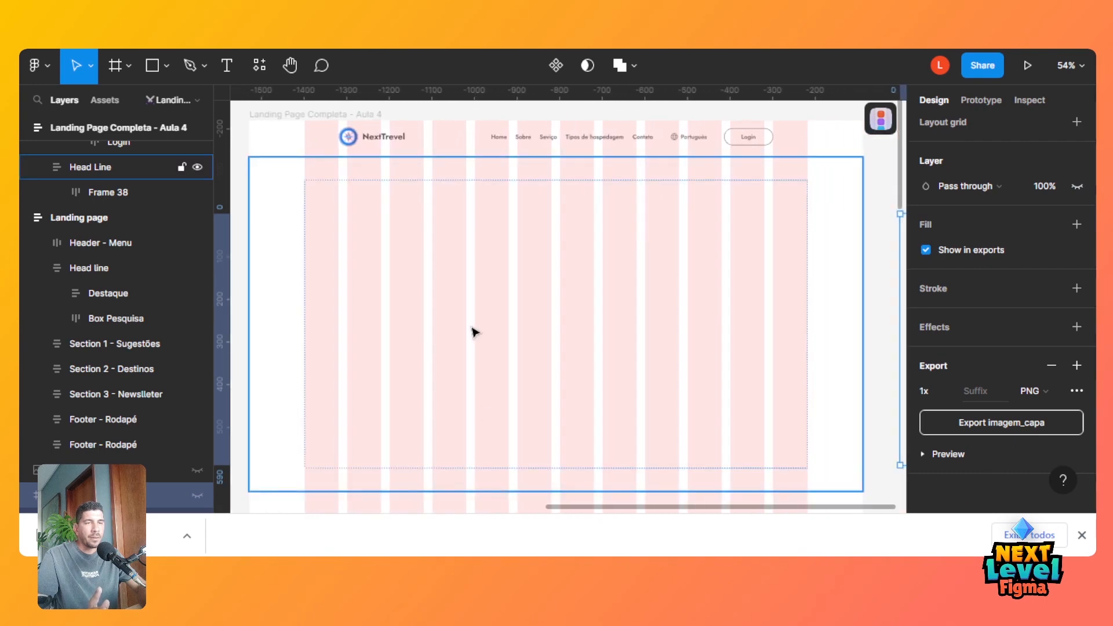
left_click(473, 331)
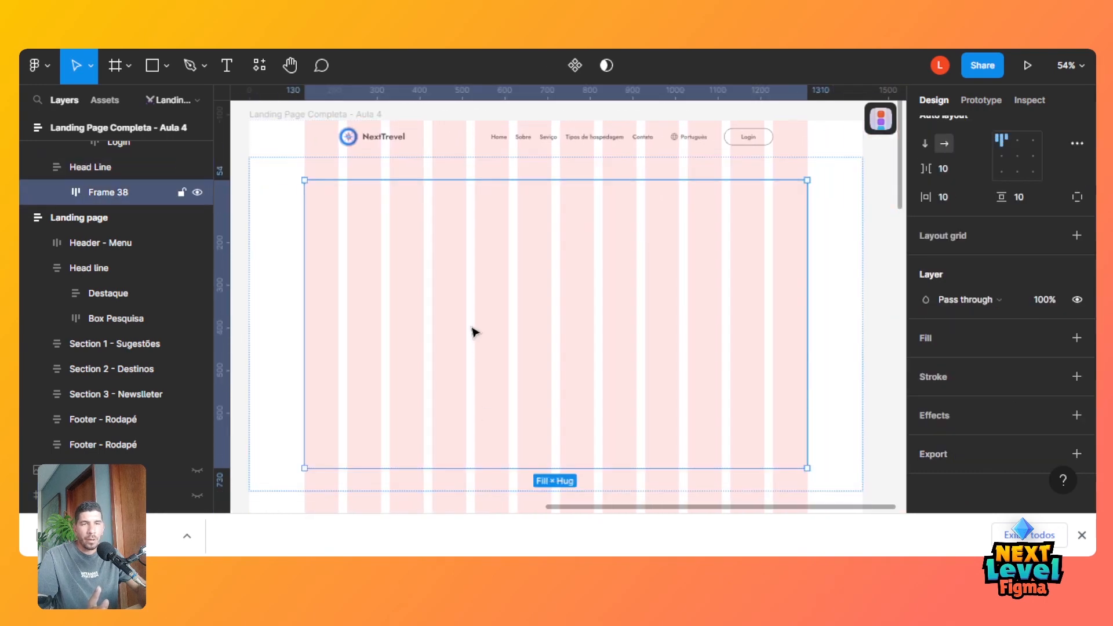
double_click(119, 193)
type("Dest")
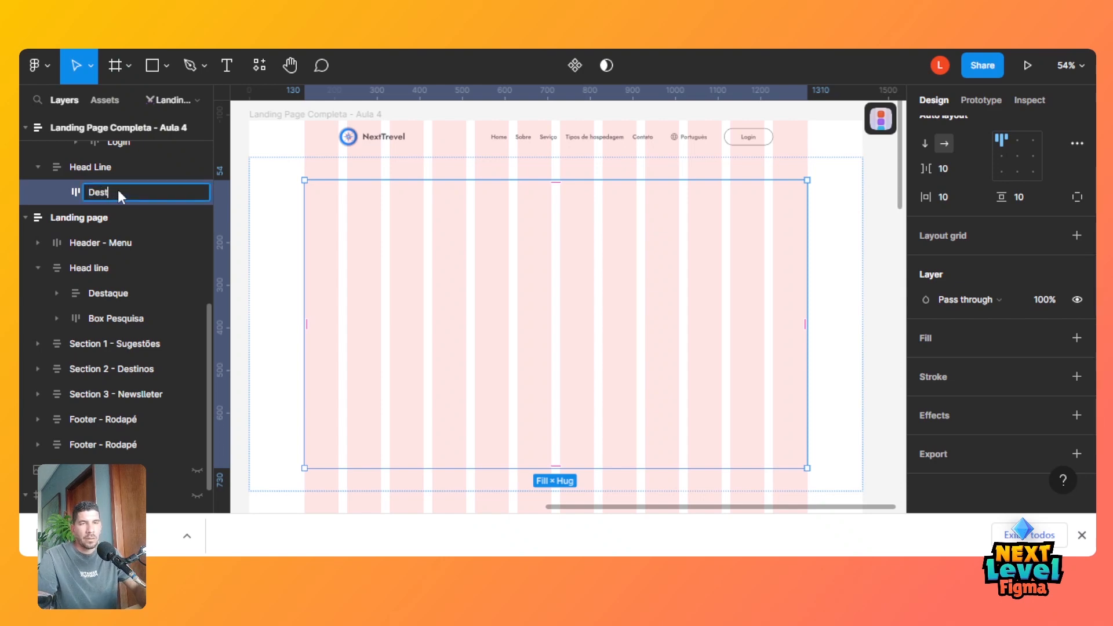
type("aque")
key("Return")
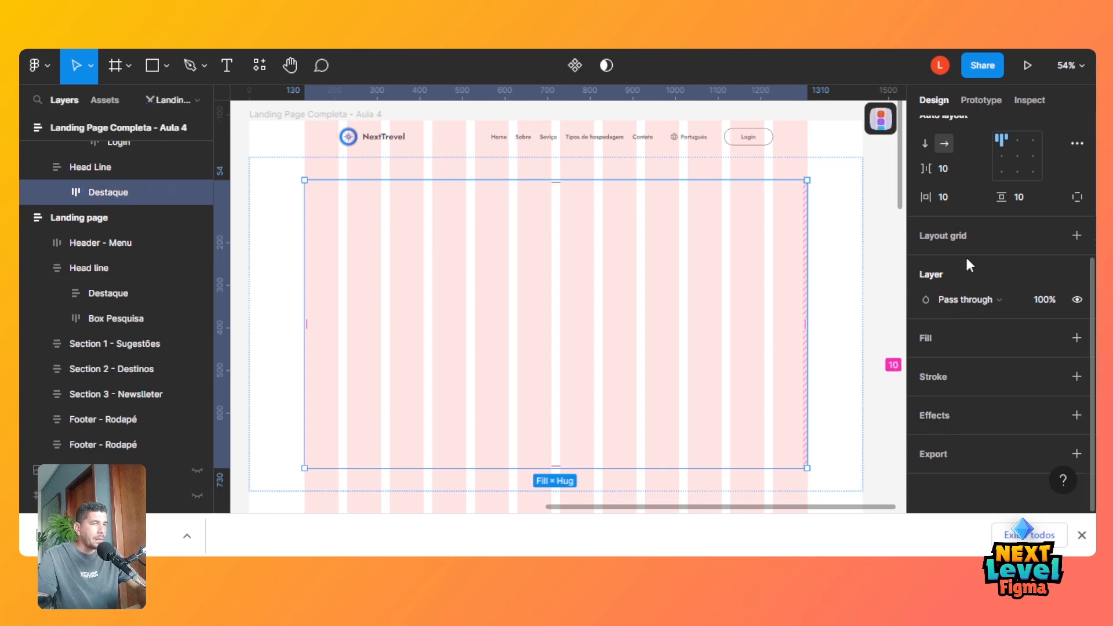
Add a fill to the Destaque frame and change its type from solid to Image.
left_click(939, 342)
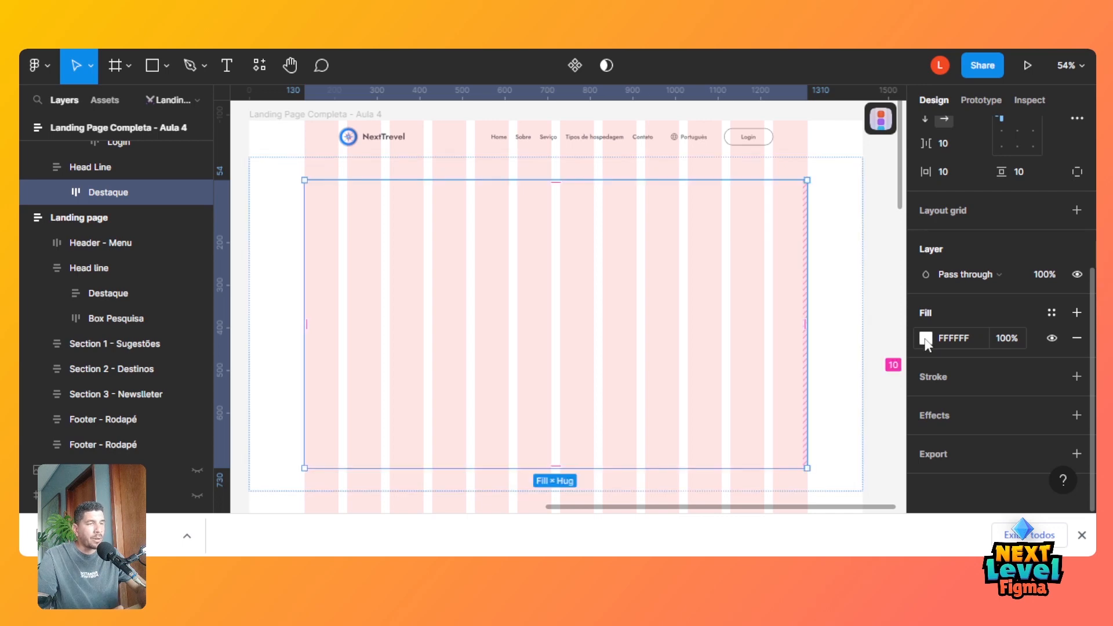
left_click(926, 338)
left_click(753, 102)
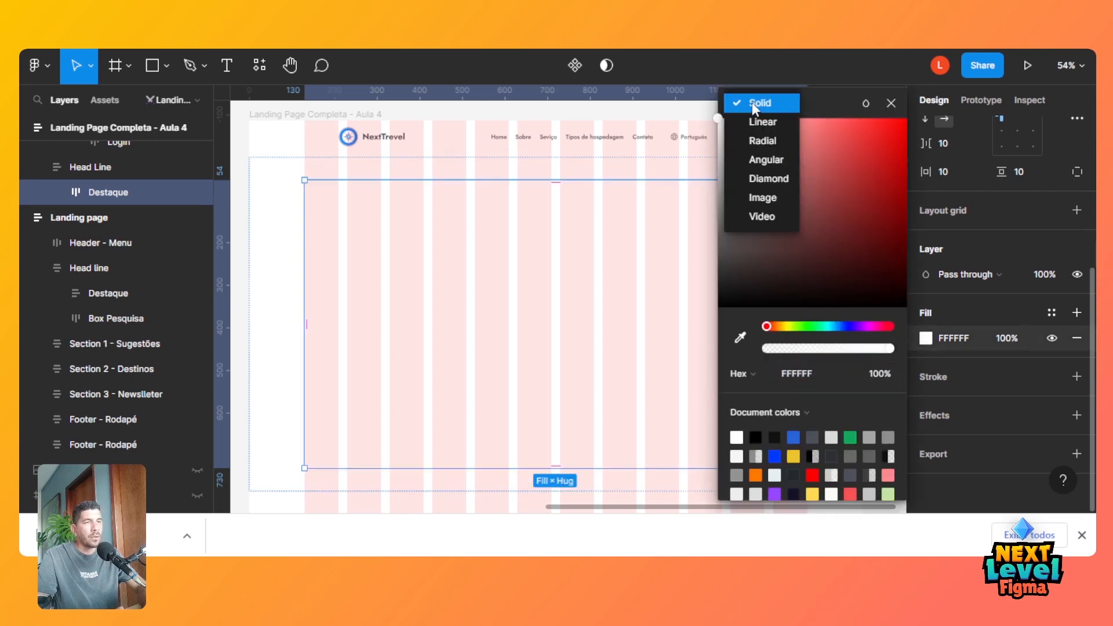
left_click(763, 198)
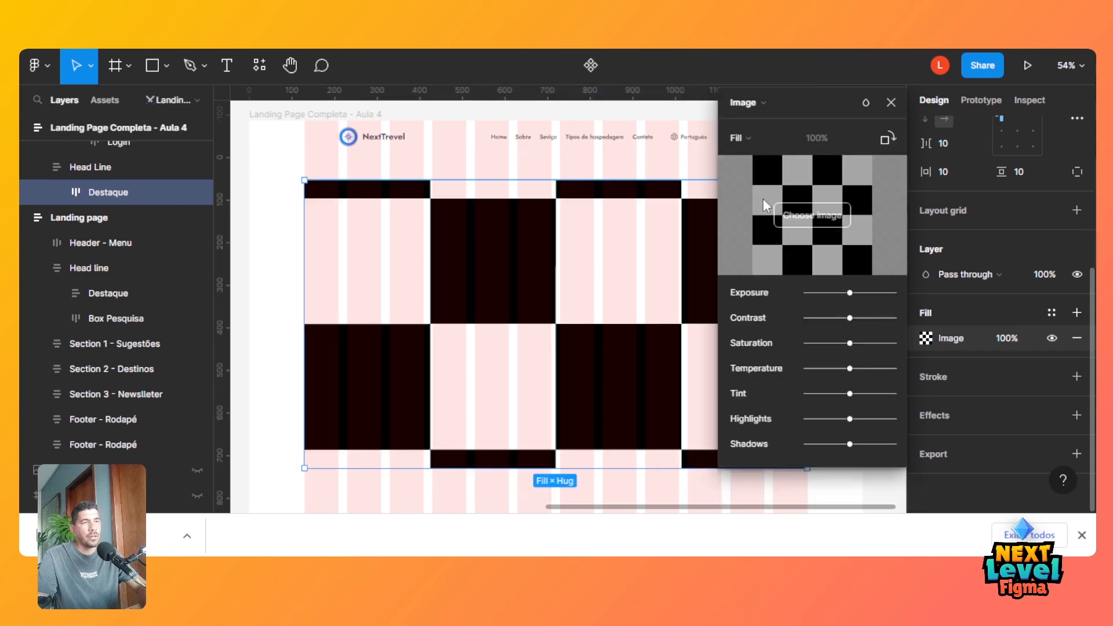
left_click(809, 224)
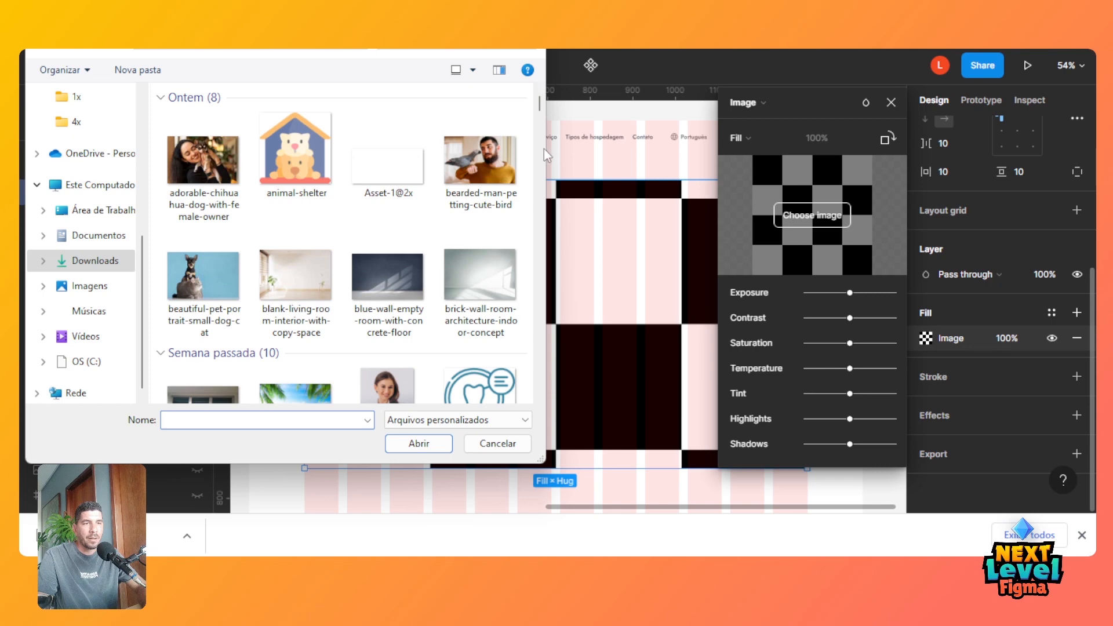
mouse_move(539, 104)
left_mouse_down()
mouse_move(540, 152)
mouse_move(545, 84)
left_mouse_up()
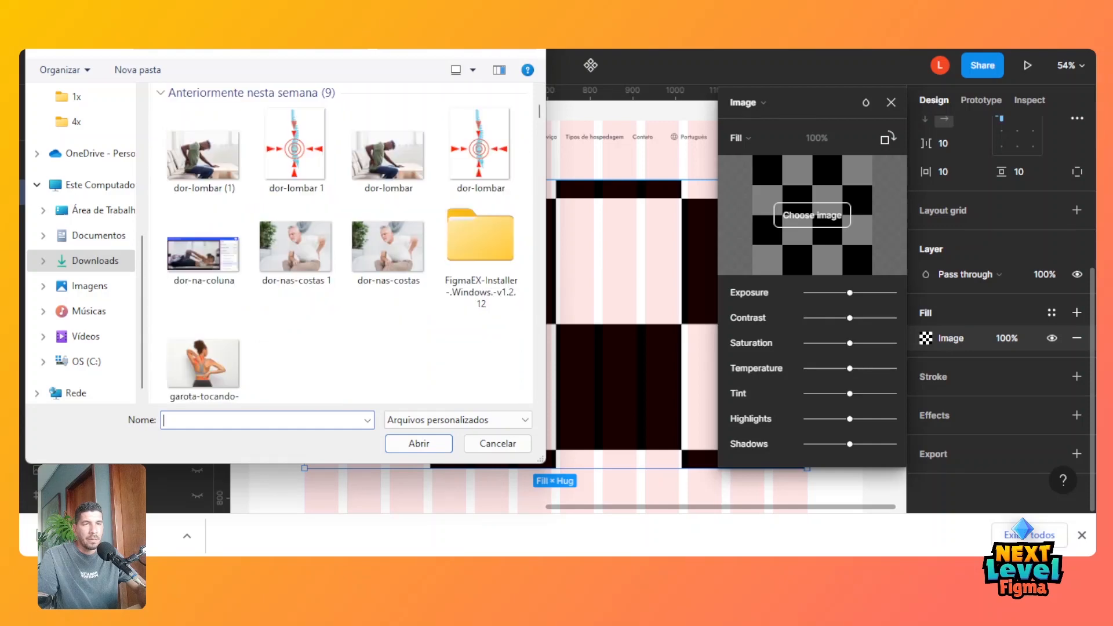
key("Escape")
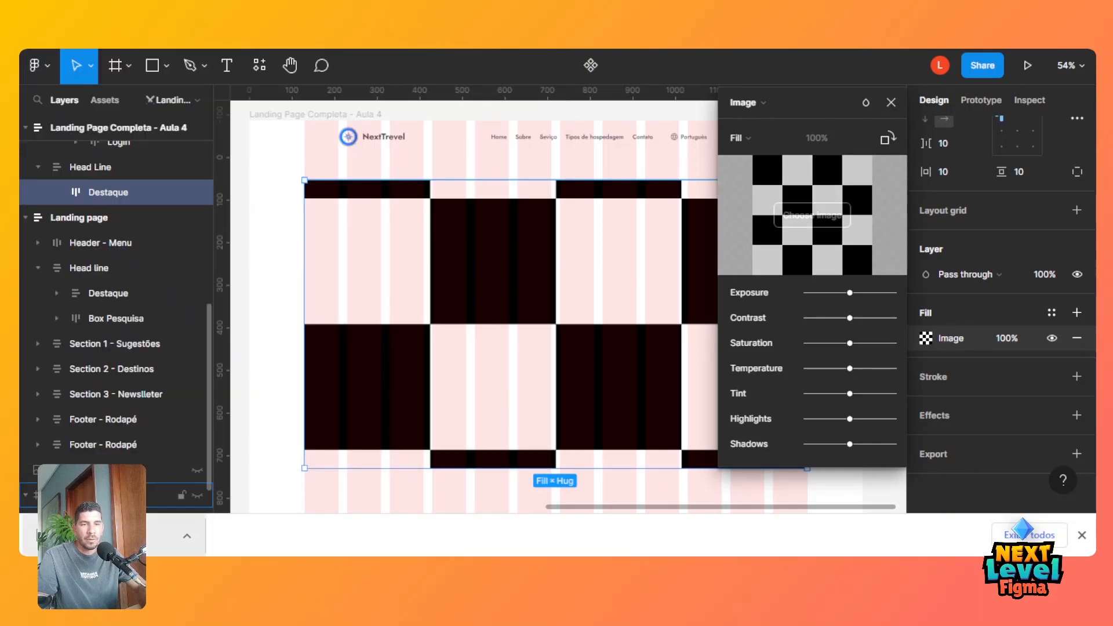
Load the exported imagem_capa file as the image fill of the Destaque frame and close the fill settings.
left_click_drag(99, 533, 819, 210)
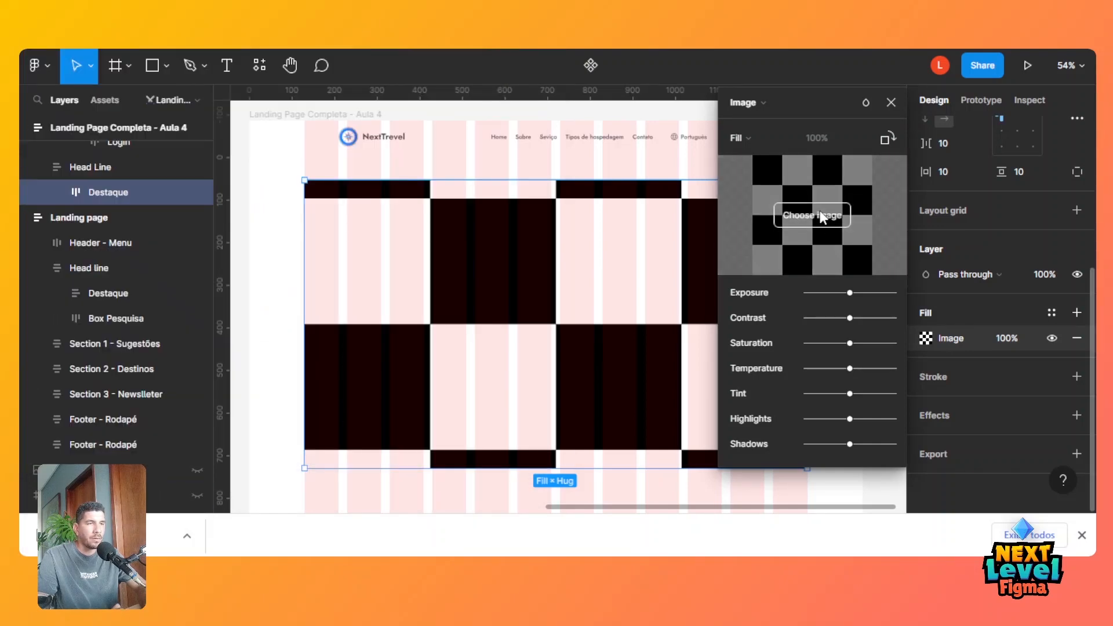
left_click(892, 104)
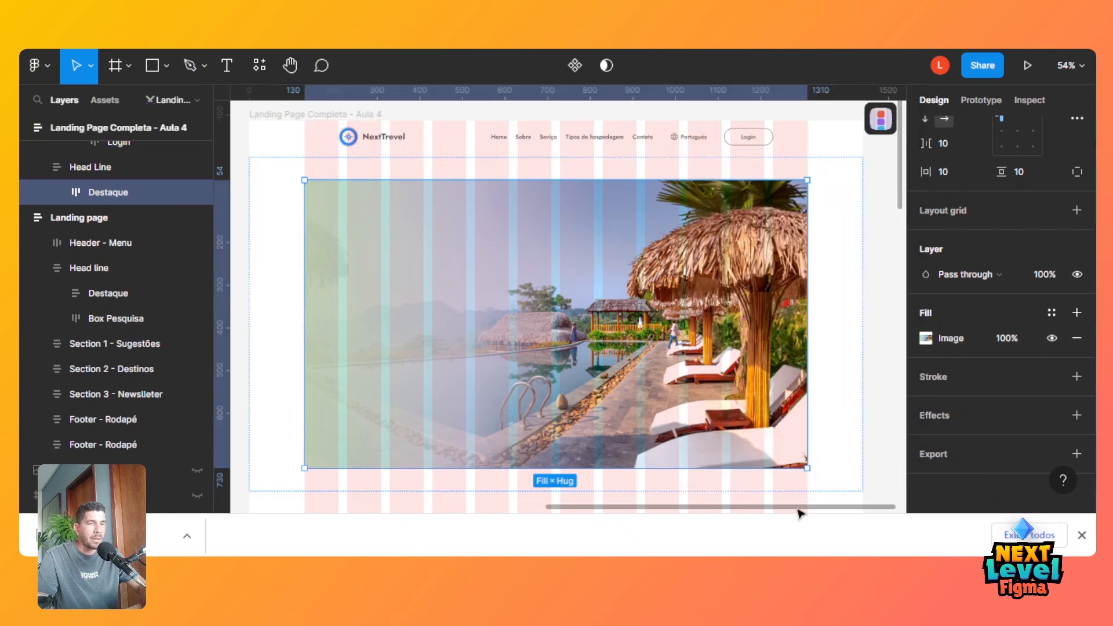
Set the vertical padding of the Head Line frame to 0.
left_click_drag(799, 513, 561, 510)
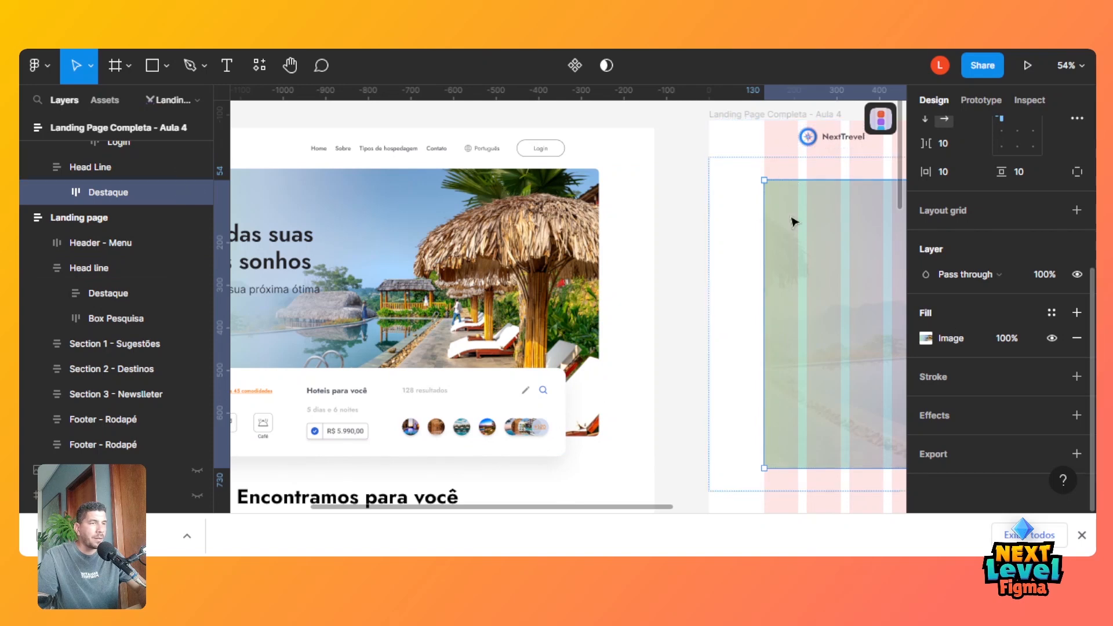
left_click(747, 191)
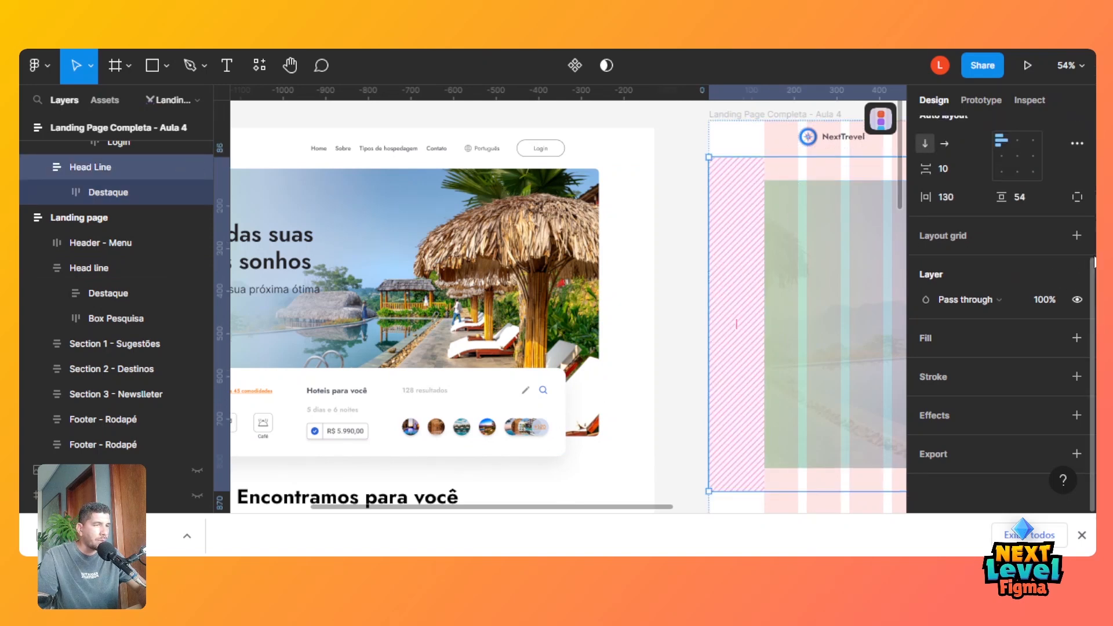
left_click(1017, 197)
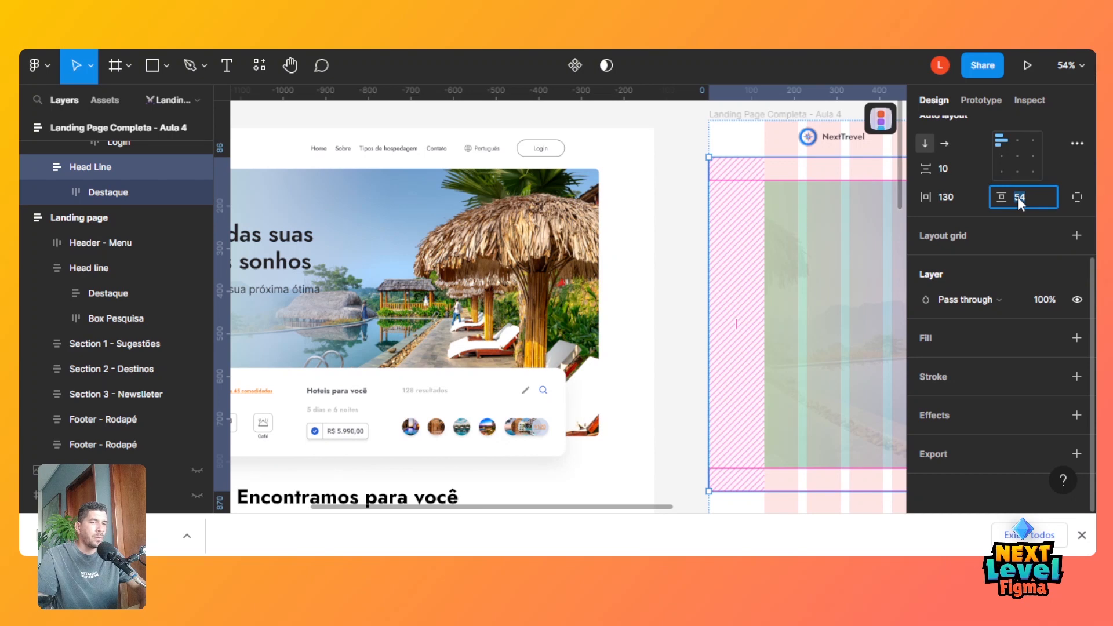
type("0")
key("Tab")
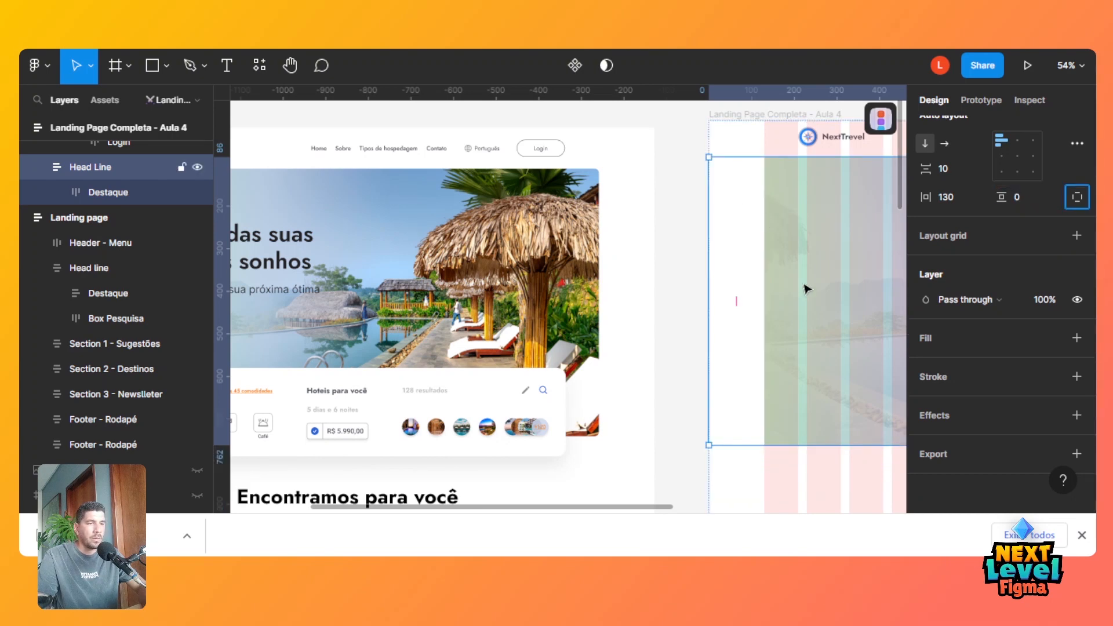
Try a vertical padding of 15 on the Head Line frame, and undo that change.
left_click(804, 285)
scroll(840, 489, "right", 10)
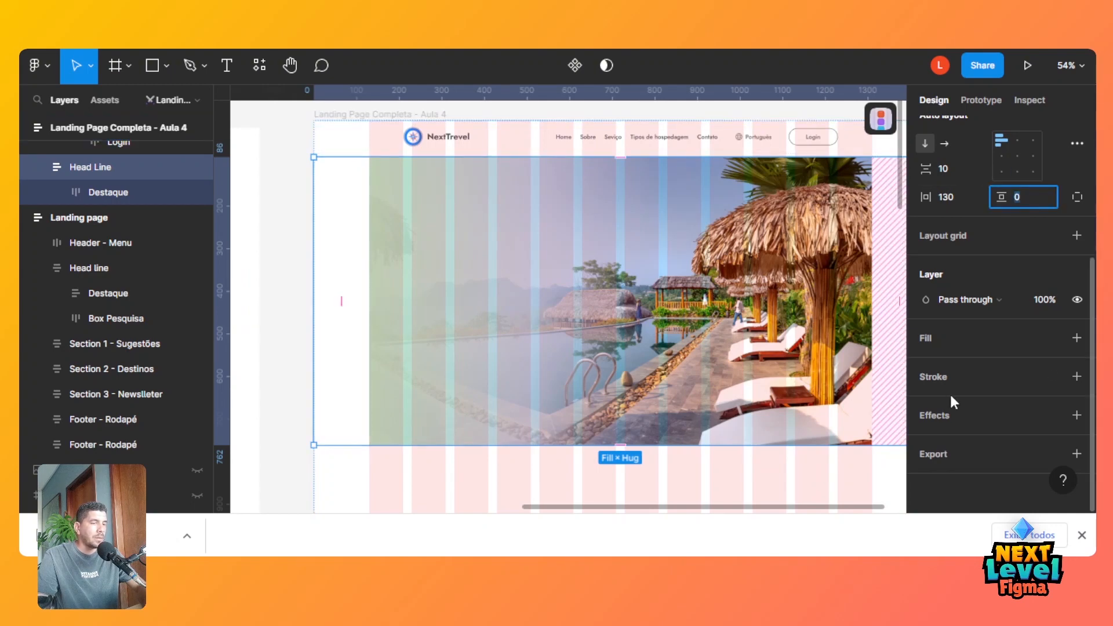
key("Return")
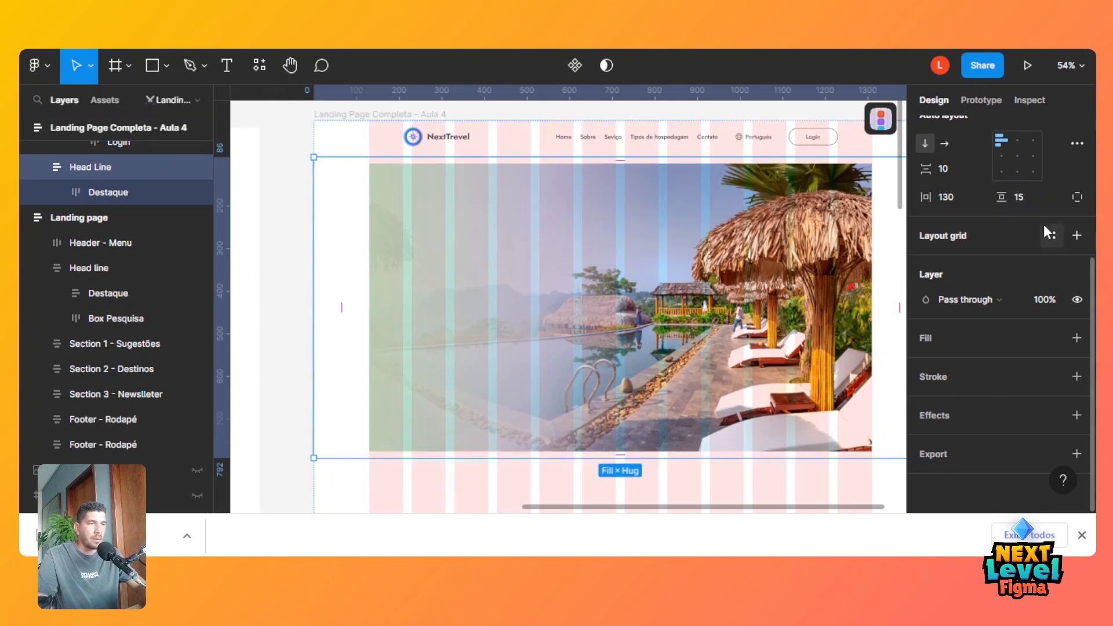
key("ctrl+z")
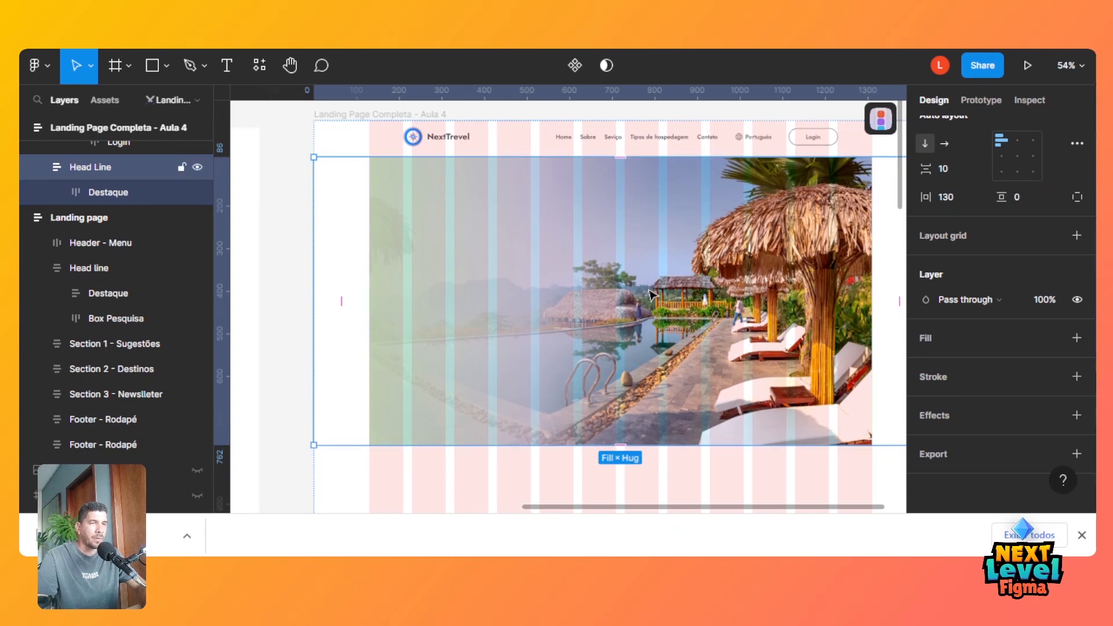
Set the corner radius of the Head Line frame to 15.
scroll(1062, 206, "up", 4)
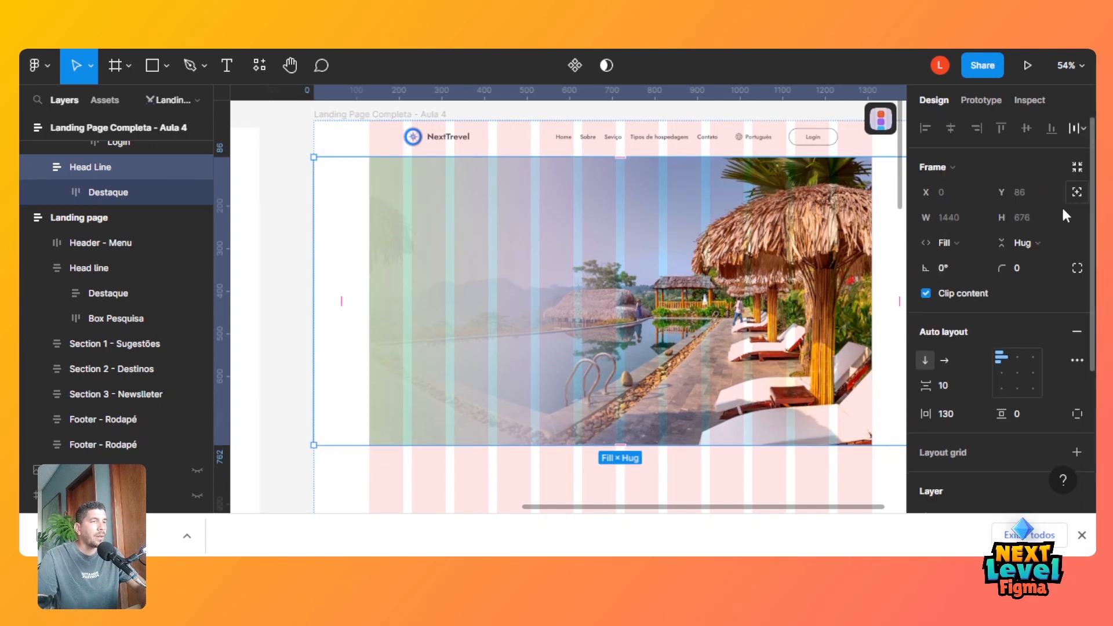
left_click(1026, 267)
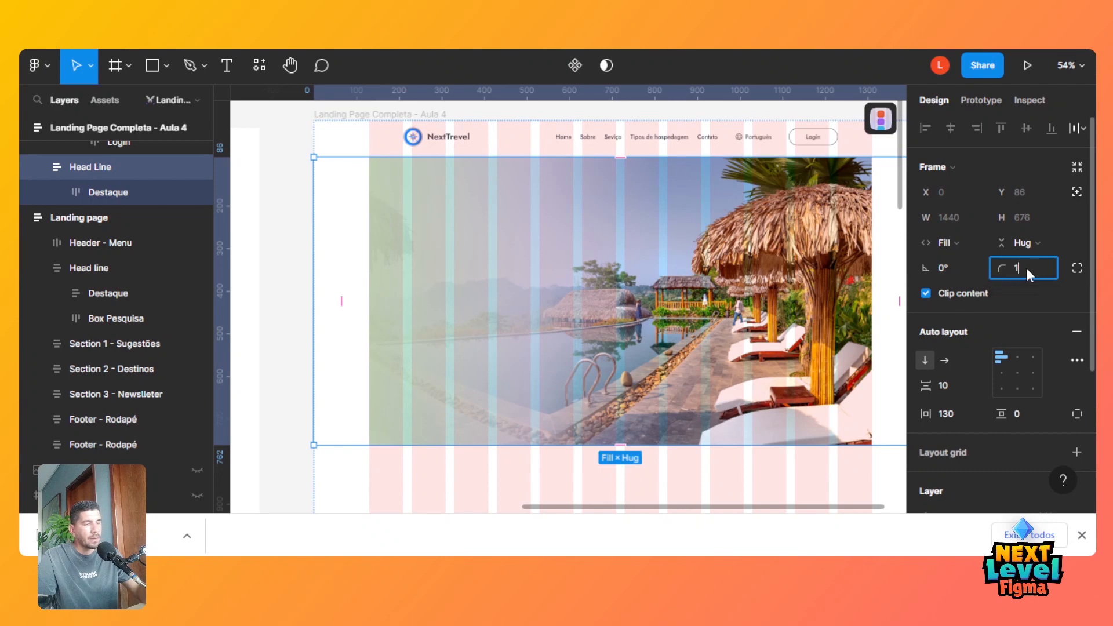
type("15")
key("Return")
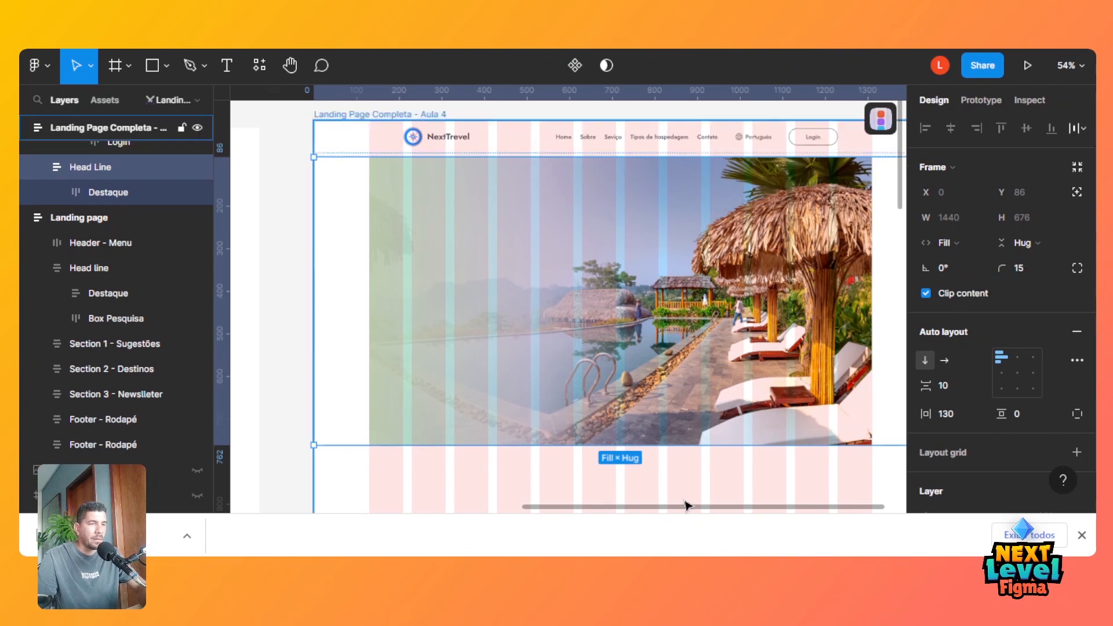
left_click_drag(697, 512, 694, 512)
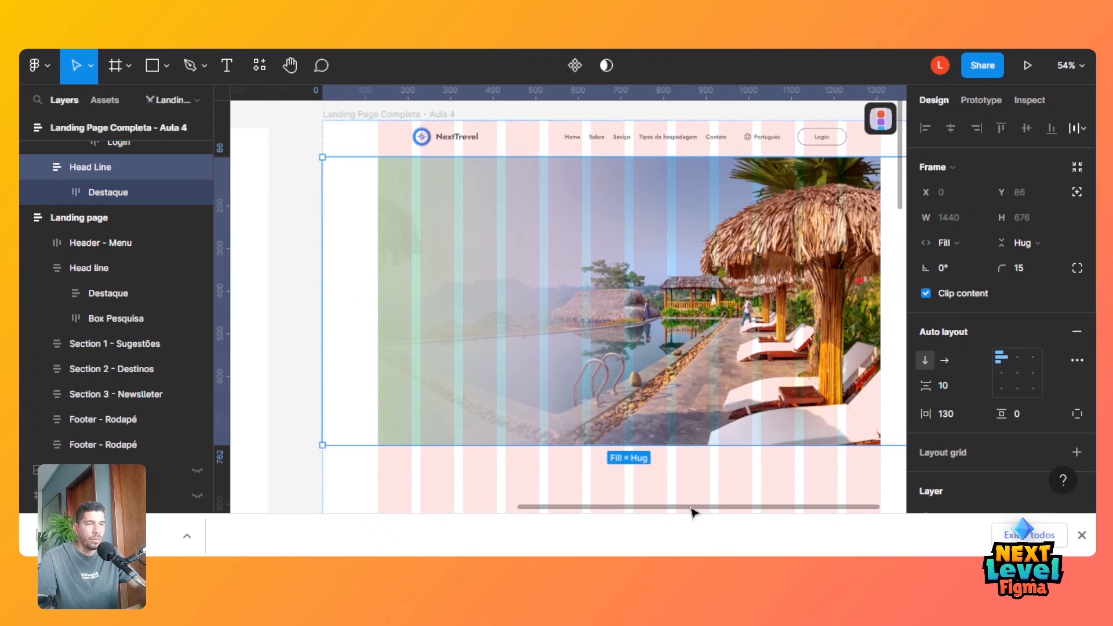
Set the corner radius of the Destaque frame inside Head Line to 15.
left_click(475, 360)
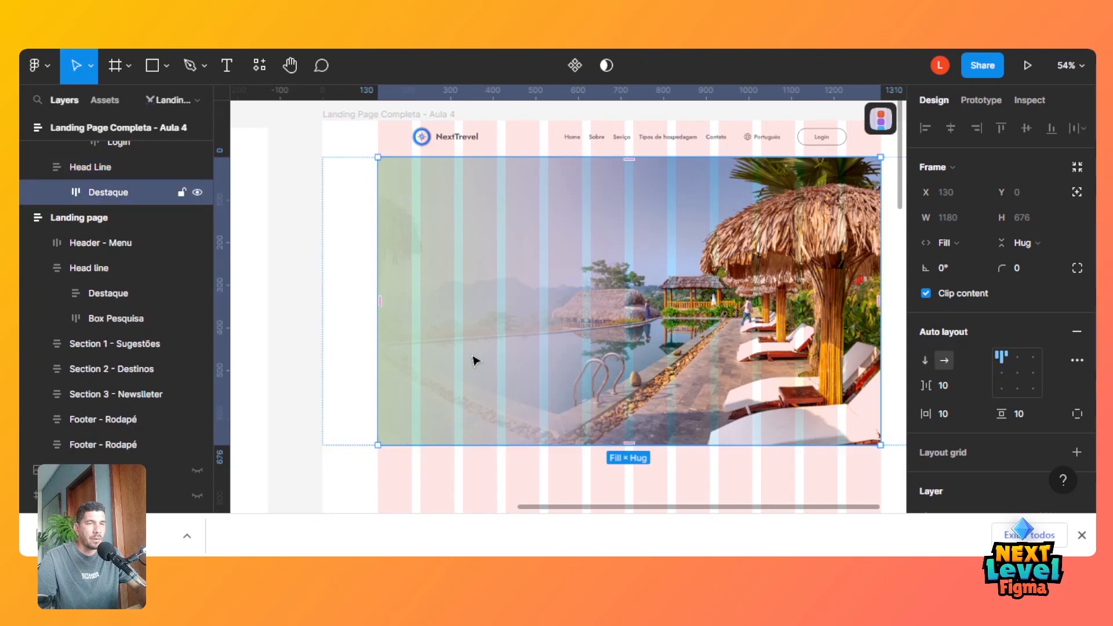
left_click(1042, 245)
left_click(1046, 280)
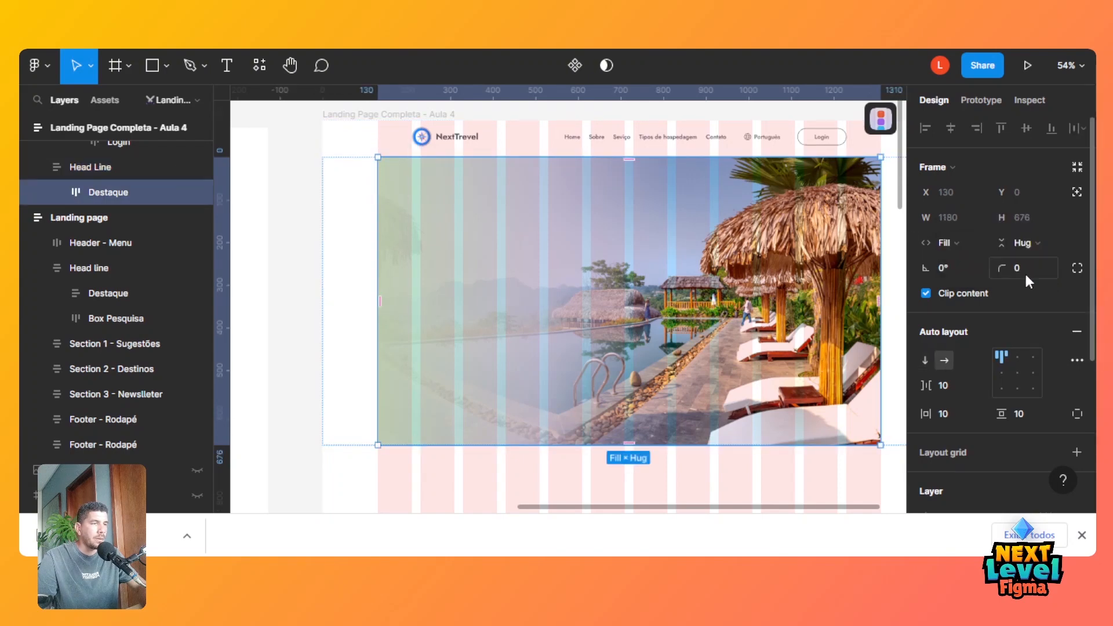
left_click(1024, 271)
type("15")
key("Return")
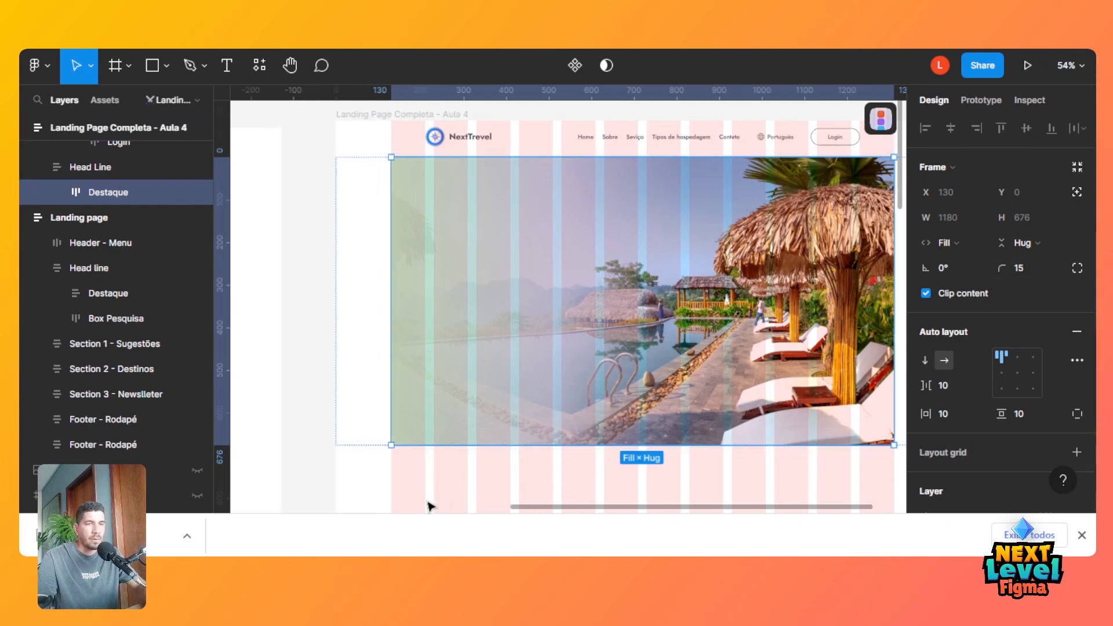
Check the corner radius of the reference page's Destaque frame and set the new Destaque frame's radius to 10.
scroll(427, 507, "left", 5)
left_click(506, 339)
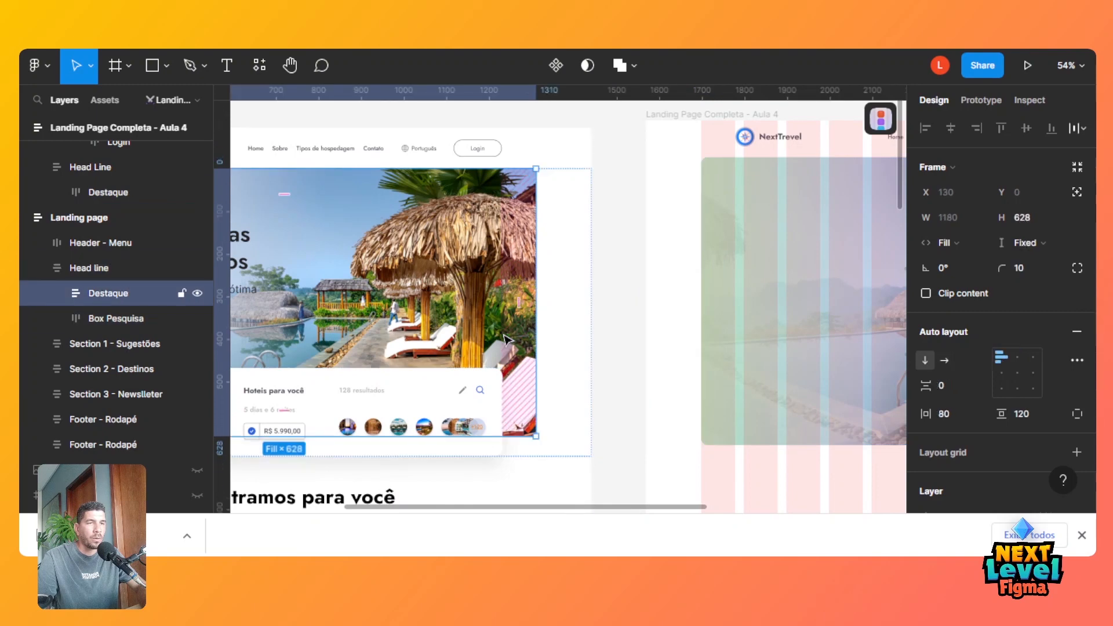
left_click(805, 364)
left_click(805, 363)
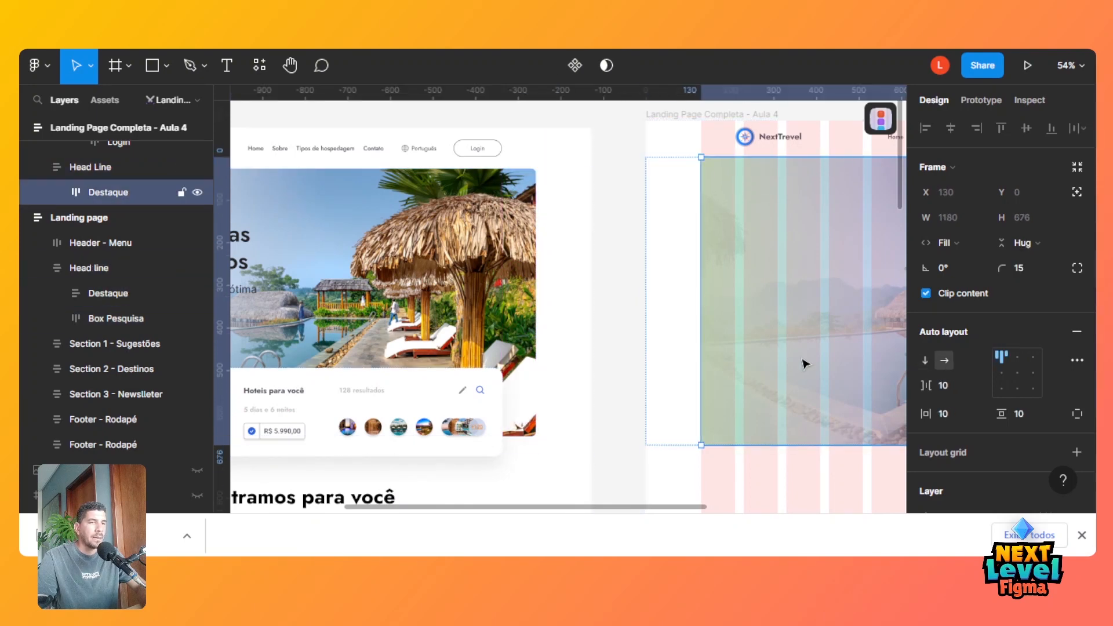
left_click(1028, 270)
type("15")
key("BackSpace")
type("0")
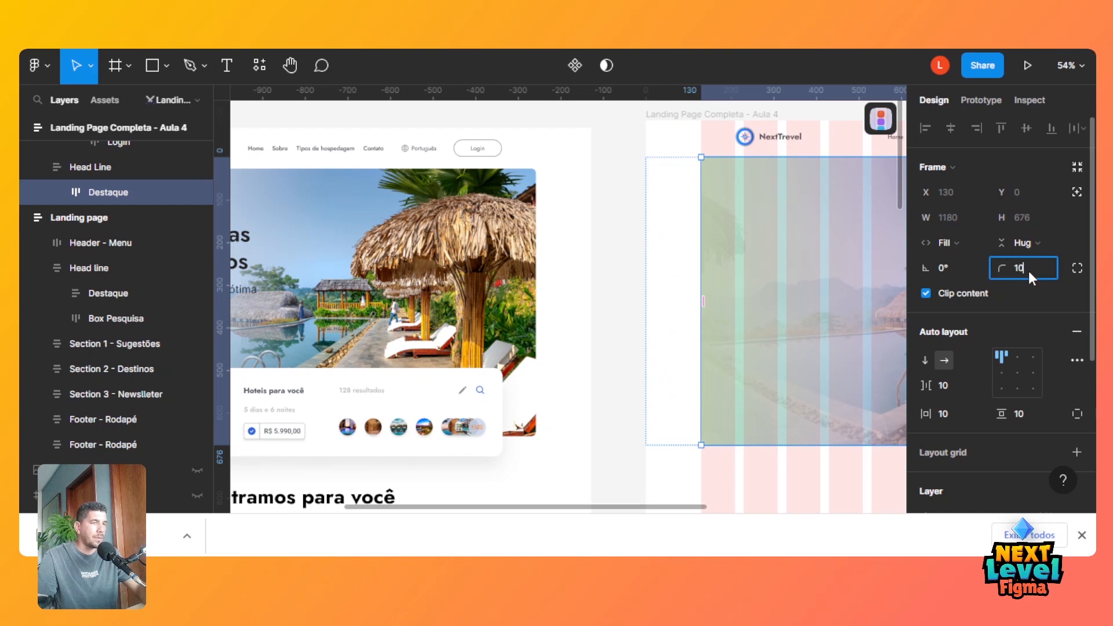
key("Return")
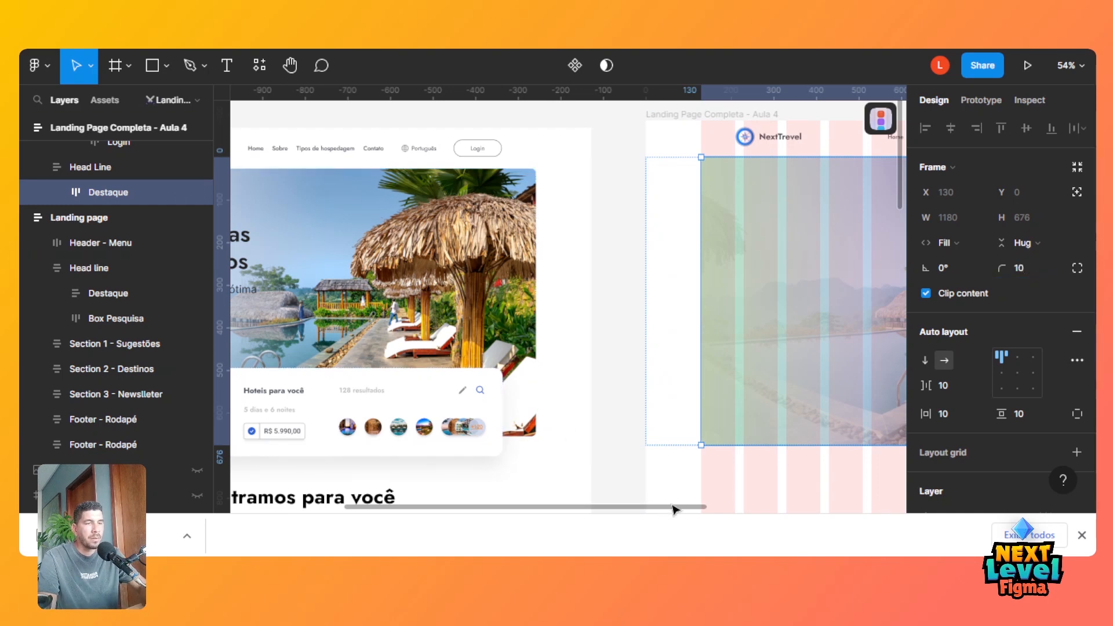
Compare the new cover with the reference page and inspect the Destaque frame's image fill settings.
scroll(584, 515, "left", 5)
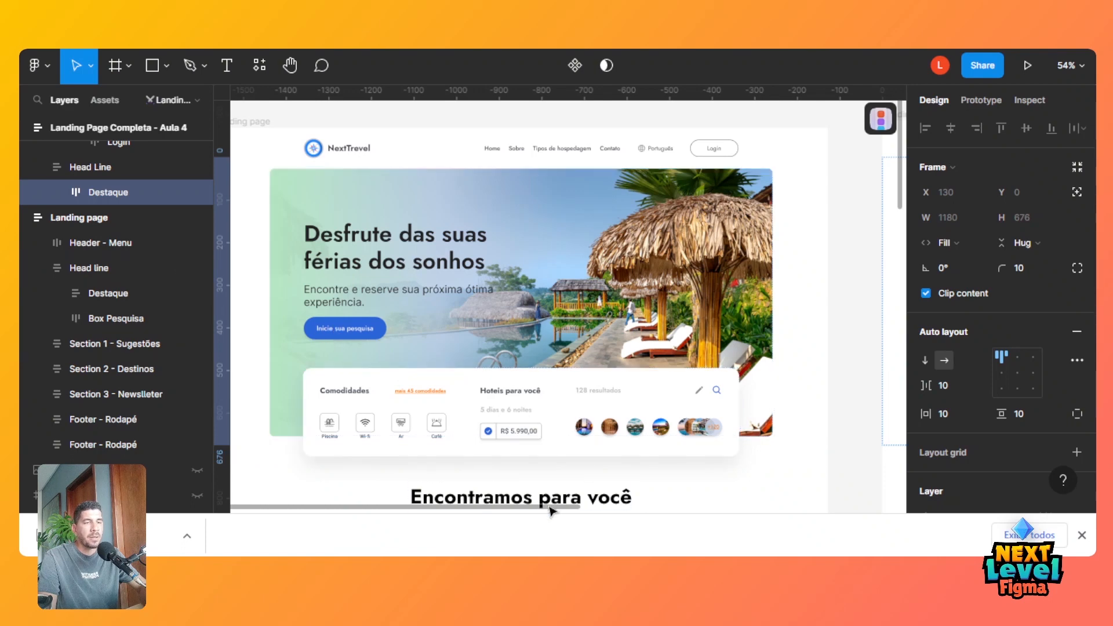
left_click_drag(626, 515, 808, 492)
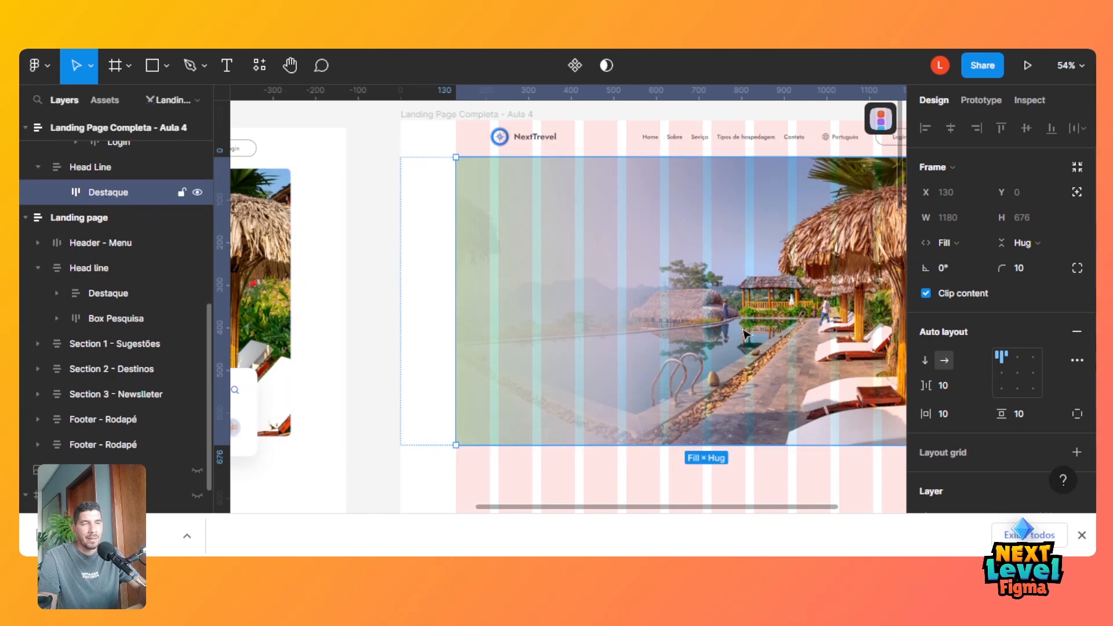
scroll(1090, 414, "down", 4)
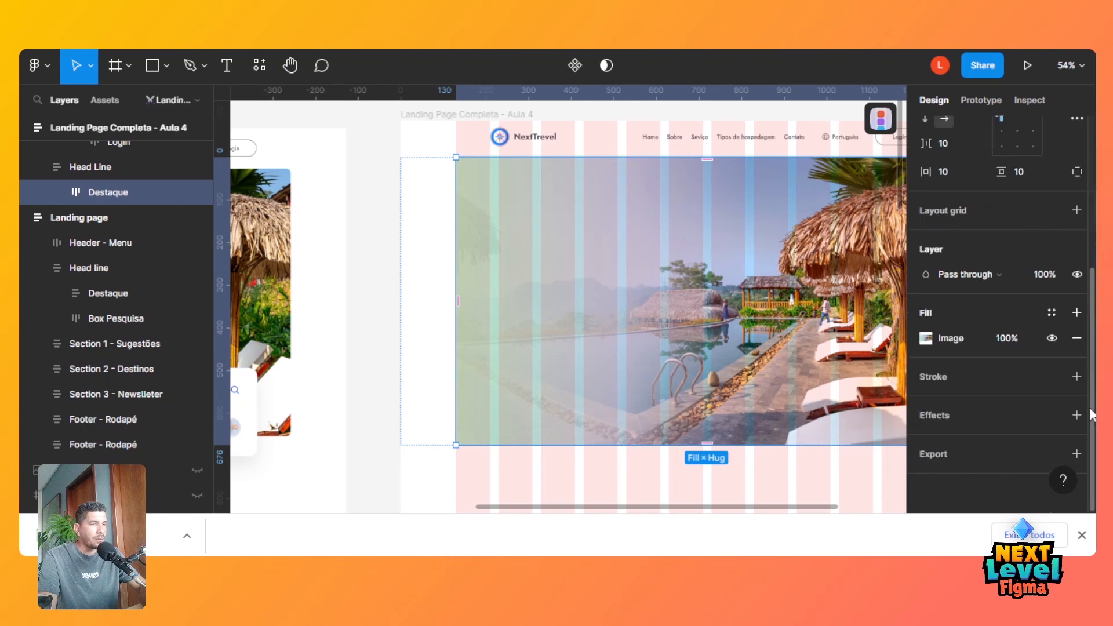
left_click(926, 344)
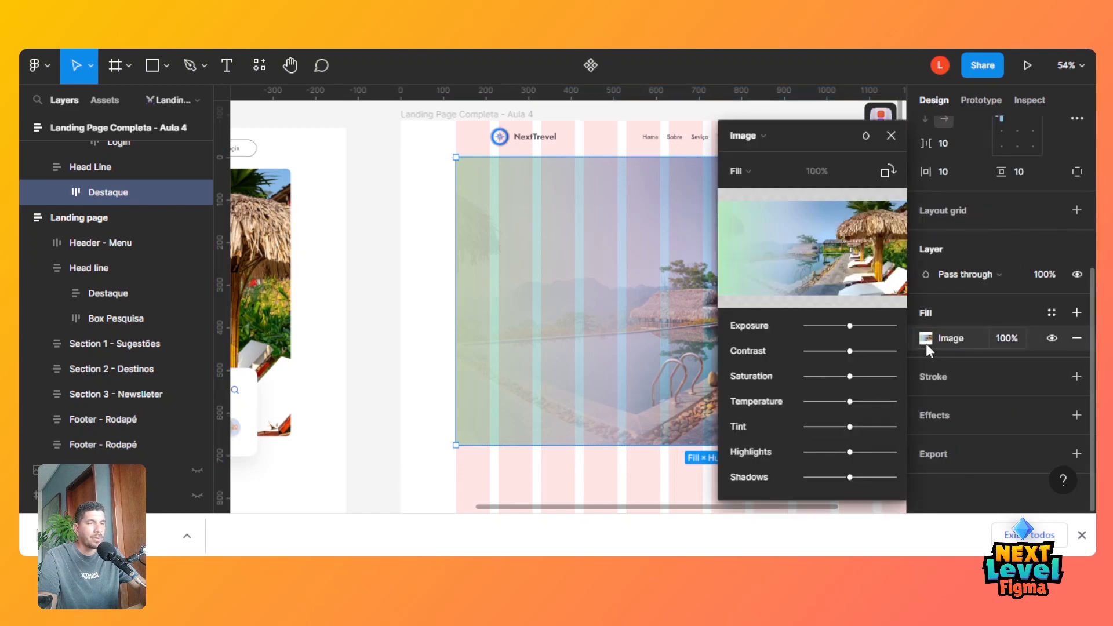
left_click(892, 135)
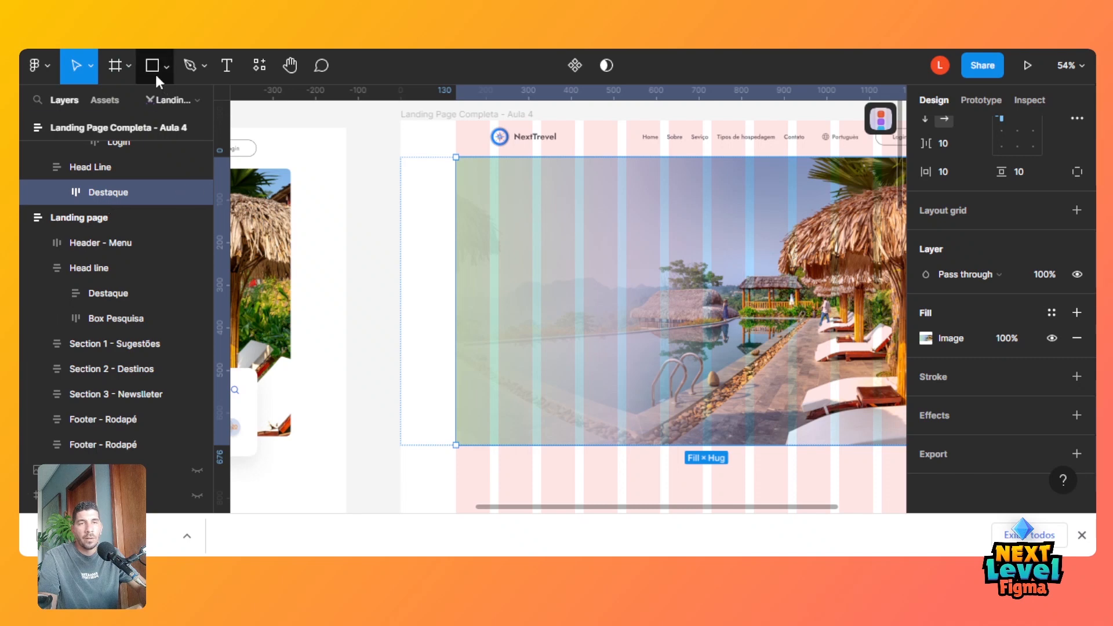
left_click(230, 70)
left_click(529, 258)
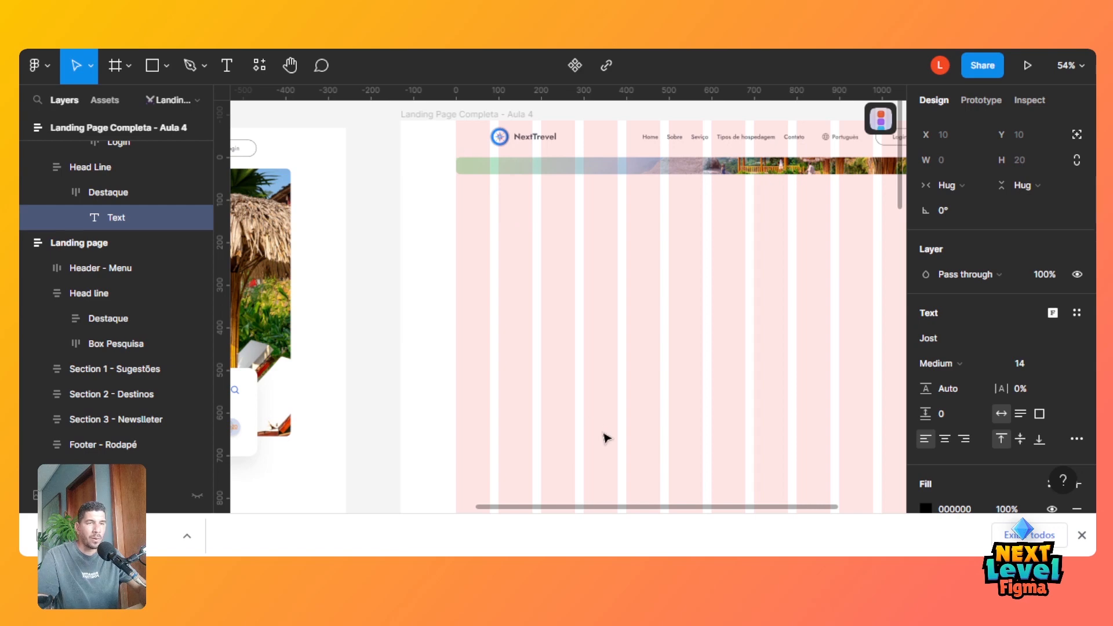
key("ctrl+z")
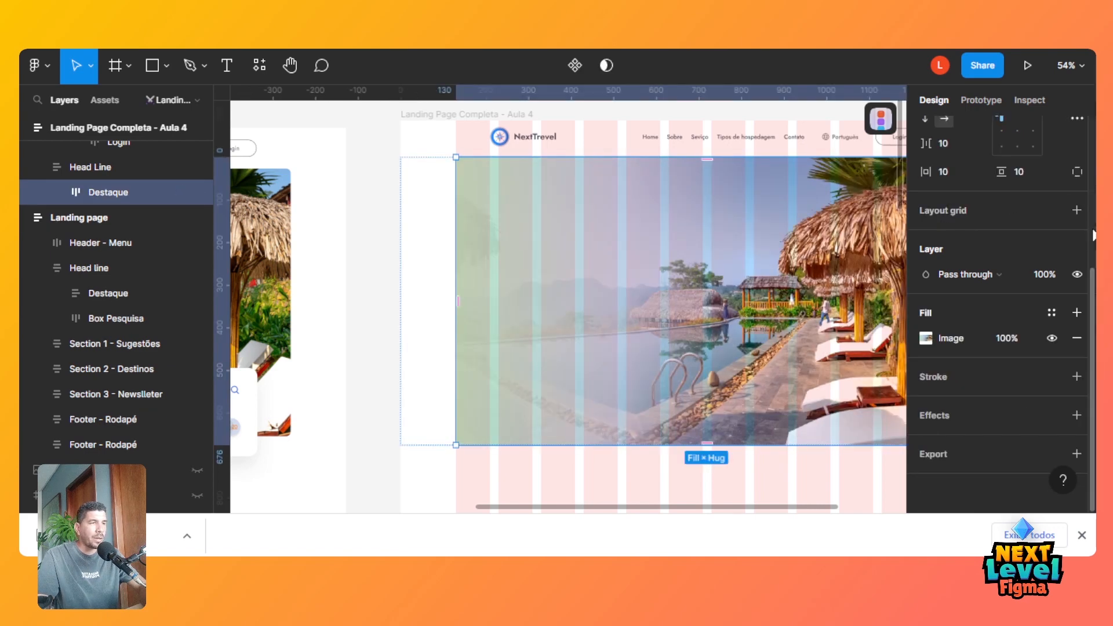
Set the vertical resizing of the Destaque frame to Fixed height.
scroll(1093, 235, "up", 4)
left_click(1037, 242)
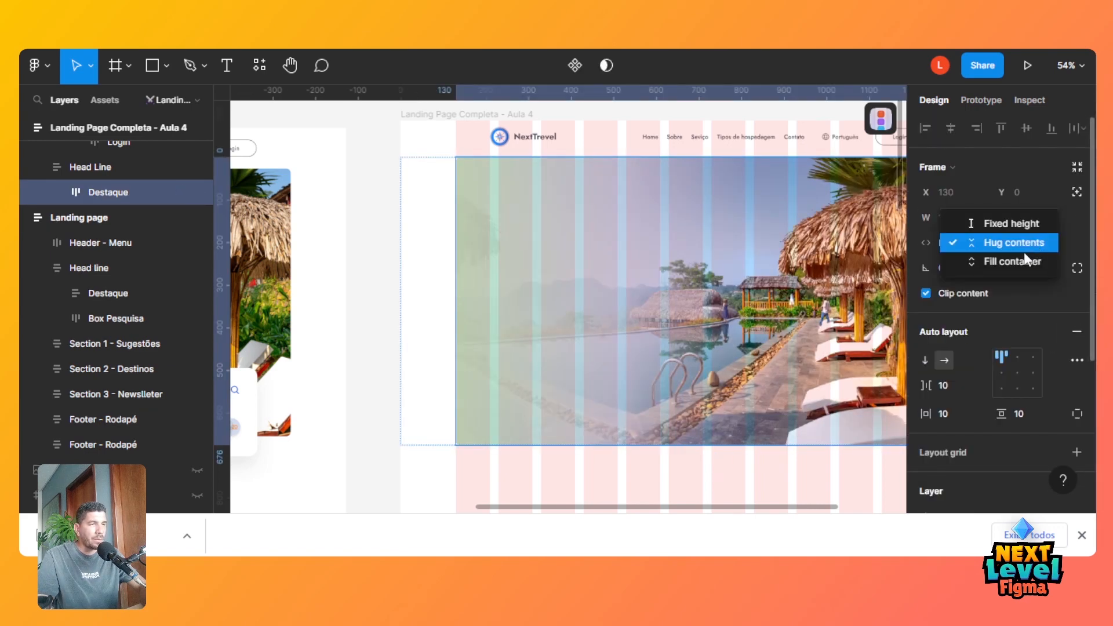
left_click(1017, 225)
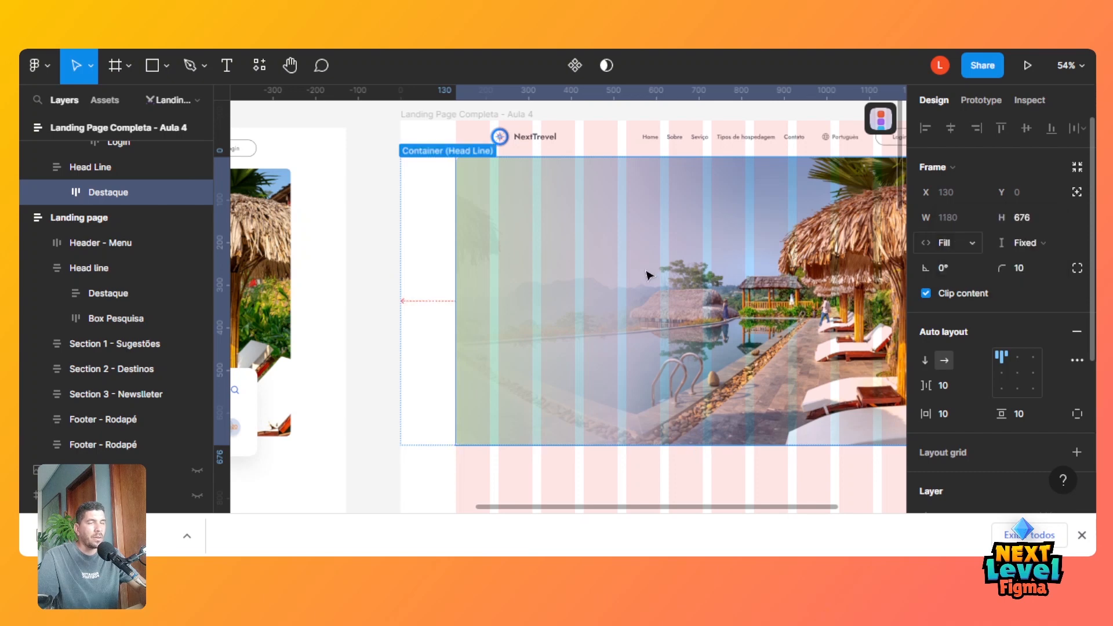
Add a text layer with the placeholder "hdhdhd" inside the Destaque frame.
left_click(229, 67)
left_click(533, 262)
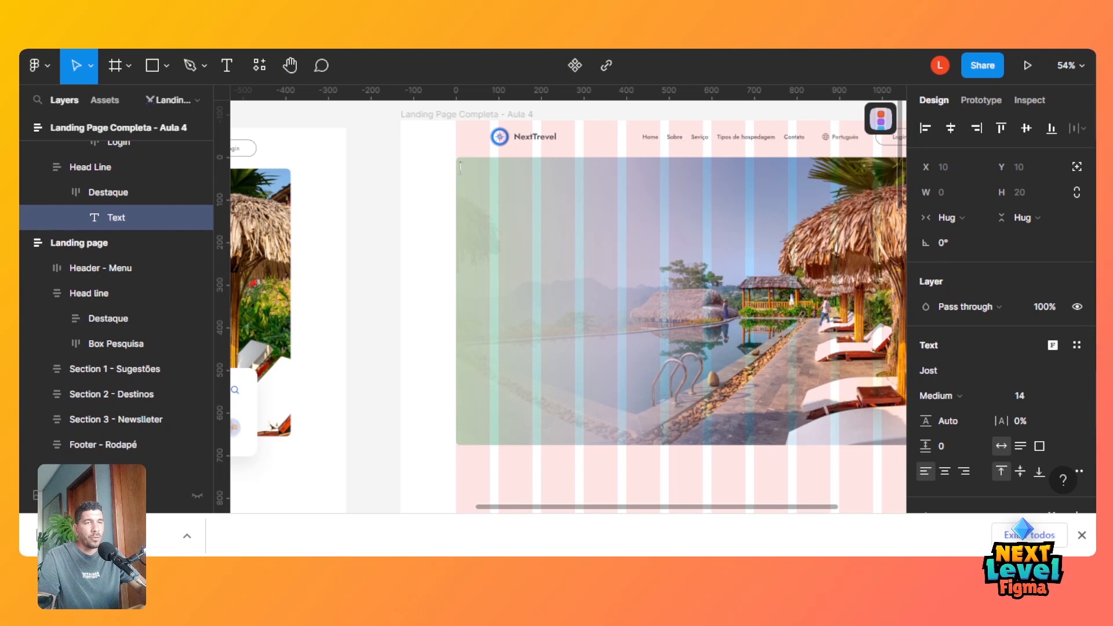
type("hdhdhd")
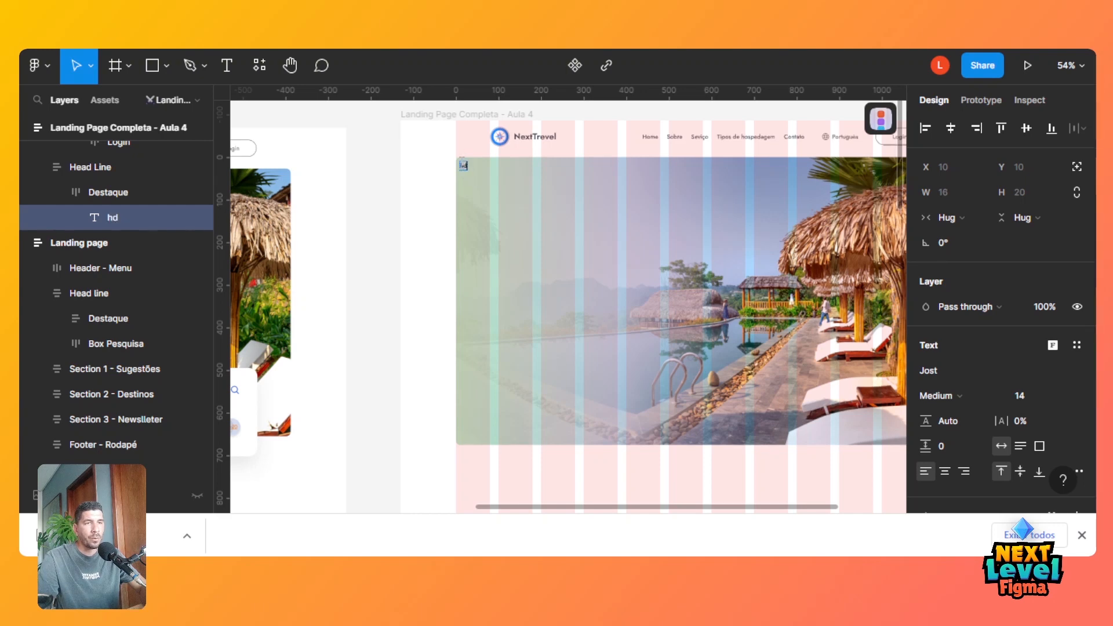
left_click(98, 192)
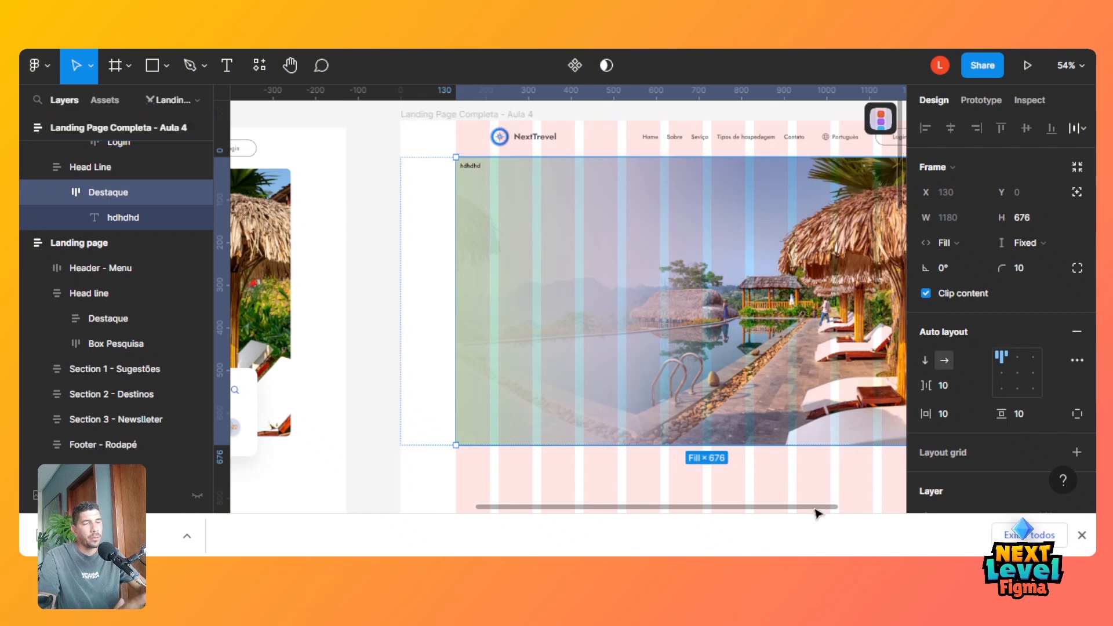
Replace the placeholder text in the Destaque frame with the heading "Desfrute das suas férias dos sonhos" copied from the reference page.
scroll(620, 497, "left", 10)
scroll(549, 499, "left", 1)
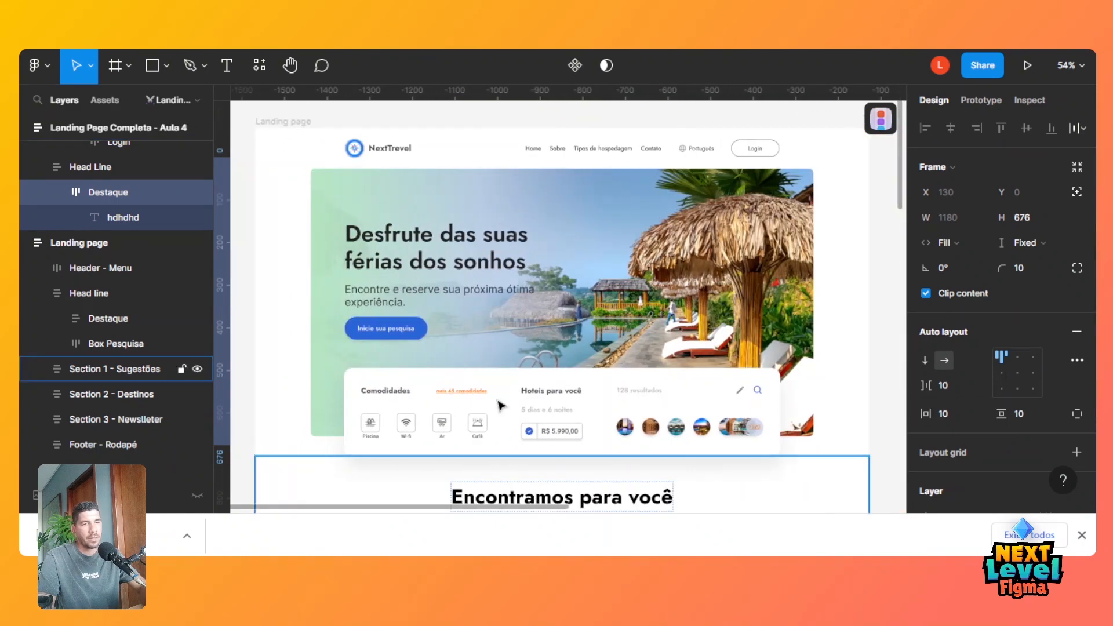
double_click(454, 268)
double_click(454, 268)
double_click(454, 268)
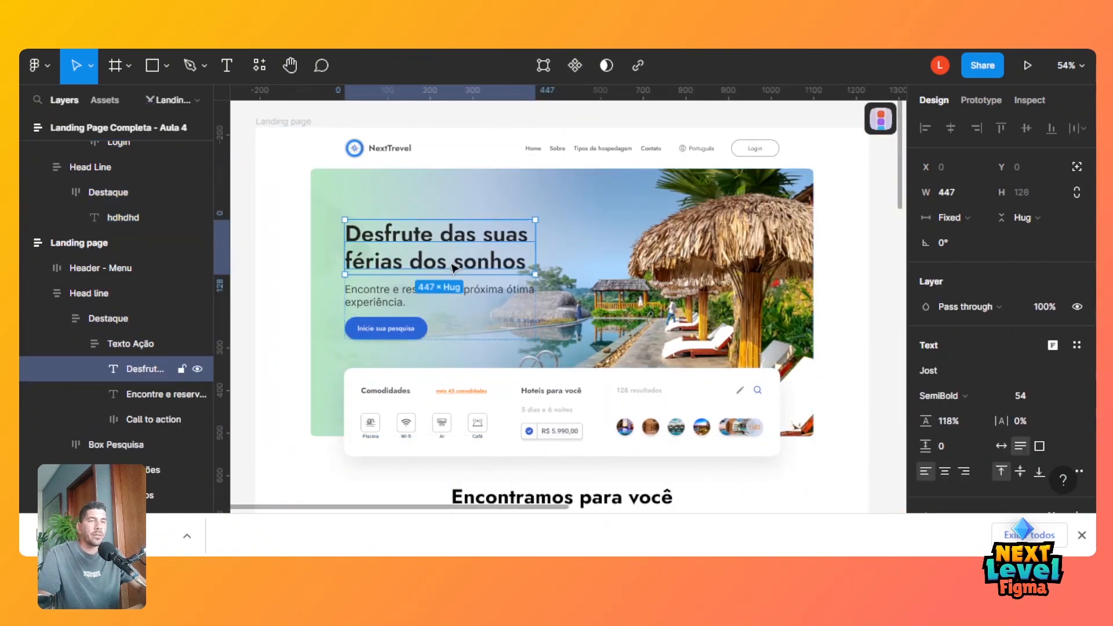
double_click(454, 268)
key("ctrl+c")
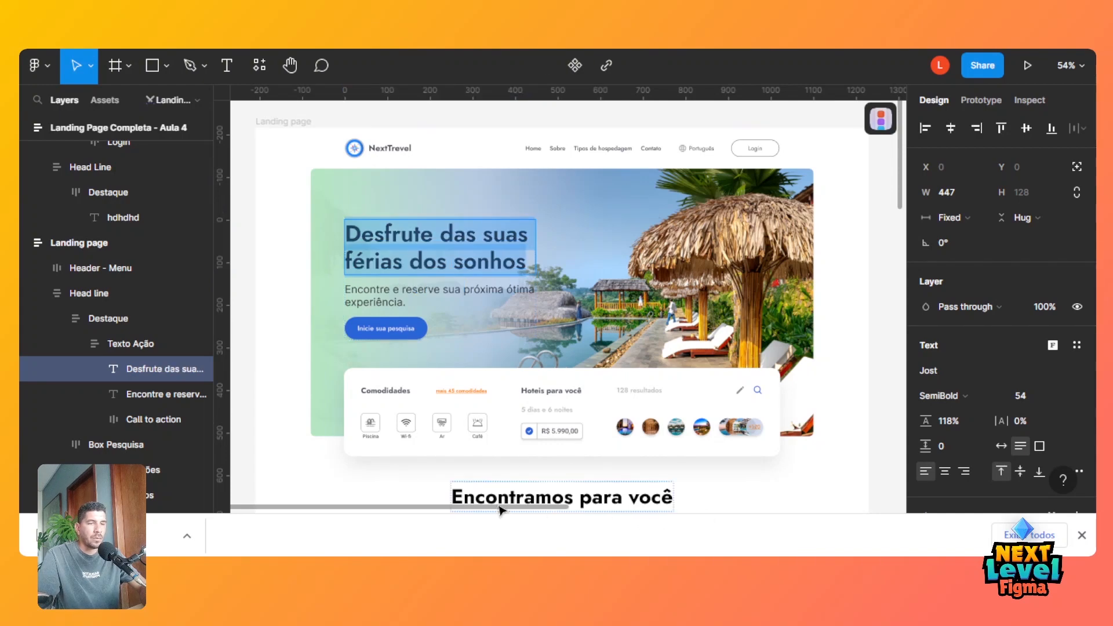
scroll(695, 507, "right", 6)
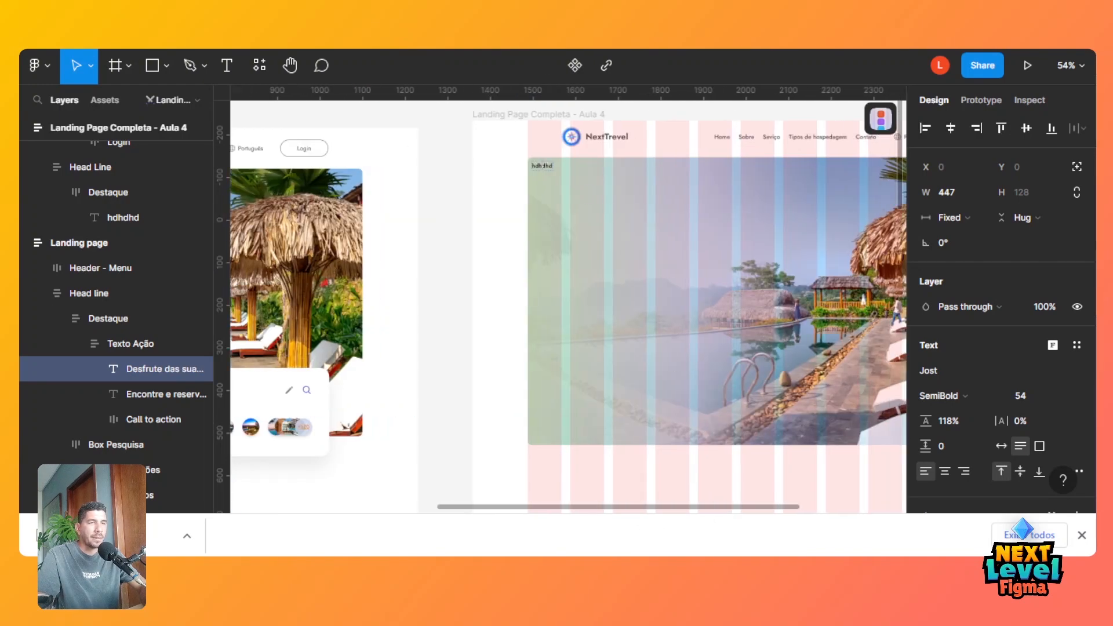
double_click(542, 166)
key("ctrl+v")
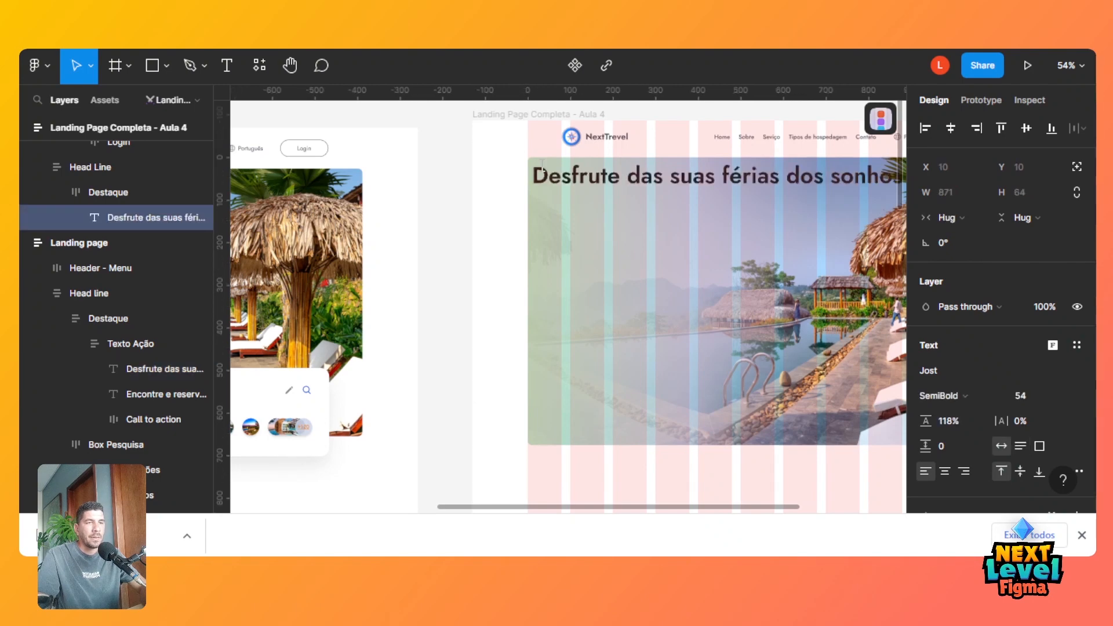
key("Escape")
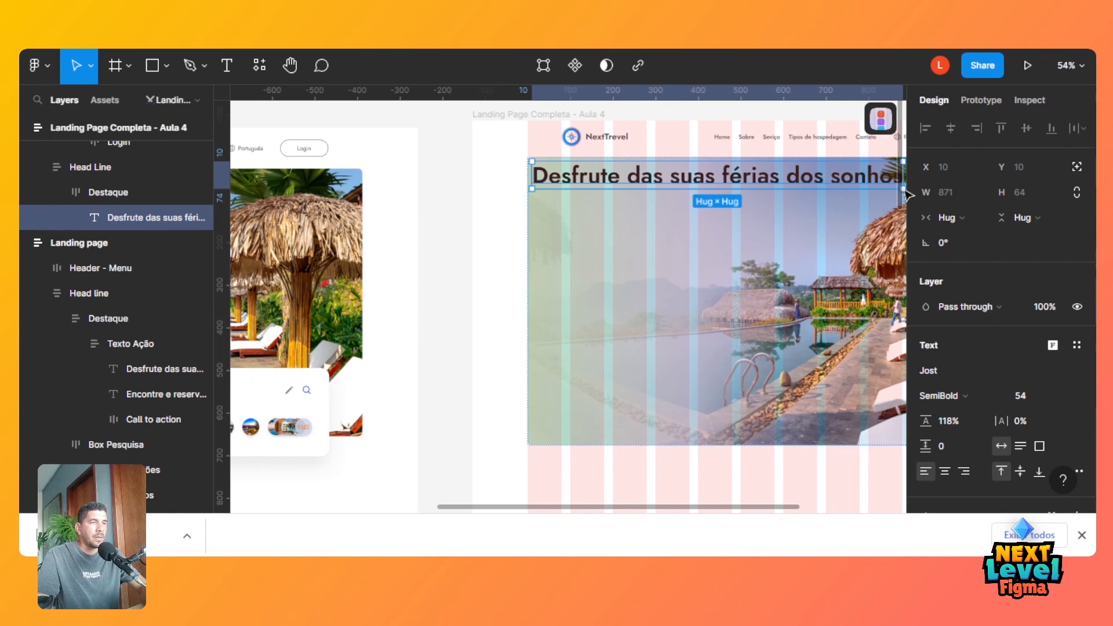
Narrow the heading's text box to a width of about 445 so that it wraps onto two lines.
mouse_move(770, 510)
left_mouse_down()
mouse_move(576, 503)
mouse_move(783, 503)
left_mouse_up()
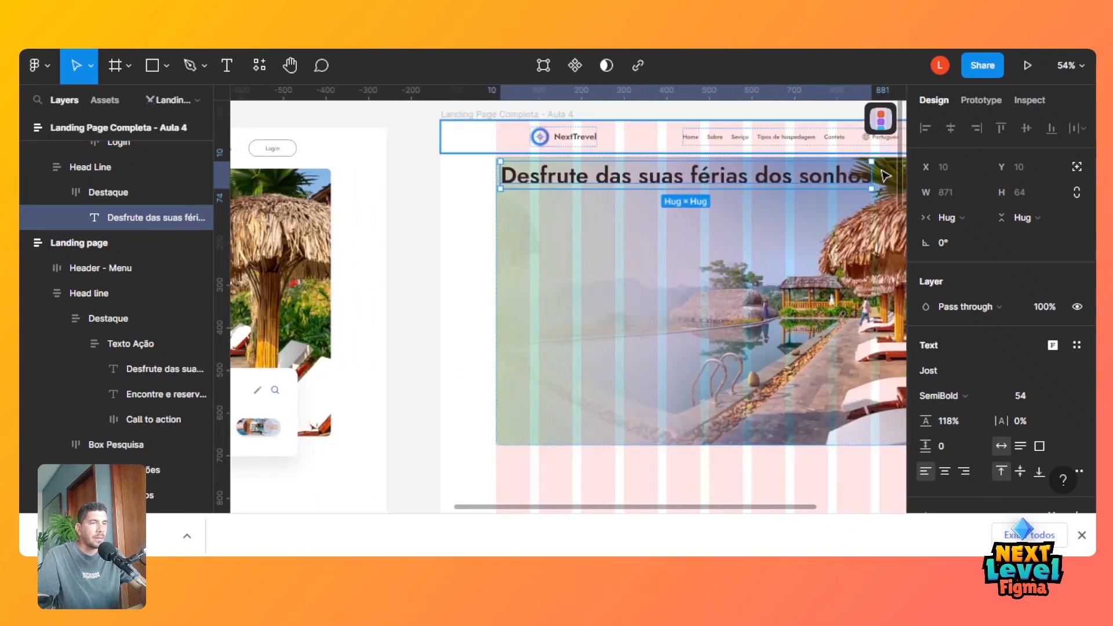
left_click_drag(869, 174, 690, 190)
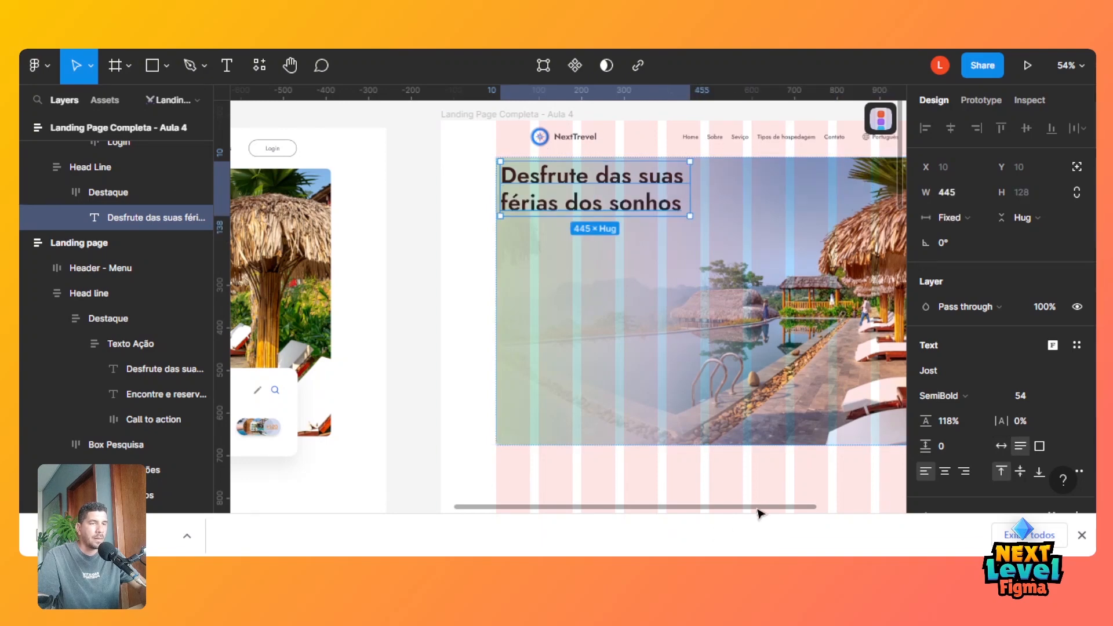
Copy the subtitle "Encontre e reserve sua próxima ótima experiência." from the reference page's cover.
left_click_drag(757, 510, 542, 509)
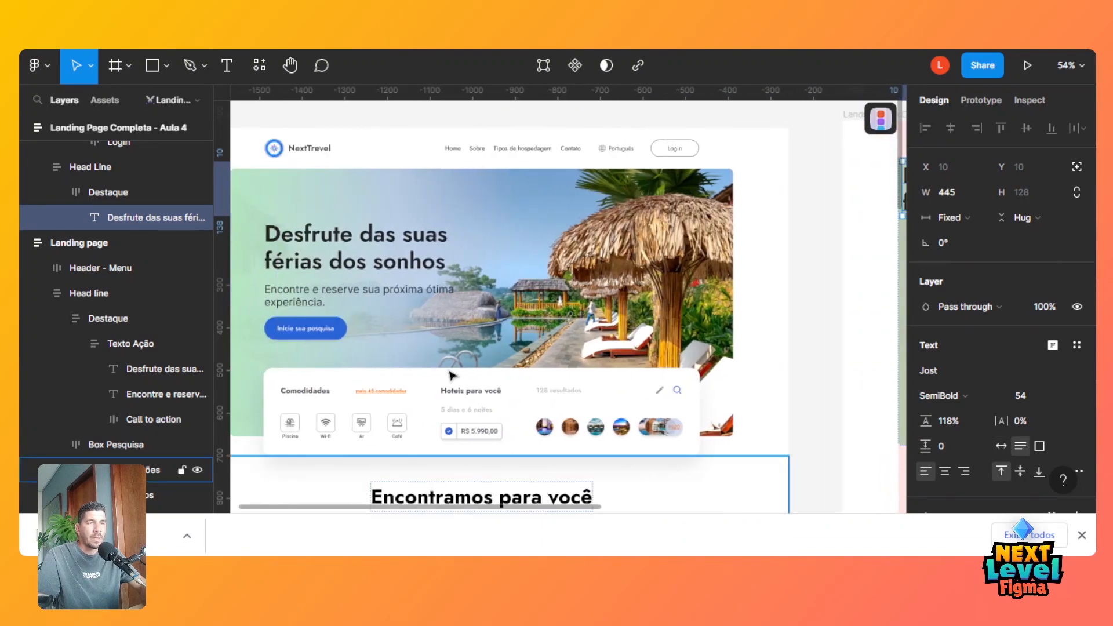
left_click(392, 296)
double_click(393, 296)
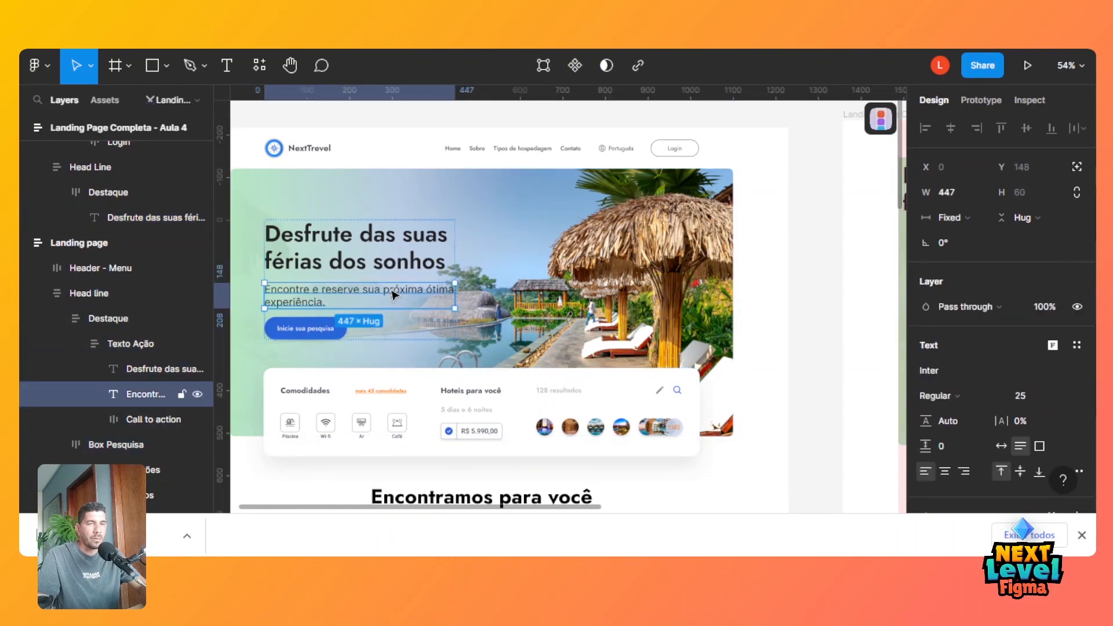
key("Return")
key("ctrl+c")
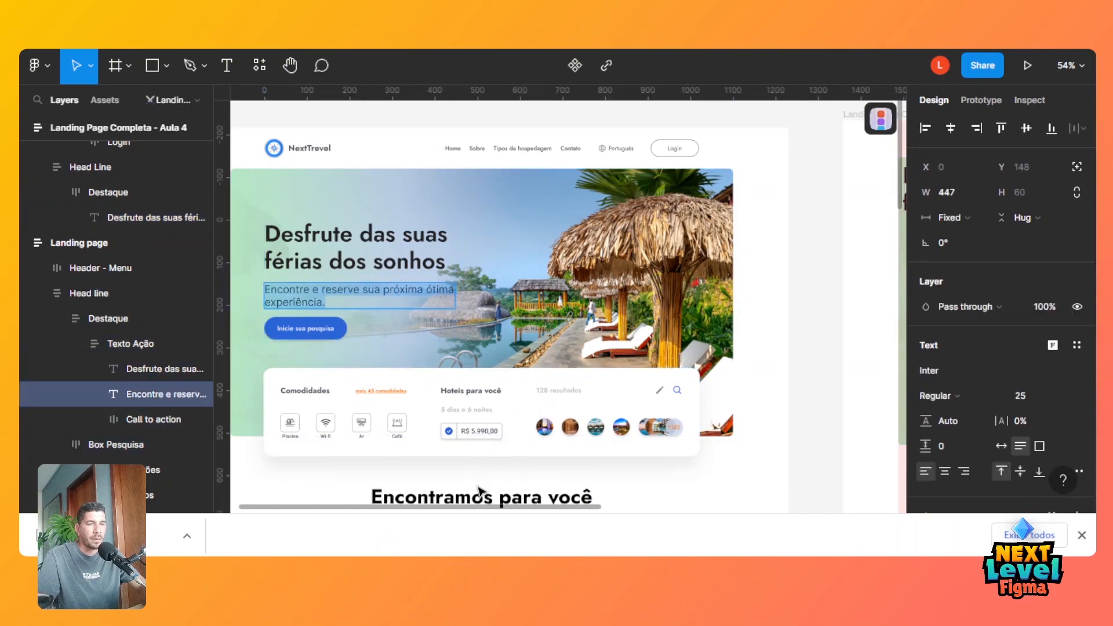
left_click_drag(537, 508, 780, 464)
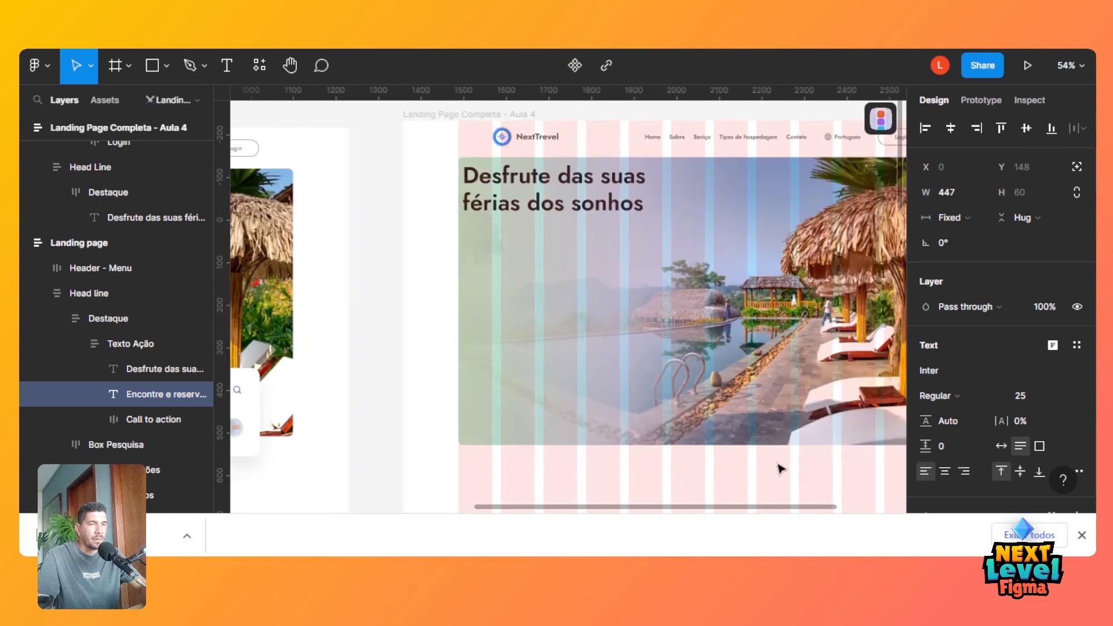
key("ctrl+d")
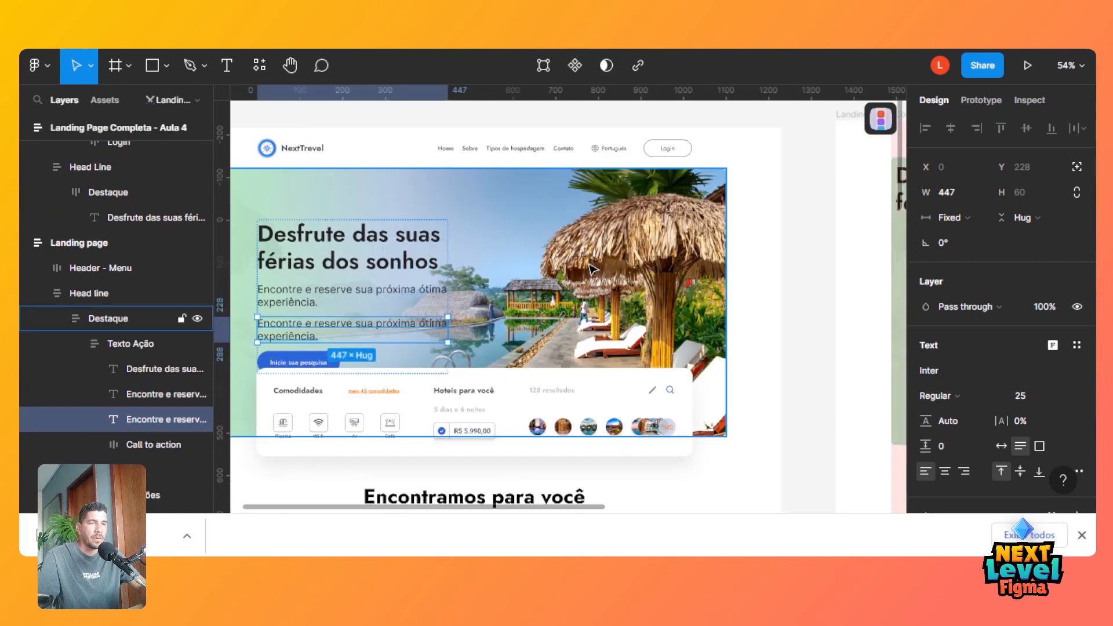
key("ctrl+z")
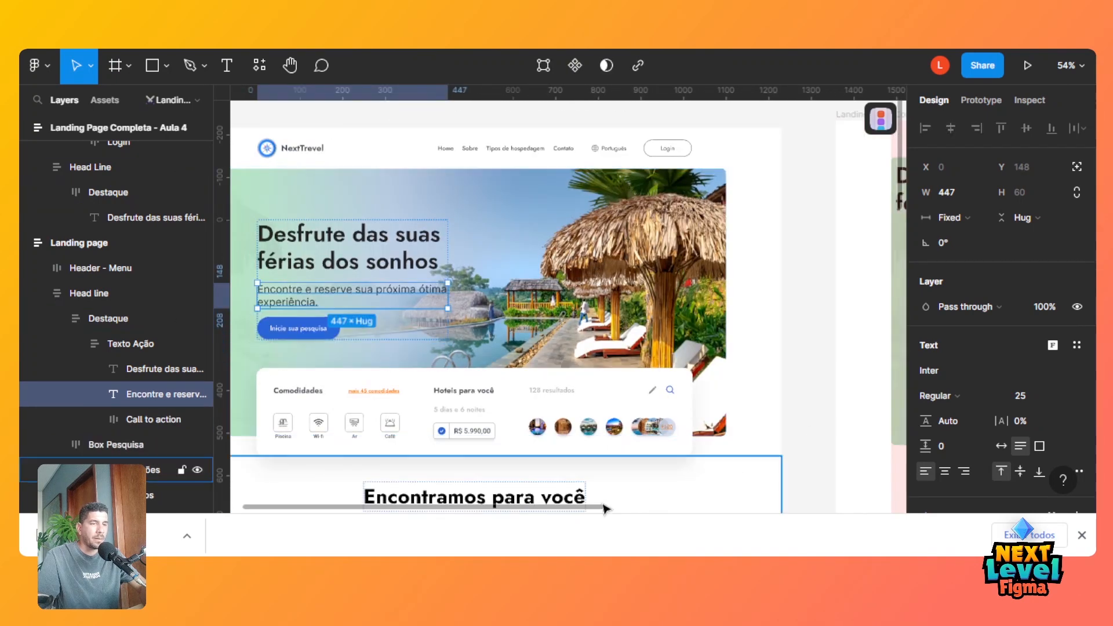
Paste the copied subtitle into the Aula 4 page and move it inside the Destaque frame, beside the heading.
left_click_drag(597, 508, 770, 485)
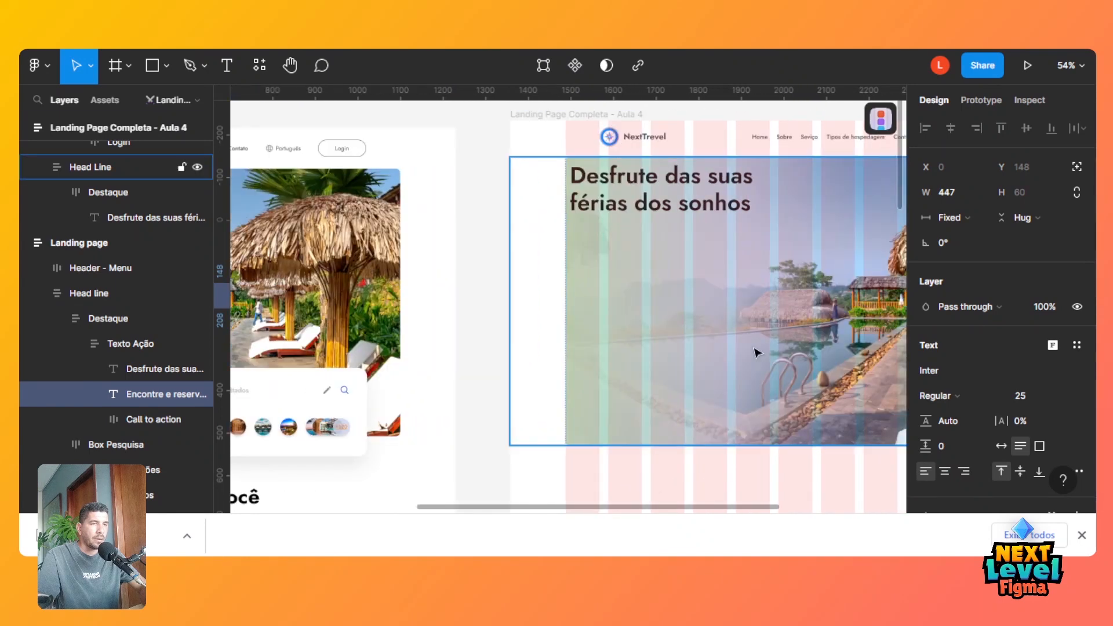
left_click(757, 350)
key("ctrl+v")
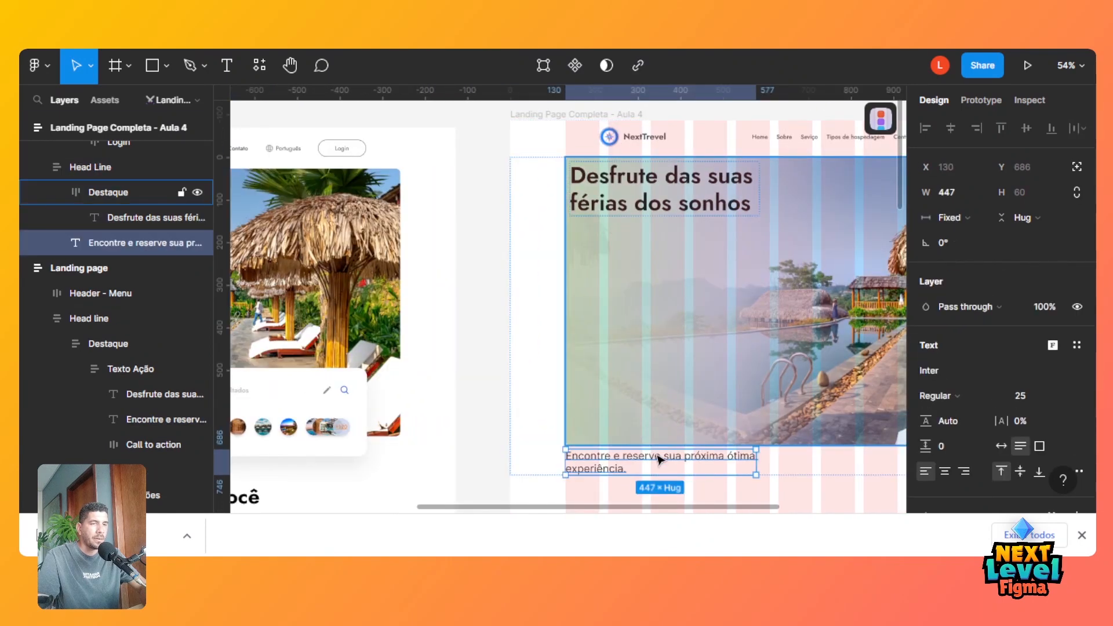
left_click_drag(659, 459, 721, 251)
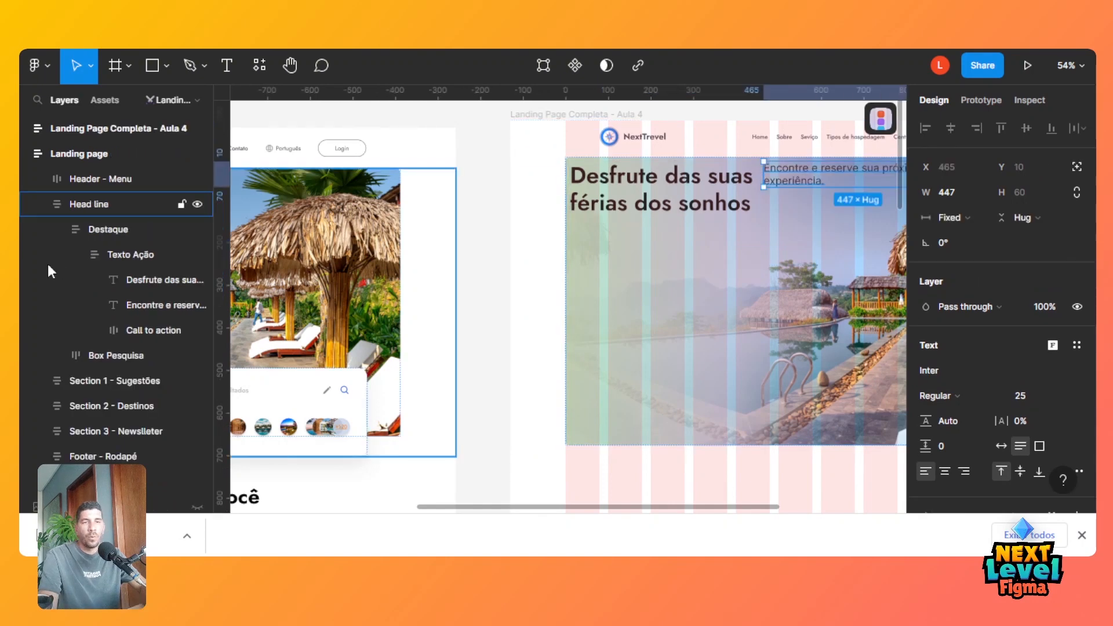
Group the heading and subtitle inside Destaque and give the group a vertical auto layout.
left_click(680, 219)
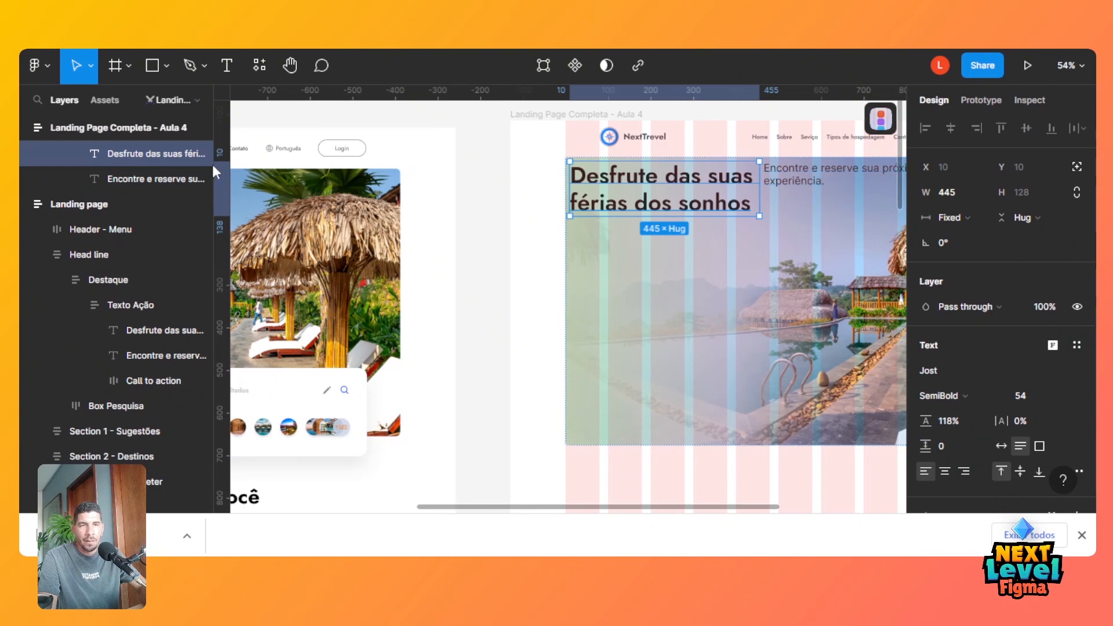
scroll(133, 256, "up", 5)
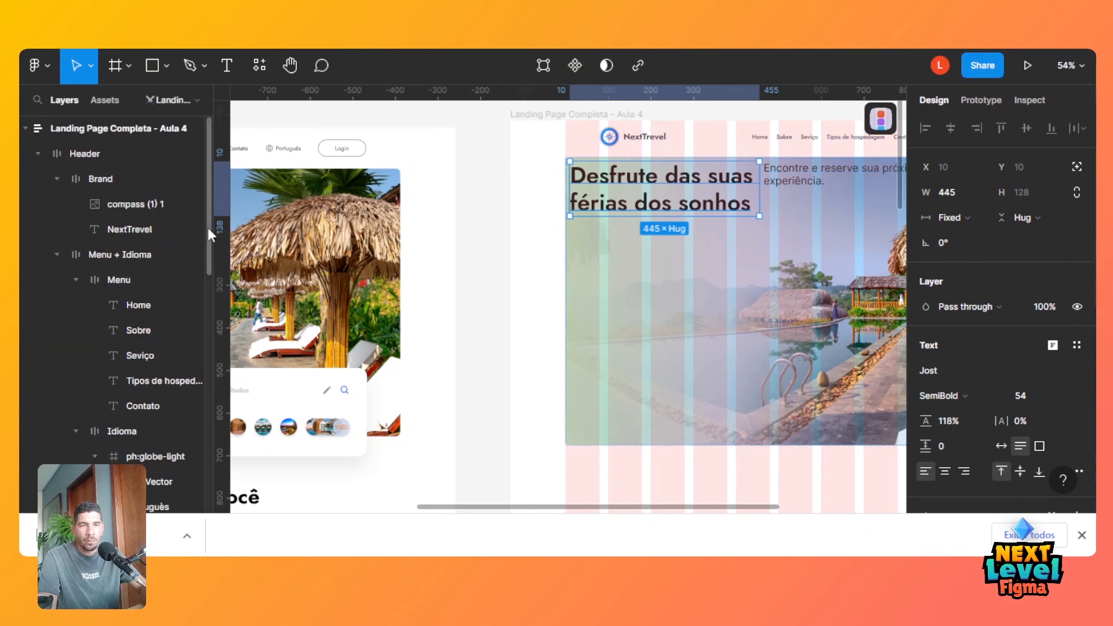
scroll(207, 227, "down", 5)
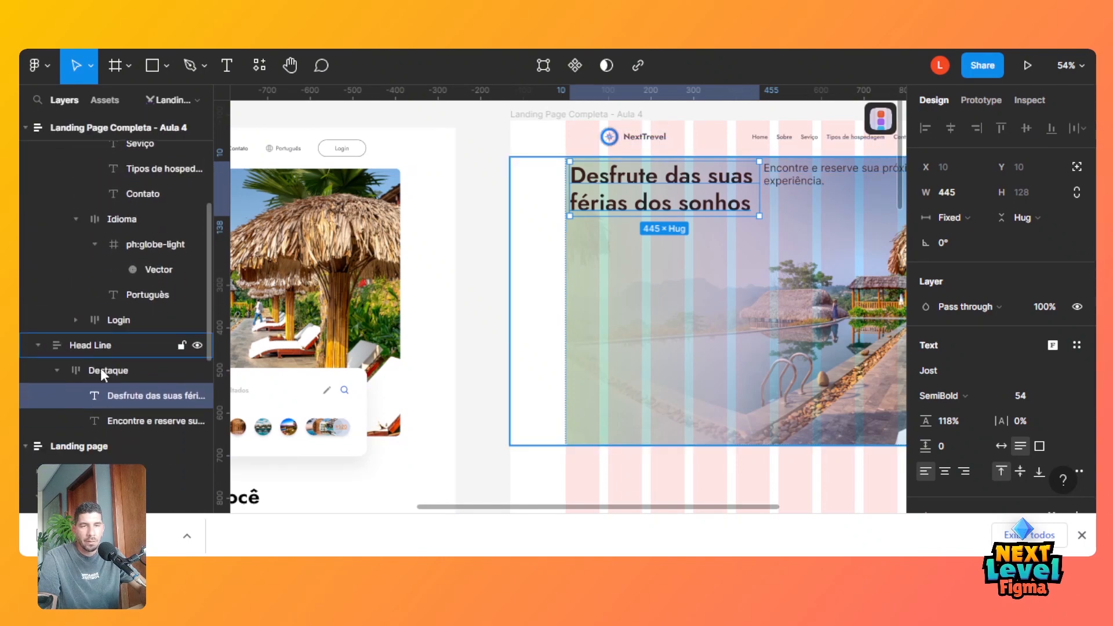
left_click(100, 367)
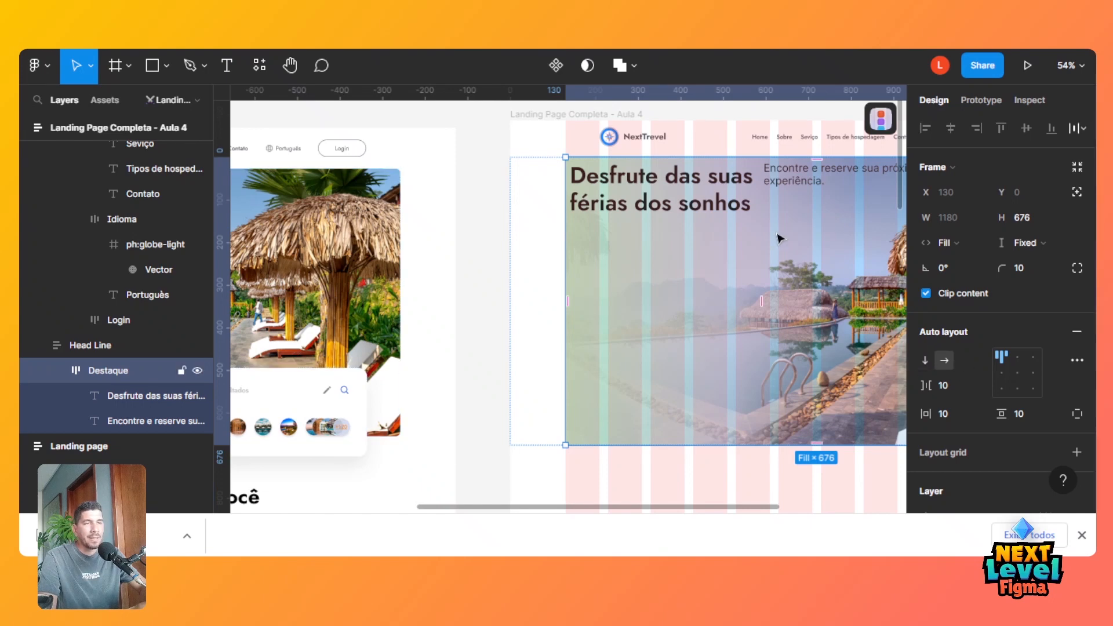
left_click(117, 399)
left_click(131, 422, "shift")
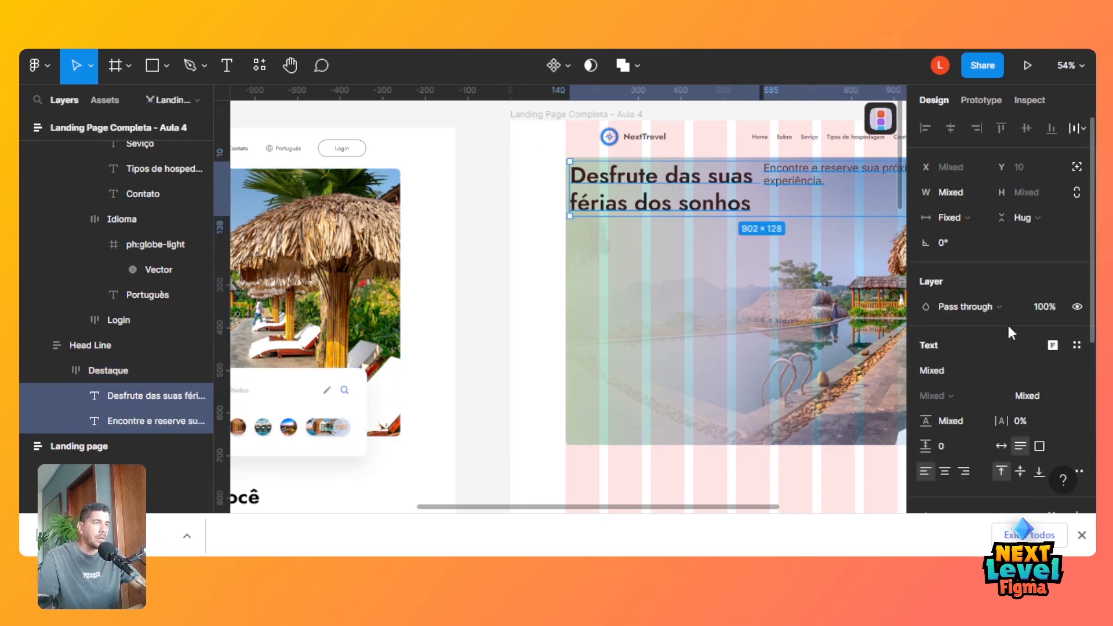
key("ctrl+g")
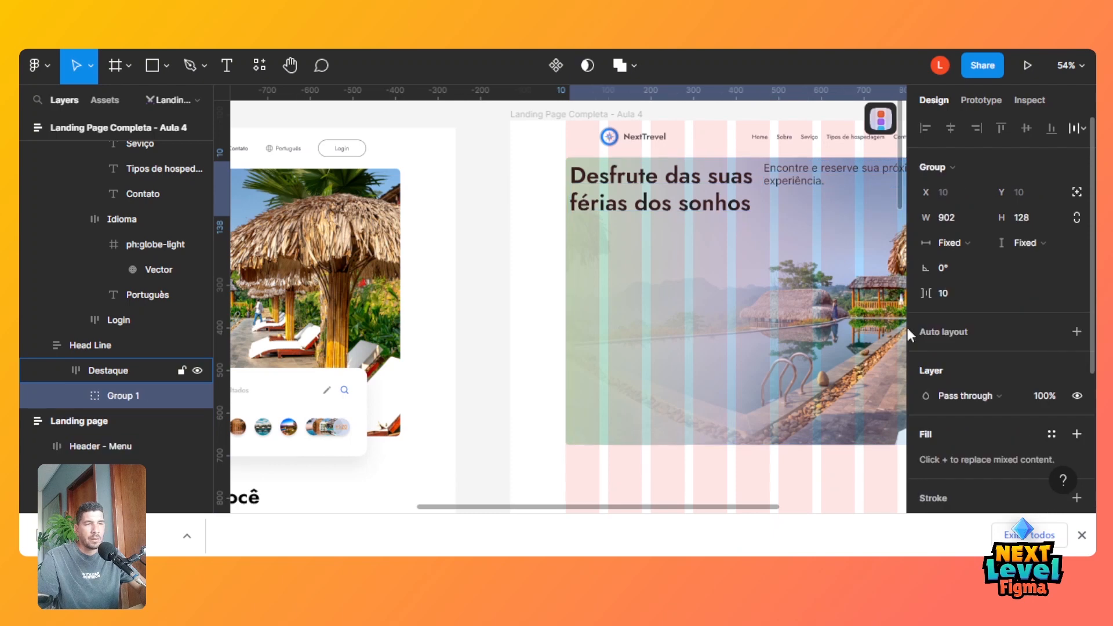
key("shift+a")
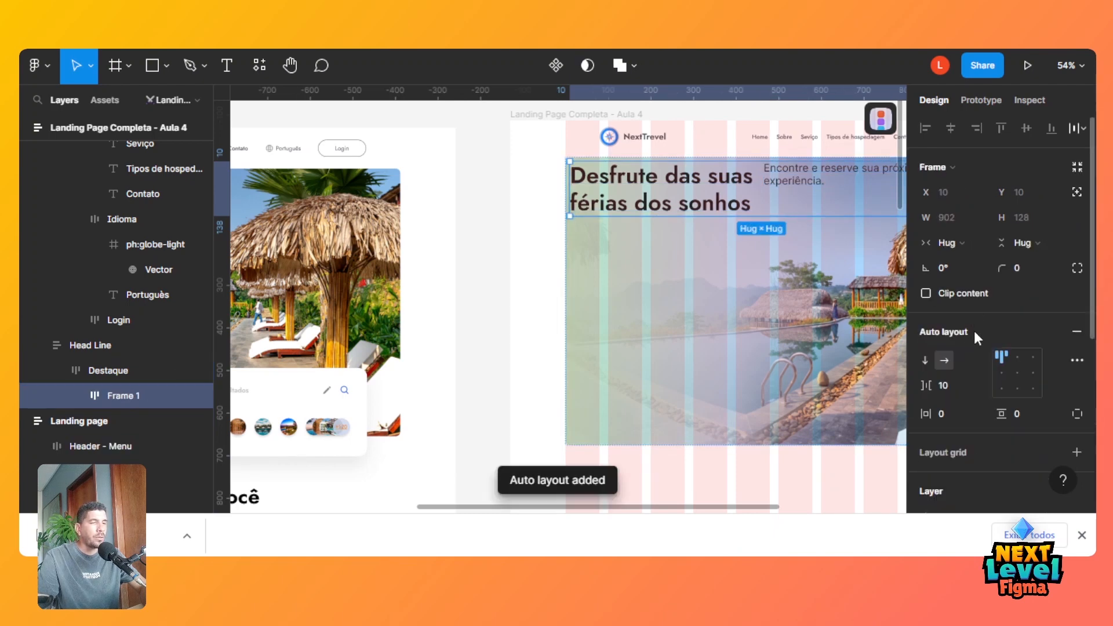
left_click(924, 362)
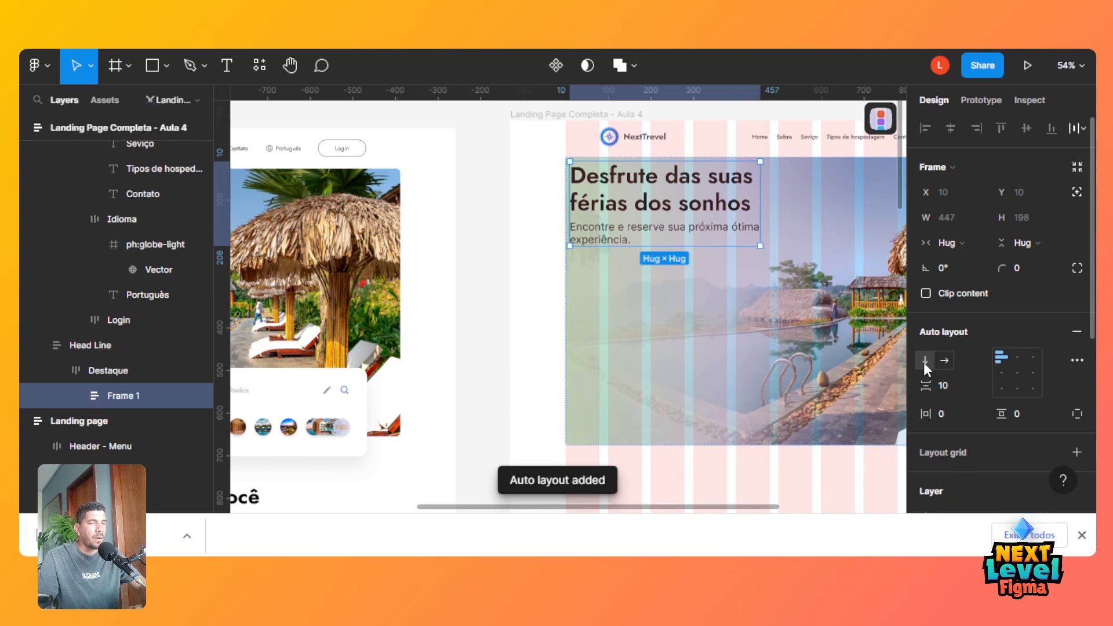
Change the Destaque frame's auto layout direction to vertical.
left_click(95, 346)
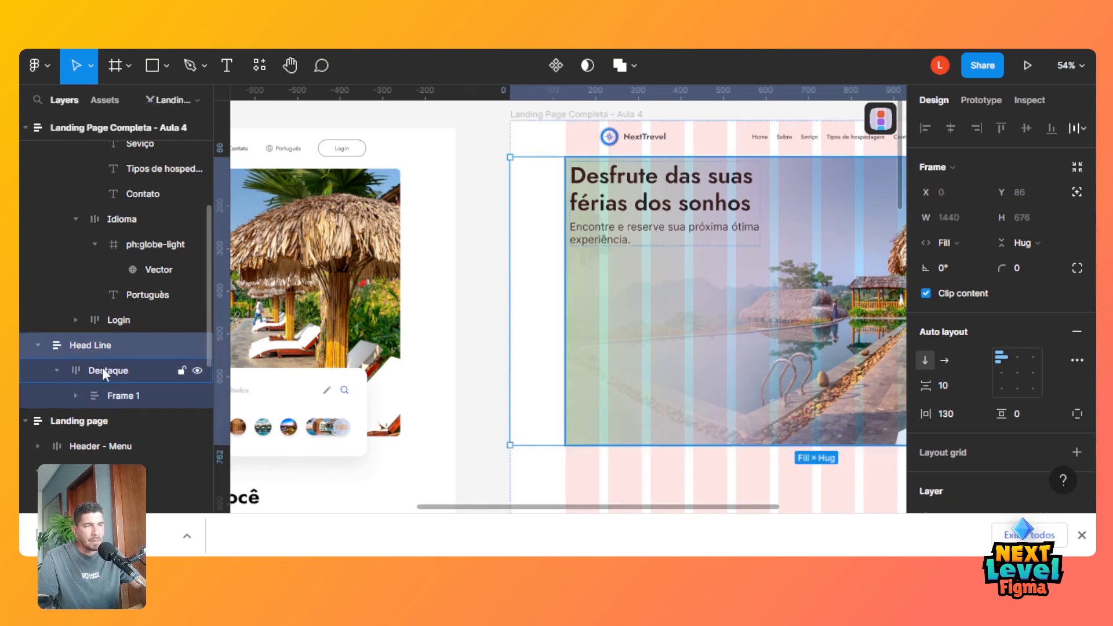
left_click(102, 368)
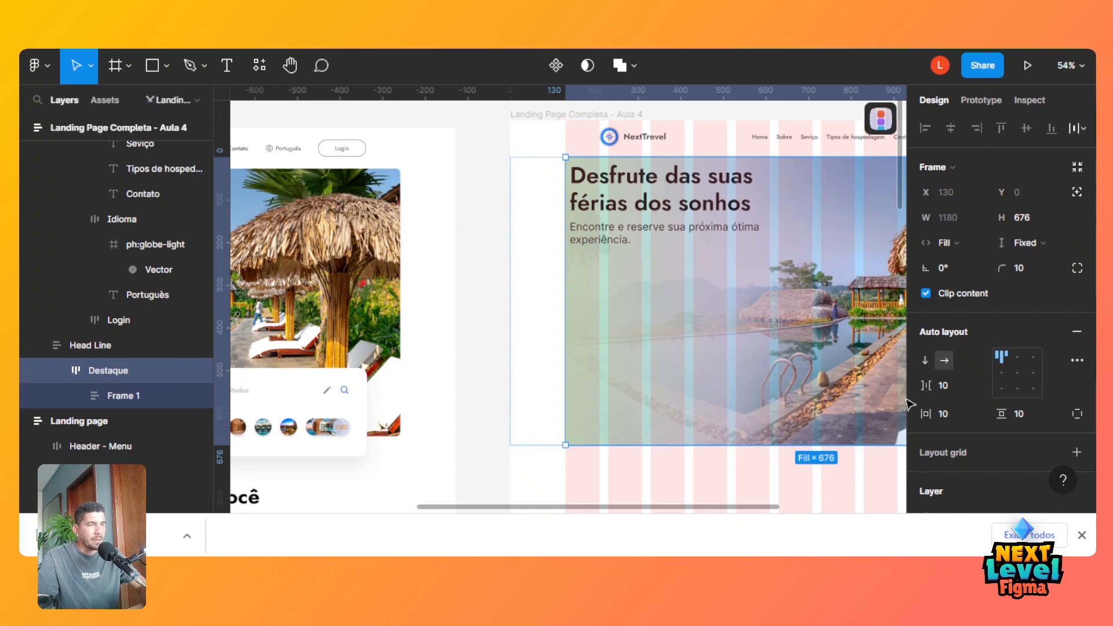
left_click(924, 362)
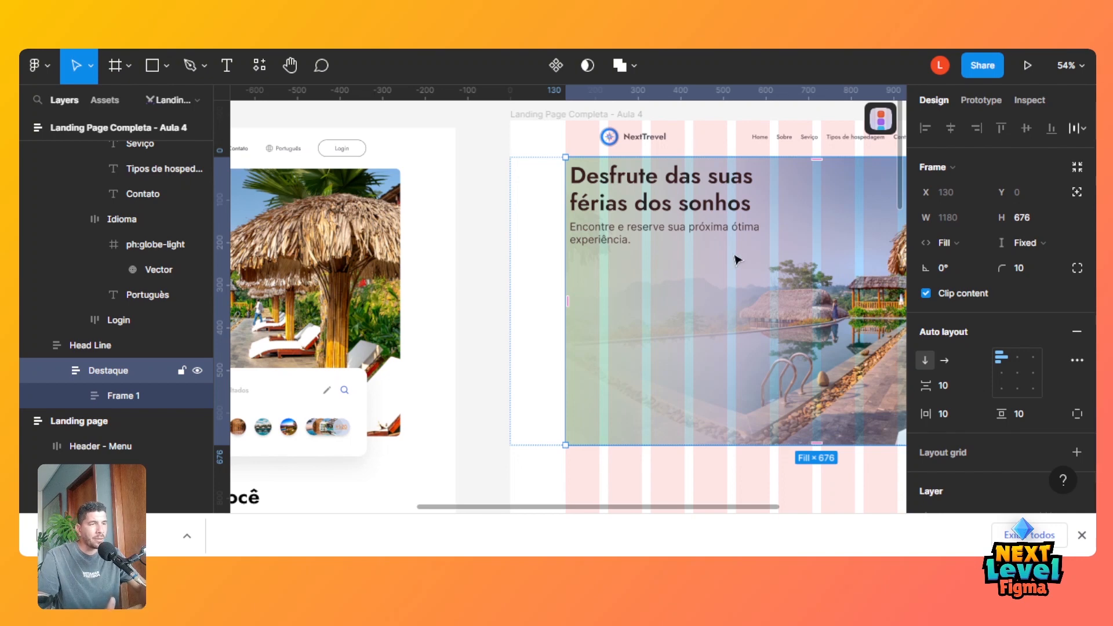
Rename the frame holding the heading and subtitle as "Texto Head Line".
double_click(119, 393)
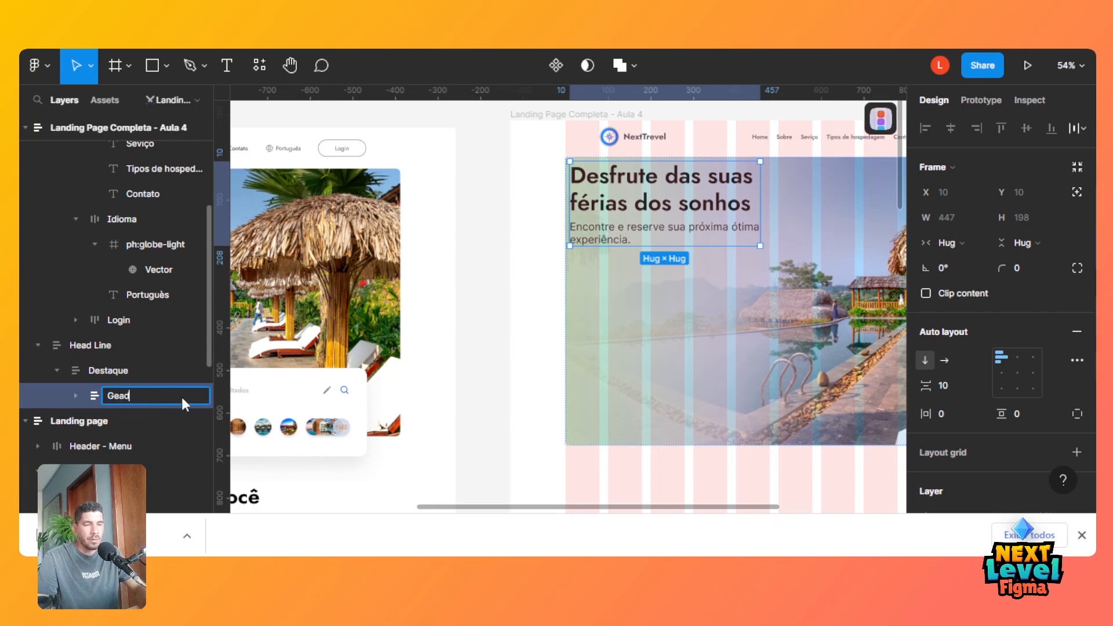
key("BackSpace")
key("BackSpace")
key("BackSpace")
key("BackSpace")
type("He")
key("BackSpace")
key("BackSpace")
type("T")
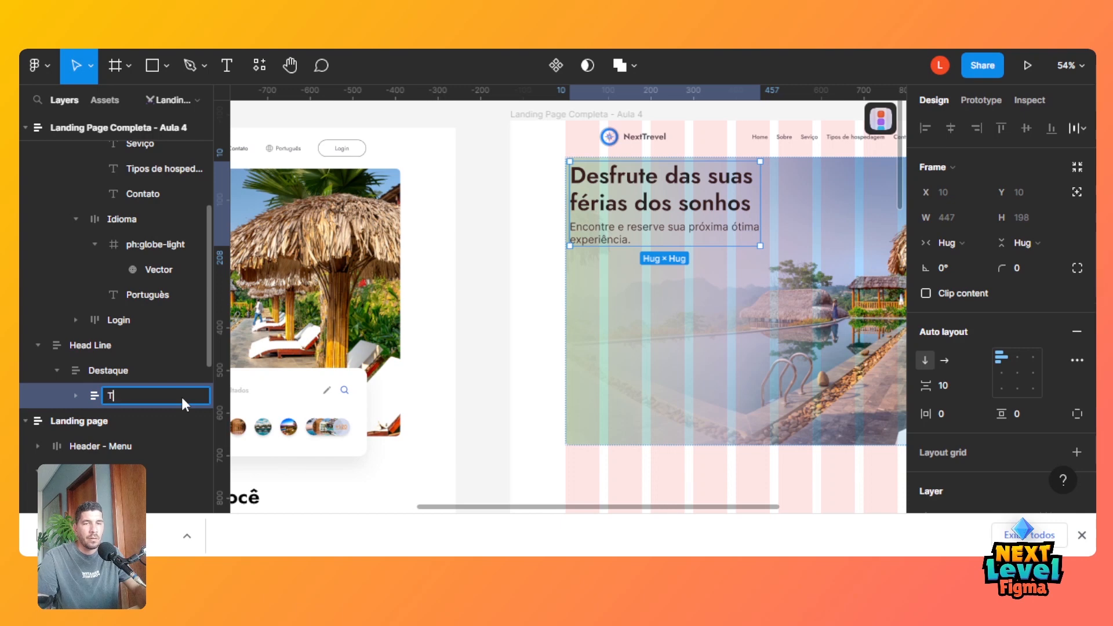
type("exto Head Line")
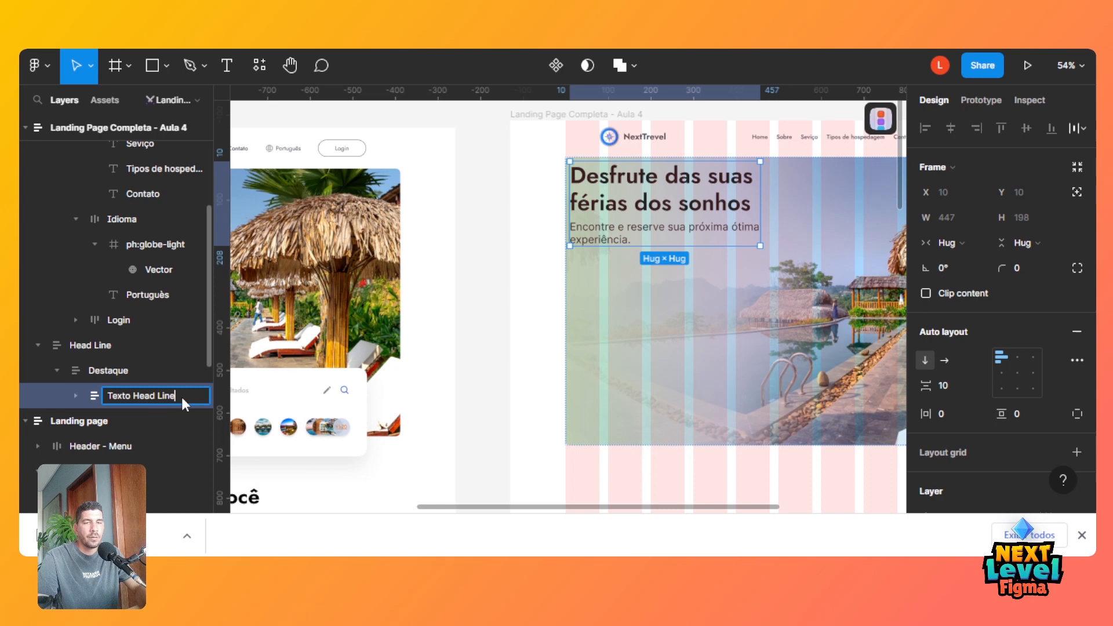
key("Return")
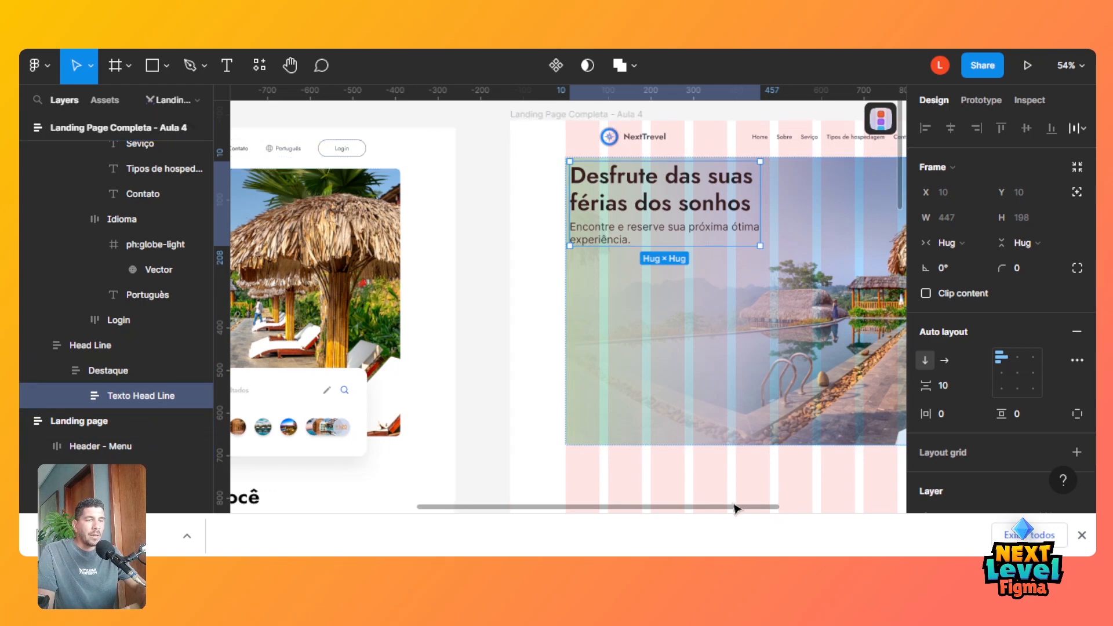
Remove auto layout from the Destaque frame and move the Texto Head Line frame to about X 99, Y 160.
left_click_drag(737, 509, 847, 507)
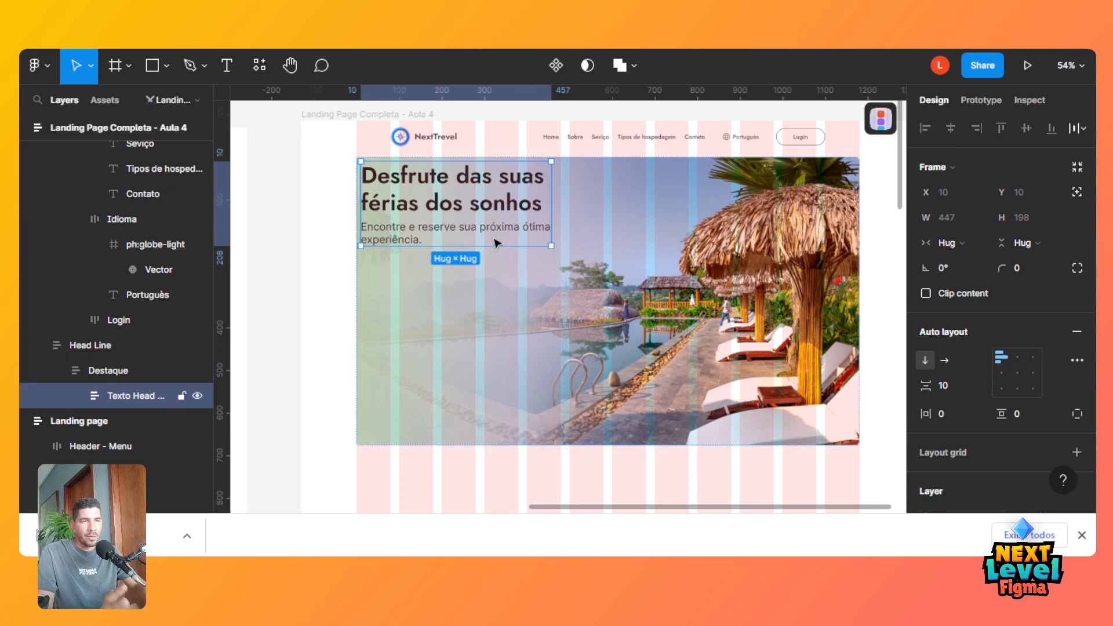
left_click(568, 206)
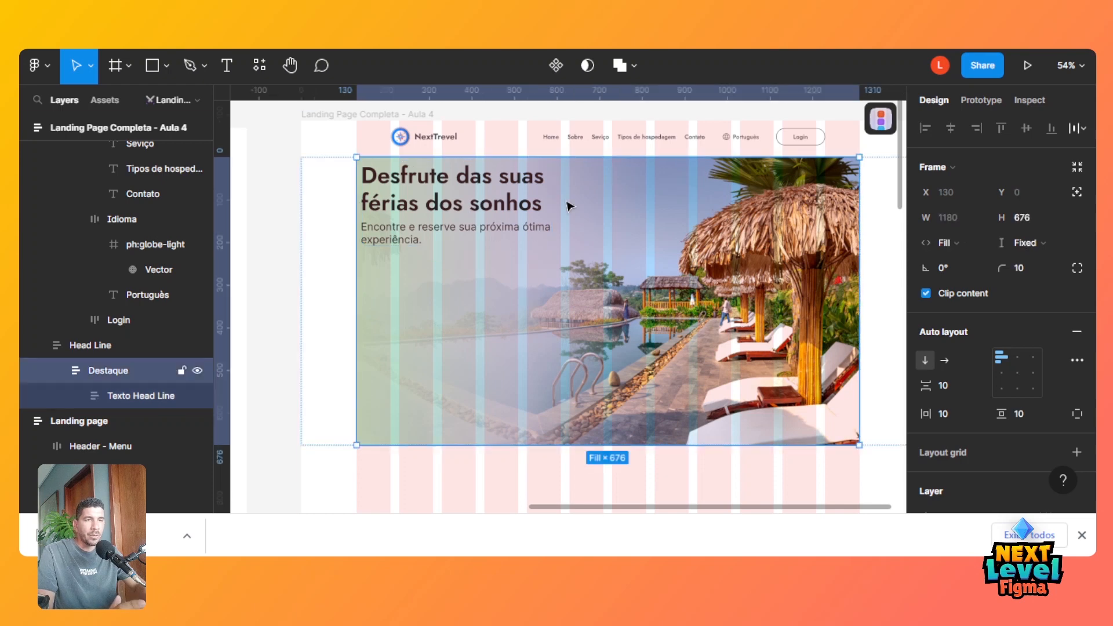
left_click(470, 212)
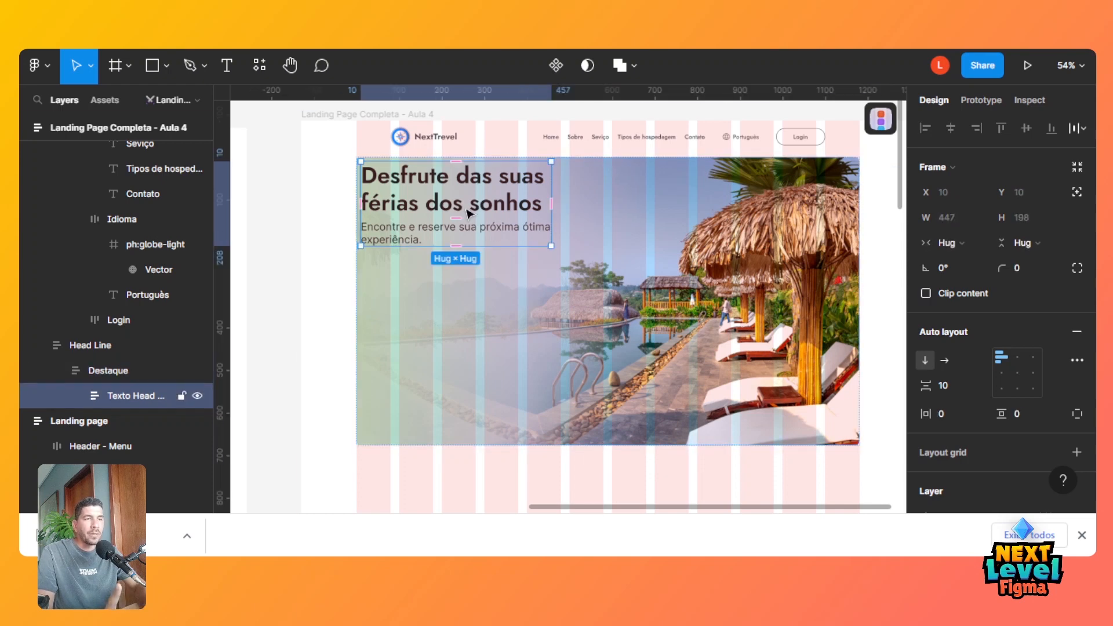
left_click(612, 378)
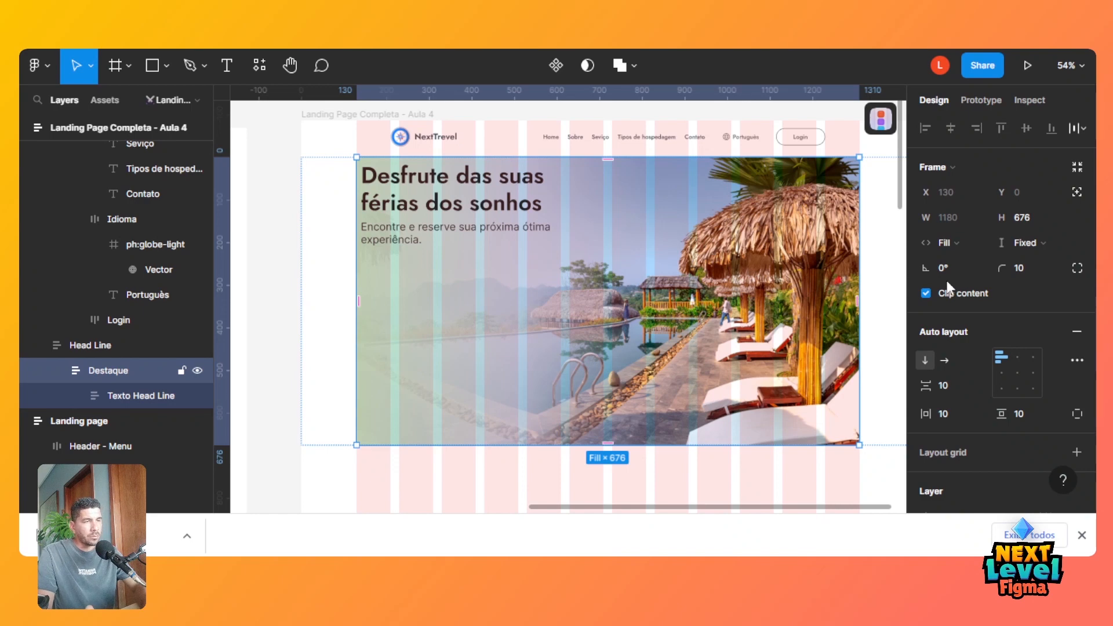
left_click(1078, 332)
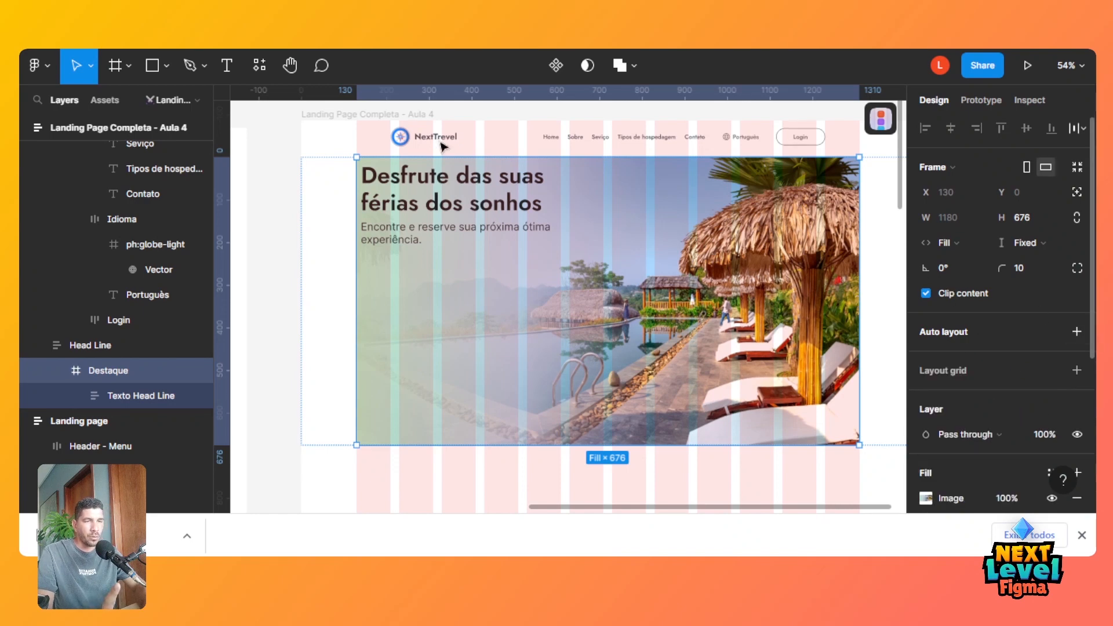
left_click(446, 204)
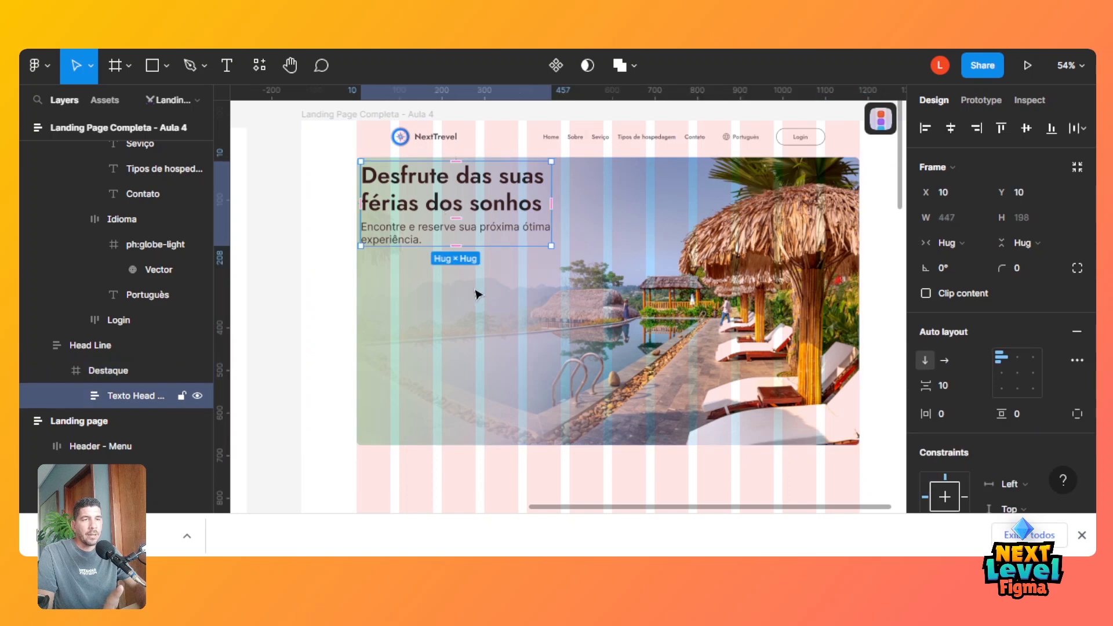
left_click_drag(445, 196, 484, 268)
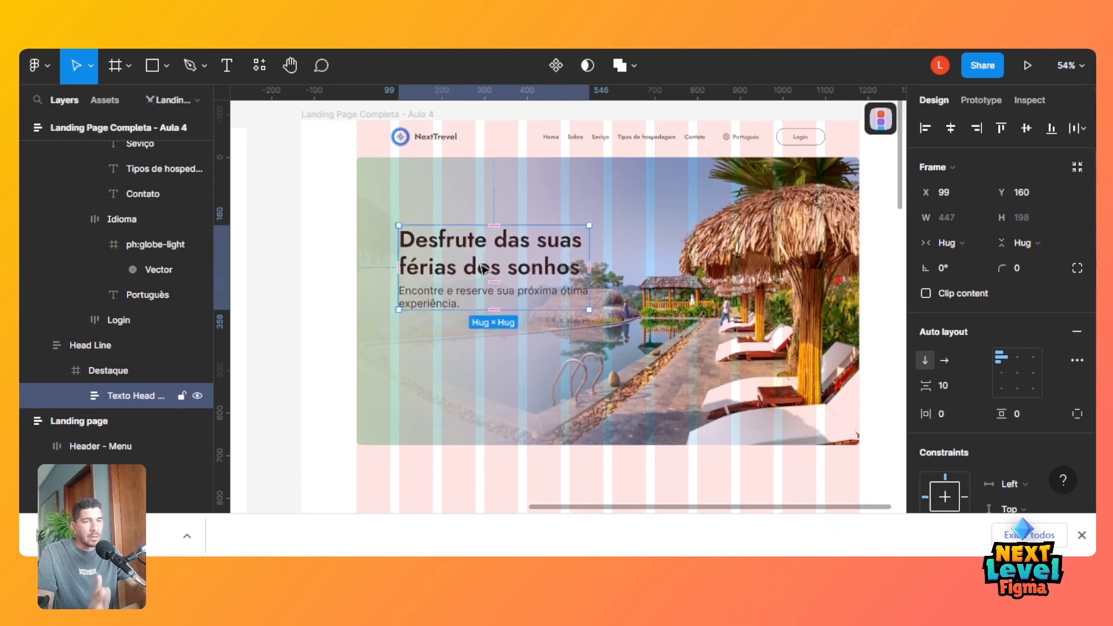
Add auto layout to the Destaque frame and give it a fixed height of about 586.
left_click(688, 179)
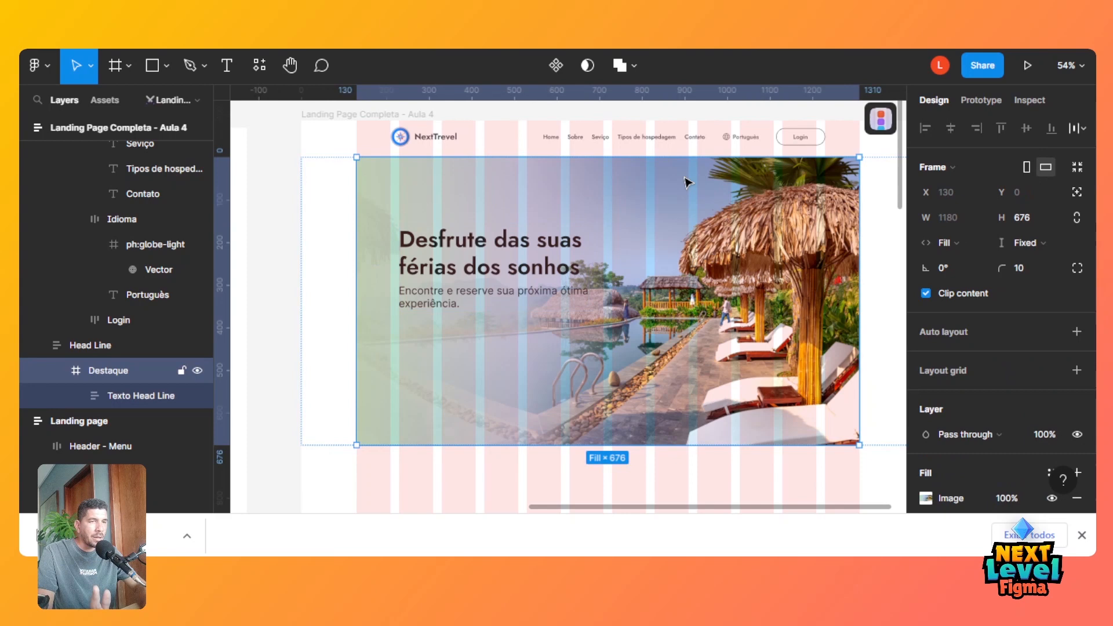
left_click(1077, 332)
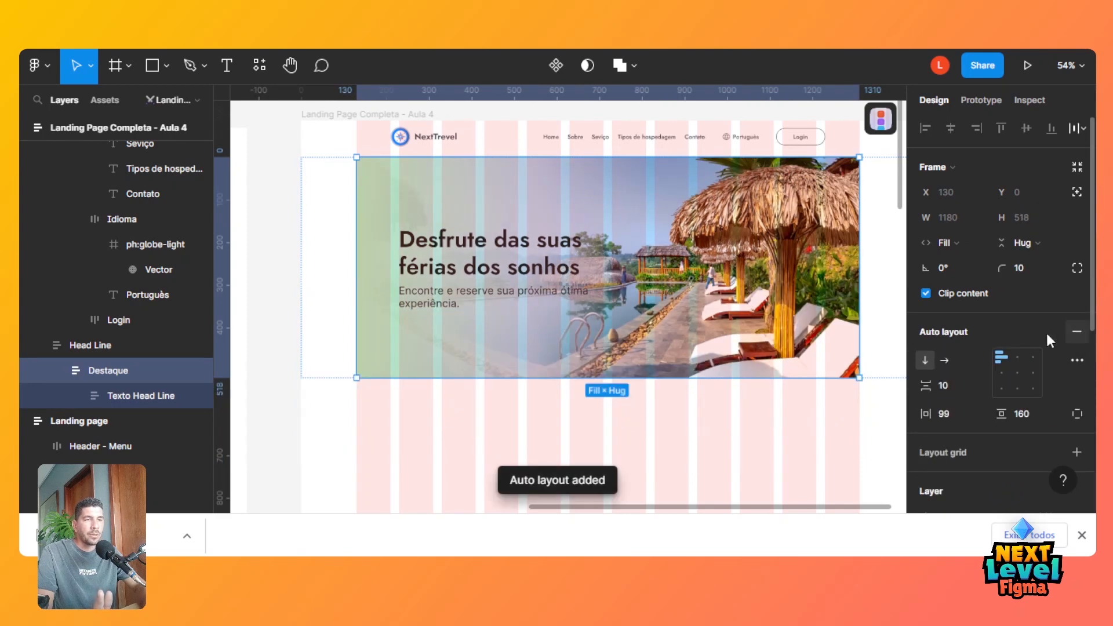
key("ctrl+z")
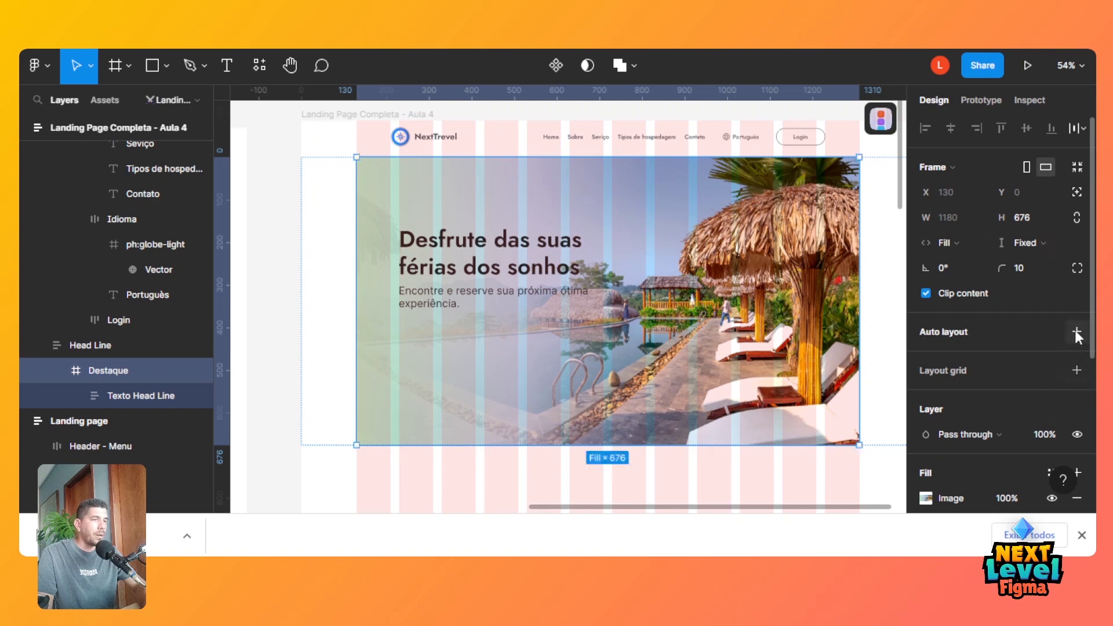
left_click(1074, 329)
left_click(1021, 242)
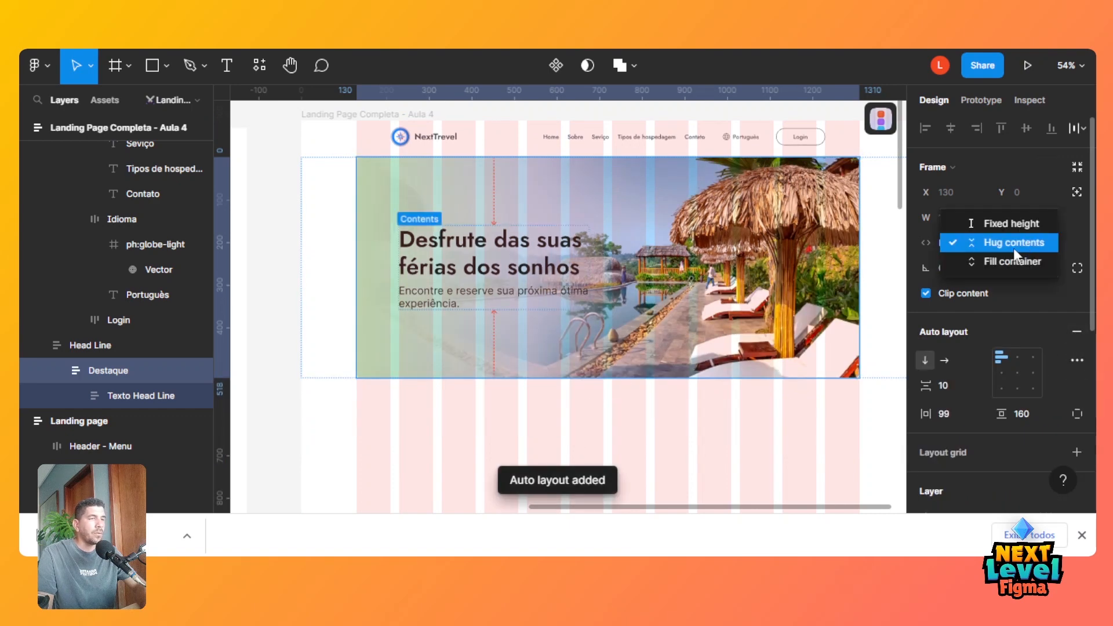
left_click(1004, 224)
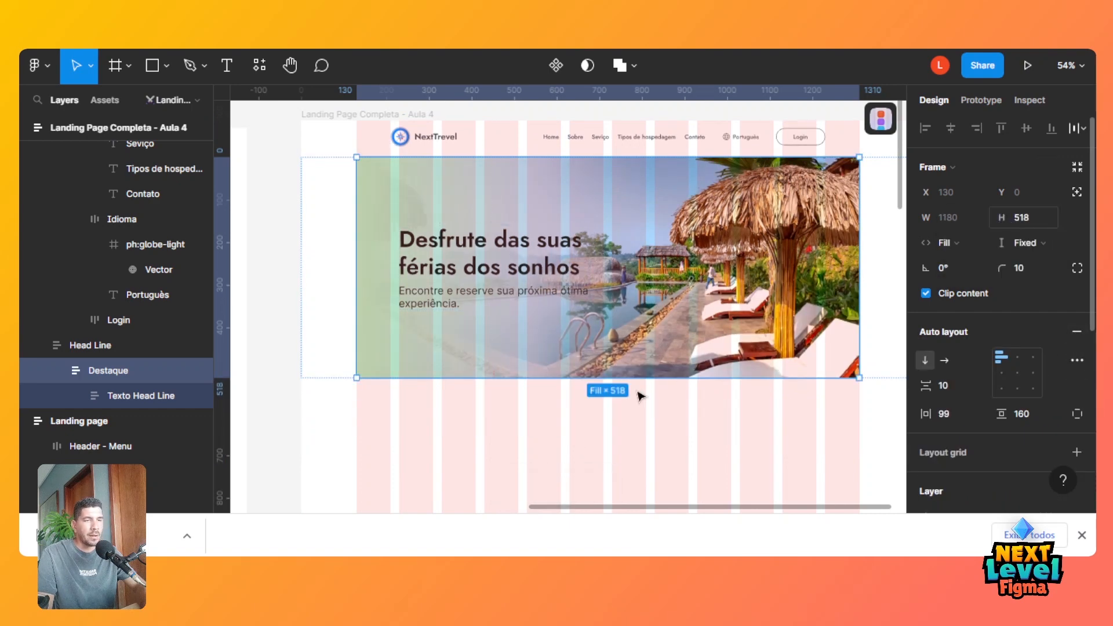
left_click_drag(629, 378, 593, 409)
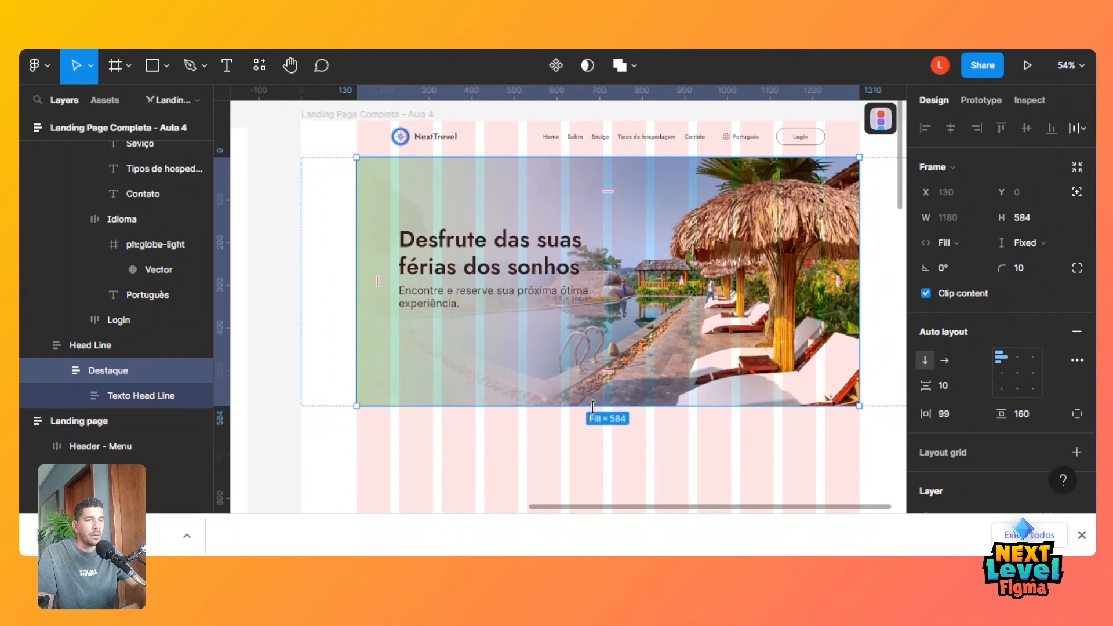
Check the cover frame's height in the reference design and resize the Destaque frame to a height of 628.
left_click_drag(644, 512, 493, 510)
left_click(440, 242)
left_click(440, 242)
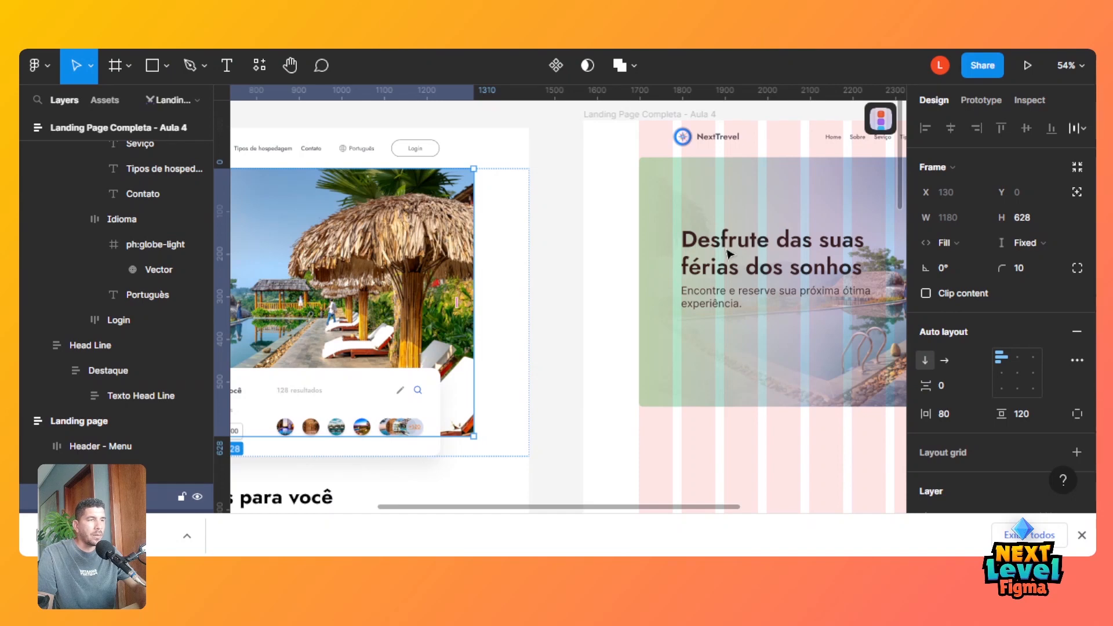
left_click(768, 419)
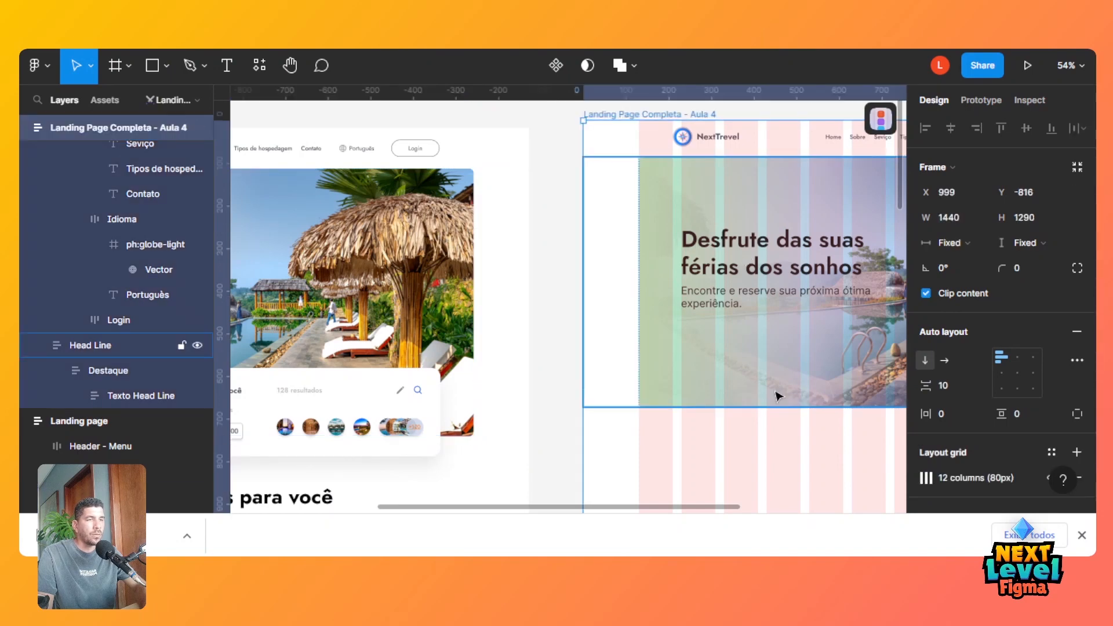
left_click(775, 393)
left_click(777, 396)
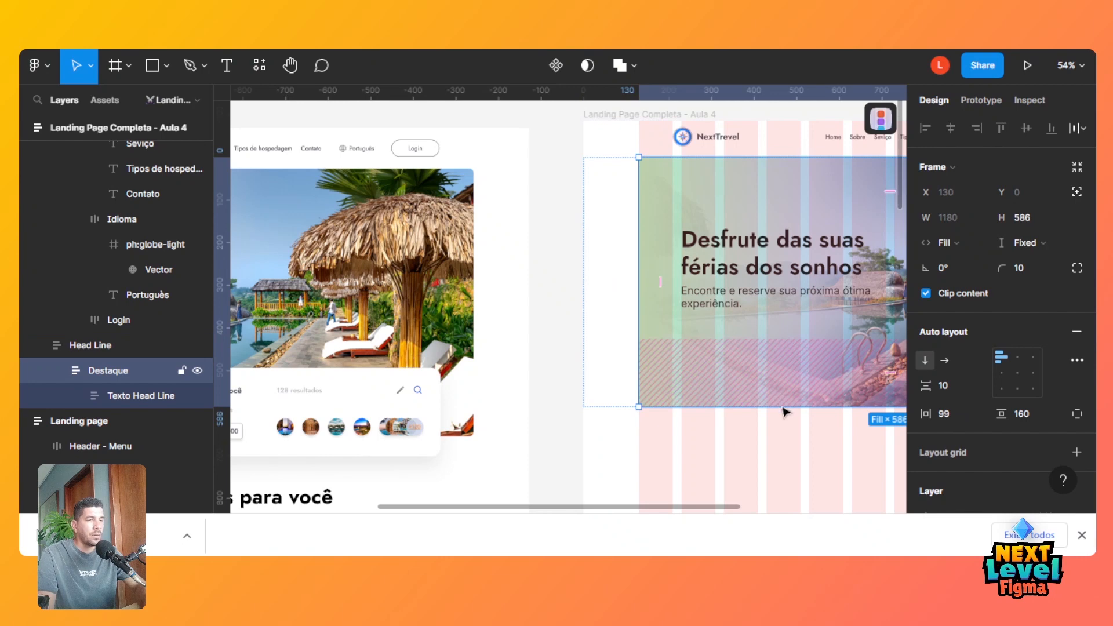
left_click_drag(760, 409, 761, 425)
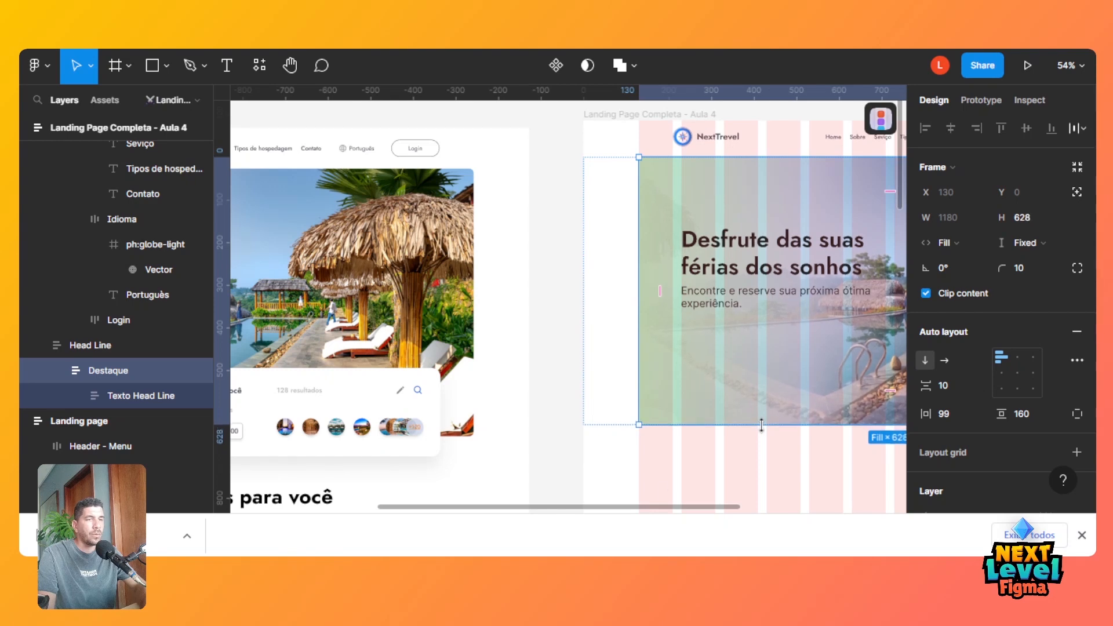
scroll(731, 503, "right", 5)
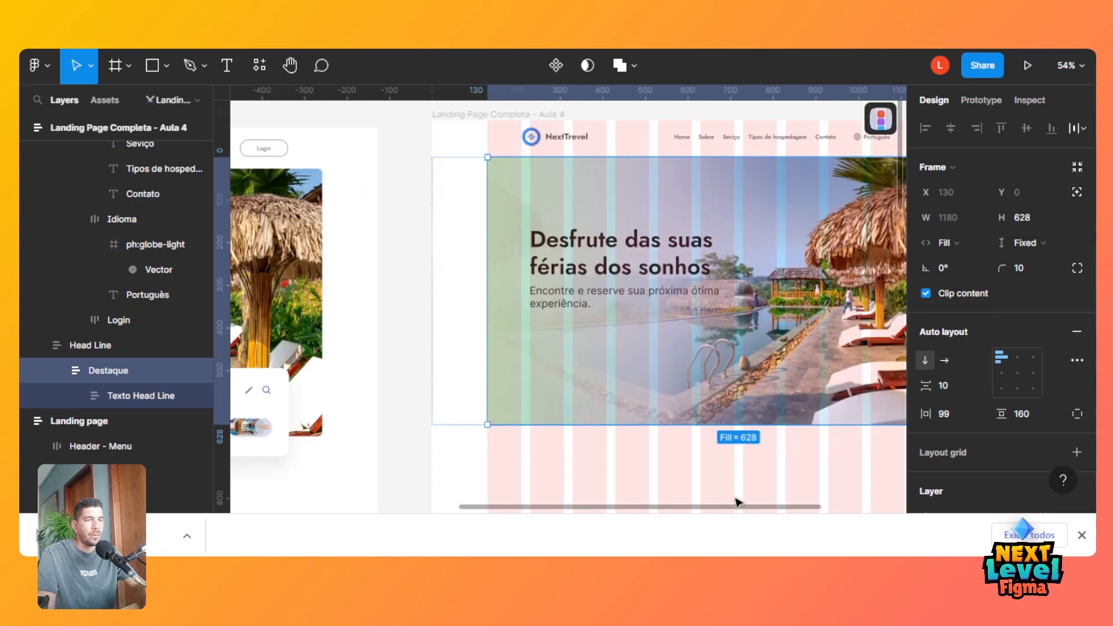
left_click_drag(736, 500, 820, 510)
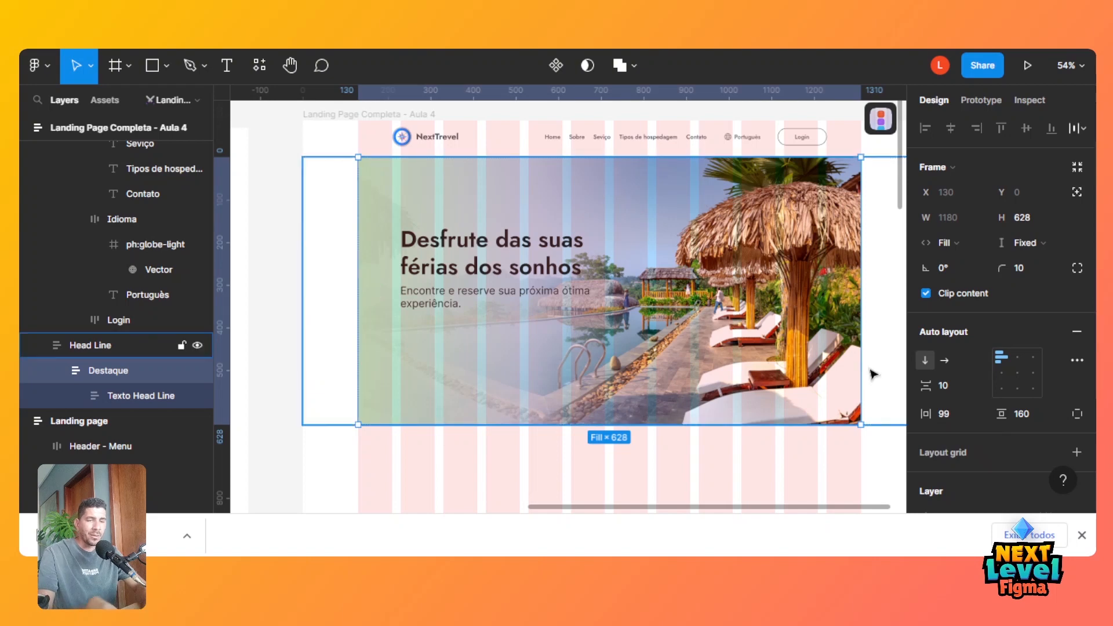
Undo the Destaque frame's resizing and auto layout, plus the last move of the Texto Head Line frame.
key("ctrl+z")
key("ctrl+z")
key("ctrl+z")
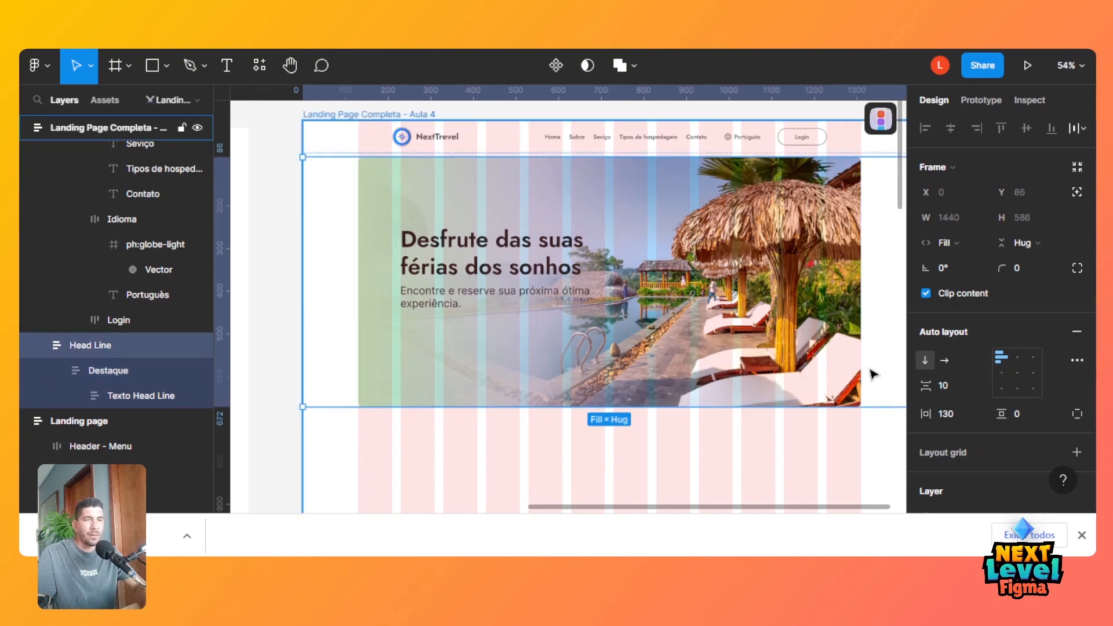
left_click(874, 375)
key("ctrl+z")
key("ctrl+z")
key("ctrl+z")
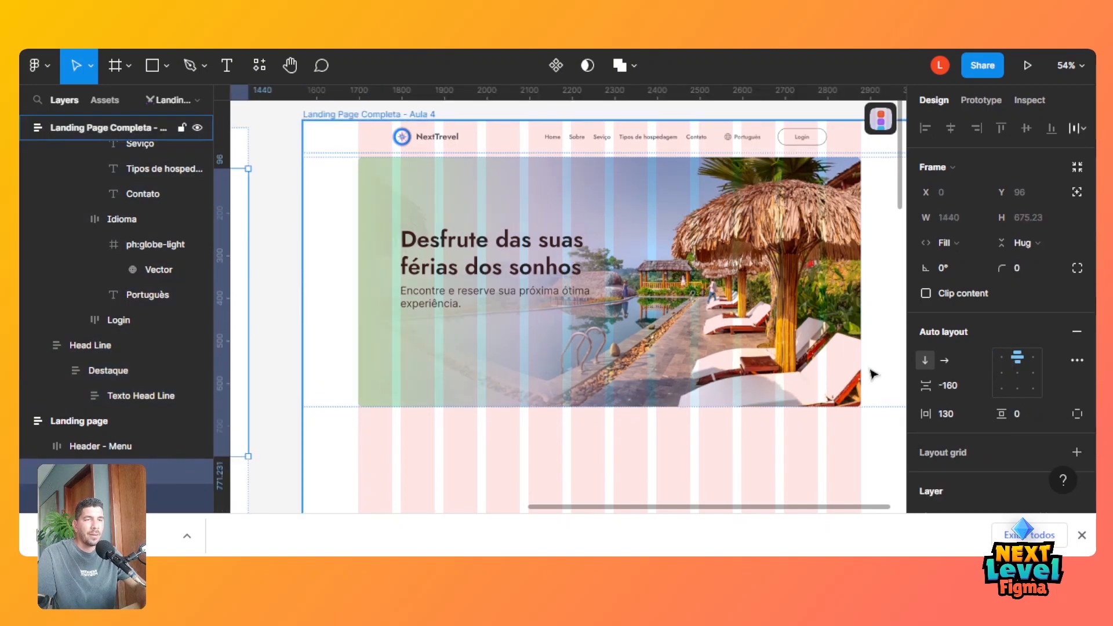
key("ctrl+z")
key("ctrl+z")
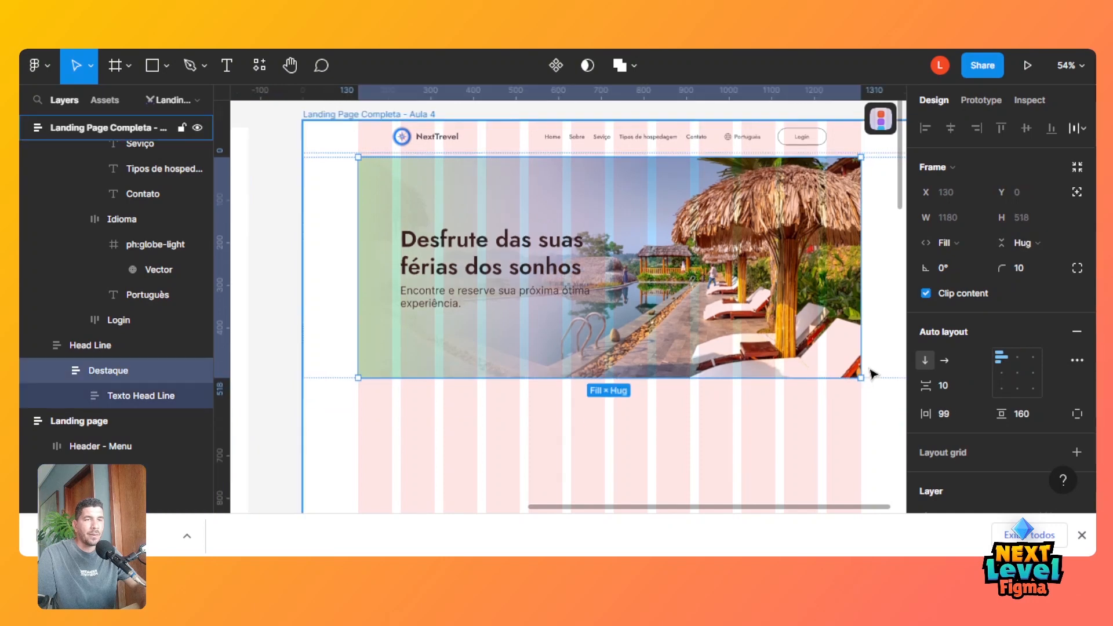
key("ctrl+z")
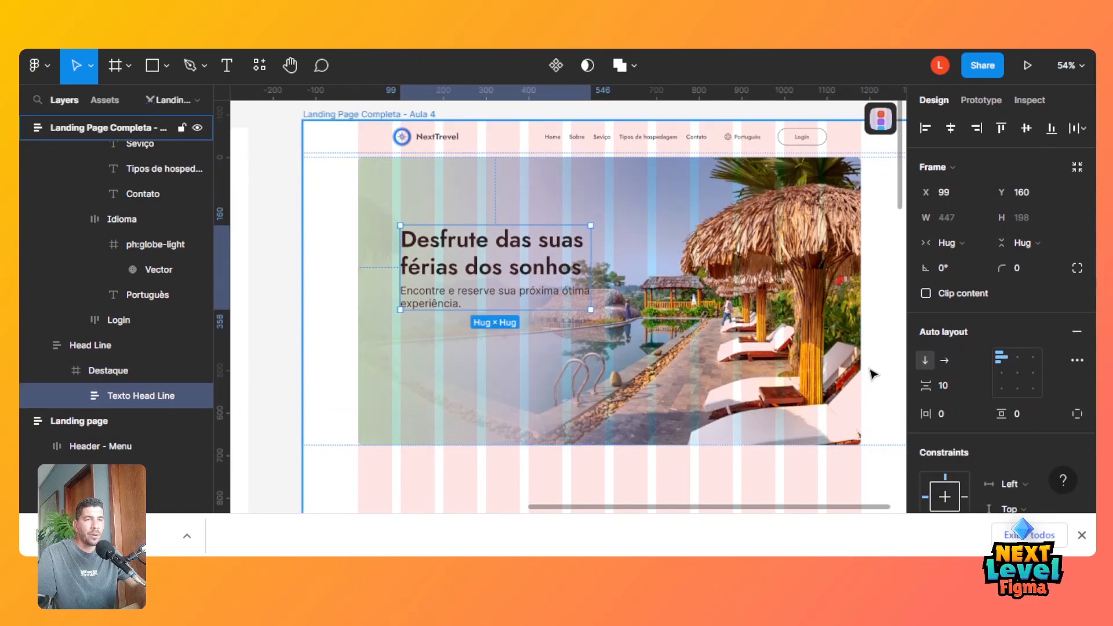
key("ctrl+z")
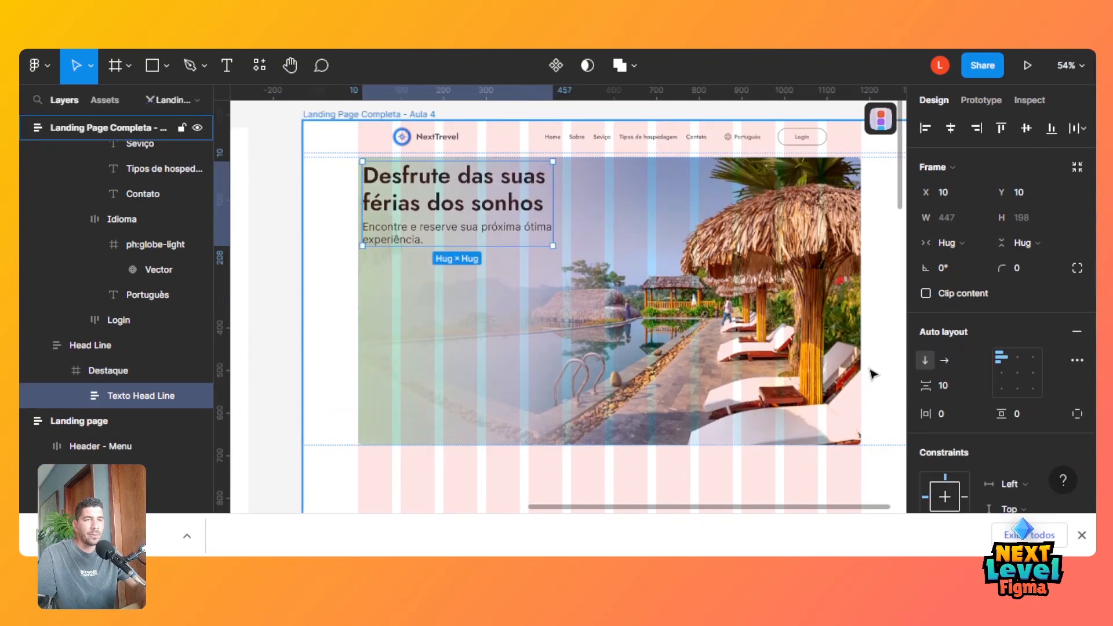
Set the Texto Head Line frame's horizontal padding to 45 and its vertical padding to 30.
left_click(520, 317)
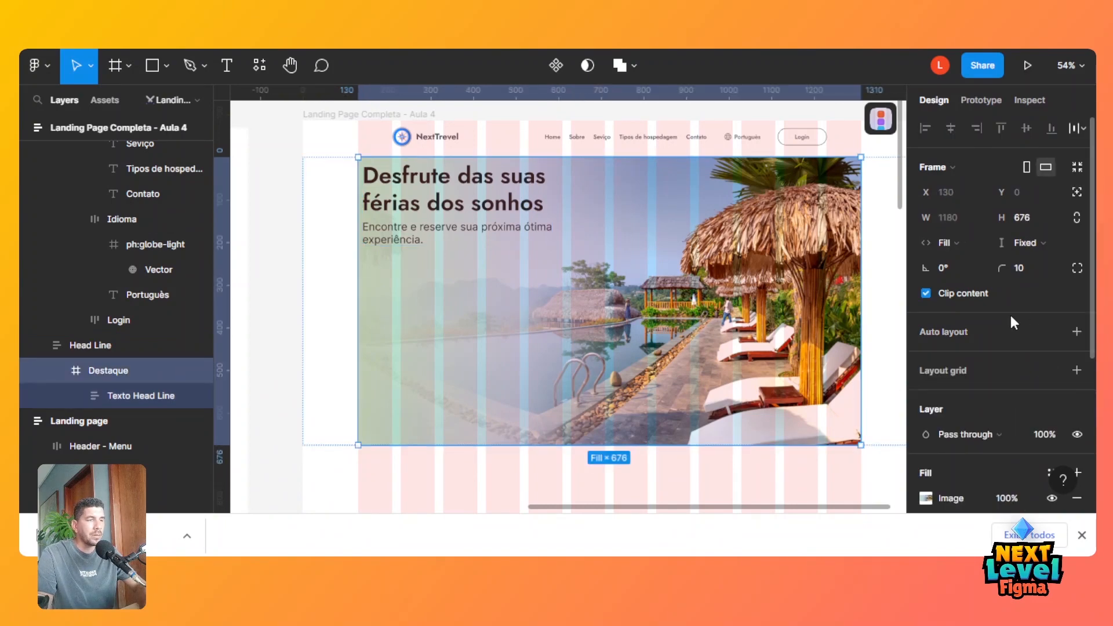
key("Return")
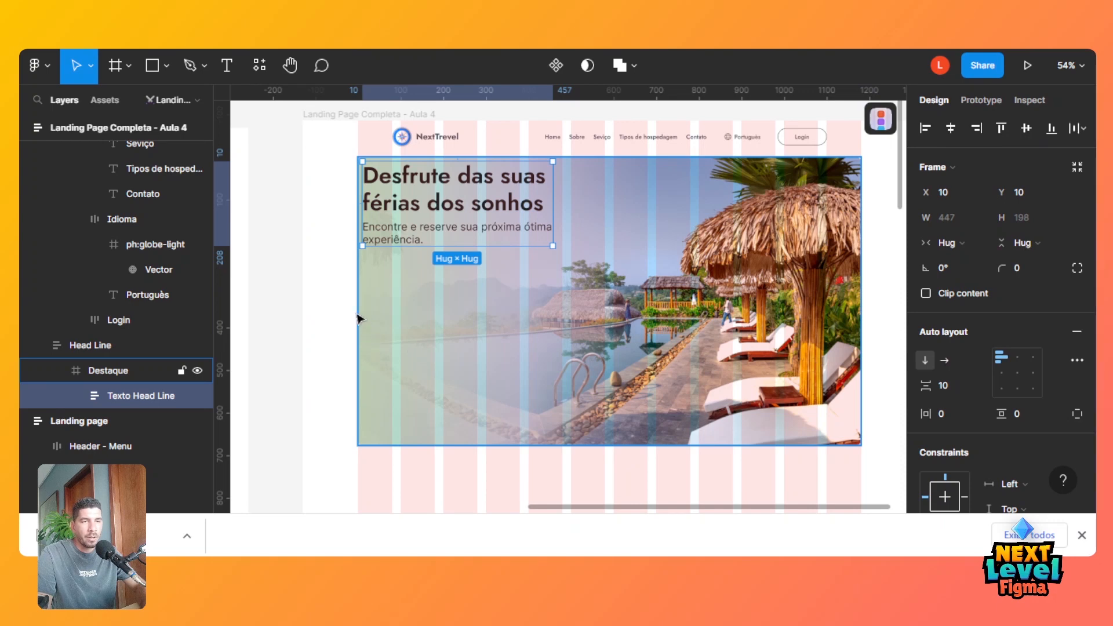
left_click(950, 415)
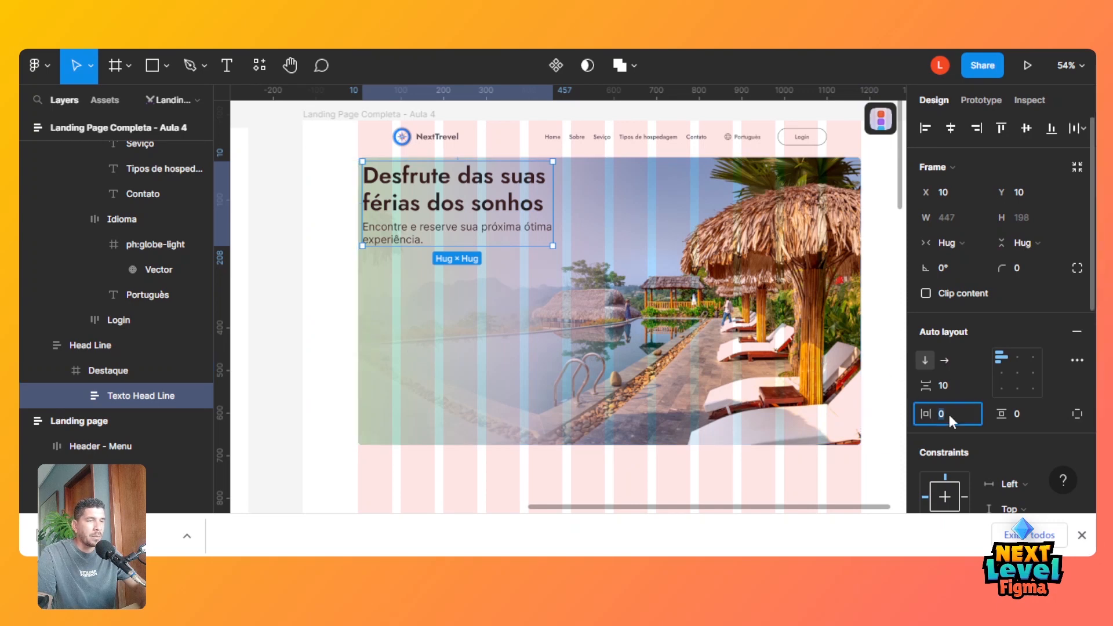
left_click_drag(925, 414, 1047, 413)
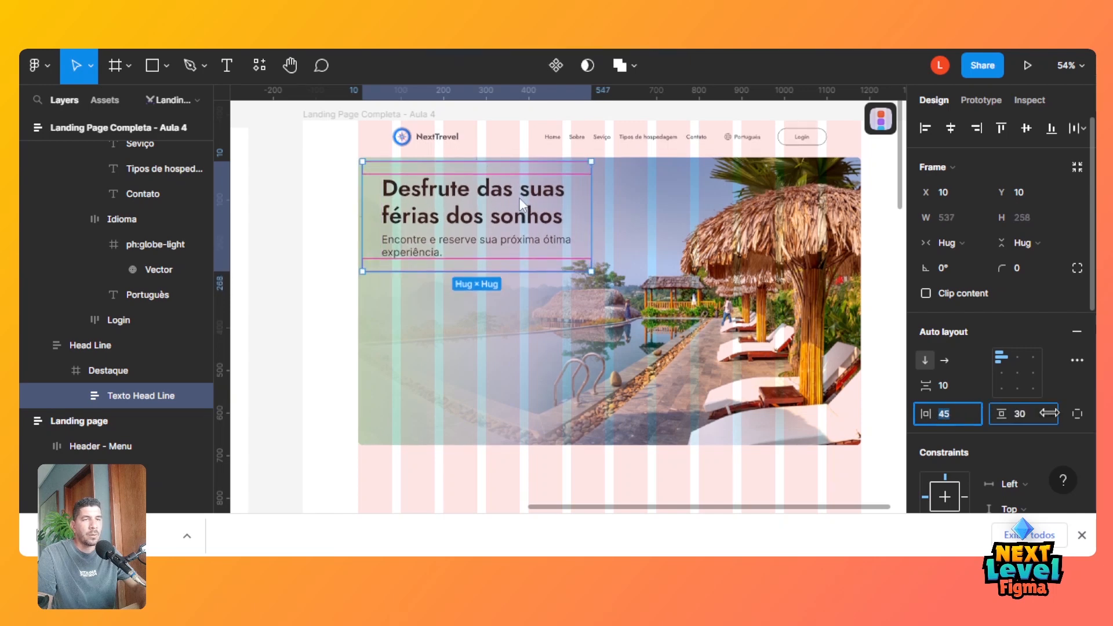
Adjust the Texto Head Line frame's top padding to 154 and its left padding to 71.
left_click_drag(479, 169, 487, 247)
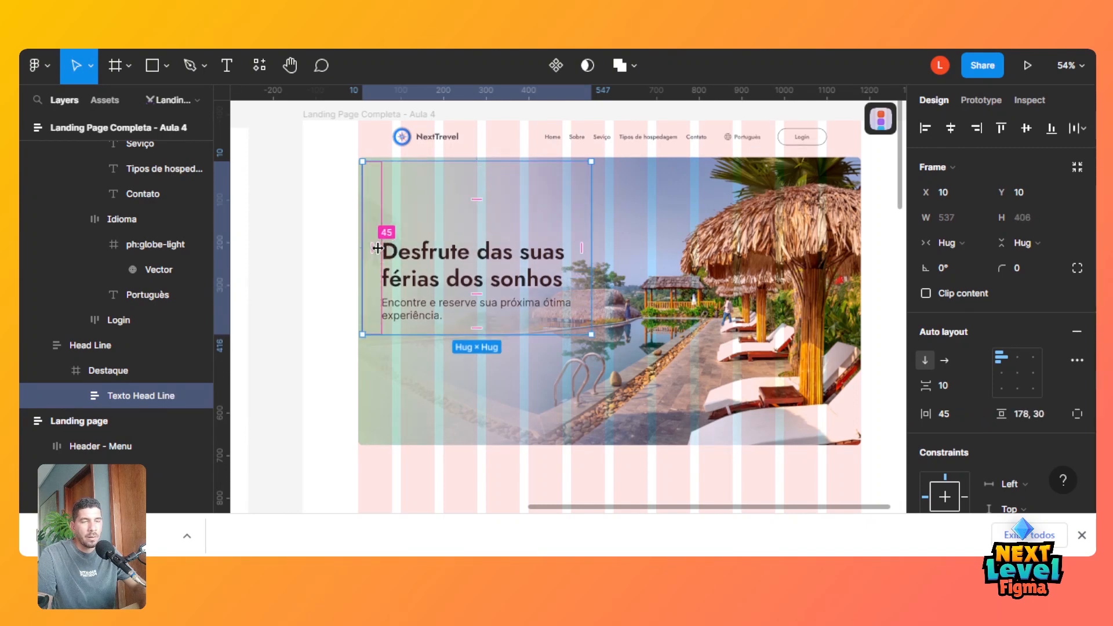
mouse_move(377, 249)
left_mouse_down()
mouse_move(412, 250)
mouse_move(378, 270)
left_mouse_up()
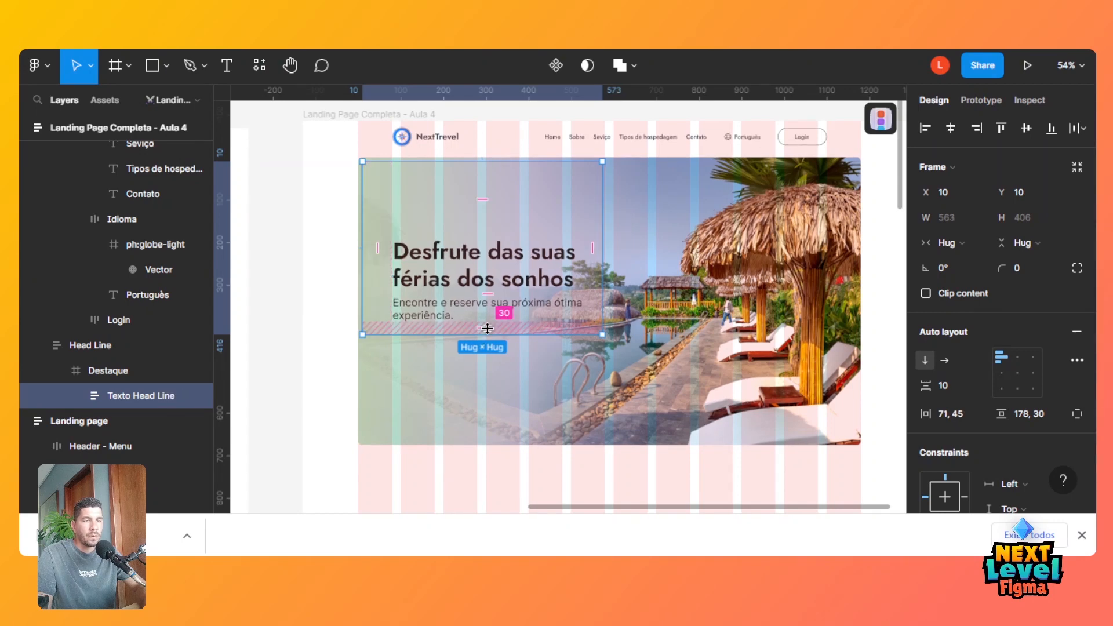
left_click_drag(478, 199, 482, 189)
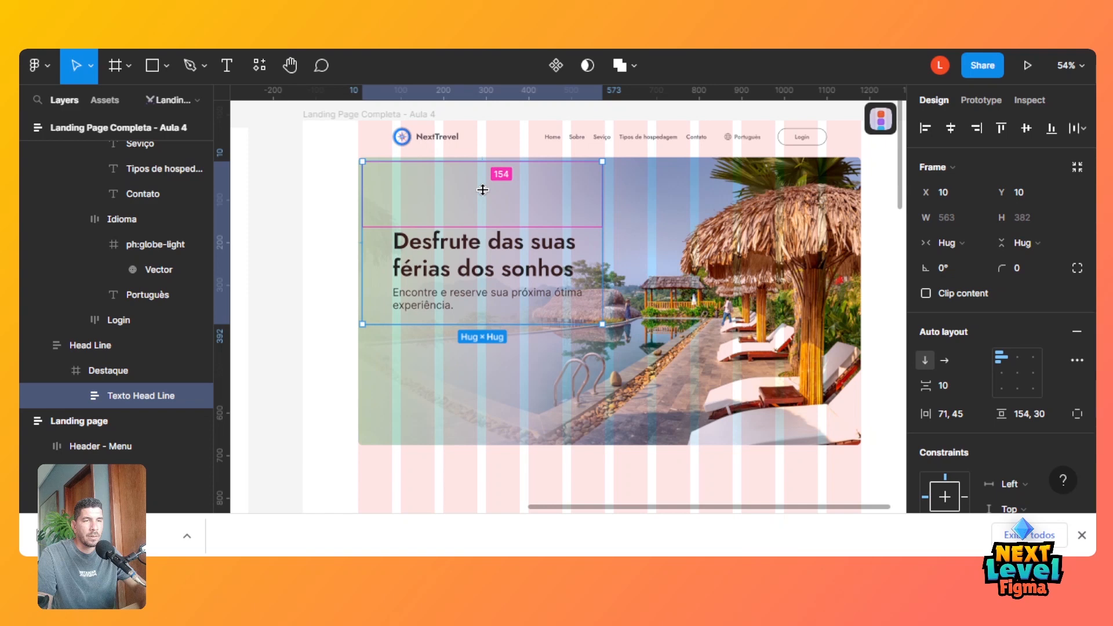
left_click(582, 424)
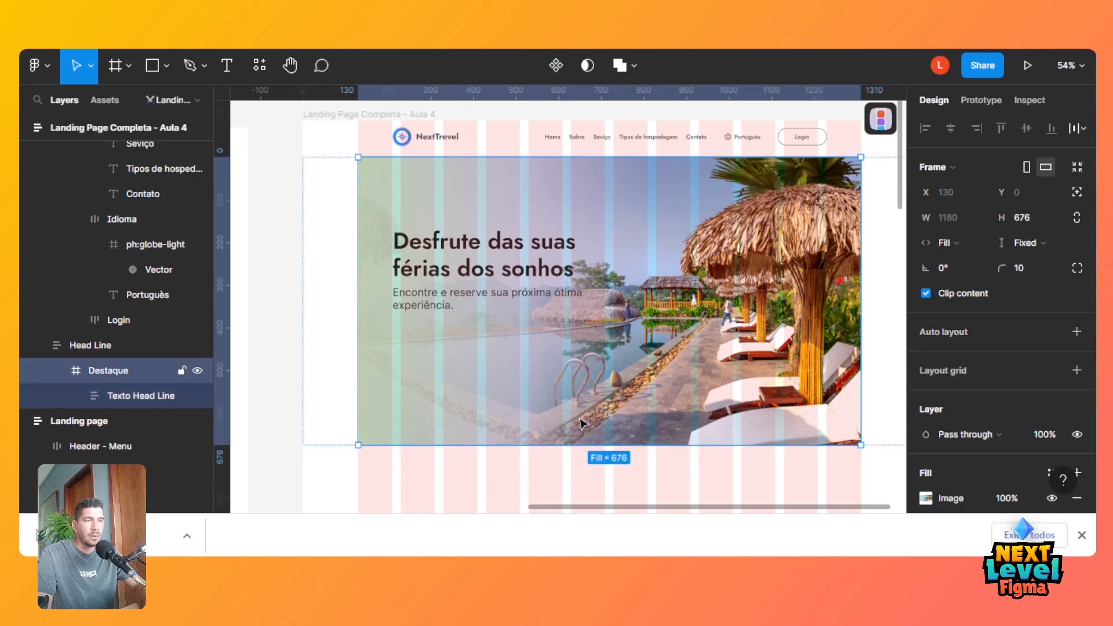
left_click(573, 244)
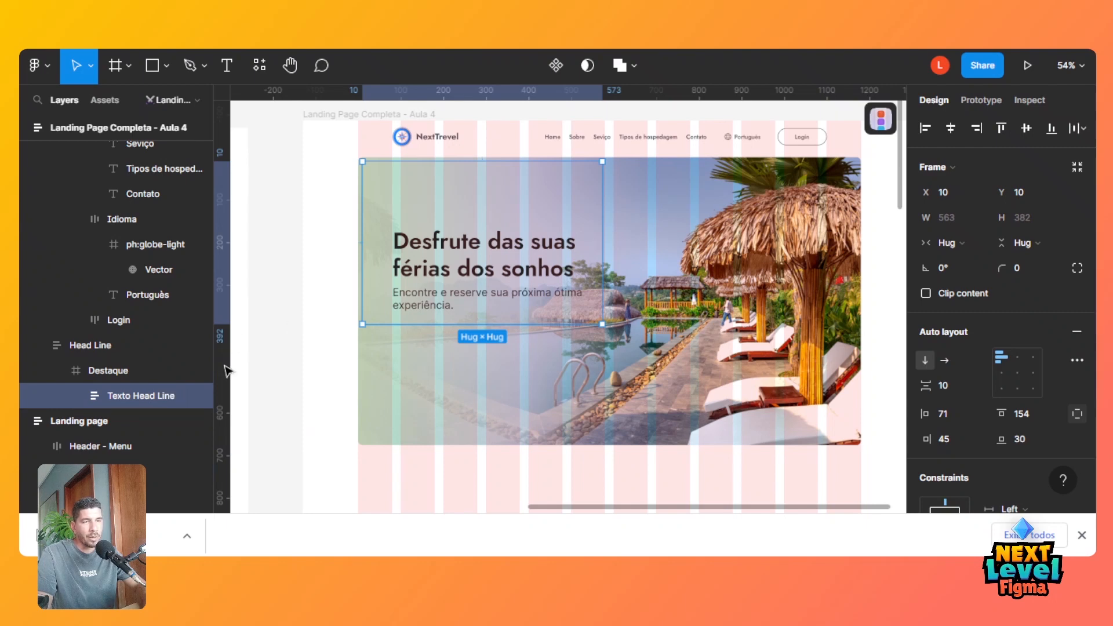
Undo all the padding changes on the Texto Head Line frame.
left_click(751, 416)
key("ctrl+z")
key("ctrl+z")
key("ctrl+z")
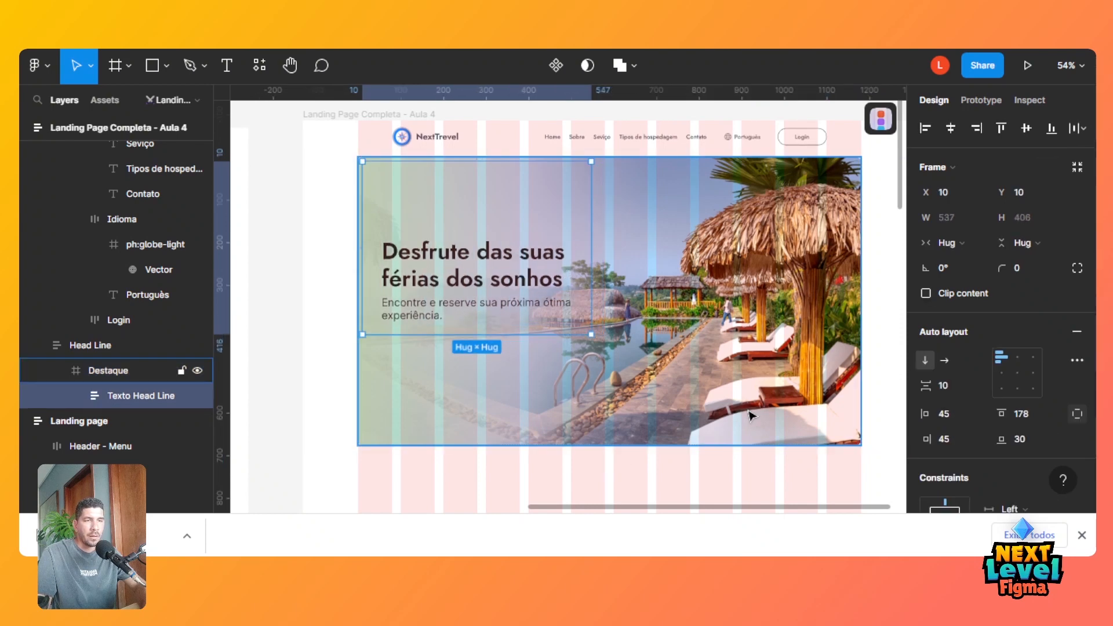
key("ctrl+z")
key("ctrl+z")
key("ctrl+z")
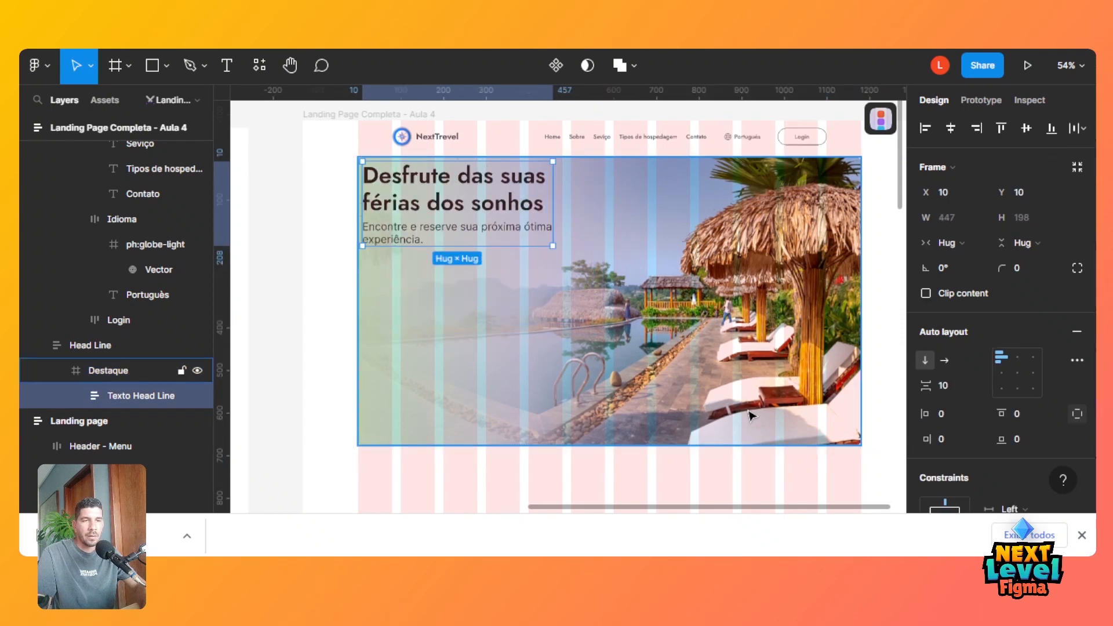
Add auto layout to the Destaque frame and switch its vertical sizing to fixed height.
left_click(101, 374)
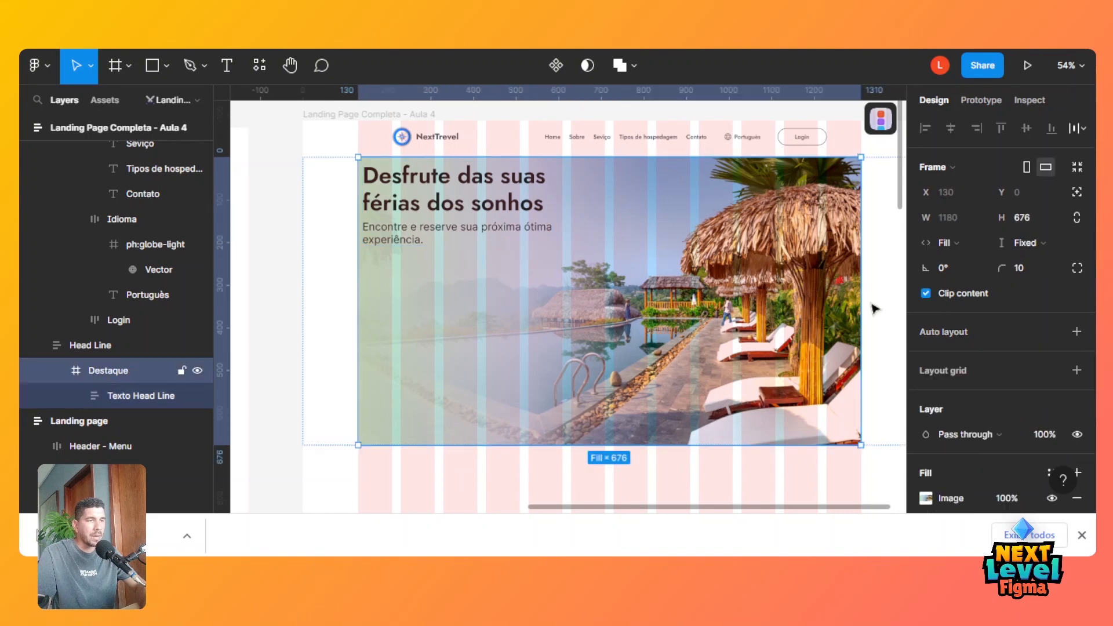
left_click(947, 331)
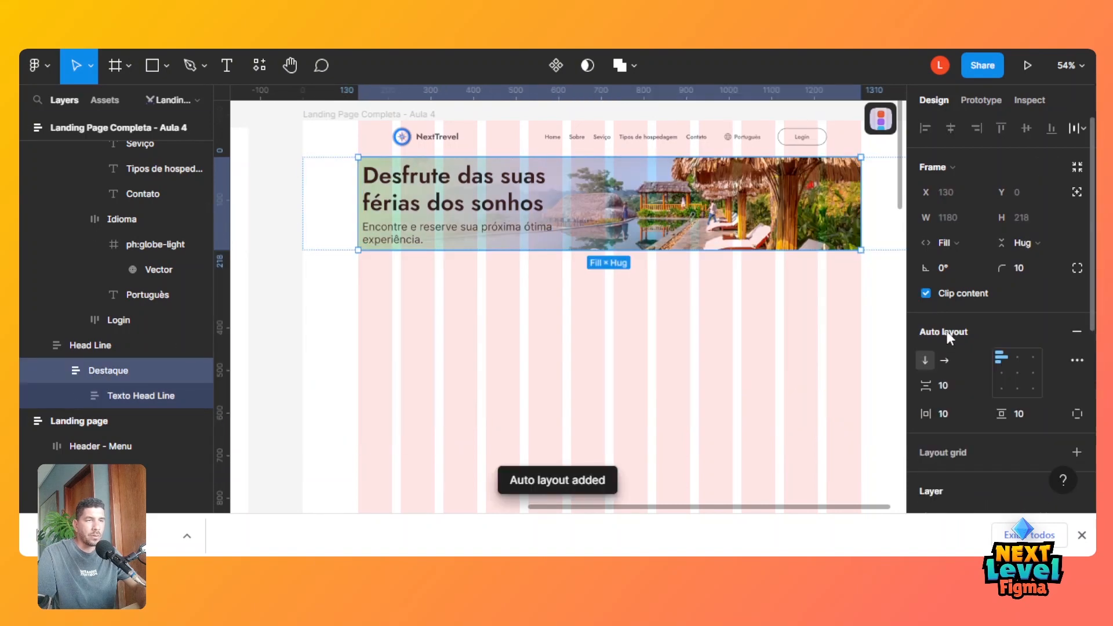
key("ctrl+z")
left_click(1035, 240)
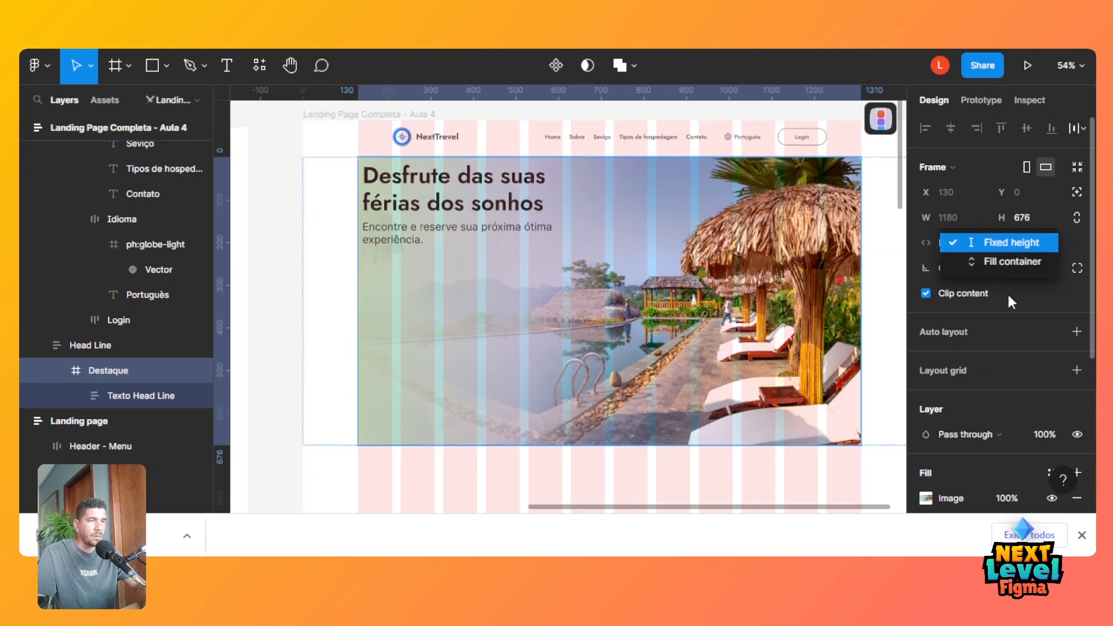
left_click(959, 332)
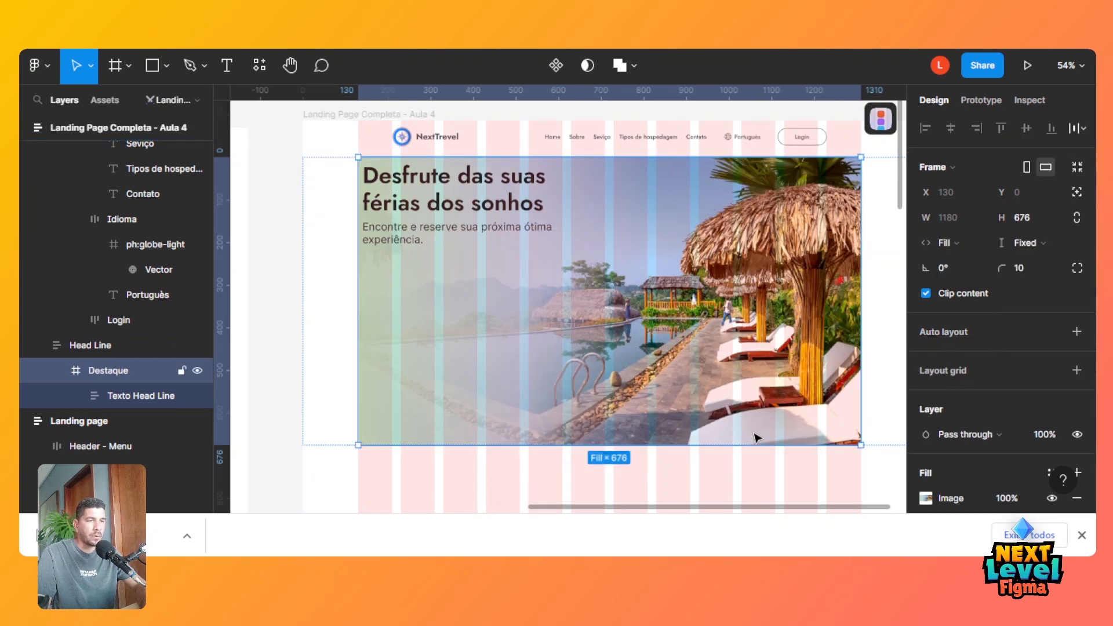
left_click(948, 333)
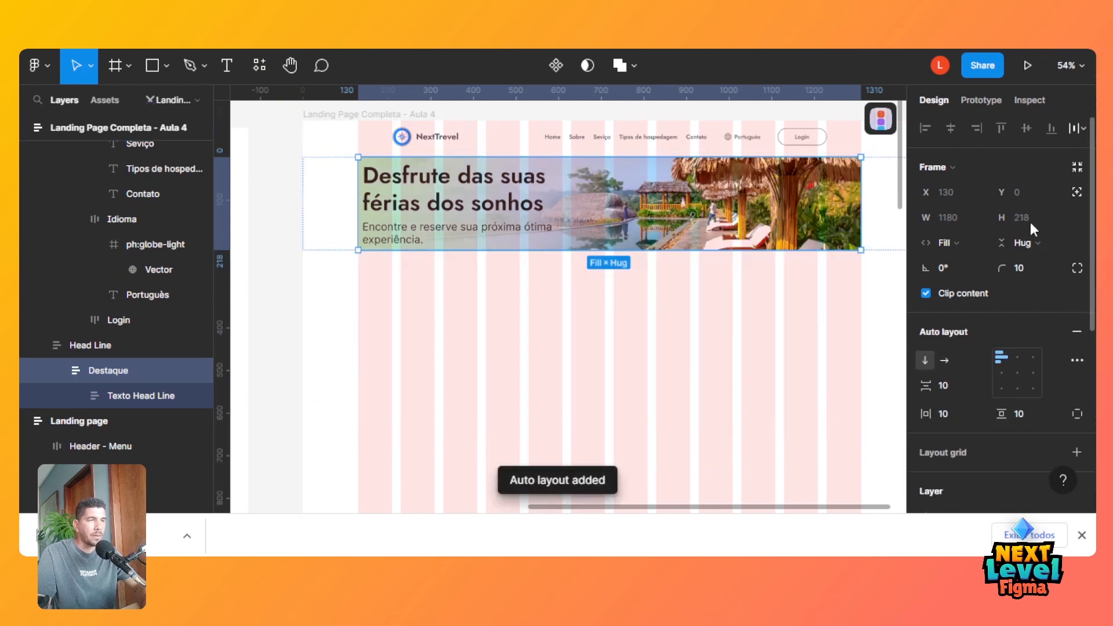
left_click(1026, 243)
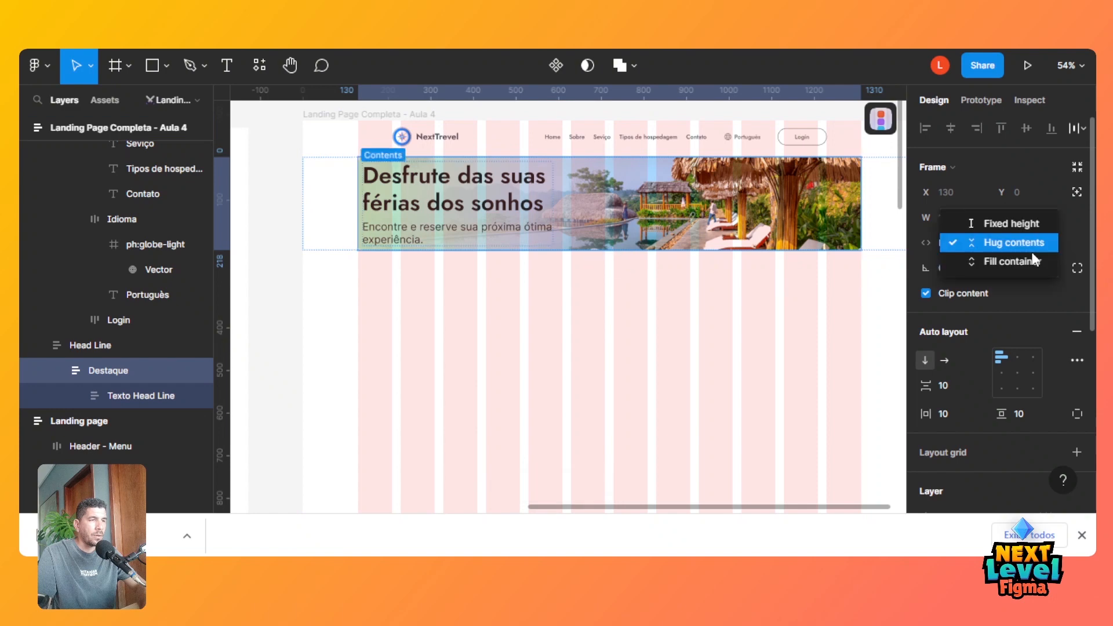
left_click(1026, 225)
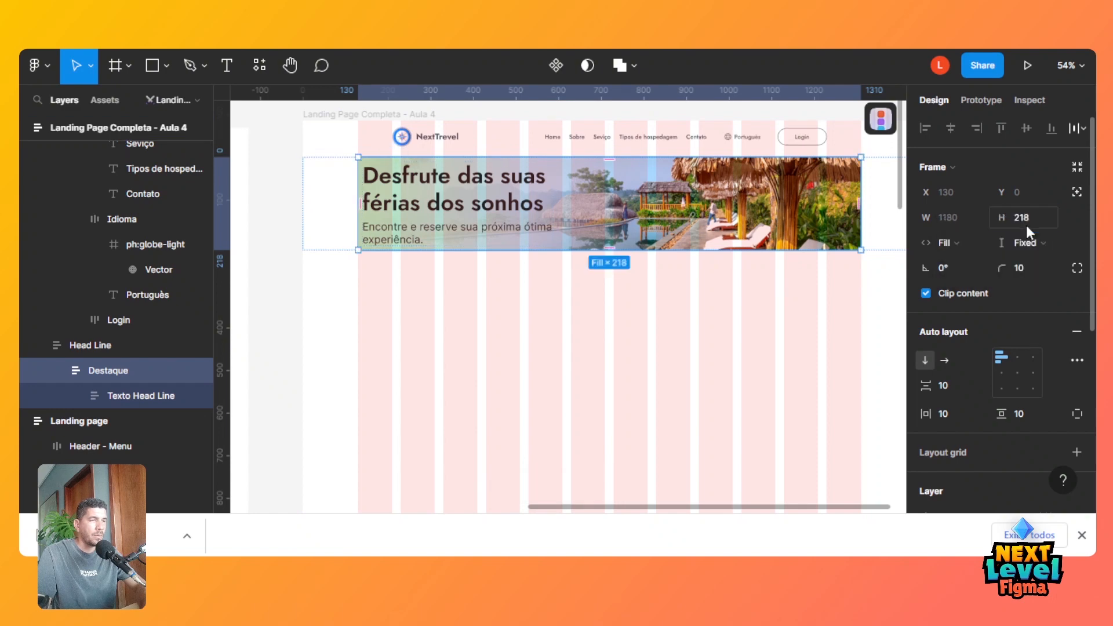
Set the Destaque frame's height to 676.
left_click(1026, 225)
type("676")
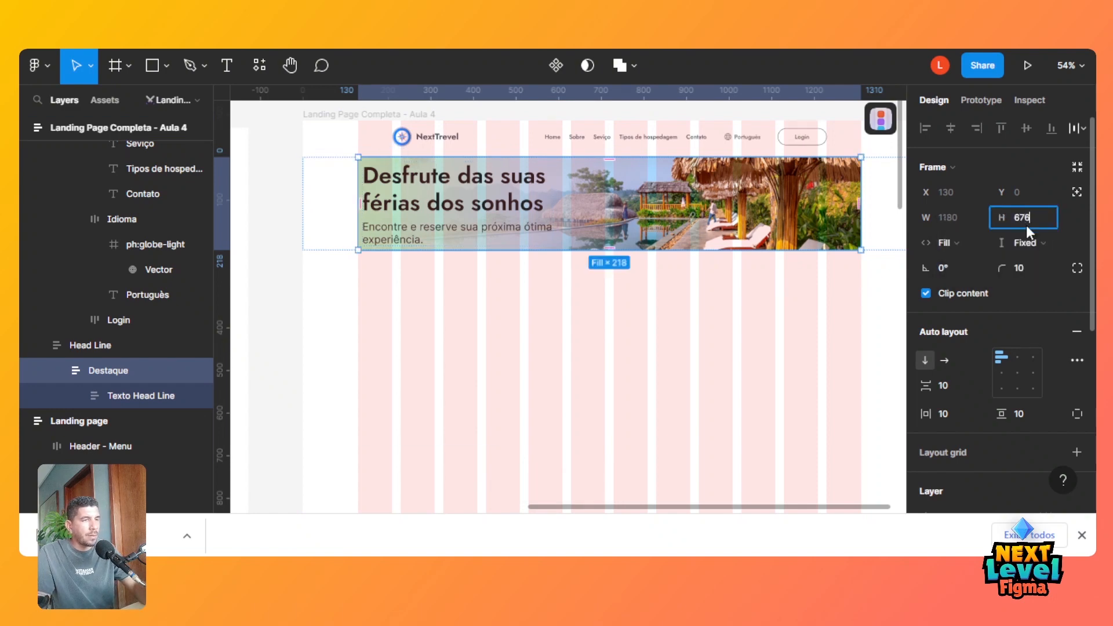
key("Return")
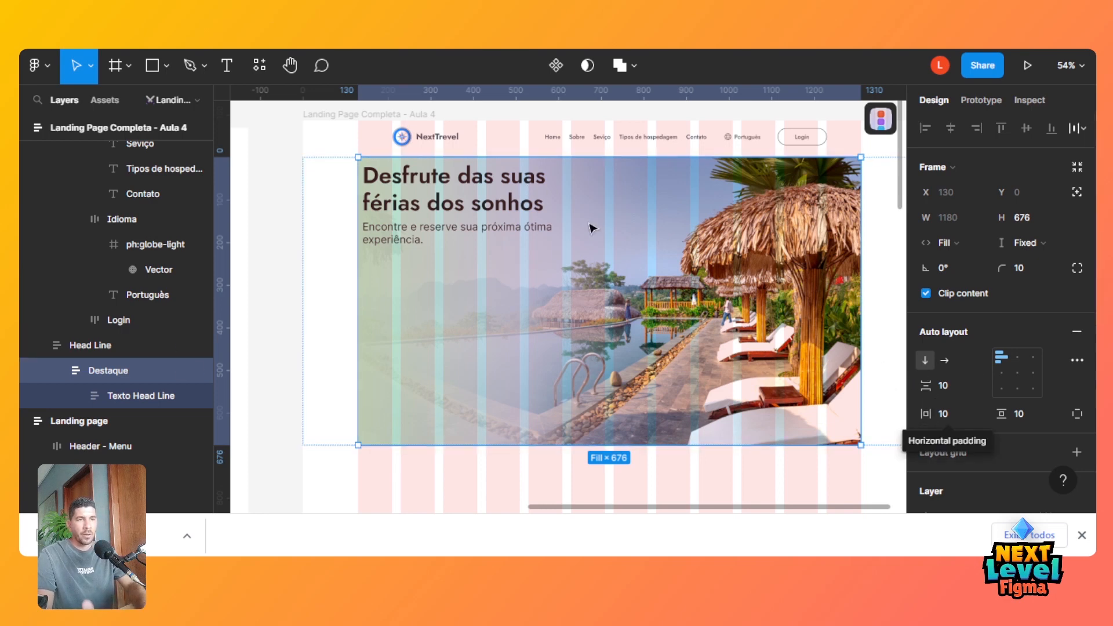
Increase the Destaque frame's padding to 80 on the left and 199 at the top to reposition the heading block.
left_click(123, 394)
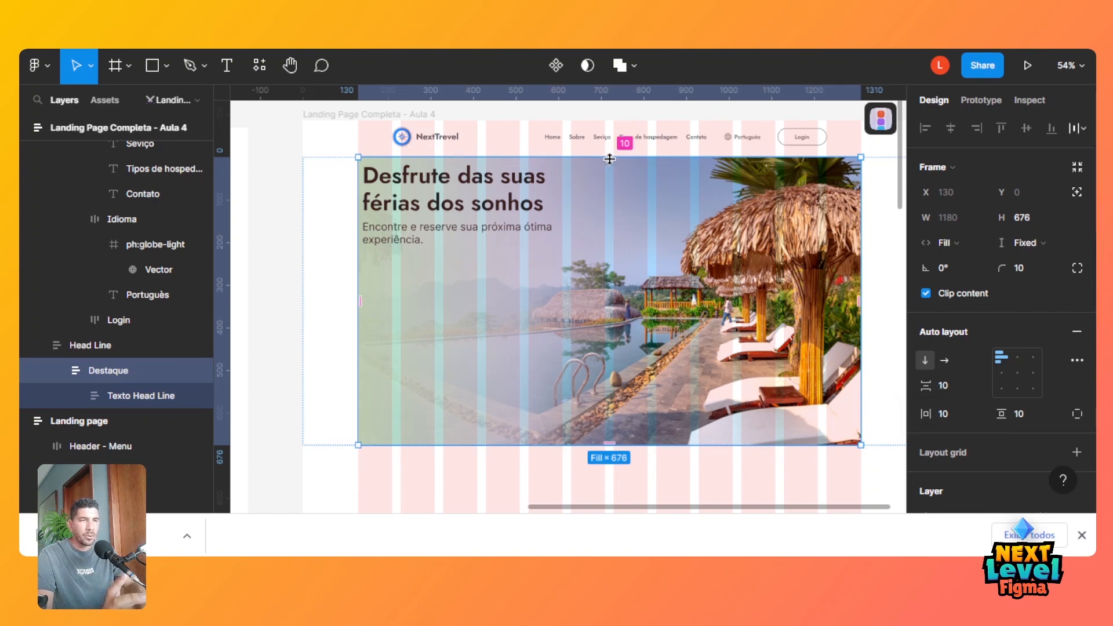
left_click_drag(609, 157, 612, 214)
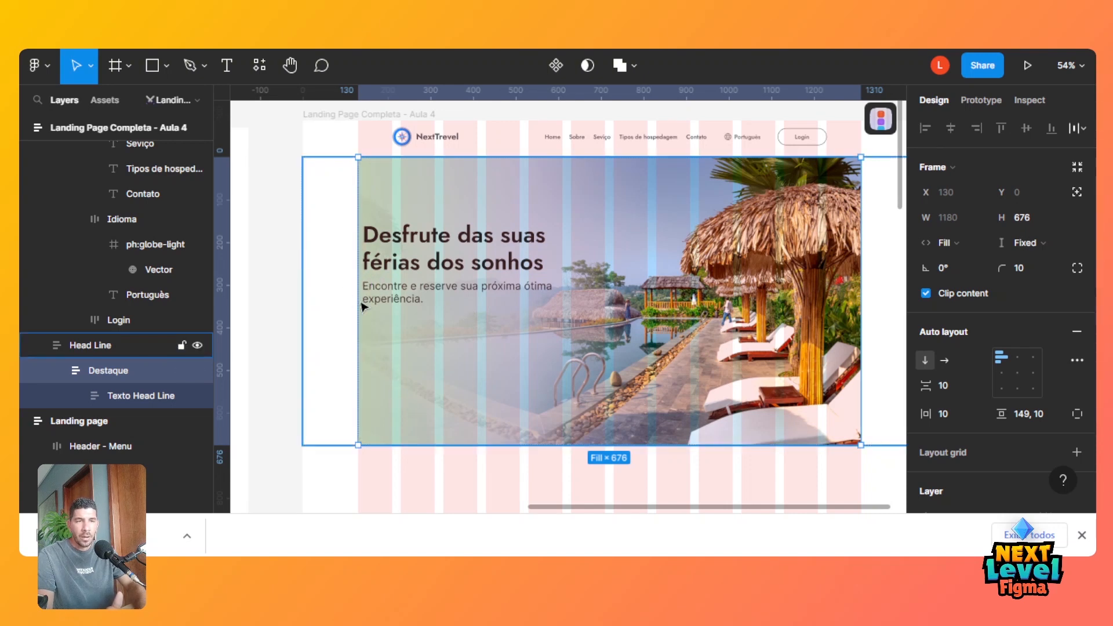
left_click_drag(362, 300, 393, 299)
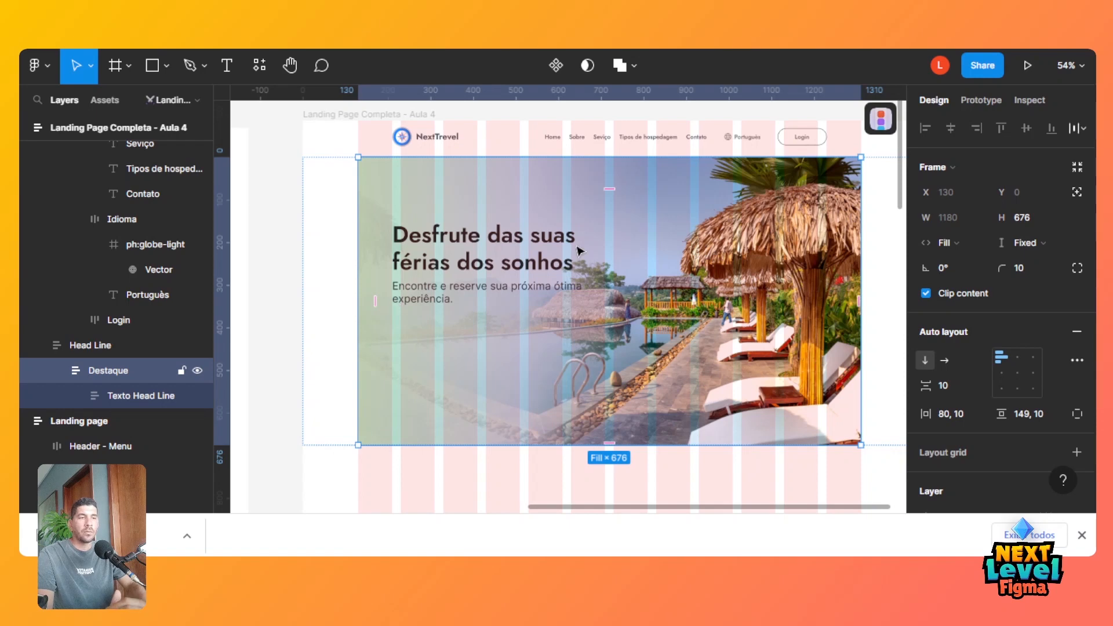
left_click_drag(612, 187, 627, 209)
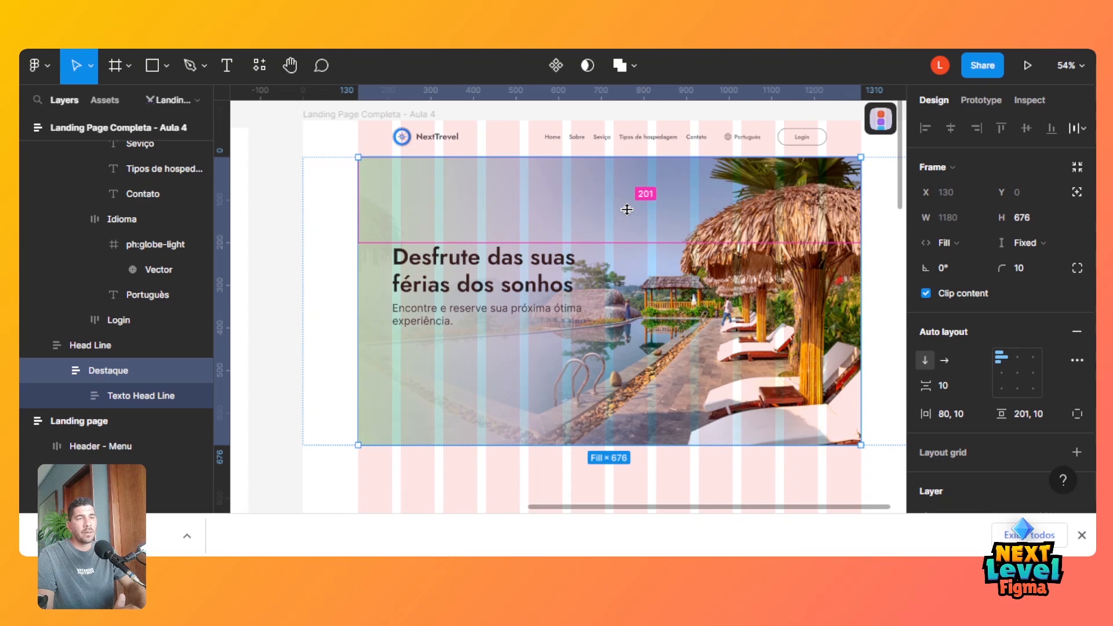
left_click_drag(627, 209, 627, 208)
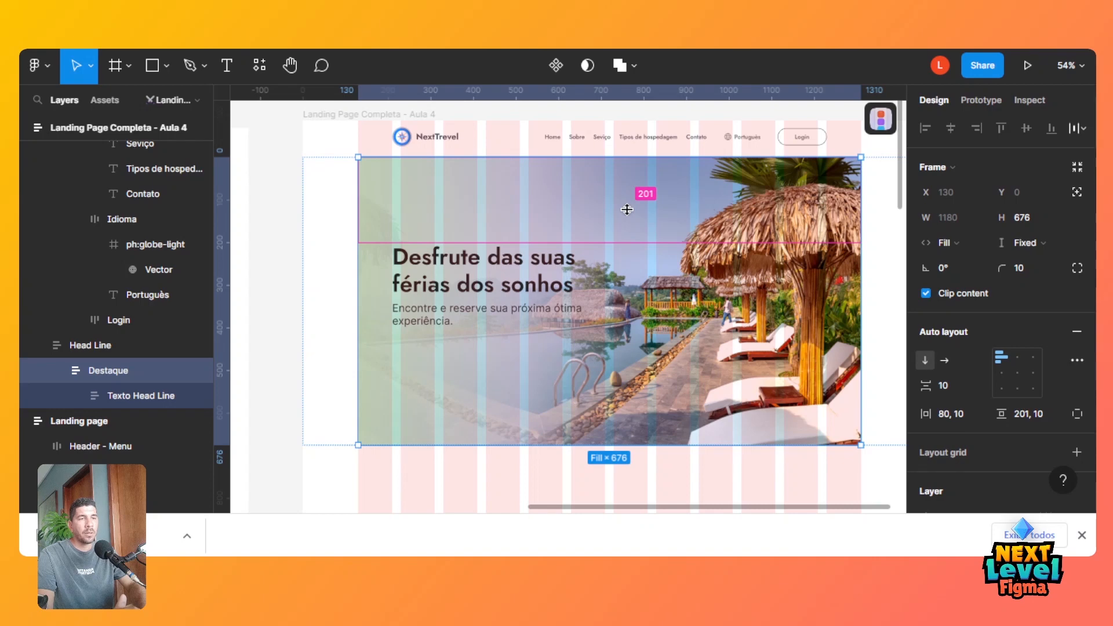
left_click_drag(626, 210, 627, 208)
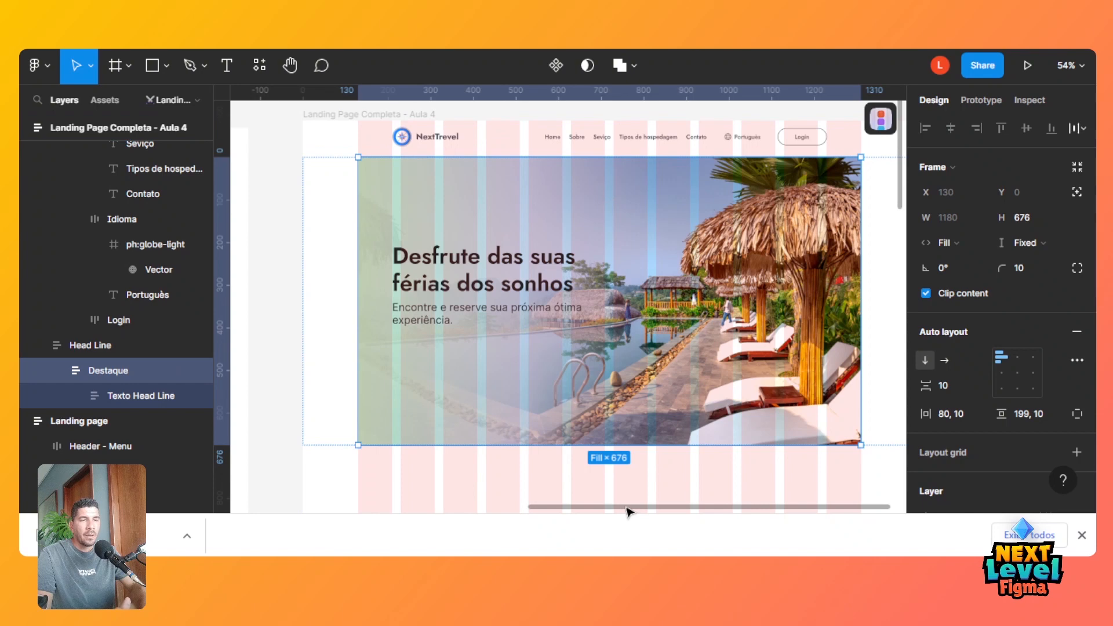
Inspect the layout, fill and effect settings of the Call to action button in the reference Landing page.
left_click_drag(626, 512, 330, 496)
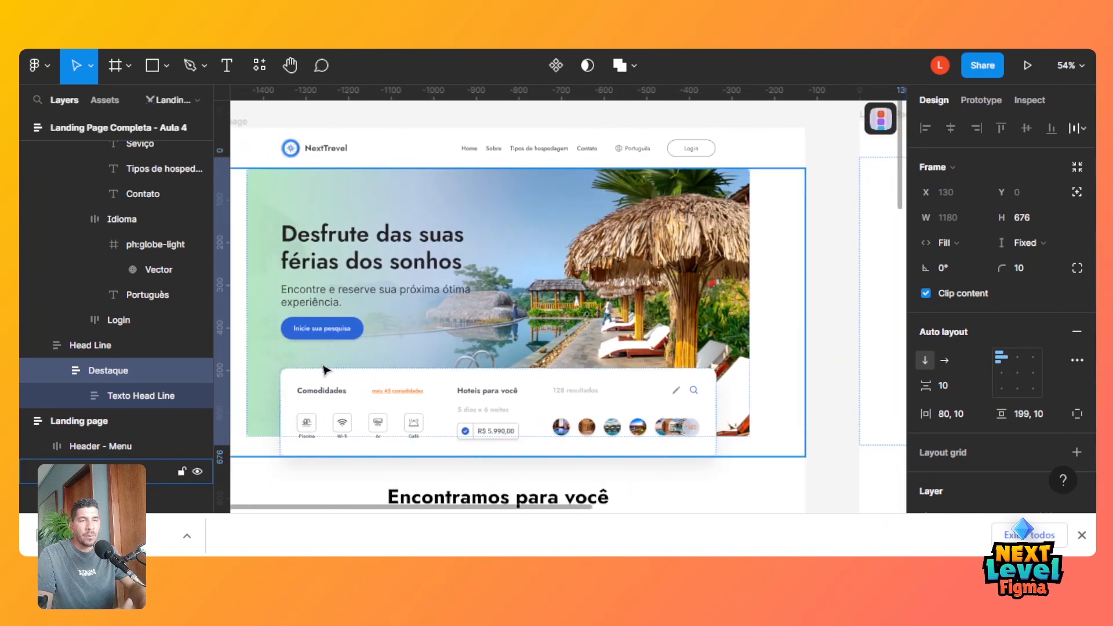
left_click(352, 331, "ctrl")
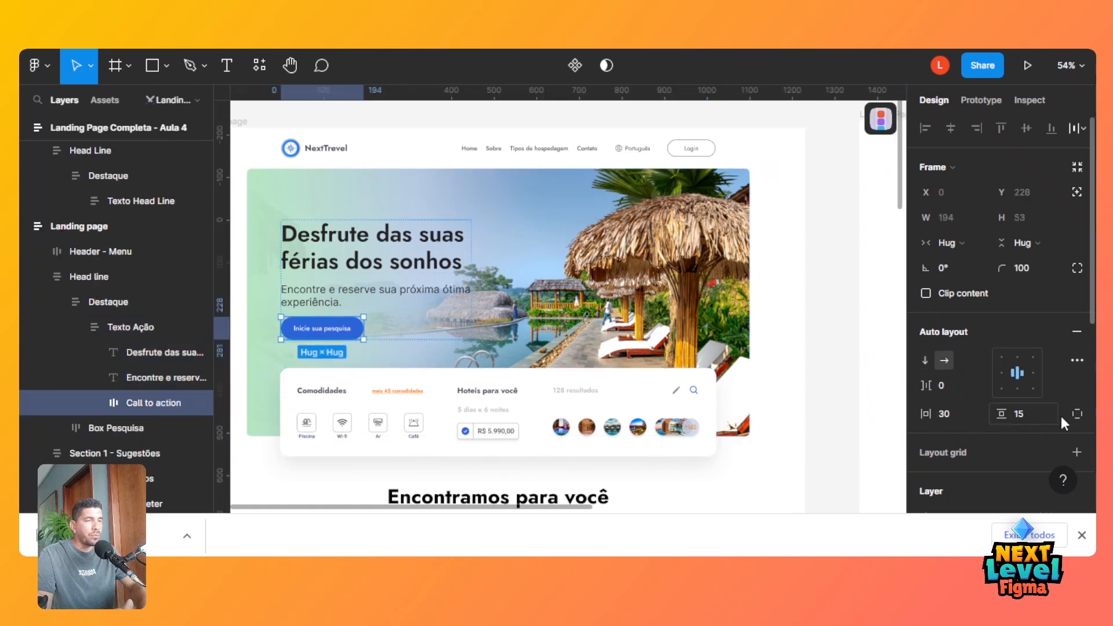
scroll(1093, 442, "down", 5)
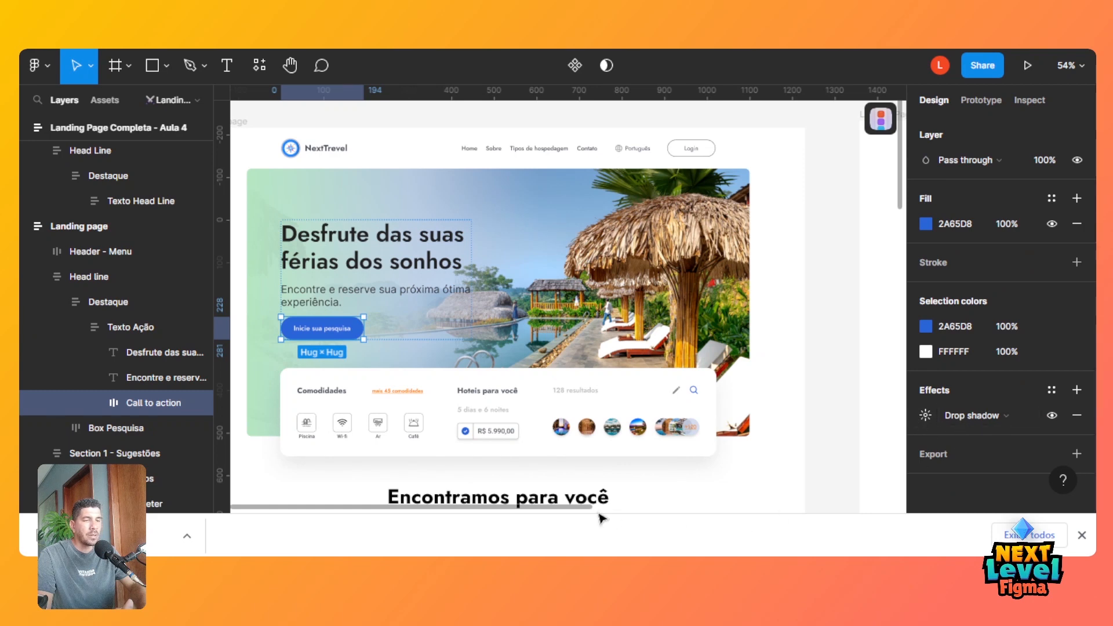
scroll(601, 515, "right", 3)
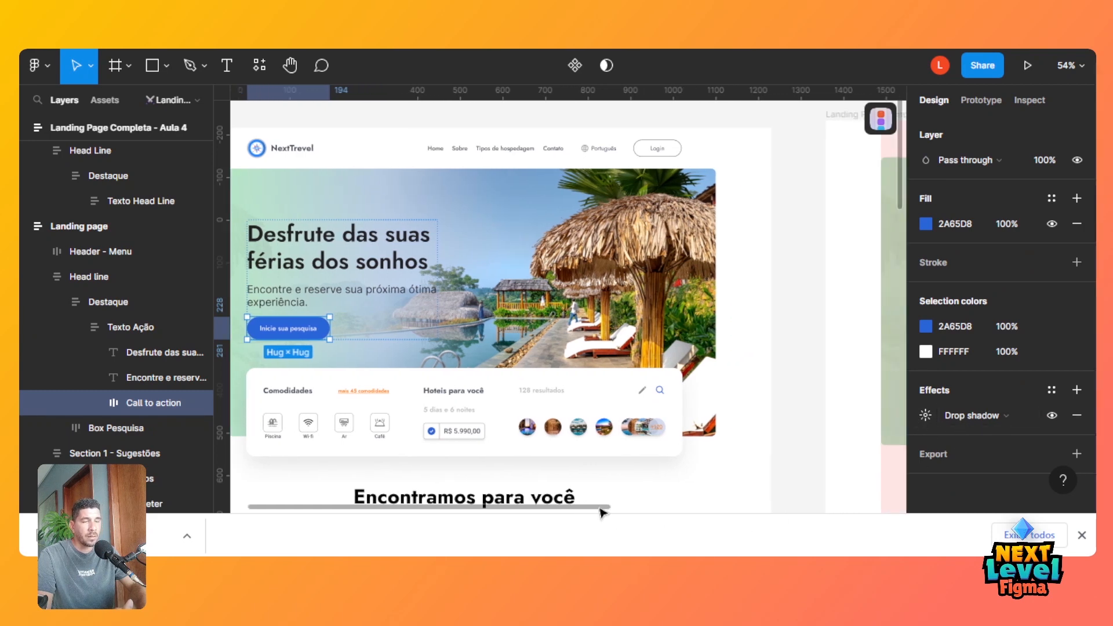
left_click_drag(601, 513, 893, 486)
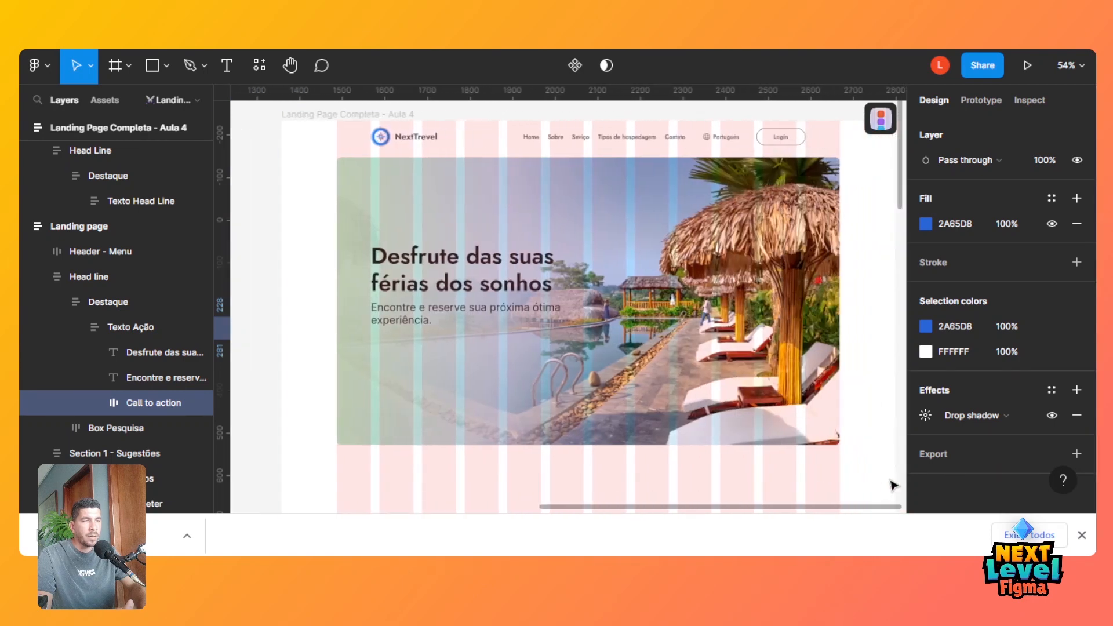
Duplicate the header's Login button and move the copy into the Destaque frame, directly below the subtitle block.
double_click(792, 139)
left_click(792, 139)
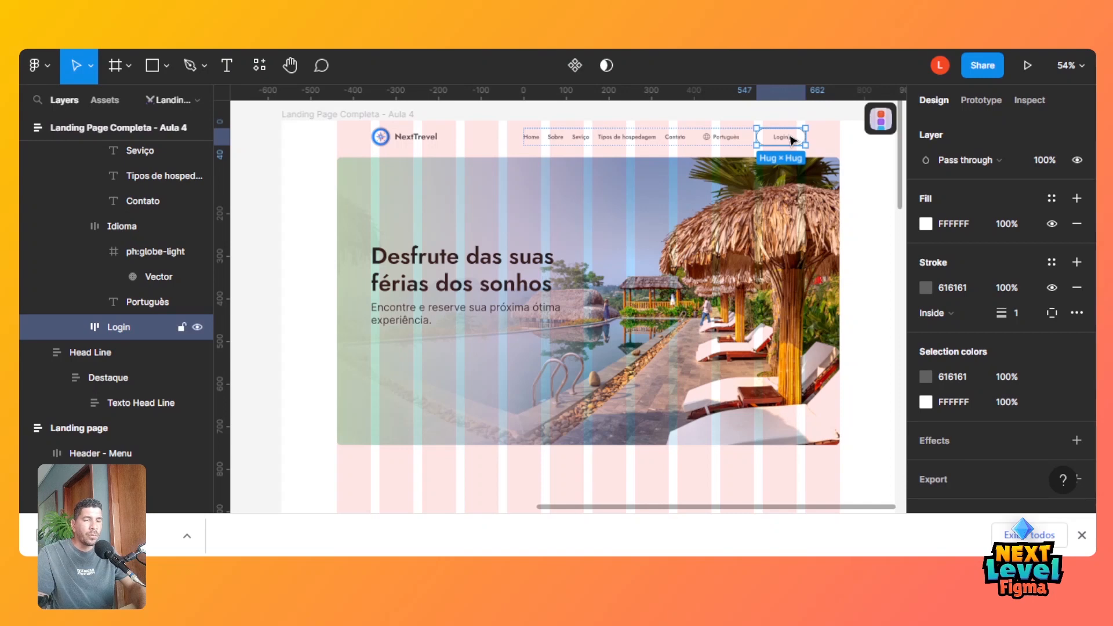
key("ctrl+d")
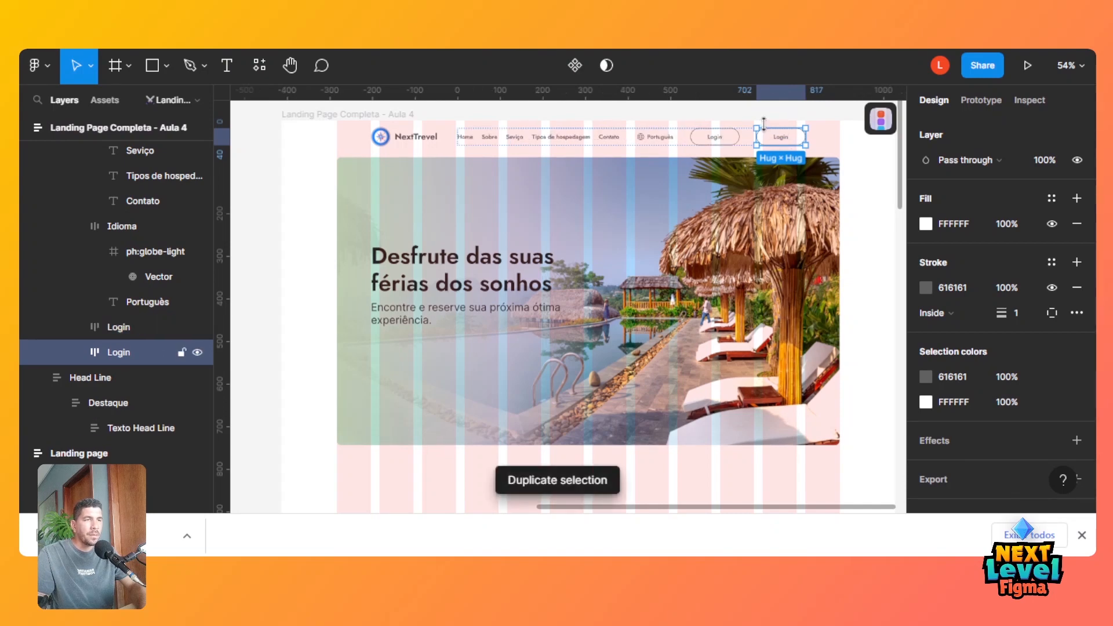
left_click_drag(766, 141, 395, 335)
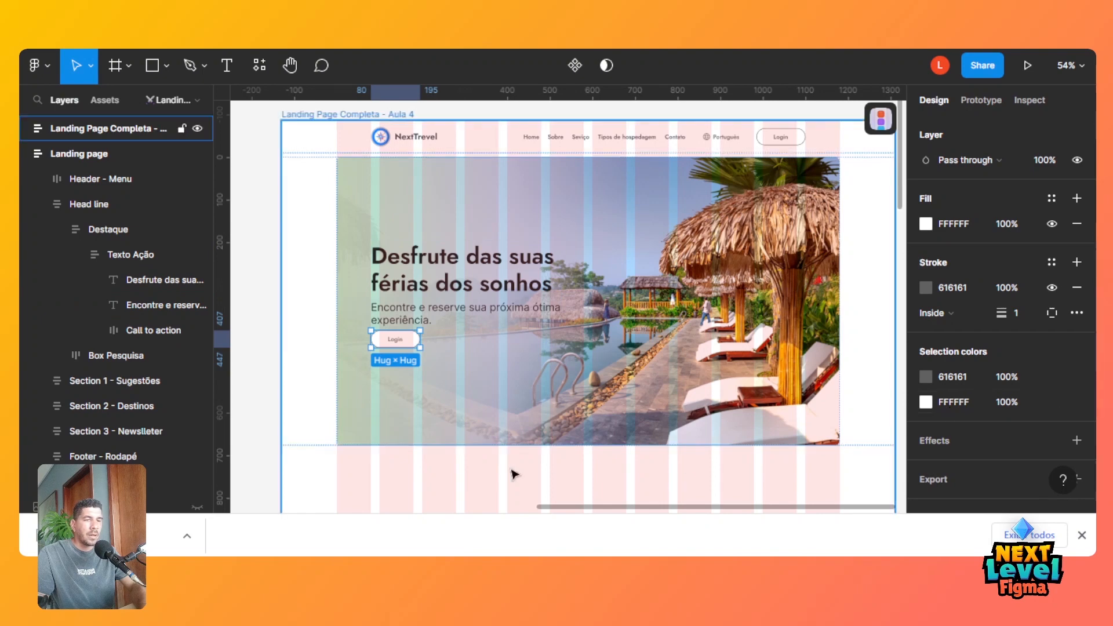
Copy the blue colour code 2A65D8 from the reference Landing page's Destaque selection colours.
left_click_drag(641, 512, 279, 498)
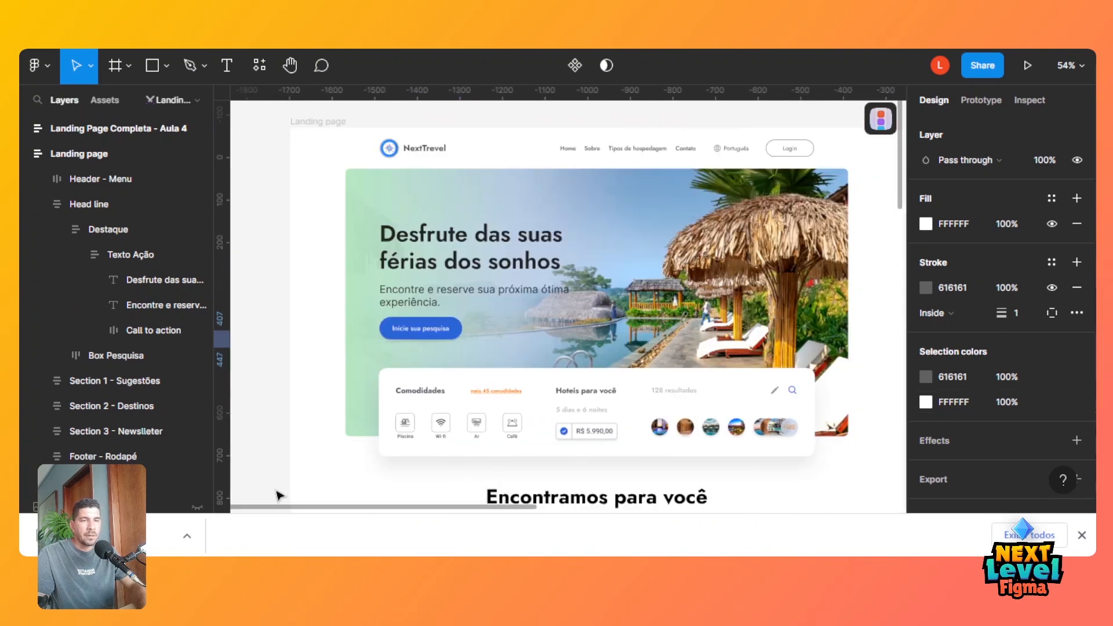
double_click(445, 324)
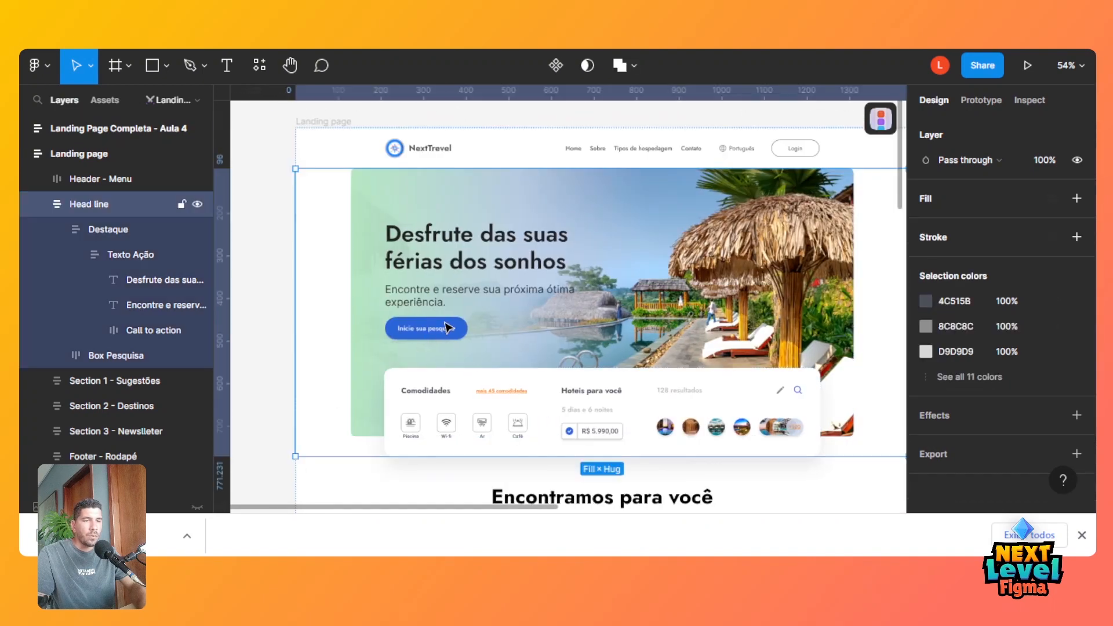
left_click(949, 350)
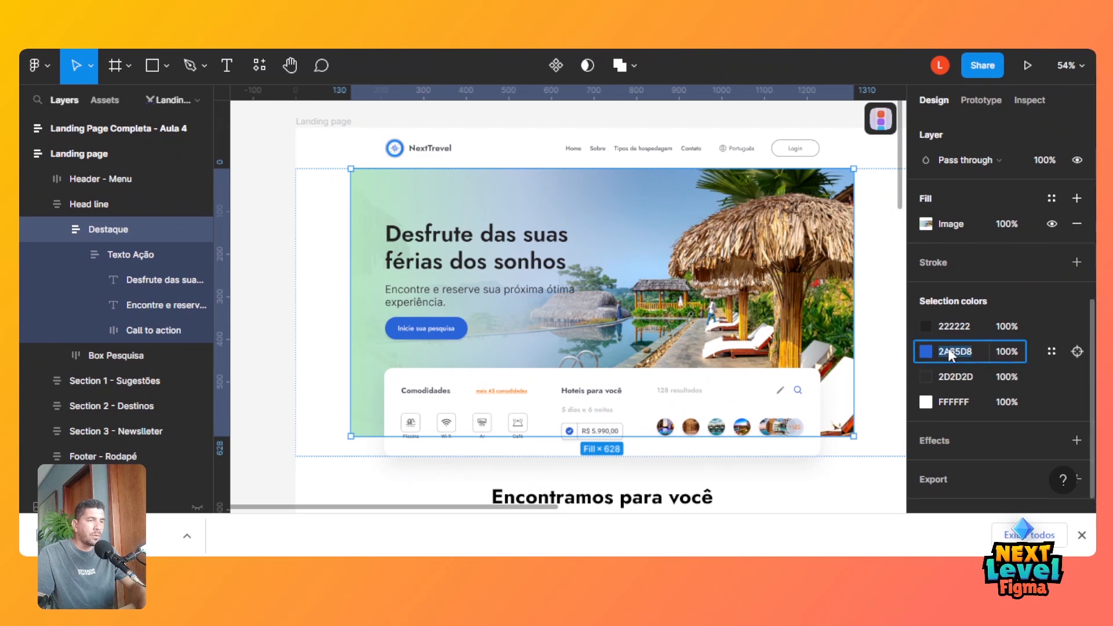
Change the copied Login button's label in the Destaque frame to "Inicie sua pesquisa".
left_click_drag(534, 512, 814, 509)
left_click(526, 346)
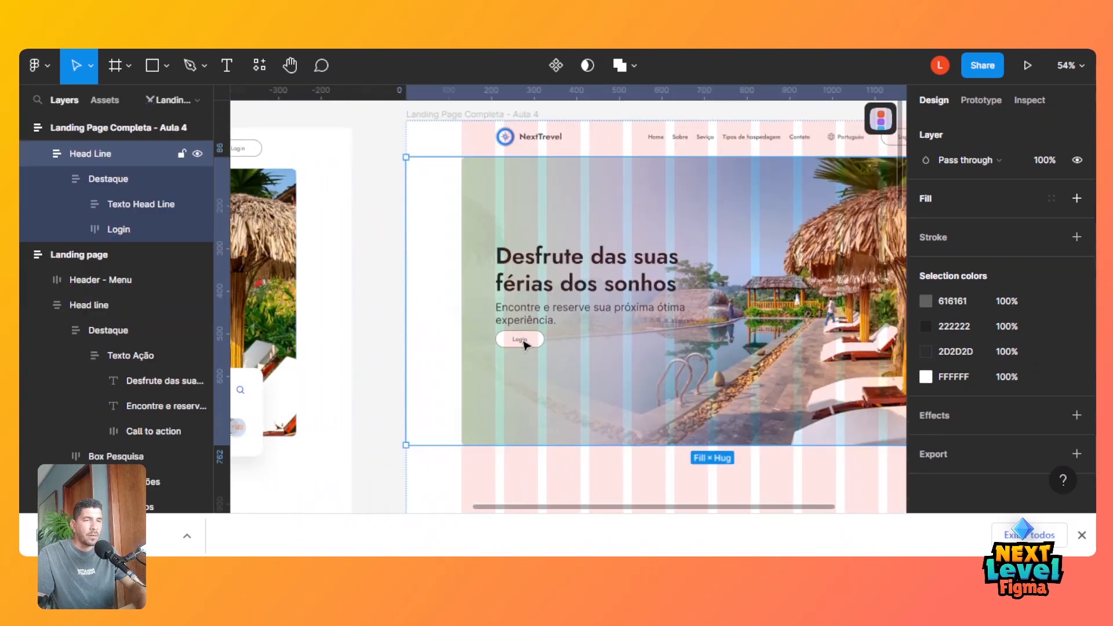
left_click(526, 346)
double_click(526, 346)
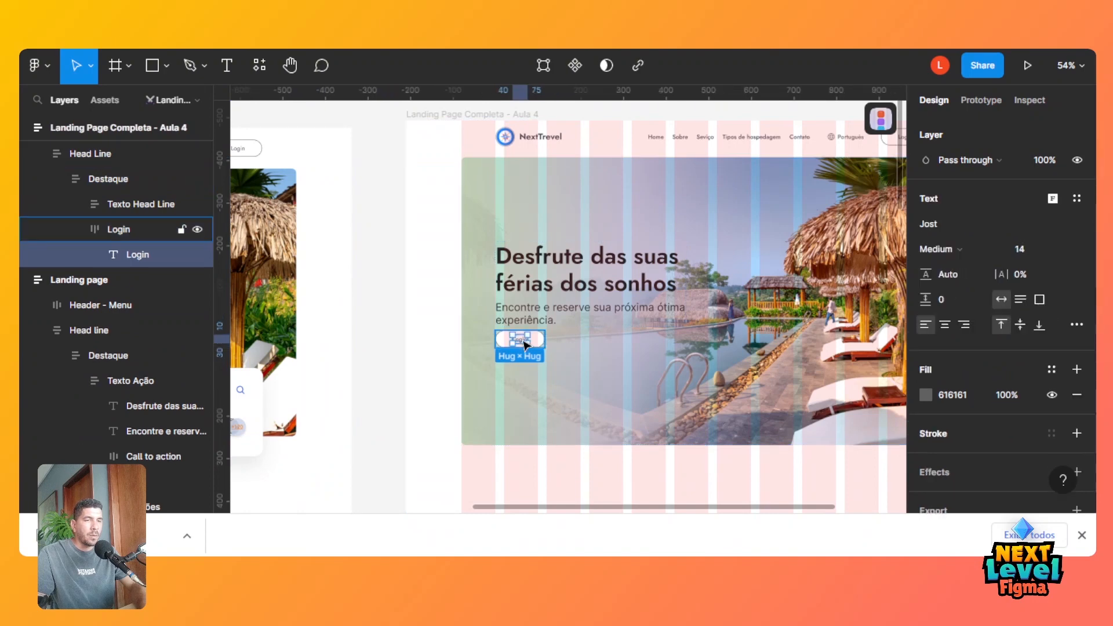
double_click(521, 341)
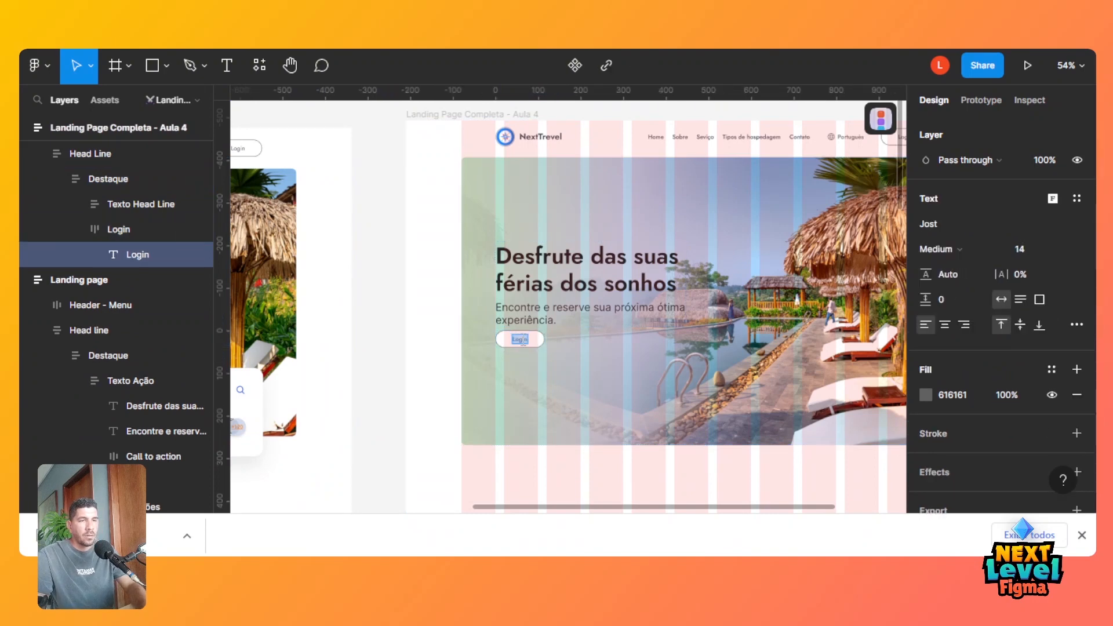
type("Inciar")
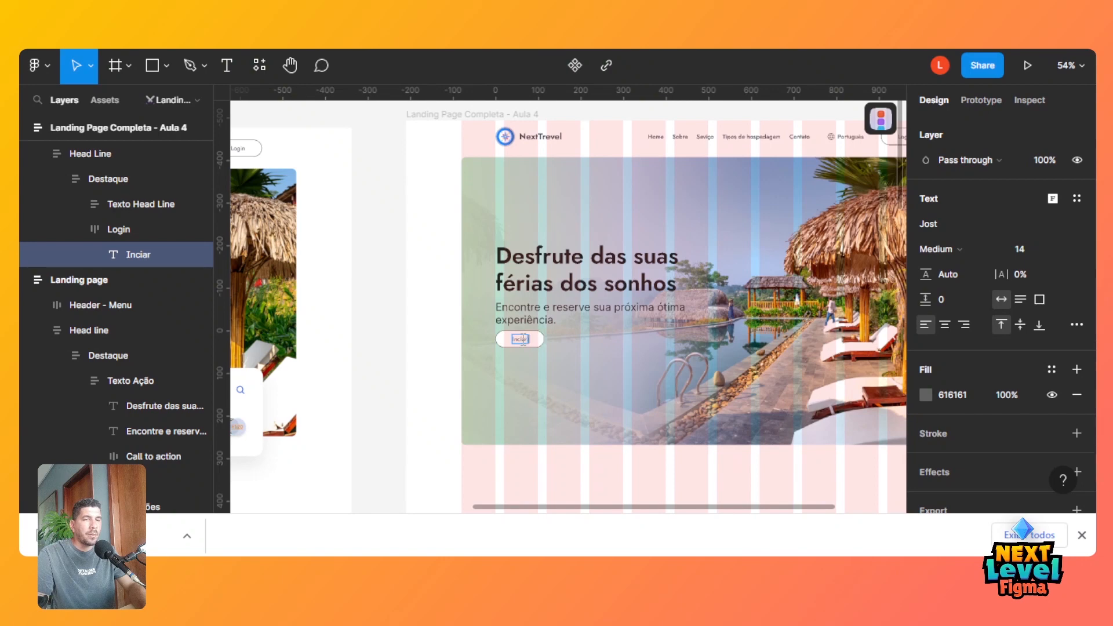
type(" pesquisa")
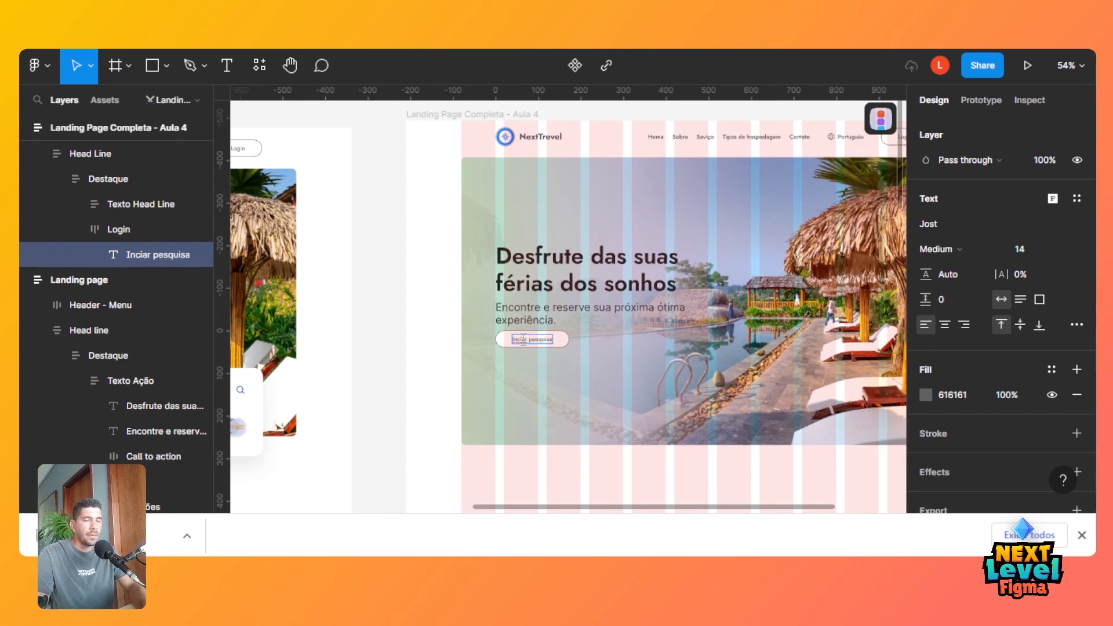
left_click_drag(577, 507, 521, 508)
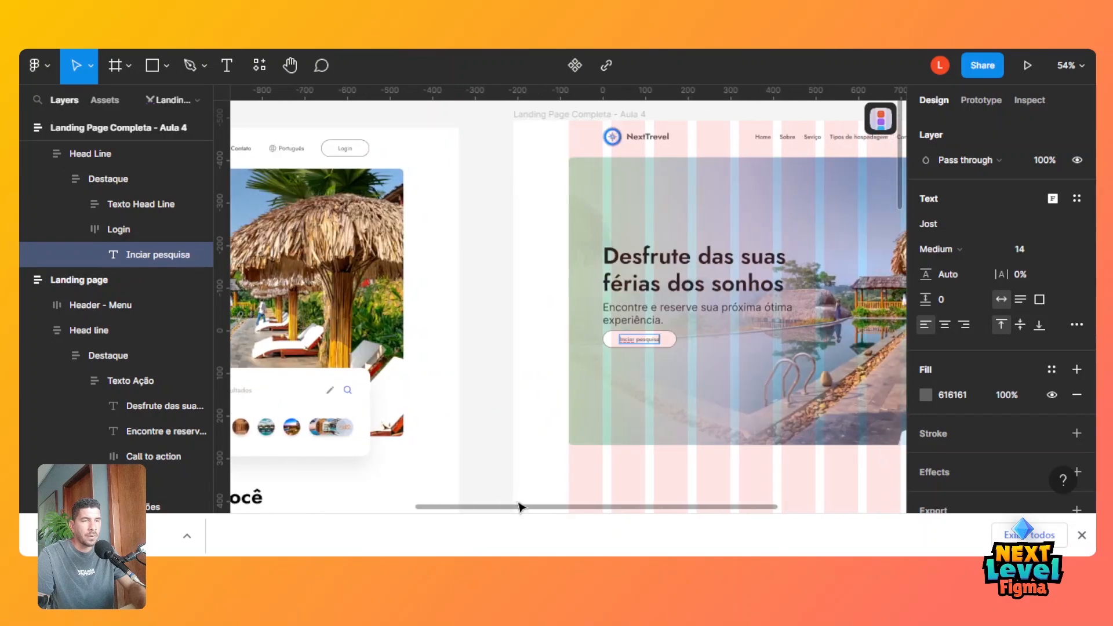
type("a")
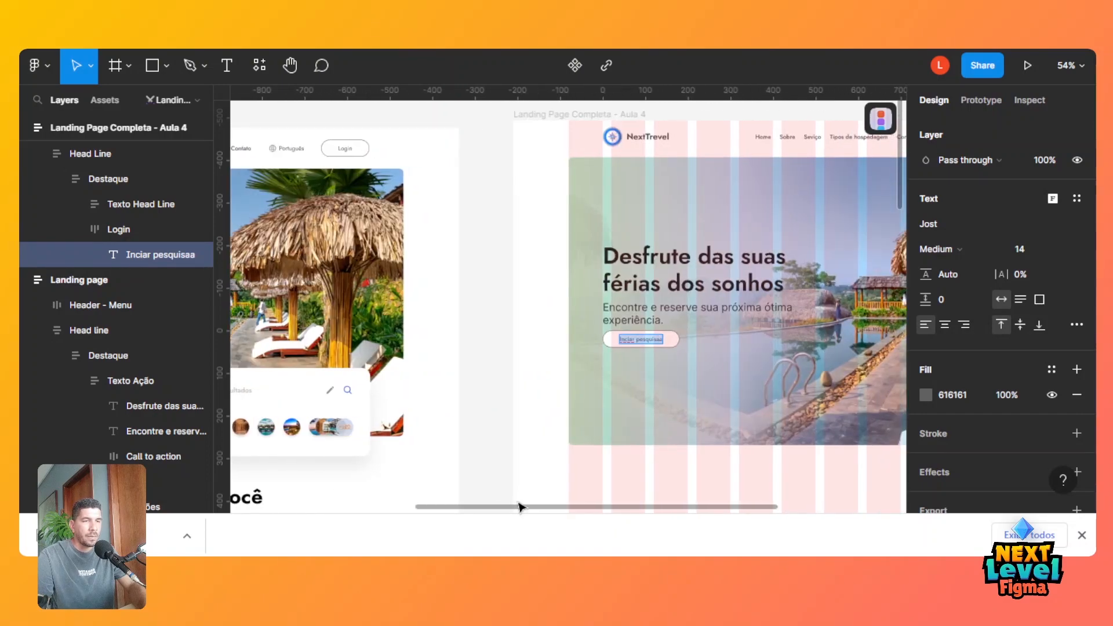
type("In")
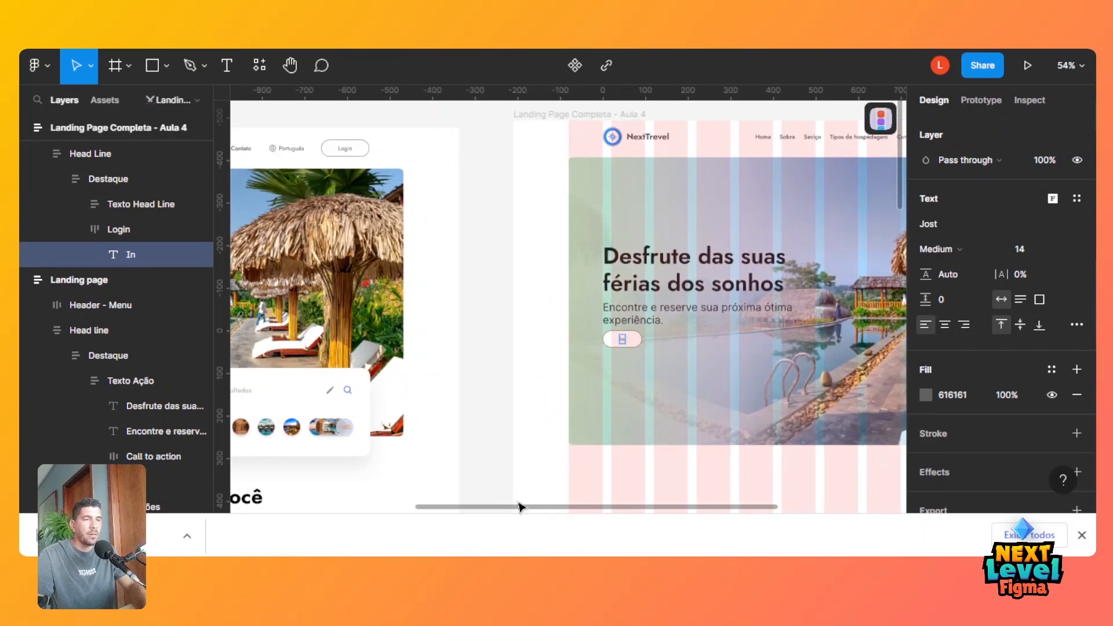
type("icie sua pesquisa")
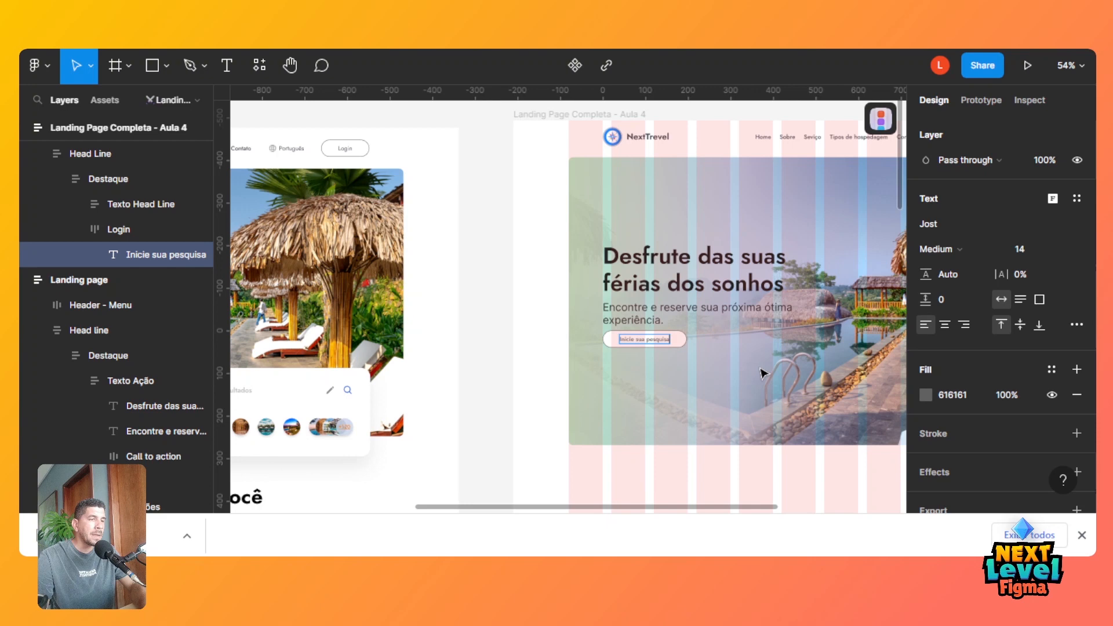
key("Escape")
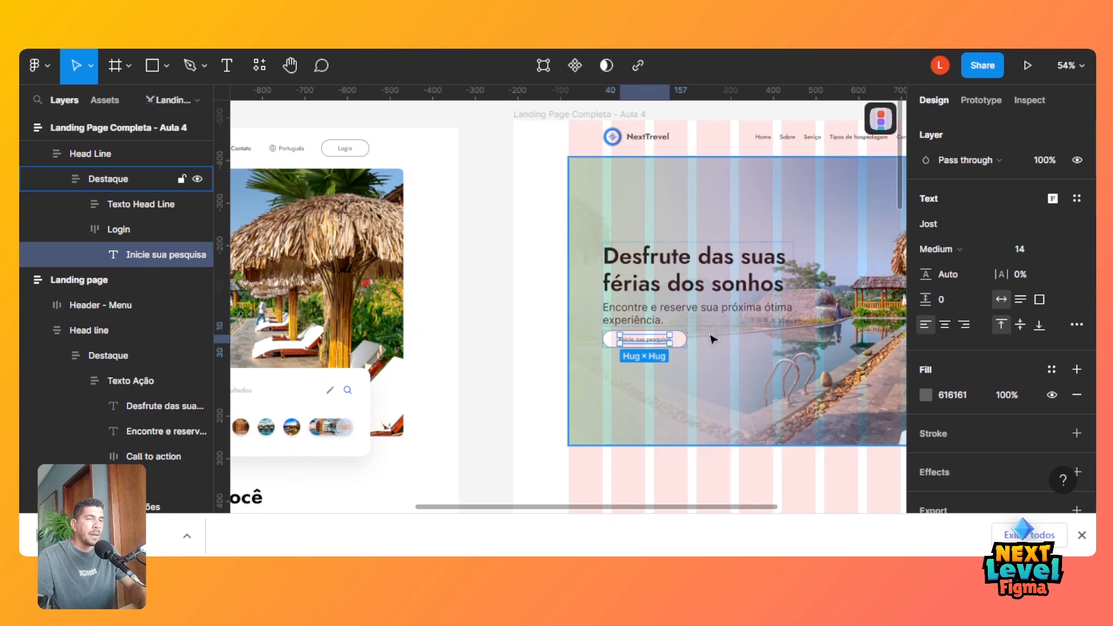
Rename the copied Login button frame in Destaque as "Call to action".
key("Escape")
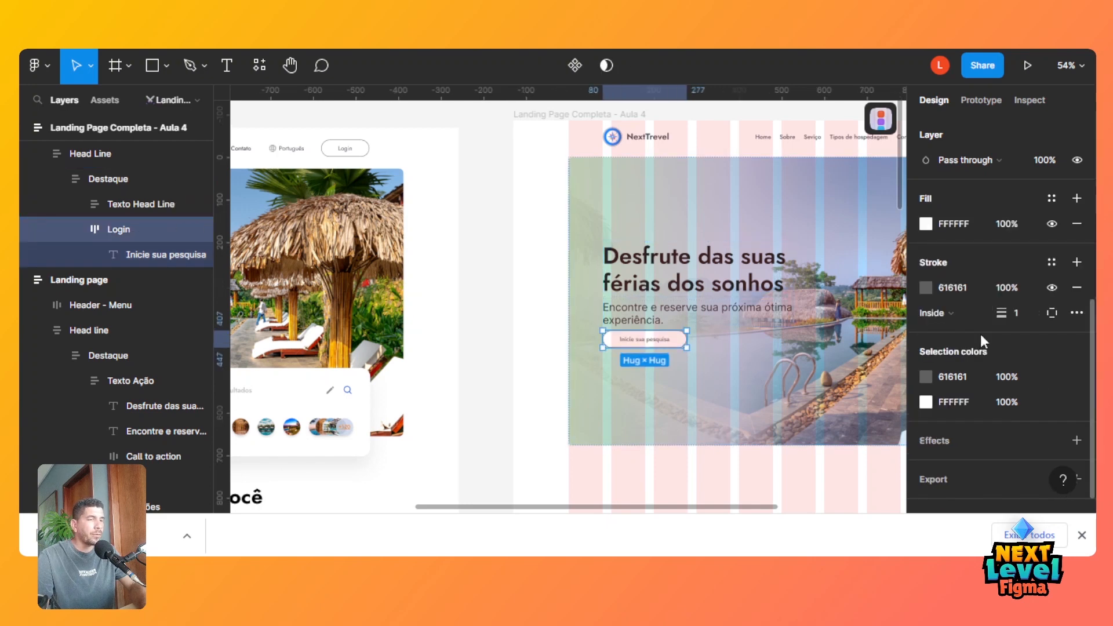
double_click(123, 228)
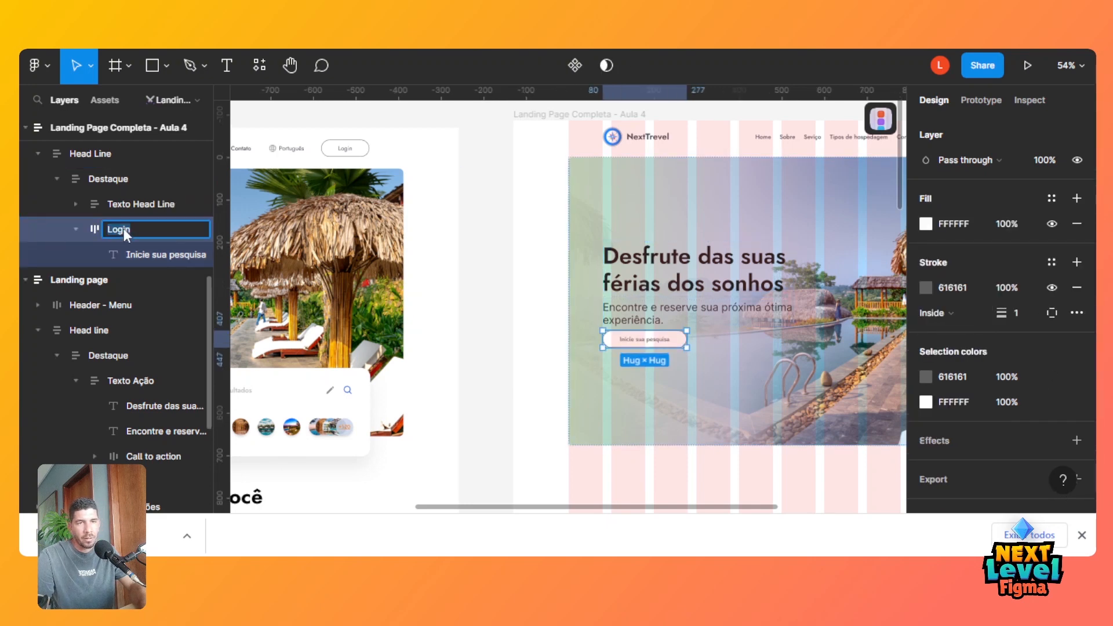
type("Call to a")
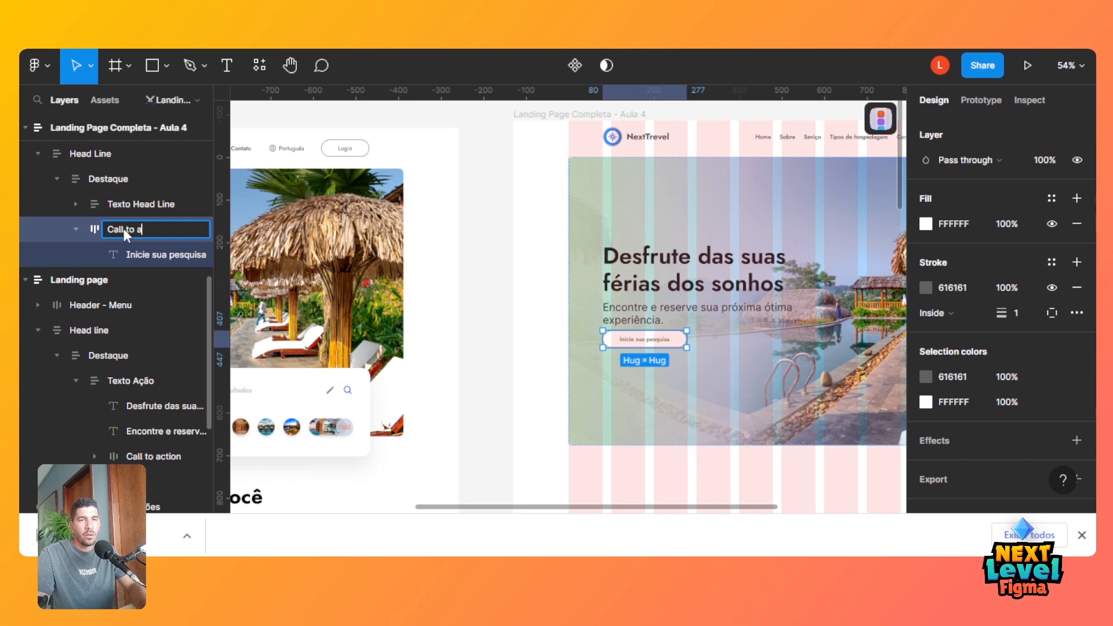
type("ction")
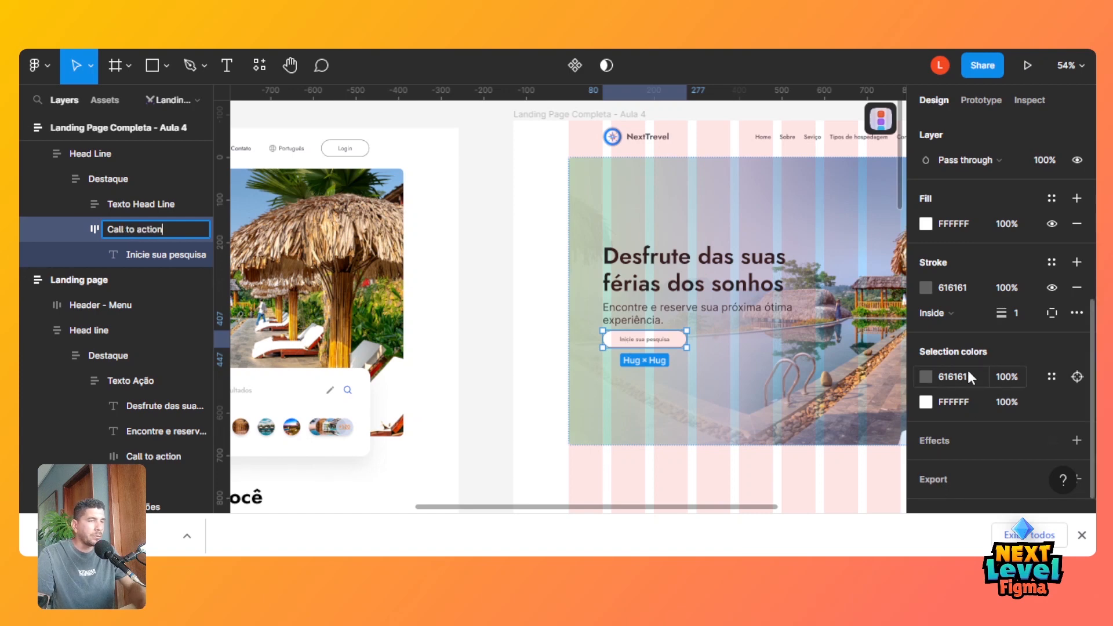
Remove the Call to action button's stroke and set its fill colour to 2A65D8.
left_click(1075, 288)
left_click(948, 249)
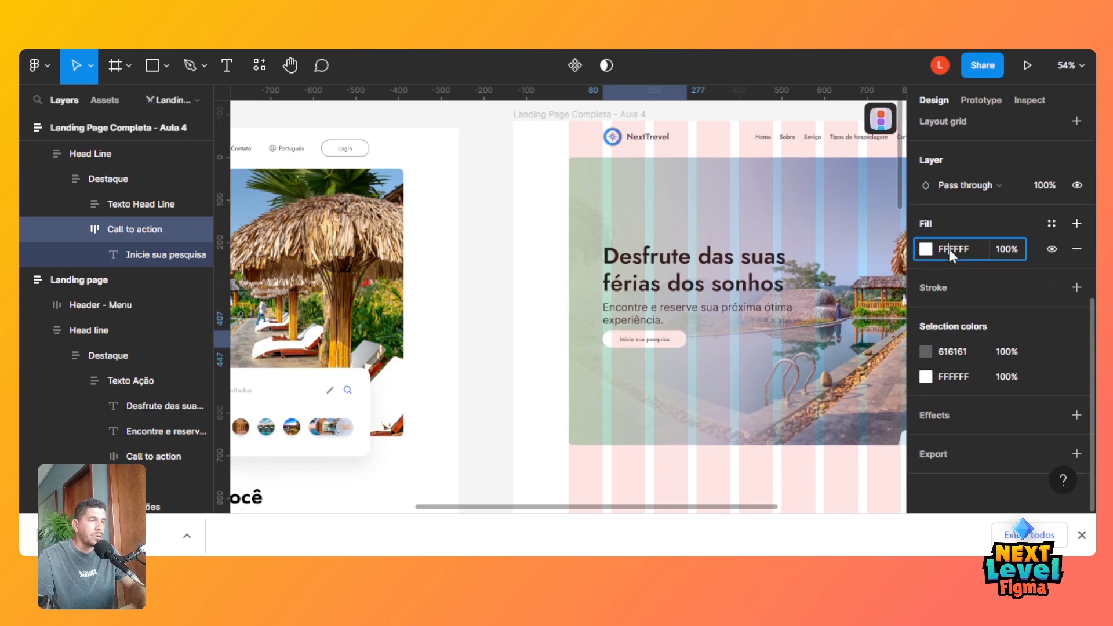
key("Tab")
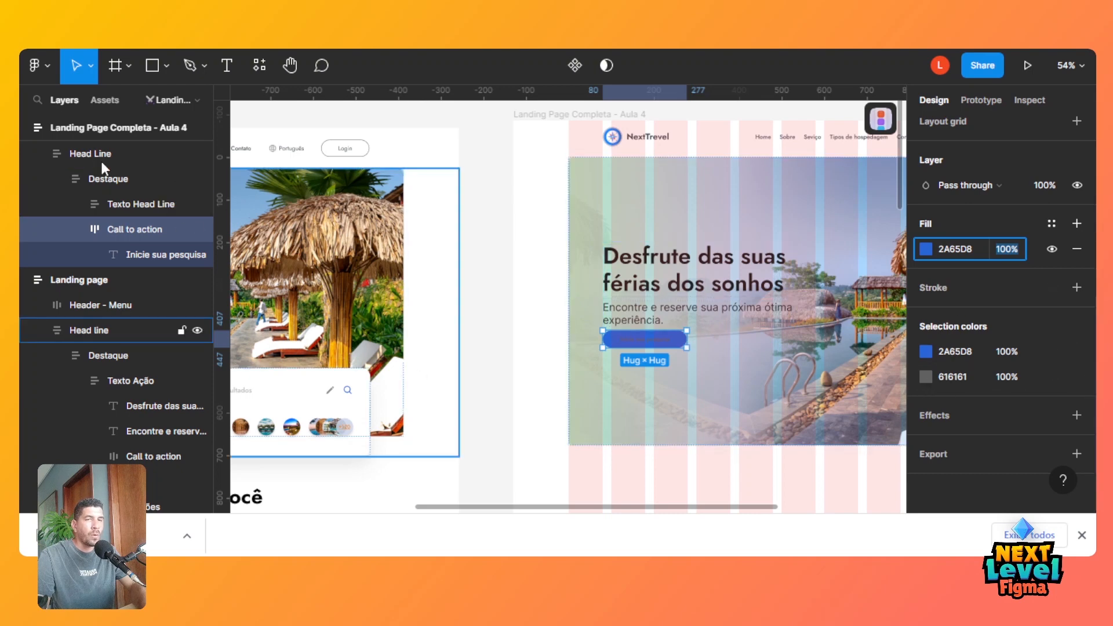
Set the text colour of the Call to action button's label to FFFFFF.
left_click(953, 382)
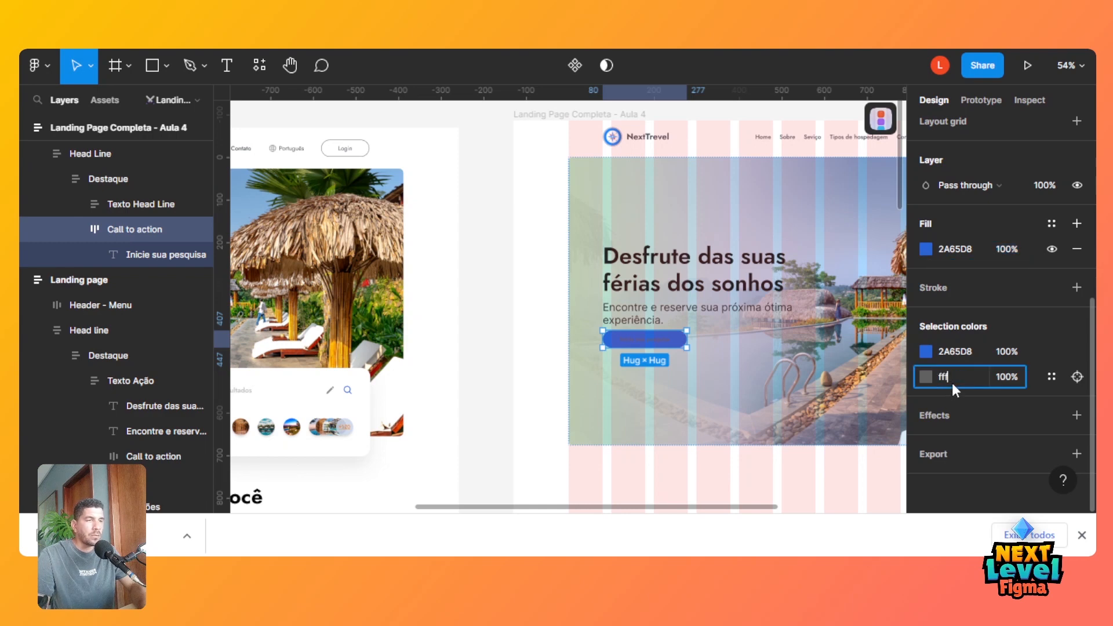
key("Tab")
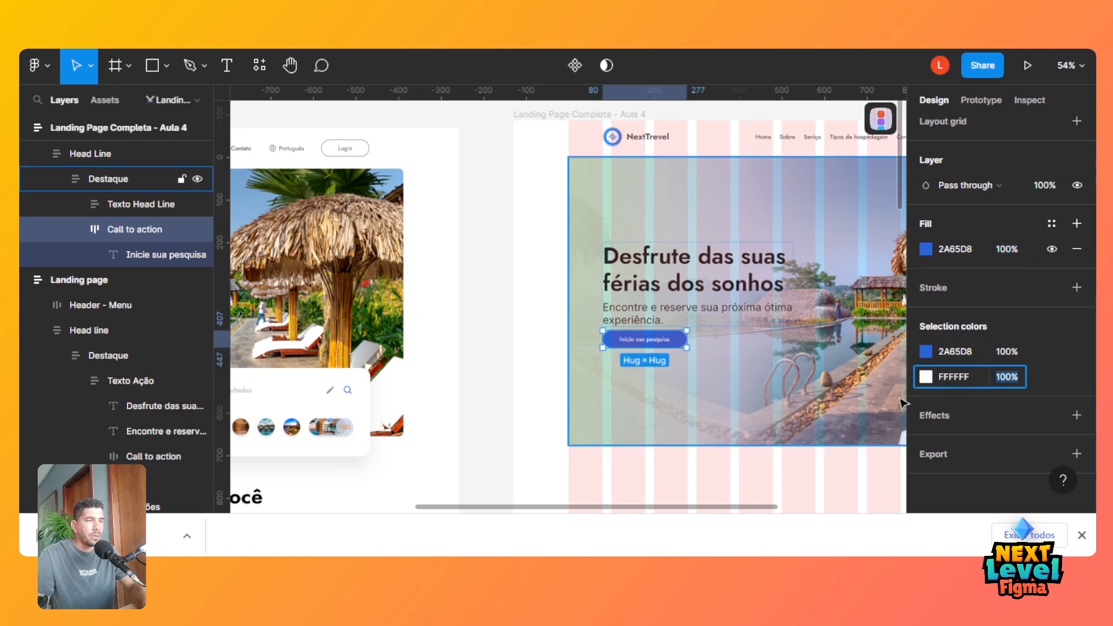
Match the Call to action button's padding to the reference button: 30 horizontal and 15 vertical.
left_click_drag(507, 508, 323, 525)
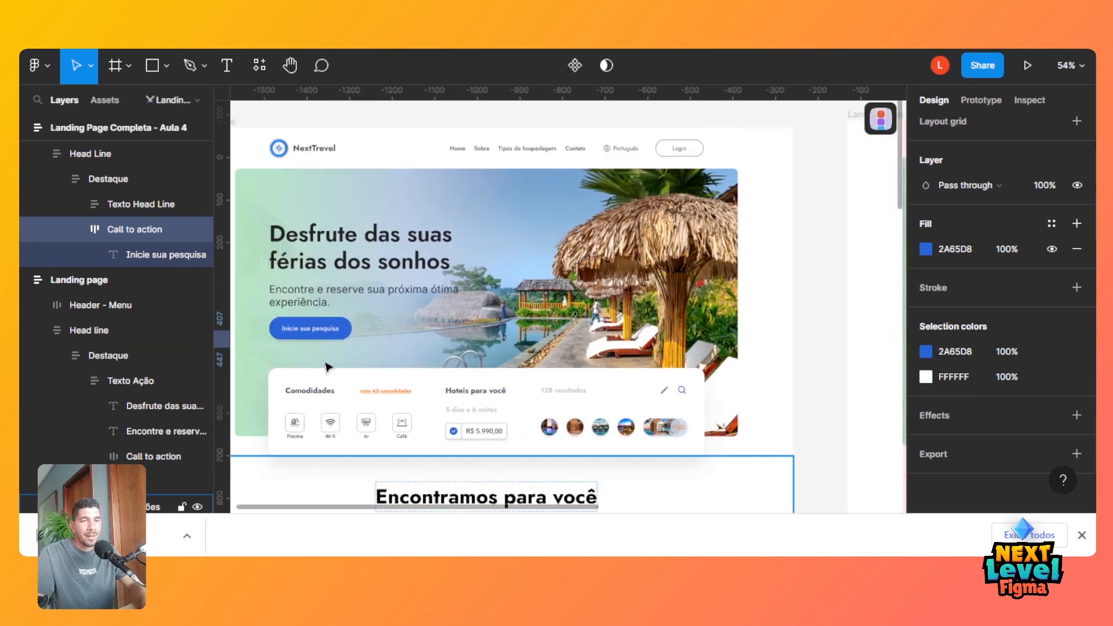
left_click(339, 330)
left_click(339, 330)
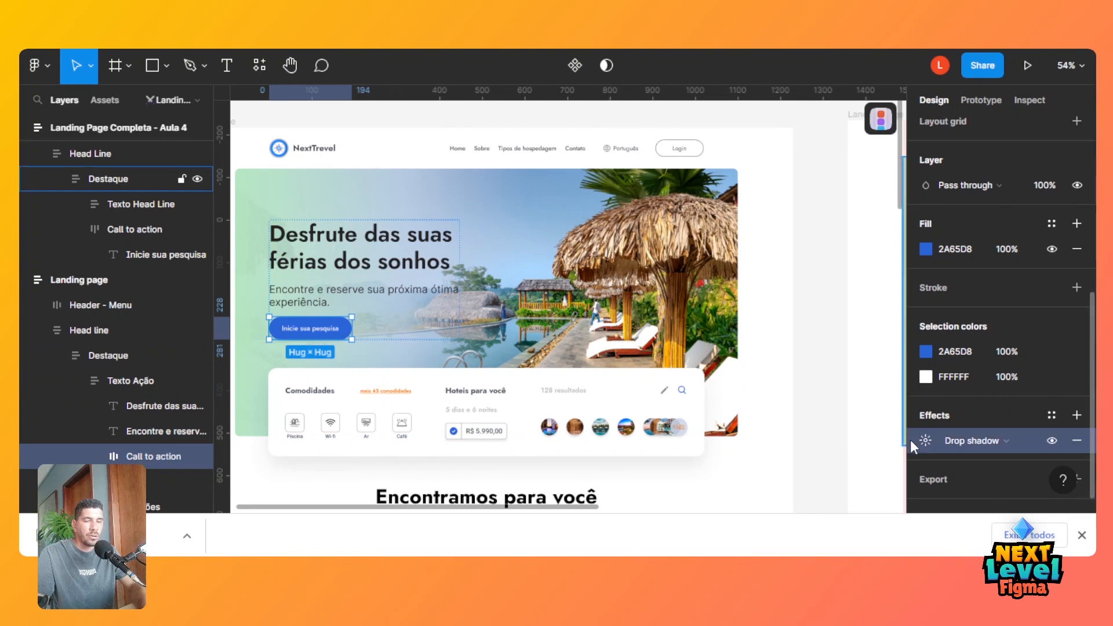
scroll(1094, 344, "up", 1)
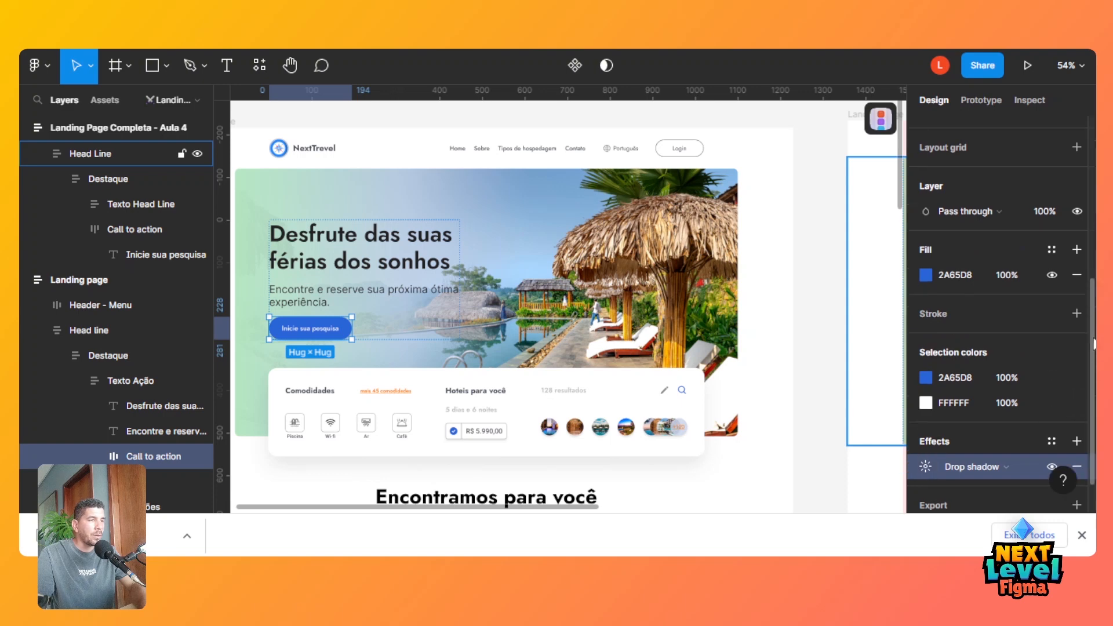
scroll(1093, 343, "up", 7)
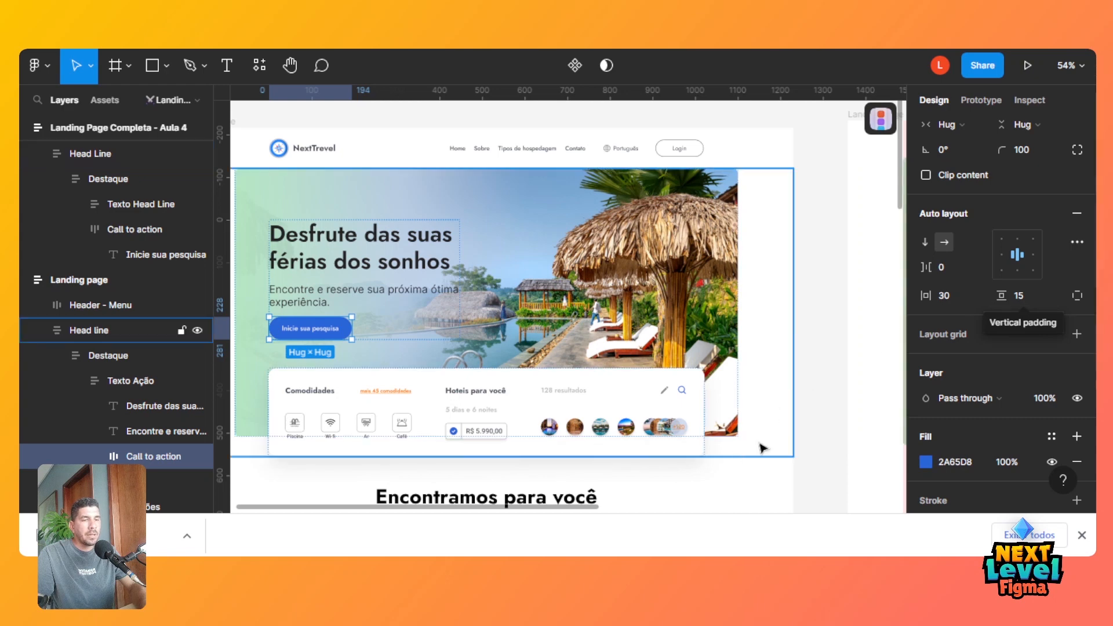
left_click_drag(582, 511, 865, 480)
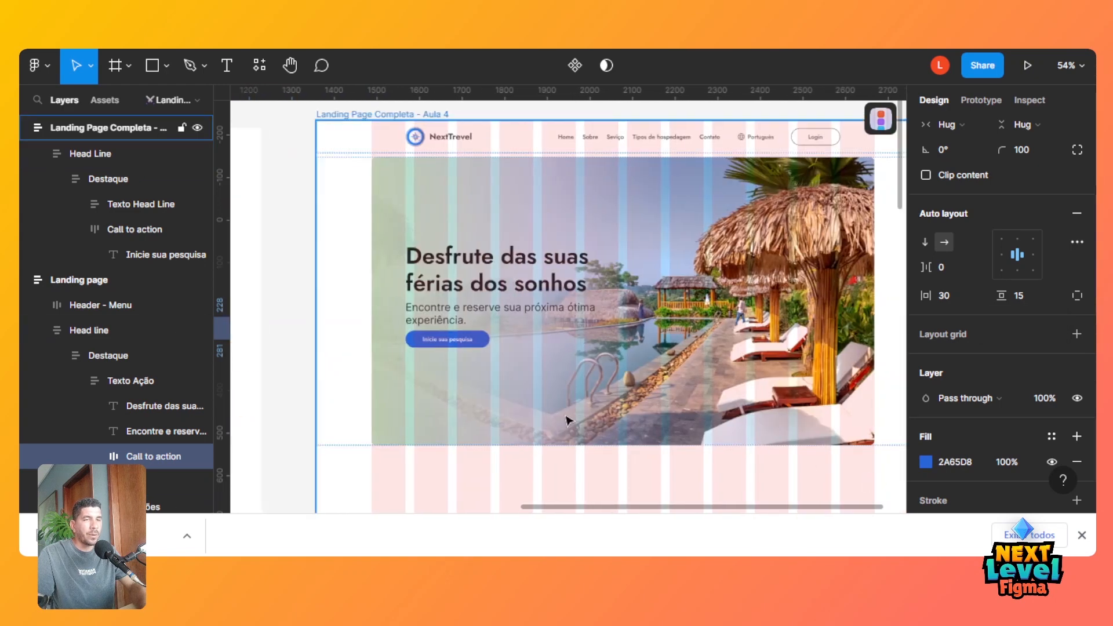
left_click(467, 345)
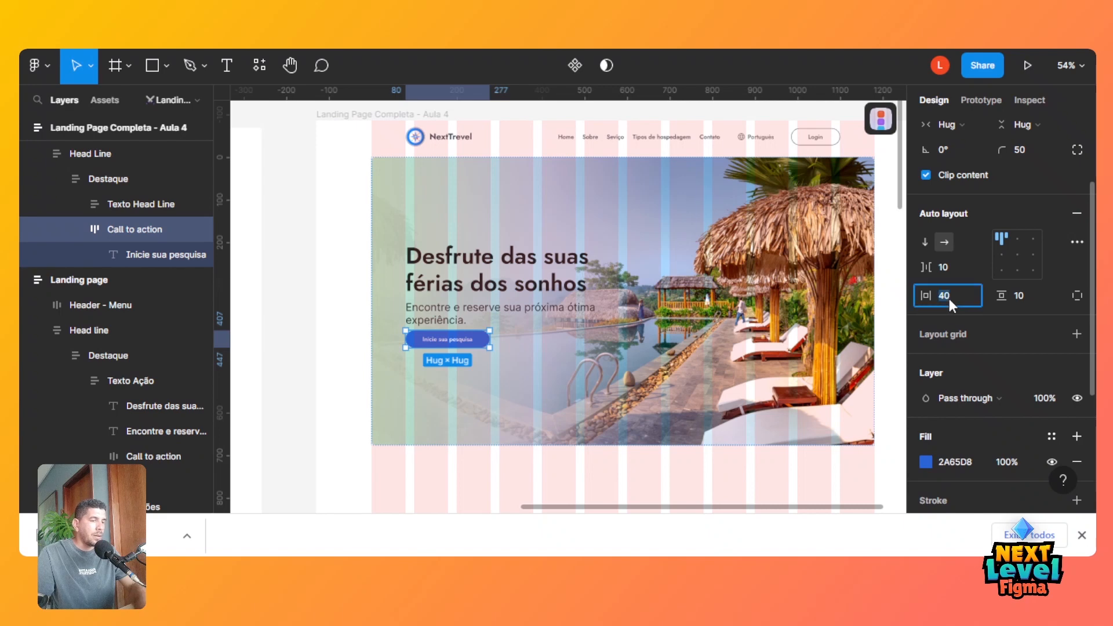
type("30")
key("Tab")
type("15")
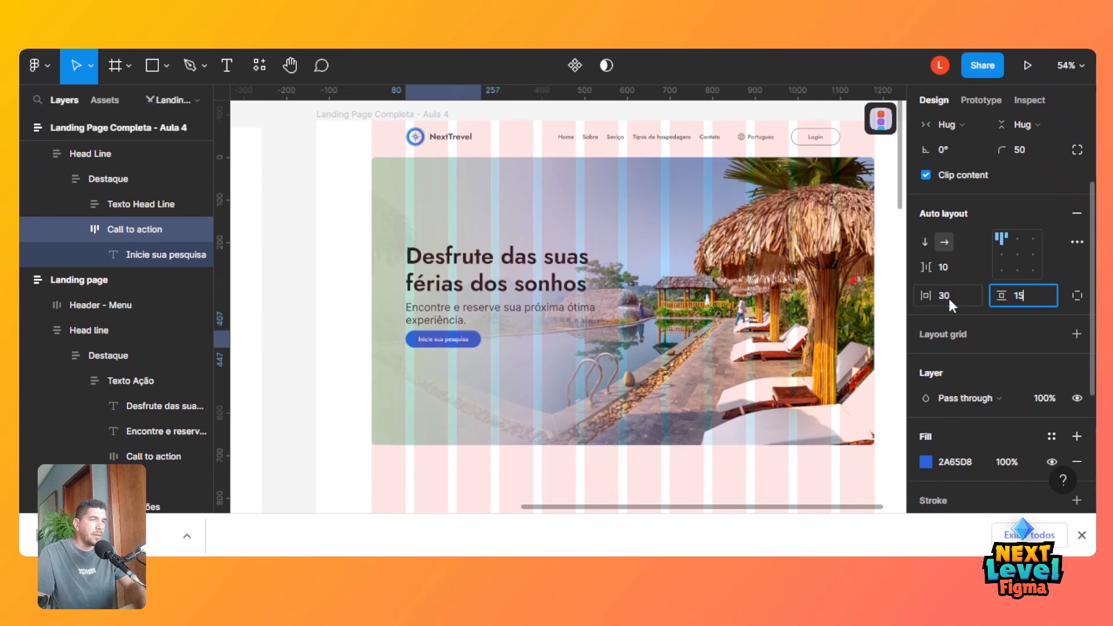
key("Return")
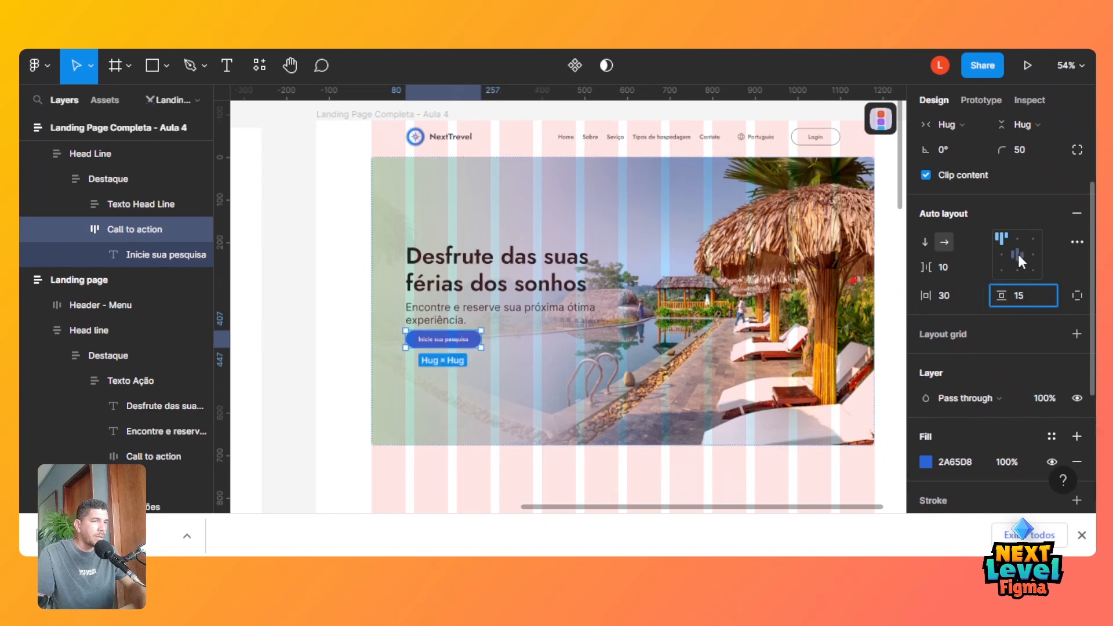
Centre the content of the Call to action button in its auto layout and set the item spacing to 0.
left_click(1018, 256)
left_click(952, 266)
type("0")
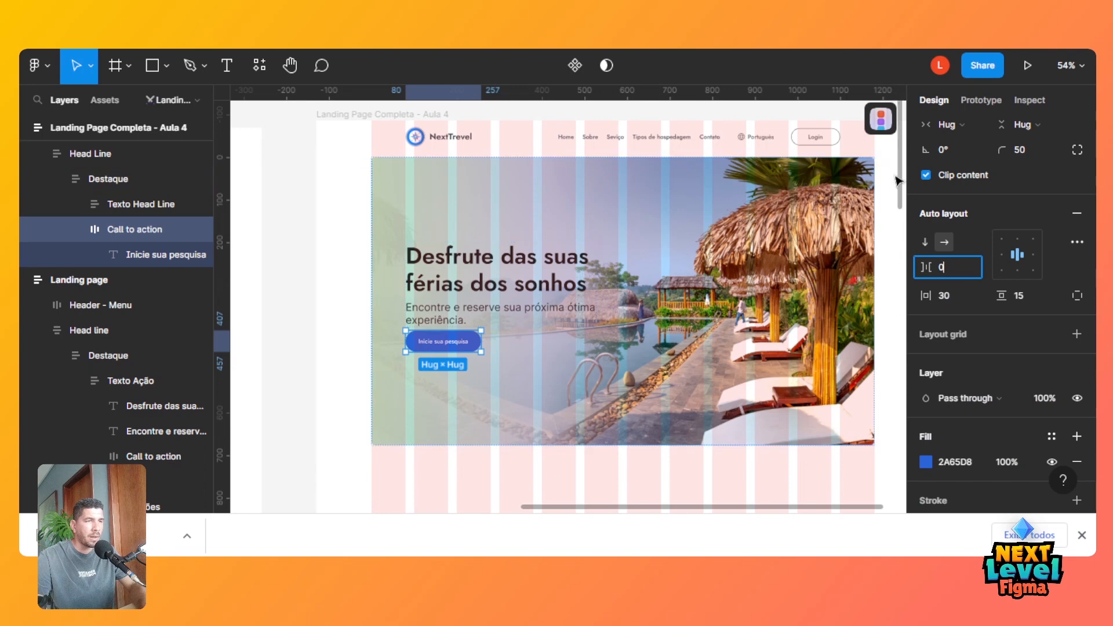
key("Return")
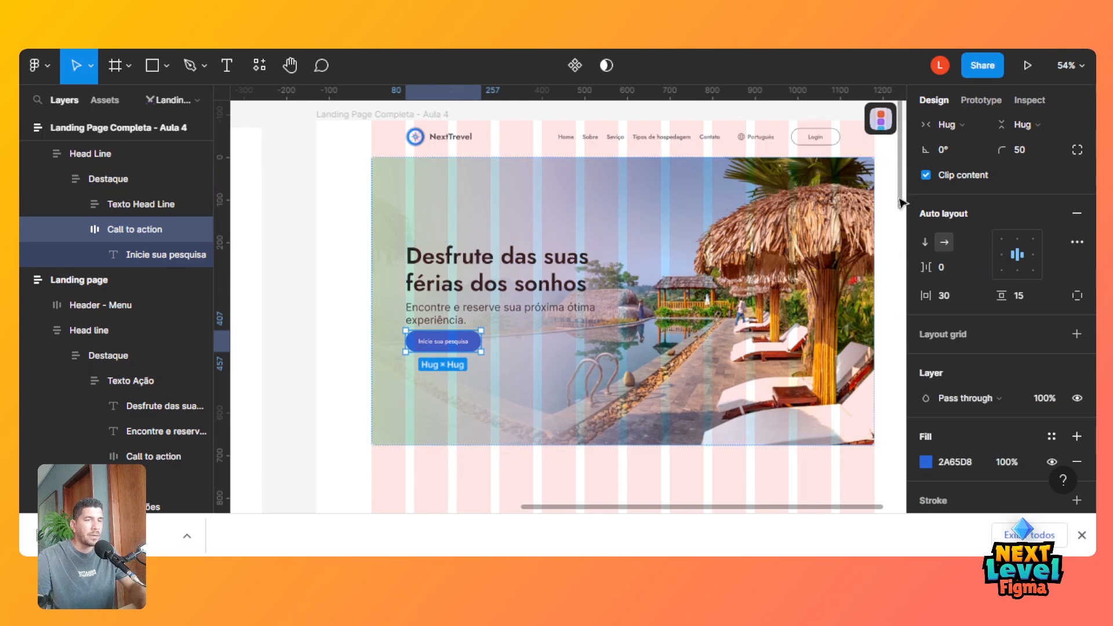
Compare the Call to action button with the reference one and examine the auto layout of the reference Texto Ação frame.
left_click(968, 302)
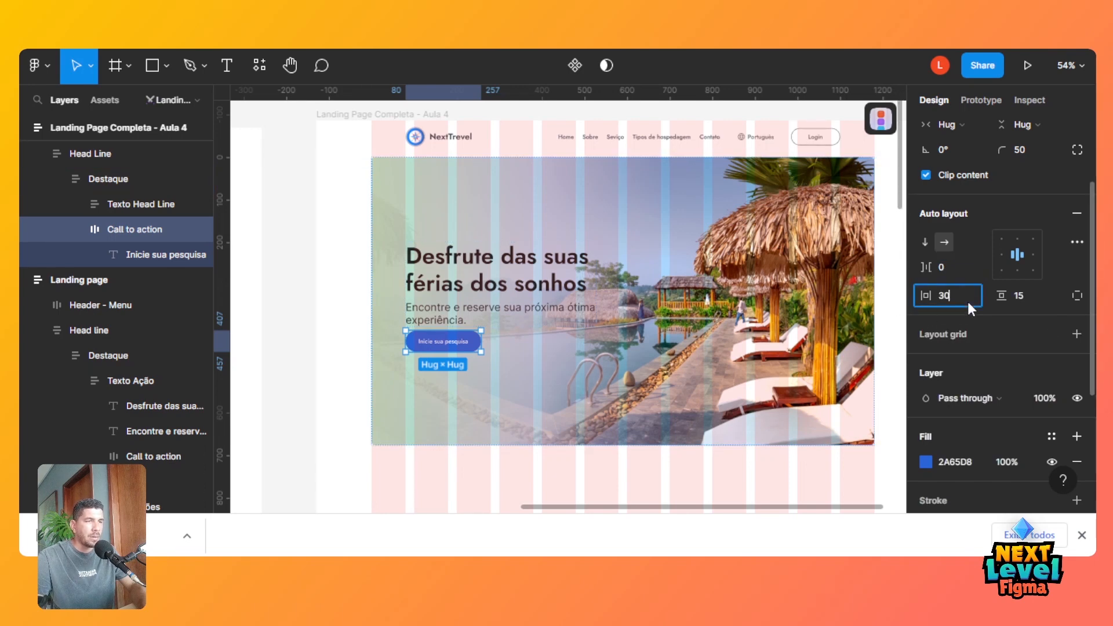
left_click_drag(844, 507, 542, 517)
triple_click(335, 336)
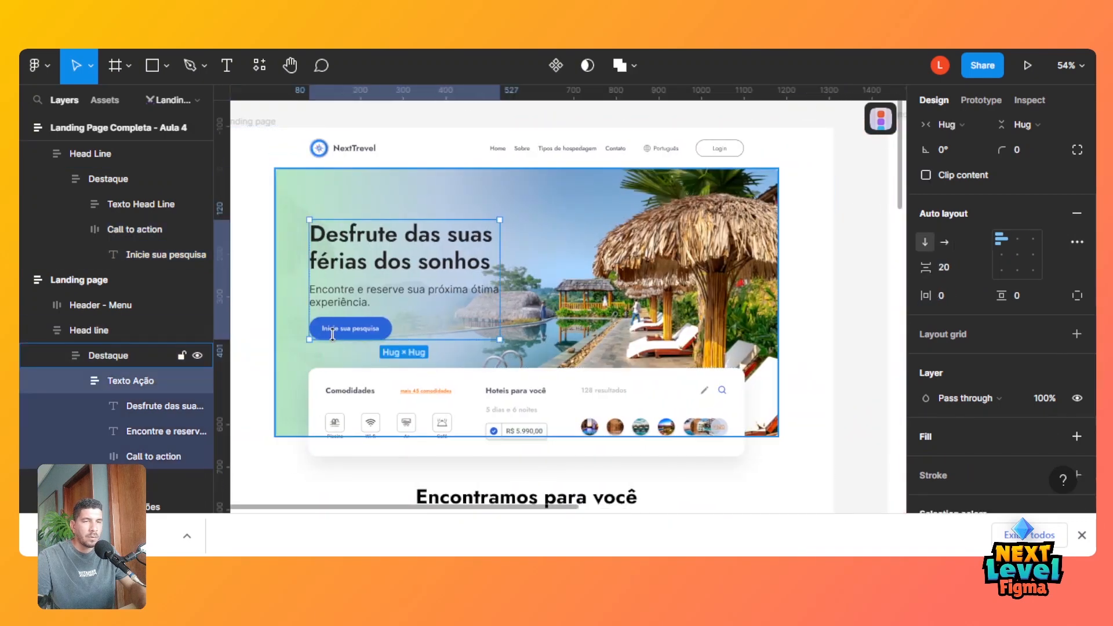
double_click(344, 333)
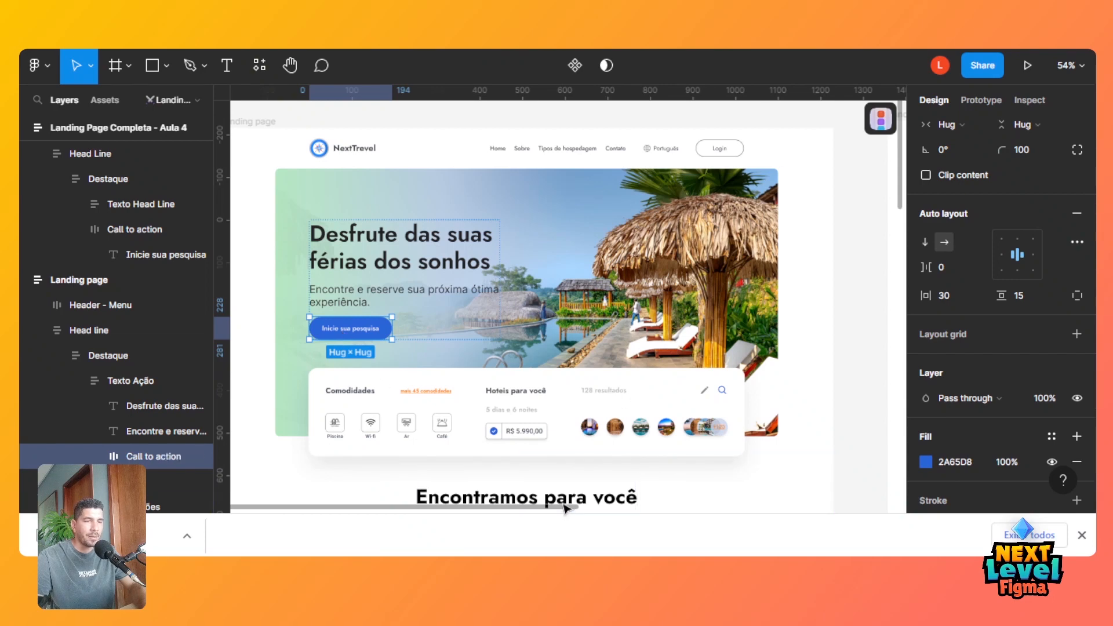
left_click_drag(565, 512, 867, 464)
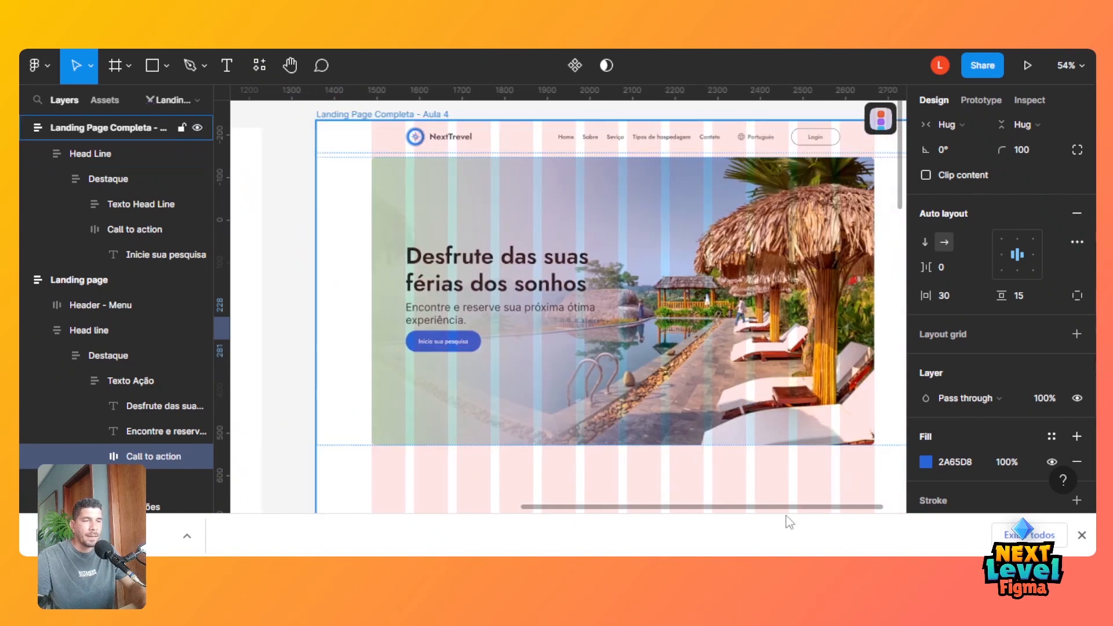
left_click_drag(809, 510, 489, 509)
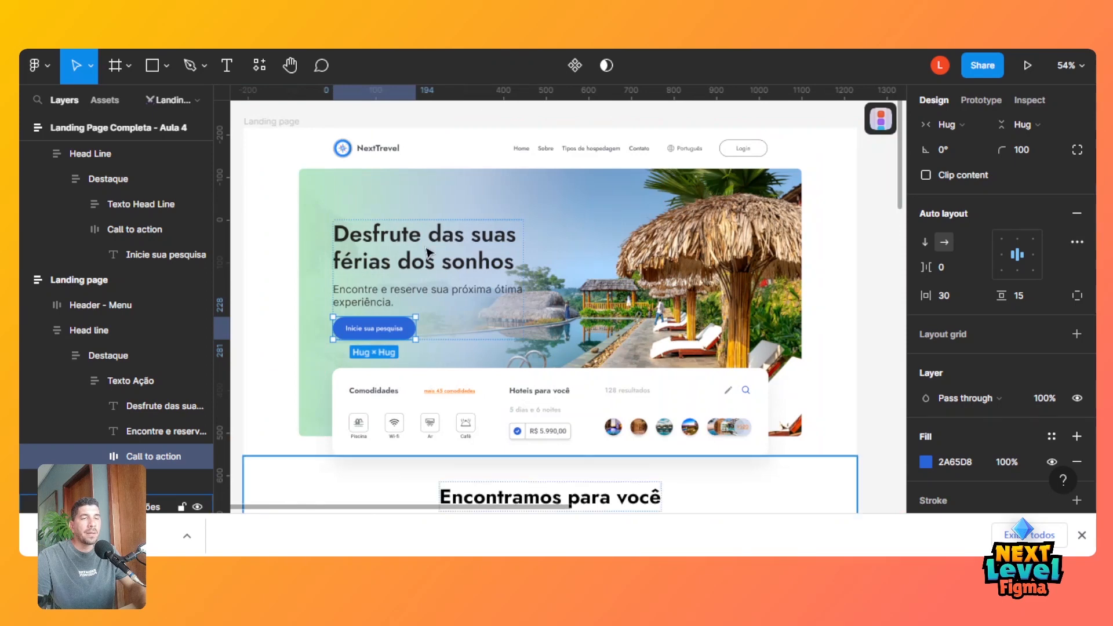
left_click(129, 380)
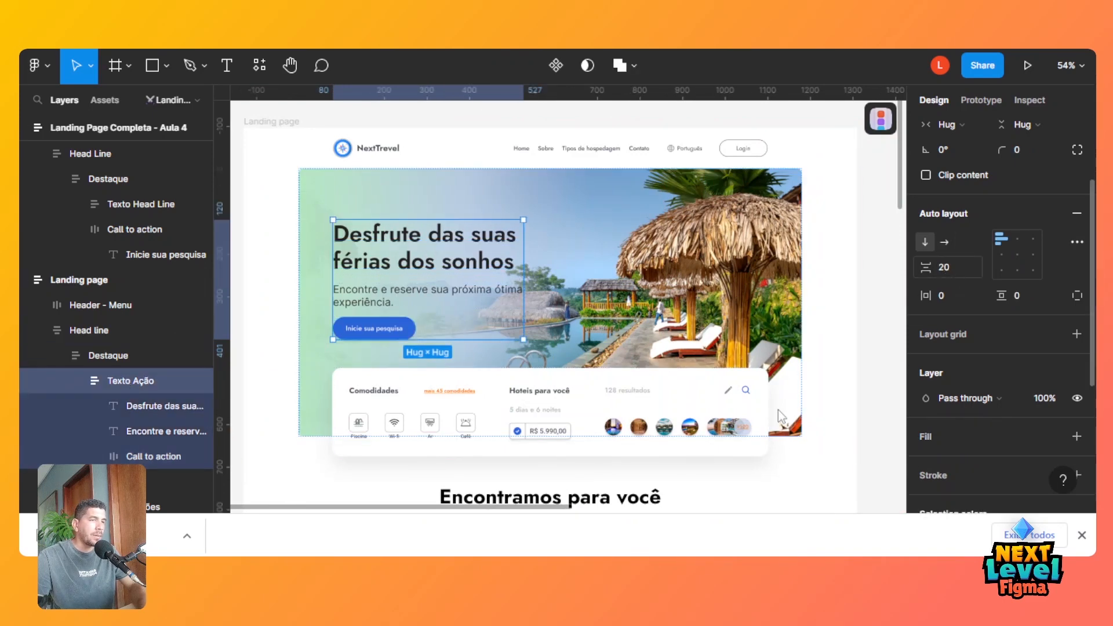
left_click_drag(519, 508, 819, 486)
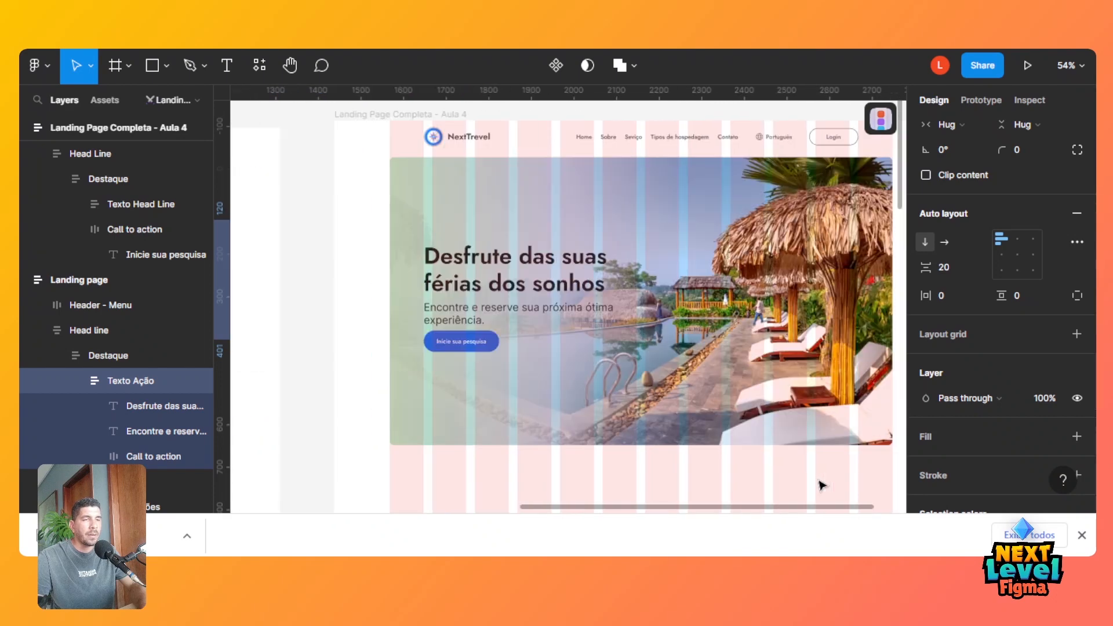
Move the Call to action button into the Texto Head Line frame, below the subtitle text.
double_click(542, 304)
double_click(542, 304)
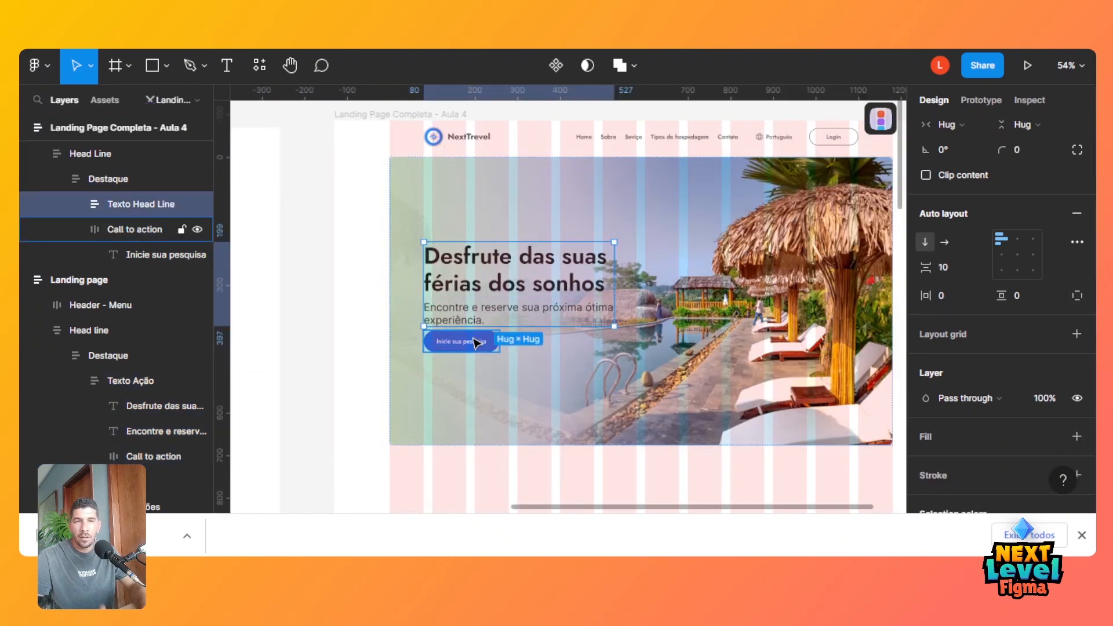
left_click(67, 228)
left_click(72, 228)
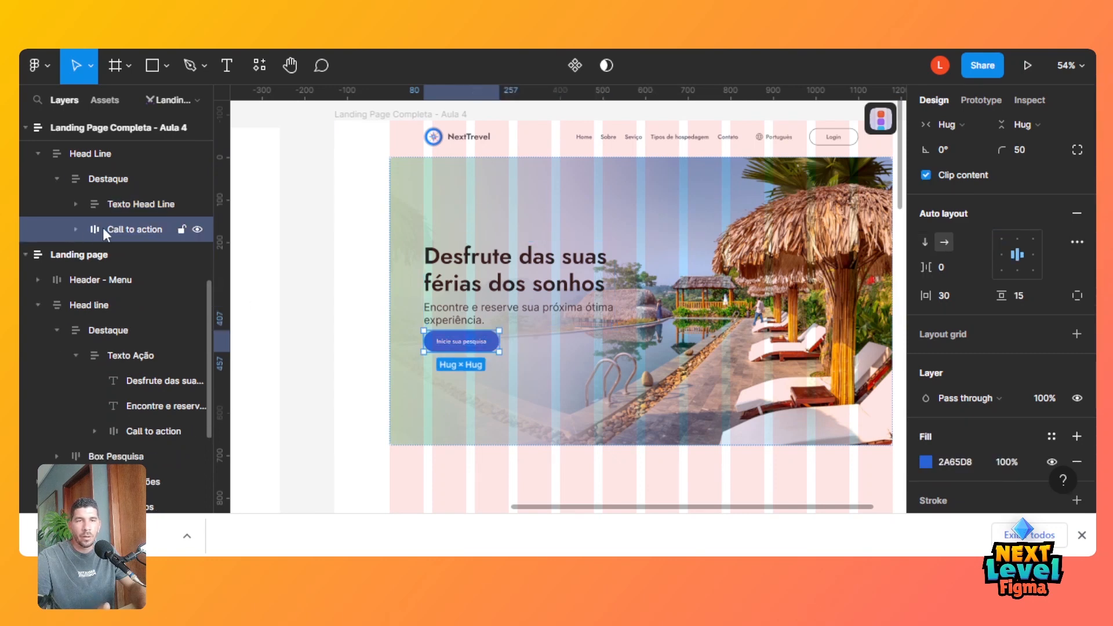
left_click_drag(106, 204, 151, 280)
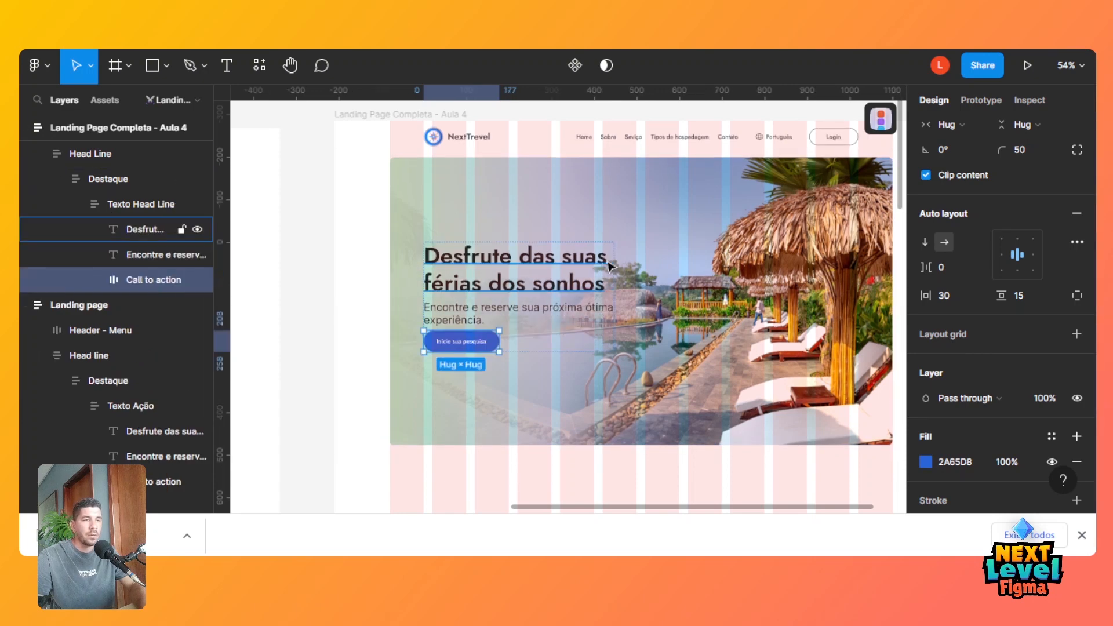
Set the vertical spacing between items in the Texto Head Line frame to 20.
left_click(140, 207)
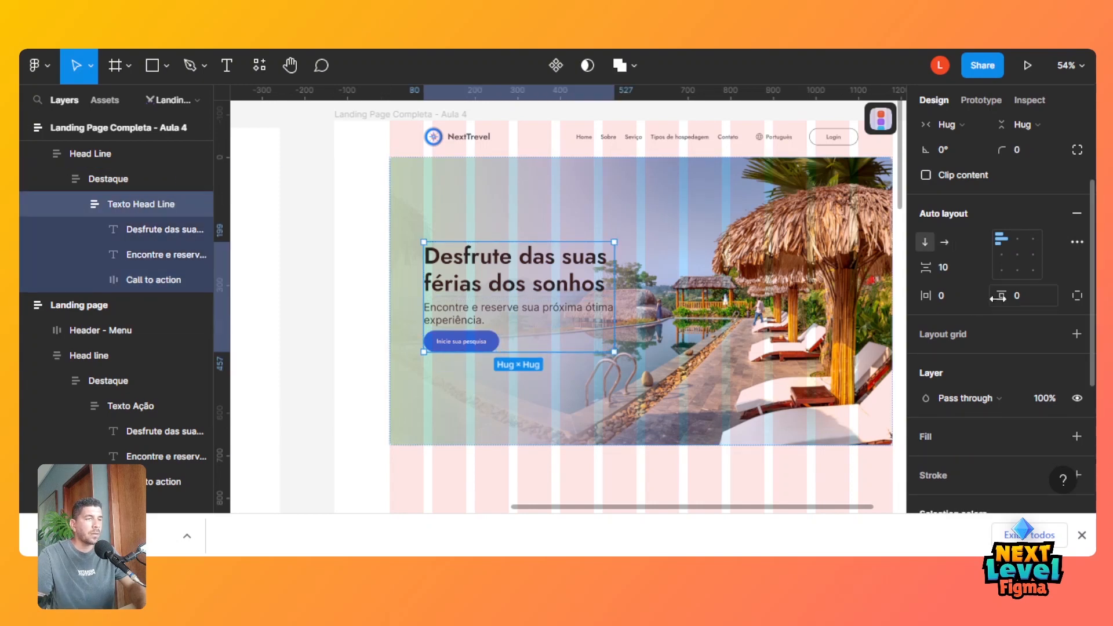
left_click(953, 267)
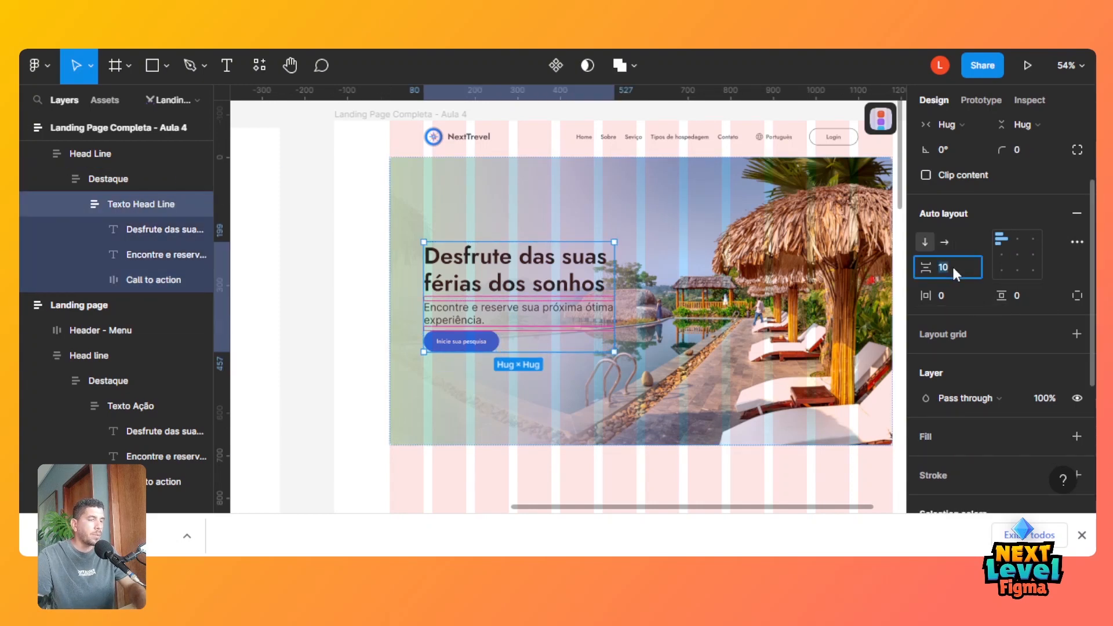
type("20")
key("Tab")
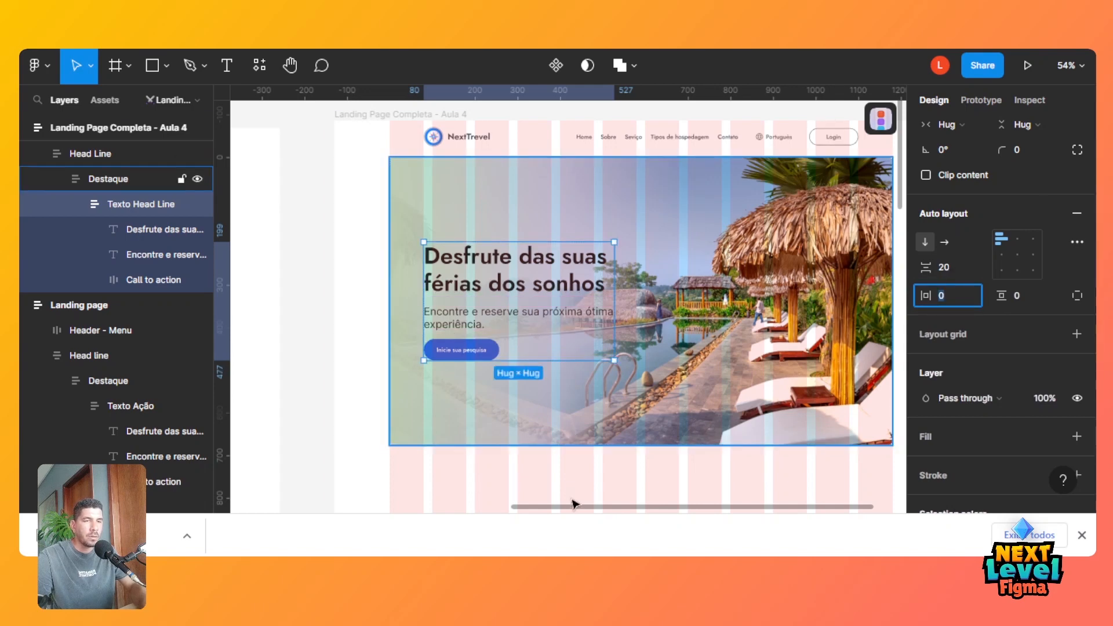
Match the Call to action label's font size to the reference button's label by setting it to 16.
left_click_drag(598, 507, 367, 515)
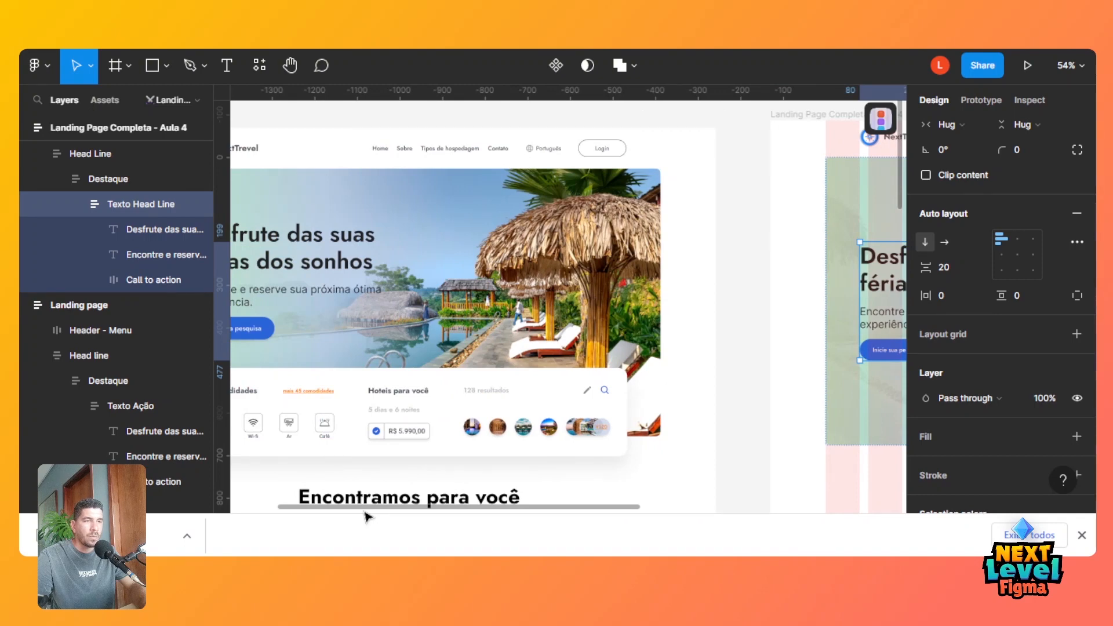
left_click(255, 335)
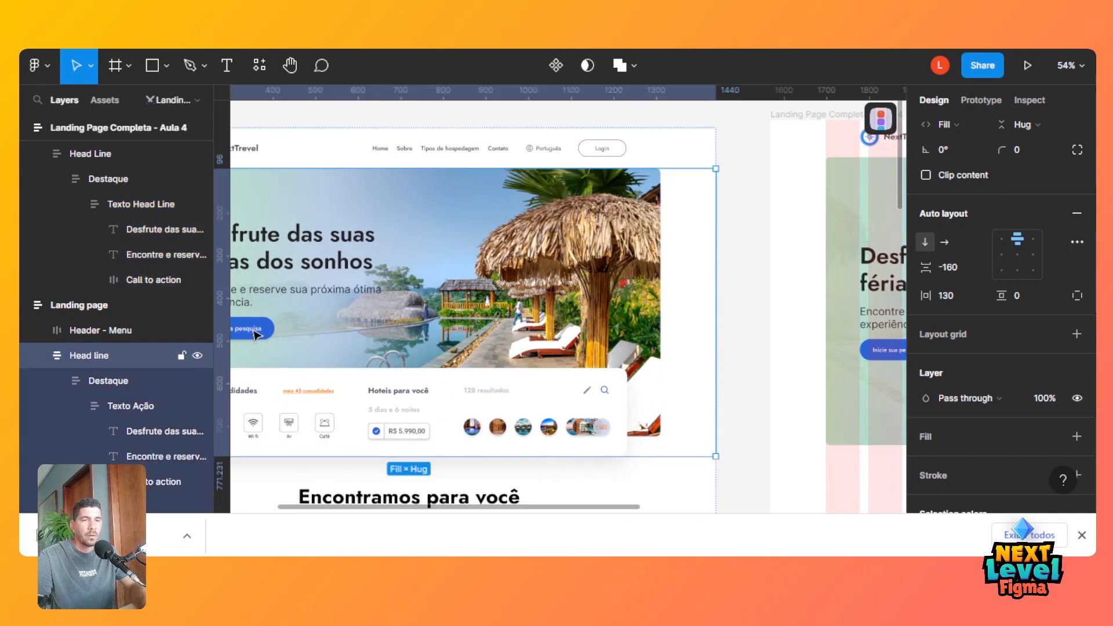
double_click(253, 331)
double_click(253, 331)
double_click(253, 331)
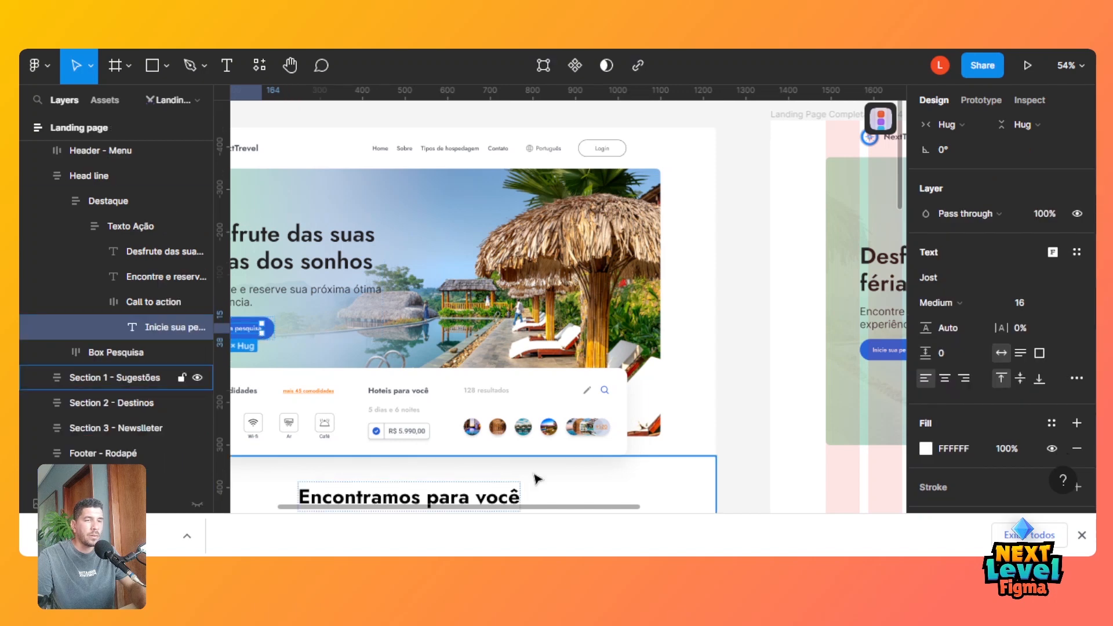
scroll(586, 510, "right", 10)
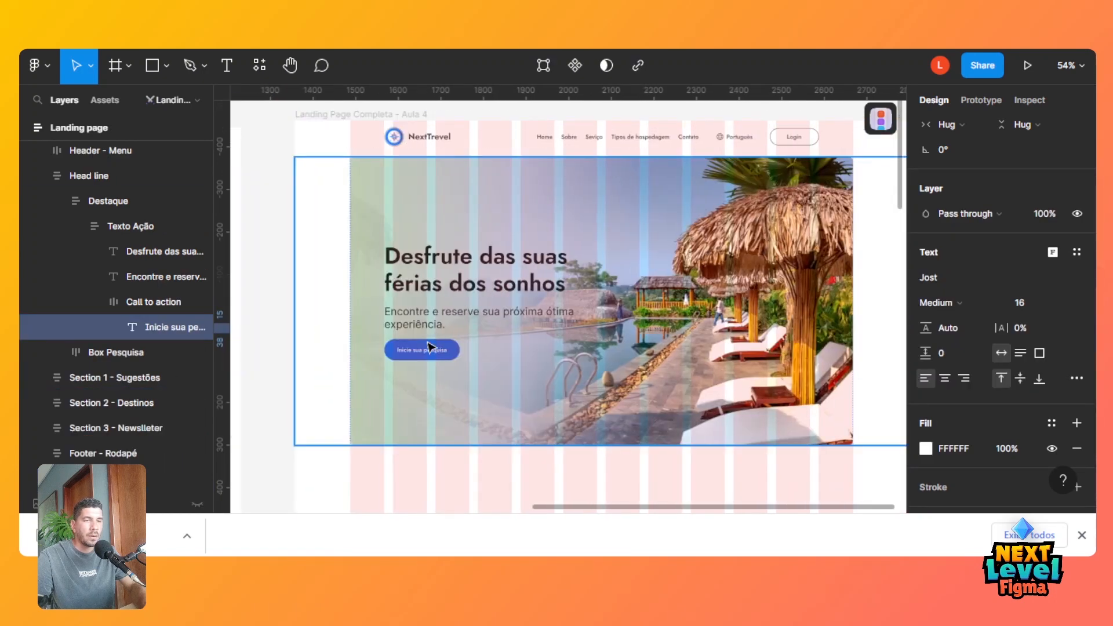
left_click(438, 354)
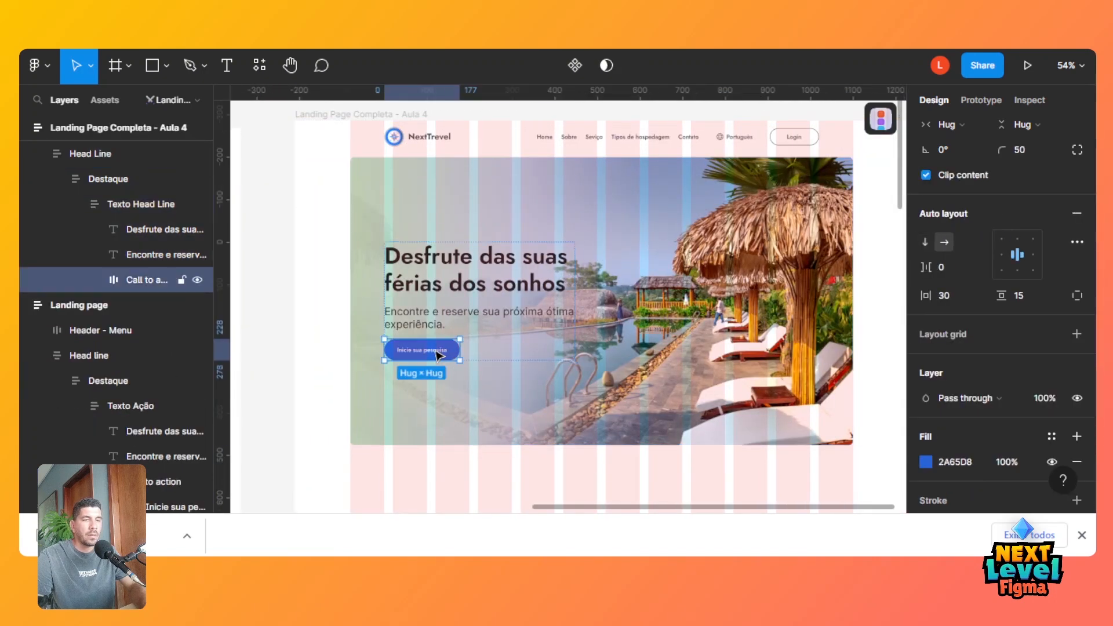
double_click(437, 354)
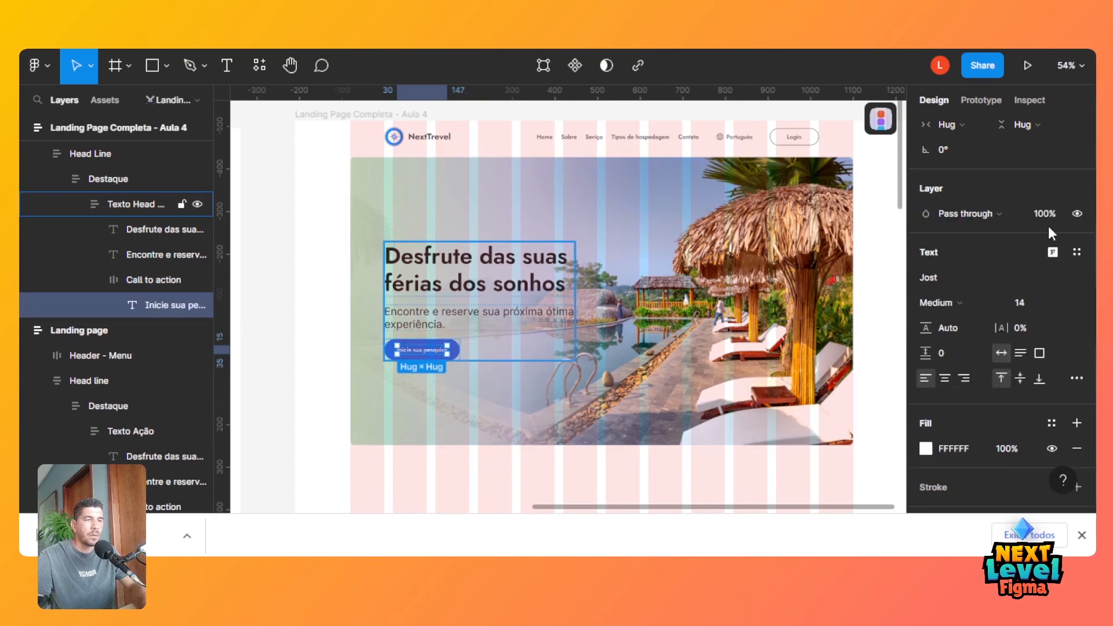
left_click(1024, 302)
type("16")
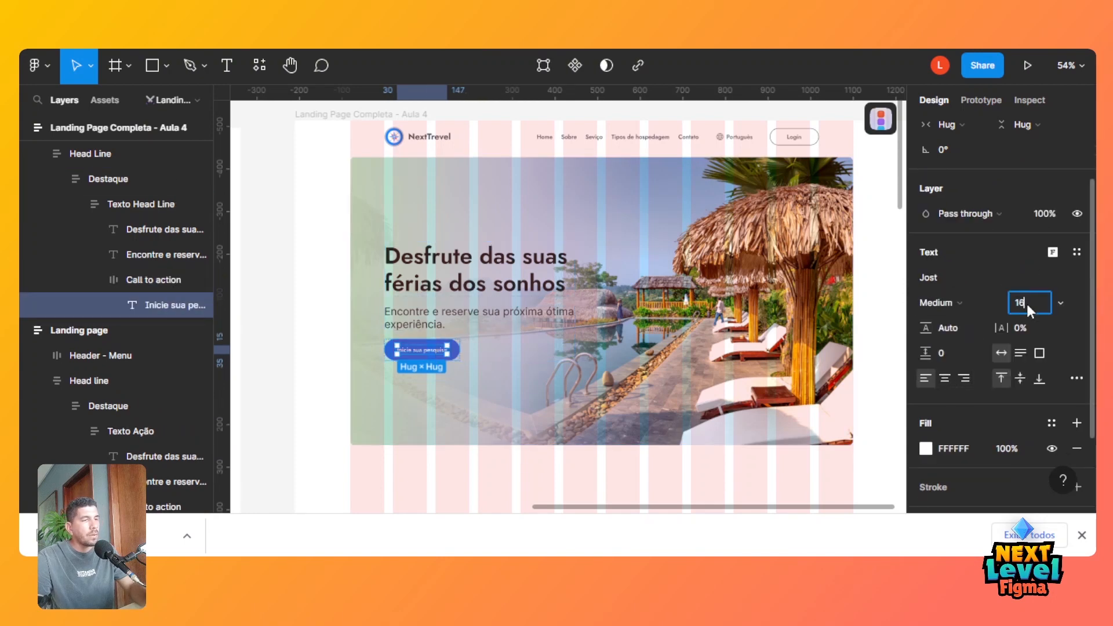
key("Tab")
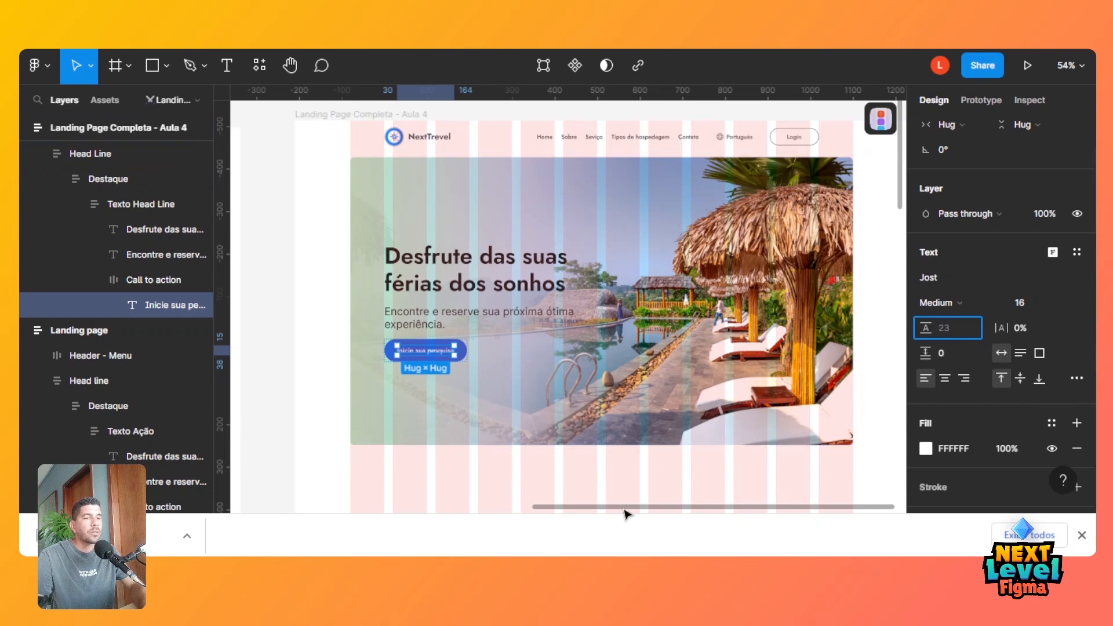
left_click_drag(626, 507, 618, 507)
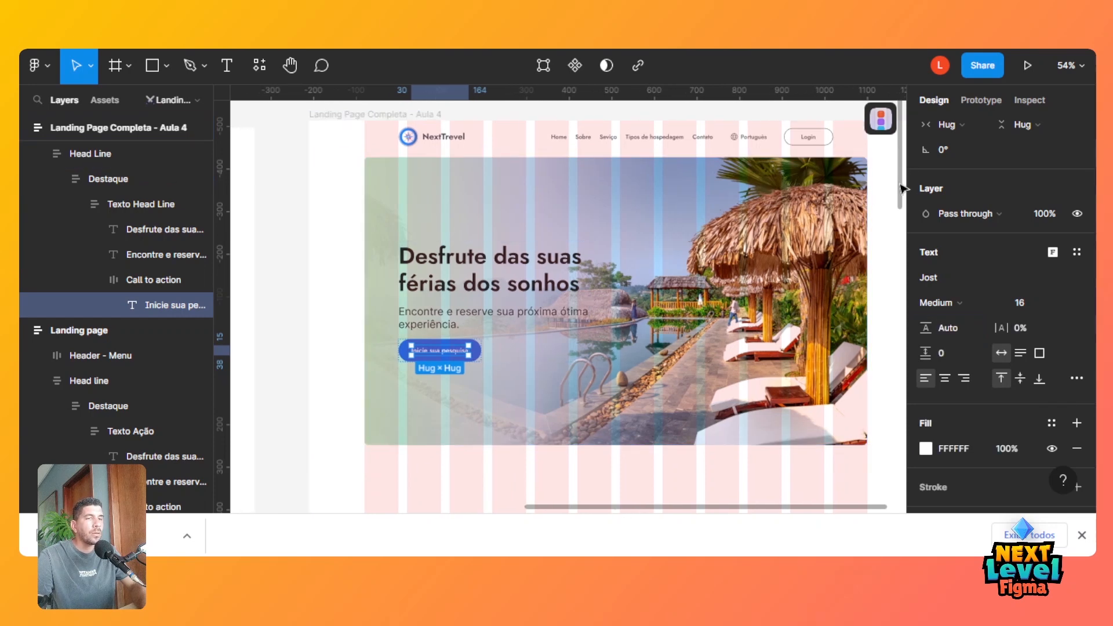
left_click_drag(902, 194, 909, 226)
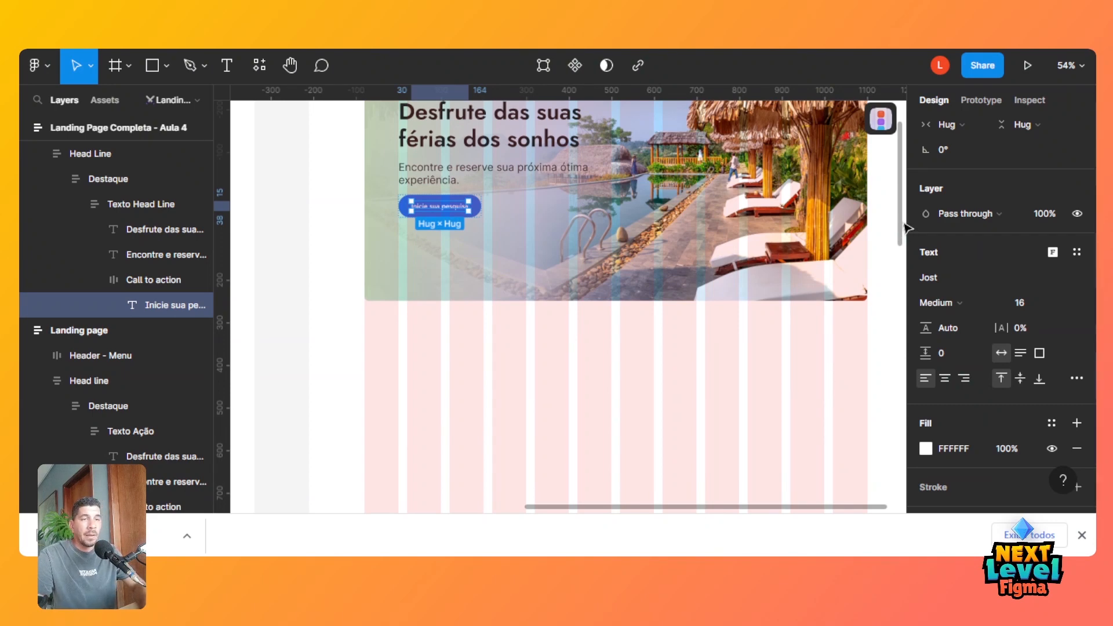
left_click_drag(909, 226, 909, 201)
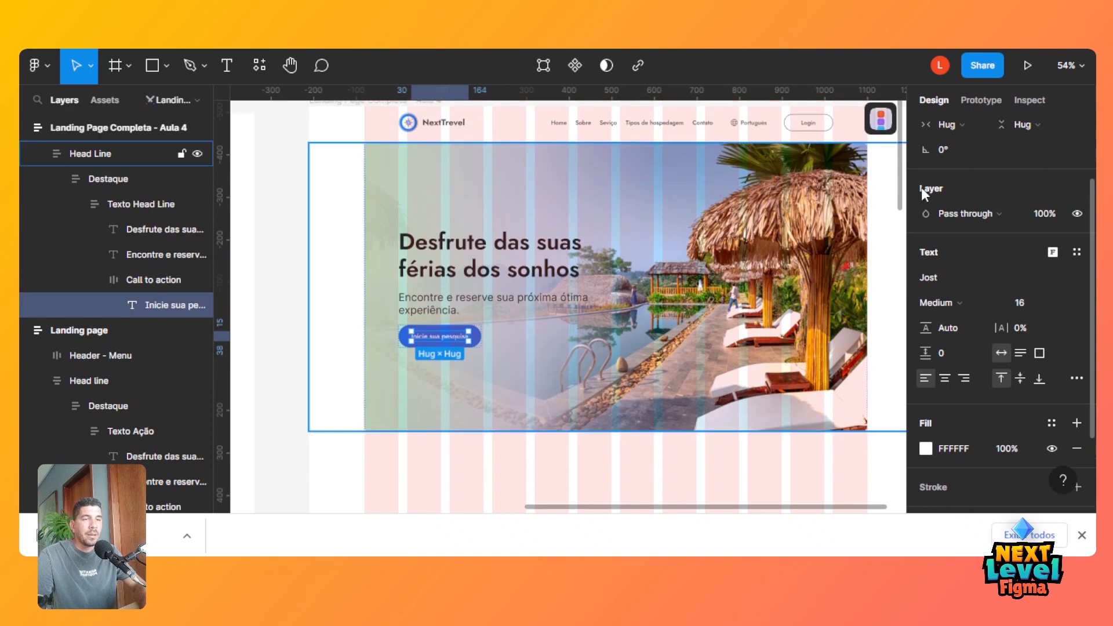
left_click(458, 246)
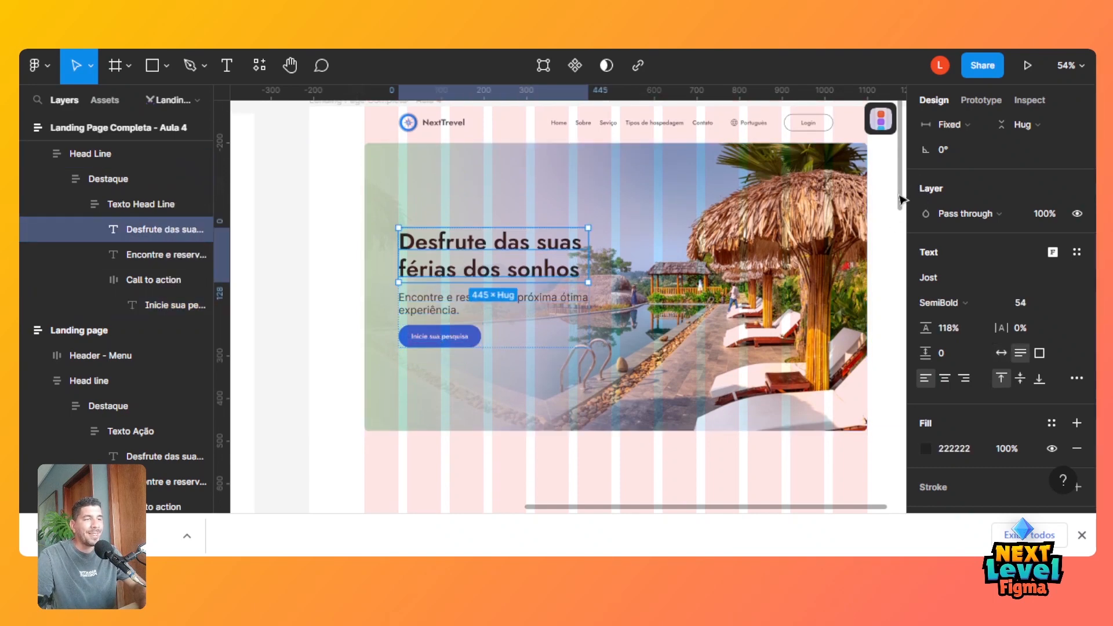
left_click_drag(900, 199, 903, 212)
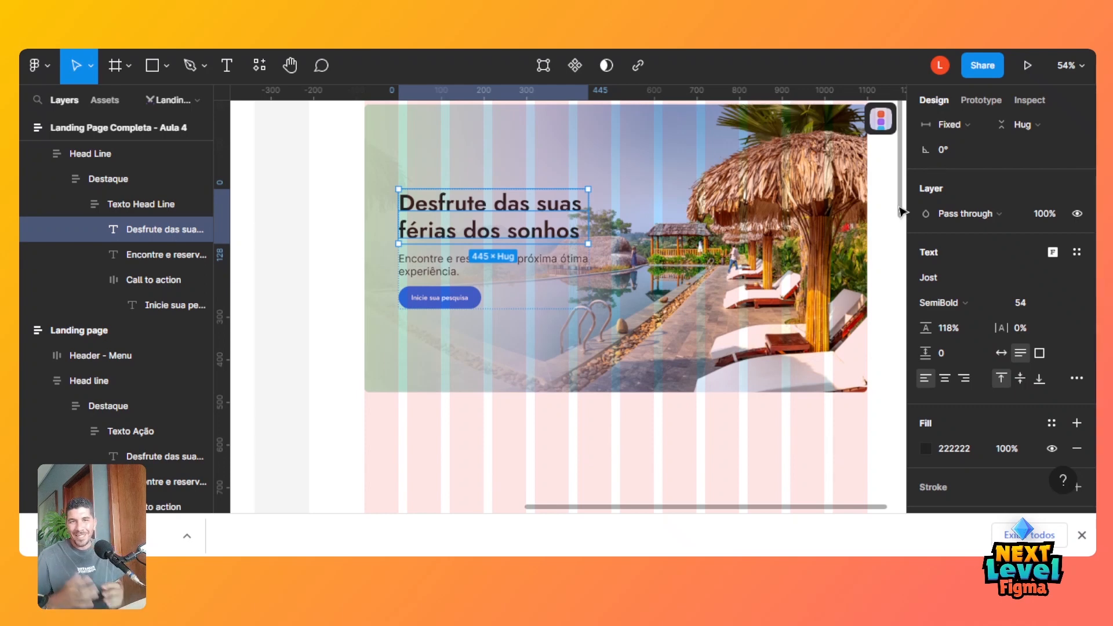
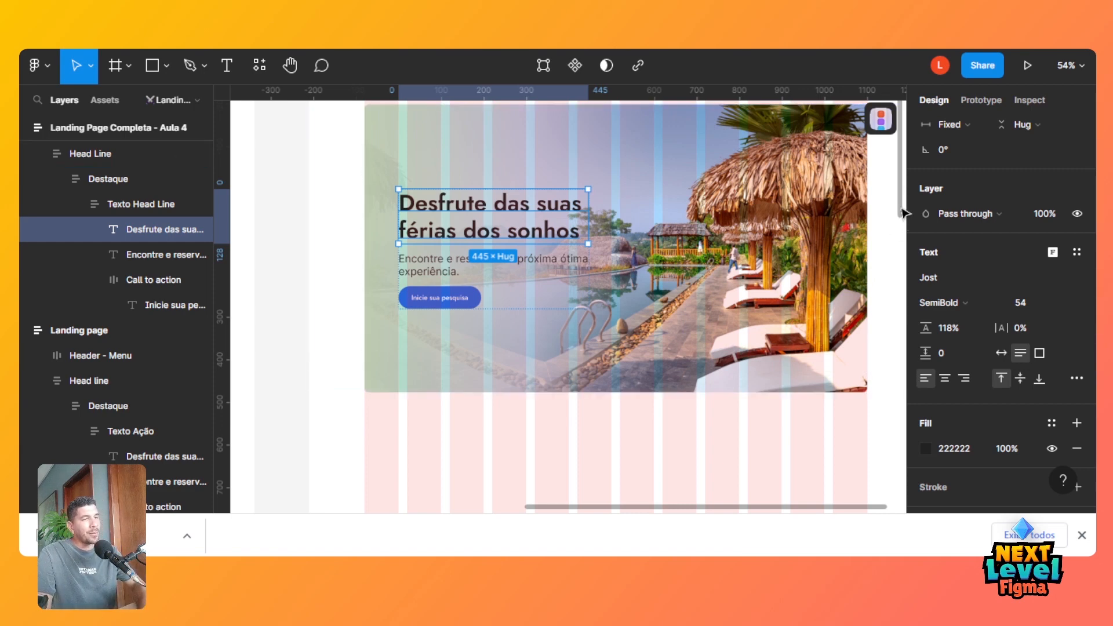
scroll(903, 215, "down", 2)
scroll(902, 219, "down", 2)
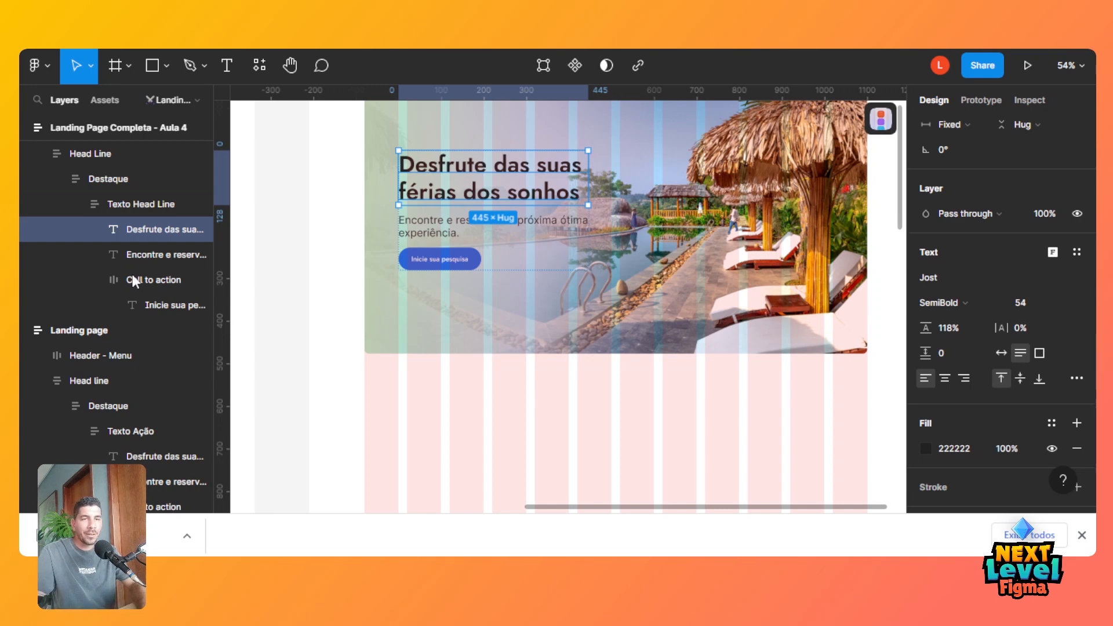
left_click_drag(600, 514, 690, 495)
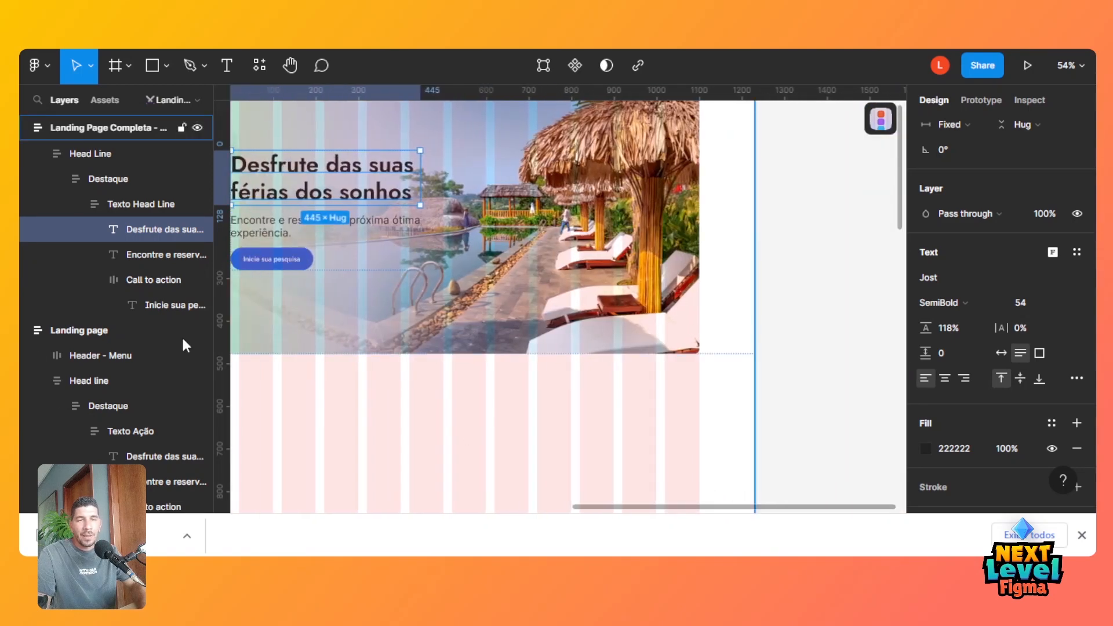
Collapse the Head Line sublayers and draw a new frame about 929 × 261 across the lower edge of the Destaque cover.
left_click(99, 153)
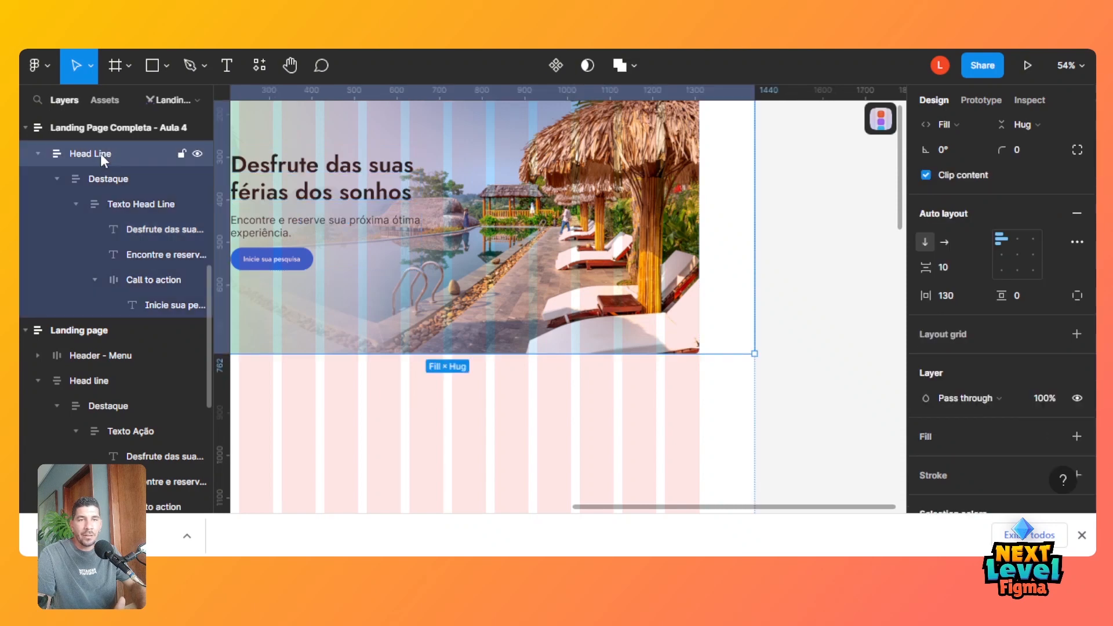
left_click(76, 204)
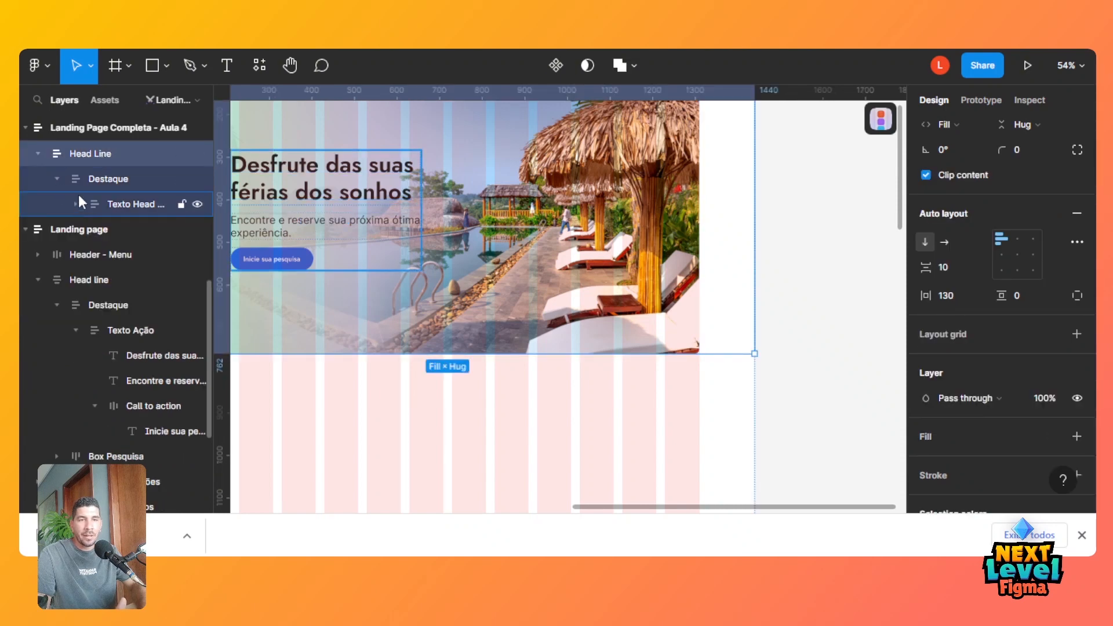
left_click(98, 180)
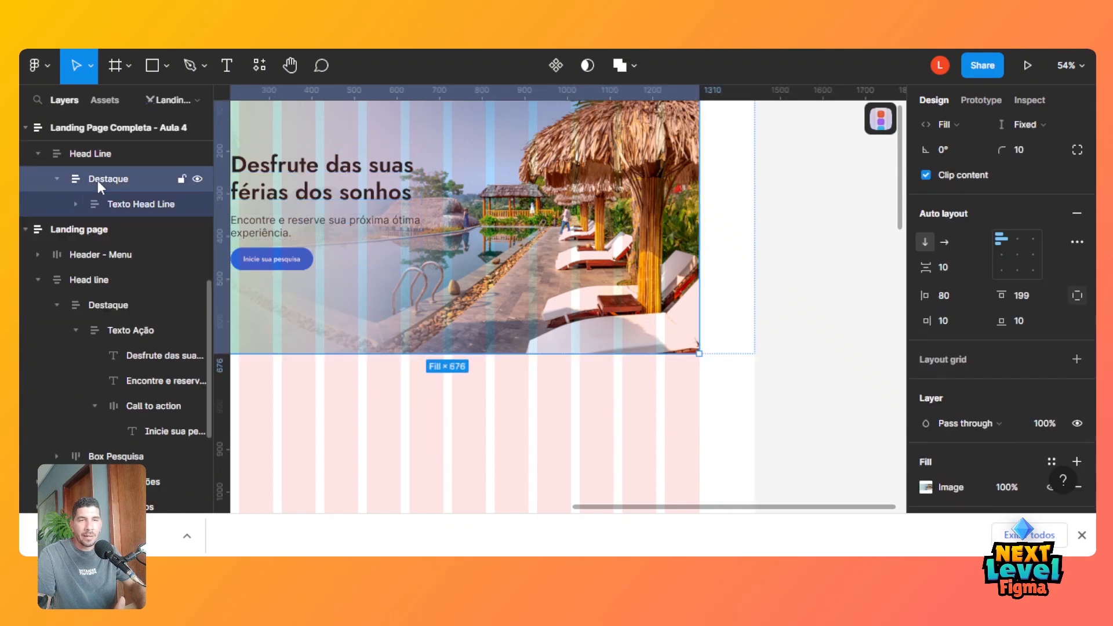
left_click(58, 178)
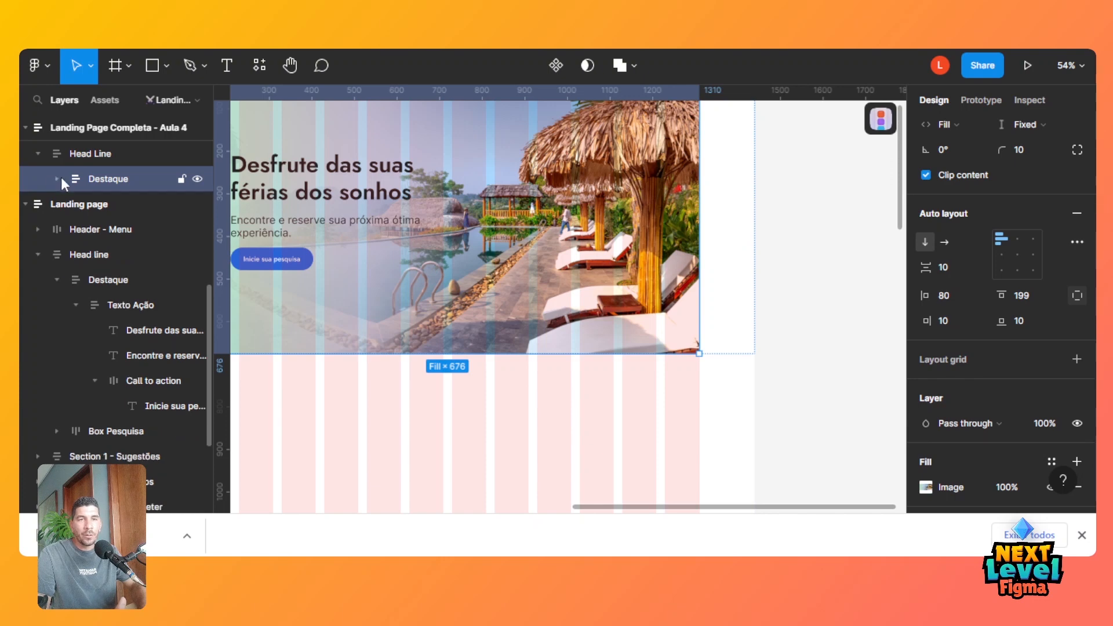
left_click(114, 69)
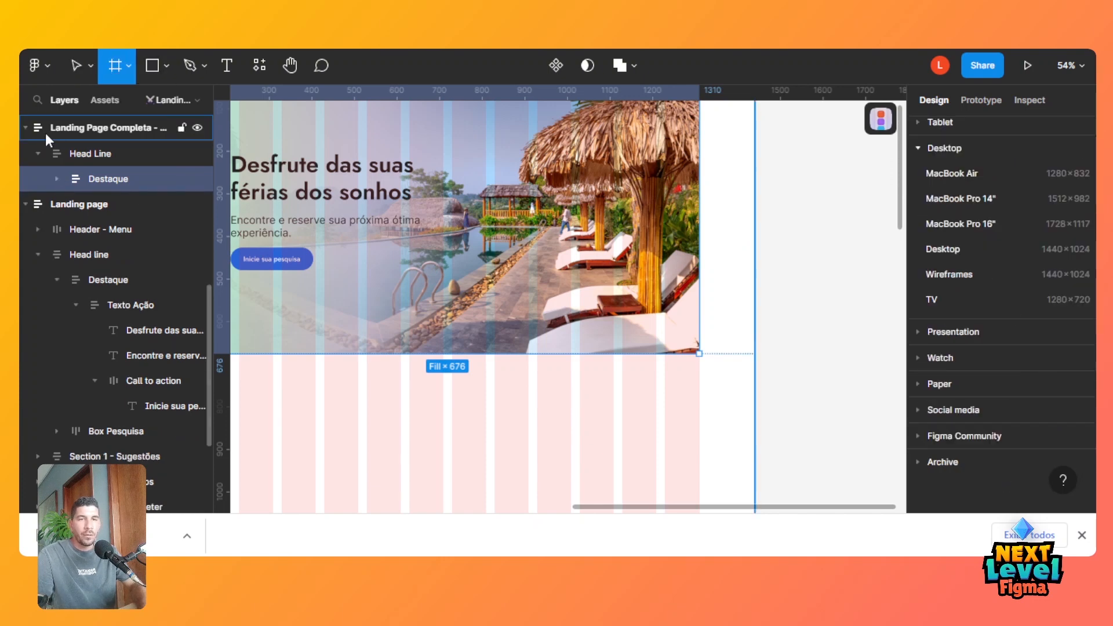
left_click(81, 153)
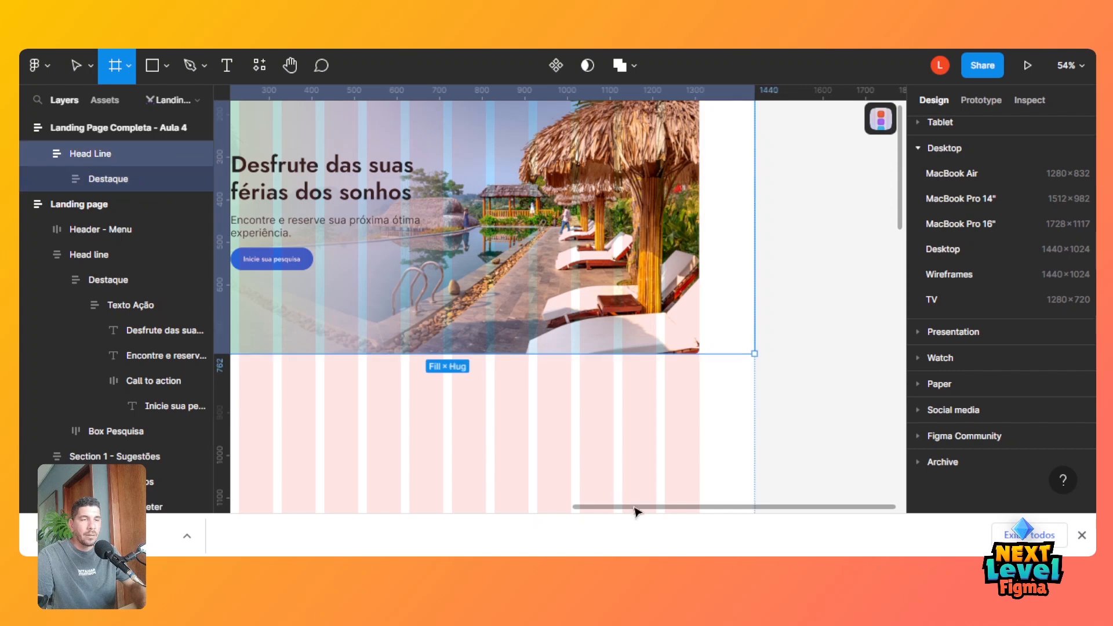
left_click_drag(591, 510, 541, 511)
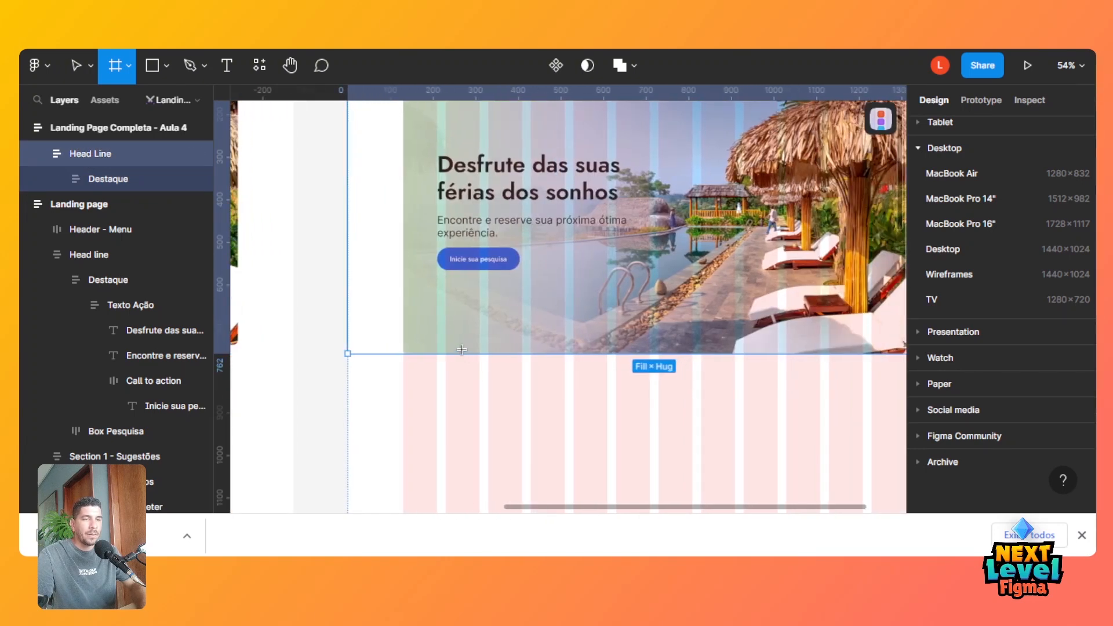
mouse_move(461, 350)
left_mouse_down()
mouse_move(781, 471)
mouse_move(938, 446)
mouse_move(798, 460)
mouse_move(549, 437)
mouse_move(600, 464)
left_mouse_up()
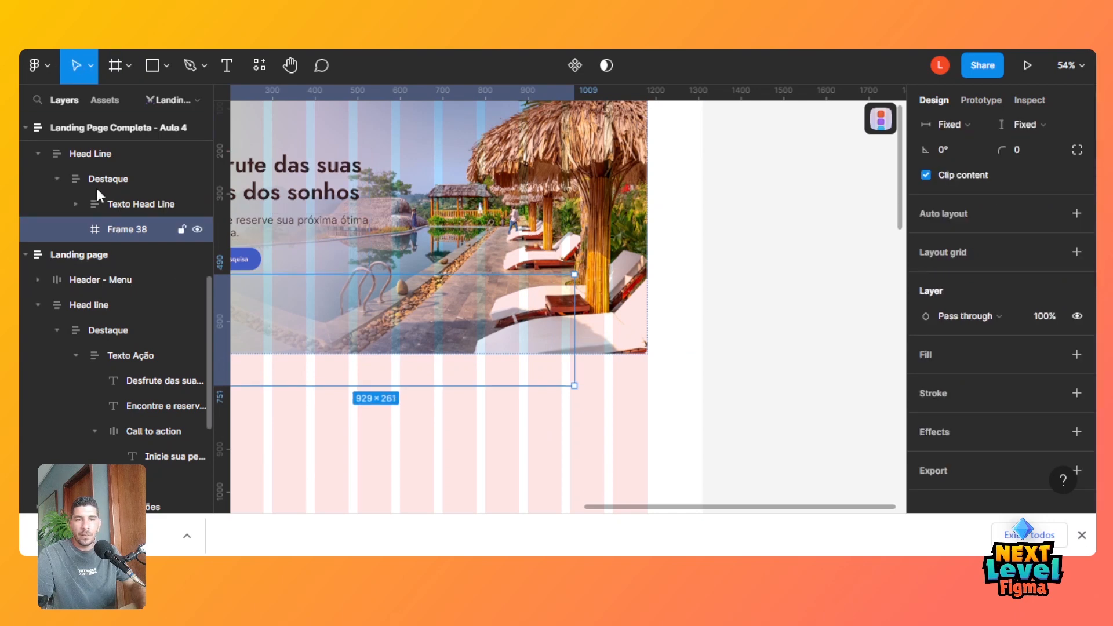
Move the new frame out of Destaque and place it directly below Destaque within the Head Line frame.
left_click_drag(97, 190, 88, 166)
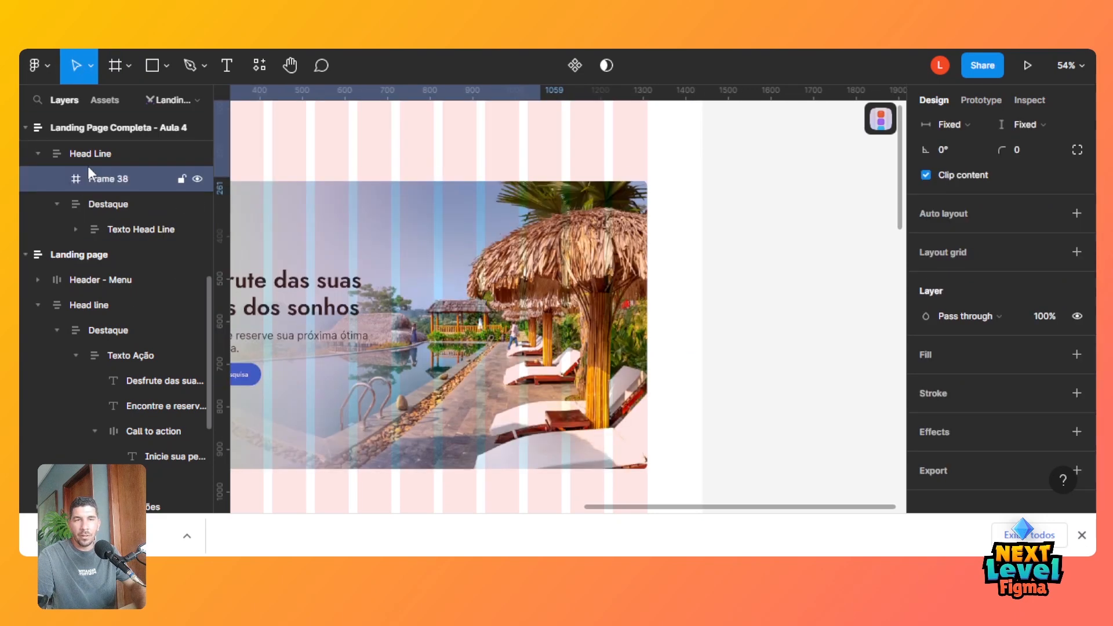
left_click(57, 202)
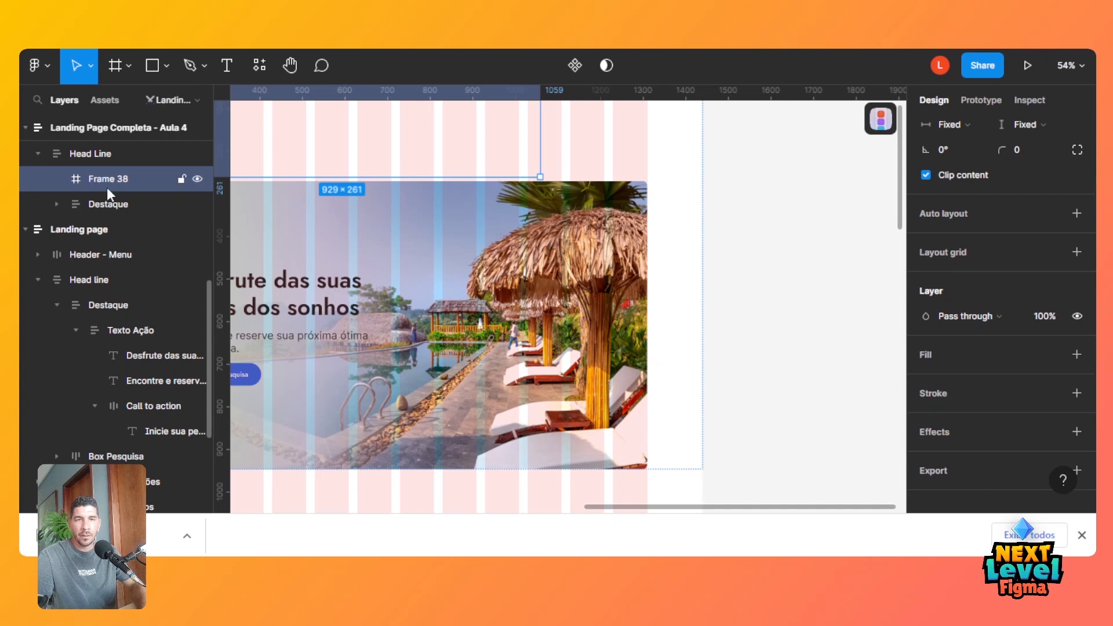
left_click_drag(108, 190, 100, 214)
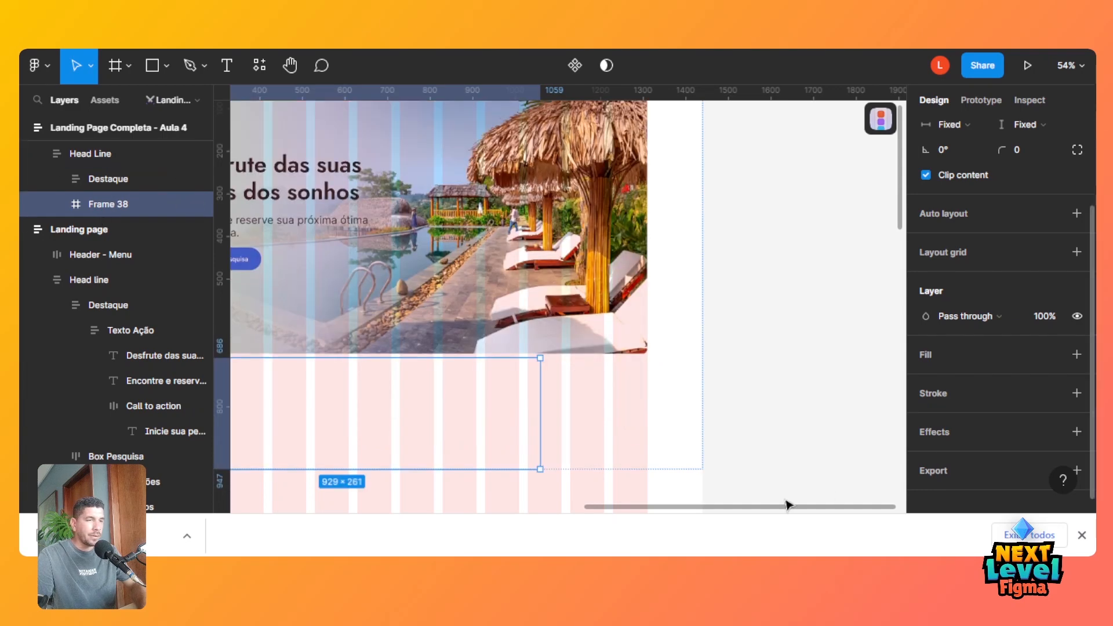
scroll(697, 502, "left", 5)
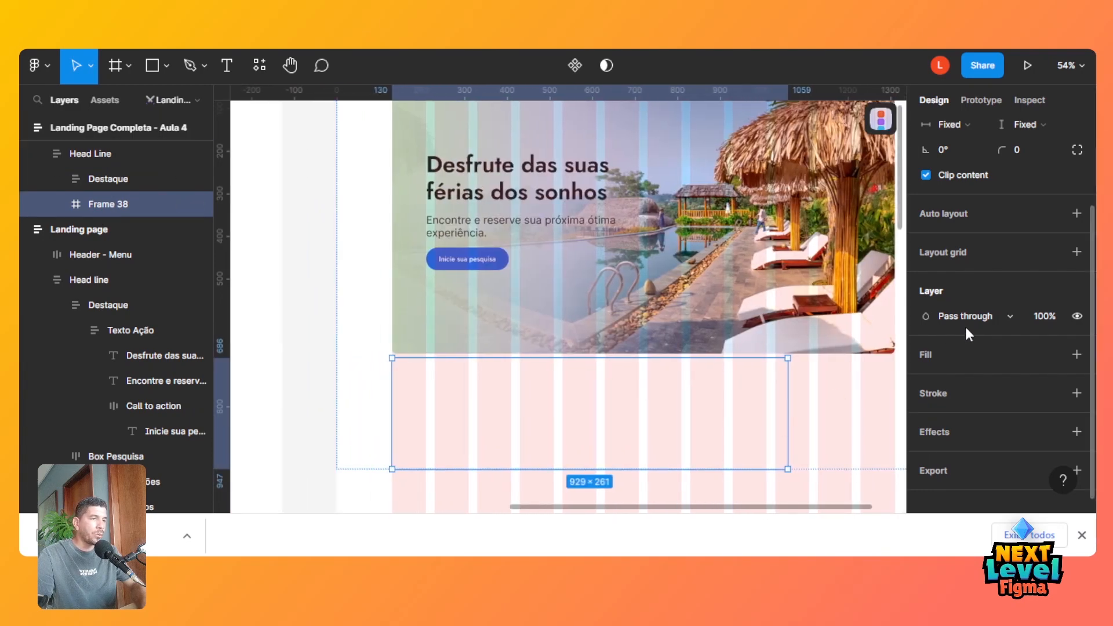
Give the new frame below the cover a solid dark fill of 544D4D.
left_click(929, 357)
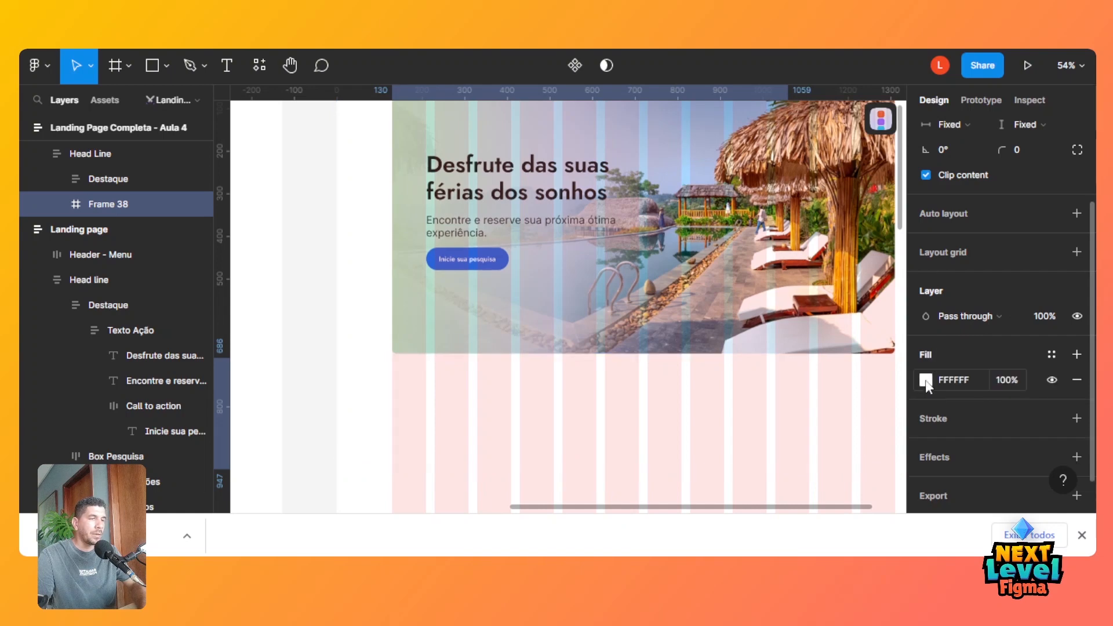
left_click(925, 380)
left_click_drag(772, 218, 732, 249)
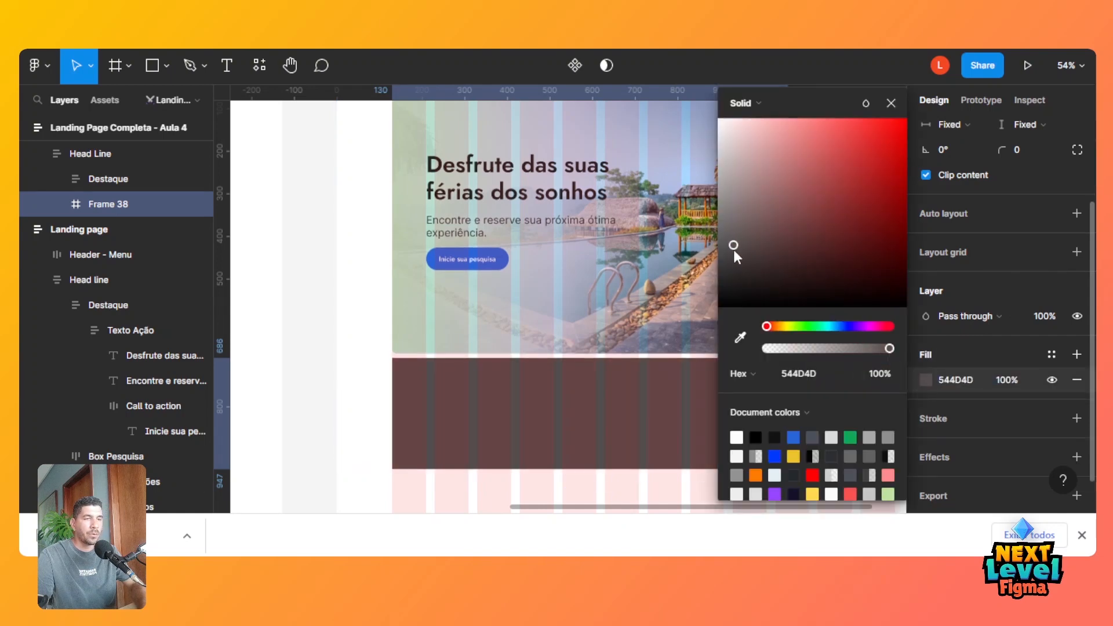
left_click(891, 102)
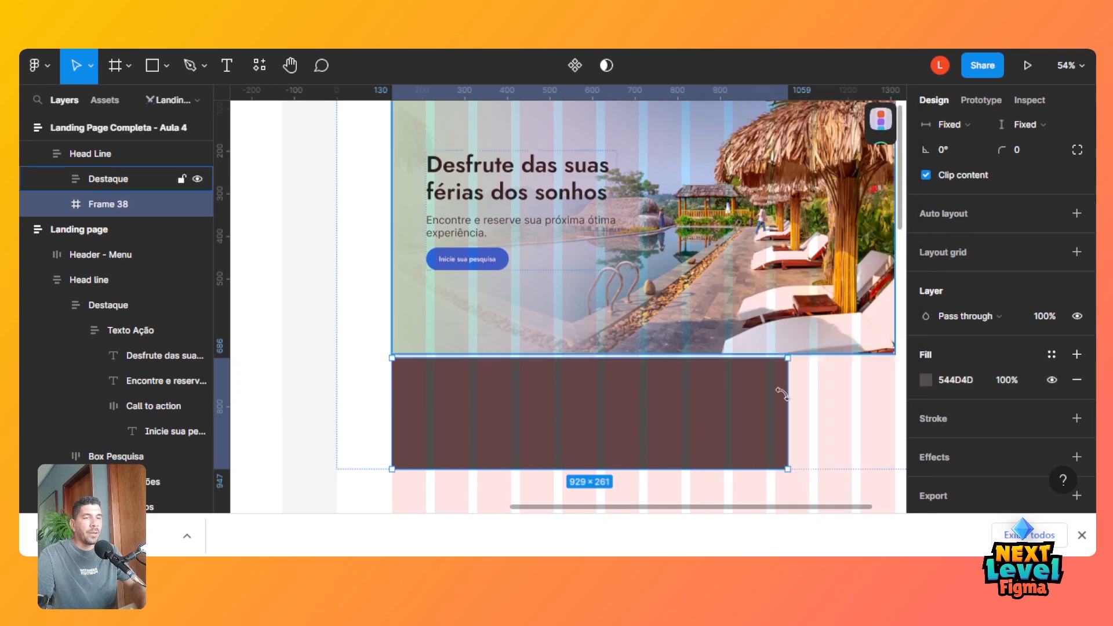
Check the reference Box Pesquisa and align the Head Line frame's items to the top center.
left_click(106, 153)
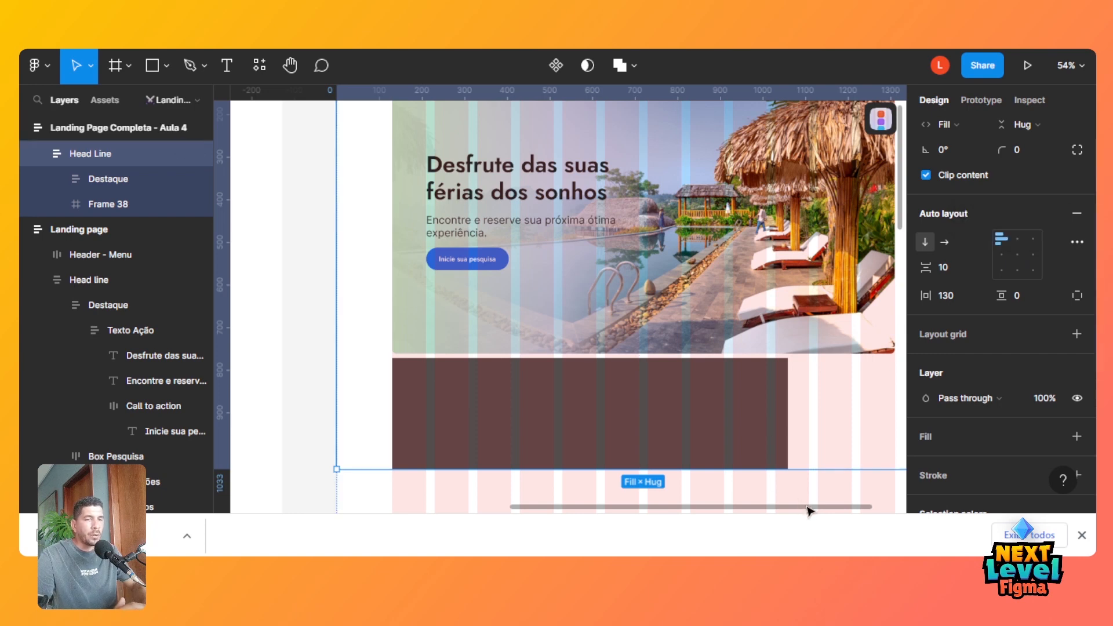
left_click_drag(810, 510, 530, 511)
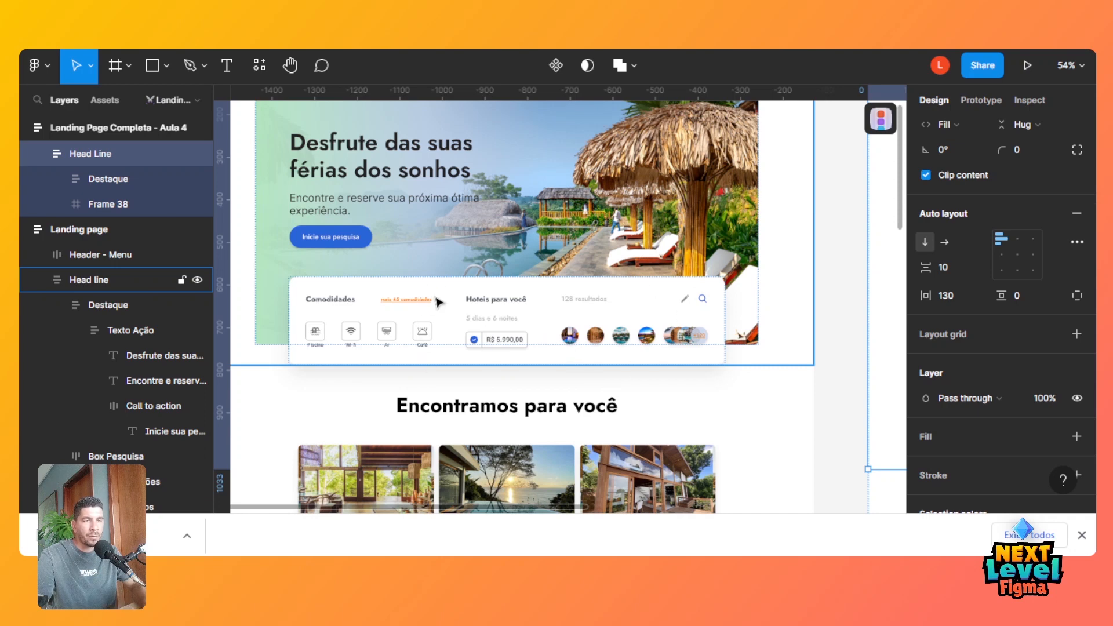
left_click(654, 305)
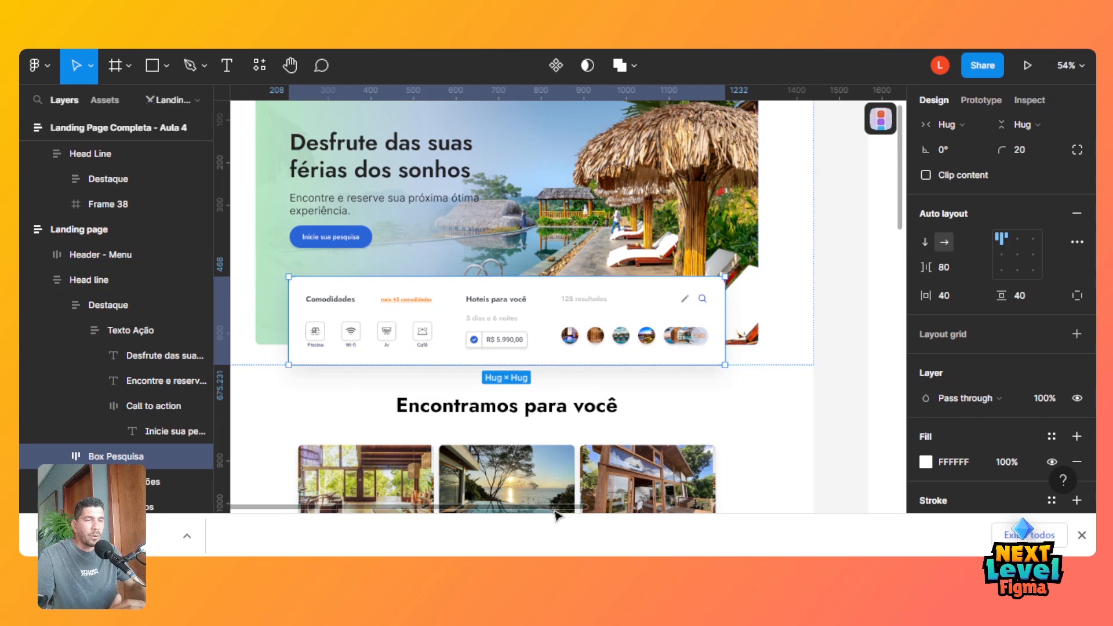
left_click_drag(555, 514, 868, 495)
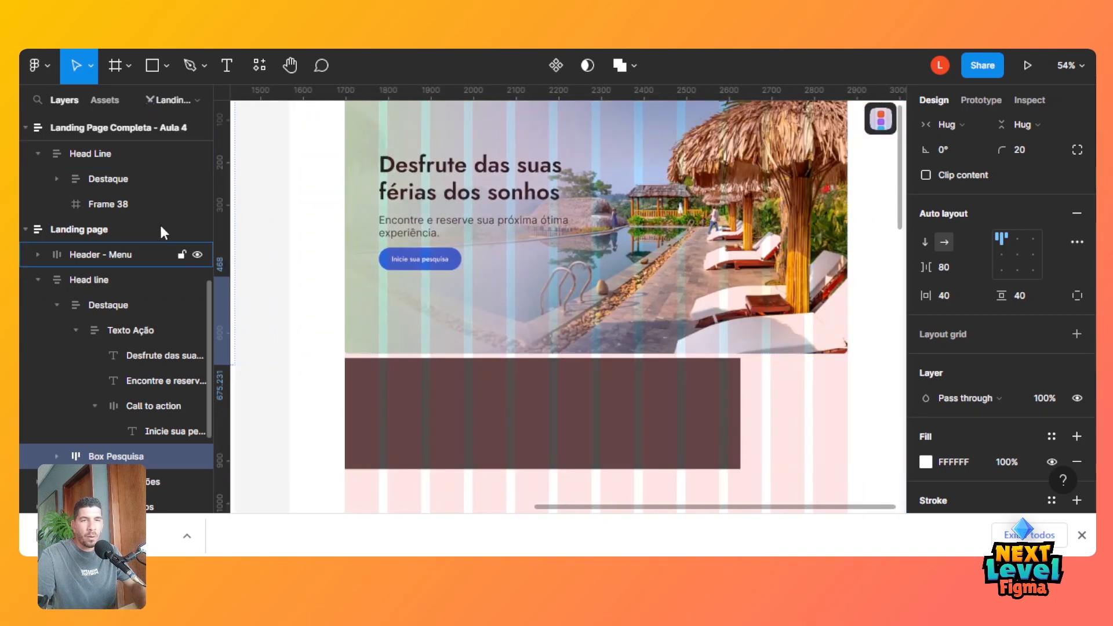
left_click(112, 164)
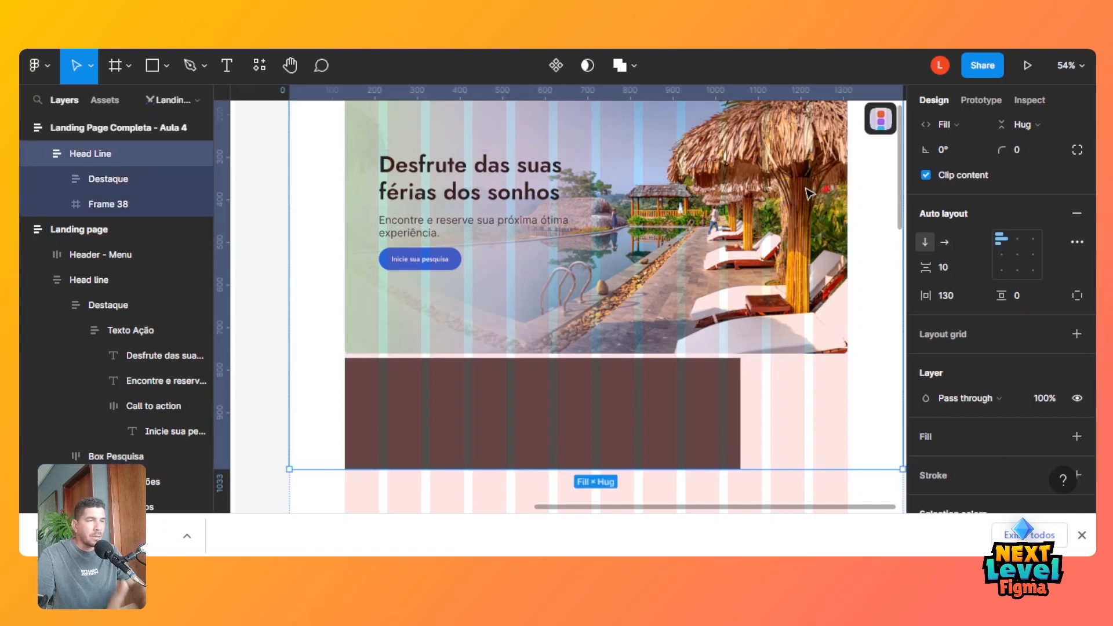
left_click(1015, 240)
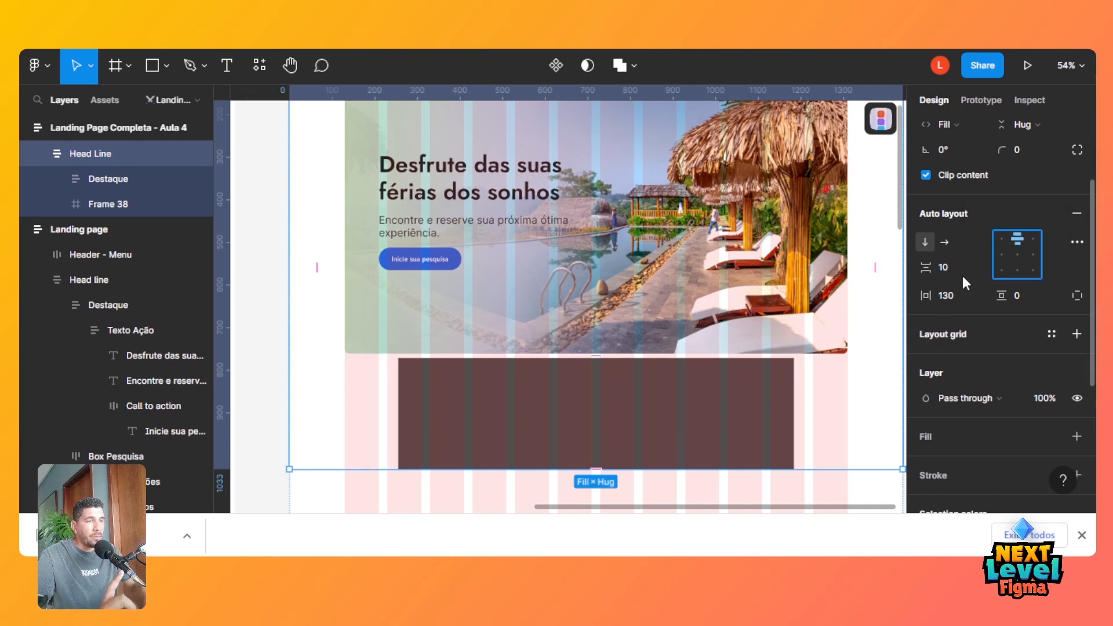
left_click(1032, 152)
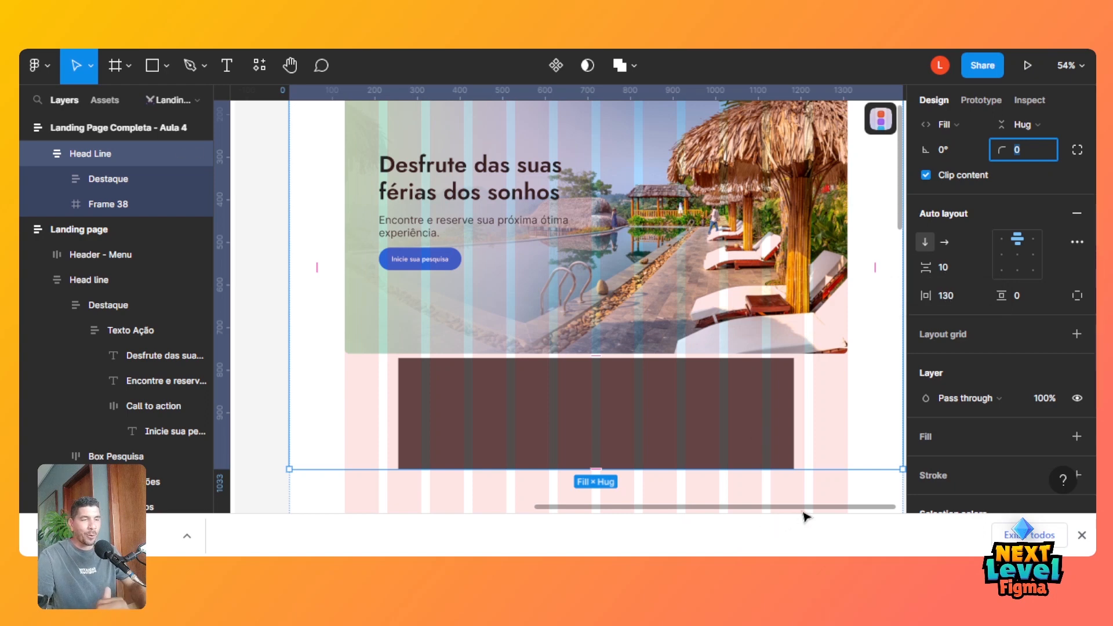
Set the Head Line frame's vertical spacing between items to -153 so the new frame overlaps the bottom of the cover.
left_click(696, 416)
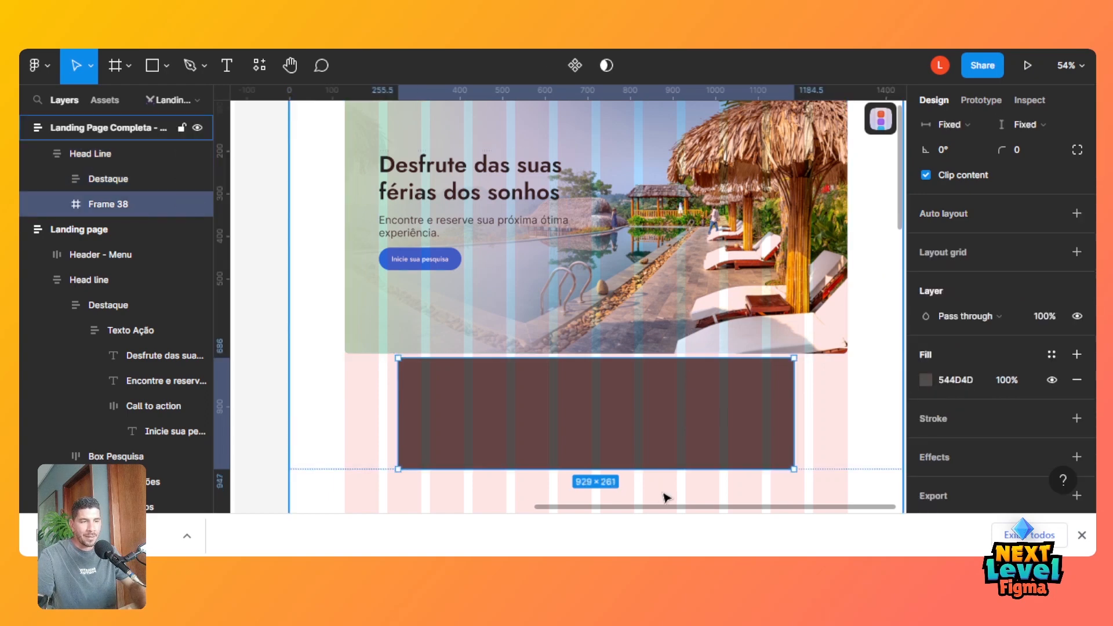
scroll(592, 510, "left", 15)
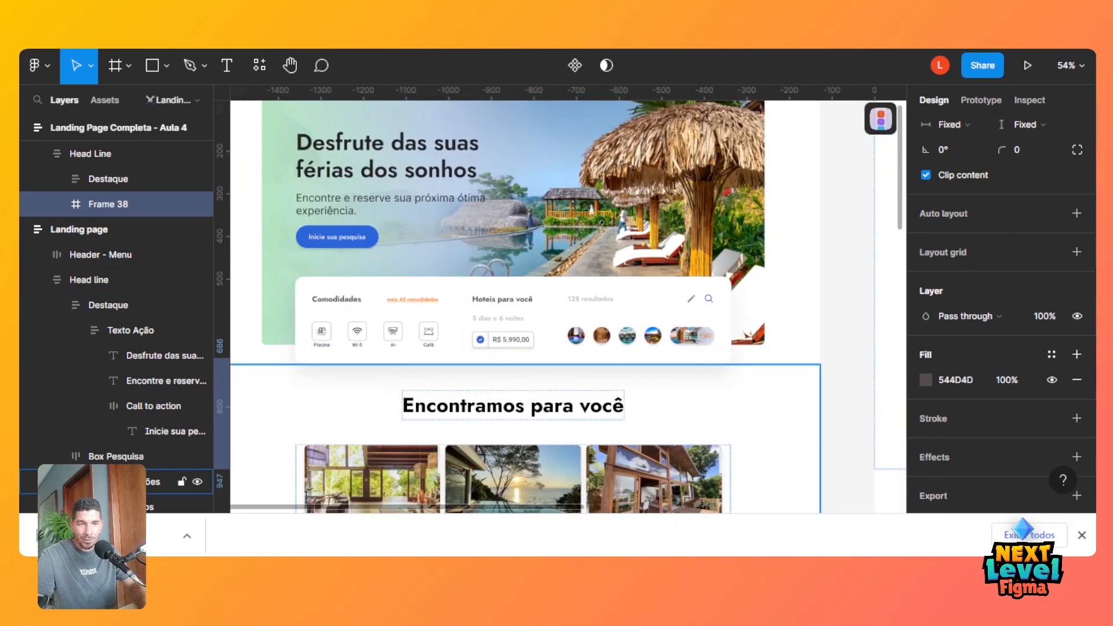
scroll(637, 521, "right", 3)
scroll(707, 524, "right", 15)
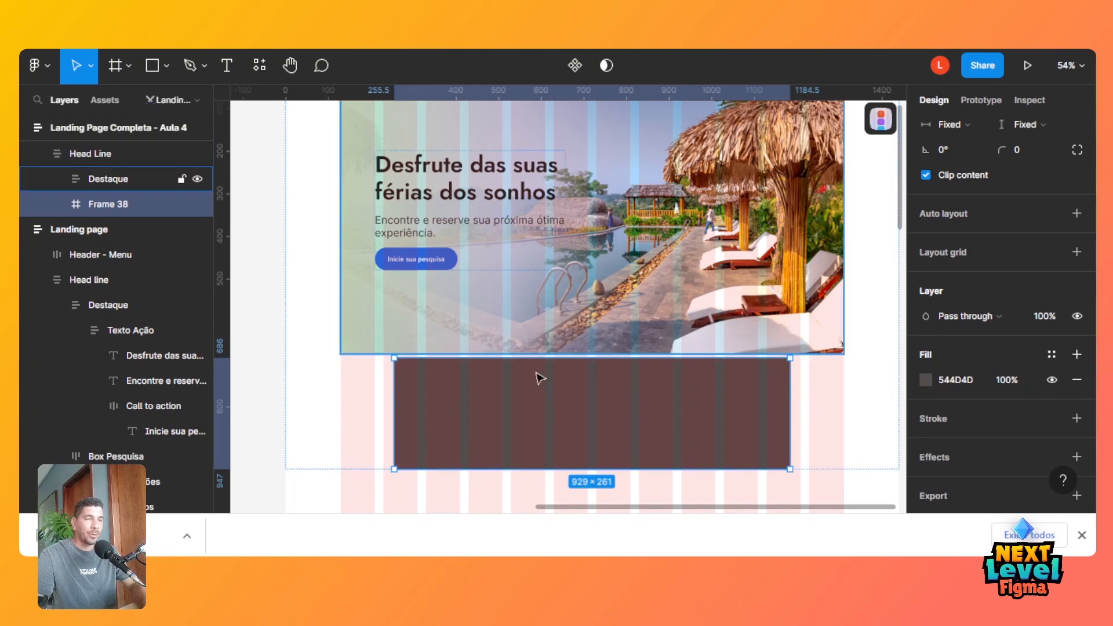
left_click(114, 151)
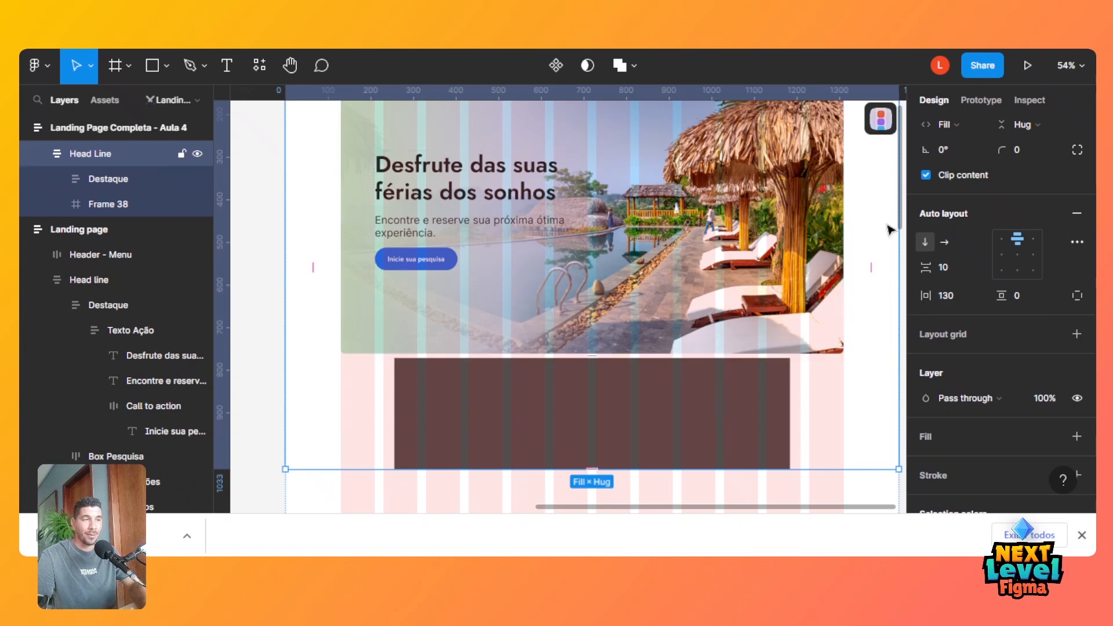
left_click_drag(929, 266, 874, 258)
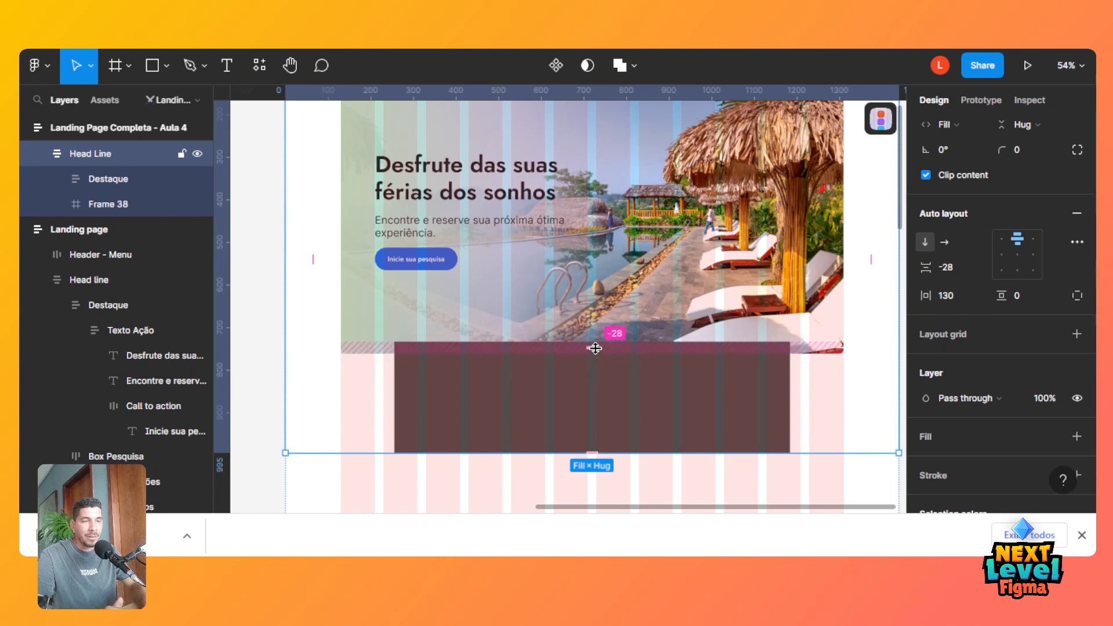
left_click_drag(594, 348, 591, 321)
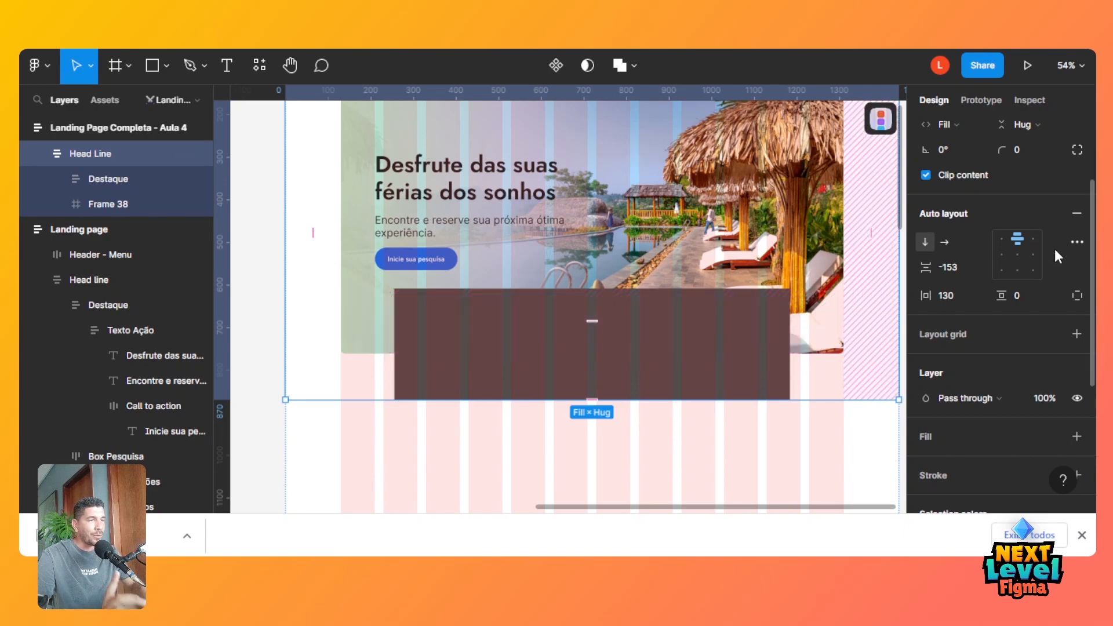
left_click(120, 204)
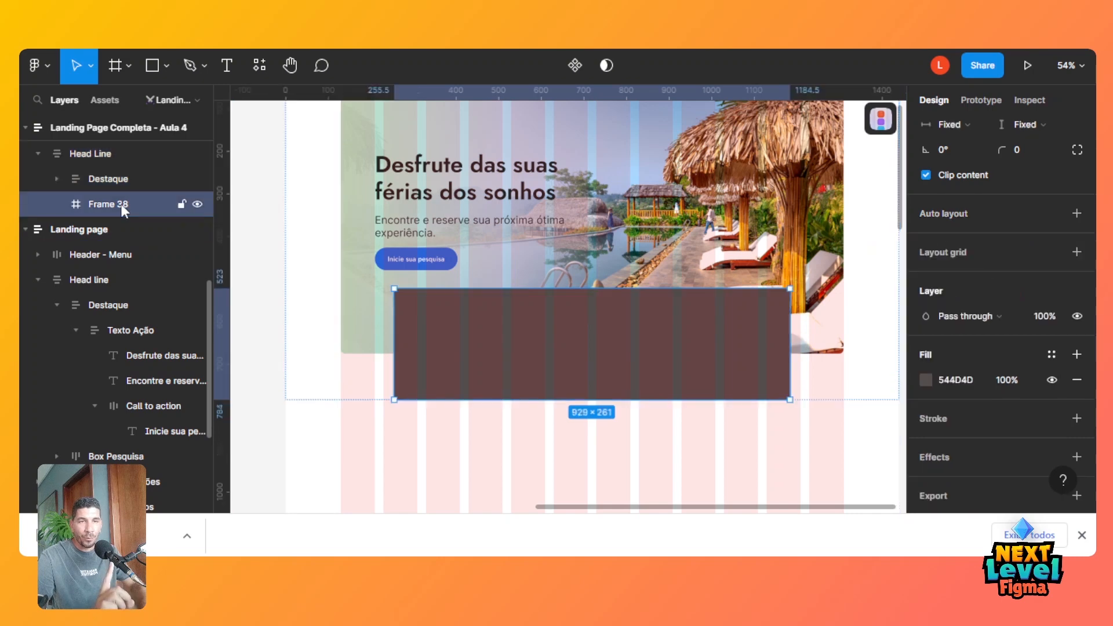
Rename the new frame below the cover as Filtros Pesquisa and add auto layout to it.
double_click(120, 204)
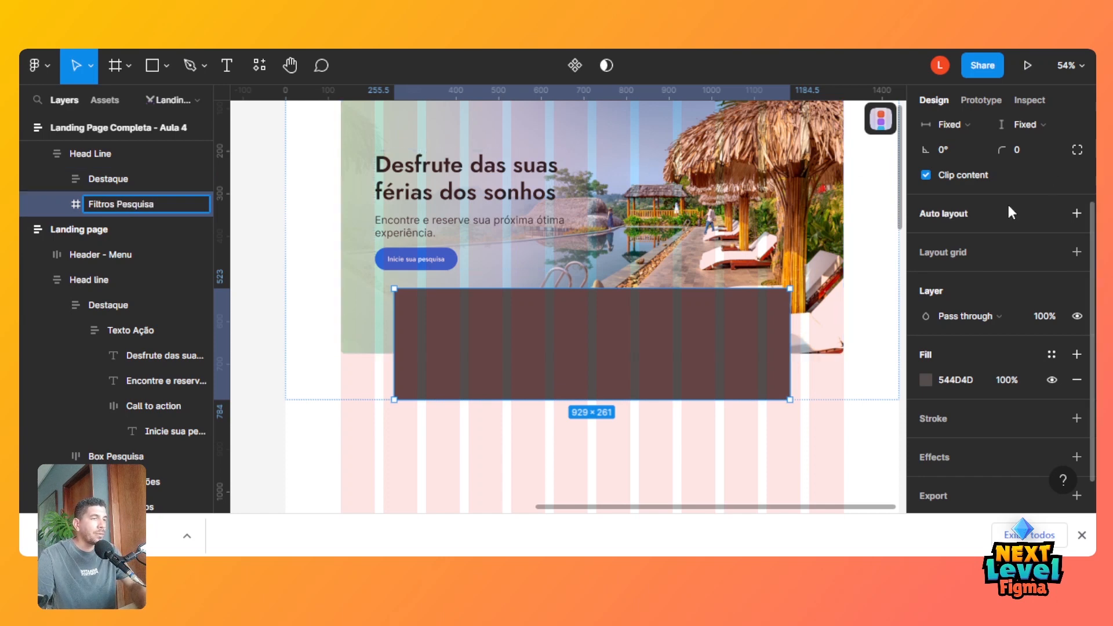
left_click(982, 213)
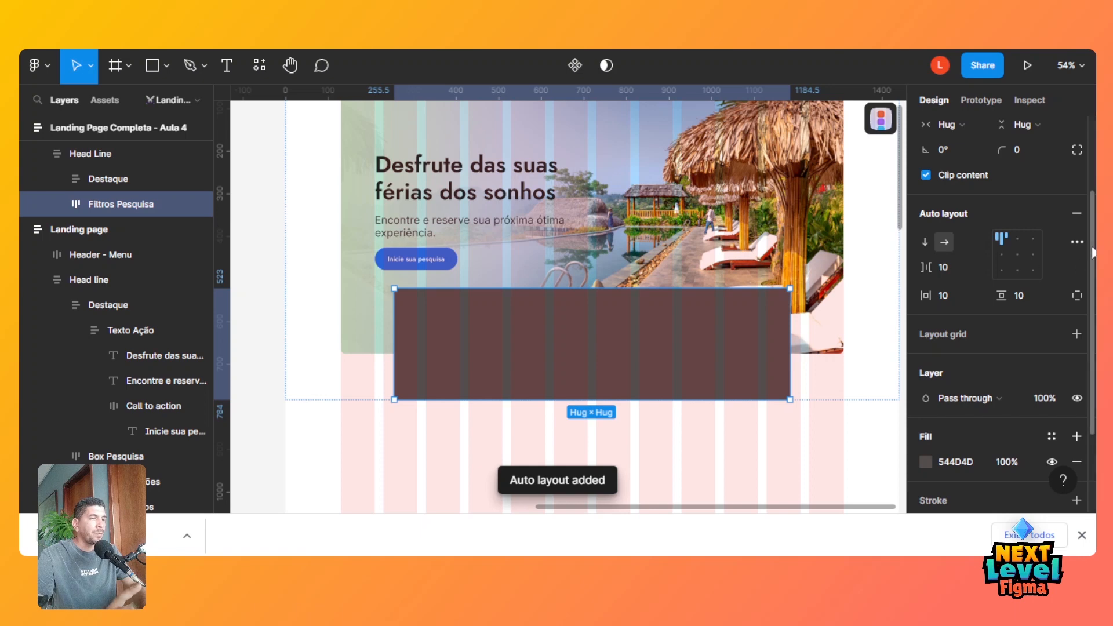
Set the Filtros Pesquisa frame's horizontal resizing to Fill container.
scroll(997, 243, "up", 2)
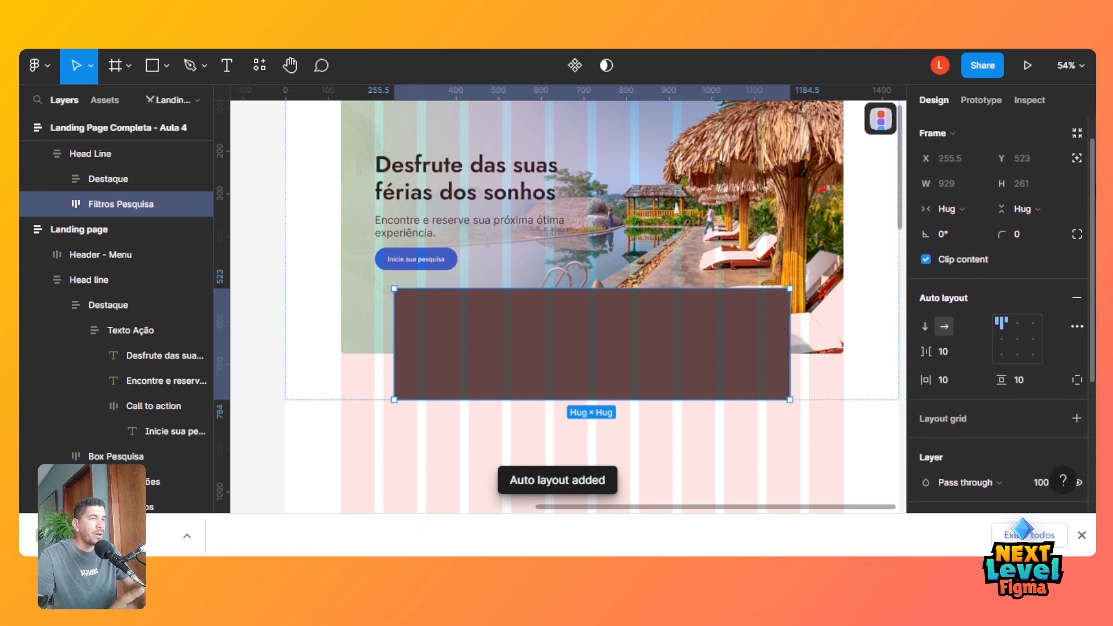
left_click(954, 219)
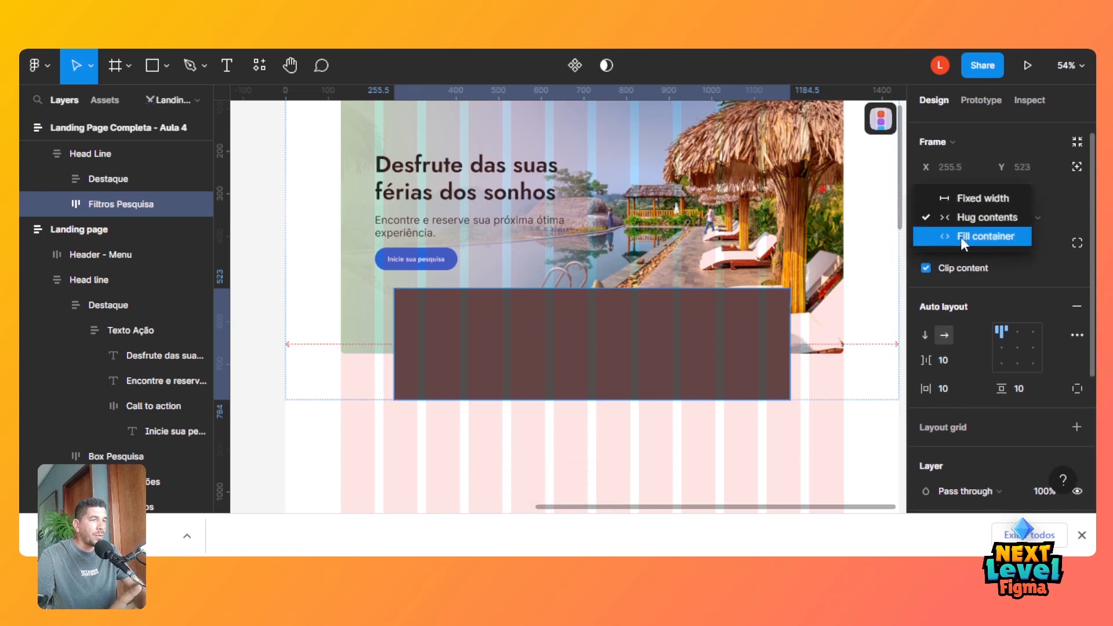
left_click(961, 238)
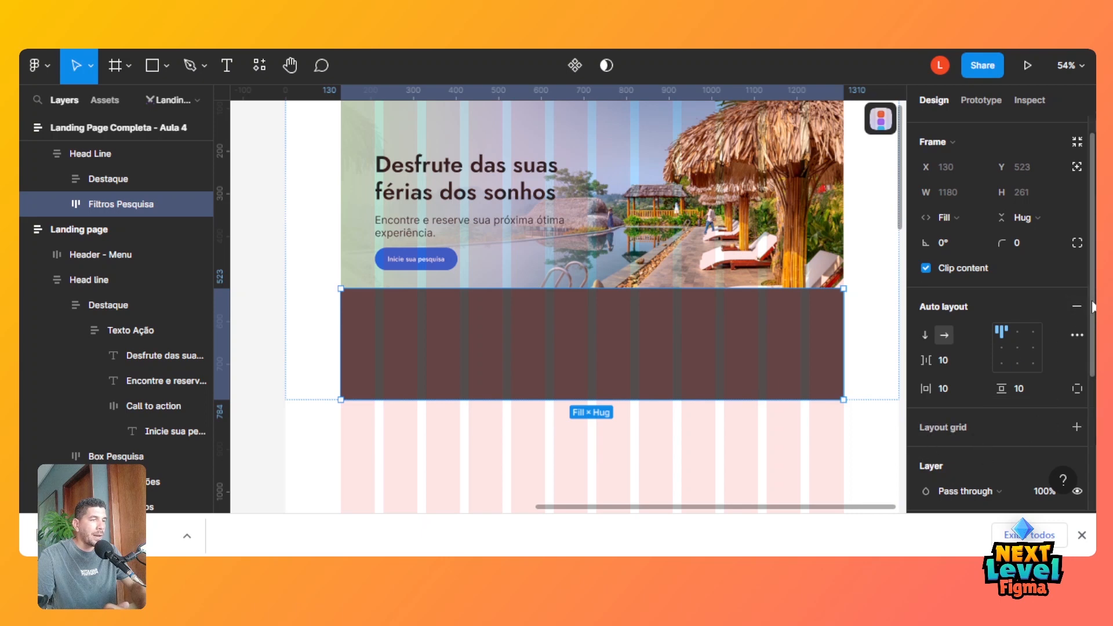
Change the Filtros Pesquisa frame's fill to white, FFFFFF.
left_click_drag(1089, 301, 1090, 346)
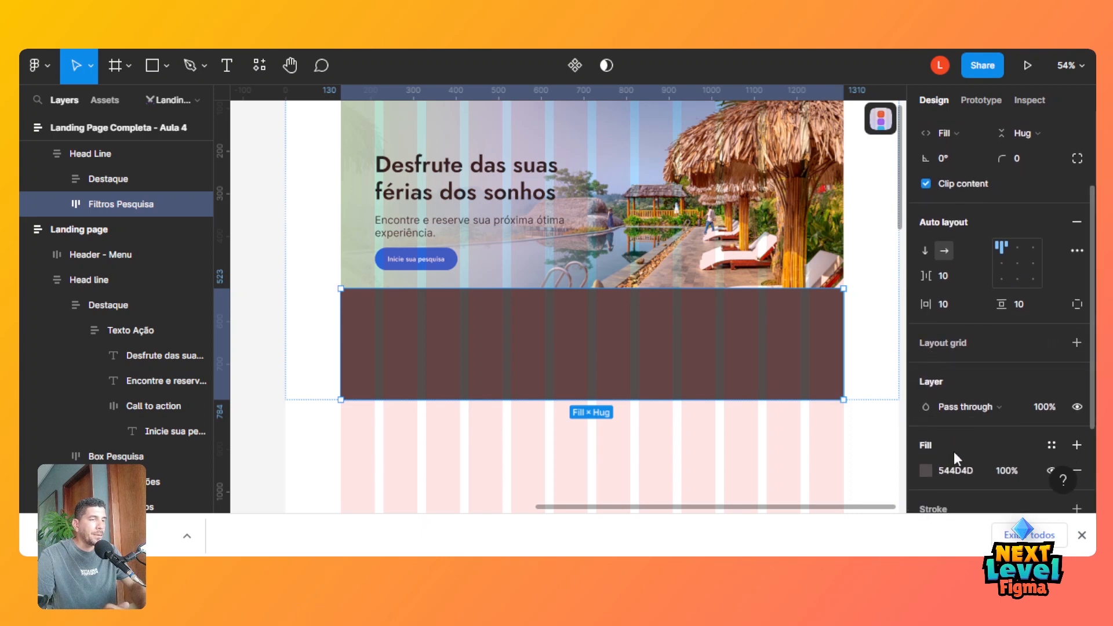
left_click(925, 470)
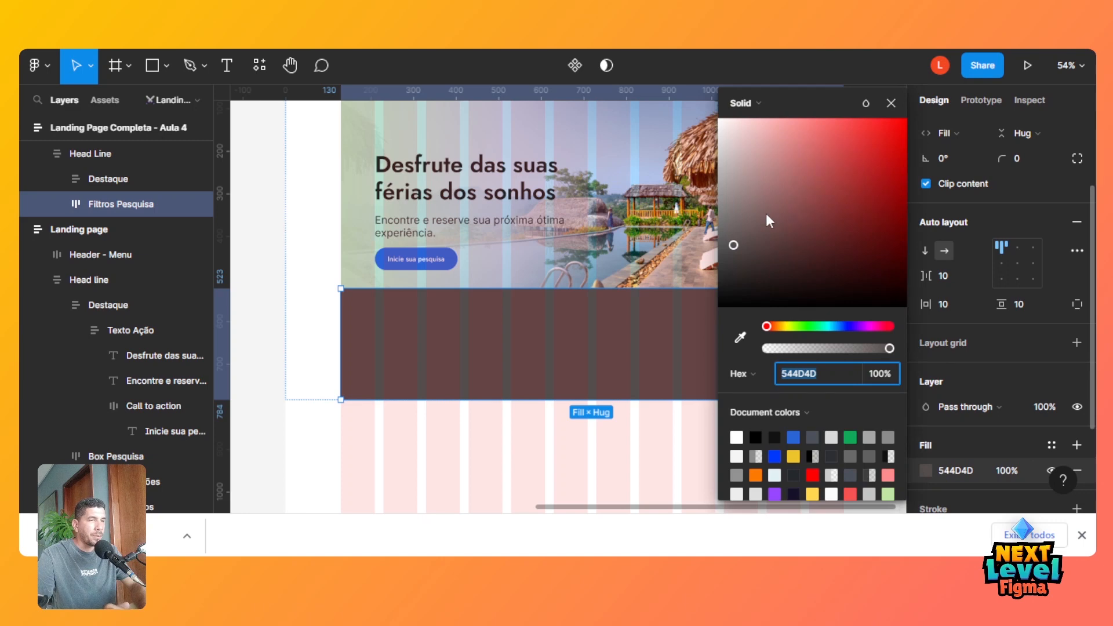
left_click_drag(766, 213, 717, 117)
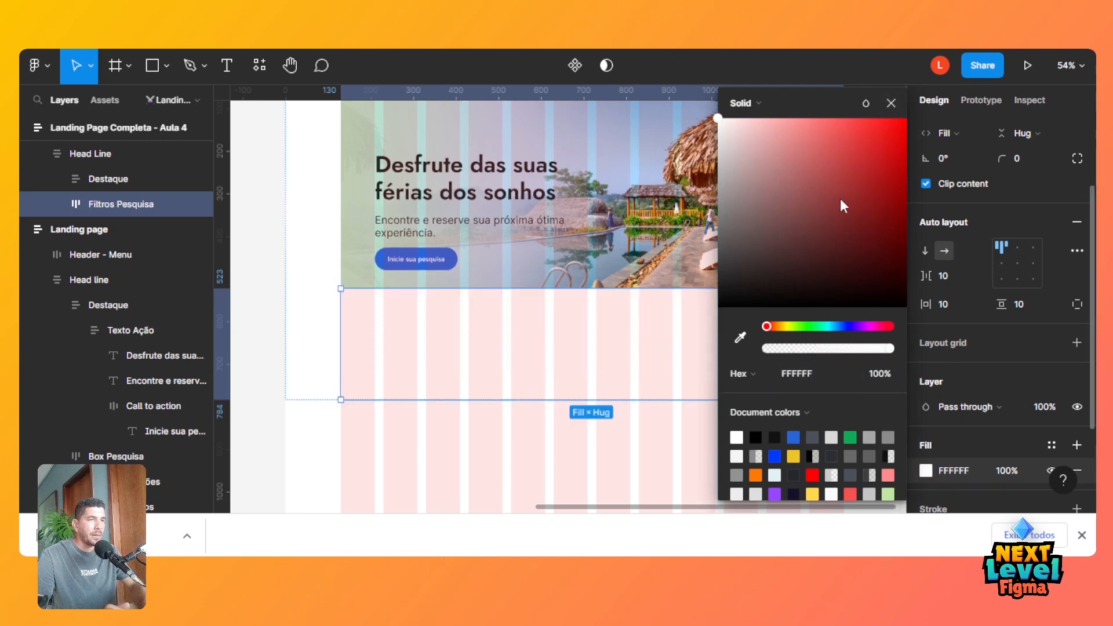
left_click(891, 102)
Set the Filtros Pesquisa frame's corner radius to 20.
left_click(1024, 156)
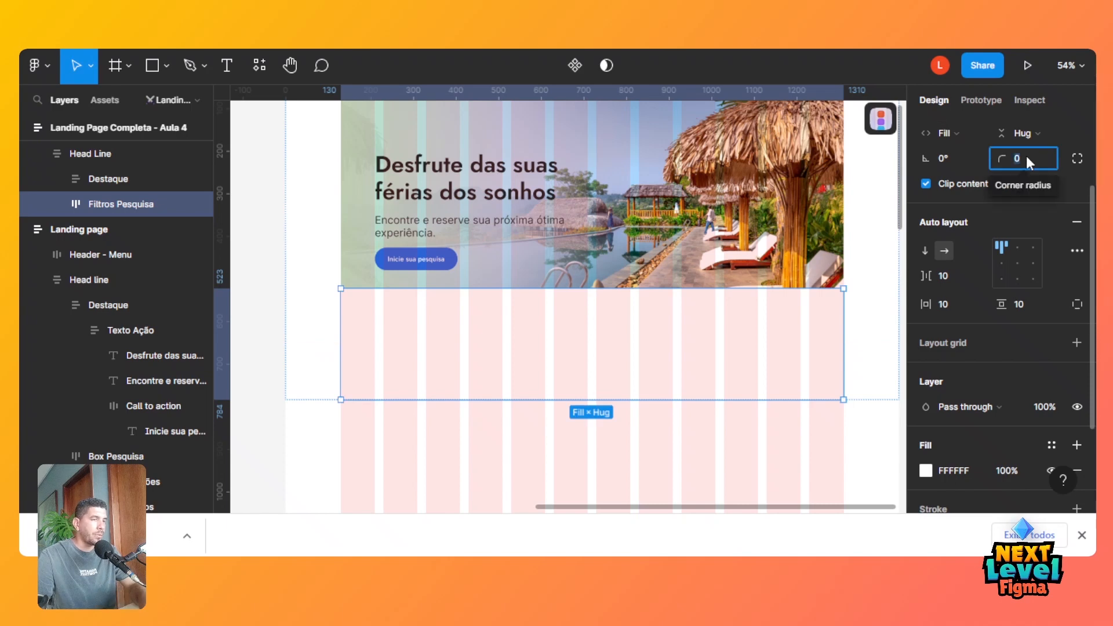
type("20")
key("Tab")
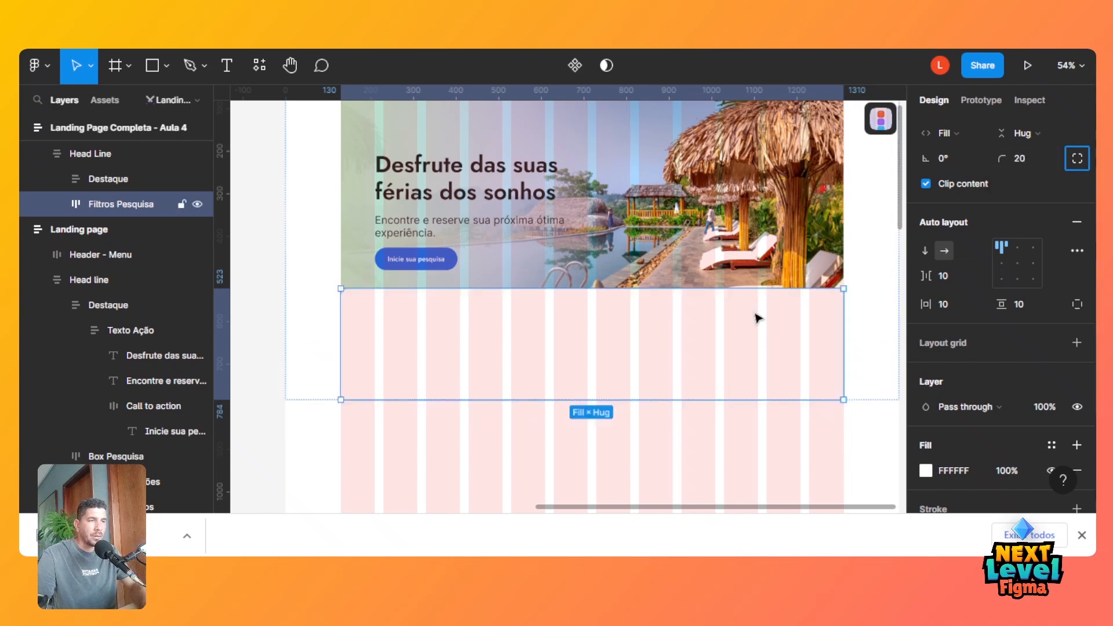
left_click(756, 314)
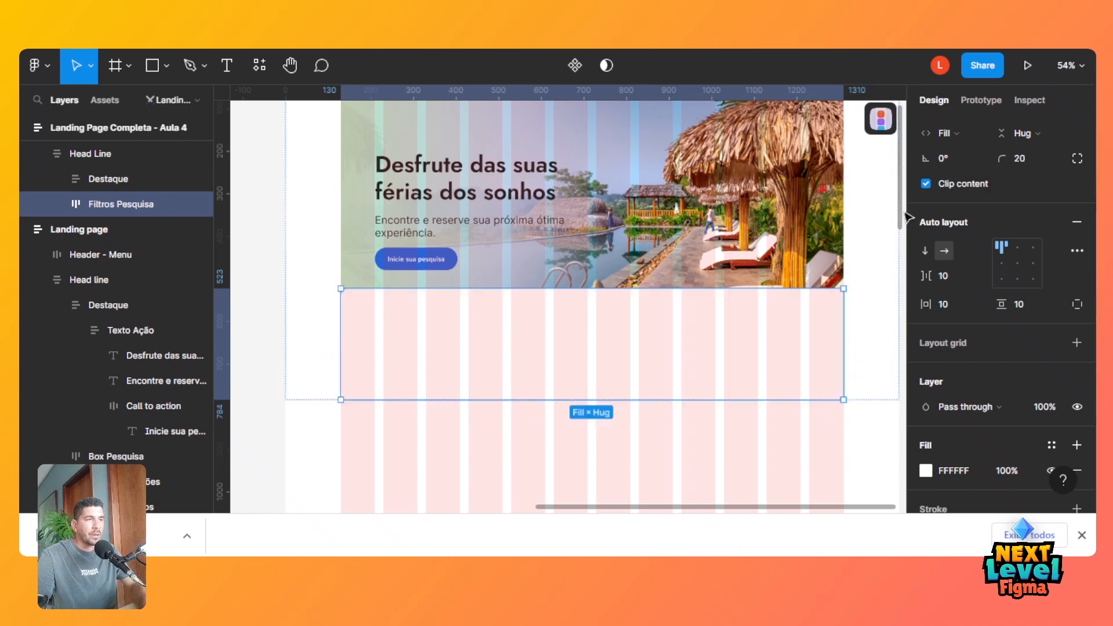
Set the Landing Page Completa - Aula 4 frame's vertical spacing between items to 0 and hide its 12-column layout grid.
scroll(754, 232, "up", 5)
left_click(399, 182)
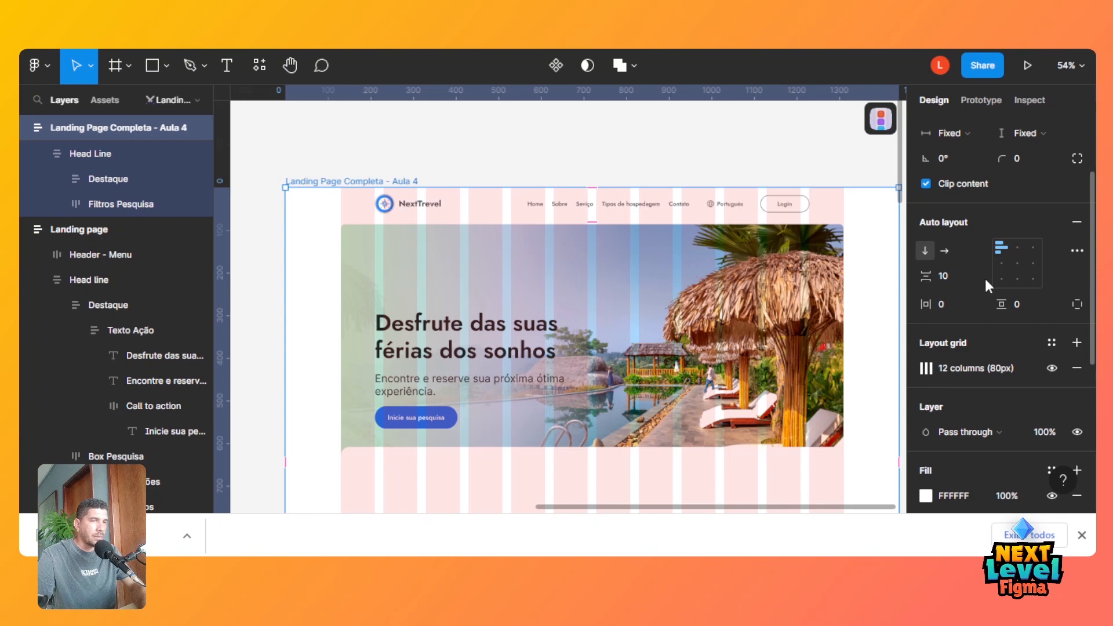
left_click(947, 277)
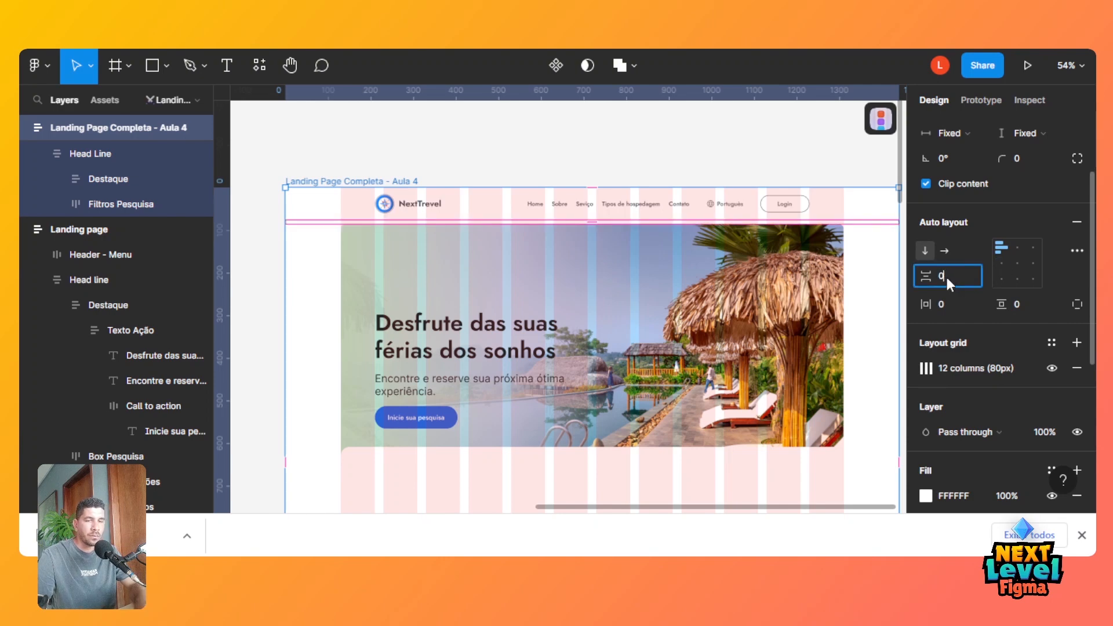
key("Tab")
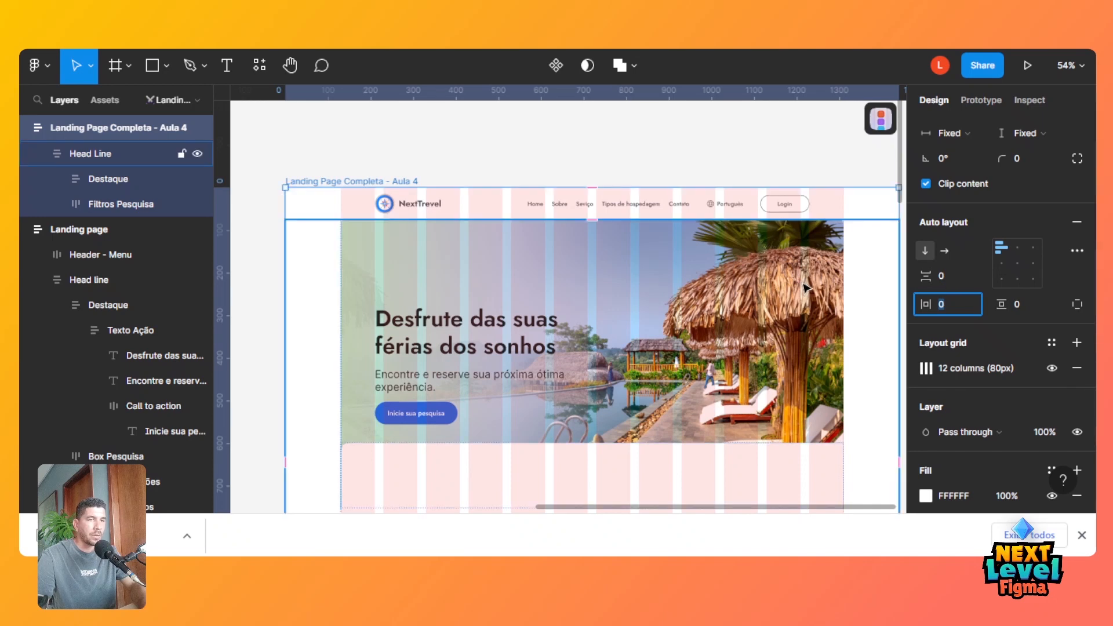
left_click(1051, 368)
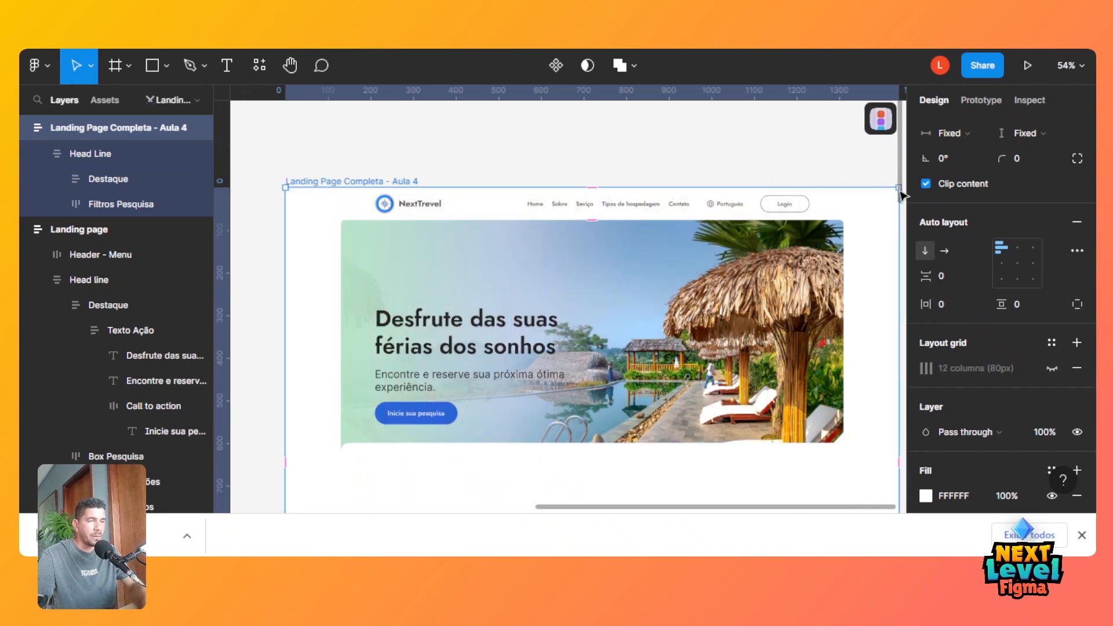
Add a black 1 px inside stroke to the Filtros Pesquisa frame so its outline stands out.
scroll(689, 291, "down", 5)
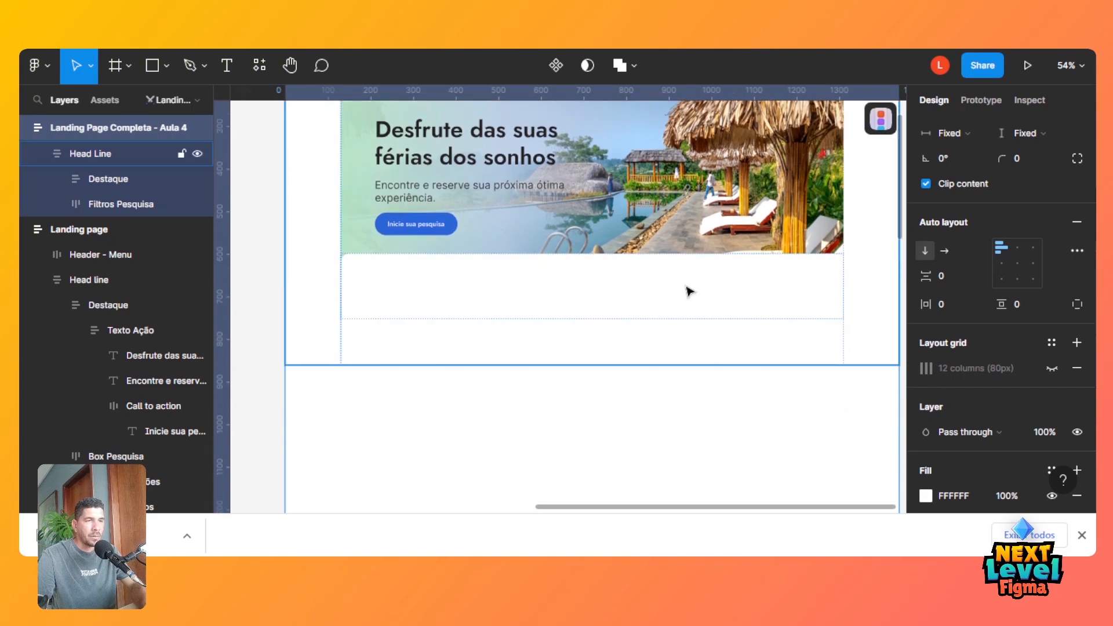
left_click(689, 291)
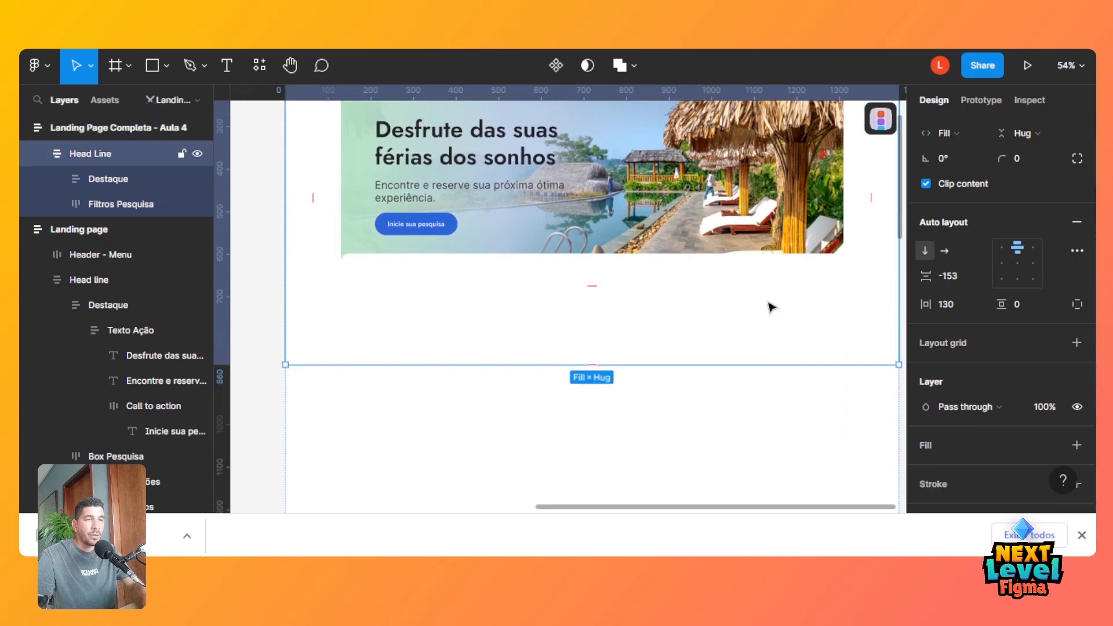
left_click(115, 204)
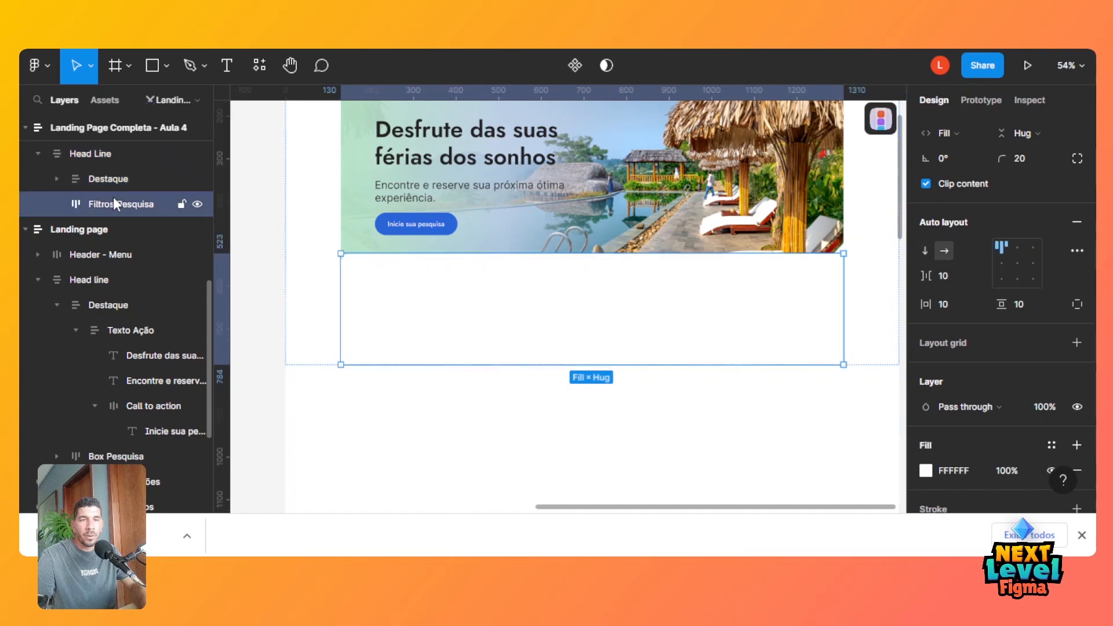
scroll(985, 400, "down", 3)
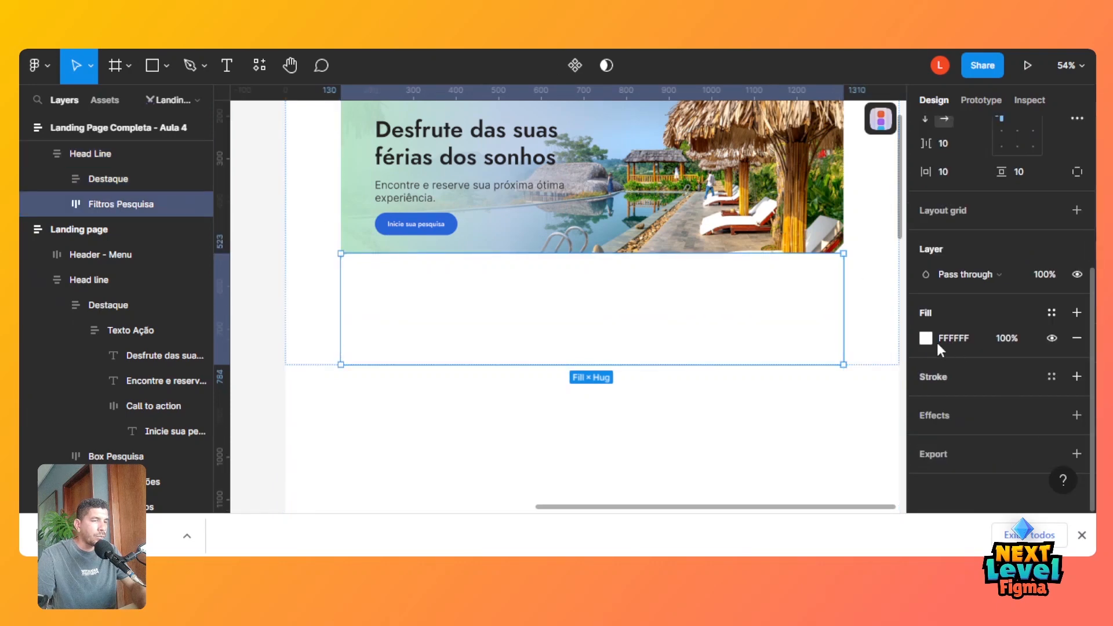
left_click(940, 380)
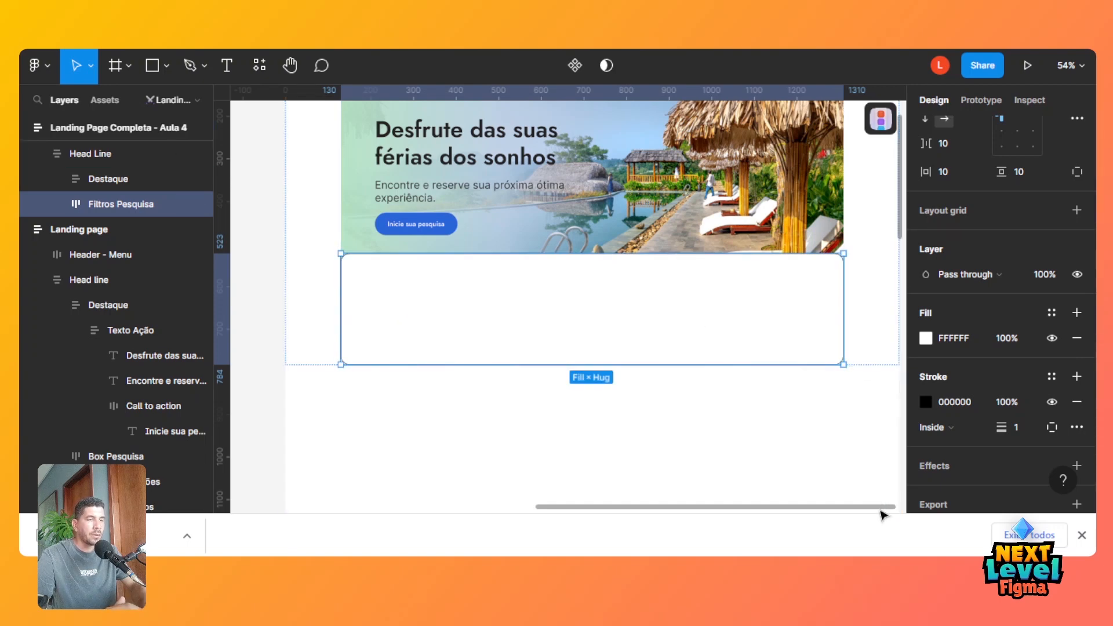
Examine the reference Box Pesquisa frame's size, corner radius, padding and item spacing.
left_click_drag(882, 506, 588, 522)
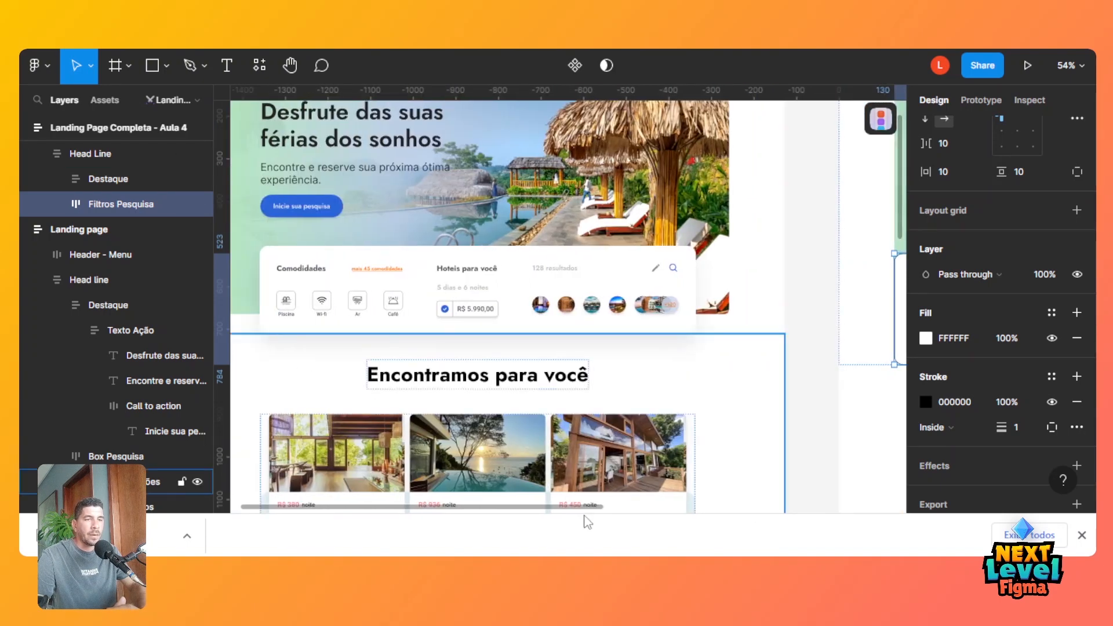
double_click(338, 264)
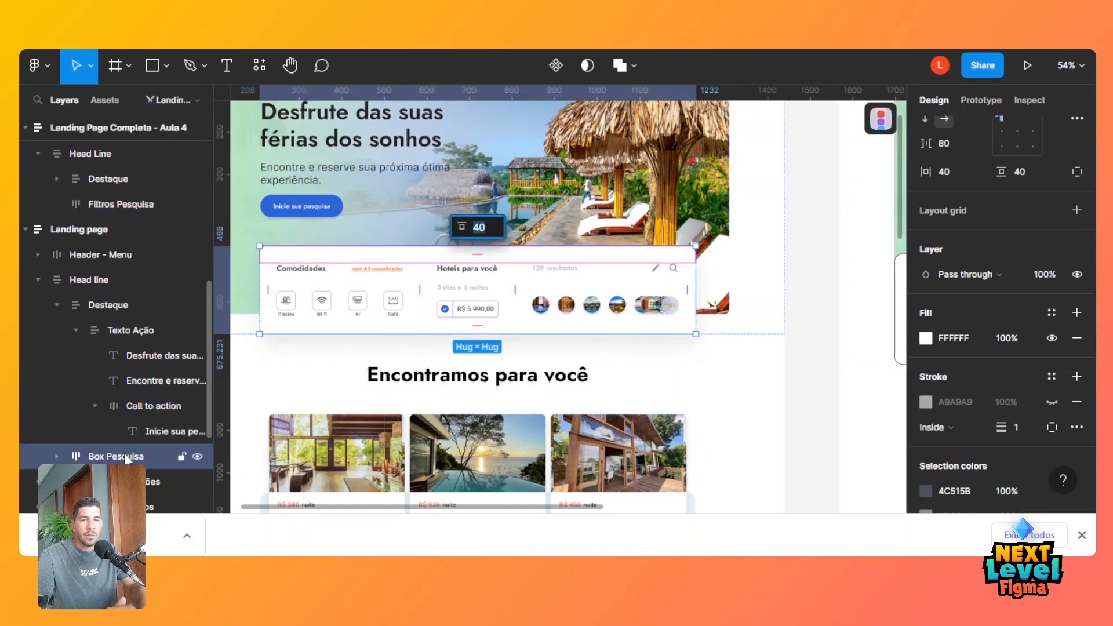
scroll(926, 200, "up", 5)
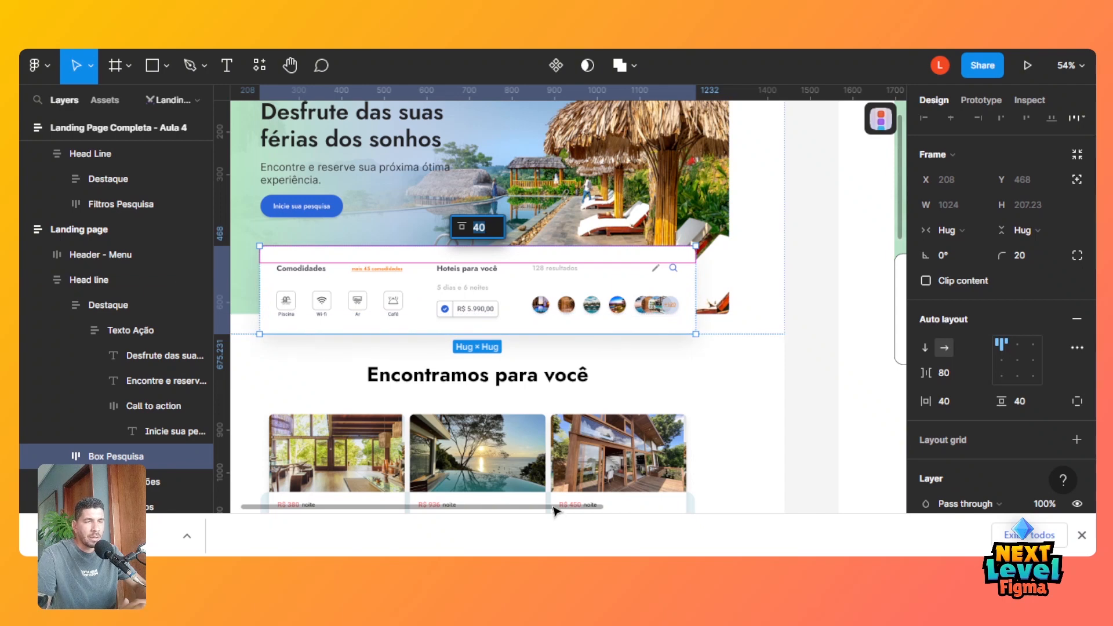
mouse_move(555, 512)
left_mouse_down()
mouse_move(848, 500)
mouse_move(552, 516)
left_mouse_up()
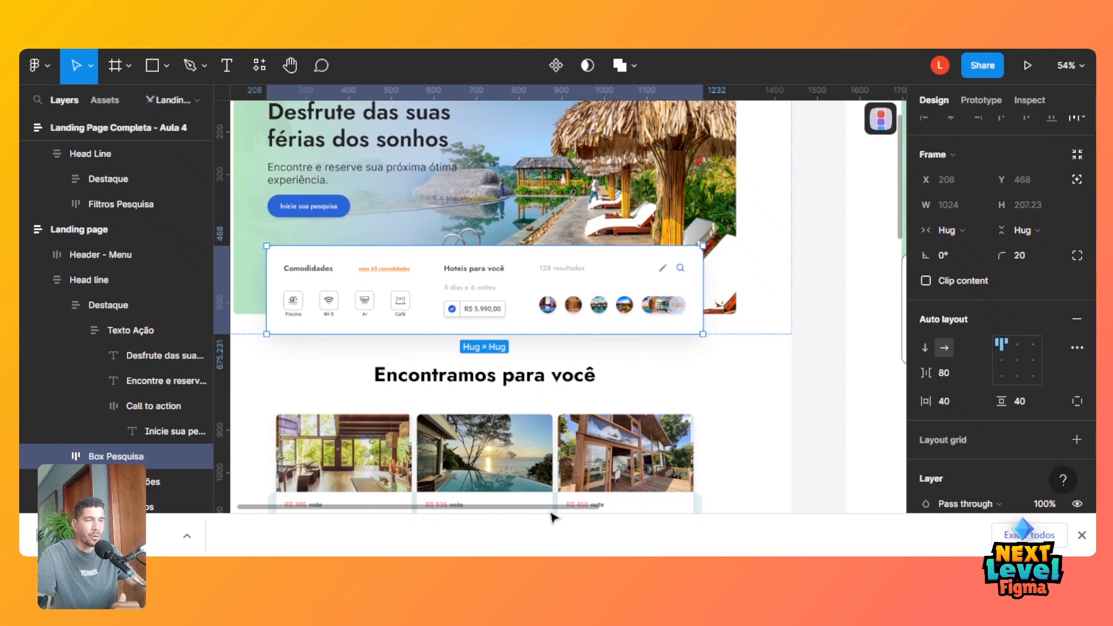
Try the First on top canvas stacking for the Head Line frame in its advanced layout settings.
left_click_drag(527, 514, 779, 486)
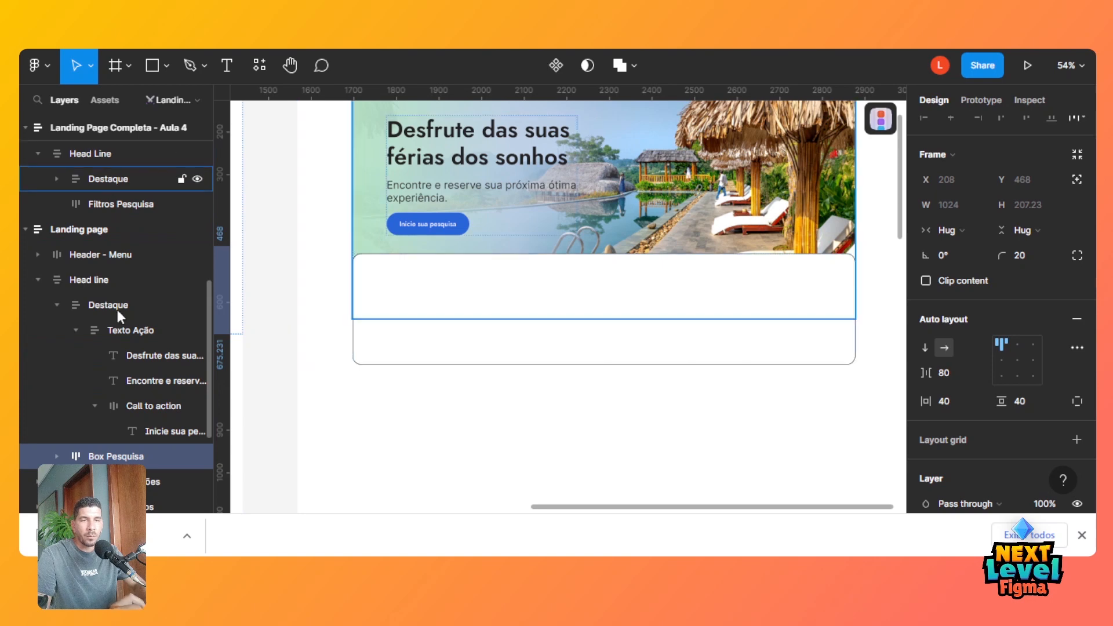
left_click(102, 154)
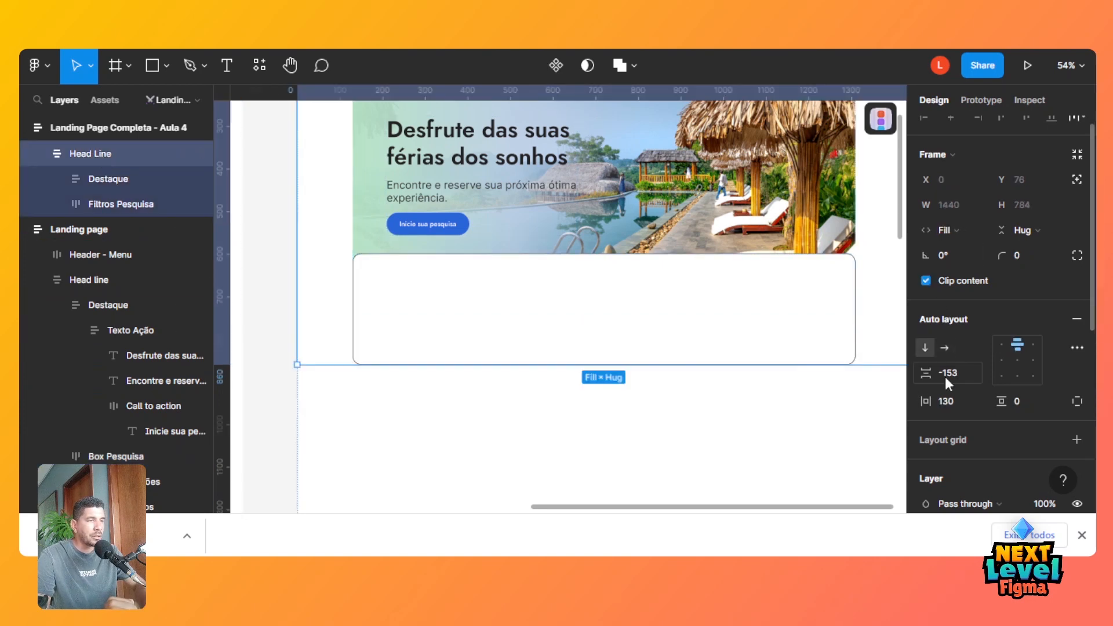
left_click(1077, 350)
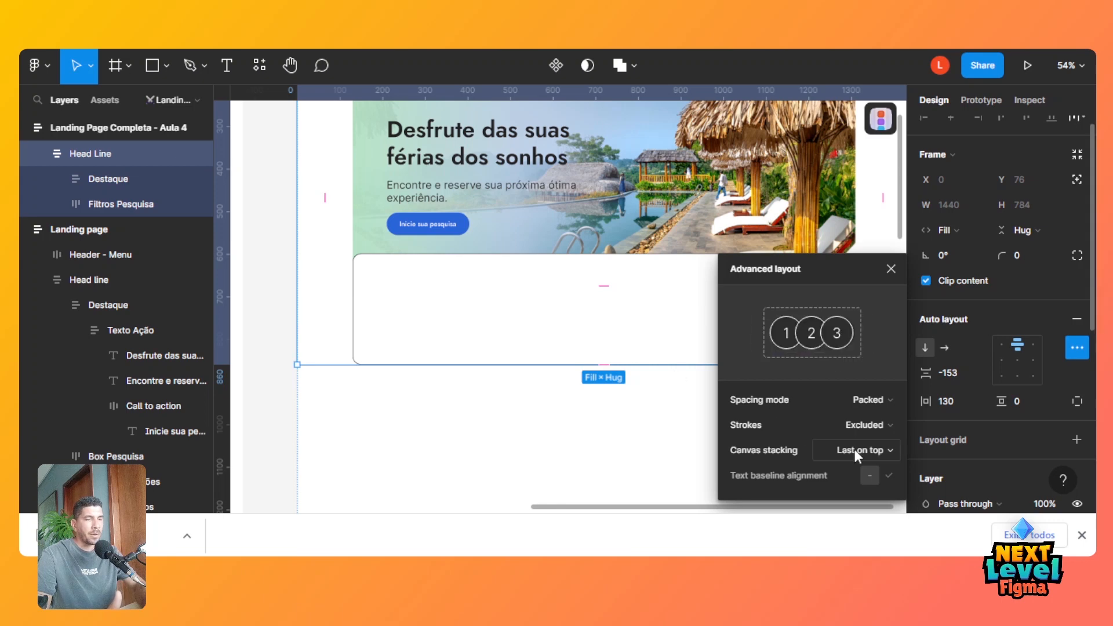
left_click(874, 451)
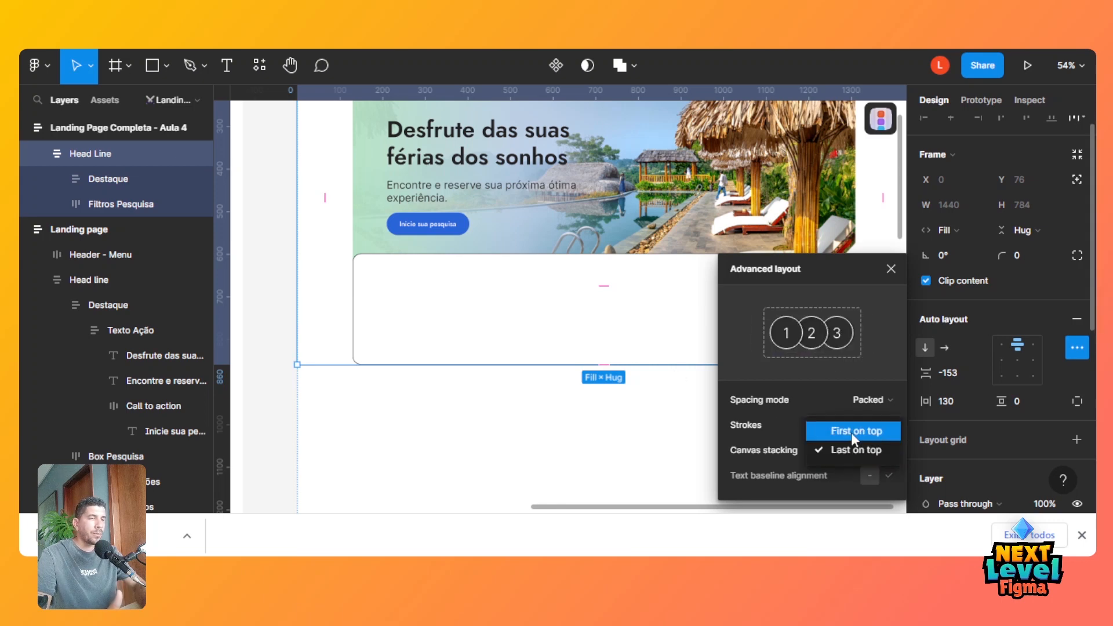
left_click(850, 432)
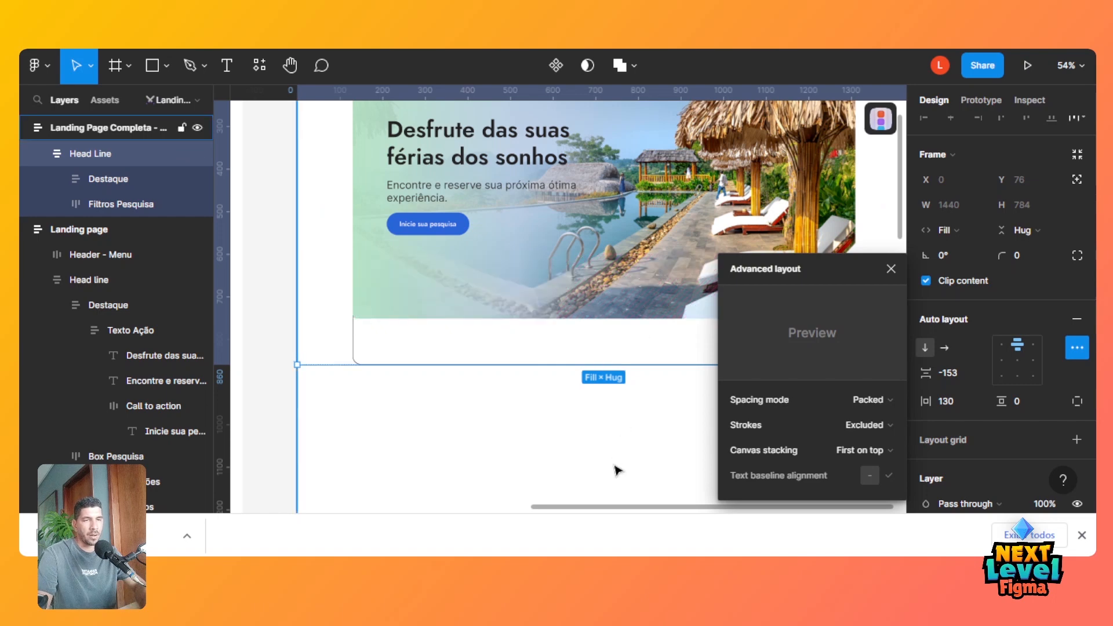
Return the Head Line frame's canvas stacking to Last on top and close the advanced layout settings.
left_click(864, 456)
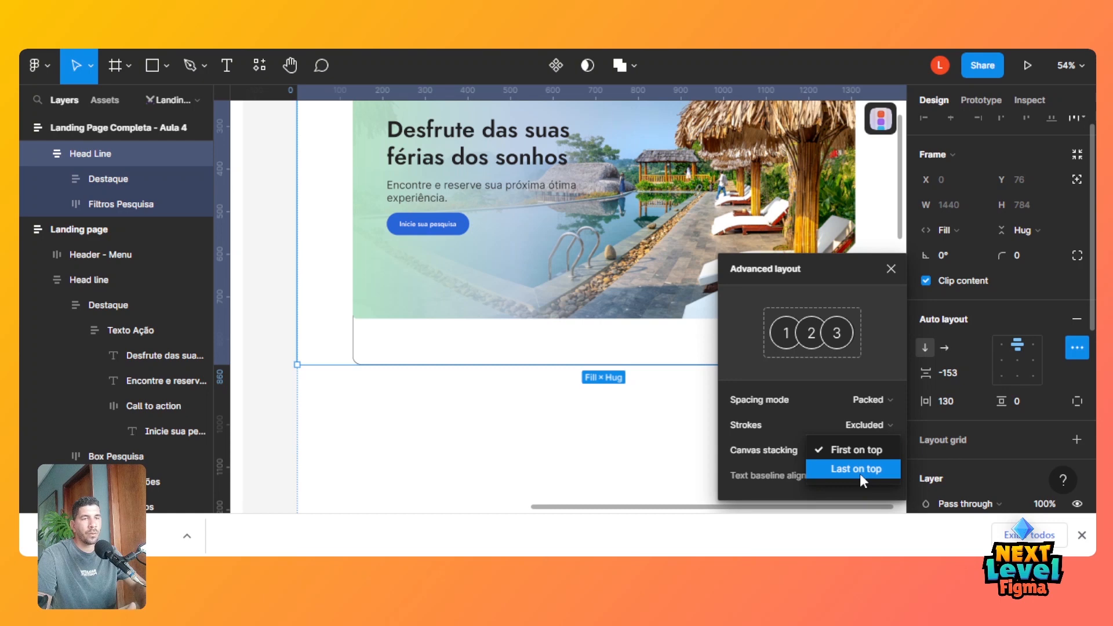
left_click(860, 474)
left_click(890, 269)
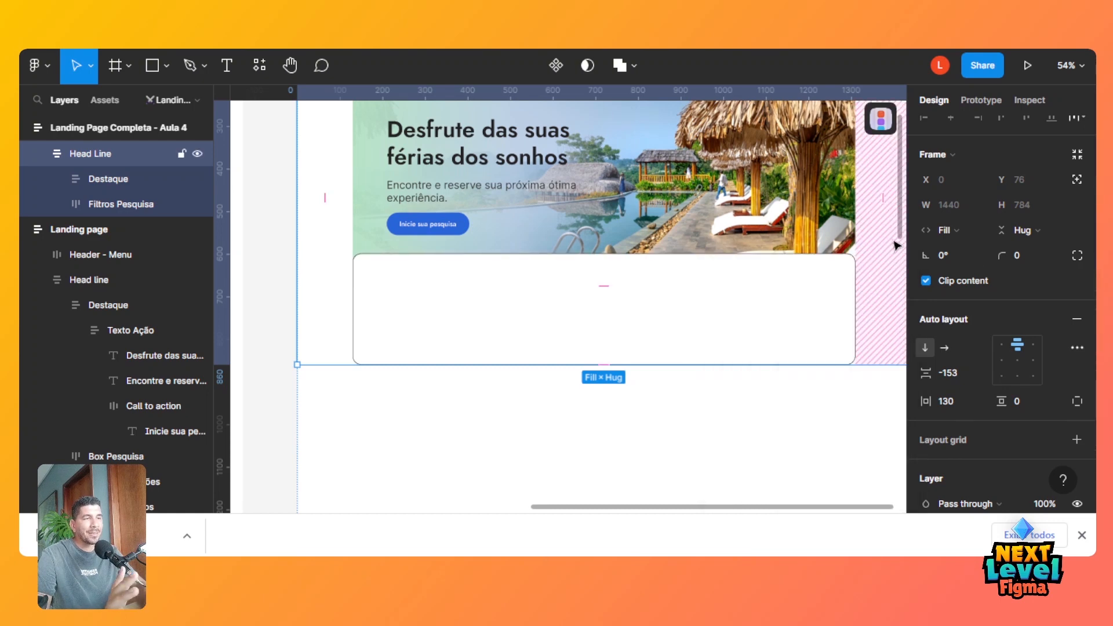
Compare the new cover and its overlapping search box with the reference Head line section.
scroll(901, 214, "up", 2)
scroll(901, 210, "up", 3)
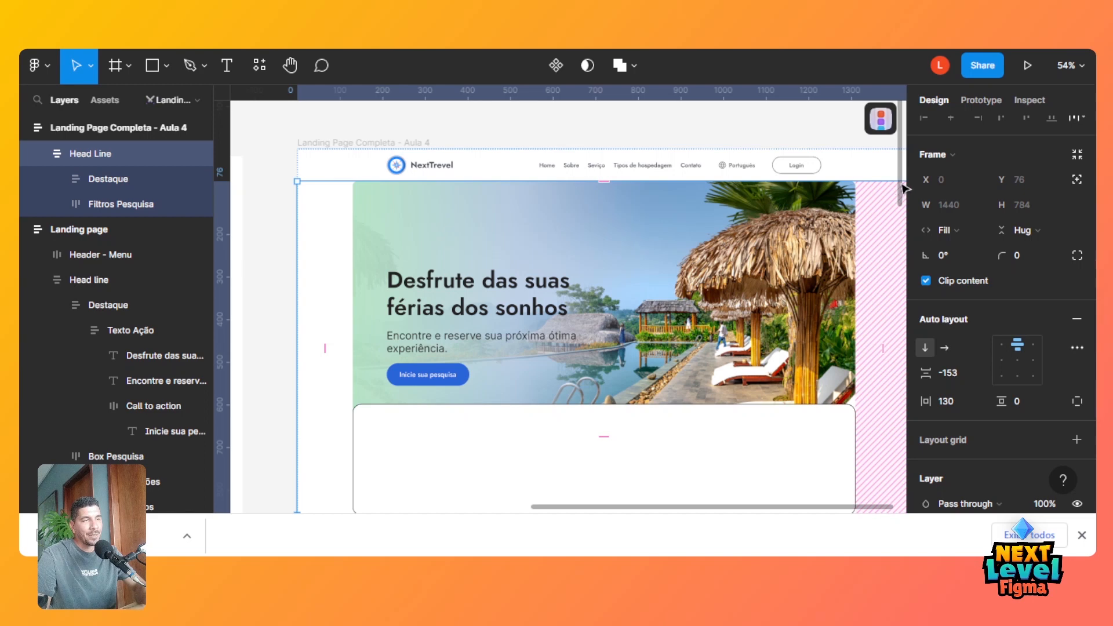
left_click_drag(902, 190, 904, 208)
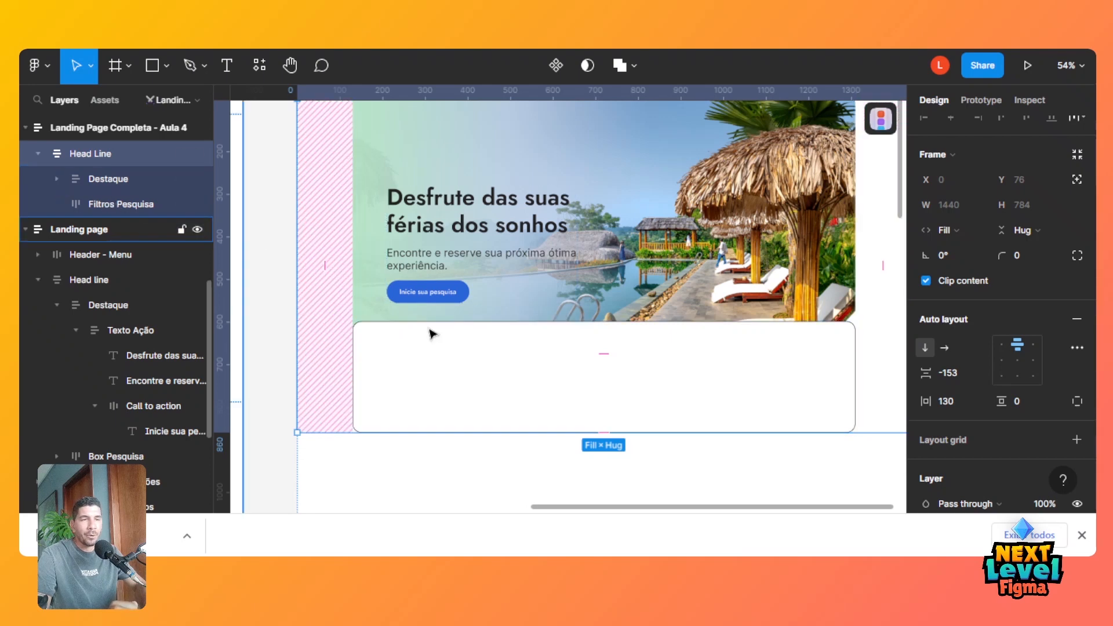
left_click(496, 380)
key("Escape")
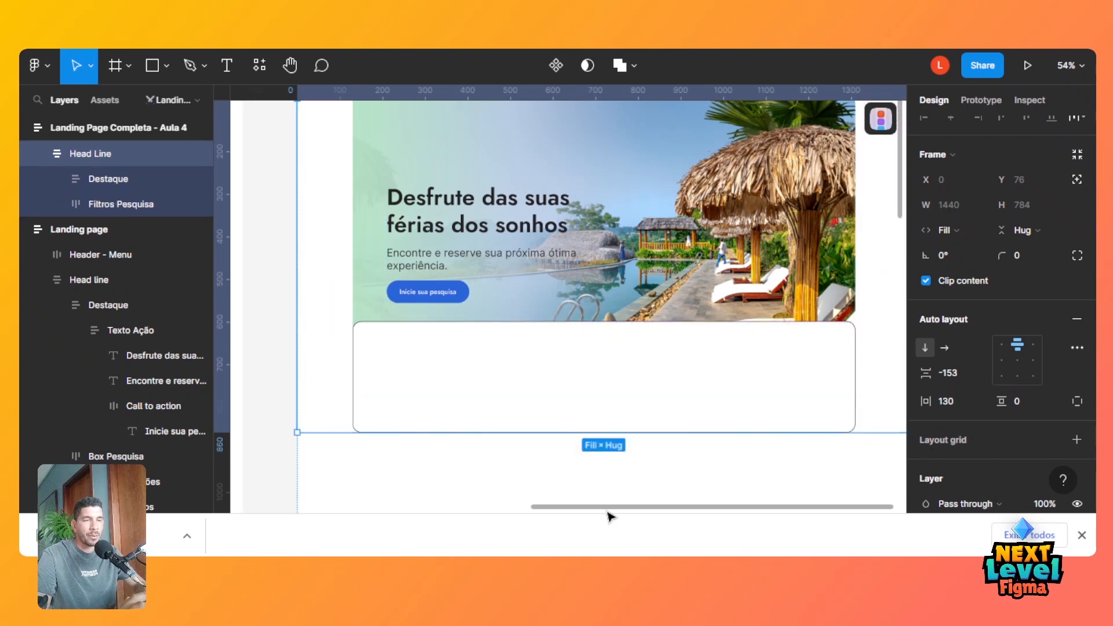
left_click_drag(614, 507, 324, 506)
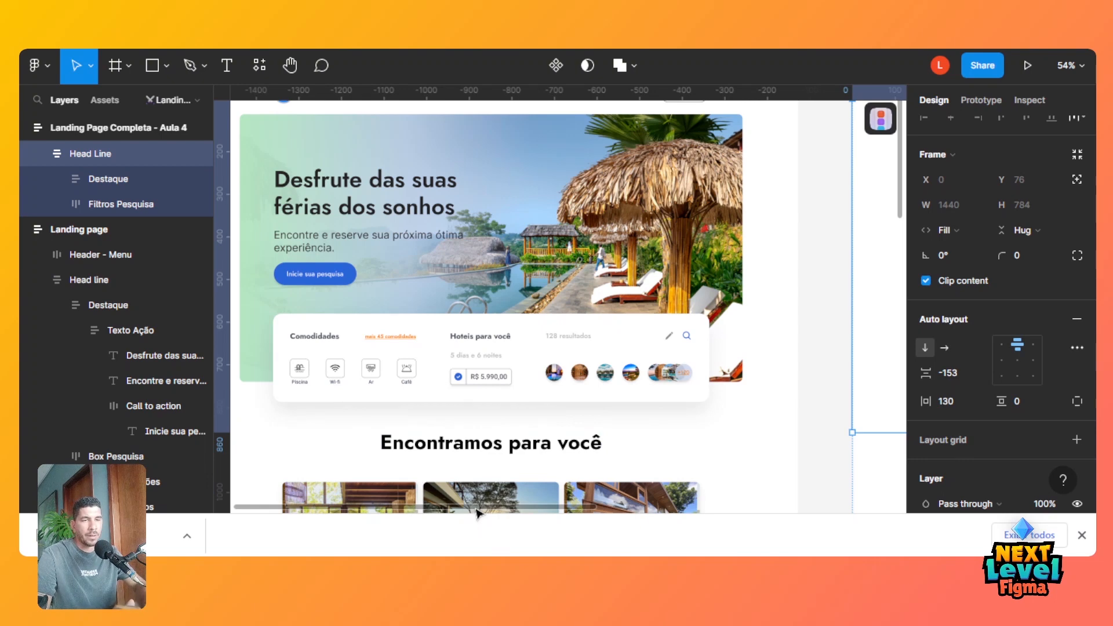
Import the wi-fi, wedding-dinner, ar-condicionado and piscina icons from the Aula 4 folder in File Explorer onto the empty canvas beside the page.
left_click_drag(476, 509, 362, 499)
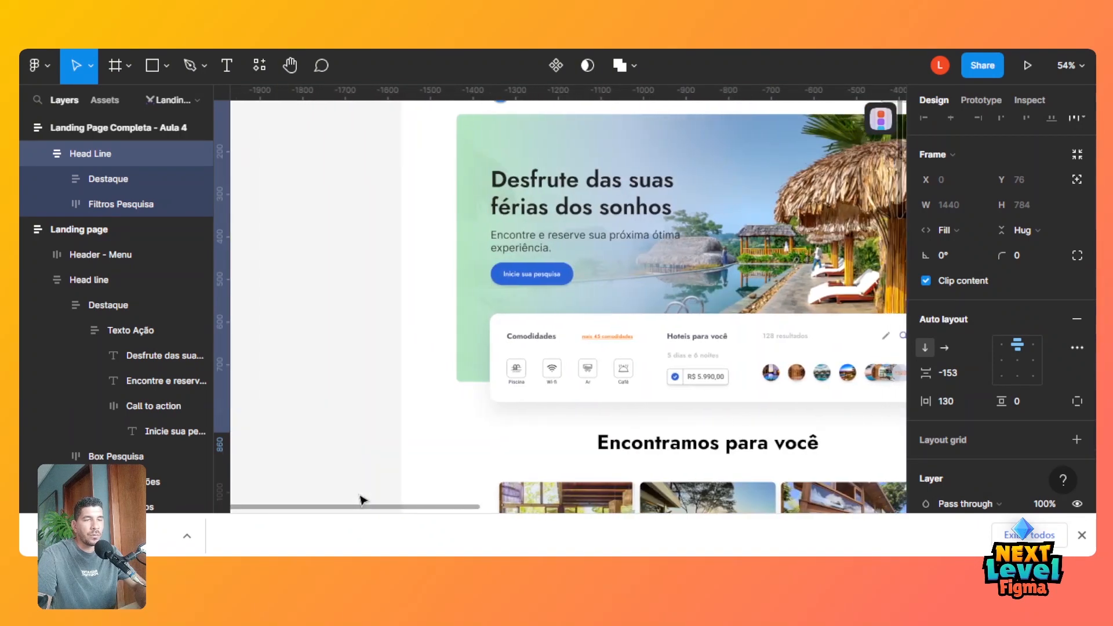
left_click_drag(389, 502, 902, 469)
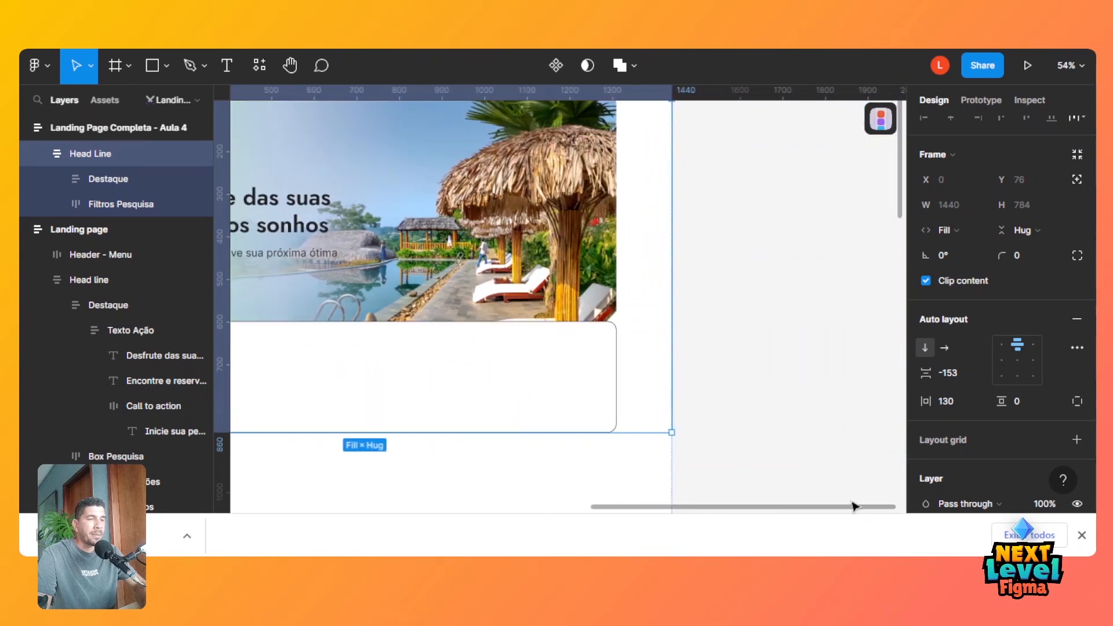
left_click_drag(854, 509, 910, 509)
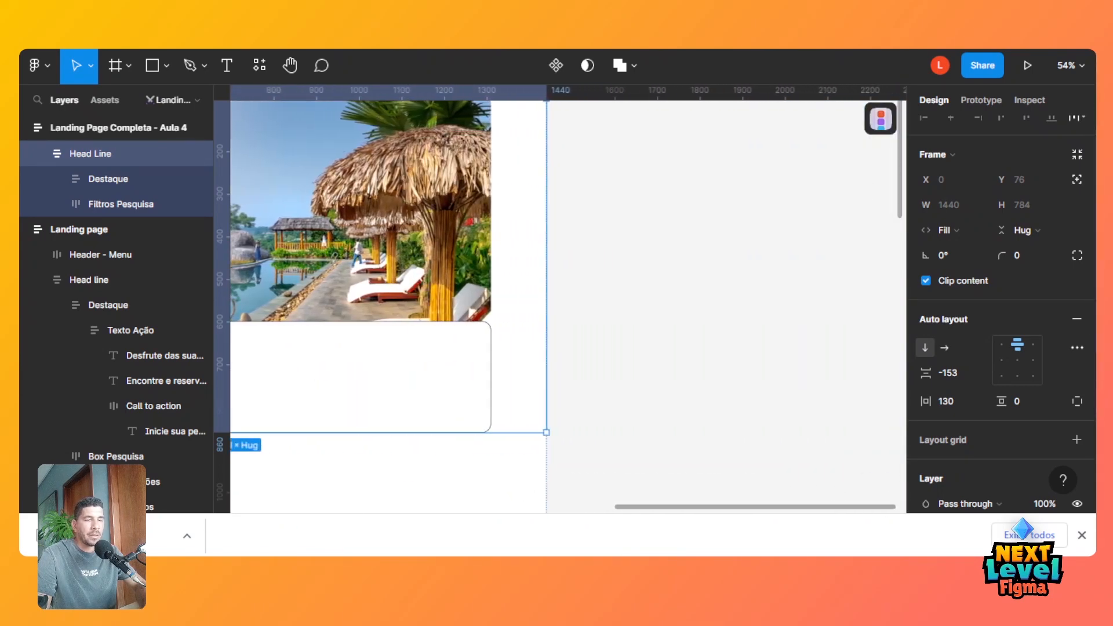
key("alt+Tab")
left_click(499, 388)
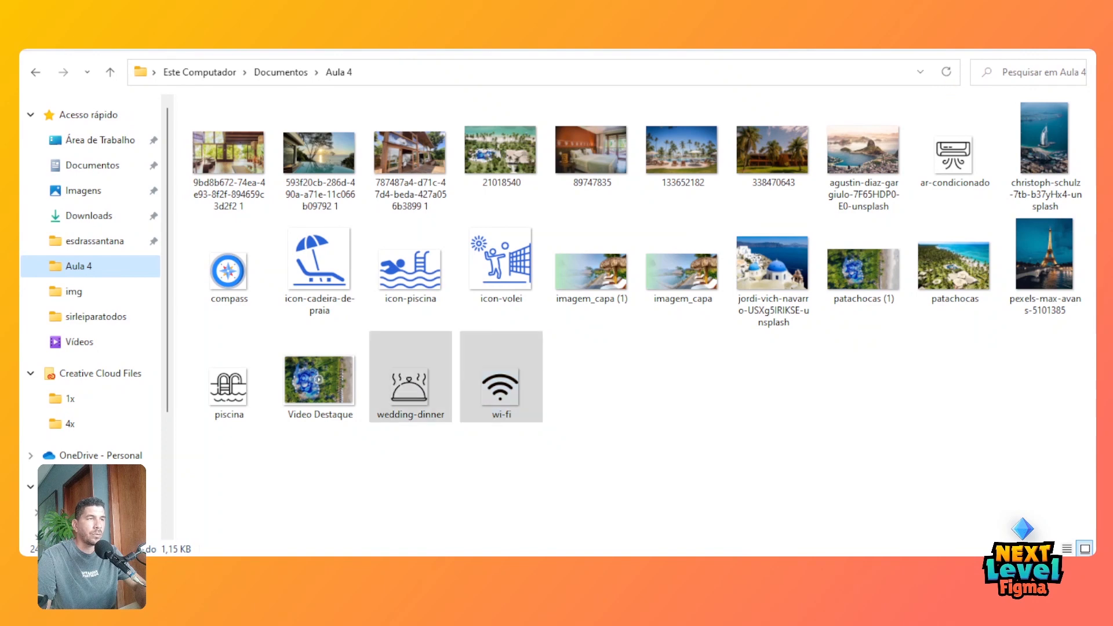
left_click(422, 393, "ctrl")
left_click(963, 156, "ctrl")
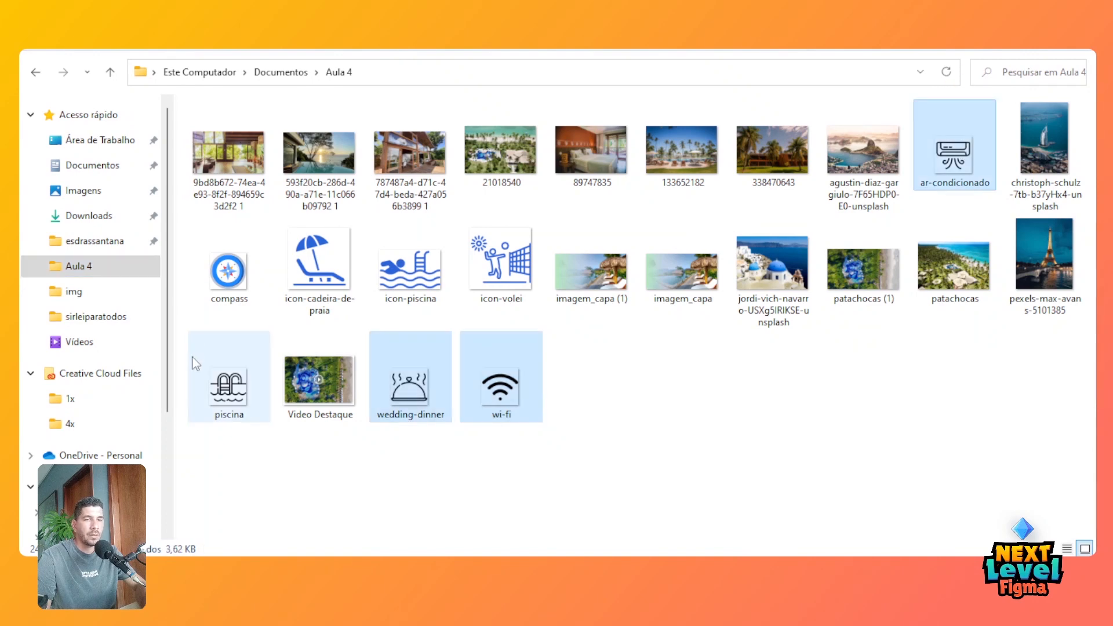
left_click(217, 388, "ctrl")
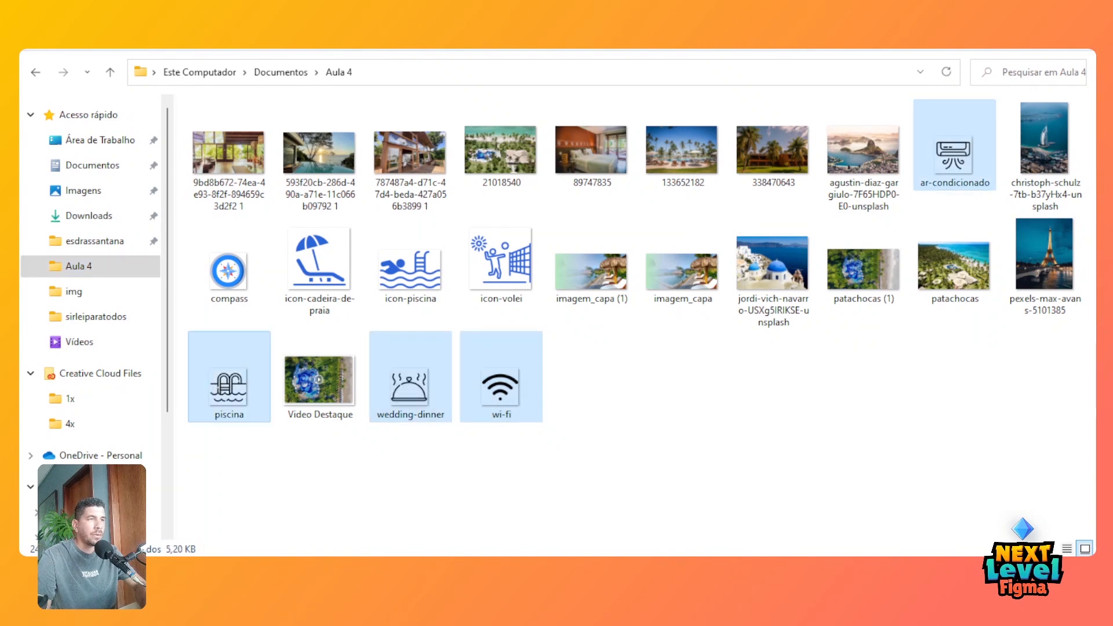
left_click(1042, 4)
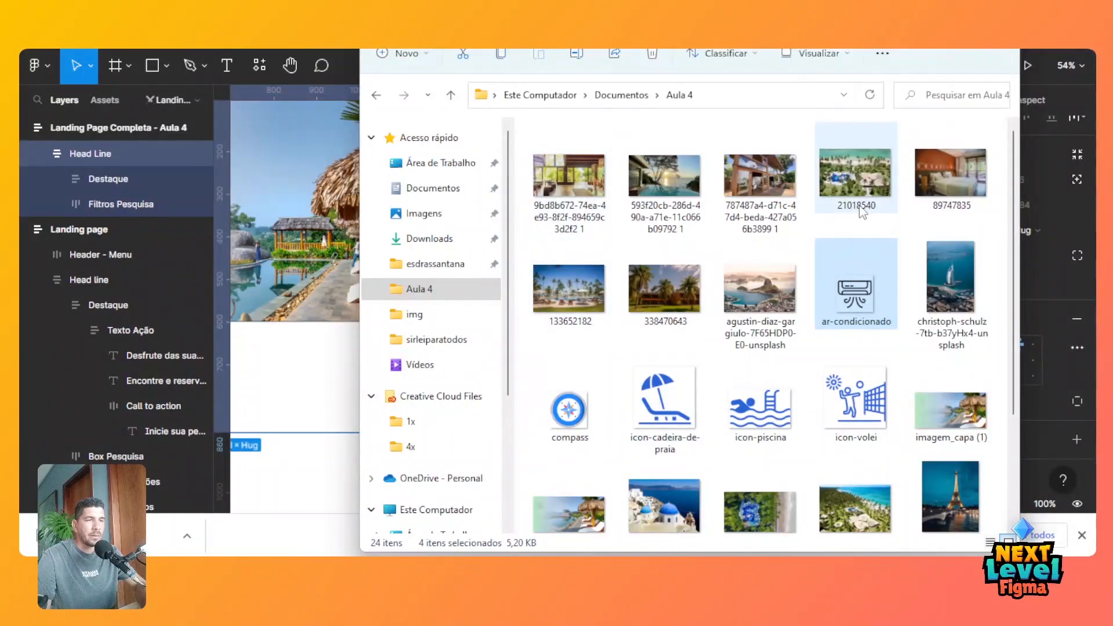
left_click_drag(855, 23, 418, 34)
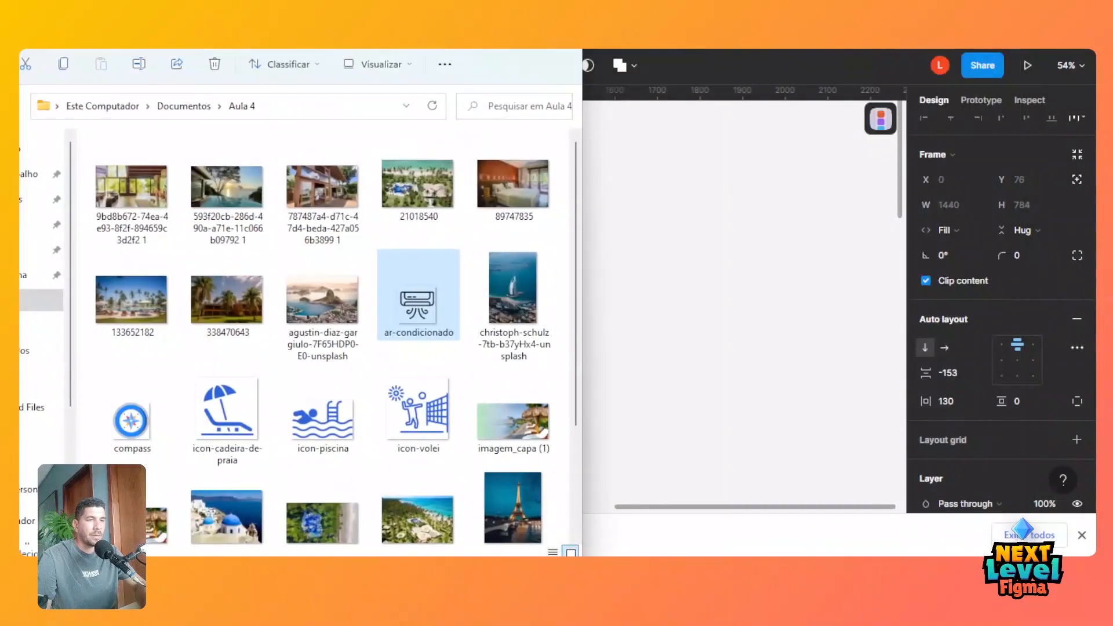
left_click_drag(551, 318, 735, 313)
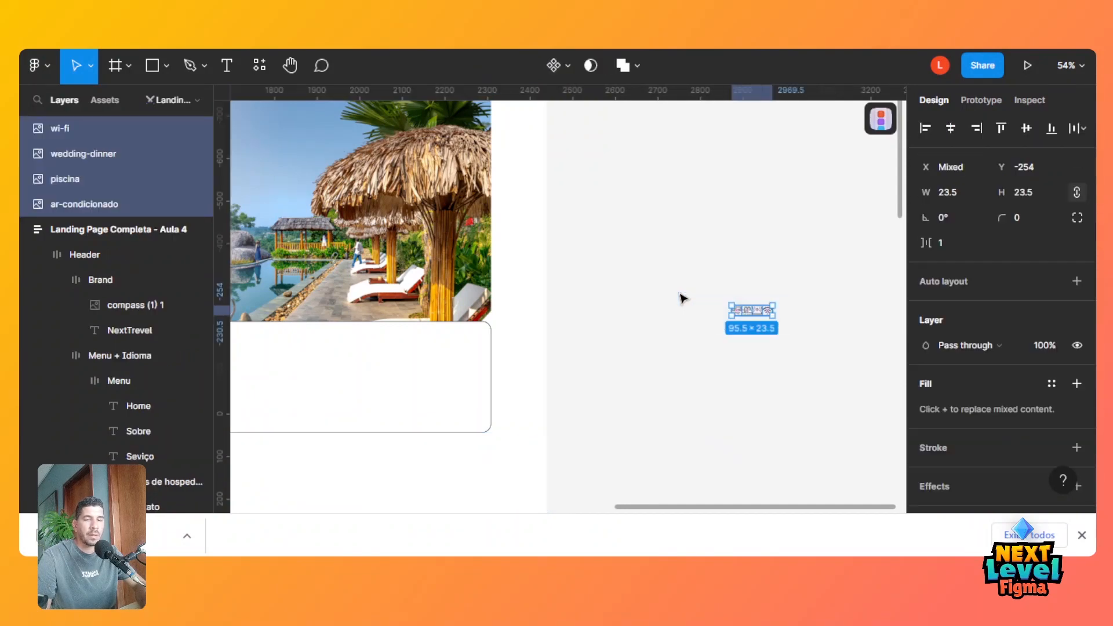
Scale the four imported amenity icons together proportionally to 56 × 56 each with the Scale tool.
left_click_drag(746, 509, 795, 487)
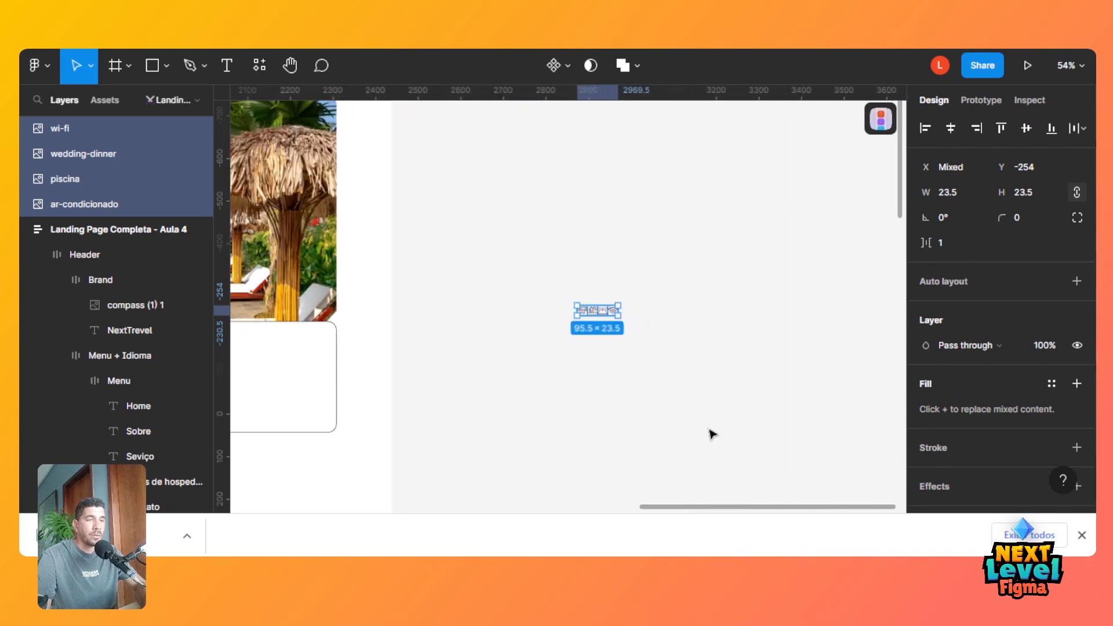
left_click(654, 405)
left_click_drag(578, 299, 661, 342)
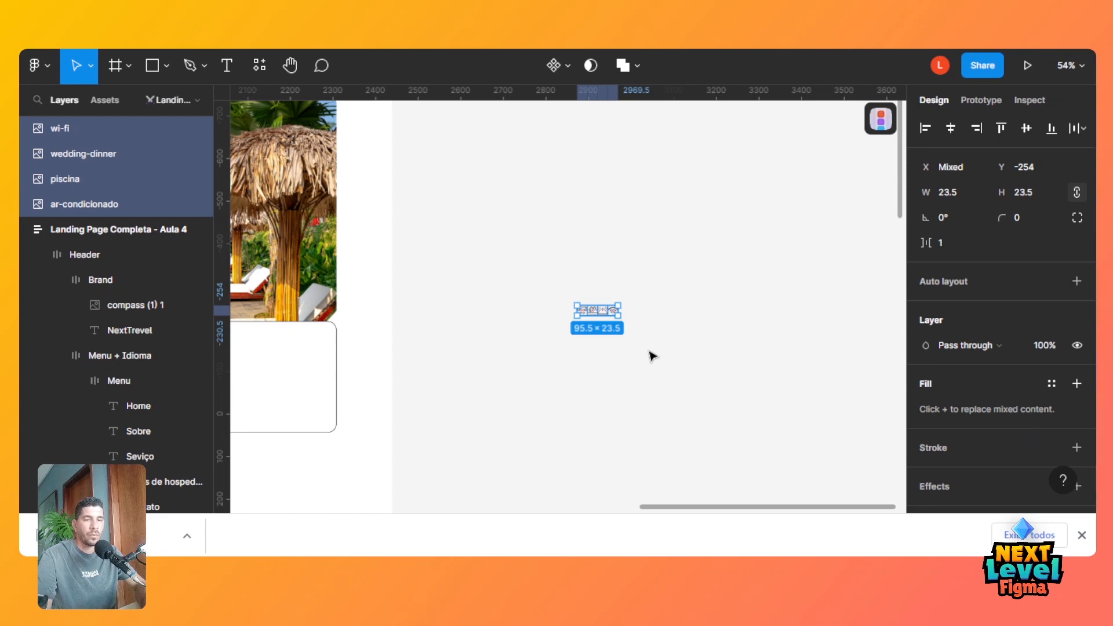
key("k")
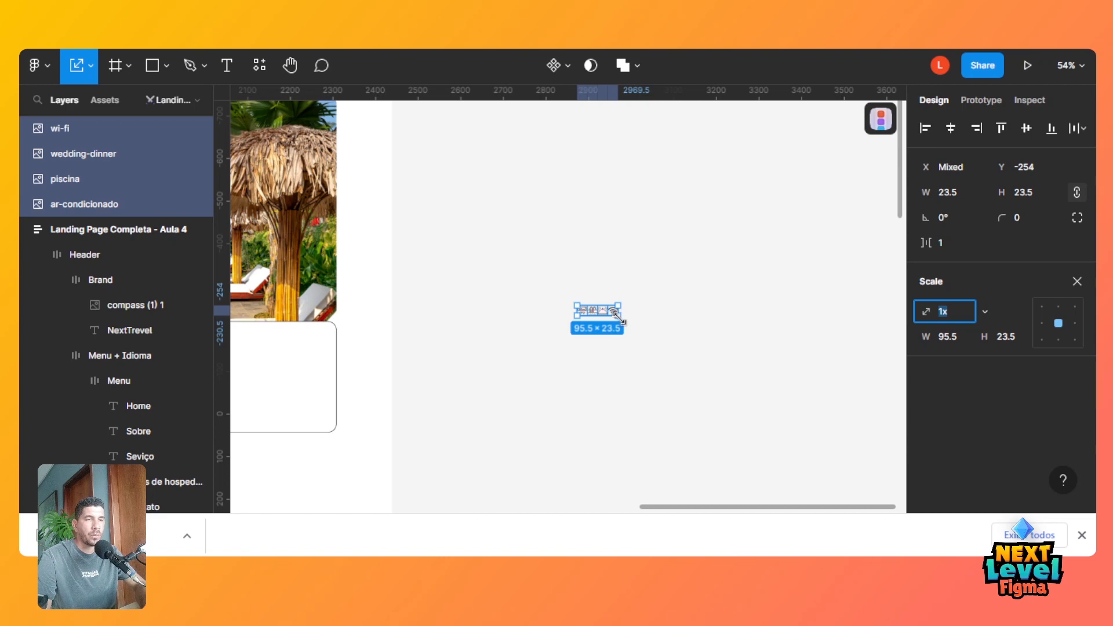
left_click_drag(617, 323, 652, 330)
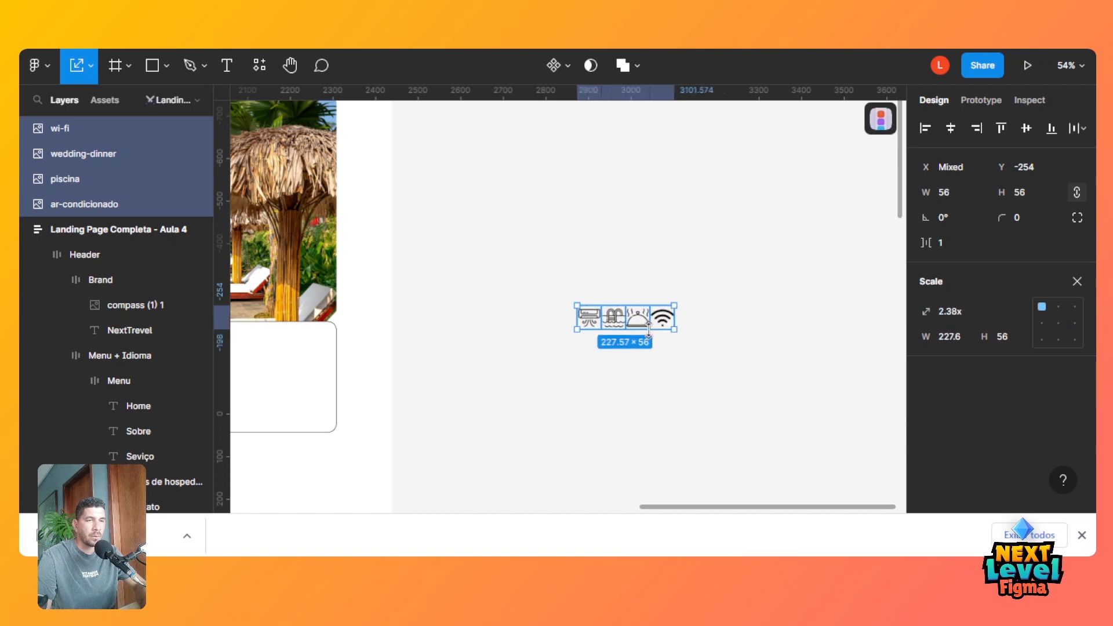
left_click_drag(813, 510, 796, 492)
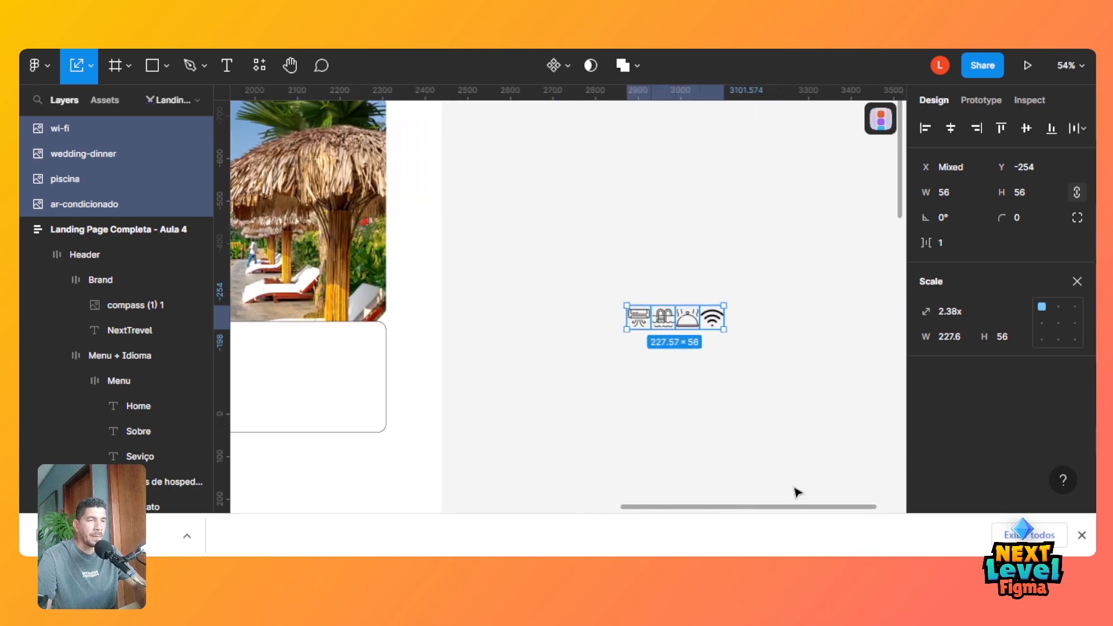
left_click(770, 400)
Compare with the reference search box and move the piscina icon below the other amenity icons.
left_click_drag(361, 485, 306, 481)
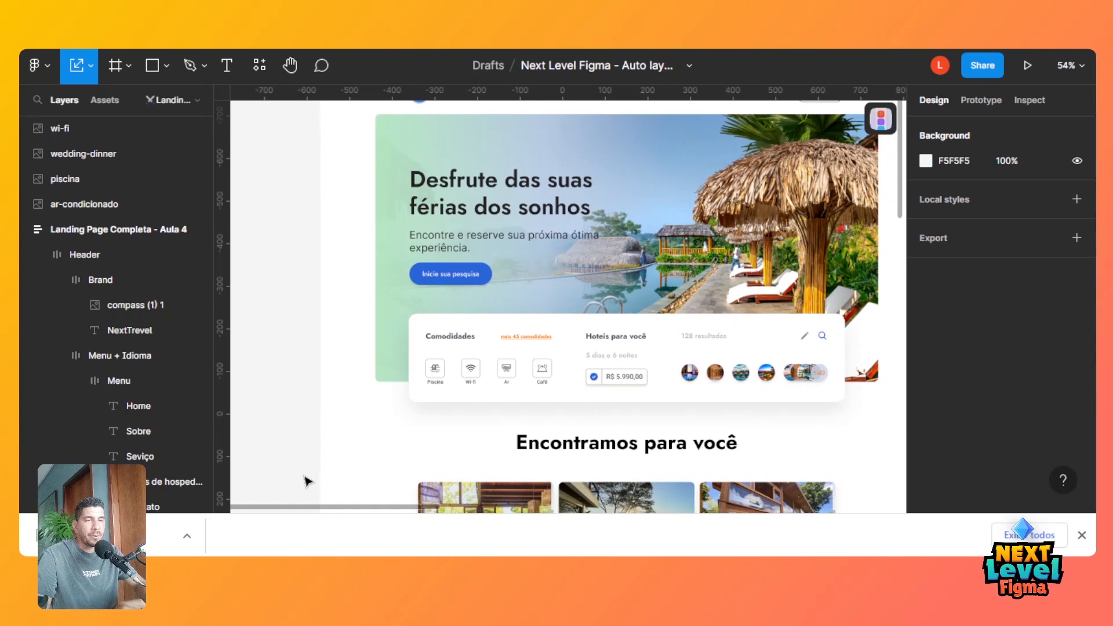
scroll(308, 481, "right", 1)
scroll(692, 462, "right", 15)
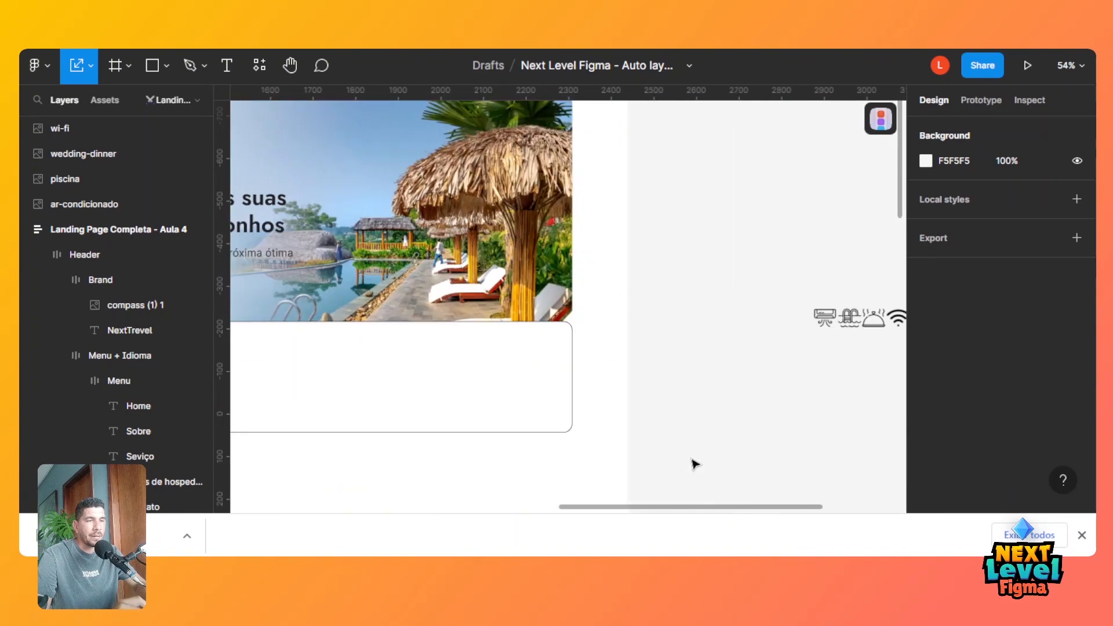
left_click_drag(707, 351, 565, 405)
left_click(585, 275)
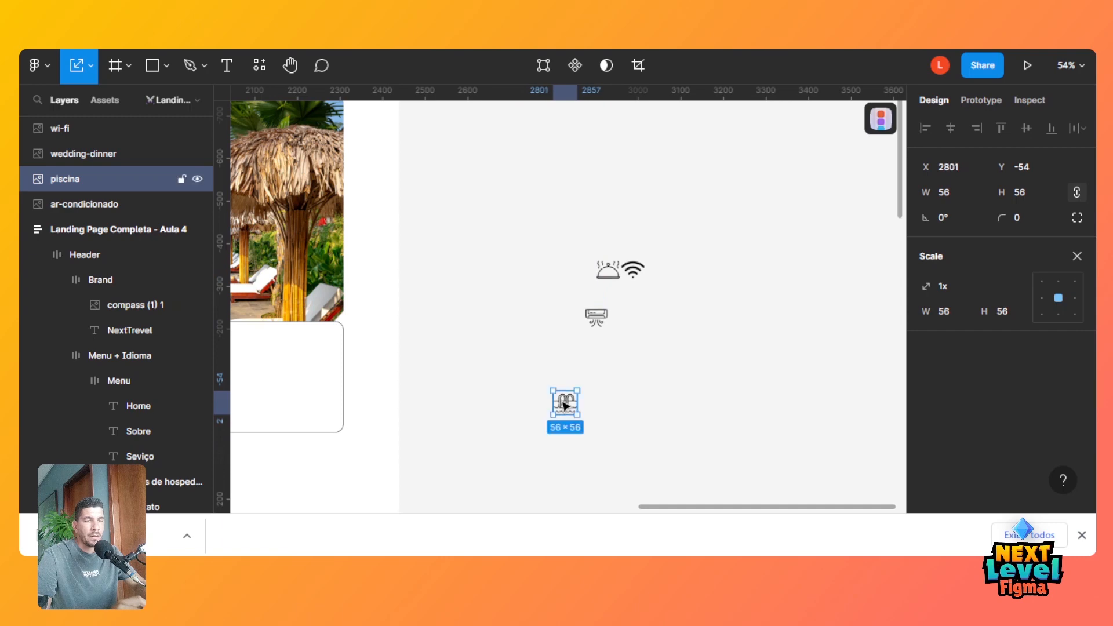
Check the size of the Piscina icon nested in the reference Box Pesquisa's Comodidades group.
left_click_drag(683, 508, 282, 506)
left_click(291, 378)
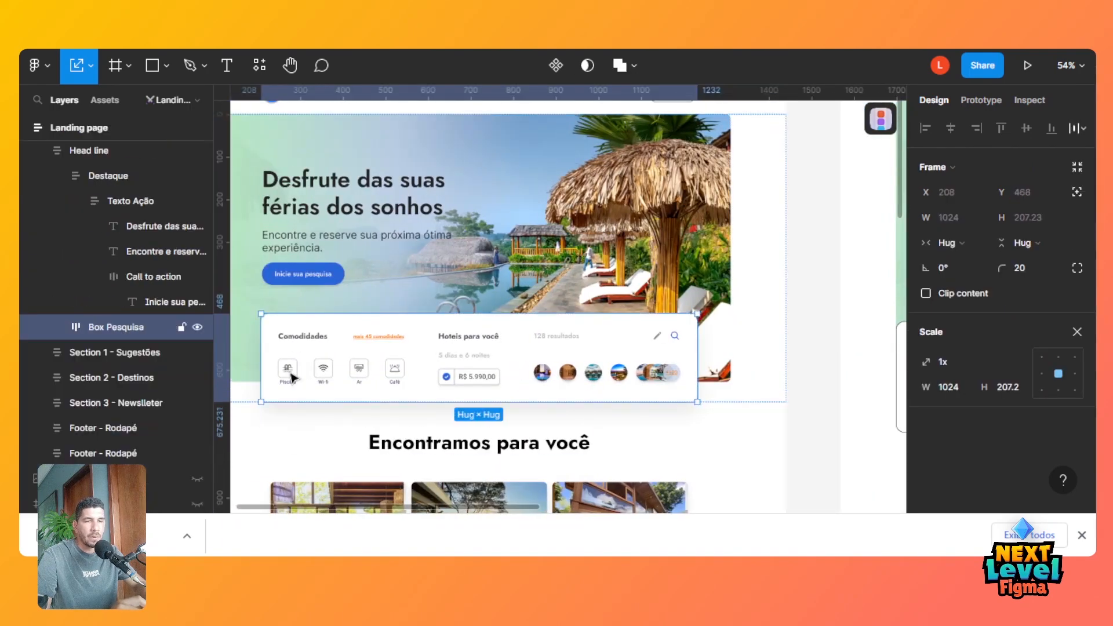
double_click(291, 377)
double_click(292, 377)
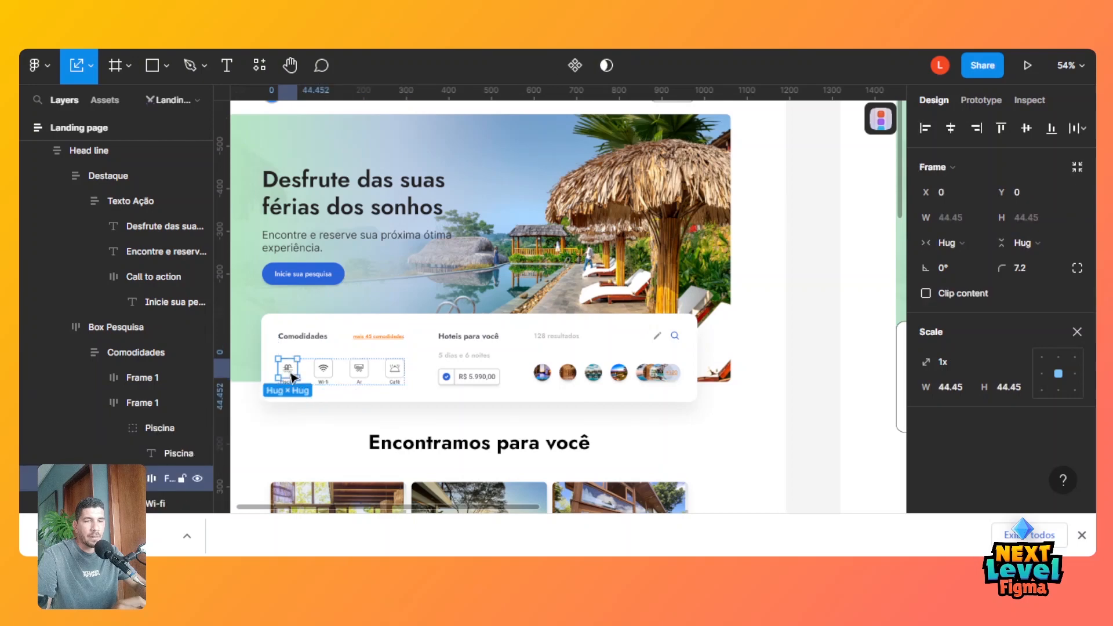
double_click(291, 377)
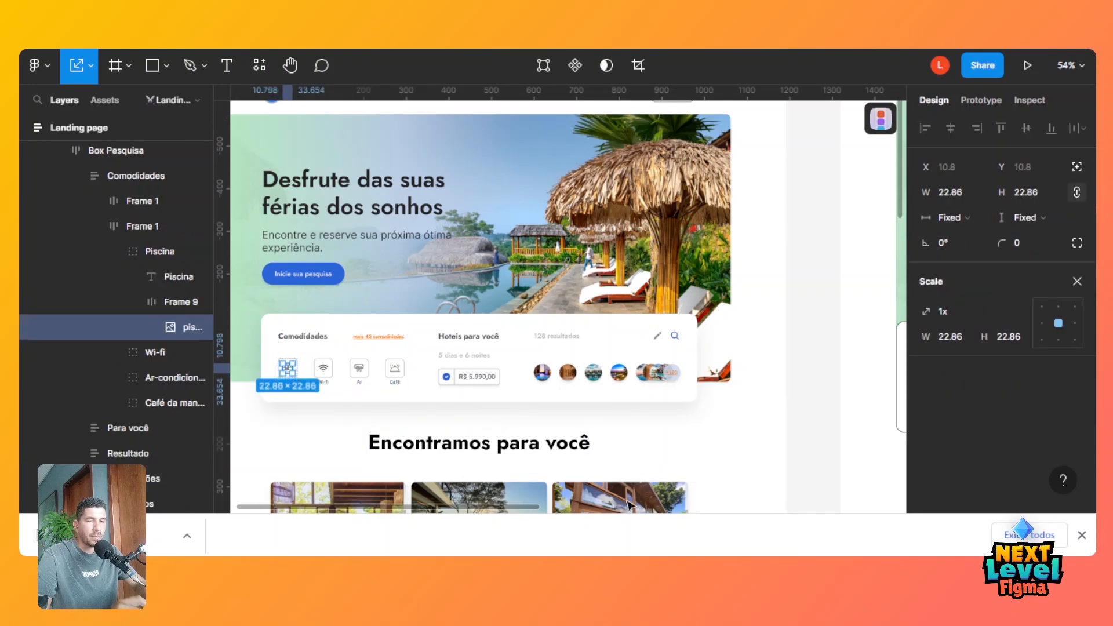
scroll(808, 494, "right", 10)
scroll(808, 493, "right", 8)
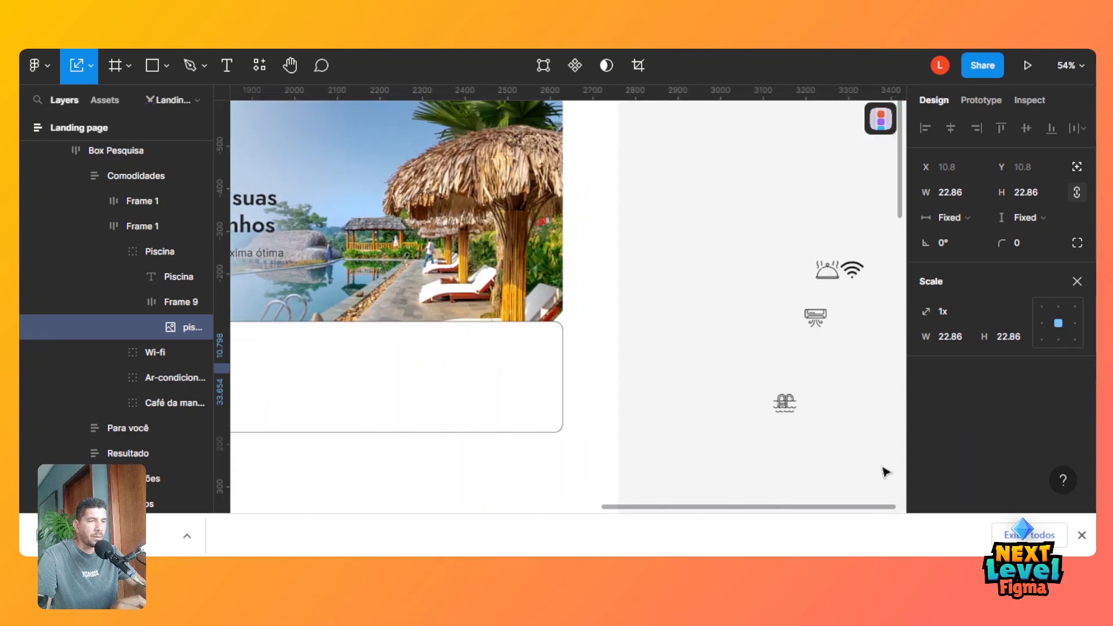
Set the piscina icon's width to 23 with proportions locked and inspect its sharpness up close.
left_click(785, 403)
left_click(952, 187)
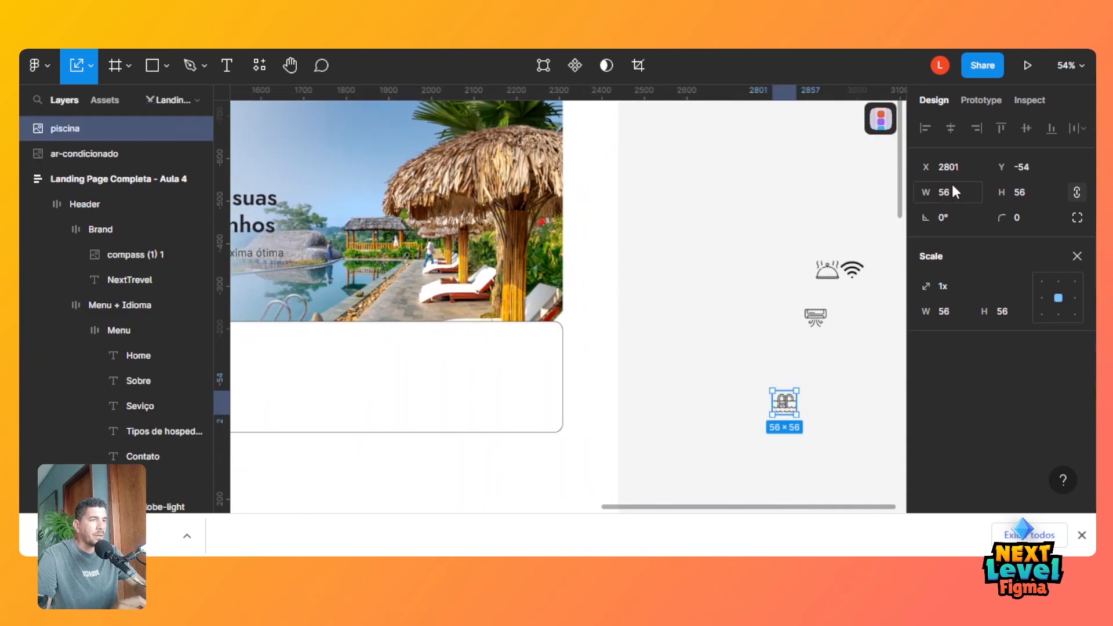
type("23")
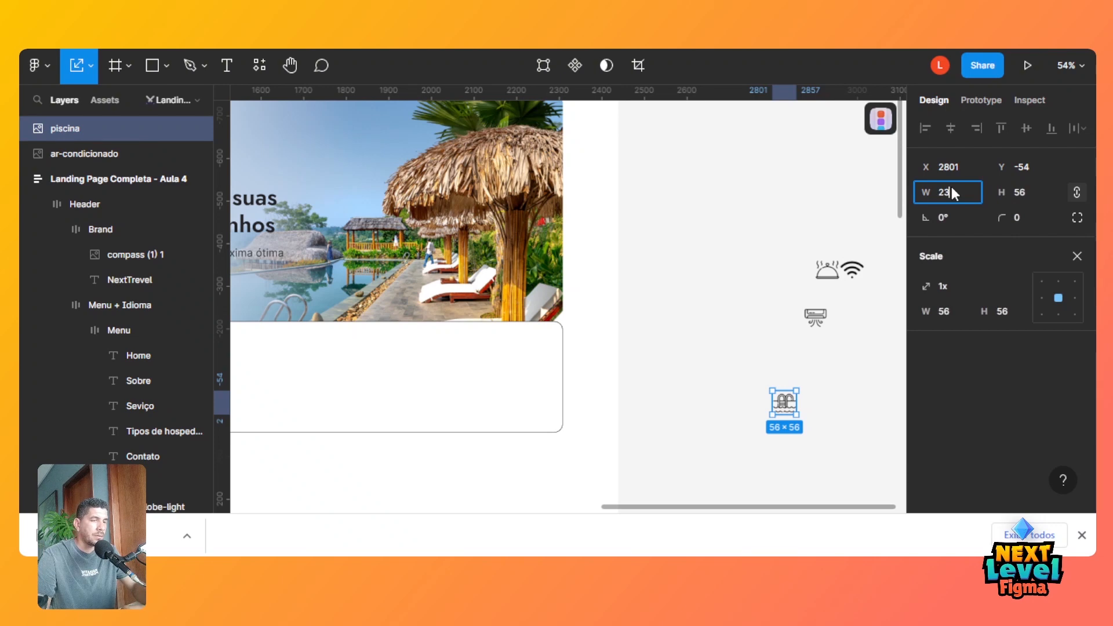
key("Return")
left_click(852, 400)
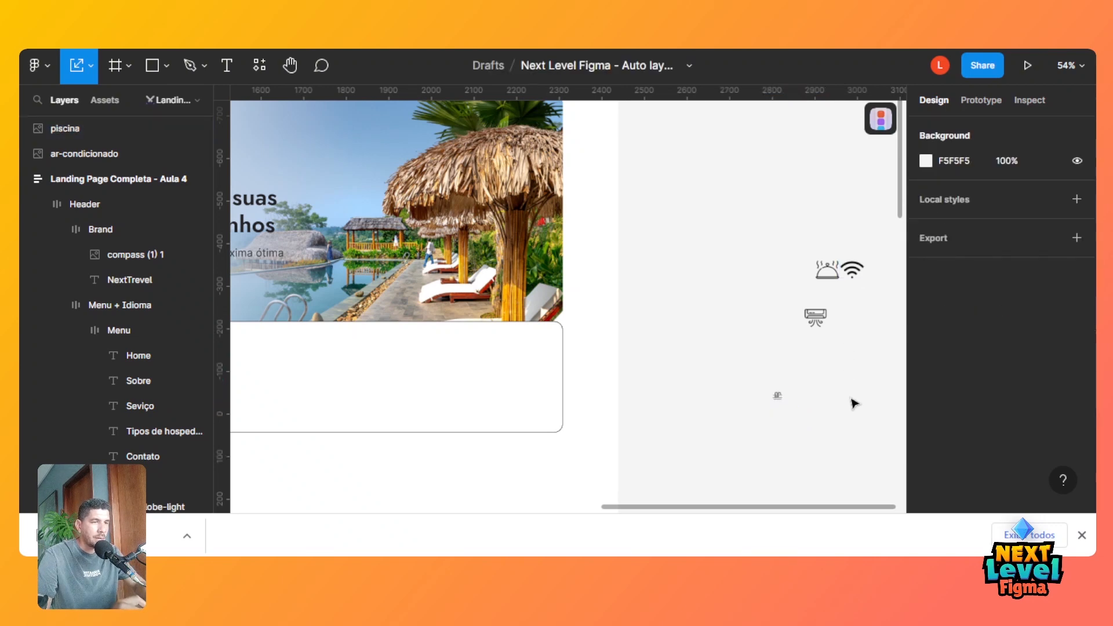
left_click(776, 396)
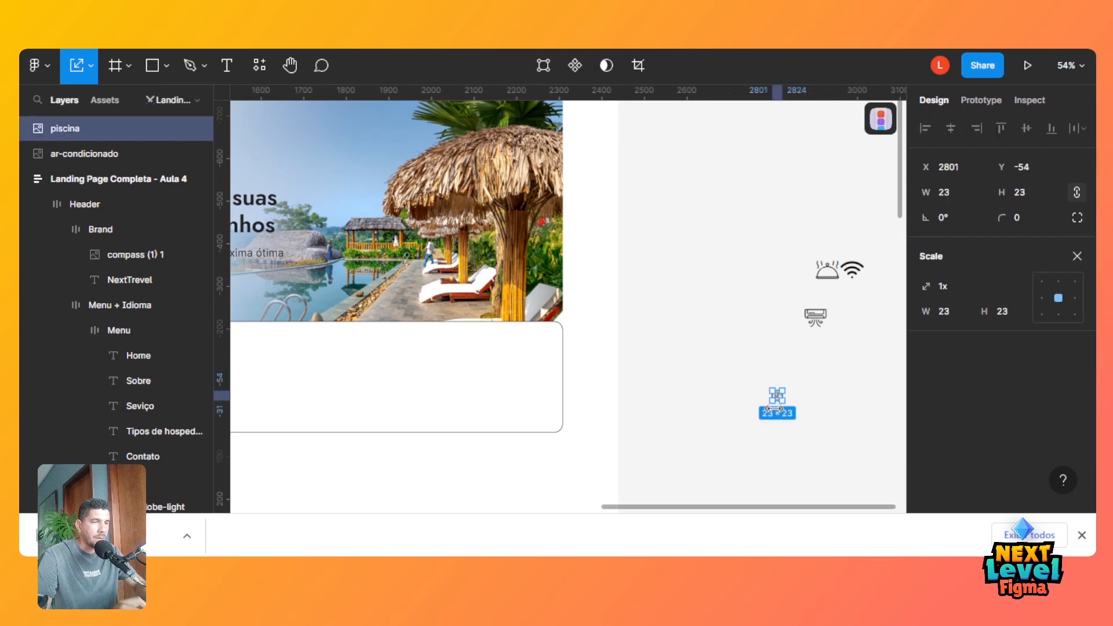
key("shift+2")
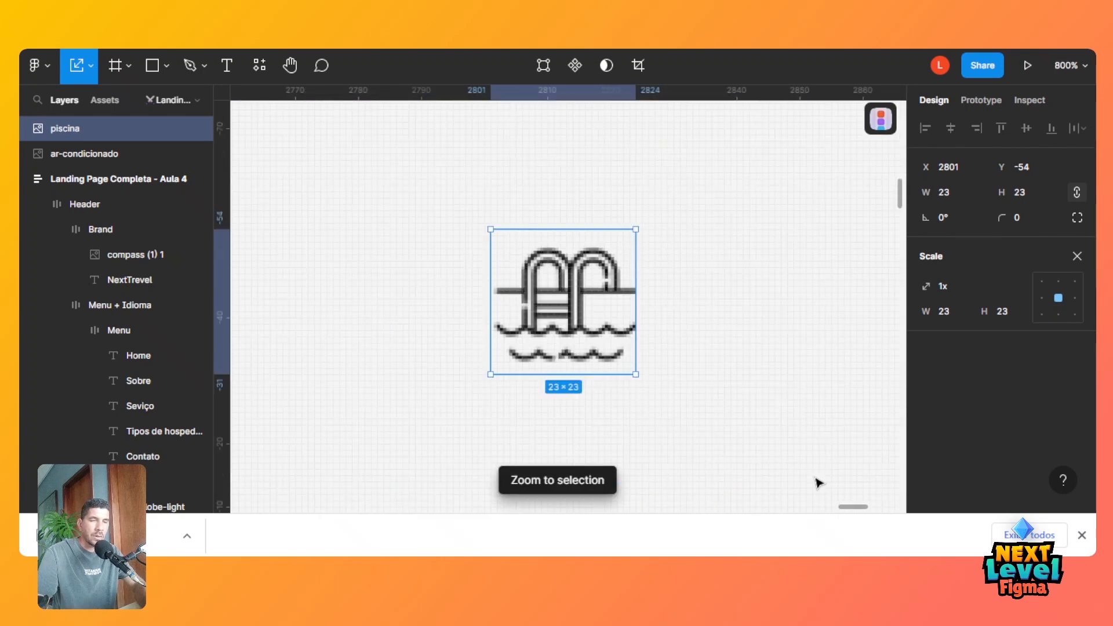
Undo the piscina icon's resize to 23.
left_click(815, 479)
key("ctrl+z")
key("ctrl+z")
key("ctrl+z")
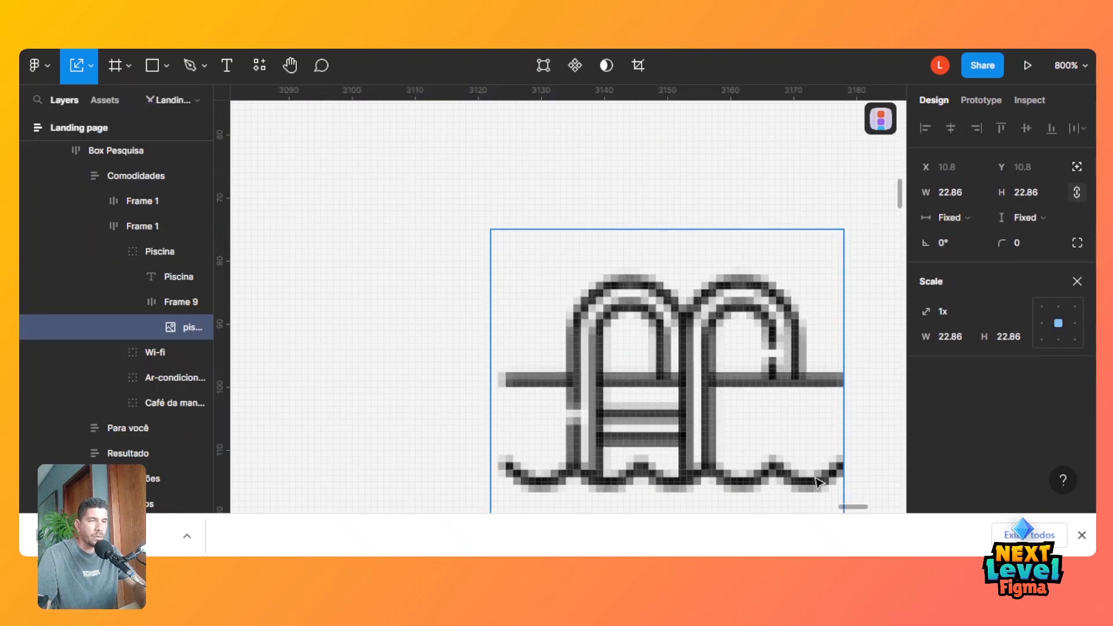
key("shift+Return")
key("shift+Return")
key("shift+Return")
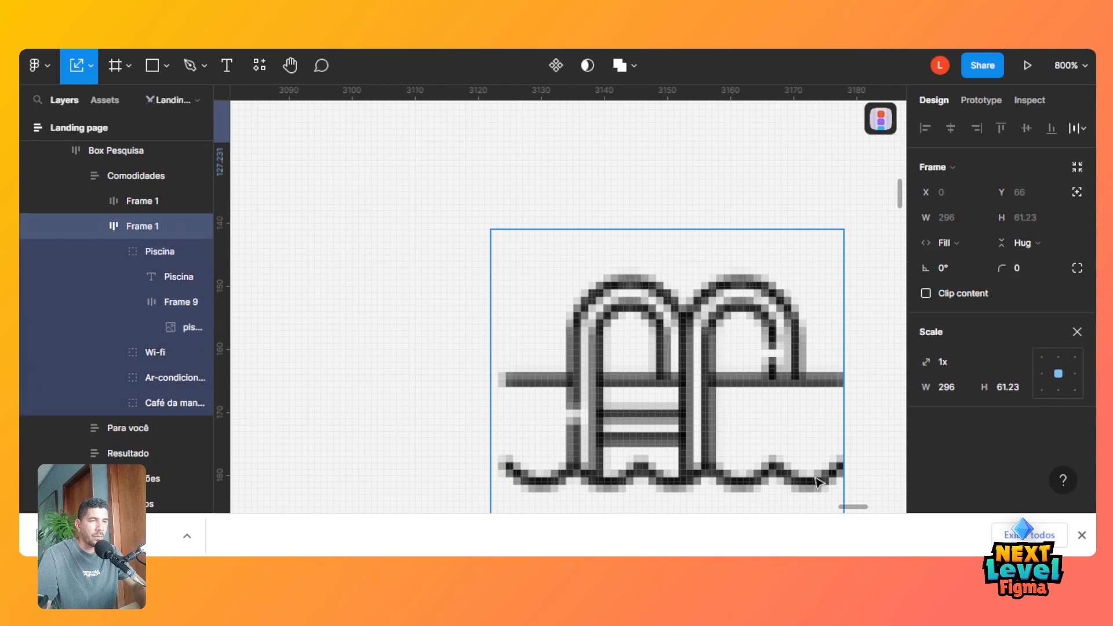
key("shift+0")
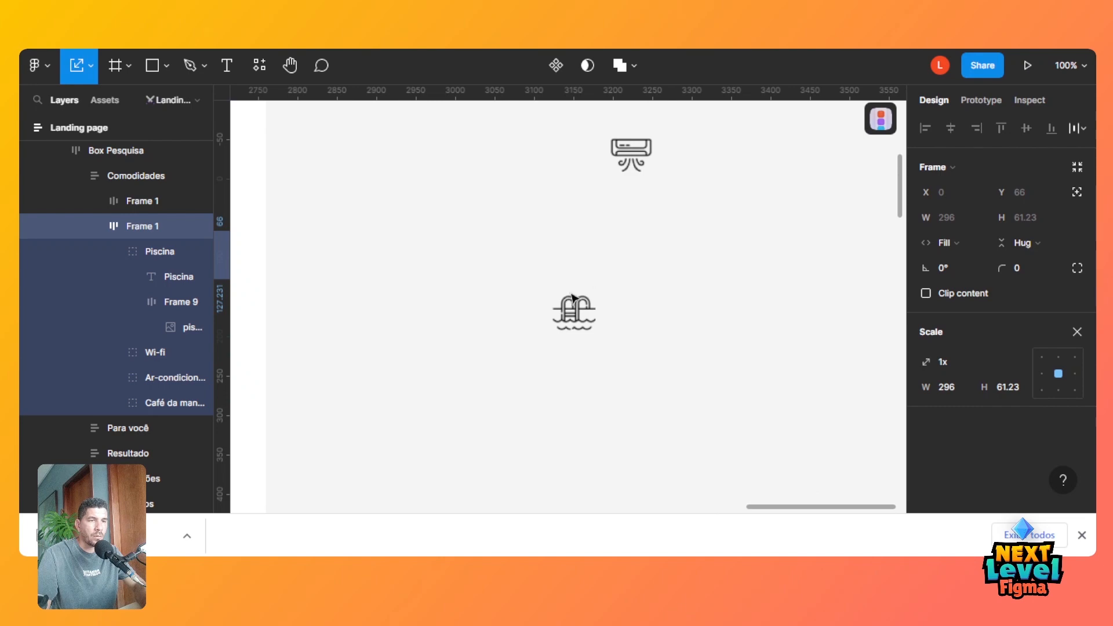
Undo the piscina icon's move and the scaling of the four amenity icons.
key("v")
left_click(571, 329)
key("ctrl+z")
key("ctrl+z")
key("ctrl+z")
key("ctrl+z")
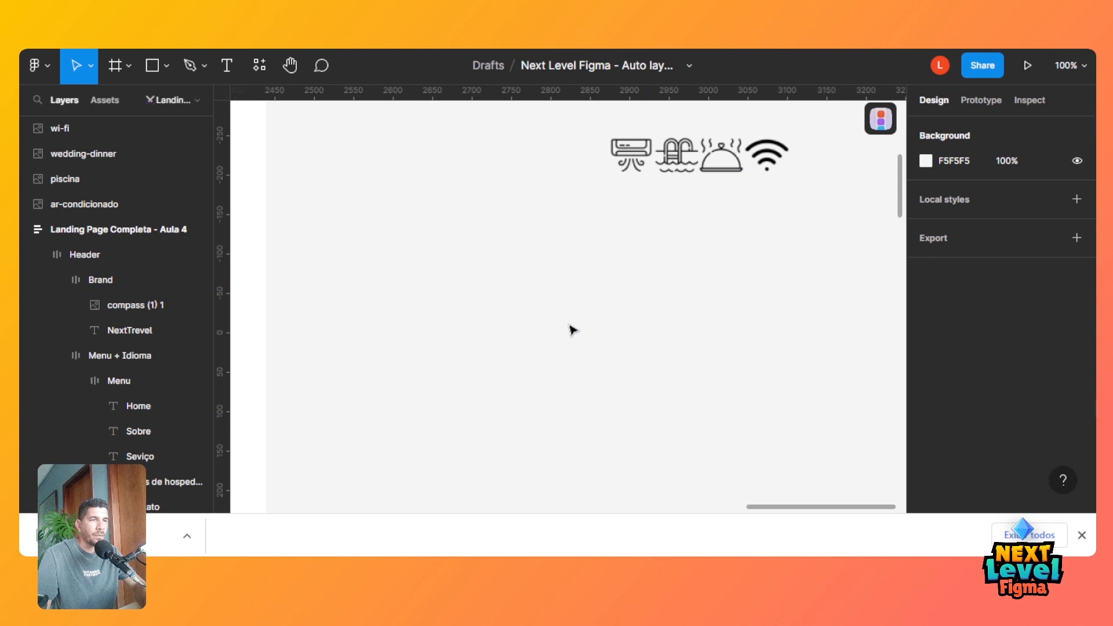
key("ctrl+z")
key("ctrl+z")
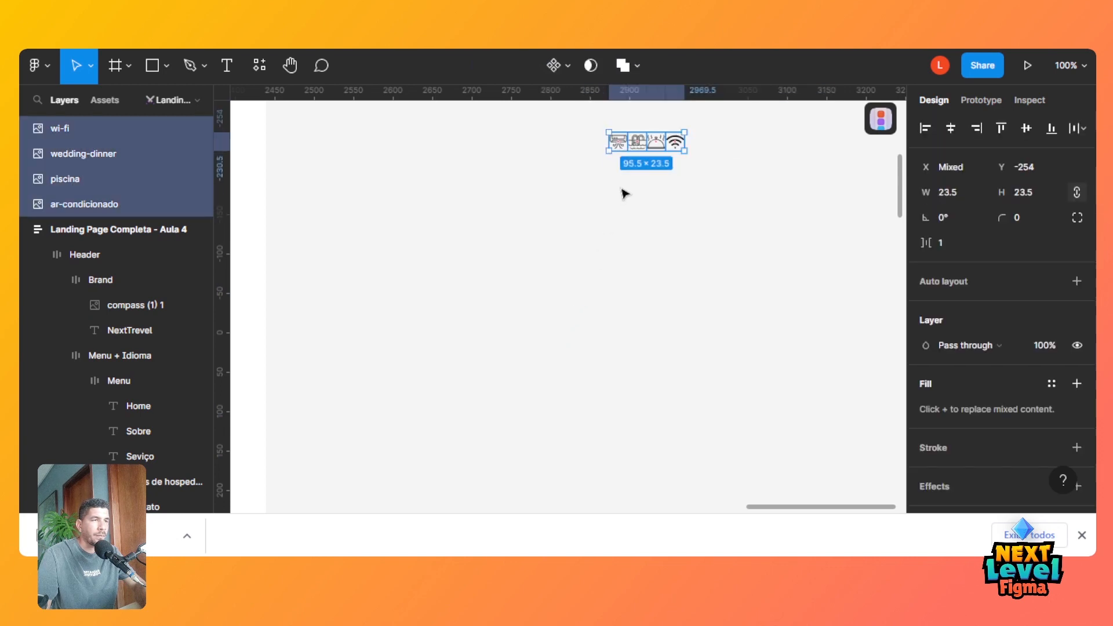
Move the piscina icon apart from the other three icons to about X 2783, Y -132 and inspect it up close.
left_click(580, 190)
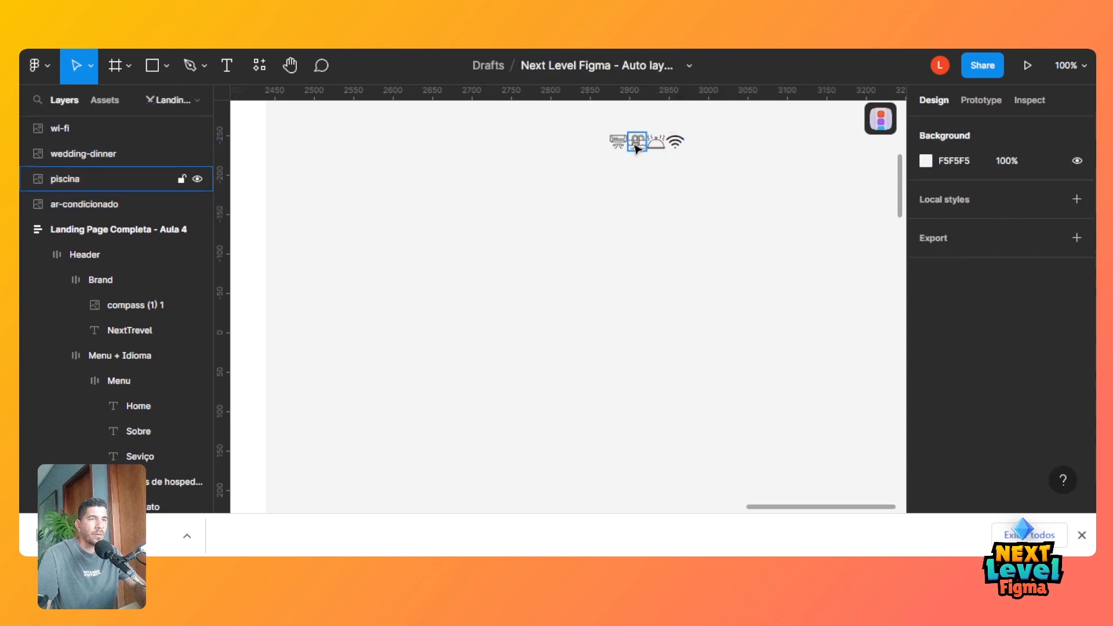
left_click_drag(638, 149, 547, 243)
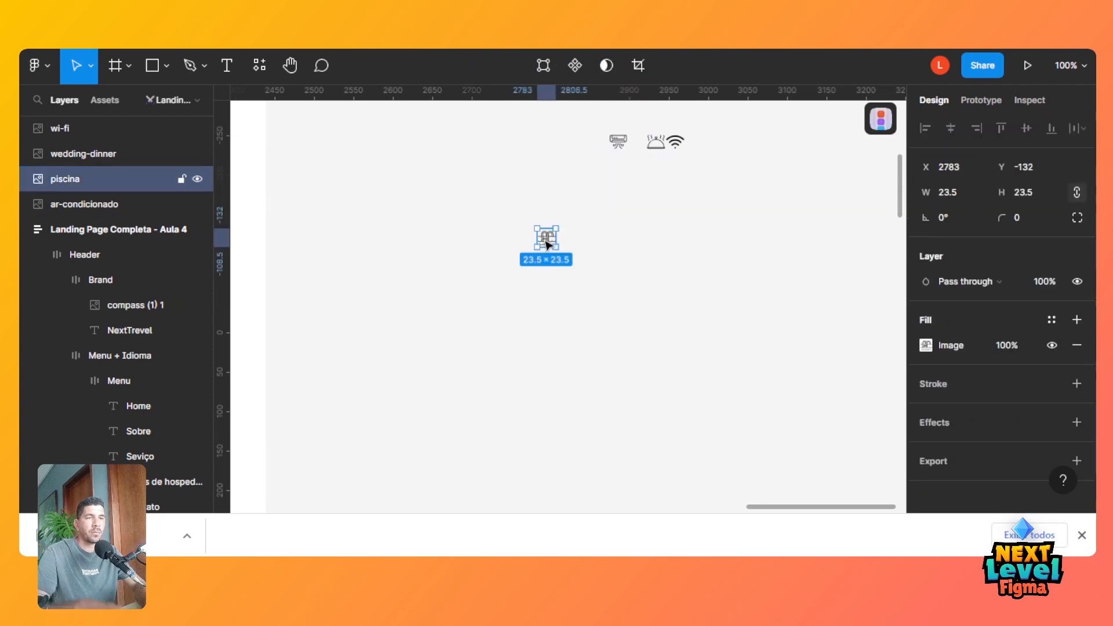
left_click(620, 262)
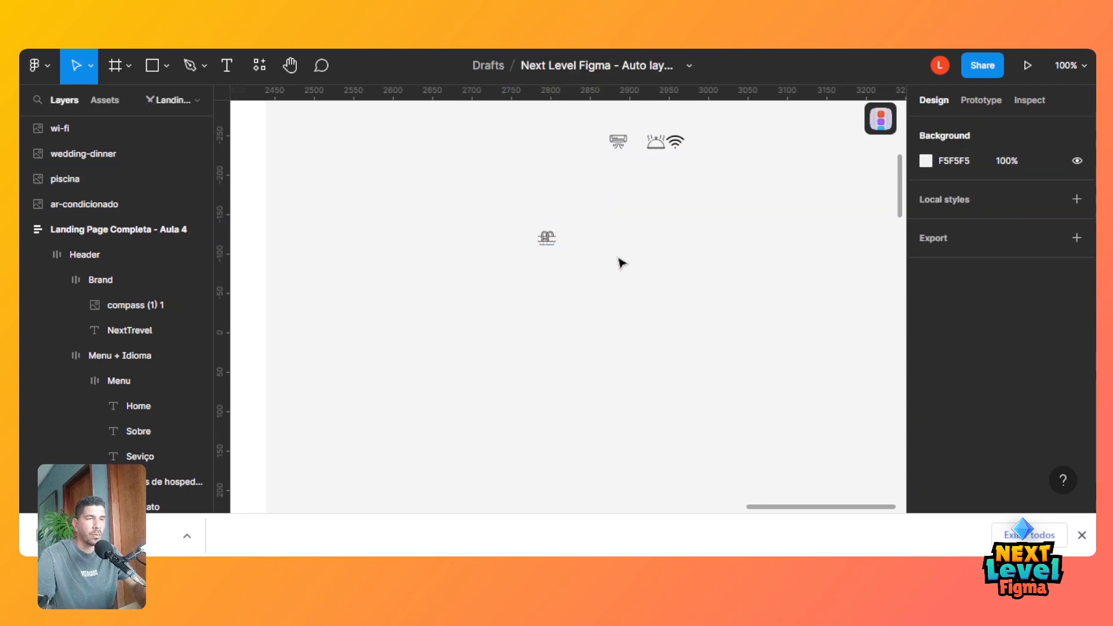
left_click(554, 242)
key("shift+2")
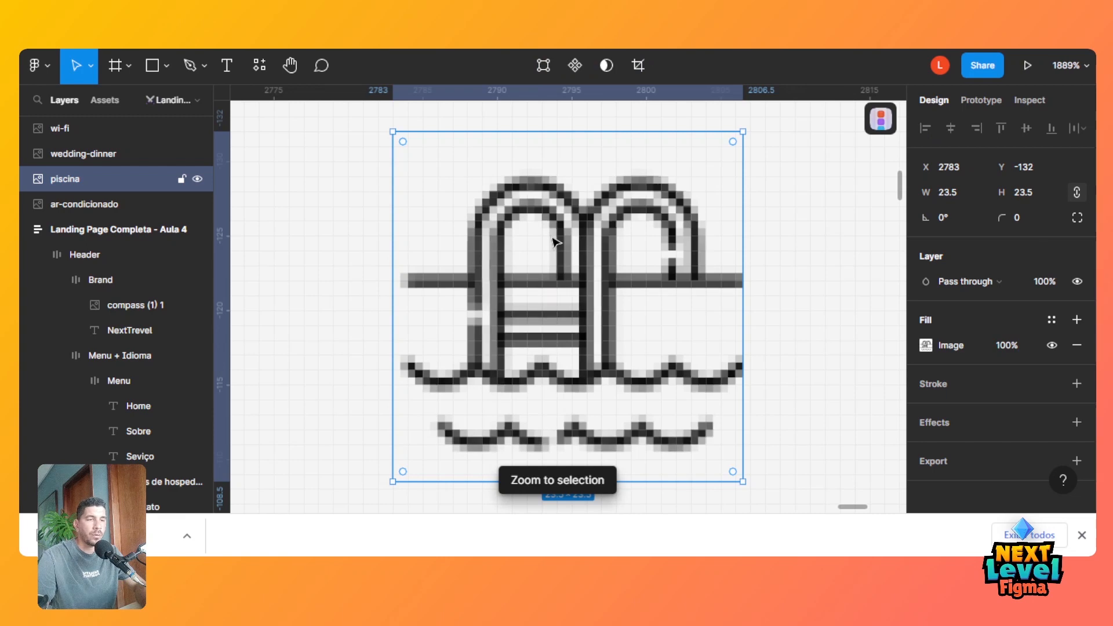
Add the text "Piscina" and place it directly beneath the piscina icon at X 2776, Y -109.
key("minus")
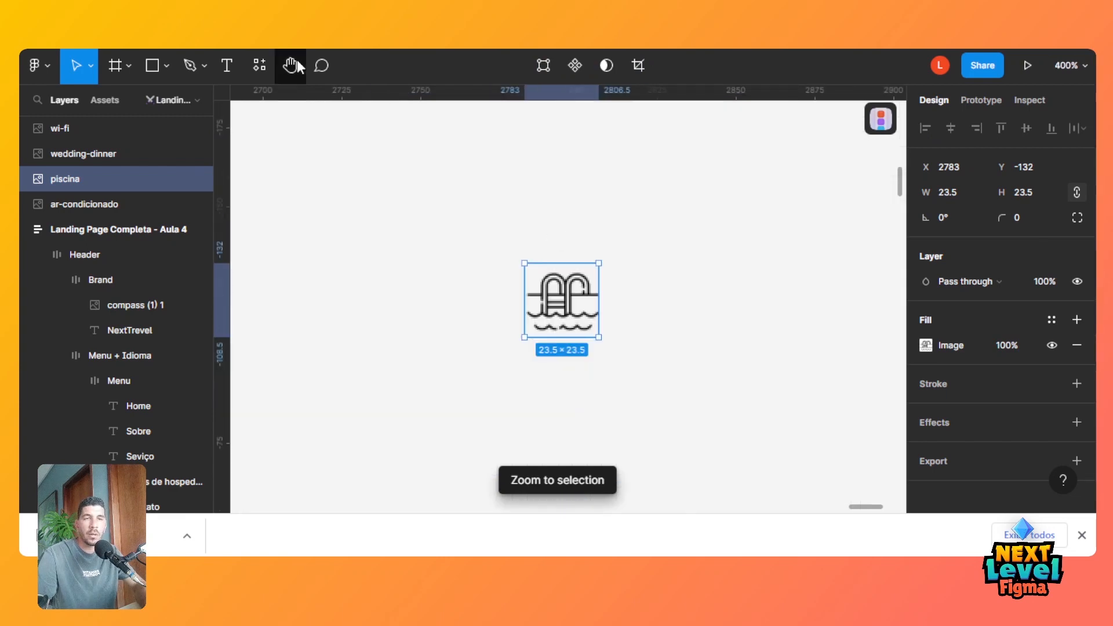
left_click(226, 68)
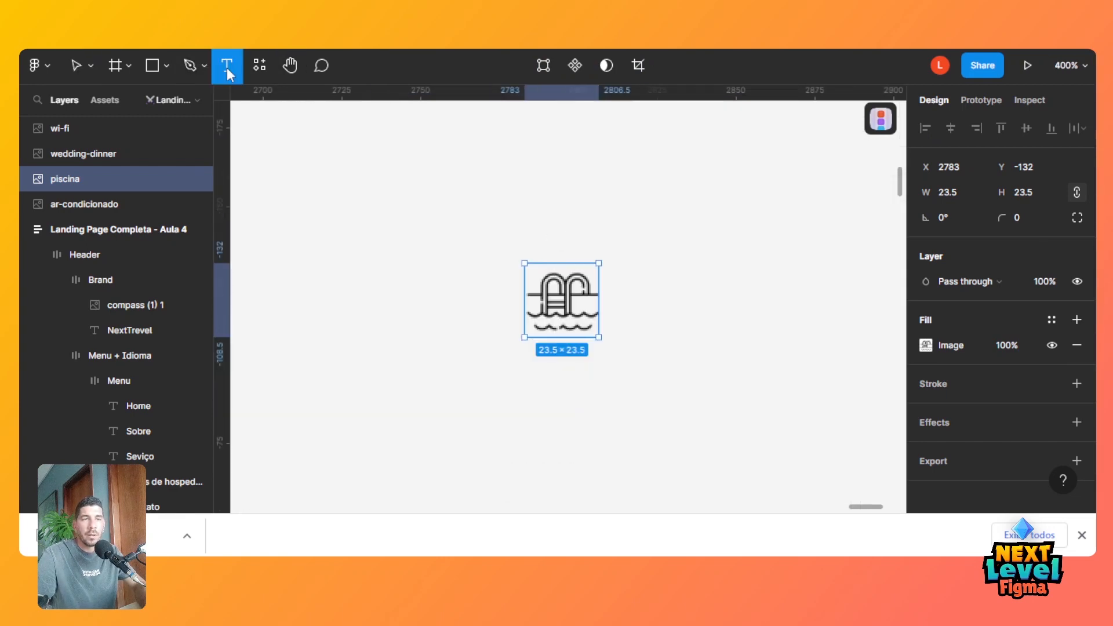
left_click(538, 364)
type("pi")
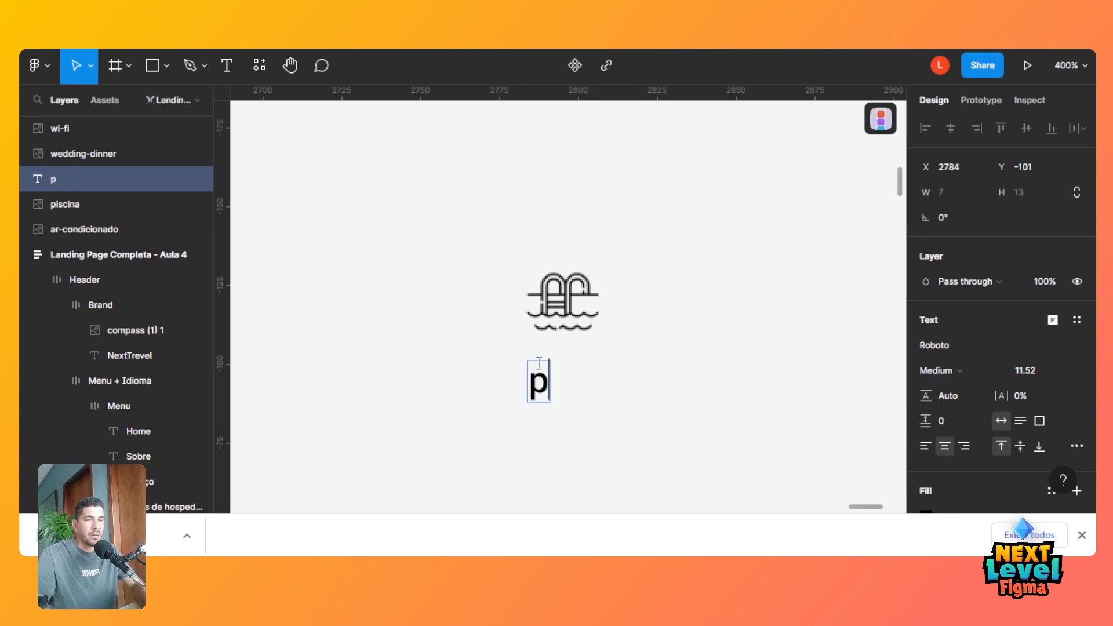
key("BackSpace")
key("BackSpace")
type("pIS")
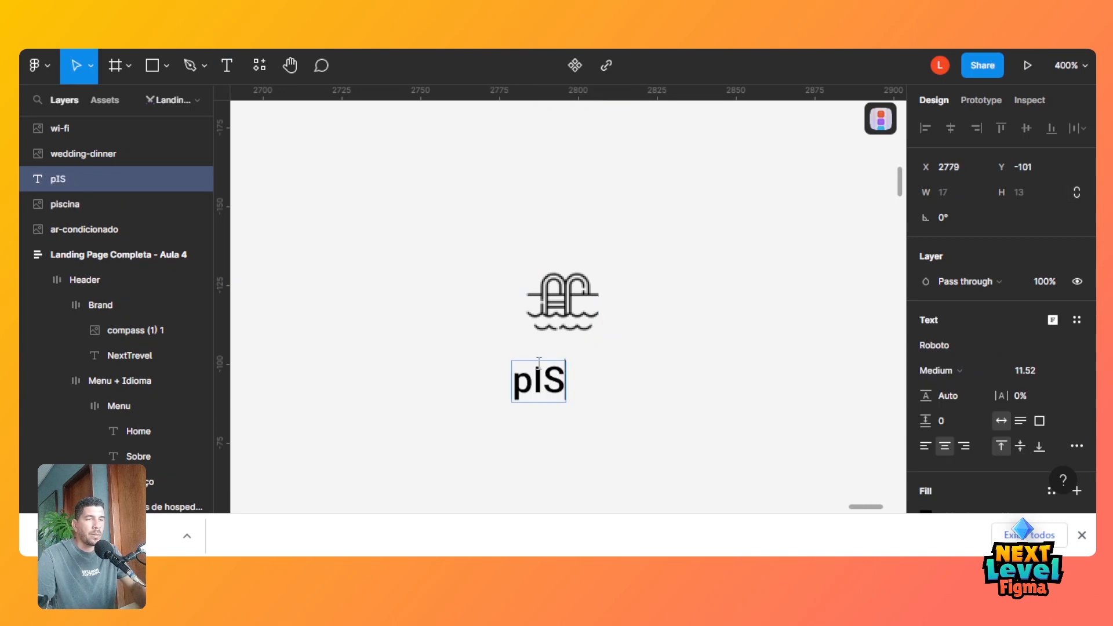
key("BackSpace")
key("BackSpace")
key("BackSpace")
type("P")
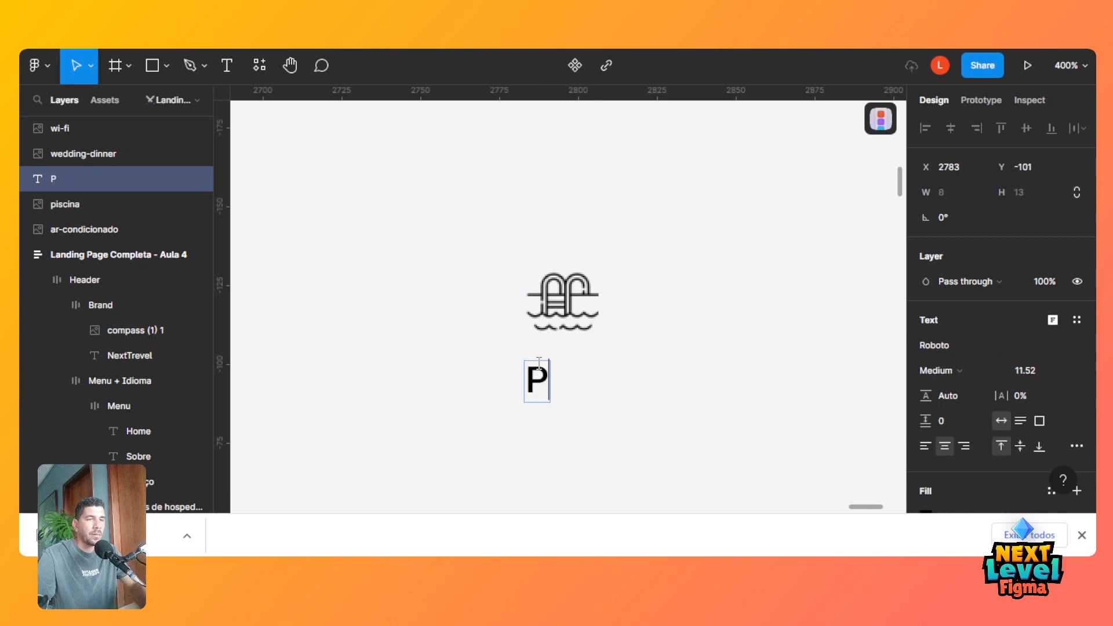
type("iscina")
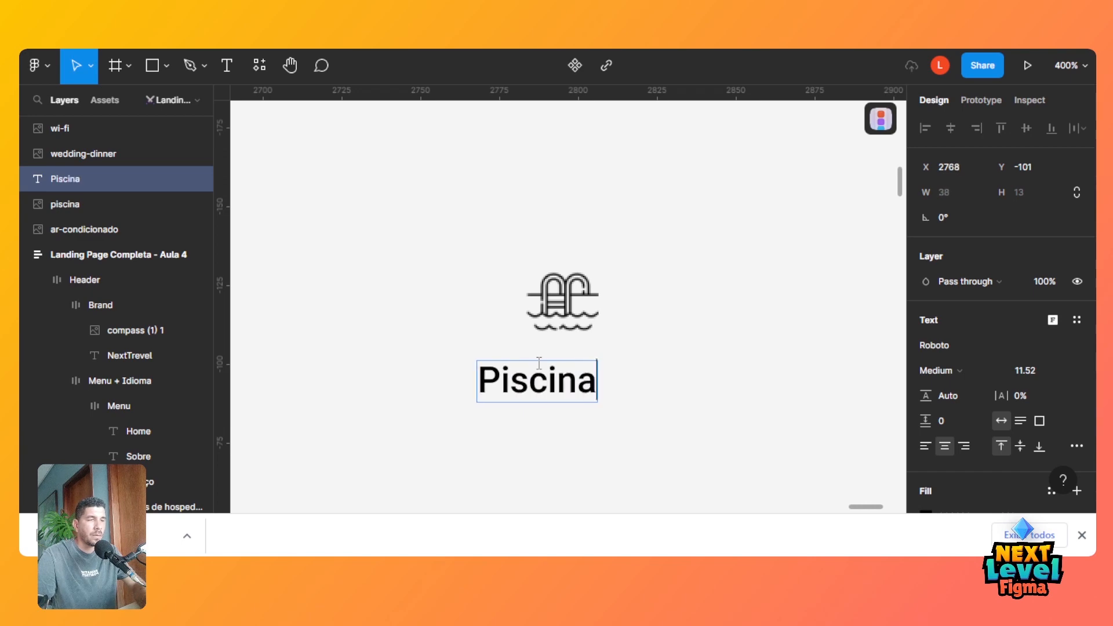
key("Escape")
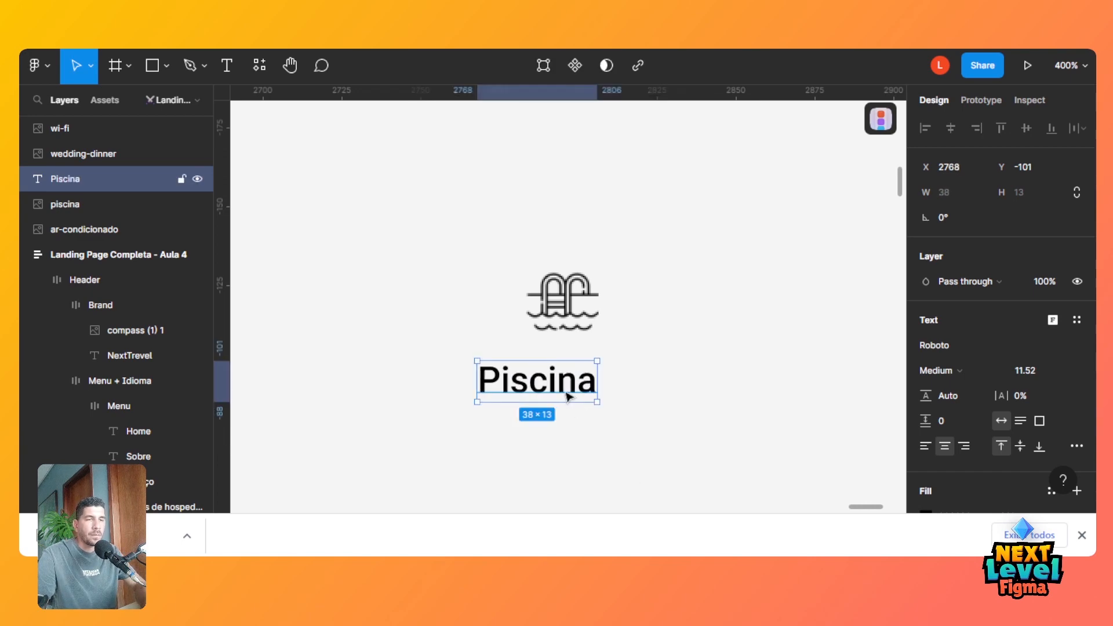
left_click_drag(569, 400, 594, 372)
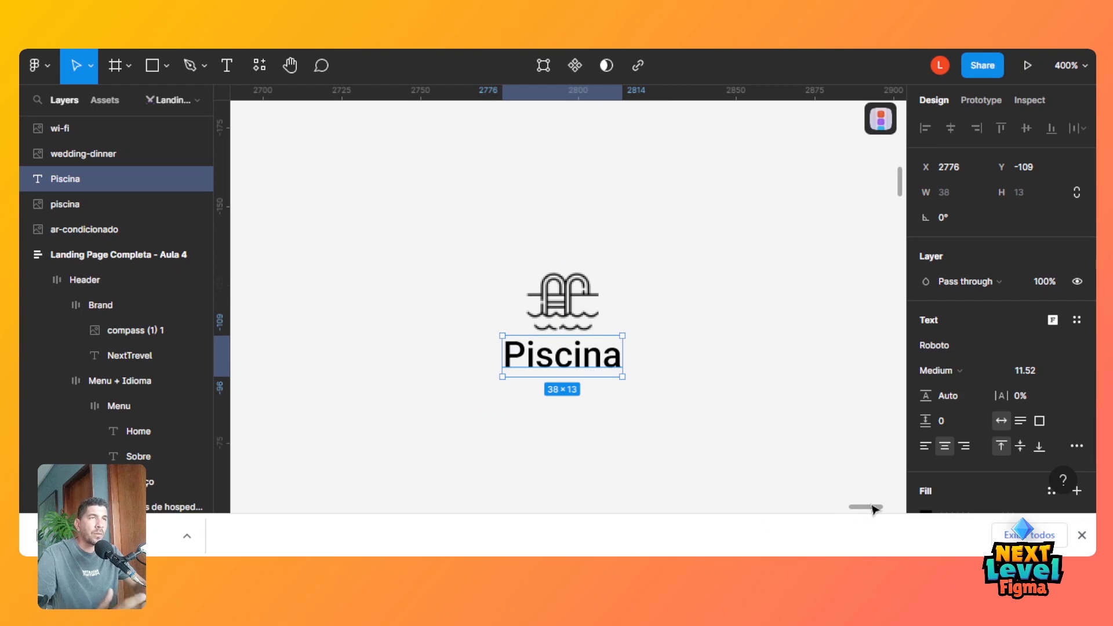
Examine the text style of the Piscina label in the reference page's Comodidades search box.
left_click_drag(872, 509, 687, 512)
key("ctrl+minus")
key("ctrl+minus")
key("ctrl+minus")
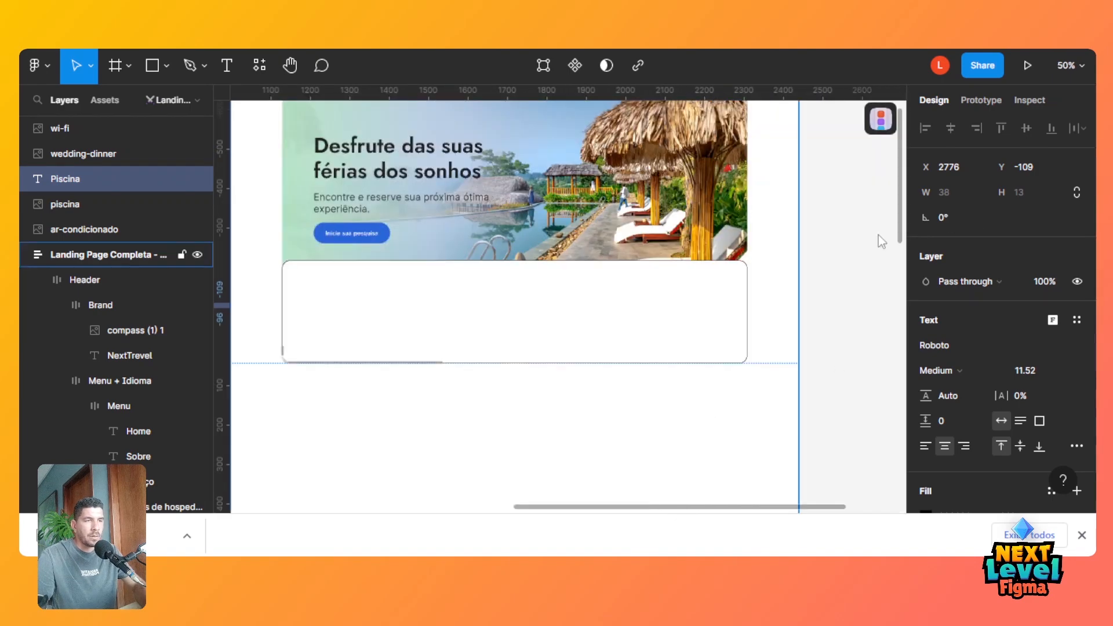
left_click_drag(735, 509, 437, 544)
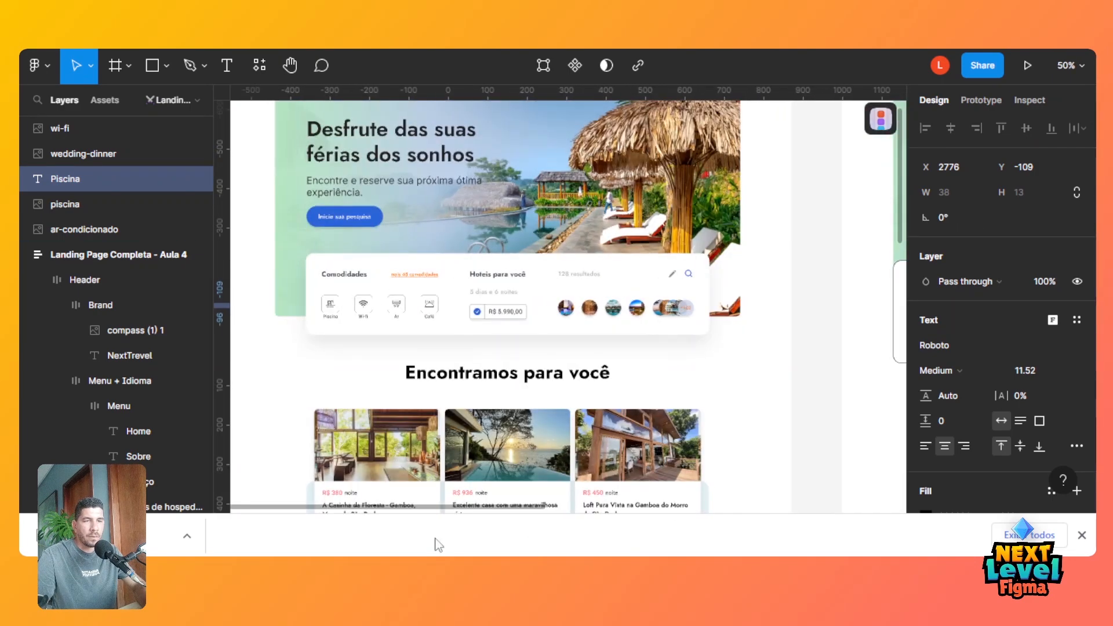
left_click(329, 321)
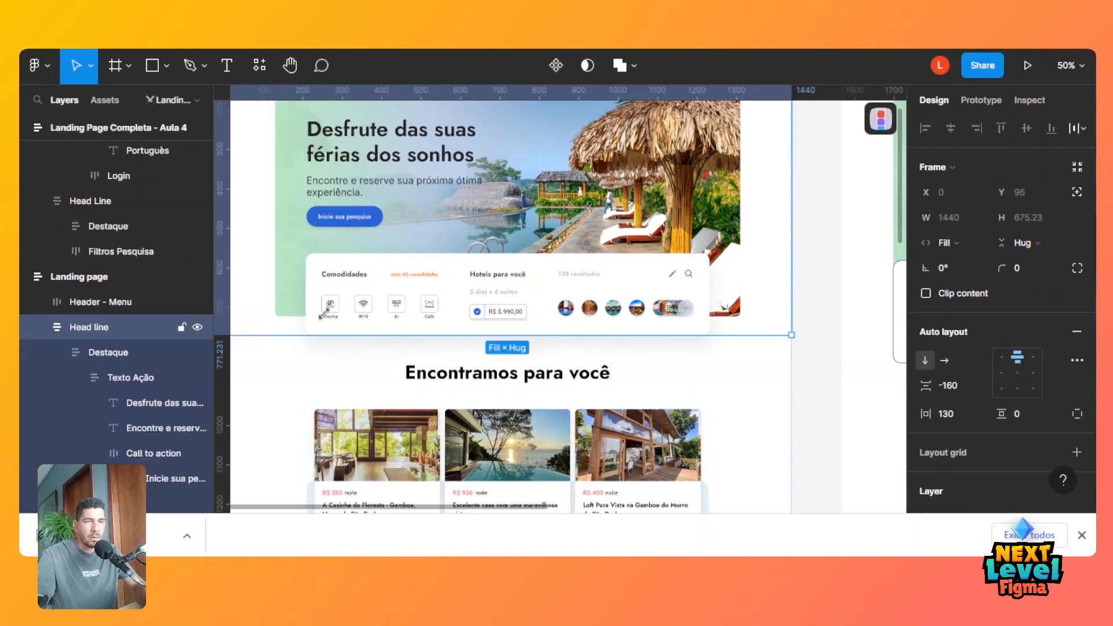
double_click(328, 320)
left_click(336, 319)
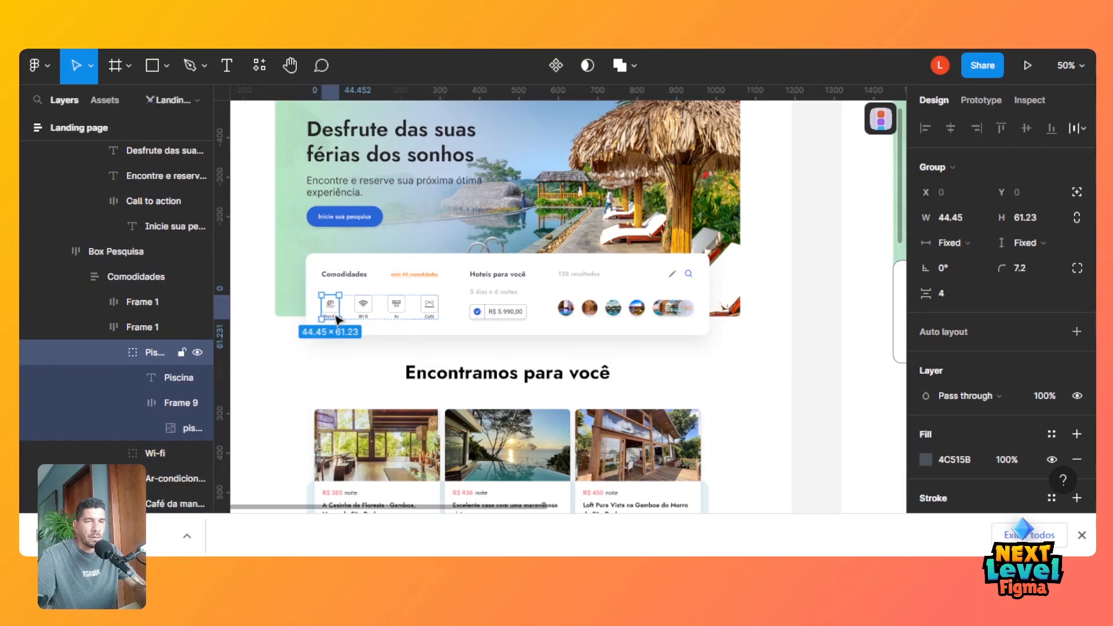
double_click(334, 315)
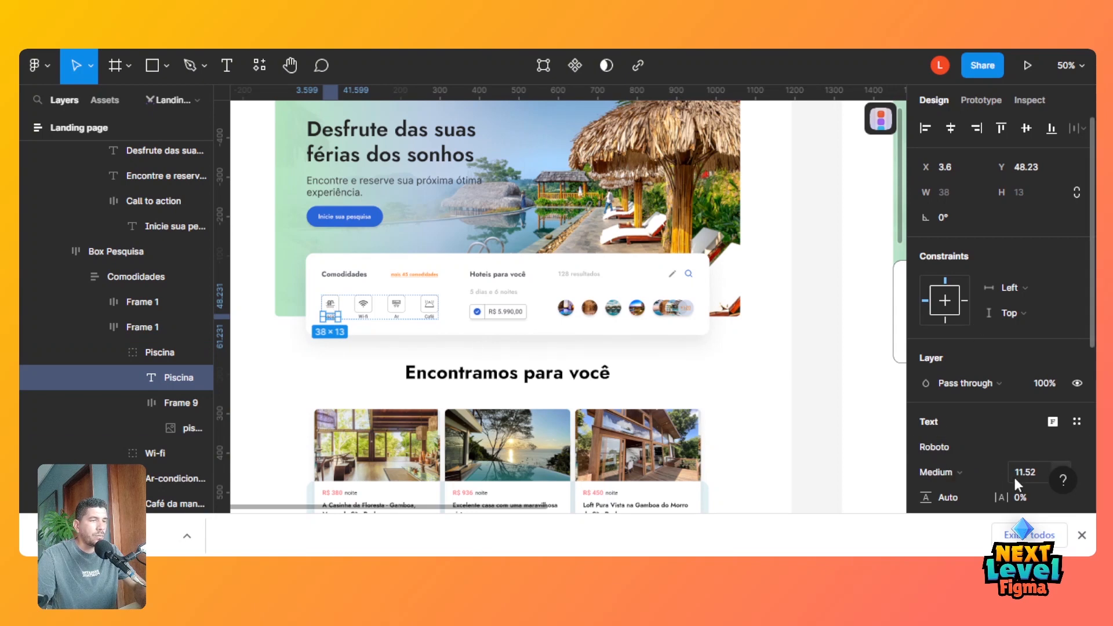
Examine the auto layout, corner radius and stroke of the reference Piscina icon's frame, along with its label's text settings.
left_click(341, 304)
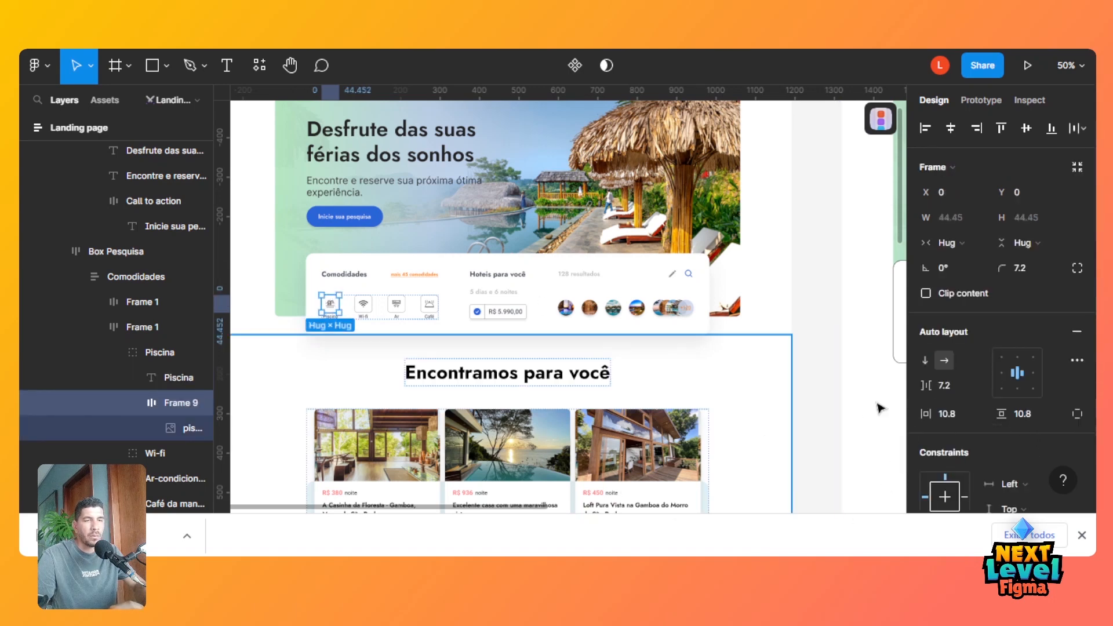
scroll(964, 347, "down", 6)
left_click(964, 350)
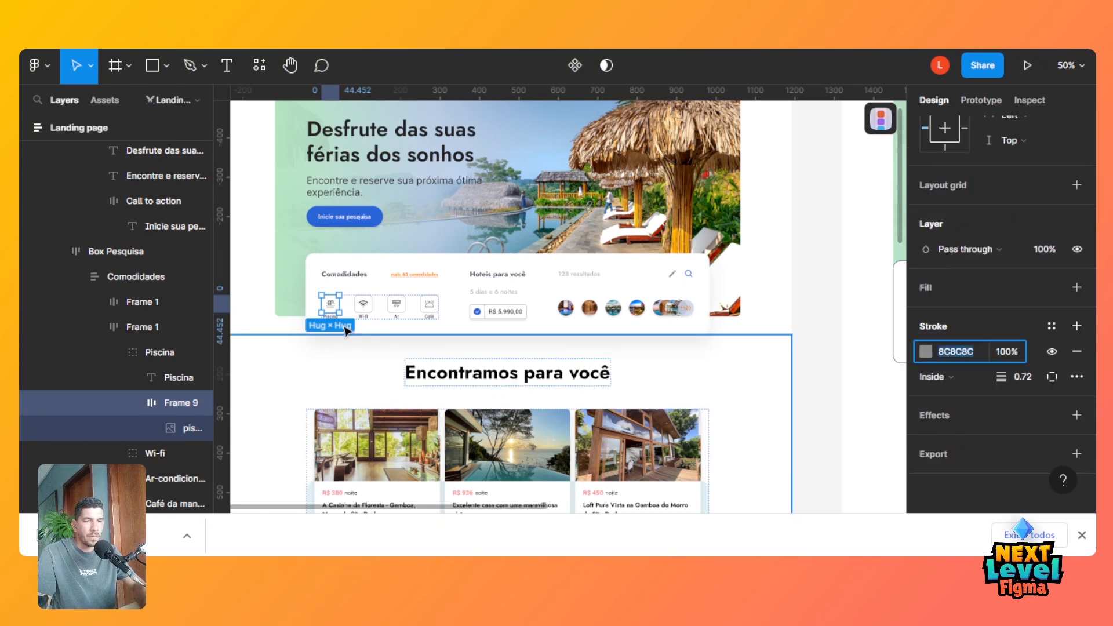
left_click(333, 316)
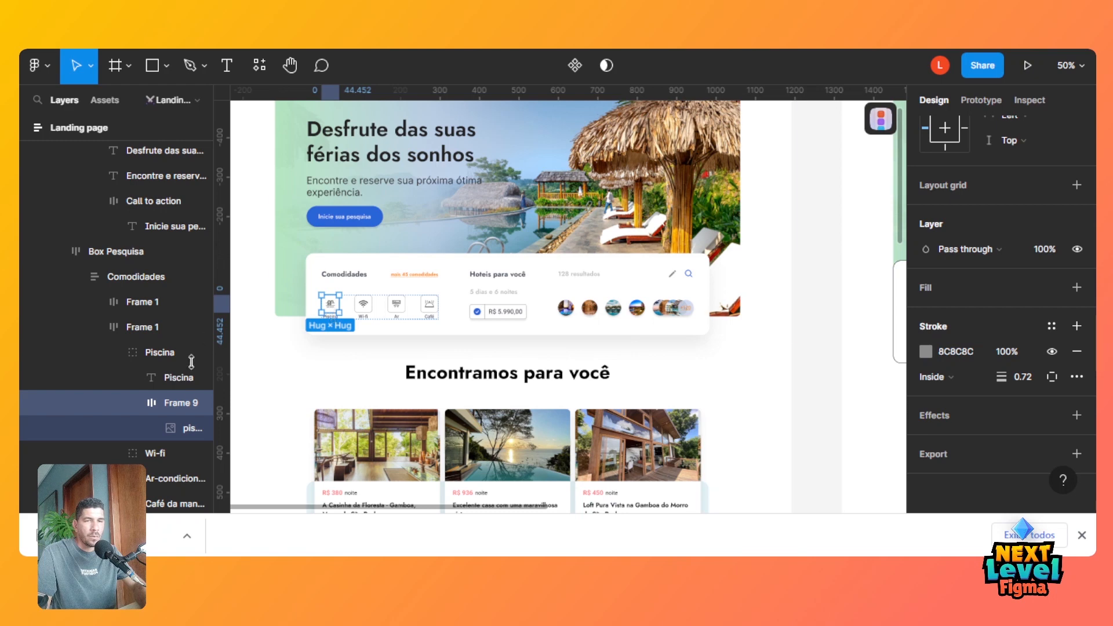
left_click(171, 376)
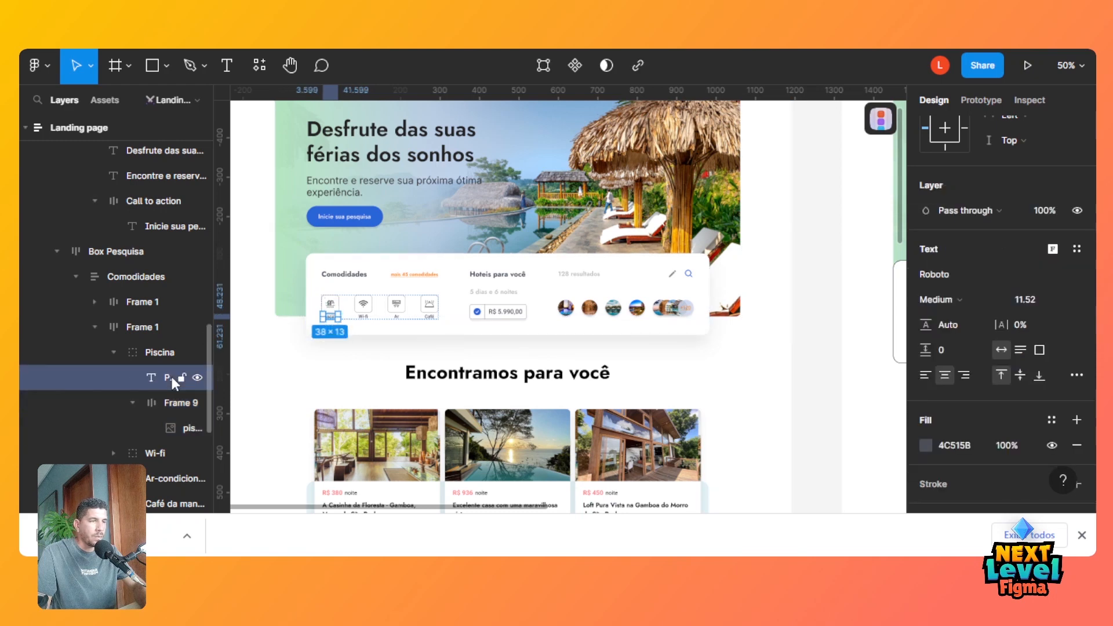
Set the font size of the new Piscina label beneath the loose pool icon to 12.
left_click_drag(497, 507, 889, 485)
left_click(726, 279)
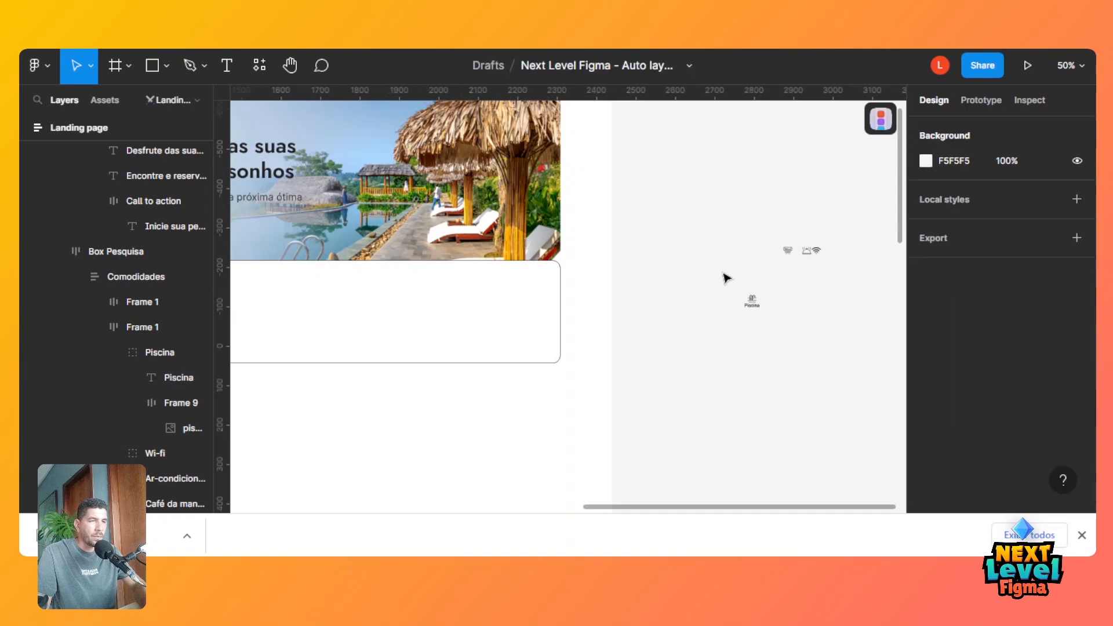
left_click_drag(785, 332, 722, 272)
key("shift+2")
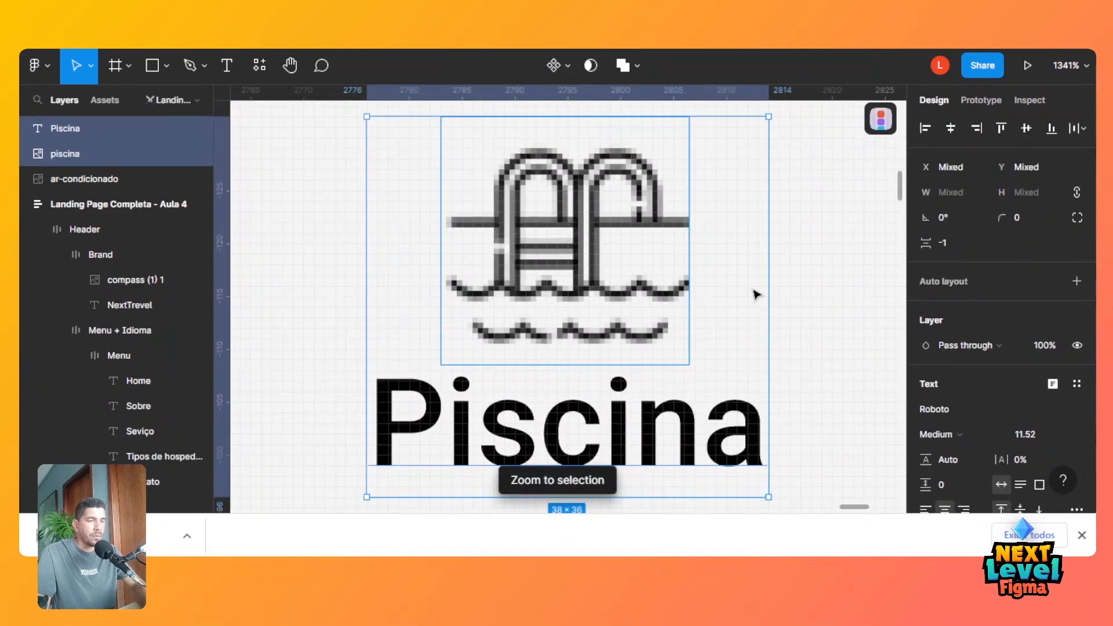
key("minus")
double_click(629, 376)
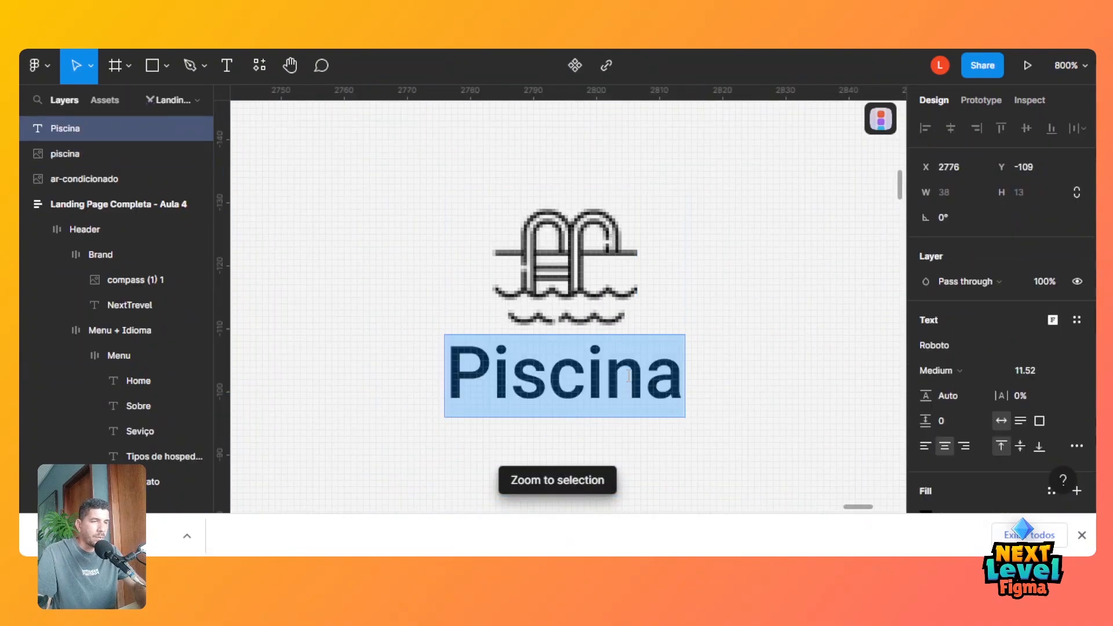
left_click(1021, 371)
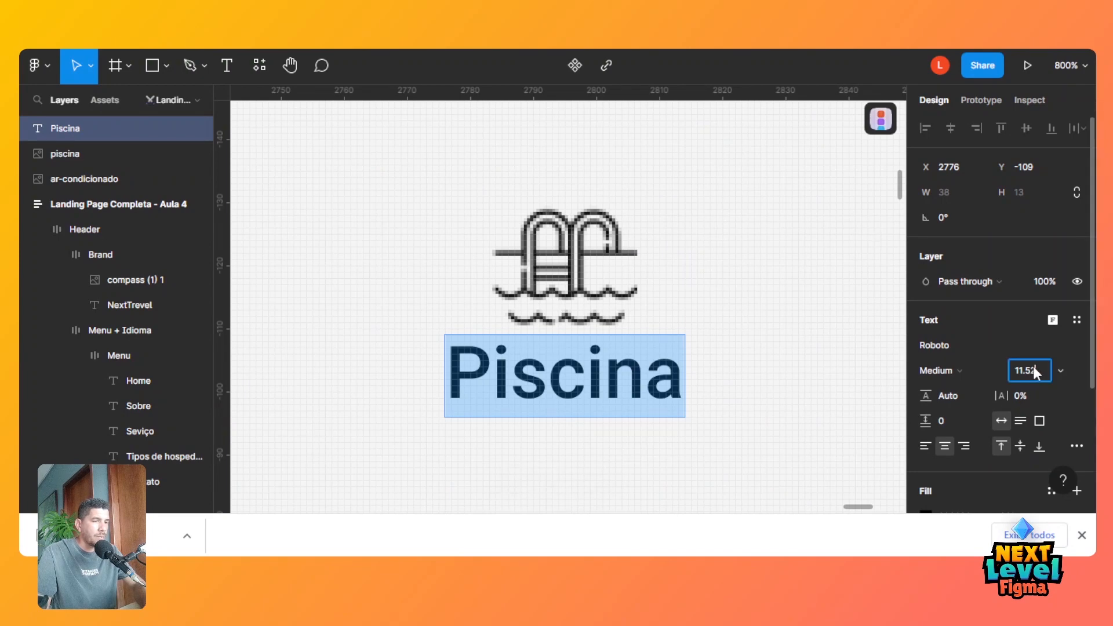
type("12")
key("Return")
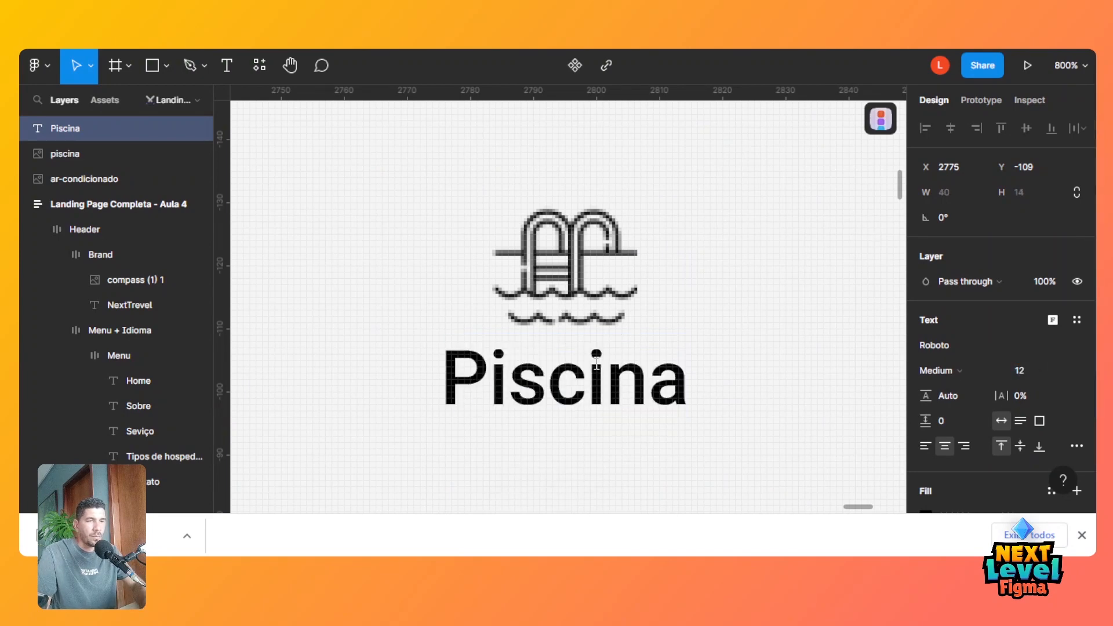
Shift the Piscina label slightly to X 2776 and group it with the piscina icon.
key("Escape")
left_click_drag(610, 381, 614, 380)
left_click(592, 300, "shift")
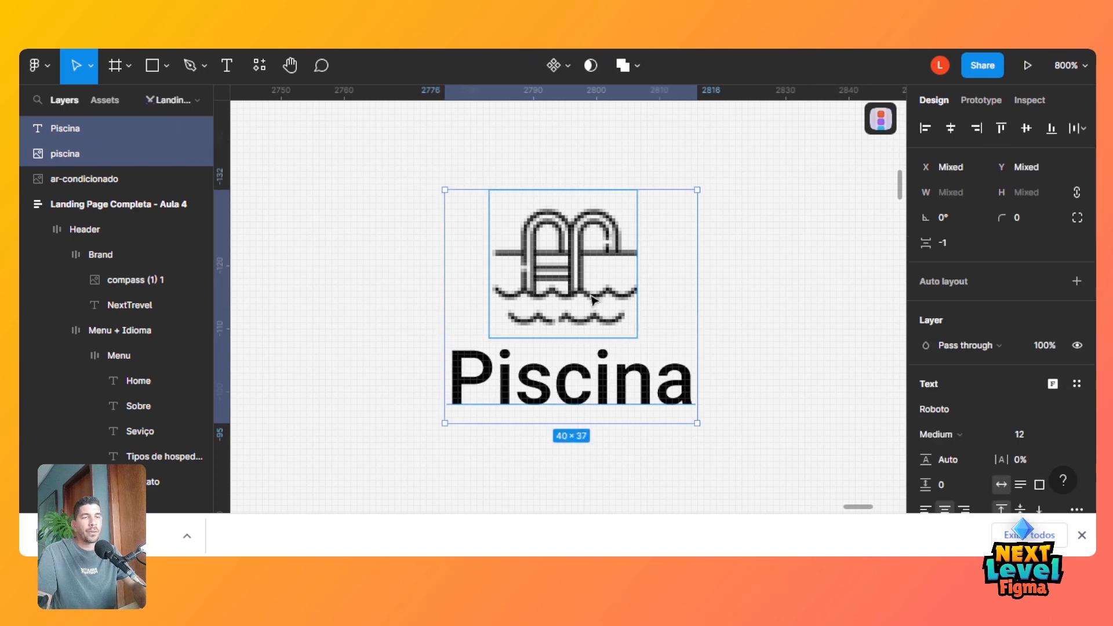
key("ctrl+g")
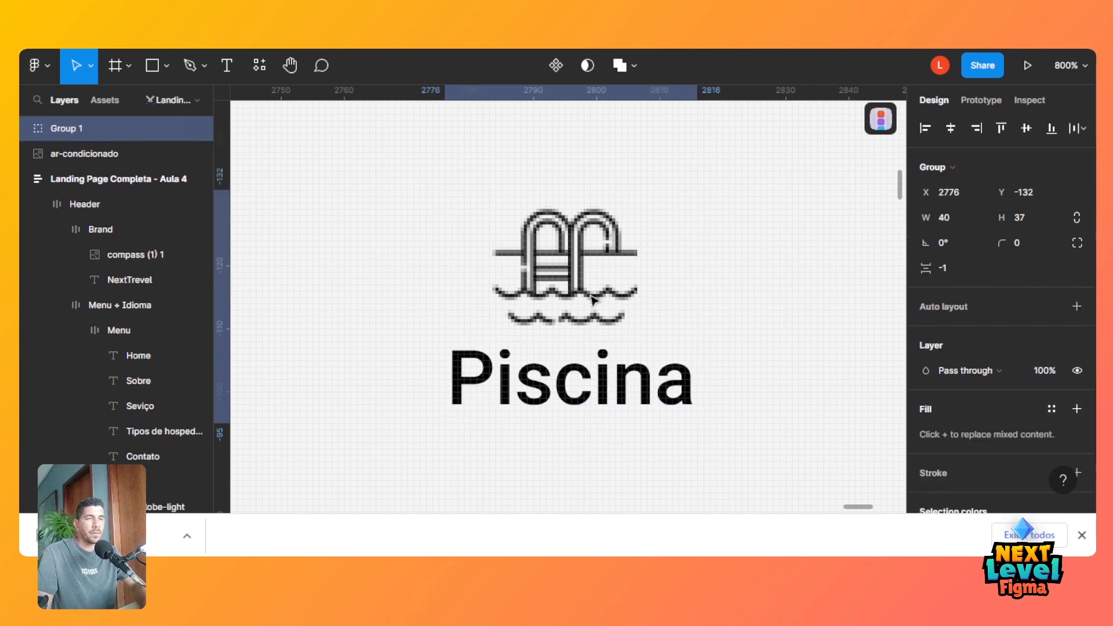
Wrap the piscina icon inside the group in its own frame and add auto layout to that frame.
double_click(592, 299)
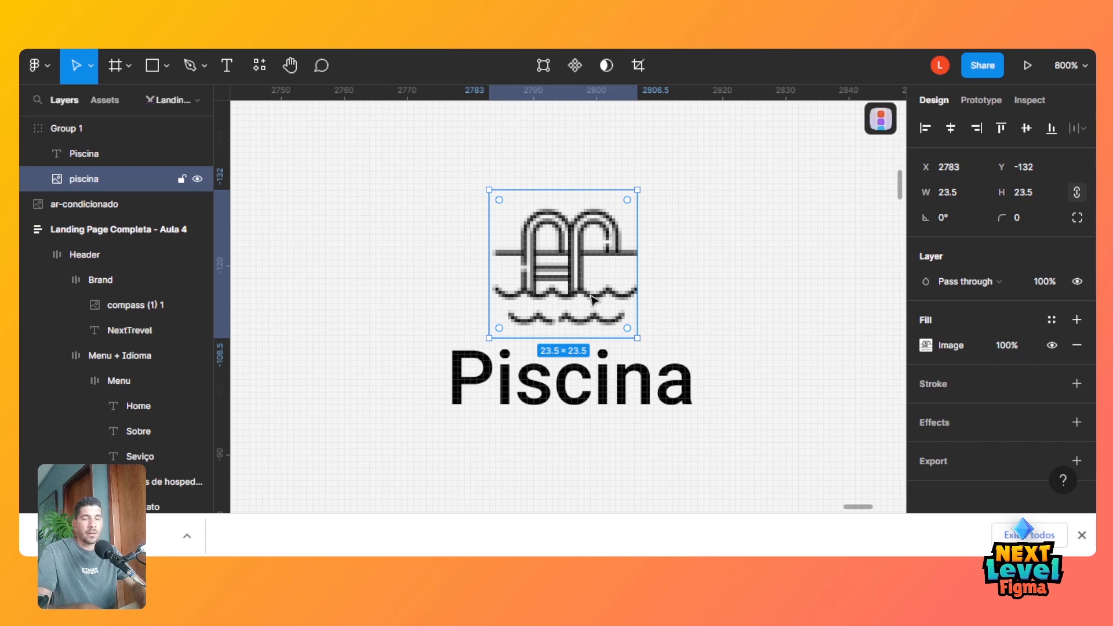
right_click(593, 300)
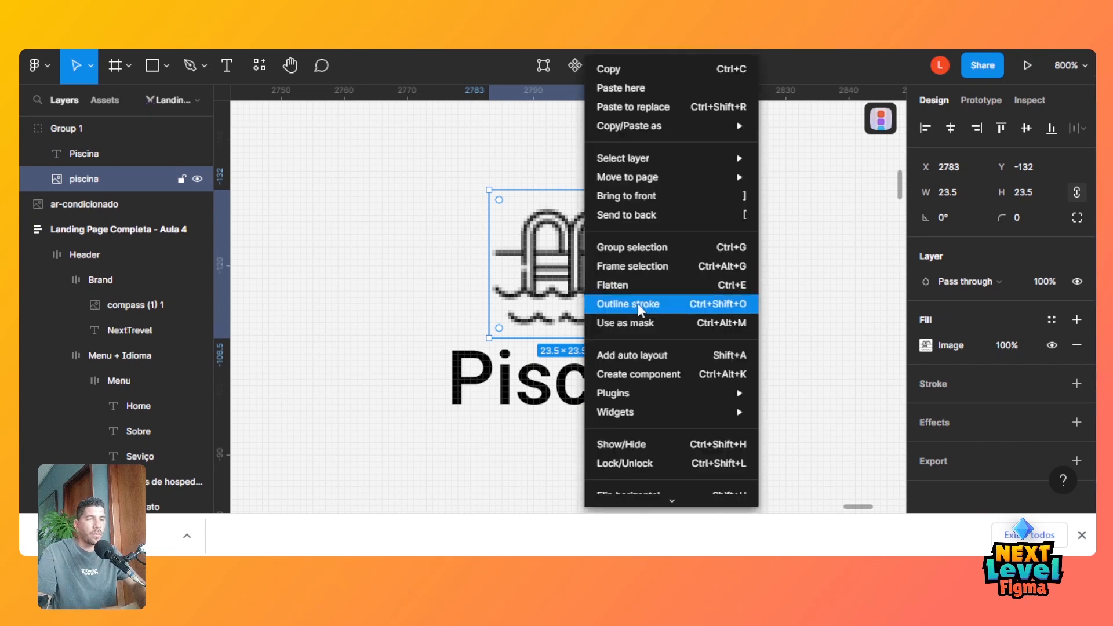
left_click(661, 273)
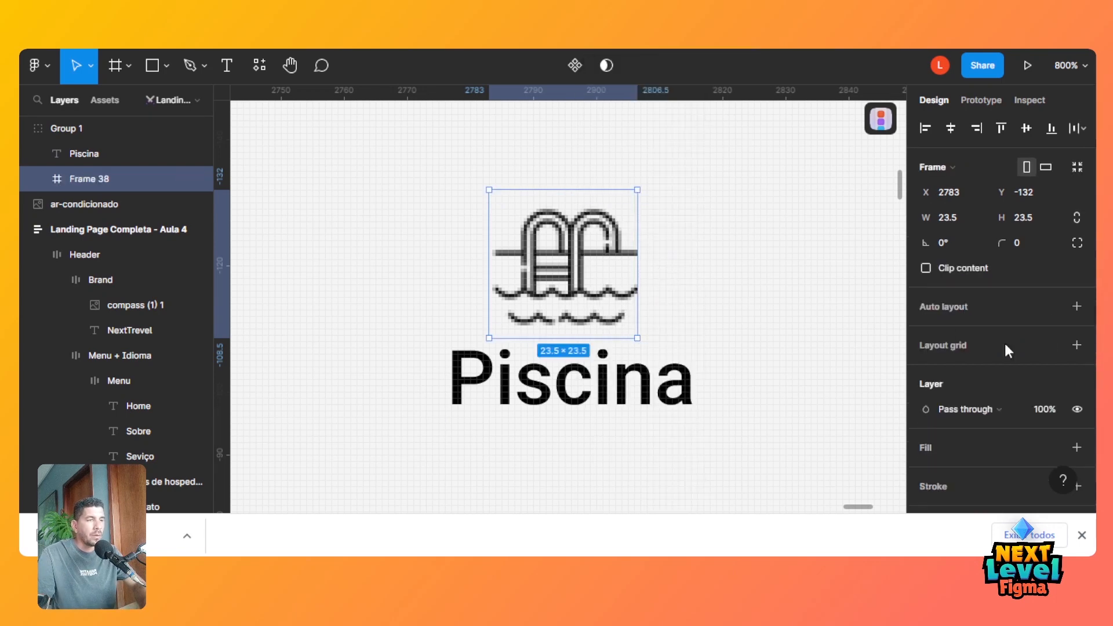
key("shift+a")
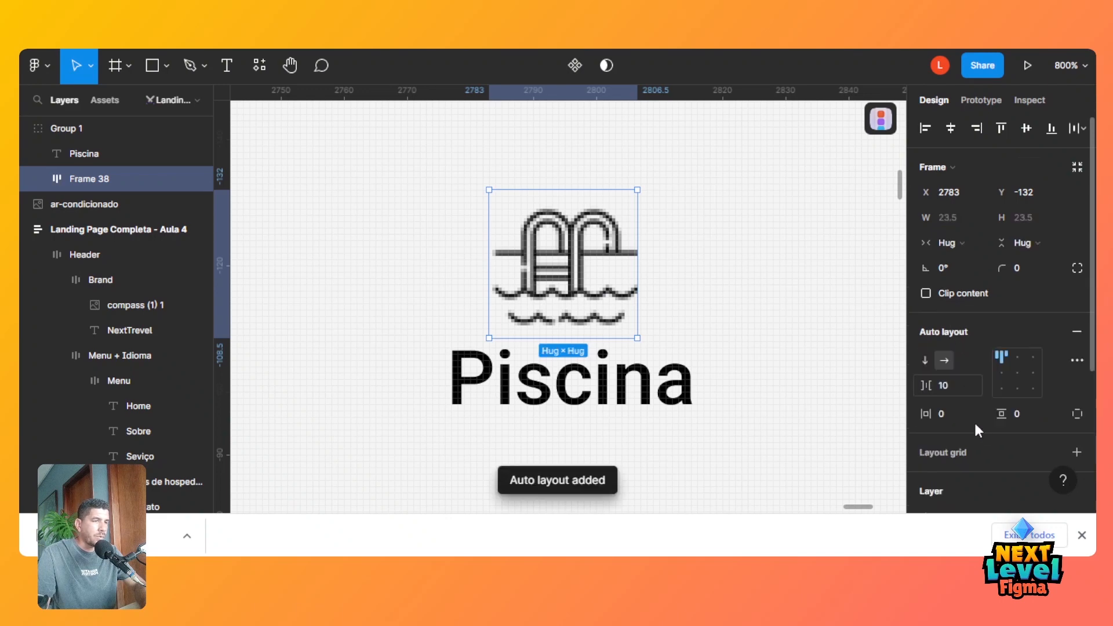
Center the icon frame's content and adjust its vertical padding, trying 15 and 5 before setting it to 2.
left_click(1020, 412)
type("15")
key("Tab")
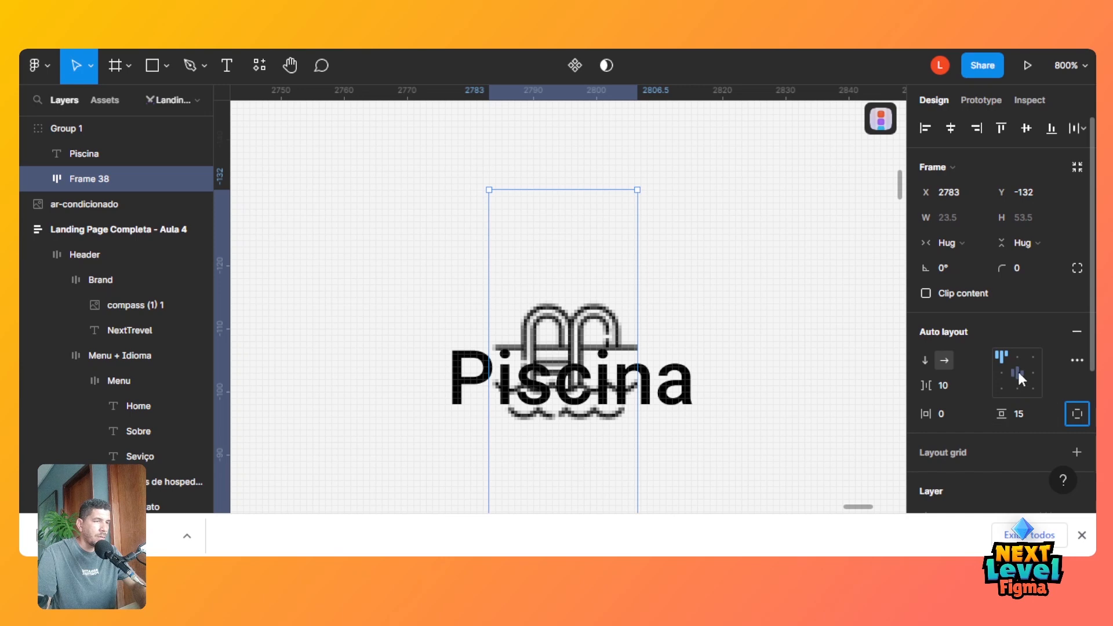
left_click(1017, 371)
left_click(1028, 413)
type("5")
key("Tab")
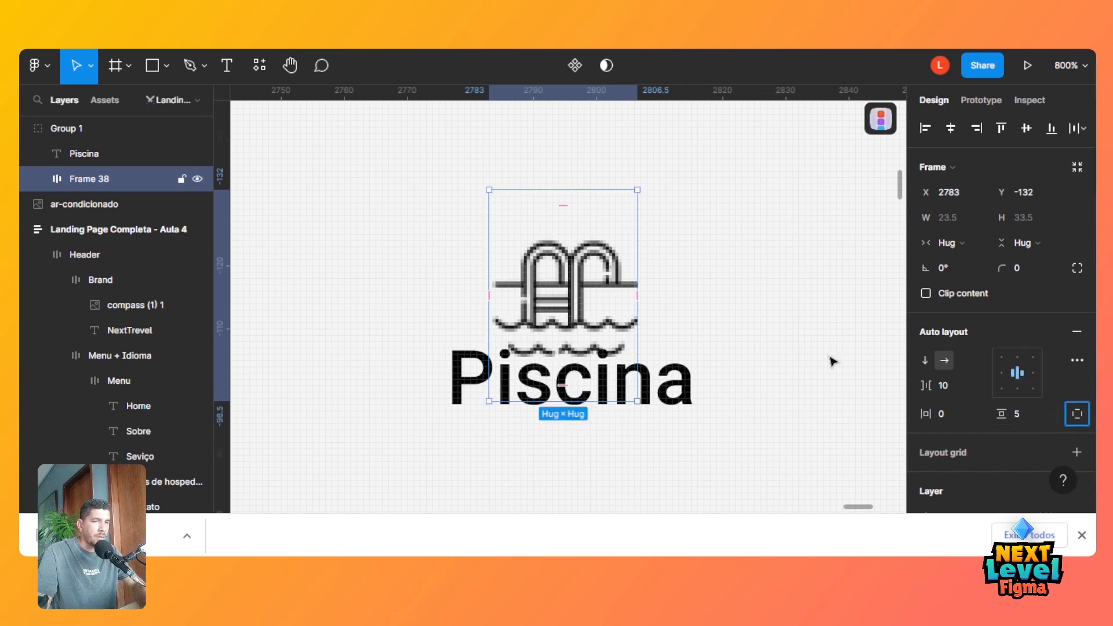
left_click(1031, 413)
type("2")
key("Tab")
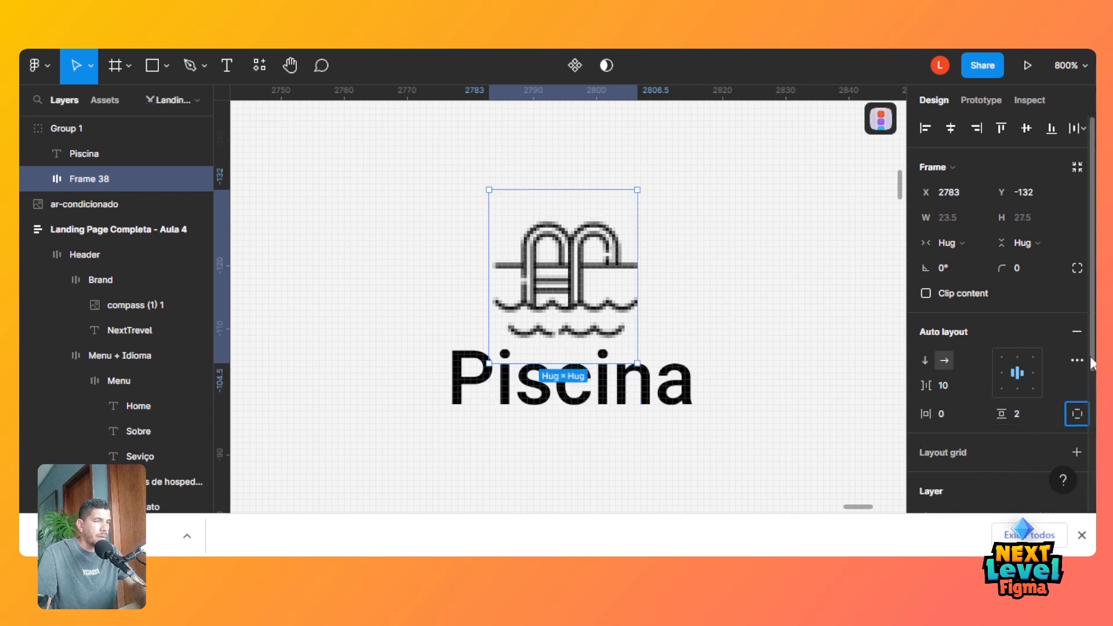
Add a stroke in color 8C8C8C to the piscina icon's frame.
scroll(1092, 363, "down", 5)
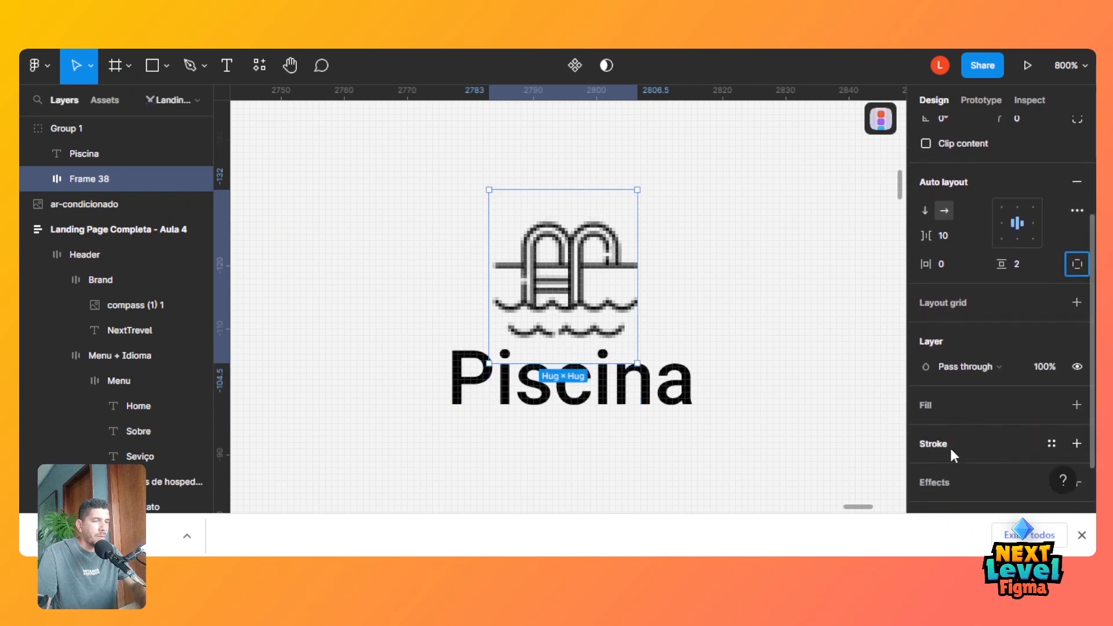
left_click(949, 444)
left_click(956, 468)
type("8C8C8C")
key("Tab")
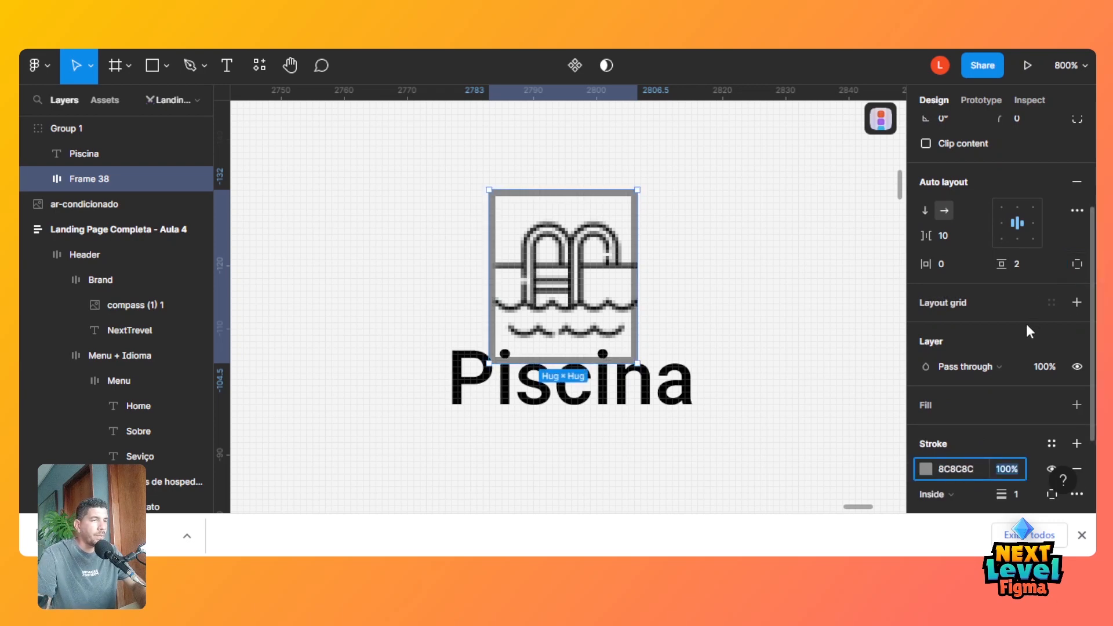
Set the horizontal padding of the piscina icon's frame to 2.
left_click(944, 265)
type("2")
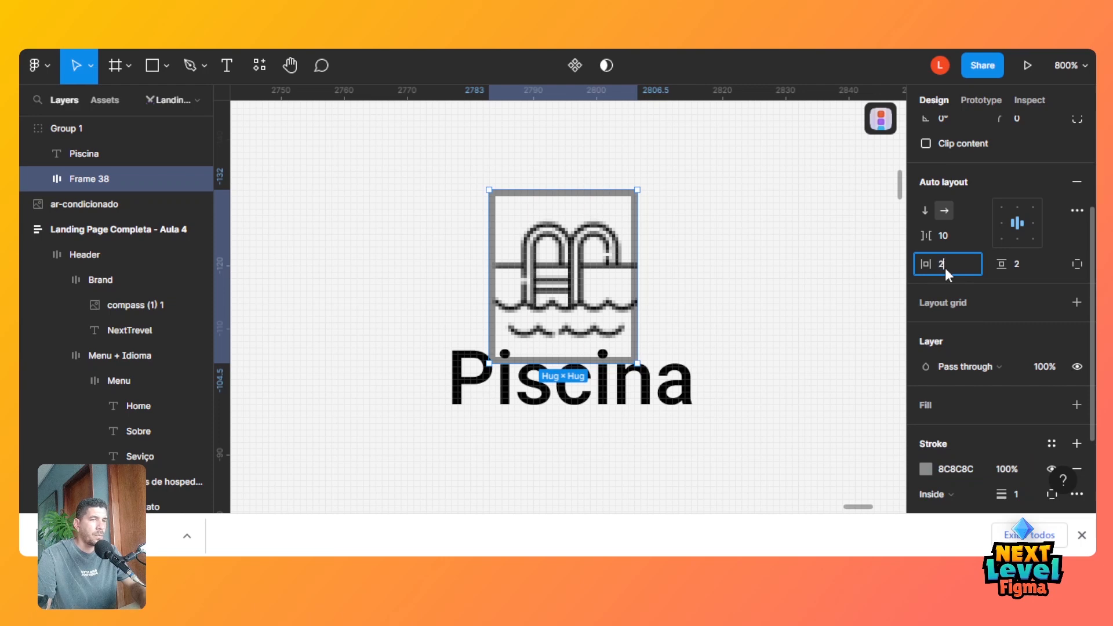
key("Tab")
scroll(1089, 184, "up", 3)
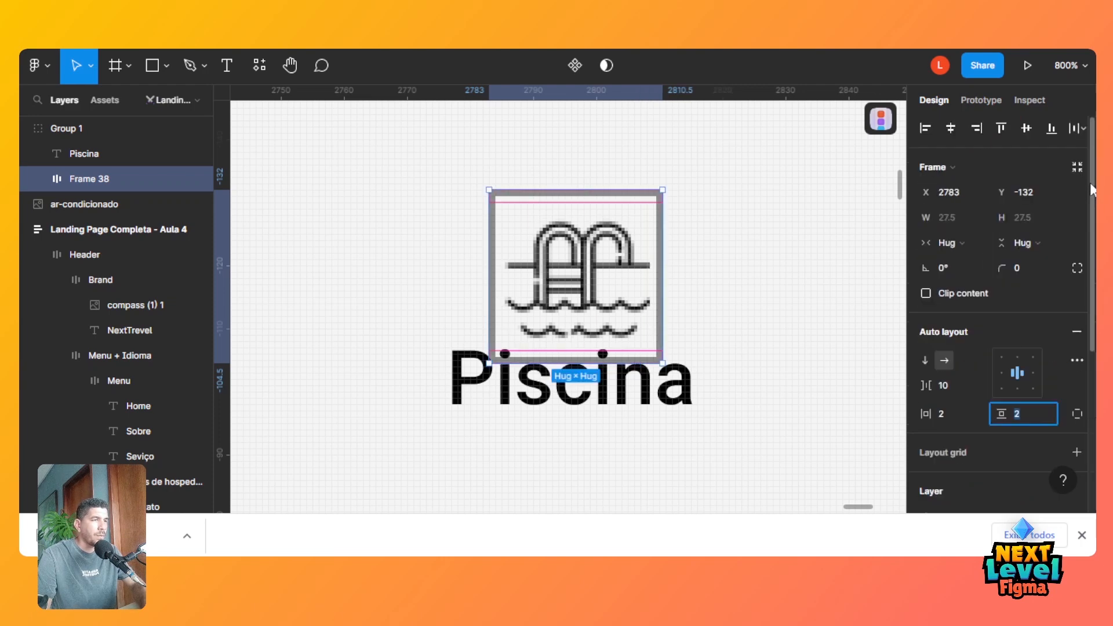
Round the piscina icon frame's corners, trying 10 before setting the radius to 5, and move the frame up above the Piscina label.
left_click(1030, 272)
type("10")
key("Return")
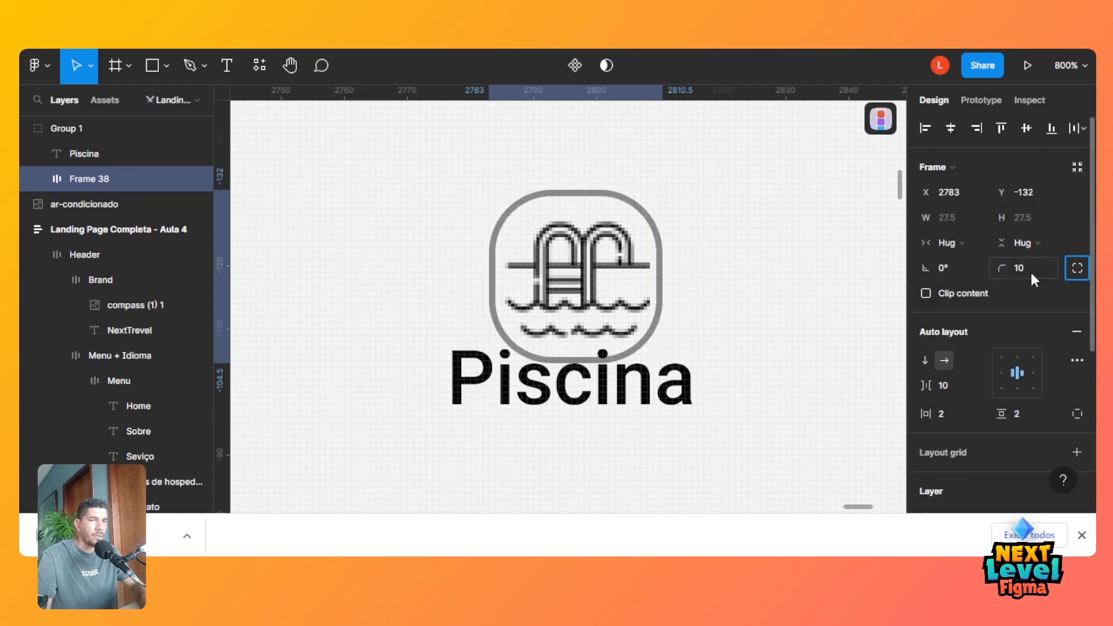
type("5")
key("Tab")
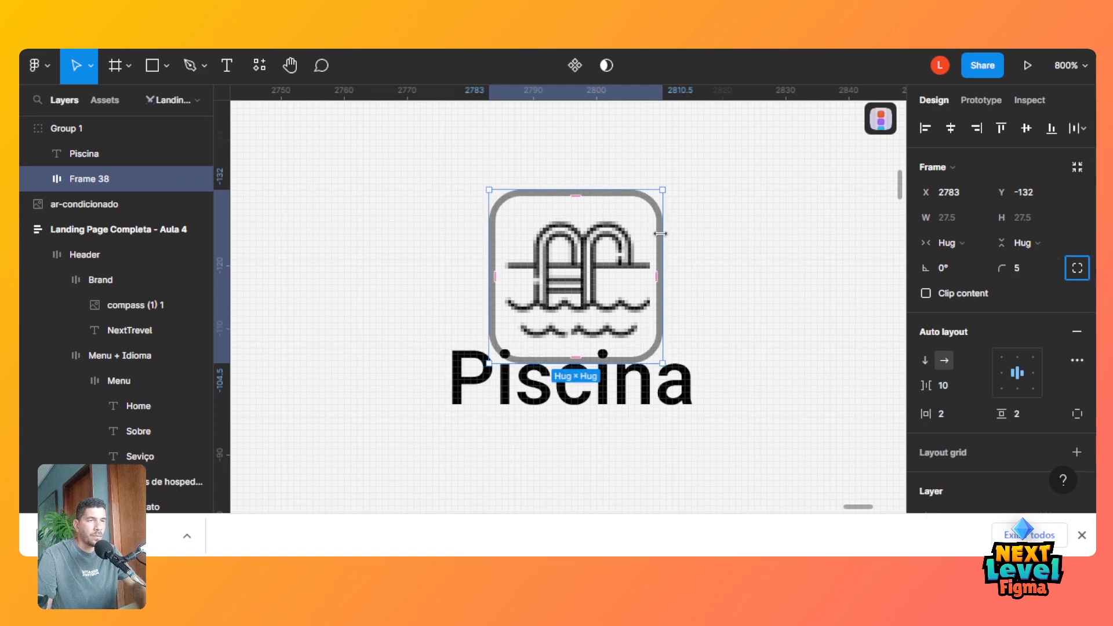
left_click_drag(620, 234, 621, 209)
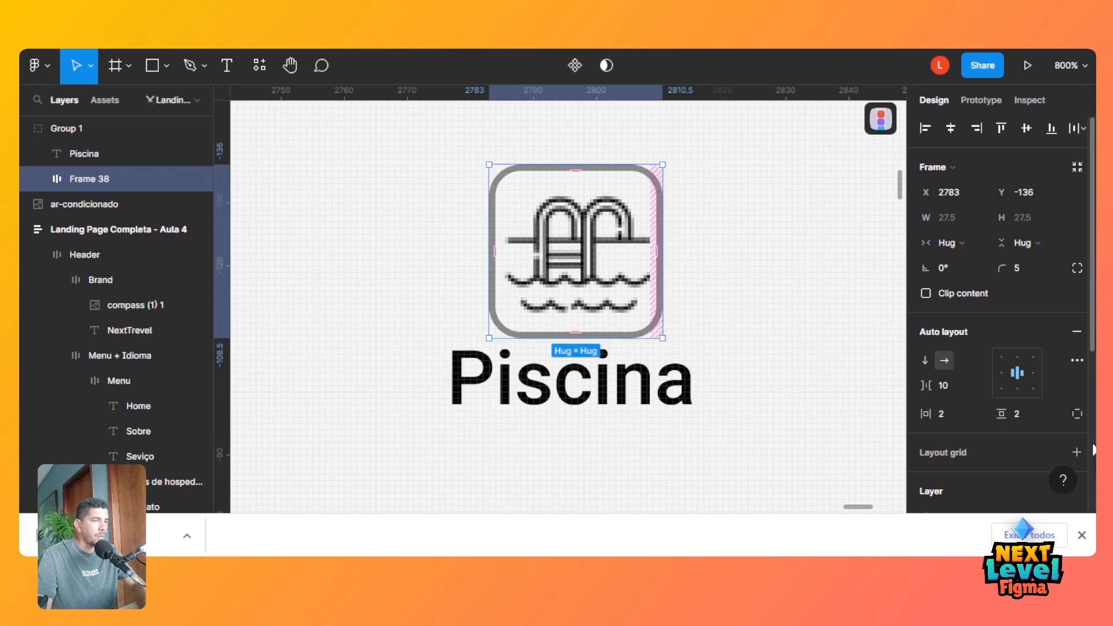
Examine the auto layout, corner radius and stroke settings of the Piscina icon frame in the reference Comodidades section.
scroll(1094, 450, "down", 5)
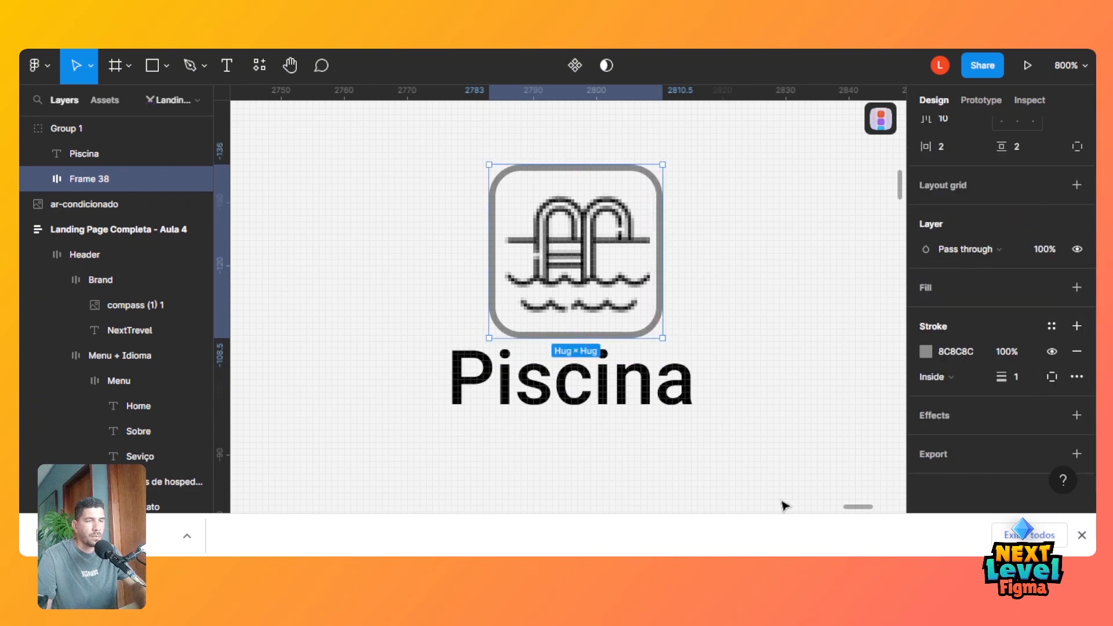
scroll(626, 512, "left", 5)
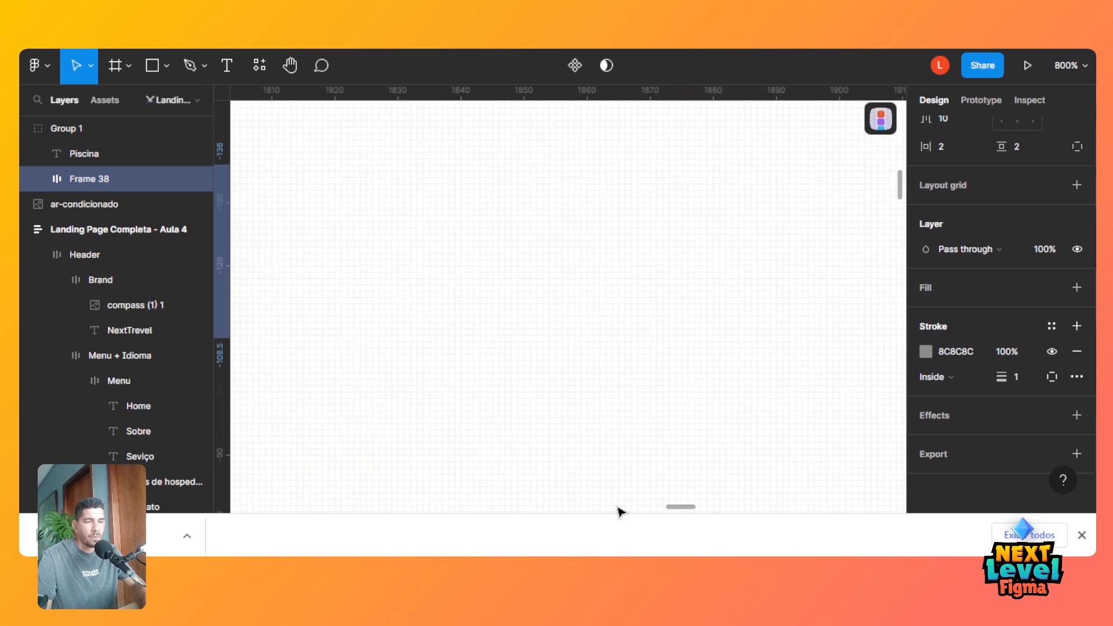
key("ctrl+minus")
key("ctrl+minus")
key("ctrl+minus")
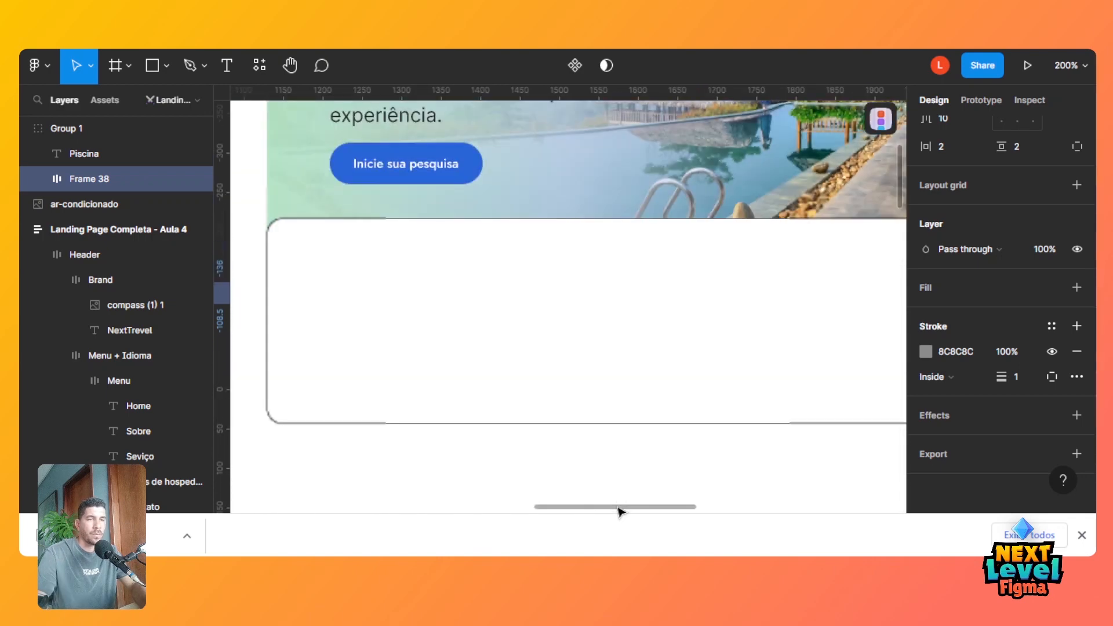
left_click_drag(619, 512, 331, 487)
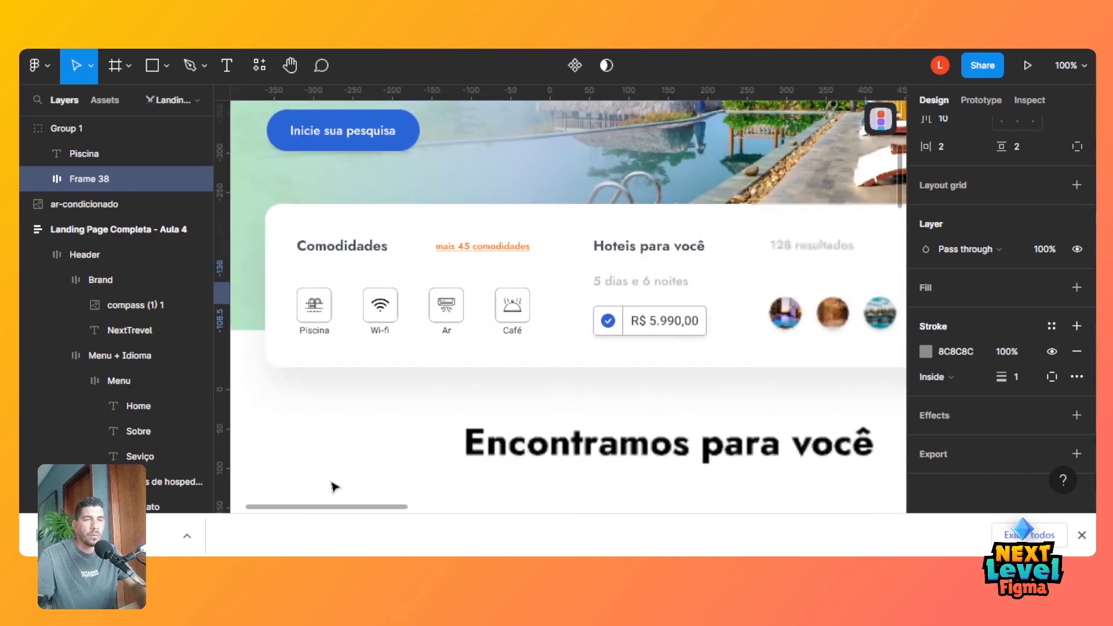
left_click(325, 324)
double_click(325, 324)
double_click(325, 324)
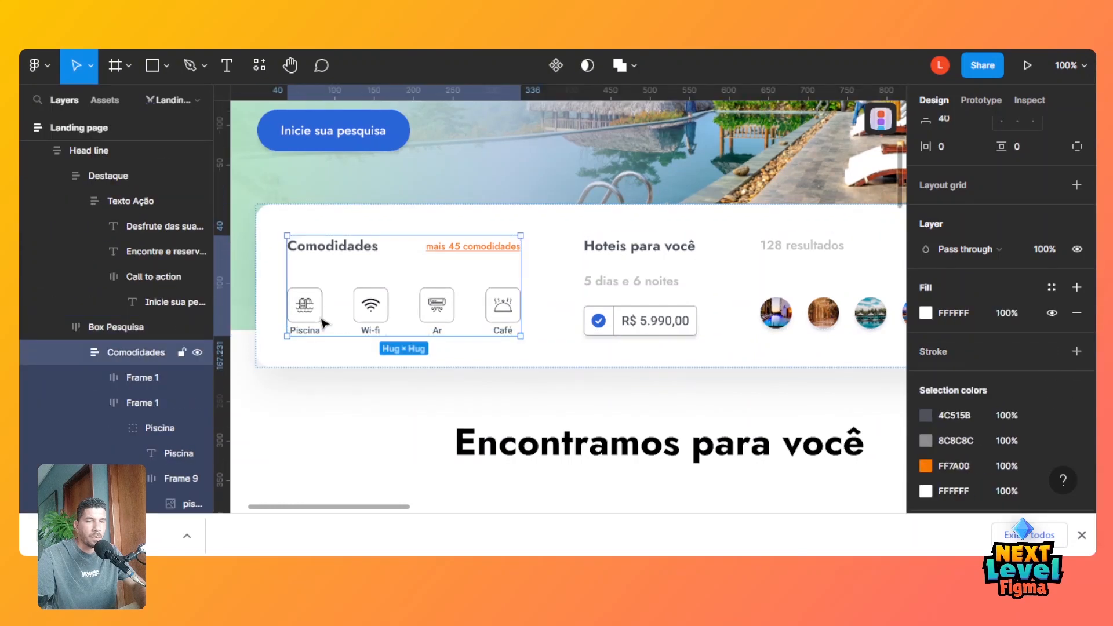
double_click(324, 323)
double_click(321, 319)
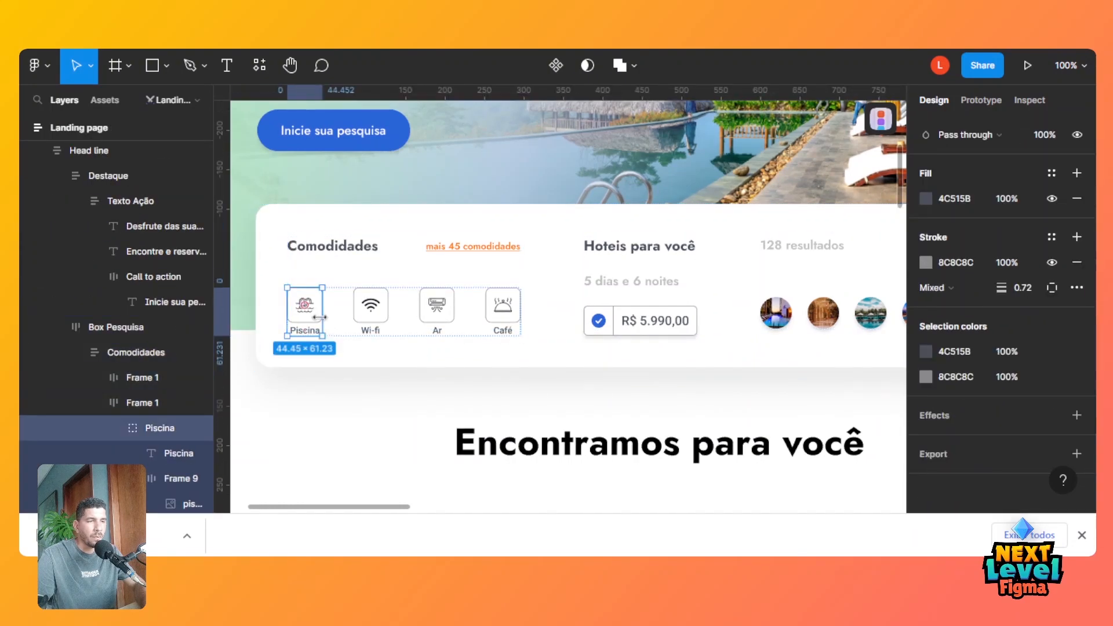
double_click(299, 321)
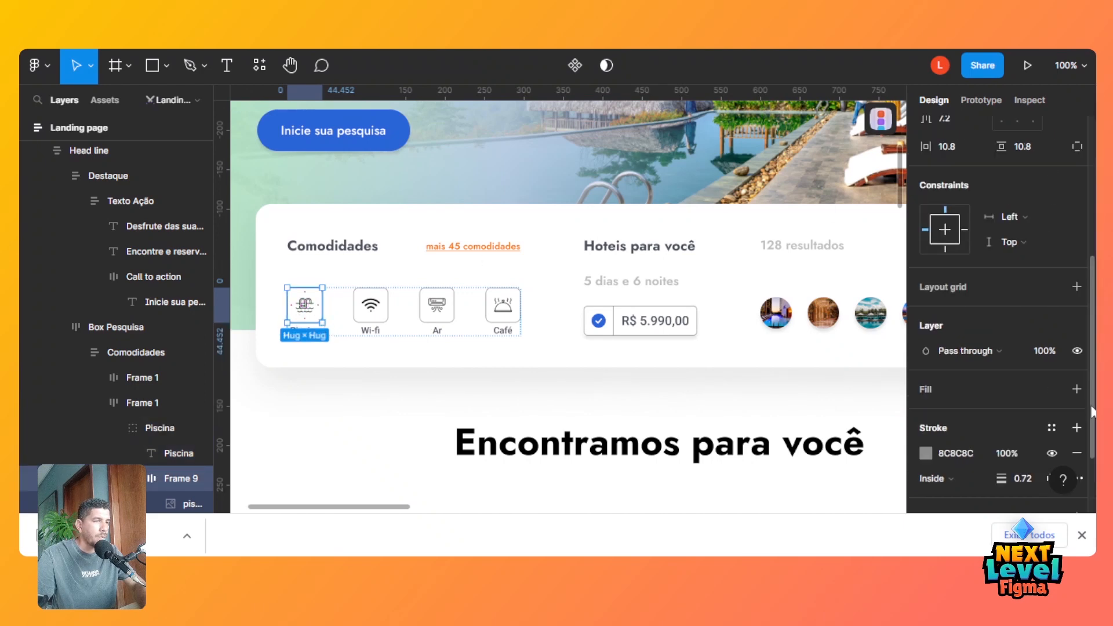
scroll(1092, 456, "down", 2)
scroll(948, 302, "up", 5)
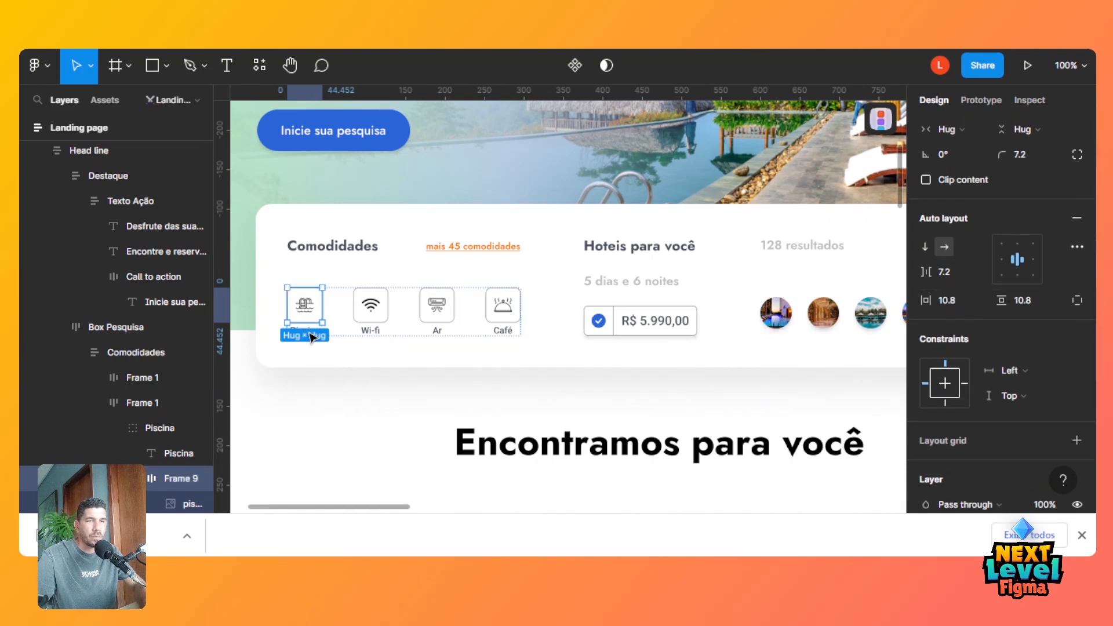
scroll(1094, 472, "down", 4)
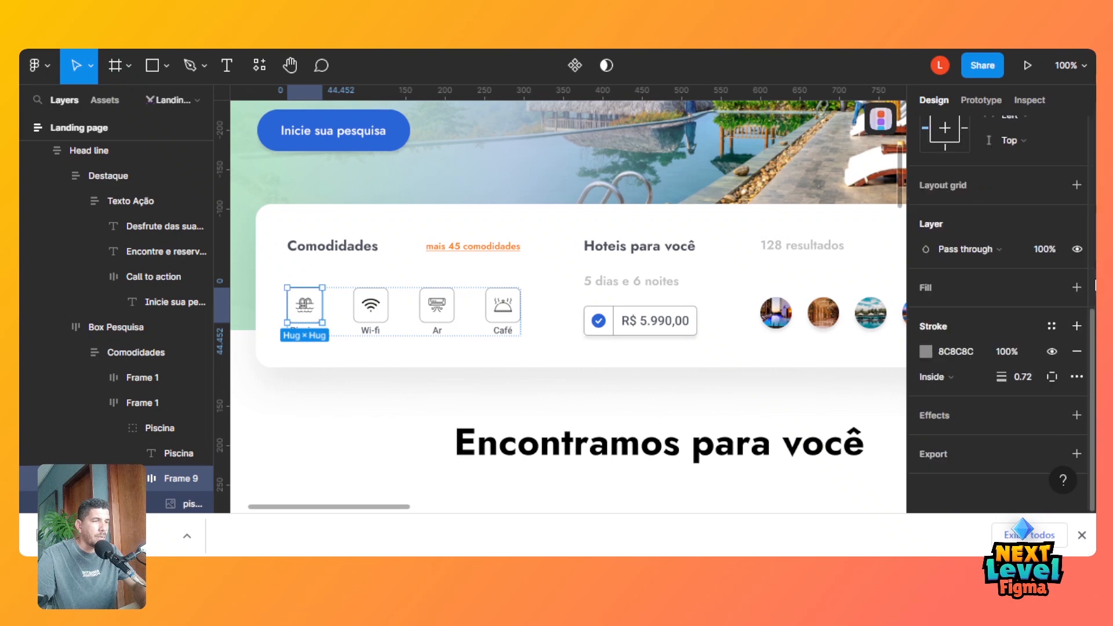
scroll(1094, 290, "up", 4)
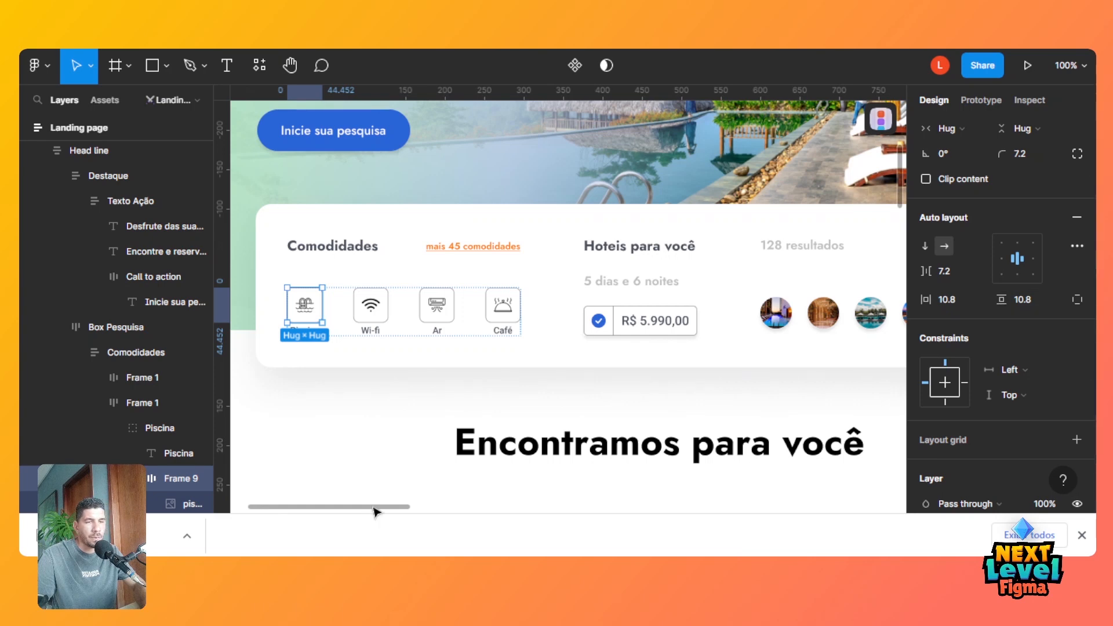
Set the piscina icon frame's horizontal and vertical padding to 10 and its item spacing to 0.
left_click_drag(374, 510, 906, 497)
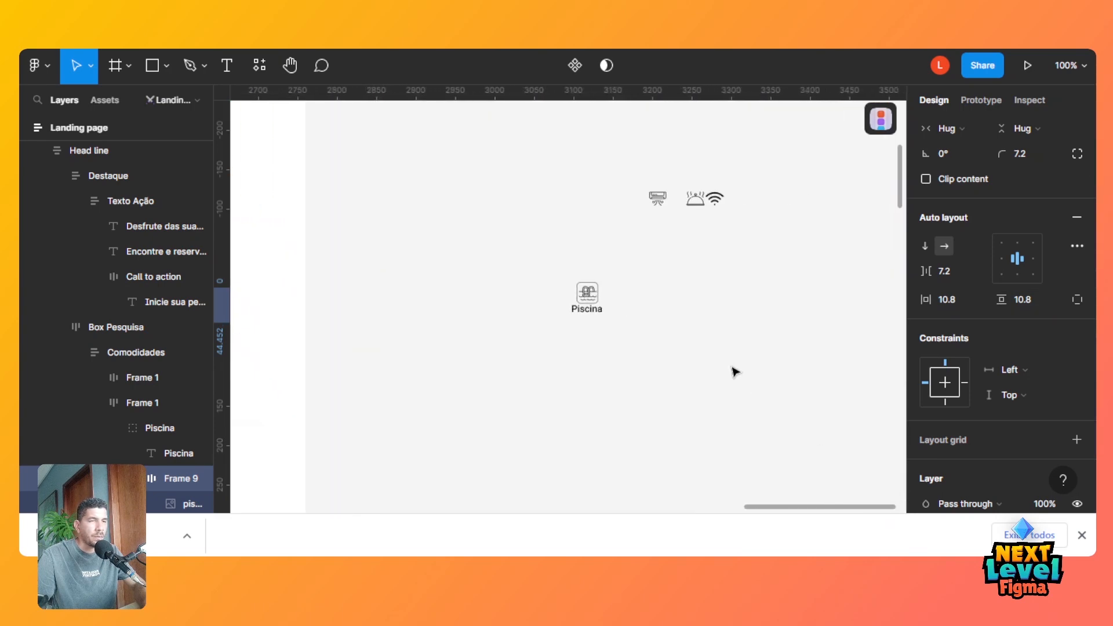
left_click(599, 287)
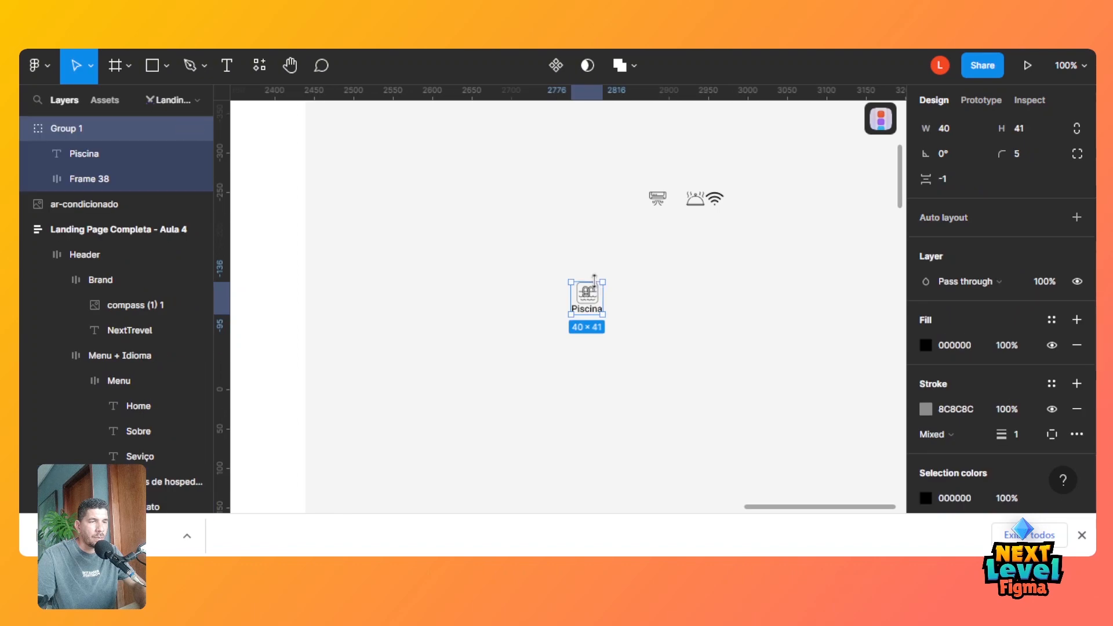
double_click(599, 301)
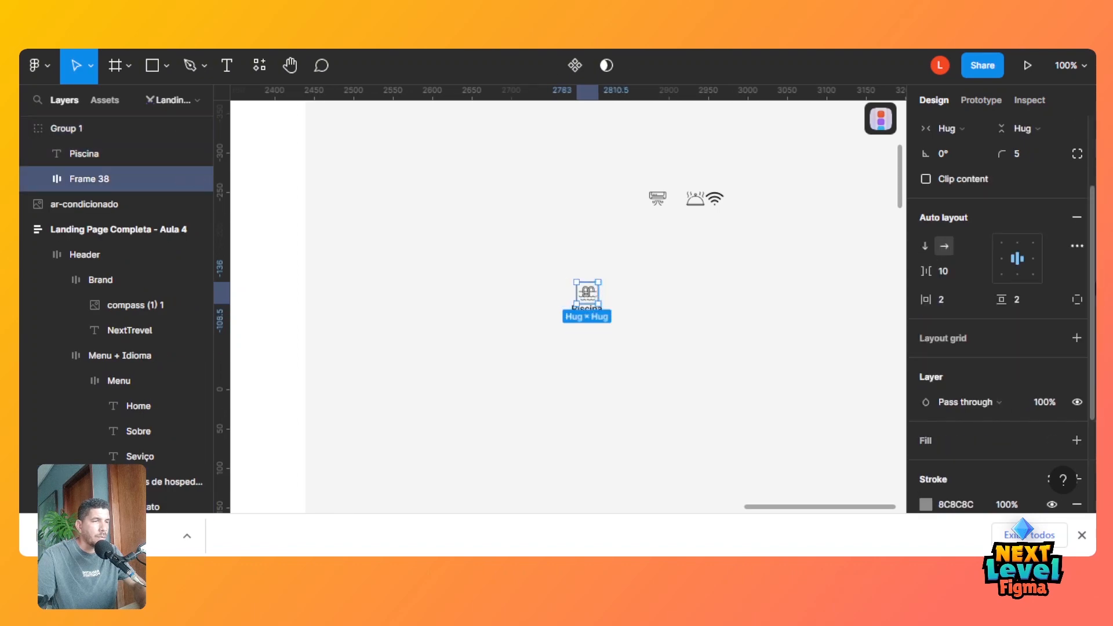
left_click(957, 294)
type("10")
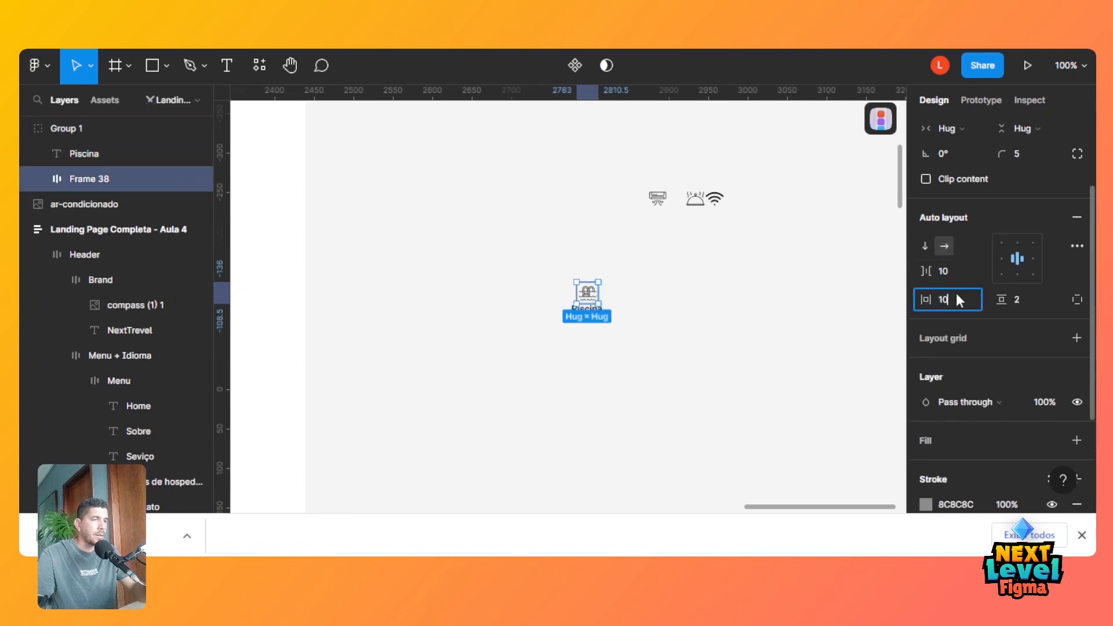
key("Tab")
type("10")
key("Tab")
left_click(944, 273)
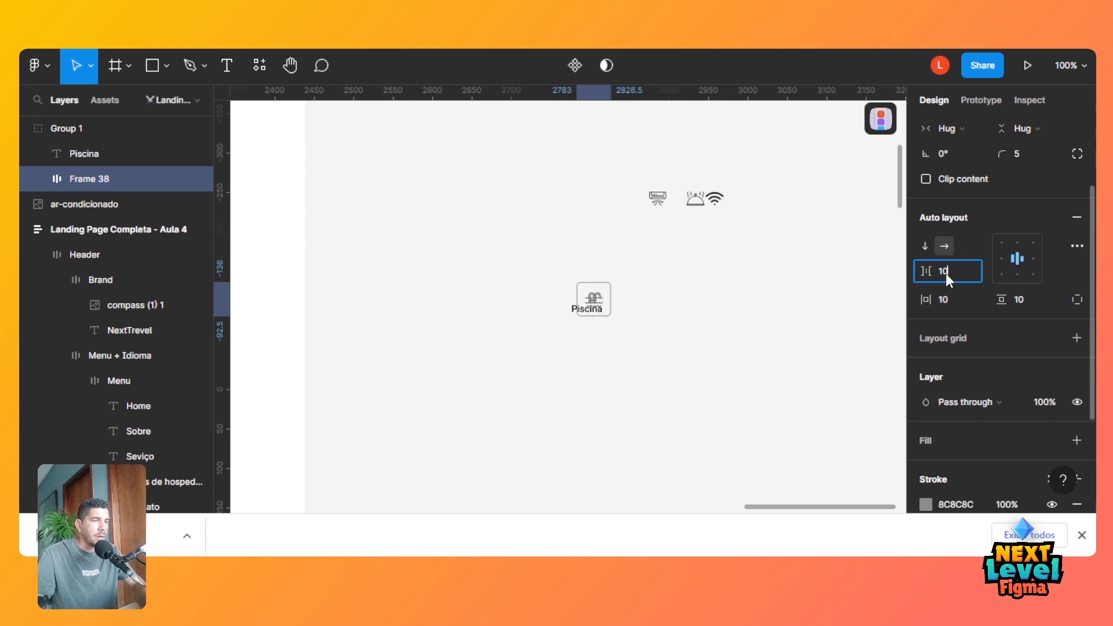
type("0")
key("Tab")
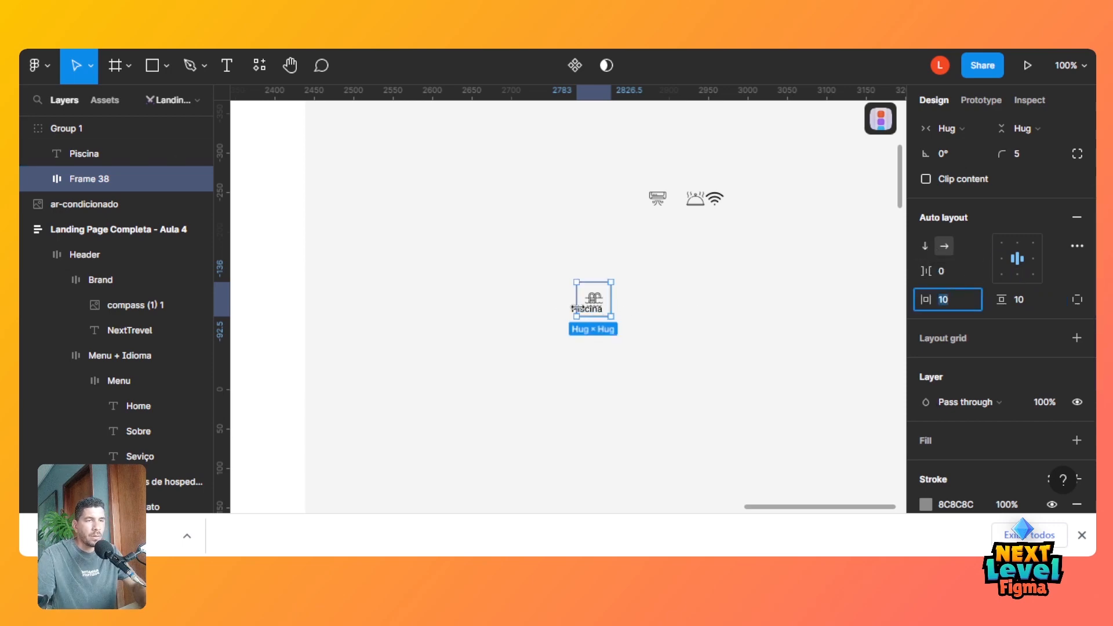
Reposition the piscina icon's frame directly above the Piscina label and wrap the labeled icon in a new group.
mouse_move(587, 313)
left_mouse_down()
mouse_move(595, 322)
mouse_move(583, 305)
left_mouse_up()
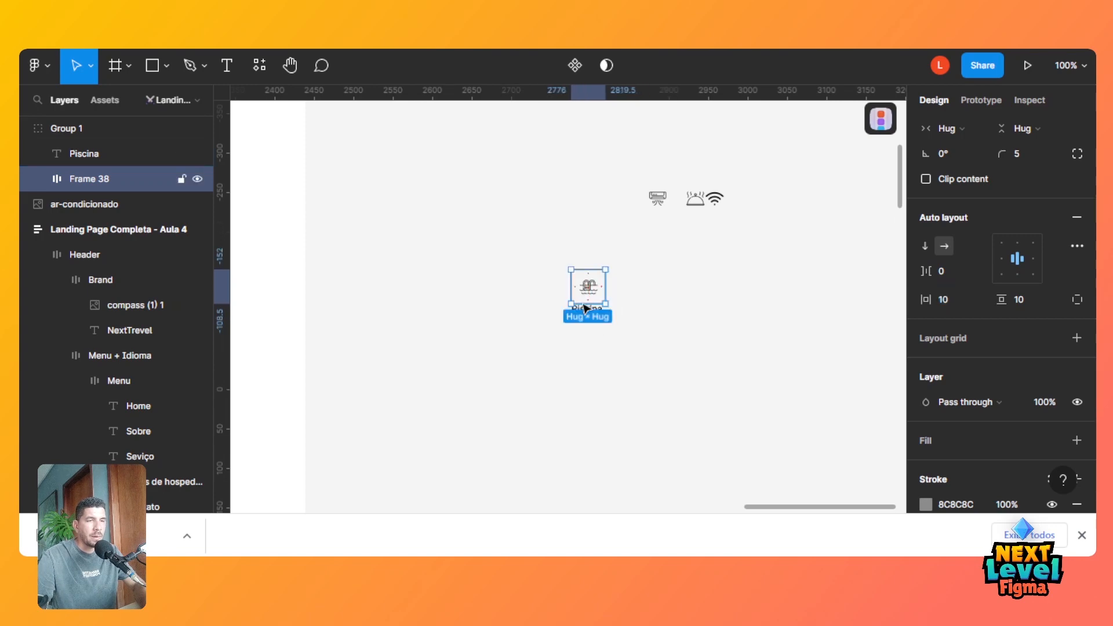
left_click_drag(645, 369, 549, 236)
key("ctrl+g")
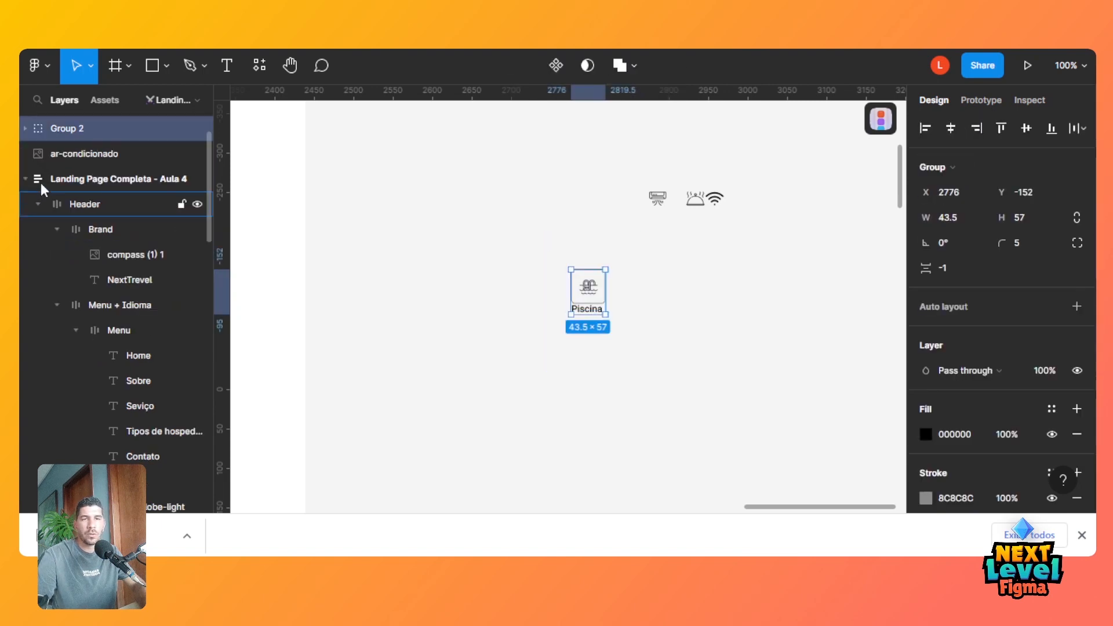
Rename the icon's frame as Icone and the inner group containing it as Piscina.
left_click(26, 126)
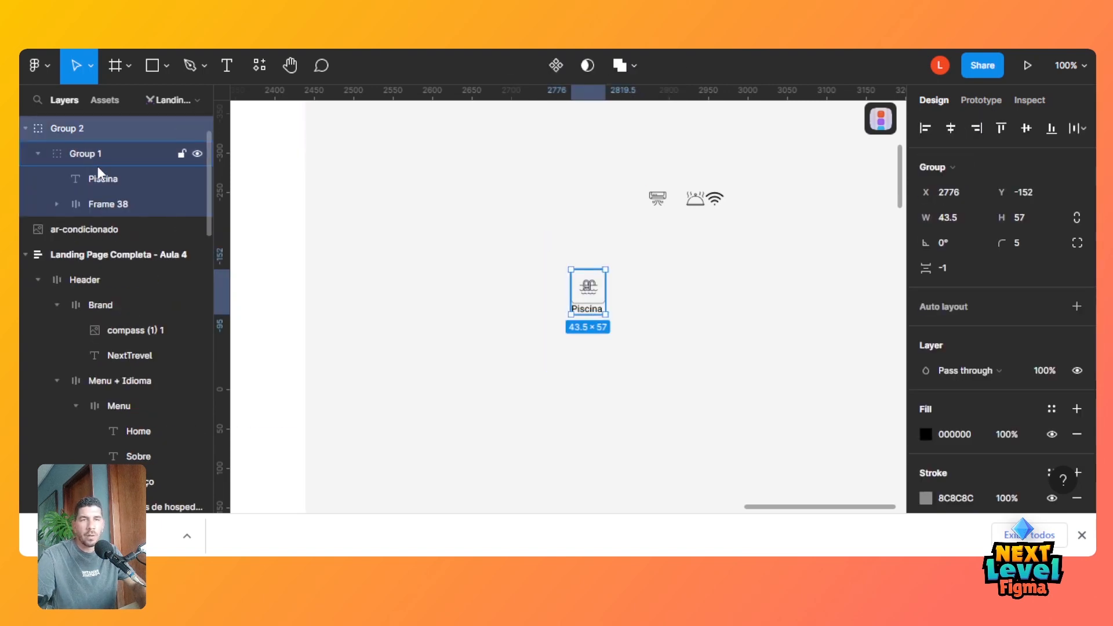
double_click(100, 204)
type("Icone")
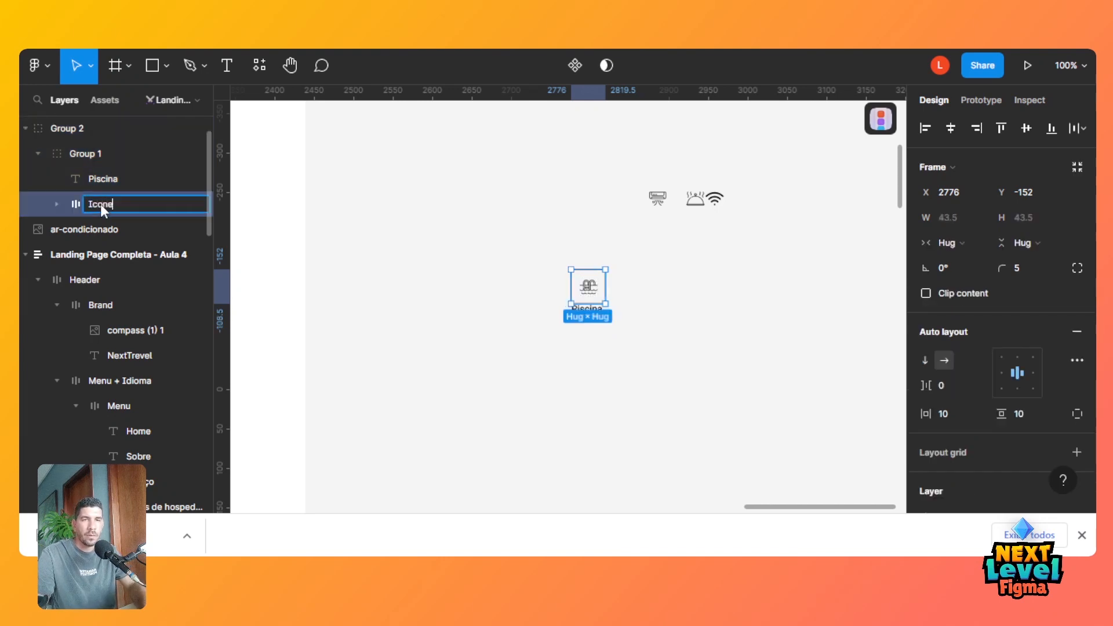
double_click(85, 154)
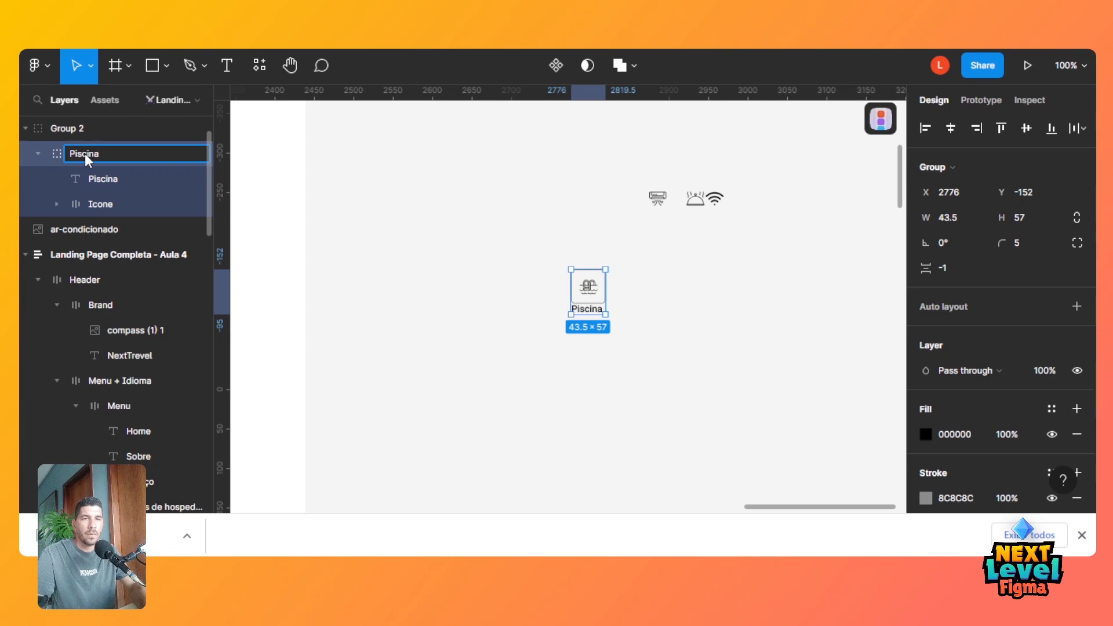
Open the outer group's name for editing and return to the reference Comodidades icons.
left_click(77, 136)
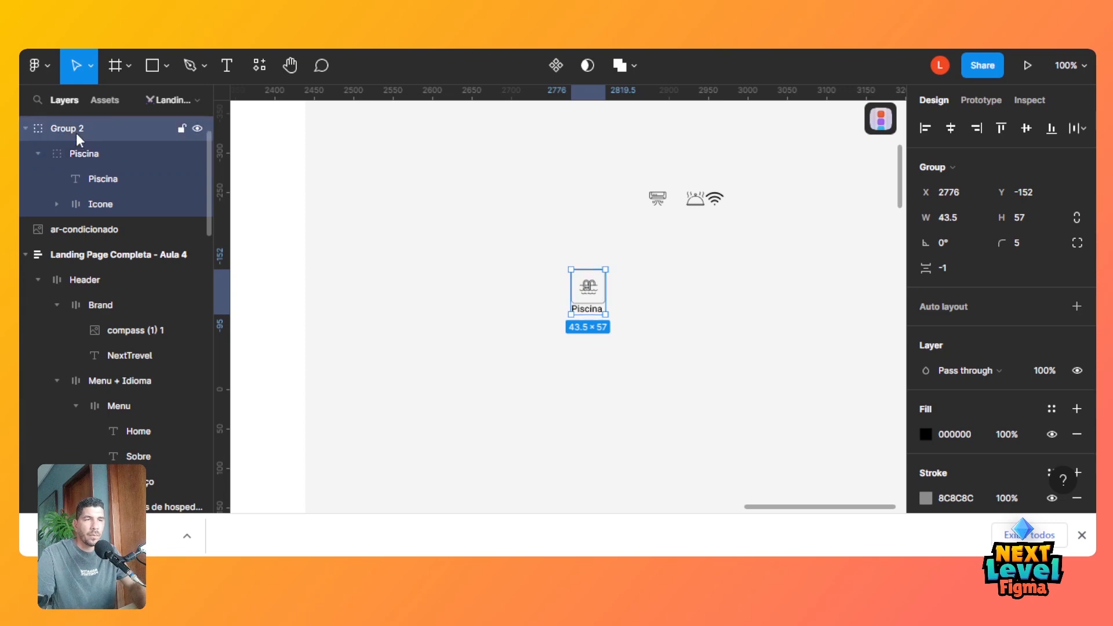
left_click(84, 154)
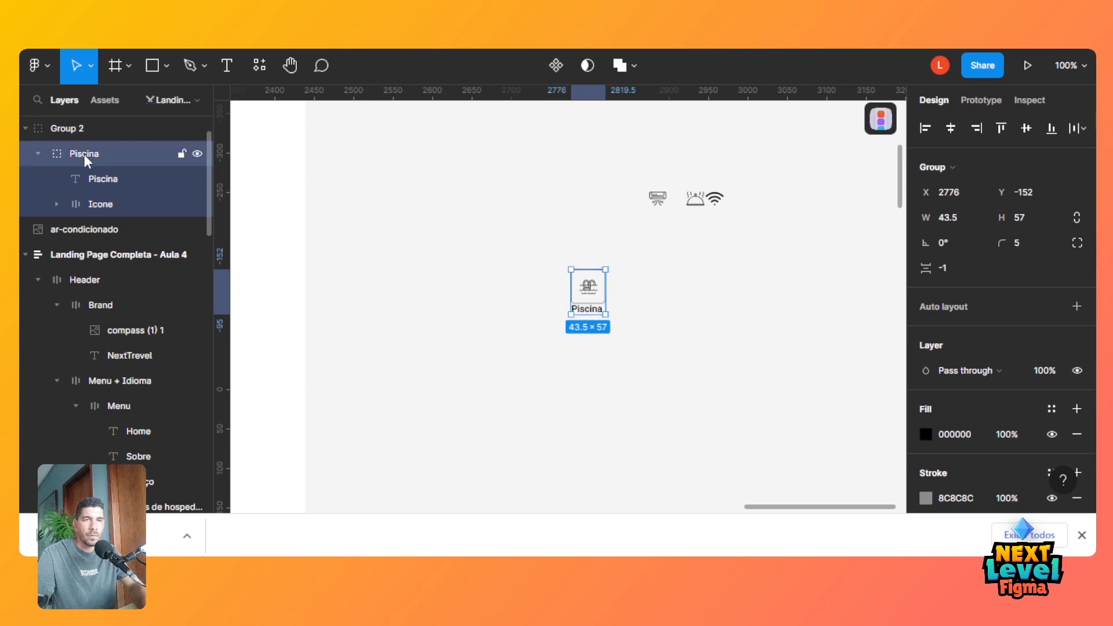
left_click(38, 153)
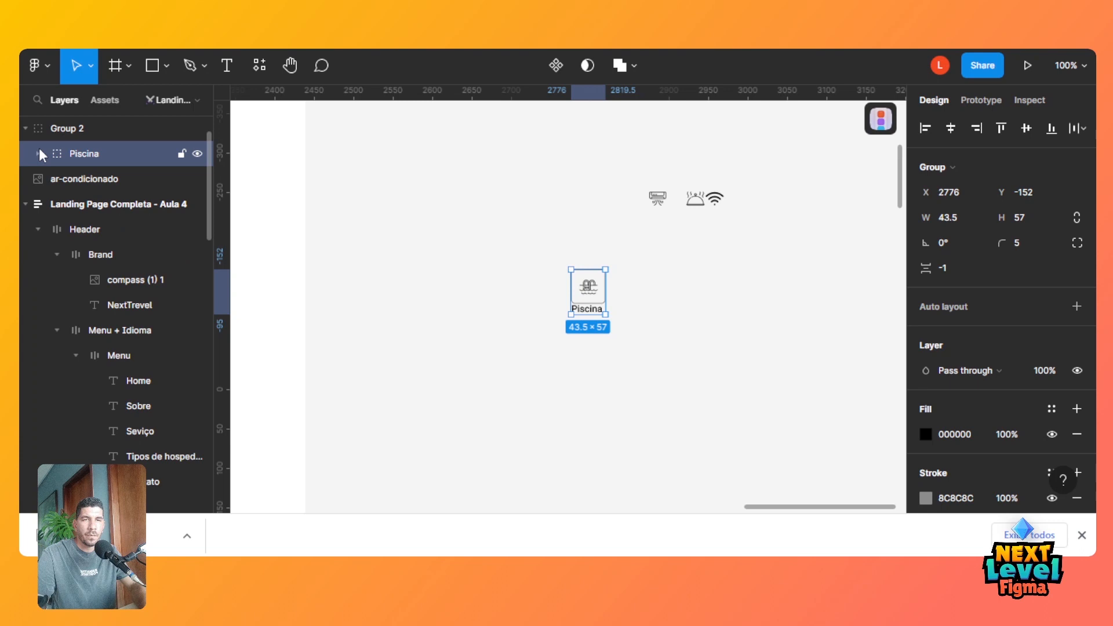
double_click(84, 129)
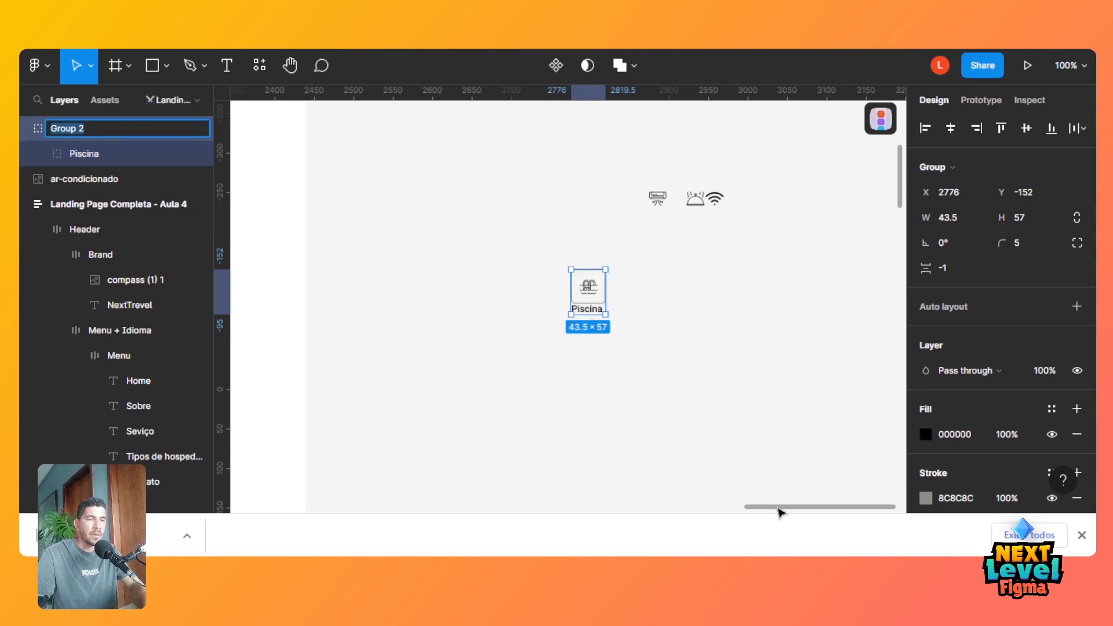
left_click_drag(778, 508, 229, 499)
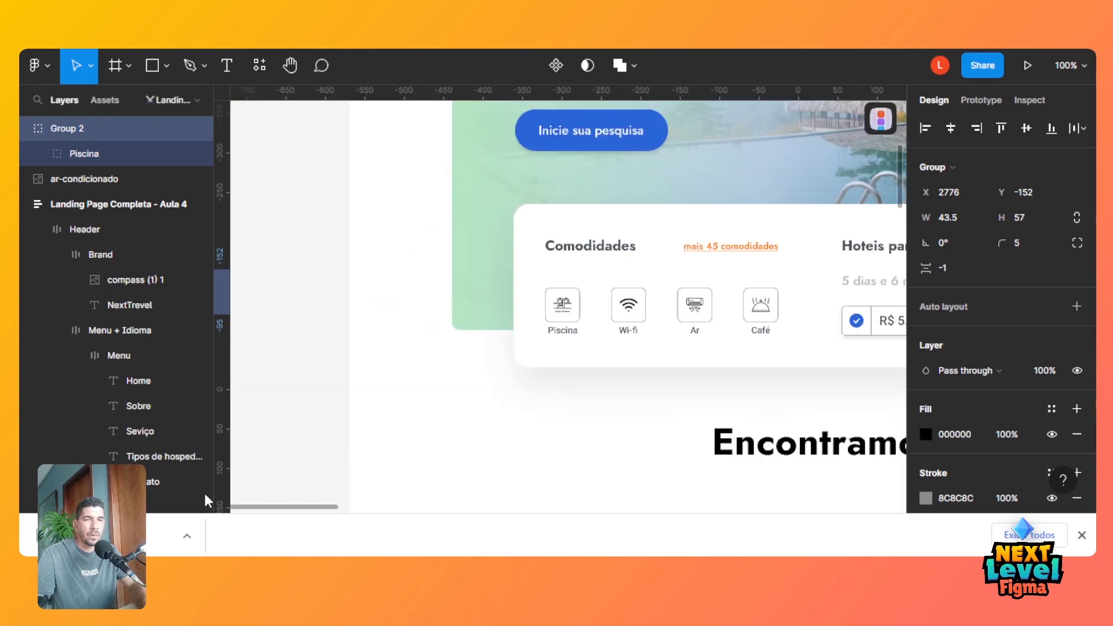
Rename the group that contains the Piscina item as Comodidades.
left_click_drag(735, 483, 816, 484)
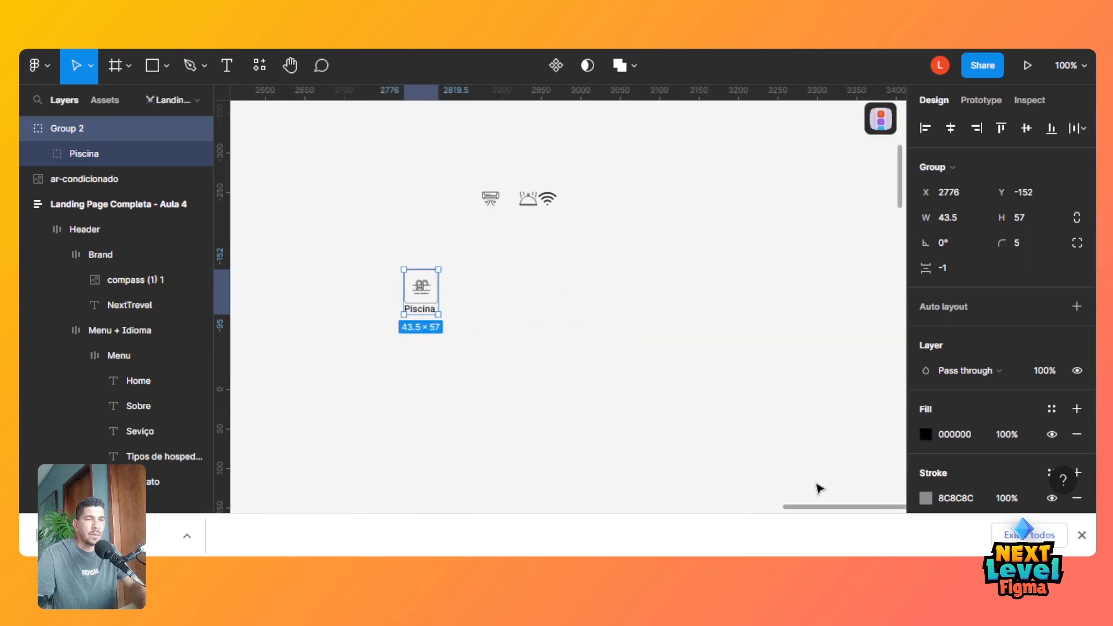
double_click(84, 132)
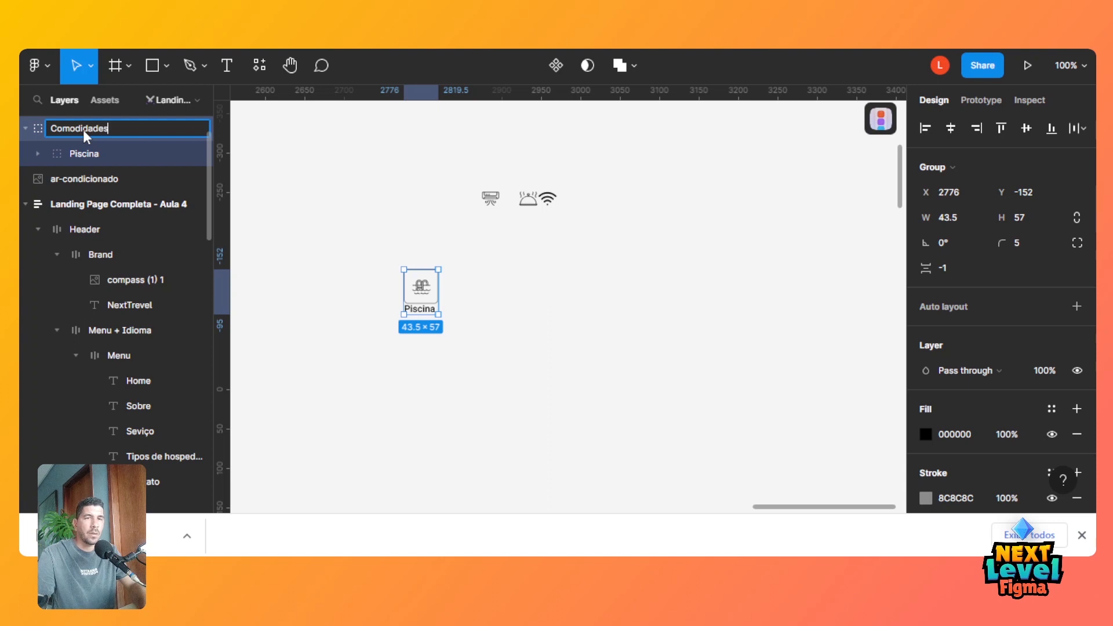
key("Return")
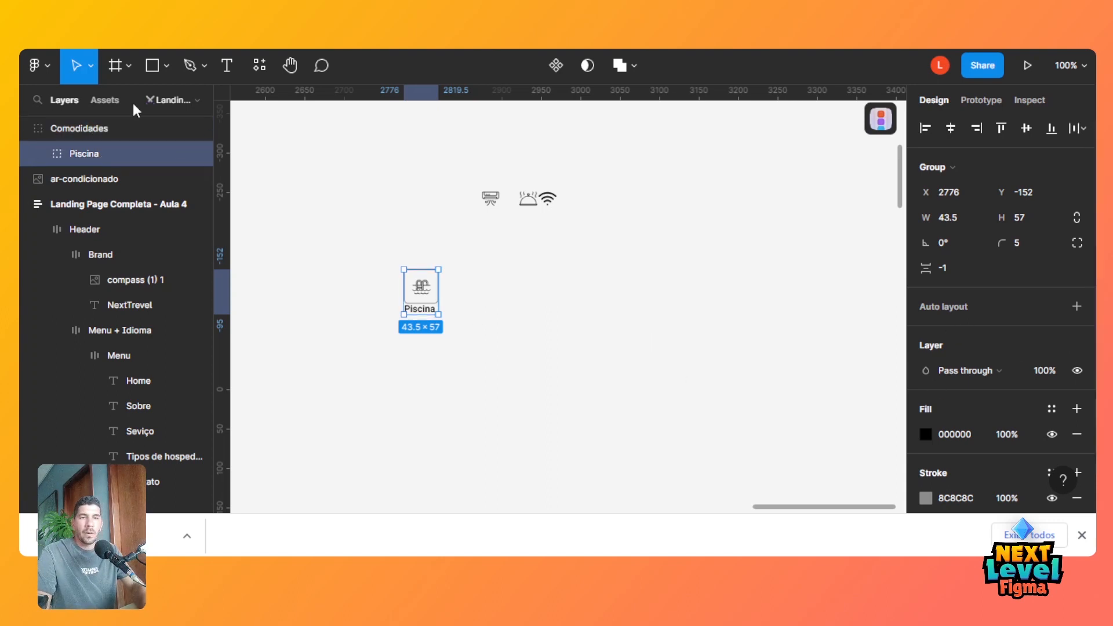
Add vertical auto layout to the Piscina group, aligned top centre, with a spacing of 5 between icon and label.
key("shift+a")
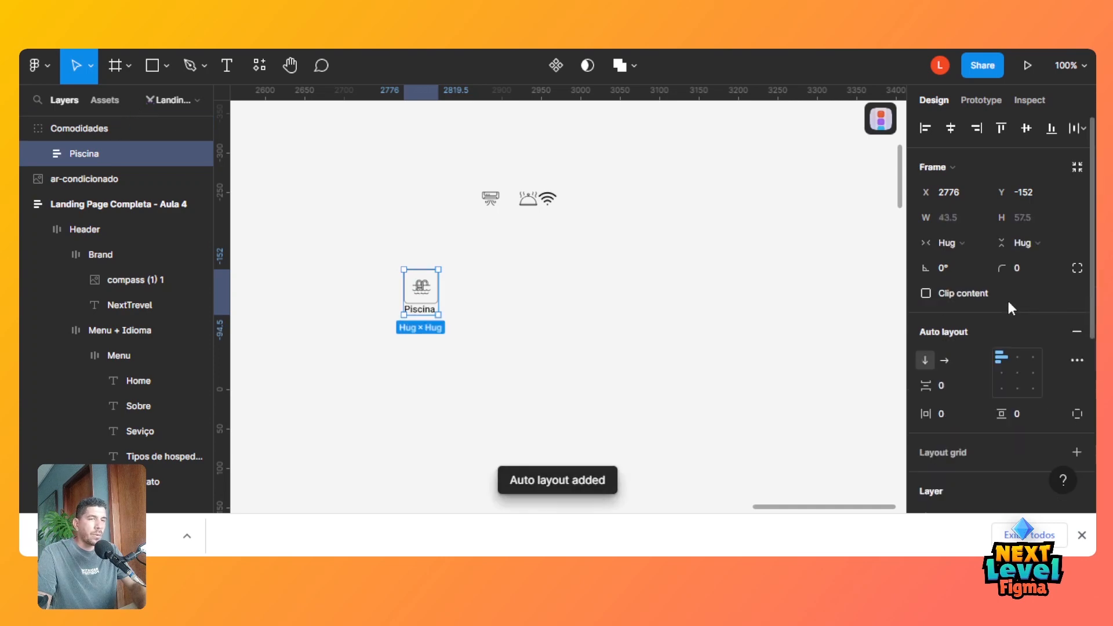
left_click(1018, 355)
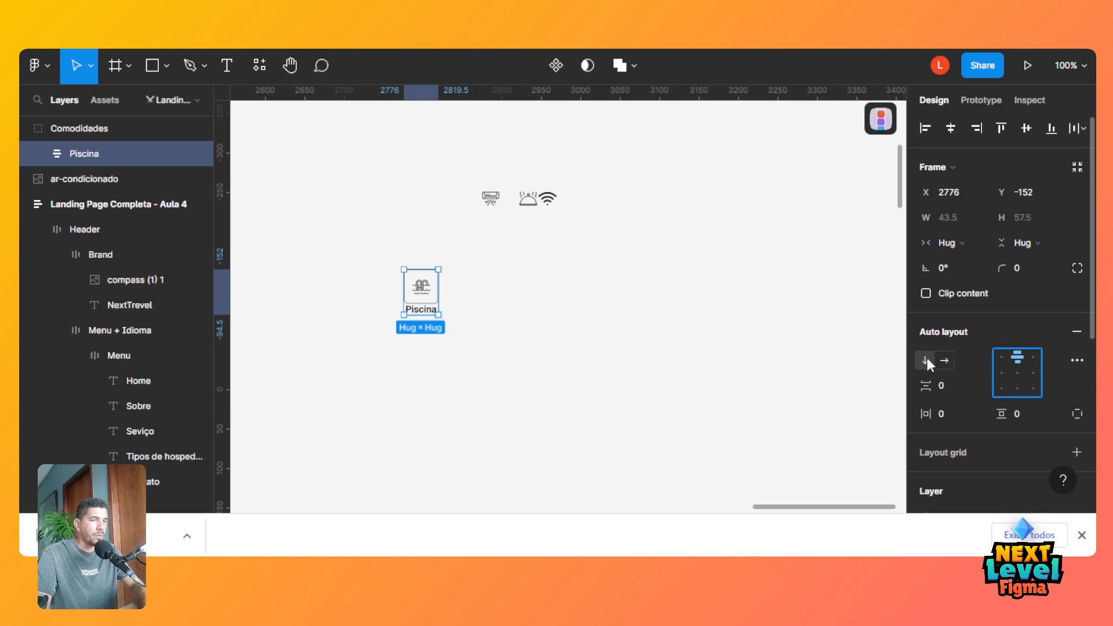
left_click(947, 386)
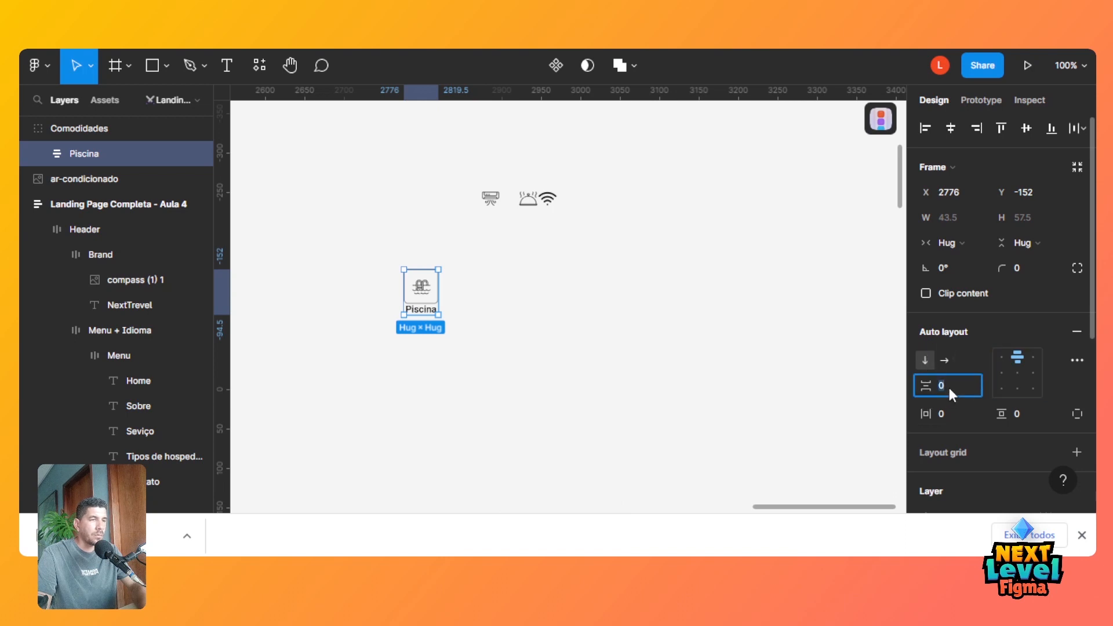
type("10")
key("Tab")
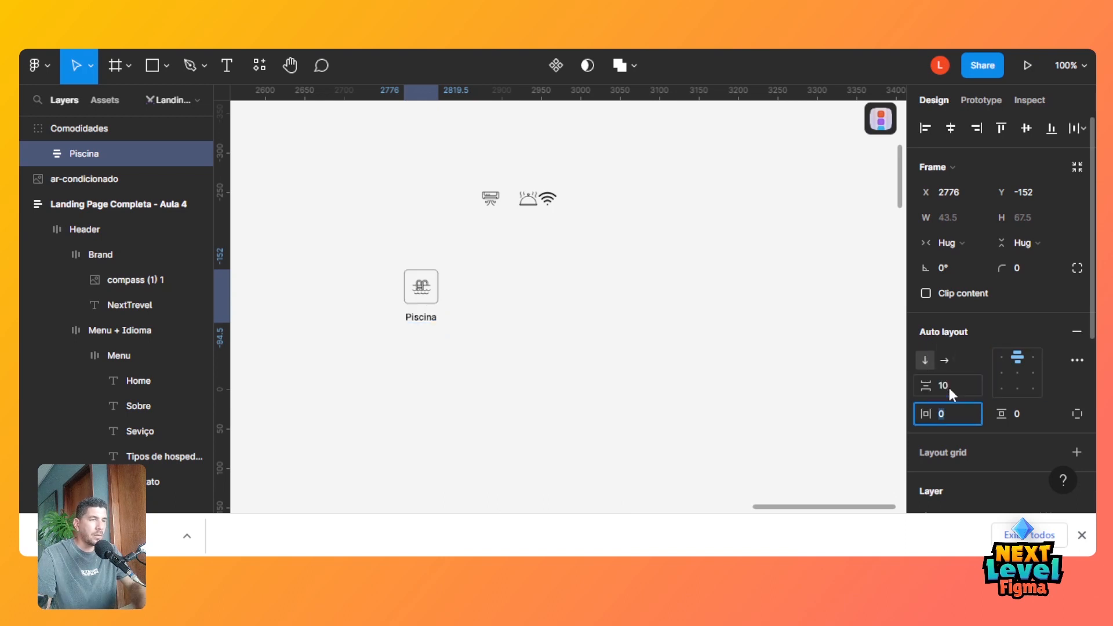
left_click(948, 388)
type("5")
key("Tab")
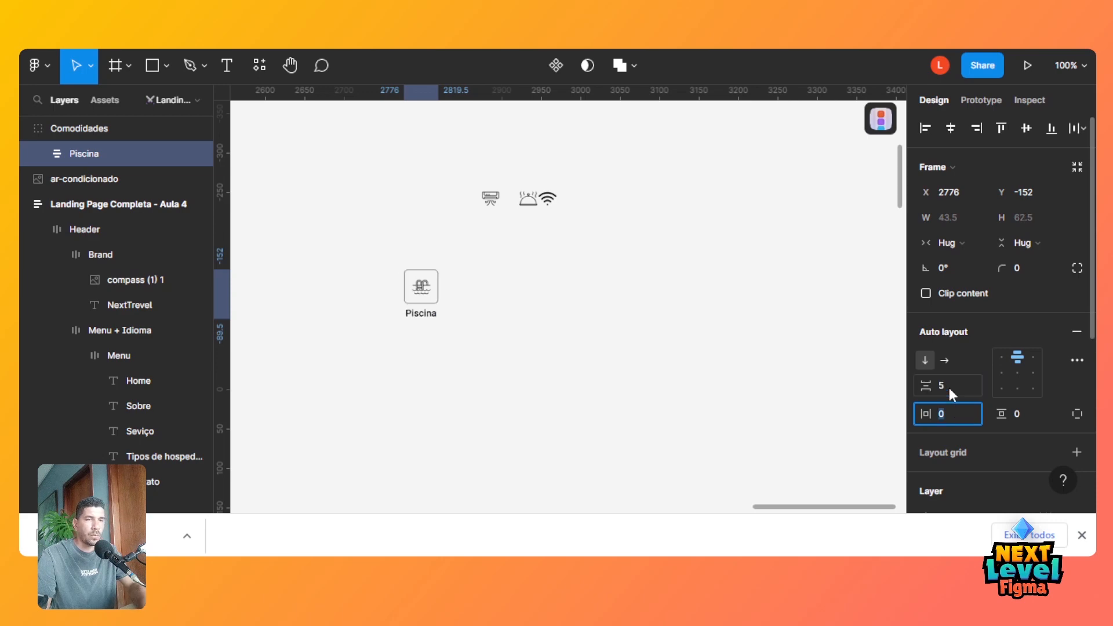
left_click(566, 367)
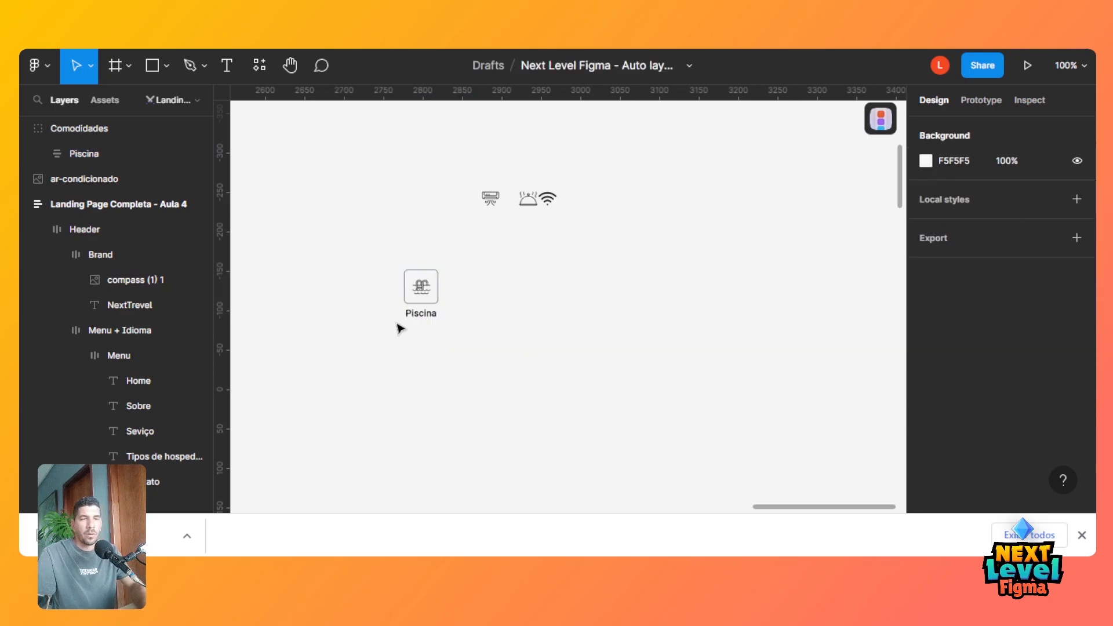
Copy the fill colour code of the Café label in the finished landing page's Comodidades section.
left_click(425, 318)
left_click(427, 318)
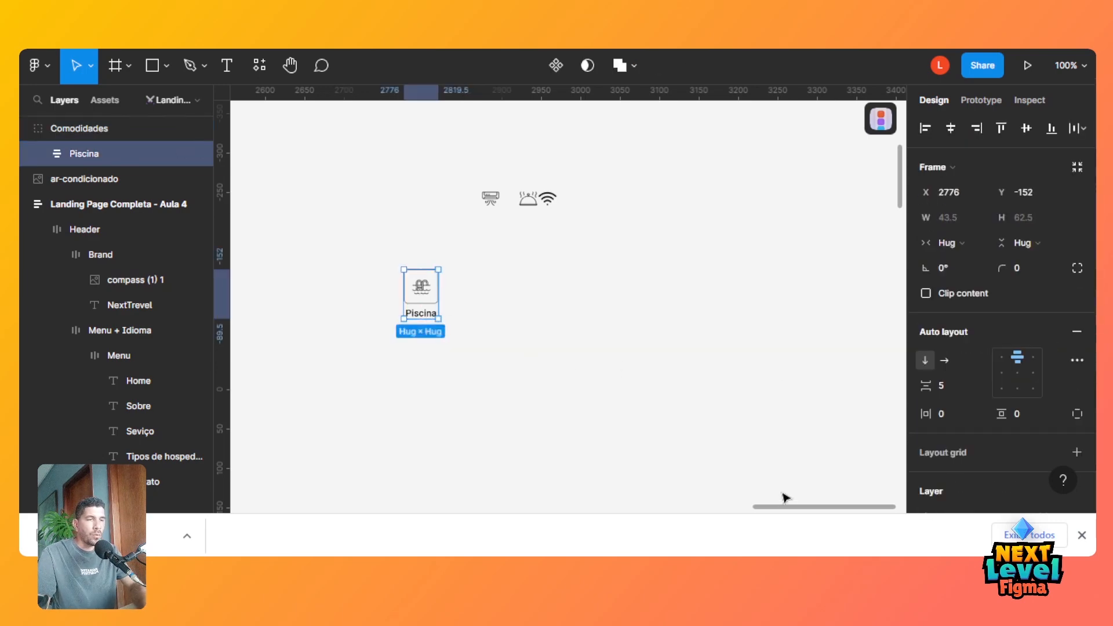
left_click_drag(814, 510, 338, 516)
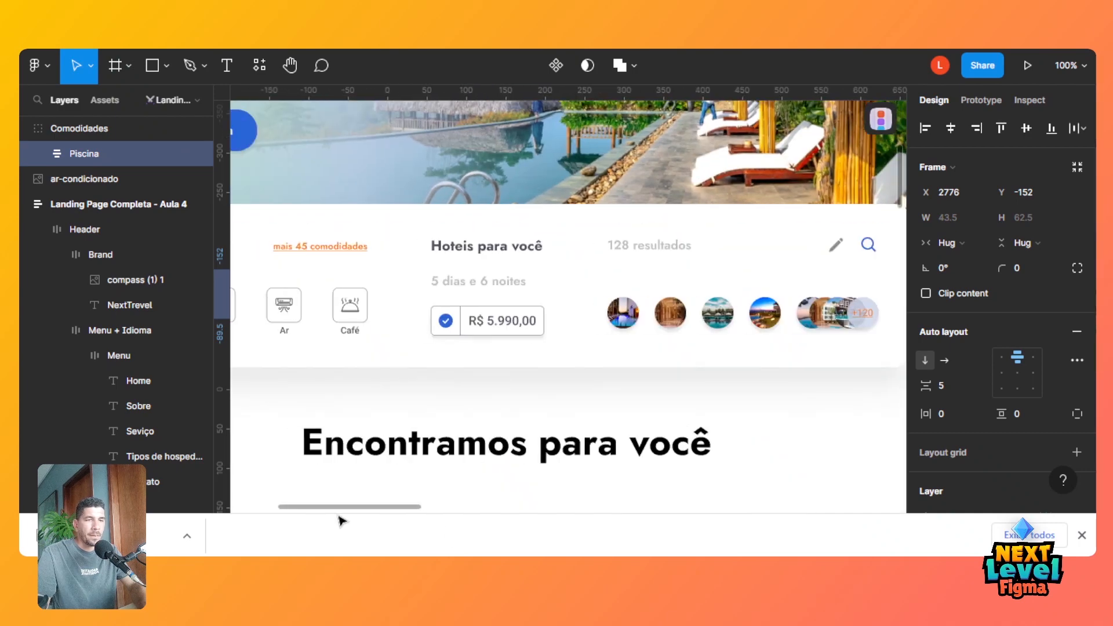
left_click(345, 335)
left_click(346, 334)
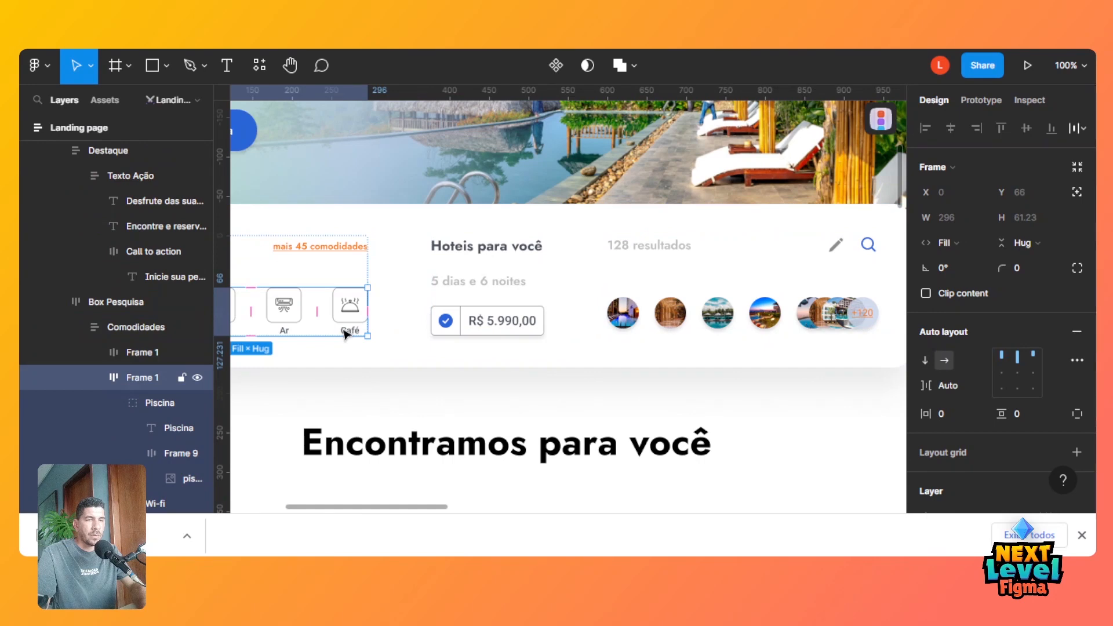
left_click(346, 335)
double_click(345, 334)
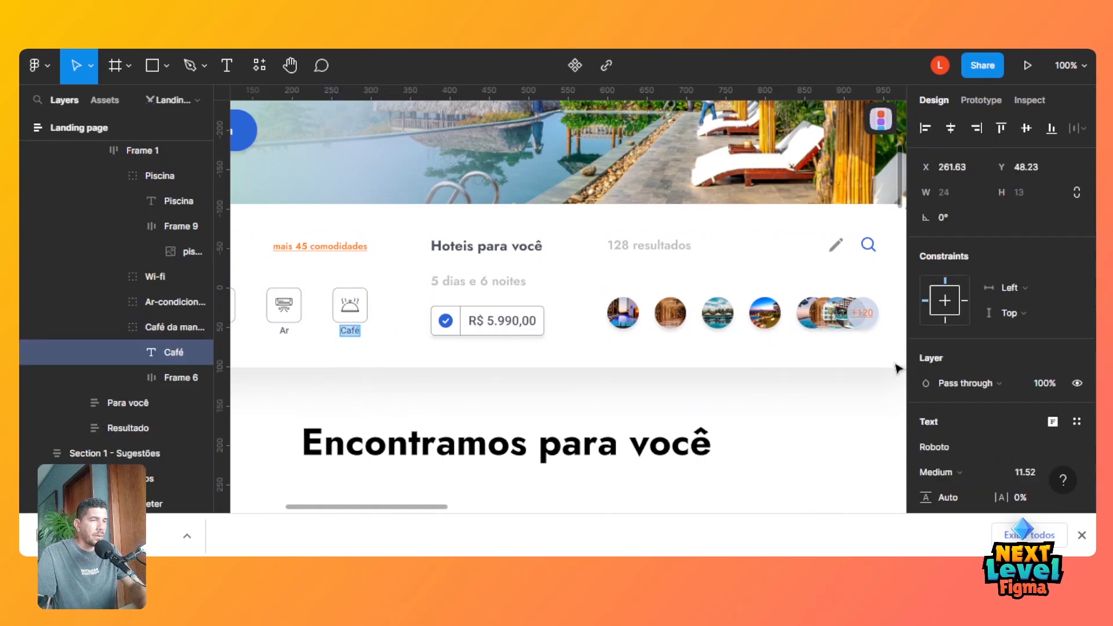
scroll(1012, 400, "down", 5)
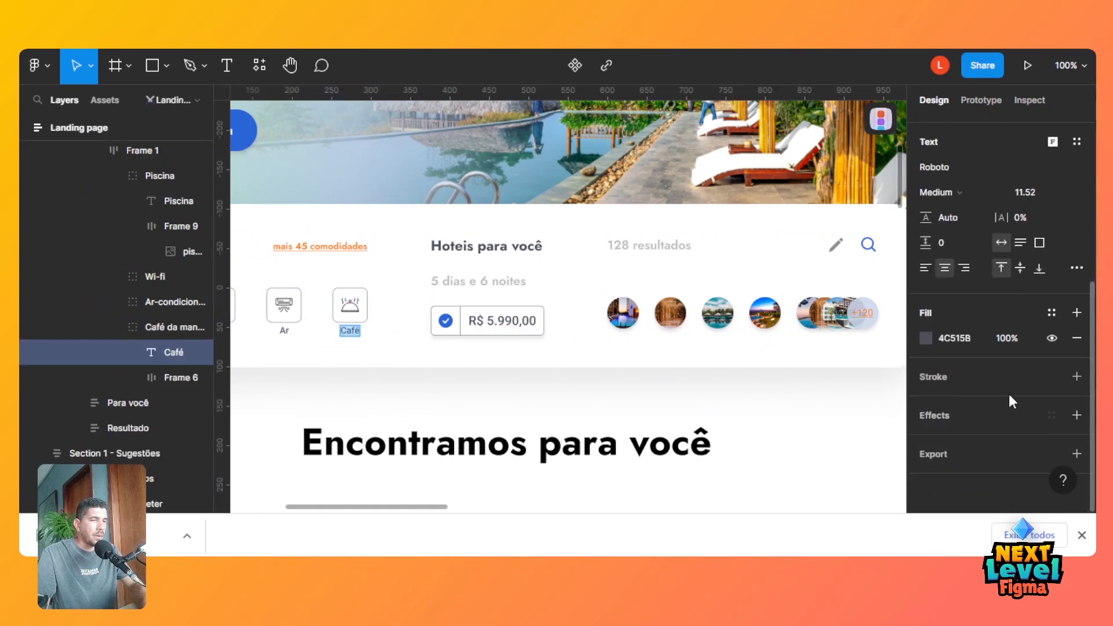
left_click(967, 344)
key("ctrl+c")
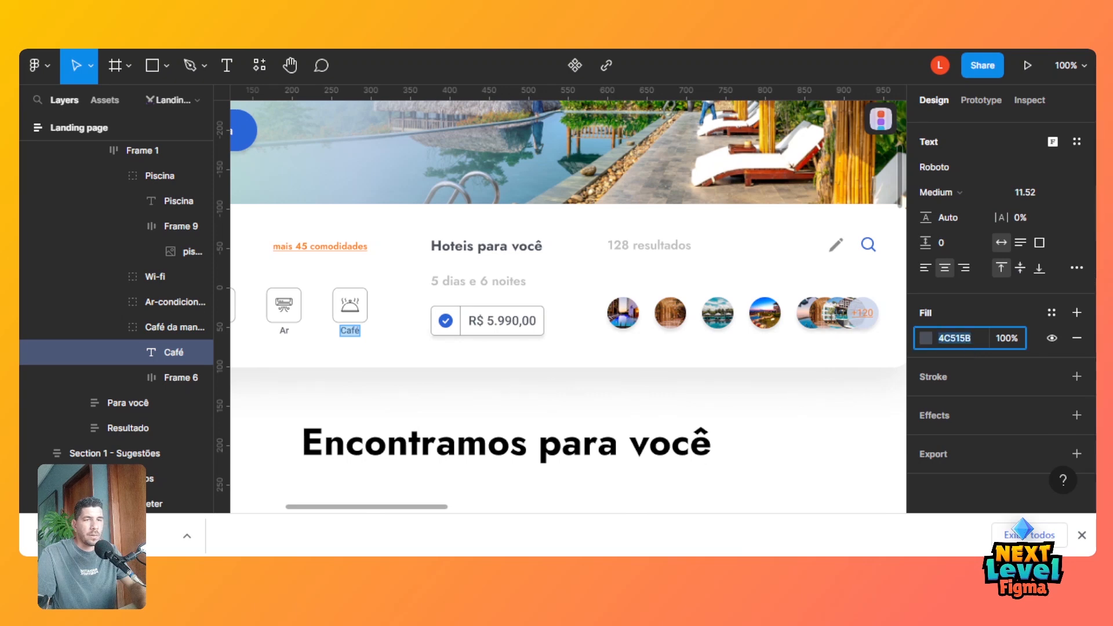
Set the fill of the Piscina label under the new pool icon to 4C515B.
scroll(633, 479, "right", 20)
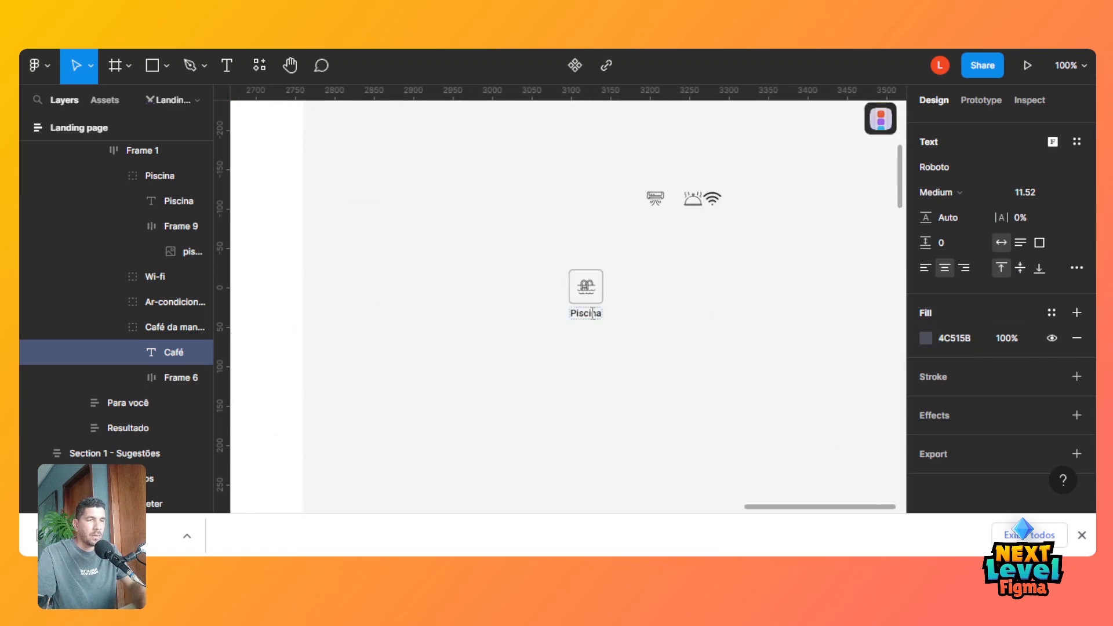
left_click(593, 314)
left_click(1024, 192)
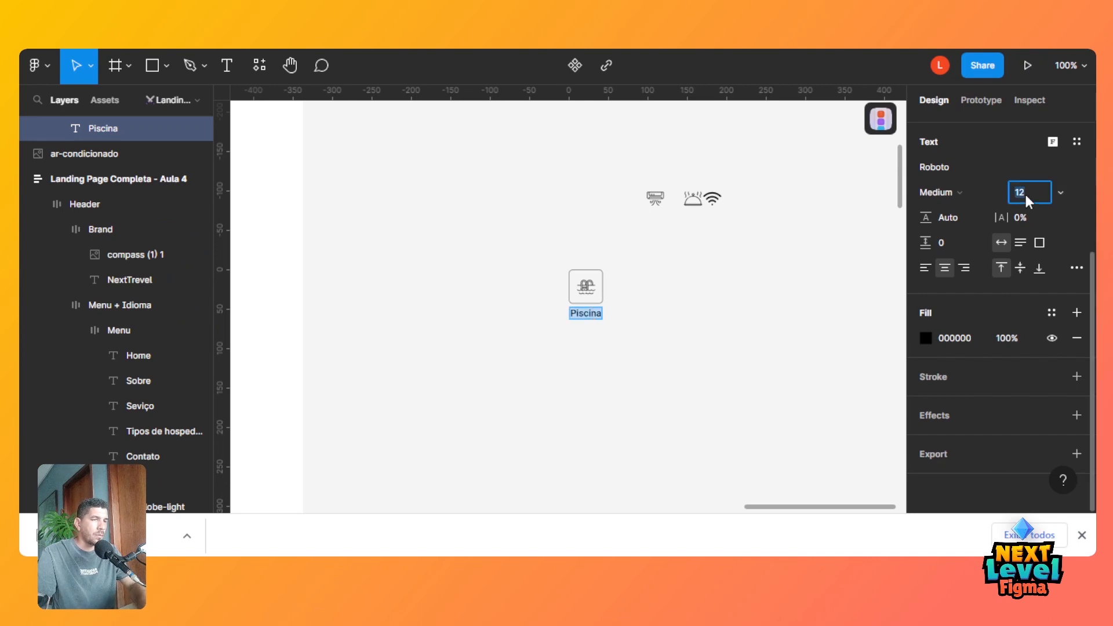
left_click(958, 346)
key("ctrl+v")
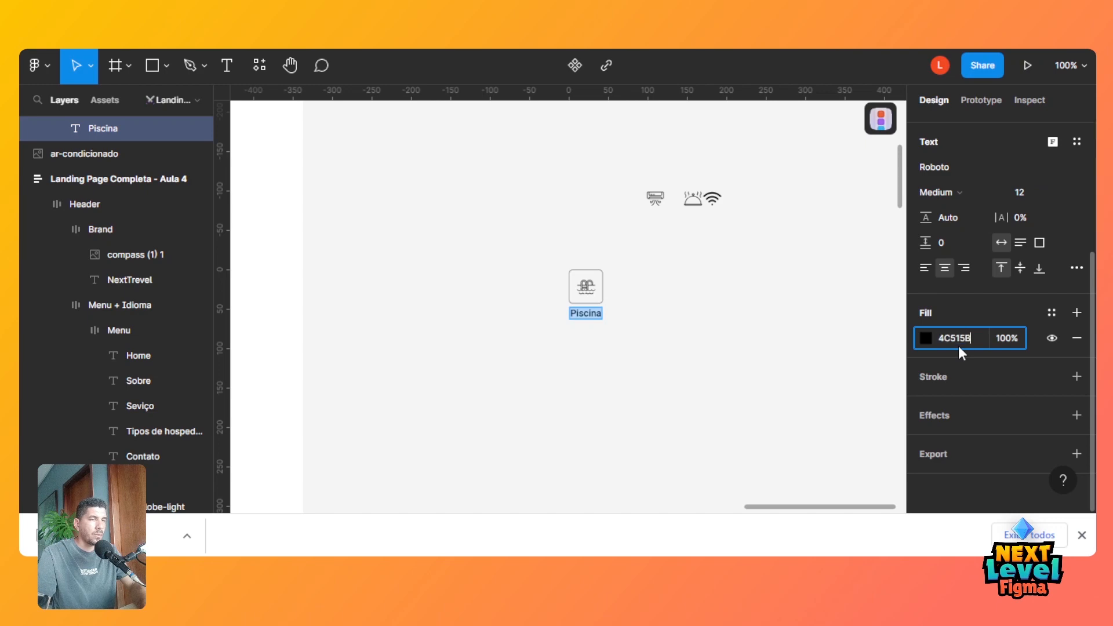
key("Tab")
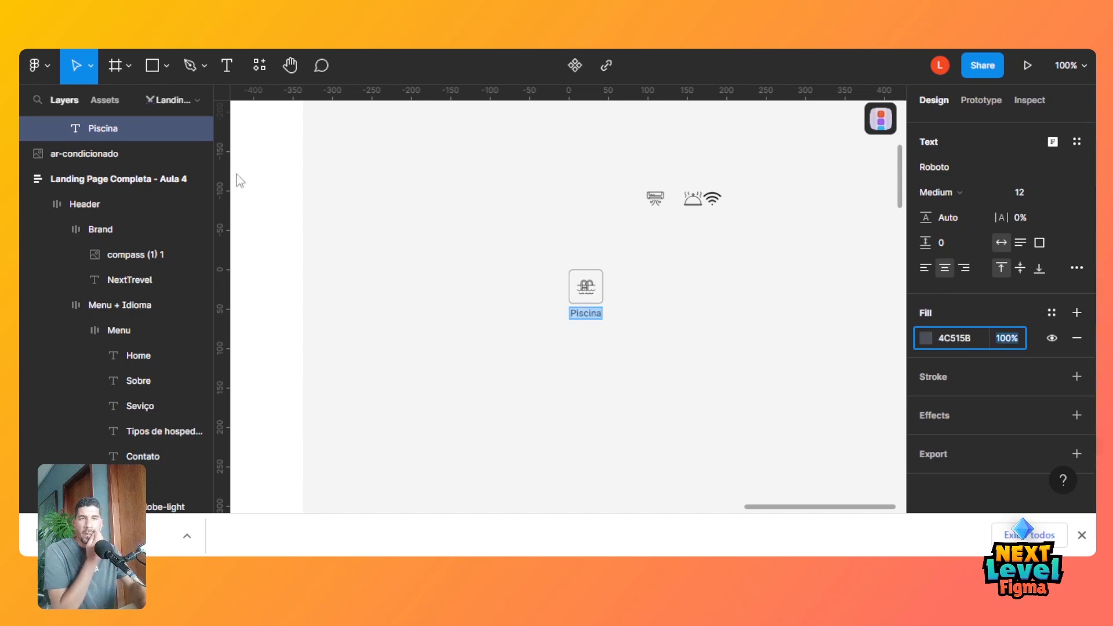
Duplicate the Piscina frame inside the Comodidades group.
mouse_move(898, 183)
left_mouse_down()
mouse_move(901, 152)
mouse_move(899, 186)
left_mouse_up()
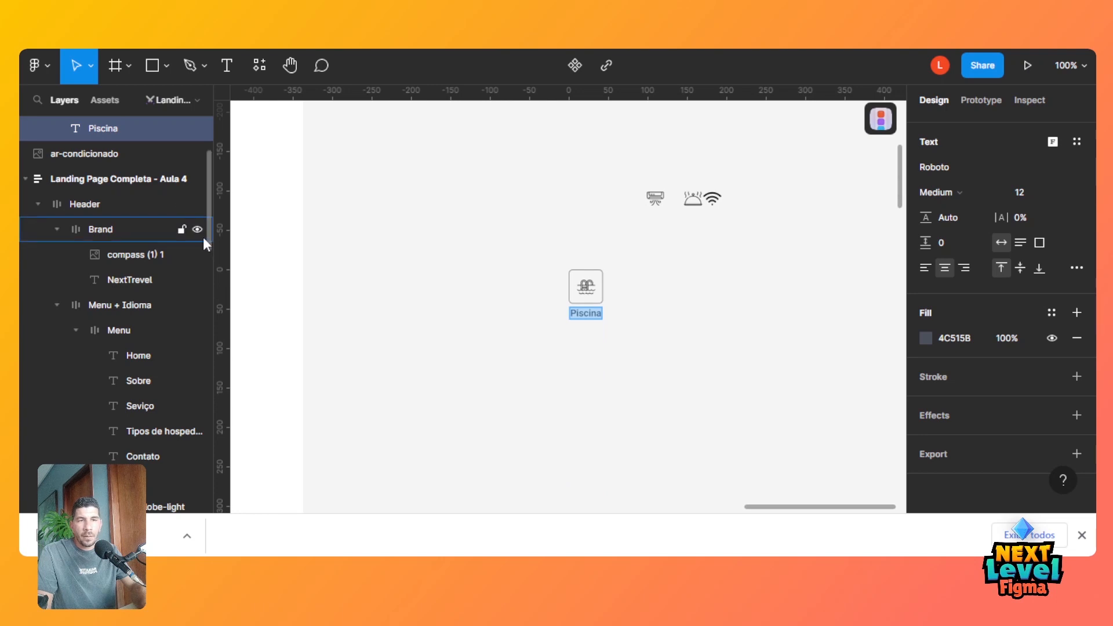
left_click_drag(209, 231, 208, 204)
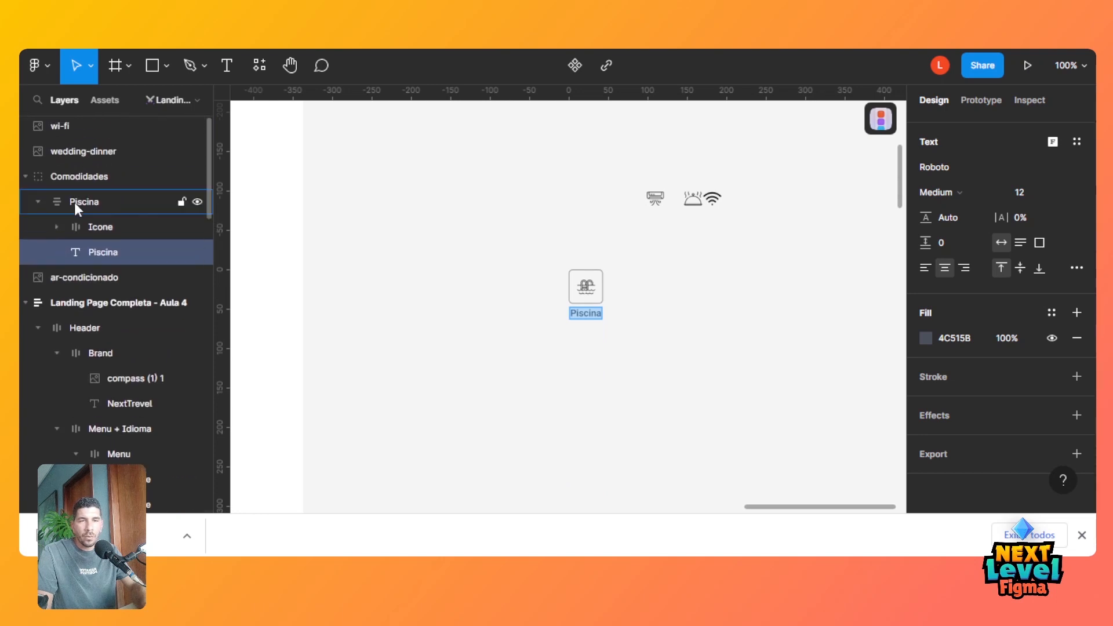
left_click(74, 202)
left_click(57, 226)
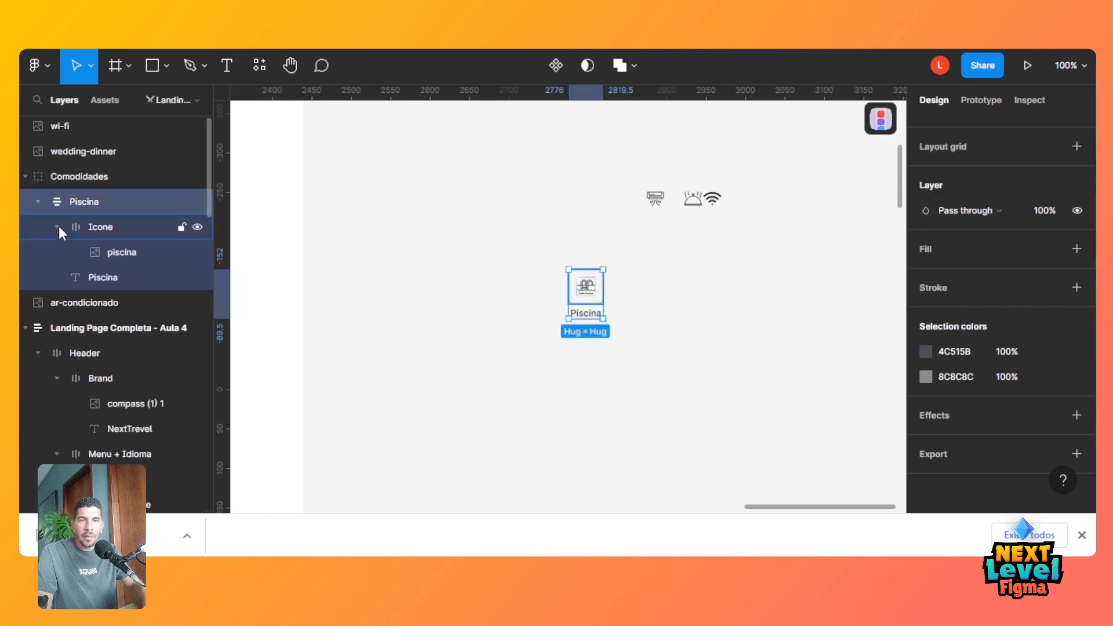
left_click(57, 227)
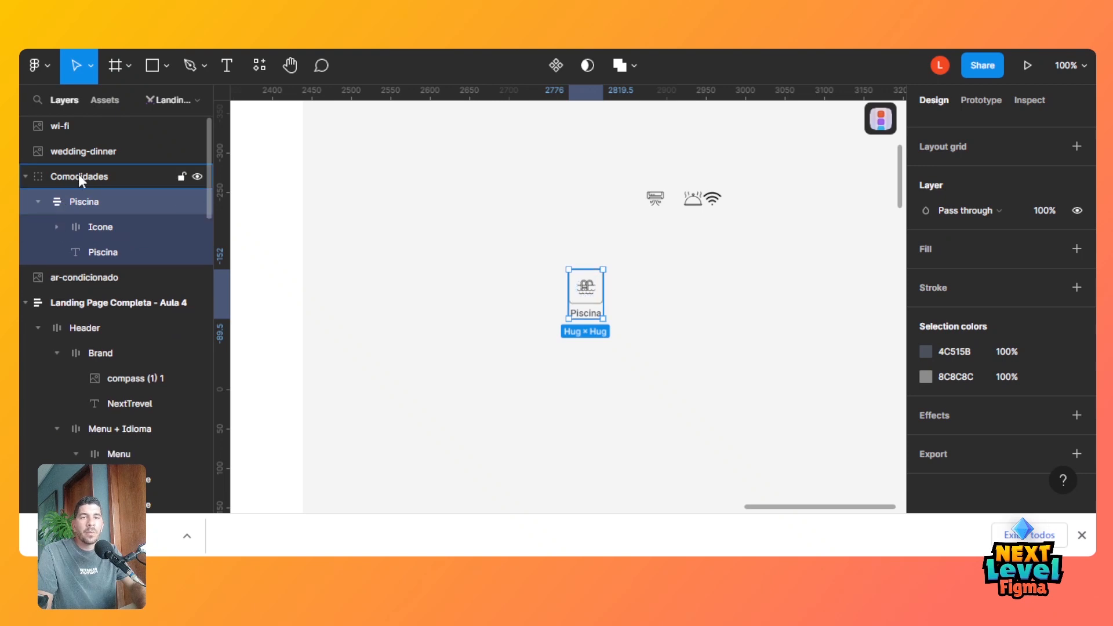
left_click(37, 201)
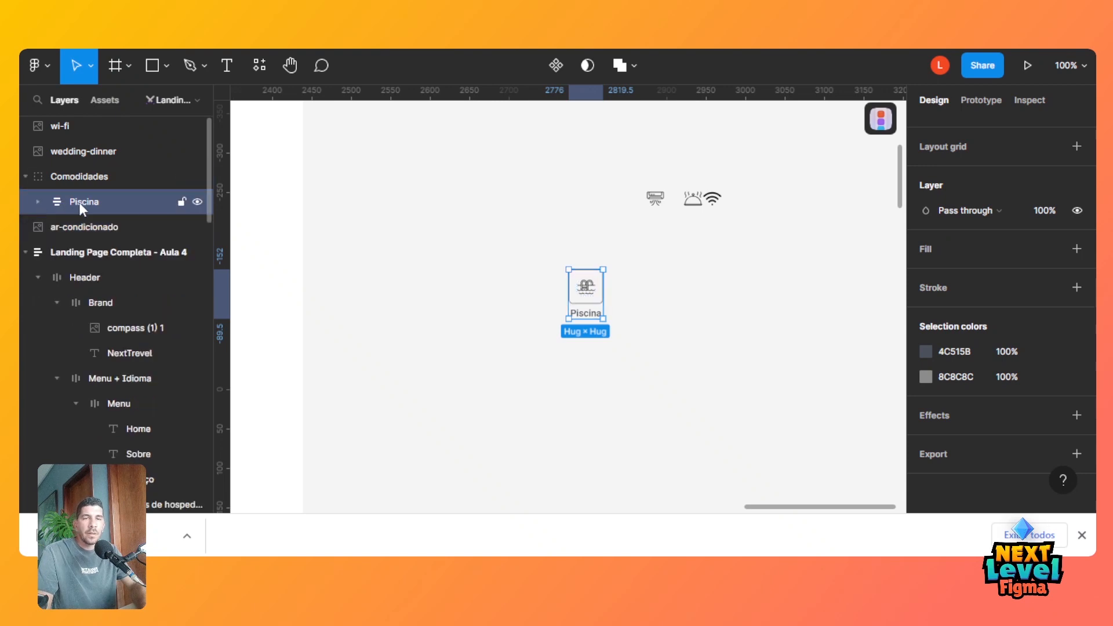
key("ctrl+d")
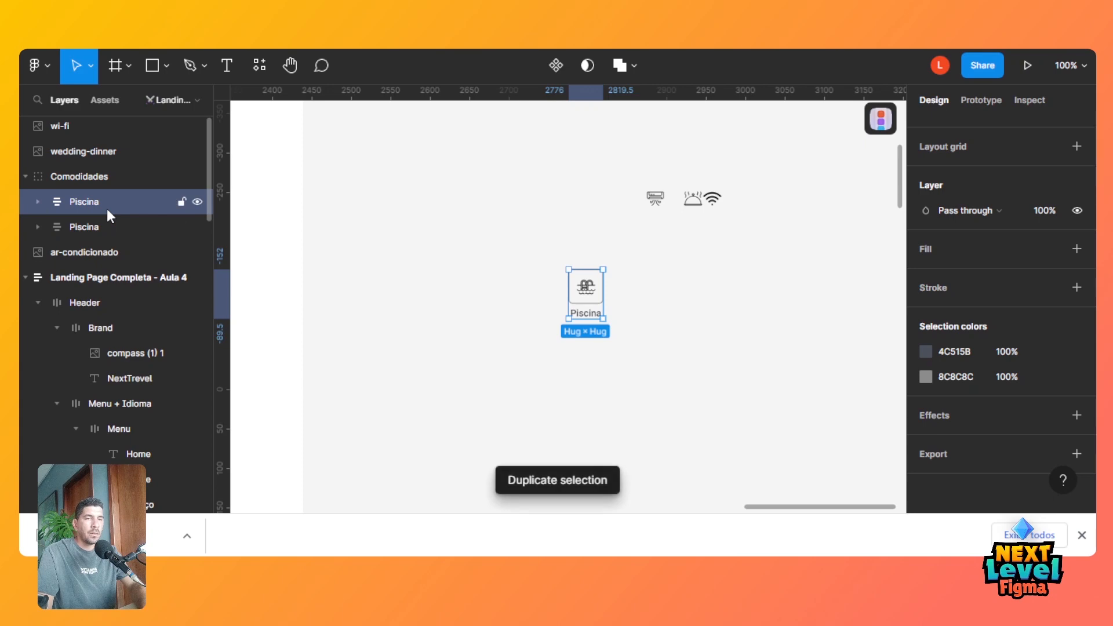
Add horizontal auto layout to the Comodidades group with a spacing of 21 between its items.
left_click(70, 180)
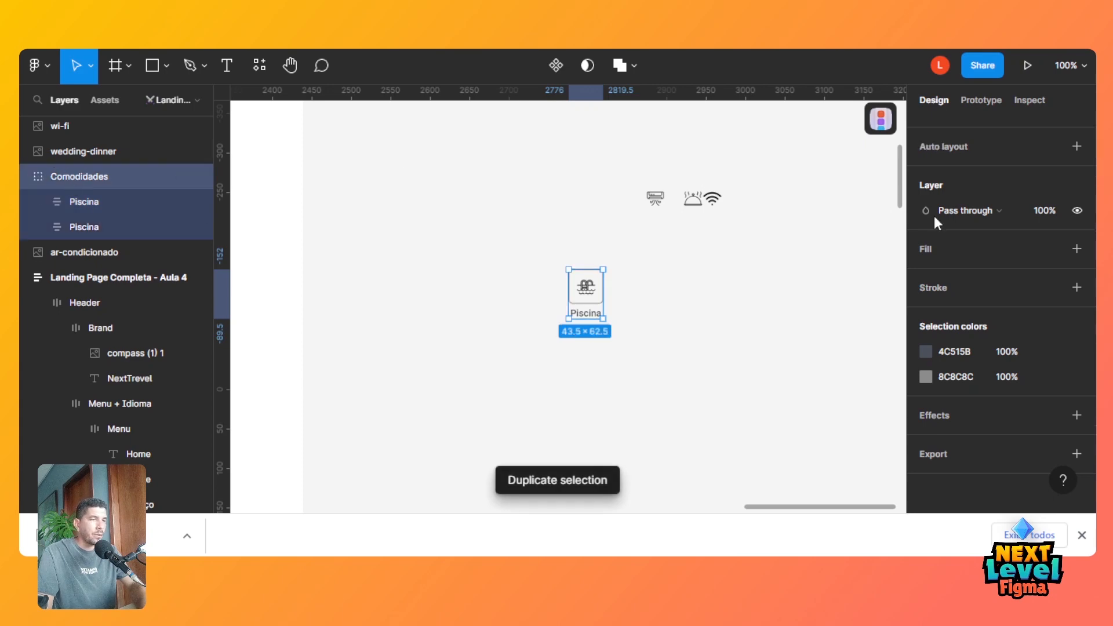
left_click(1076, 146)
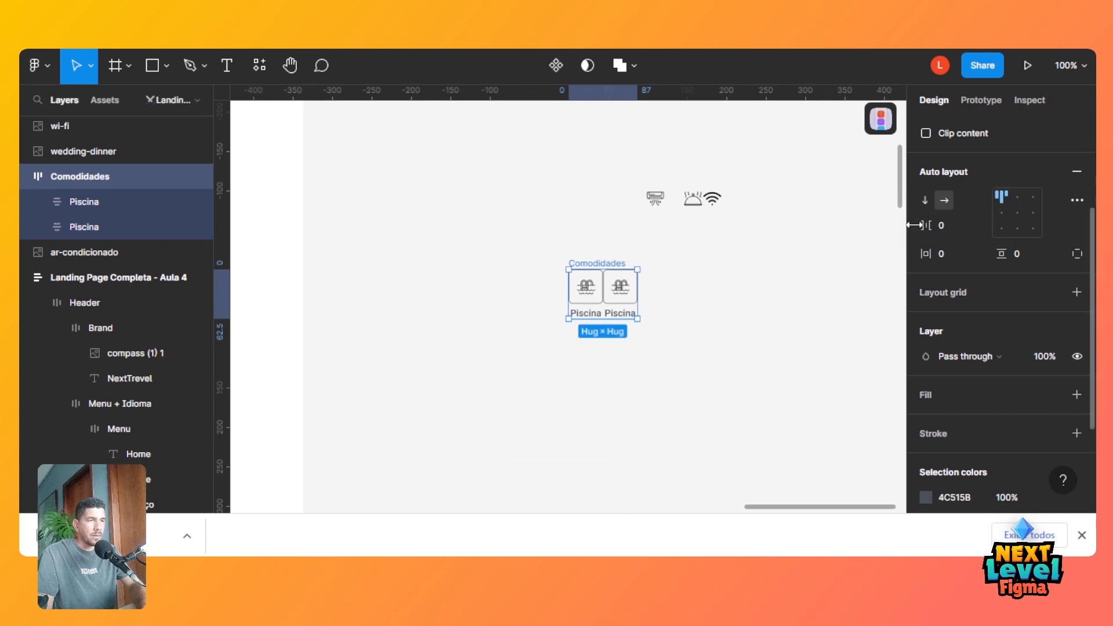
left_click_drag(924, 225, 953, 225)
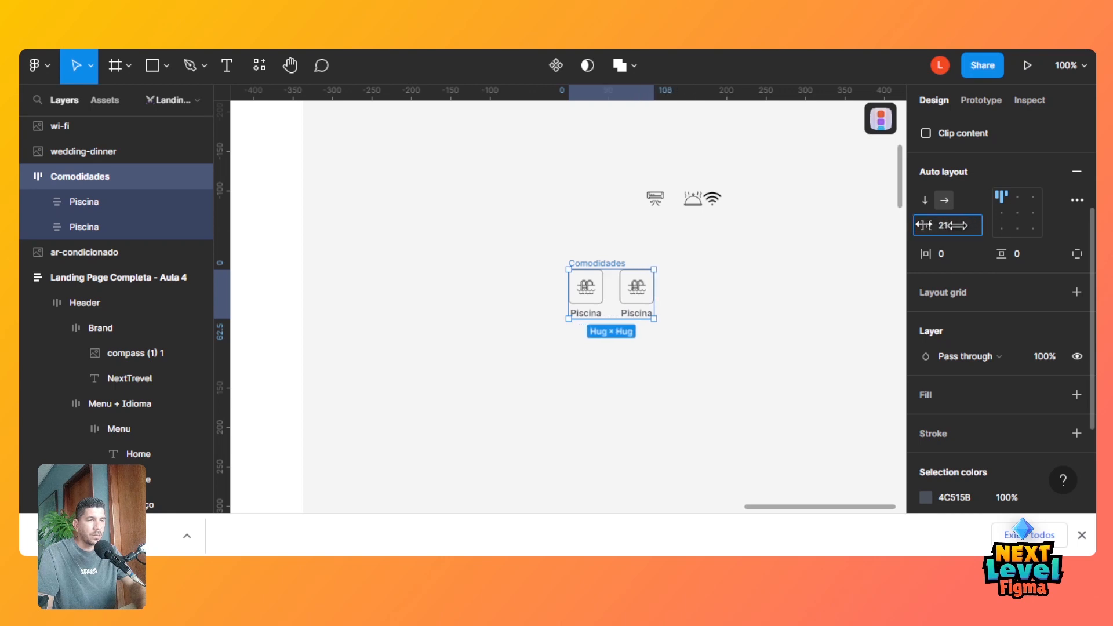
Rename the second Piscina frame in Comodidades as Wi-fi.
left_click(81, 226)
double_click(82, 228)
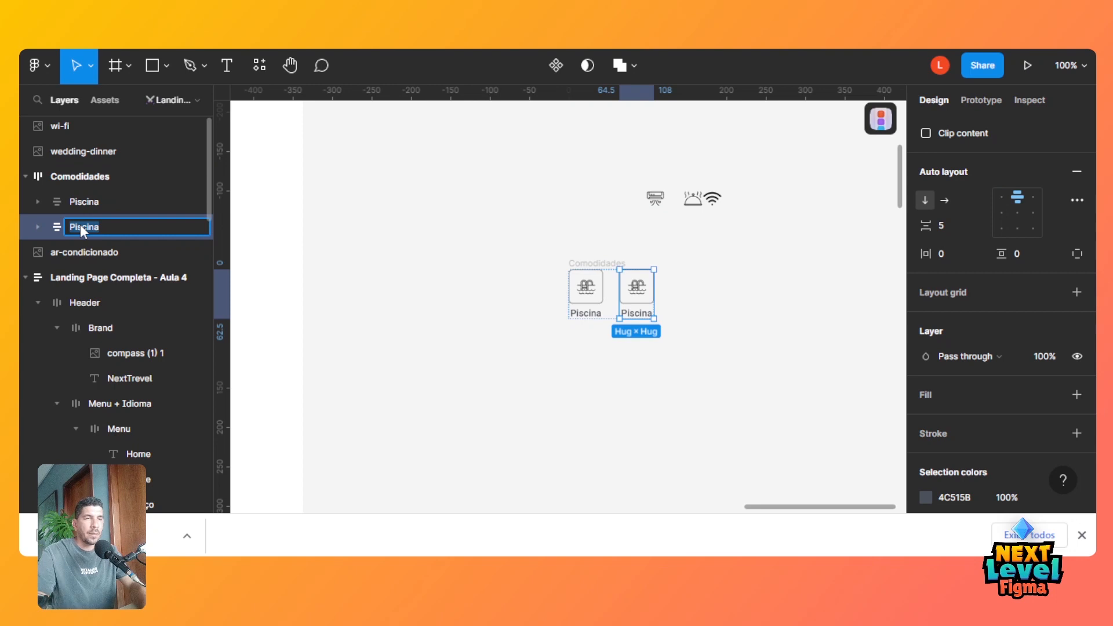
type("Wi-fi")
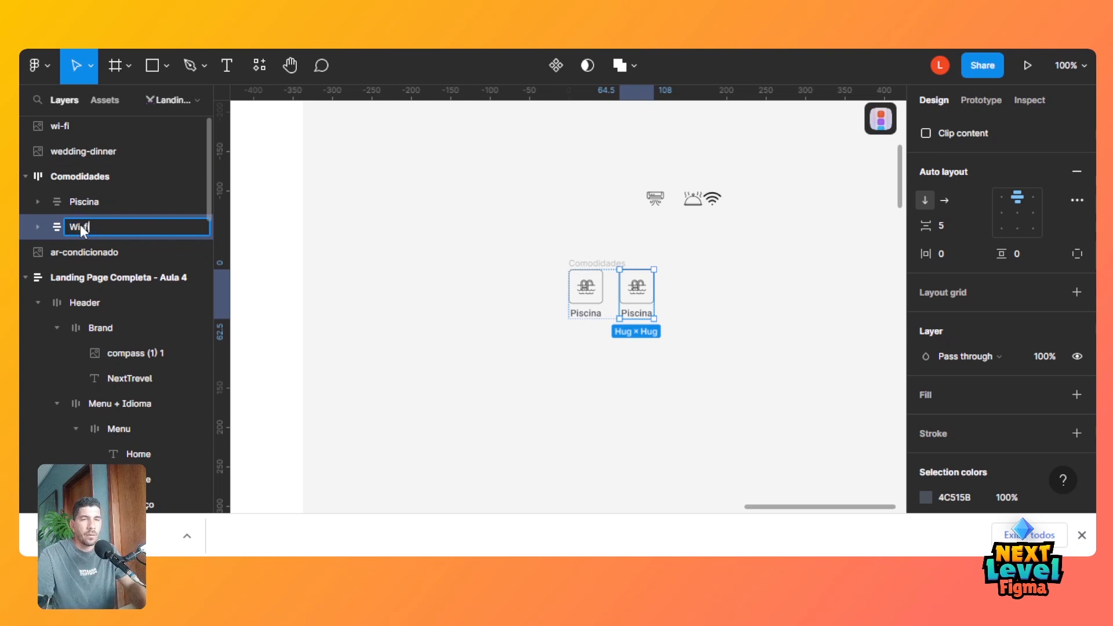
key("Return")
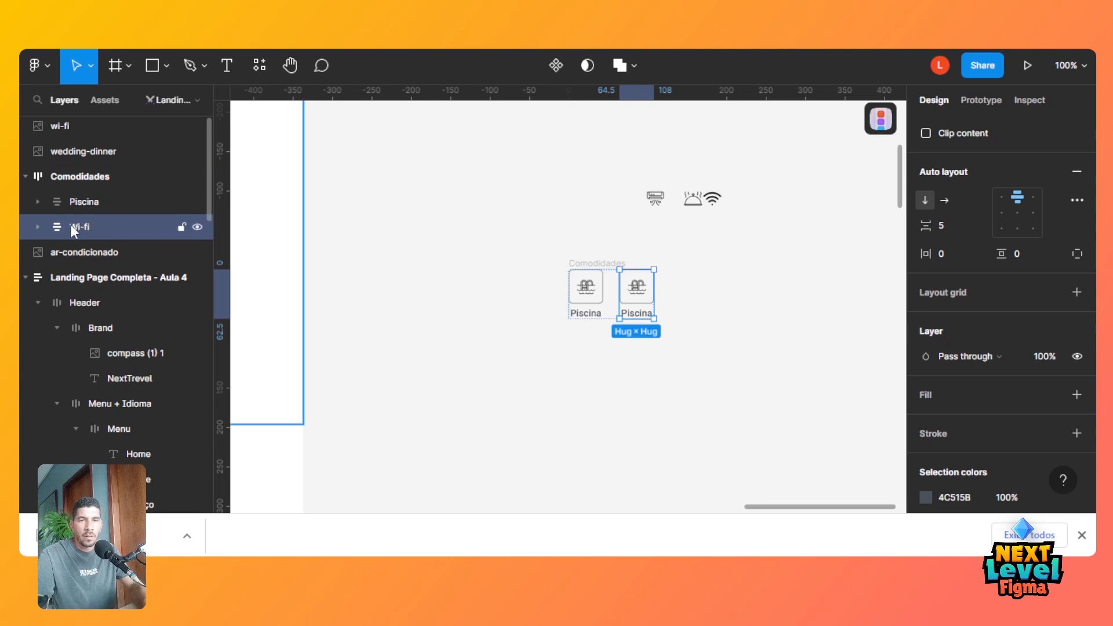
Move the loose wi-fi icon into the Icone frame of the Wi-fi item, beside the pool icon.
left_click(43, 227)
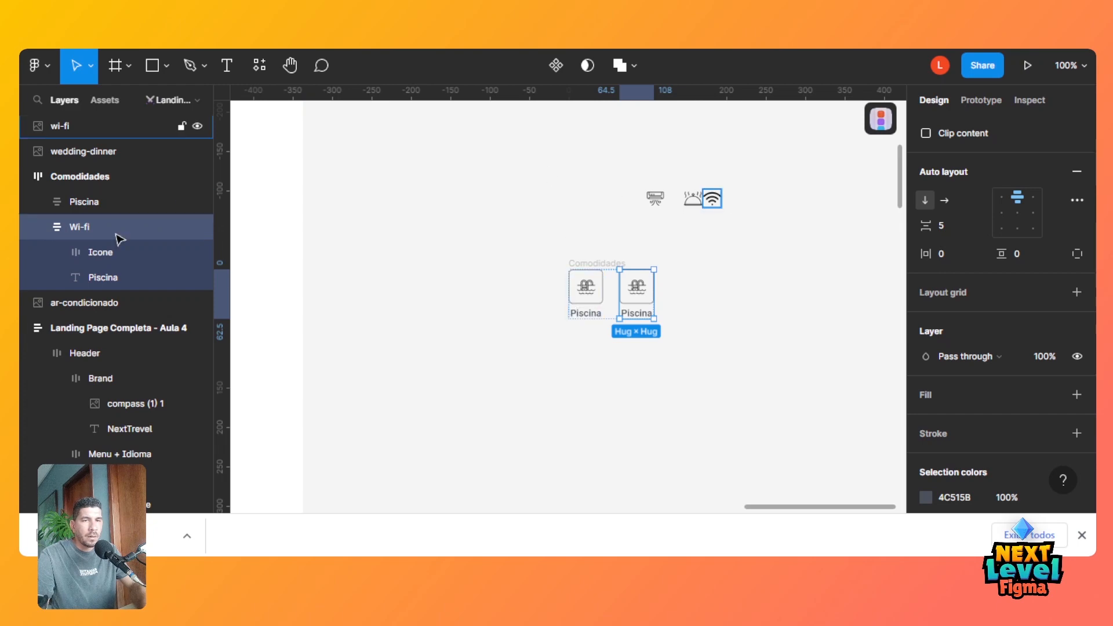
left_click(57, 253)
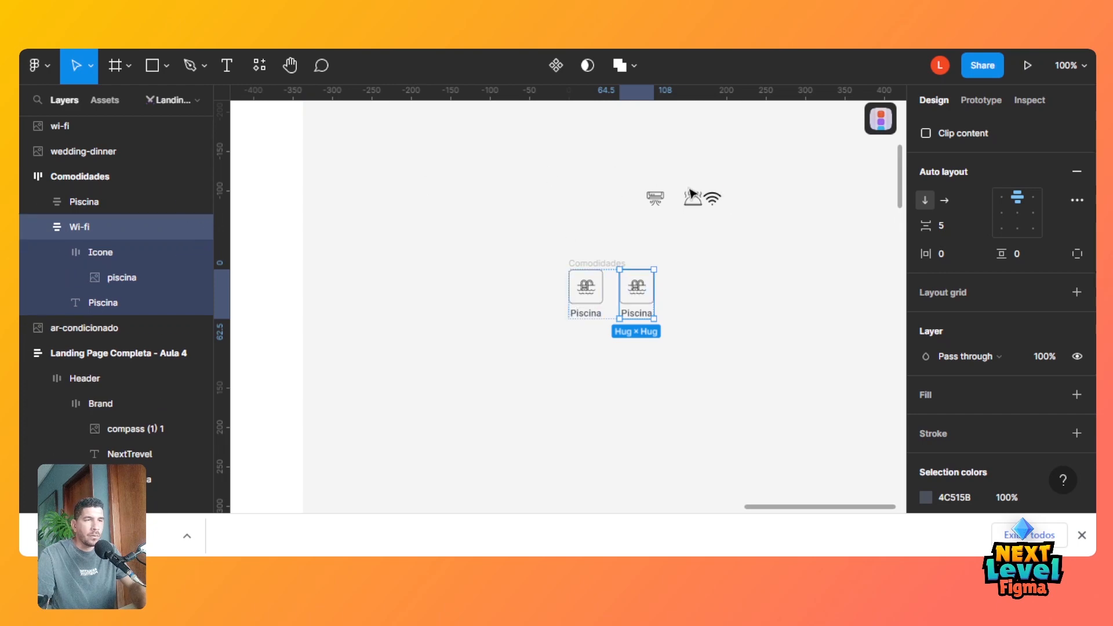
left_click_drag(713, 199, 642, 295)
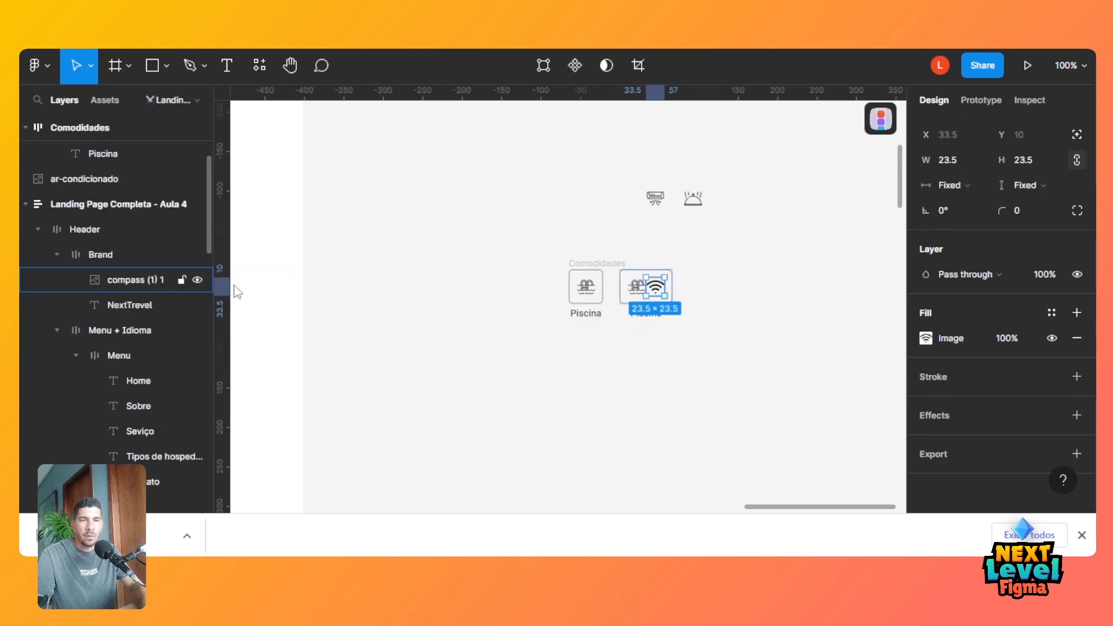
left_click(628, 271)
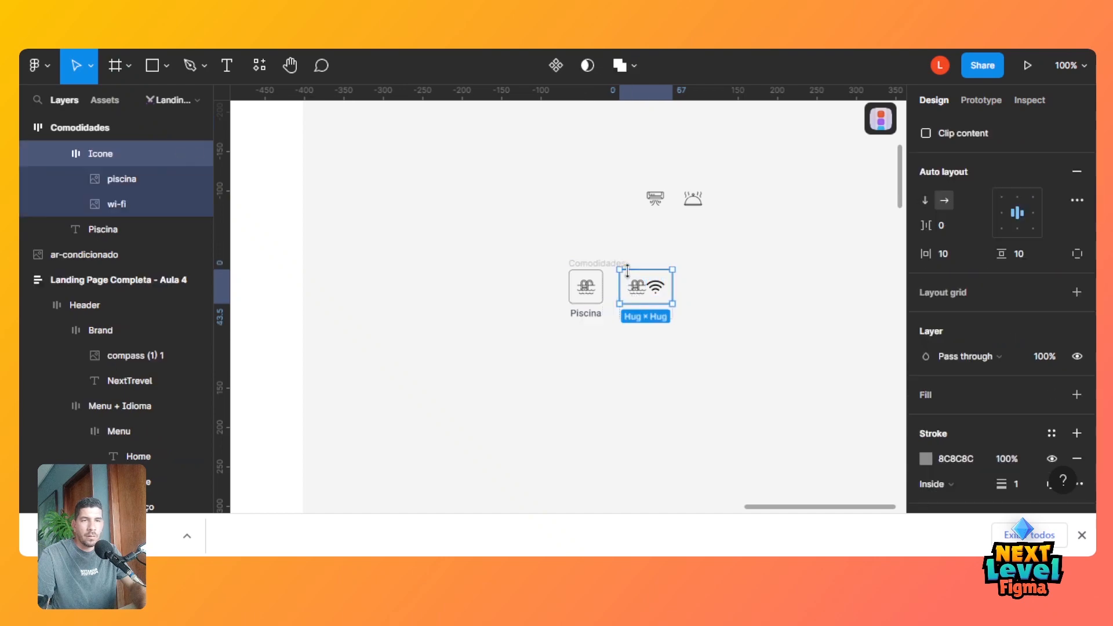
Delete the pool icon from the Wi-fi item and change the item's label text to Wi-fi.
left_click(124, 182)
key("Delete")
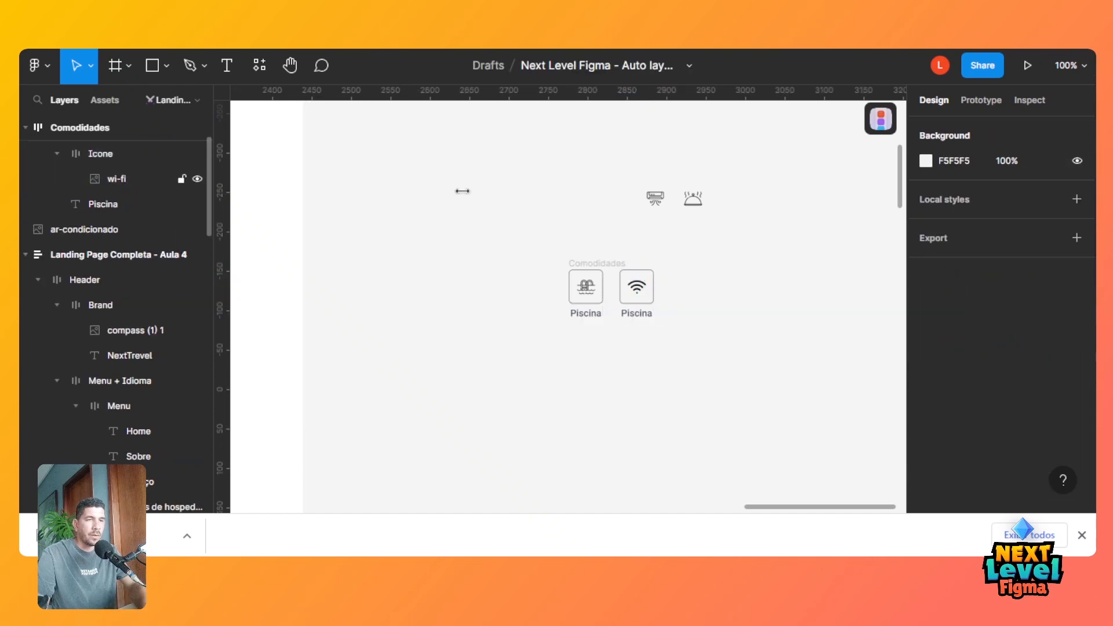
left_click(633, 315)
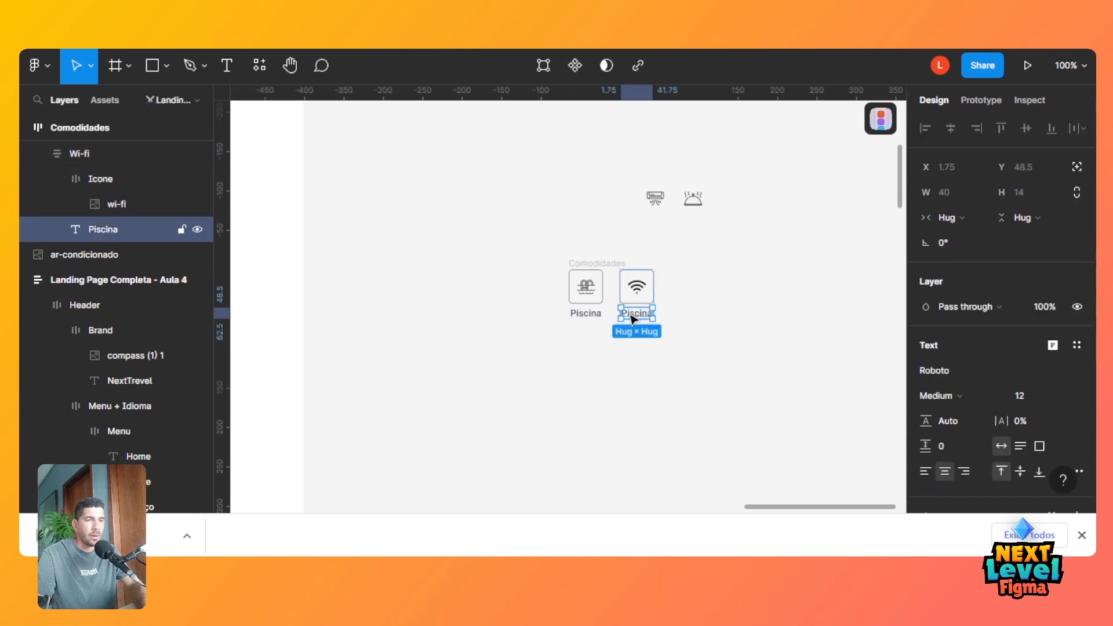
double_click(633, 314)
type("Wi")
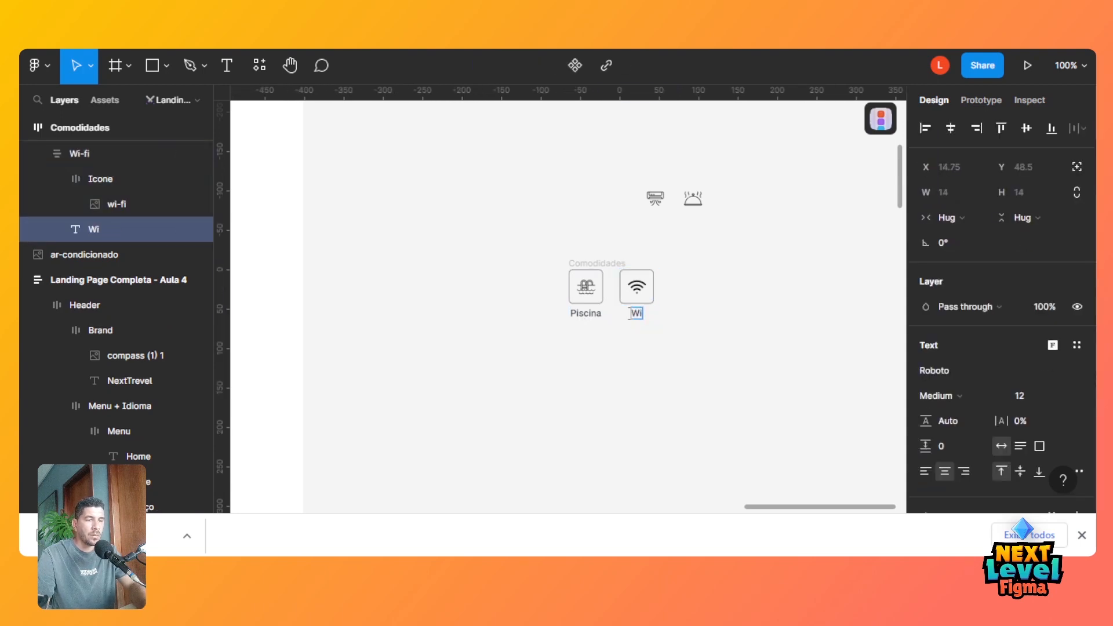
type("-fi")
key("Escape")
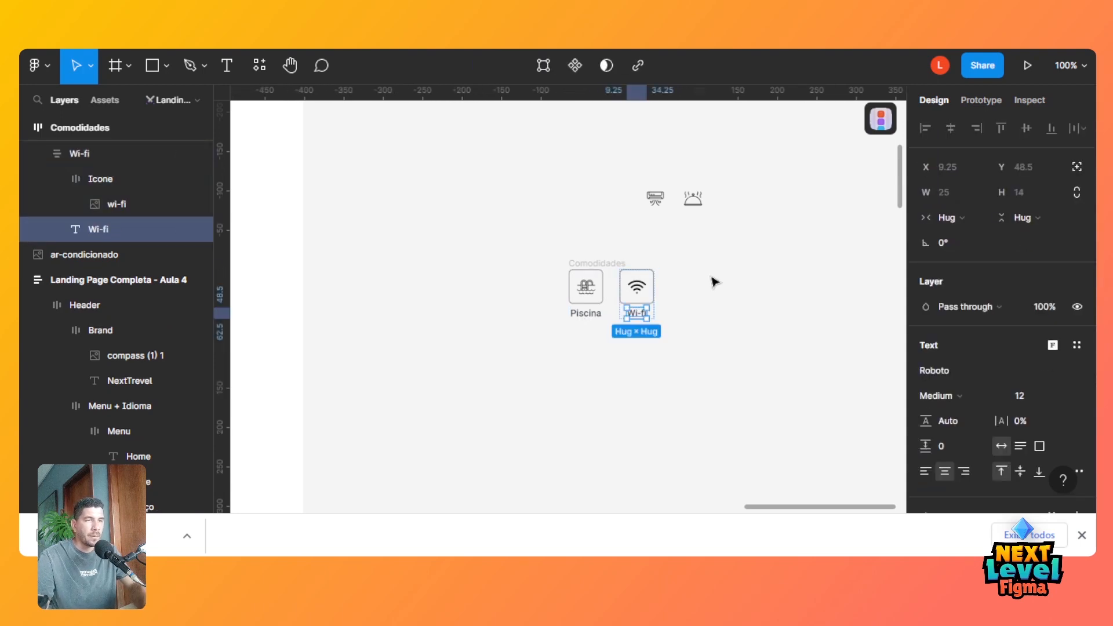
Duplicate the Wi-fi item inside the Comodidades row.
left_click(616, 265)
left_click(636, 285)
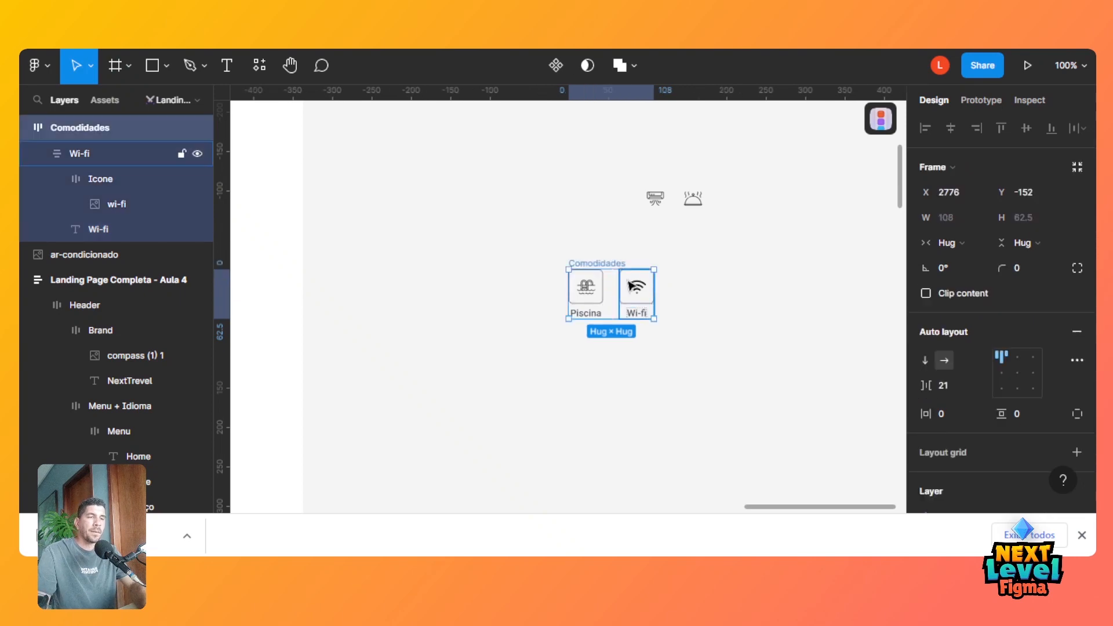
key("ctrl+d")
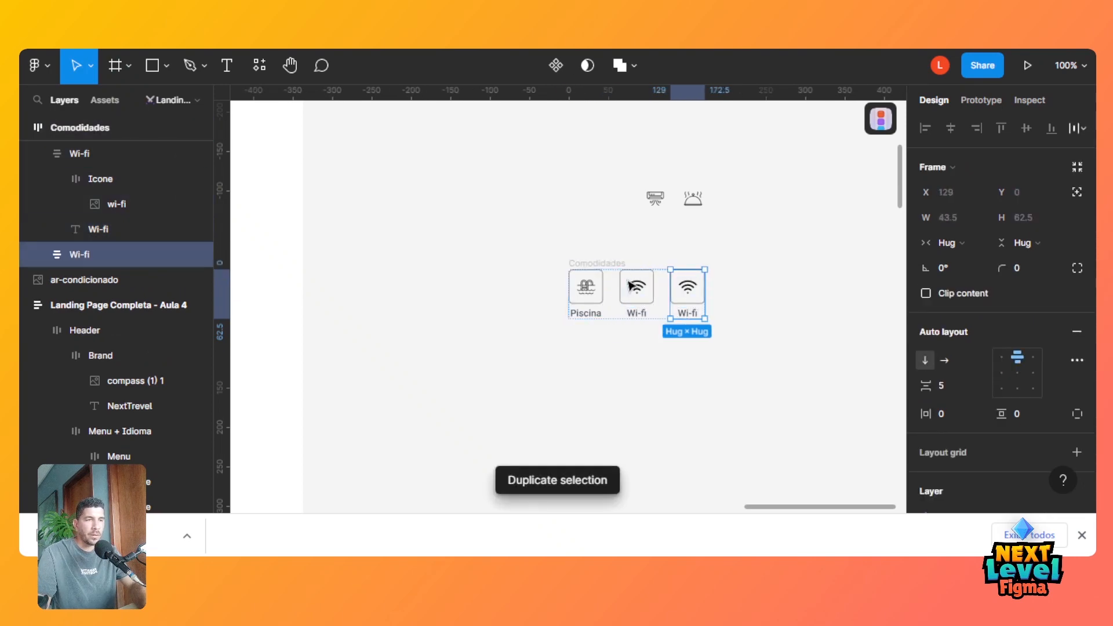
Replace the wi-fi icon in the duplicated item's Icone frame with the loose ar-condicionado icon.
double_click(691, 290)
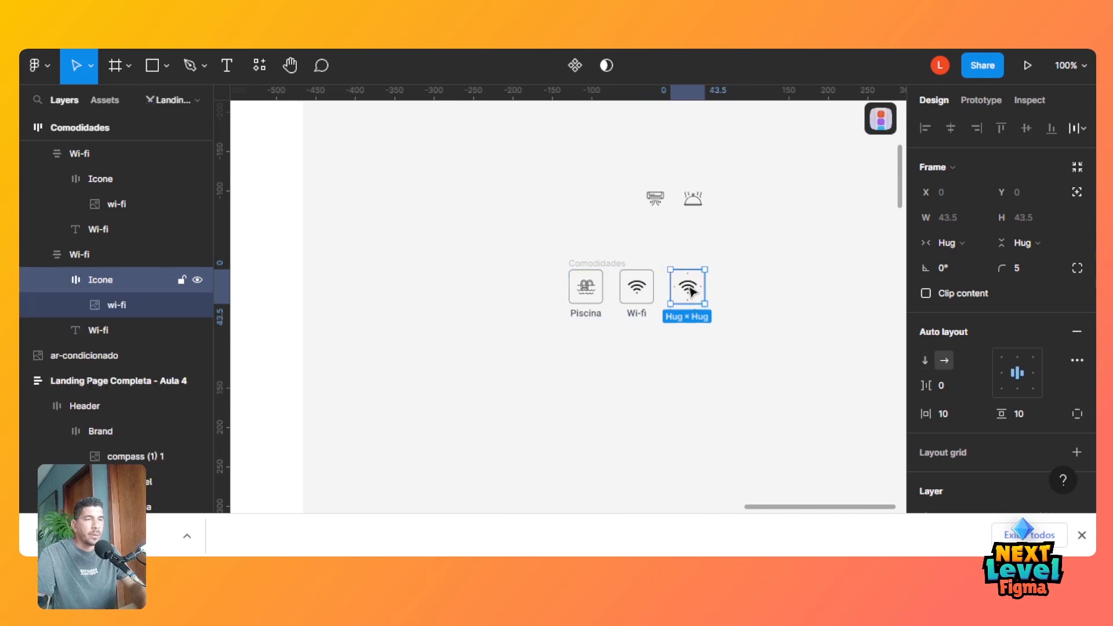
left_click(660, 205)
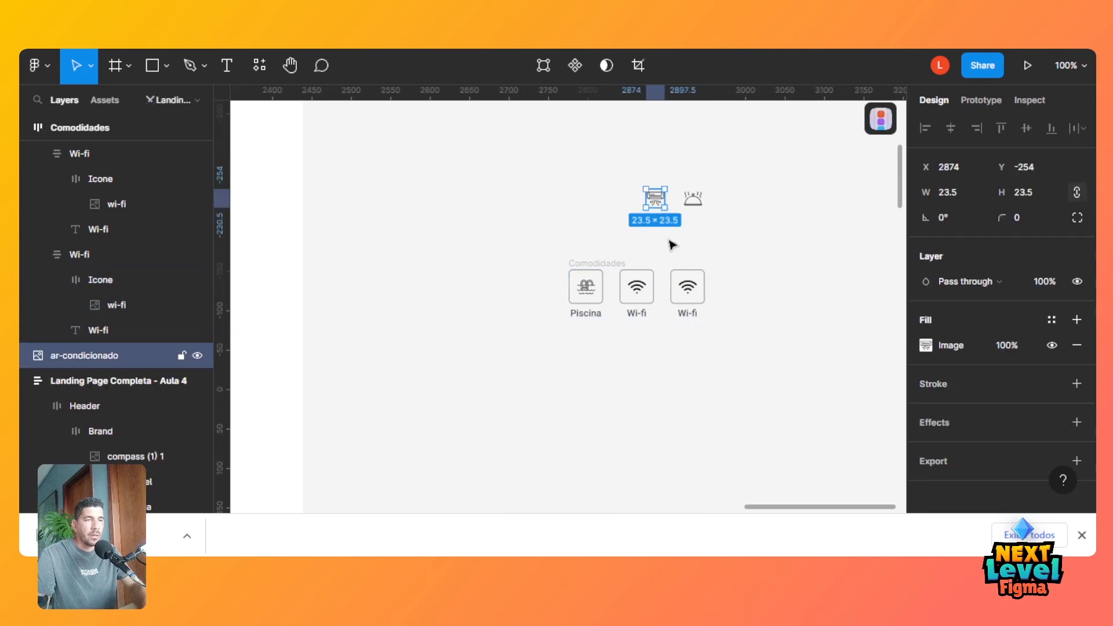
left_click_drag(660, 205, 687, 293)
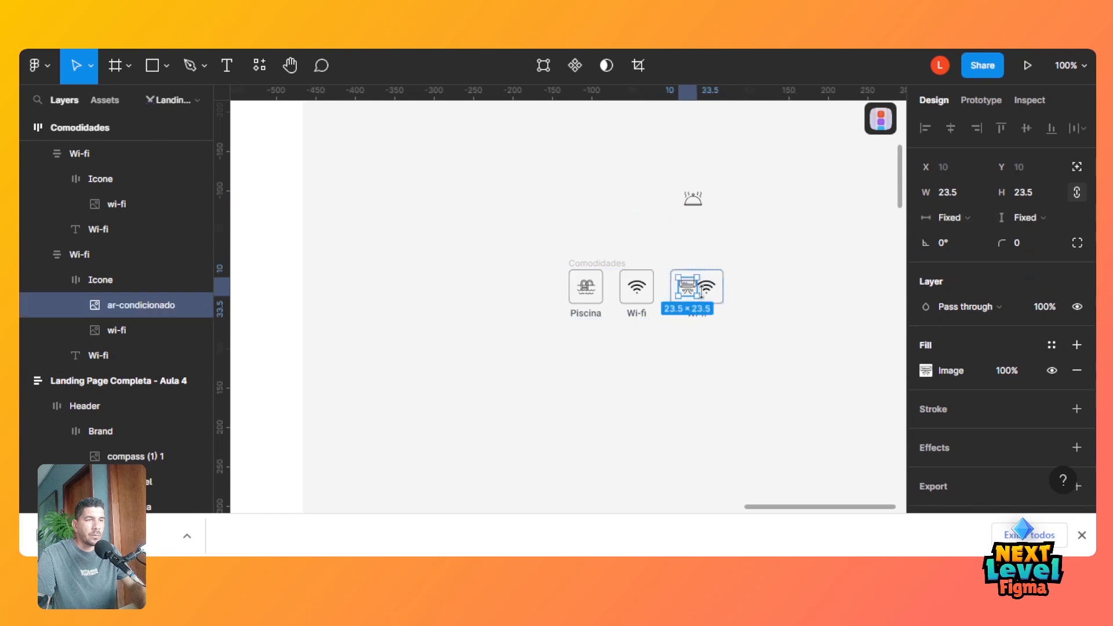
left_click(706, 289)
key("Delete")
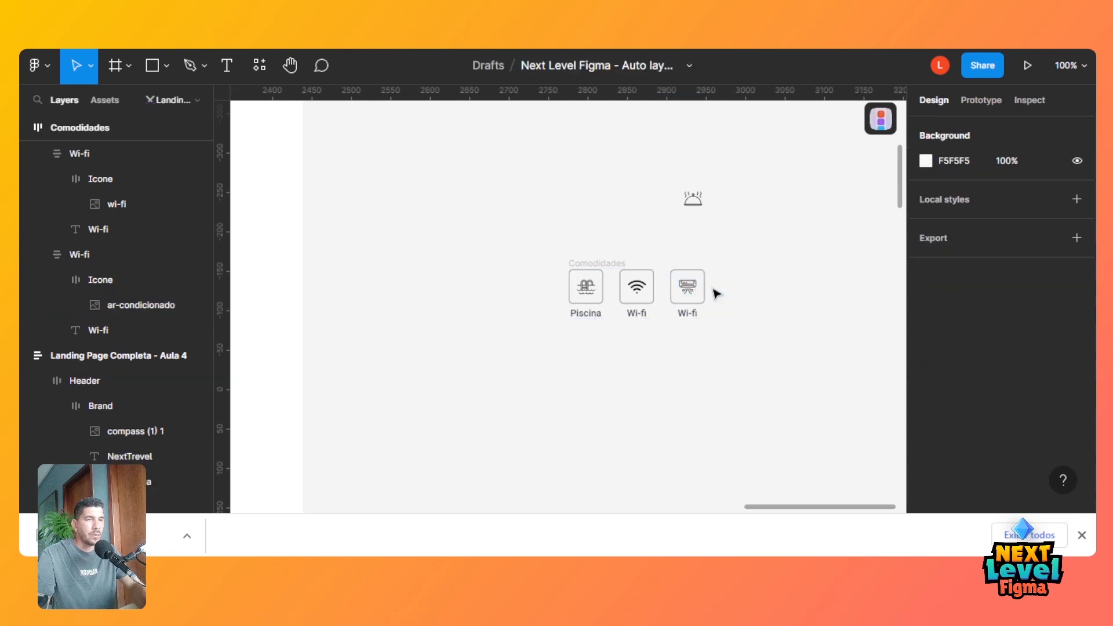
double_click(693, 316)
key("shift+a")
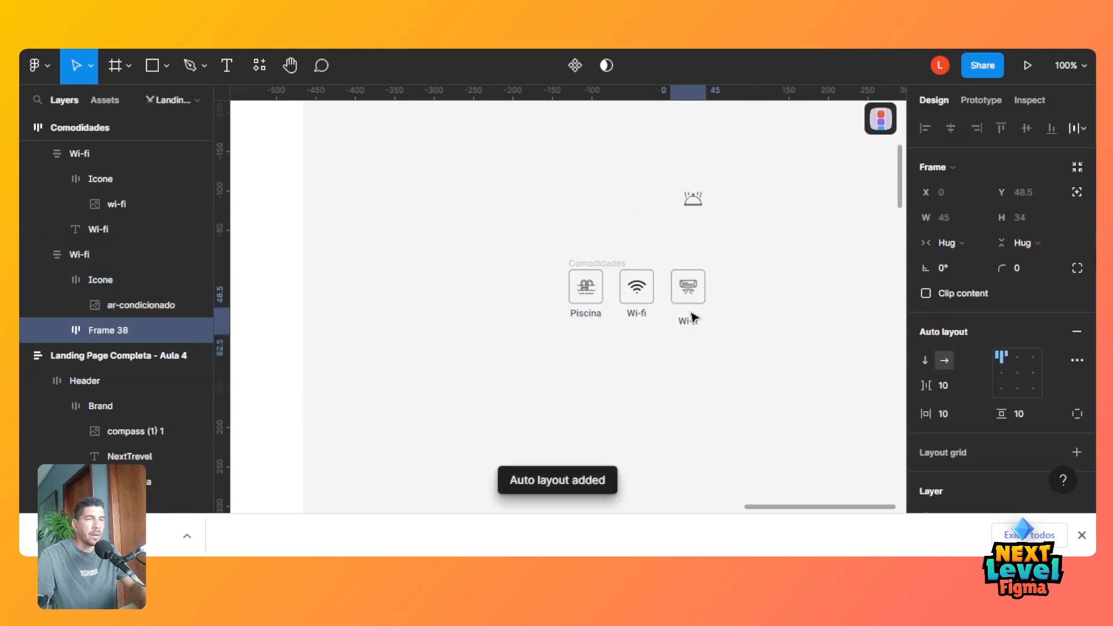
key("ctrl+z")
Change the air-conditioning item's label to Ar and rename its frame as Ar.
double_click(694, 317)
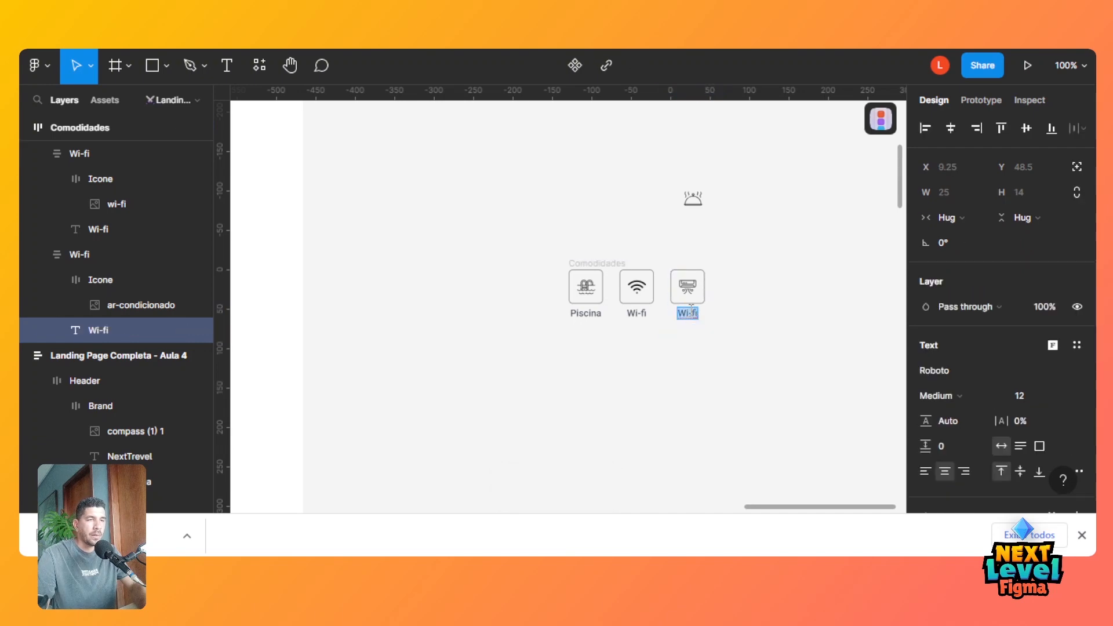
type("Ar")
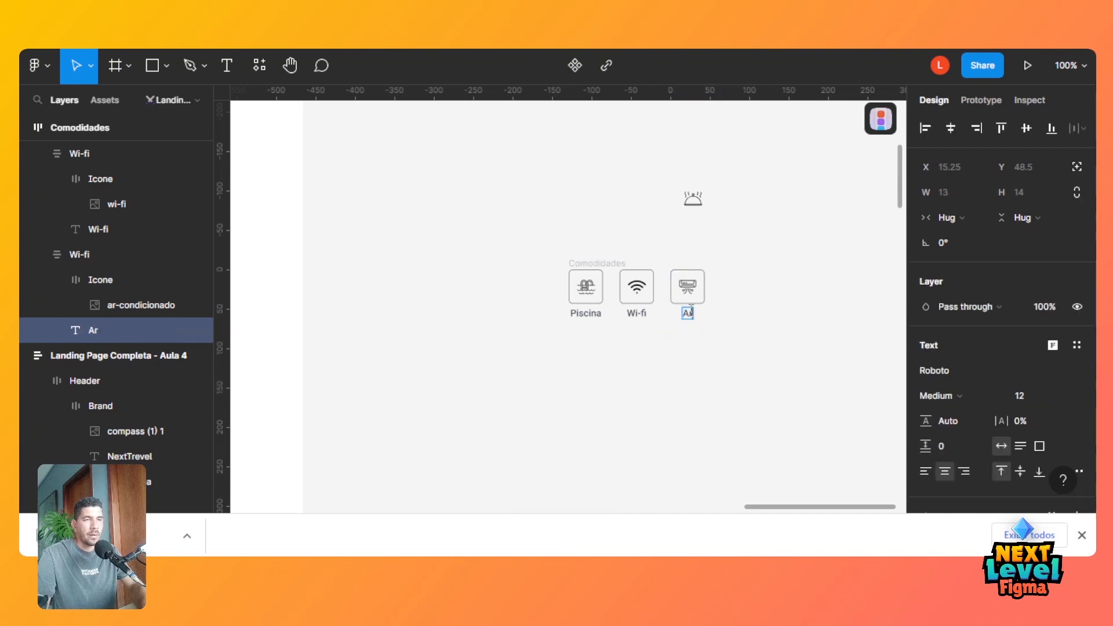
double_click(92, 258)
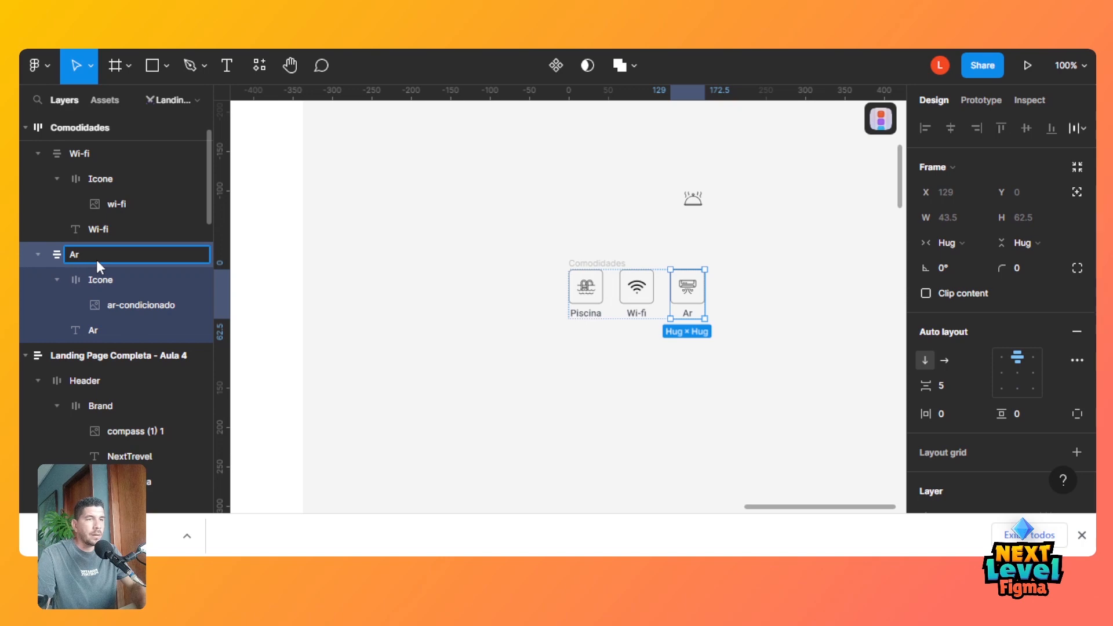
left_click(821, 303)
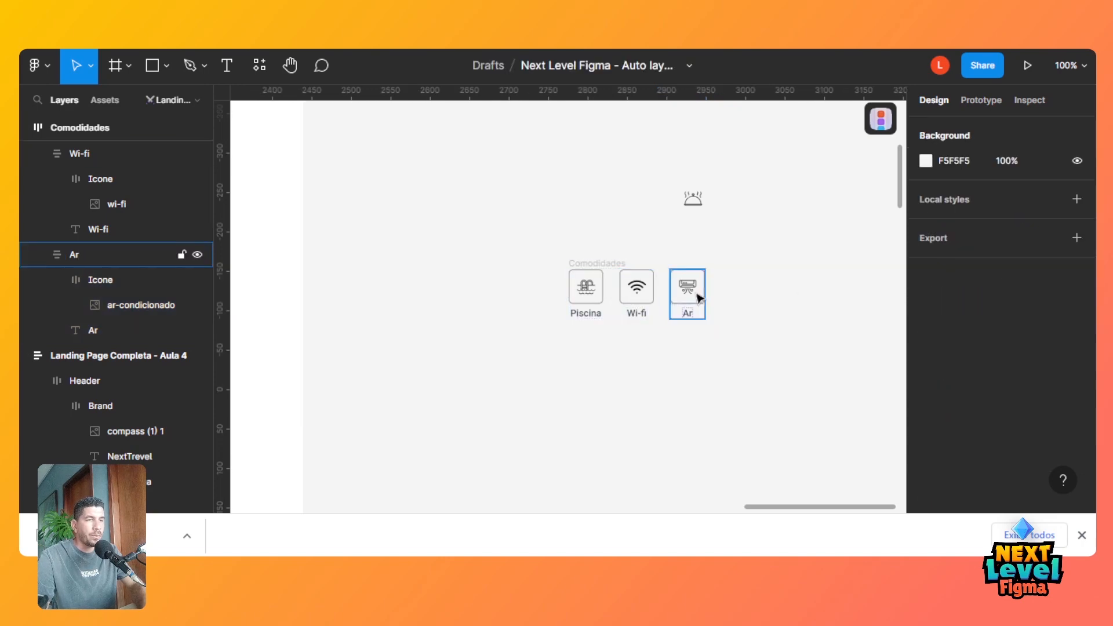
Duplicate the Ar item in the Comodidades row and replace the copy's icon with the loose wedding-dinner icon.
left_click(699, 297)
key("ctrl+d")
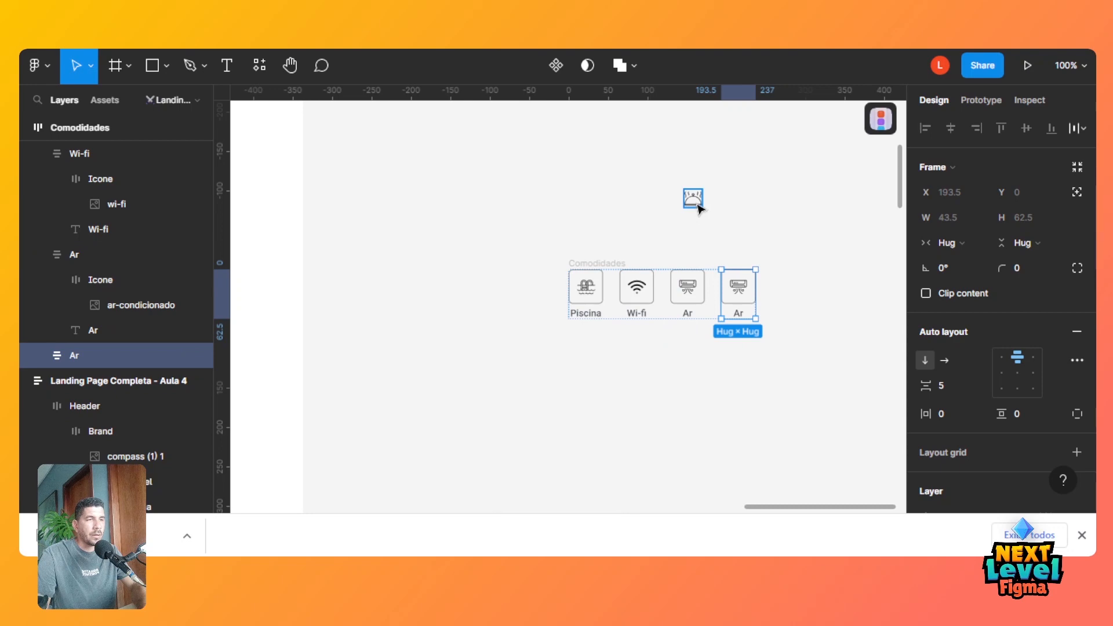
left_click_drag(699, 210, 765, 288)
left_click(766, 288)
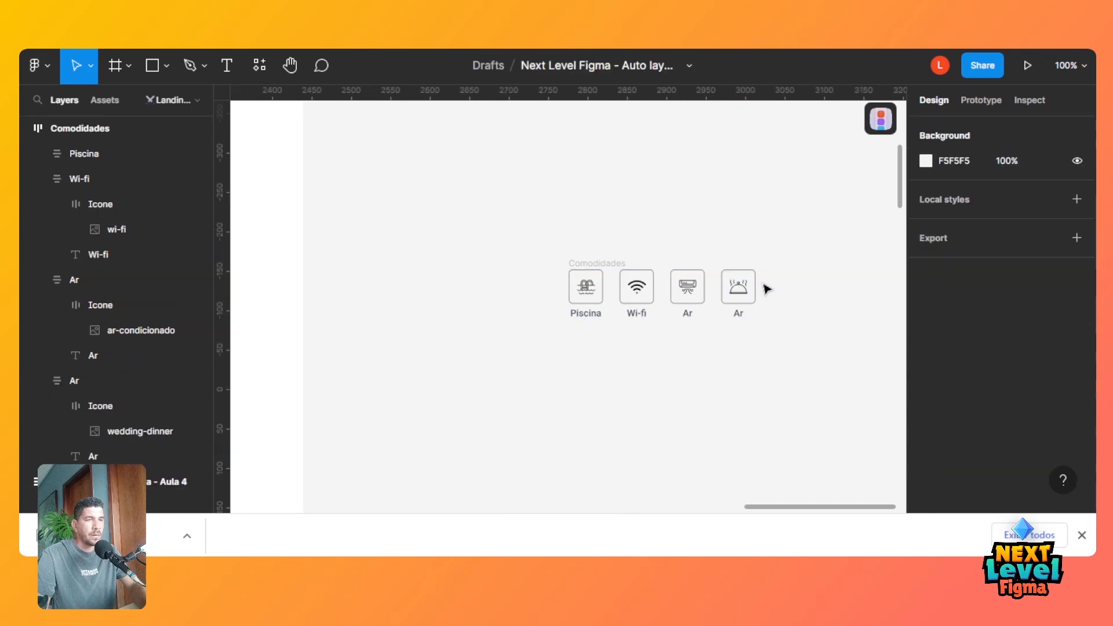
Change the label text under the wedding-dinner icon to Café da manhã.
double_click(739, 316)
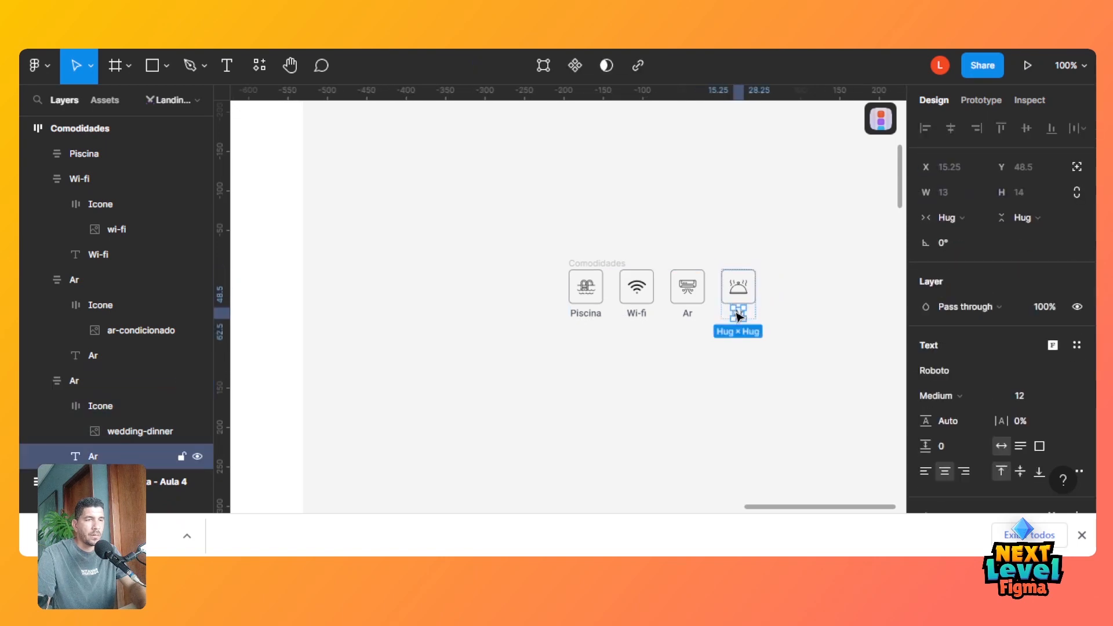
double_click(738, 314)
type("Ca")
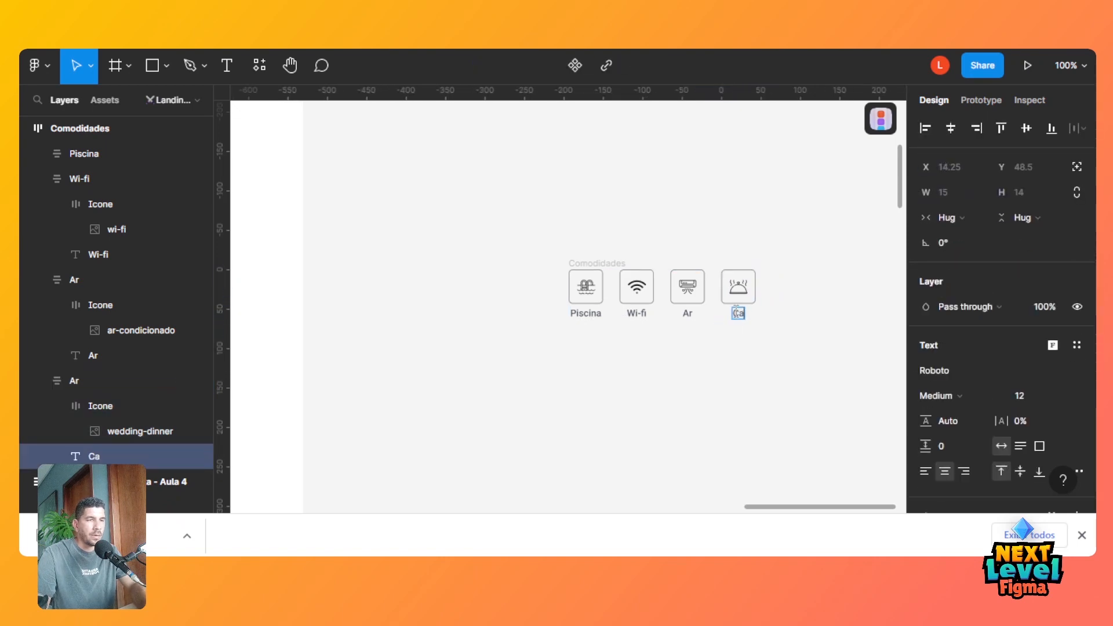
type("f-e")
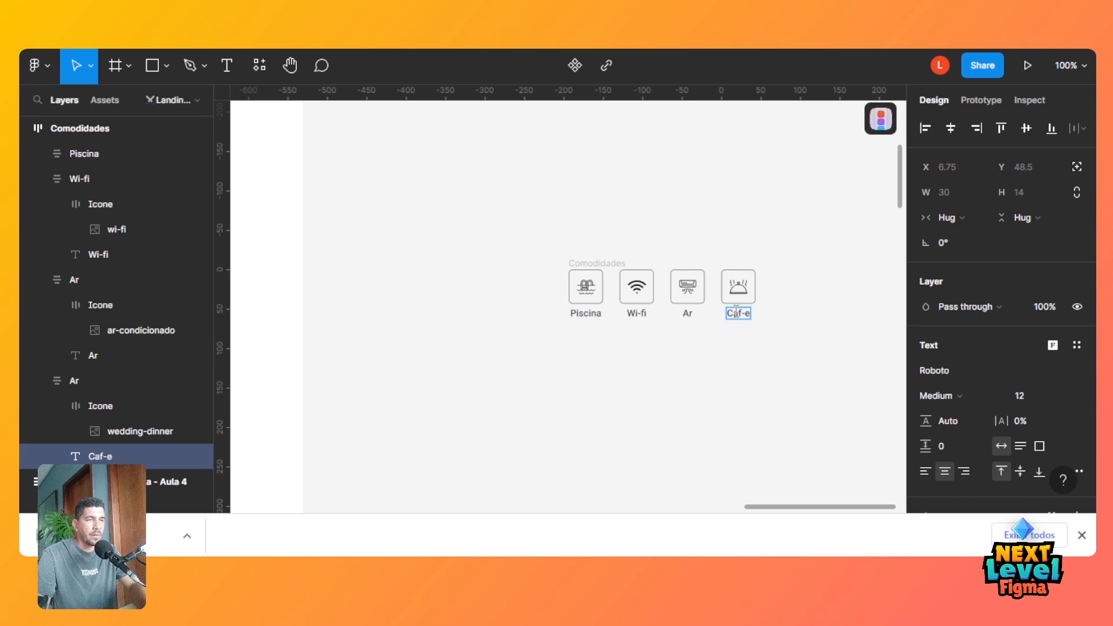
key("BackSpace")
key("BackSpace")
type("é da a")
key("BackSpace")
type("manhã")
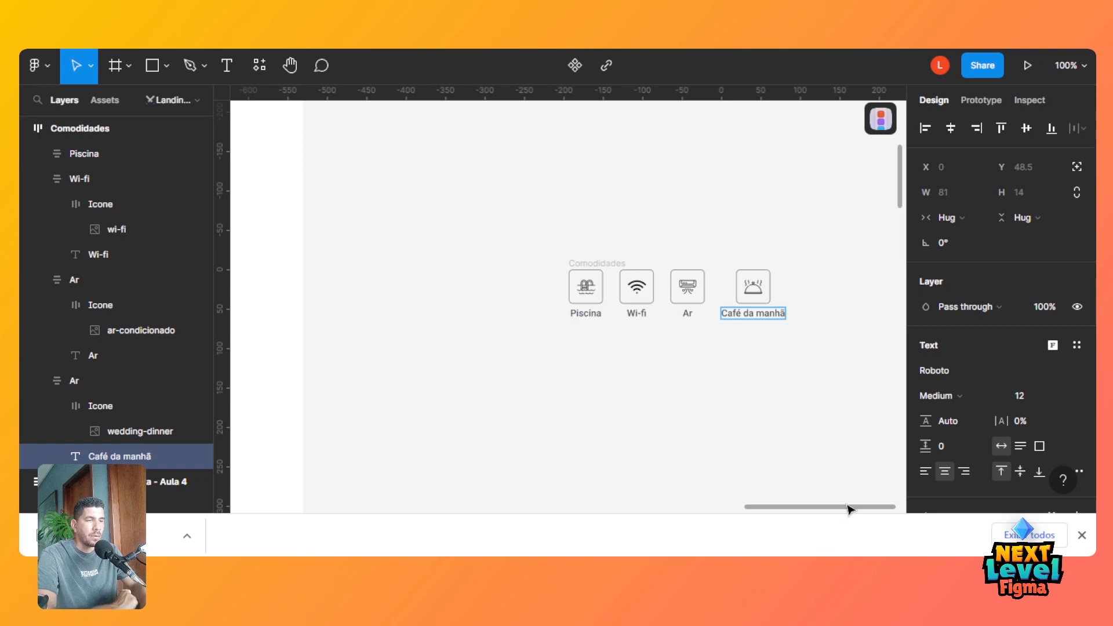
Shorten the label under the wedding-dinner icon to Café.
mouse_move(850, 507)
left_mouse_down()
mouse_move(380, 505)
mouse_move(867, 513)
left_mouse_up()
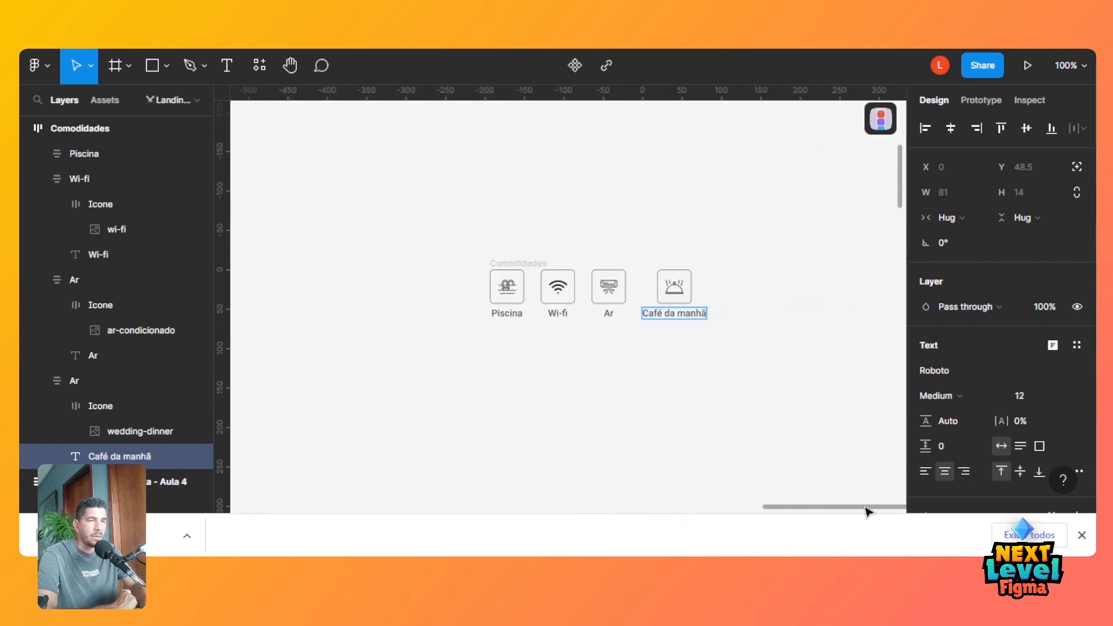
key("BackSpace")
key("BackSpace")
key("BackSpace")
key("BackSpace")
key("BackSpace")
key("BackSpace")
key("BackSpace")
key("BackSpace")
key("BackSpace")
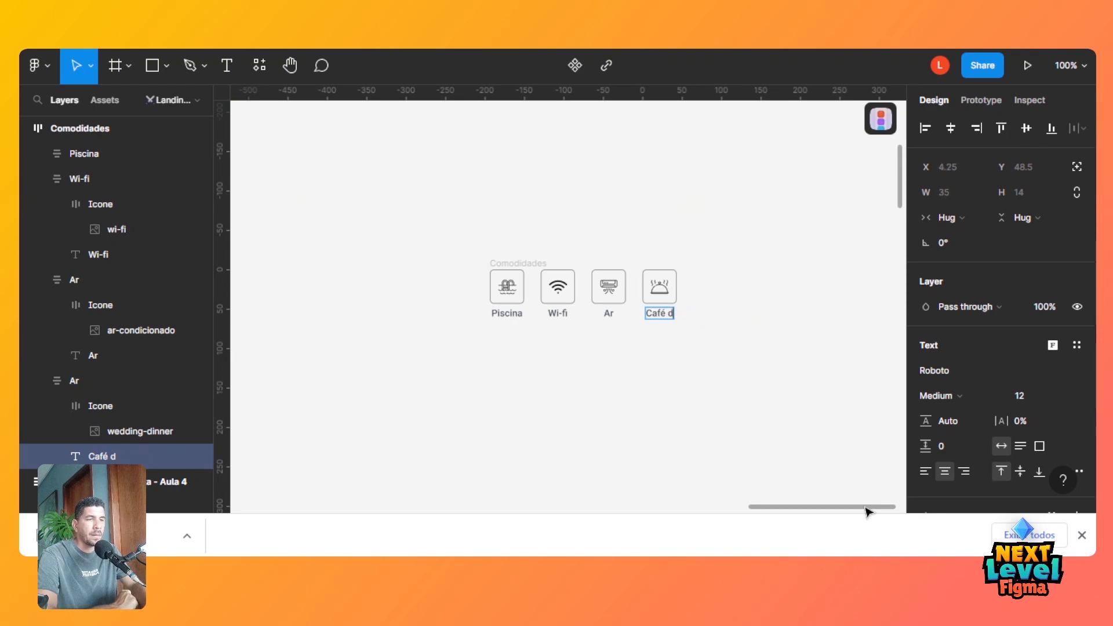
key("Escape")
left_click(825, 379)
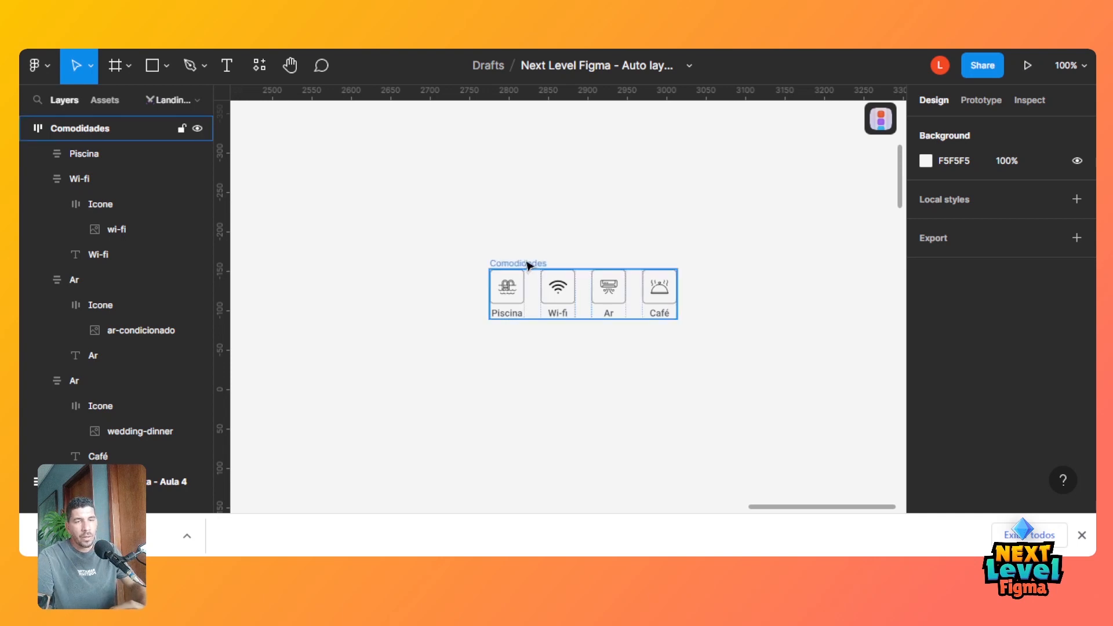
Move the Comodidades row into the Filtros Pesquisa frame below the hero banner and stretch that frame to a height of 173.
left_click_drag(529, 265, 310, 314)
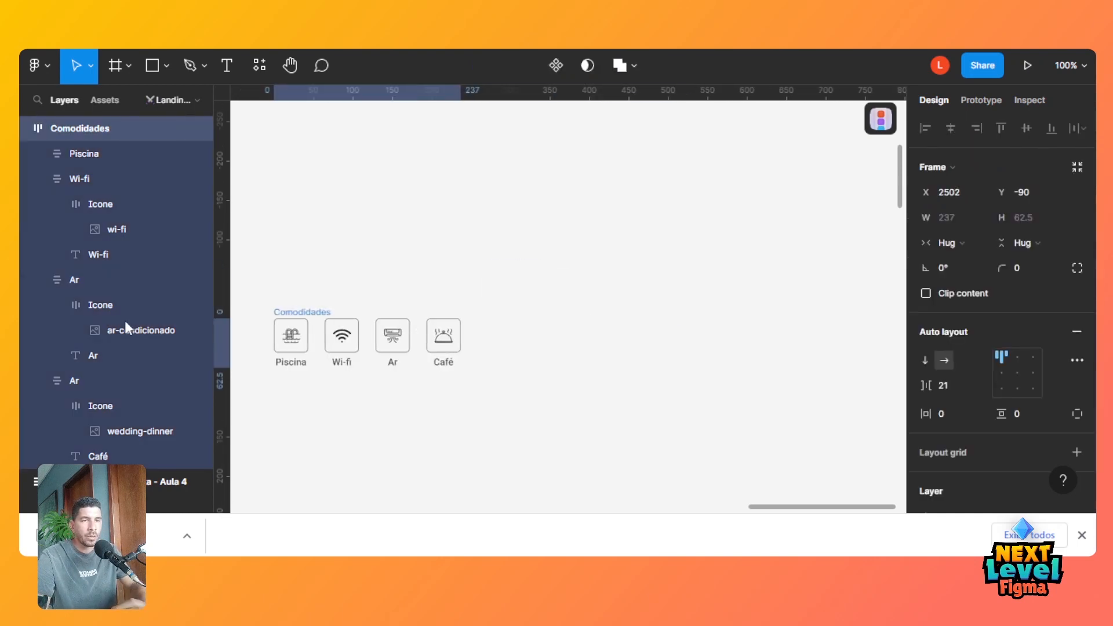
left_click_drag(128, 328, 566, 290)
left_click(717, 303)
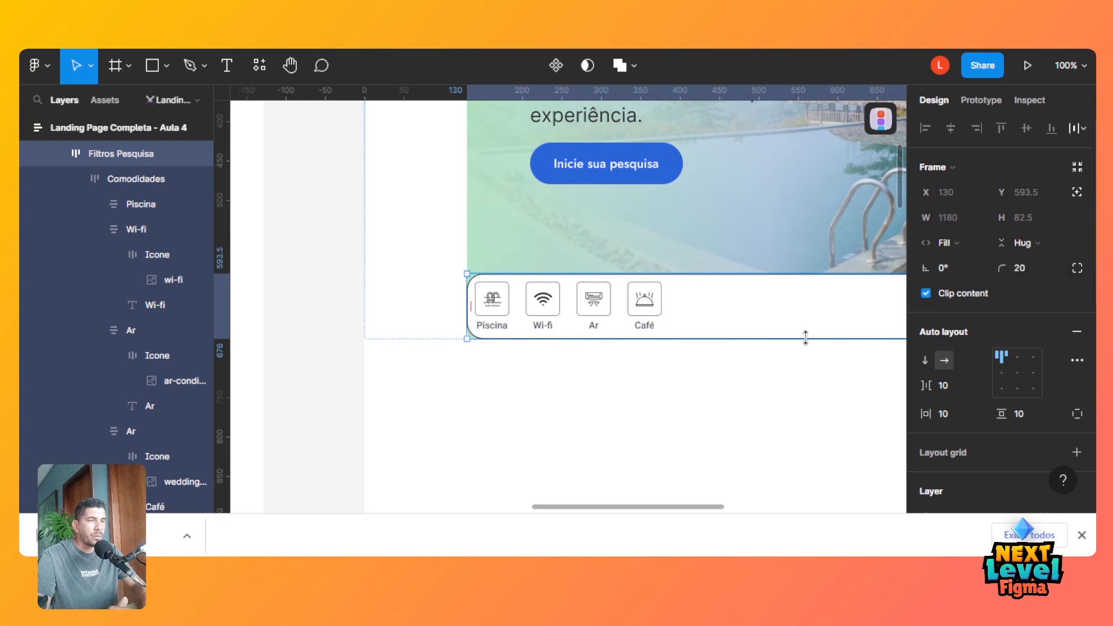
left_click_drag(805, 338, 792, 410)
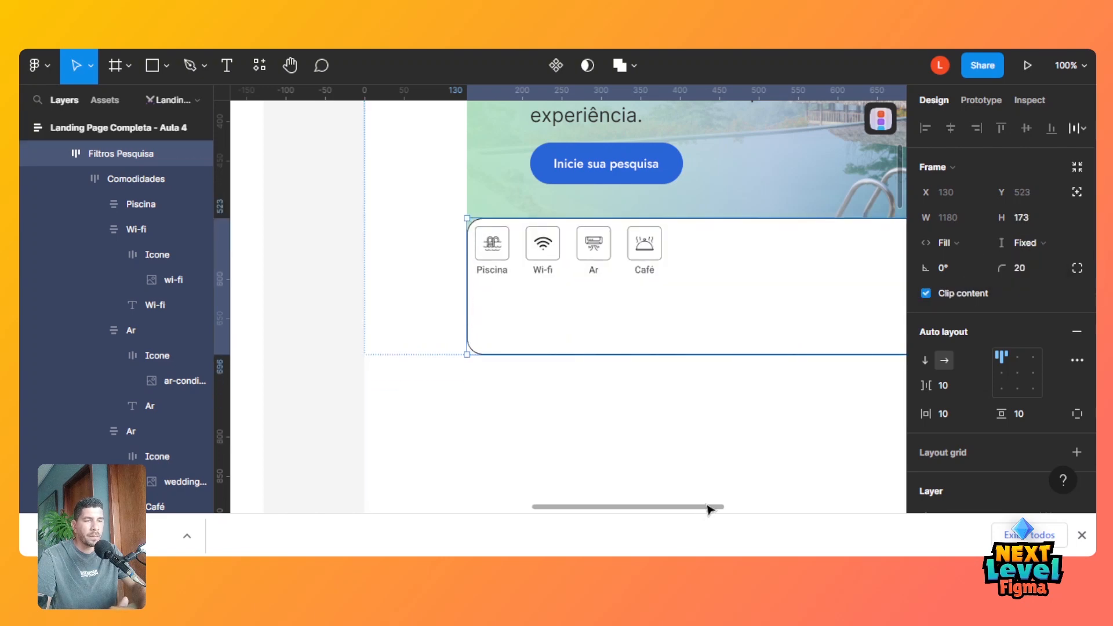
scroll(709, 510, "left", 10)
scroll(608, 521, "right", 8)
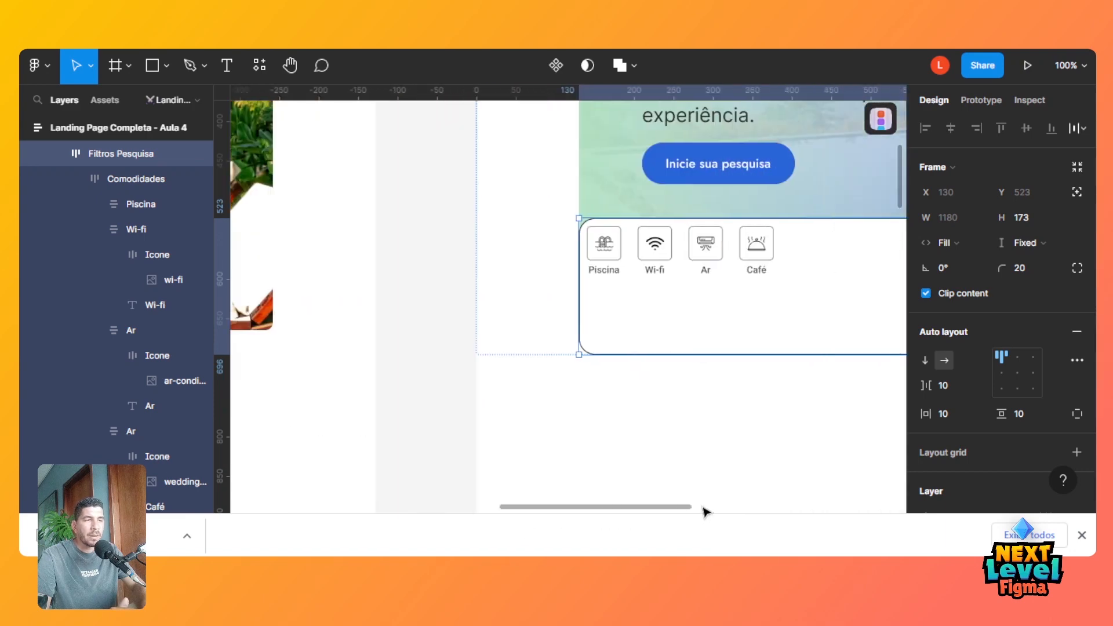
Add a Comodidades text inside the Filtros Pesquisa frame, ahead of the icon row.
scroll(706, 512, "right", 5)
left_click(228, 69)
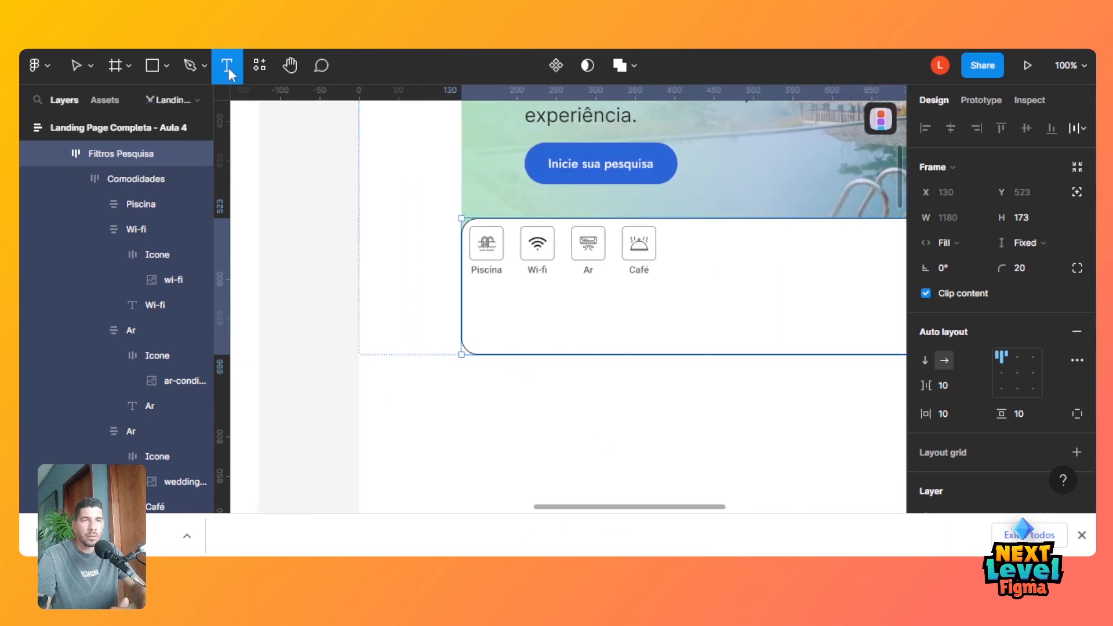
left_click(494, 316)
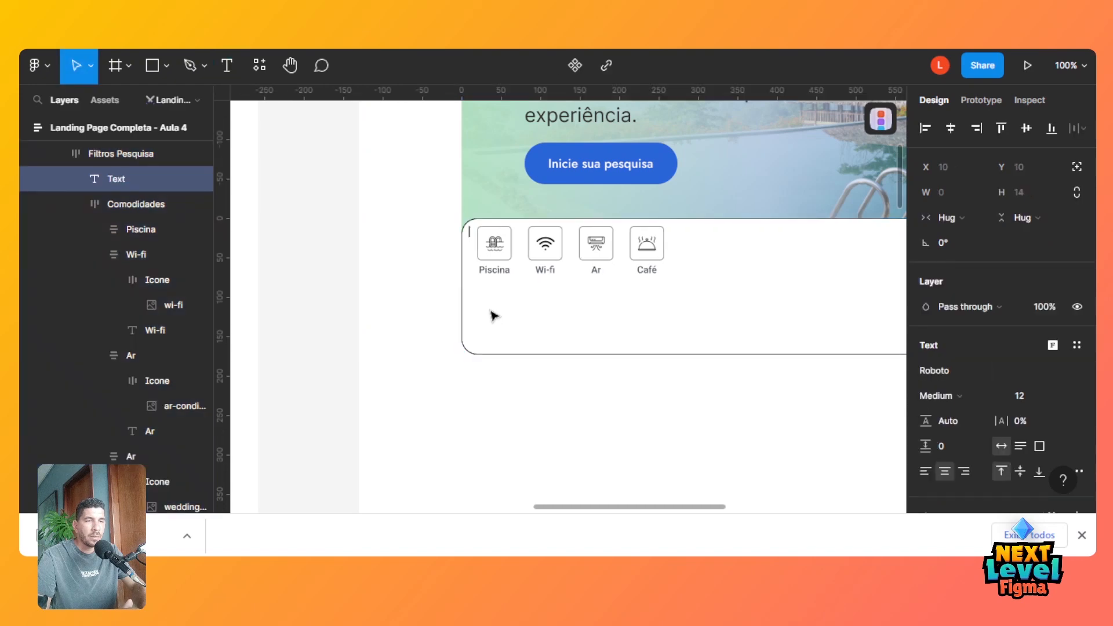
type("comoi")
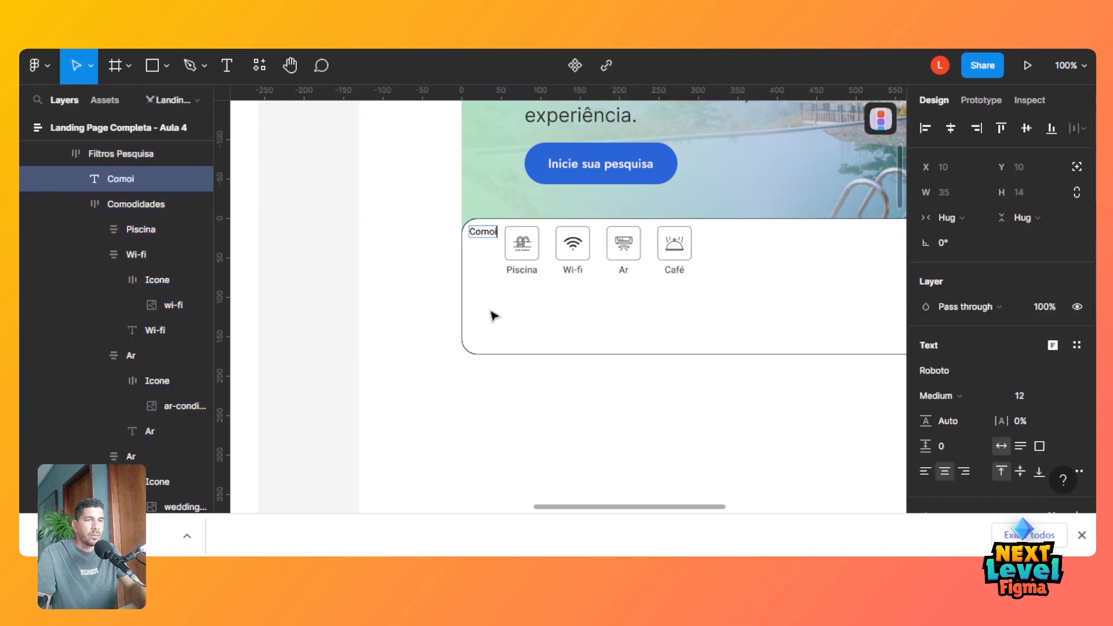
key("BackSpace")
type("didades")
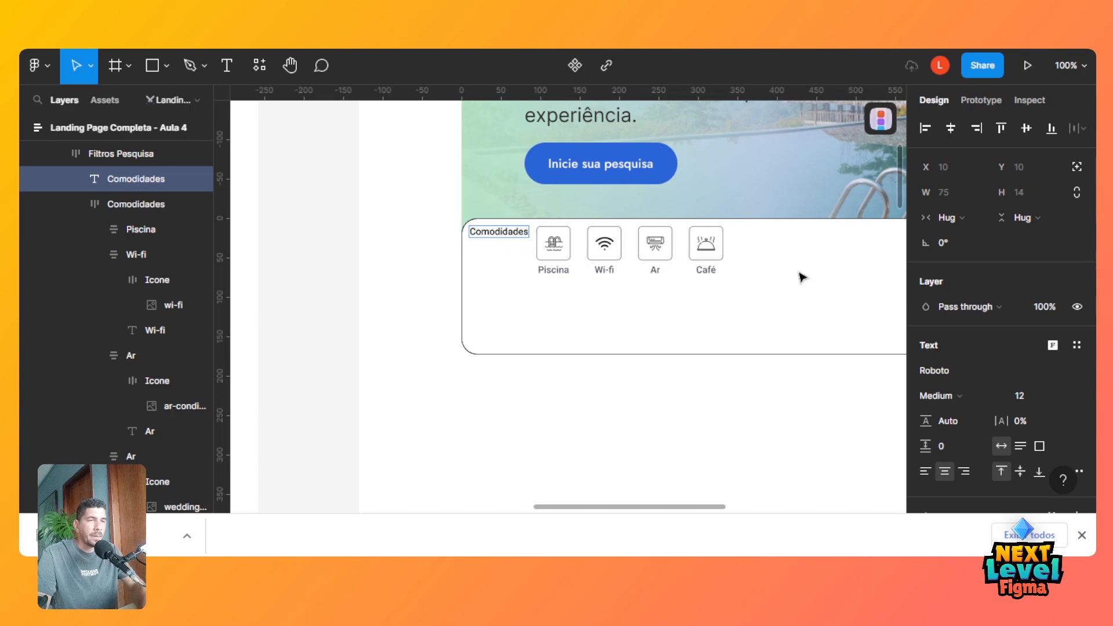
key("Escape")
key("Escape")
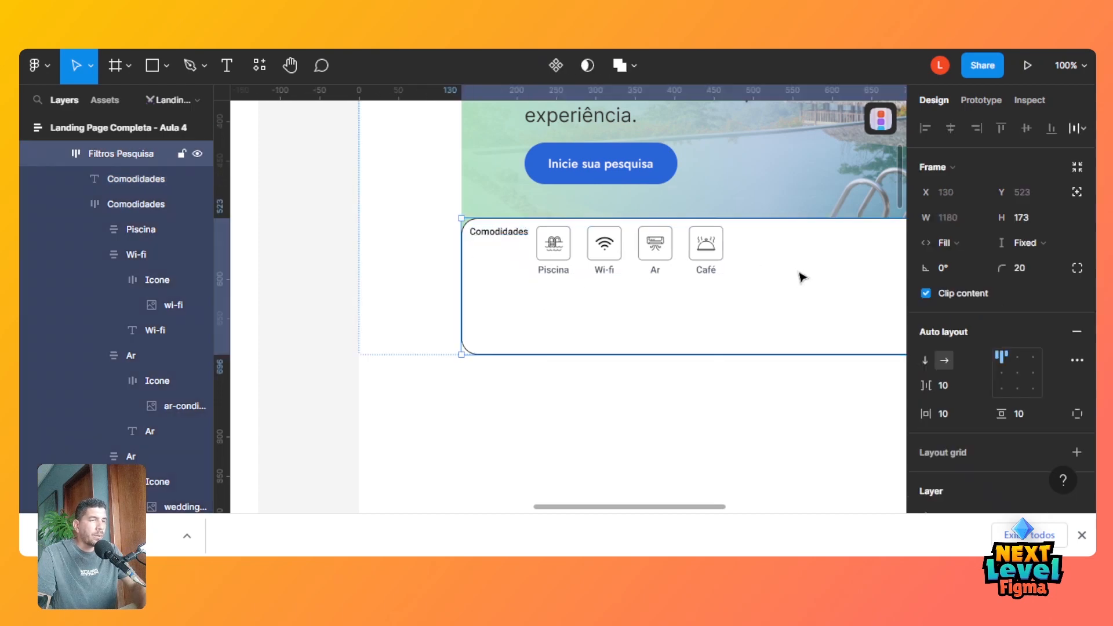
Try switching the Filtros Pesquisa frame's auto layout direction to vertical.
left_click(926, 360)
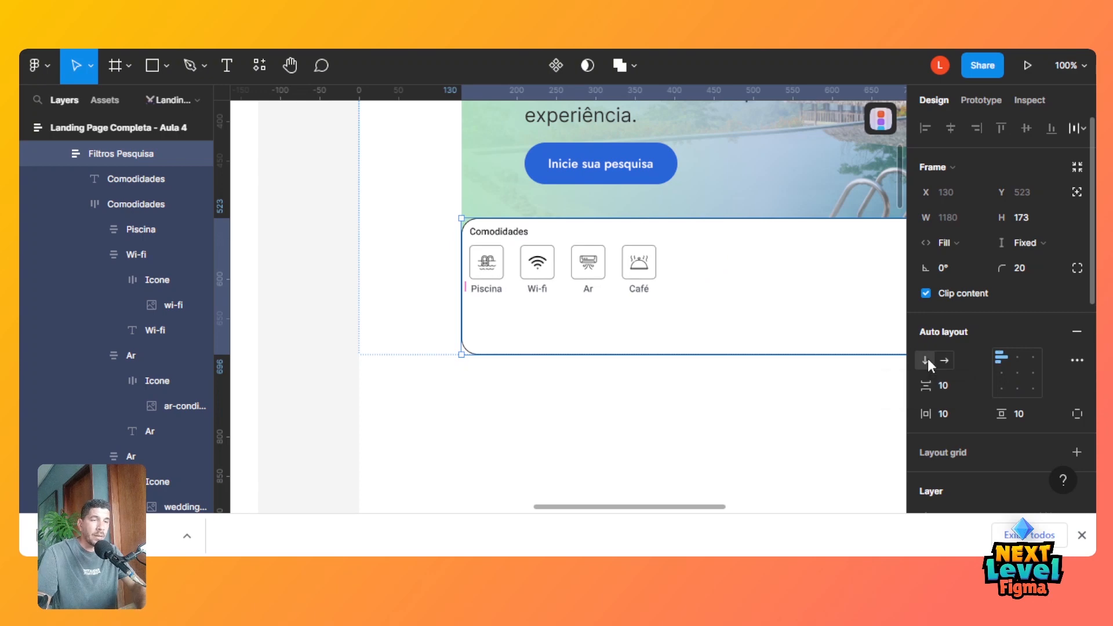
key("ctrl+z")
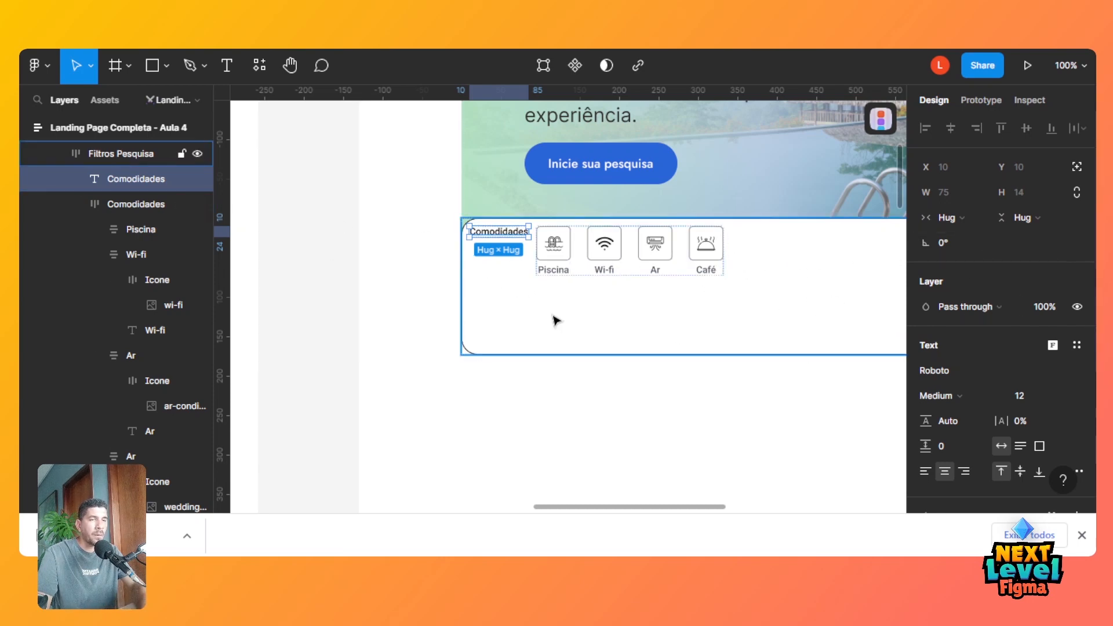
Wrap the Comodidades text and the icon row in one auto layout frame inside Filtros Pesquisa, with vertical direction.
left_click(594, 272, "ctrl")
left_click(767, 304)
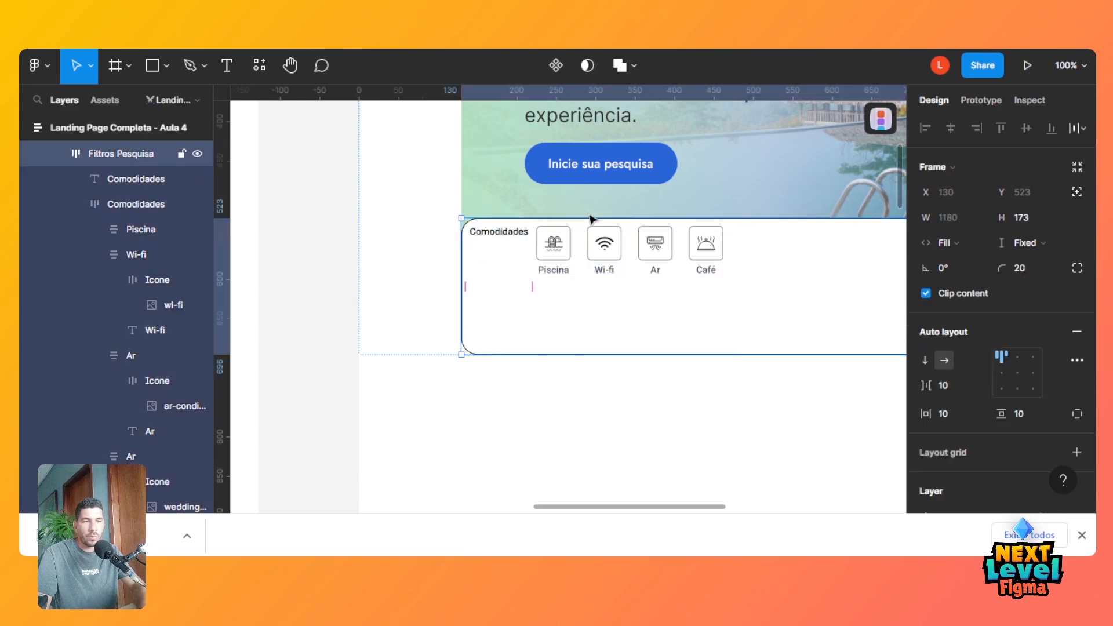
left_click(570, 243)
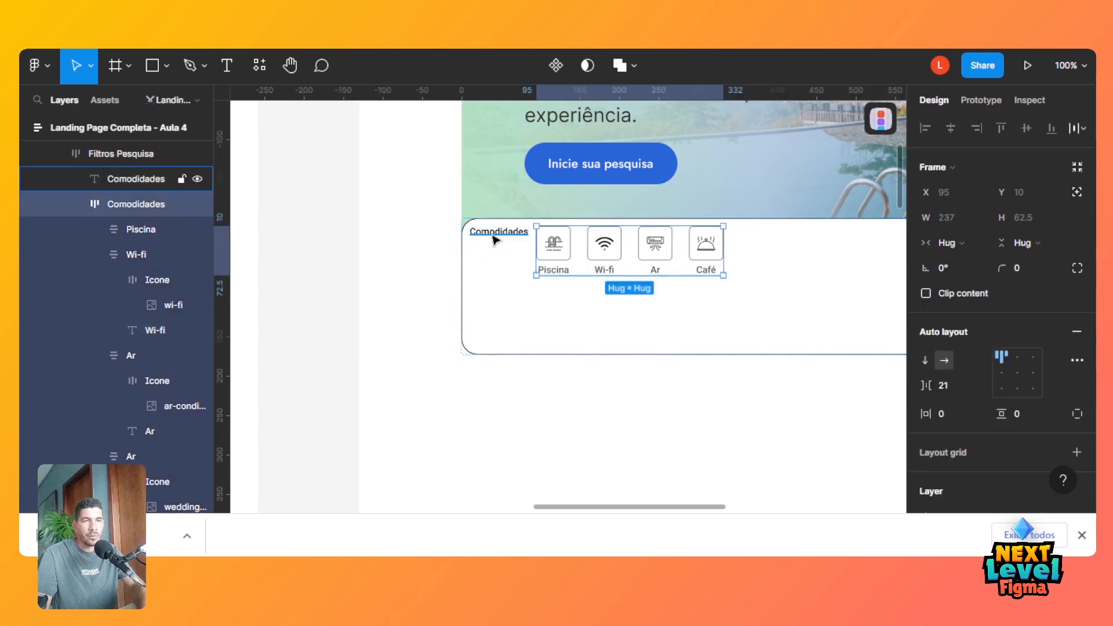
left_click(495, 240)
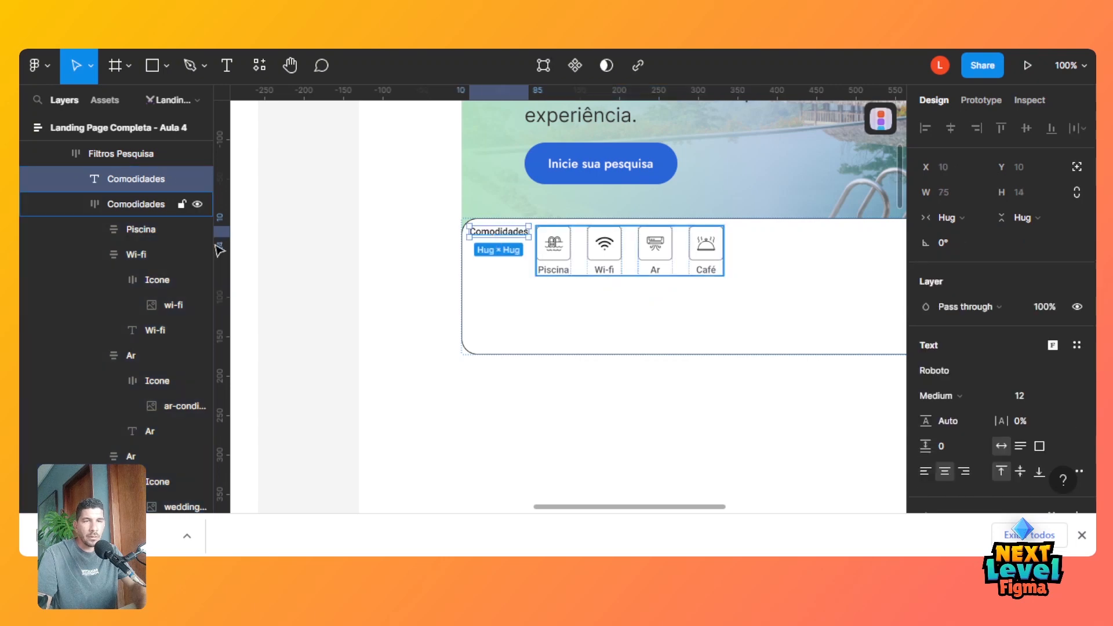
left_click(137, 206, "shift")
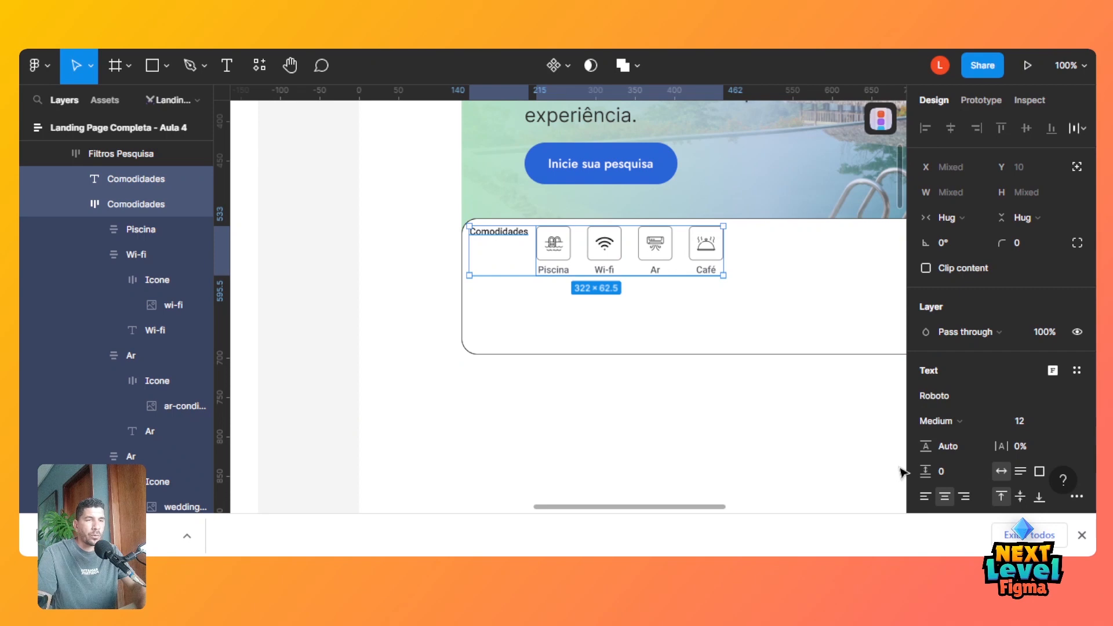
key("ctrl+g")
left_click(954, 335)
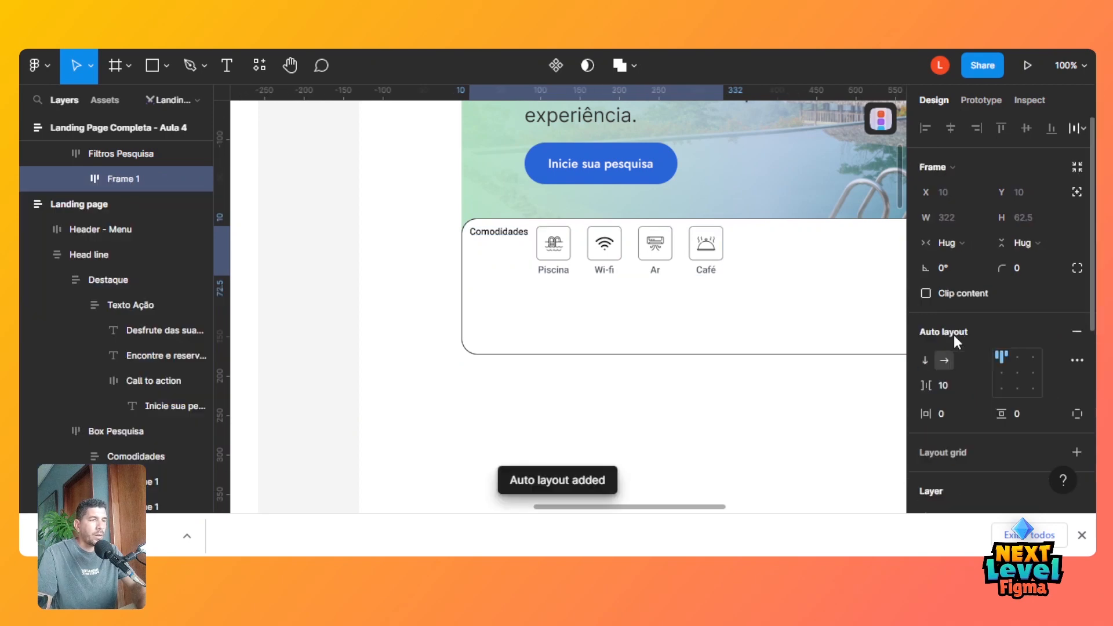
left_click(925, 361)
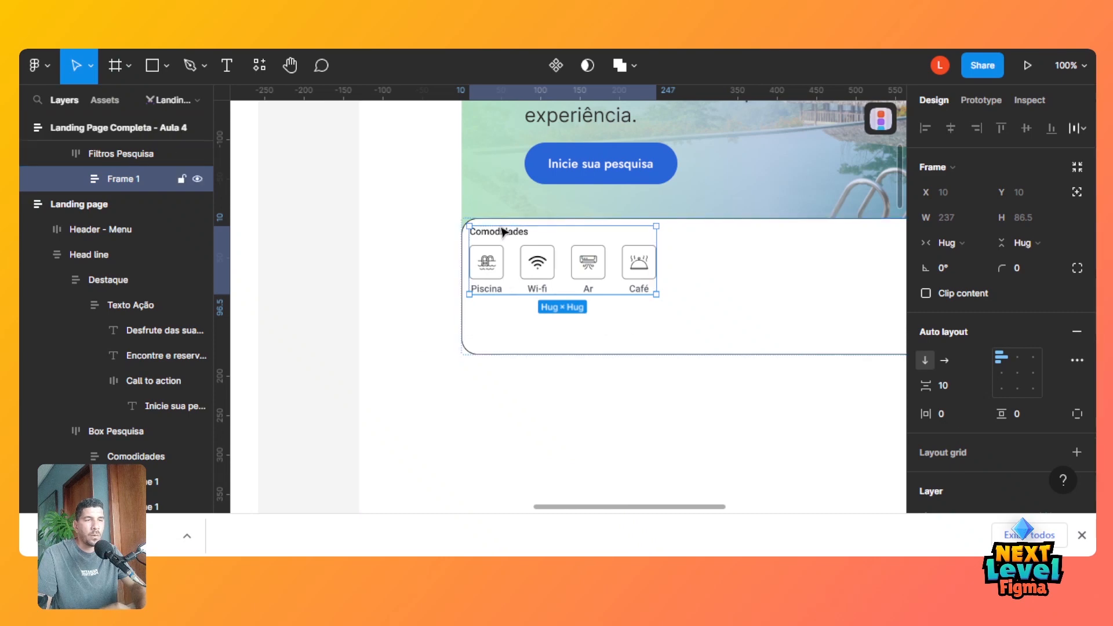
Duplicate the Comodidades title above the icons and copy the orange "mais 45 comodidades" text from the finished landing page.
left_click(520, 237)
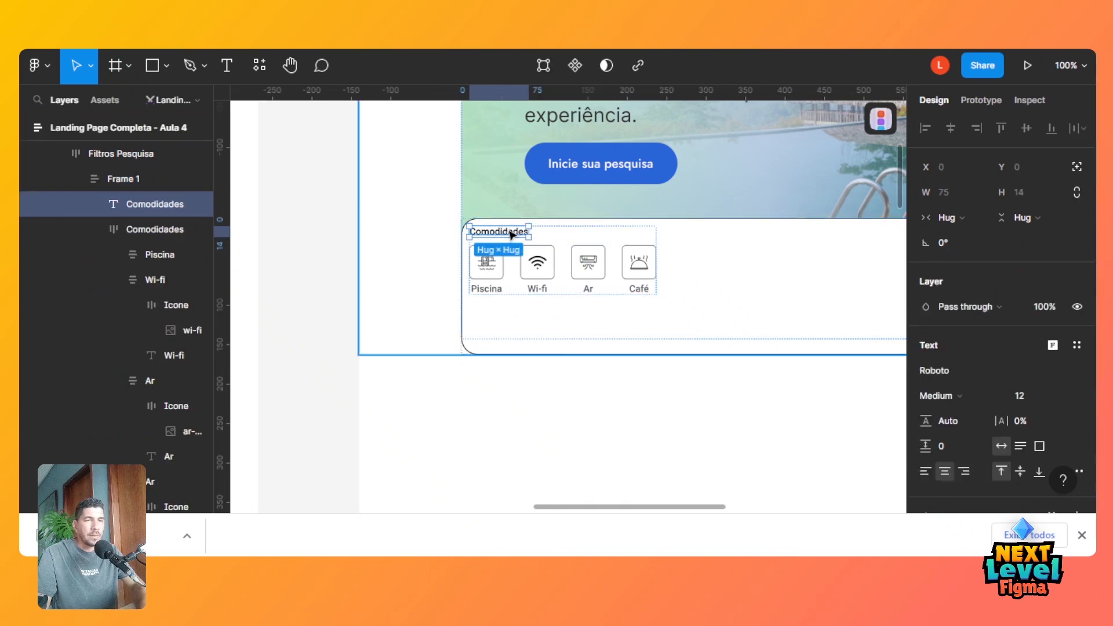
key("ctrl+d")
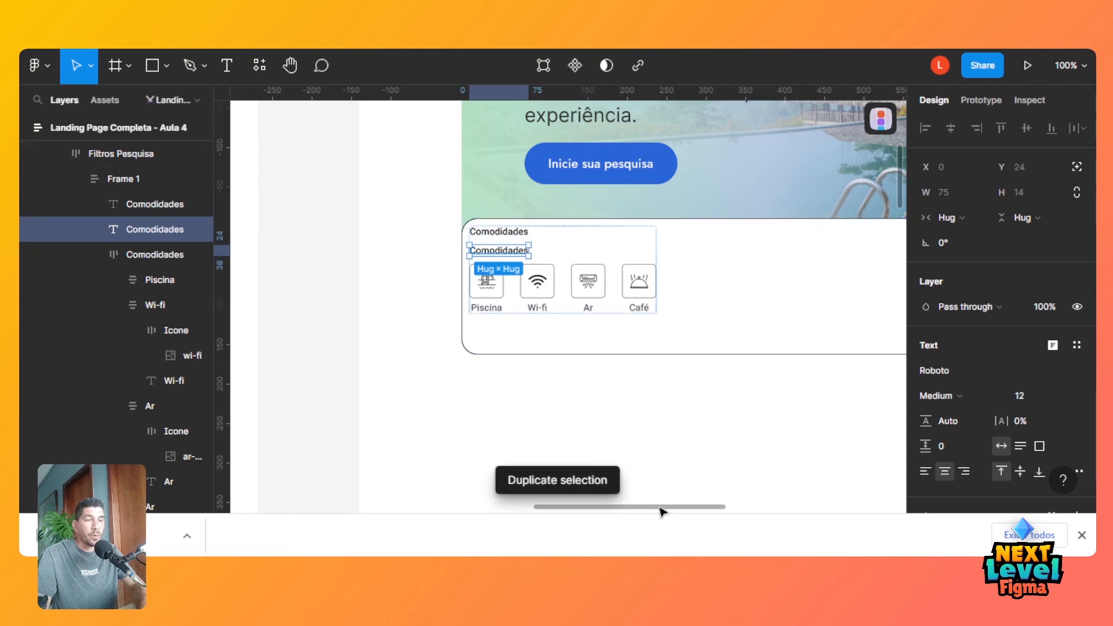
scroll(410, 472, "left", 10)
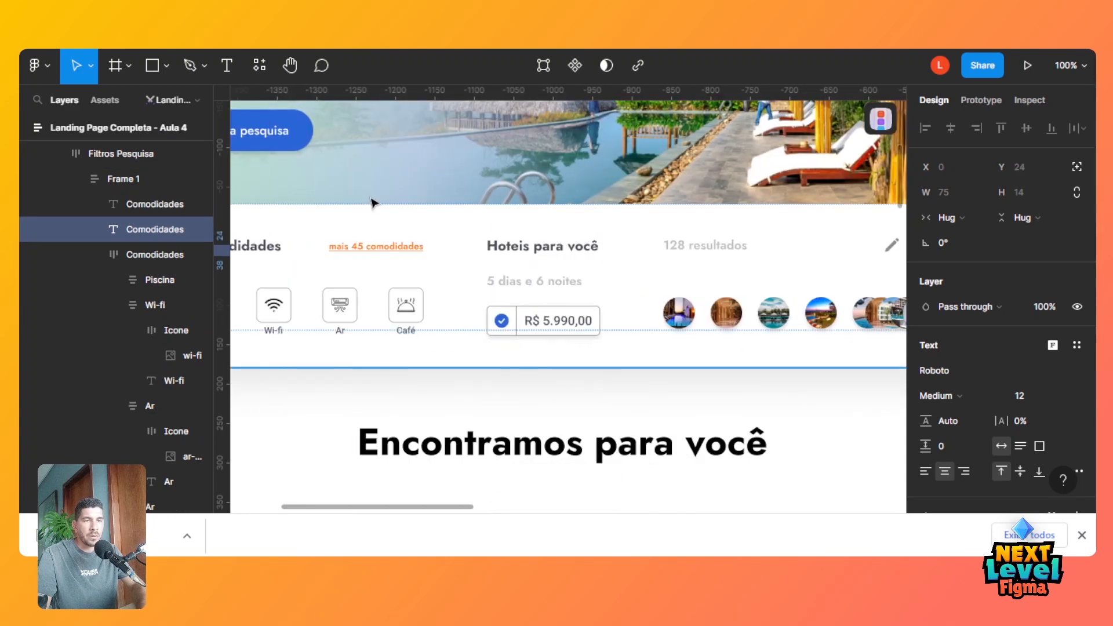
left_click(380, 251)
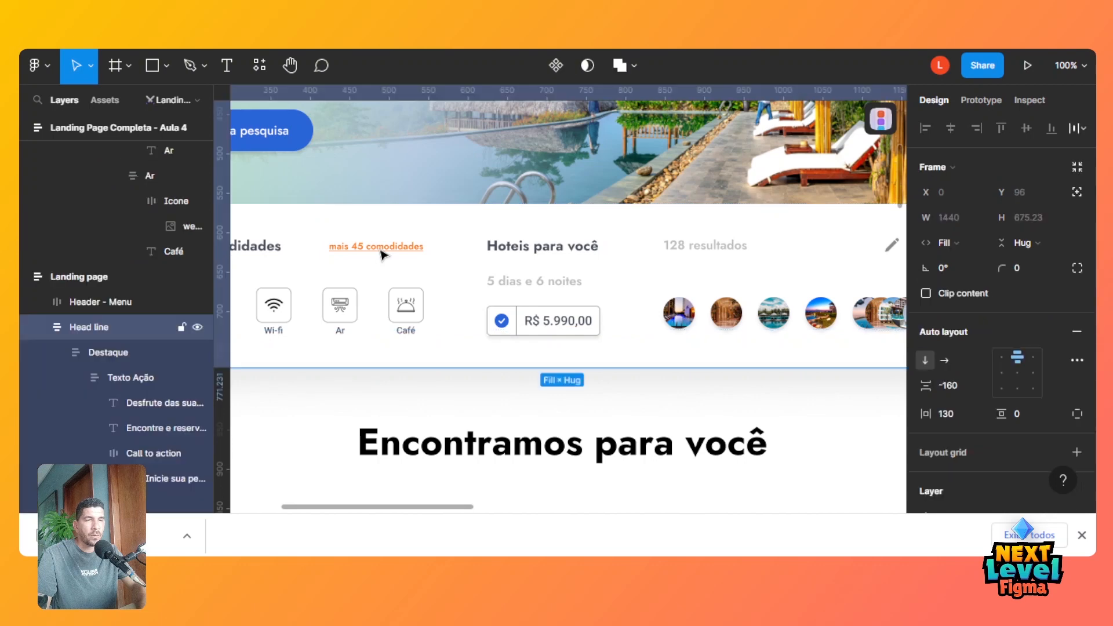
double_click(380, 251)
double_click(380, 251)
double_click(380, 251)
key("ctrl+c")
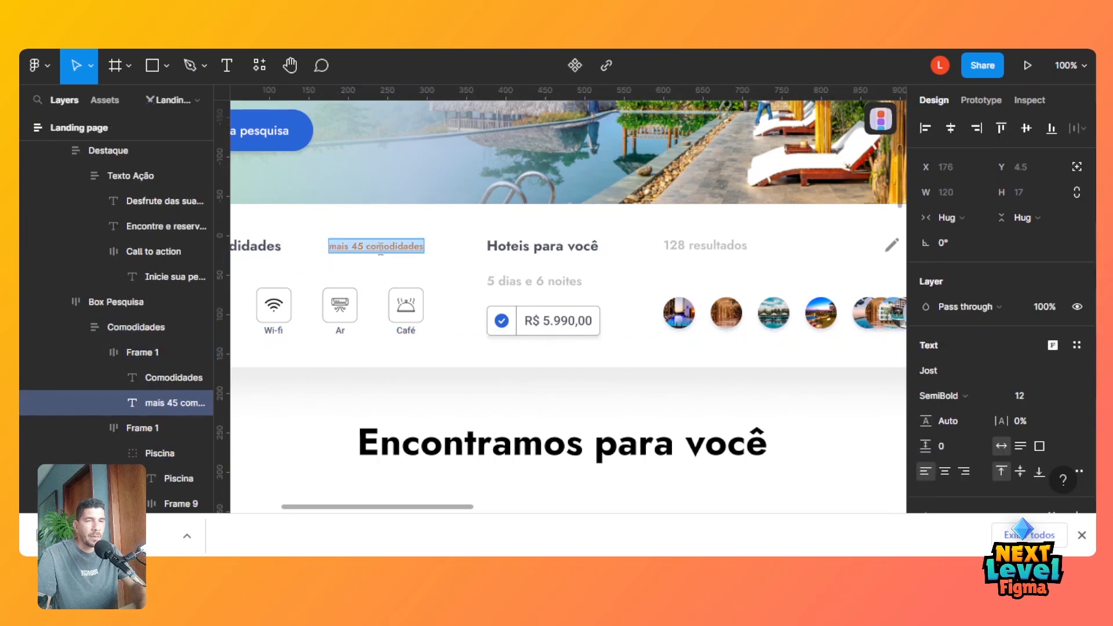
Replace the duplicated Comodidades title's content with the copied "mais 45 comodidades" text.
scroll(794, 464, "right", 15)
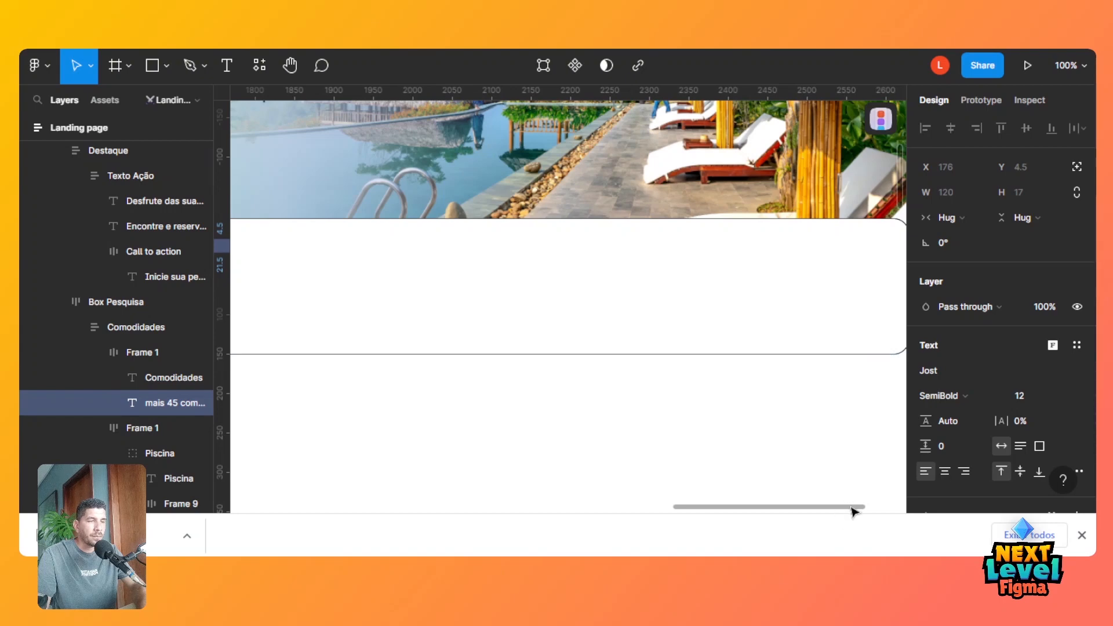
left_click_drag(852, 508, 723, 502)
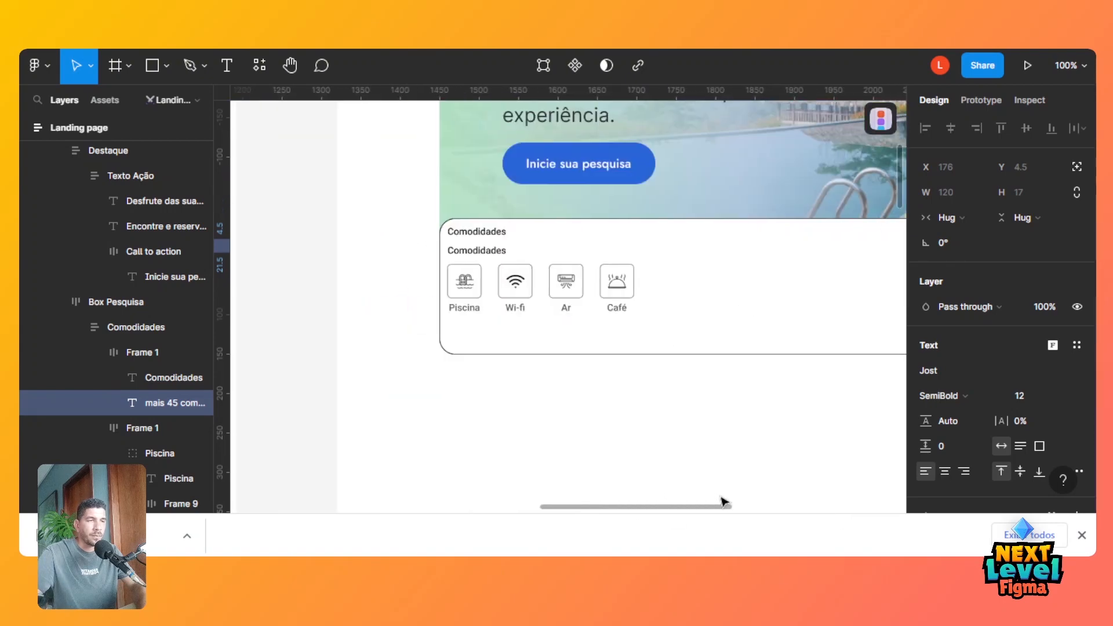
left_click(464, 251)
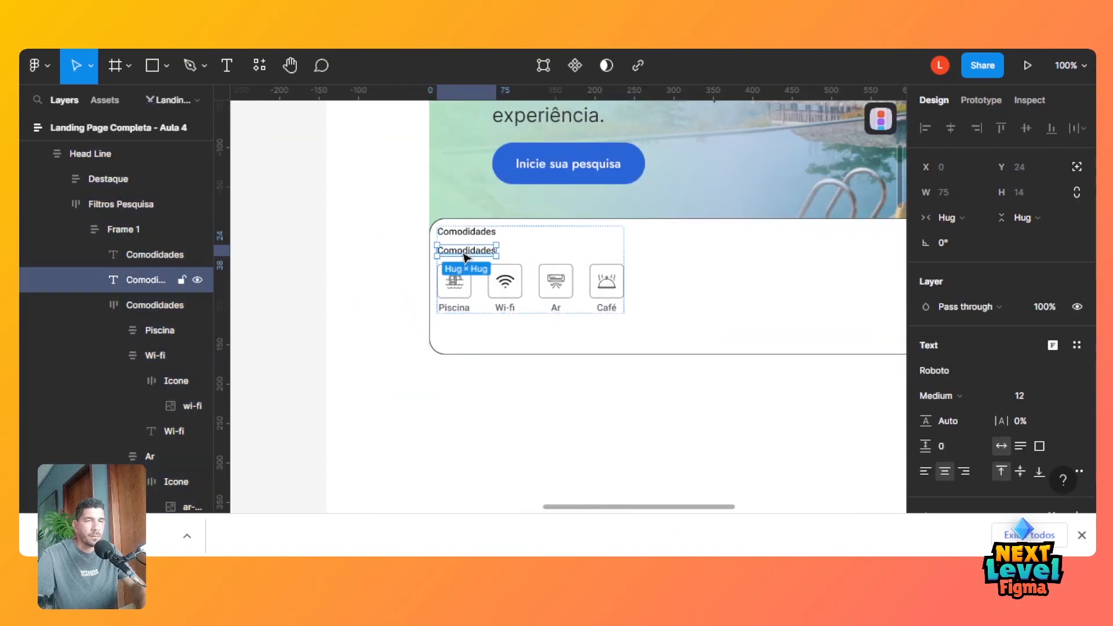
double_click(464, 253)
key("ctrl+v")
key("Escape")
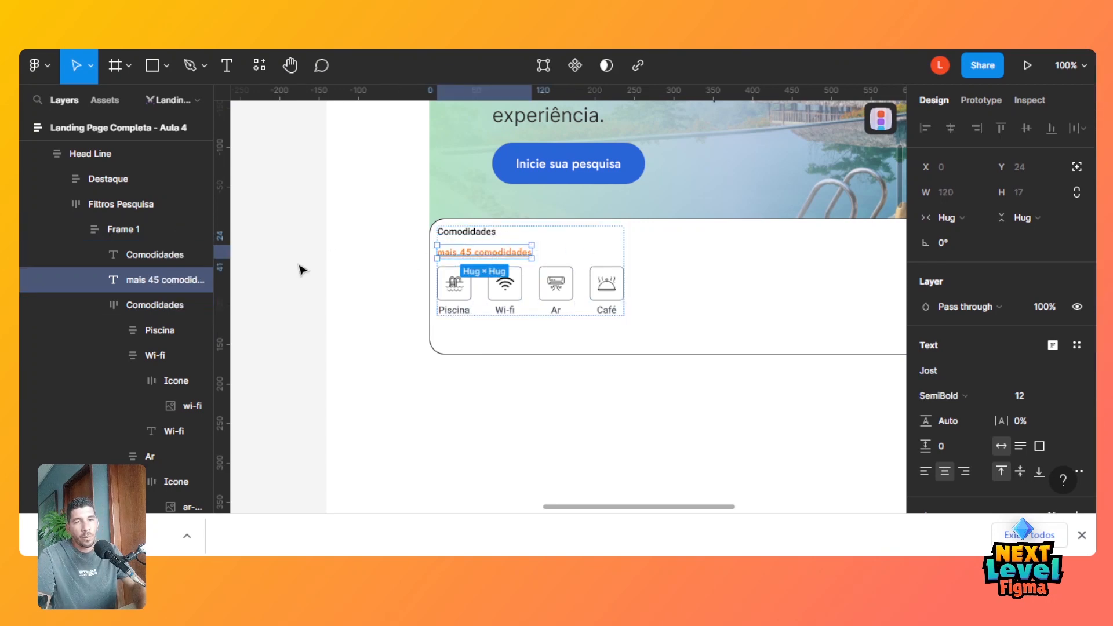
Rename the frame holding the title, link text and icon row as Box Comodidades.
left_click(580, 249)
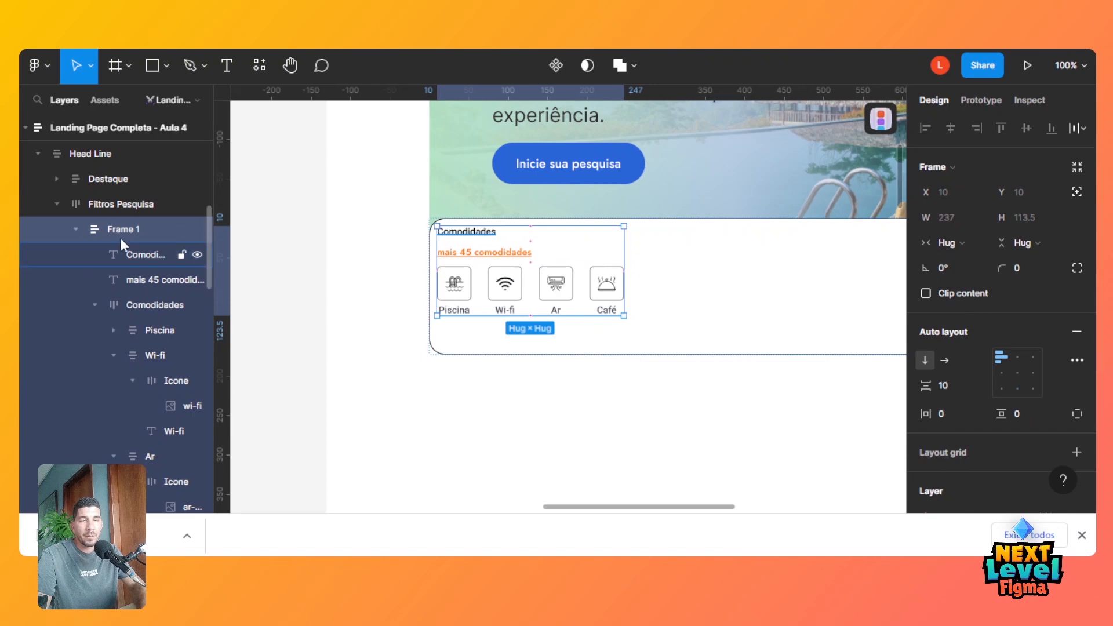
double_click(133, 228)
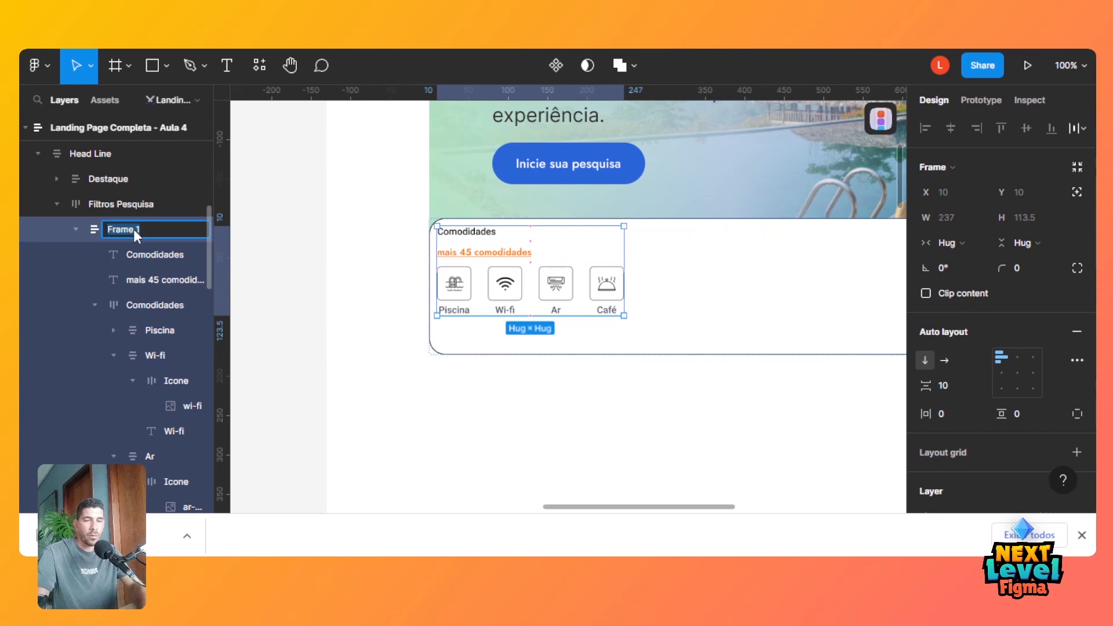
type("Box")
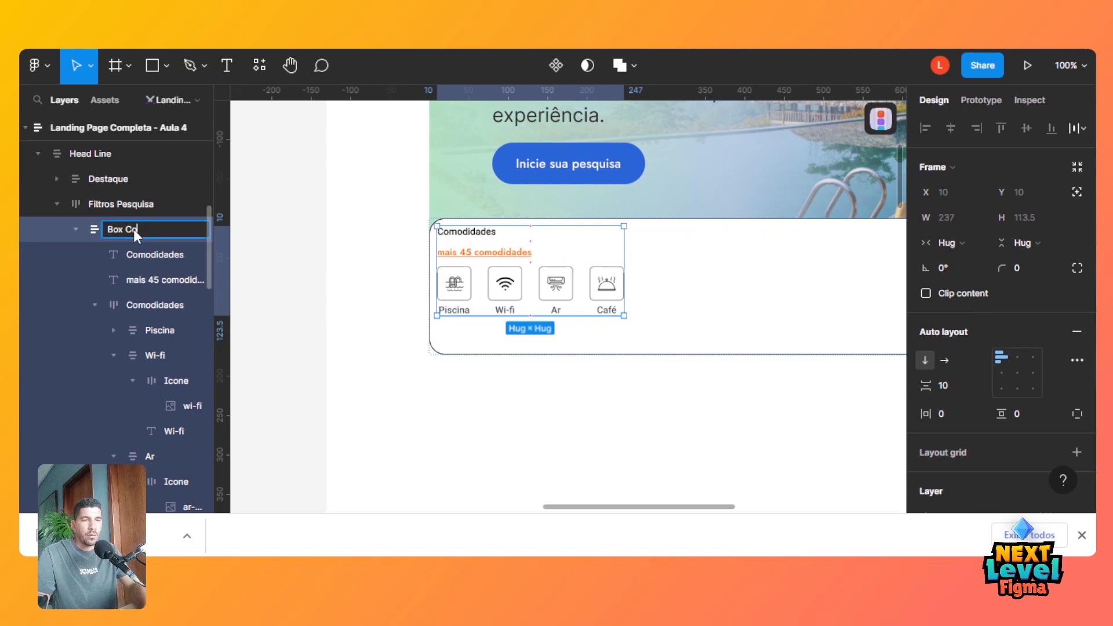
type(" Comodidades")
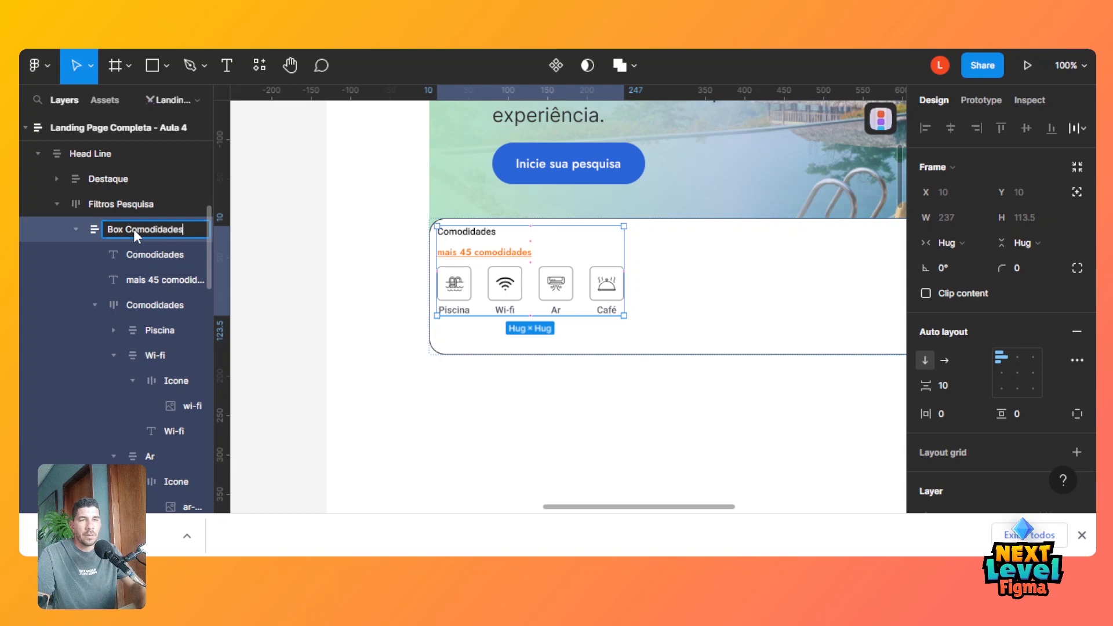
key("Return")
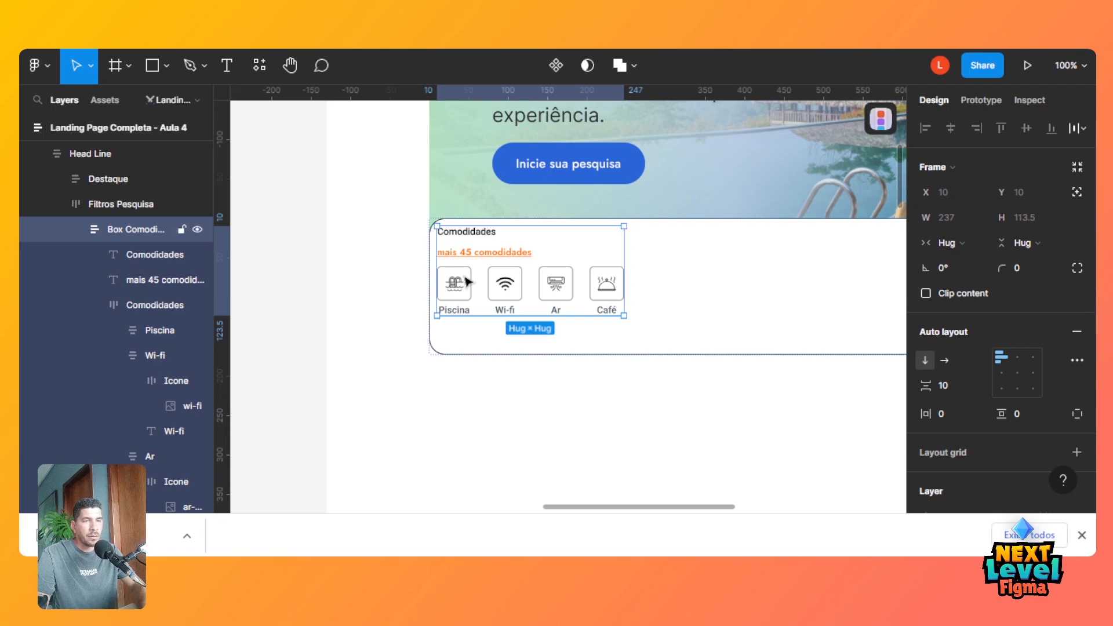
Wrap the Comodidades title and "mais 45 comodidades" text in a horizontal auto layout frame, aligned left and vertically centred.
left_click(490, 256)
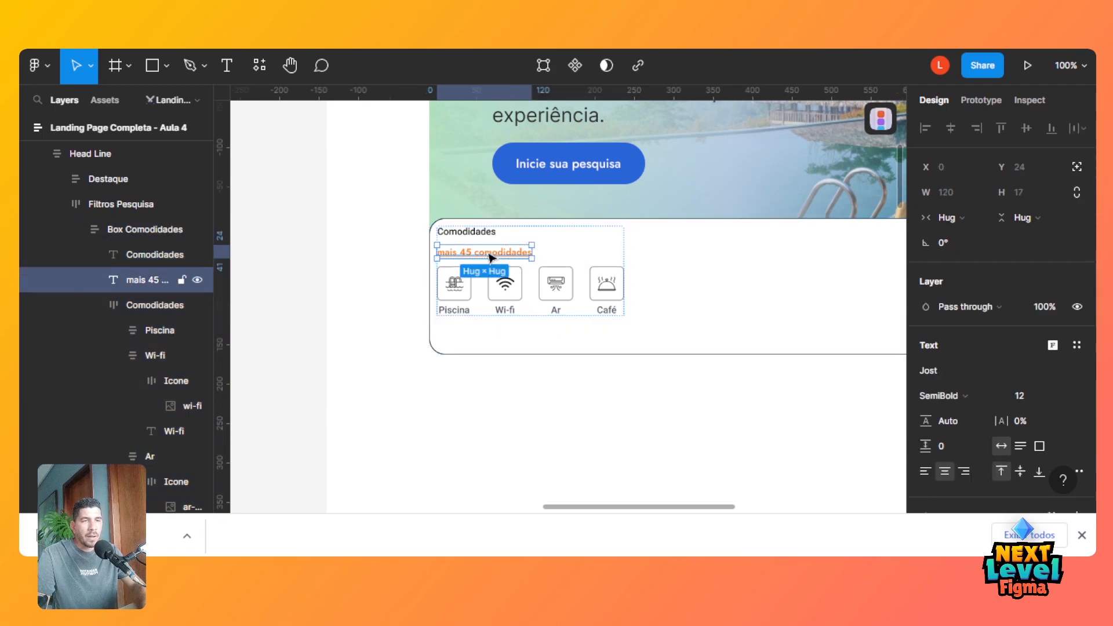
left_click(474, 229, "shift")
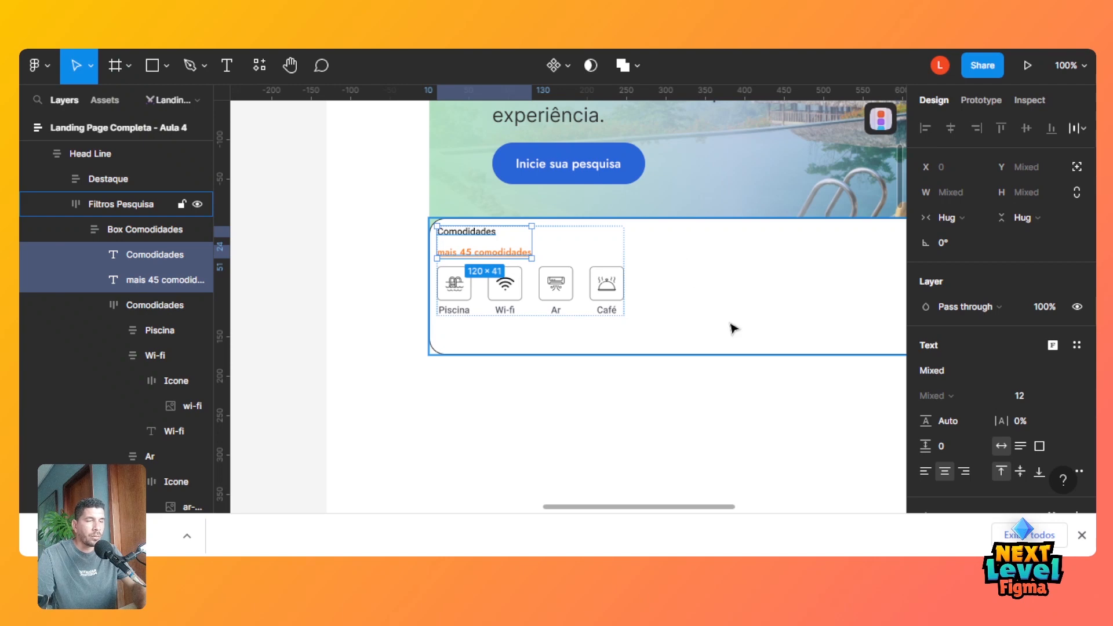
key("ctrl+g")
left_click(943, 332)
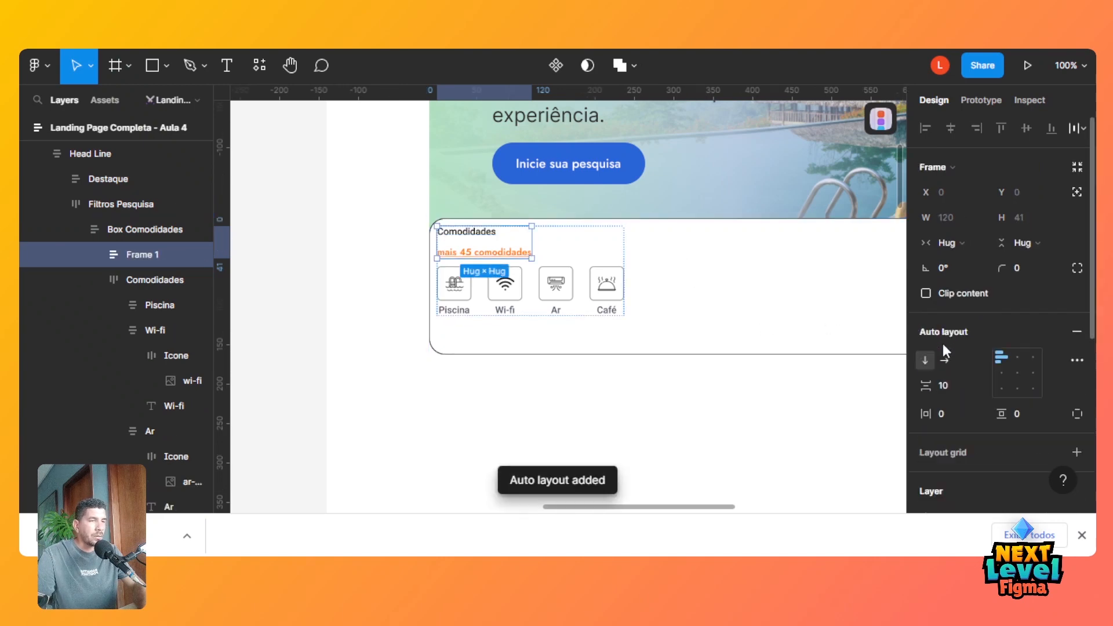
left_click(947, 361)
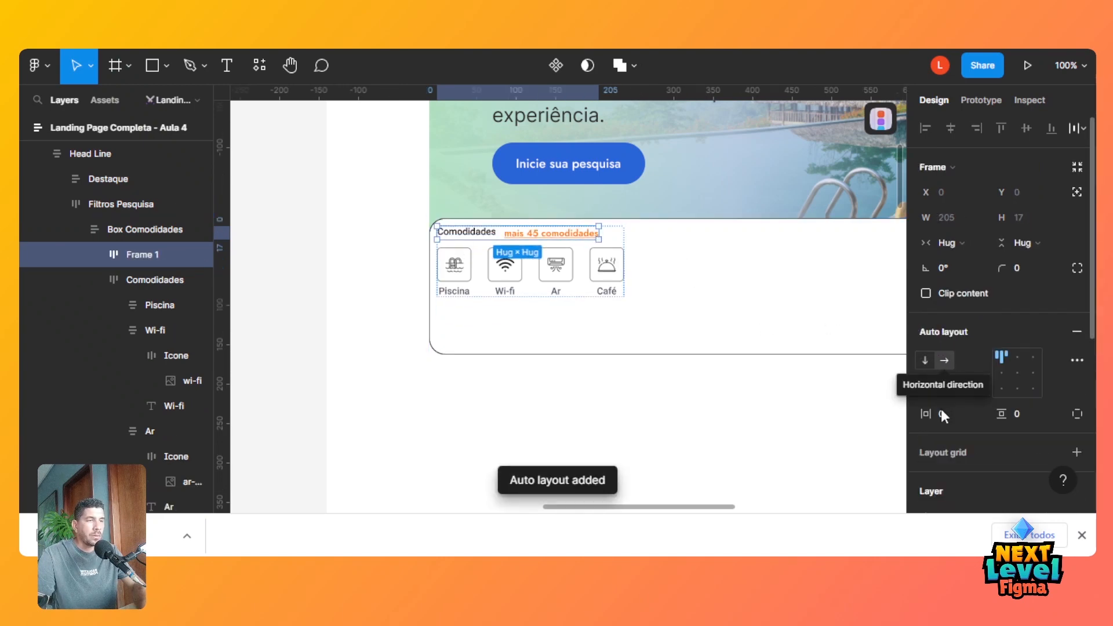
left_click(998, 377)
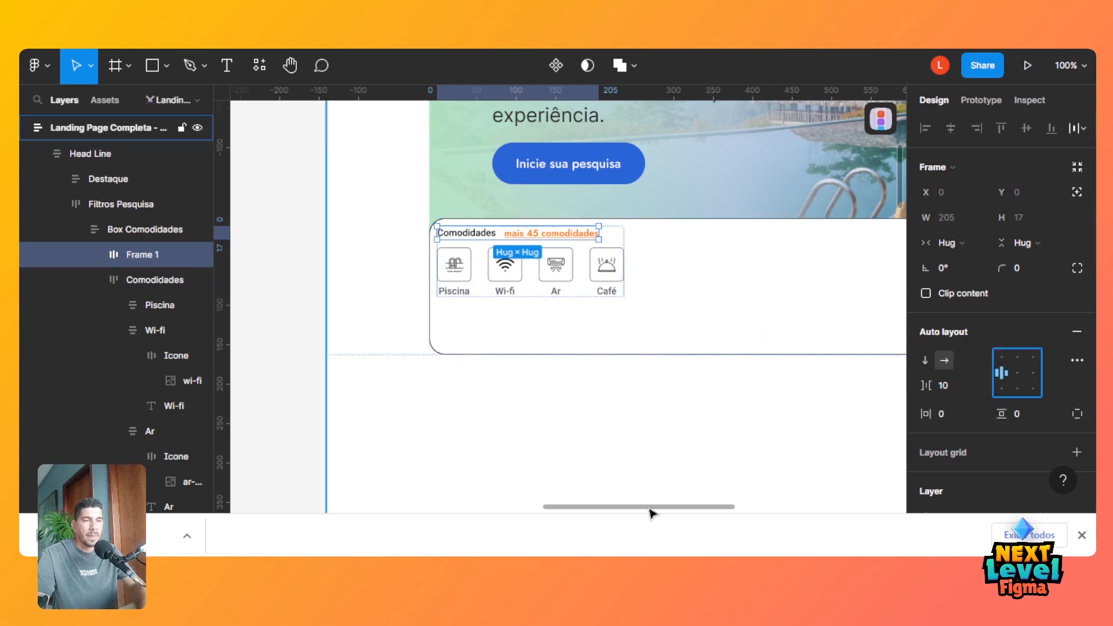
Examine the font and fill settings of the Comodidades title and "mais 45 comodidades" link in the finished landing page.
left_click_drag(687, 508, 315, 462)
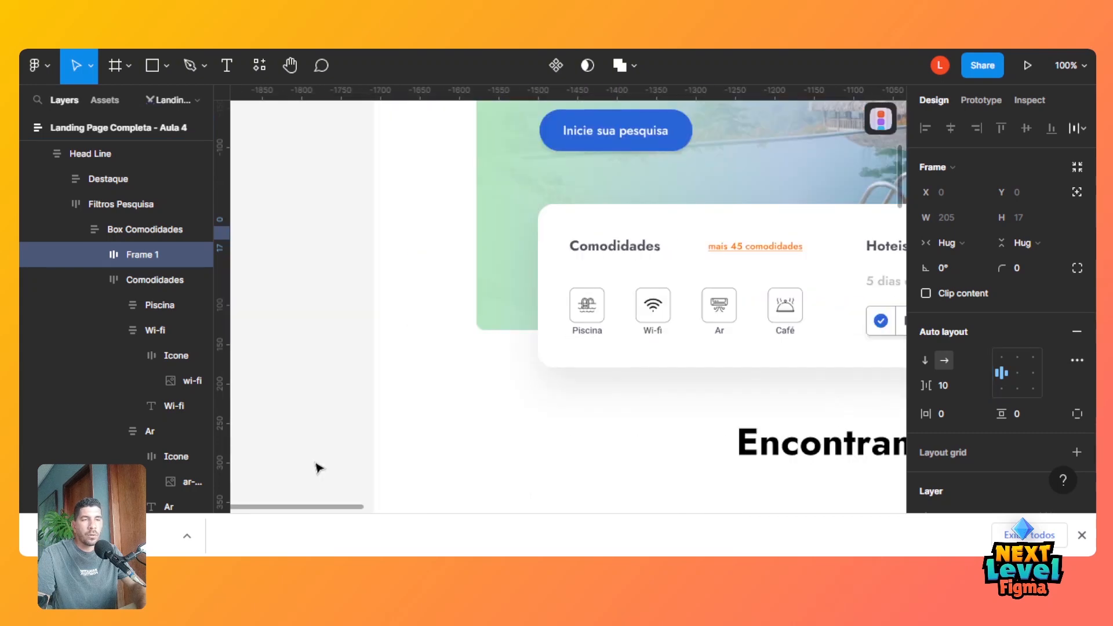
double_click(615, 253)
double_click(616, 254)
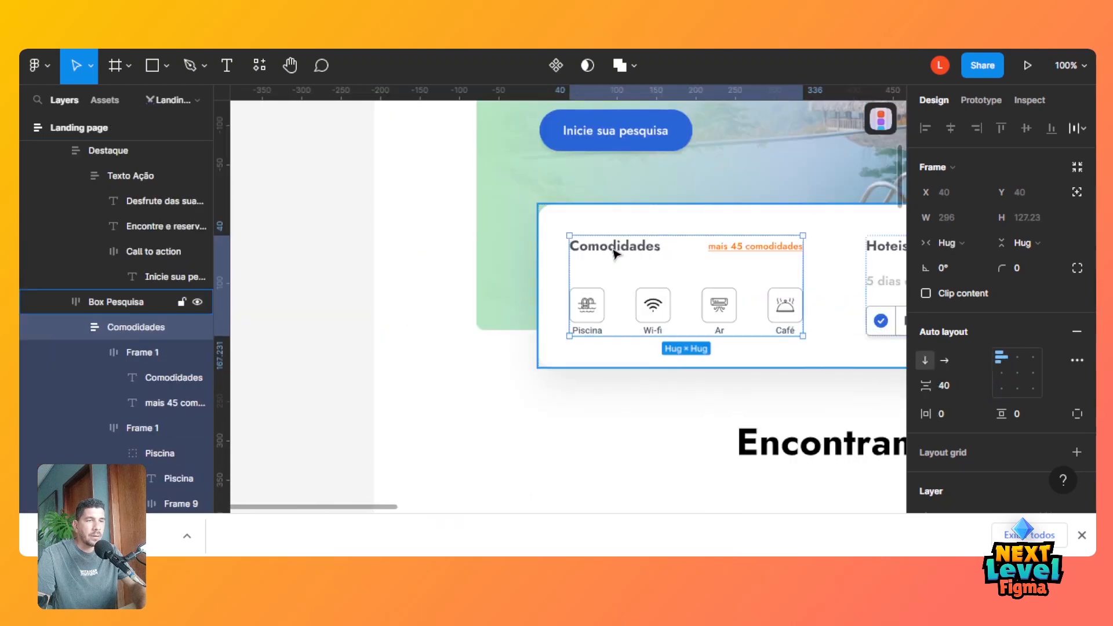
double_click(616, 253)
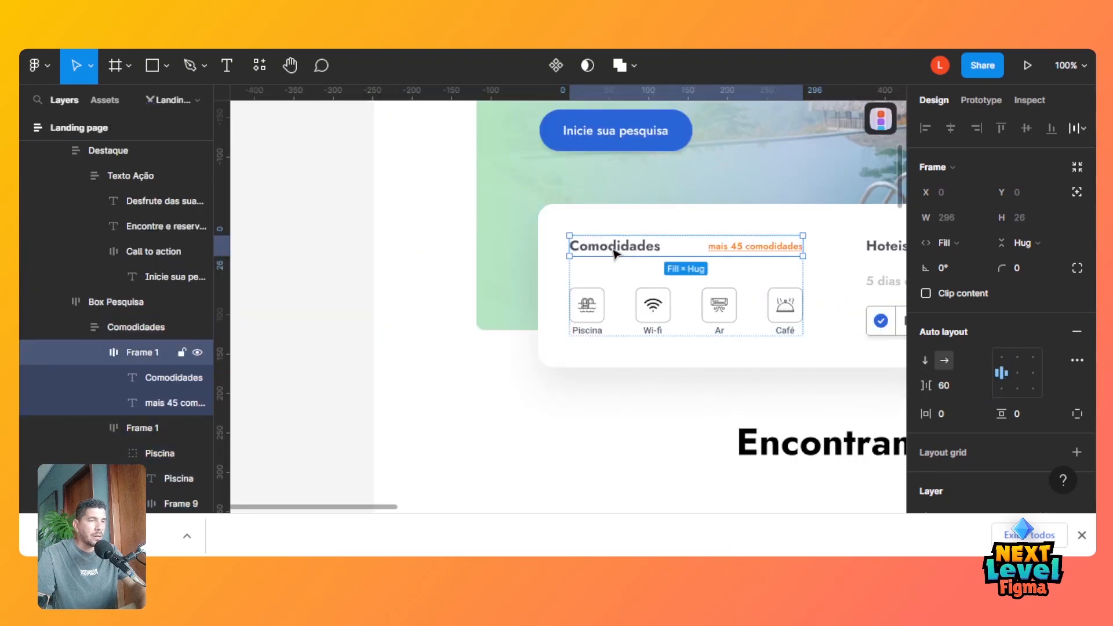
double_click(616, 254)
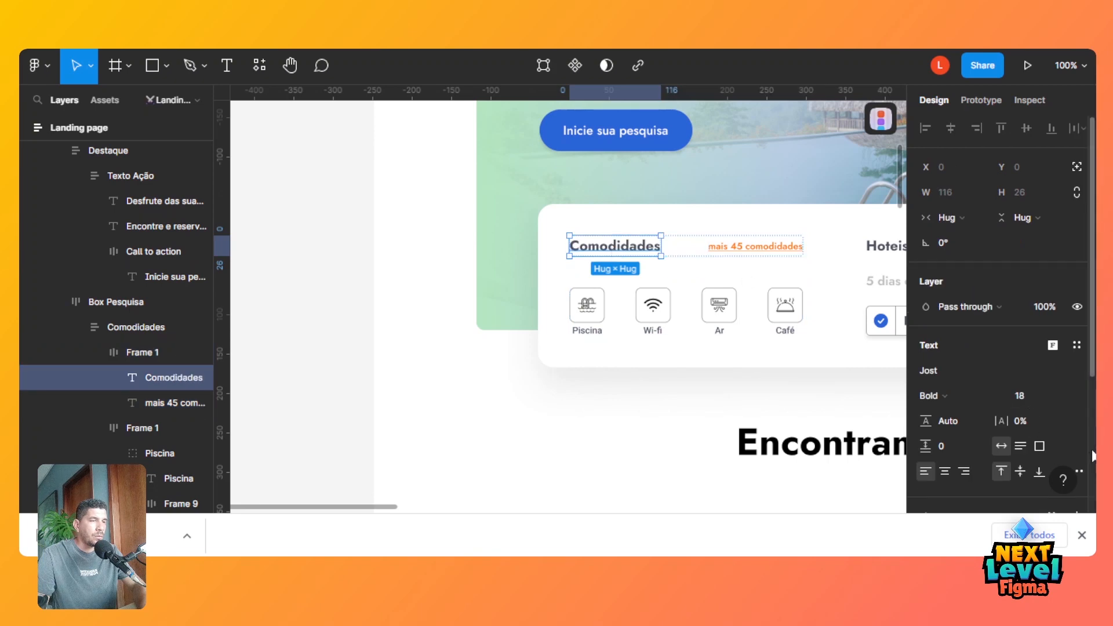
left_click(773, 253)
double_click(771, 246)
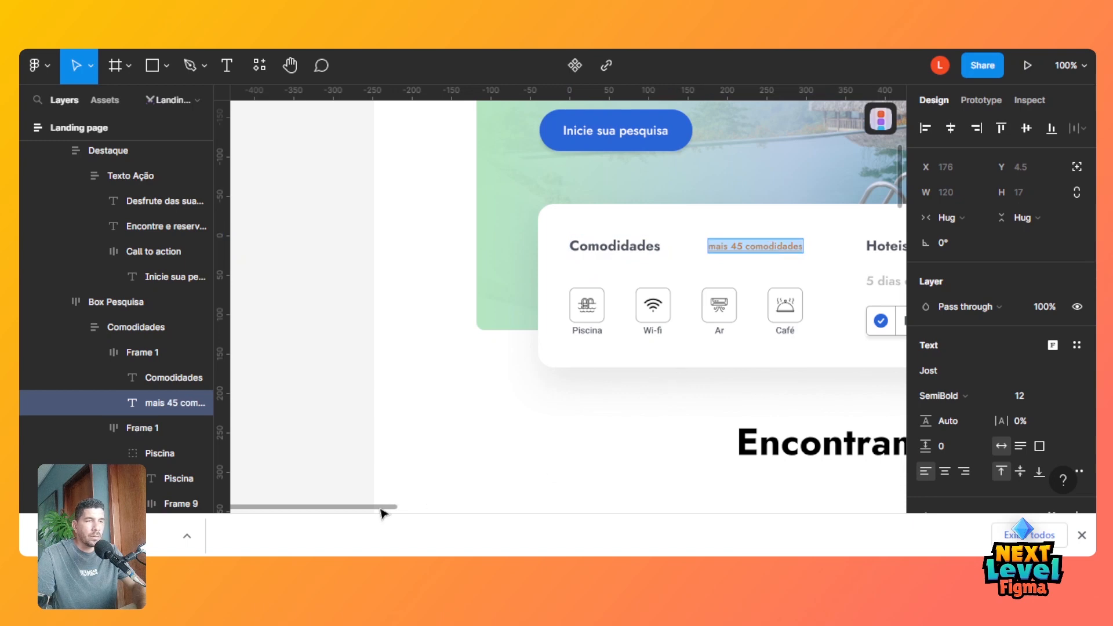
scroll(930, 318, "down", 4)
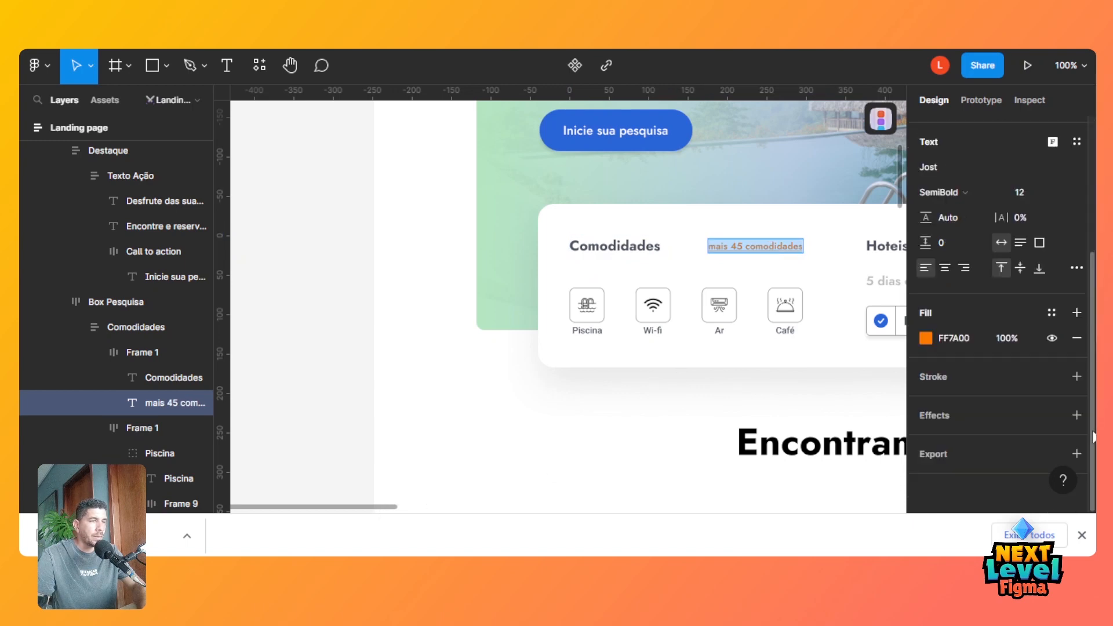
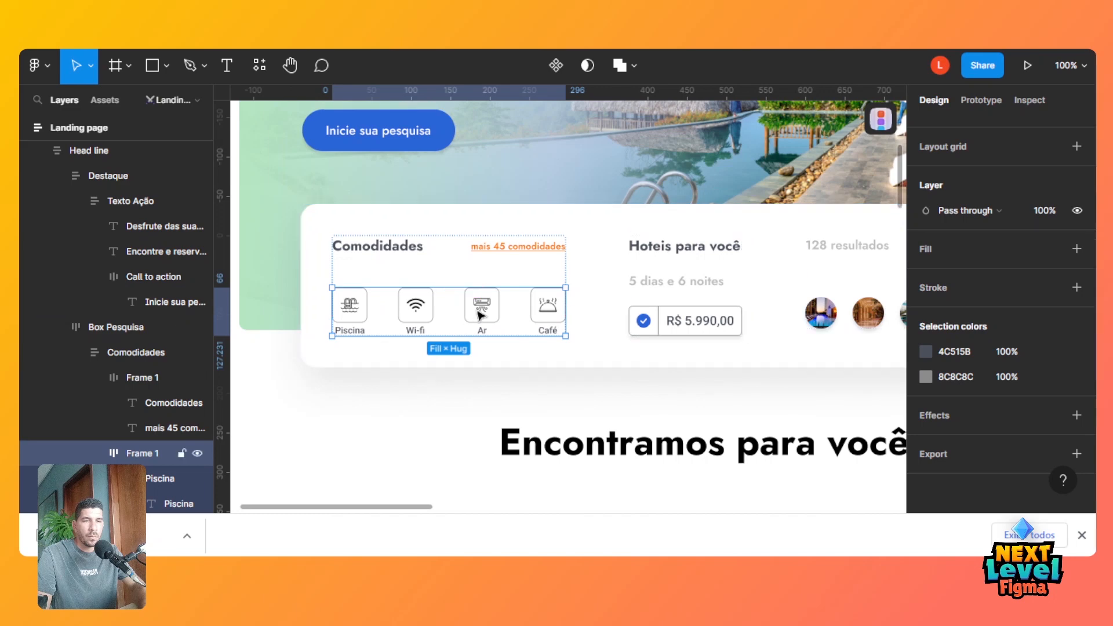
Check the auto layout settings of the finished page's icon row and its parent Comodidades frame, and return to the Filtros Pesquisa frame.
scroll(1044, 261, "up", 5)
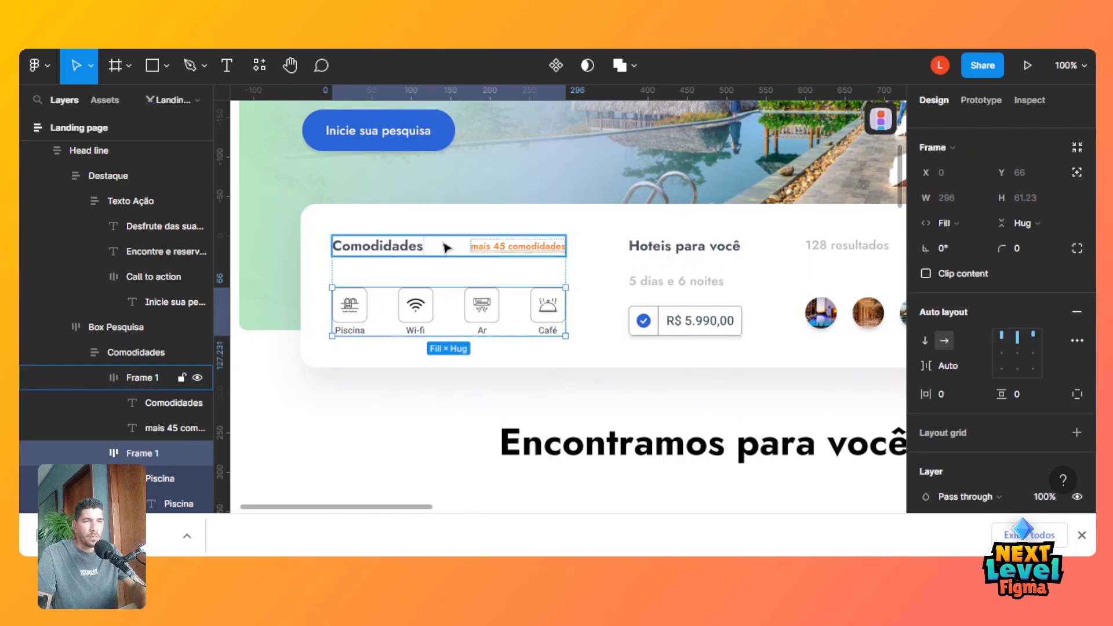
key("Escape")
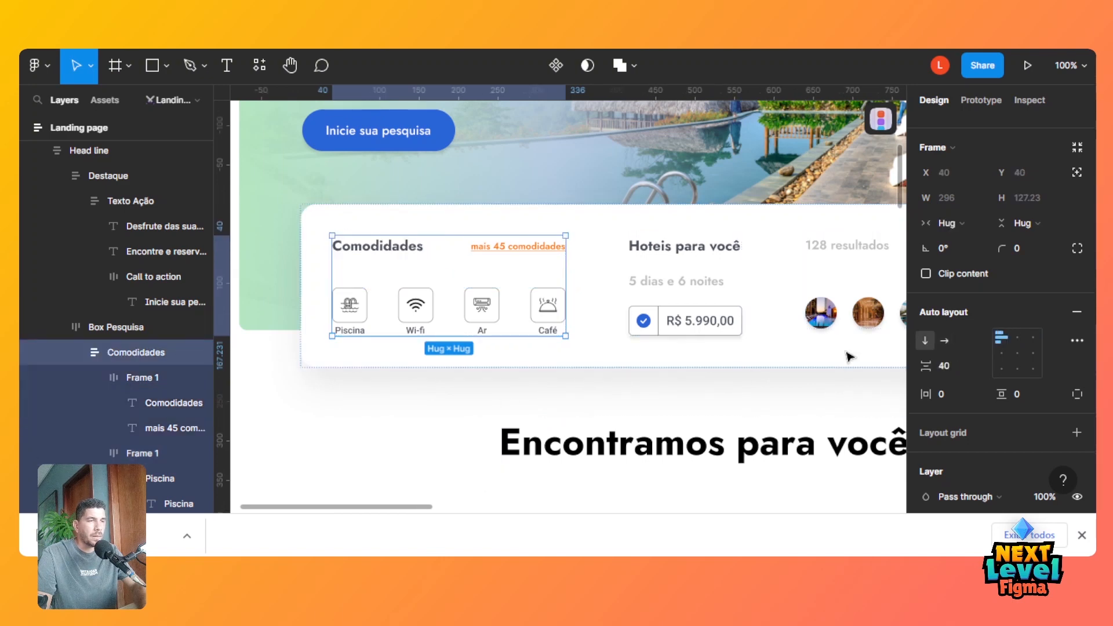
left_click_drag(380, 505, 695, 492)
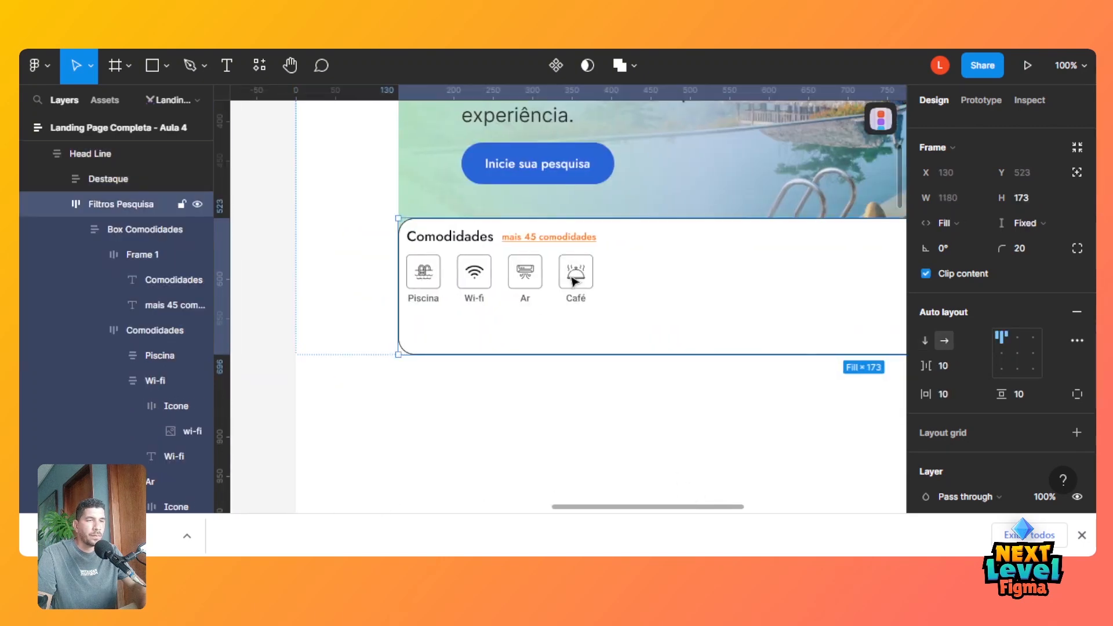
Set the vertical spacing between items in the Box Comodidades frame to 40.
left_click(574, 283)
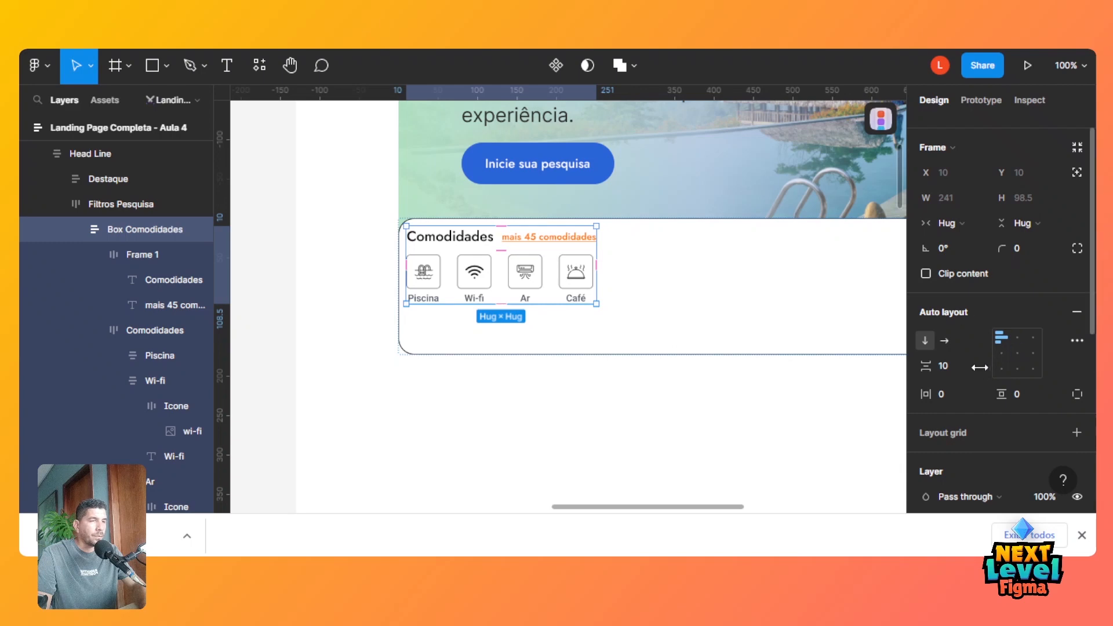
left_click(955, 365)
type("40")
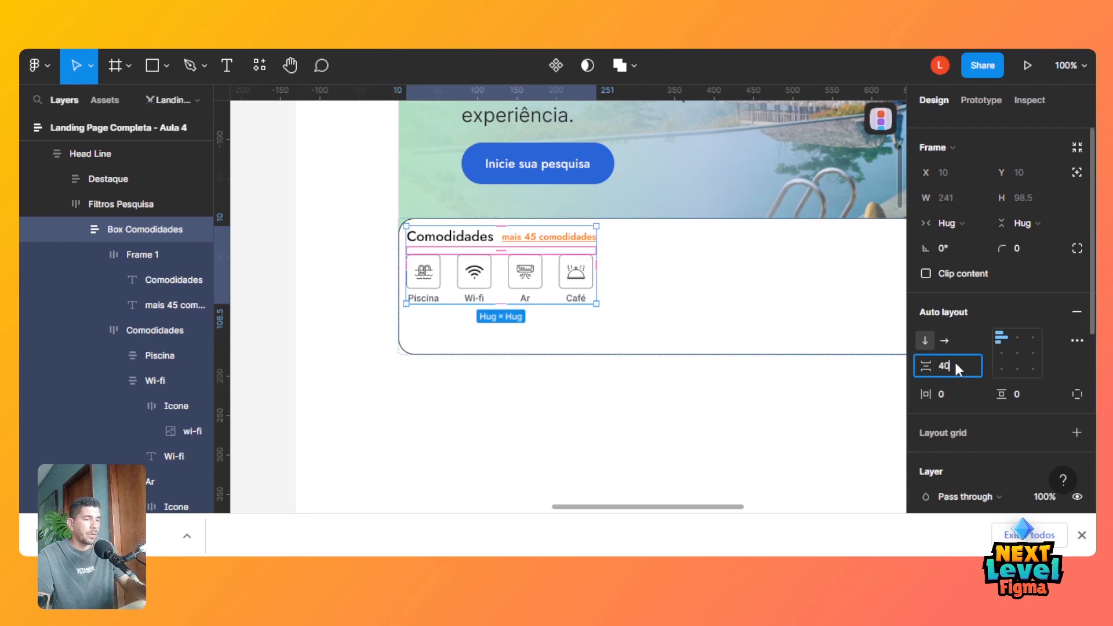
key("Return")
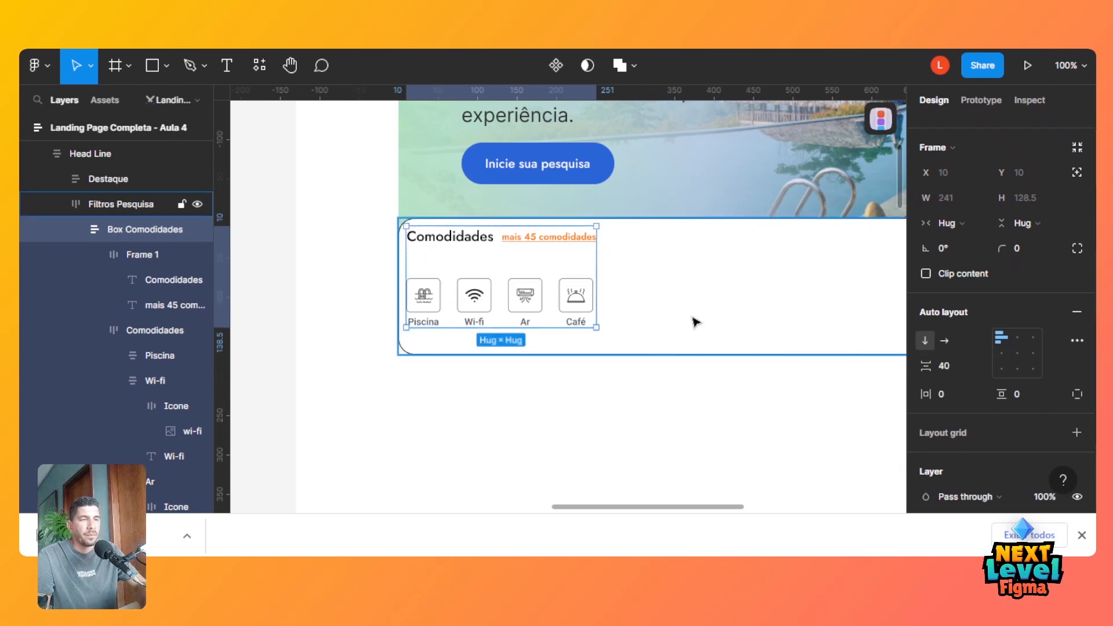
Set the Filtros Pesquisa frame's horizontal and vertical padding to 40, following the finished page's Box Pesquisa.
left_click(695, 321)
left_click_drag(690, 508, 353, 541)
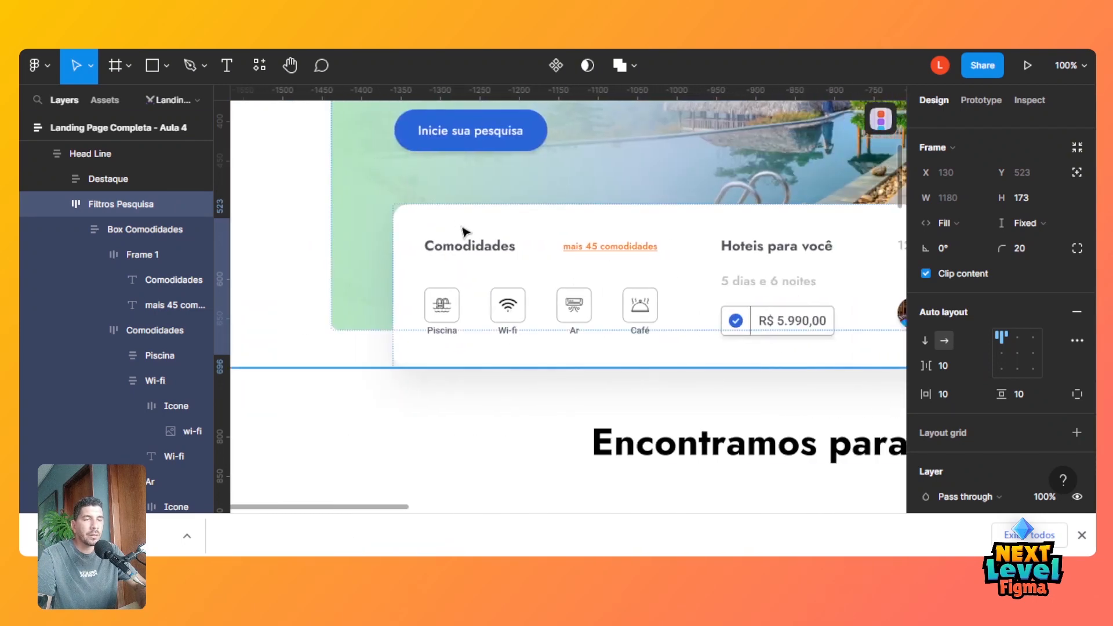
left_click(464, 232)
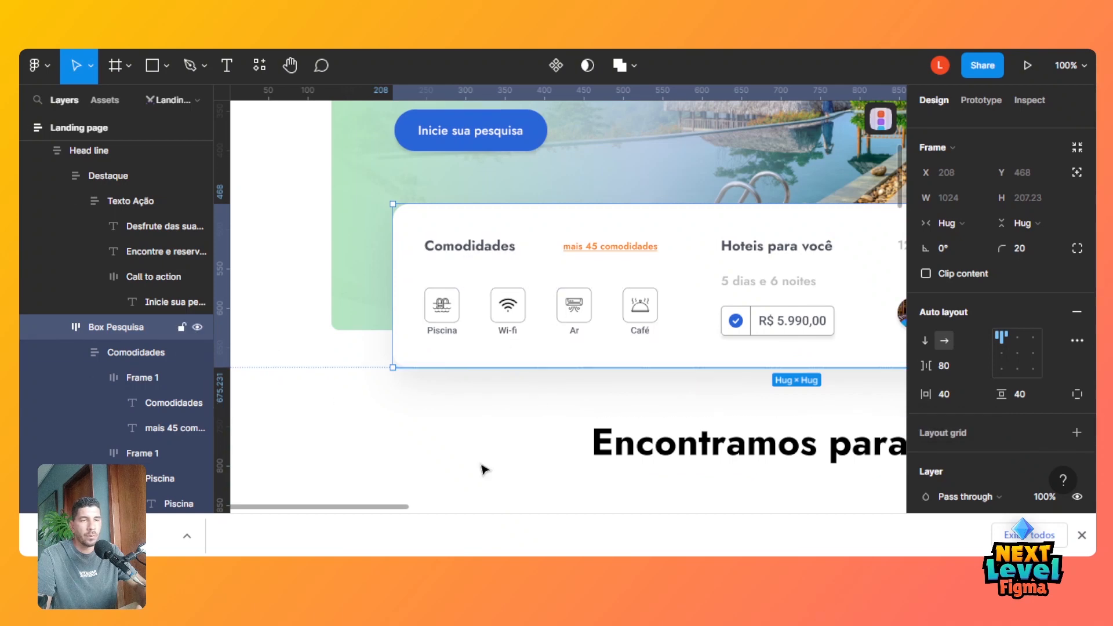
left_click_drag(394, 509, 753, 495)
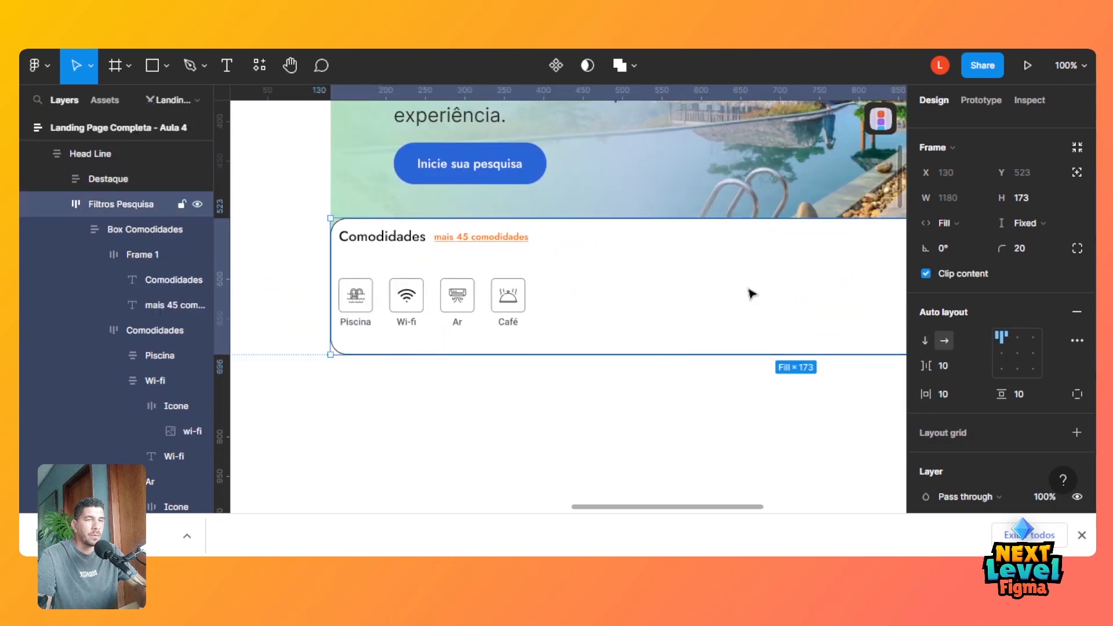
left_click(945, 364)
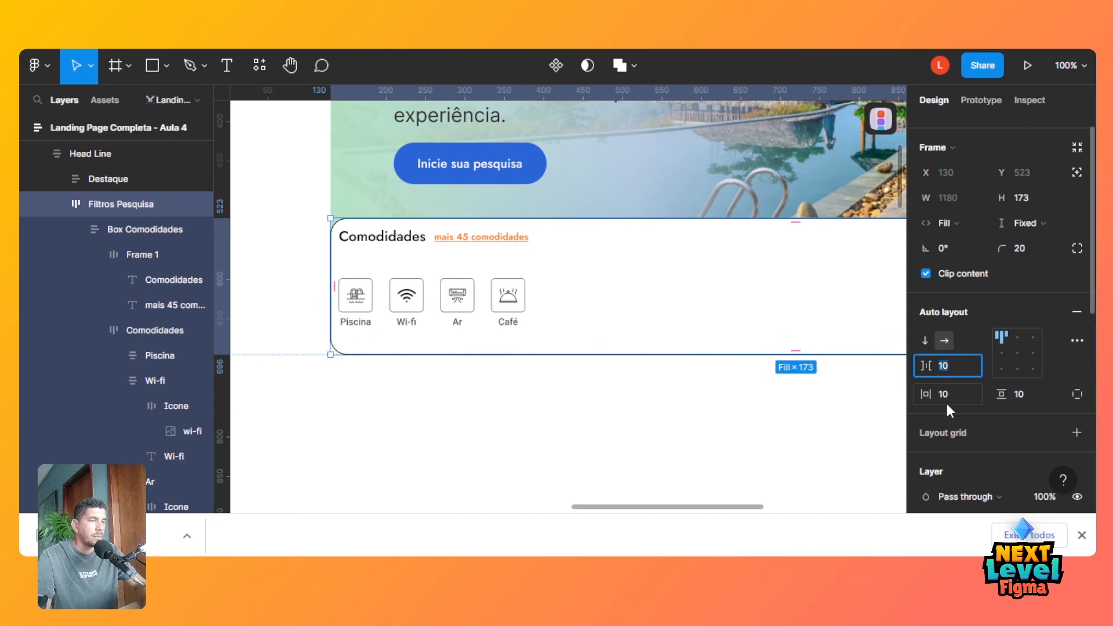
left_click(948, 396)
type("40")
key("Tab")
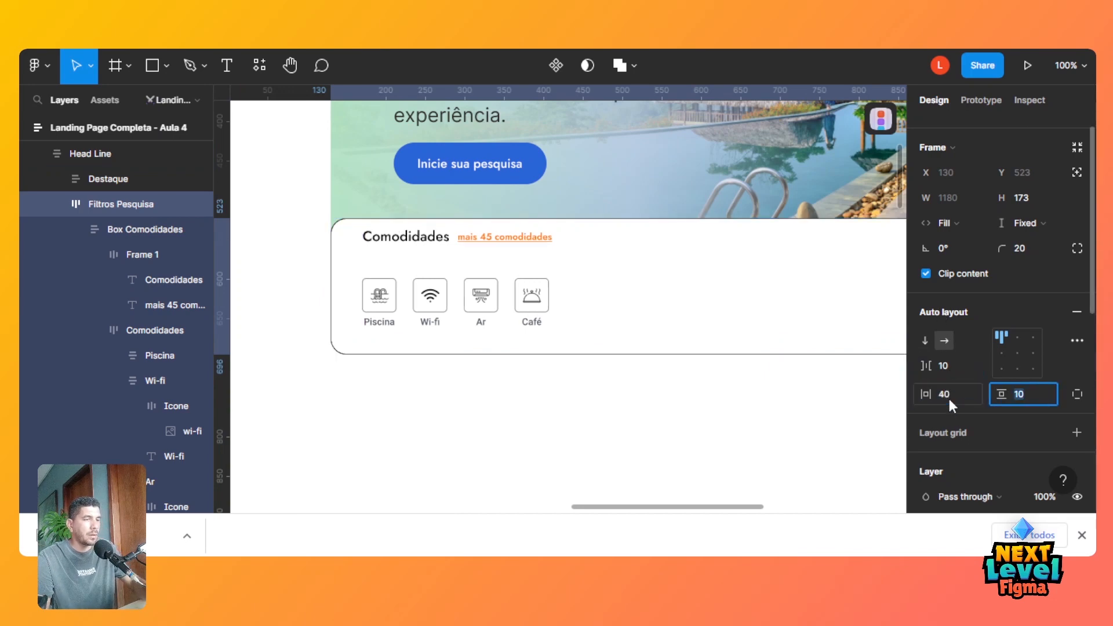
type("40")
key("Tab")
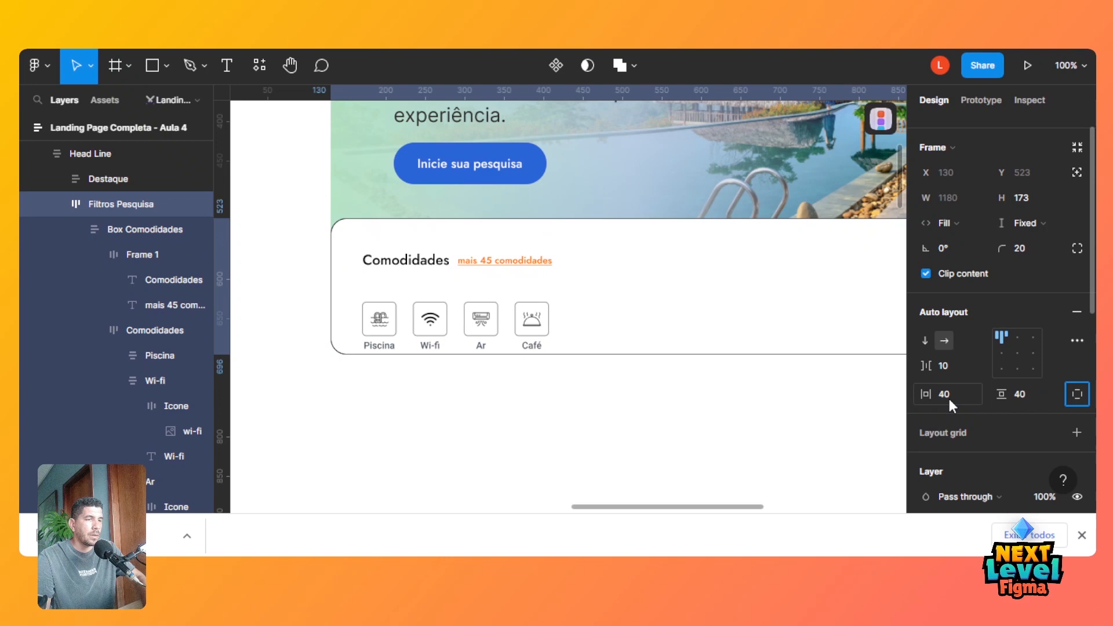
Set the Filtros Pesquisa frame's item spacing to 80 and its height to hug contents.
left_click(948, 370)
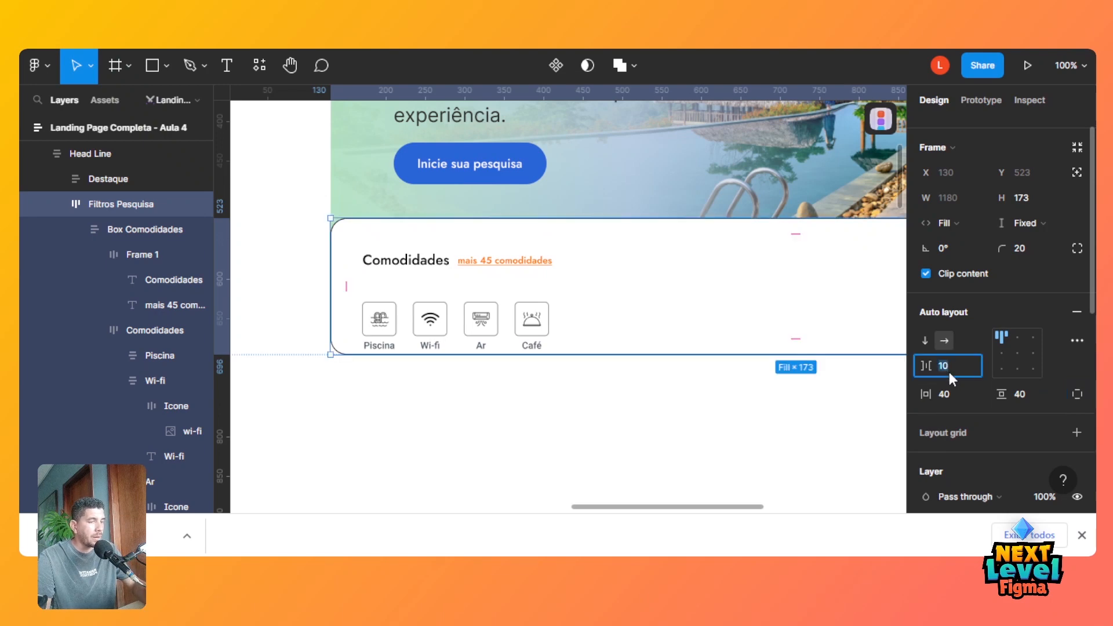
type("80")
key("Tab")
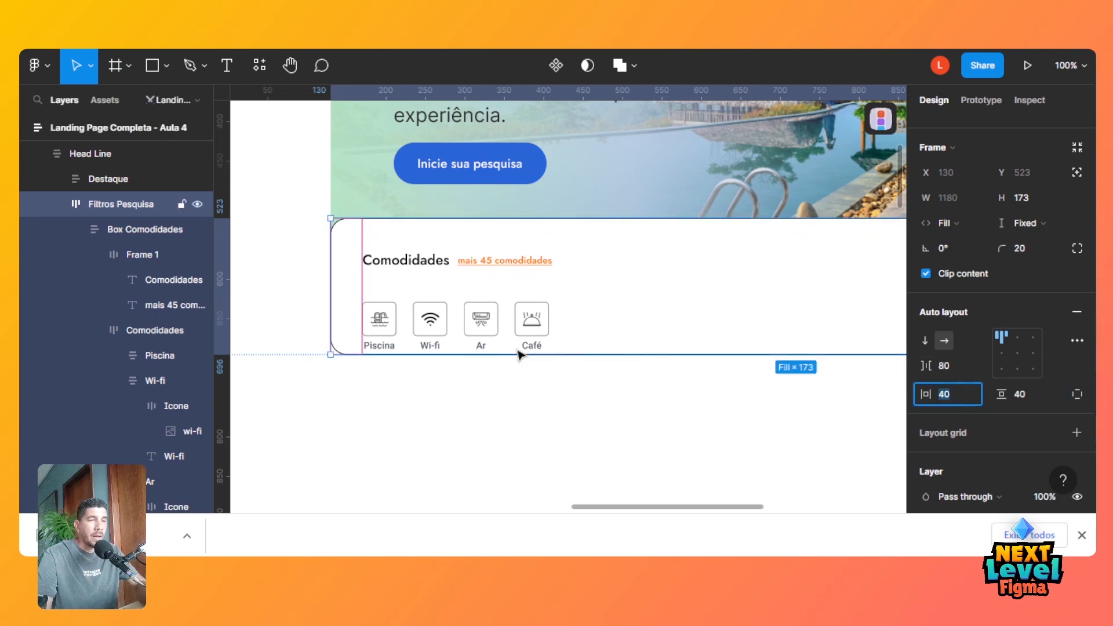
left_click(548, 360)
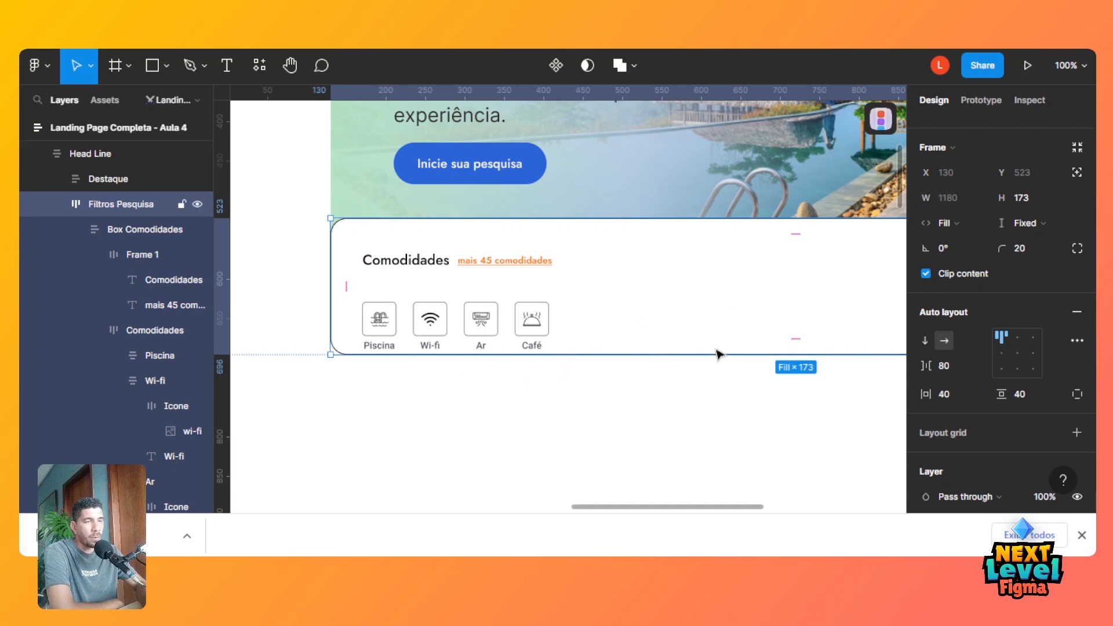
left_click(1031, 223)
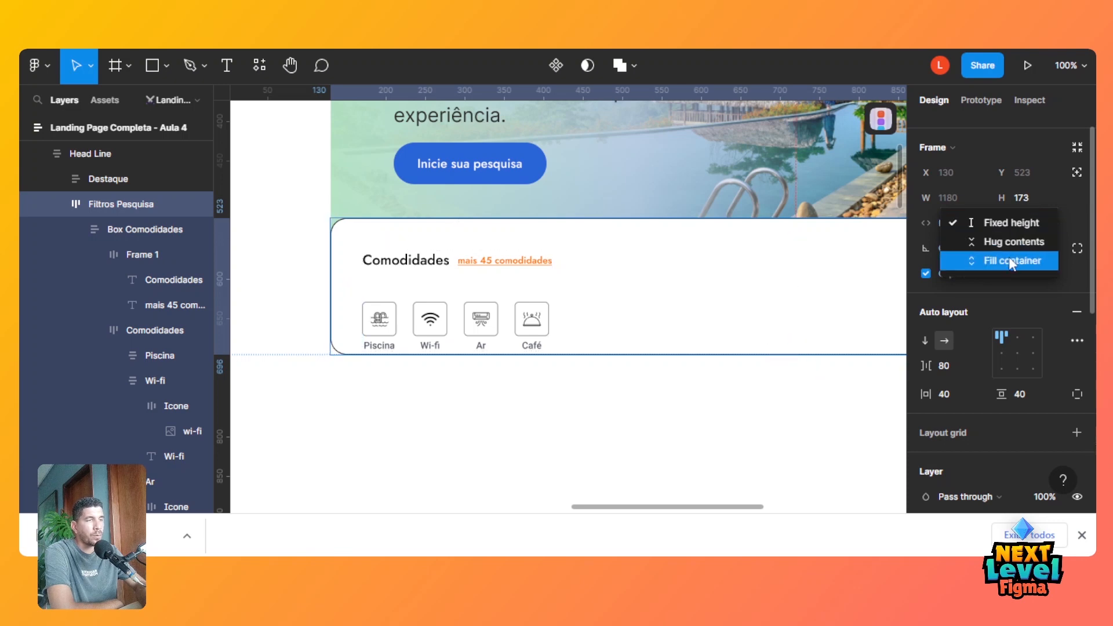
left_click(1017, 245)
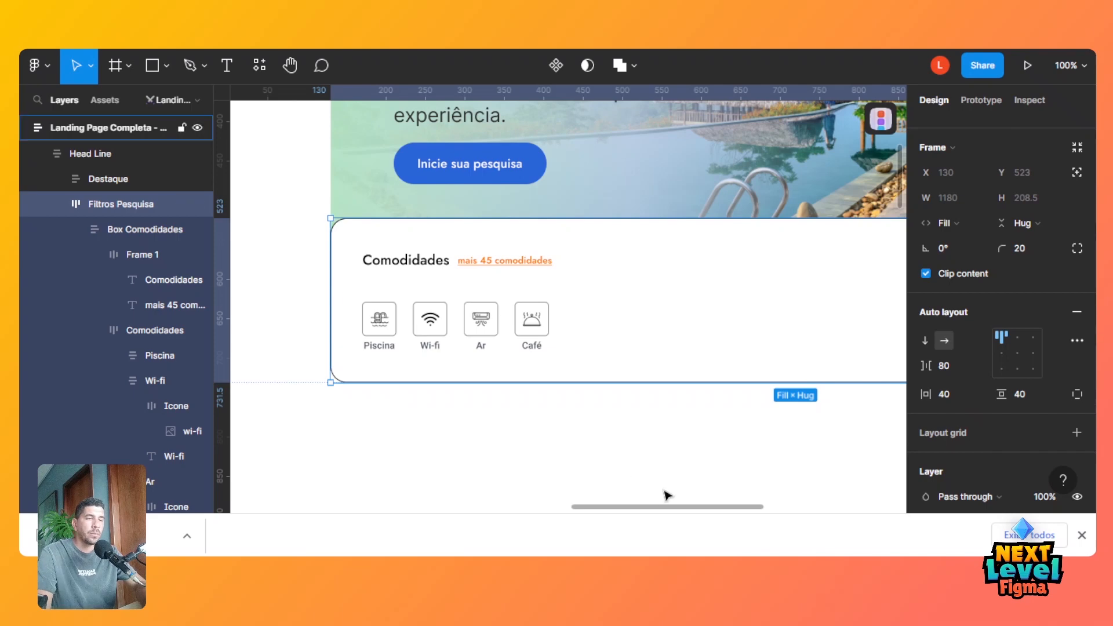
Compare the Filtros Pesquisa and Head Line layout with the finished page's Box Pesquisa, and inspect its Para você block's auto layout.
key("minus")
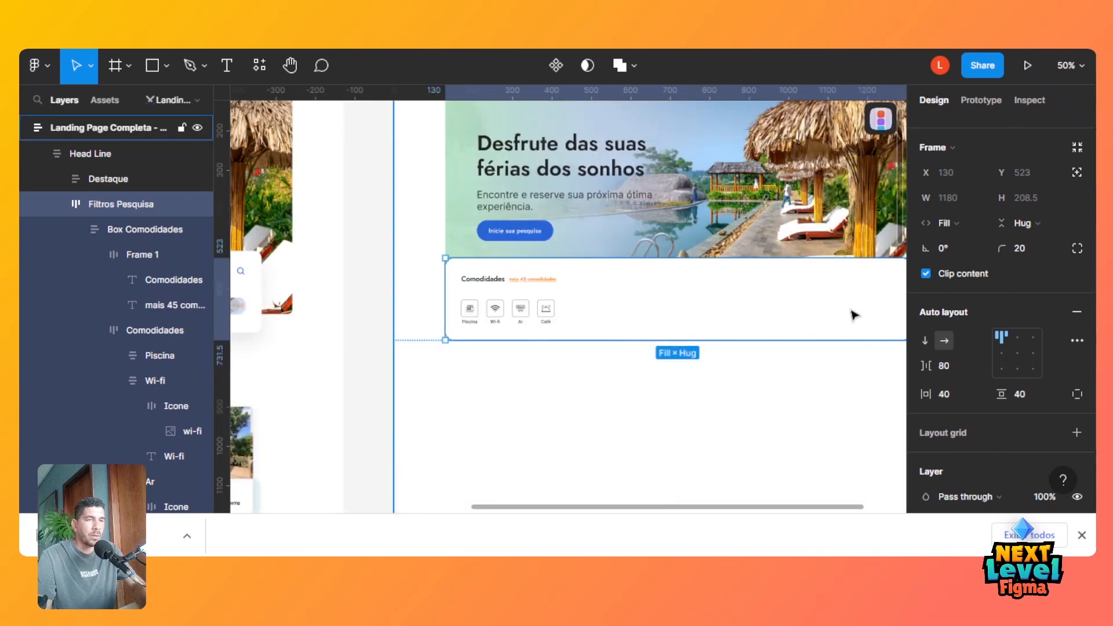
key("minus")
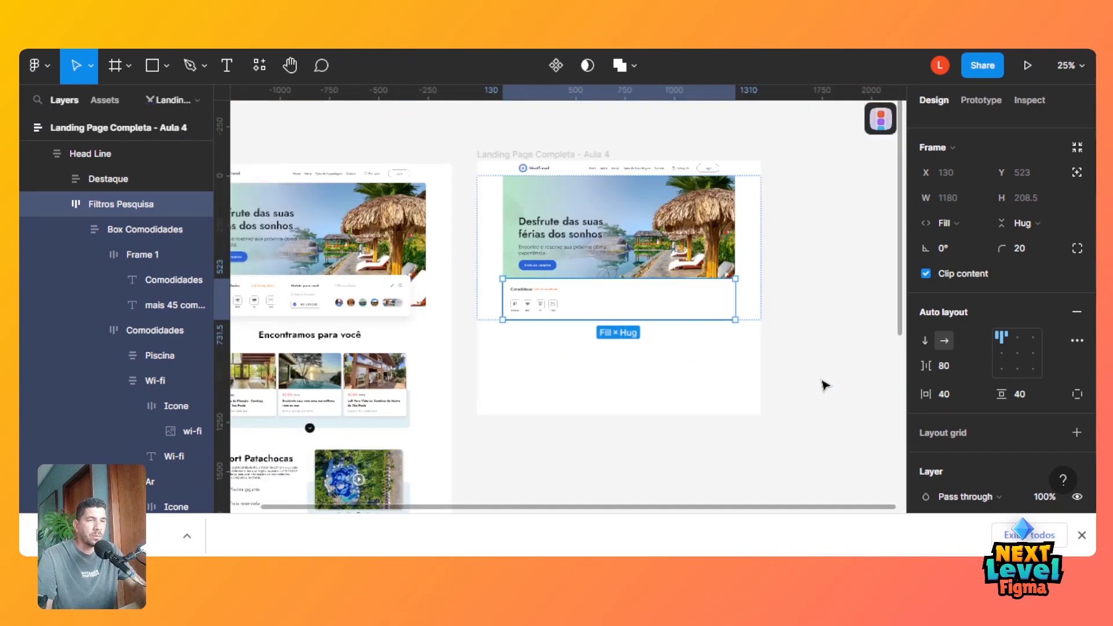
left_click(823, 311)
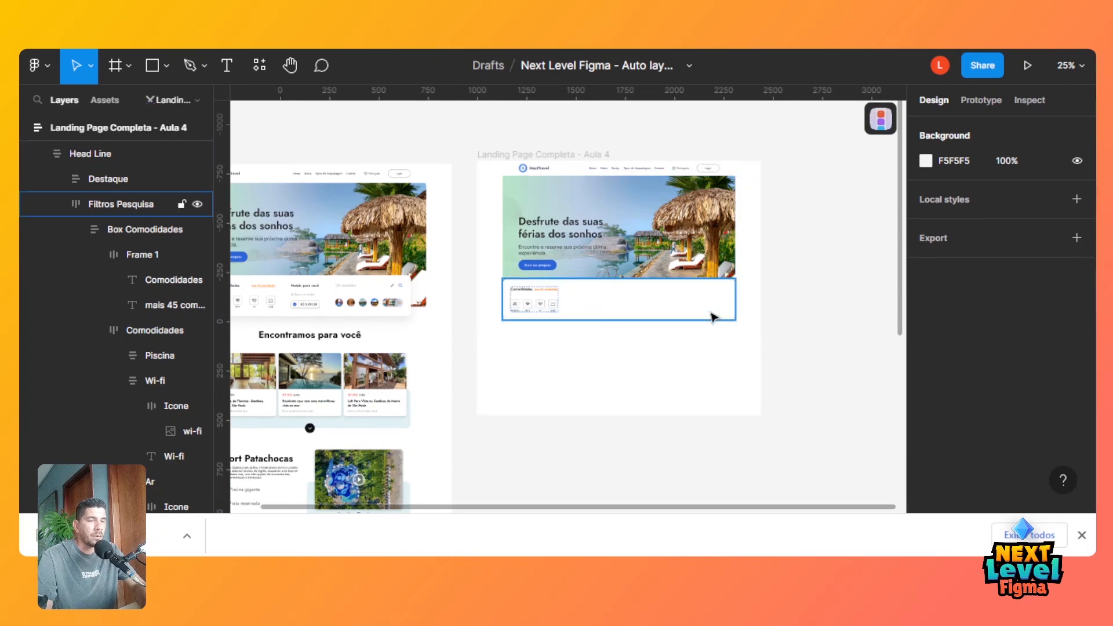
key("plus")
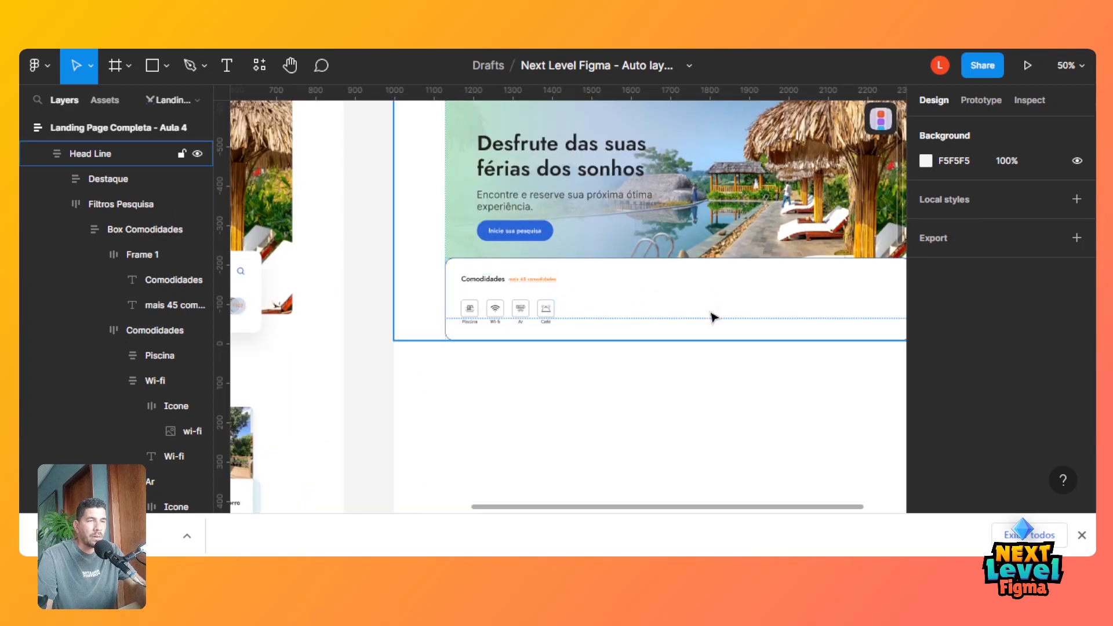
left_click(714, 317)
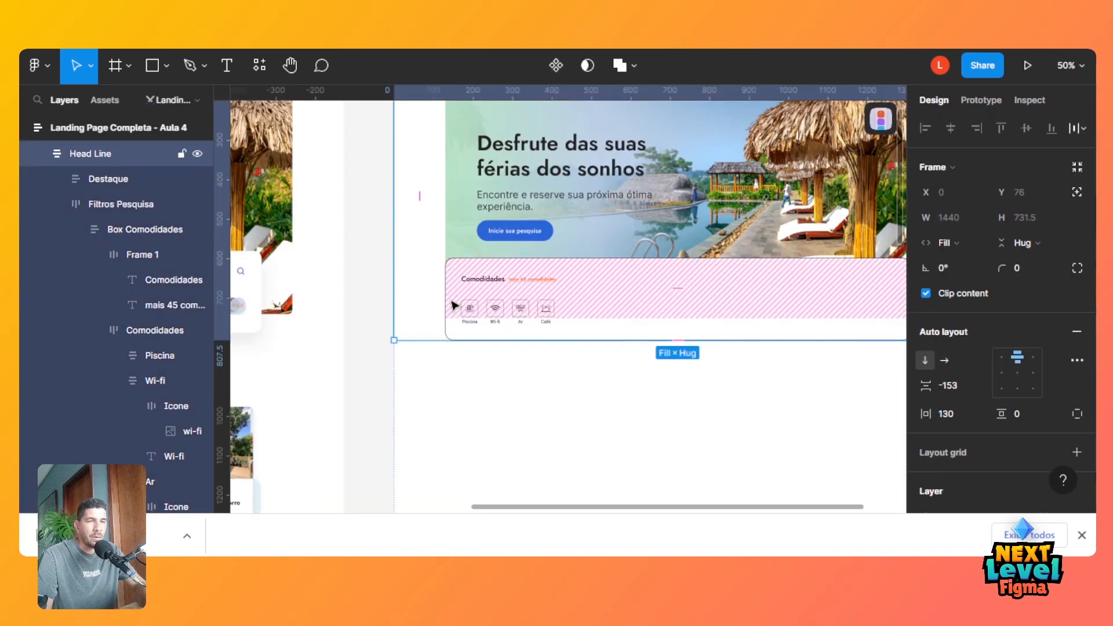
left_click_drag(645, 510, 558, 510)
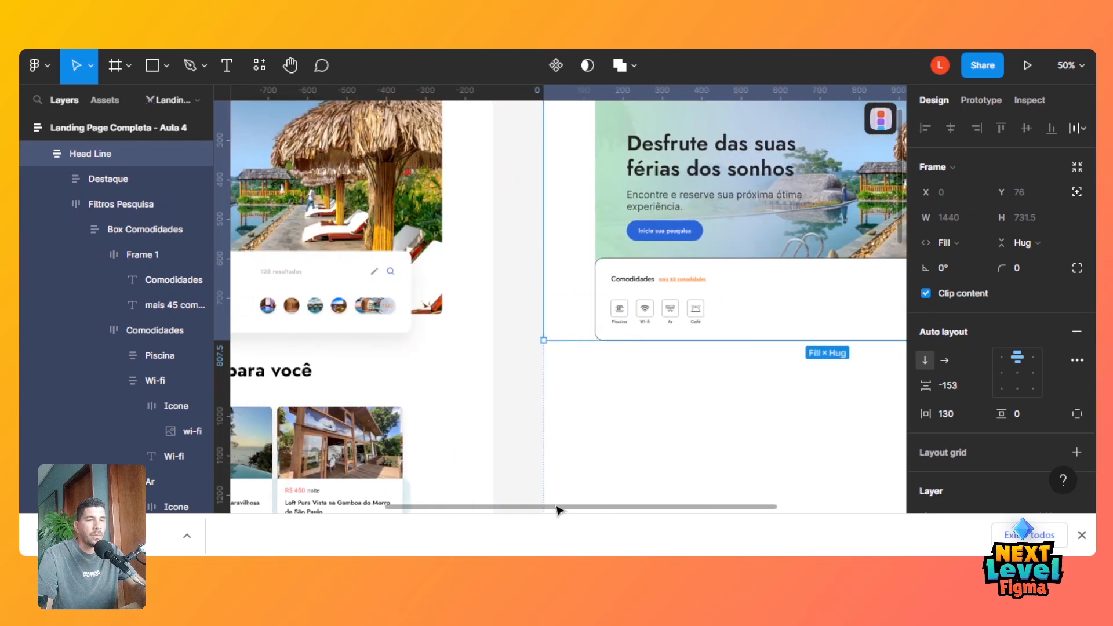
left_click(391, 267)
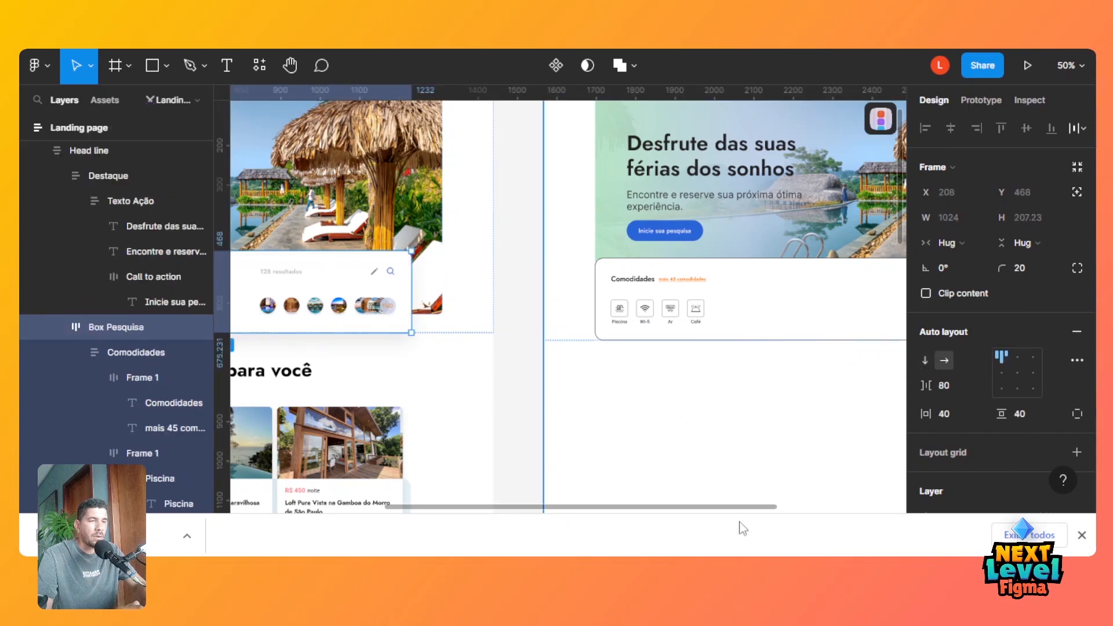
left_click_drag(752, 513, 893, 493)
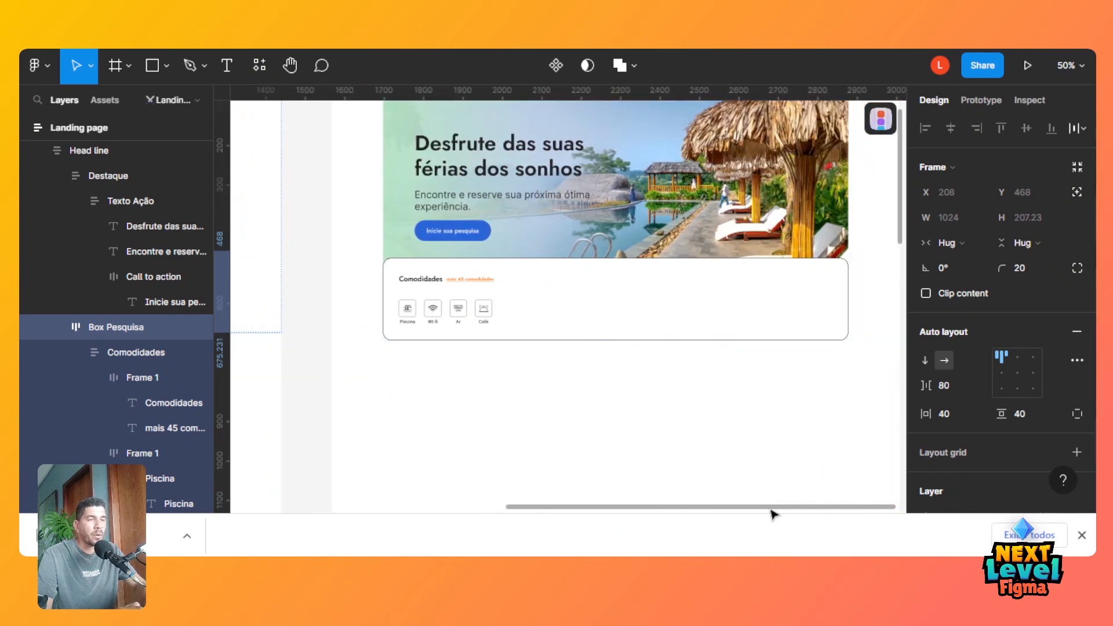
left_click_drag(771, 514, 462, 514)
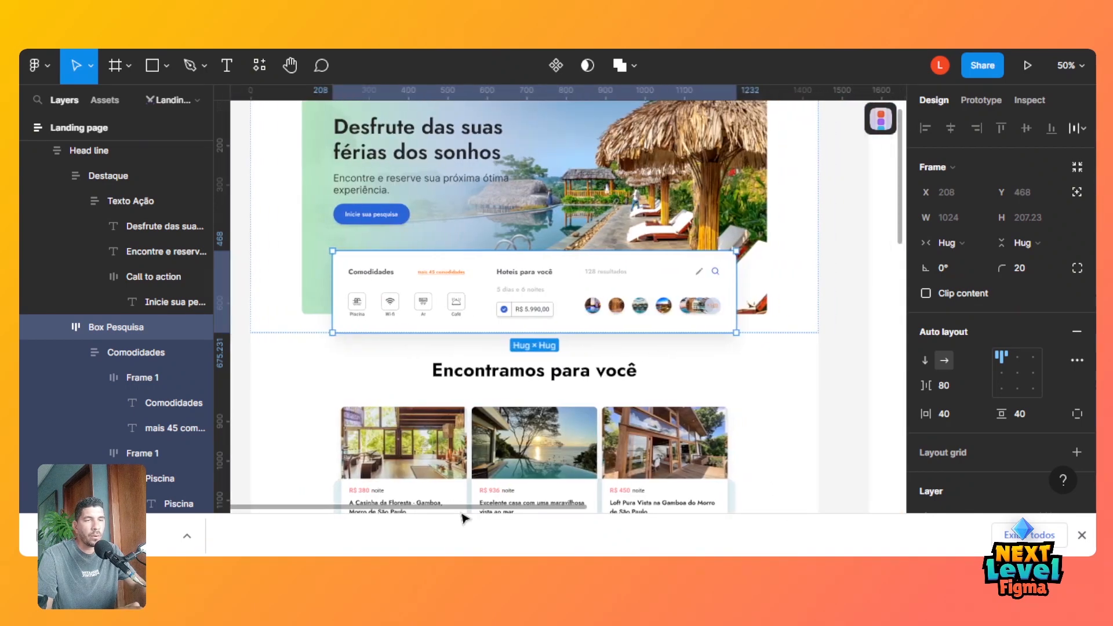
double_click(530, 287)
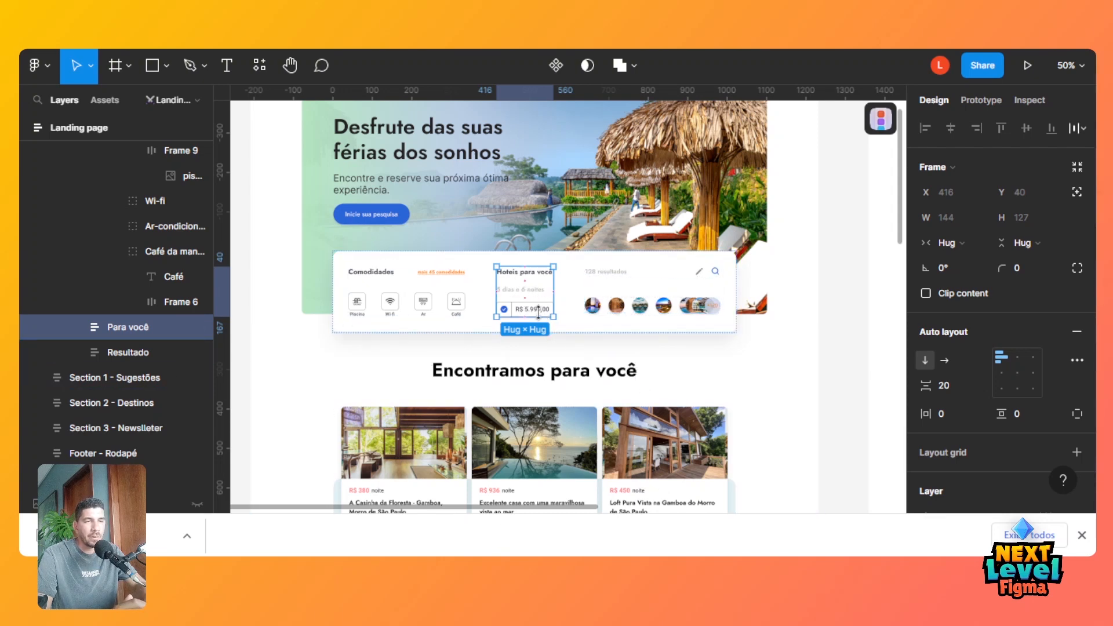
Draw a frame about 314 × 179 inside Filtros Pesquisa, beside the Comodidades block.
left_click_drag(576, 510, 809, 485)
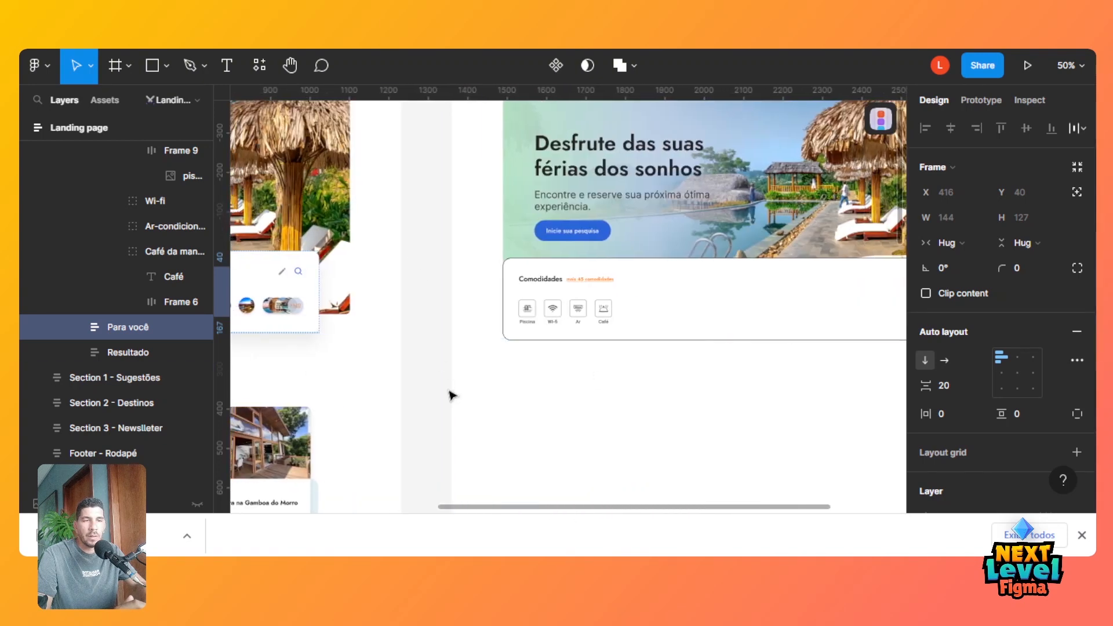
left_click_drag(694, 508, 621, 500)
left_click(116, 64)
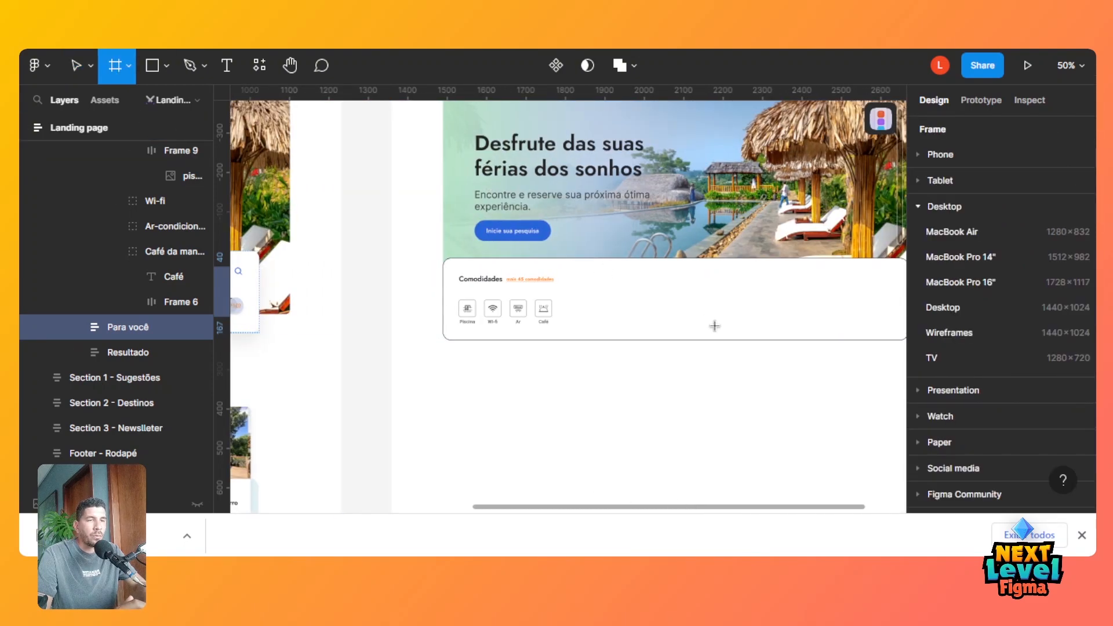
left_click_drag(585, 274, 709, 344)
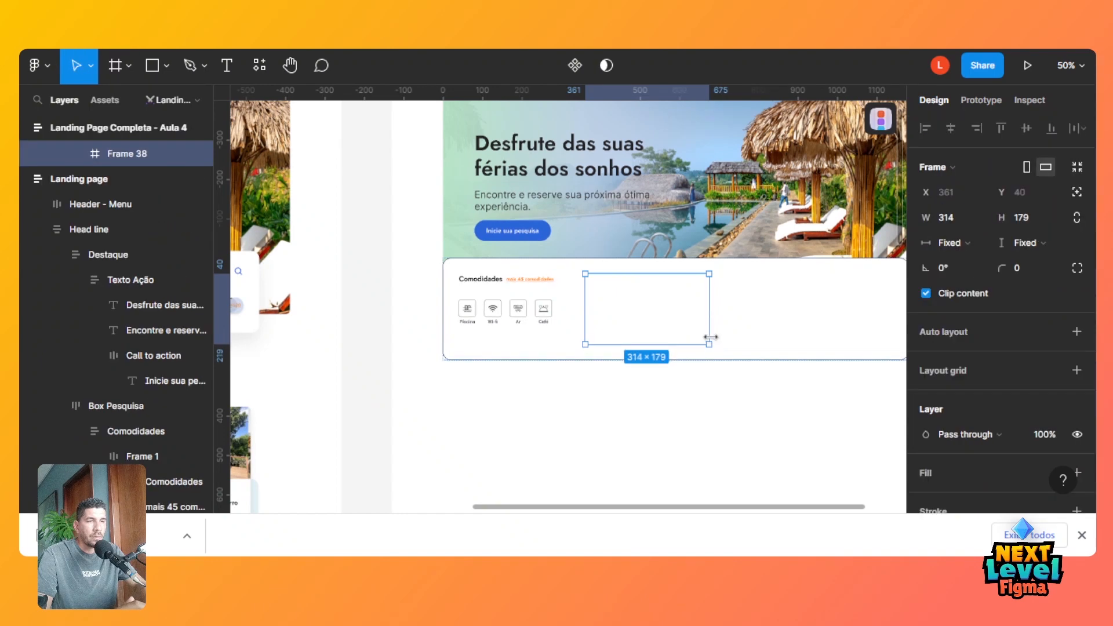
Start a new text layer near the upper-left corner of the new frame beside the Comodidades block.
left_click(227, 68)
left_click(601, 288)
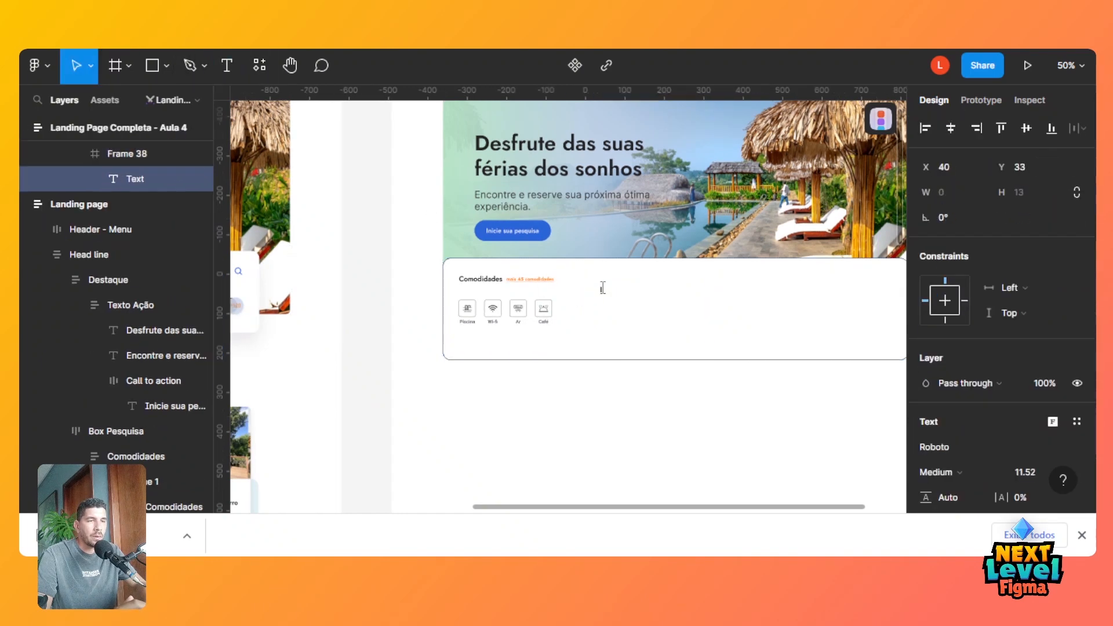
type("Hoyr")
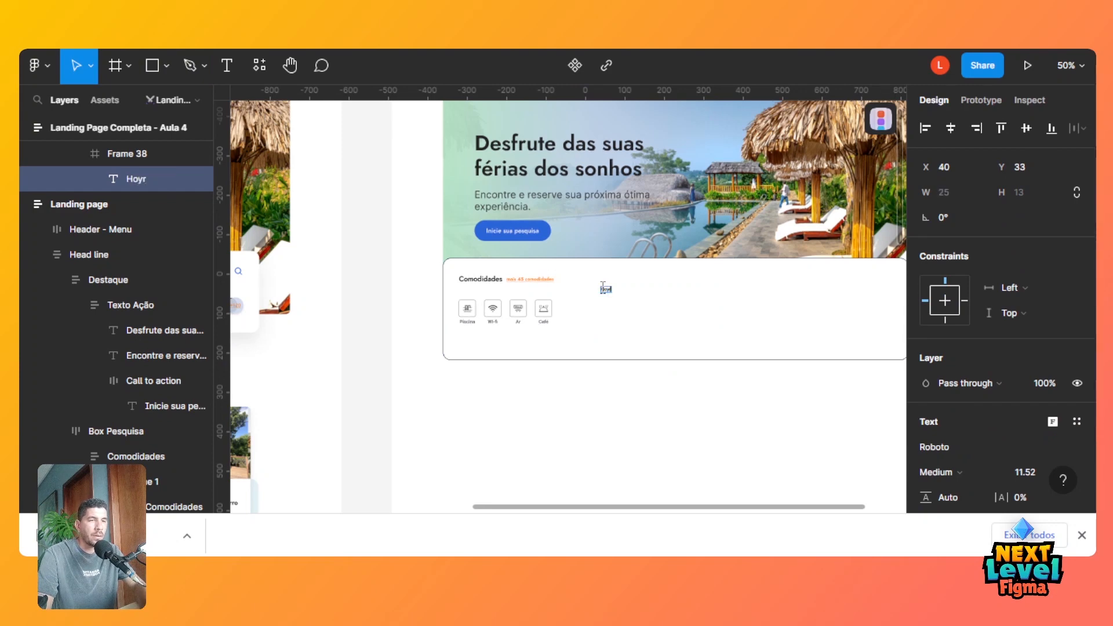
key("BackSpace")
key("BackSpace")
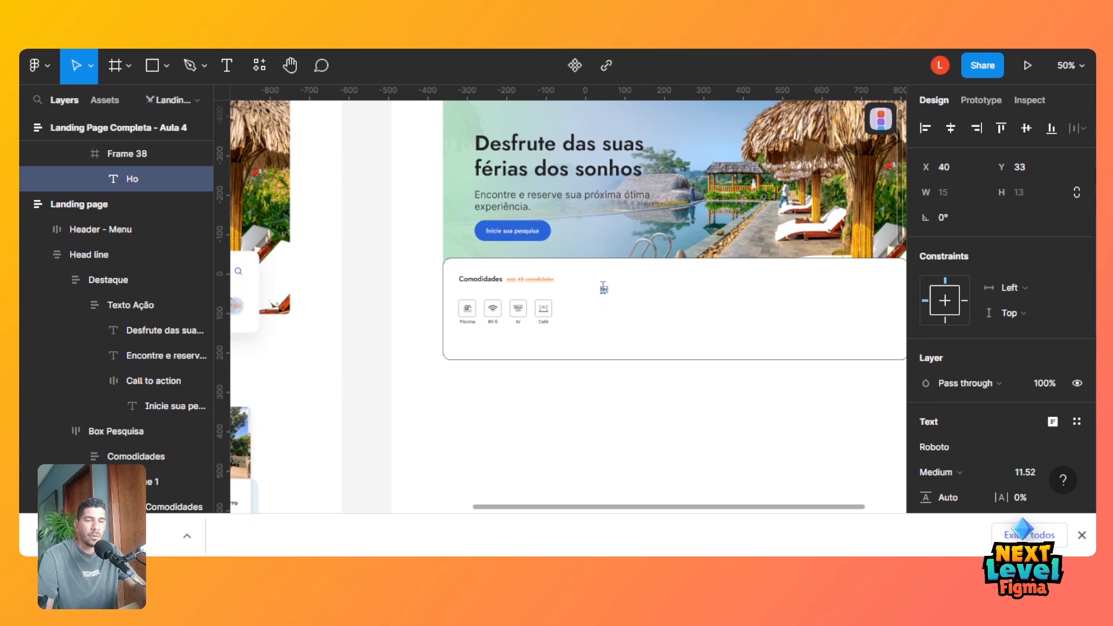
type("@")
key("Escape")
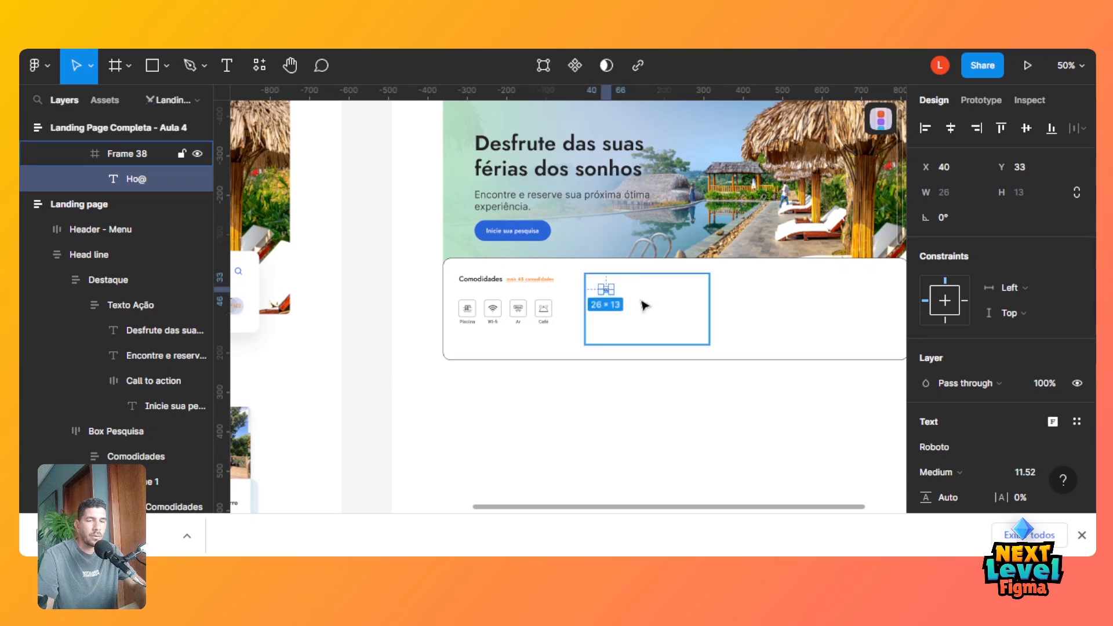
key("shift+2")
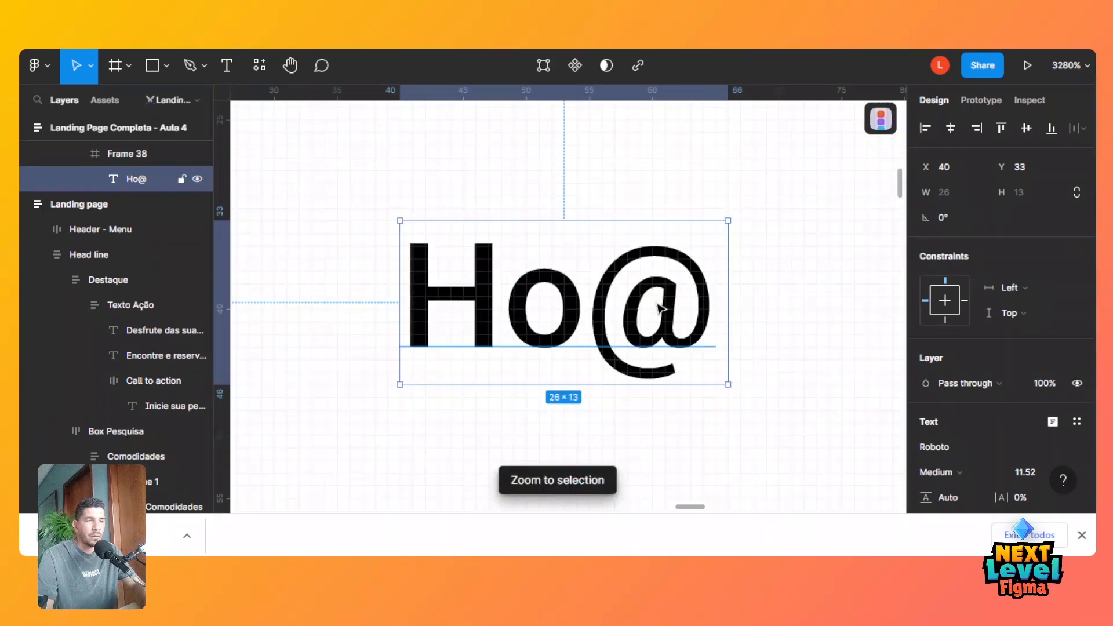
key("minus")
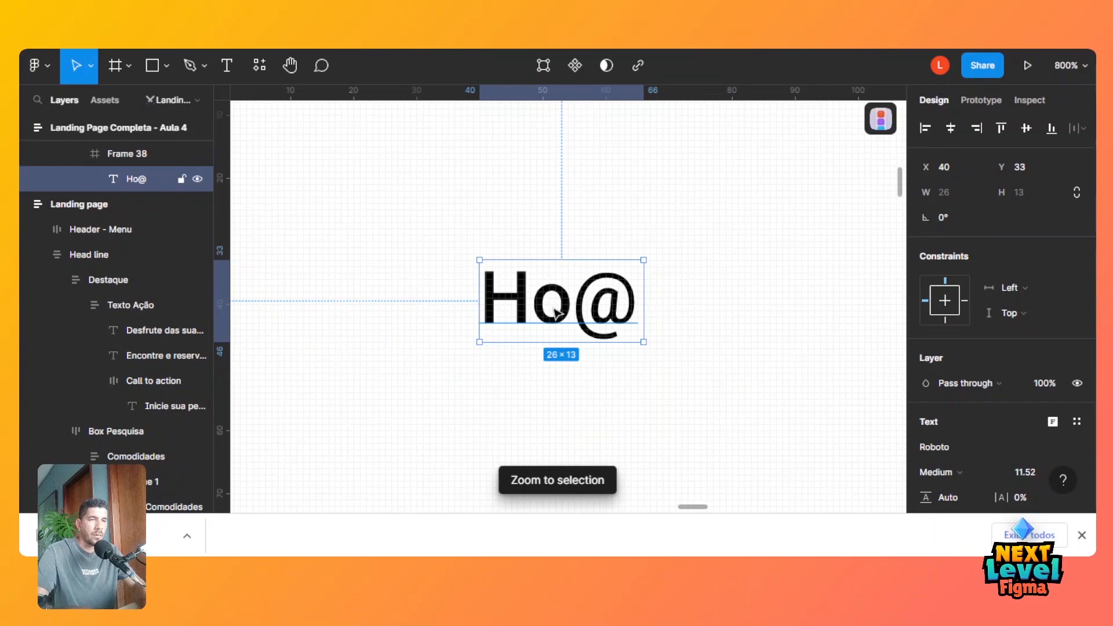
Replace the new text layer's content with "Hotéis para você", accepting the spelling suggestion for the accented first word.
double_click(553, 307)
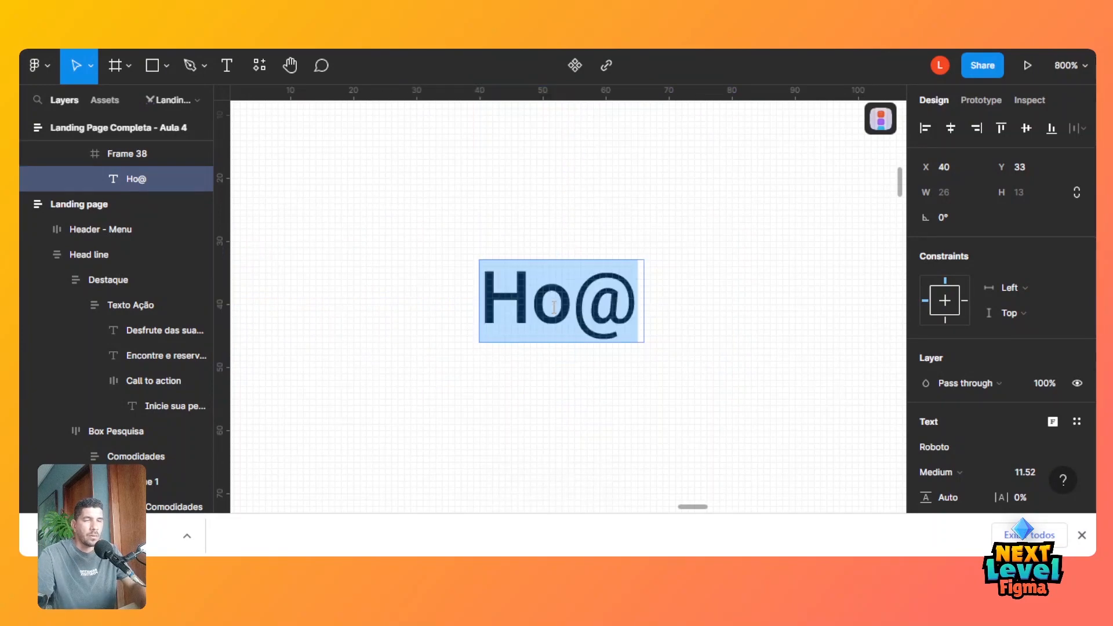
type("Hote")
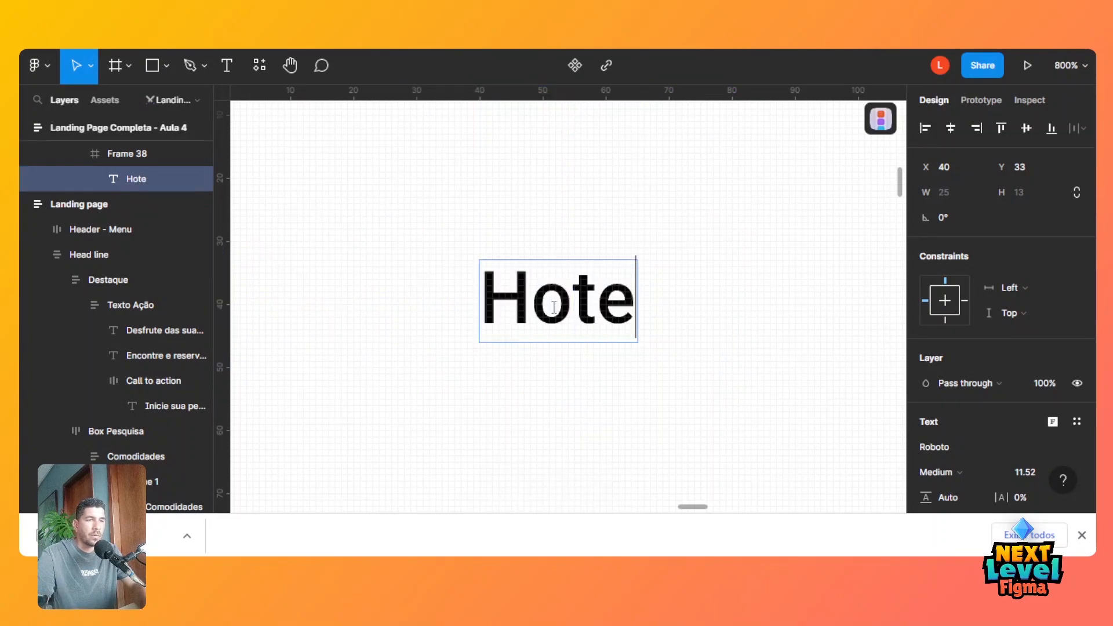
type("is")
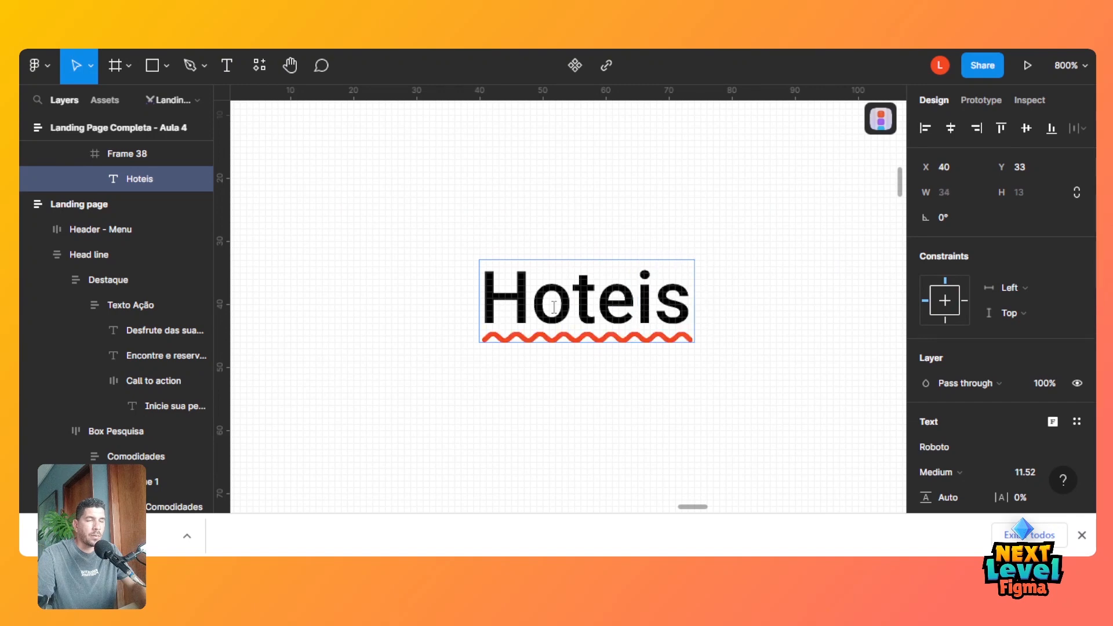
type(" para você")
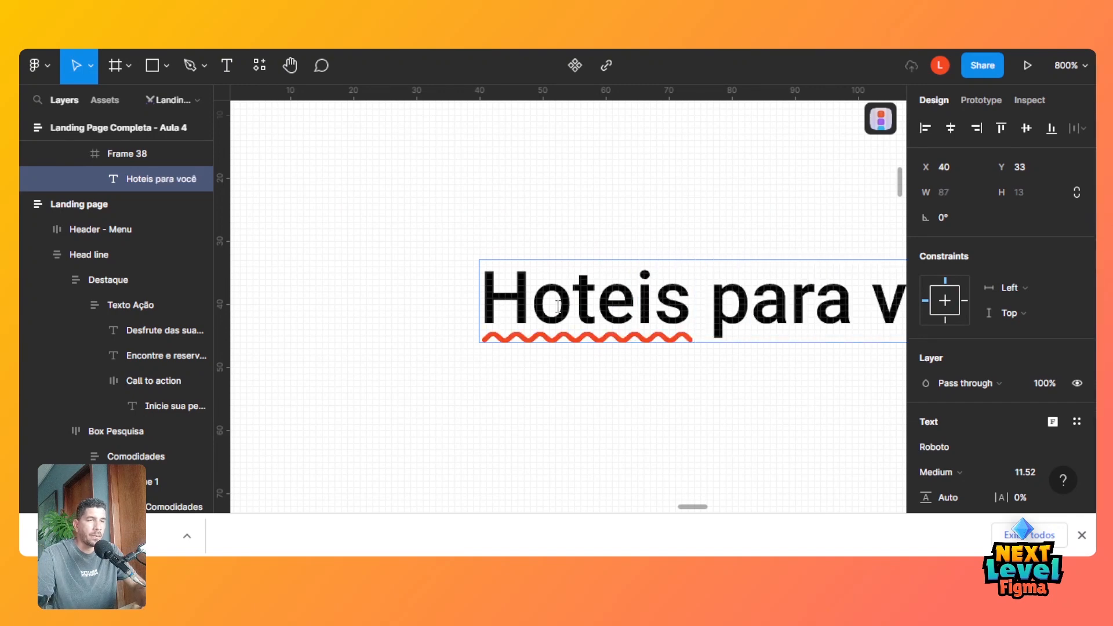
right_click(558, 307)
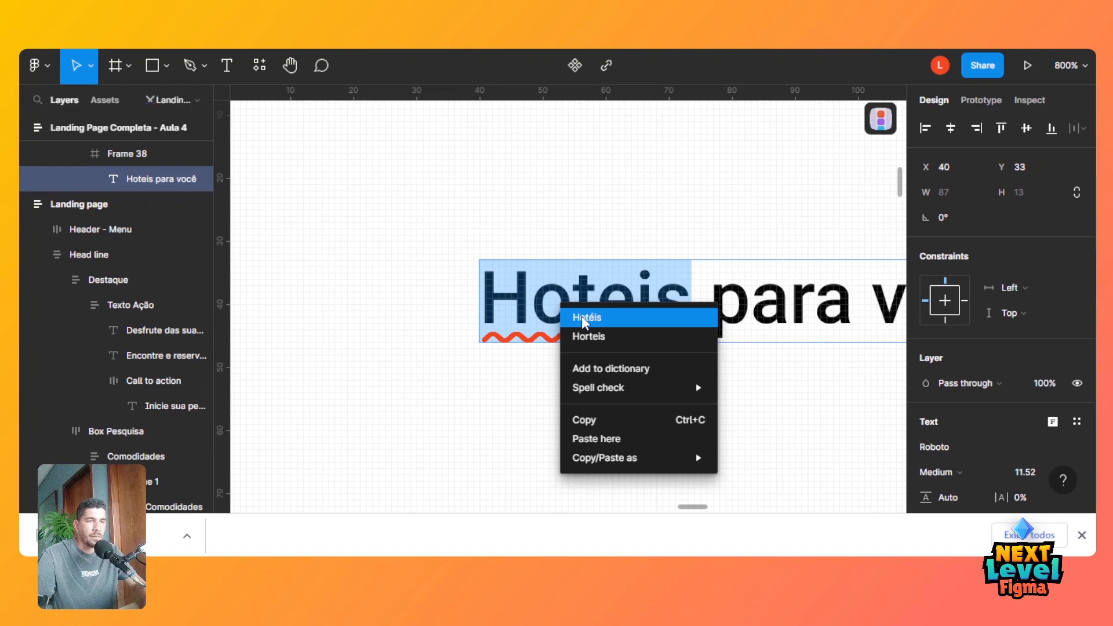
left_click(582, 317)
Check the typography of the finished page's "Hoteis para você" heading and copy the "5 dias e 6 noites" text below it.
left_click_drag(699, 510, 492, 514)
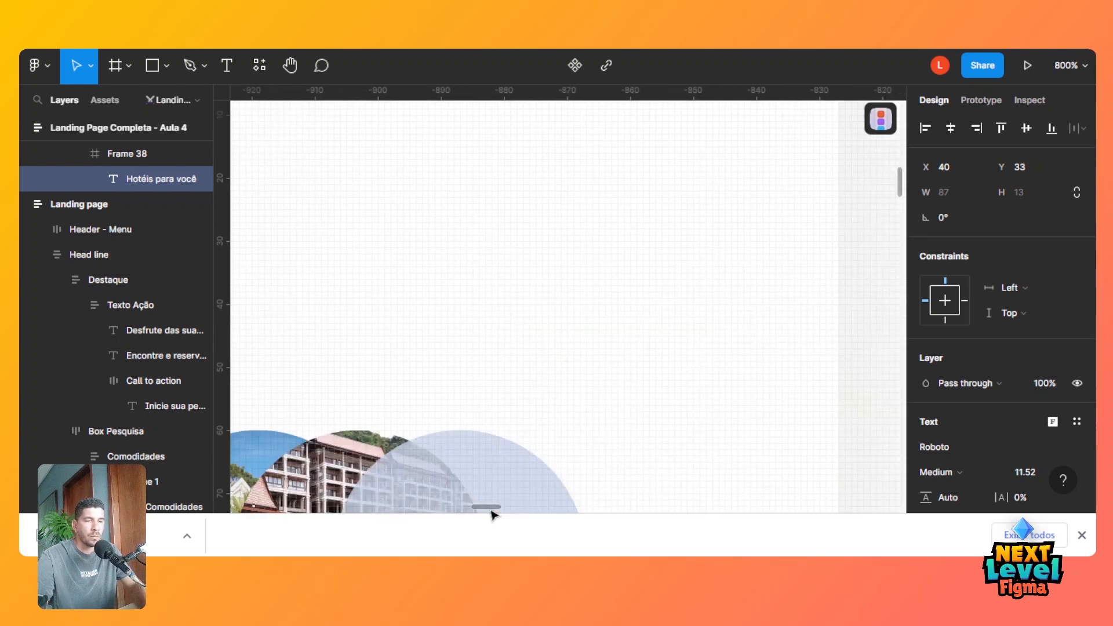
key("ctrl+minus")
key("ctrl+minus")
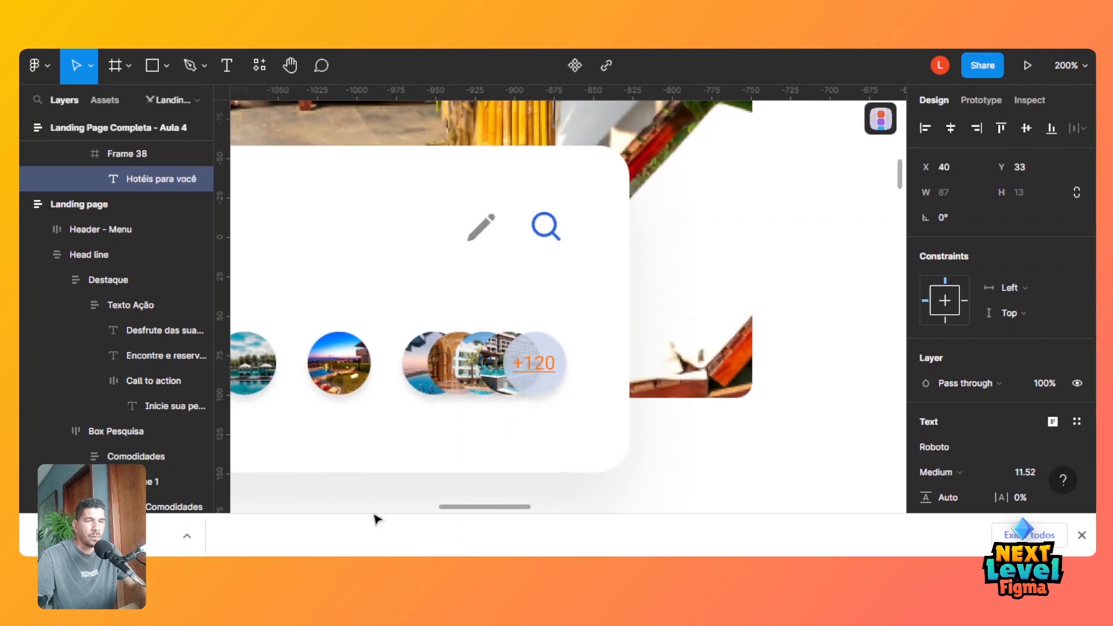
left_click_drag(509, 509, 398, 519)
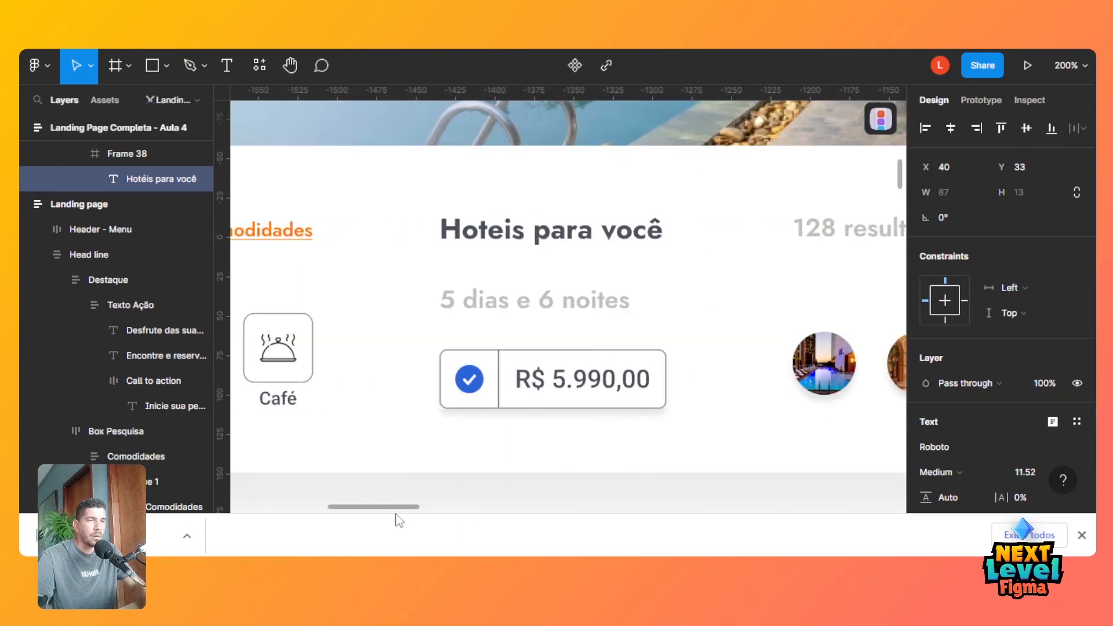
left_click(585, 231)
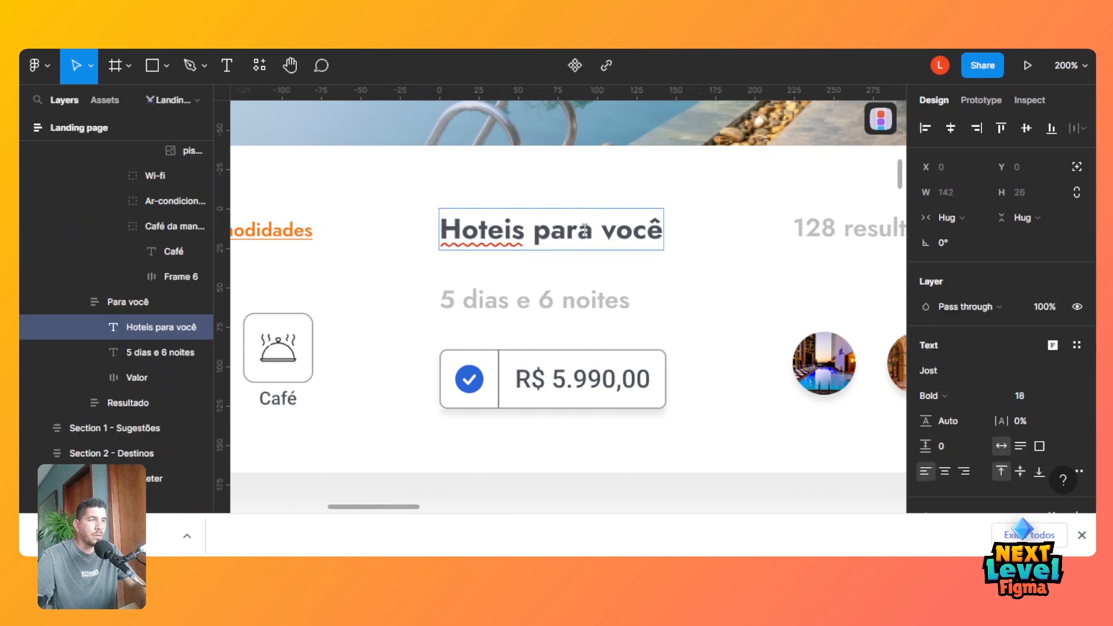
left_click(566, 305)
double_click(567, 307)
key("ctrl+c")
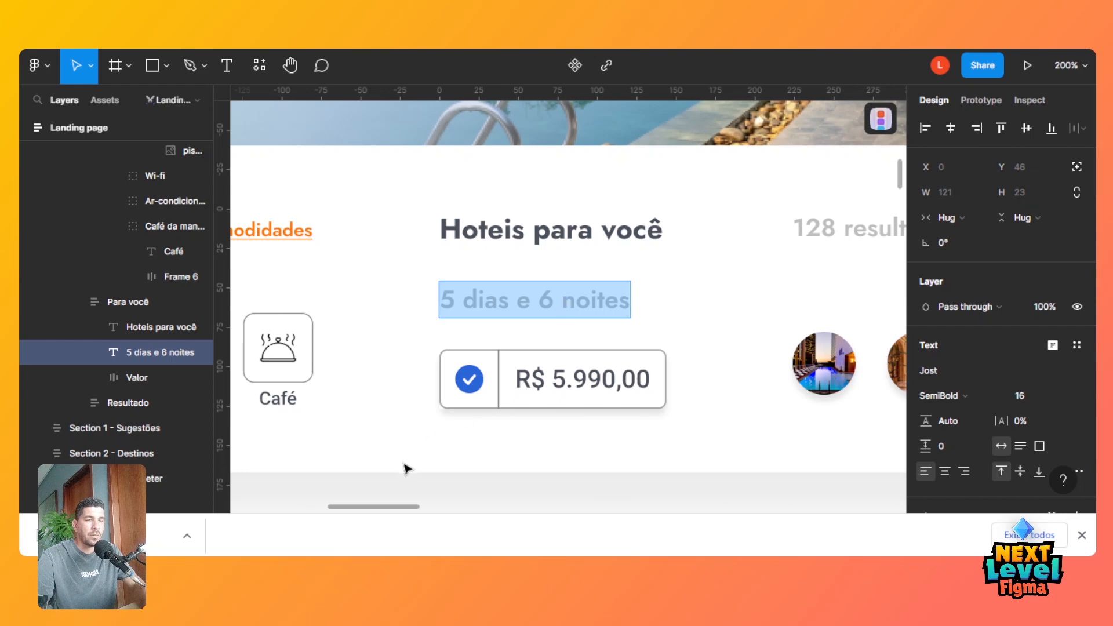
Set the new "Hotéis para você" heading's font to Jost at size 18.
left_click_drag(404, 513, 721, 497)
scroll(719, 470, "right", 2)
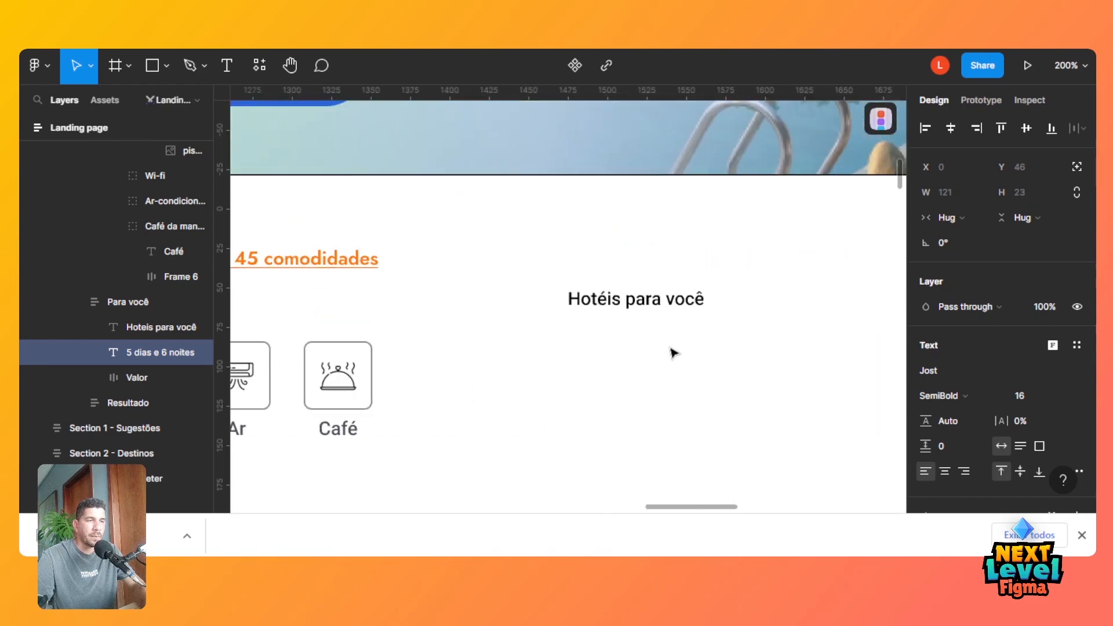
left_click(677, 307)
double_click(677, 306)
key("ctrl+a")
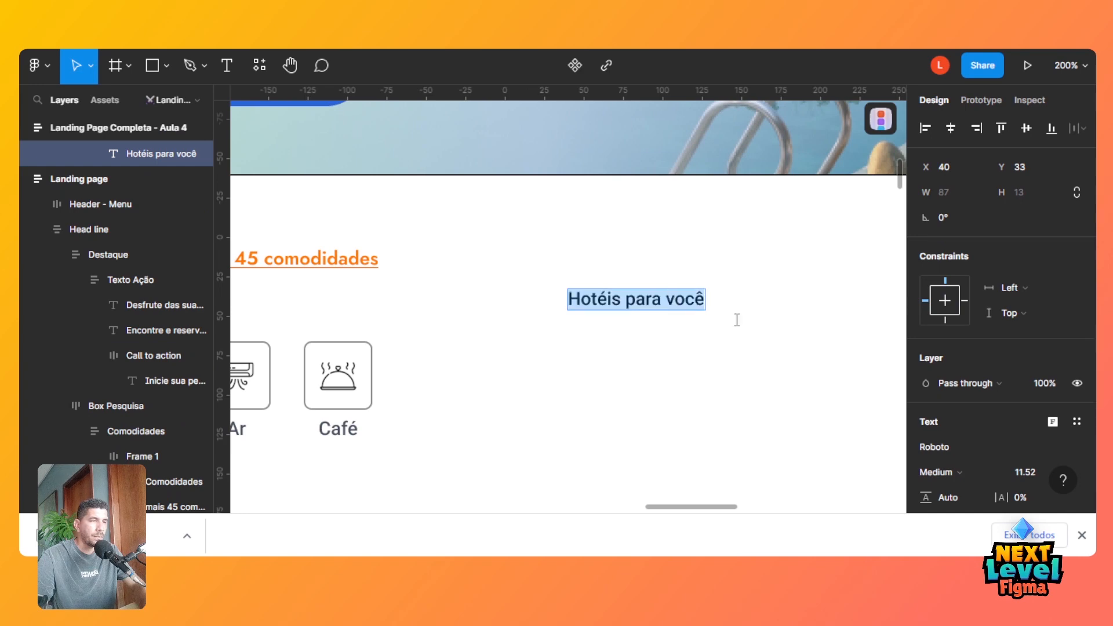
left_click(952, 445)
type("Ju")
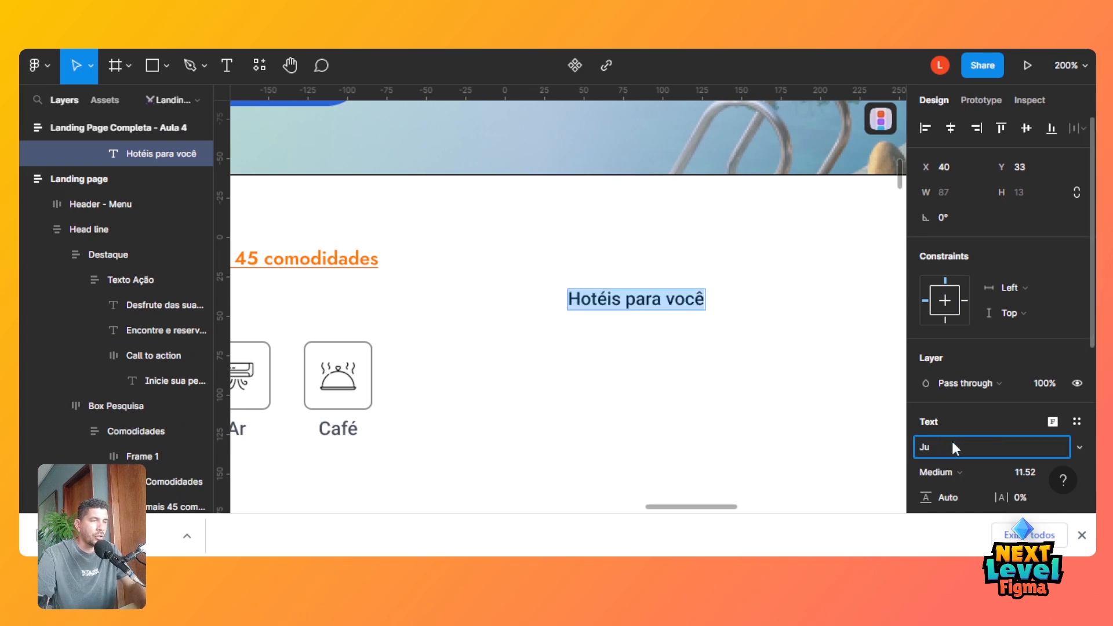
type("st")
key("Return")
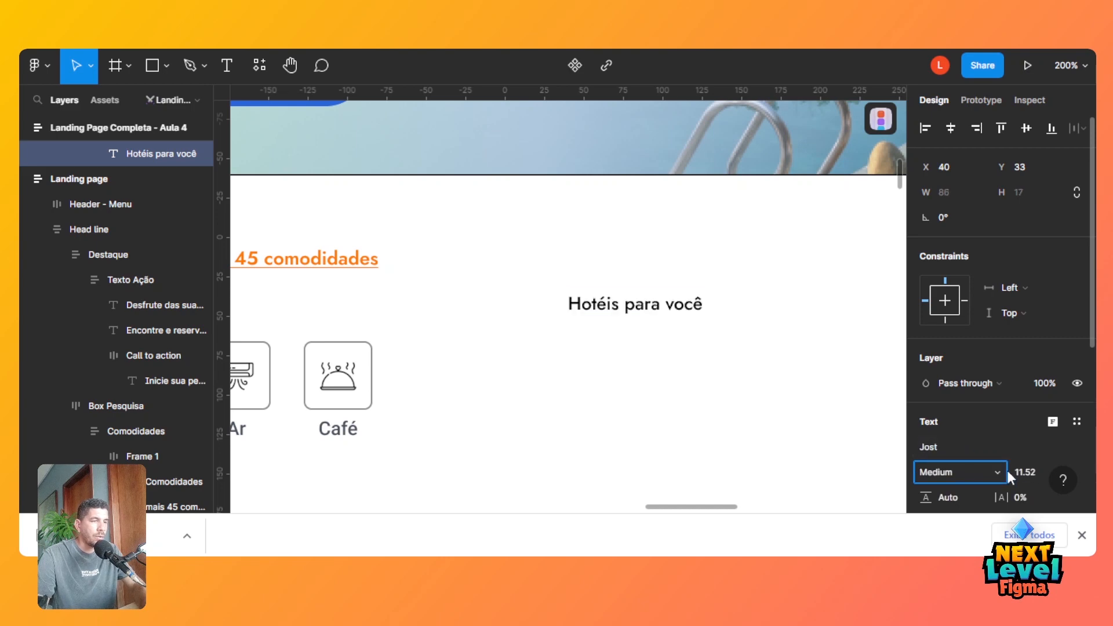
left_click(1020, 477)
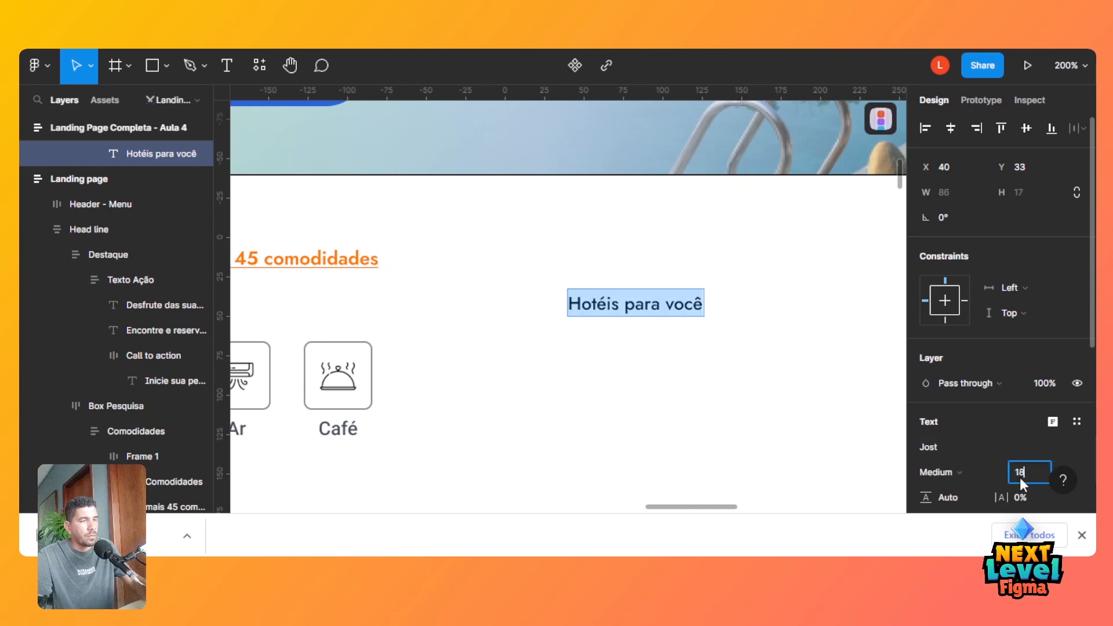
key("Tab")
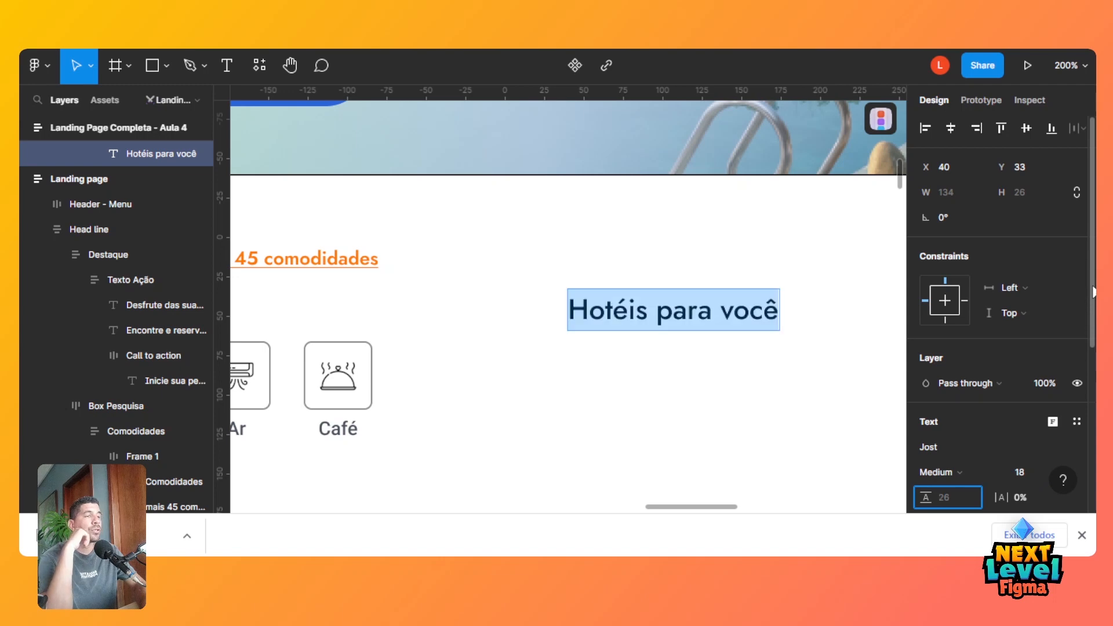
scroll(1093, 292, "down", 3)
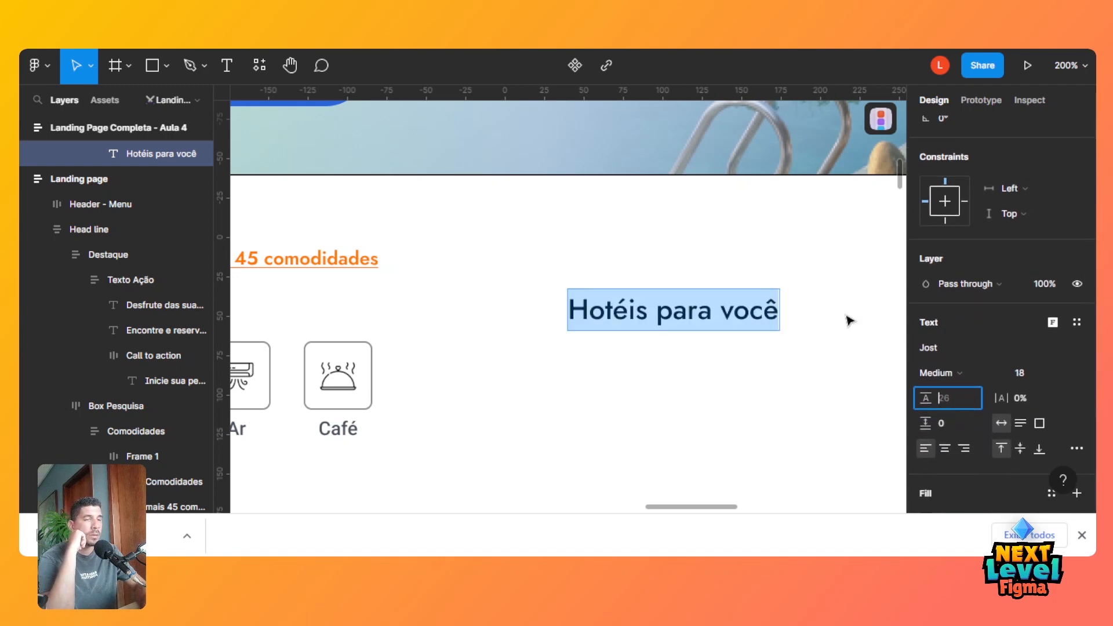
key("Return")
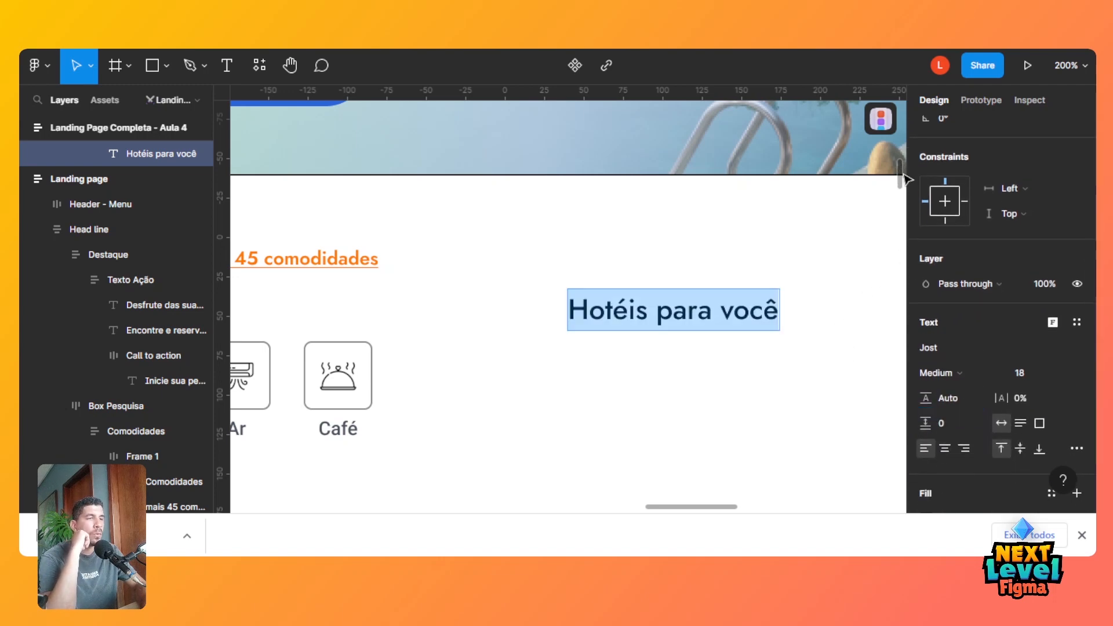
scroll(905, 181, "down", 3)
scroll(906, 179, "up", 2)
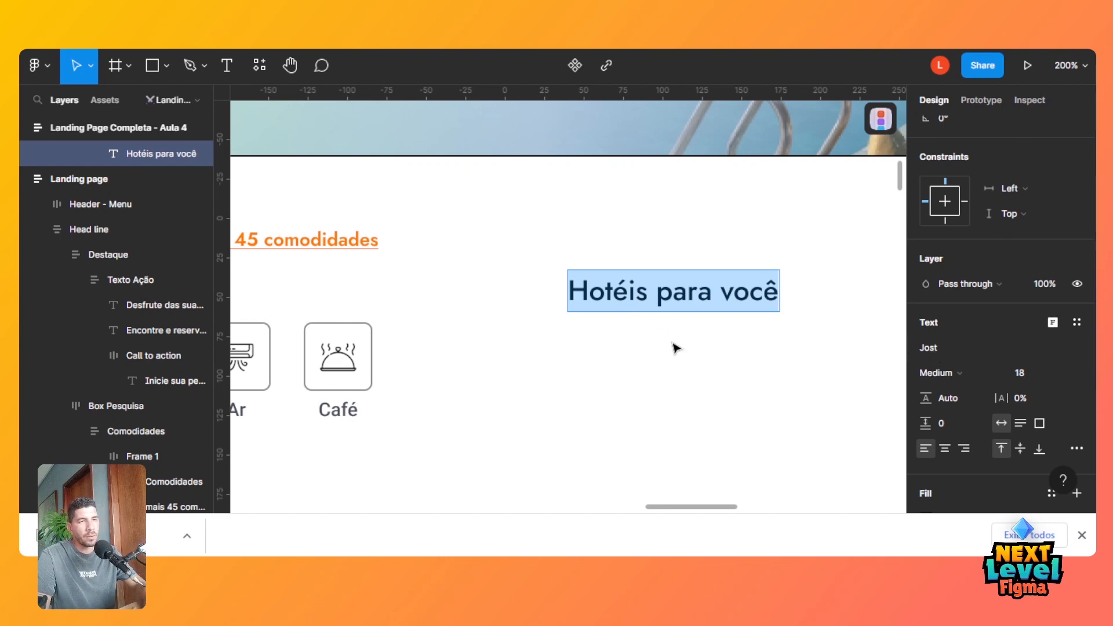
Move the "Hotéis para você" heading up to about X 30, Y 5 within its frame.
key("Escape")
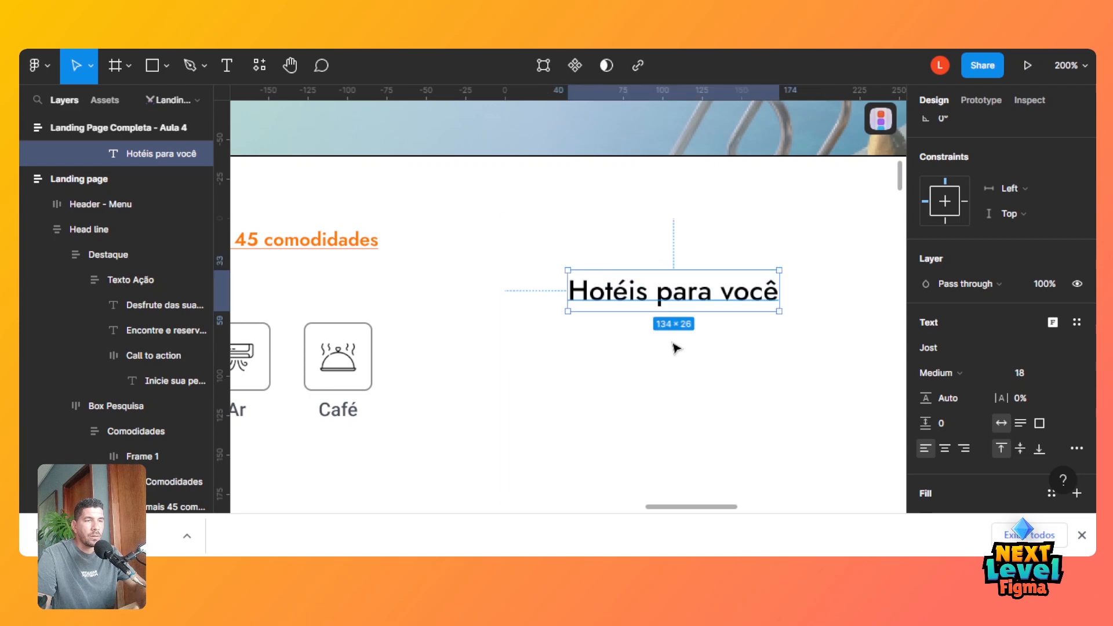
left_click_drag(689, 291, 673, 246)
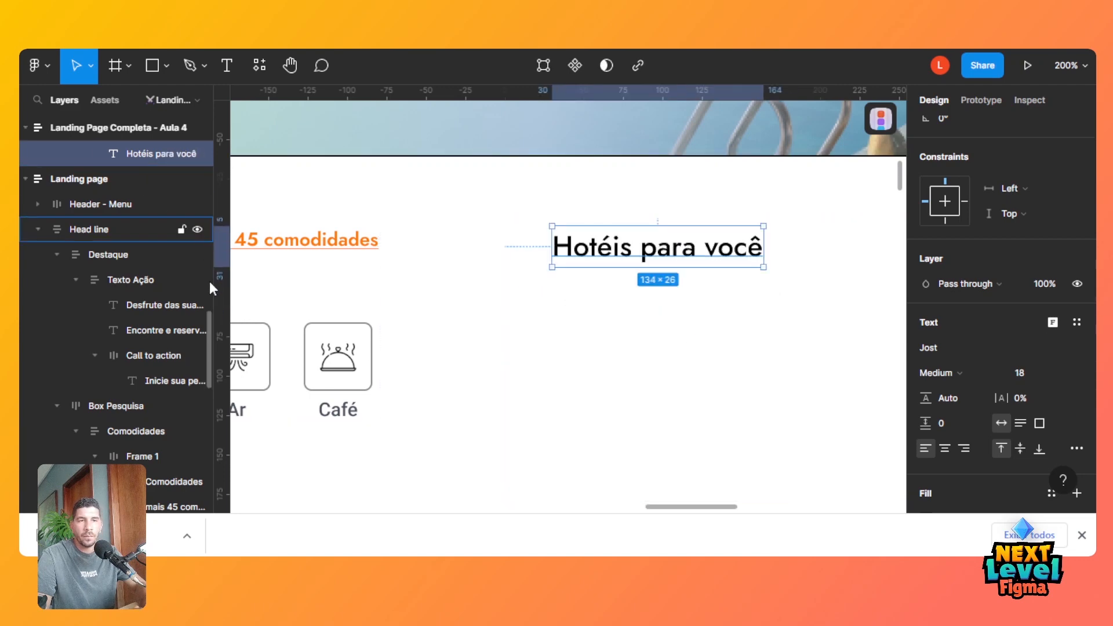
left_click_drag(210, 343, 218, 297)
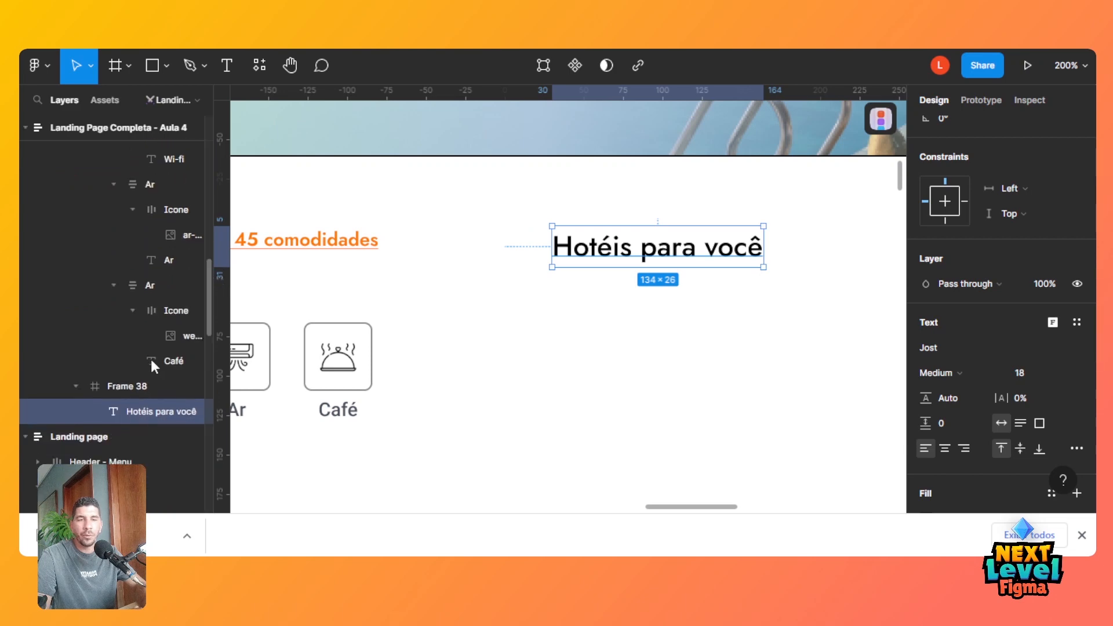
left_click(122, 384)
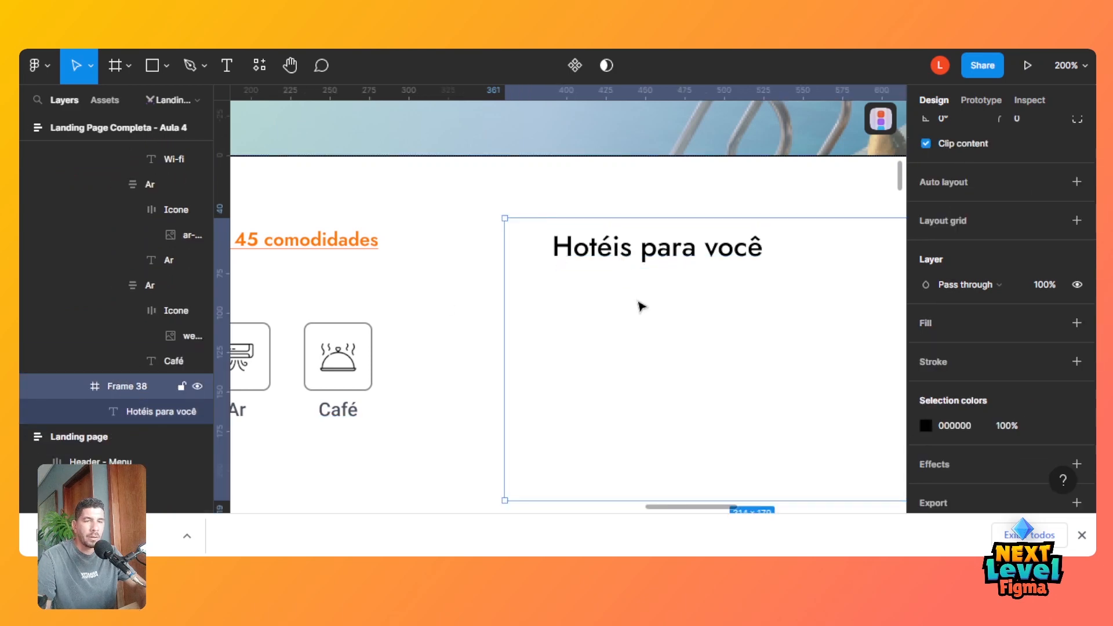
Duplicate the heading just below itself and replace the copy's text with the copied "5 dias e 6 noites".
double_click(707, 257)
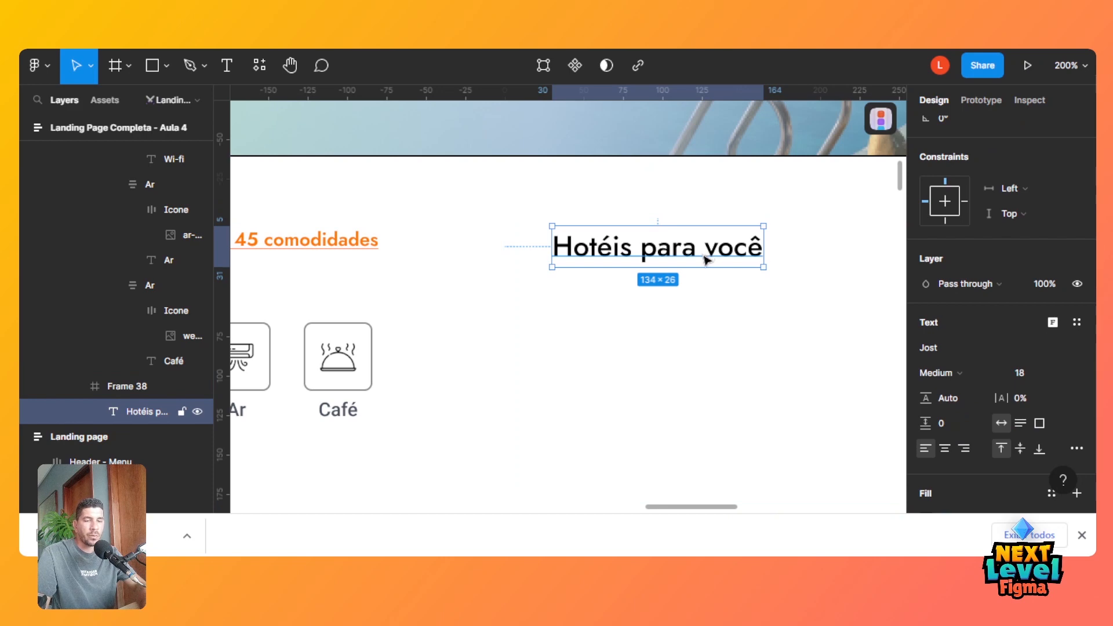
key("ctrl+d")
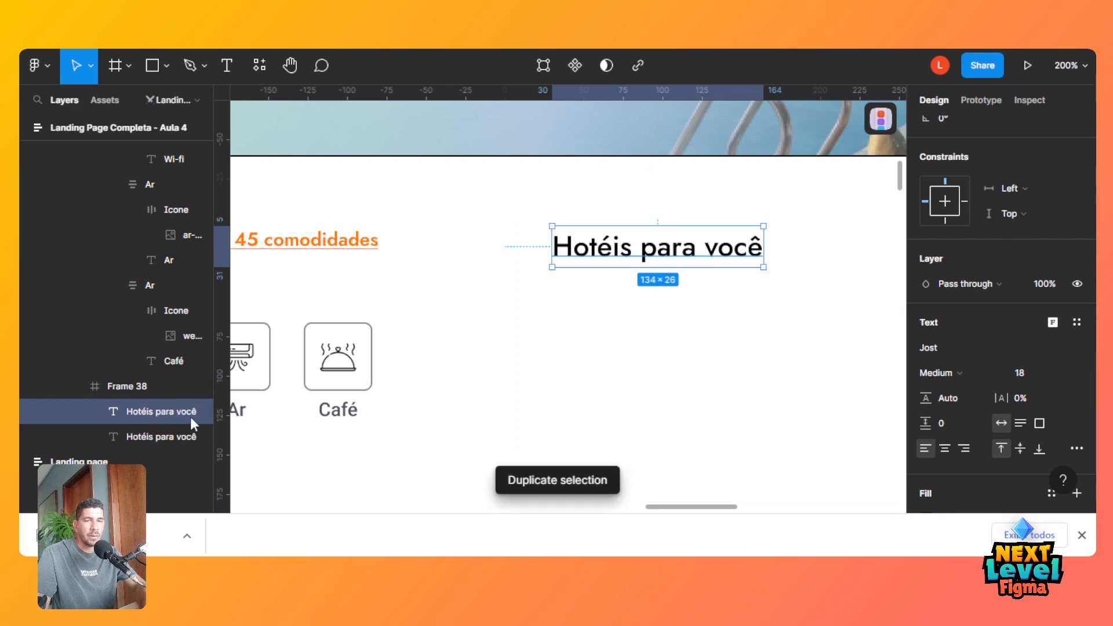
left_click_drag(615, 251, 608, 289)
double_click(607, 284)
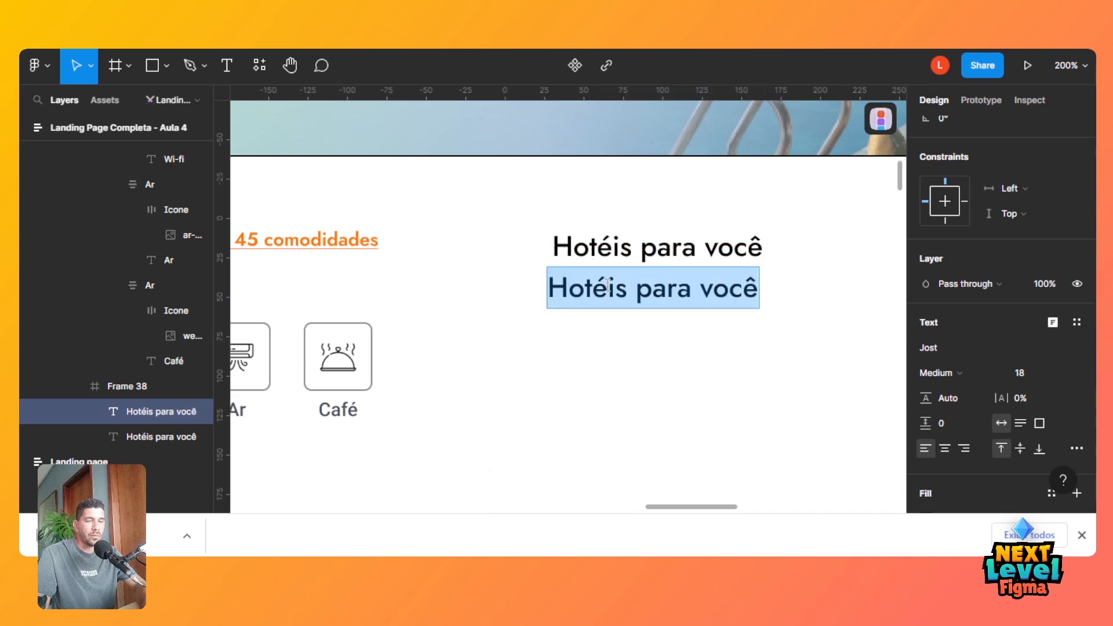
key("ctrl+v")
key("Escape")
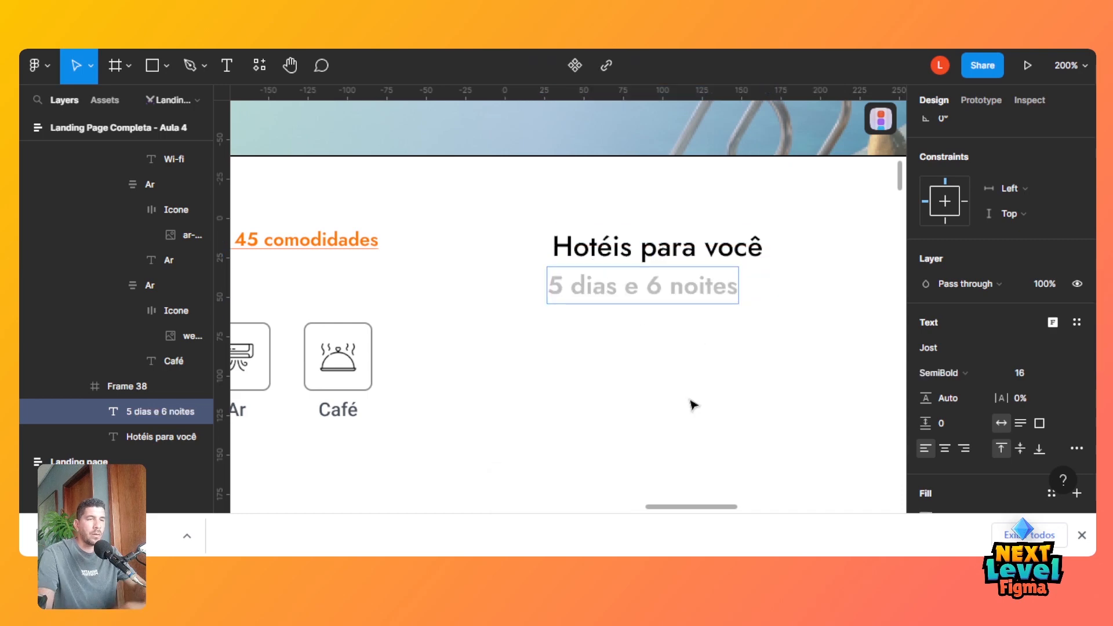
Centre the "5 dias e 6 noites" line beneath the heading and select the frame that holds both texts.
left_click(766, 315)
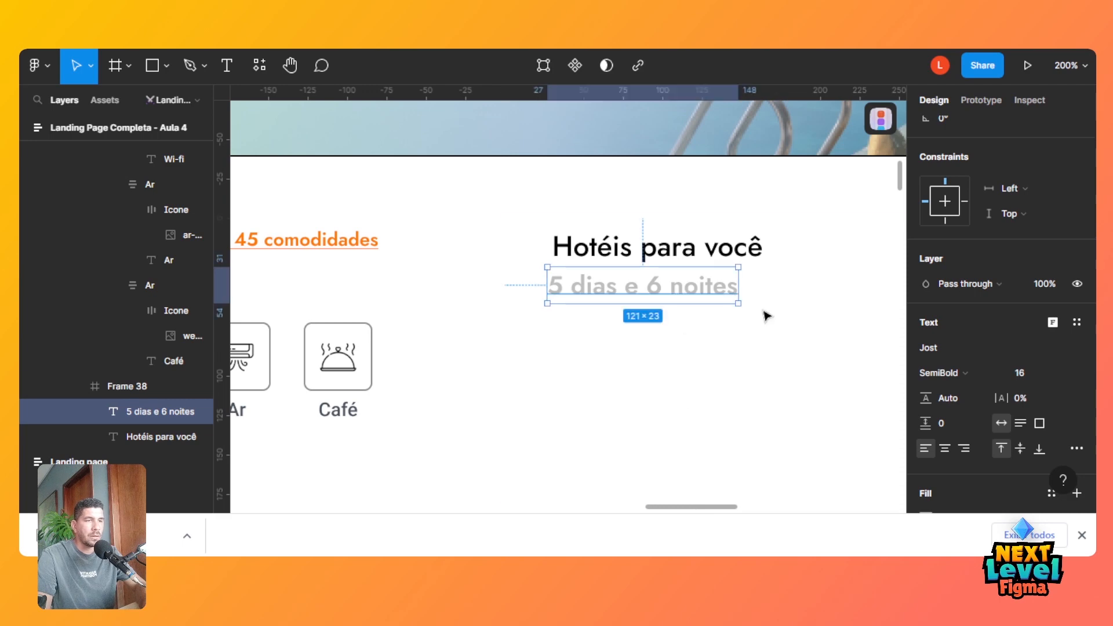
left_click_drag(722, 292, 730, 293)
key("Escape")
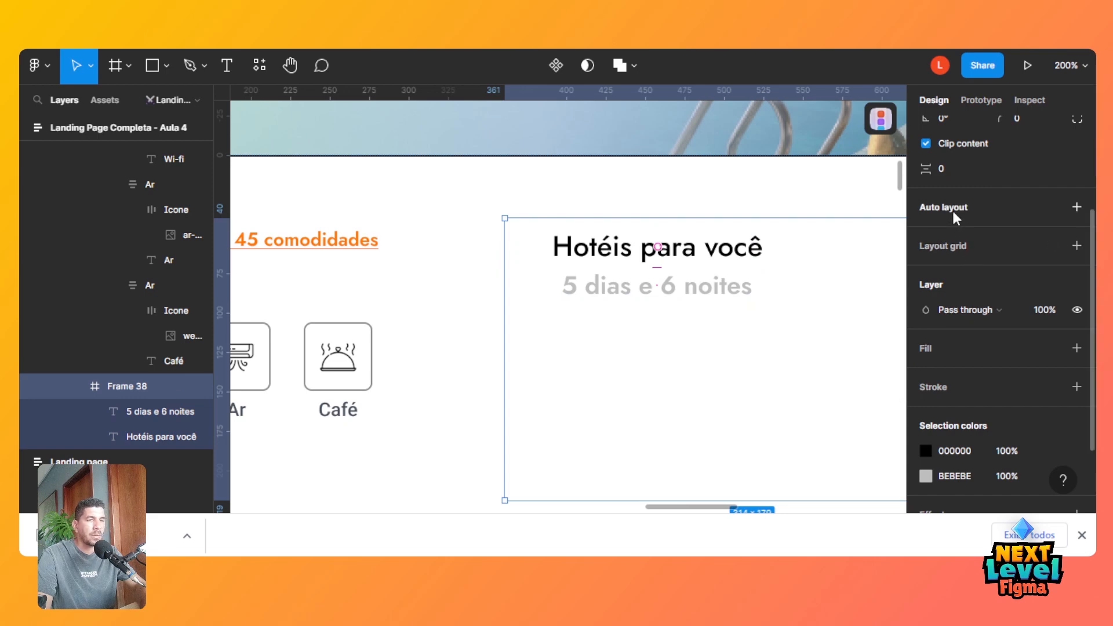
Add vertical auto layout to the frame holding the two "Hotéis para você" texts and align its contents top left.
key("shift+a")
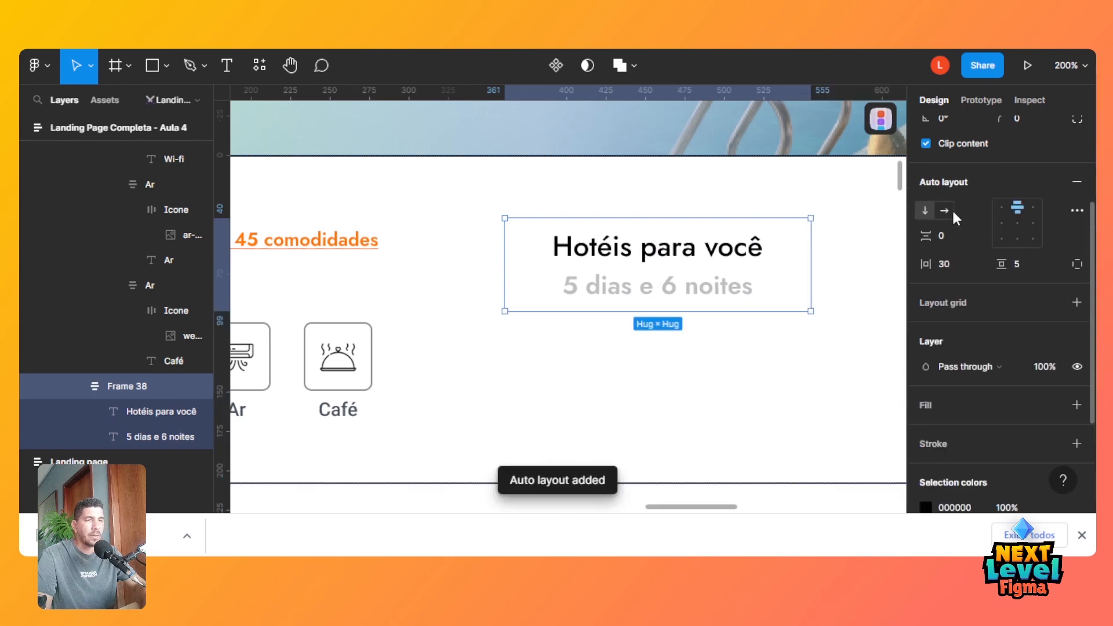
left_click(1003, 207)
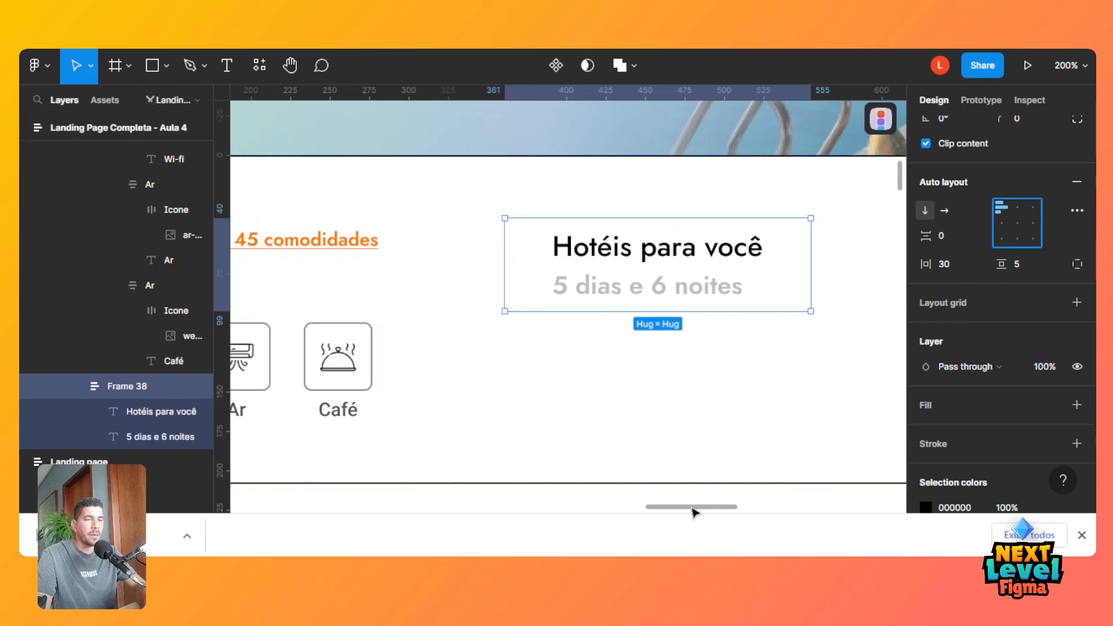
Examine how the price box "Valor" in the finished landing page is built, including its check icon and price text layers.
left_click_drag(693, 509, 371, 504)
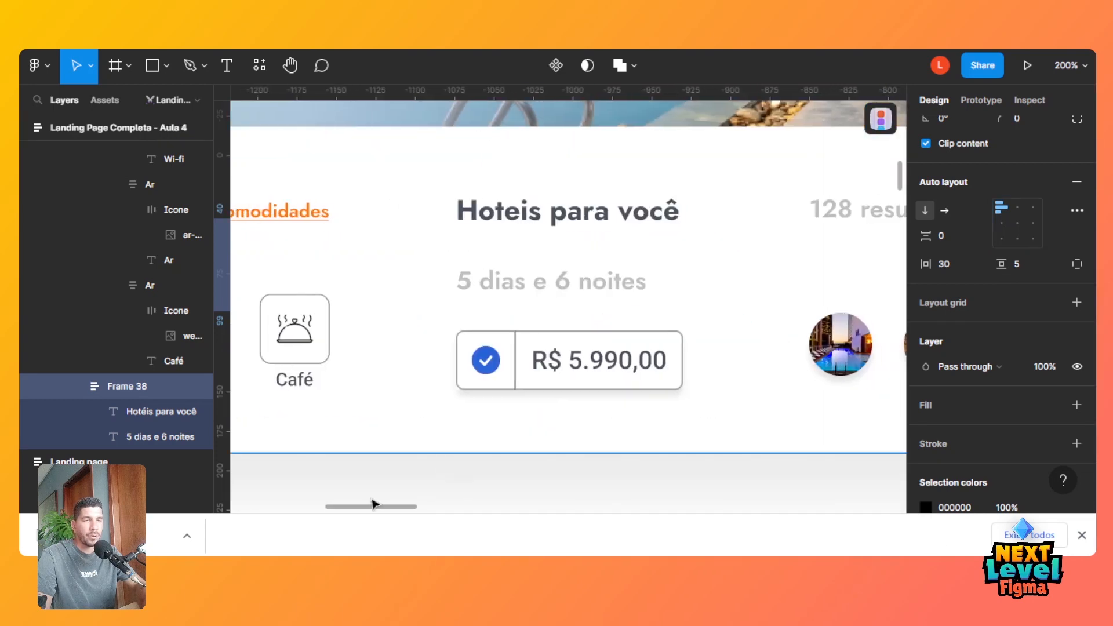
left_click(515, 390)
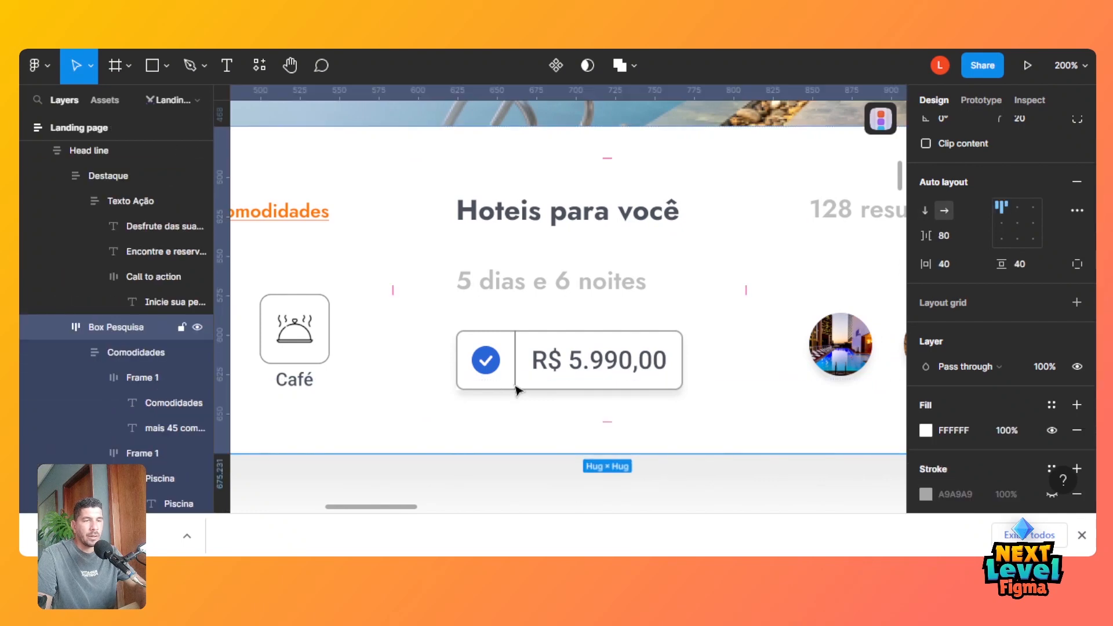
double_click(516, 391)
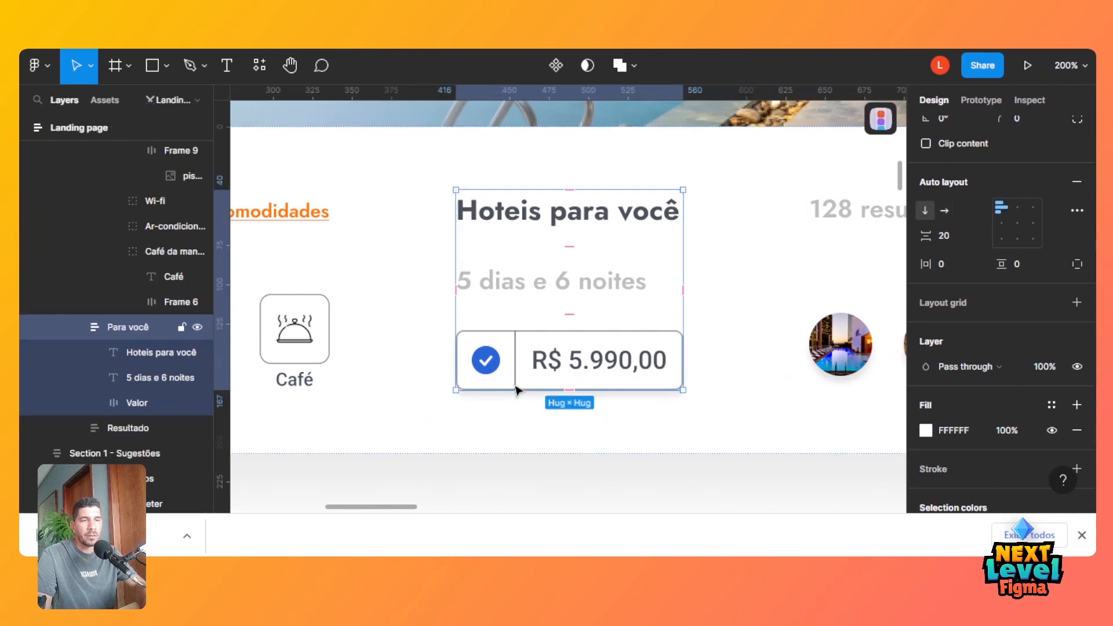
double_click(516, 390)
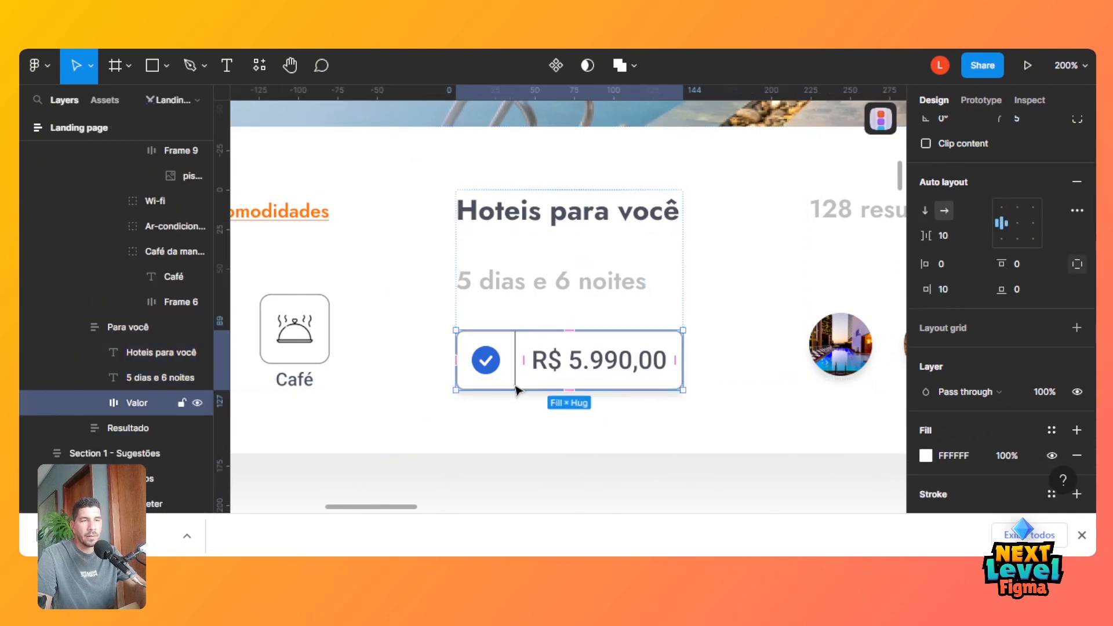
left_click(93, 401)
left_click(151, 428)
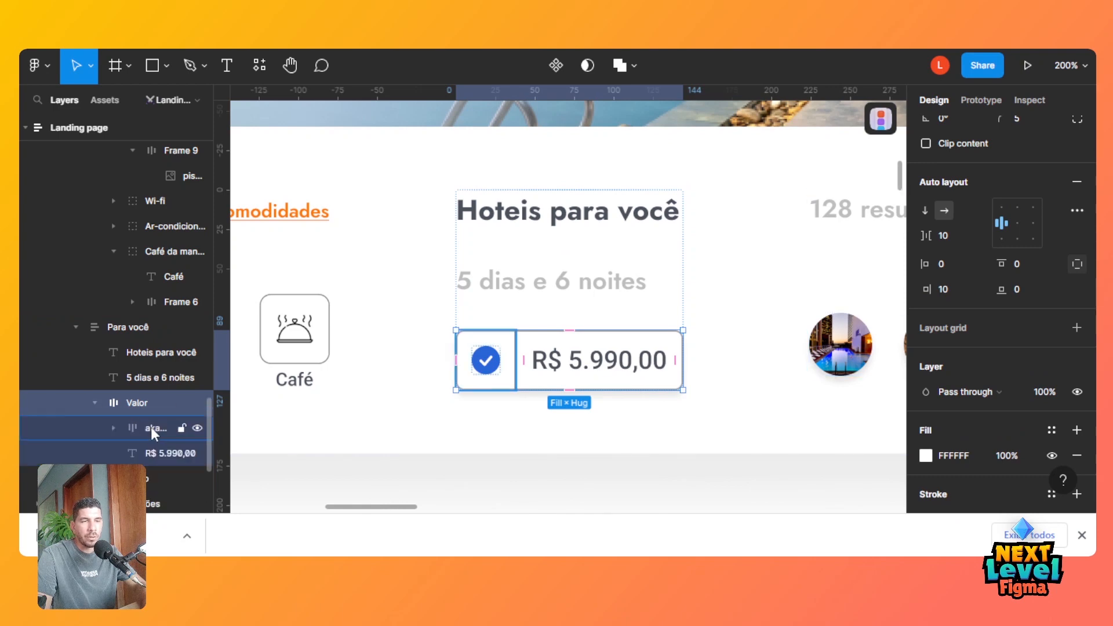
left_click(150, 454)
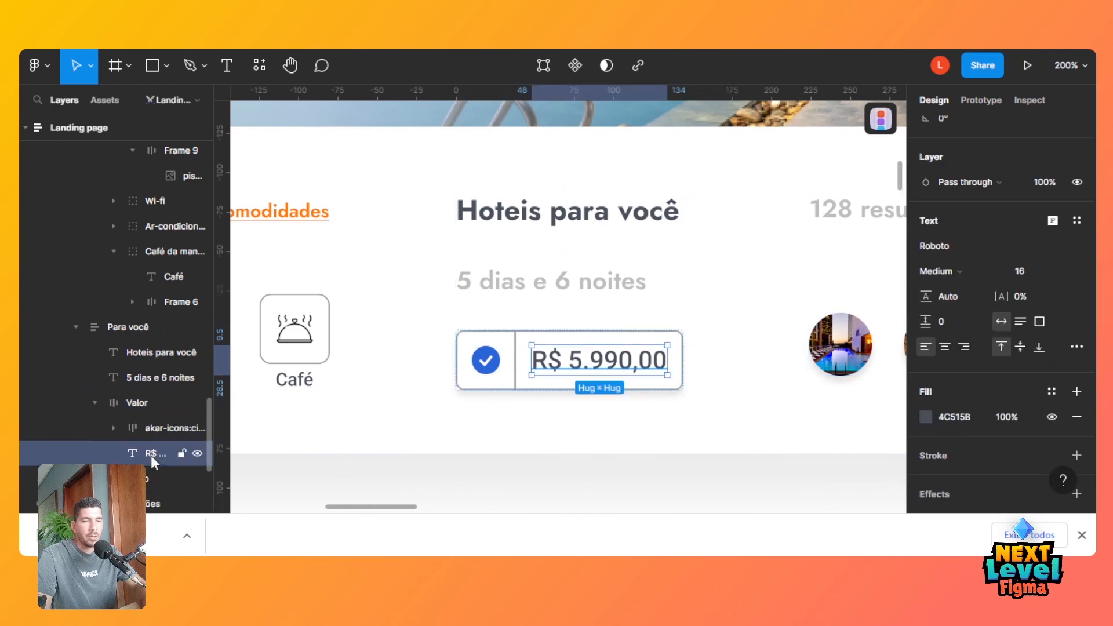
left_click(140, 405)
Extend the "Hotéis para você" frame downward to a height of 137.
left_click_drag(376, 510, 714, 501)
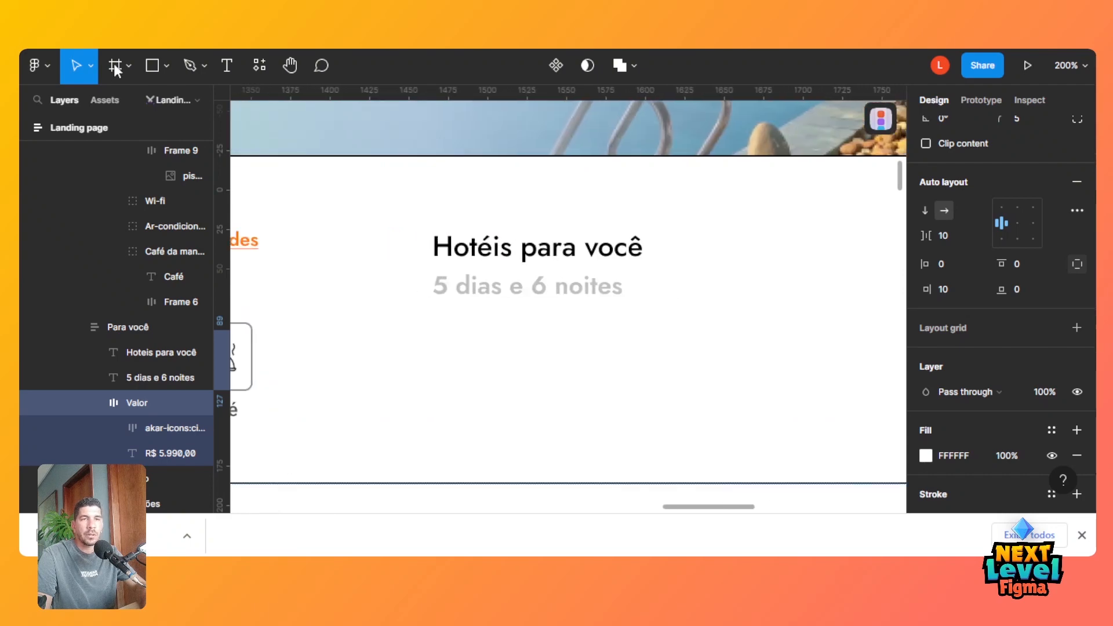
double_click(494, 295)
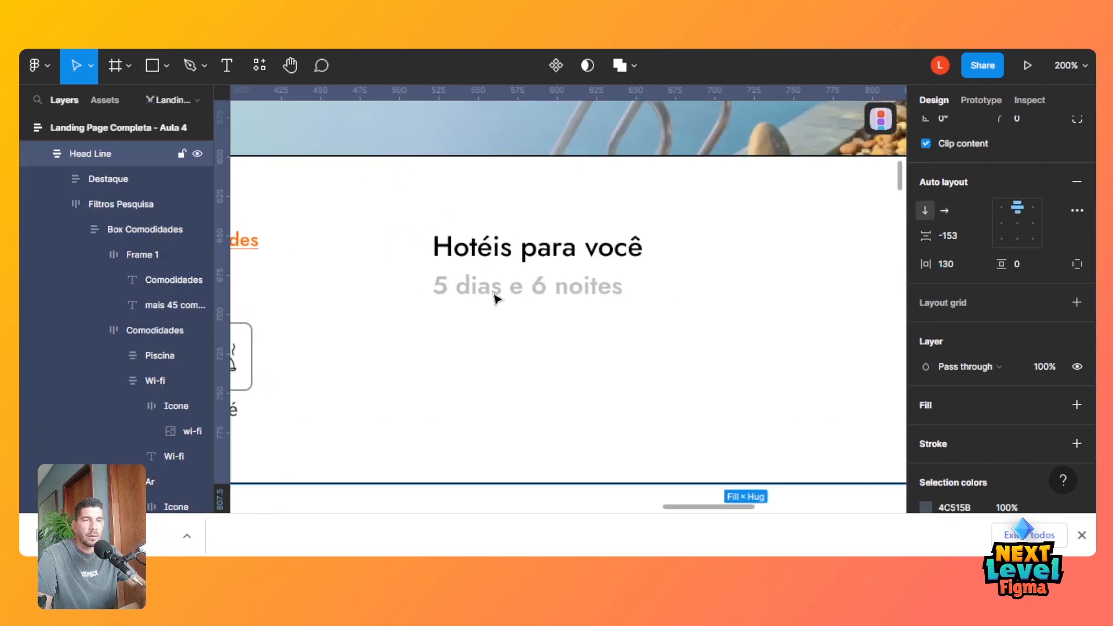
double_click(494, 295)
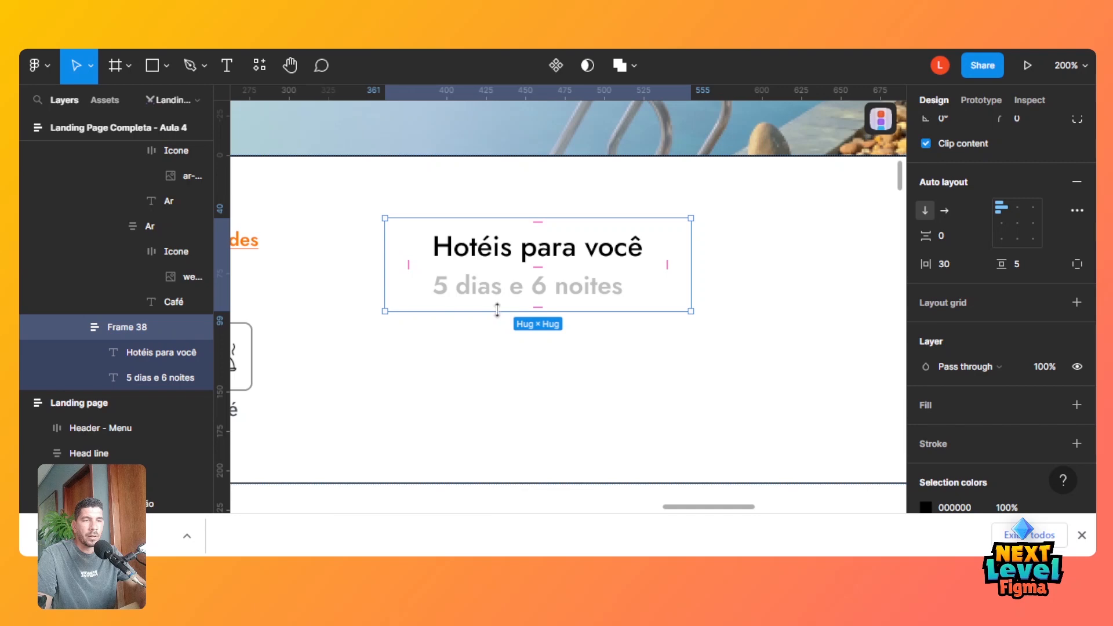
left_click_drag(492, 419, 493, 435)
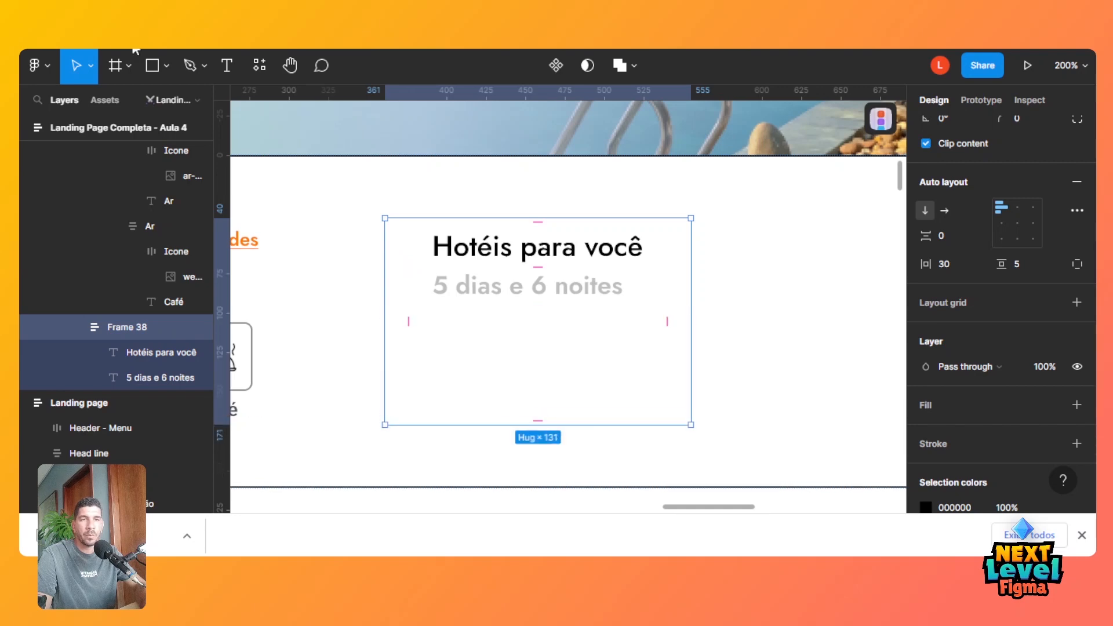
Draw a new frame of about 97 × 23 inside the block, directly below "5 dias e 6 noites".
left_click(129, 68)
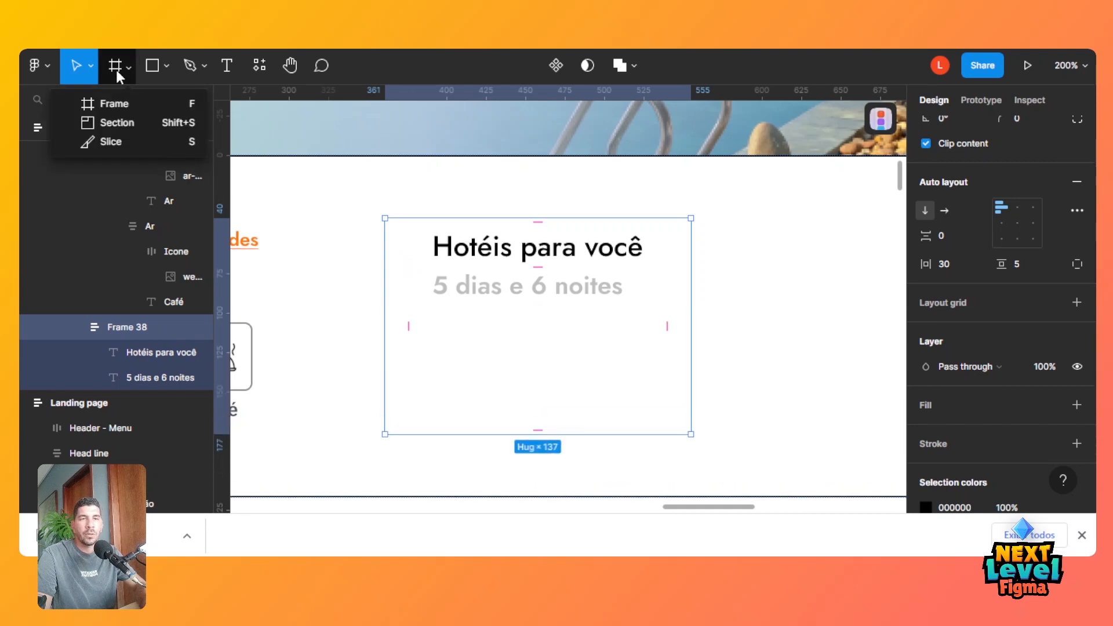
left_click(117, 102)
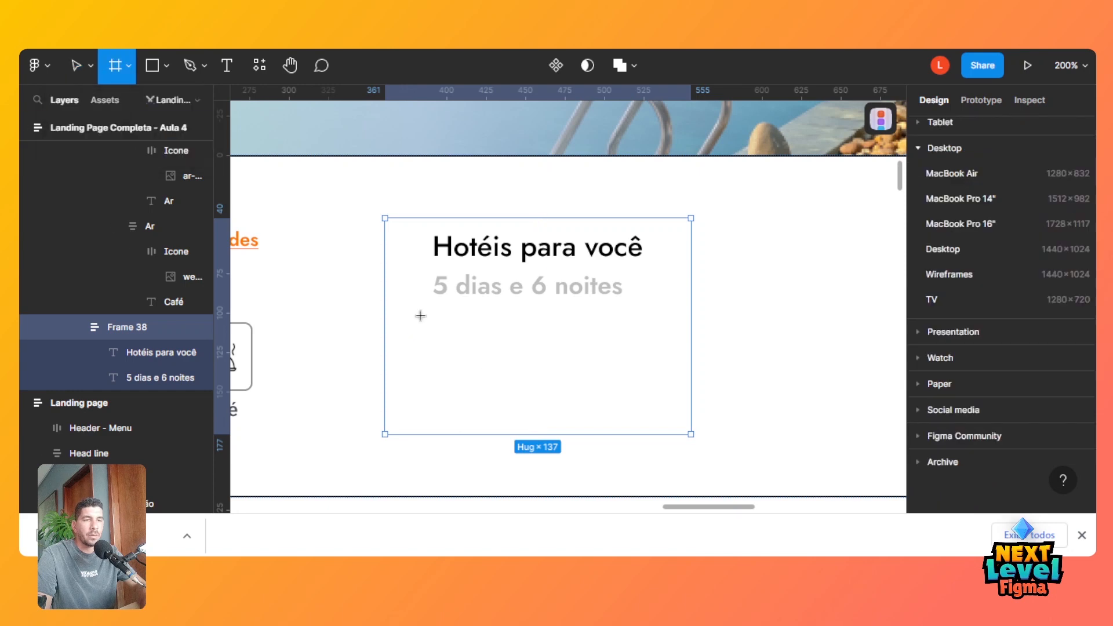
mouse_move(429, 324)
left_mouse_down()
mouse_move(539, 364)
mouse_move(583, 362)
left_mouse_up()
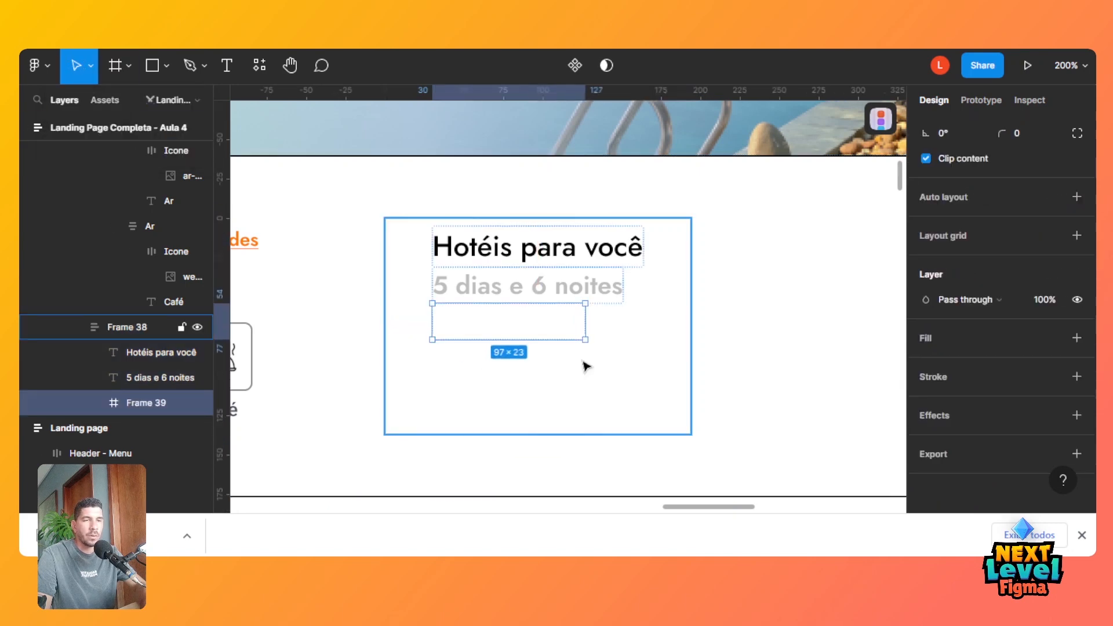
Search Iconify for "check" and import the Material Symbols check-circle-rounded icon at height 30 into the new frame.
left_click(881, 120)
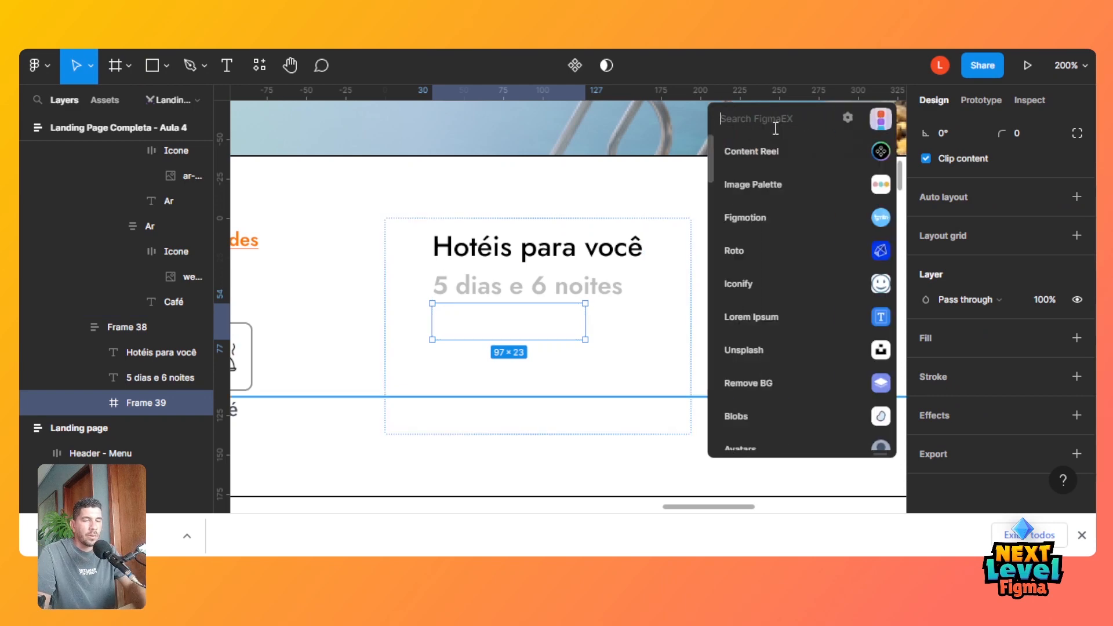
left_click(766, 286)
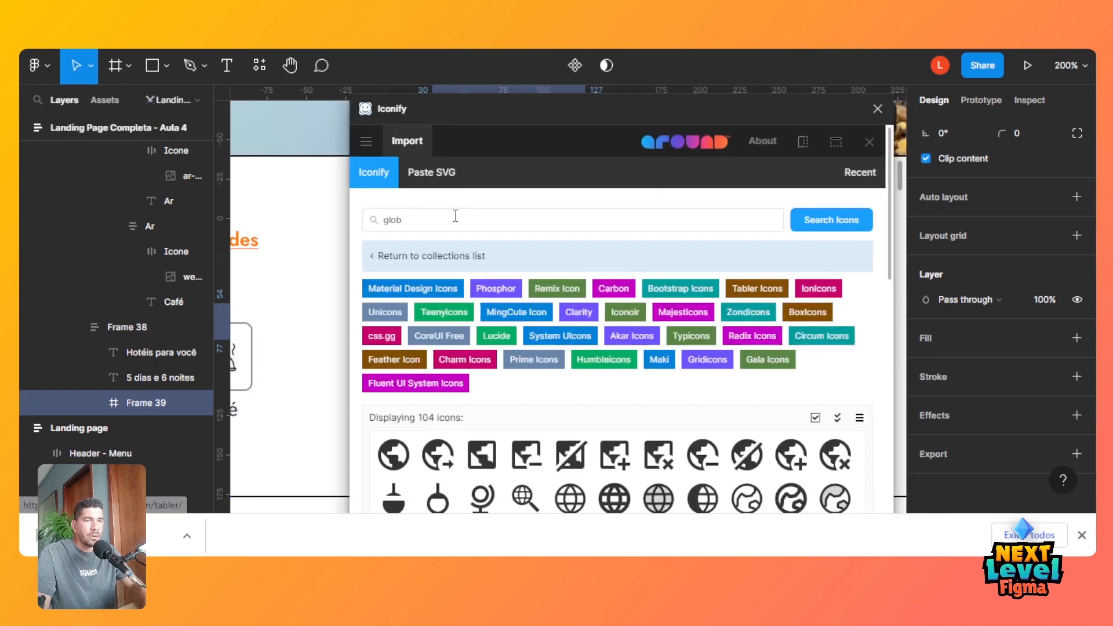
left_click(427, 219)
type("c")
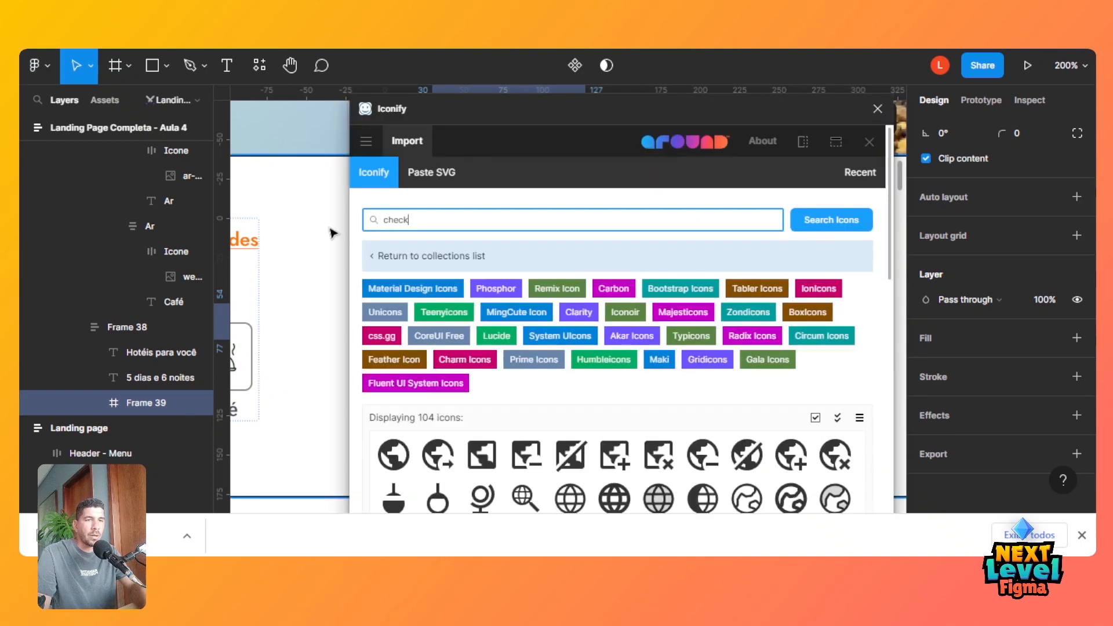
type("heck")
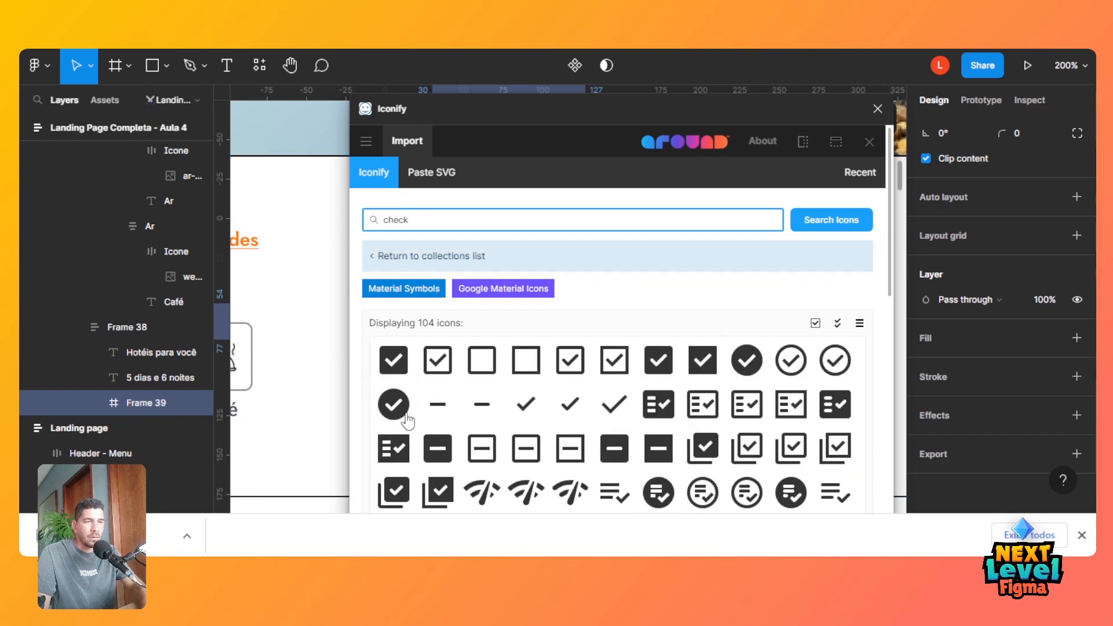
left_click(399, 408)
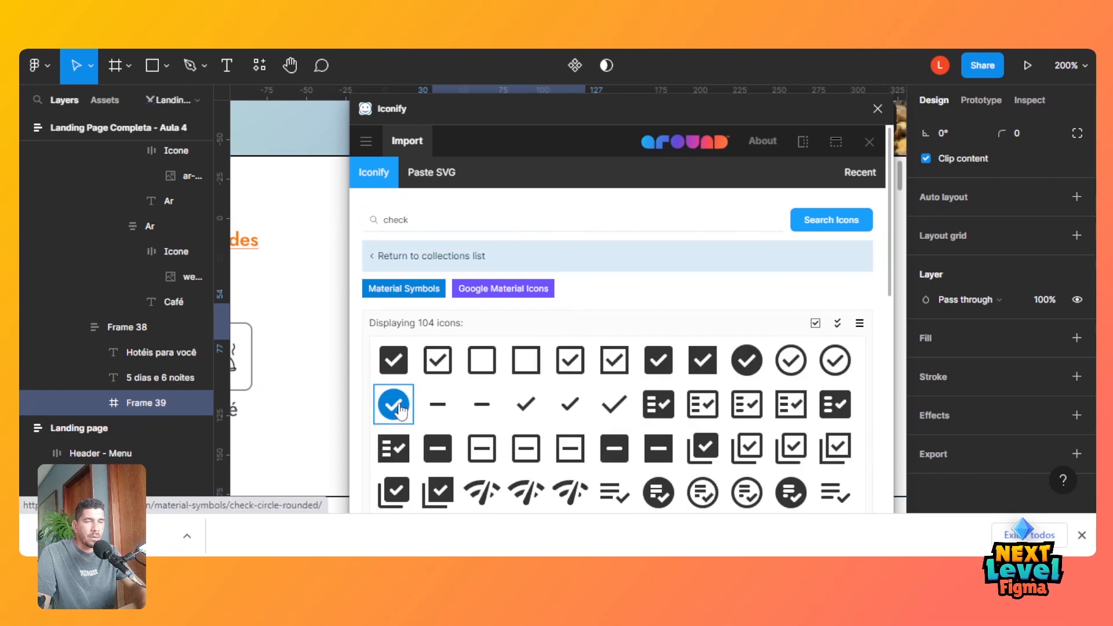
scroll(400, 409, "down", 7)
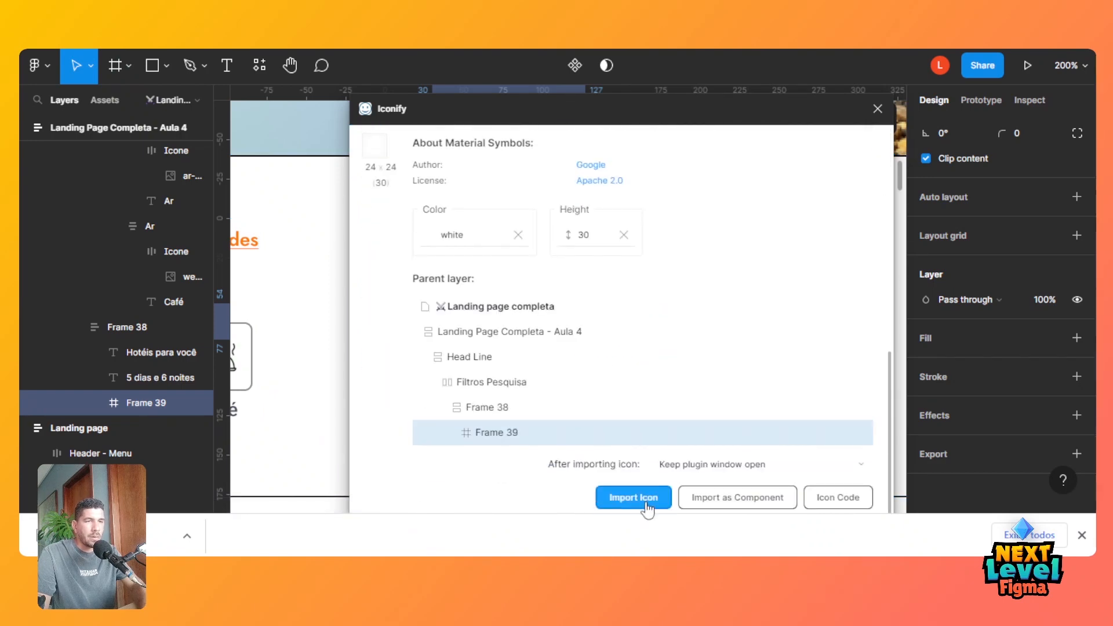
left_click(646, 507)
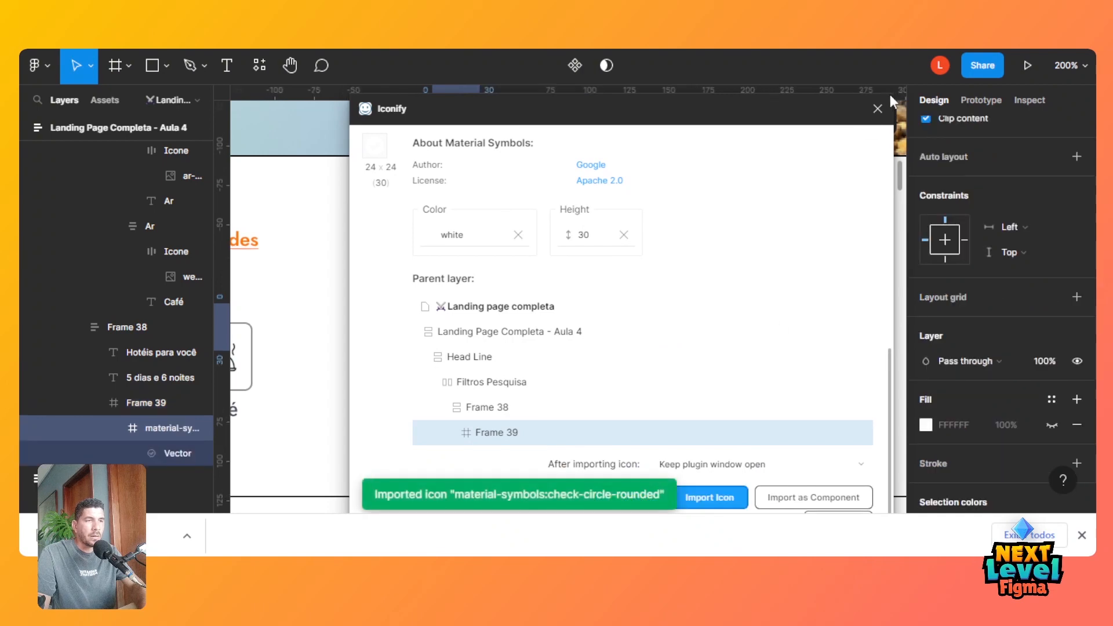
left_click(877, 109)
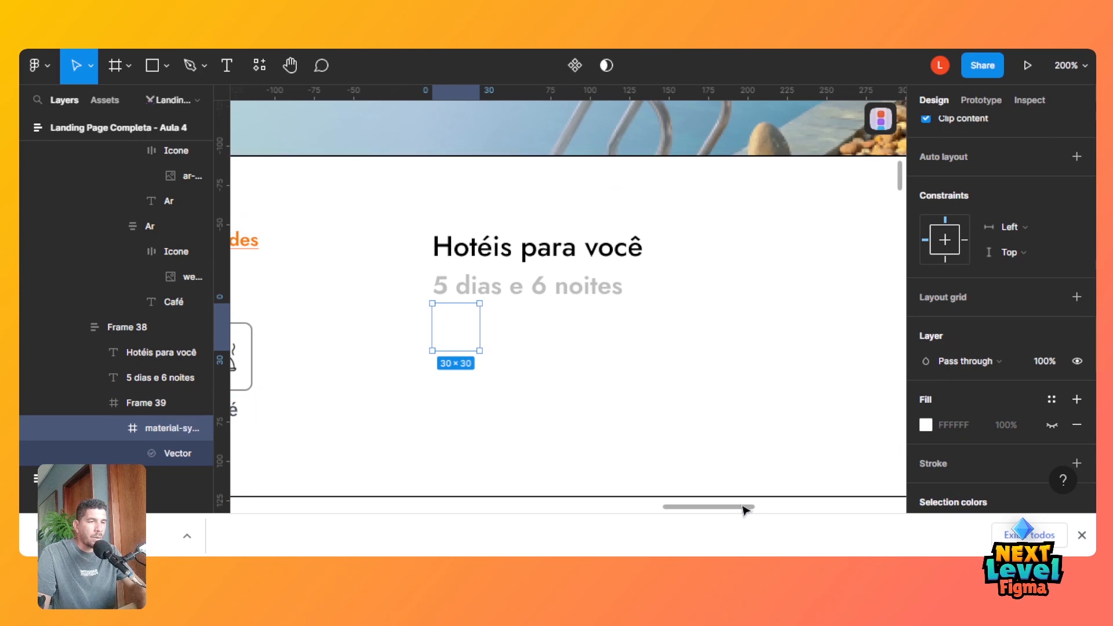
Copy the fill colour code 2A65D8 from the check icon in the finished page's price box.
scroll(474, 497, "left", 20)
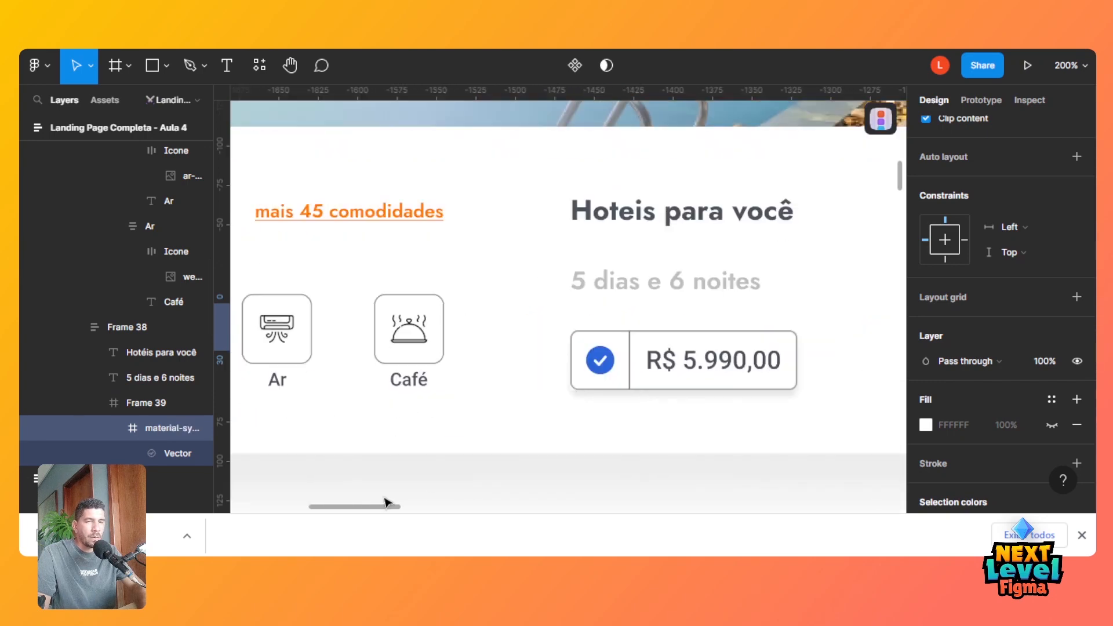
scroll(396, 502, "right", 3)
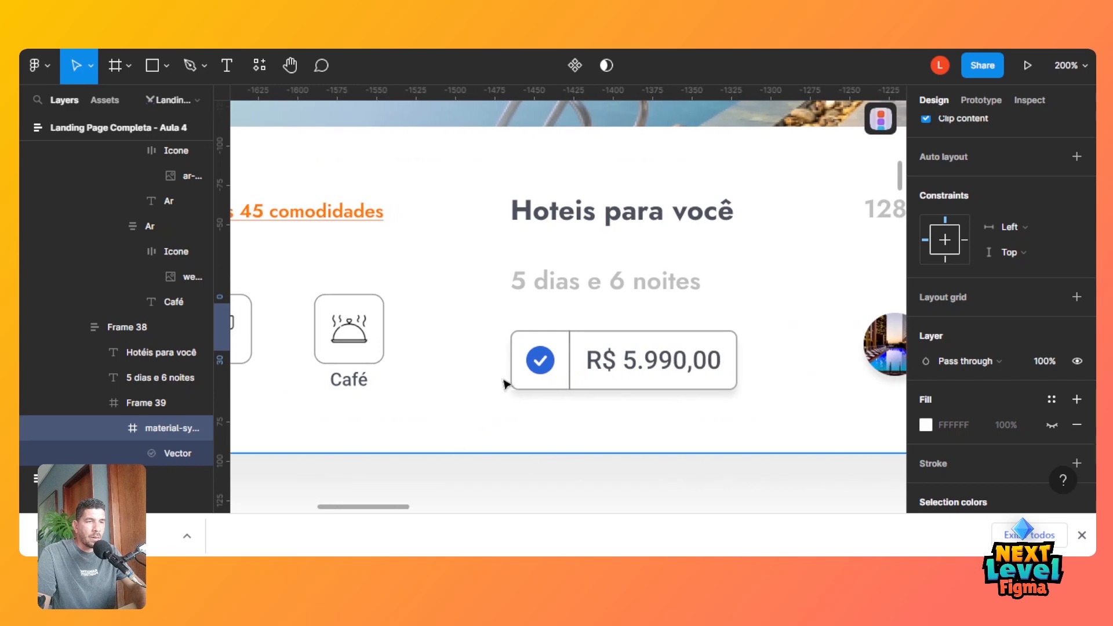
left_click(545, 368)
left_click(545, 369)
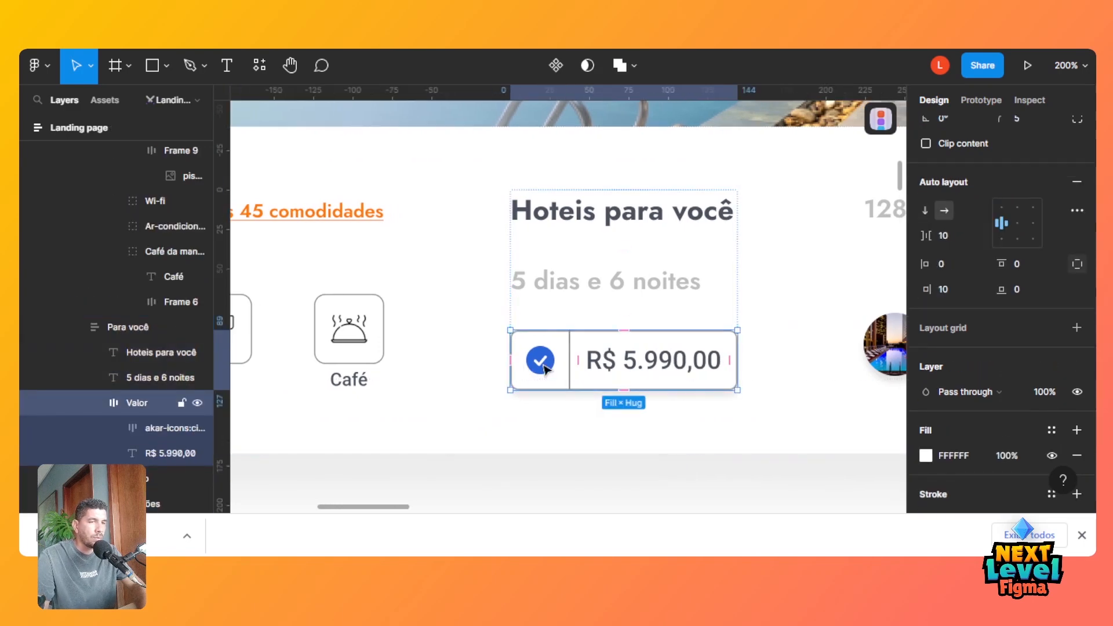
left_click(543, 366)
left_click(544, 366)
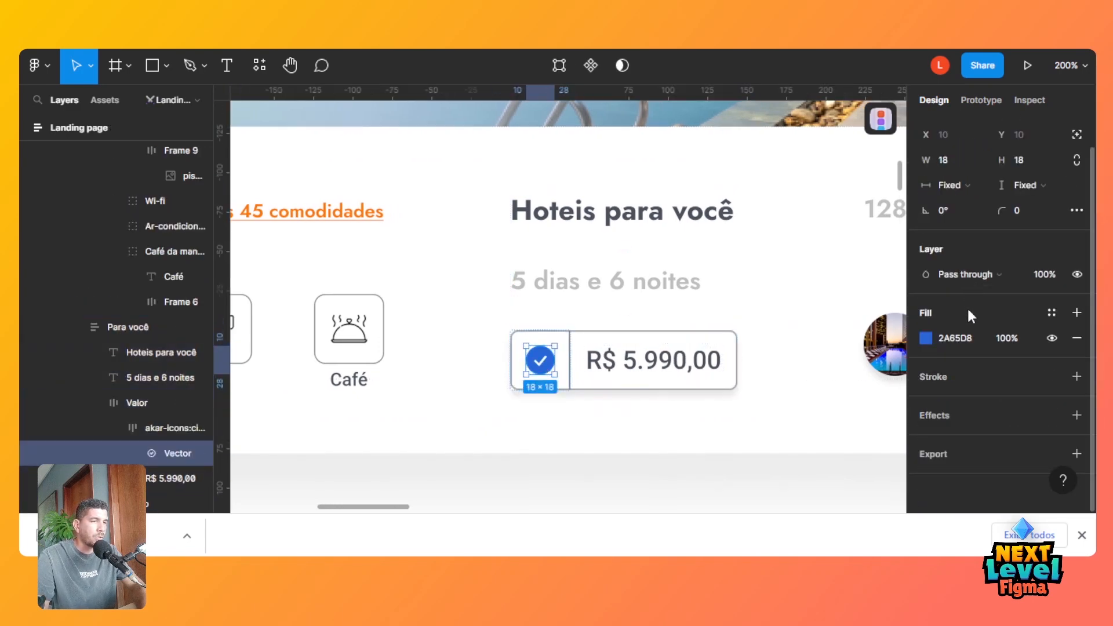
left_click(968, 339)
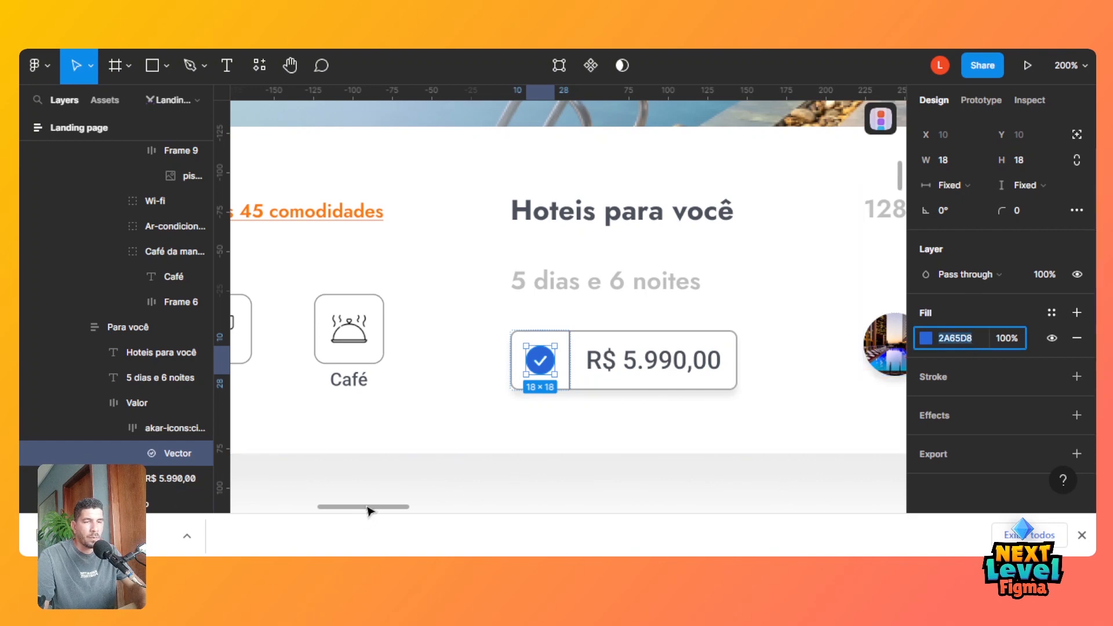
left_click_drag(369, 509, 710, 532)
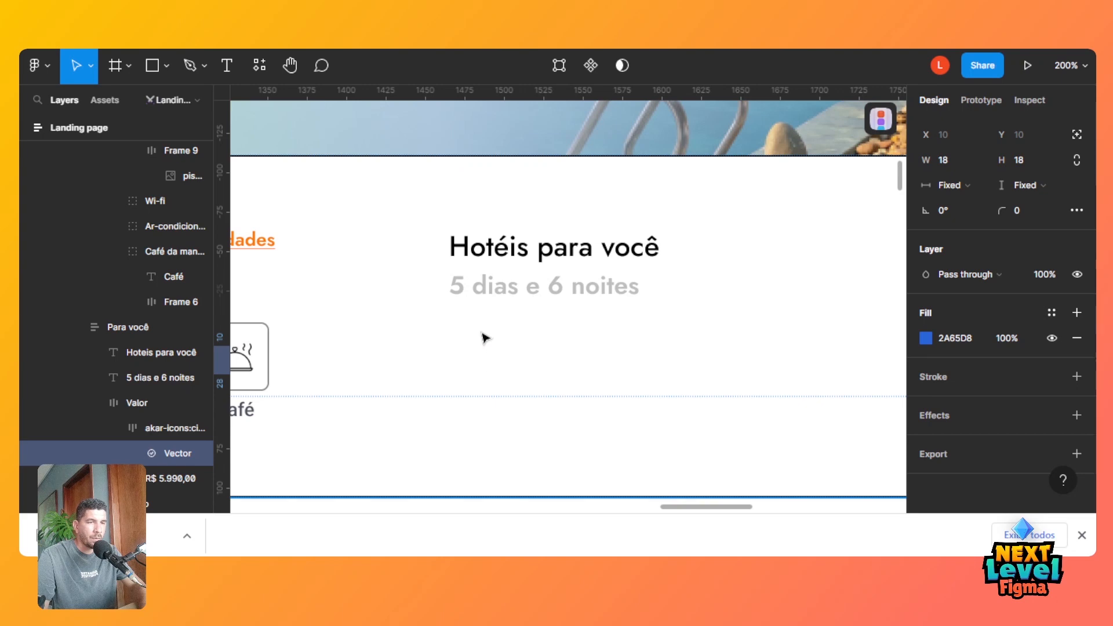
Set the imported check icon's colour to 2A65D8 and select the small frame that contains it.
left_click(486, 338)
double_click(486, 338)
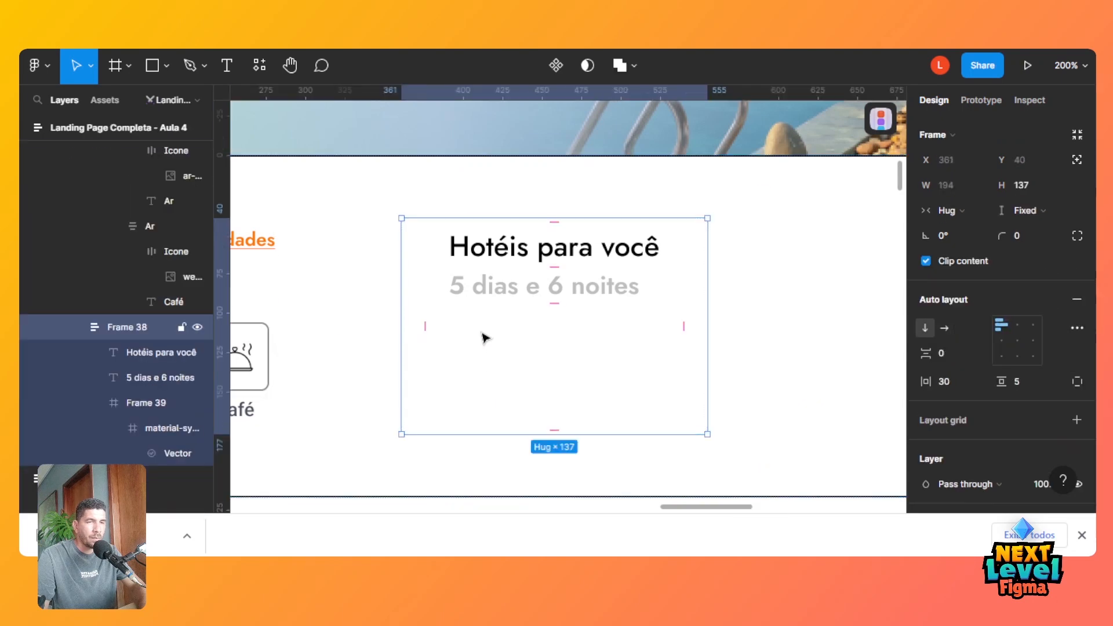
double_click(486, 338)
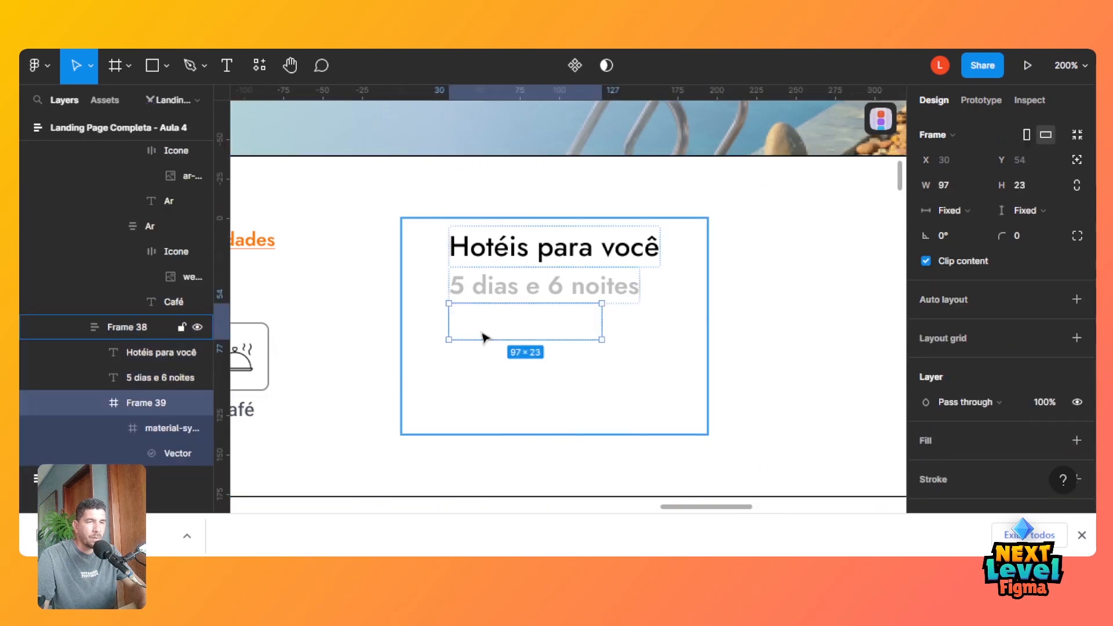
left_click(146, 430)
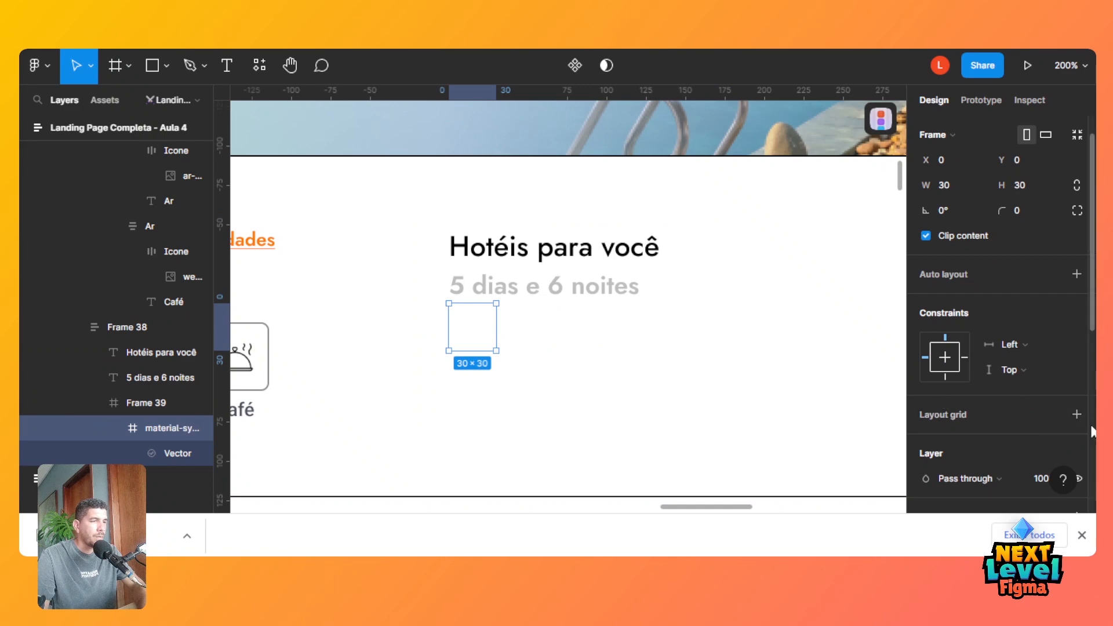
scroll(933, 288, "down", 5)
left_click(957, 285)
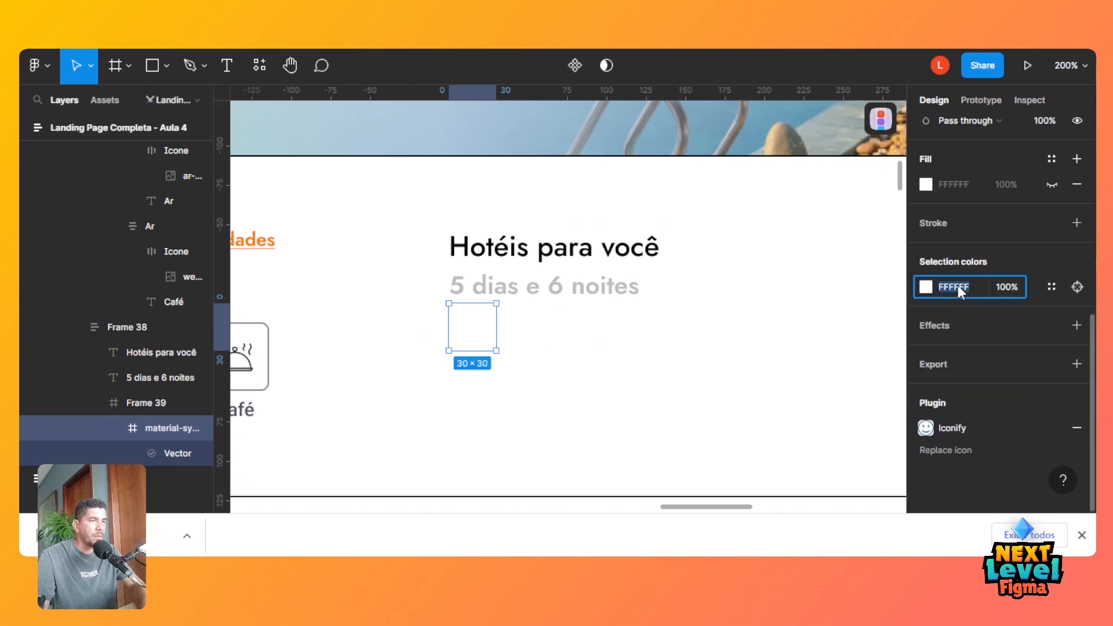
type("2A65D8")
key("Tab")
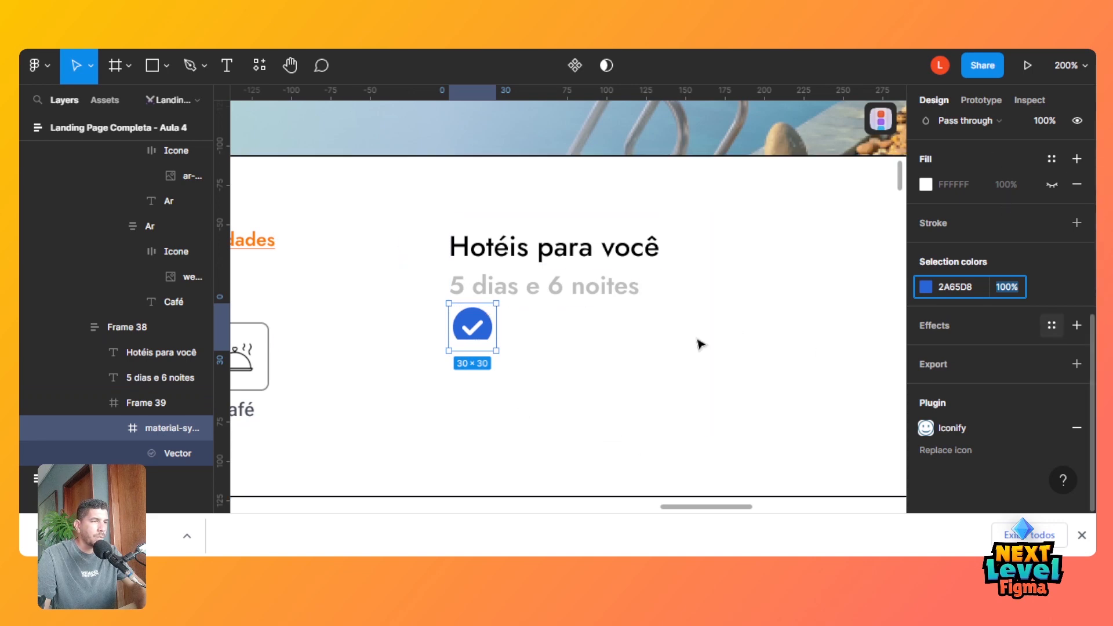
left_click(552, 339)
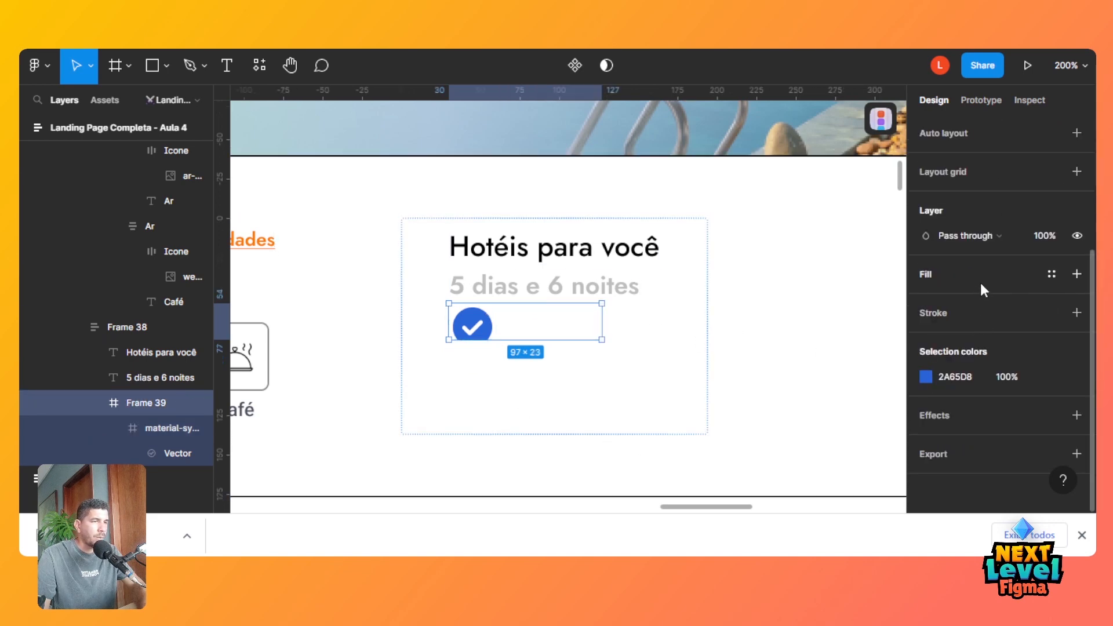
Add auto layout to the frame holding the check icon and resize the icon to 20 × 20.
left_click(965, 137)
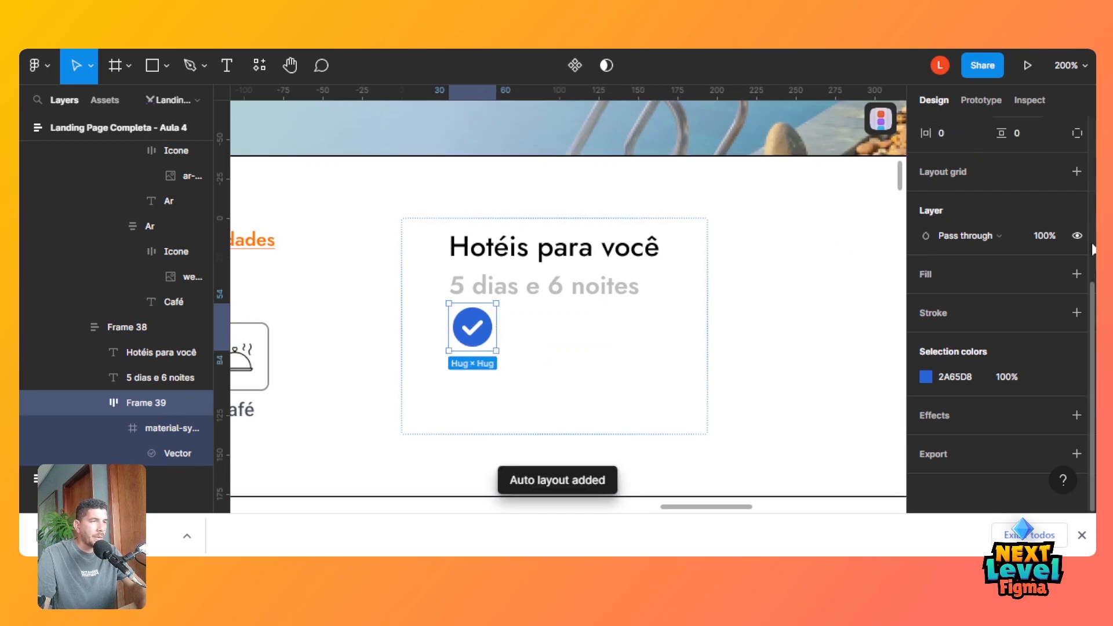
scroll(926, 232, "up", 5)
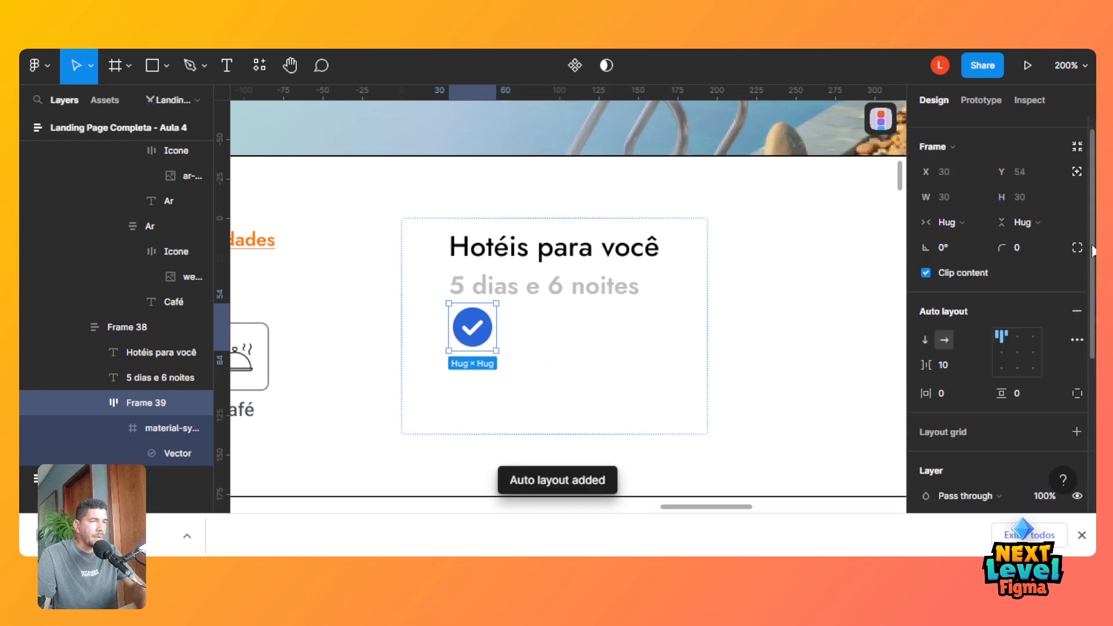
left_click(480, 336)
left_click(958, 199)
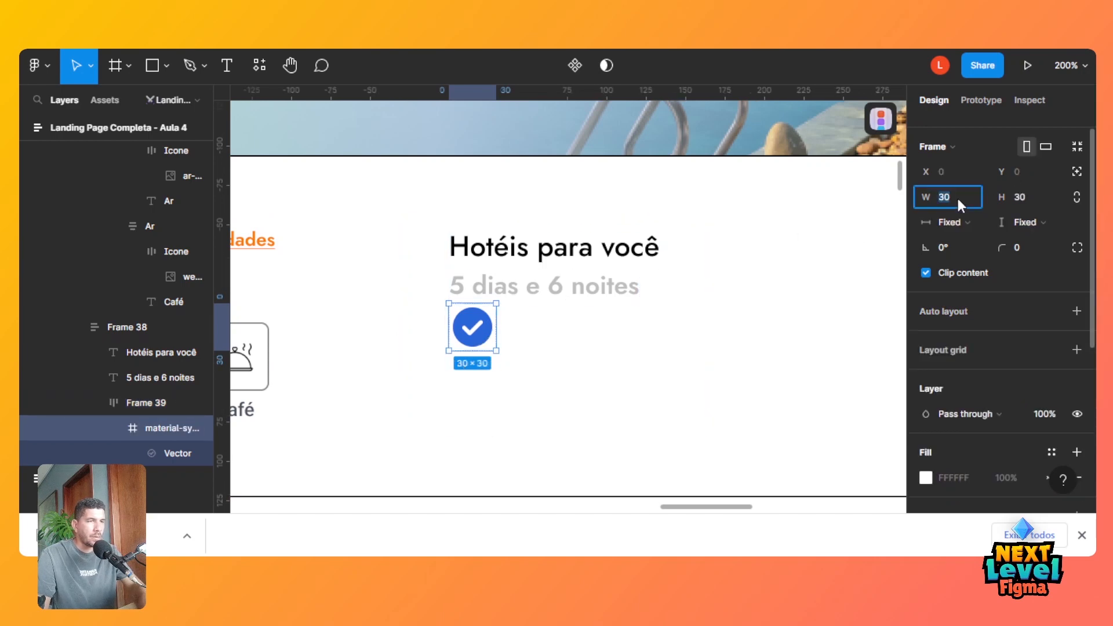
type("20")
key("Tab")
type("20")
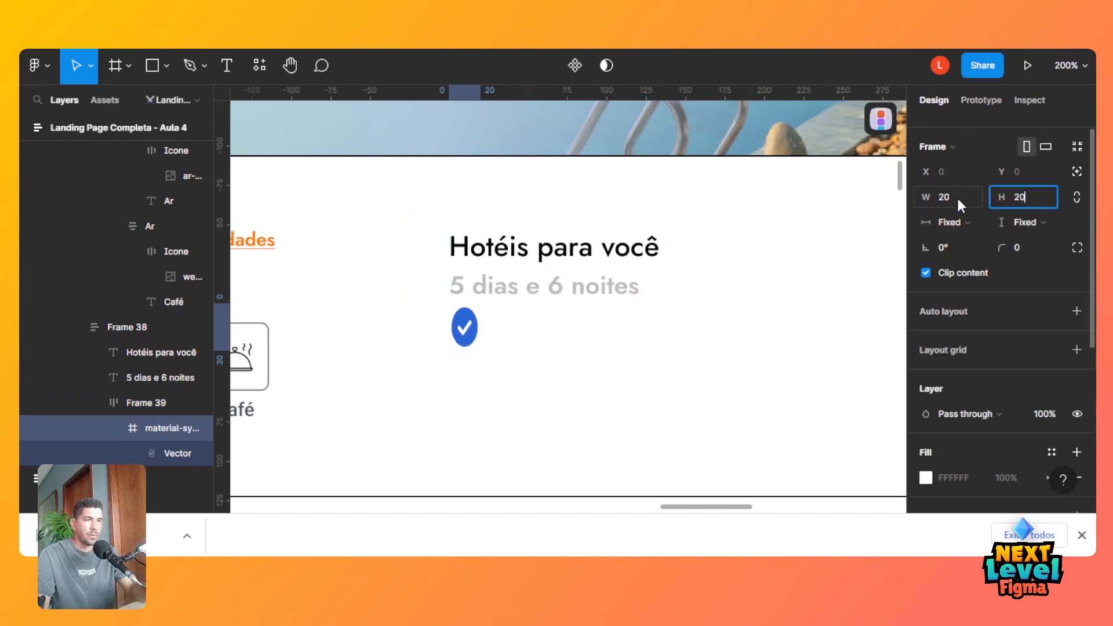
key("Tab")
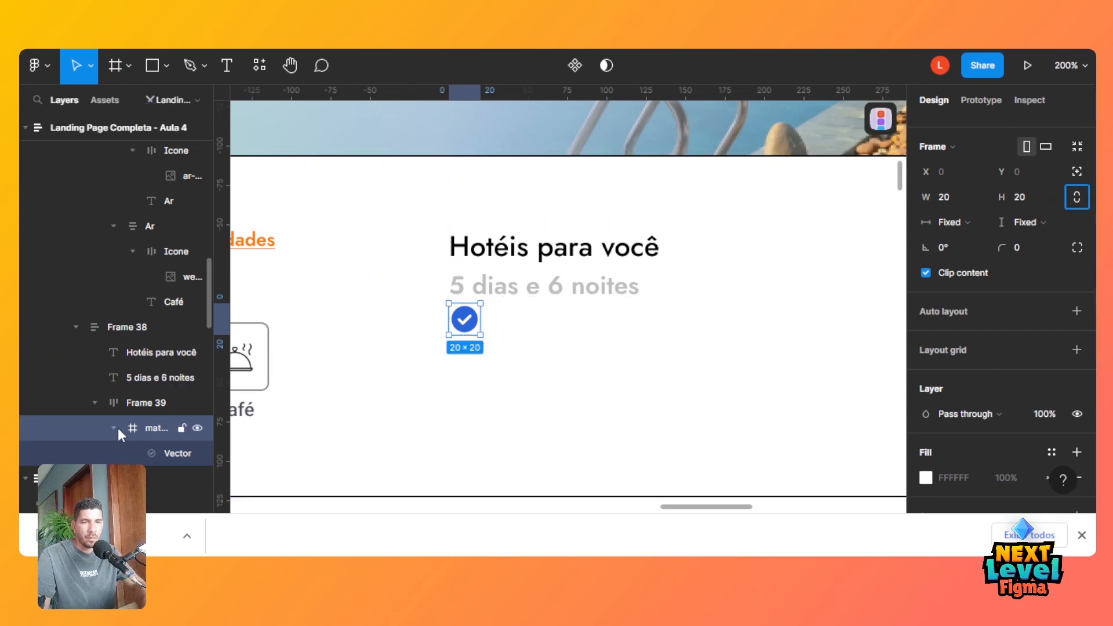
Create a text layer in the check icon's auto-layout frame, ordered directly after the icon and outside the icon's own frame.
left_click(116, 426)
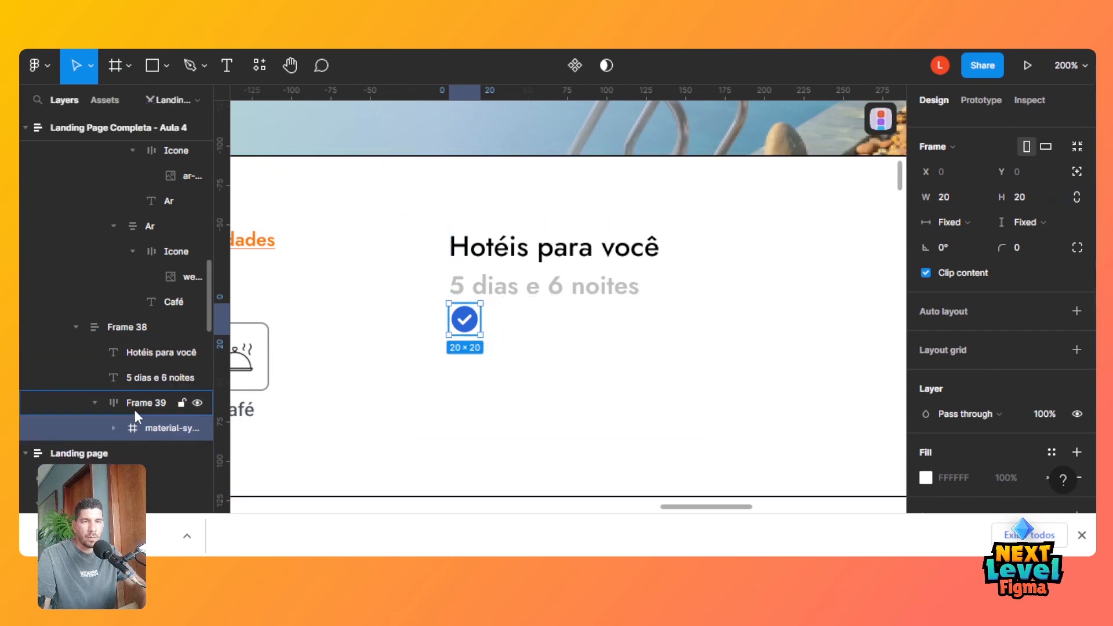
left_click(134, 409)
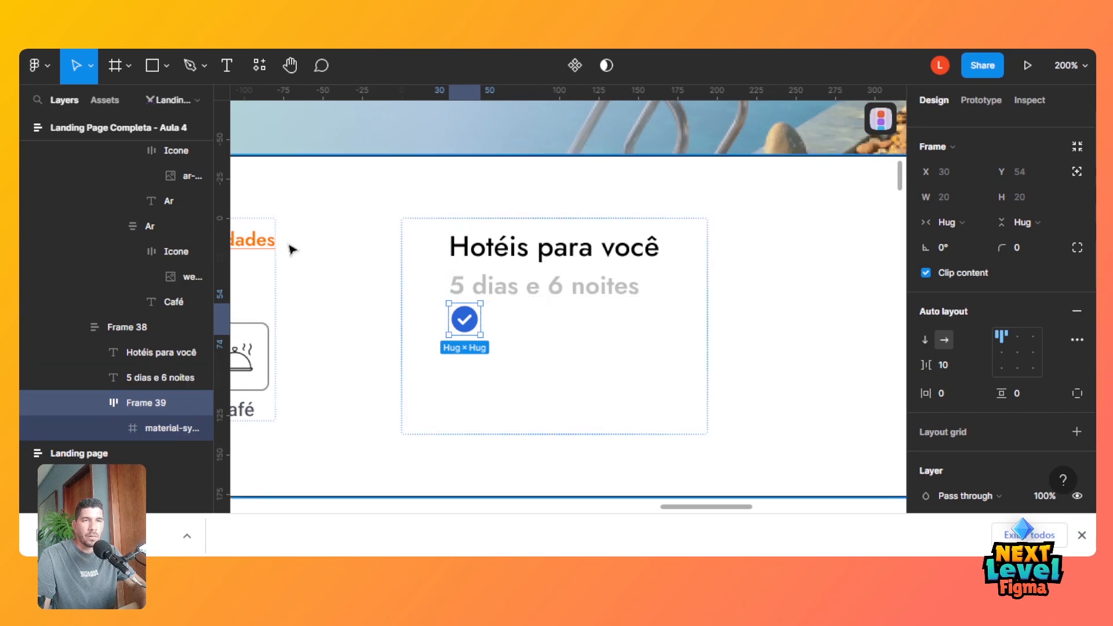
left_click(230, 68)
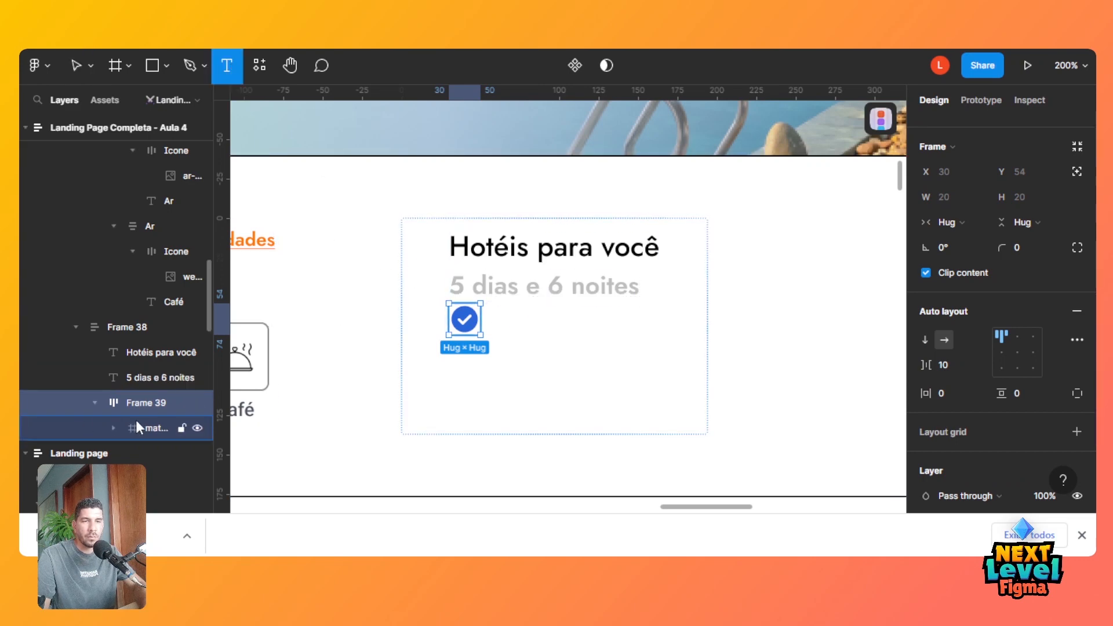
left_click(481, 321)
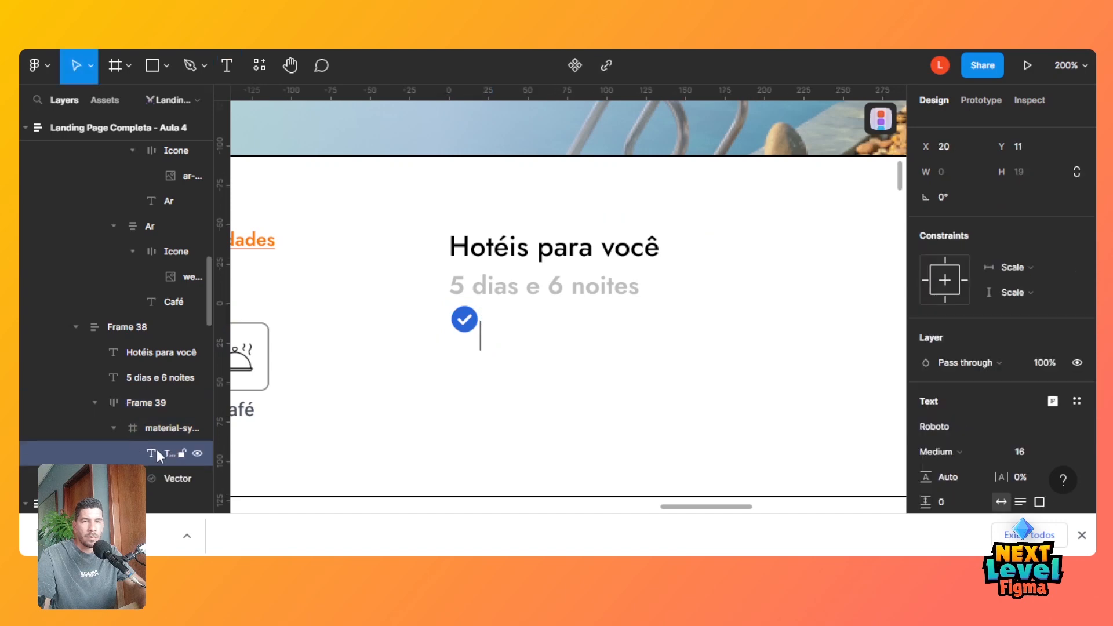
left_click_drag(157, 449, 142, 418)
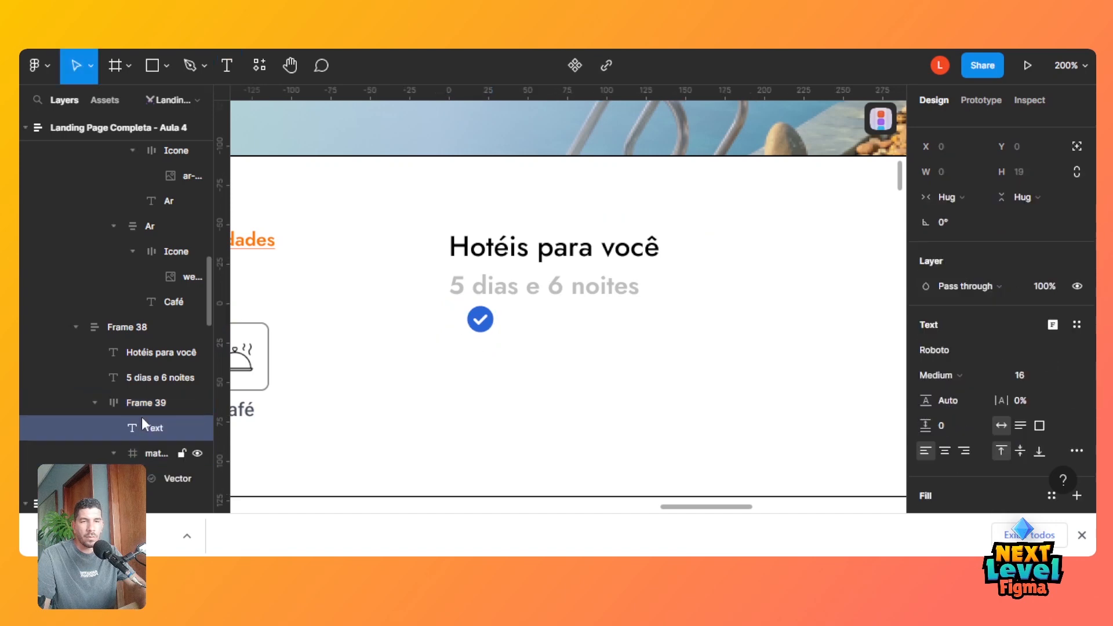
left_click(113, 453)
left_click_drag(143, 460, 146, 464)
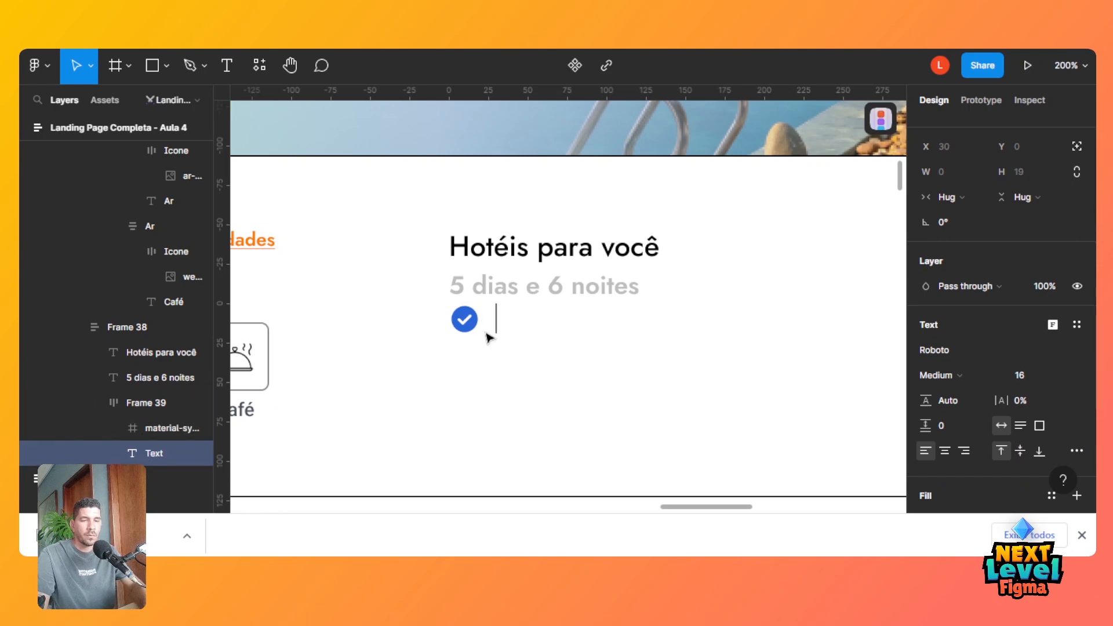
Enter the price "R$ 5.500,00" in the new text layer beside the check icon.
type("R$ 5.5")
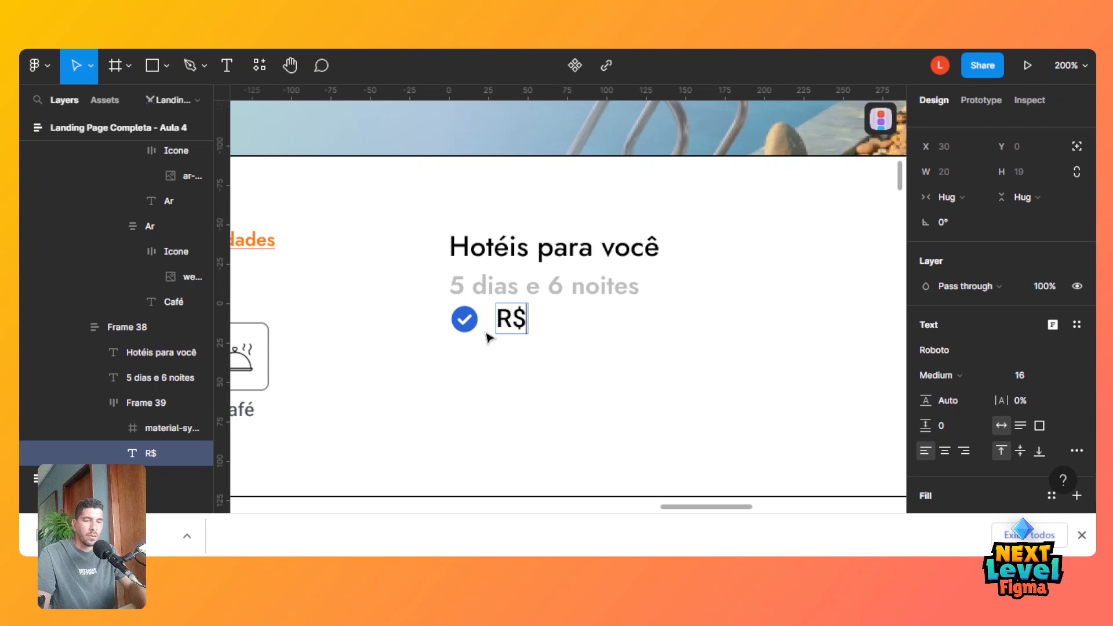
type("000,00")
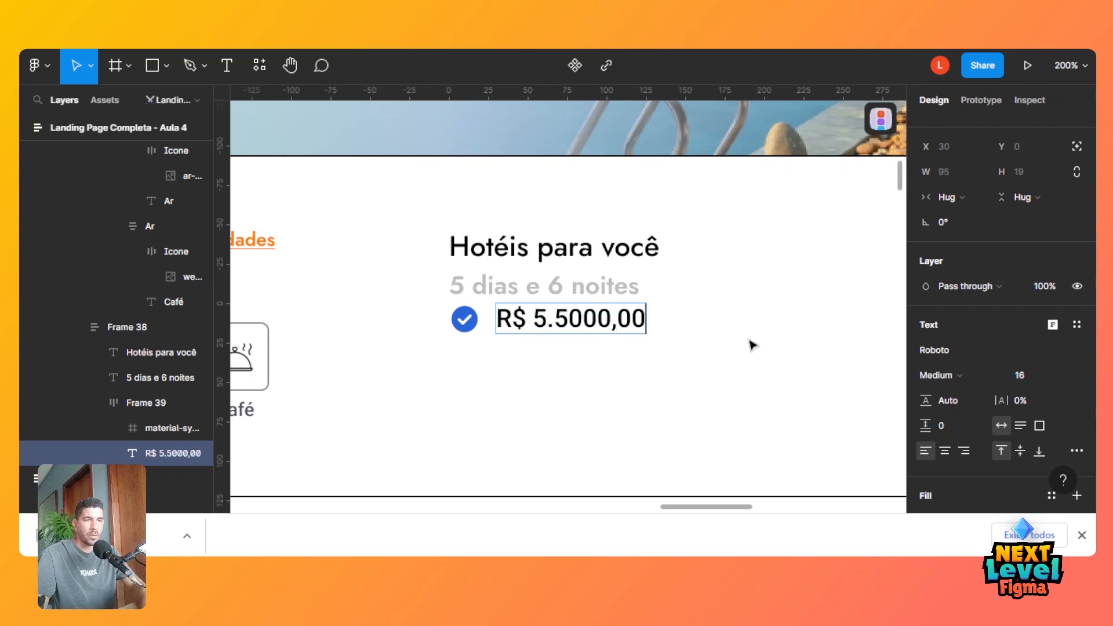
left_click(611, 318)
key("BackSpace")
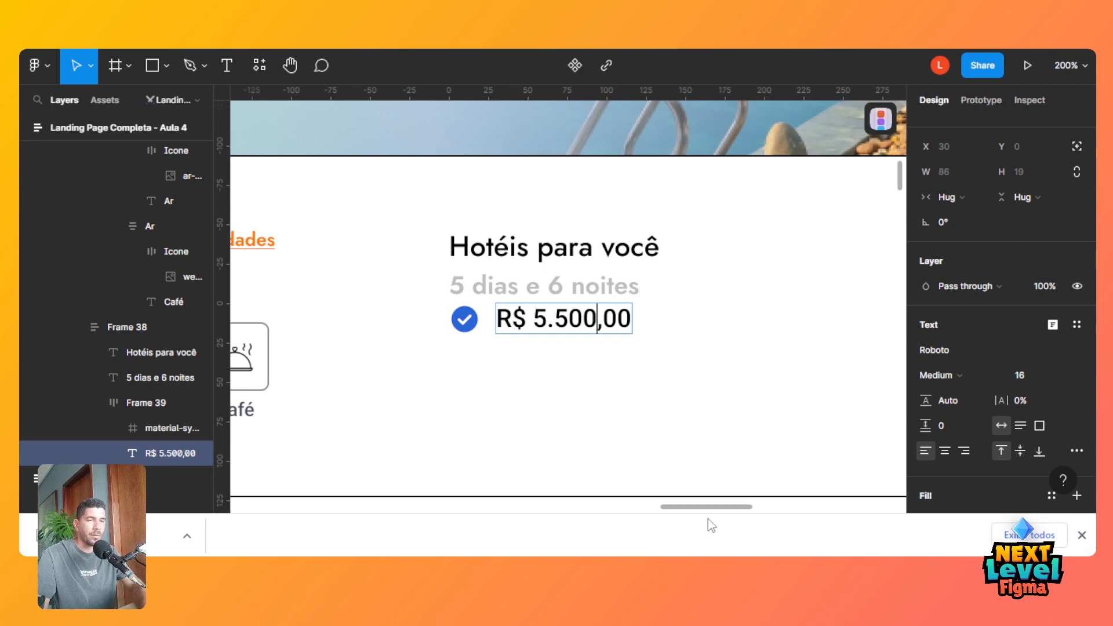
Copy the stroke colour code A7A7A7 from the finished page's price box and return to the "Hotéis para você" block being built.
left_click_drag(719, 511, 403, 511)
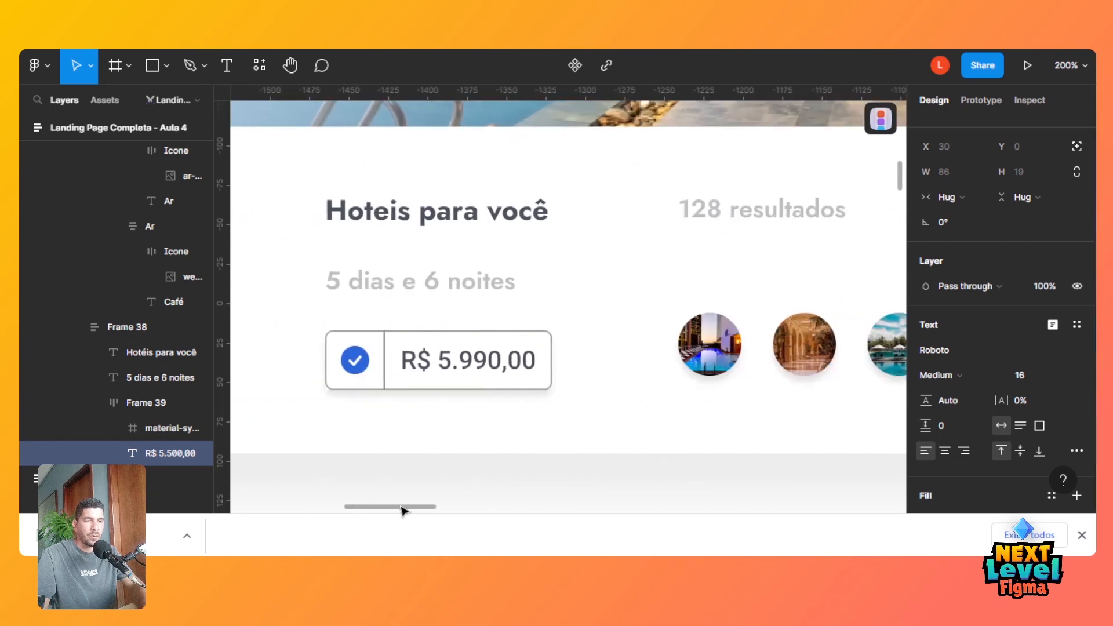
left_click(552, 350)
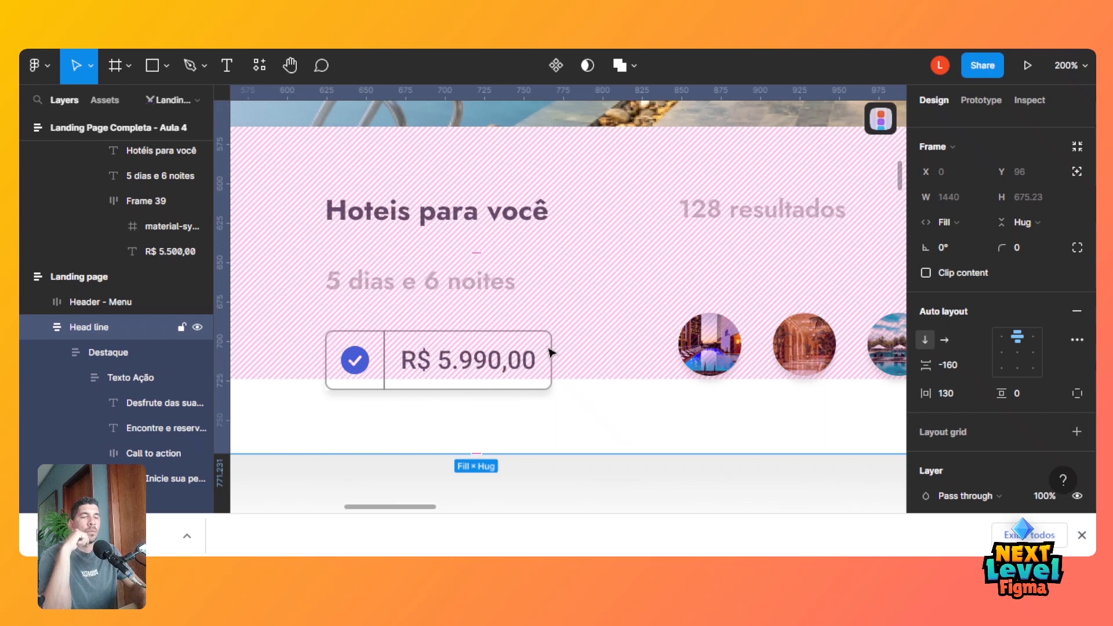
left_click(550, 349)
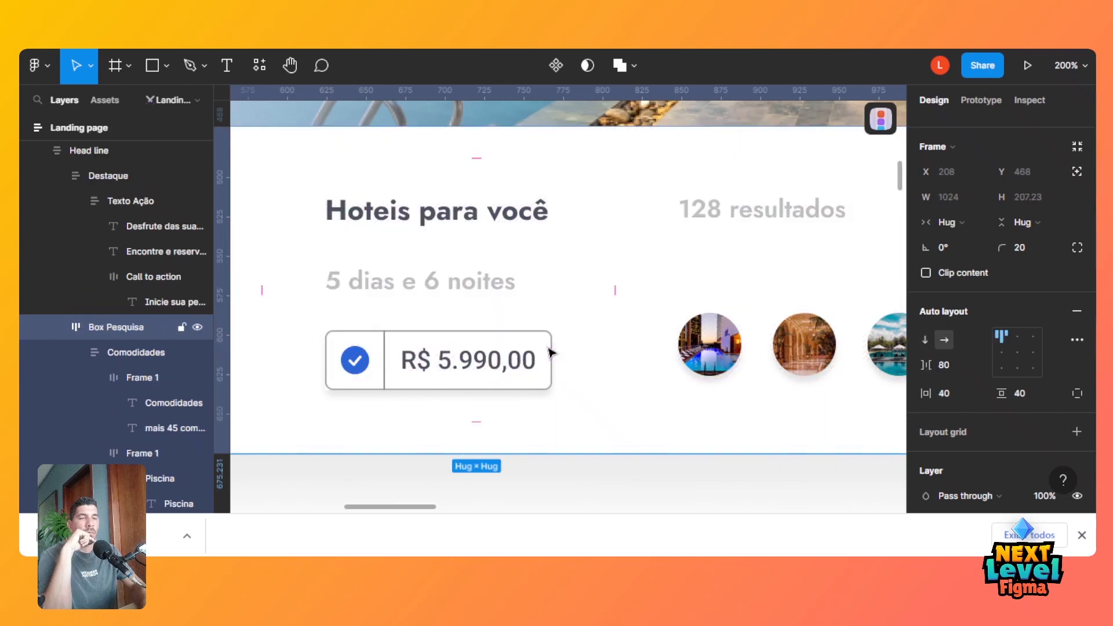
left_click(551, 387)
left_click(550, 387)
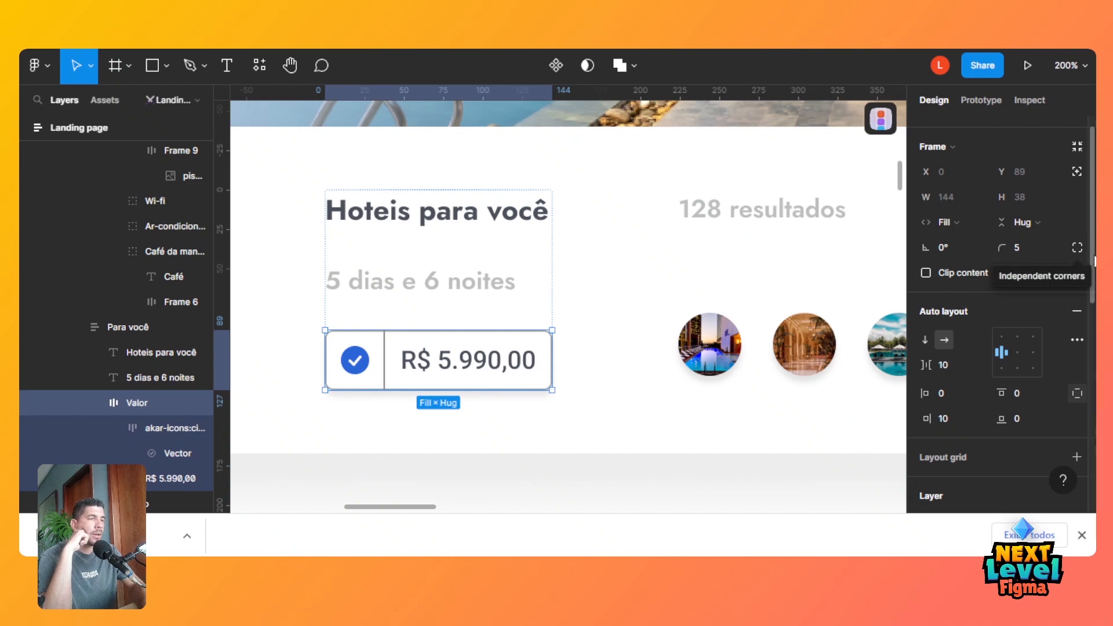
scroll(1077, 249, "down", 3)
scroll(986, 348, "down", 3)
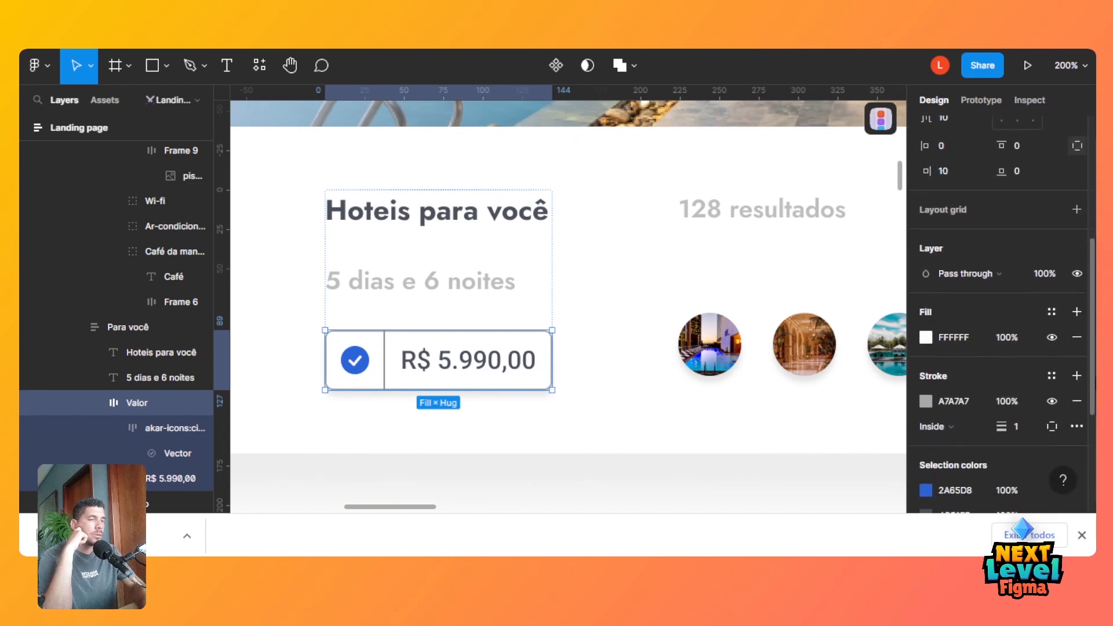
left_click(966, 395)
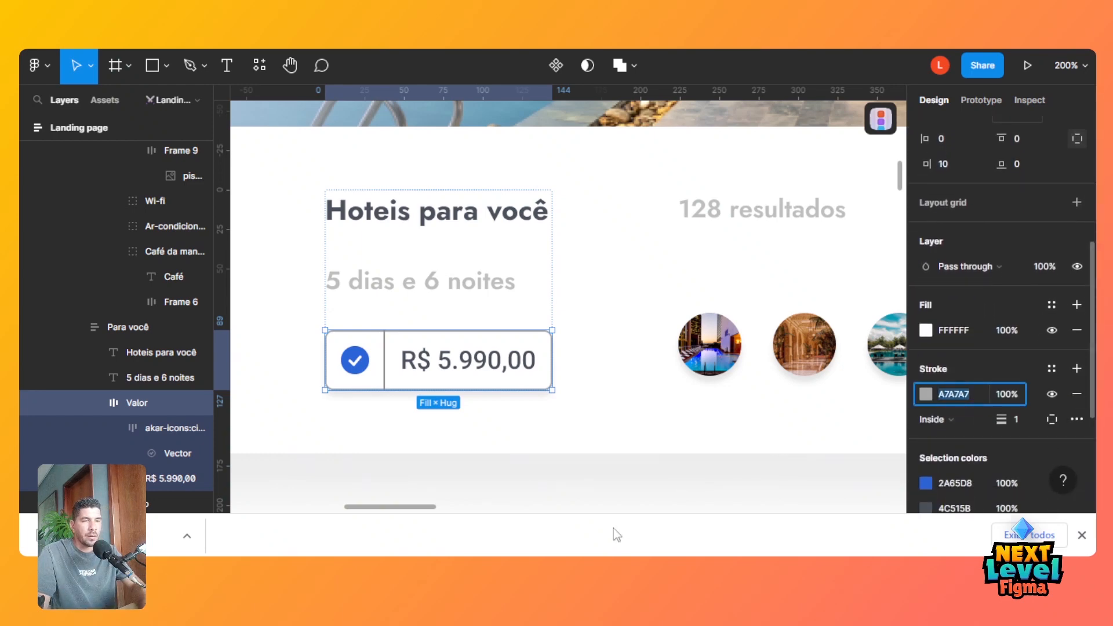
mouse_move(423, 509)
left_mouse_down()
mouse_move(759, 502)
mouse_move(733, 502)
left_mouse_up()
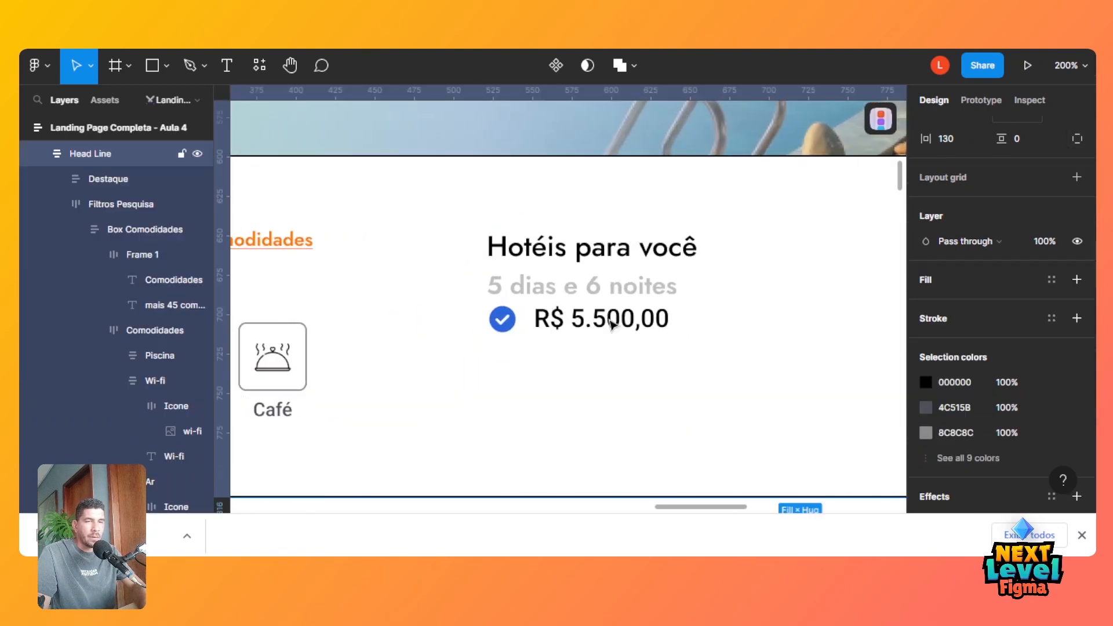
left_click(447, 315)
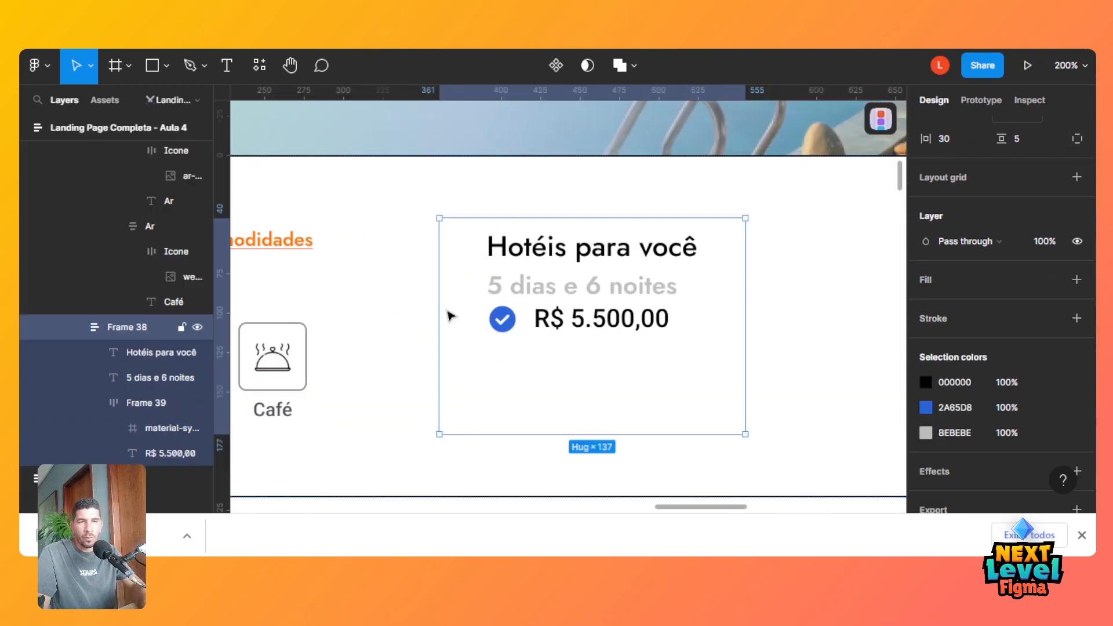
double_click(134, 335)
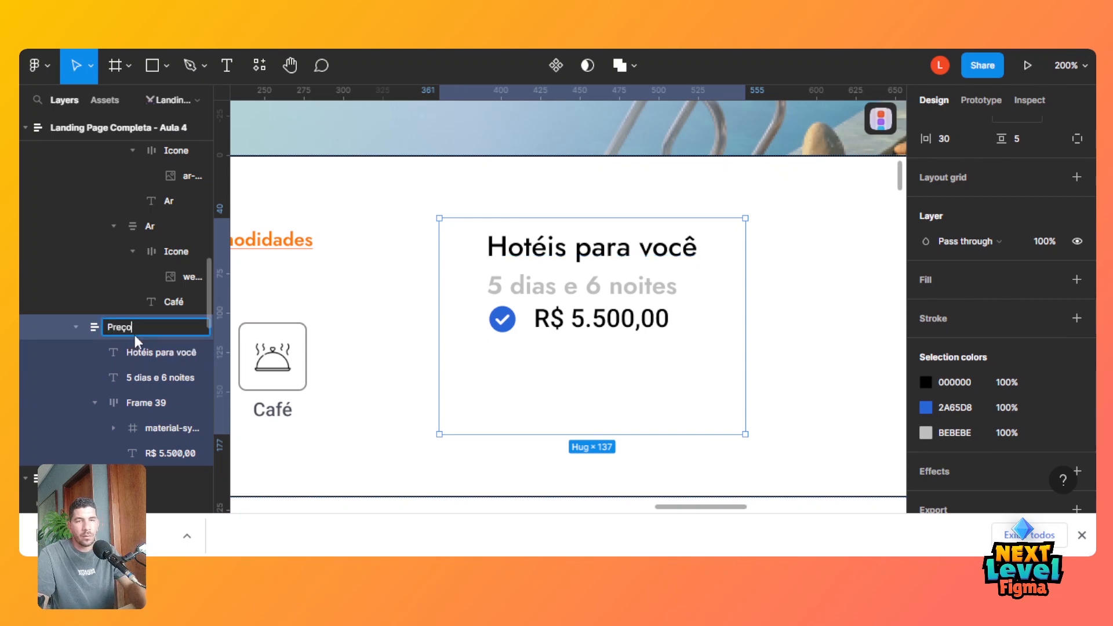
type("Preço")
key("Return")
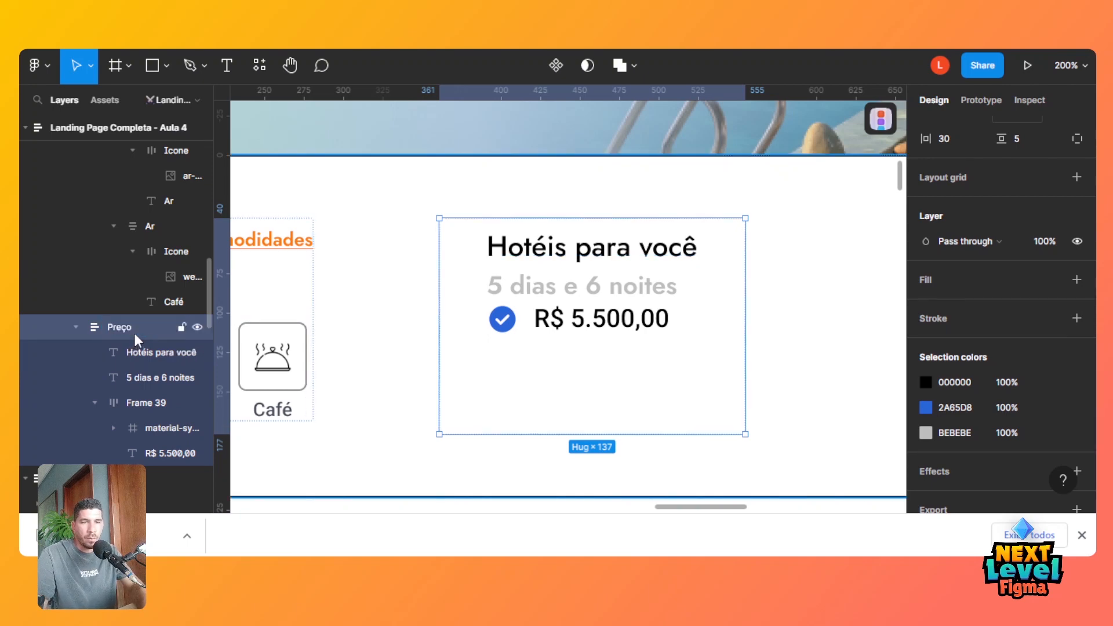
key("ctrl+z")
Rename the frame around the check icon and price as "Preço" and give it a stroke in A7A7A7.
double_click(137, 401)
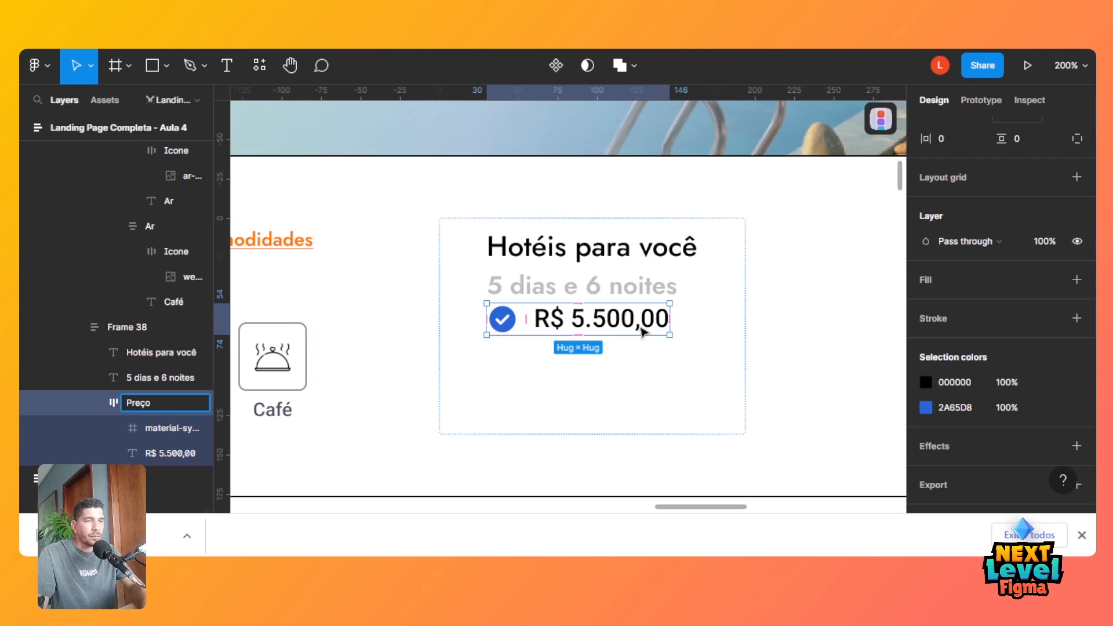
key("Return")
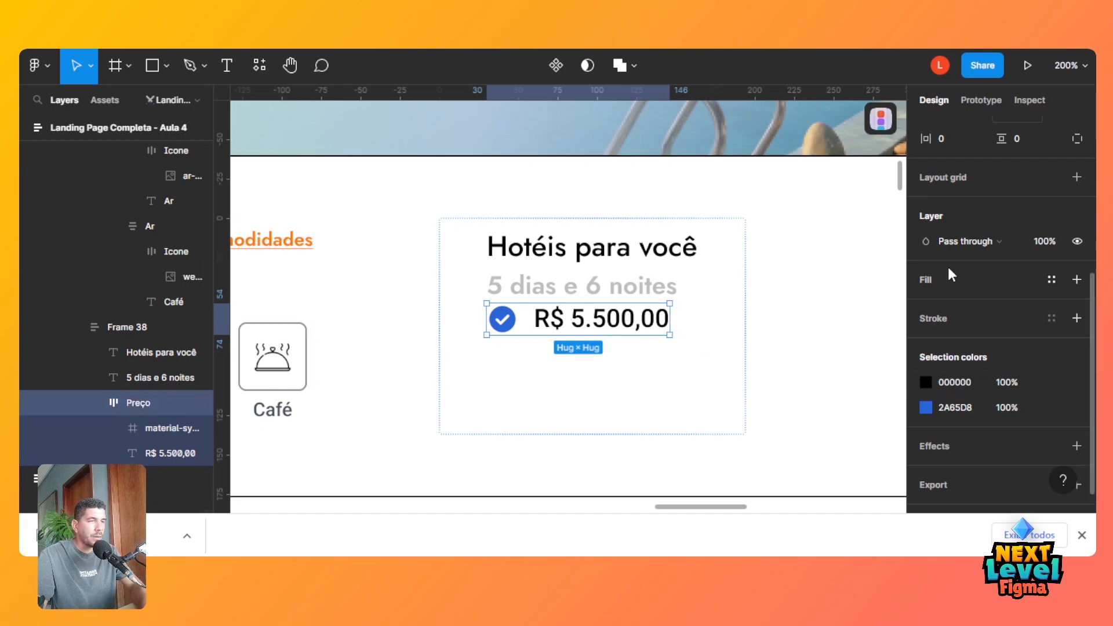
left_click(947, 318)
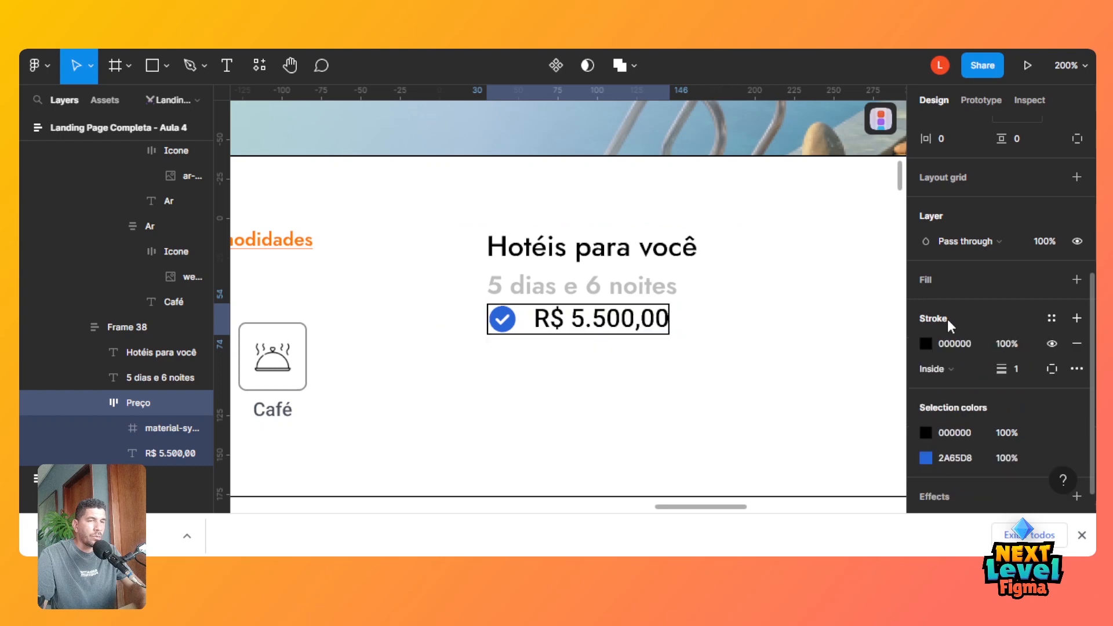
left_click(1021, 369)
left_click(953, 344)
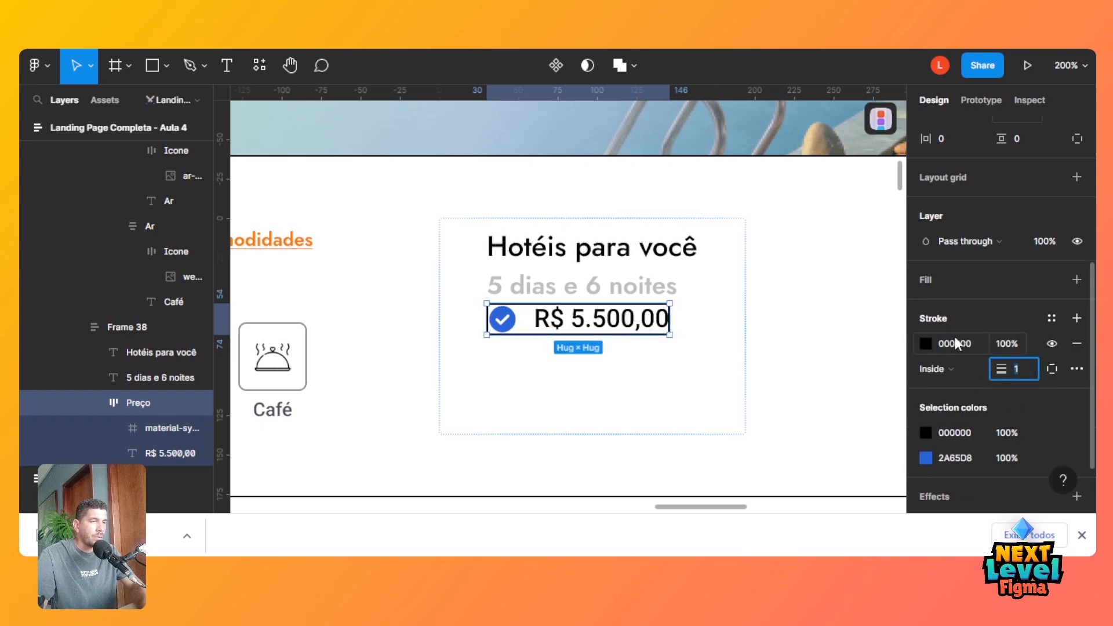
type("A7A7A7")
key("Tab")
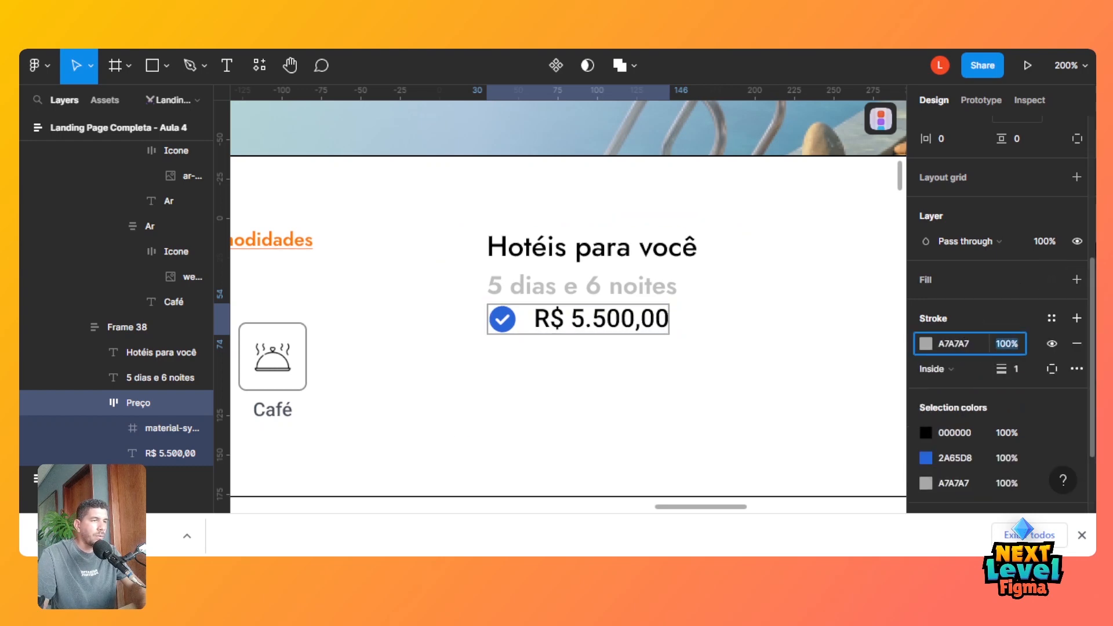
Round the corners of the Preço frame with a radius of 5.
scroll(1037, 255, "up", 4)
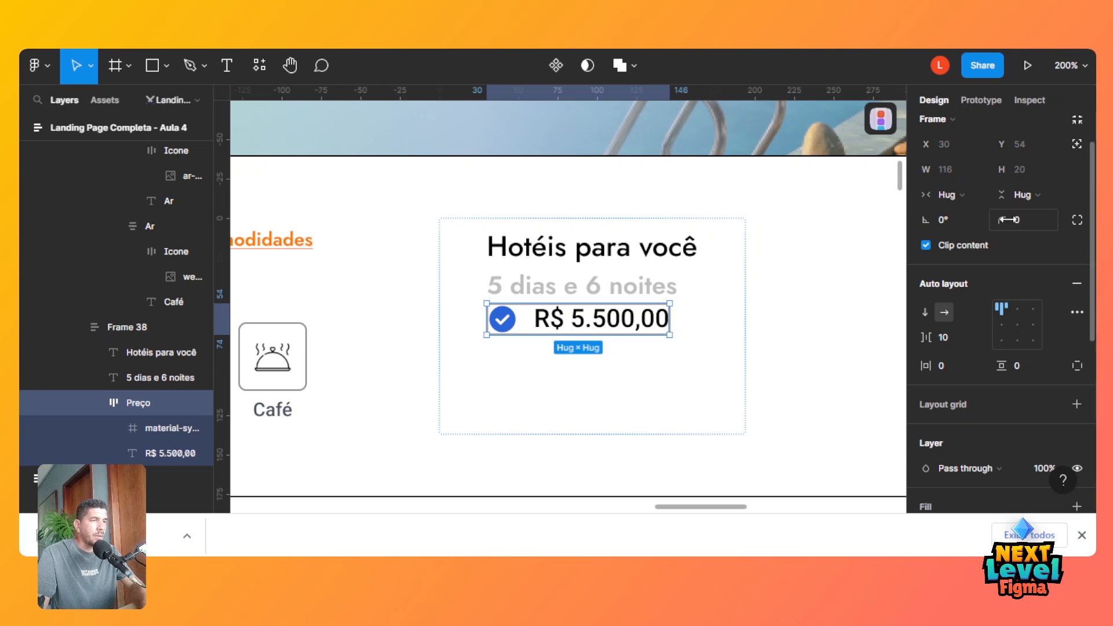
type("5")
key("Tab")
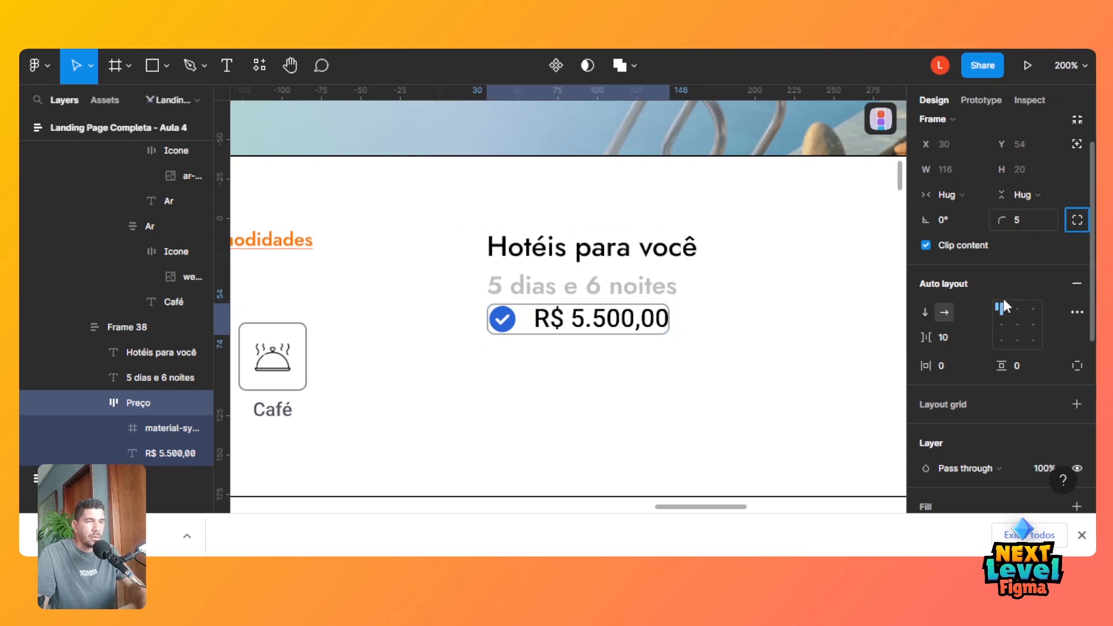
Set the Preço frame's vertical padding to 5 and horizontal padding to 10, and align its contents left and vertically centred.
left_click(1023, 364)
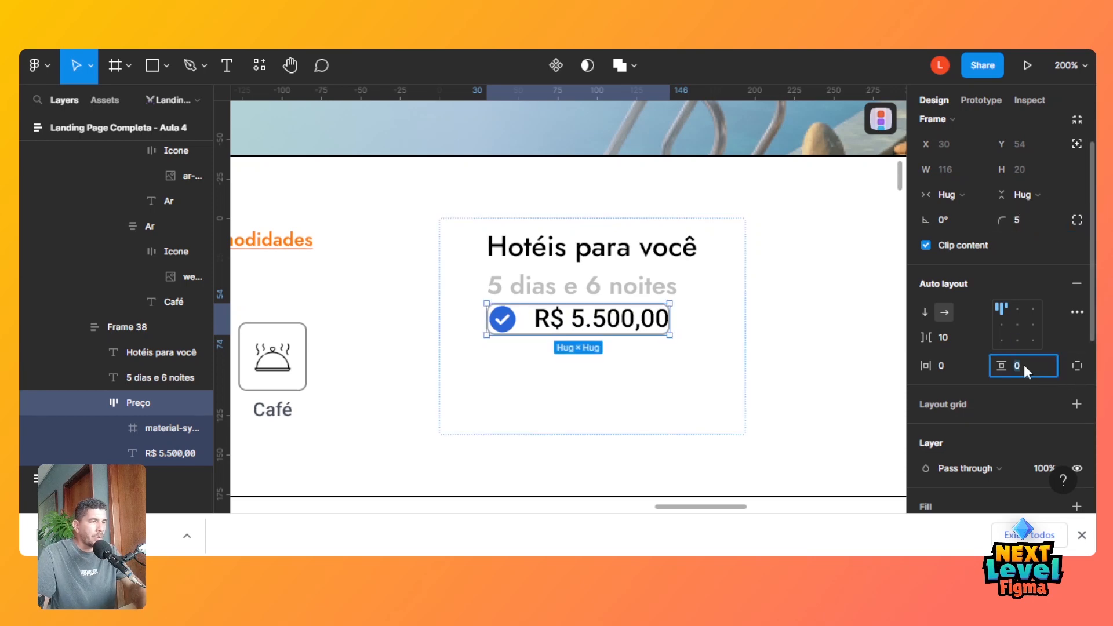
type("10")
key("Tab")
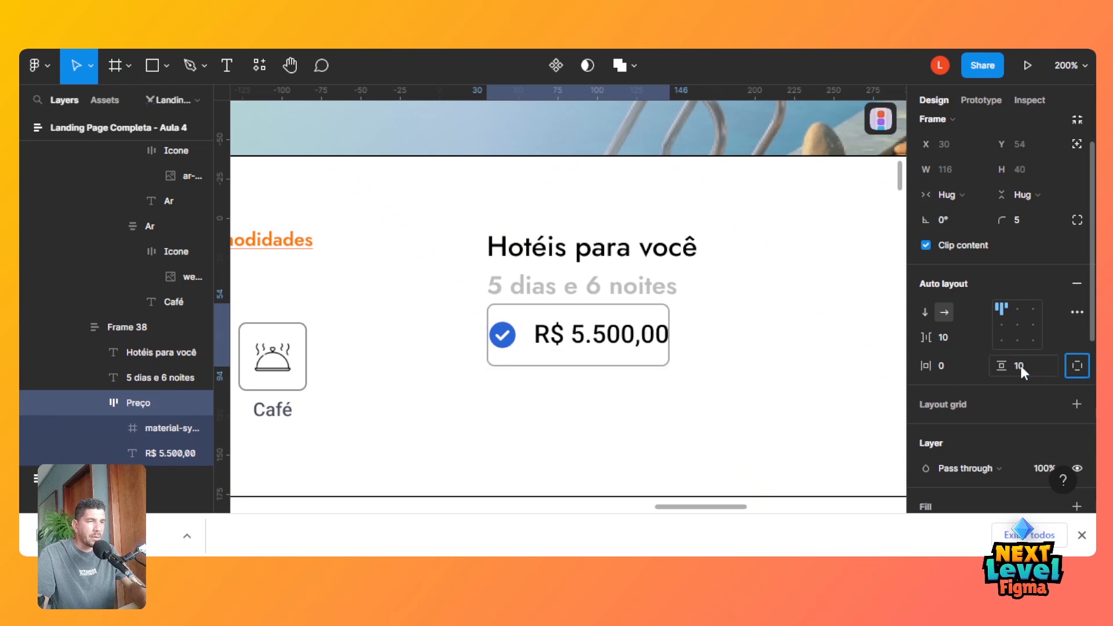
left_click(1020, 365)
type("5")
key("Tab")
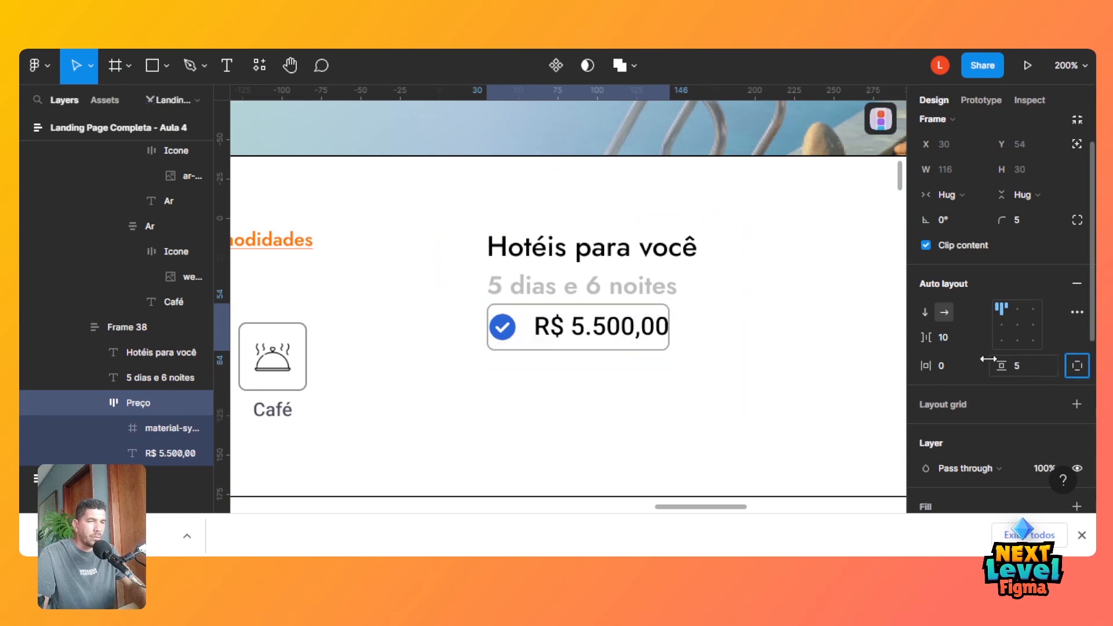
left_click(956, 365)
type("10")
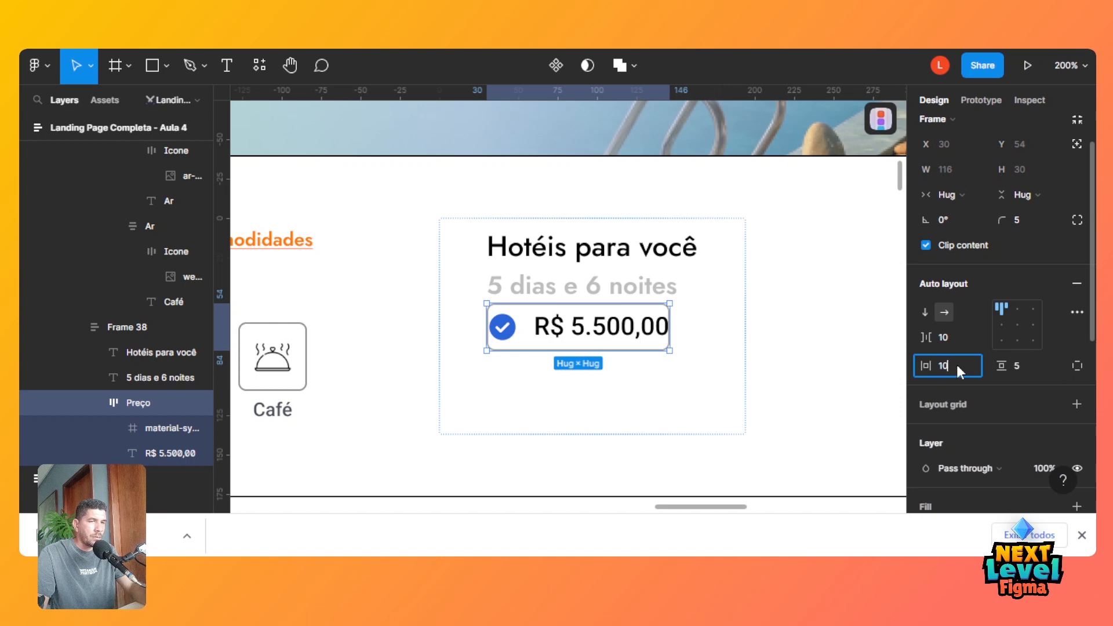
key("Tab")
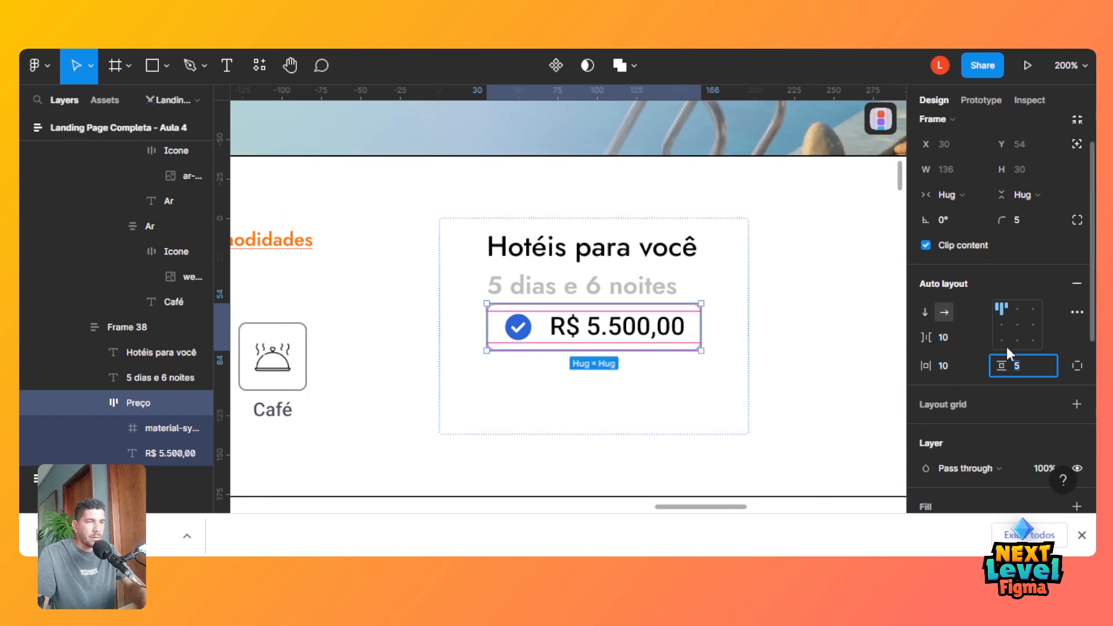
left_click(1002, 325)
left_click(1001, 325)
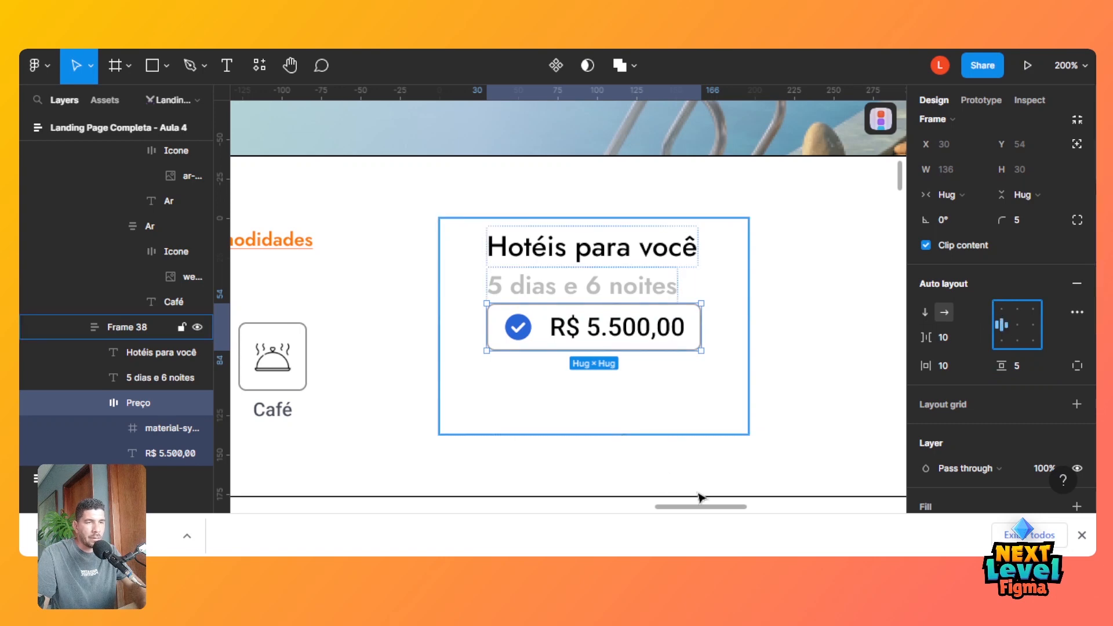
Examine the auto layout padding and one-sided stroke of the check-icon frame in the finished page's price box.
left_click_drag(729, 510, 713, 515)
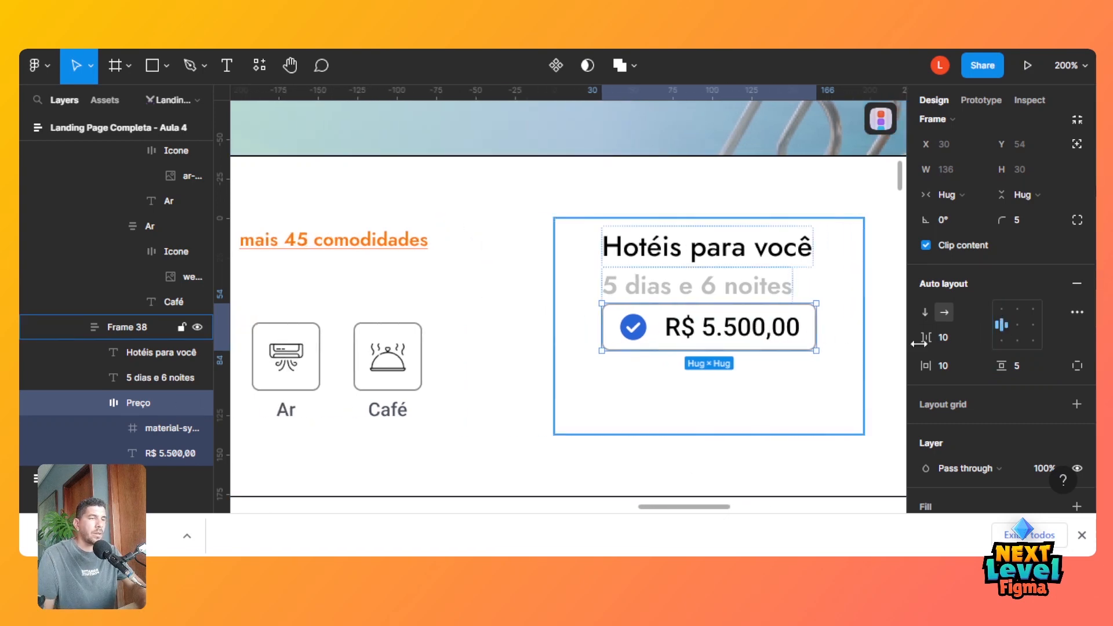
left_click(955, 344)
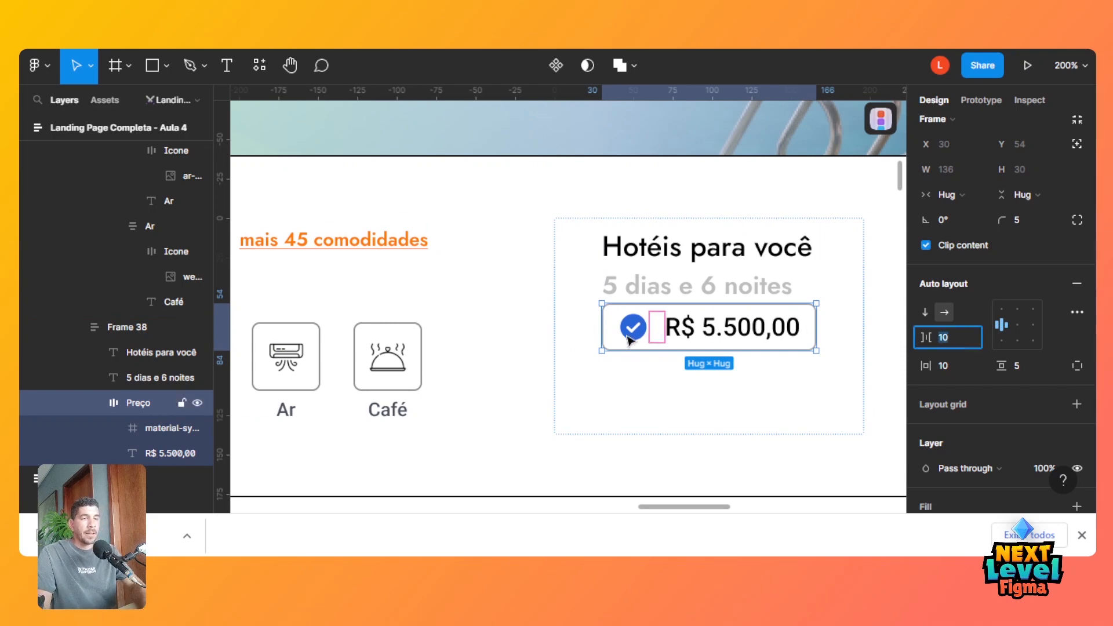
left_click(711, 338)
left_click(714, 340)
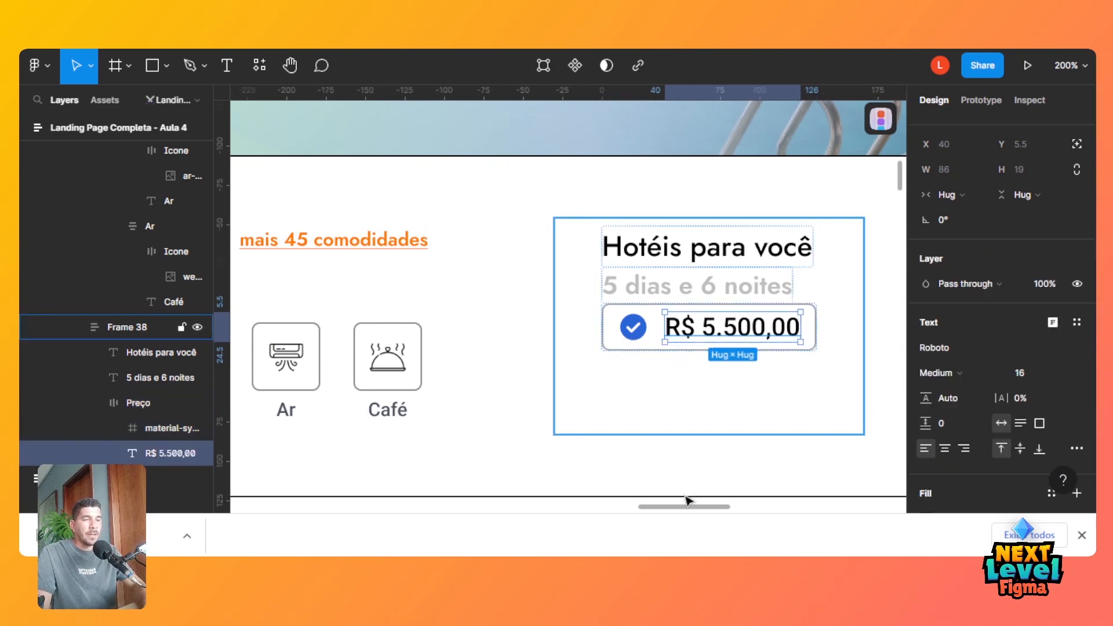
left_click_drag(659, 511, 410, 526)
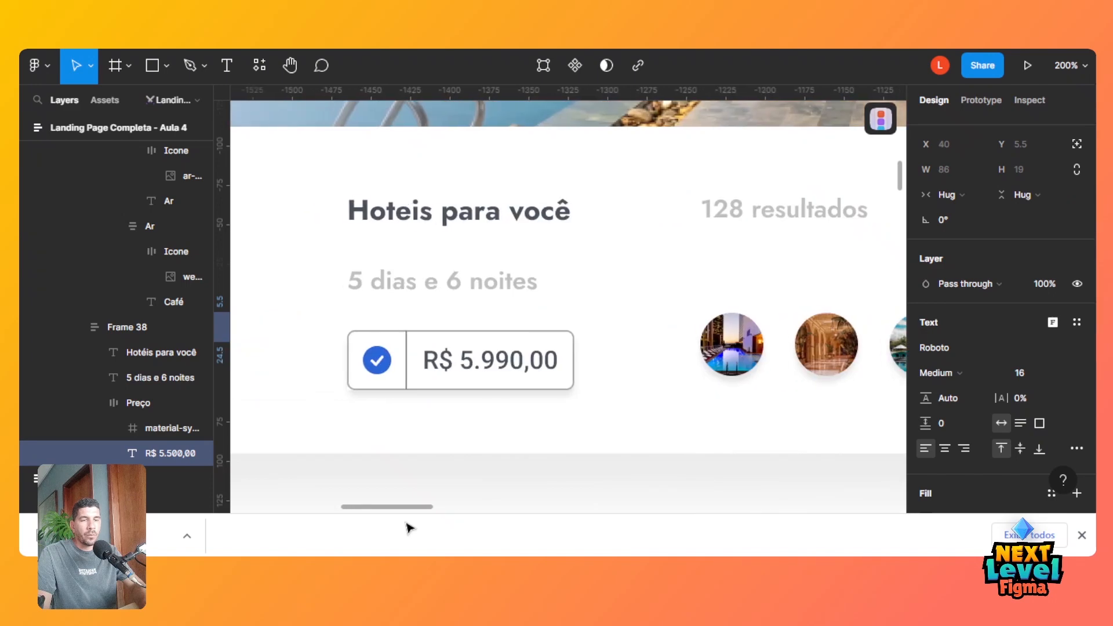
left_click(505, 360)
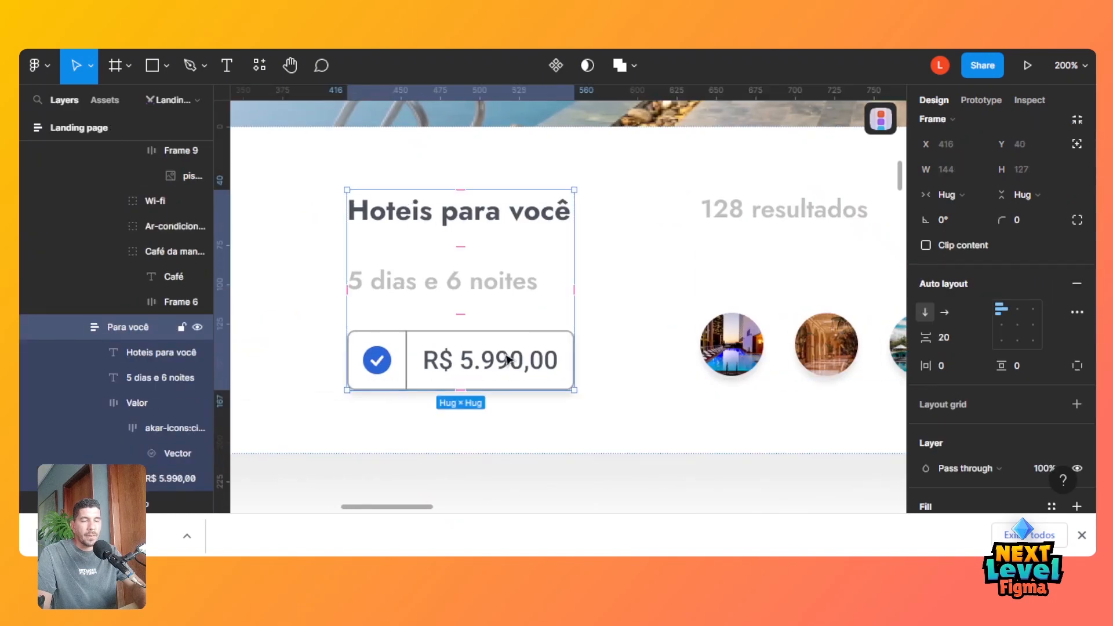
double_click(506, 359)
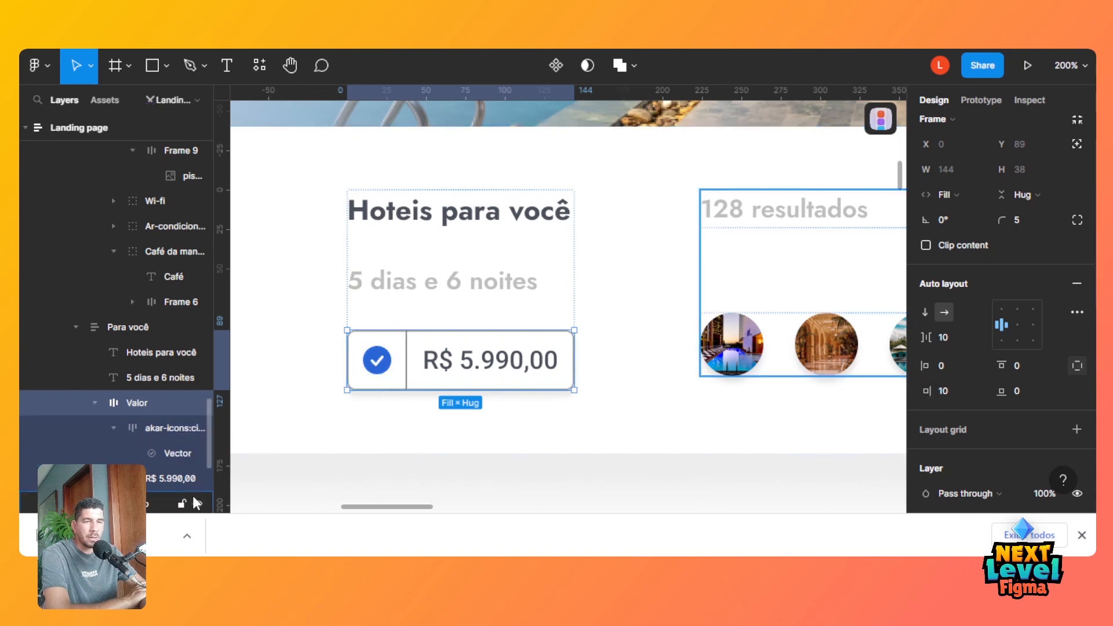
left_click(141, 432)
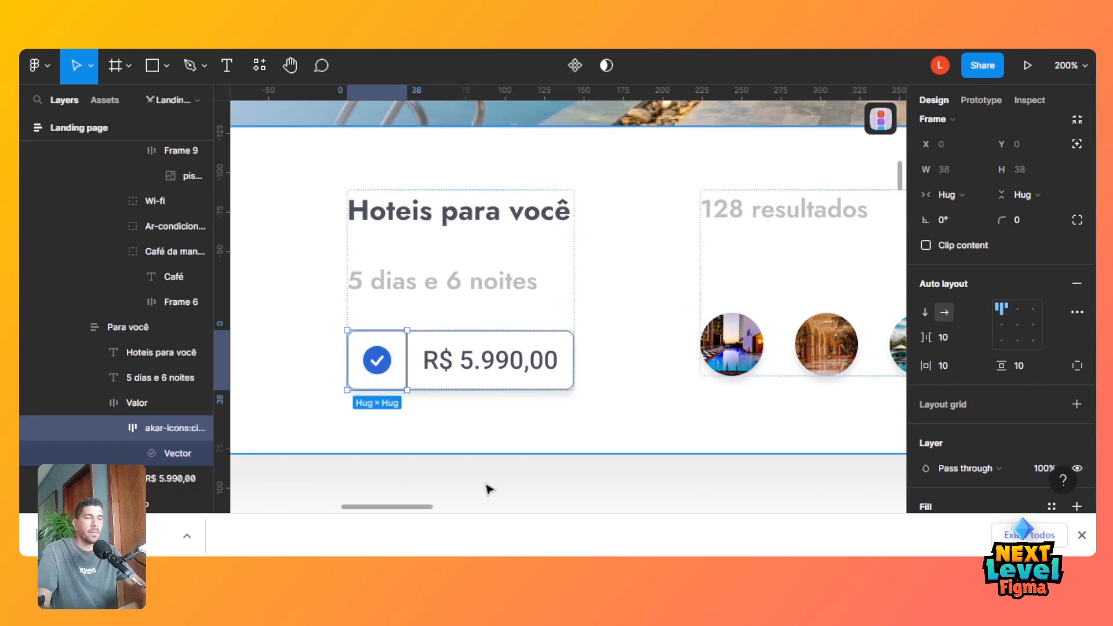
left_click(1089, 435)
scroll(1090, 442, "up", 3)
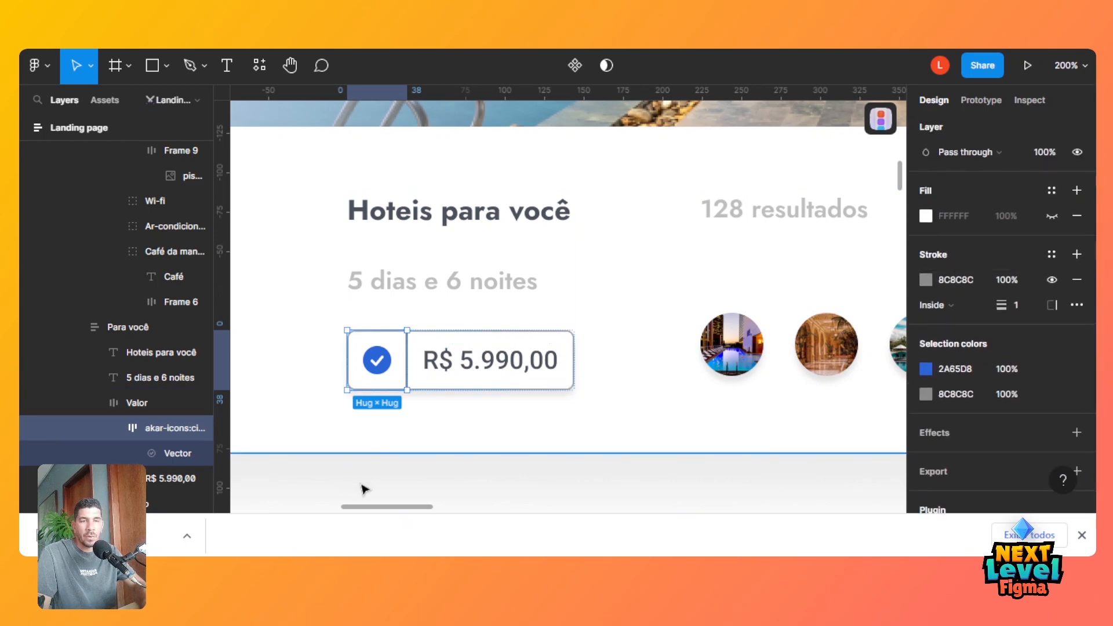
Return to the price box being built and add auto layout to its check-icon frame.
scroll(840, 484, "right", 15)
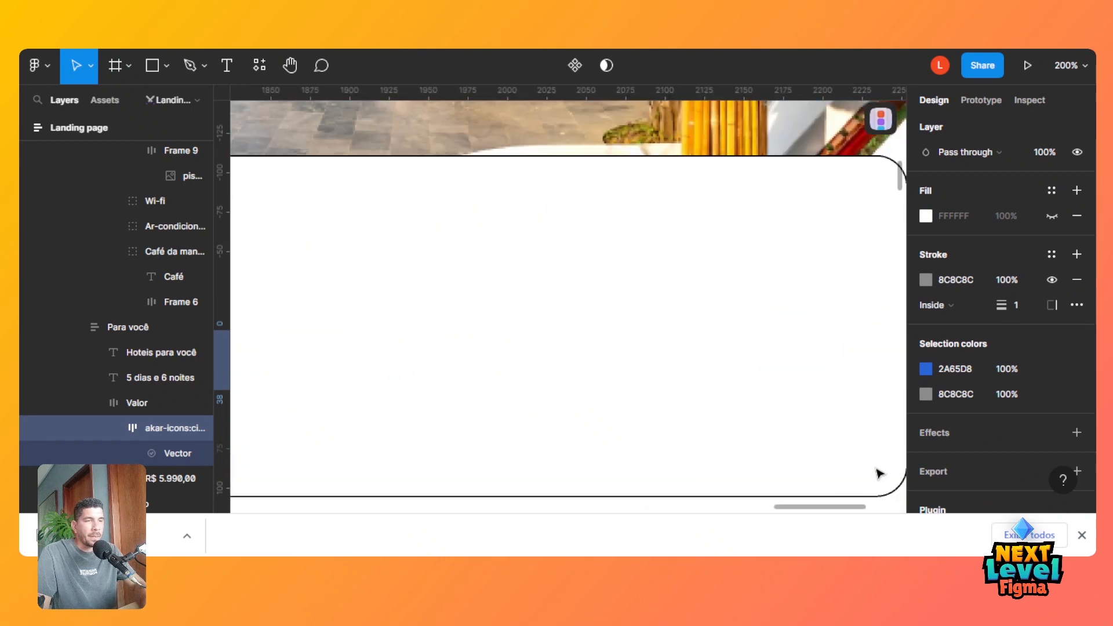
scroll(763, 503, "left", 5)
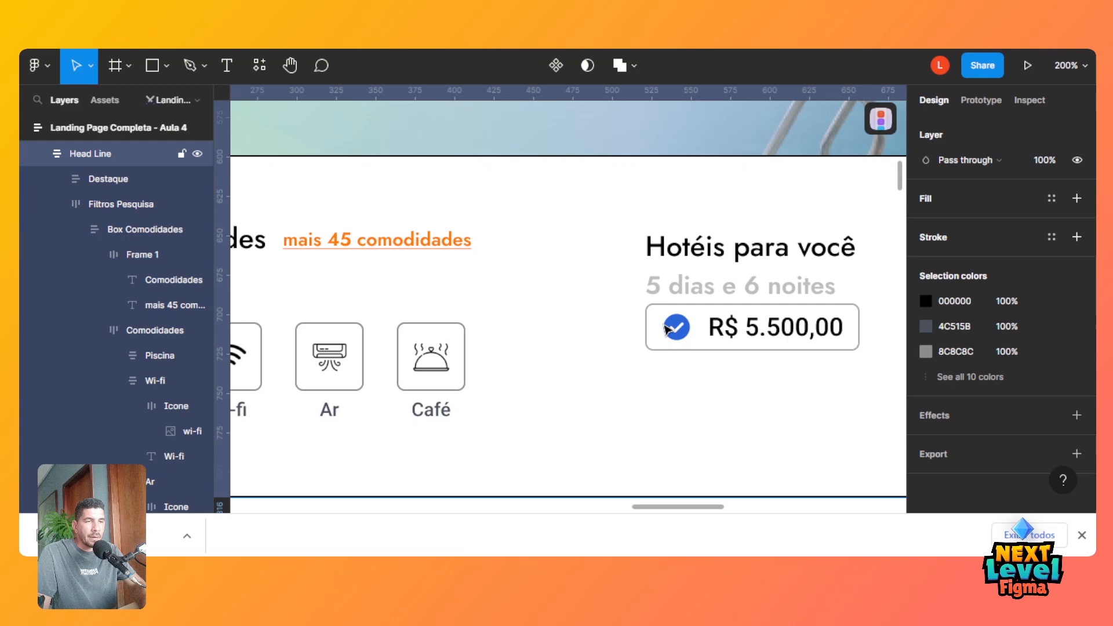
left_click(668, 329)
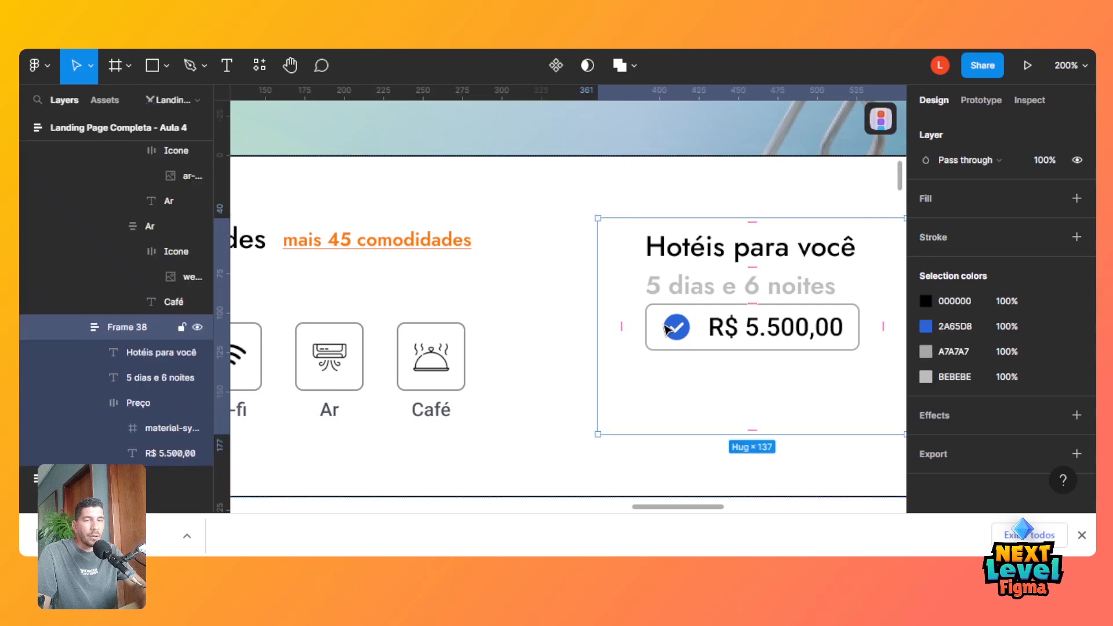
double_click(672, 331)
double_click(674, 329)
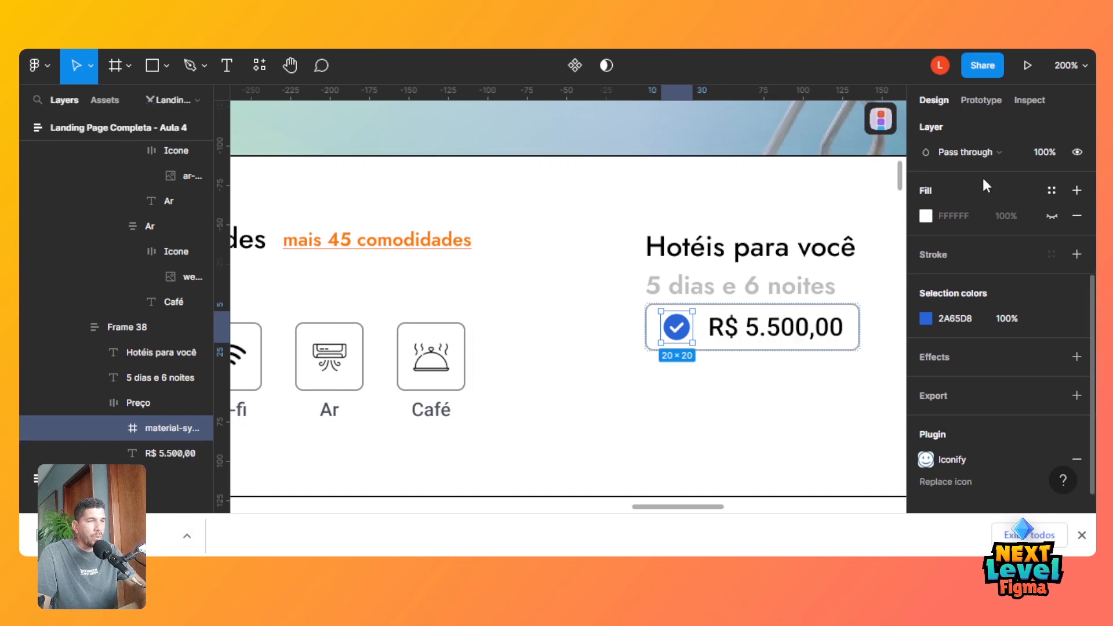
scroll(1089, 301, "up", 2)
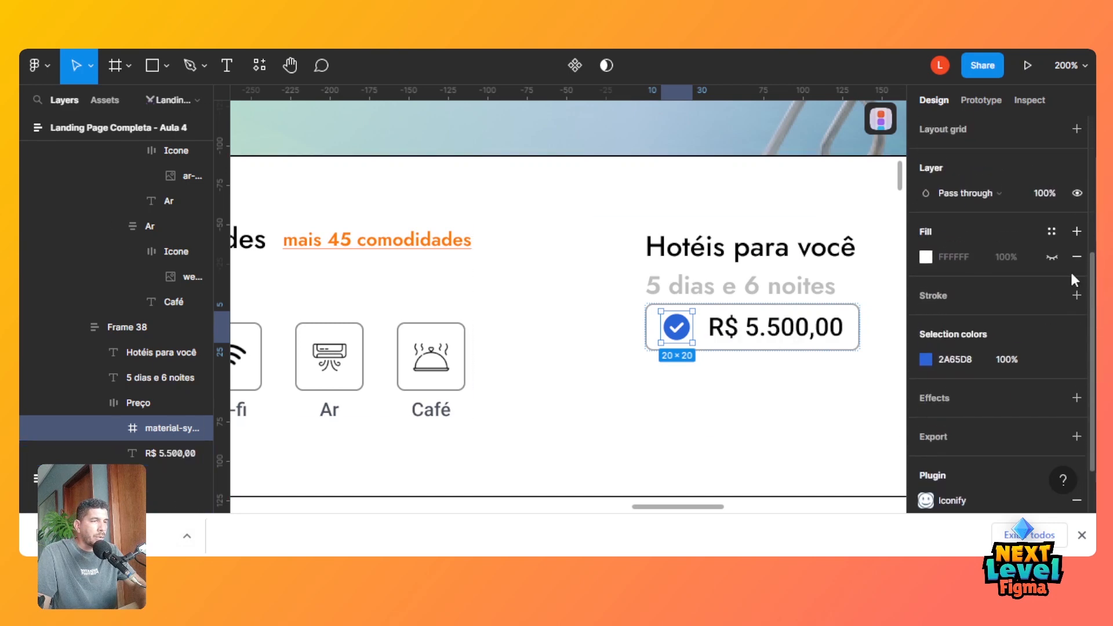
scroll(1090, 276, "up", 2)
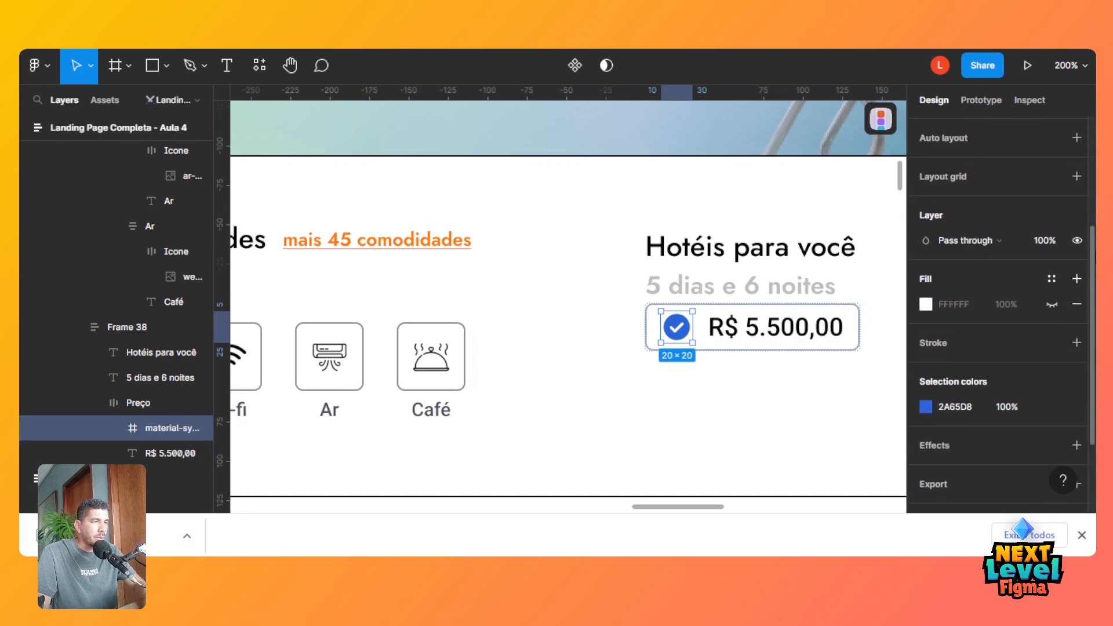
scroll(1063, 205, "up", 1)
left_click(1075, 192)
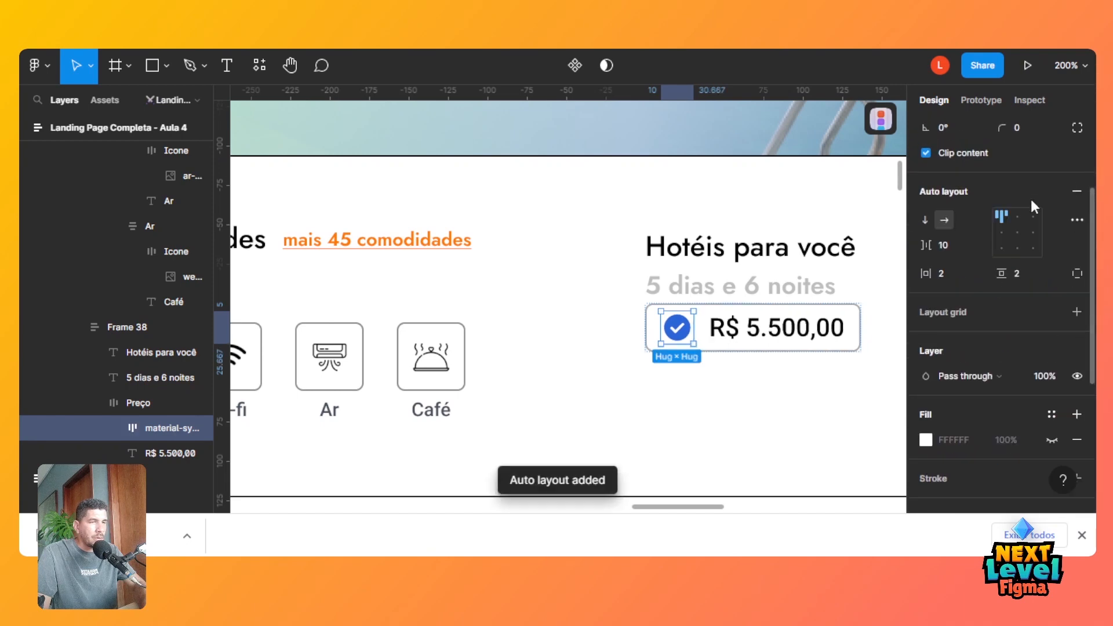
Set the check-icon frame's horizontal and vertical padding to 10.
left_click(950, 244)
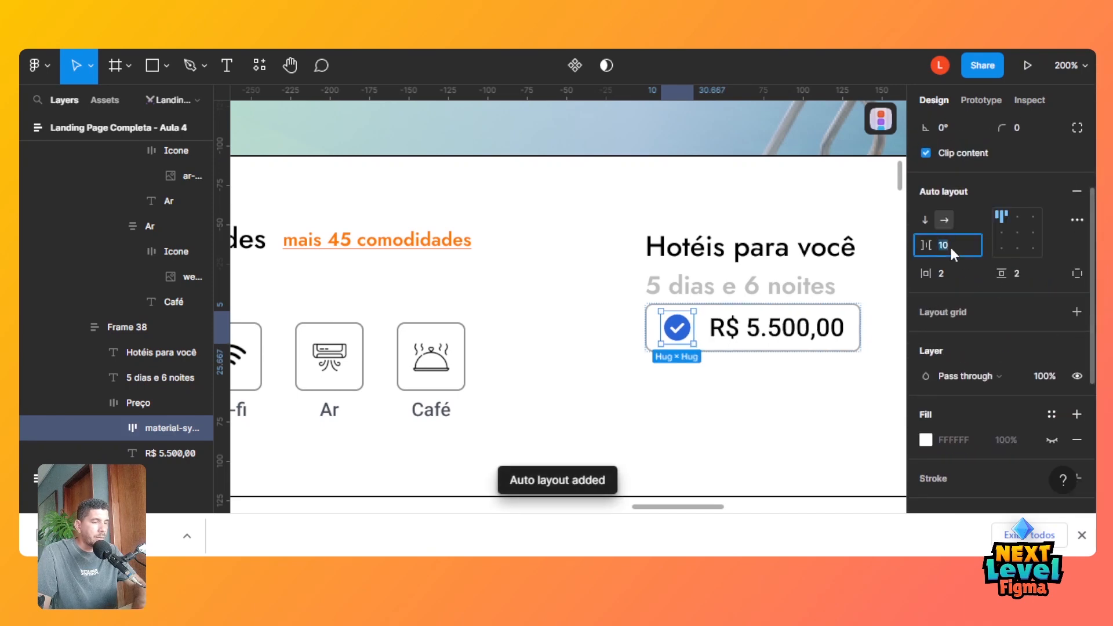
left_click(949, 274)
type("10")
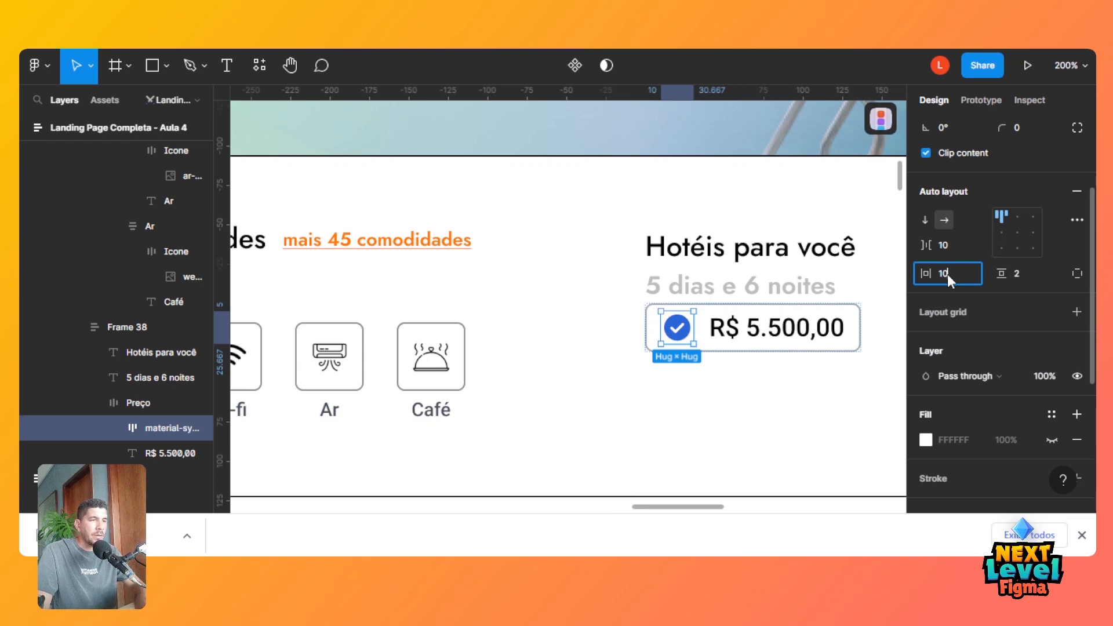
key("Tab")
type("10")
key("Tab")
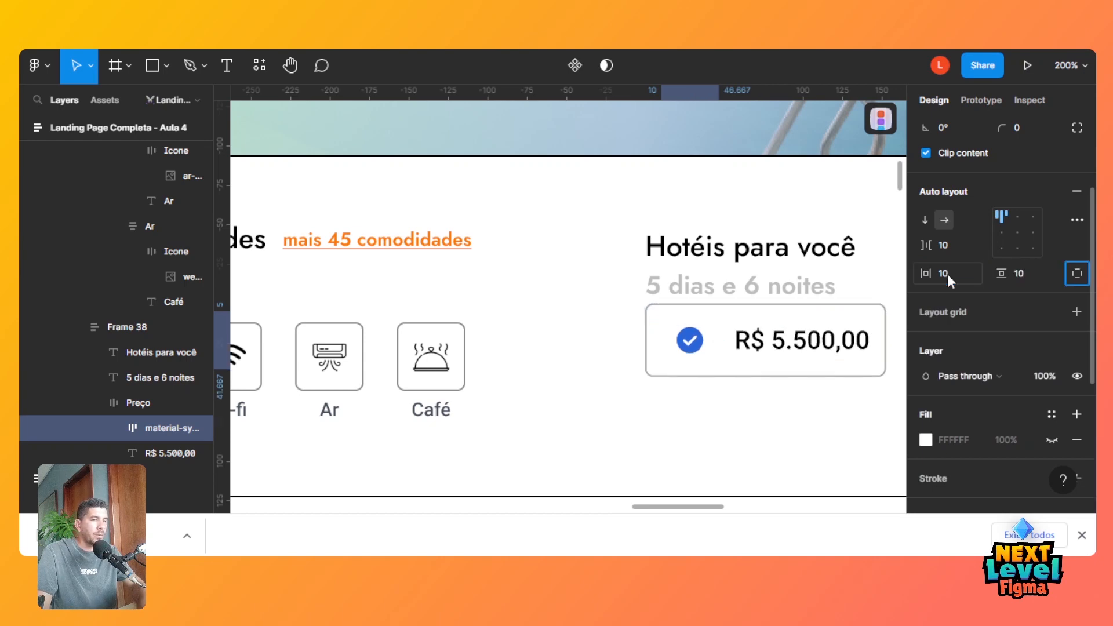
Set the Preço frame's vertical padding to 0 and its individual left padding to 0.
left_click(751, 318)
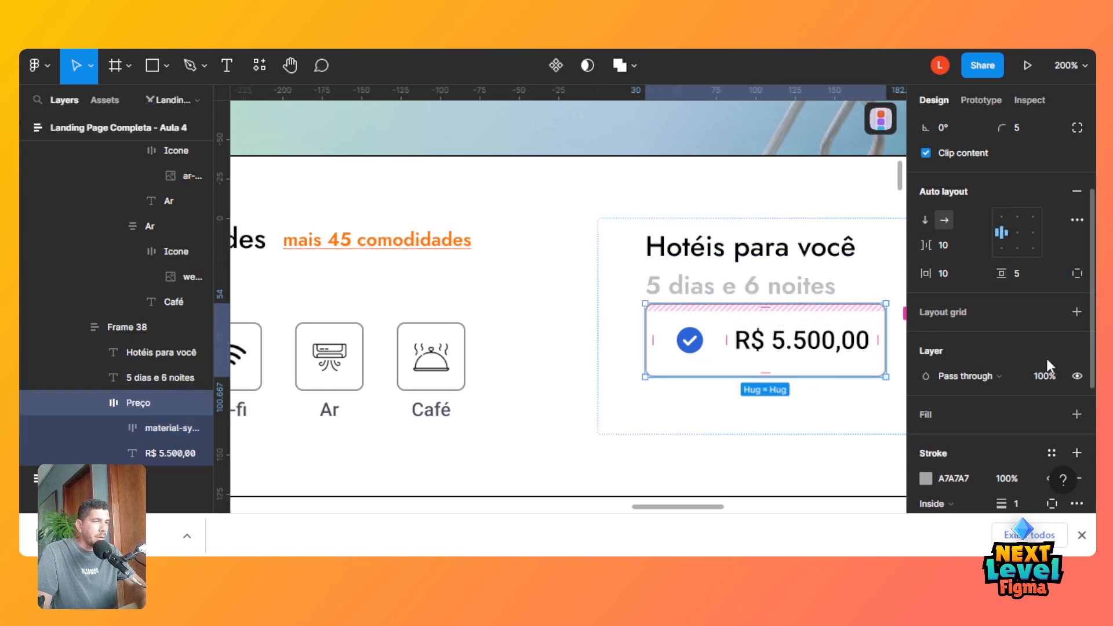
left_click(1019, 277)
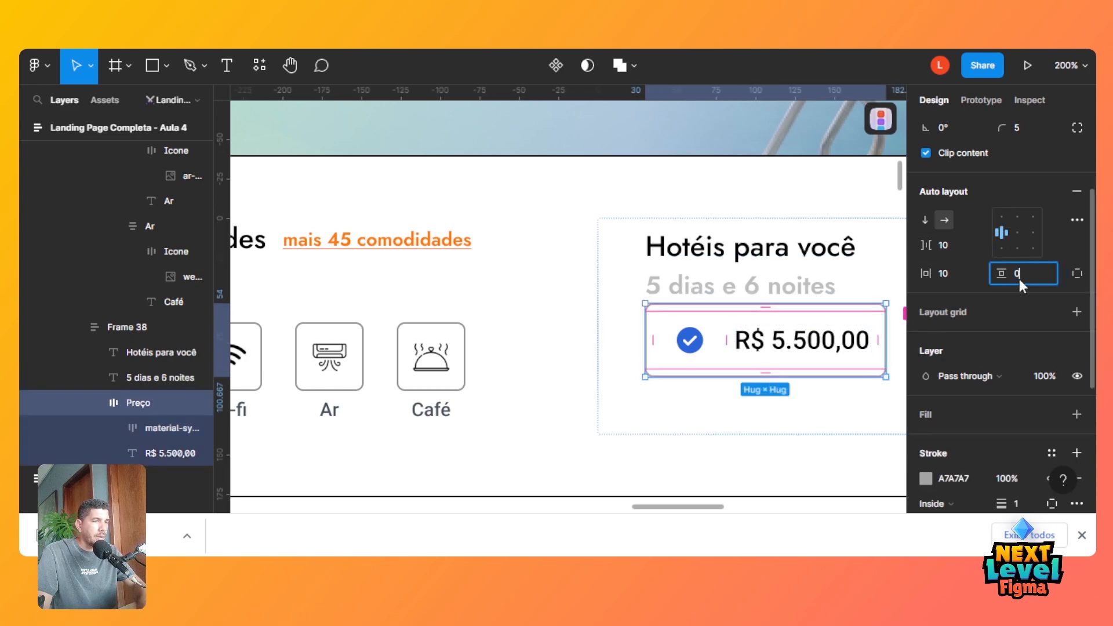
key("Return")
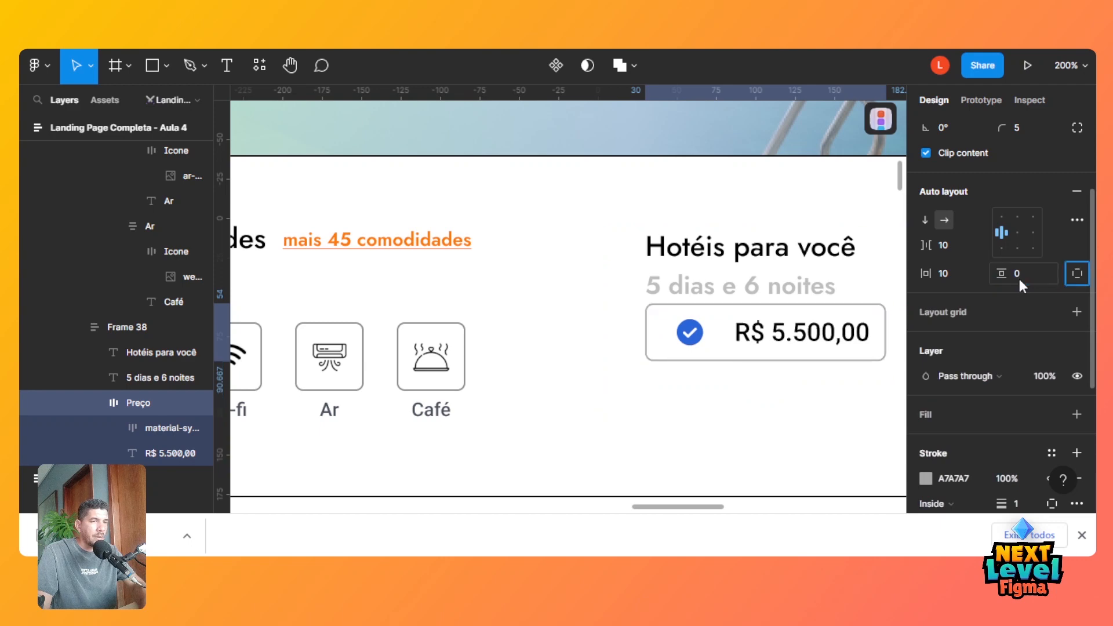
left_click(1077, 276)
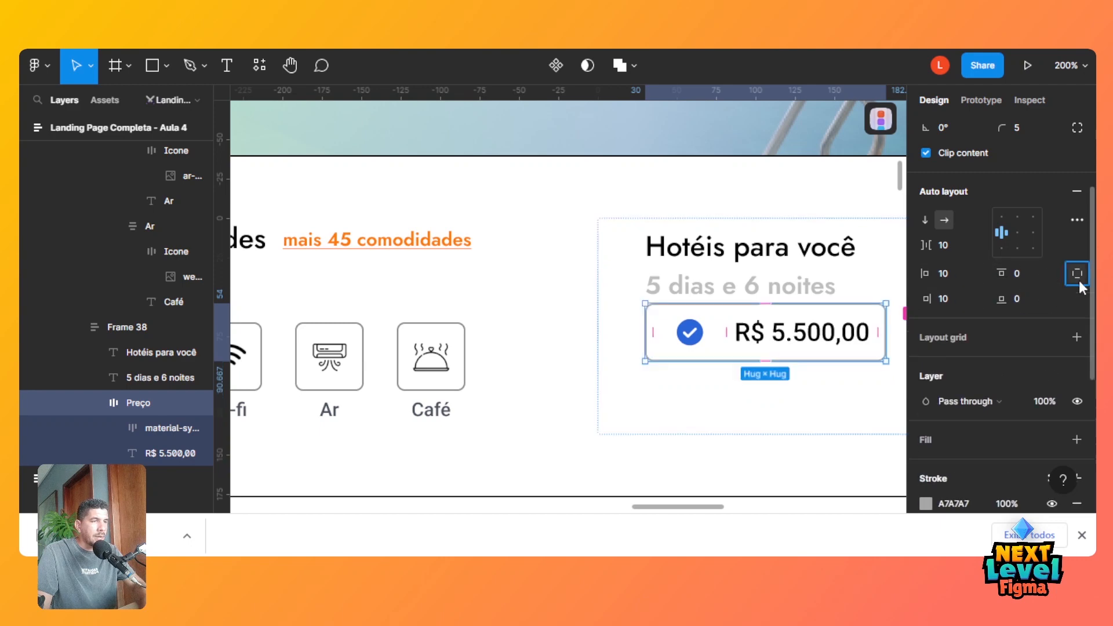
left_click(944, 274)
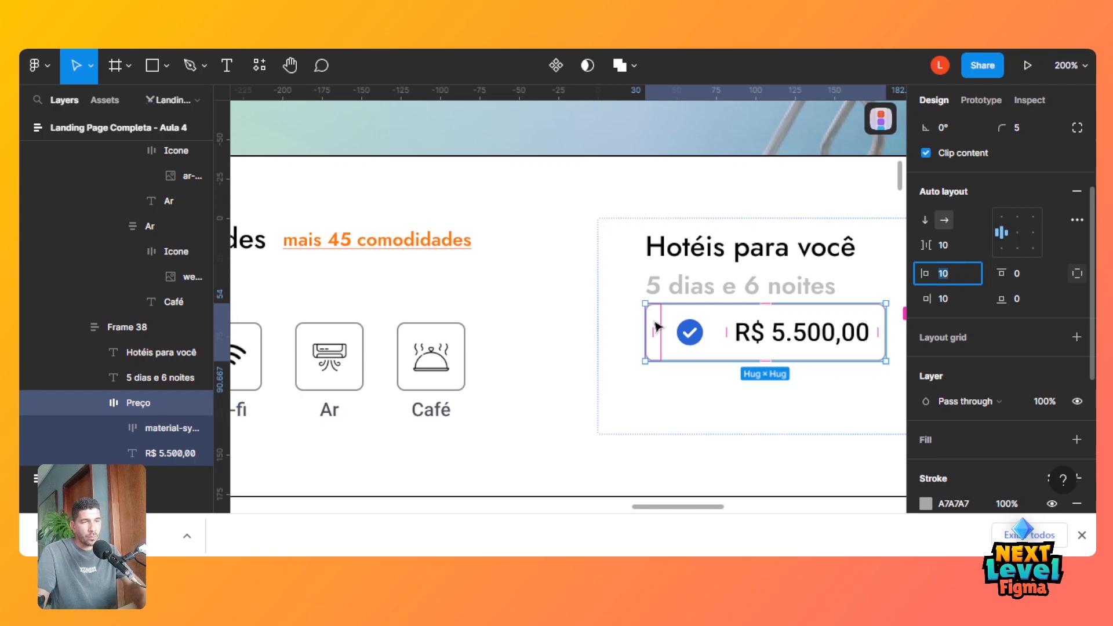
type("0")
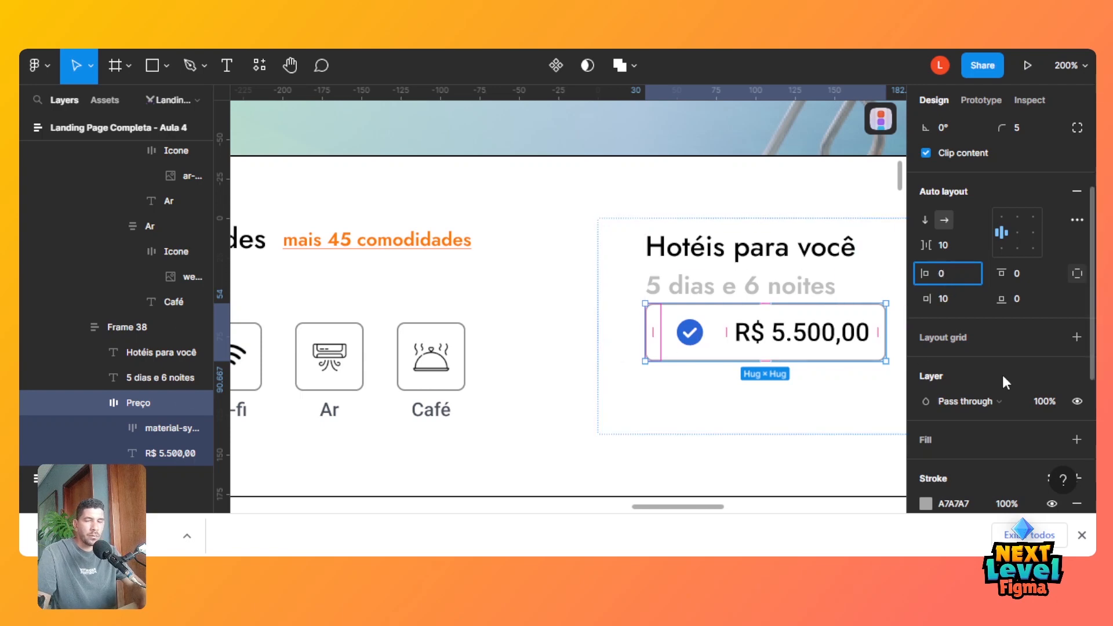
key("Tab")
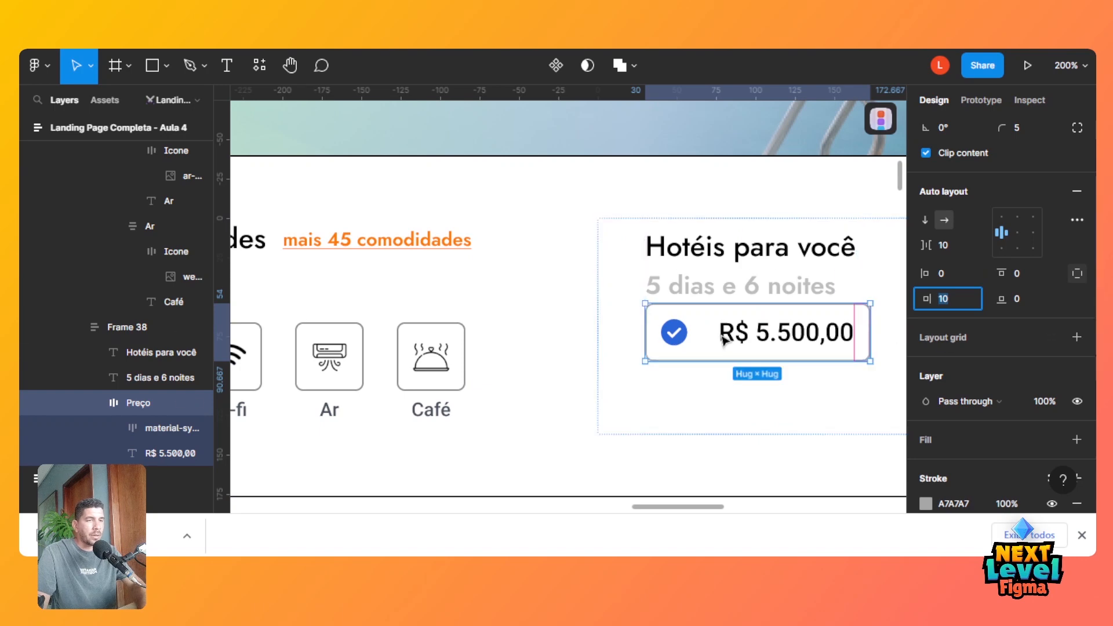
Copy the Preço frame's stroke colour A7A7A7 and add a stroke to its check-icon frame.
left_click(687, 342)
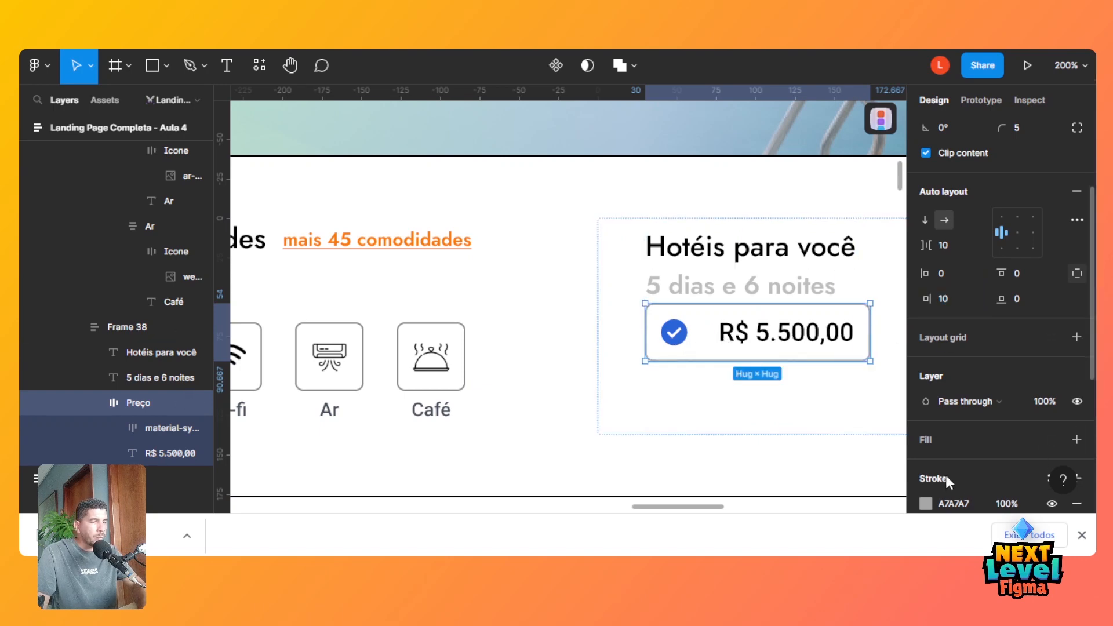
left_click(956, 504)
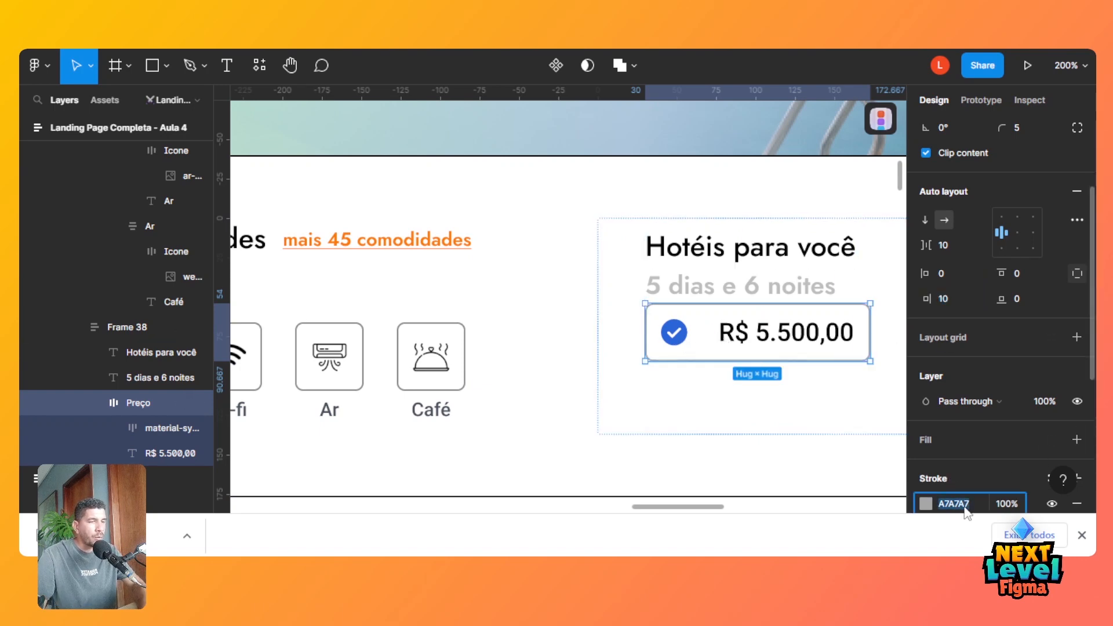
left_click(671, 331)
left_click(672, 332)
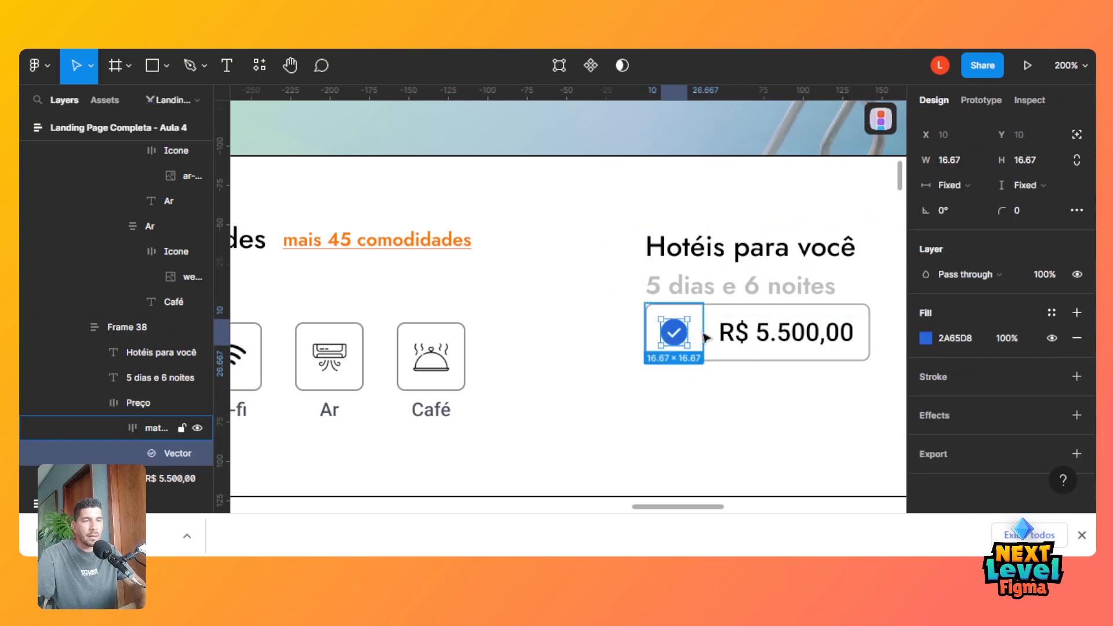
left_click(165, 428)
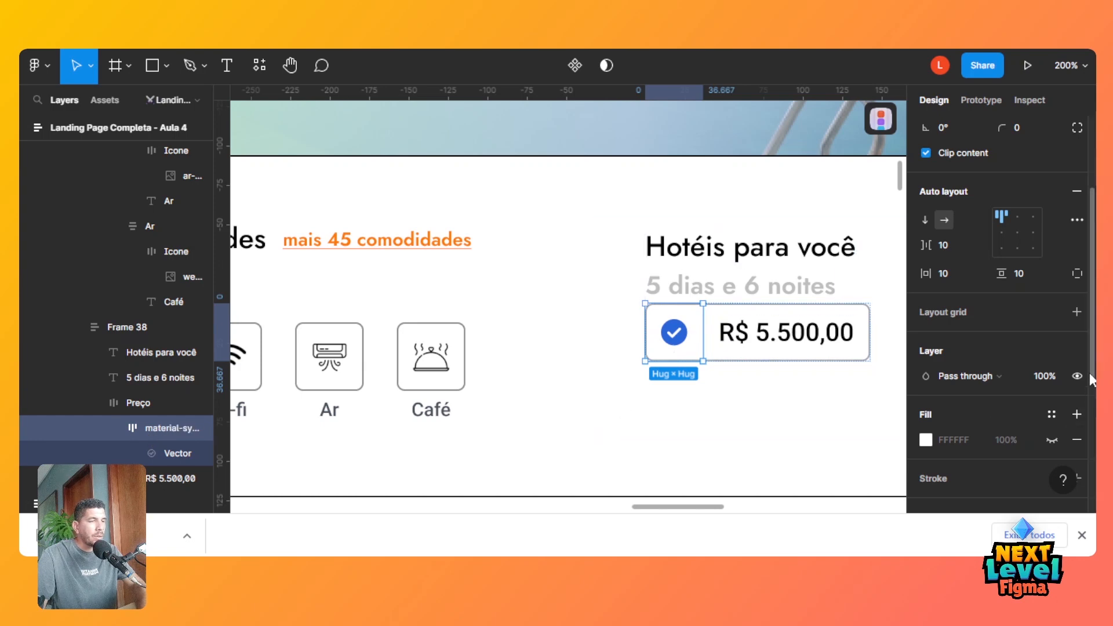
scroll(1093, 400, "down", 2)
scroll(957, 397, "up", 1)
scroll(958, 397, "down", 3)
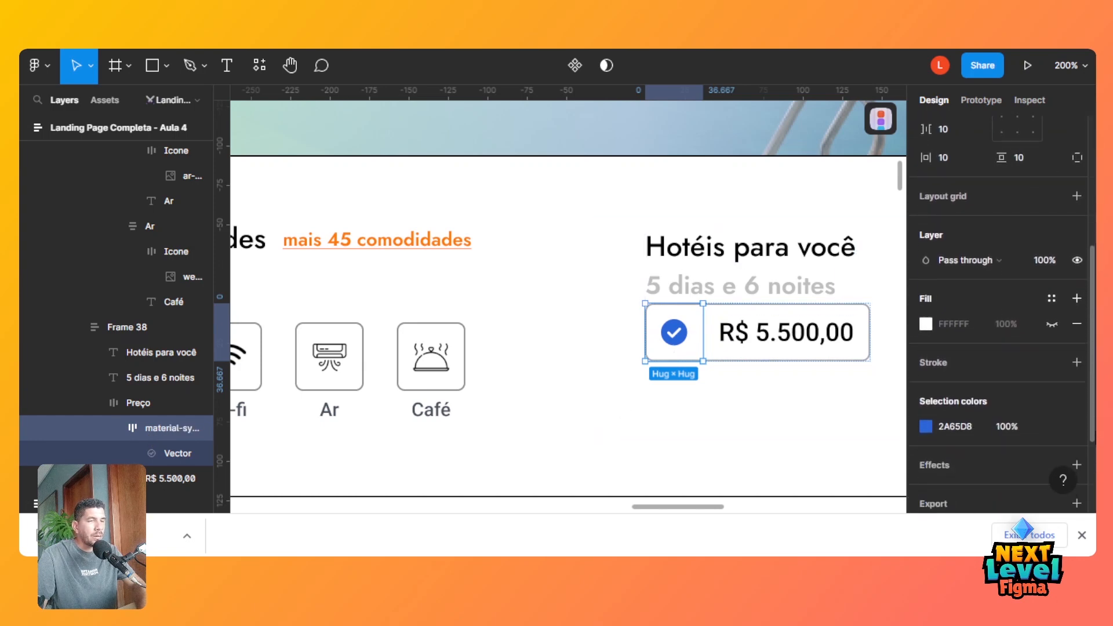
left_click(947, 361)
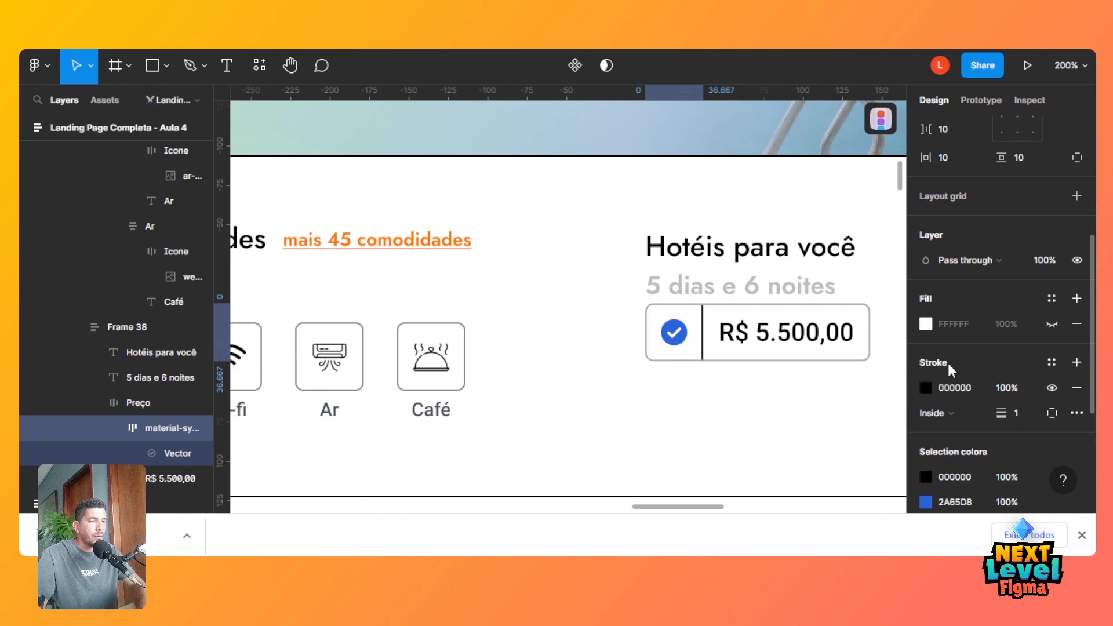
Limit the check-icon frame's stroke to the right side and set its colour to A7A7A7.
left_click(1076, 413)
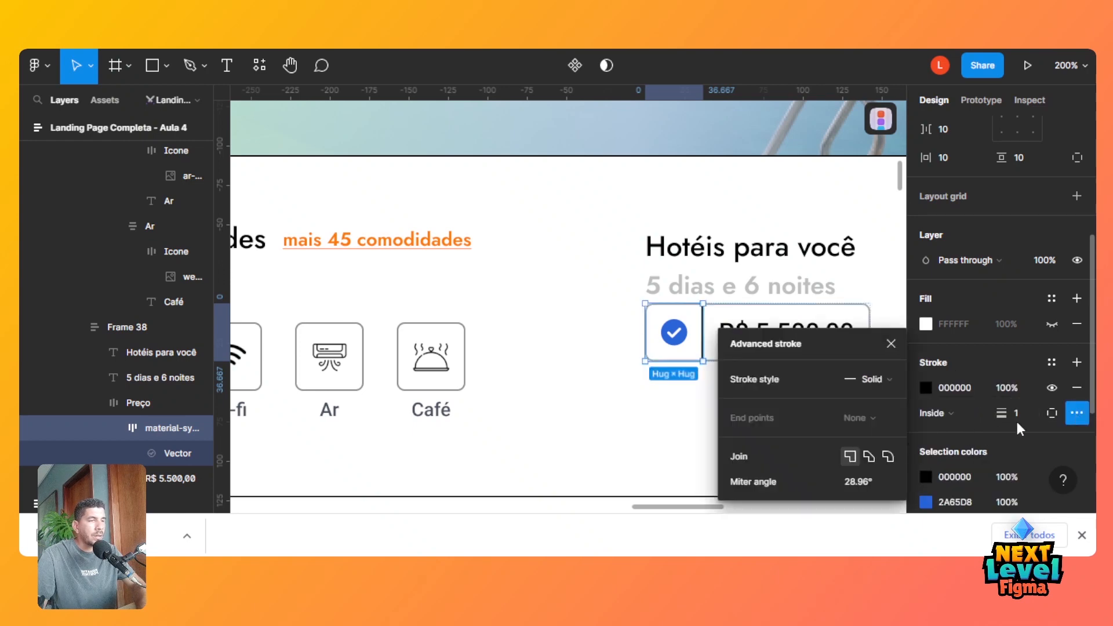
left_click(1052, 413)
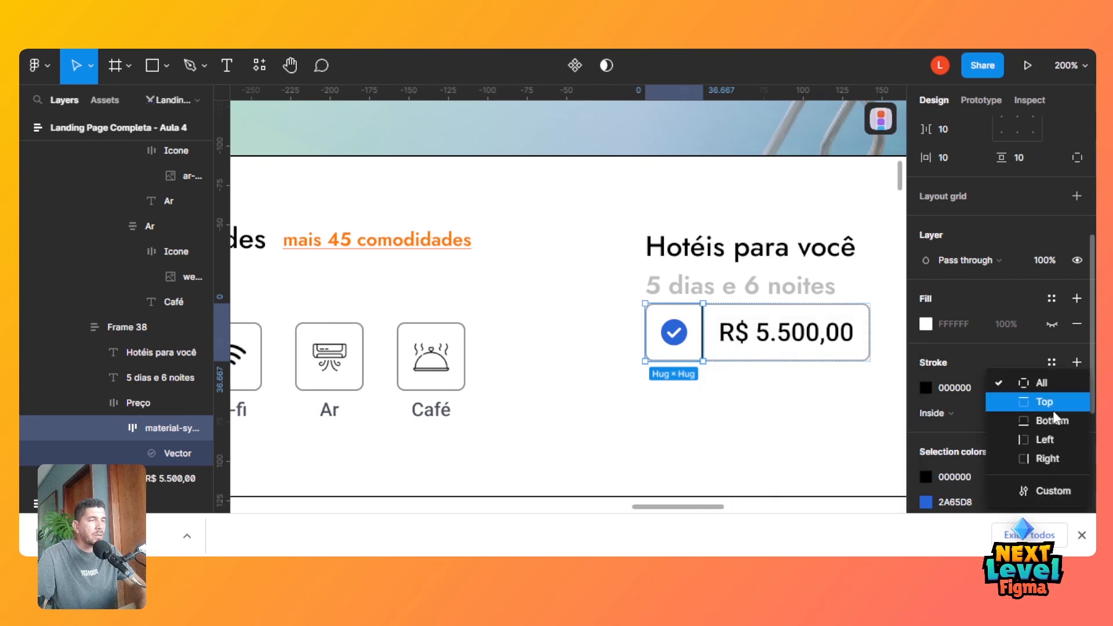
left_click(1047, 458)
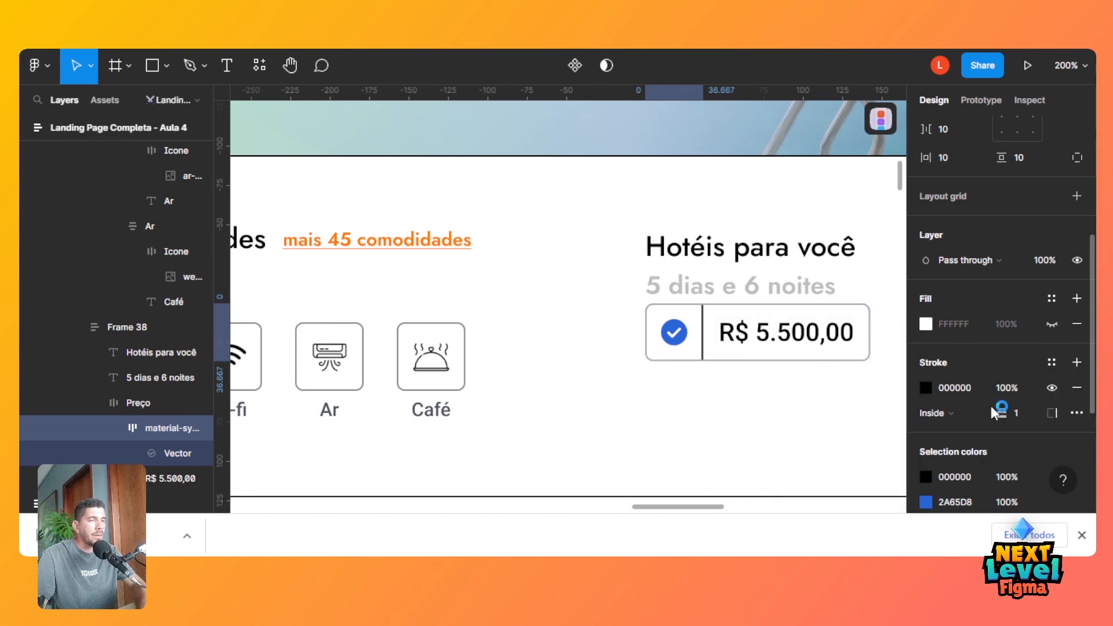
left_click(966, 390)
key("Return")
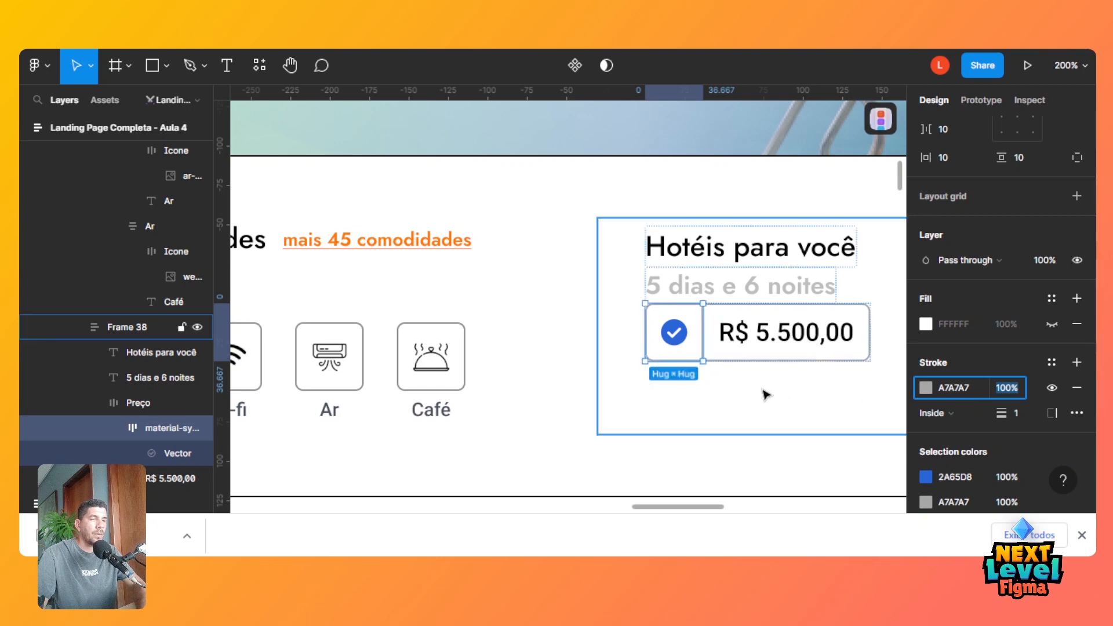
Apply the fill colour BEBEBE from the "5 dias e 6 noites" text to the R$ 5.500,00 price text.
left_click(813, 332)
left_click(810, 285)
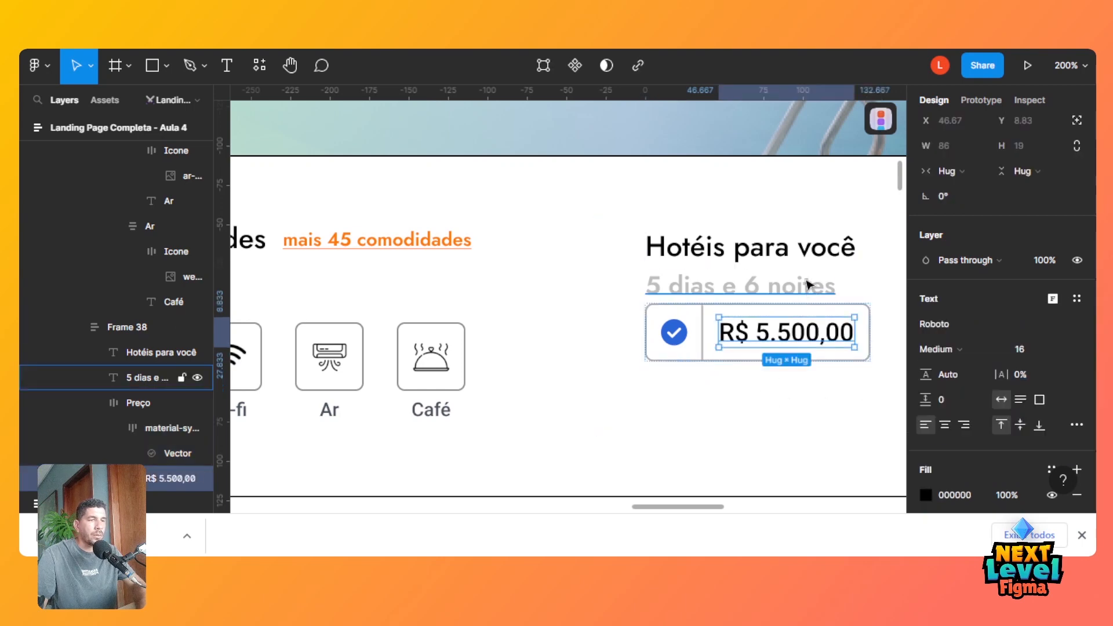
left_click(942, 495)
key("ctrl+c")
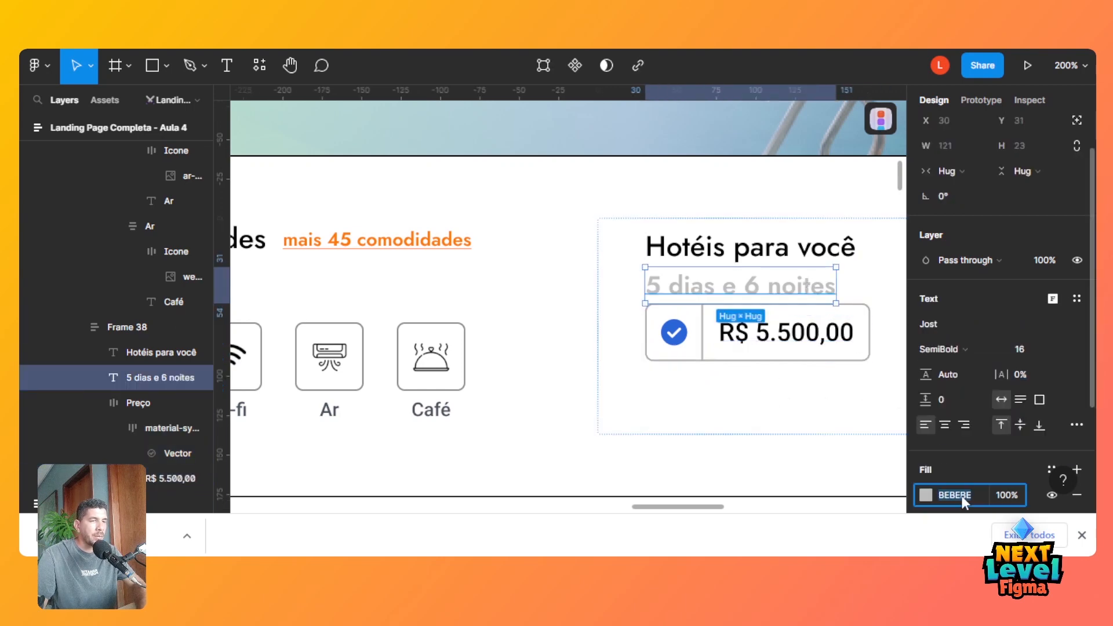
double_click(810, 342)
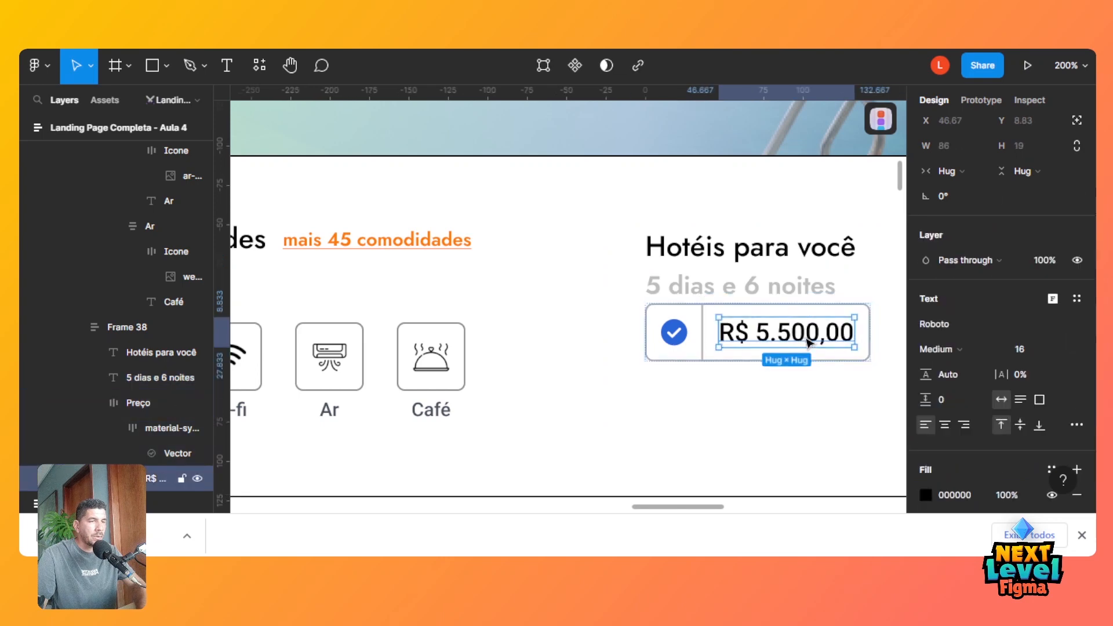
left_click(978, 495)
key("ctrl+v")
key("Tab")
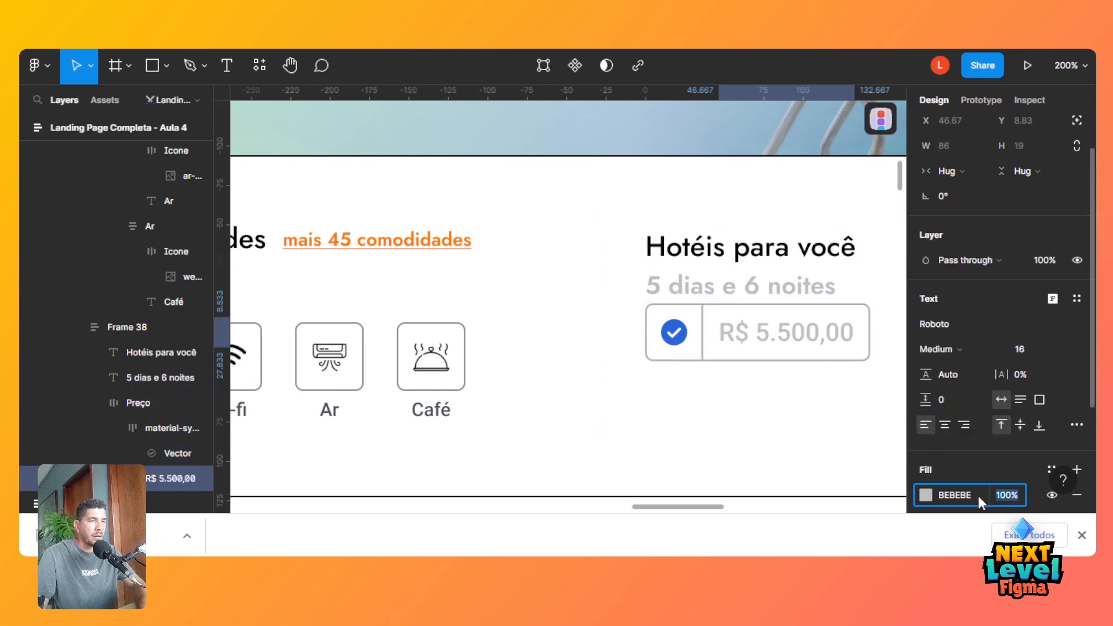
left_click(749, 427)
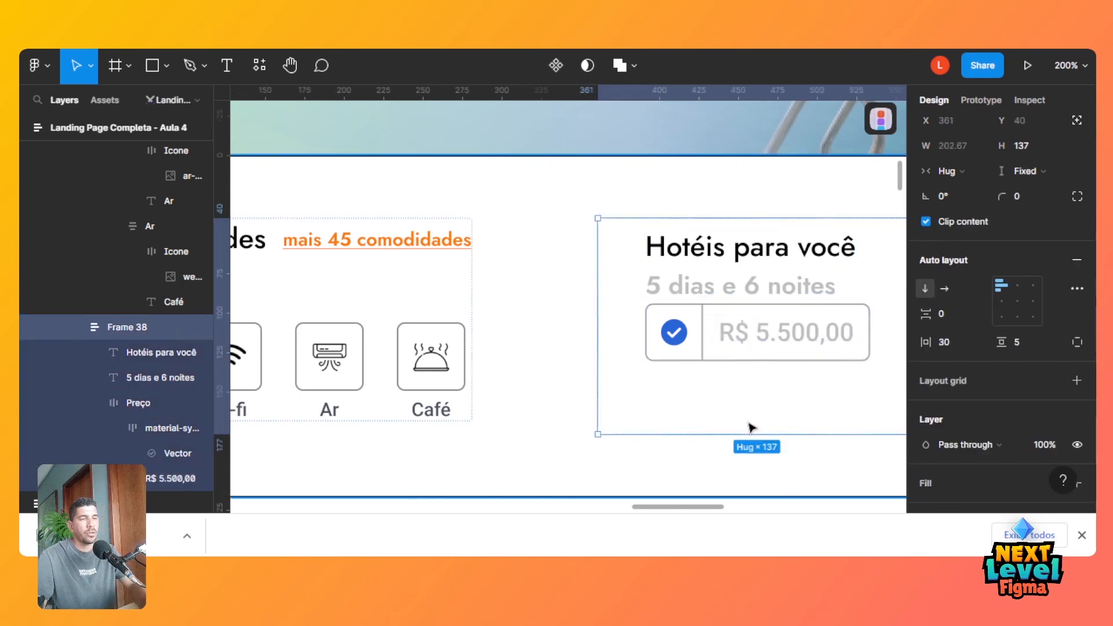
Copy the fill colour 4C515B from the R$ 5.990,00 price text on the finished page.
key("shift+0")
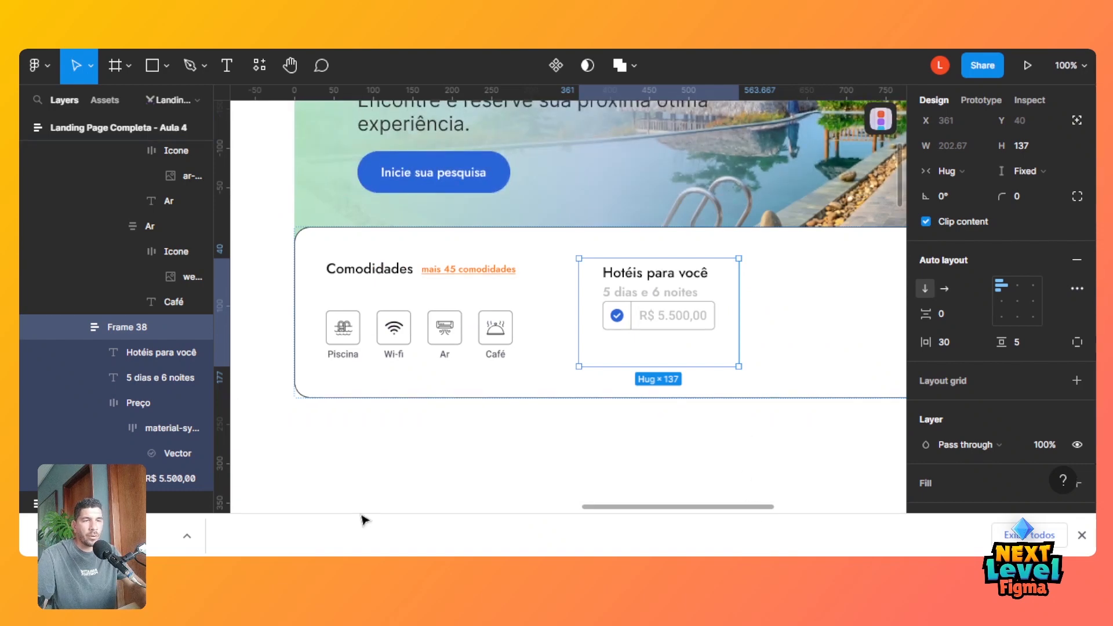
scroll(363, 516, "left", 15)
scroll(382, 519, "right", 5)
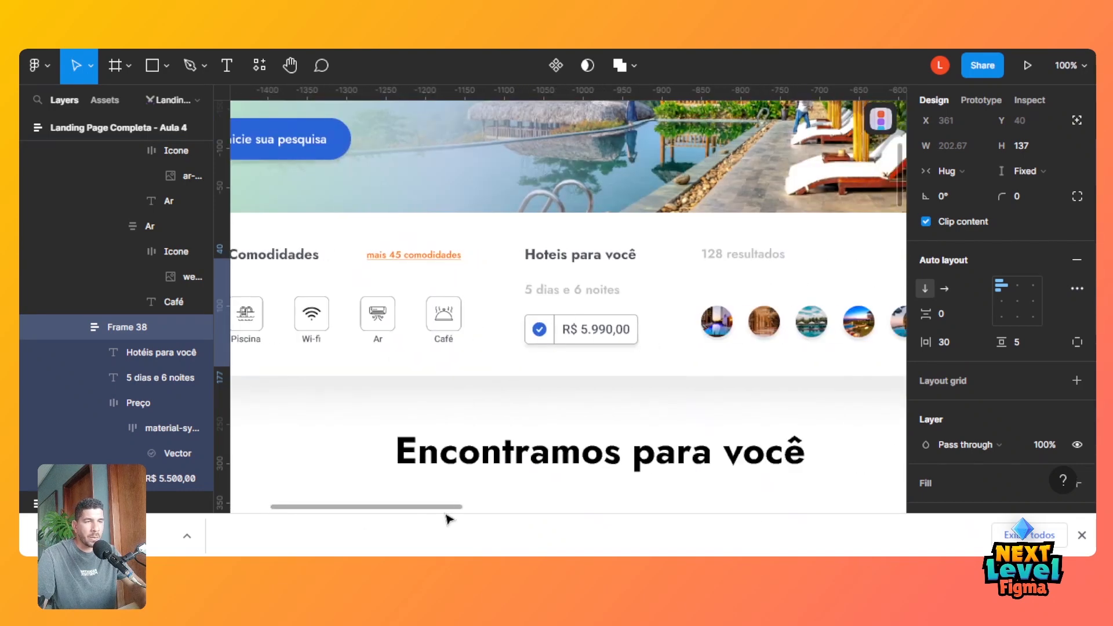
left_click(613, 335)
double_click(613, 335)
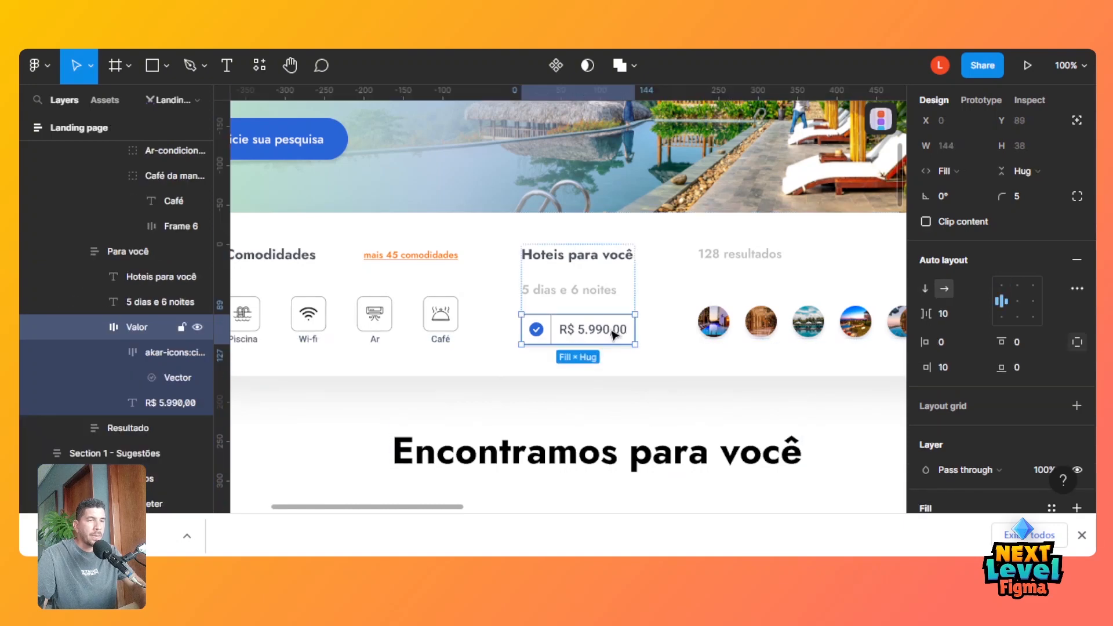
double_click(613, 335)
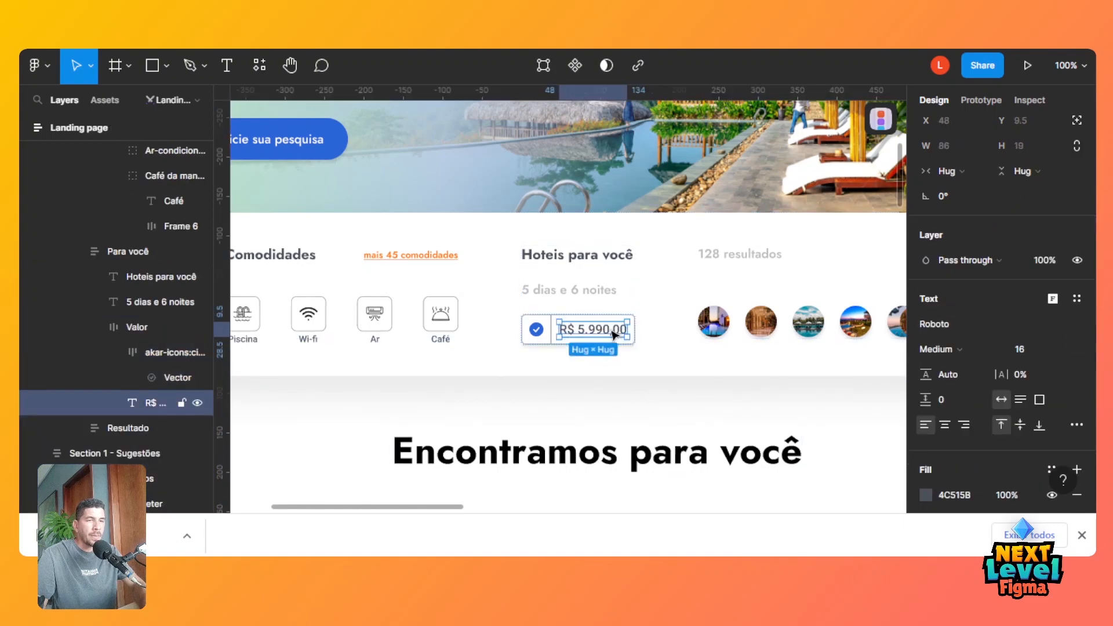
left_click(957, 494)
key("ctrl+c")
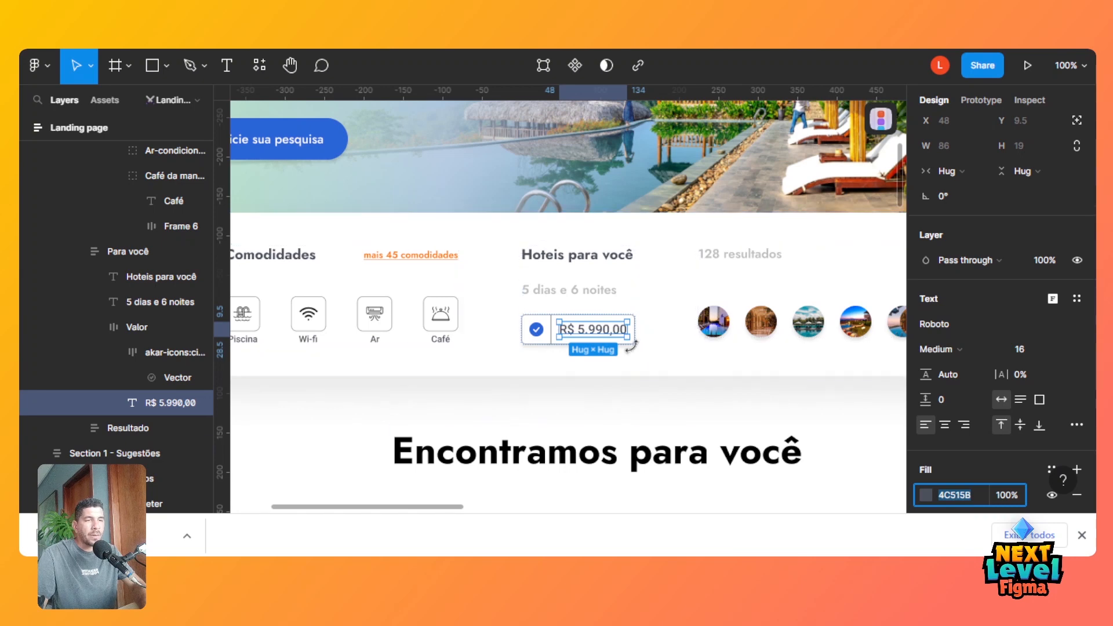
left_click(134, 331)
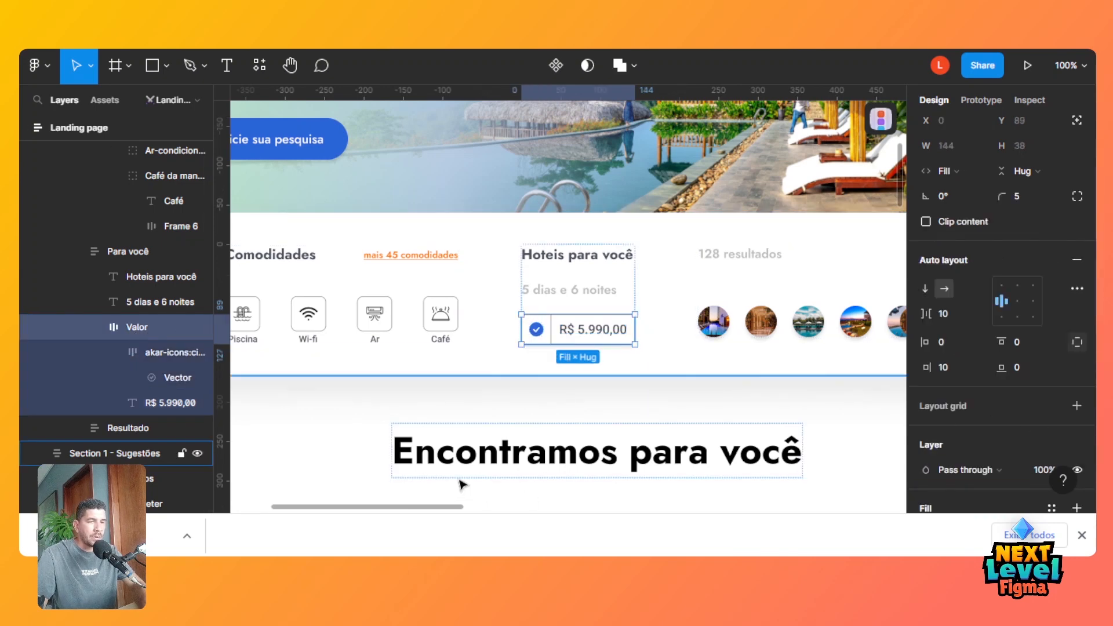
Set the R$ 5.500,00 price text's fill colour to 4C515B in the price box being built.
left_click_drag(430, 508, 792, 533)
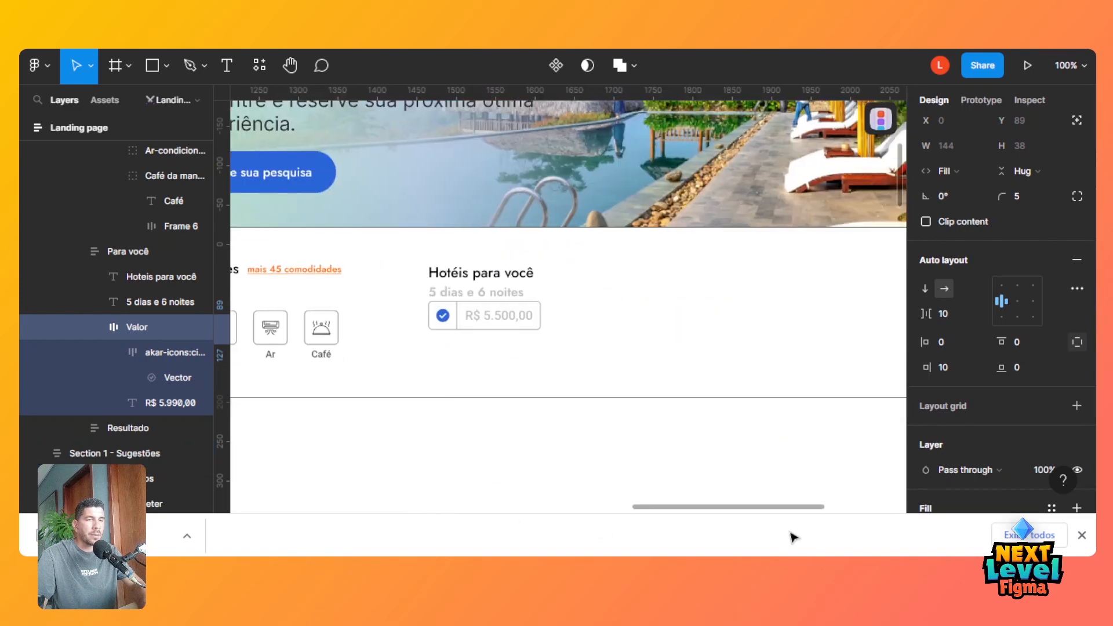
left_click(519, 318)
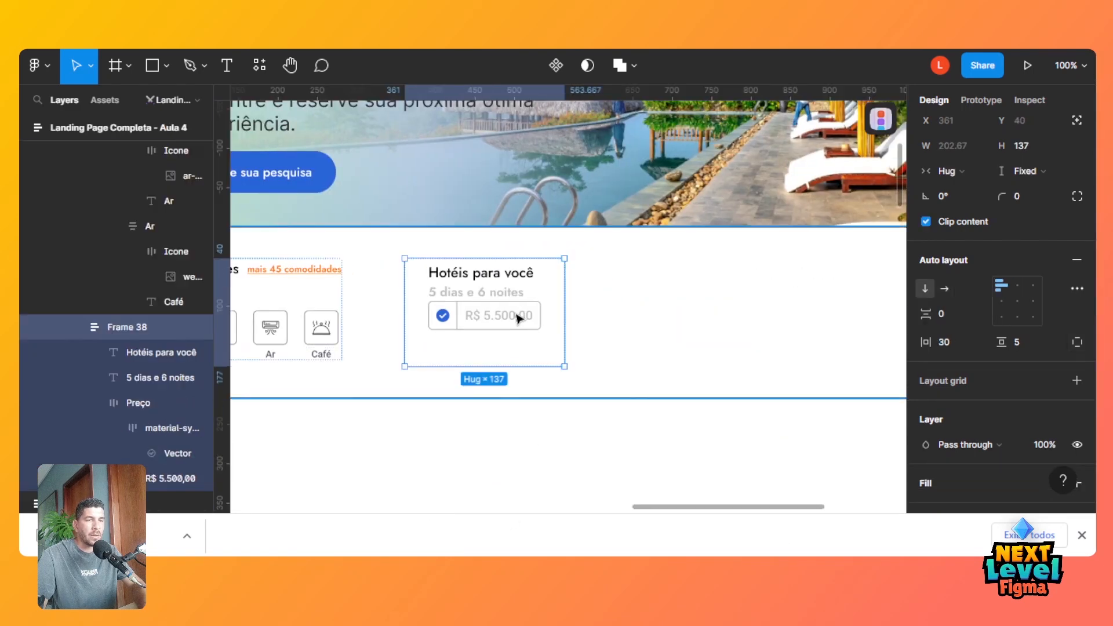
double_click(519, 318)
double_click(518, 318)
double_click(518, 318)
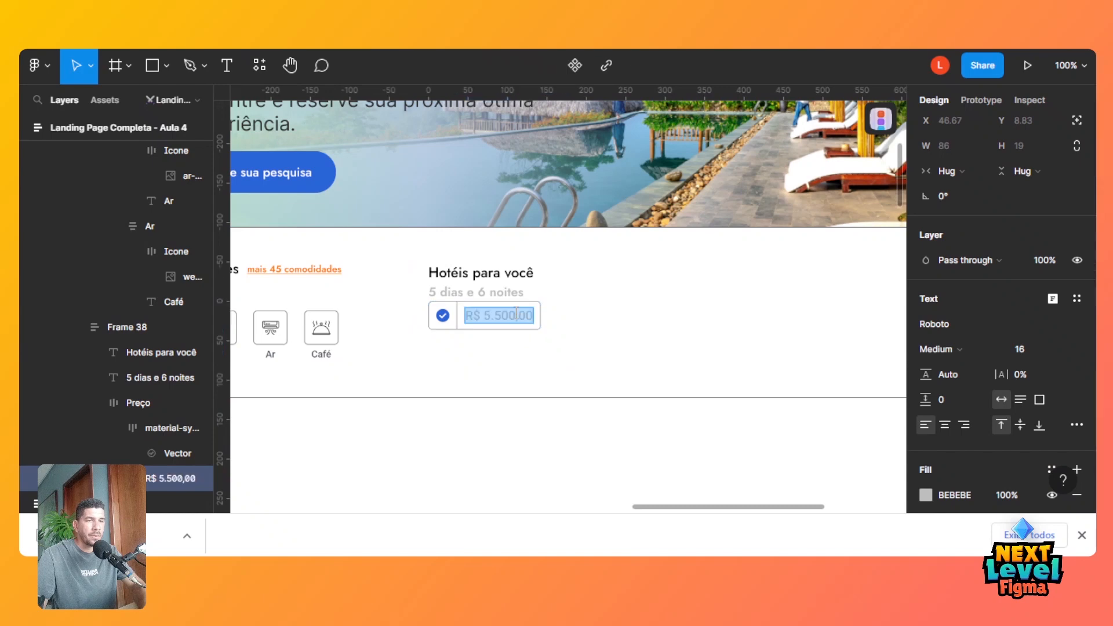
left_click(959, 492)
key("ctrl+v")
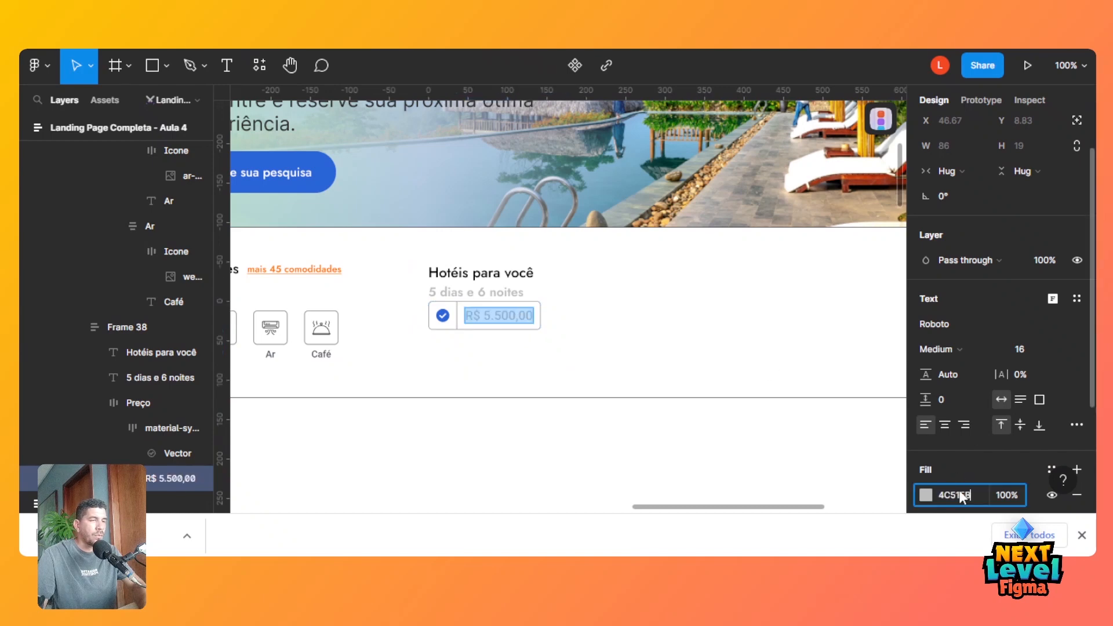
key("Return")
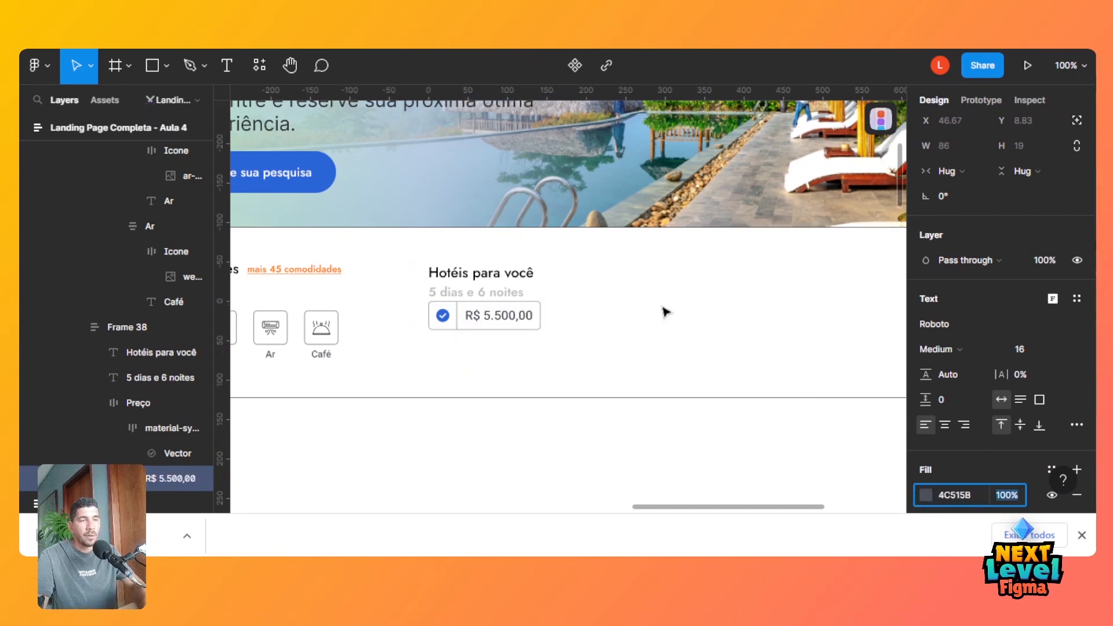
key("Escape")
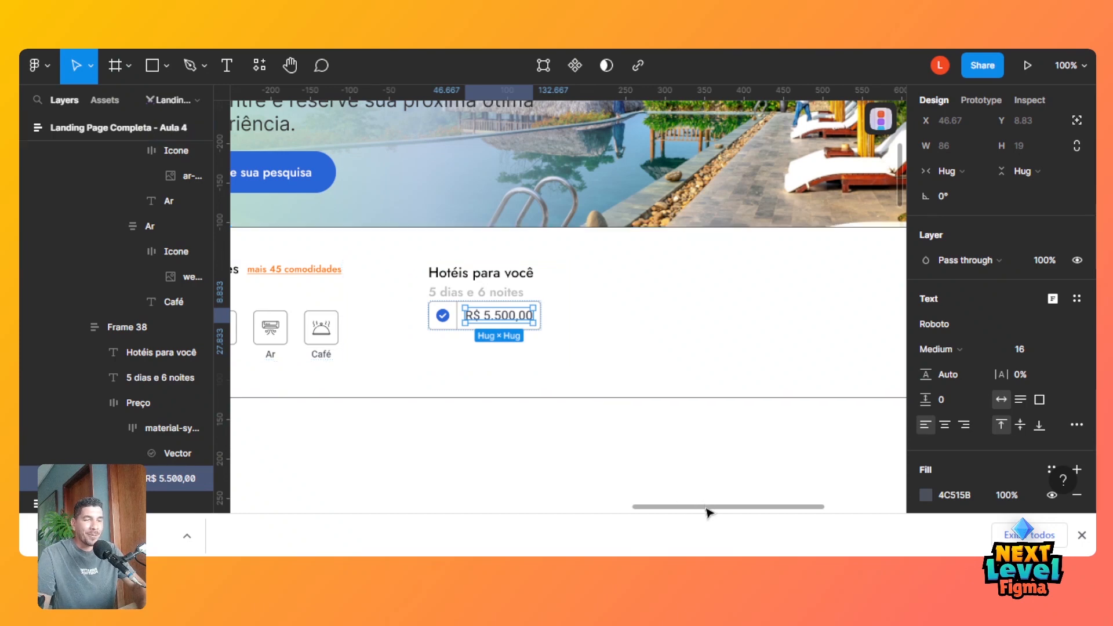
Close the browser's downloads bar and select the frame that holds the "Hotéis para você" block.
scroll(704, 504, "left", 2)
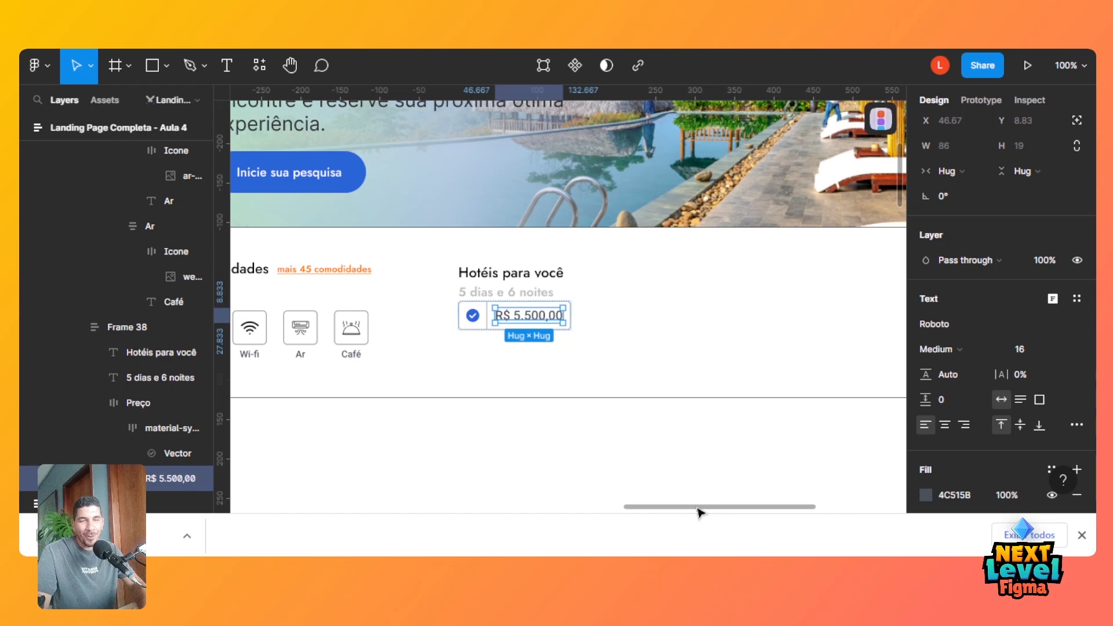
left_click_drag(700, 511, 688, 512)
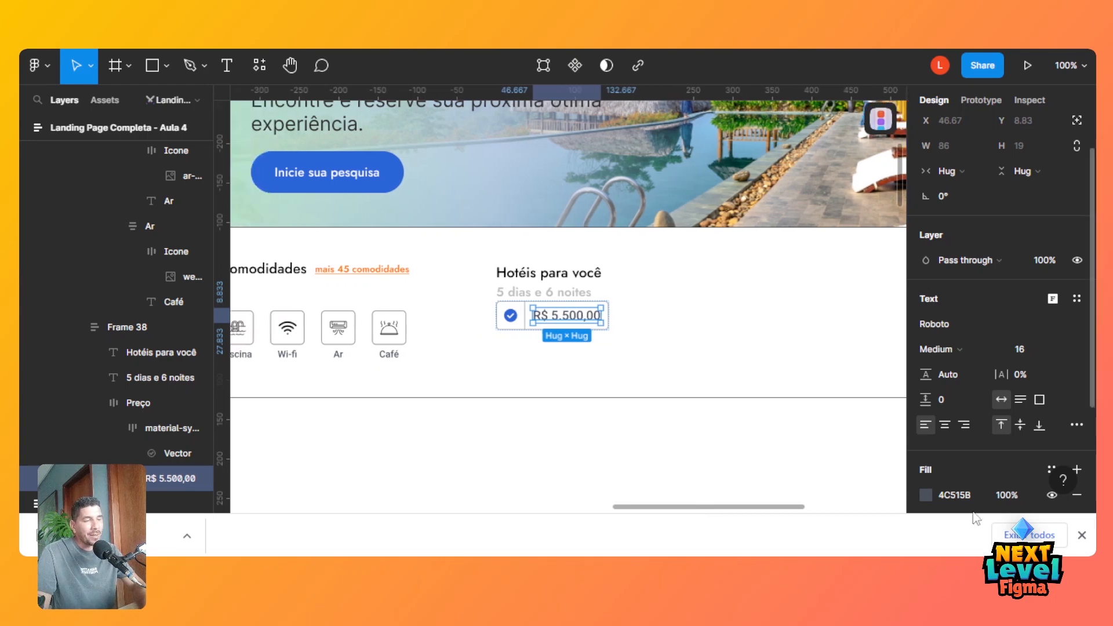
left_click(1082, 536)
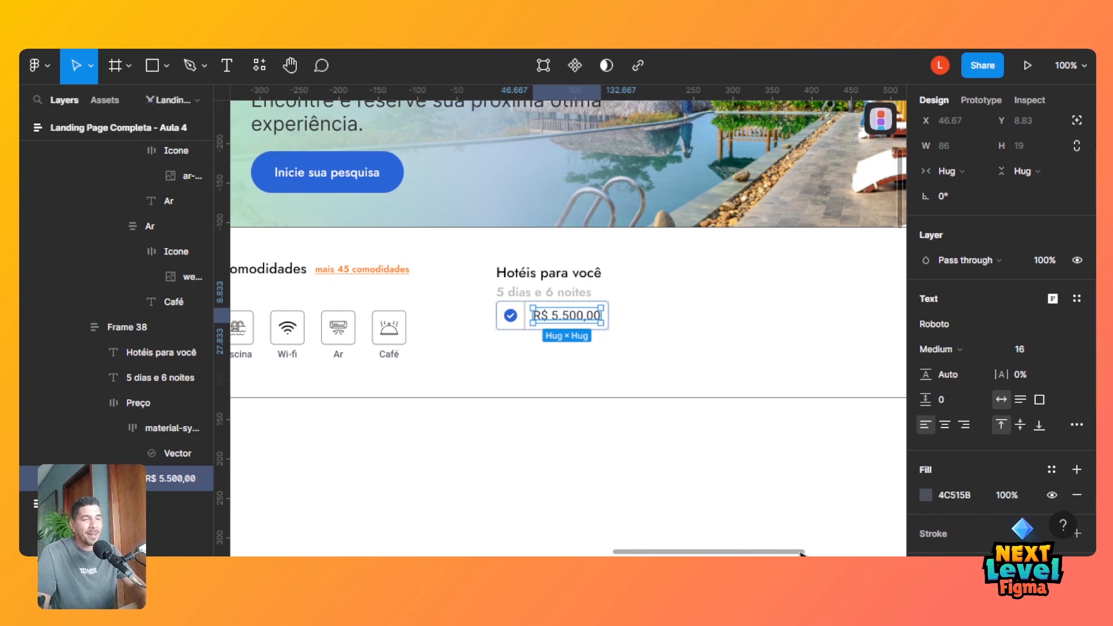
mouse_move(801, 553)
left_mouse_down()
mouse_move(721, 552)
mouse_move(788, 552)
left_mouse_up()
left_click(634, 274)
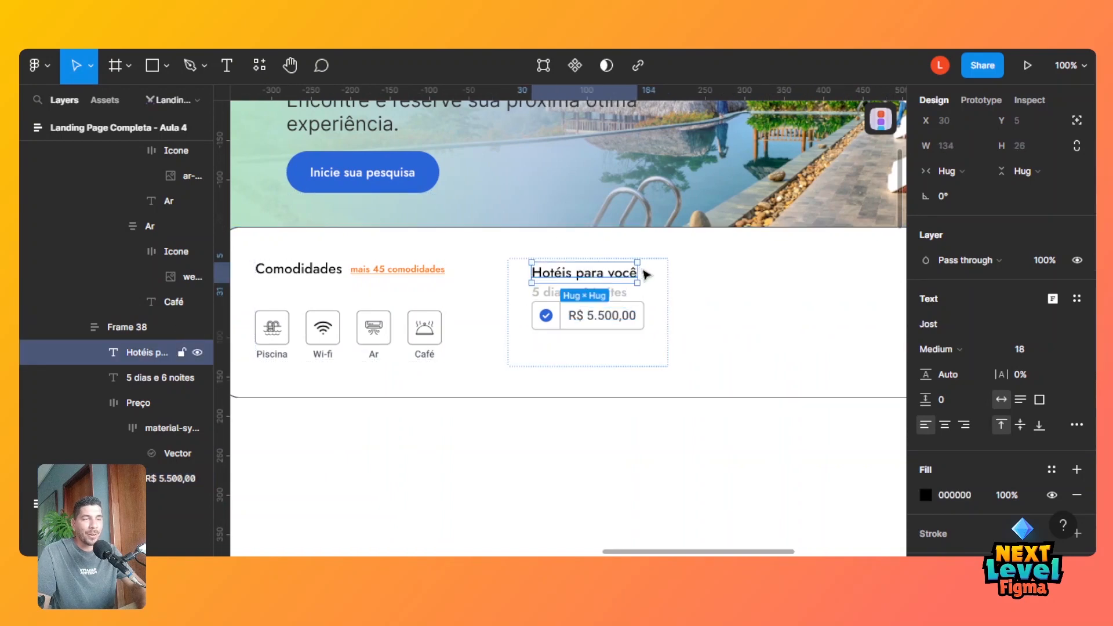
left_click(659, 287)
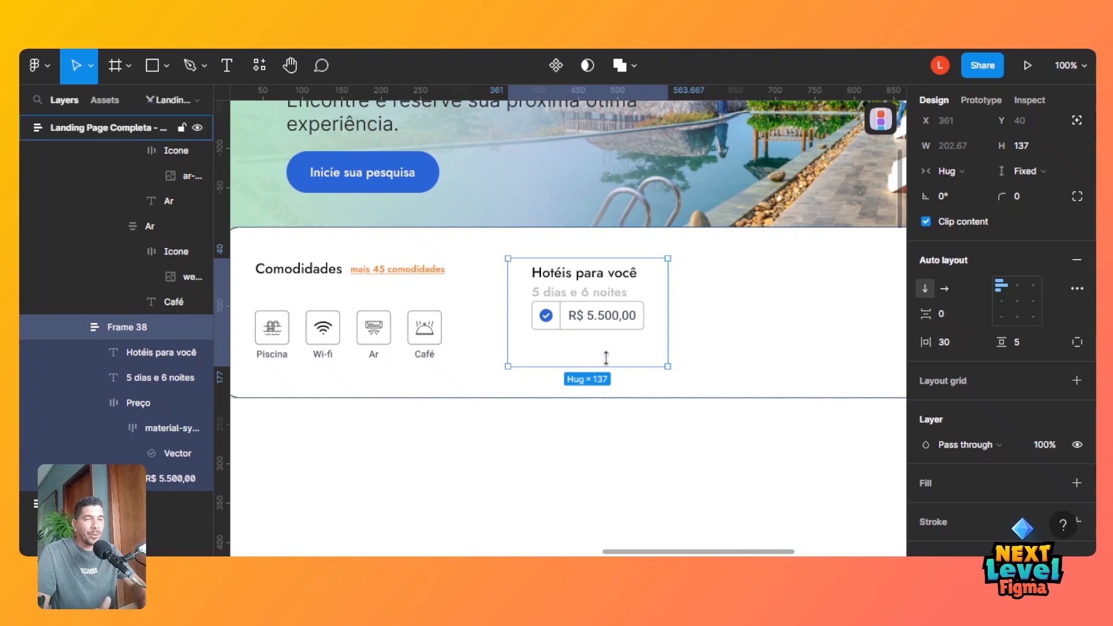
Examine the stroke and drop shadow settings of the R$ 5.990,00 price box on the finished page.
left_click_drag(774, 552, 466, 551)
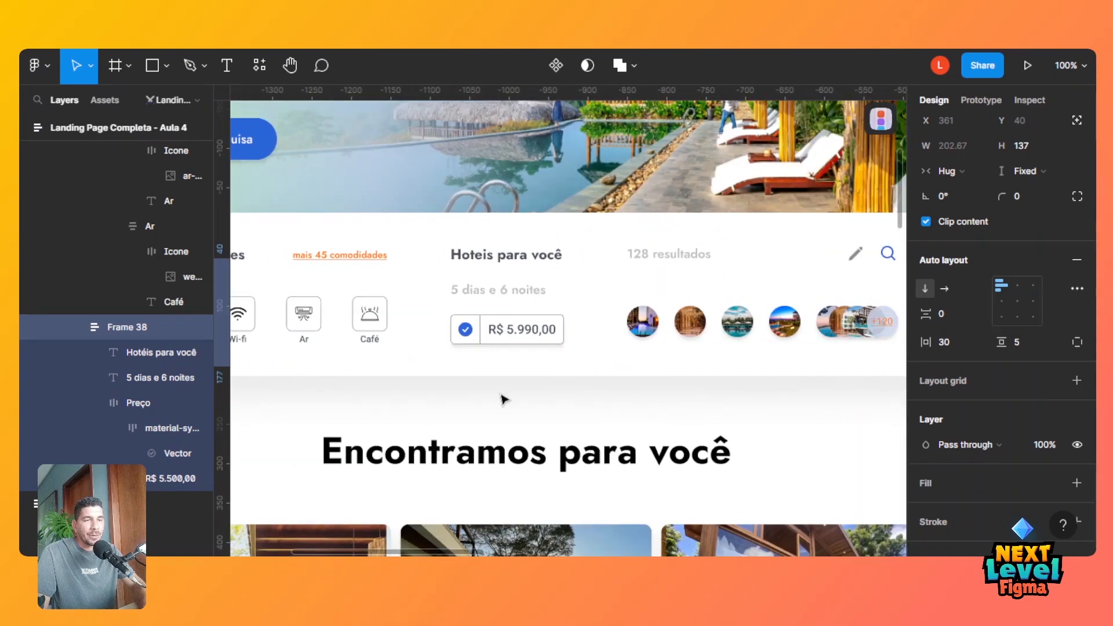
left_click(538, 345)
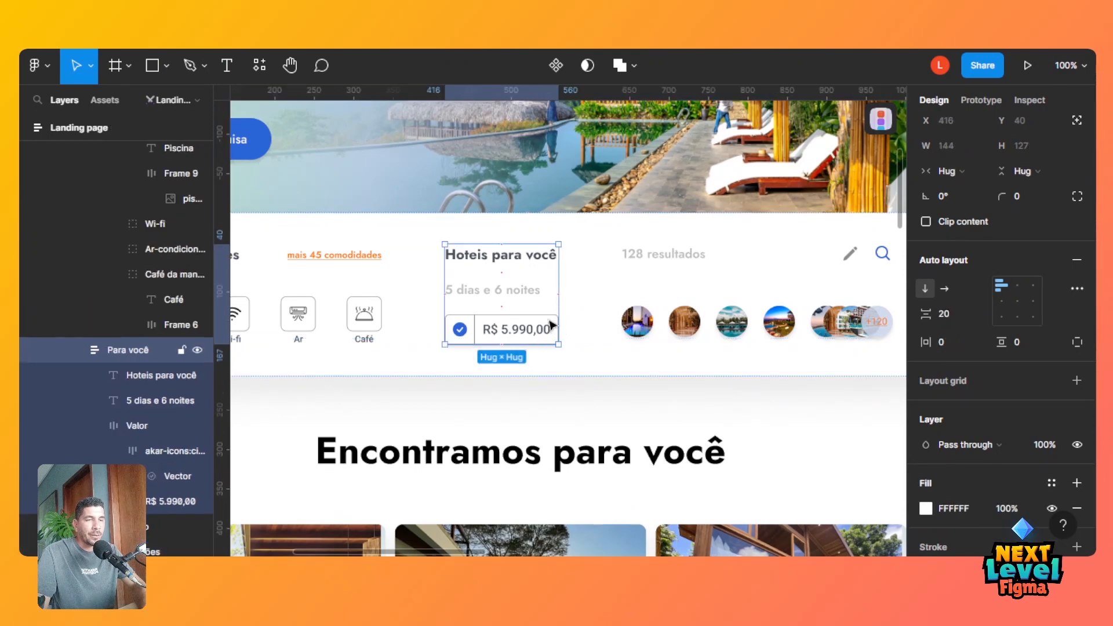
double_click(552, 326)
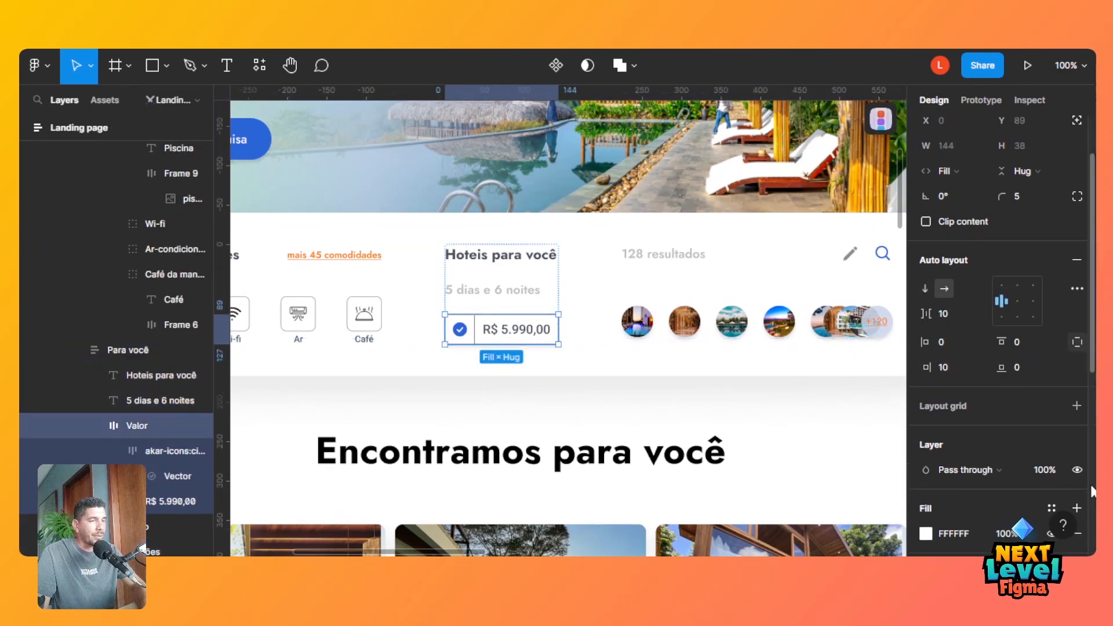
scroll(1078, 469, "down", 5)
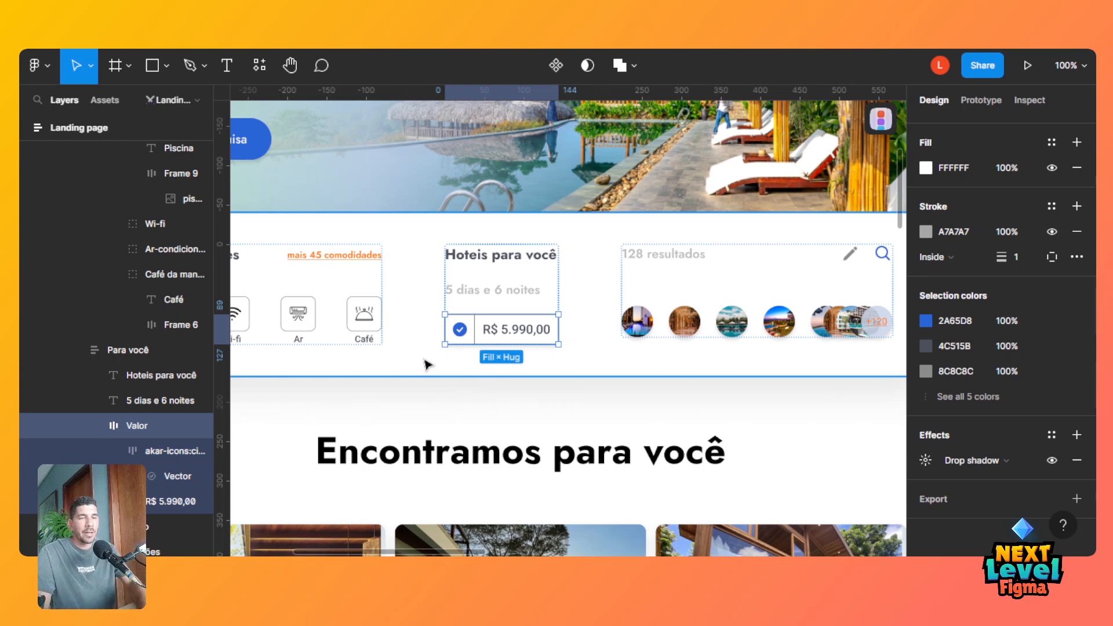
Try to paste a copied effect onto the R$ 5.500,00 price box, and undo the pasted 4C515B text.
scroll(428, 364, "right", 5)
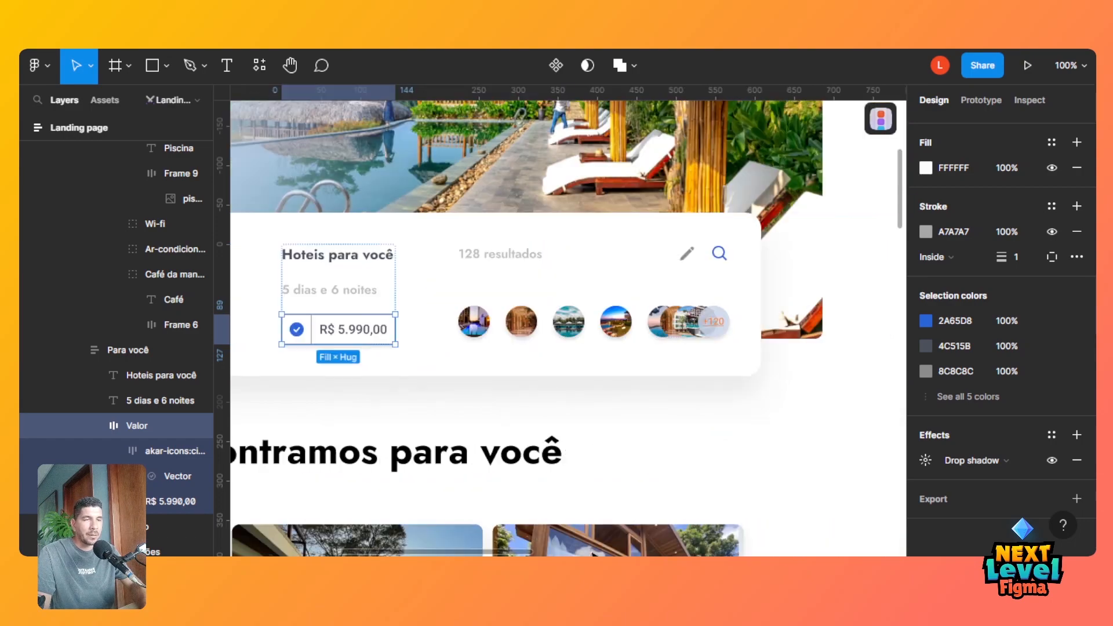
left_click_drag(594, 555, 749, 549)
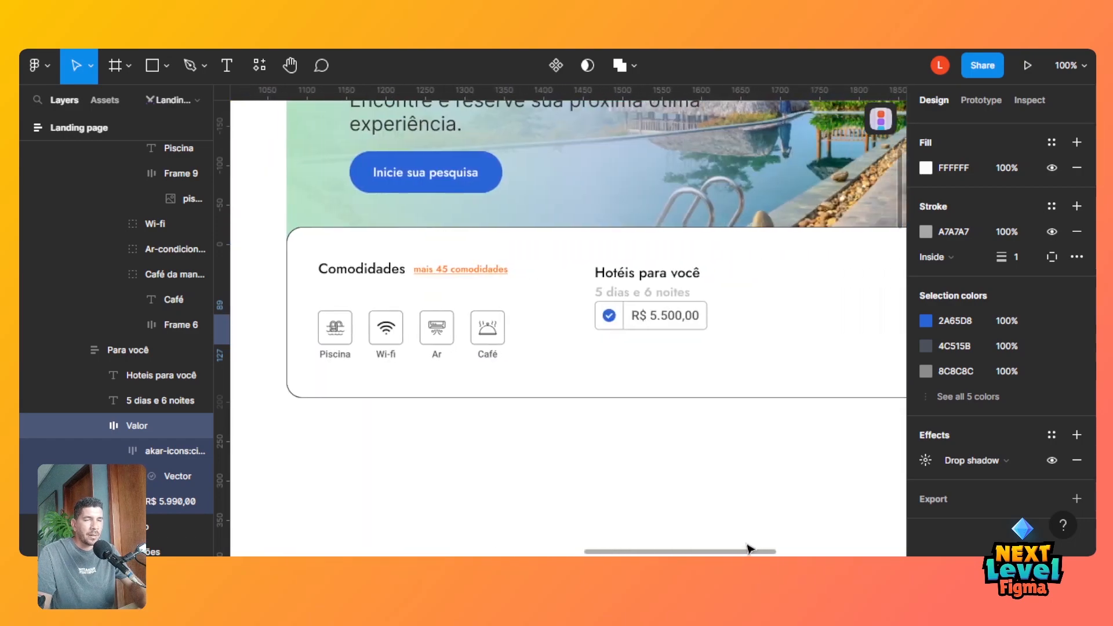
left_click(706, 332)
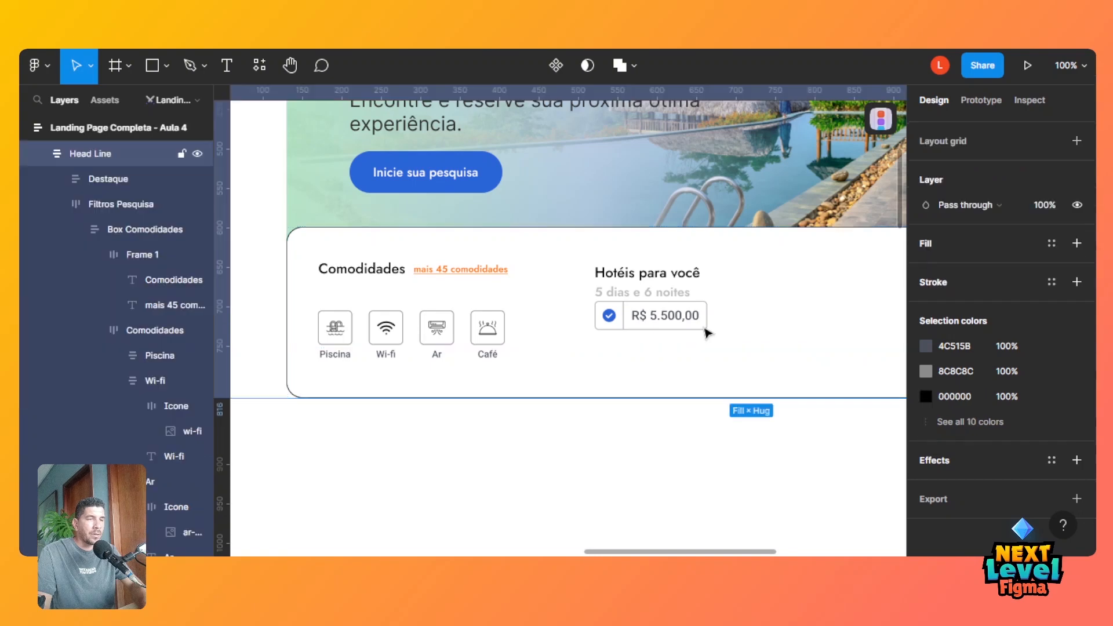
double_click(706, 332)
double_click(705, 328)
double_click(703, 328)
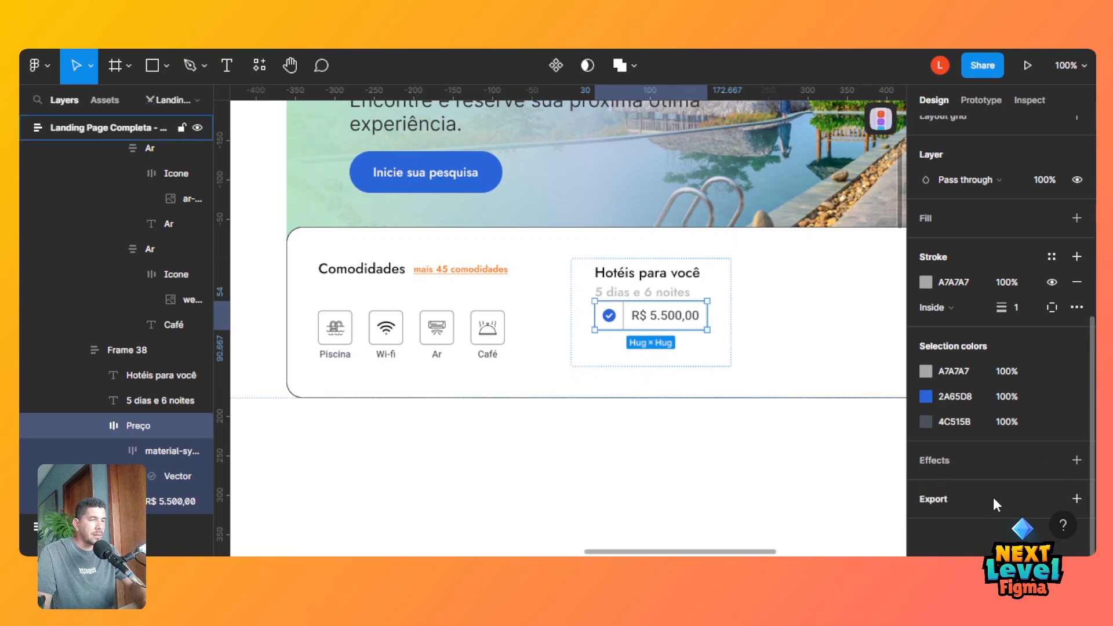
type("4C515B")
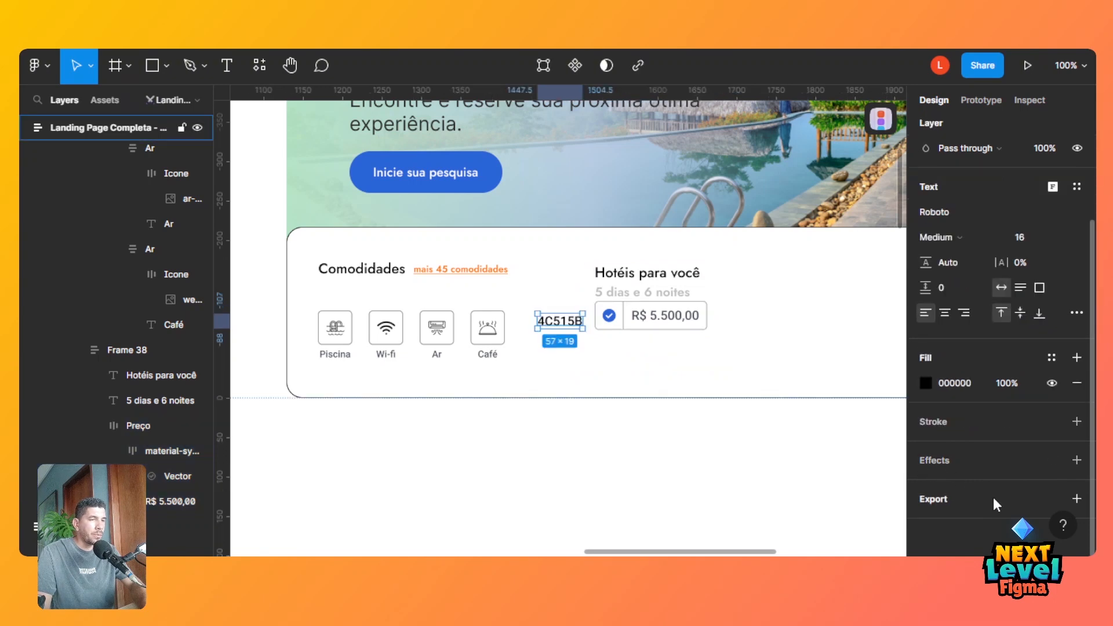
key("ctrl+z")
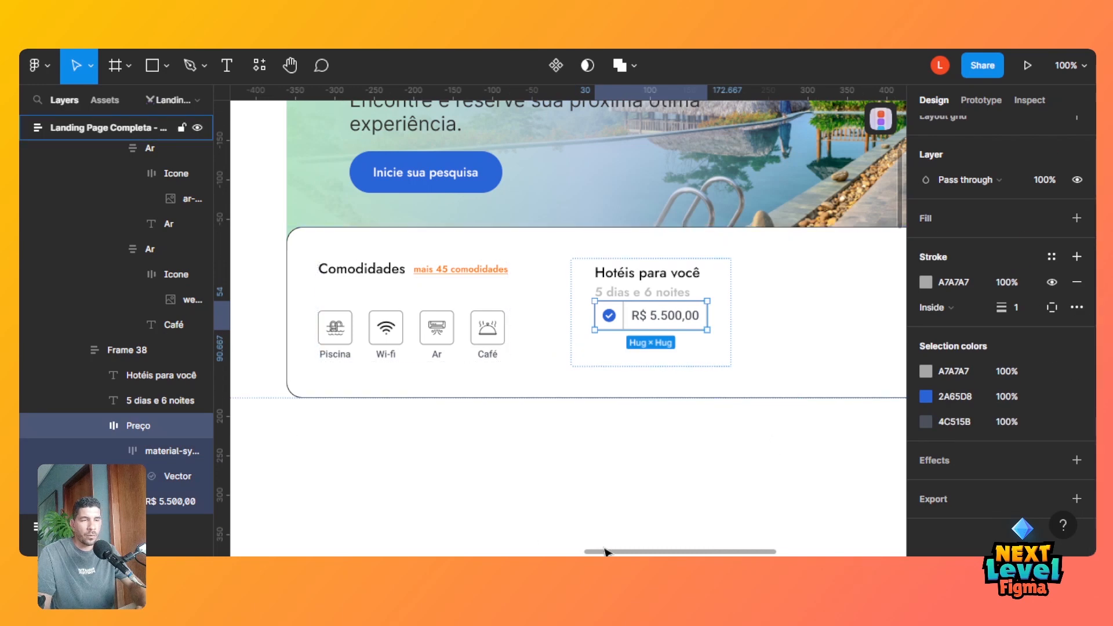
Copy the drop shadow effect from the R$ 5.990,00 price box on the finished page.
left_click_drag(597, 552, 360, 355)
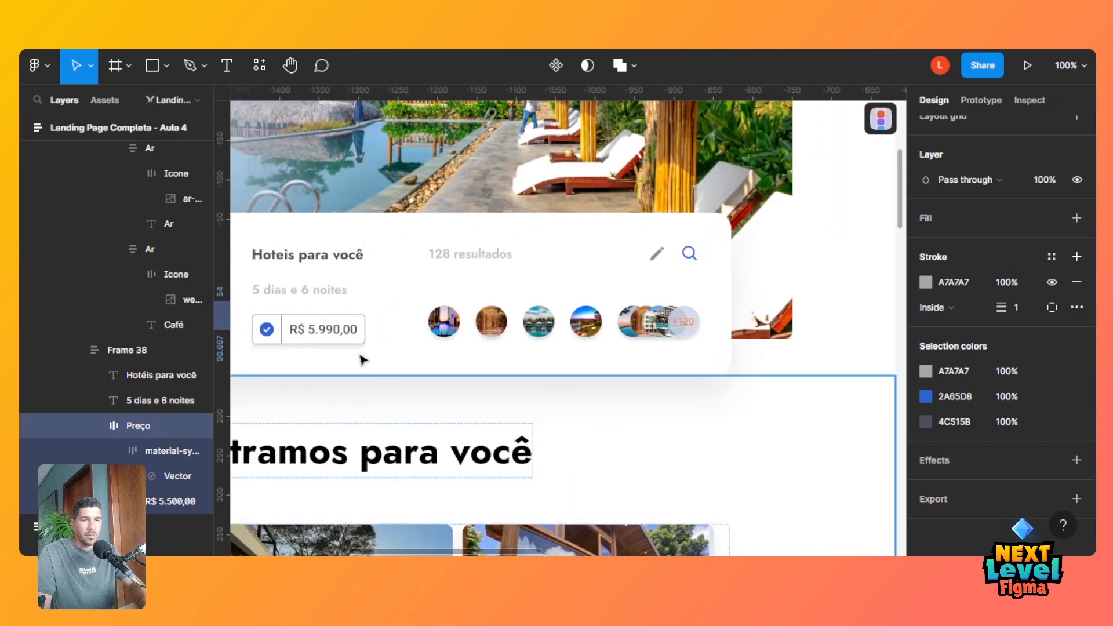
double_click(365, 326)
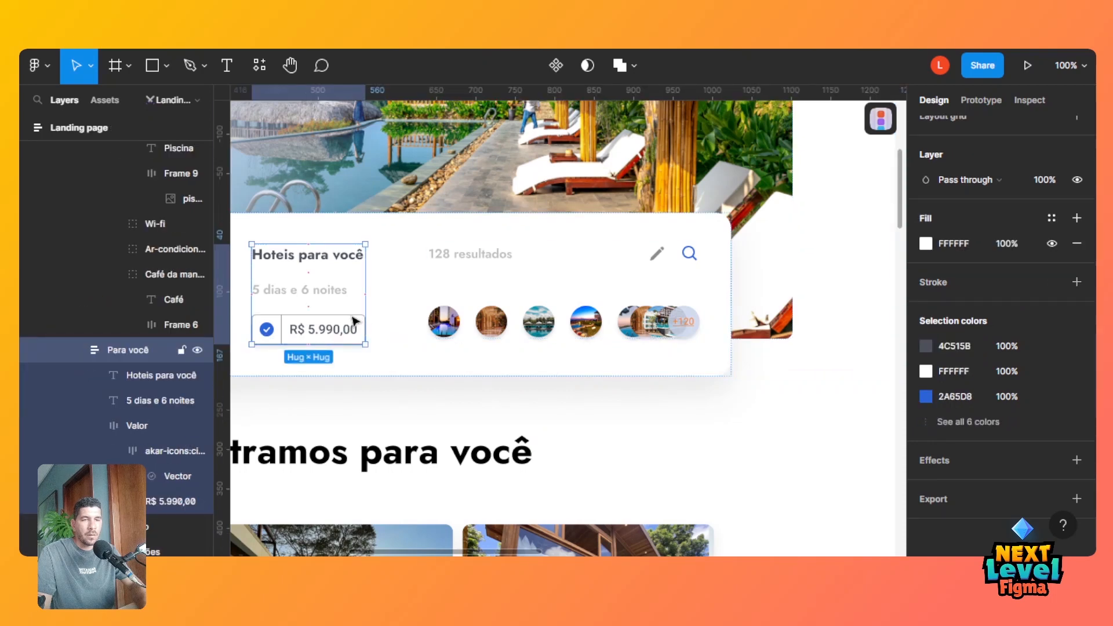
left_click(355, 321)
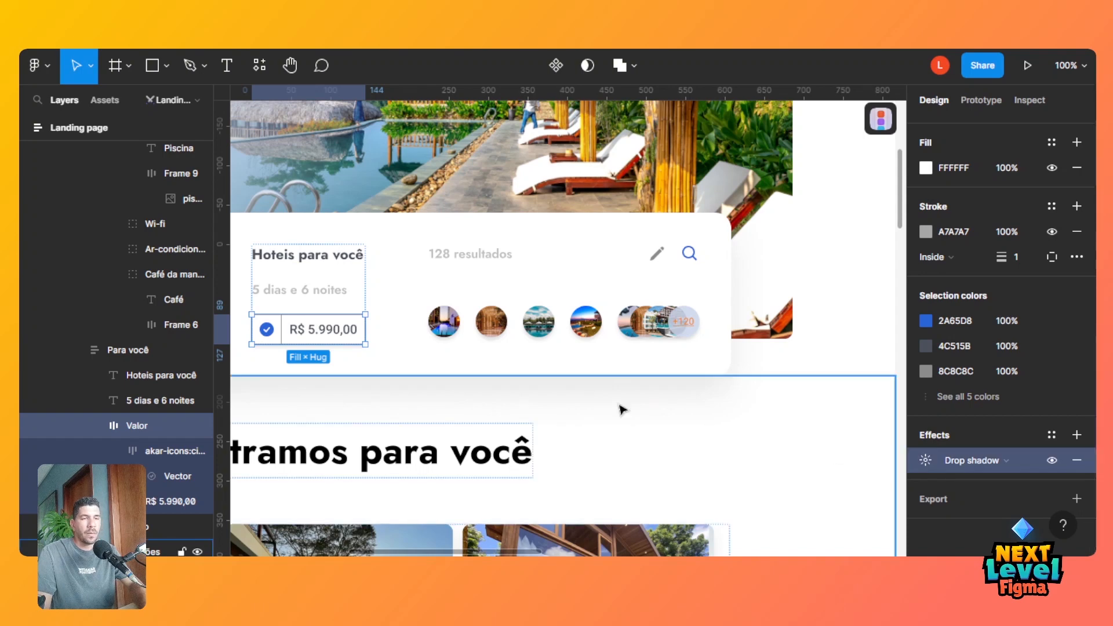
Apply the copied drop shadow to the R$ 5.500,00 price box in the section being built.
scroll(689, 331, "right", 10)
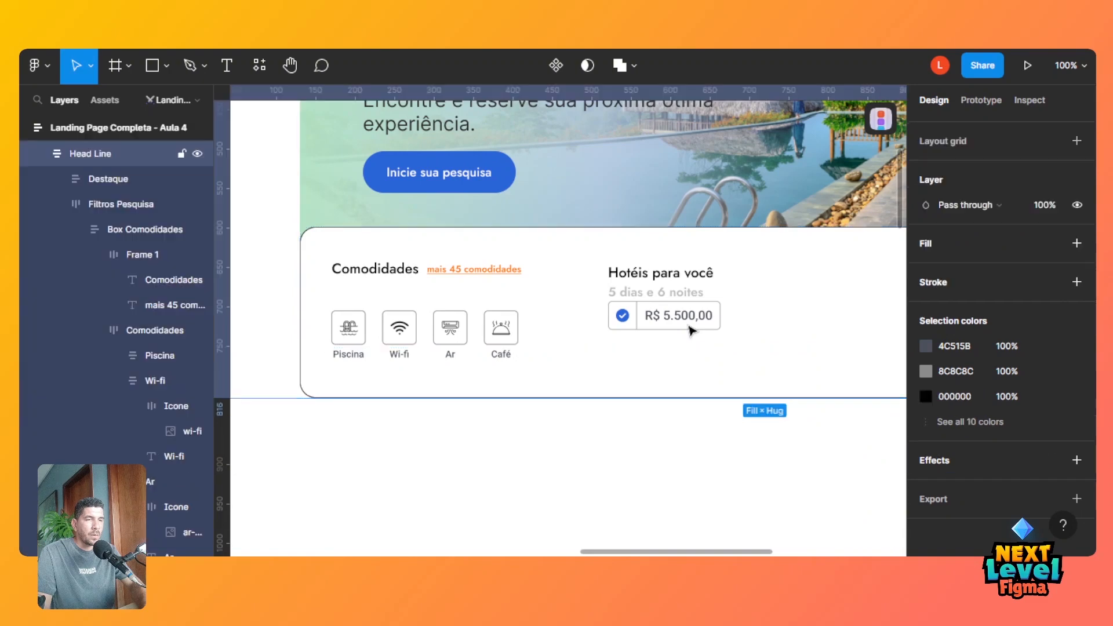
left_click(689, 331)
left_click(690, 330)
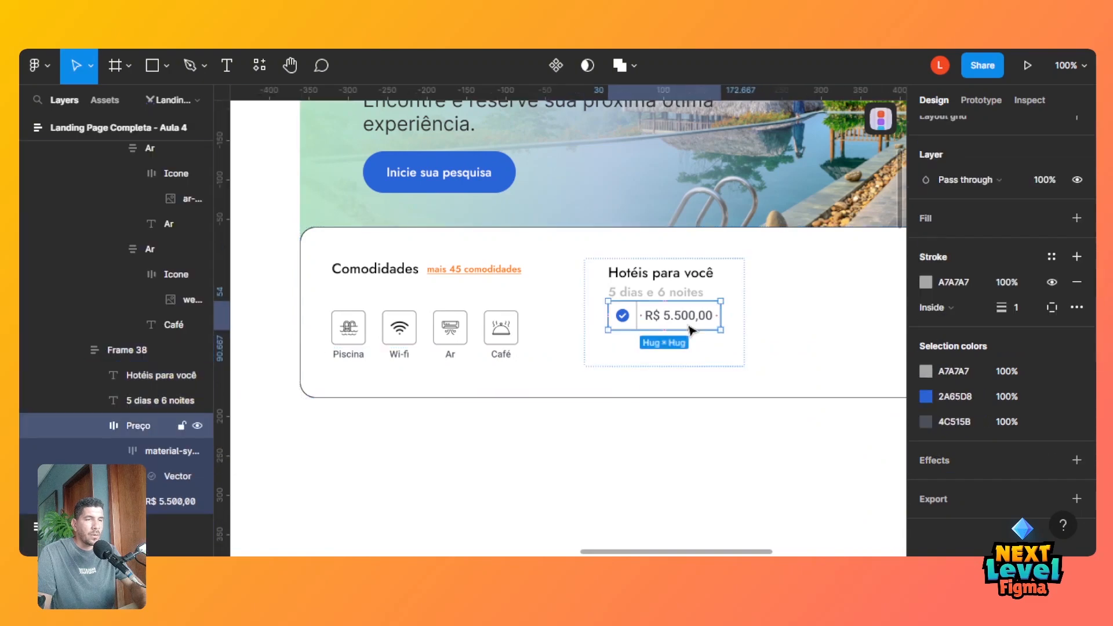
left_click(940, 481)
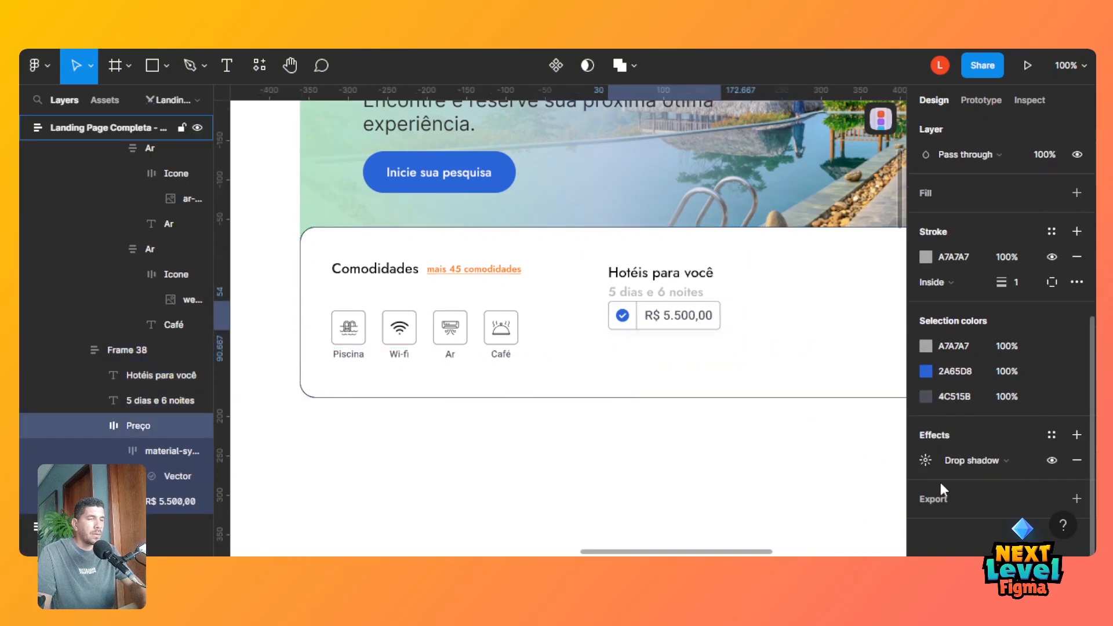
Review the offset, blur, colour and opacity settings of the R$ 5.500,00 price box's drop shadow.
left_click(931, 465)
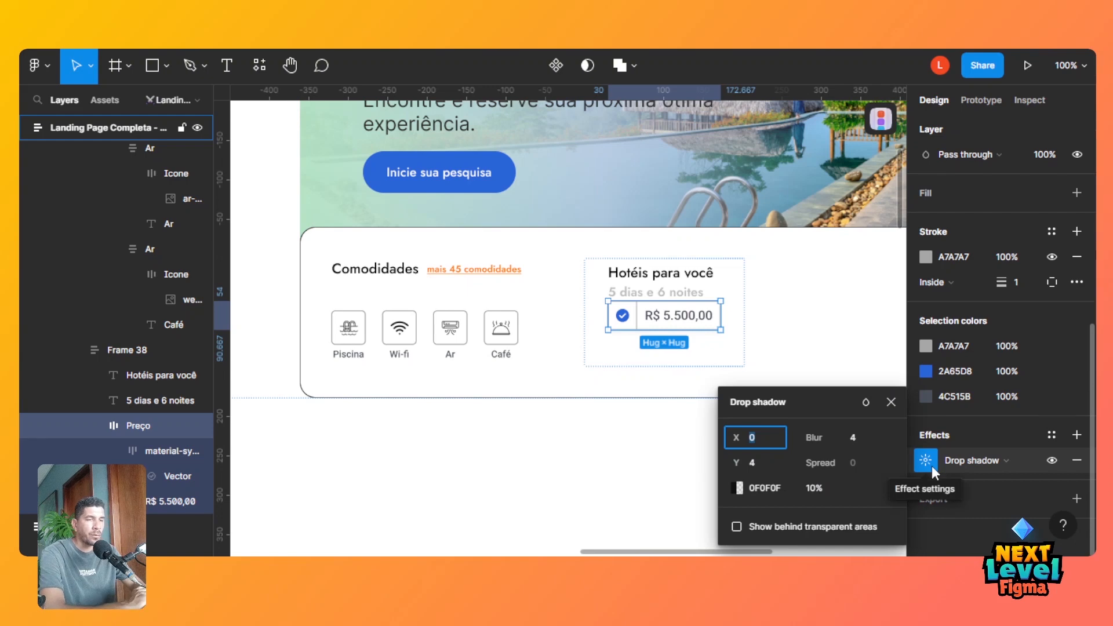
left_click(739, 489)
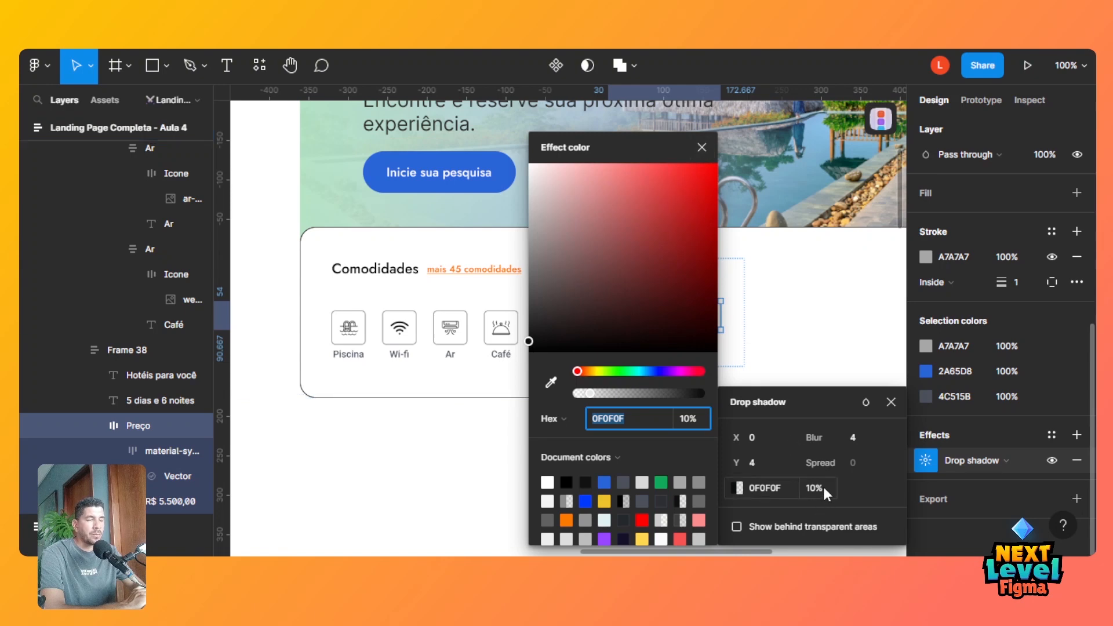
left_click(758, 470)
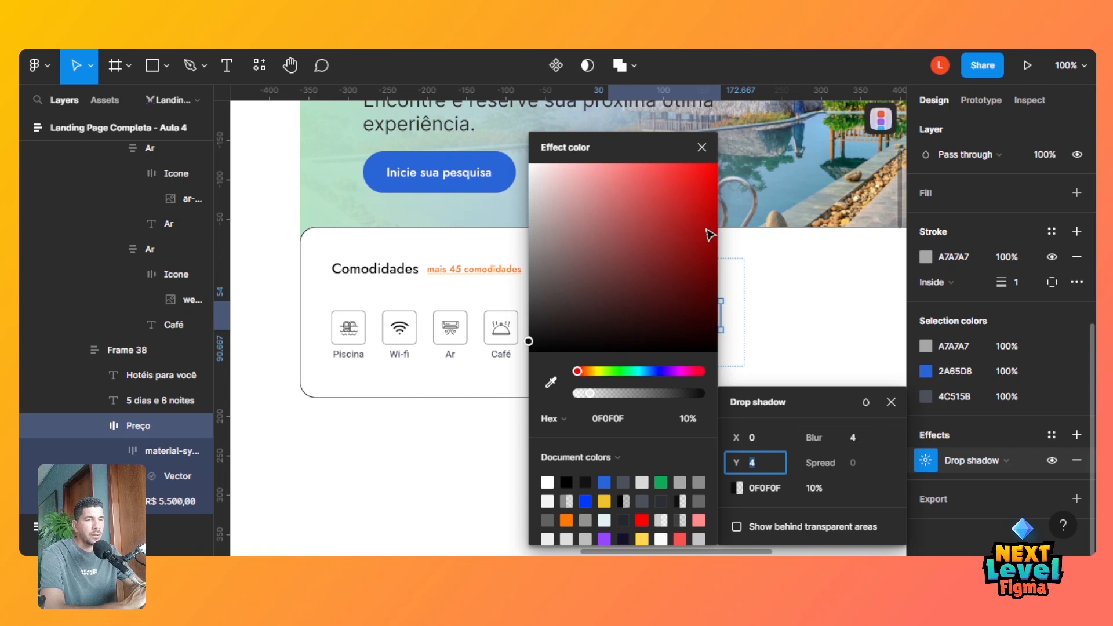
left_click(698, 152)
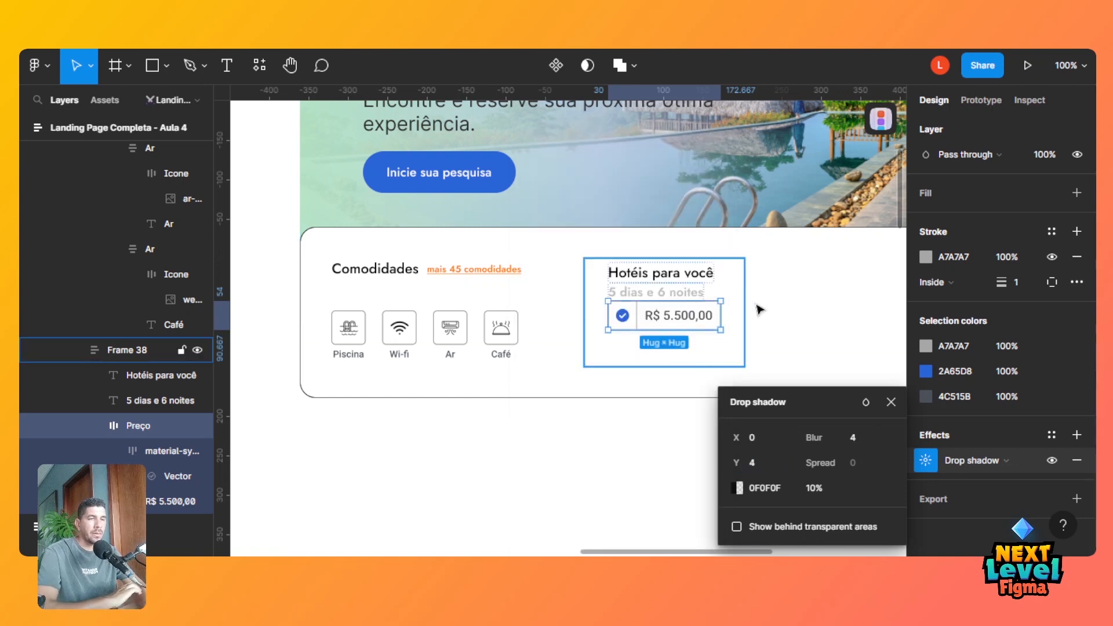
left_click(773, 317)
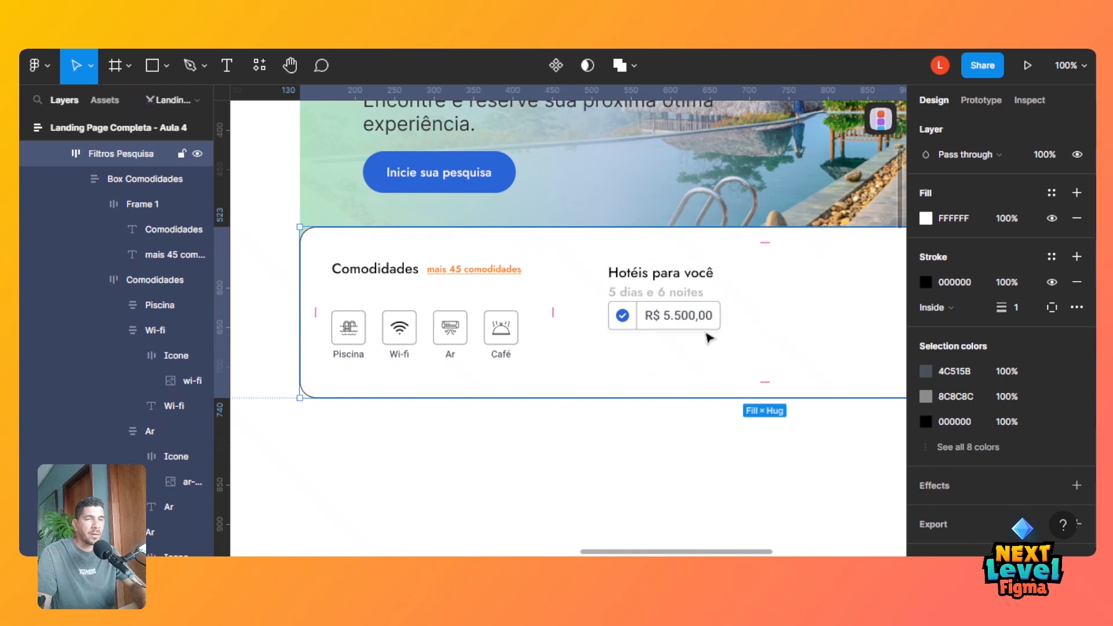
Rename the frame holding the "Hotéis para você" block as Hoteis.
double_click(668, 279)
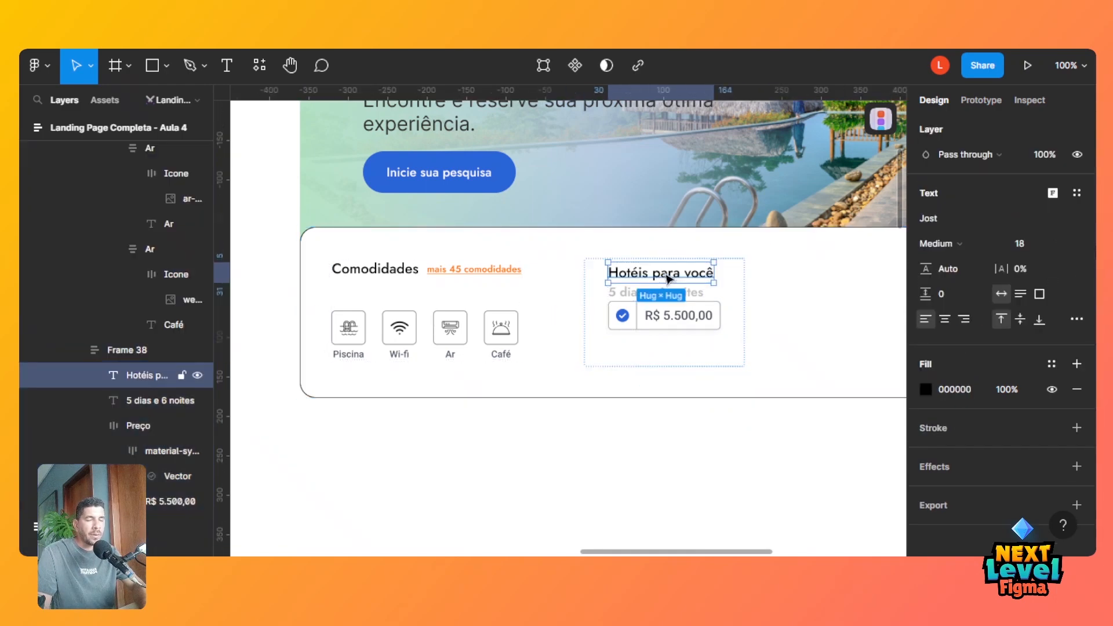
left_click(741, 300)
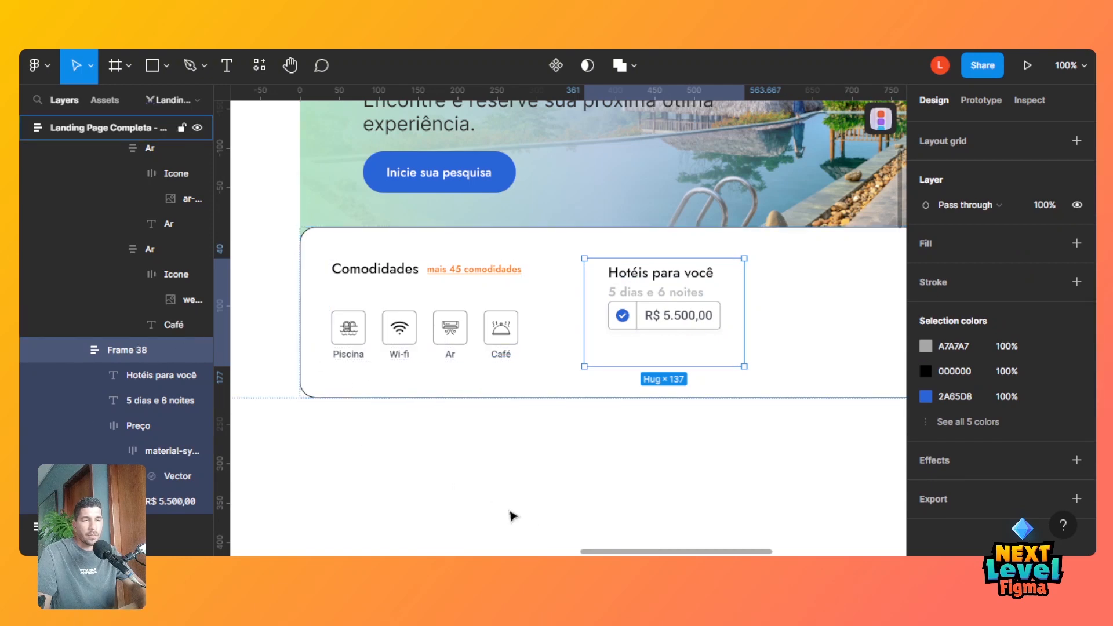
double_click(131, 353)
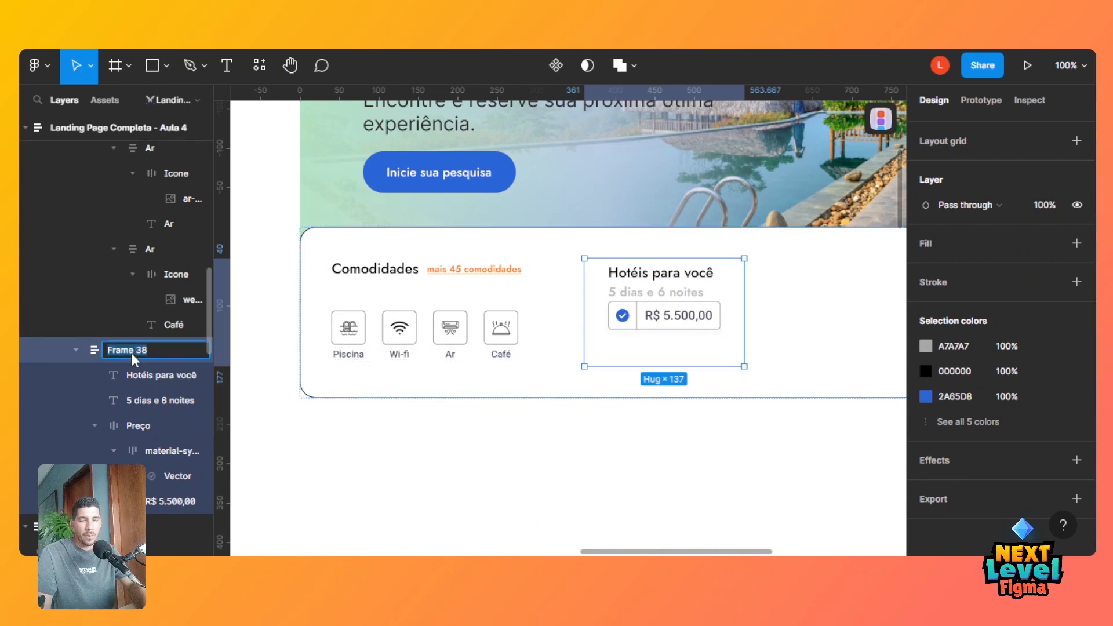
type("Hoteis")
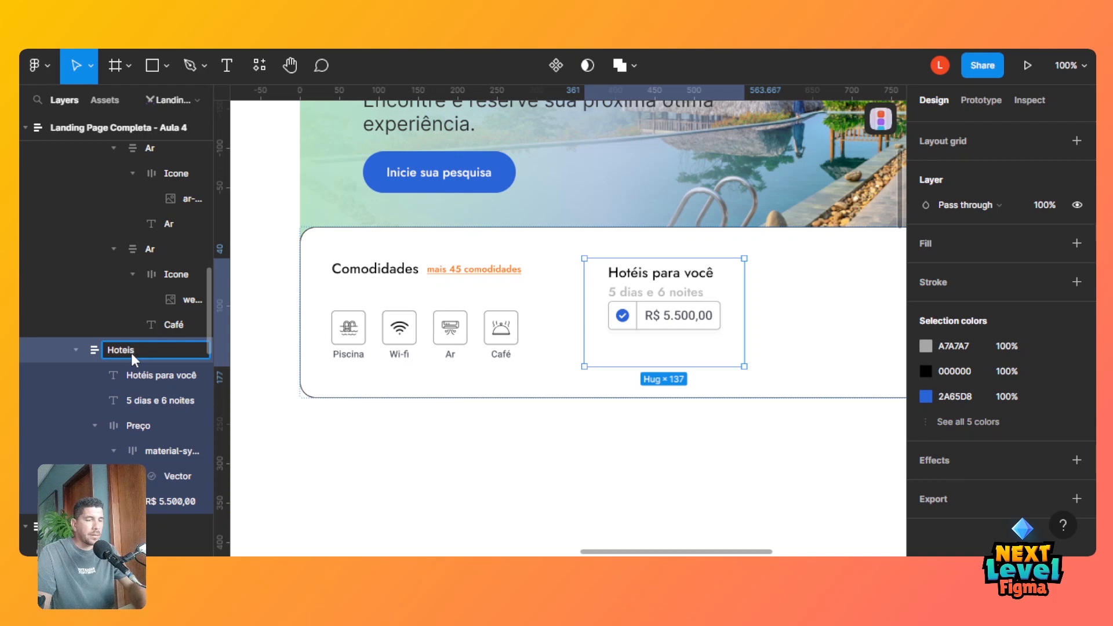
key("Return")
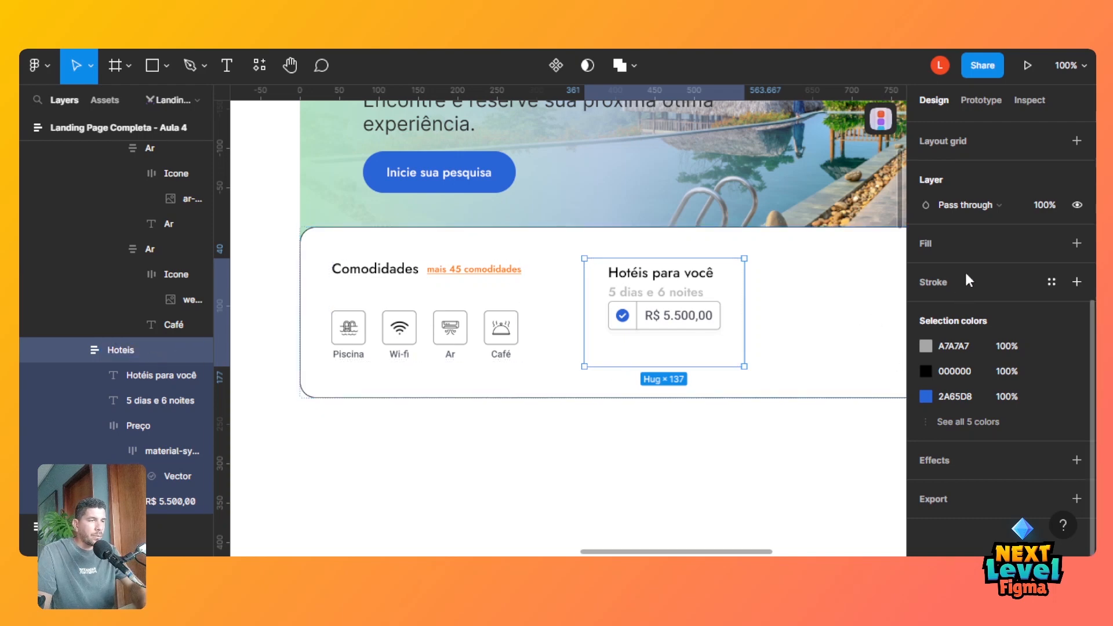
Set the Hoteis frame's horizontal and vertical auto layout padding to 0.
scroll(1091, 253, "up", 5)
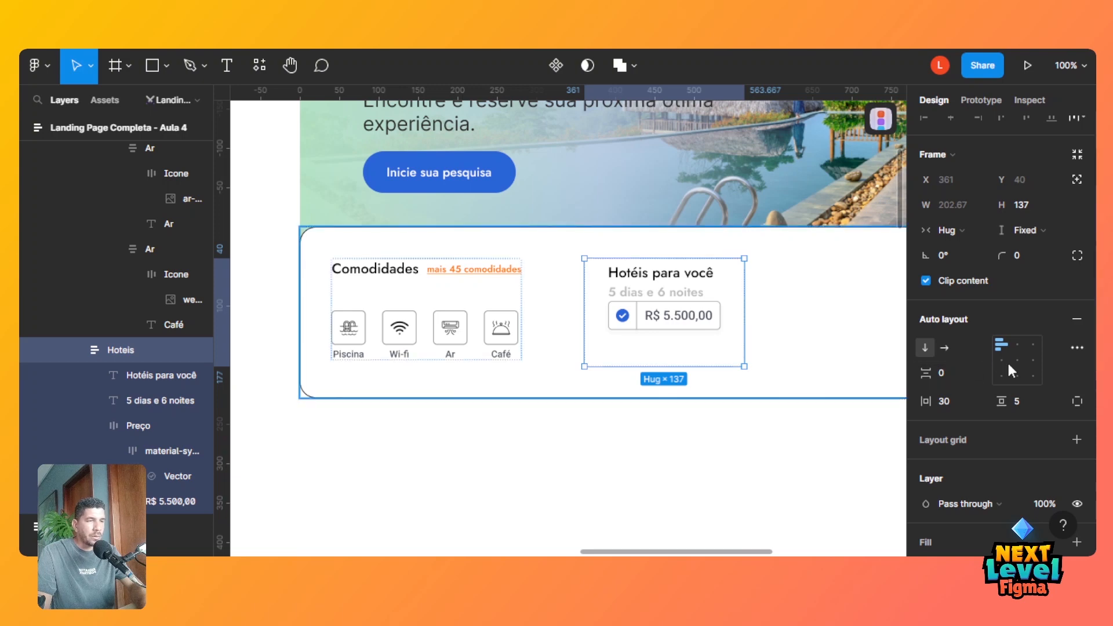
key("BackSpace")
key("BackSpace")
type("0")
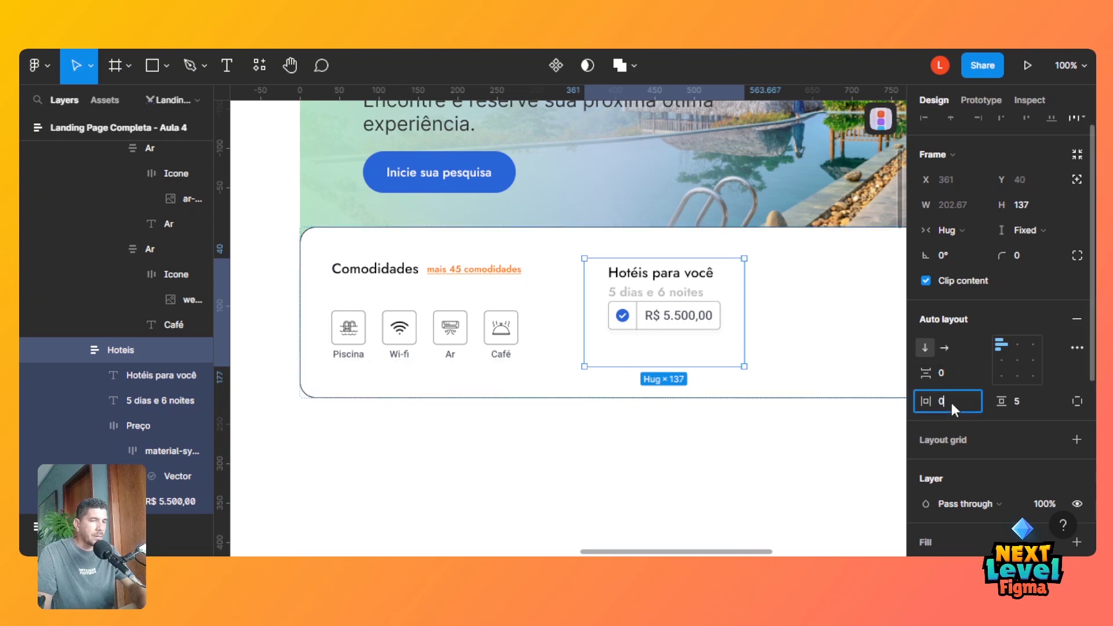
left_click(1021, 402)
type("0")
key("Tab")
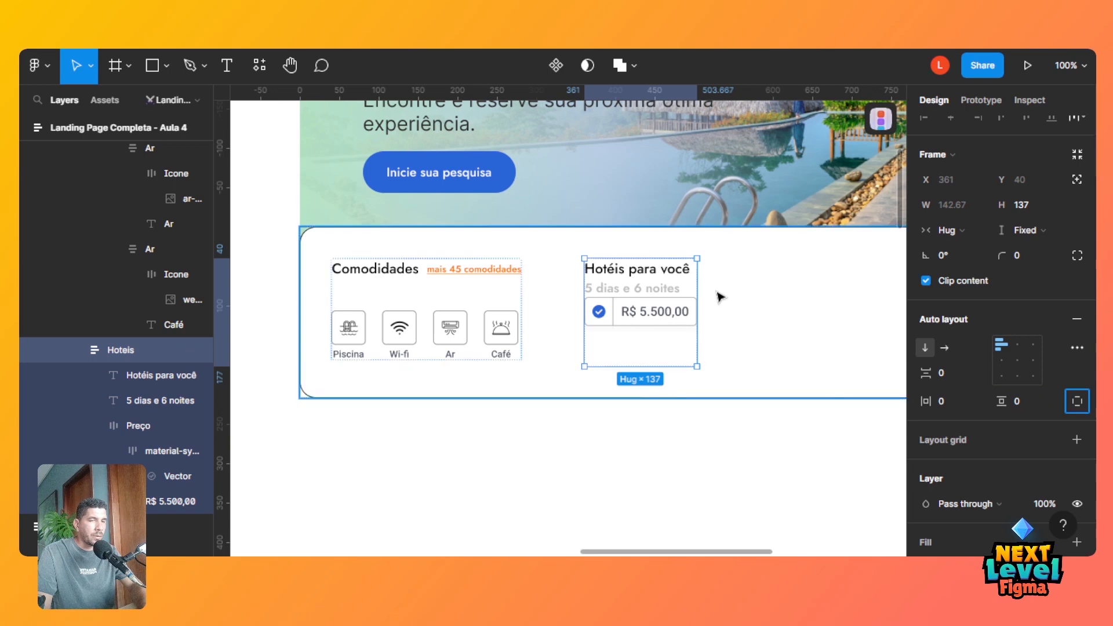
Make the Hoteis frame's height hug its contents and set the spacing between its items to 20.
left_click(1022, 230)
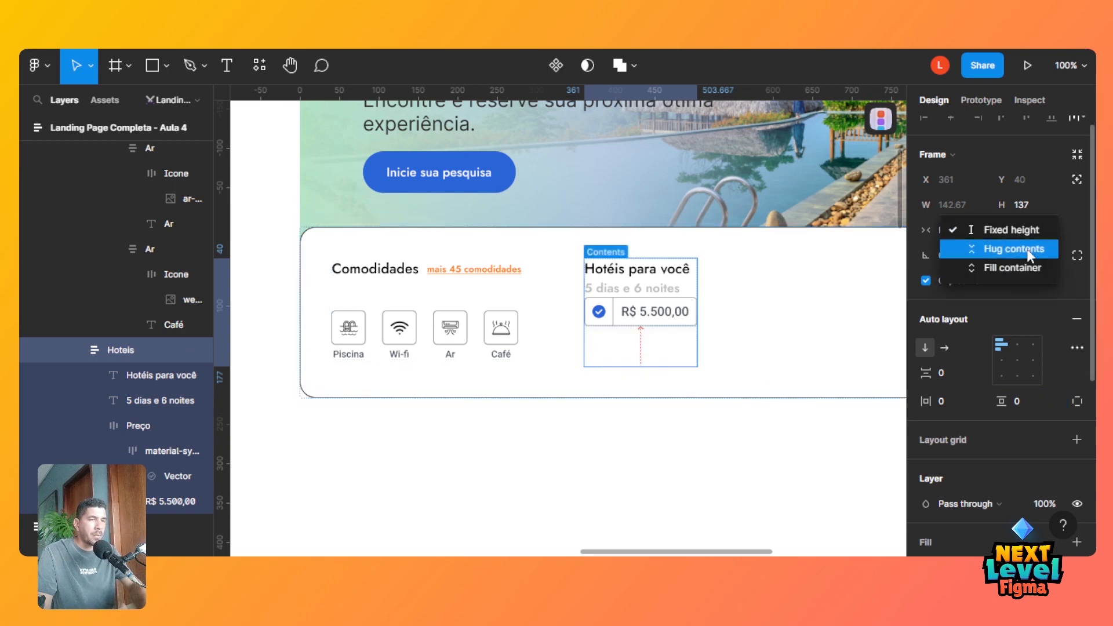
left_click(1027, 248)
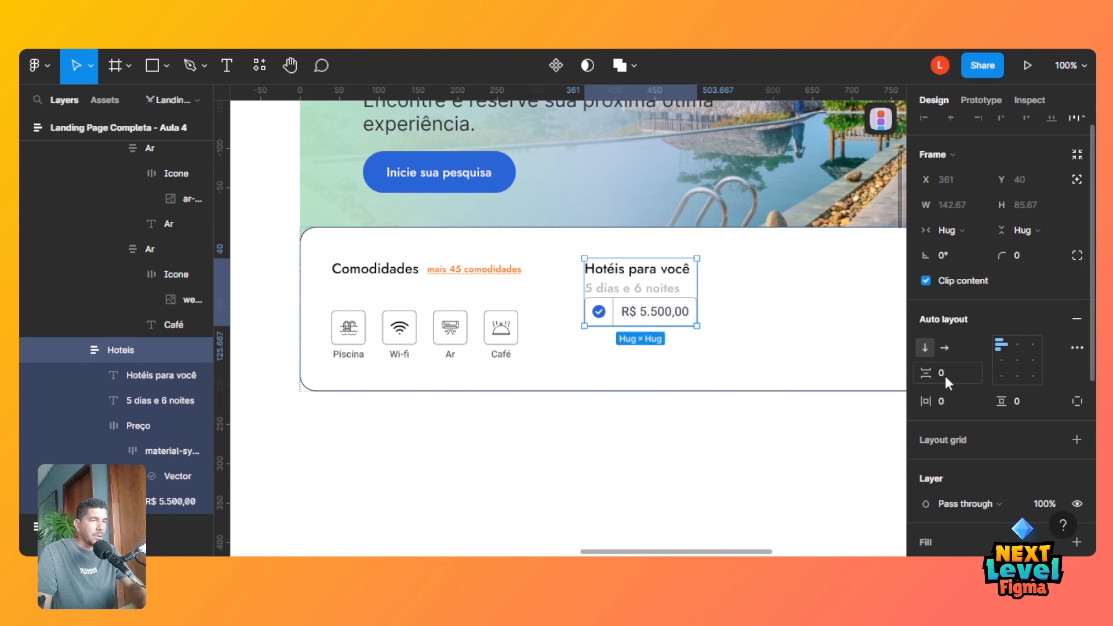
left_click_drag(927, 373, 961, 371)
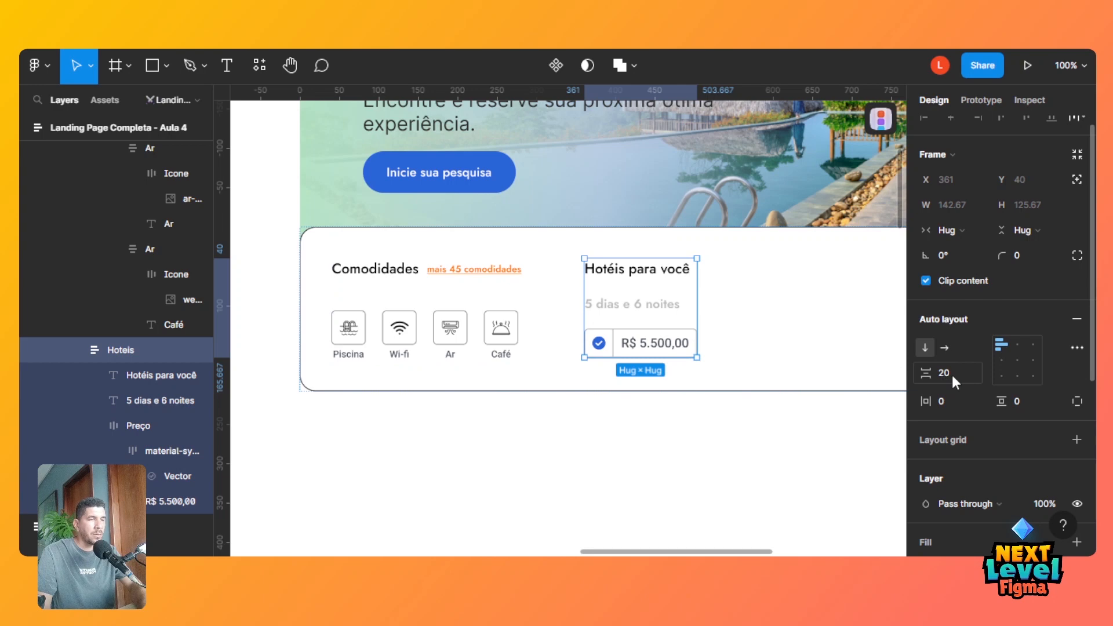
Examine the auto layout settings of the finished page's Resultado block and its Editar resultado and Thumbs resultado rows.
left_click(814, 318)
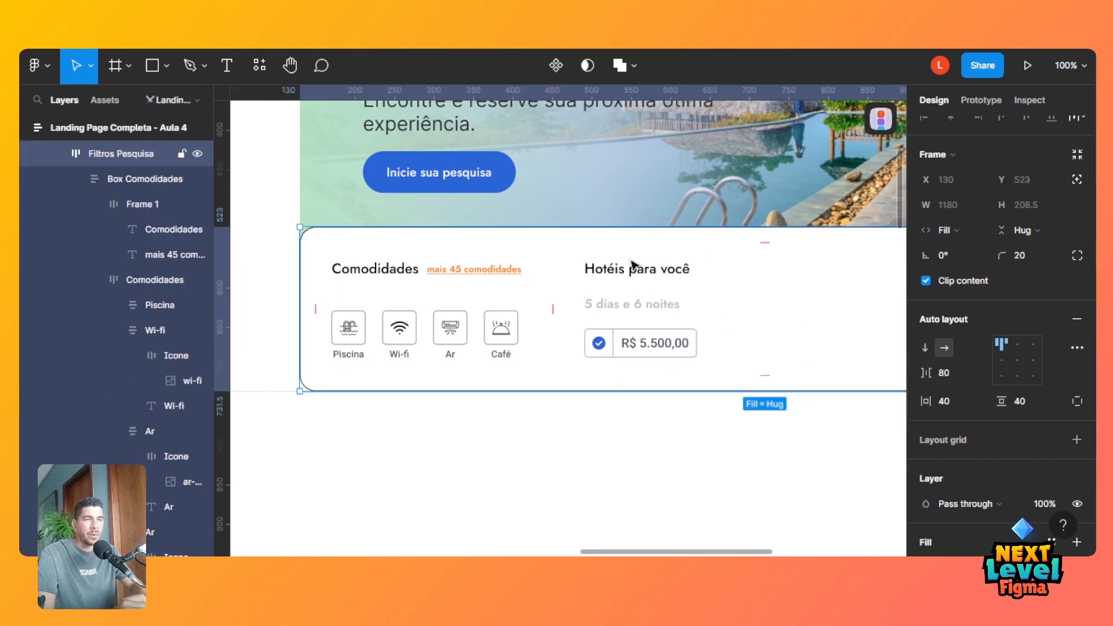
left_click_drag(731, 552, 472, 551)
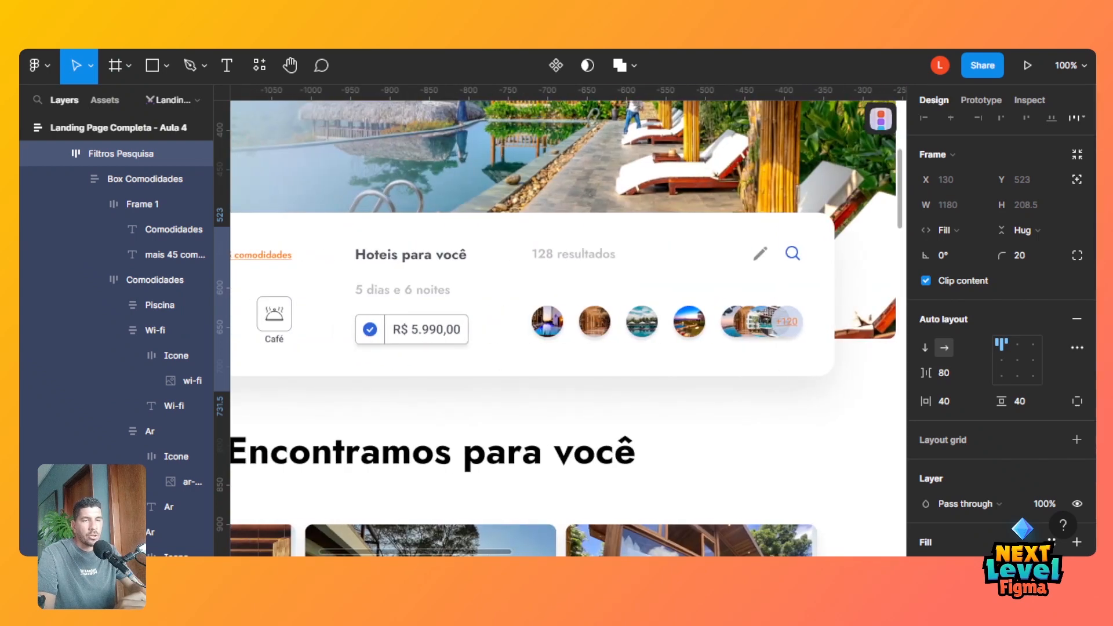
left_click_drag(471, 551, 475, 551)
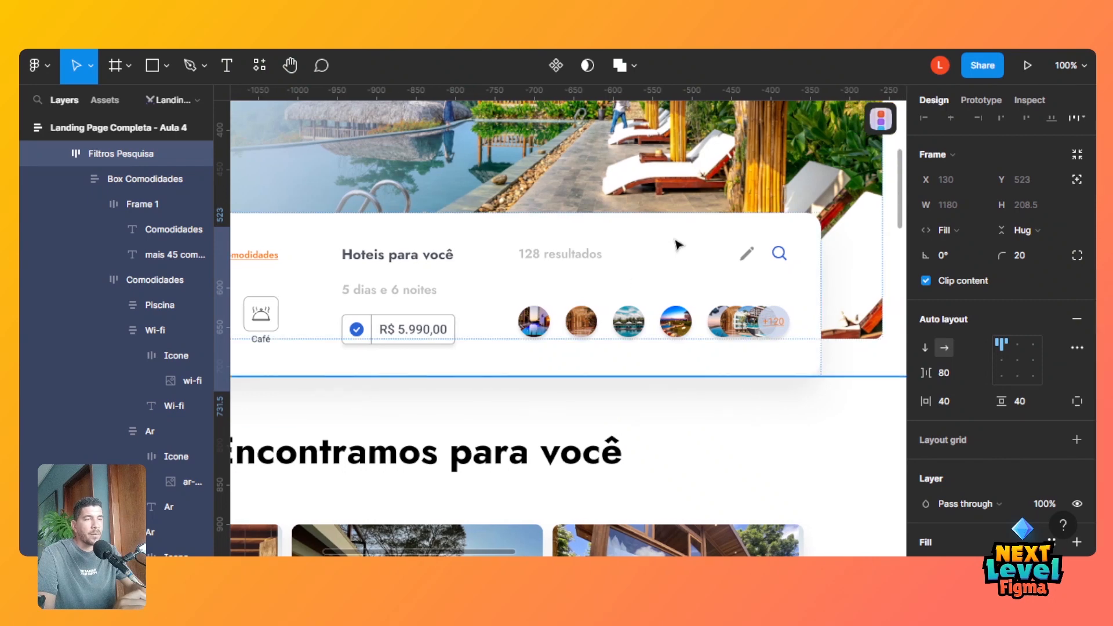
left_click(708, 260)
left_click(659, 259)
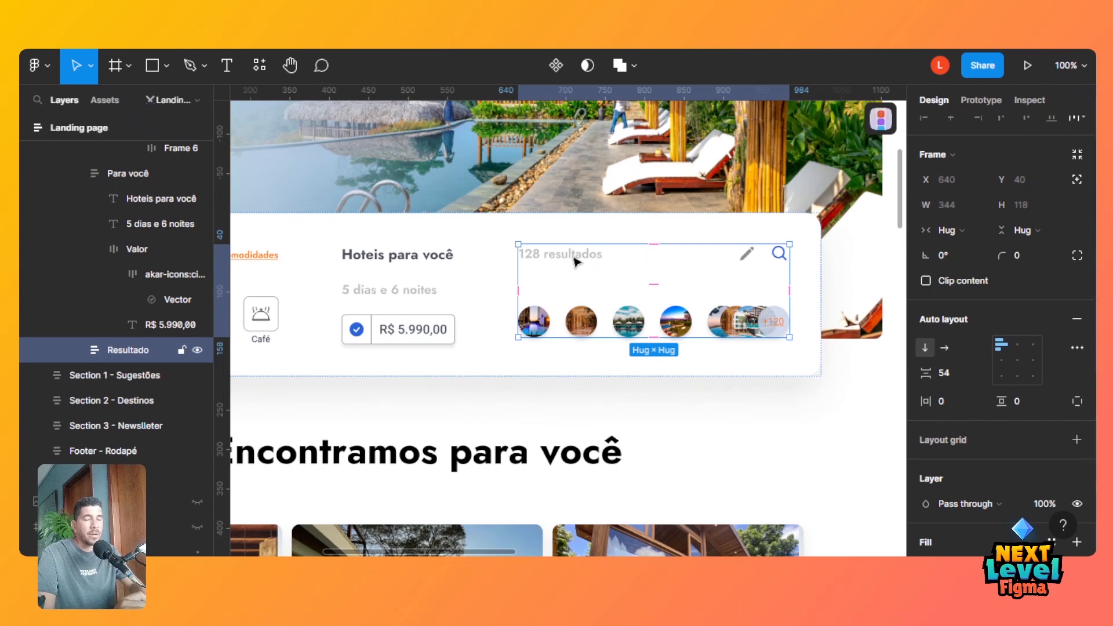
left_click(550, 259)
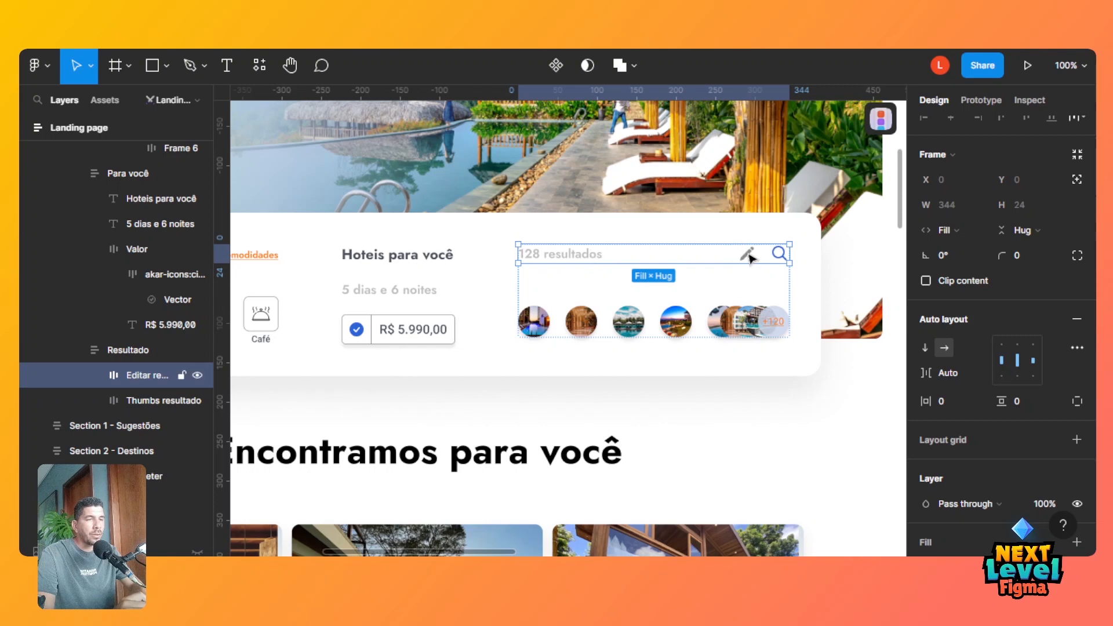
left_click(655, 333)
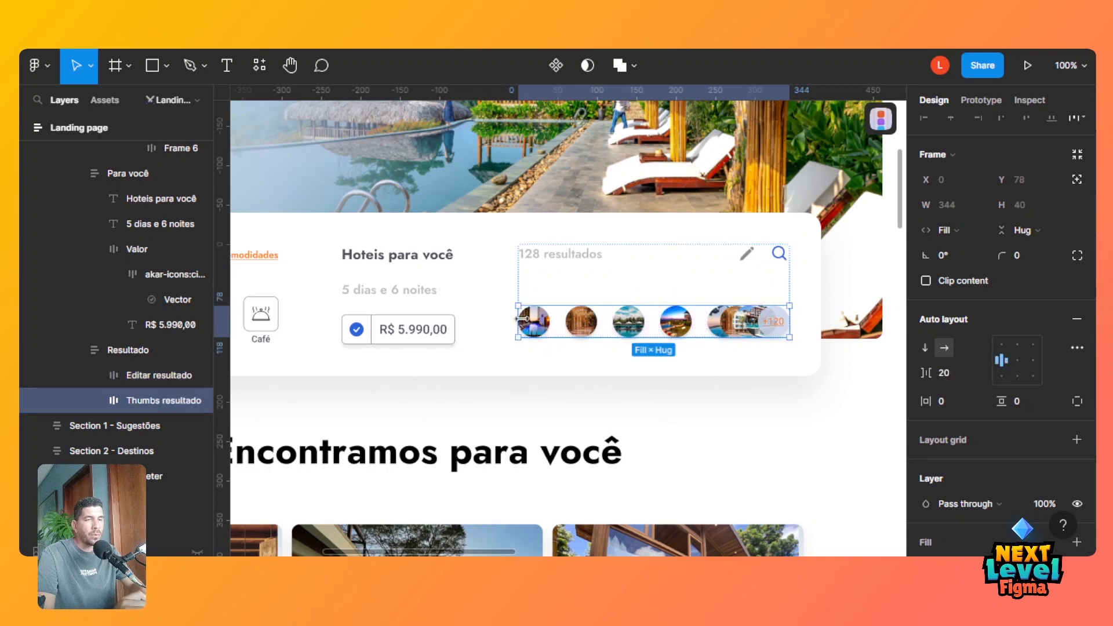
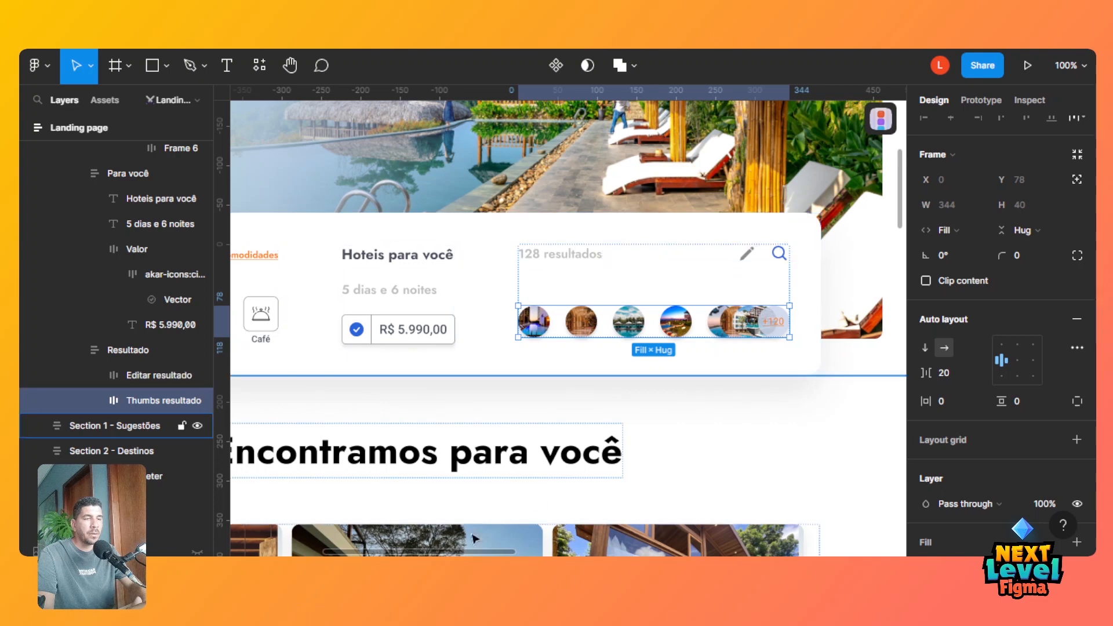
Copy the "128 resultados" text from the finished page's Resultado block.
scroll(483, 554, "right", 2)
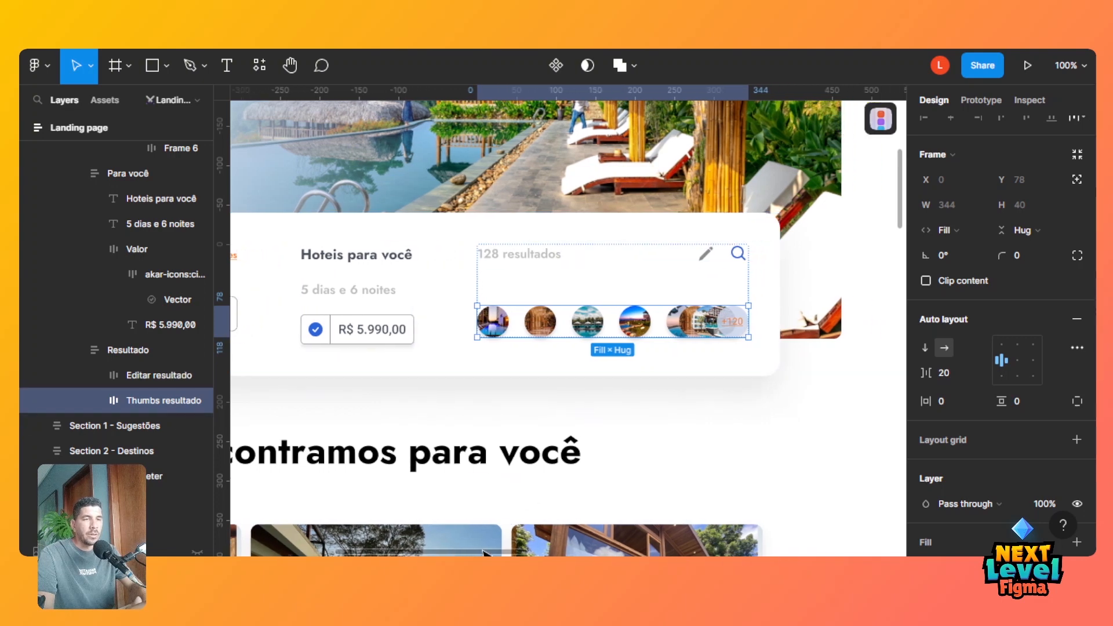
left_click(529, 259)
double_click(529, 259)
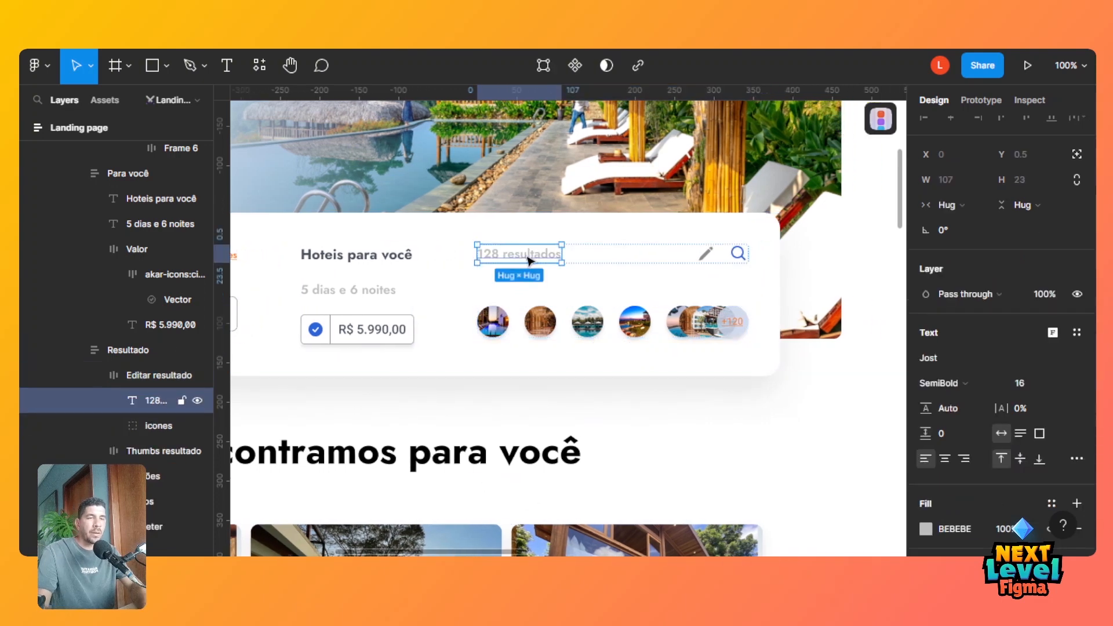
double_click(528, 257)
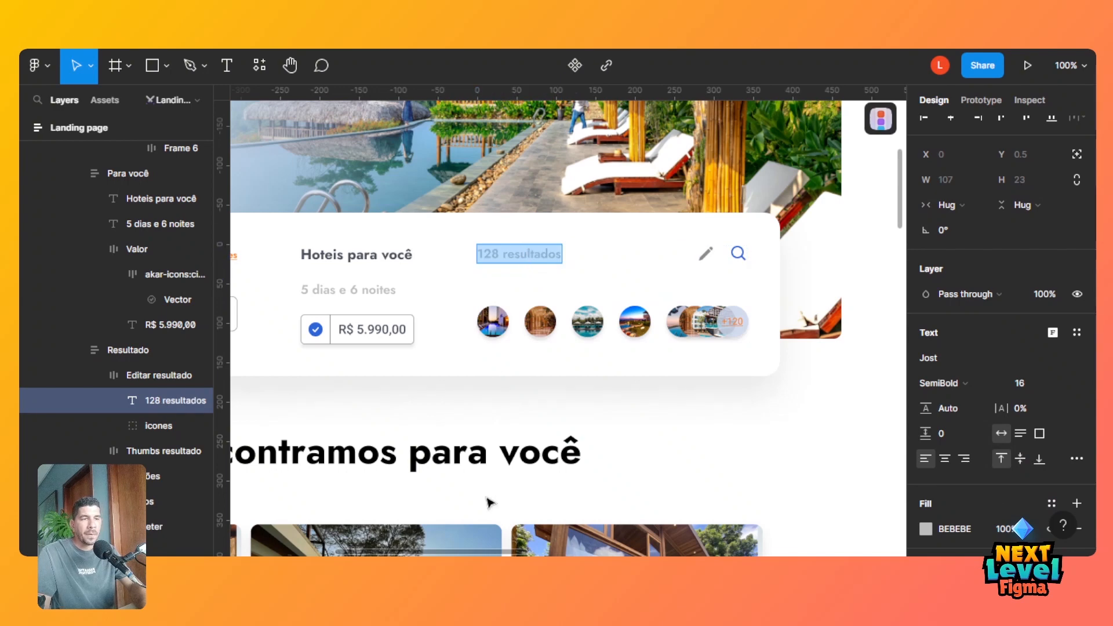
Draw a frame about 259 × 158 inside Filtros Pesquisa, beside the "Hotéis para você" block of the Aula 4 page.
left_click_drag(455, 554, 782, 531)
key("Escape")
key("f")
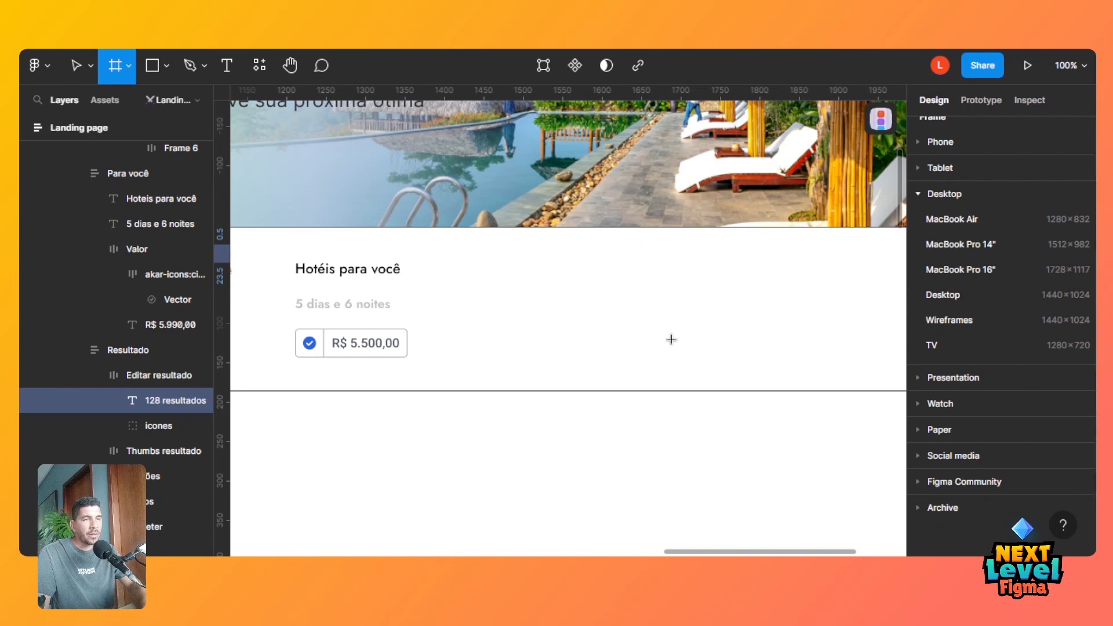
left_click_drag(670, 336, 809, 378)
left_click_drag(806, 374, 805, 375)
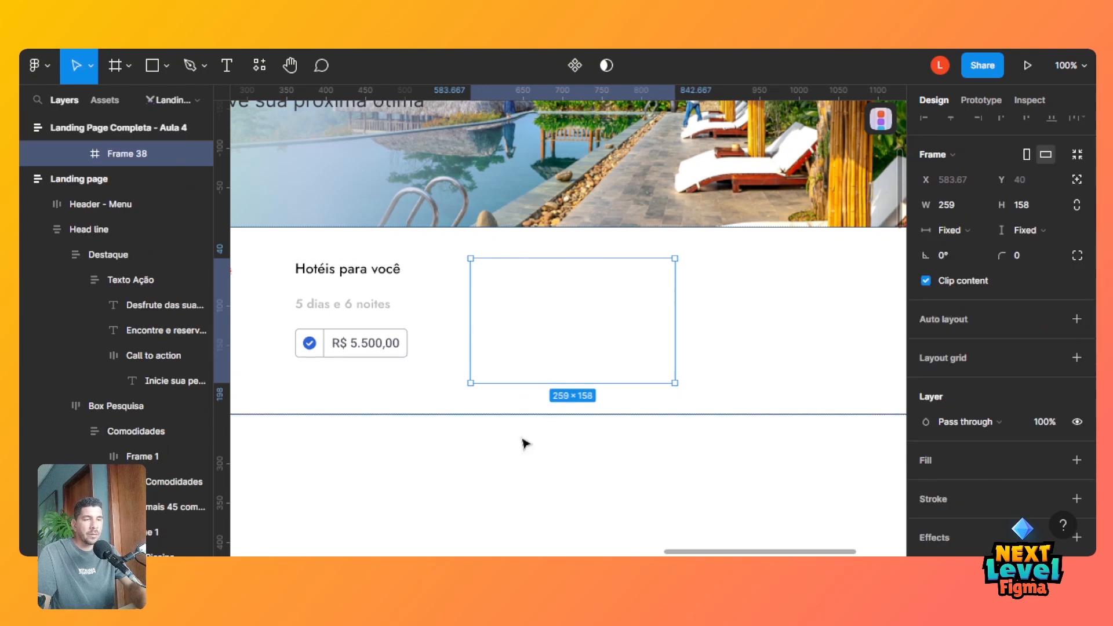
Rename the new frame as Resultado Pesquisa and paste the copied "128 resultados" text into it.
double_click(123, 158)
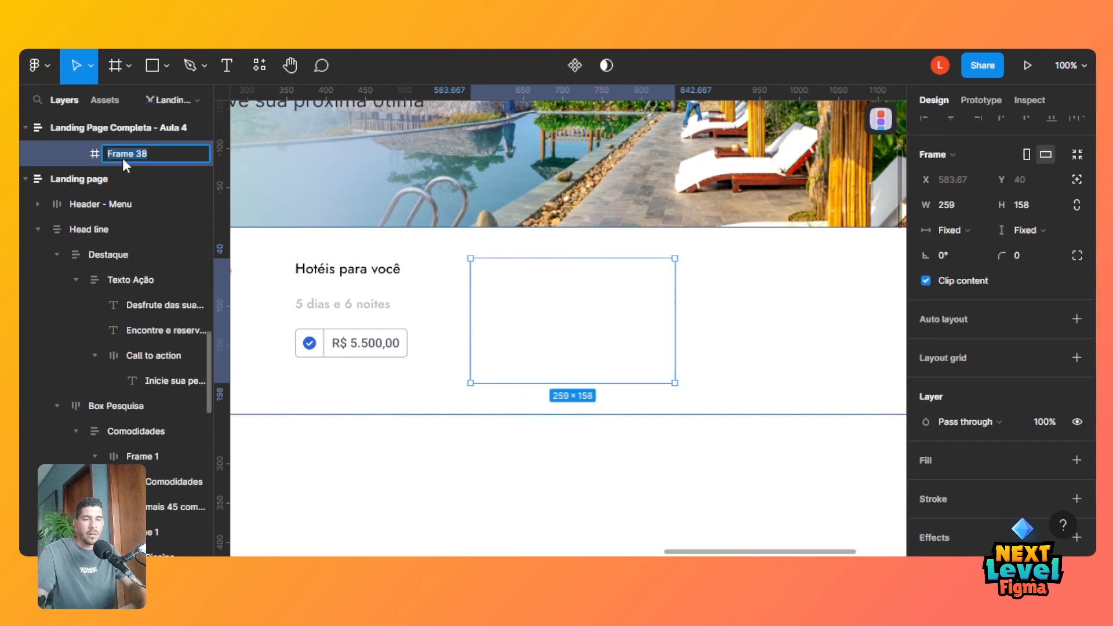
type("Resul")
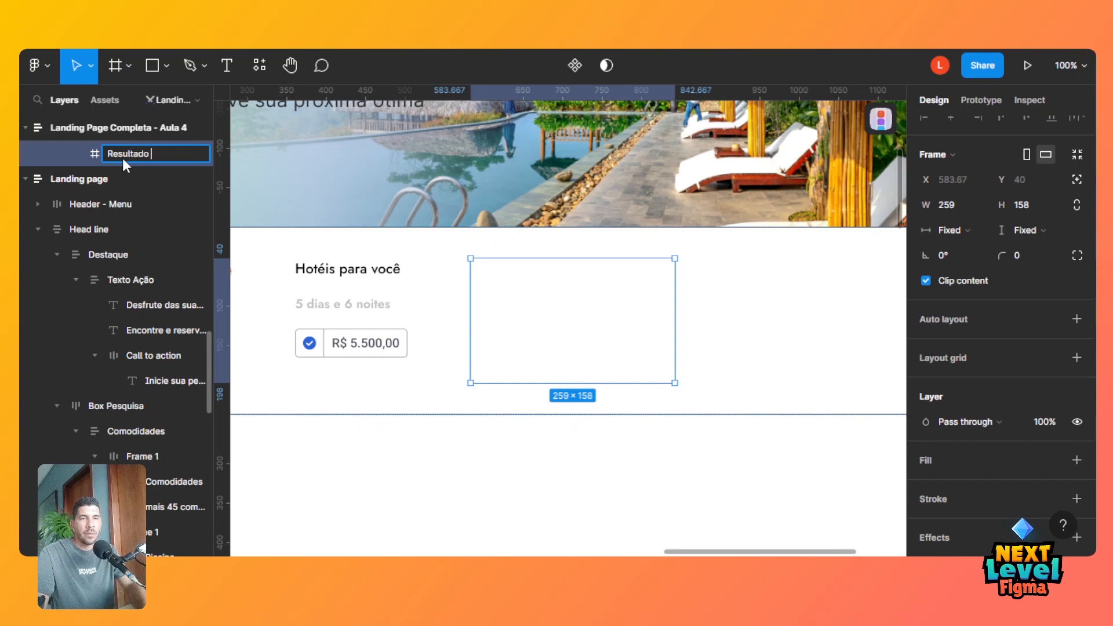
type("tado Pesquisa")
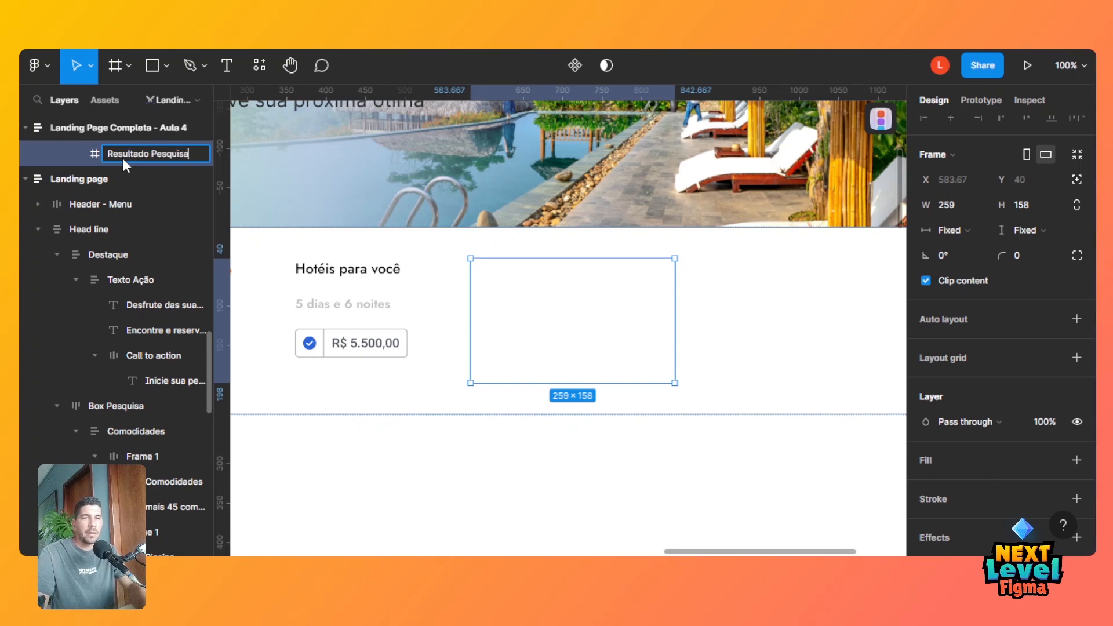
key("Return")
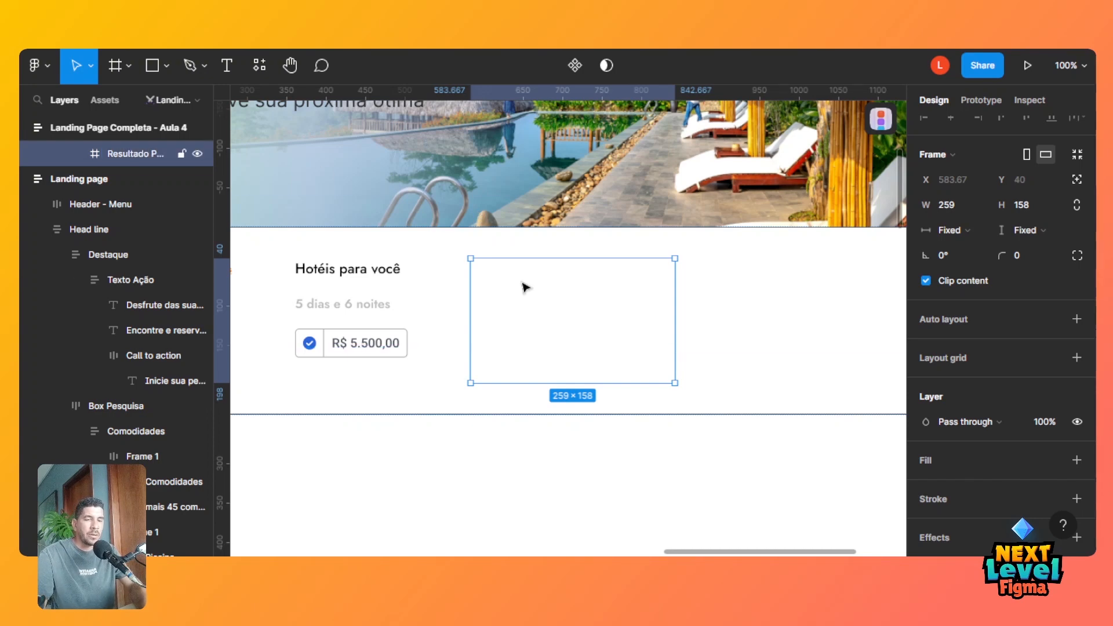
key("ctrl+v")
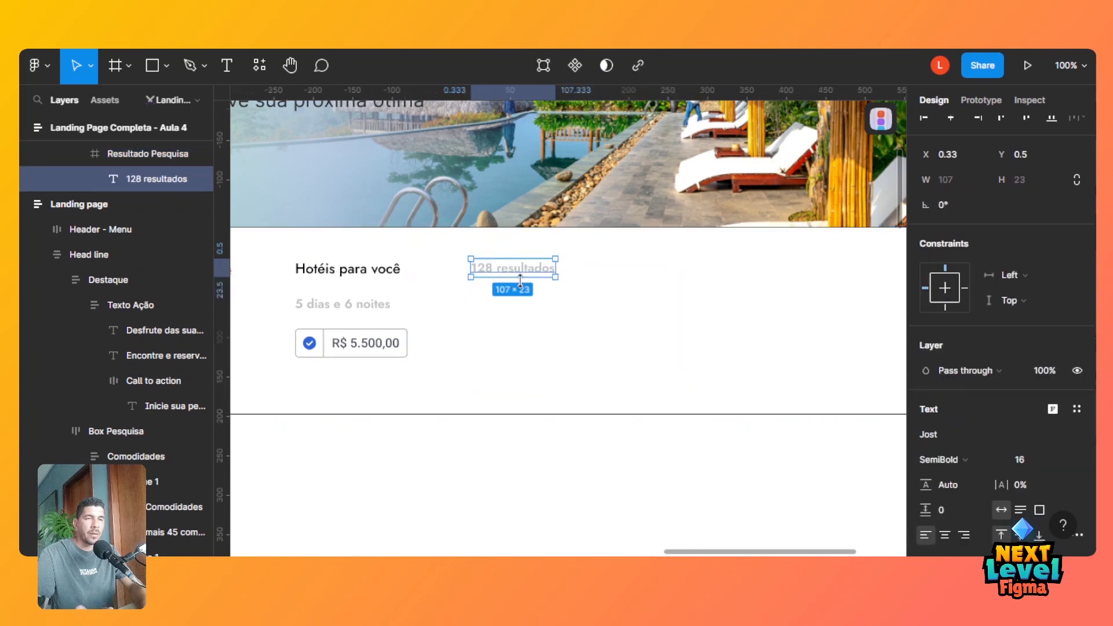
With the Resultado Pesquisa frame as the target, search the Iconify plugin for "pencil" icons.
left_click(134, 161)
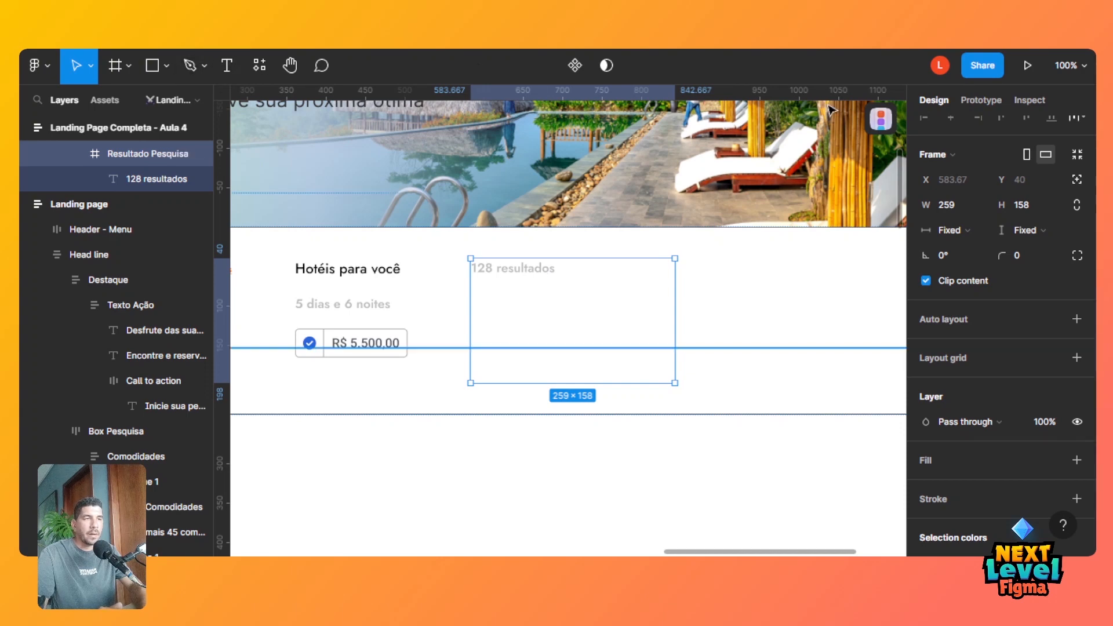
left_click(881, 118)
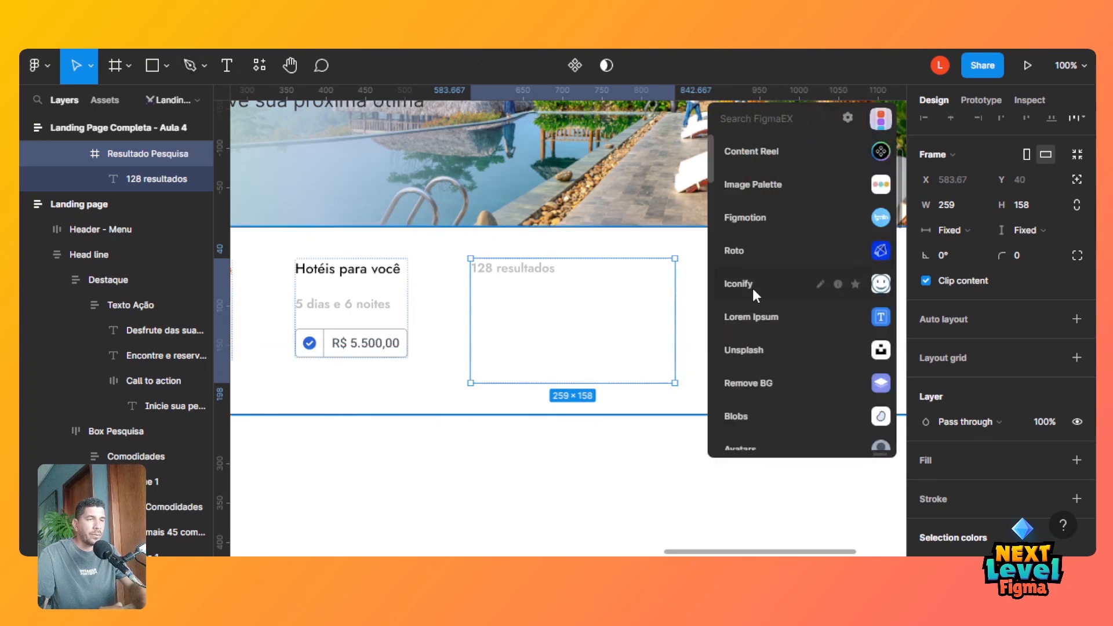
left_click(753, 290)
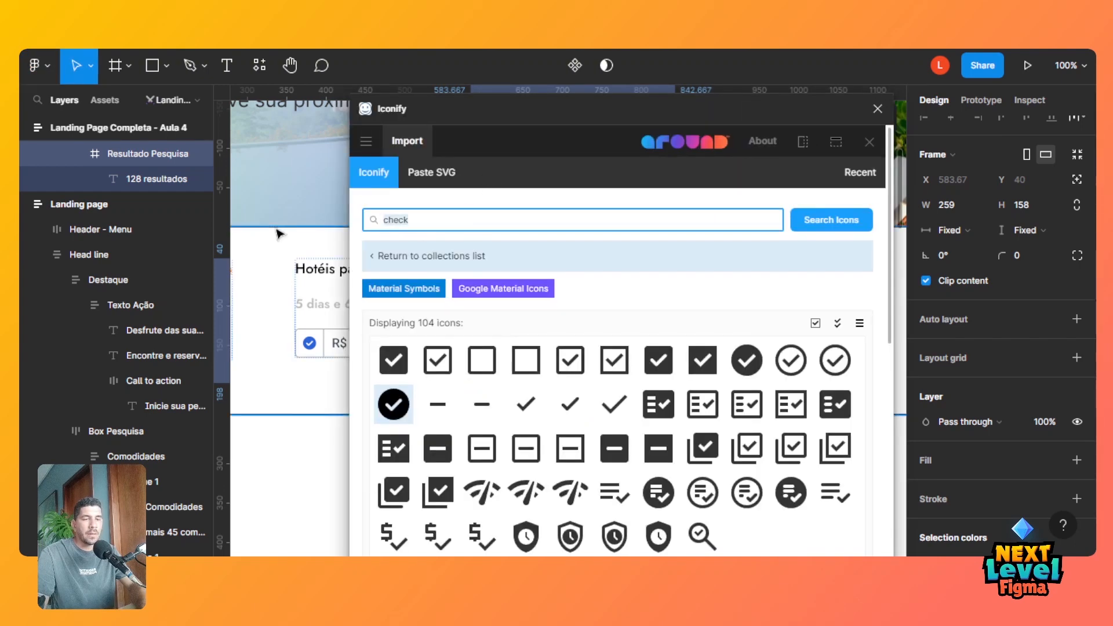
type("pencil")
key("Return")
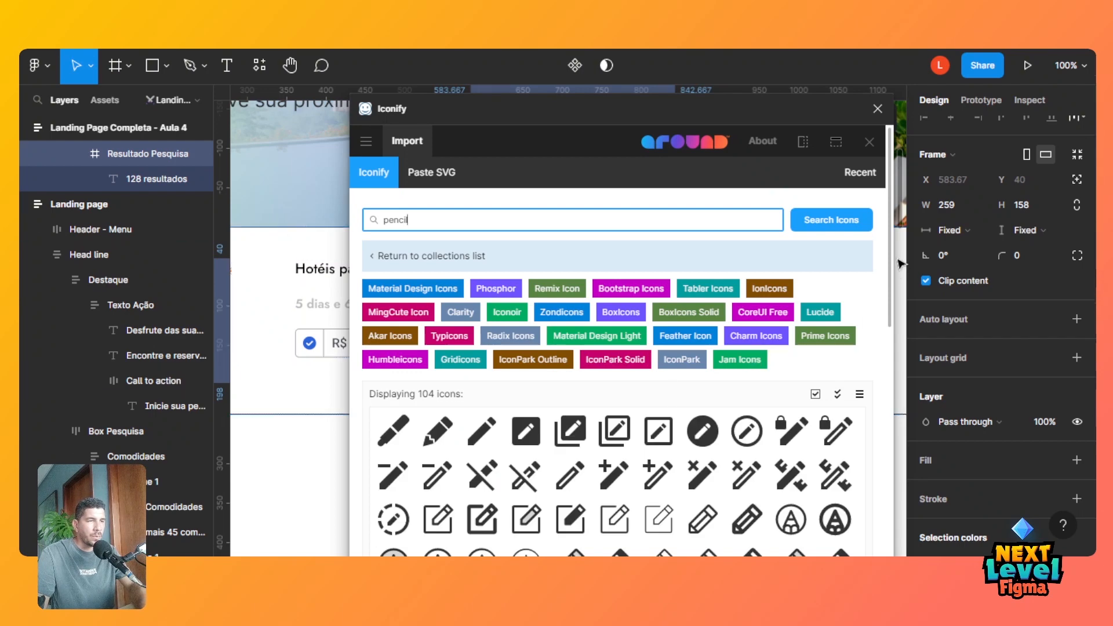
Import the ion:pencil-outline icon in colour #111 into the Resultado Pesquisa frame and close the plugin.
scroll(892, 253, "down", 3)
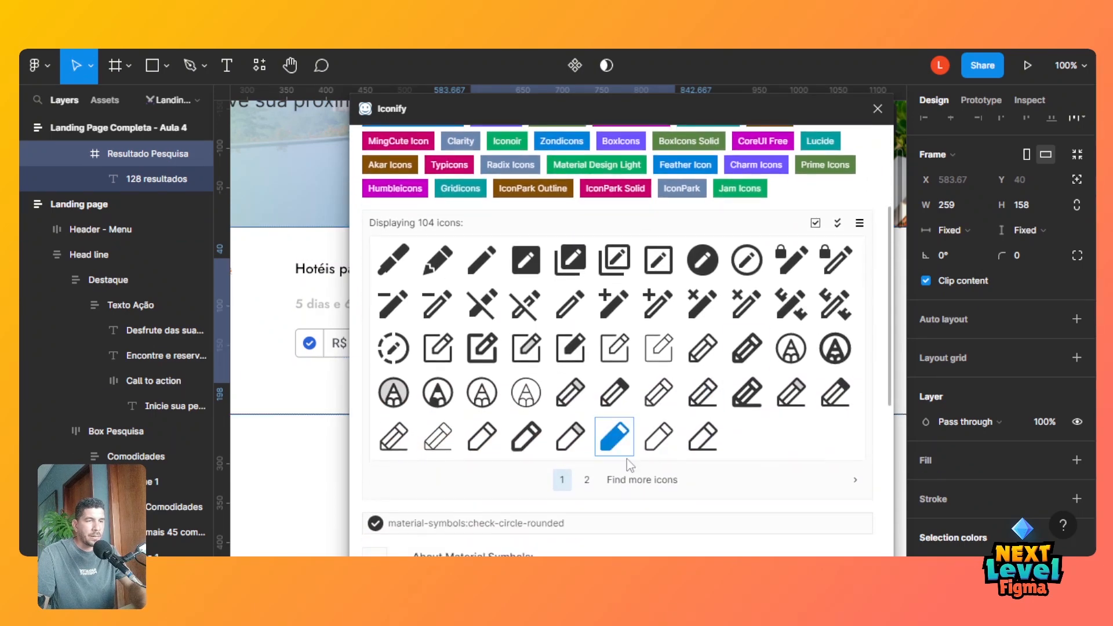
left_click(587, 480)
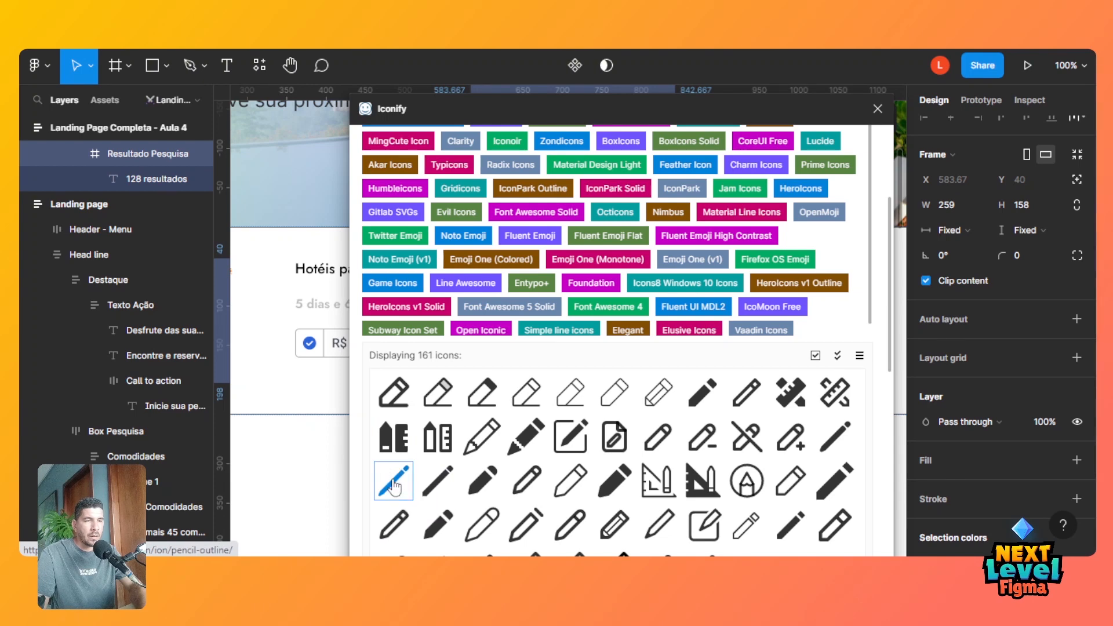
left_click(394, 481)
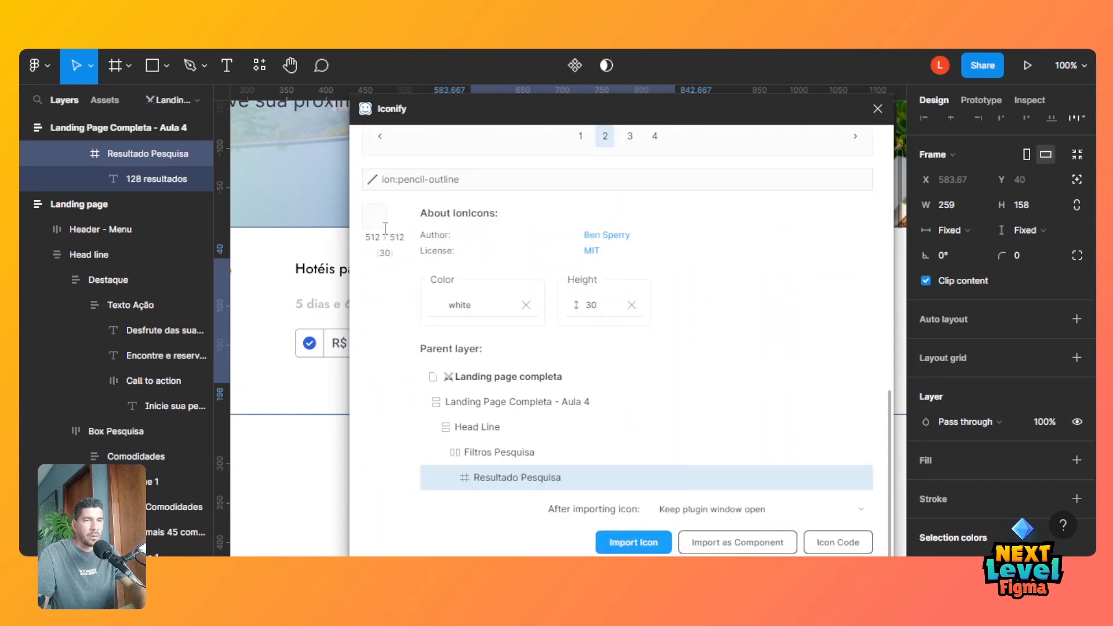
left_click(435, 305)
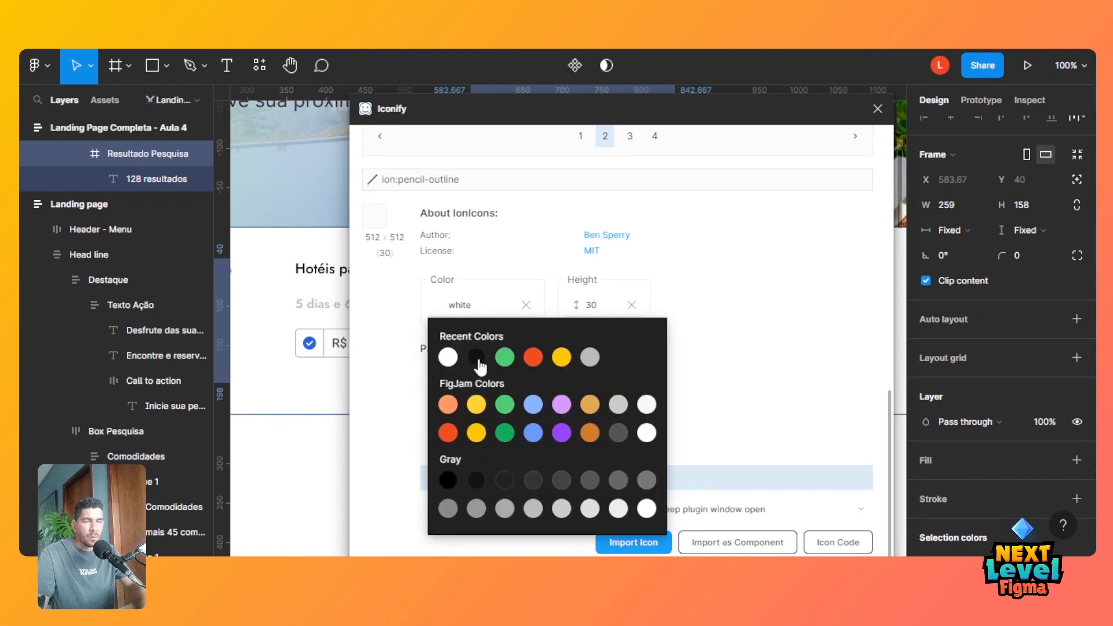
left_click(483, 364)
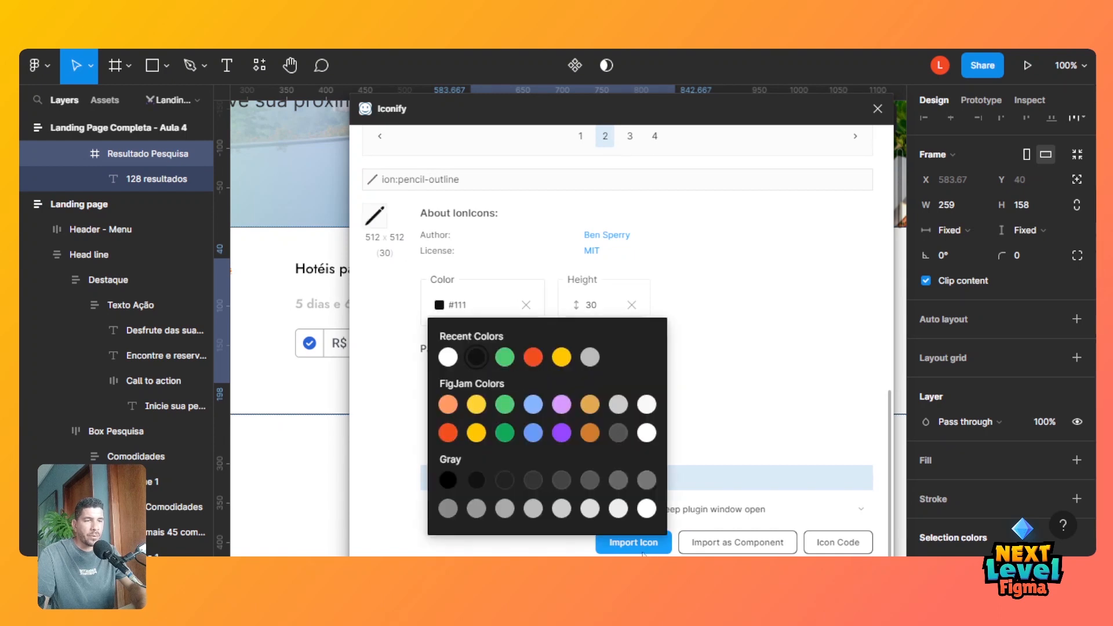
left_click(661, 545)
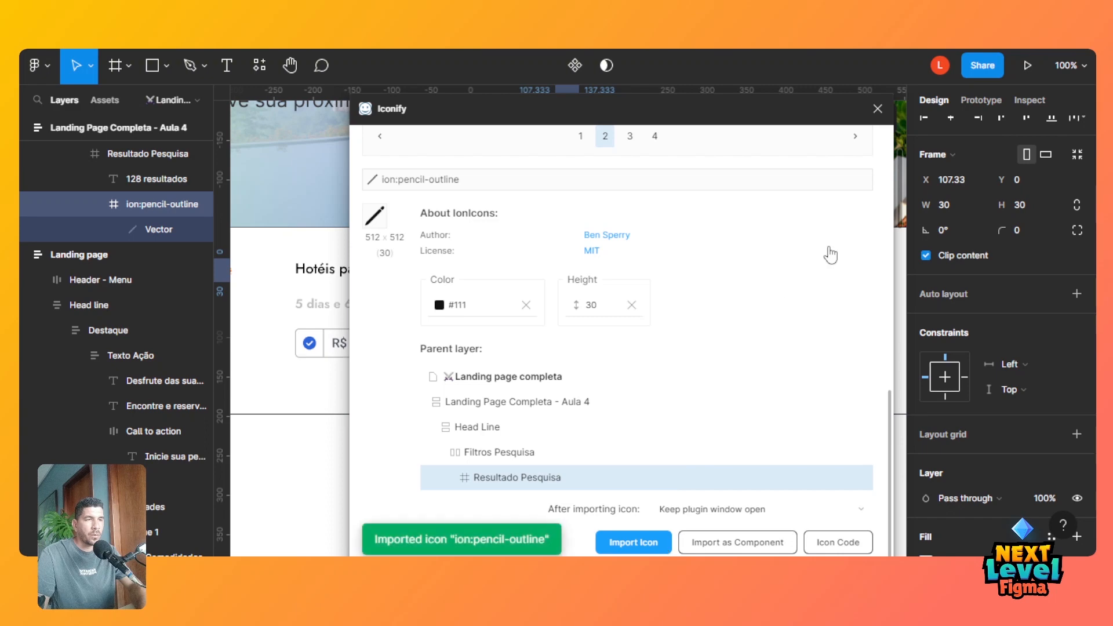
left_click(877, 109)
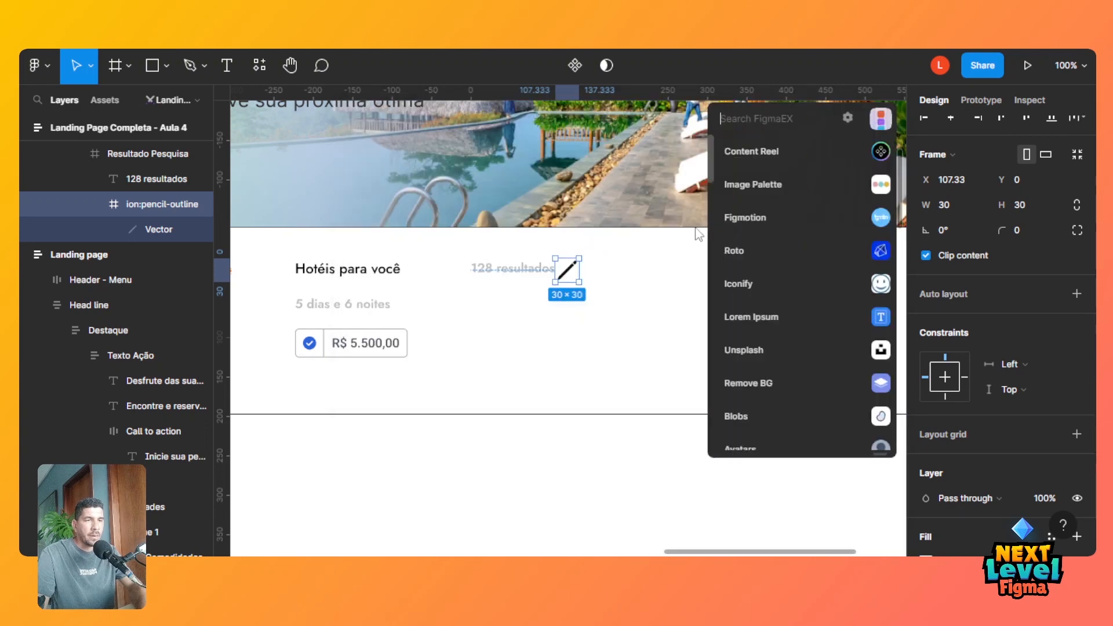
With the Resultado Pesquisa frame as the target, search the Iconify plugin for "search" icons.
left_click(629, 288)
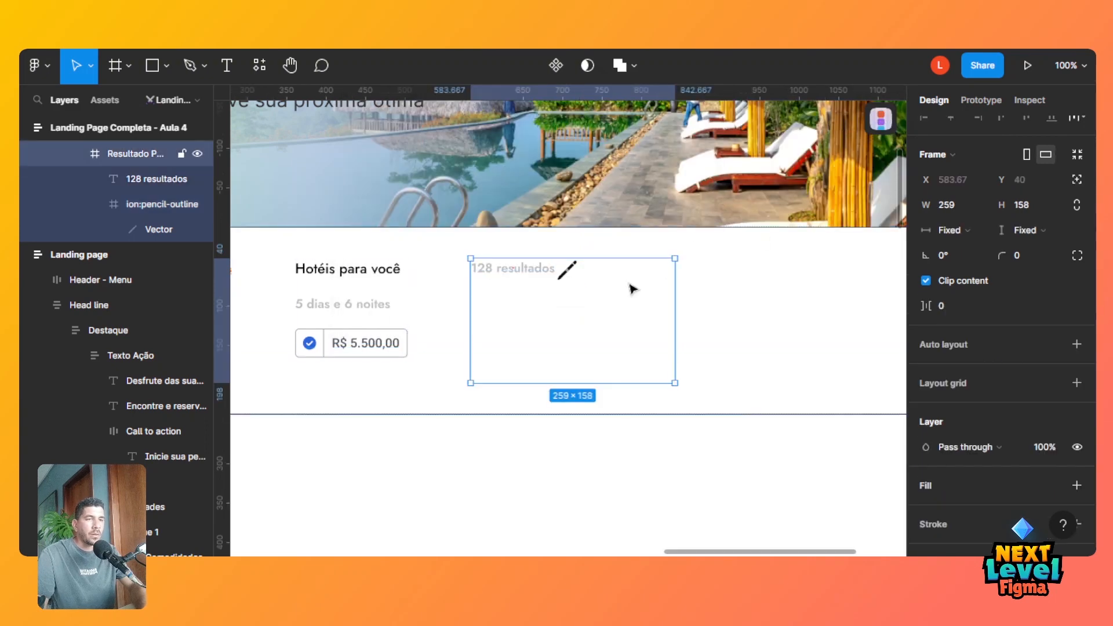
left_click(881, 119)
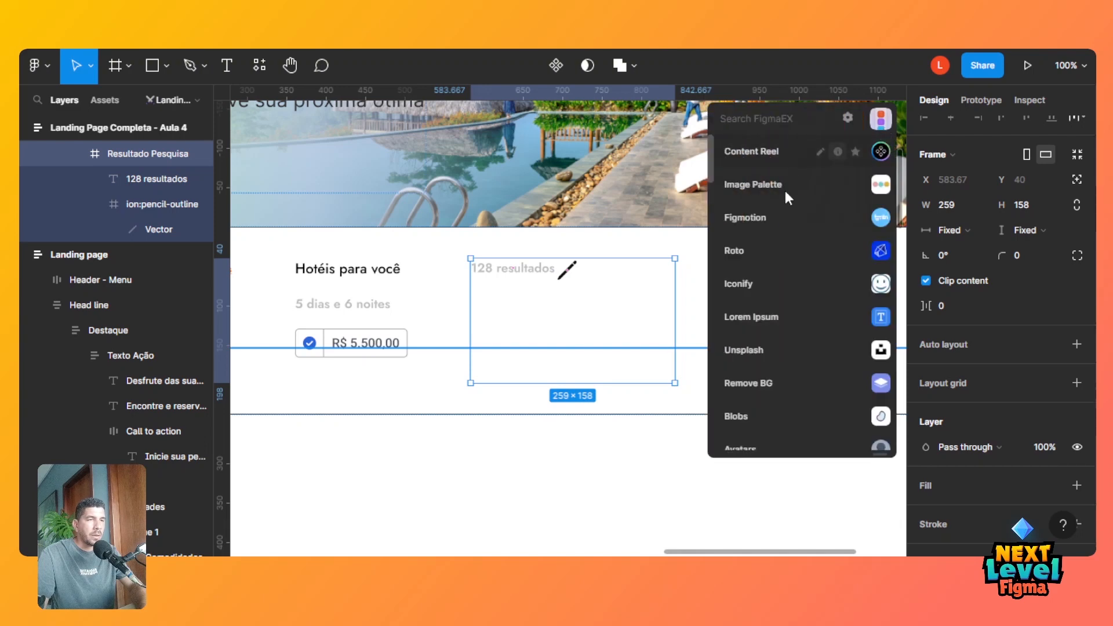
left_click(763, 287)
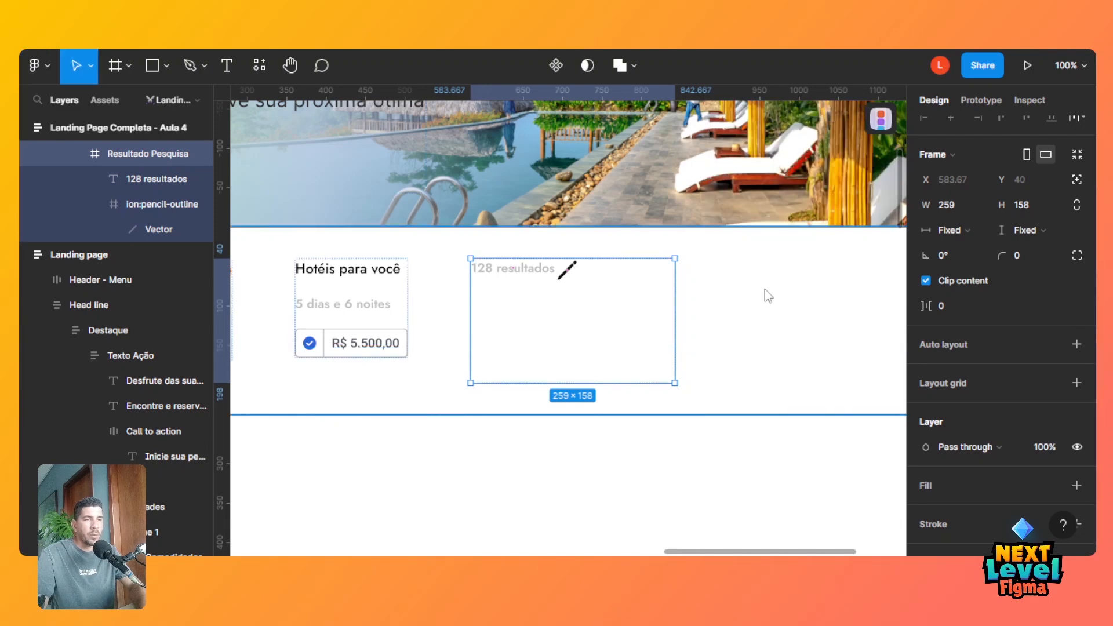
left_click_drag(450, 218, 331, 222)
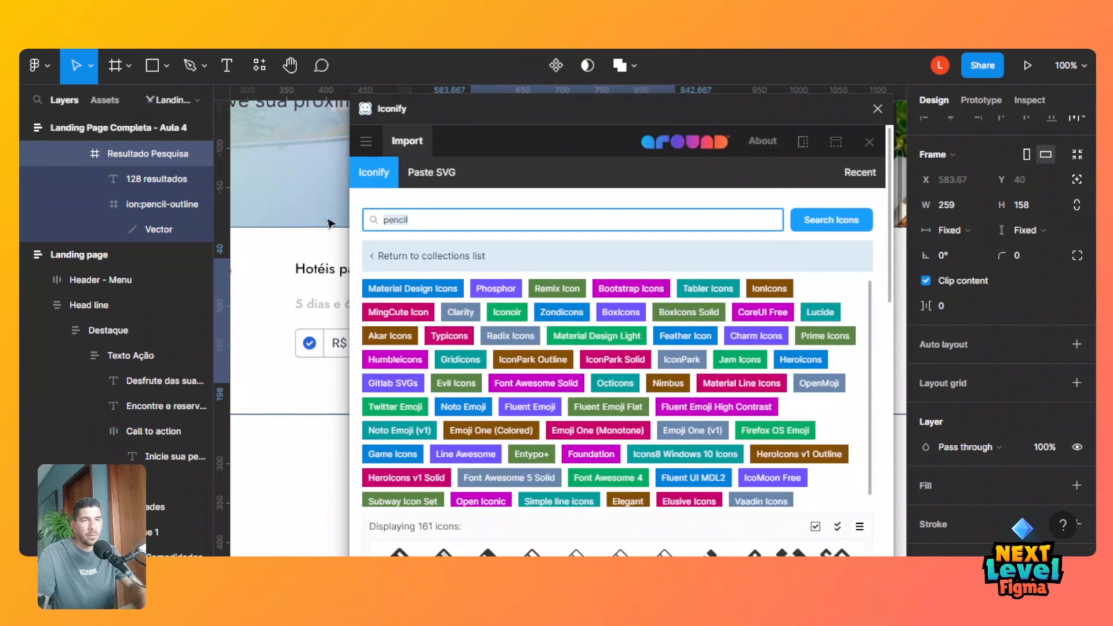
type("search")
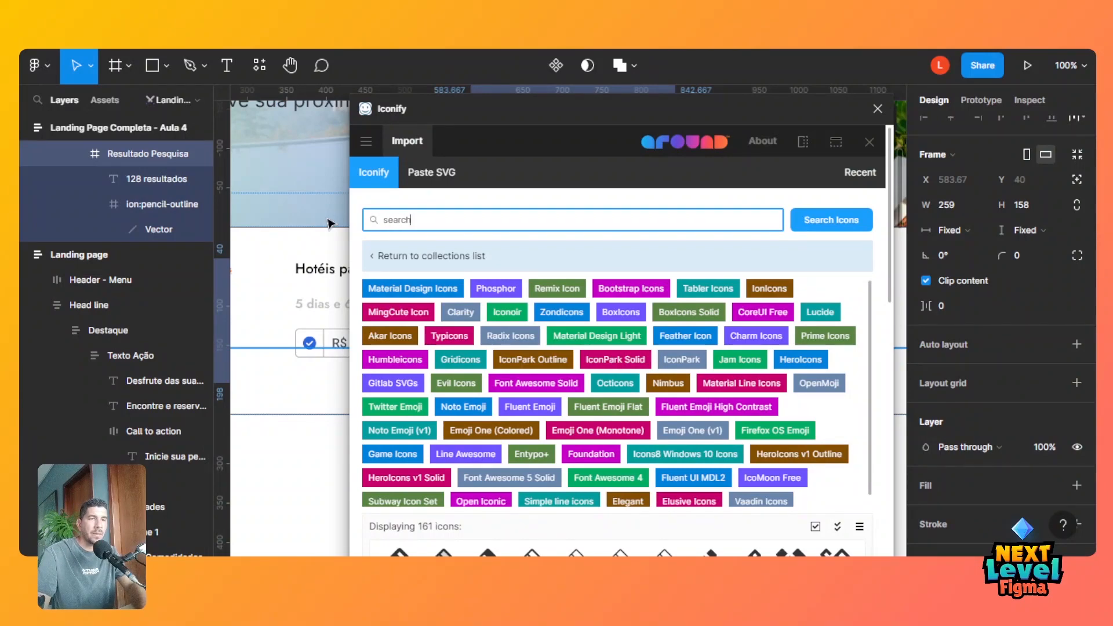
key("Return")
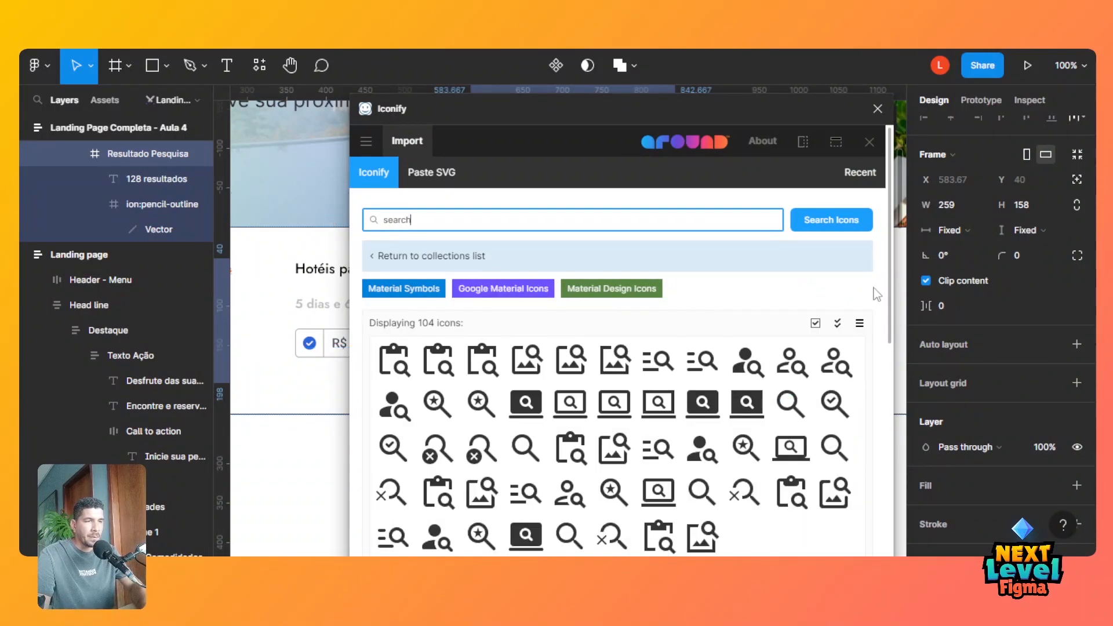
Find the bx:search icon on results page 5, import it in colour #111 at height 30 into Resultado Pesquisa, and close the plugin.
left_click_drag(894, 226, 894, 268)
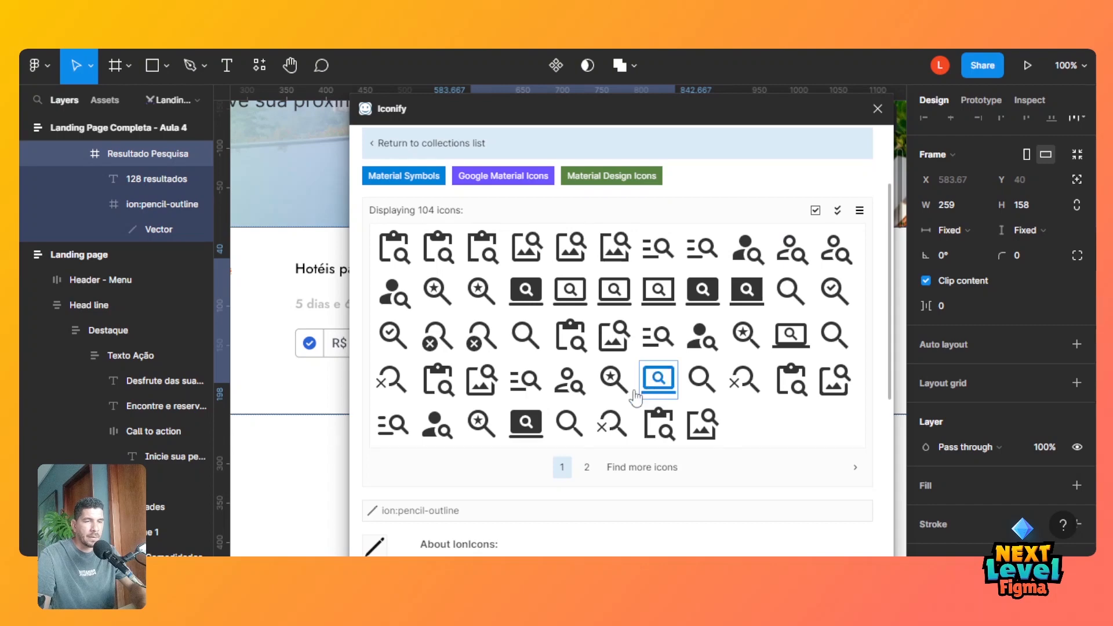
left_click(586, 469)
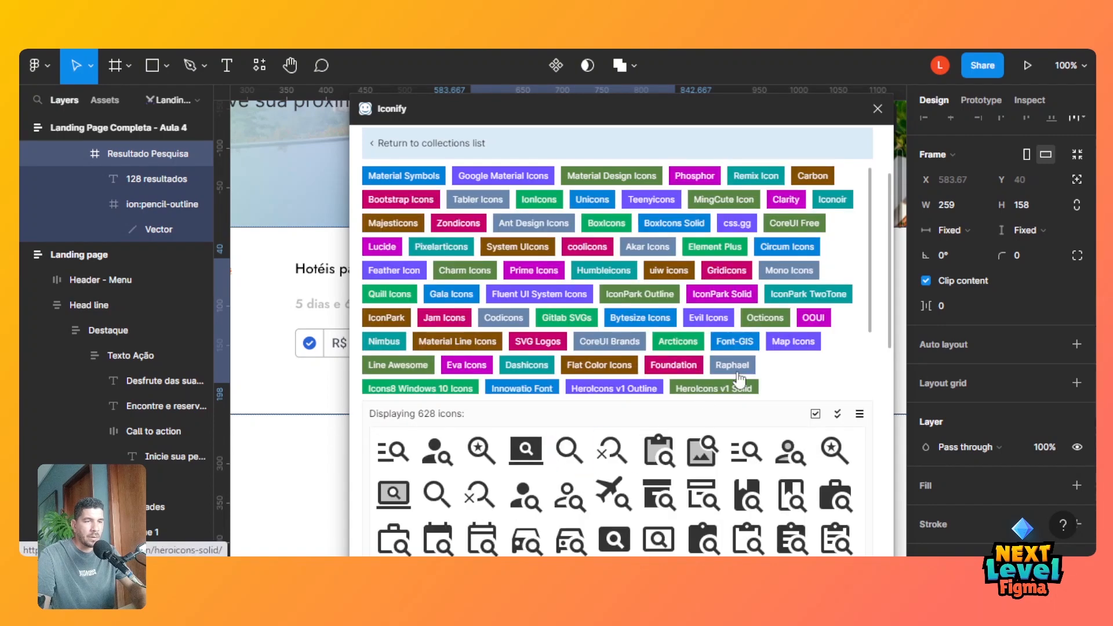
left_click_drag(870, 253, 868, 334)
scroll(891, 325, "down", 5)
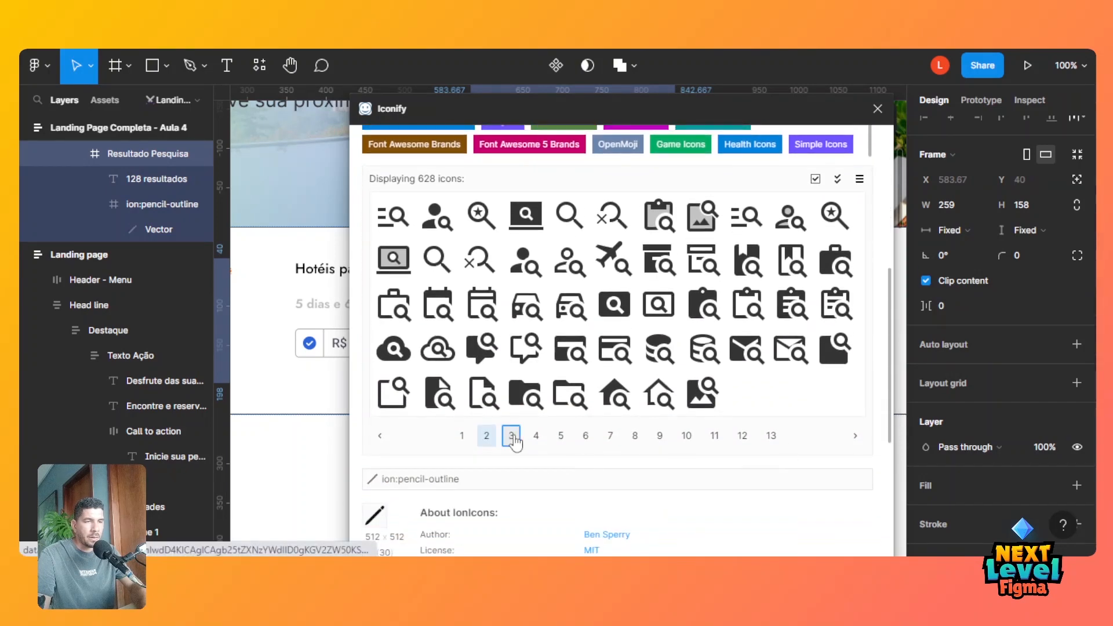
left_click(512, 436)
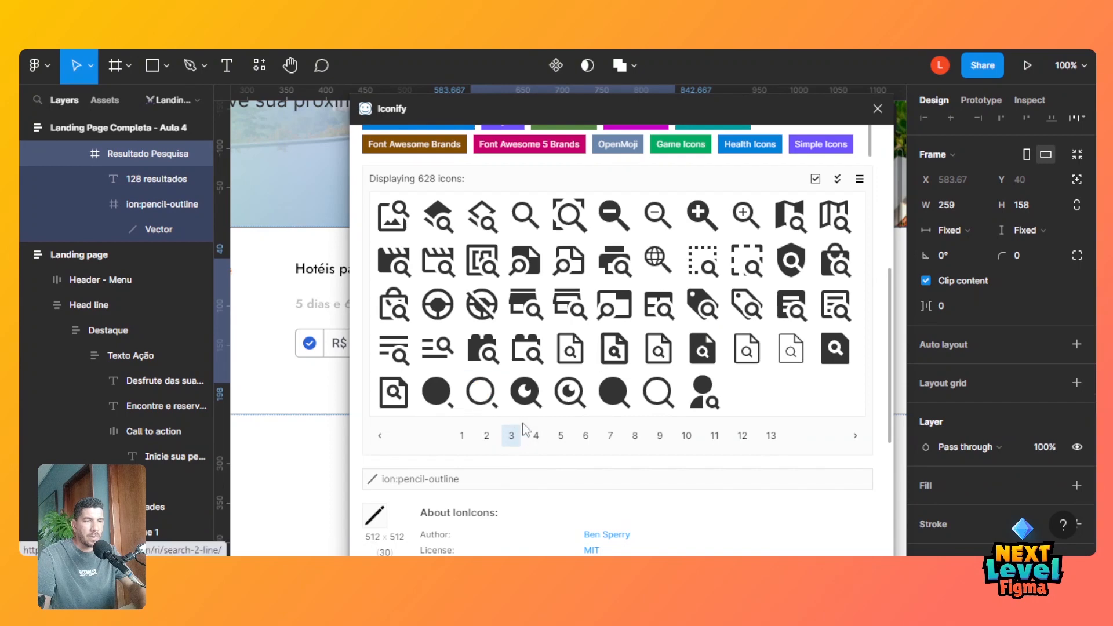
left_click(536, 436)
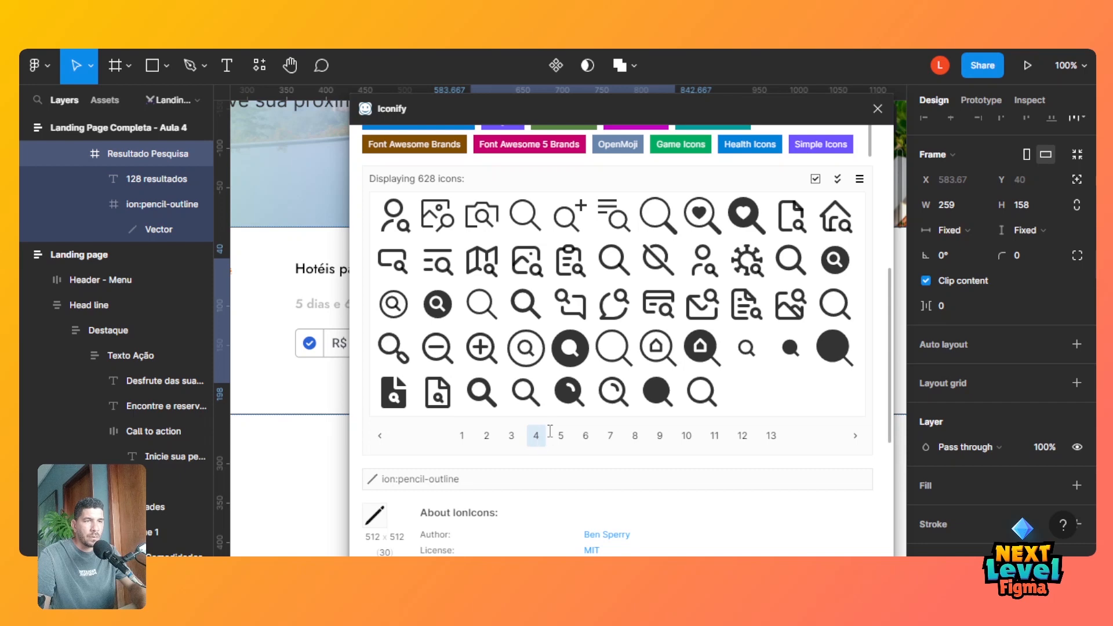
left_click(560, 436)
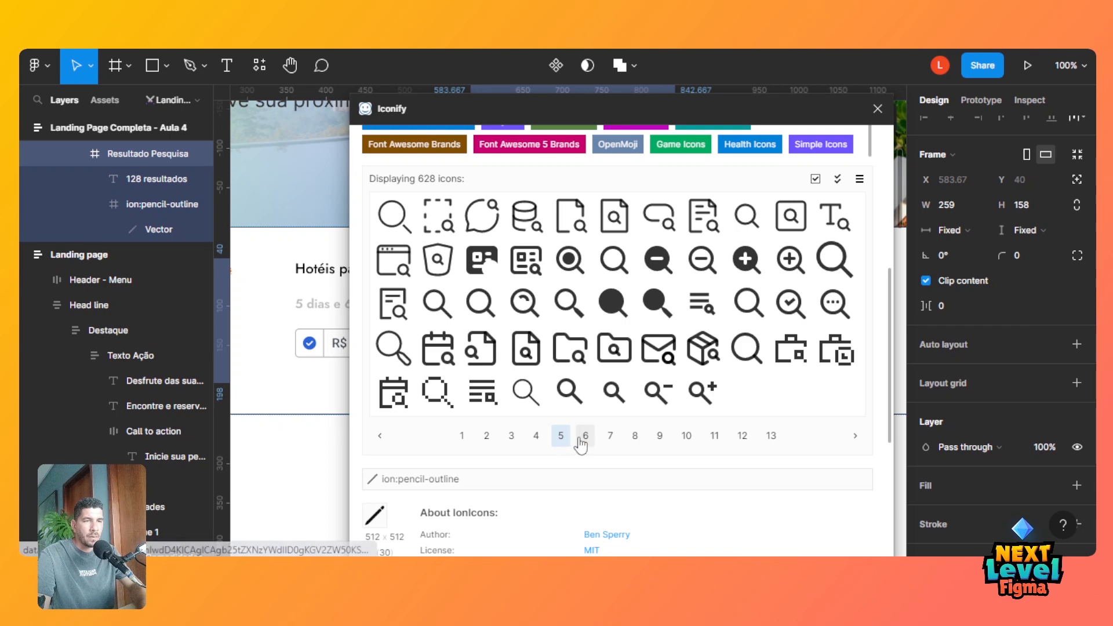
left_click(481, 311)
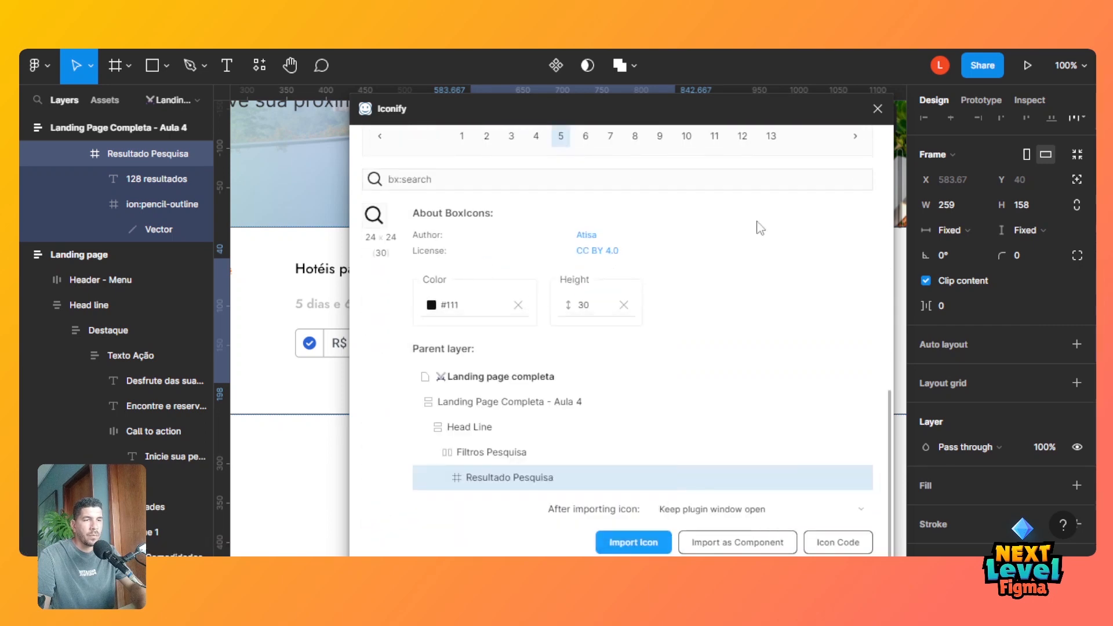
left_click(632, 544)
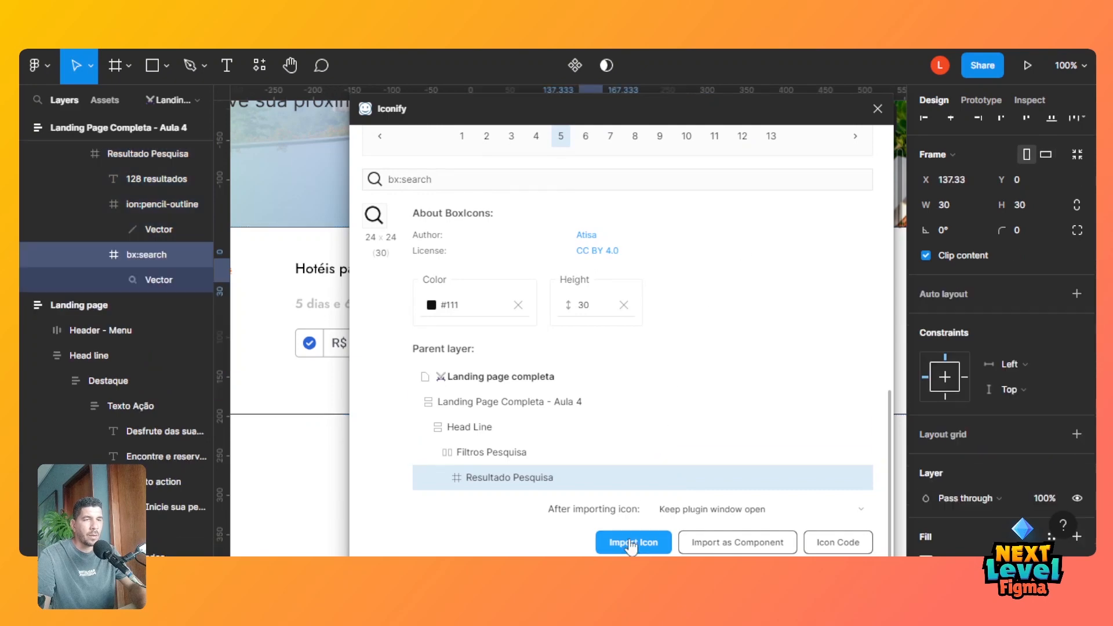
left_click(877, 109)
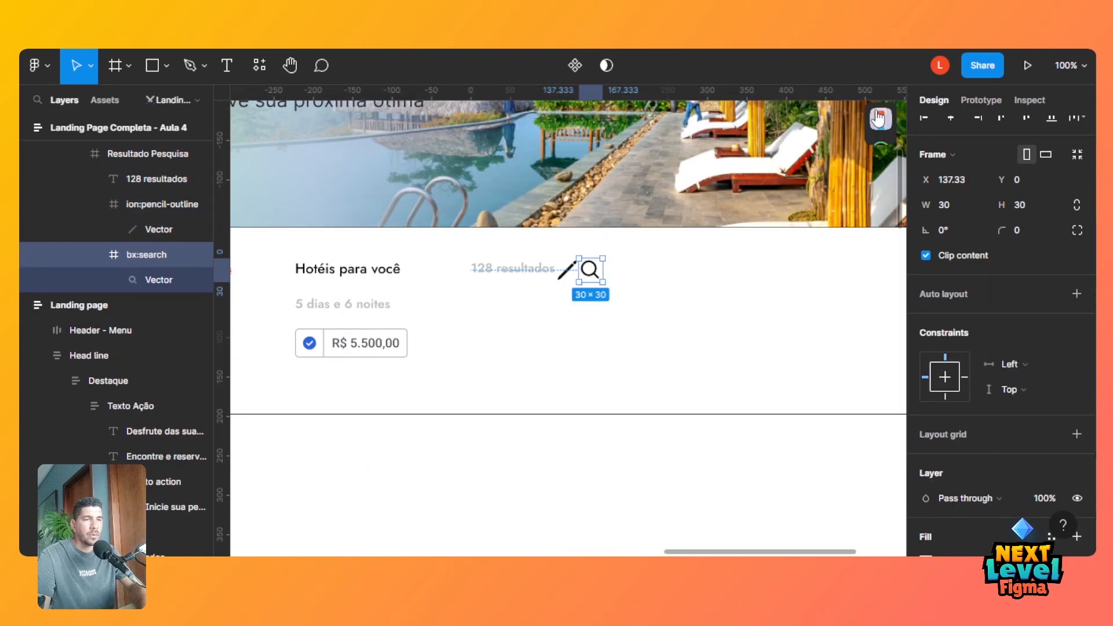
Group the pencil and search icons beside "128 resultados" and name the group "Editar Pesquisa".
left_click(565, 281, "shift")
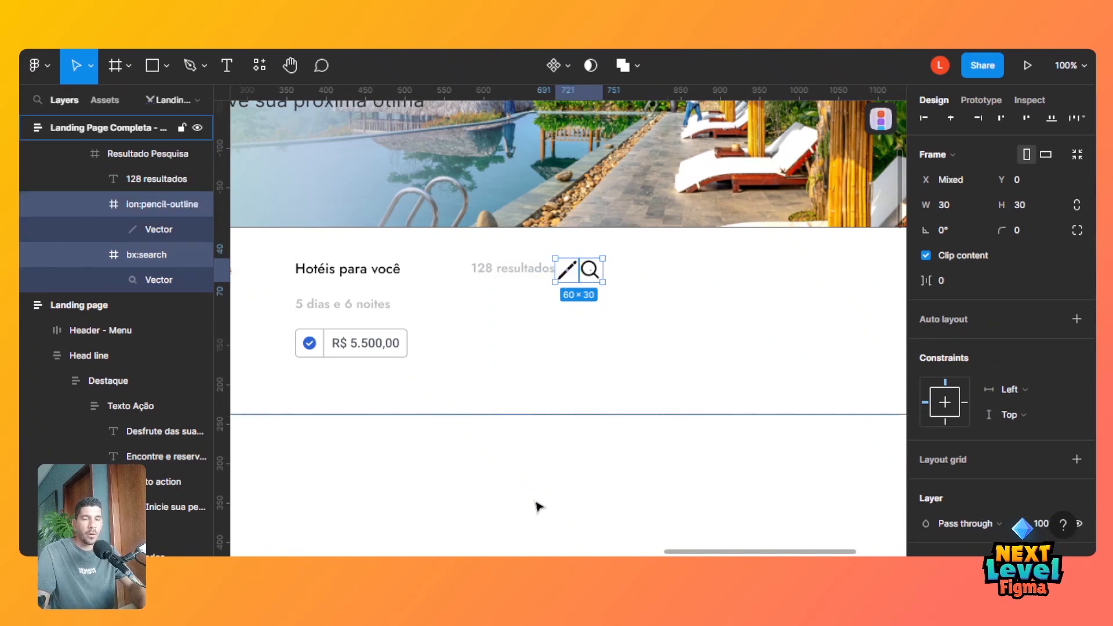
key("ctrl+g")
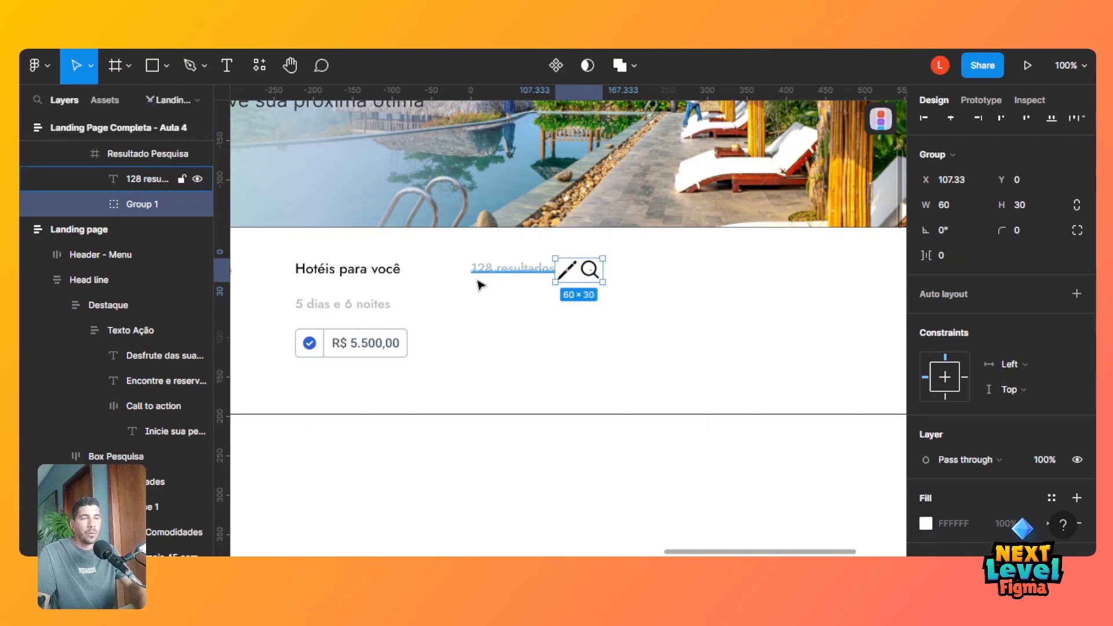
double_click(137, 206)
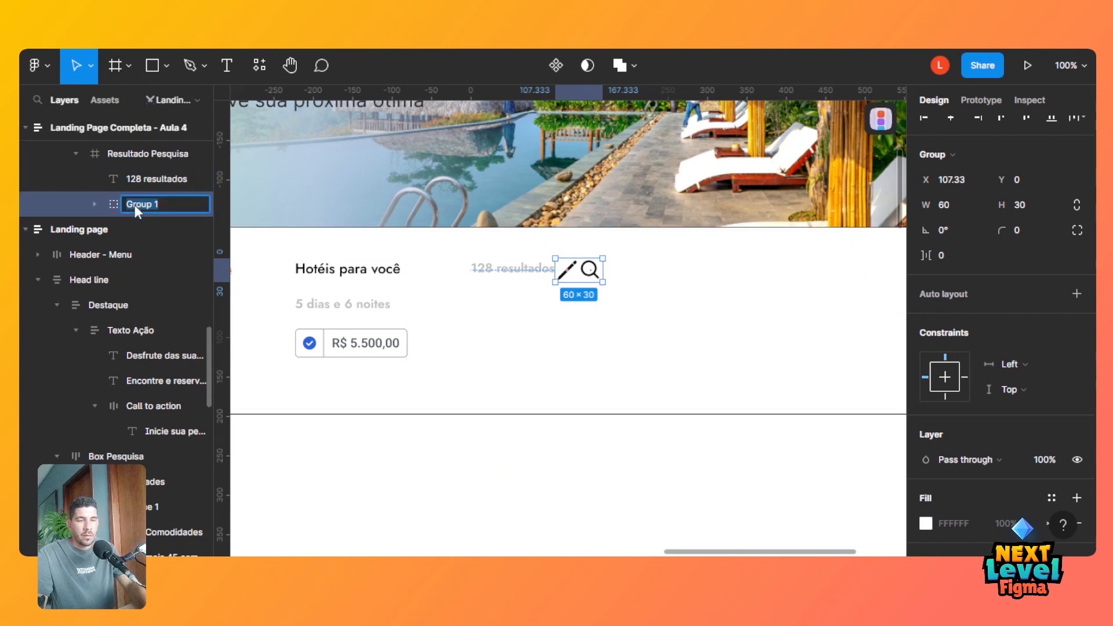
type("Editar")
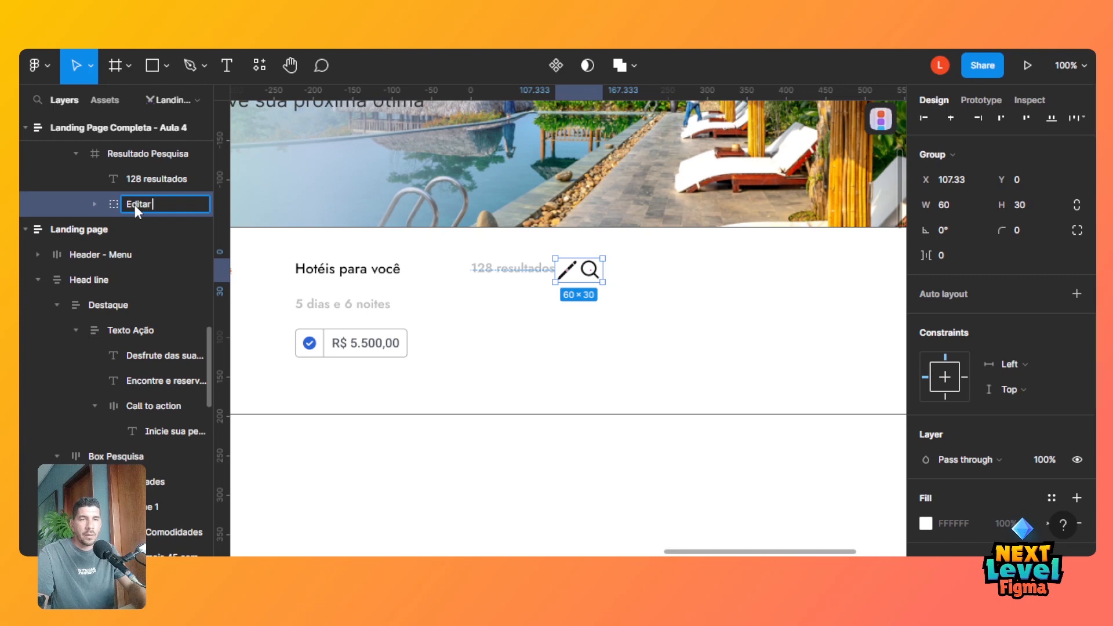
type(" Pesquisa")
key("Return")
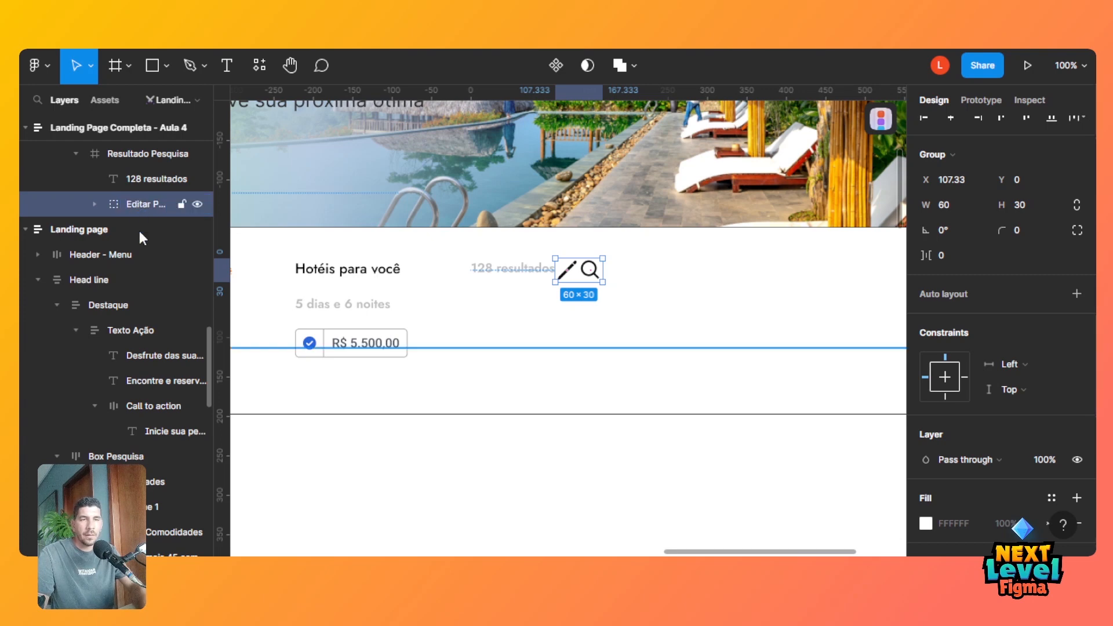
Add auto layout to the Resultado Pesquisa frame and set its spacing mode to Space between.
left_click_drag(209, 356, 201, 323)
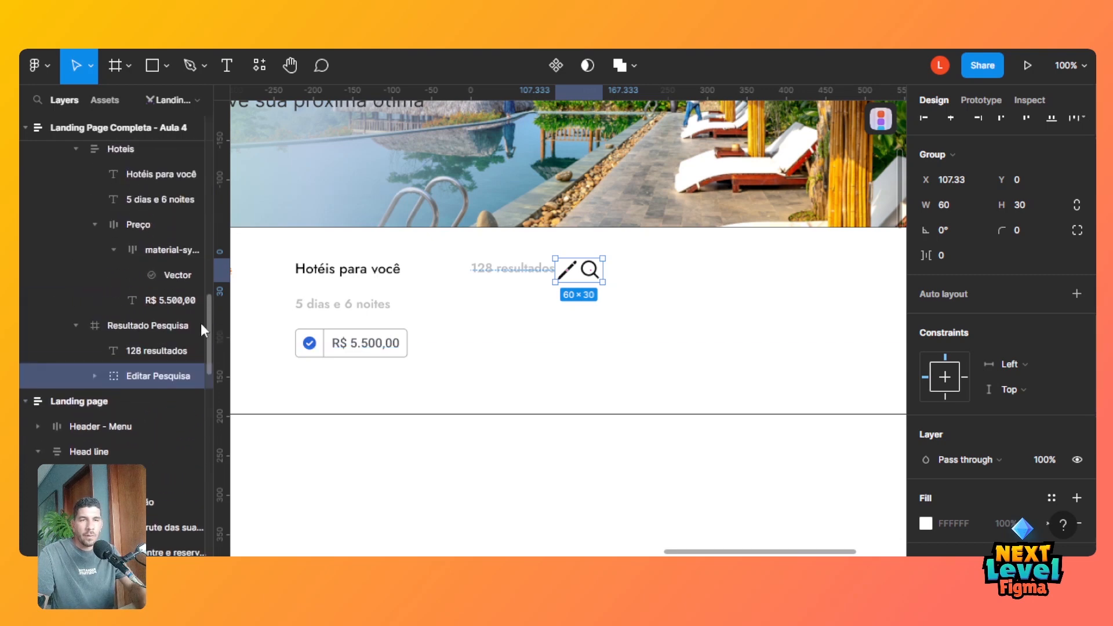
left_click(135, 328)
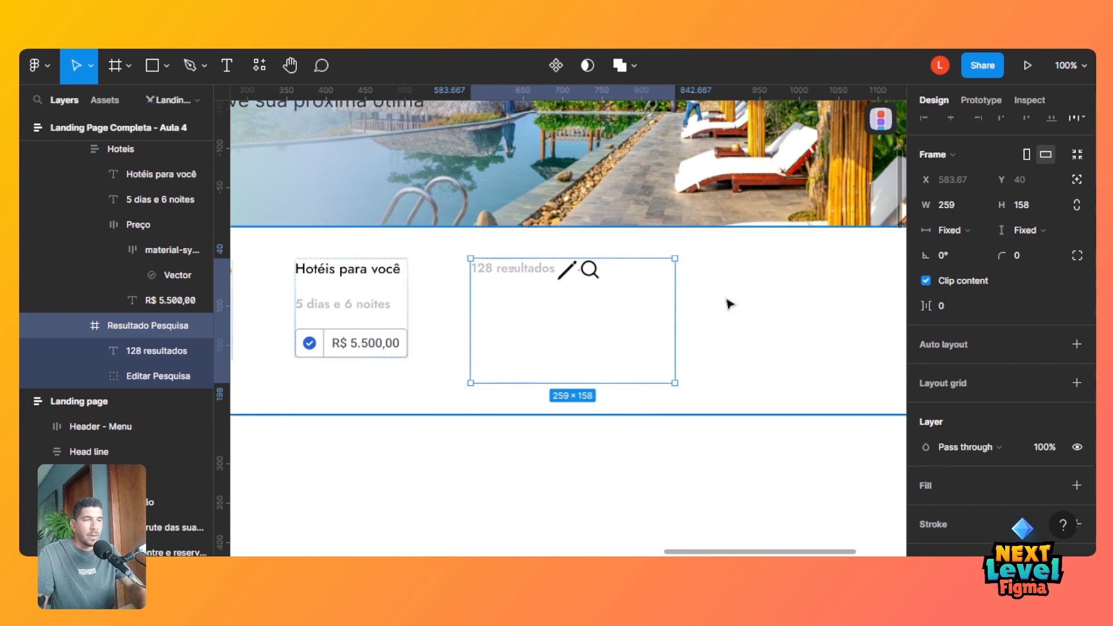
key("shift+a")
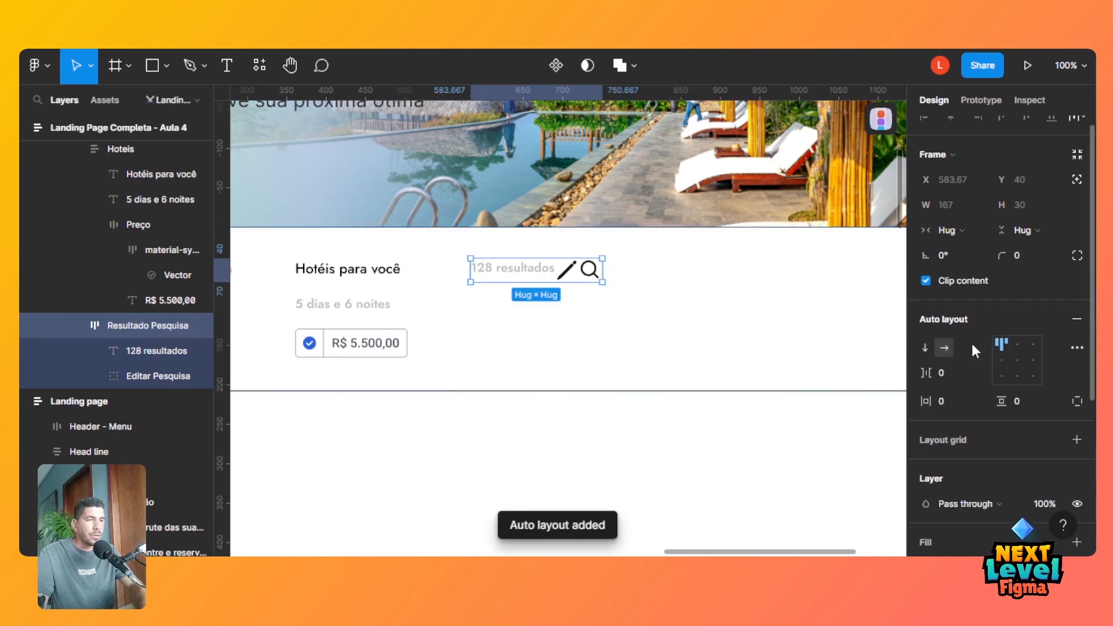
left_click(1077, 348)
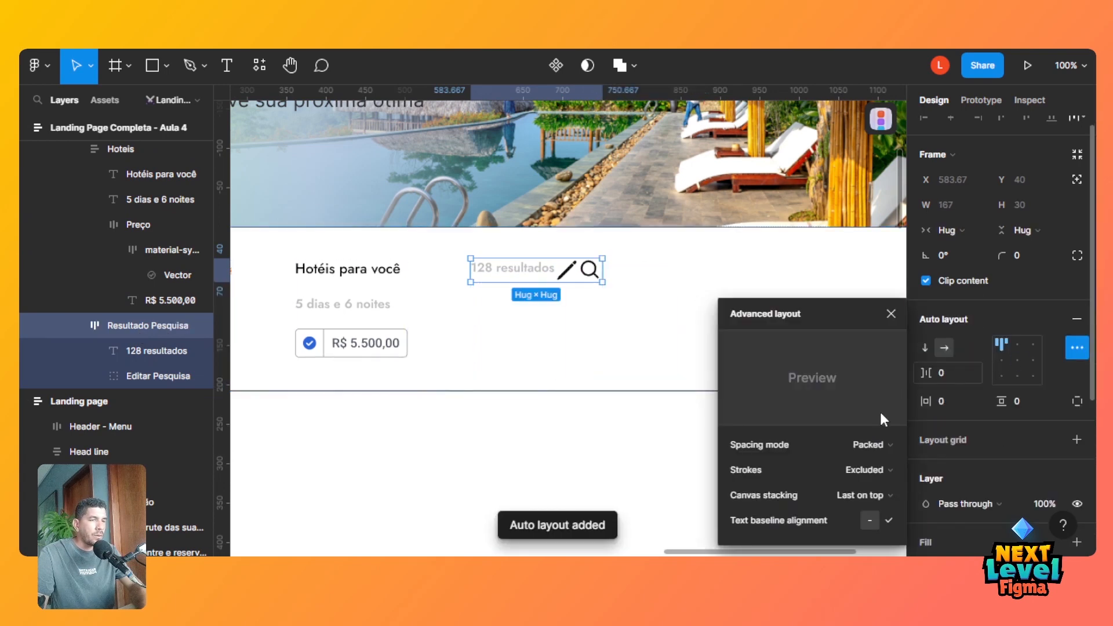
left_click(871, 444)
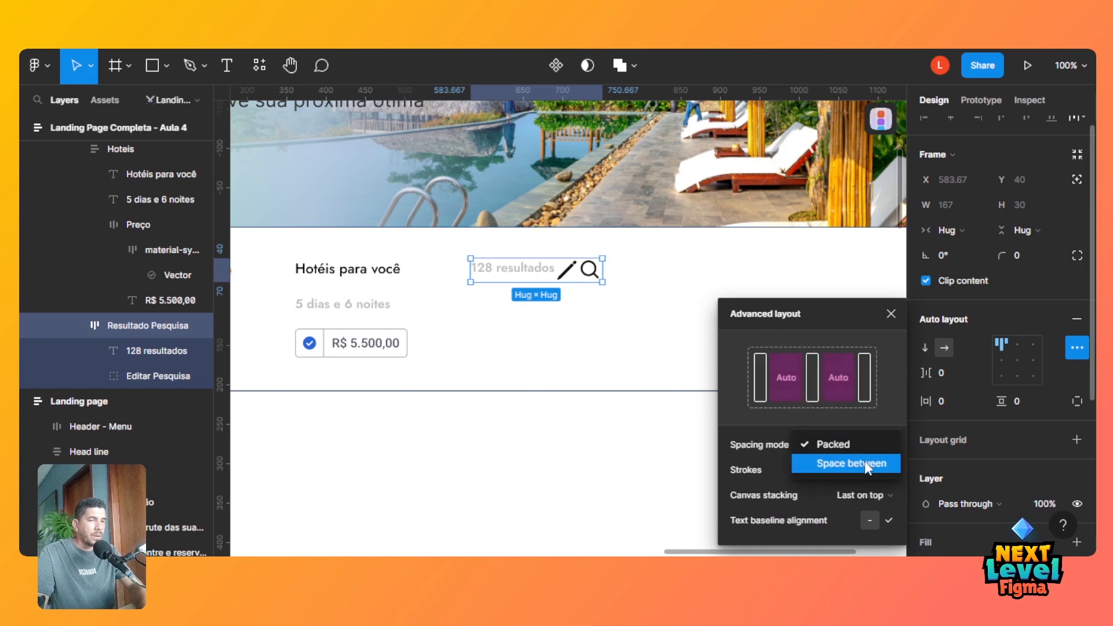
left_click(864, 461)
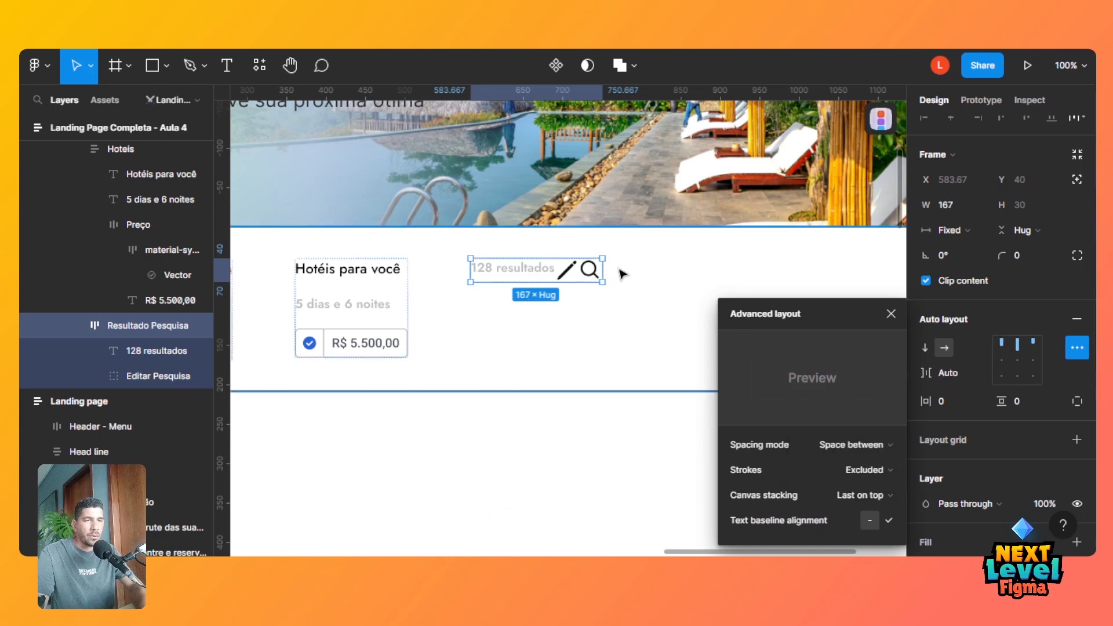
Widen the Resultado Pesquisa frame to 288 so the icons move away from the results text.
left_click(491, 322)
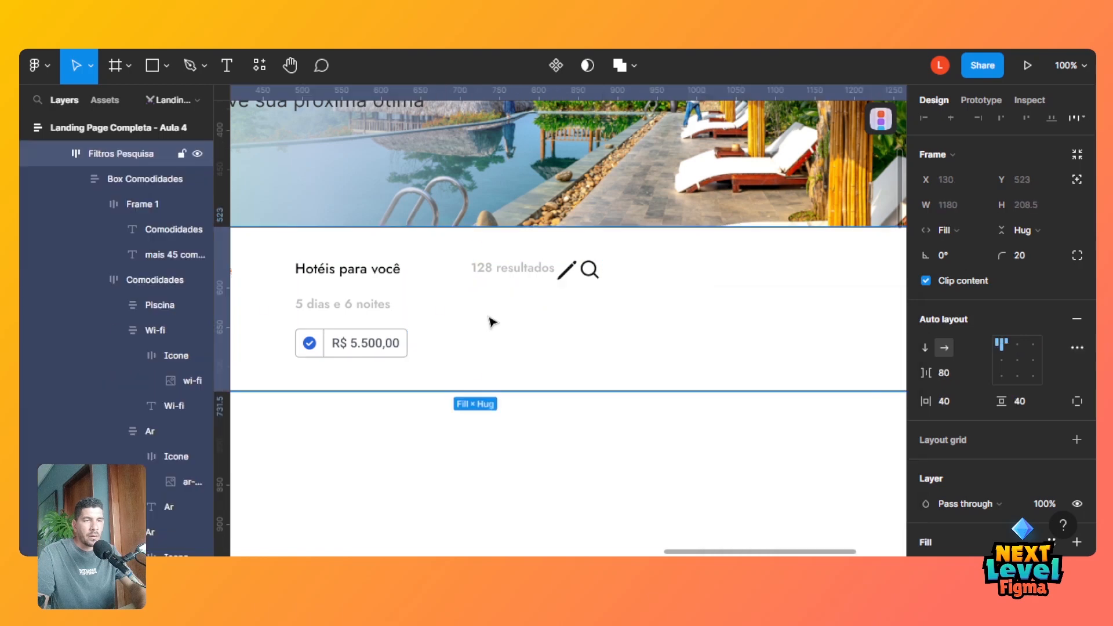
double_click(536, 271)
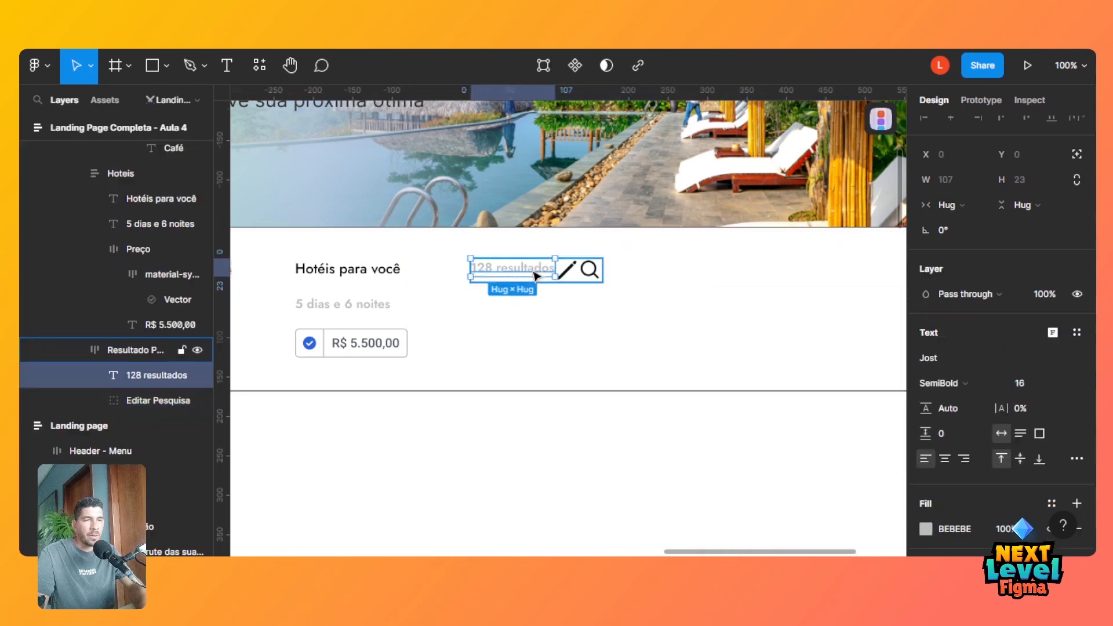
left_click(161, 361)
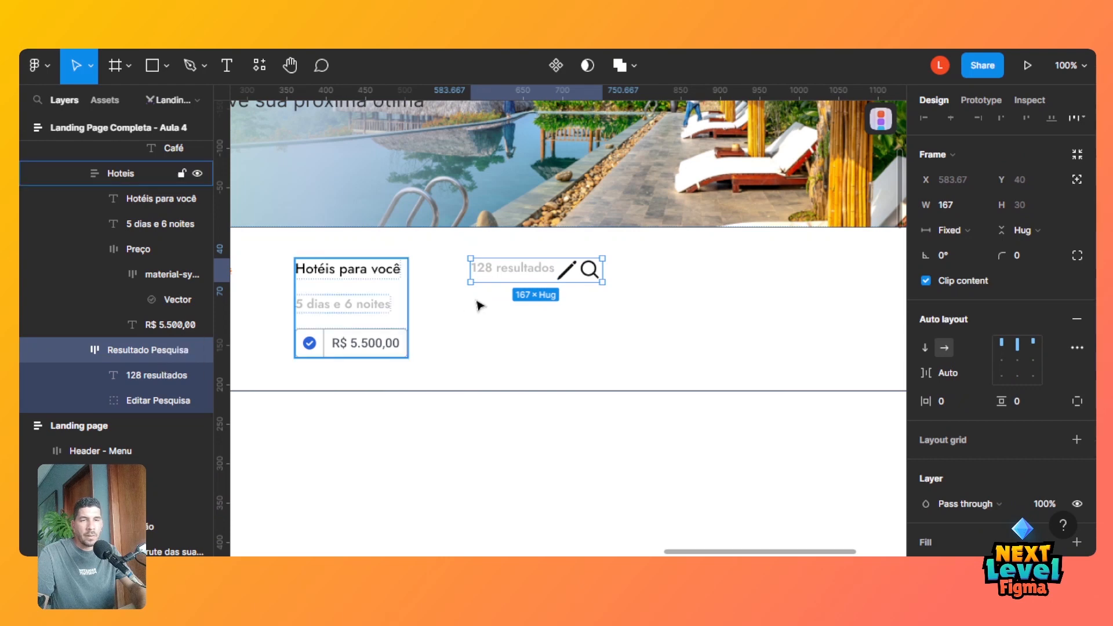
left_click_drag(602, 268, 698, 268)
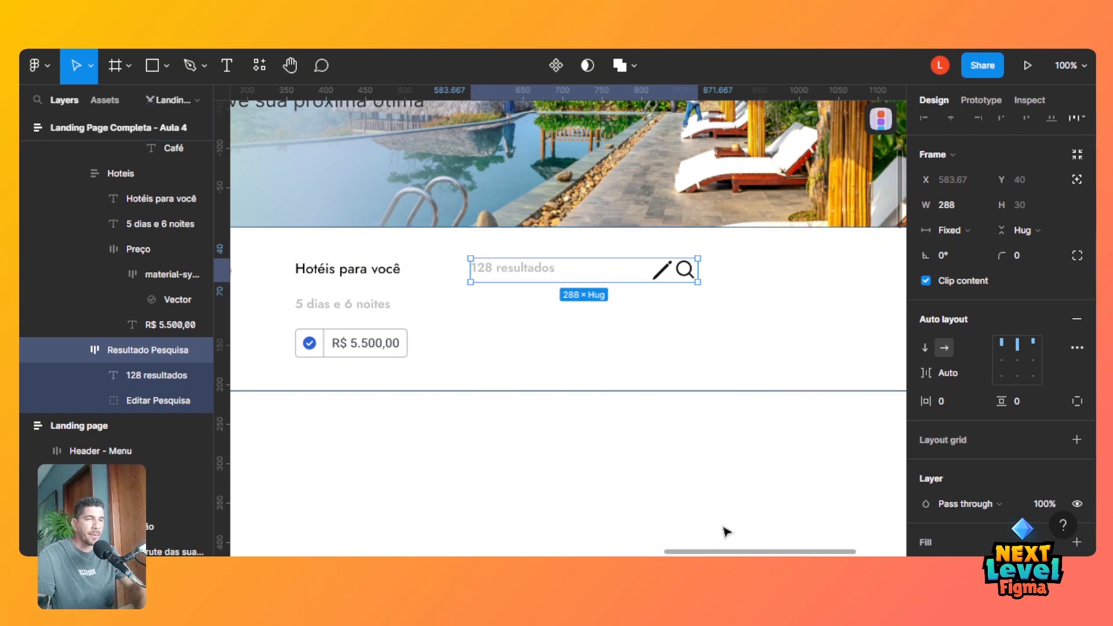
Copy the "128 resultados" text's fill colour BEBEBE and apply it to the pencil icon's vector stroke.
double_click(662, 272)
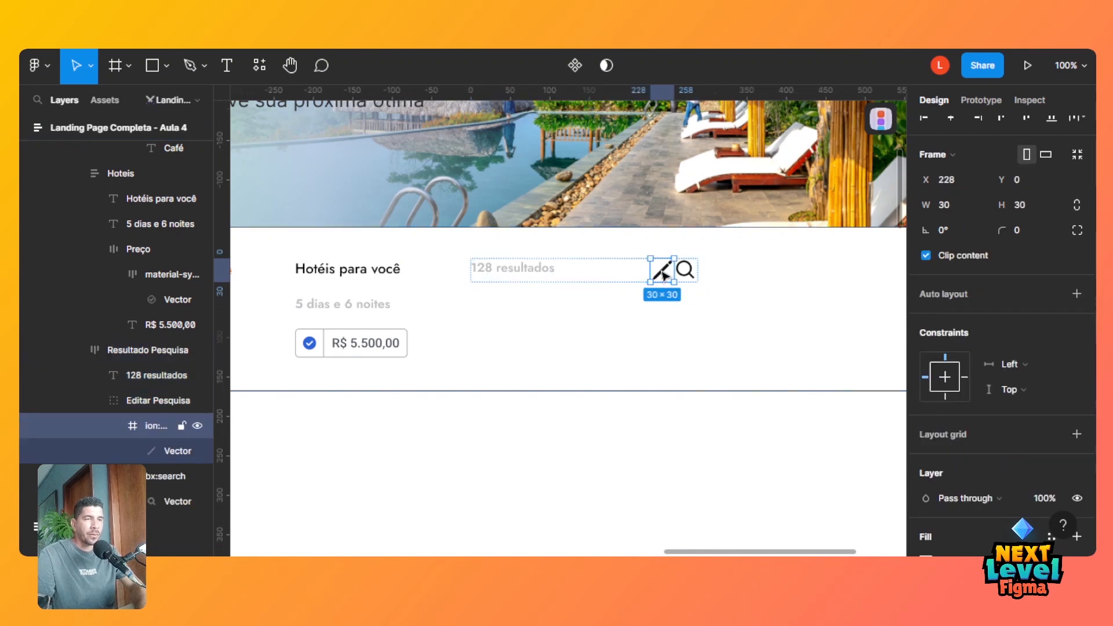
left_click(504, 268)
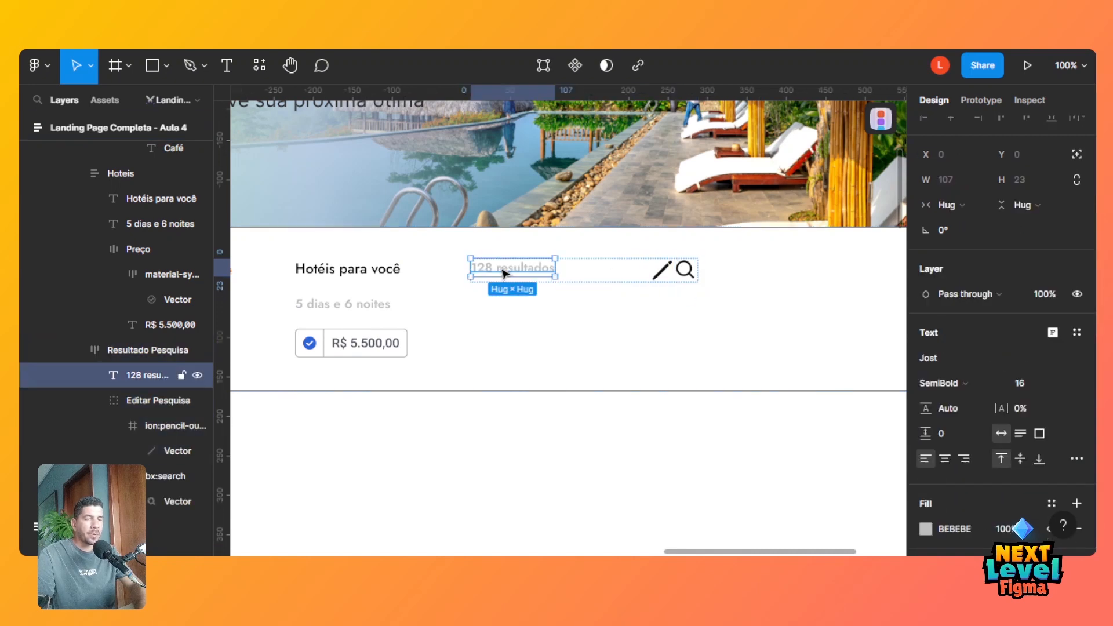
left_click(953, 528)
key("ctrl+c")
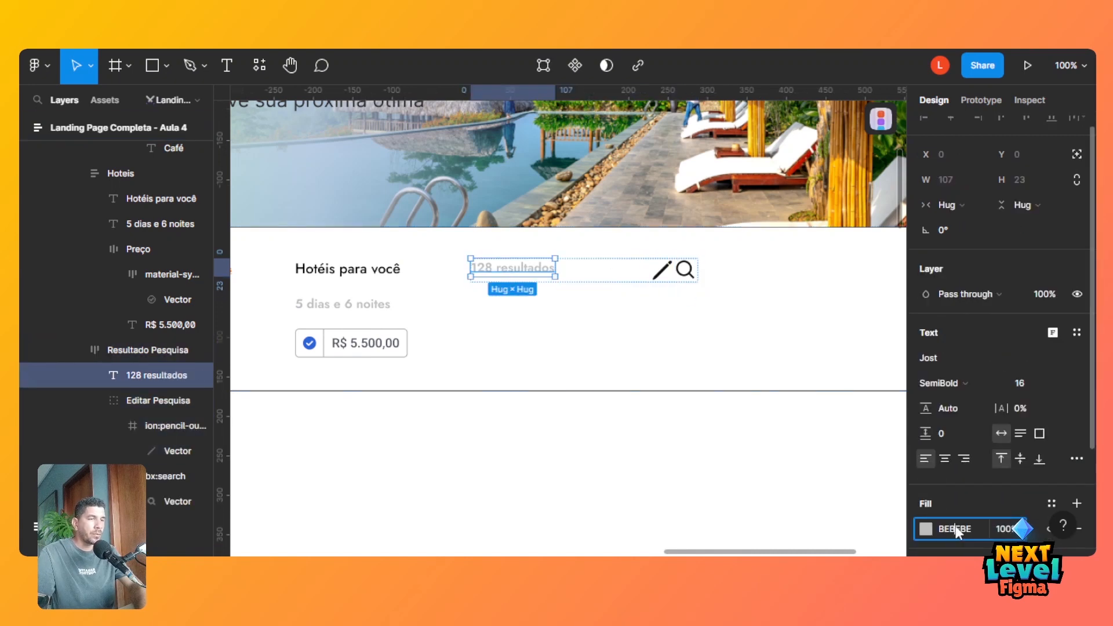
left_click(664, 277)
double_click(663, 277)
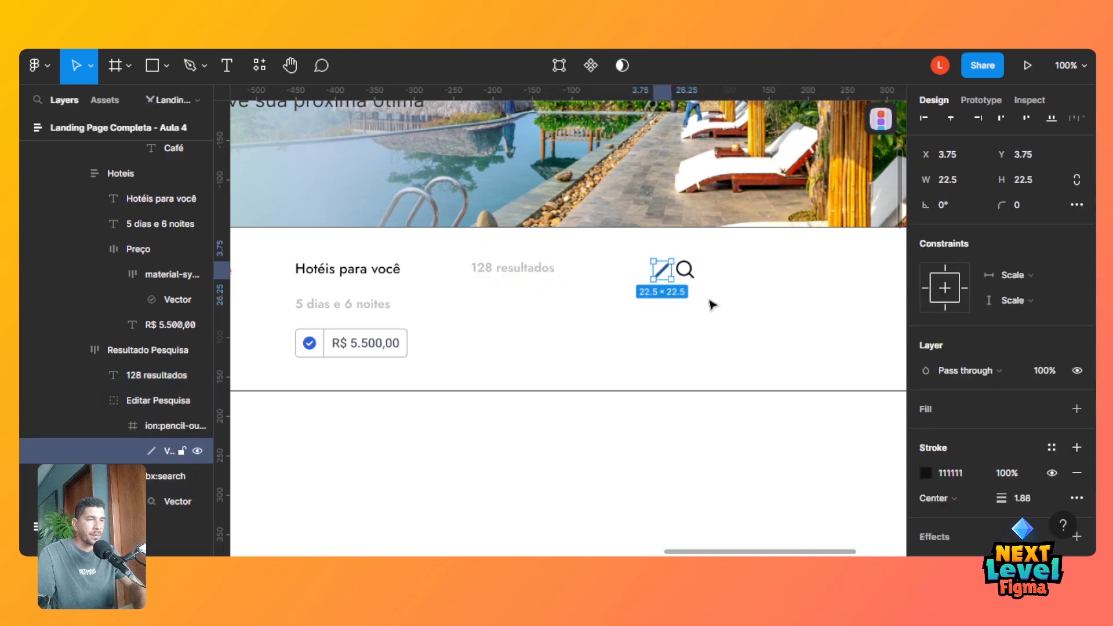
left_click(960, 478)
key("ctrl+v")
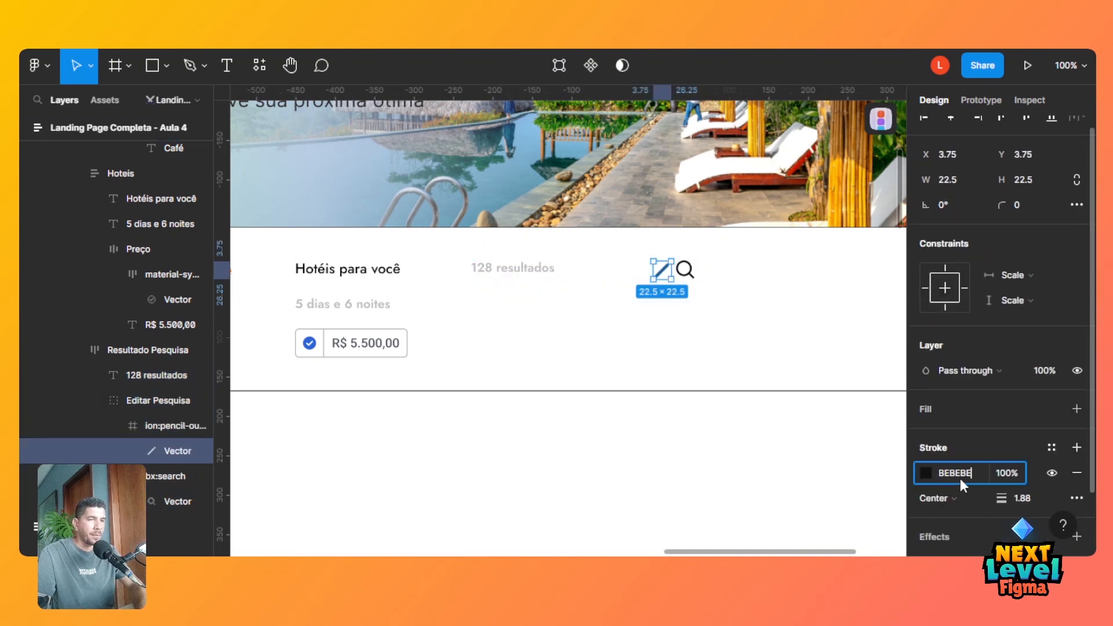
key("Return")
Centre the contents of the Resultado Pesquisa frame vertically in its auto layout.
left_click(695, 280)
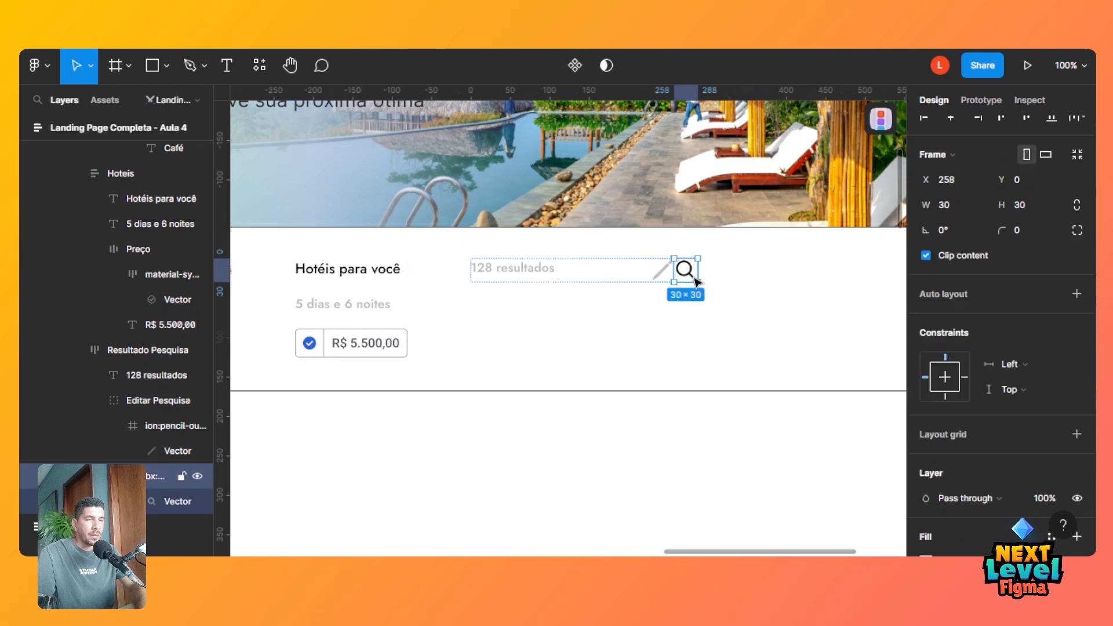
left_click(592, 282)
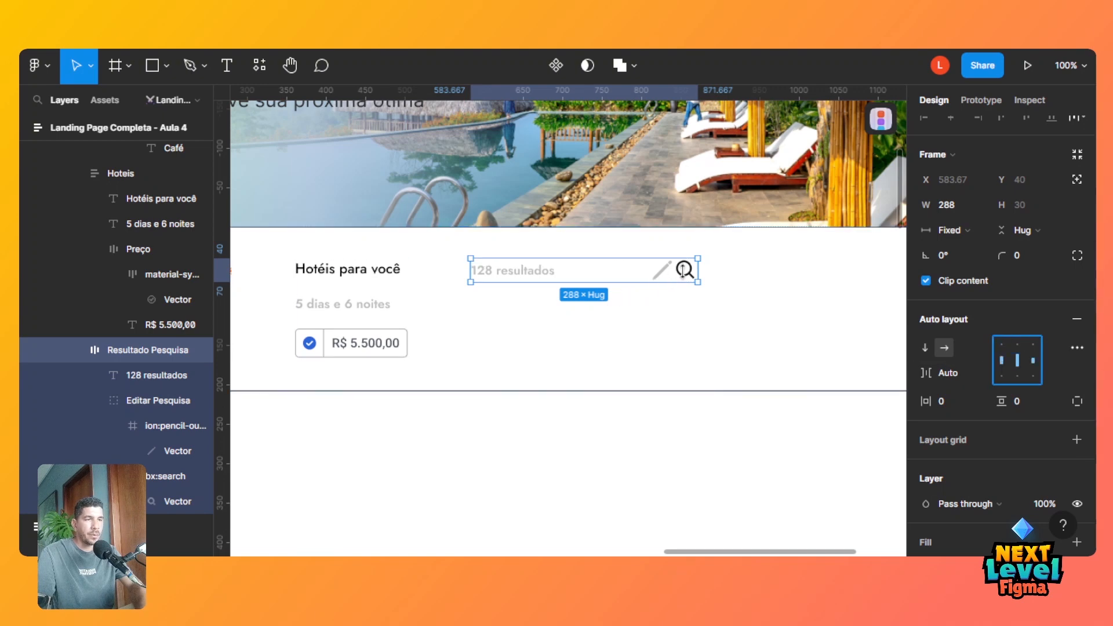
Give the Editar Pesquisa icon group a horizontal auto layout, aligned left and vertically centred, with a gap of 5.
left_click(670, 279)
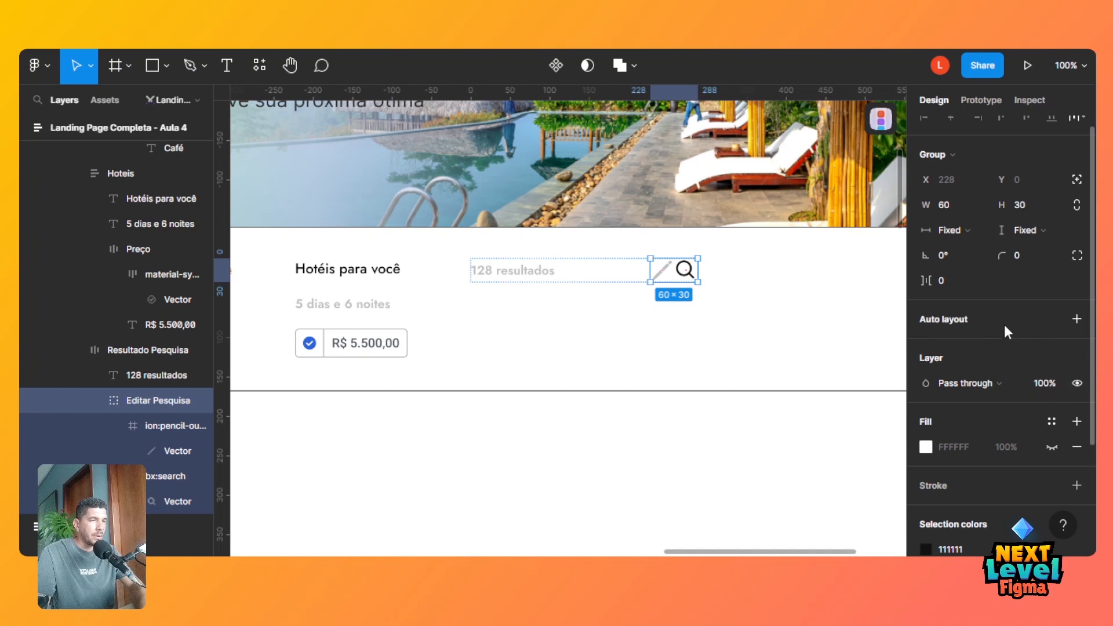
left_click(968, 321)
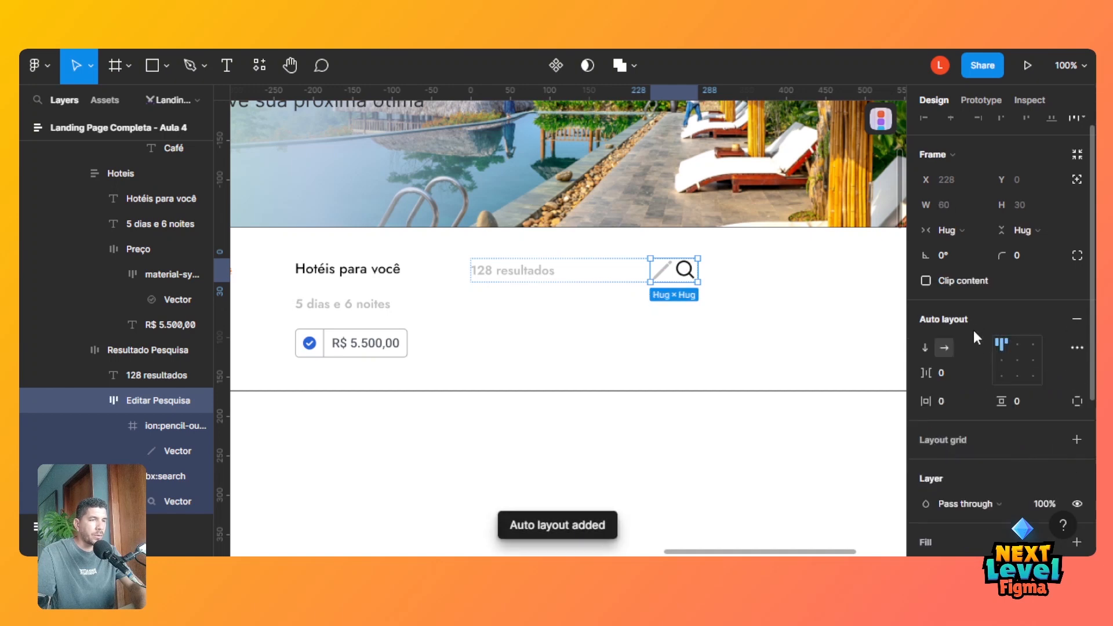
left_click(1001, 359)
left_click(959, 370)
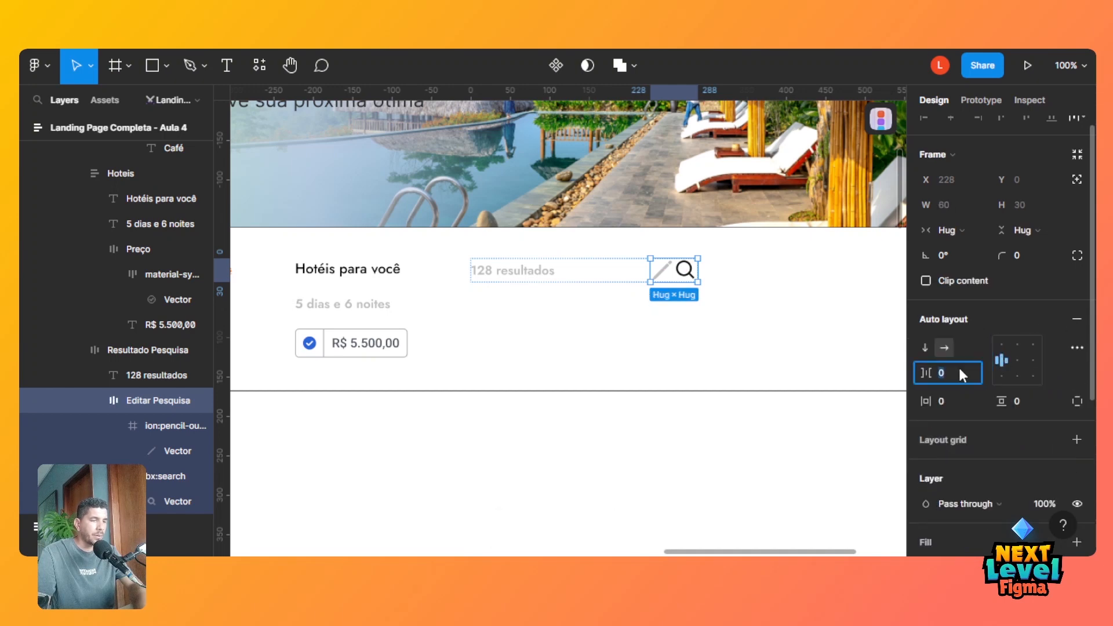
type("5")
key("Tab")
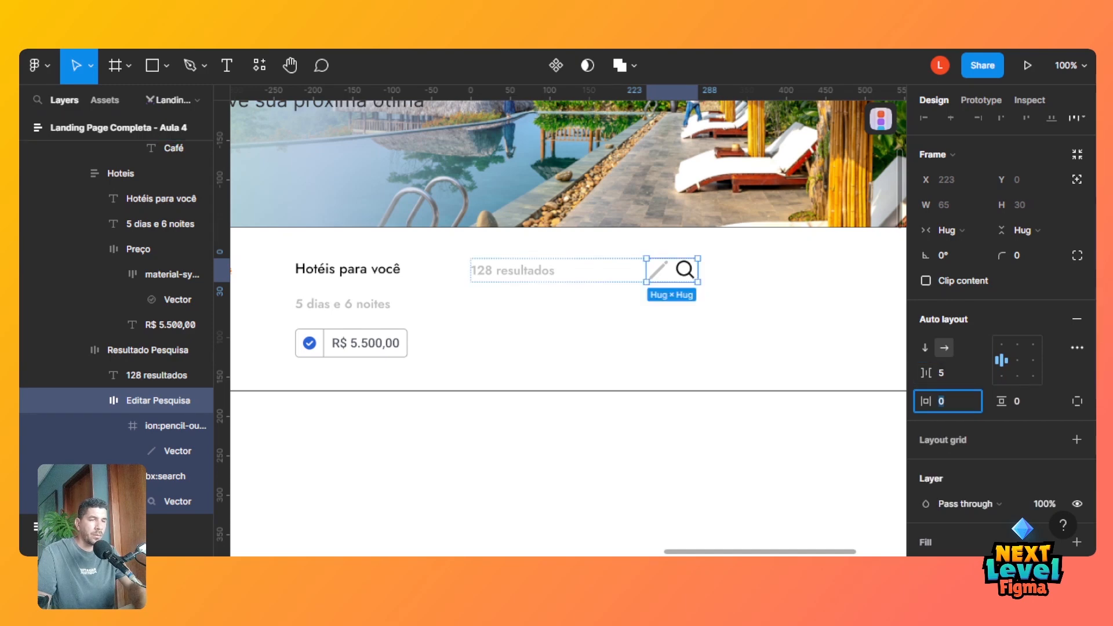
Pick up the colour code 8C8C8C from the pencil icon in the finished reference landing page.
left_click_drag(804, 551, 483, 550)
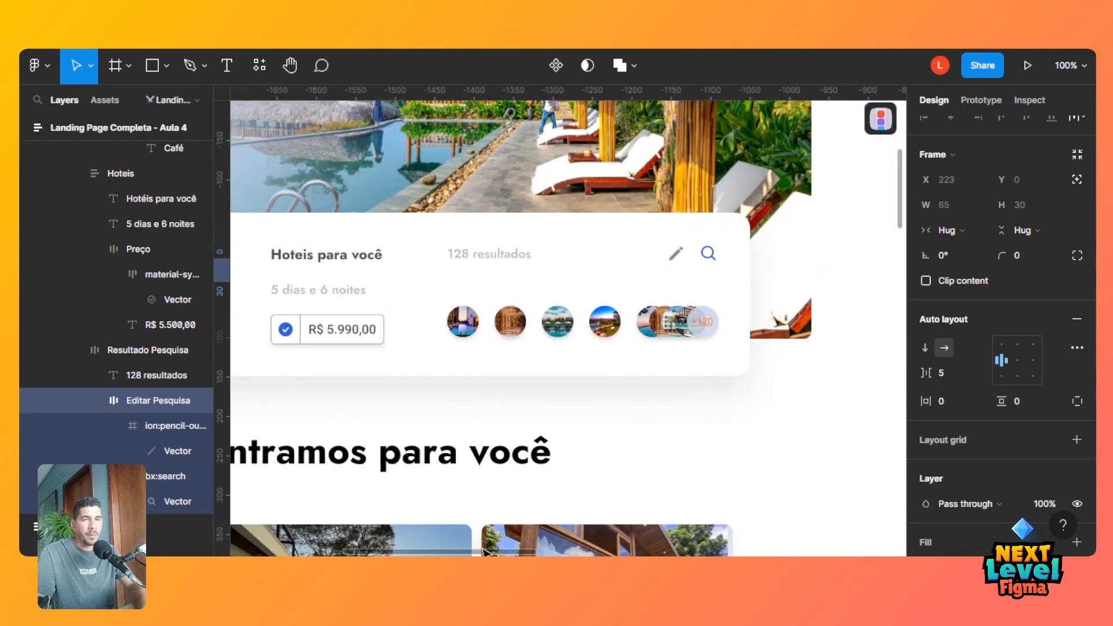
scroll(510, 477, "right", 2)
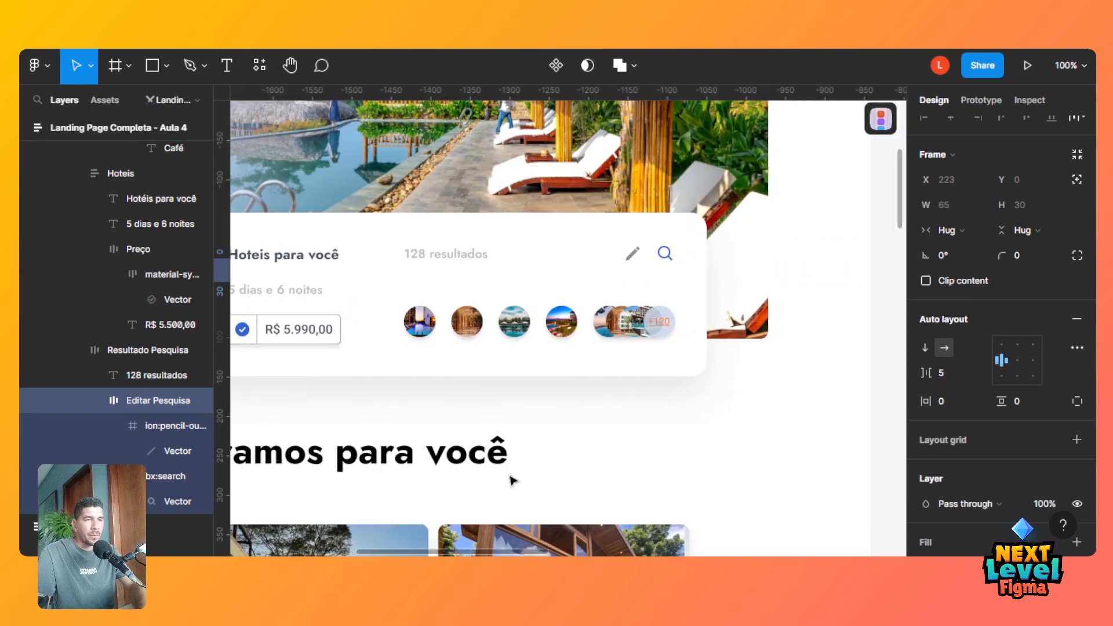
double_click(637, 260)
double_click(637, 260)
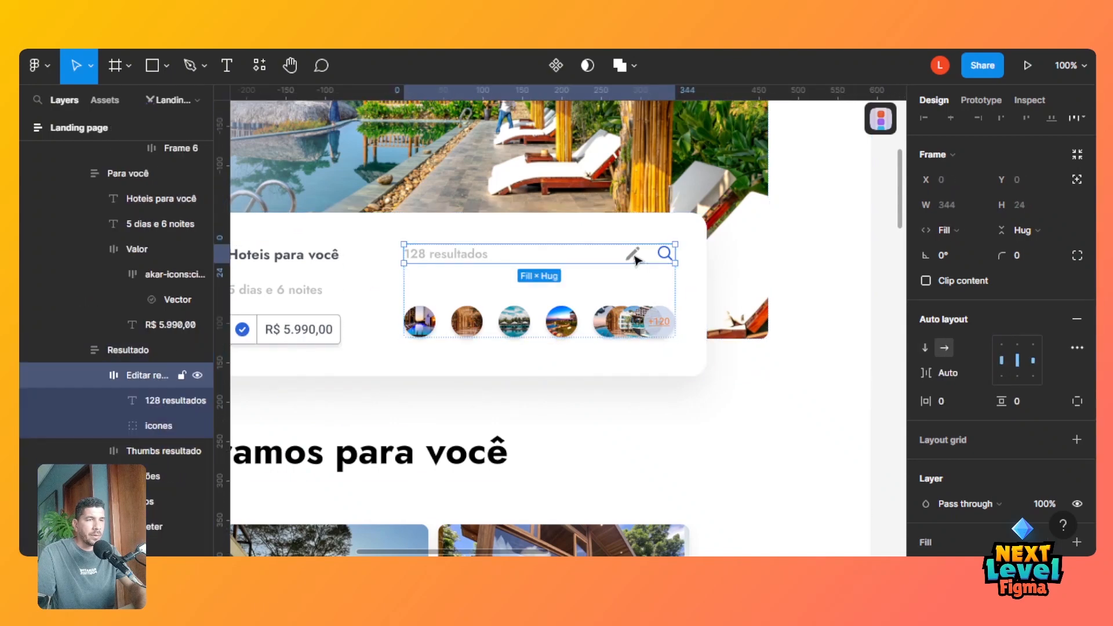
double_click(637, 261)
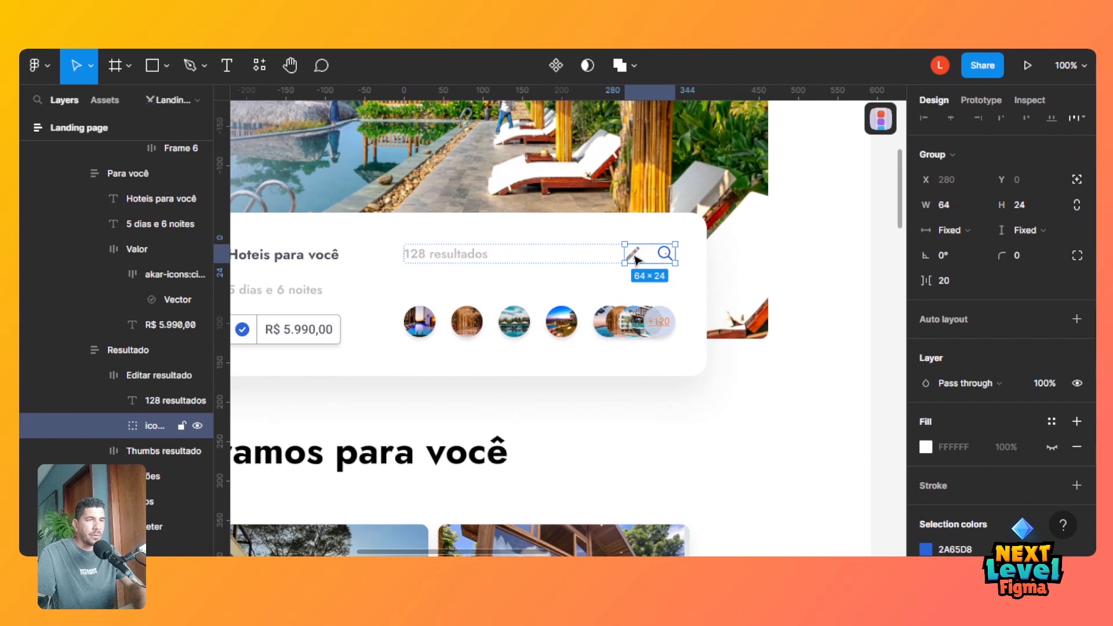
double_click(636, 260)
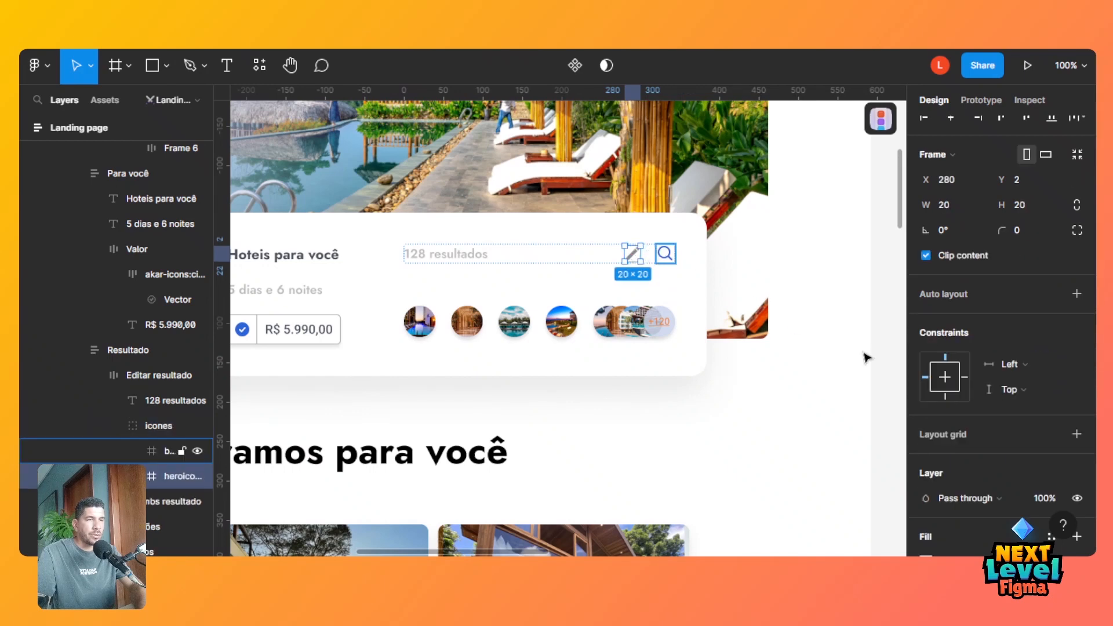
scroll(972, 436, "down", 5)
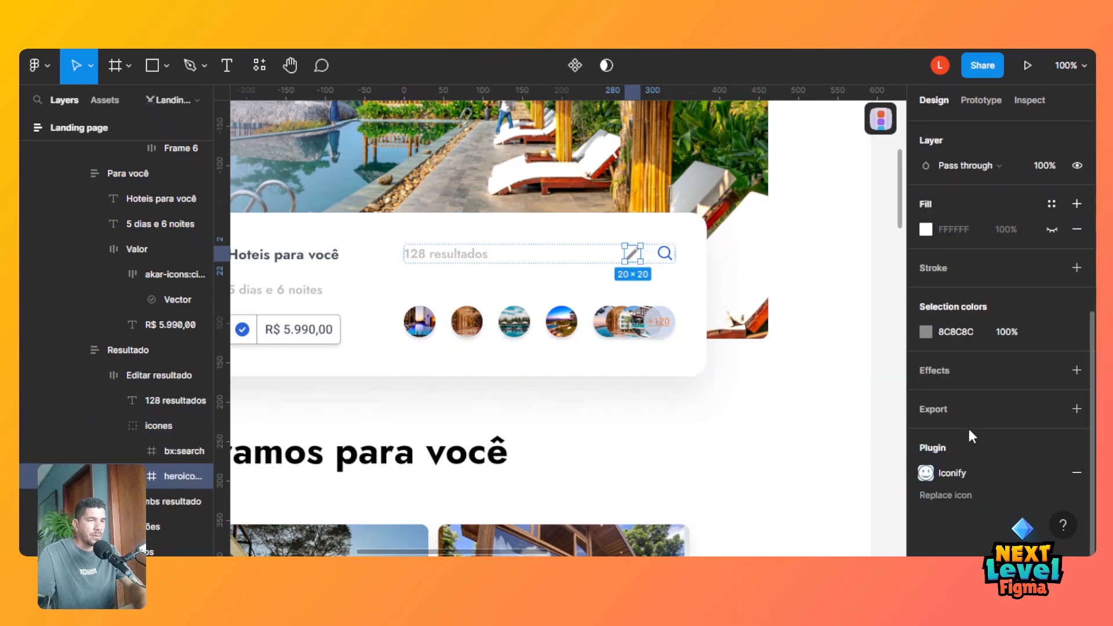
left_click(969, 332)
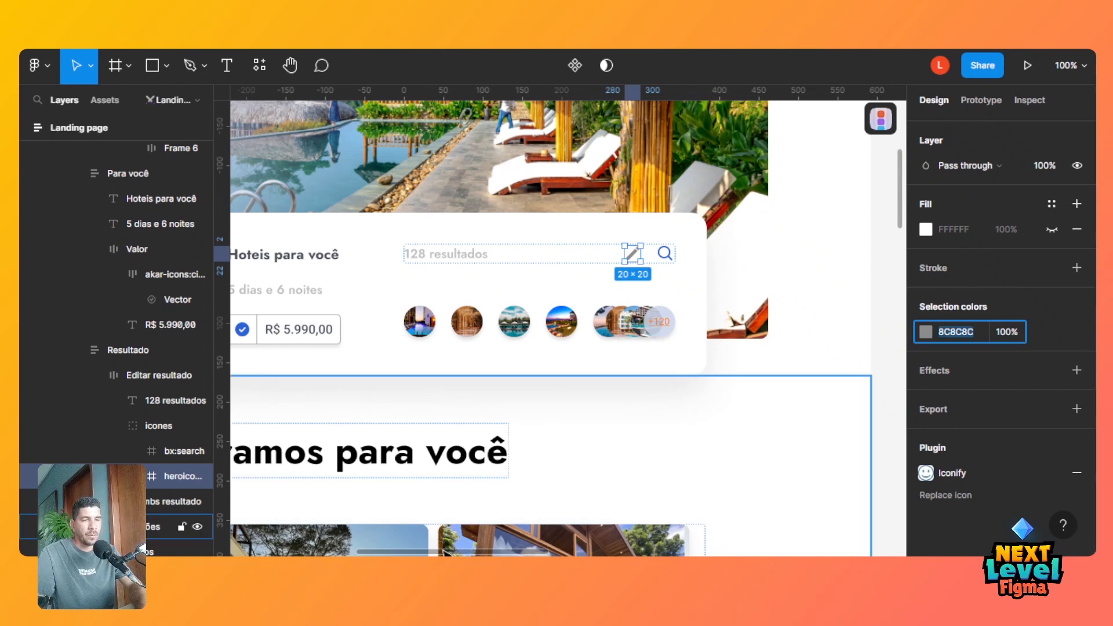
Resize the pencil icon's frame in the Editar Pesquisa group to 20 × 20.
left_click_drag(432, 552, 735, 552)
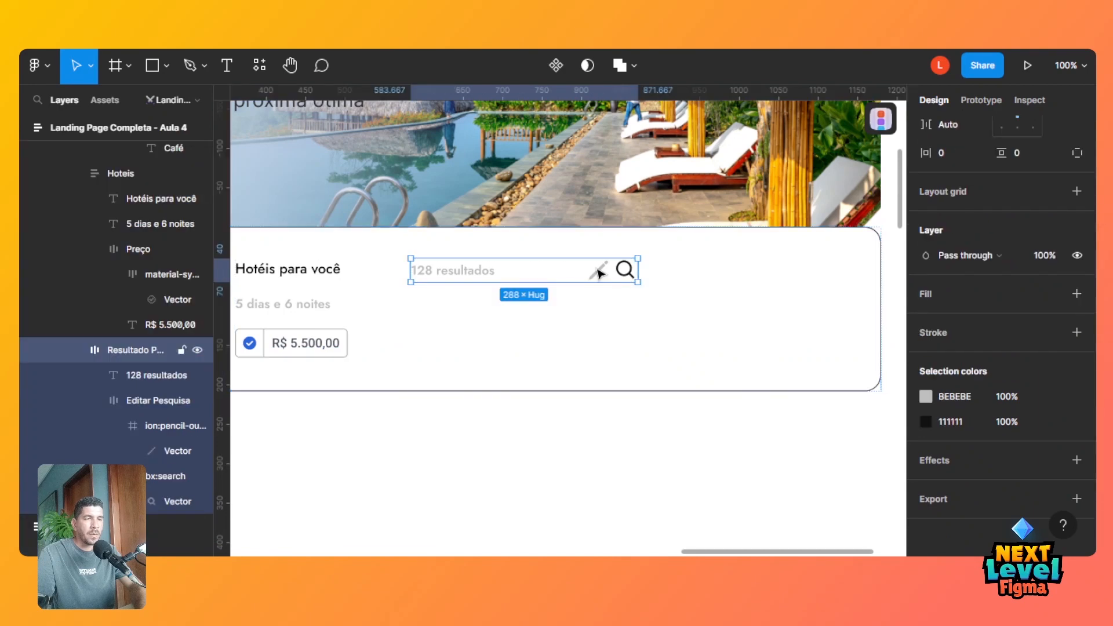
left_click(599, 273)
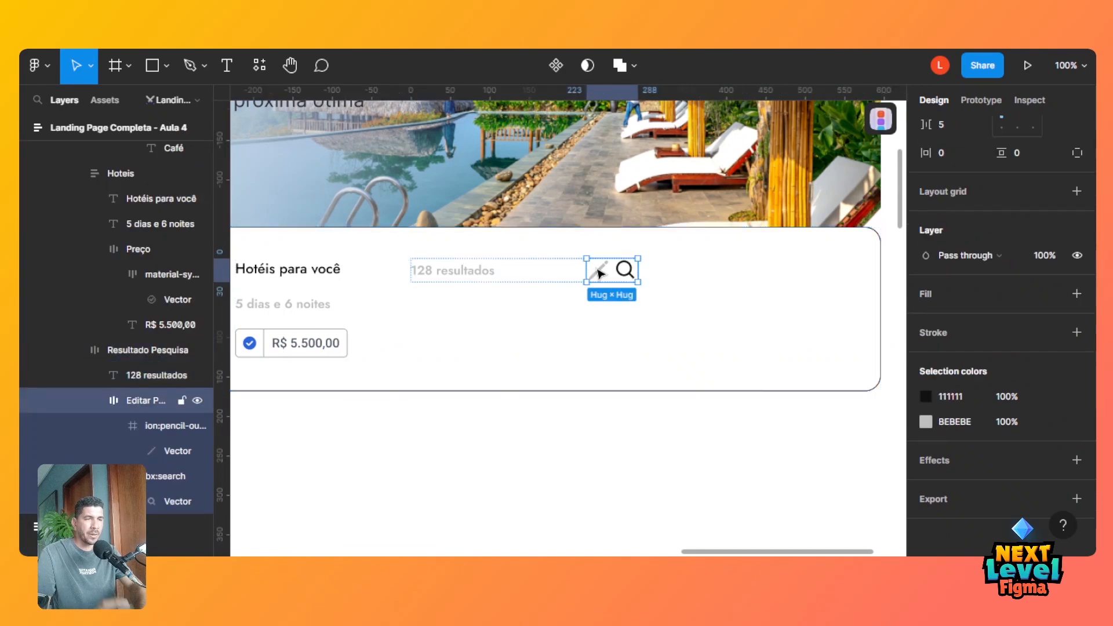
left_click(599, 271)
scroll(1093, 209, "up", 5)
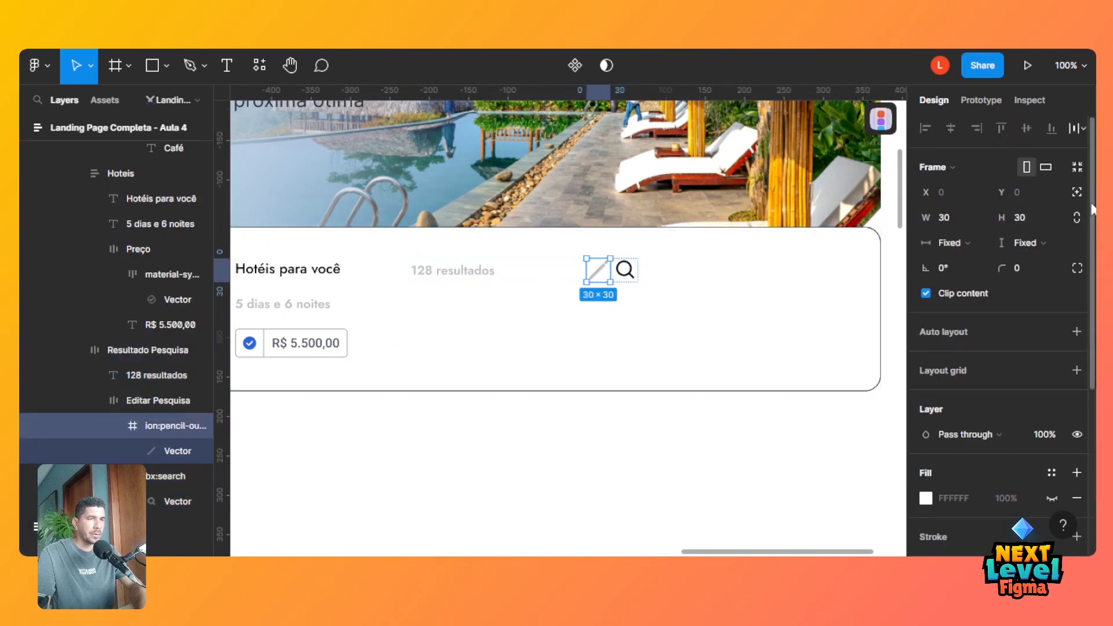
left_click(950, 221)
type("20")
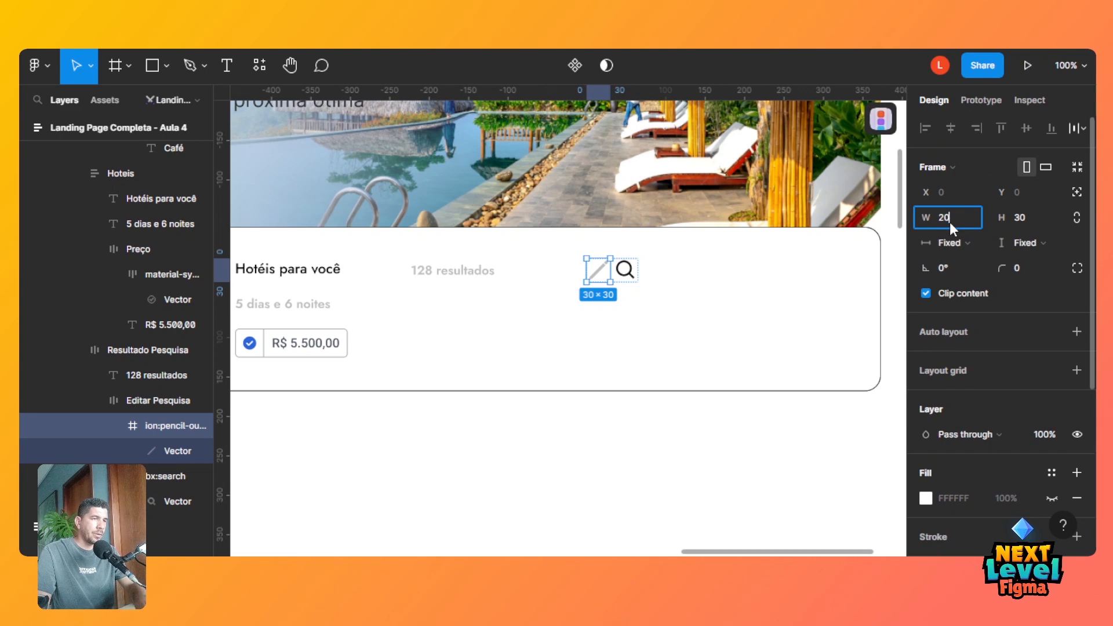
key("Tab")
type("20")
key("Tab")
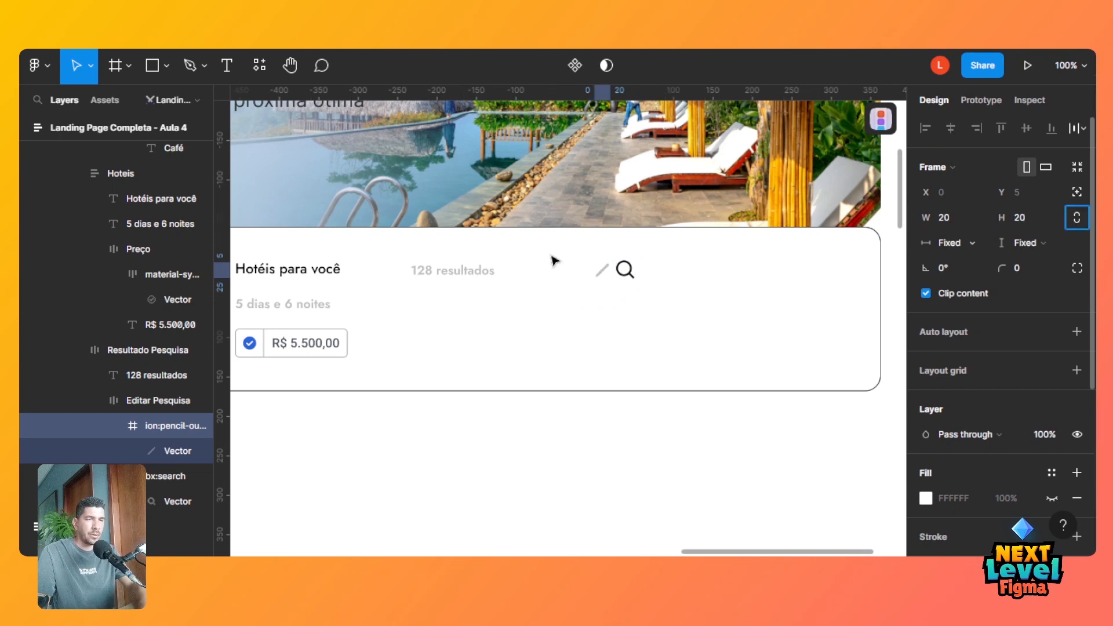
Resize the bx:search magnifier icon's frame beside the pencil to 20 × 20.
left_click(630, 277)
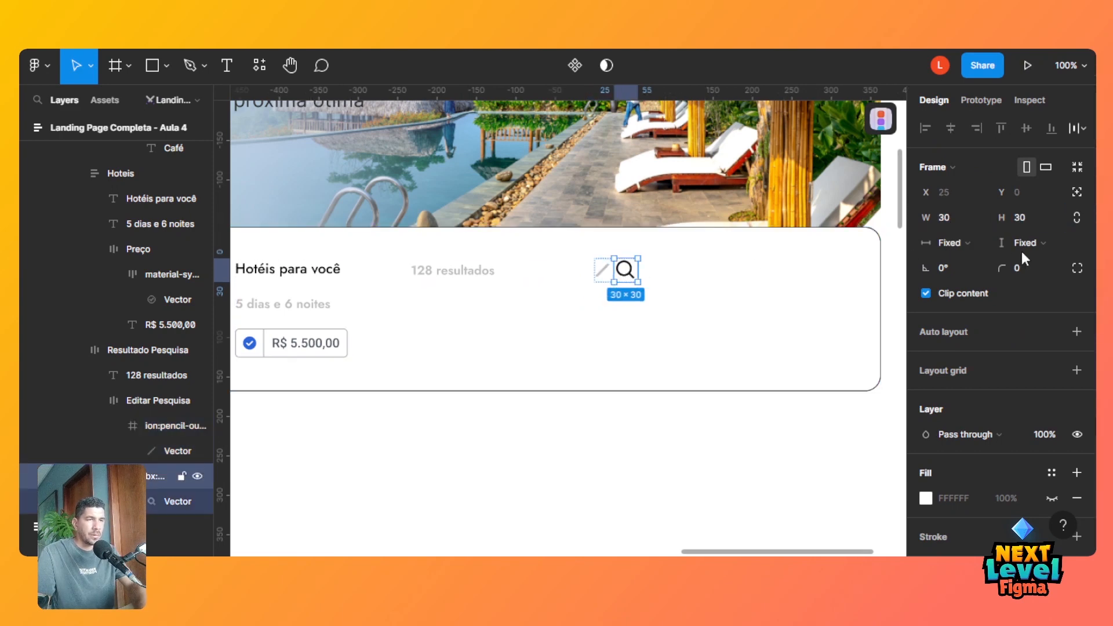
left_click(958, 218)
type("20")
key("Tab")
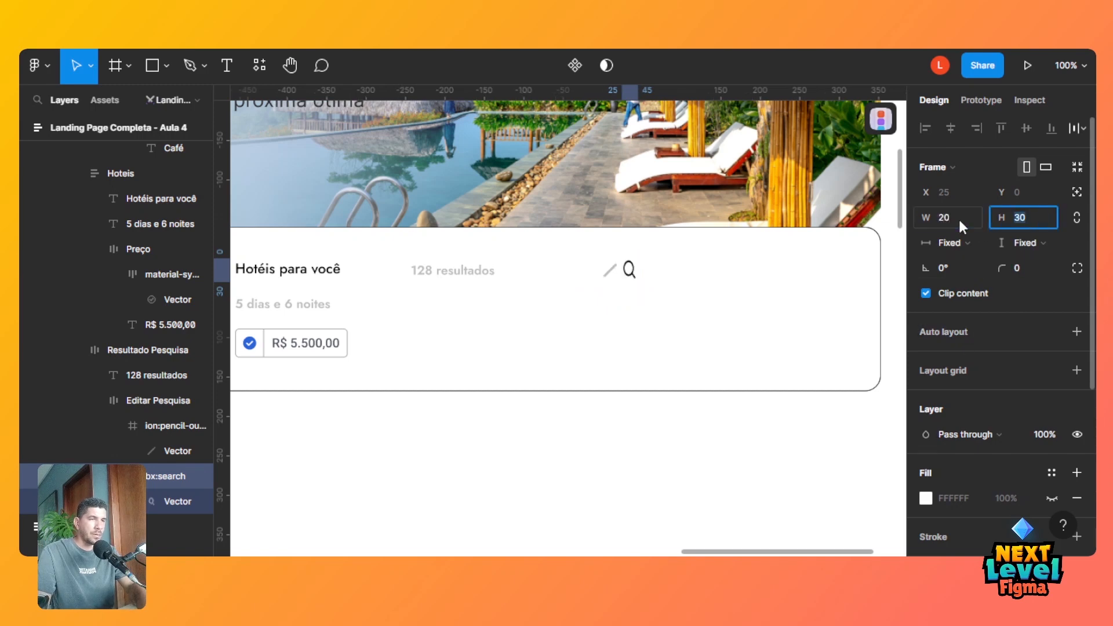
type("2")
key("Tab")
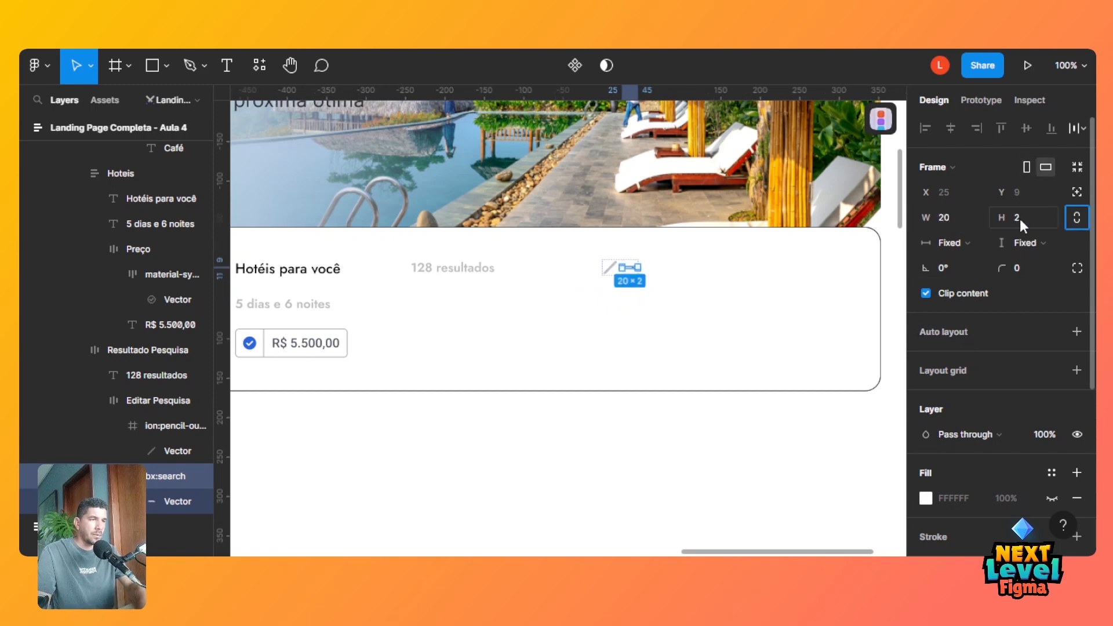
left_click(1020, 218)
type("20")
key("Return")
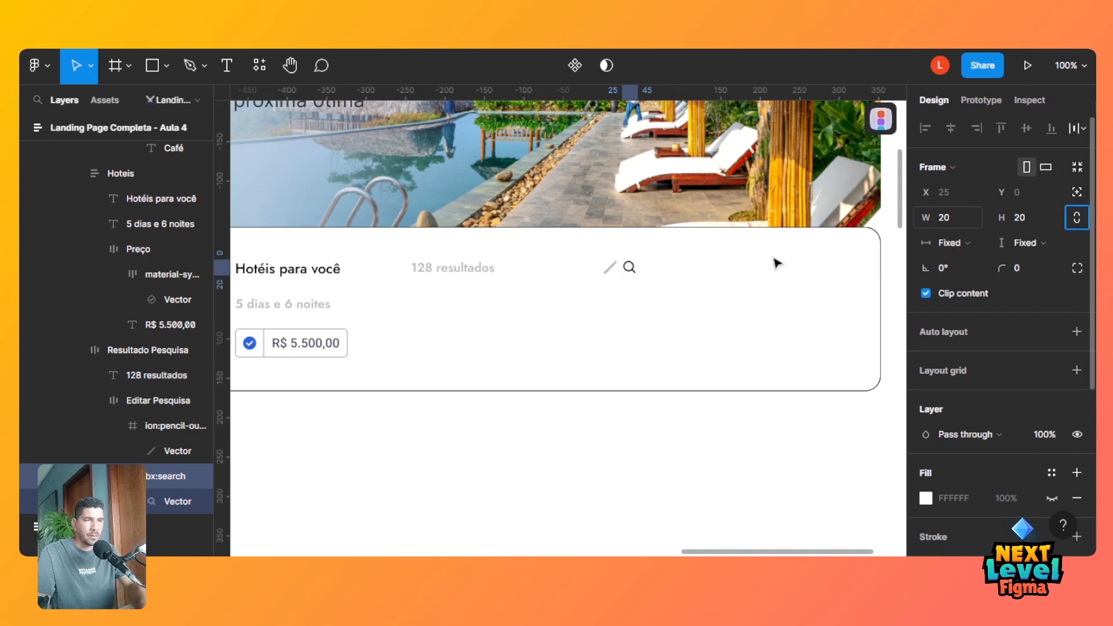
Set the pencil vector's stroke colour to 8C8C8C and the magnifier vector's fill to the blue 2A65D8.
double_click(611, 272)
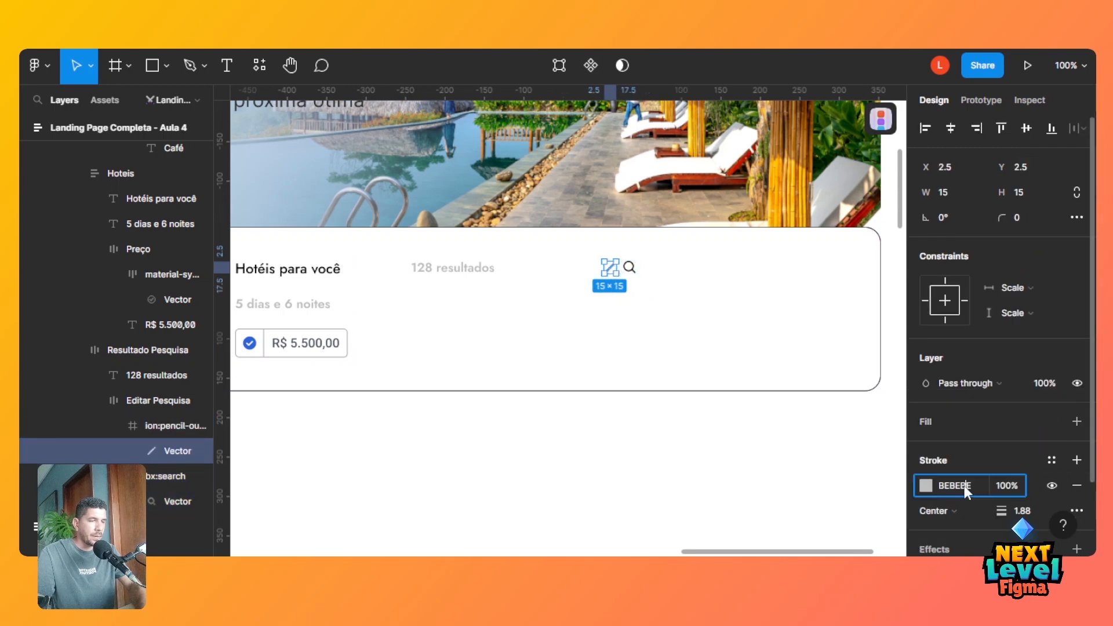
key("Tab")
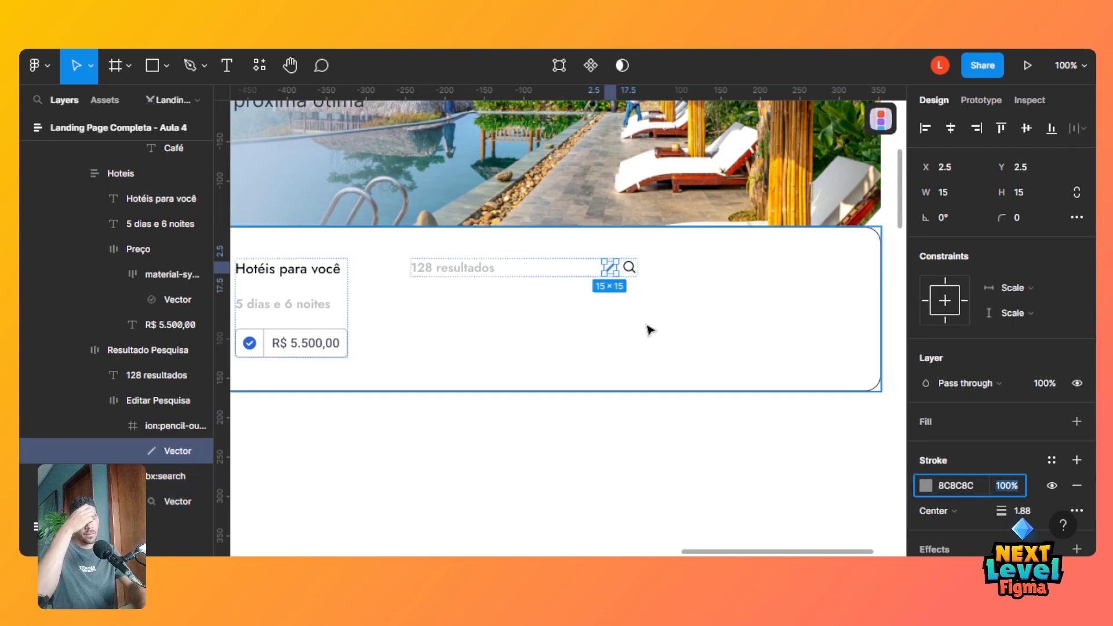
left_click(629, 268)
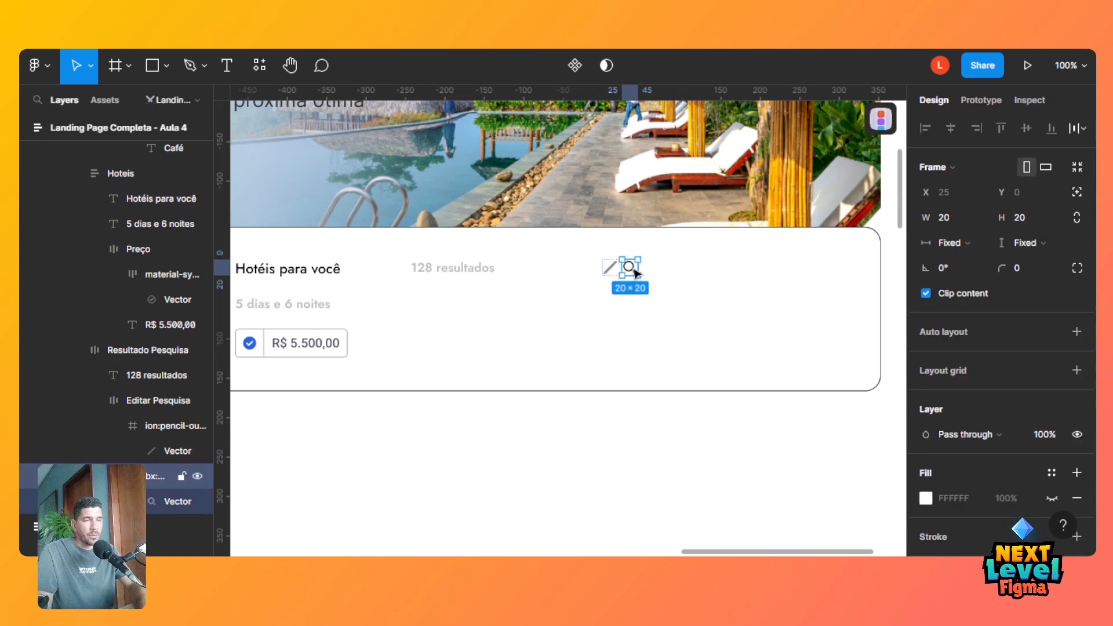
double_click(636, 273)
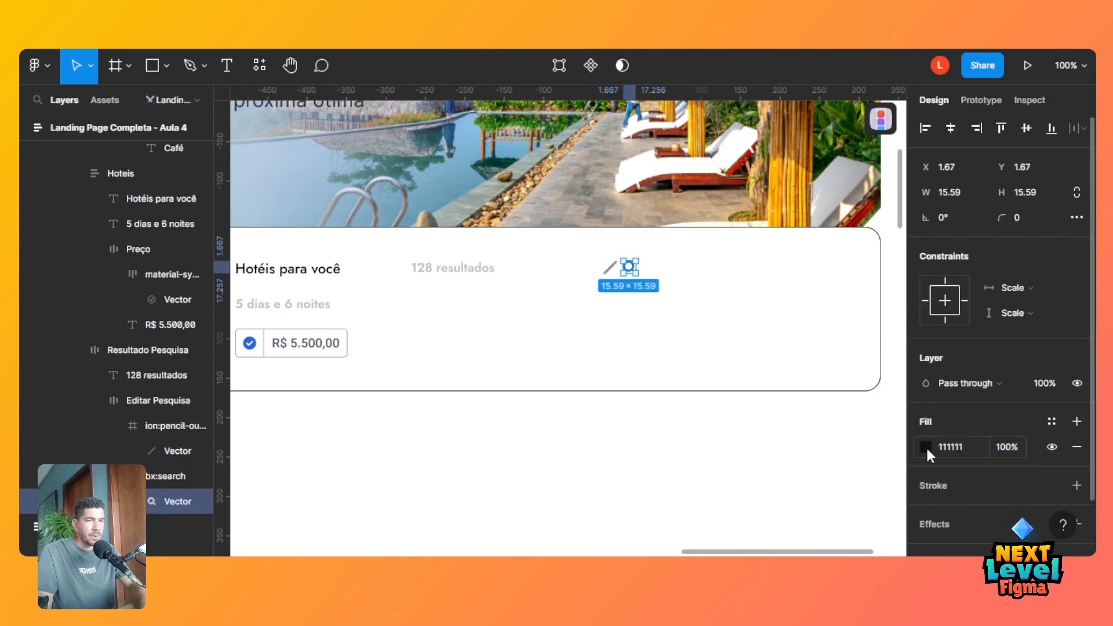
left_click(926, 447)
left_click(739, 382)
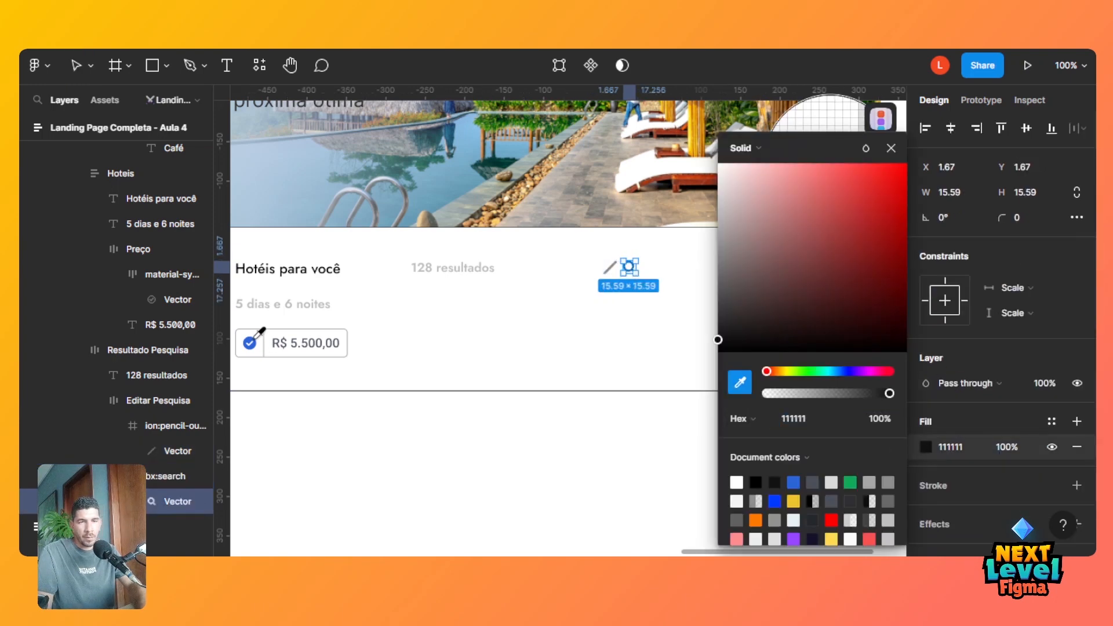
left_click(799, 478)
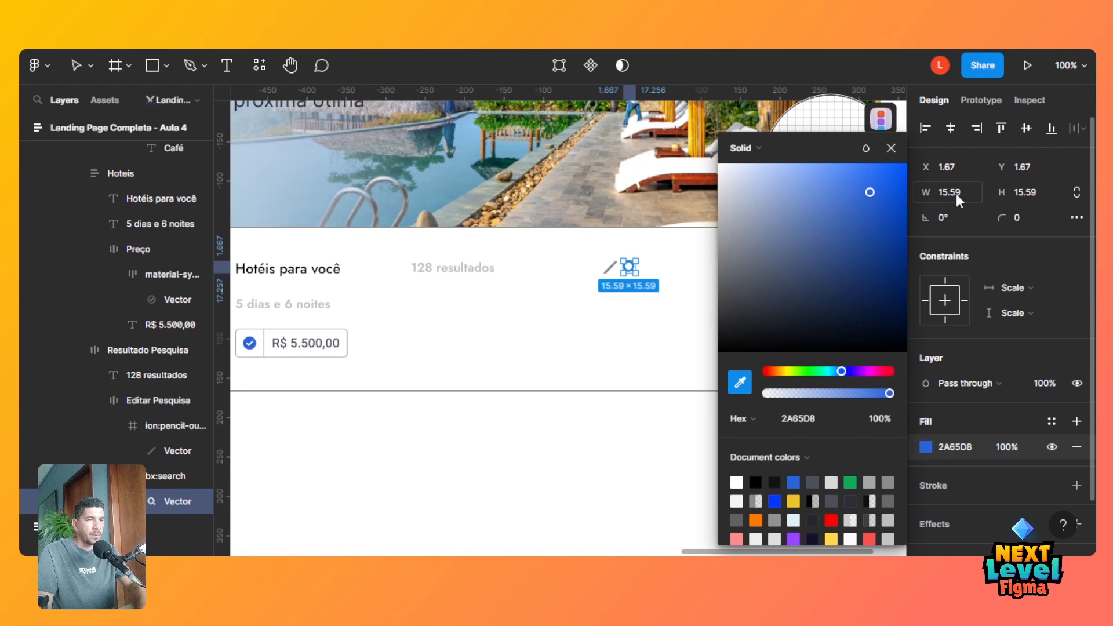
Set the magnifier icon's vector to 20 × 20, keeping its blue fill.
left_click(972, 188)
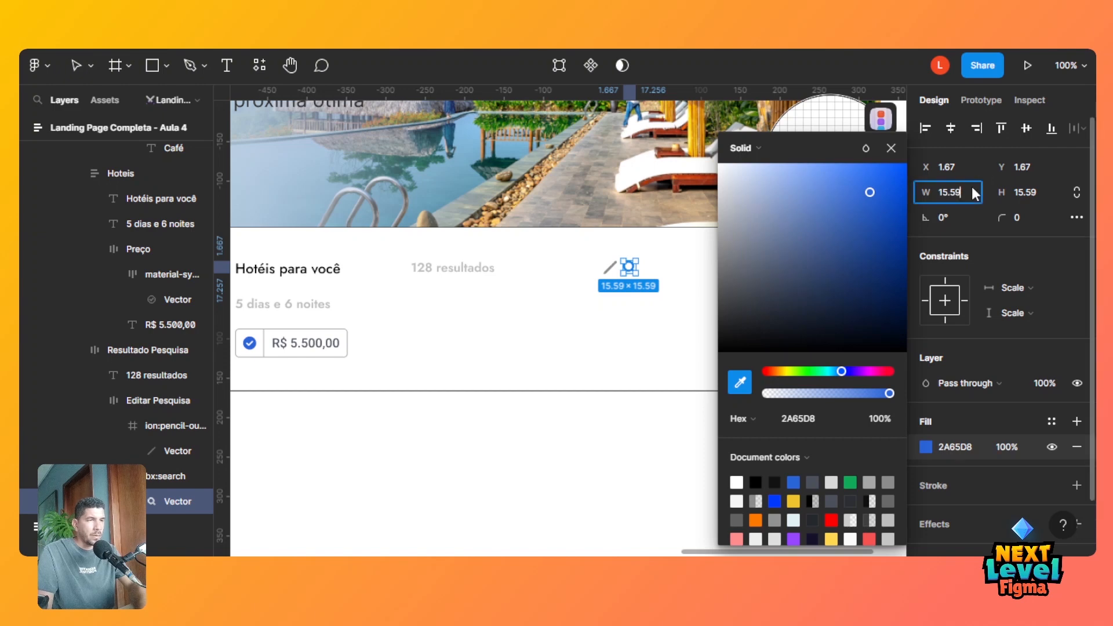
type("20")
key("Tab")
type("20")
key("Tab")
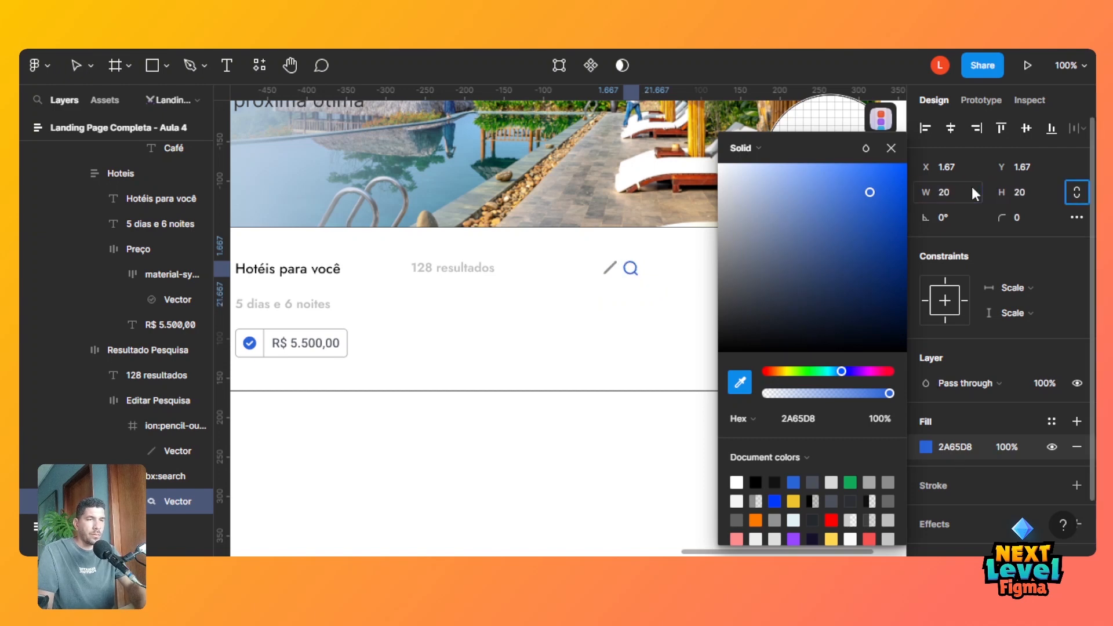
left_click(892, 149)
left_click(712, 273)
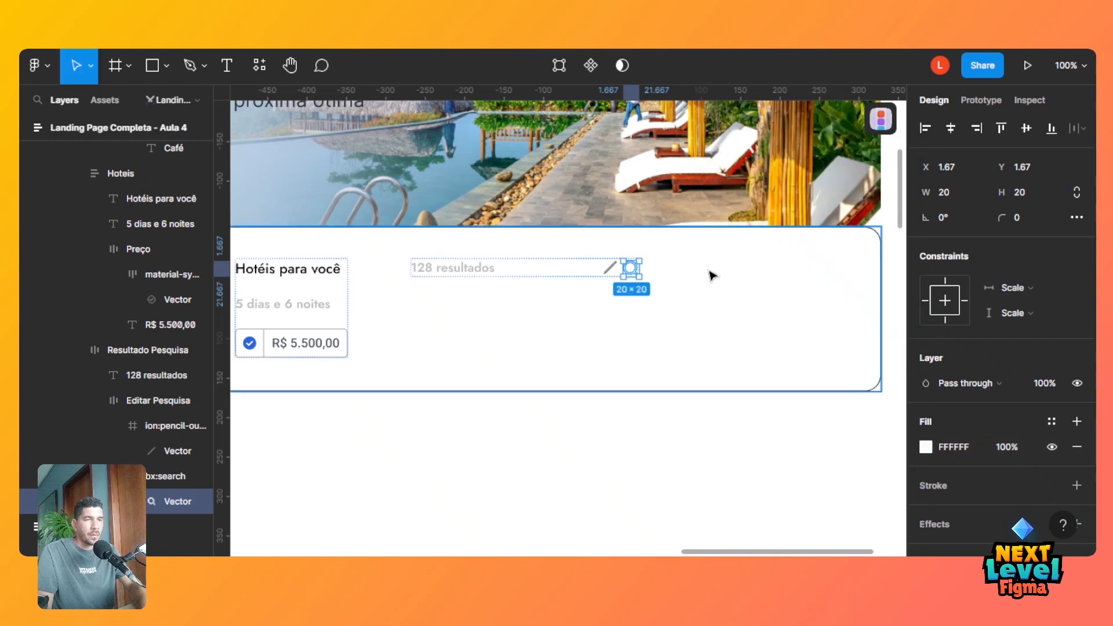
key("ctrl+z")
left_click(713, 276)
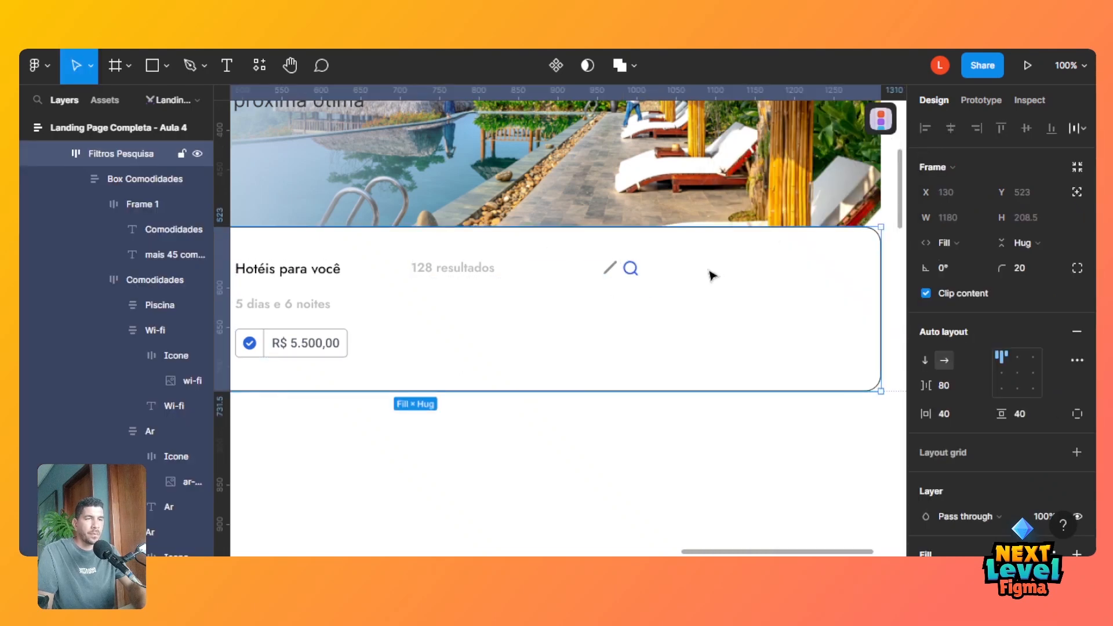
Group the "128 resultados" text with the Editar Pesquisa icons inside the Resultado Pesquisa frame.
left_click_drag(810, 552, 787, 555)
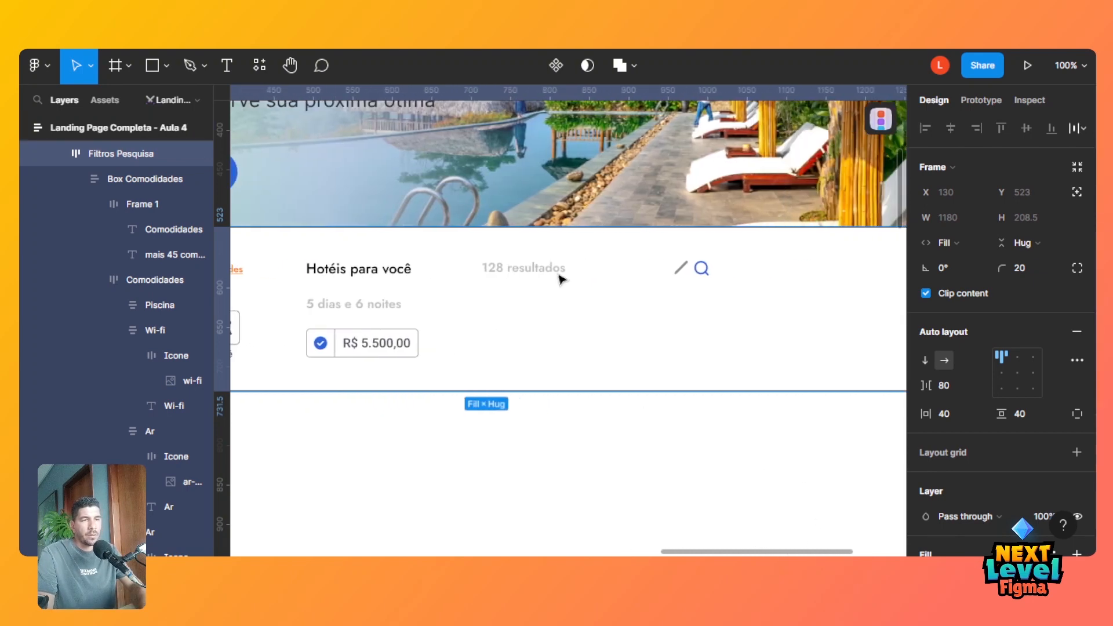
double_click(560, 276)
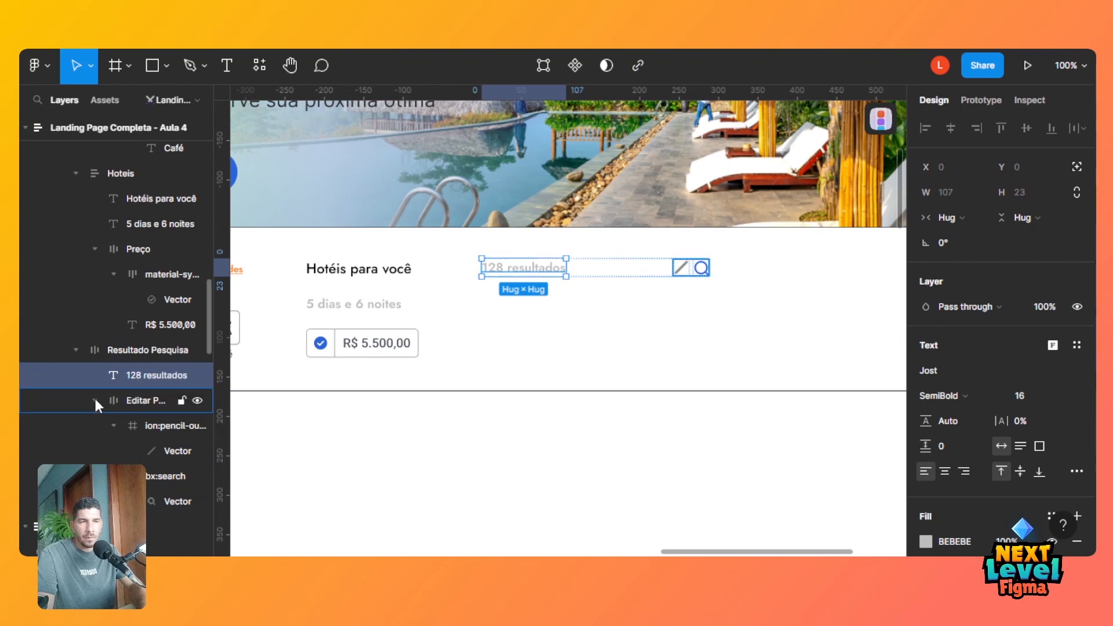
left_click(95, 399)
left_click(144, 349)
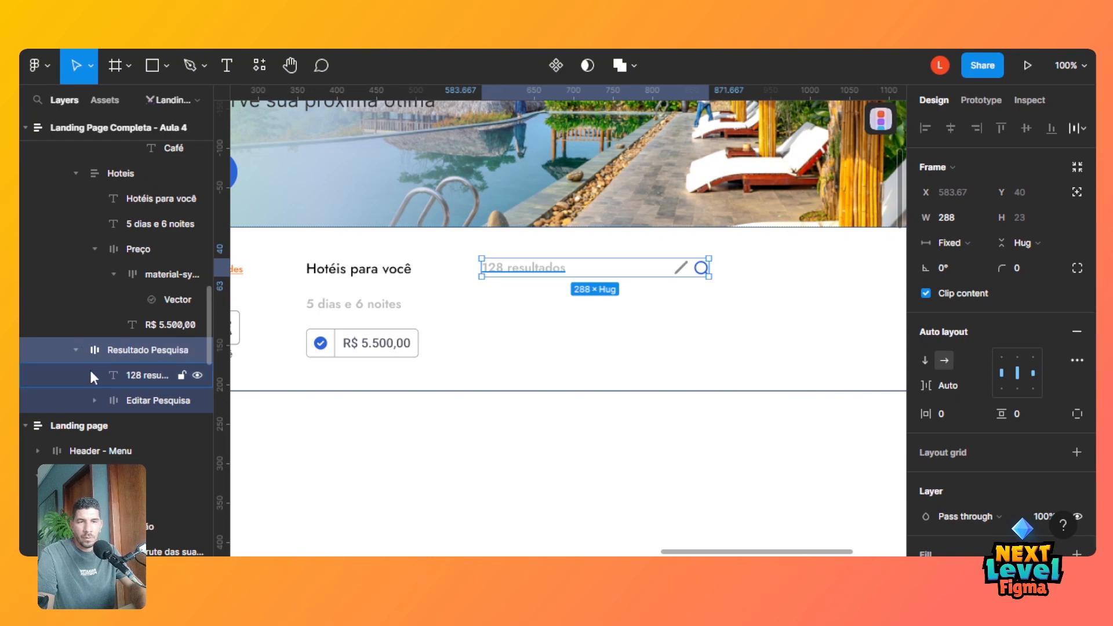
left_click(141, 405)
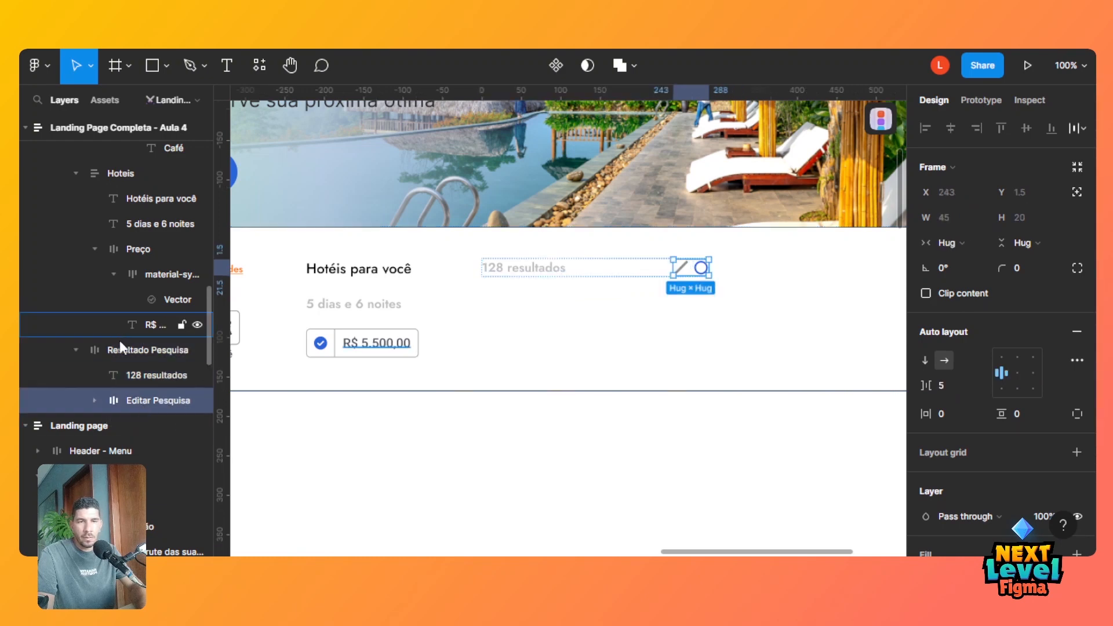
left_click(122, 348)
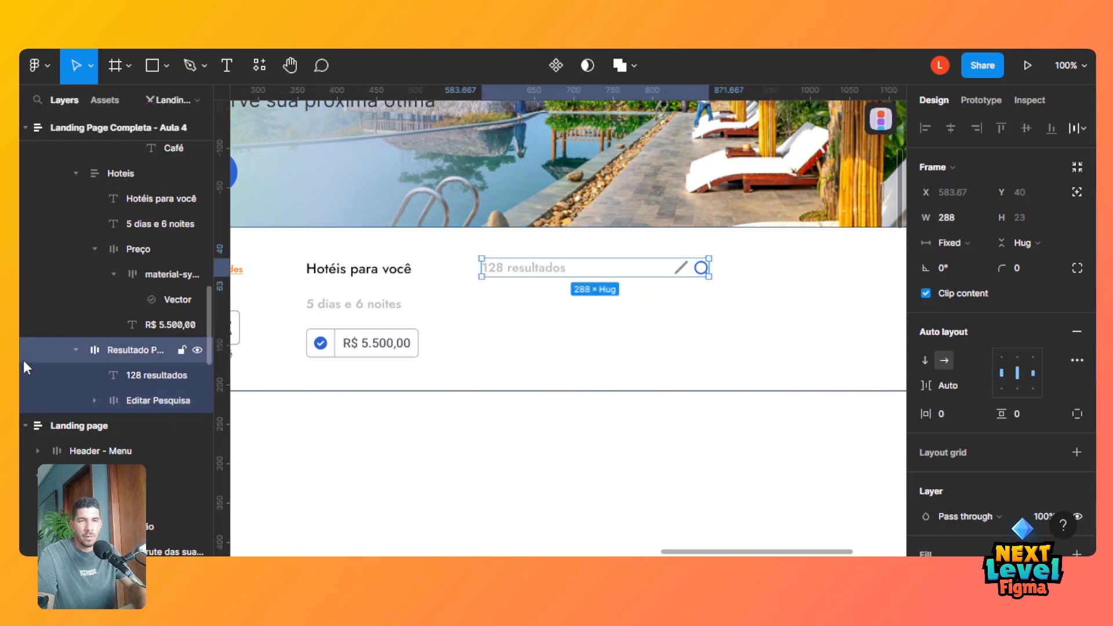
left_click(159, 371)
left_click(158, 394, "shift")
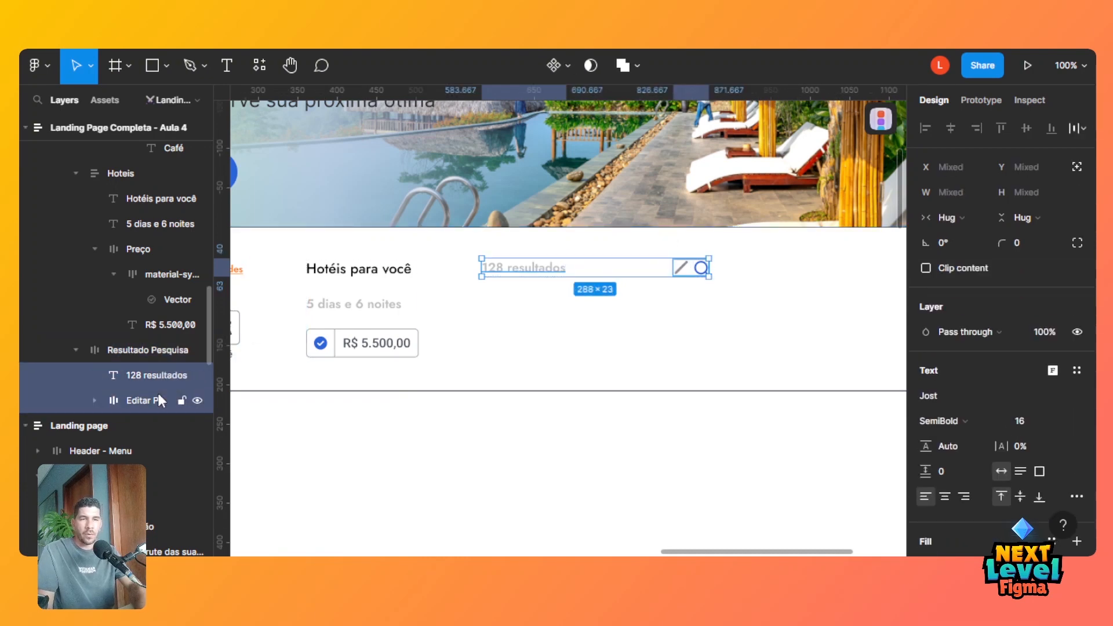
key("ctrl+g")
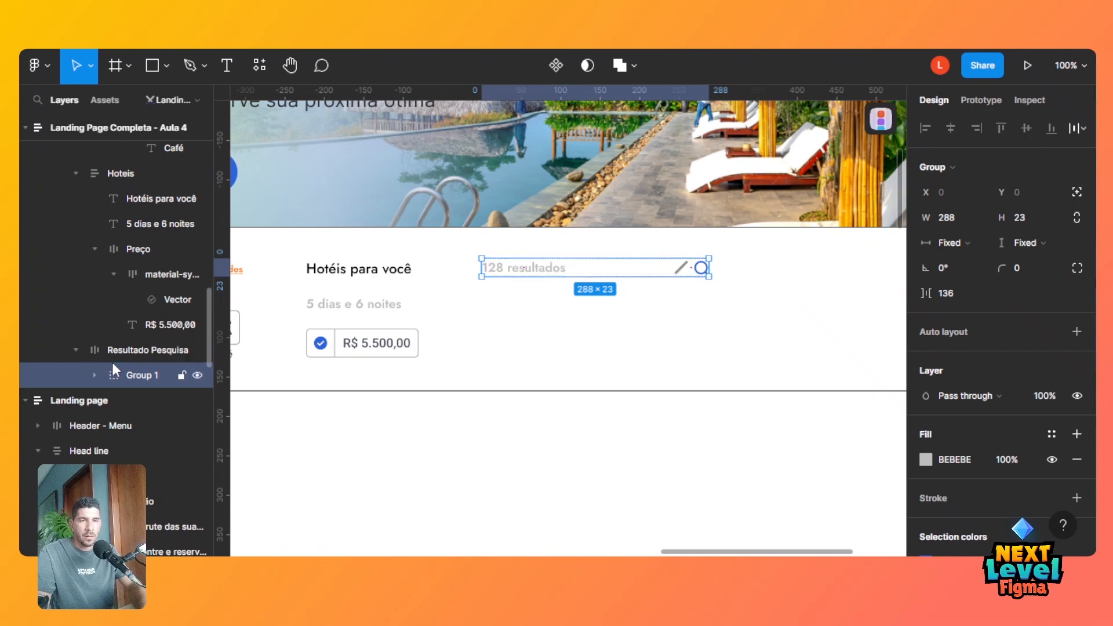
Stretch the Resultado Pesquisa frame to about 166 high and set its auto layout to top alignment with Packed spacing.
left_click(131, 352)
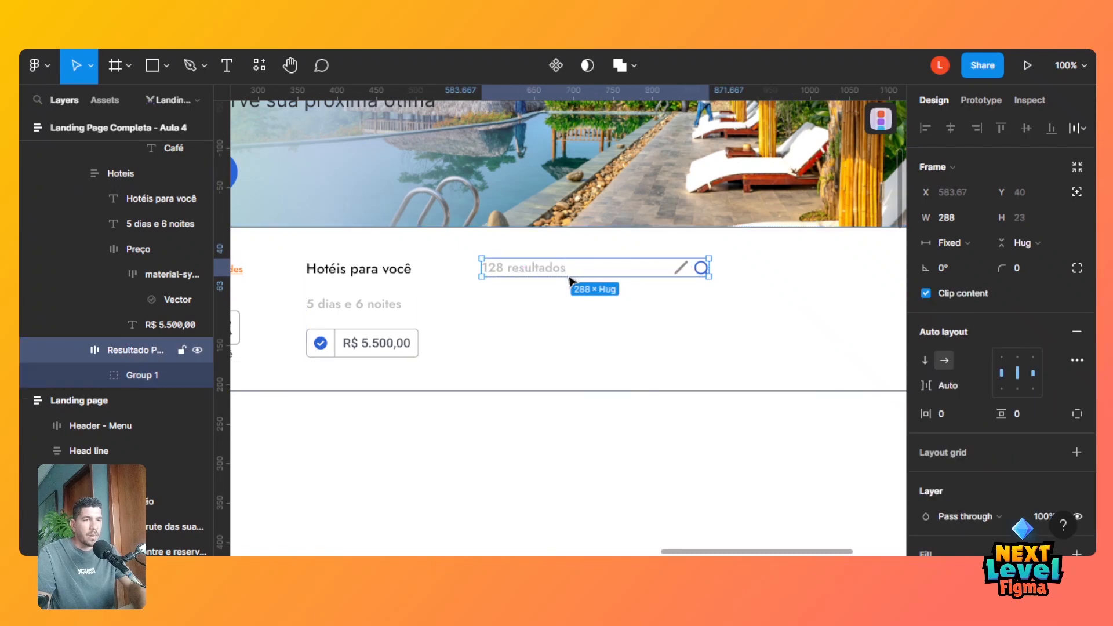
left_click_drag(563, 299, 541, 389)
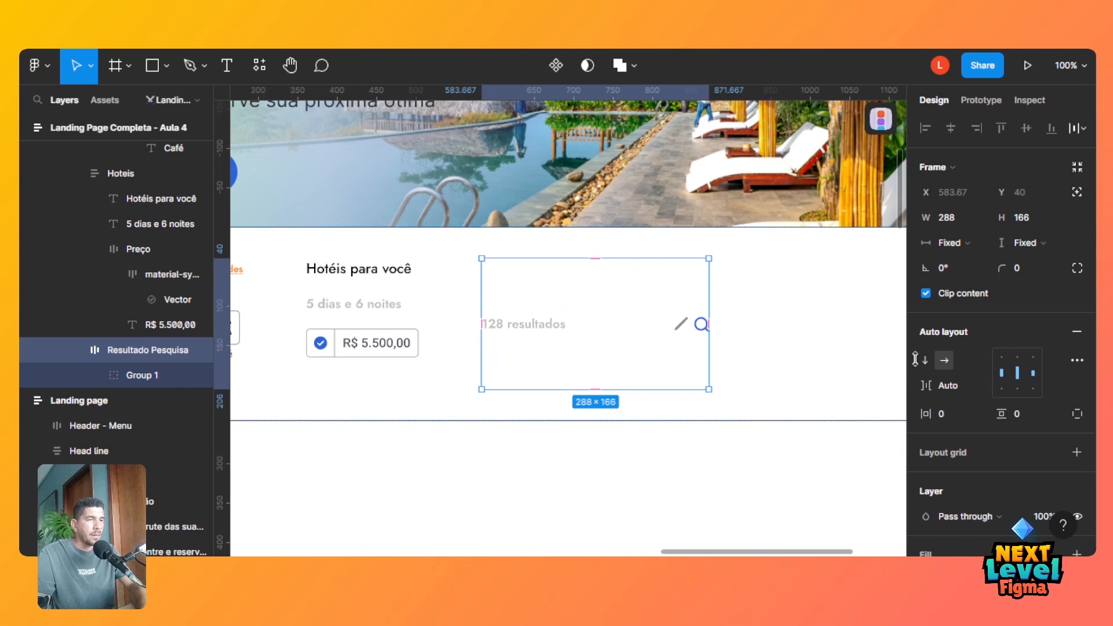
left_click(1000, 357)
left_click(1075, 358)
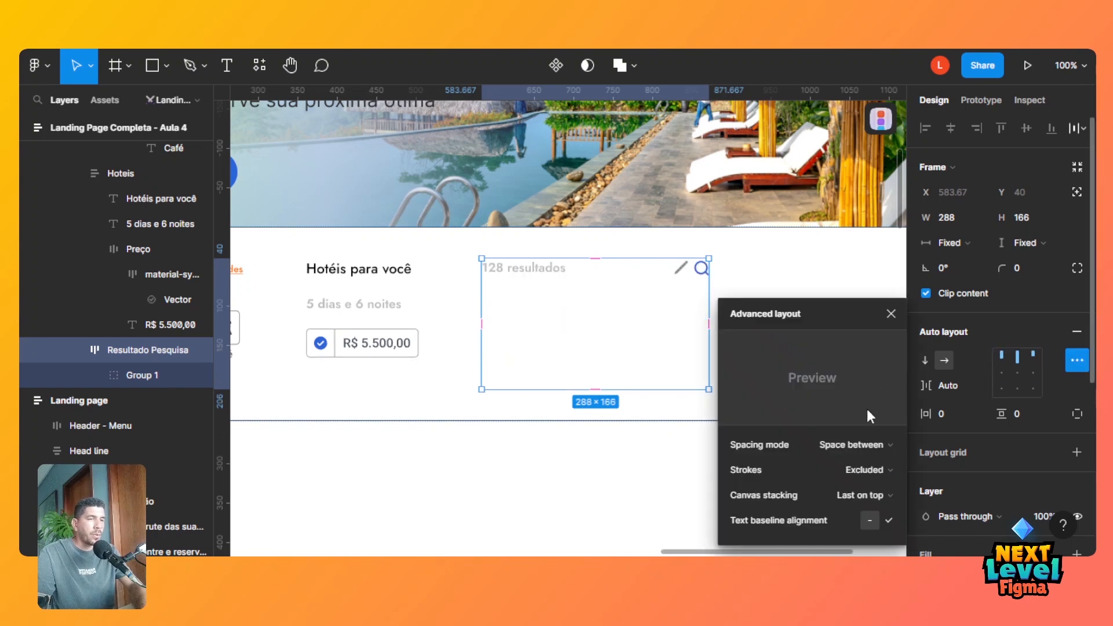
left_click(868, 446)
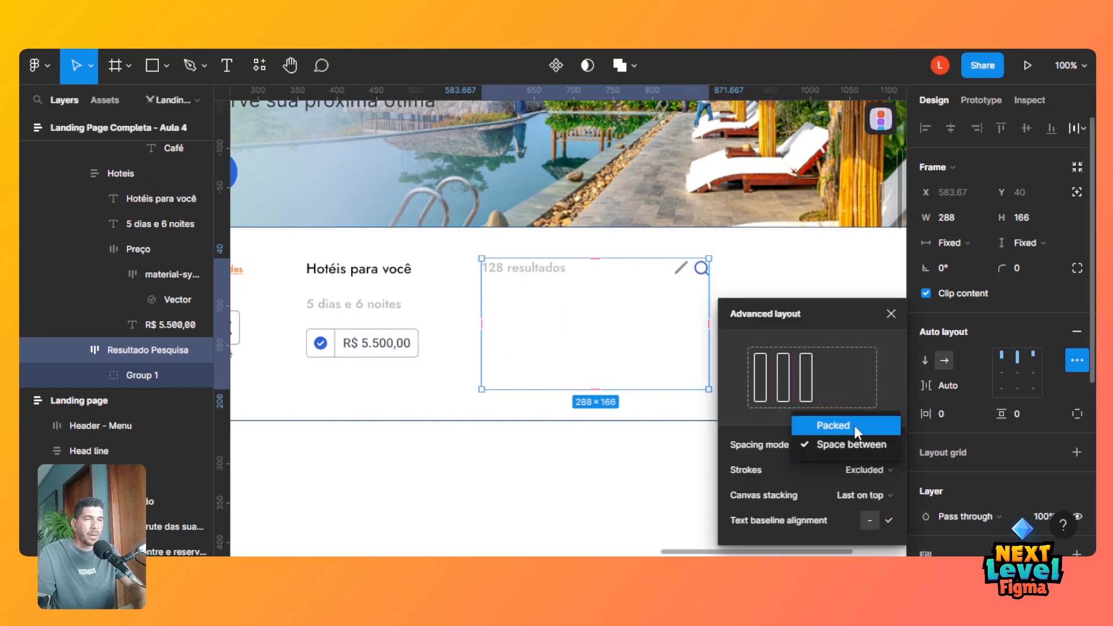
left_click(854, 425)
Turn the group holding the results text and icons into an auto layout frame with Space between spacing.
left_click(144, 379)
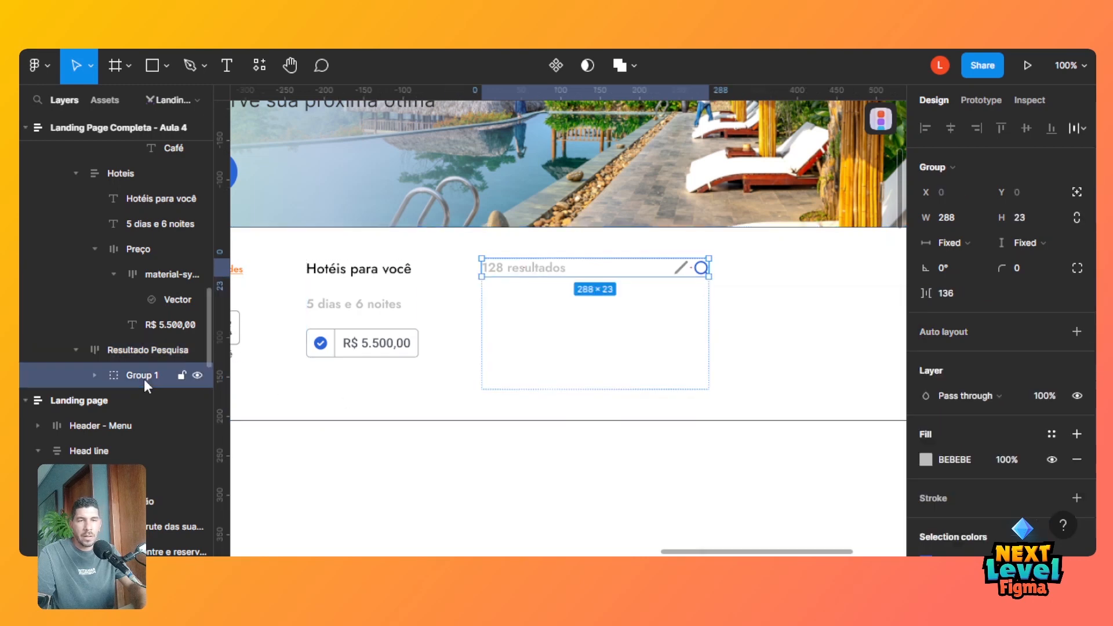
left_click(1076, 331)
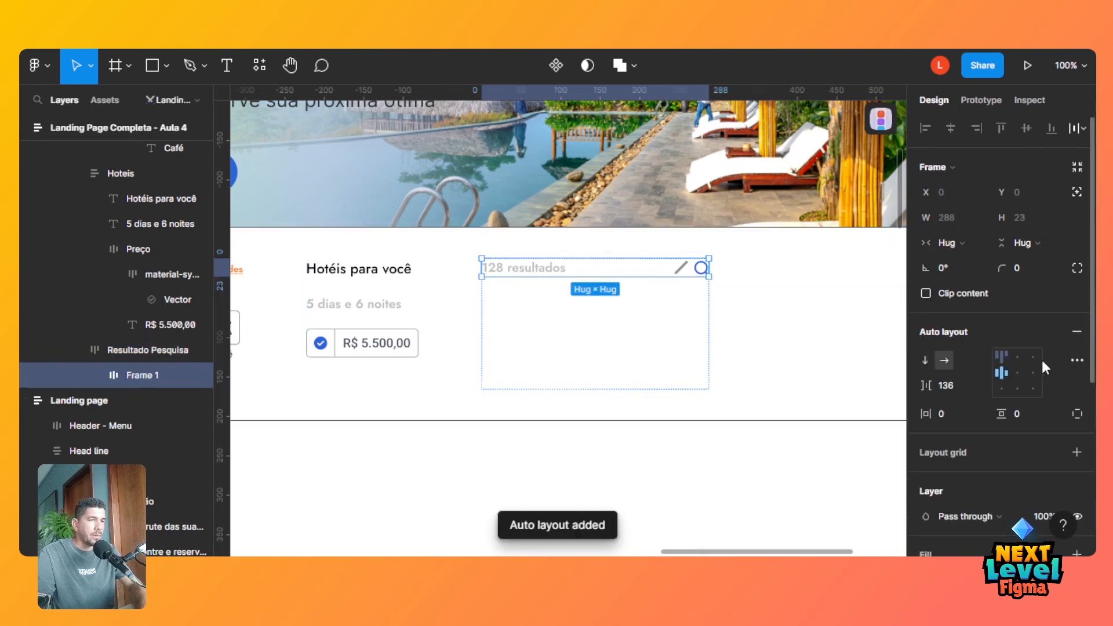
left_click(1076, 360)
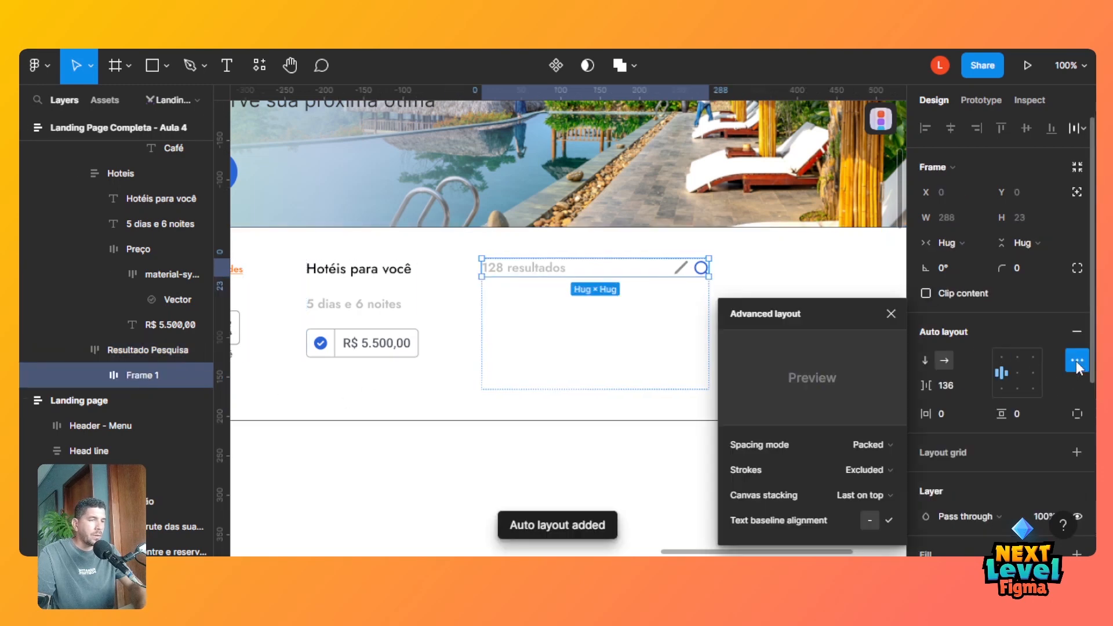
left_click(861, 447)
left_click(856, 464)
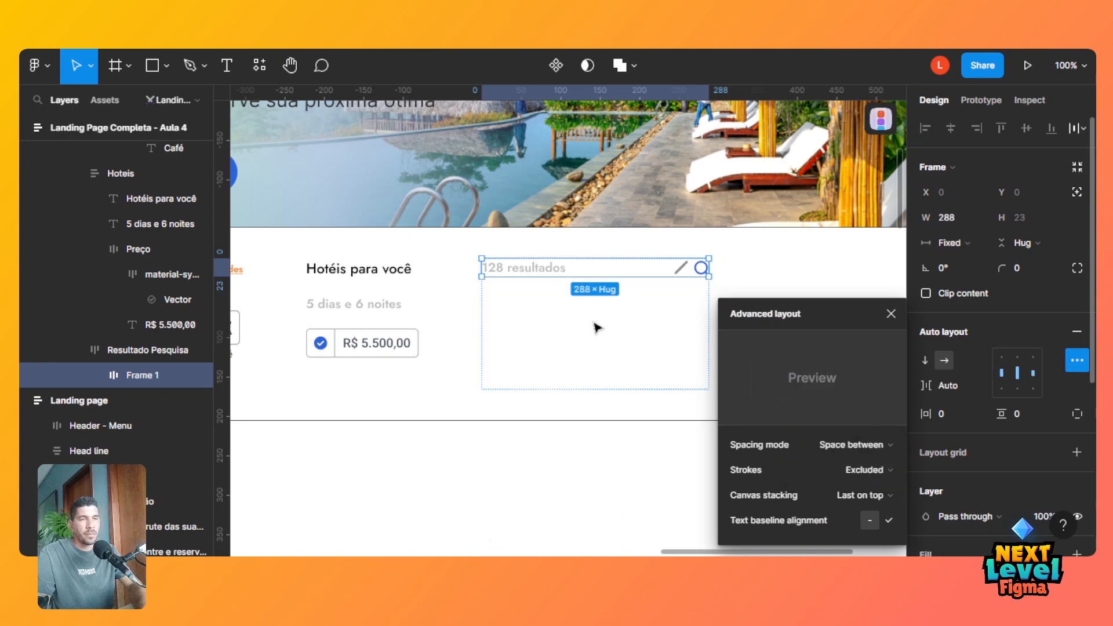
left_click(597, 327)
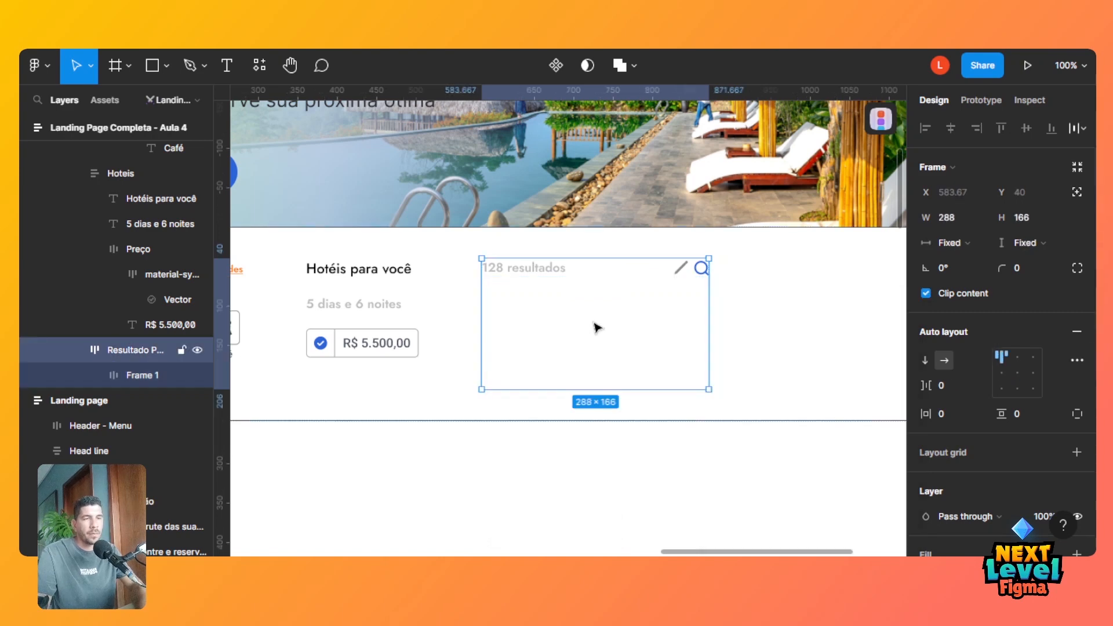
Rename the frame holding the results text and icons as "Num de resultados".
double_click(133, 378)
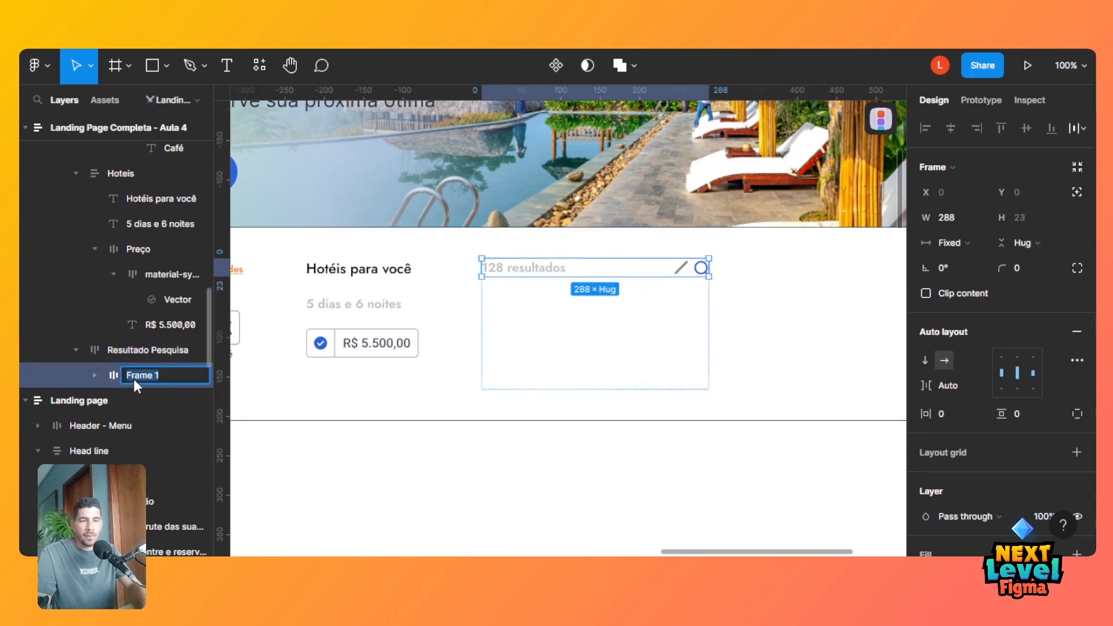
type("Editar pesquis")
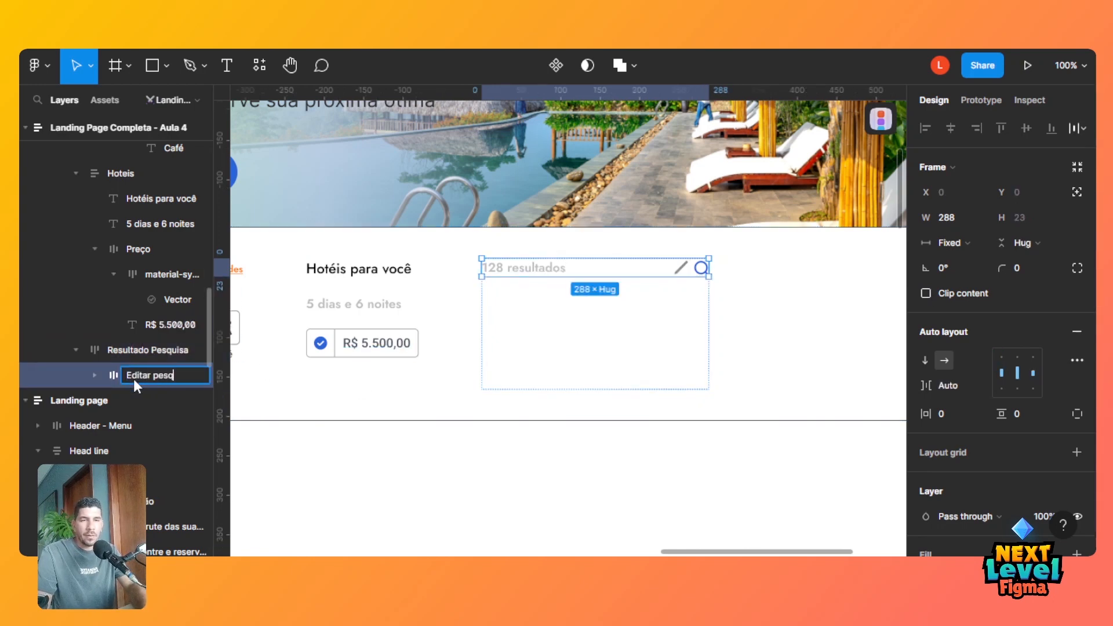
key("BackSpace")
key("BackSpace")
key("BackSpace")
key("BackSpace")
key("BackSpace")
key("BackSpace")
key("BackSpace")
key("BackSpace")
key("BackSpace")
key("BackSpace")
type("Num de ")
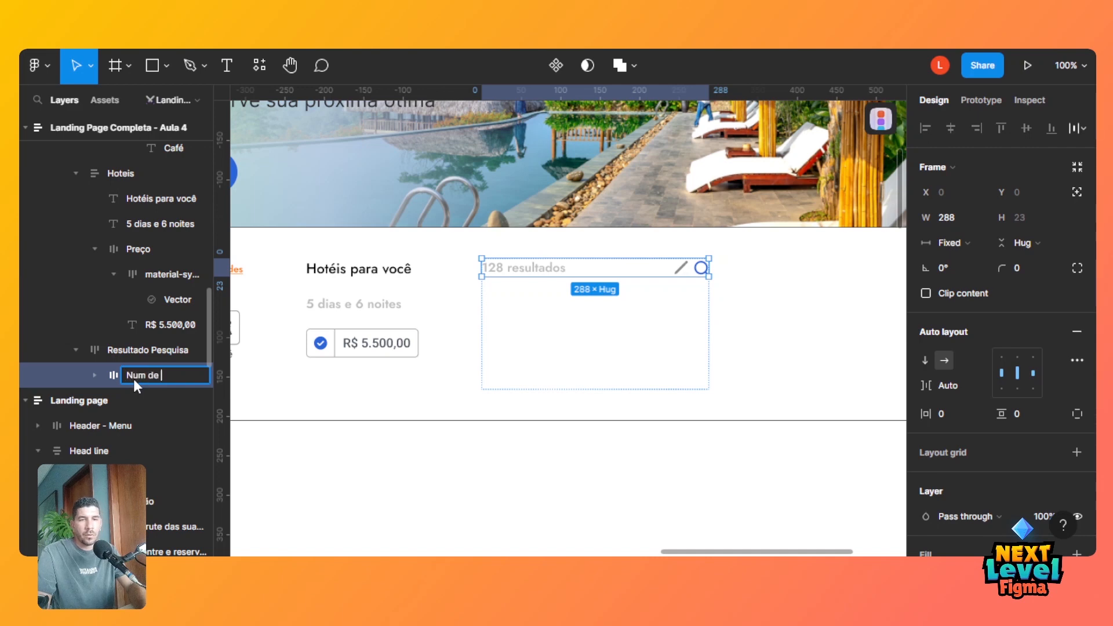
type("resultados")
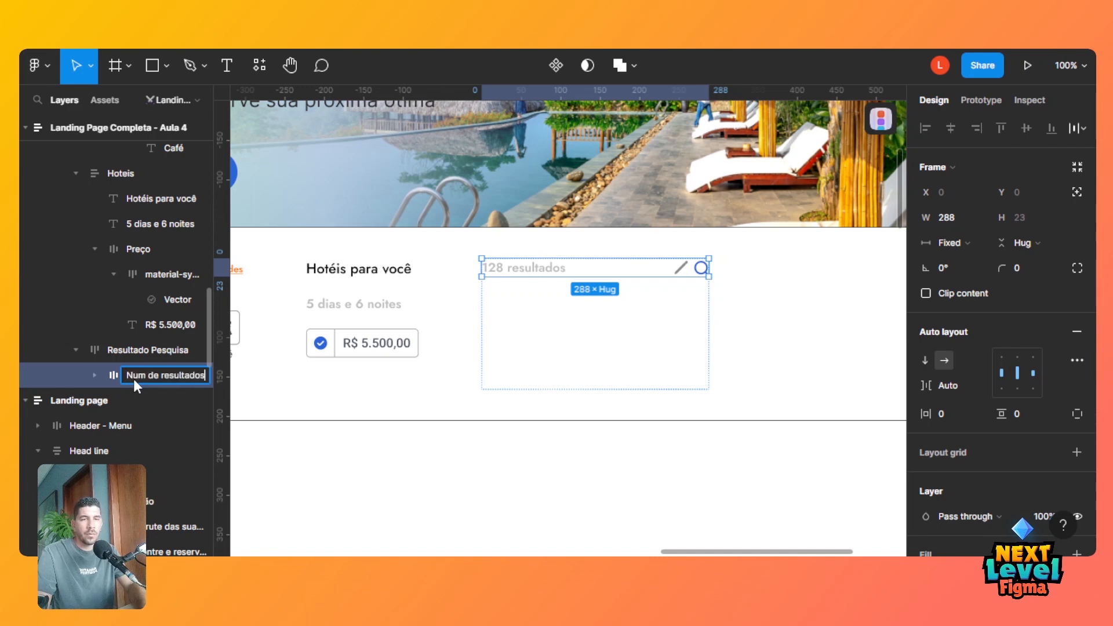
key("Return")
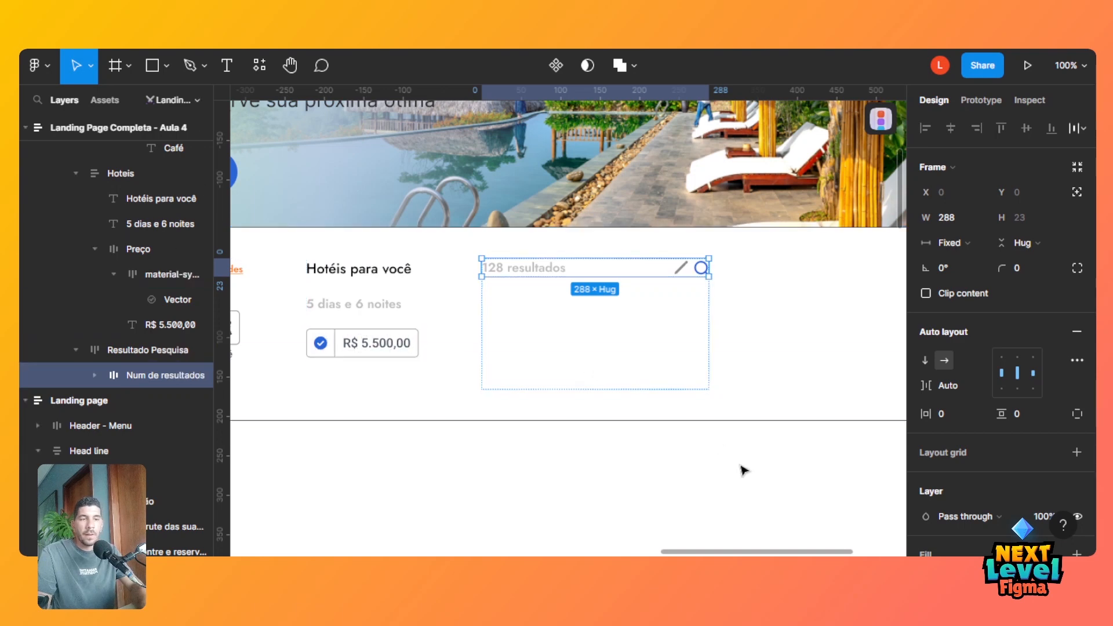
Examine the reference design's hotel thumbnail row for circle size, fills, effects, spacing and the nested overlapping group.
left_click_drag(766, 552, 458, 552)
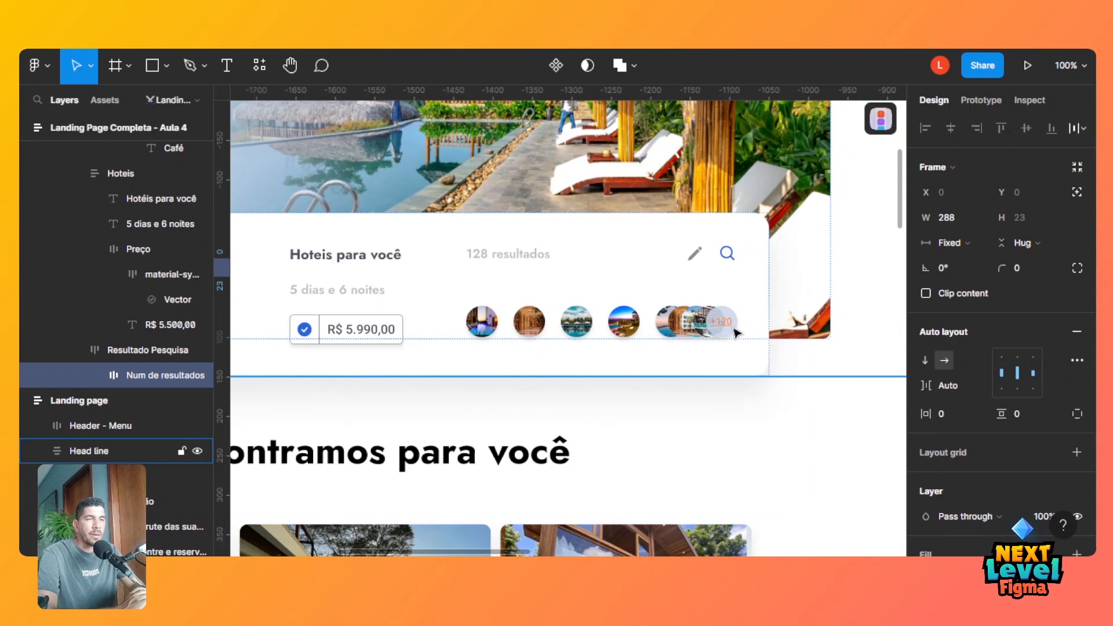
mouse_move(709, 574)
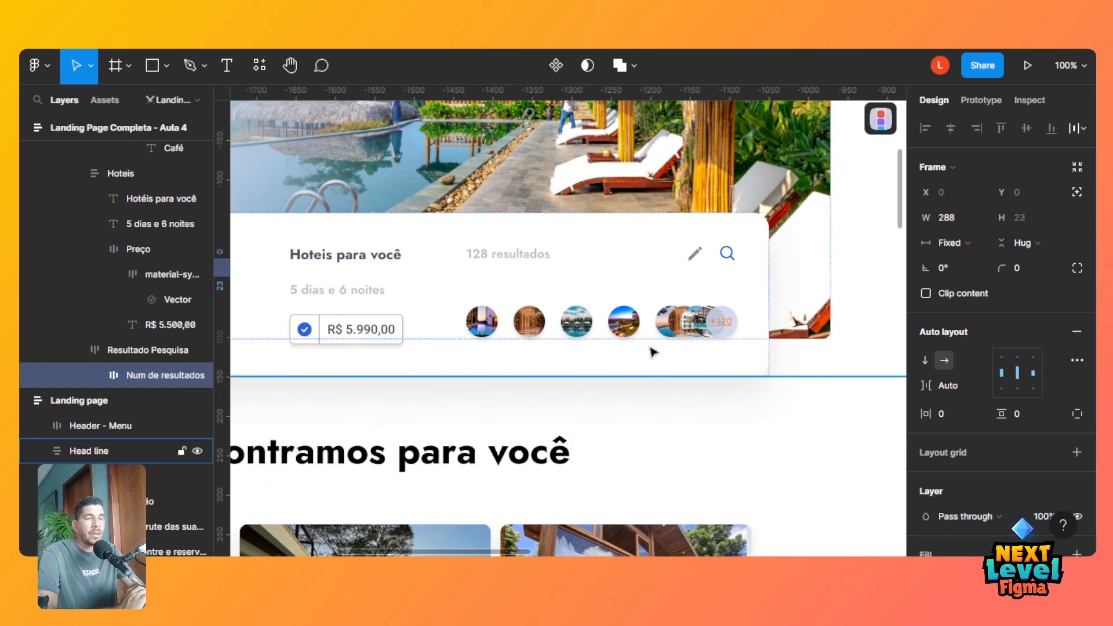
left_click(482, 330)
left_click(483, 330)
left_click(482, 330)
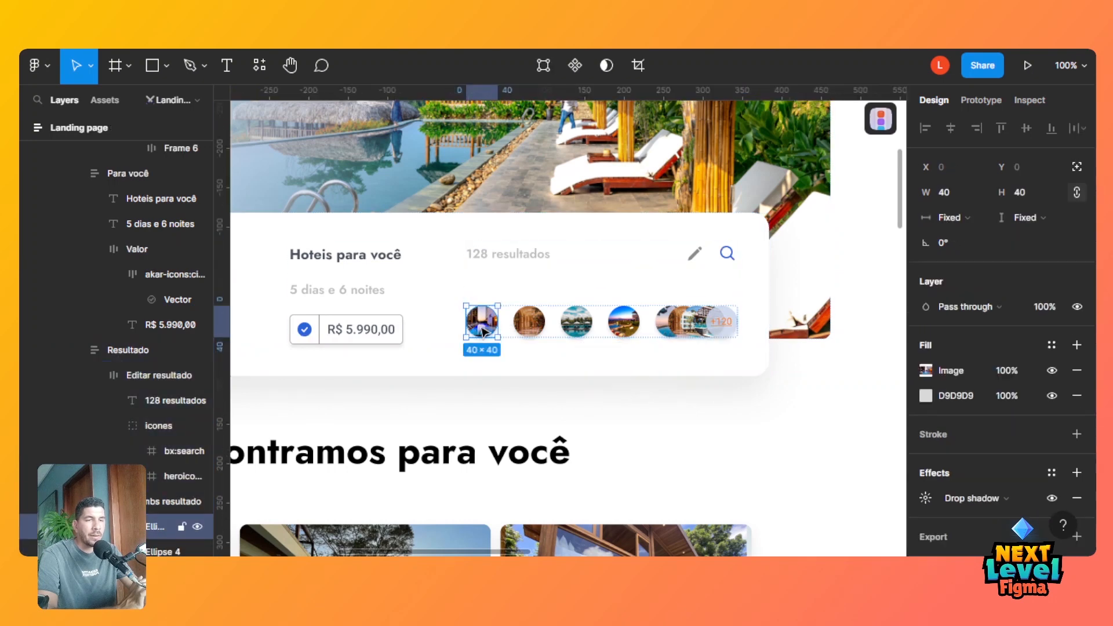
left_click(529, 323)
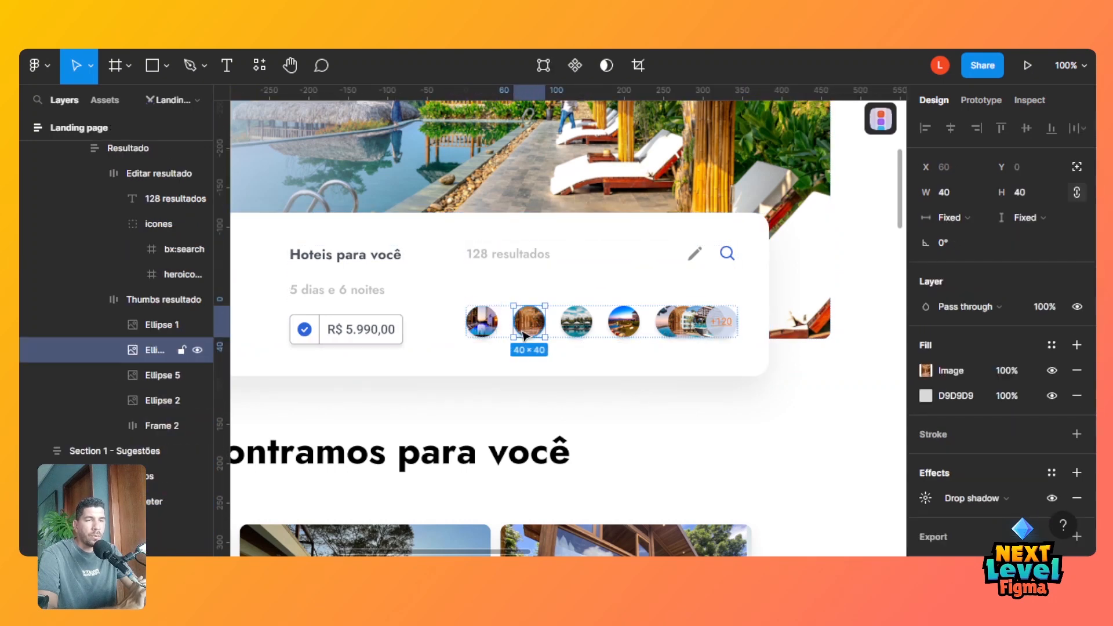
left_click(141, 301)
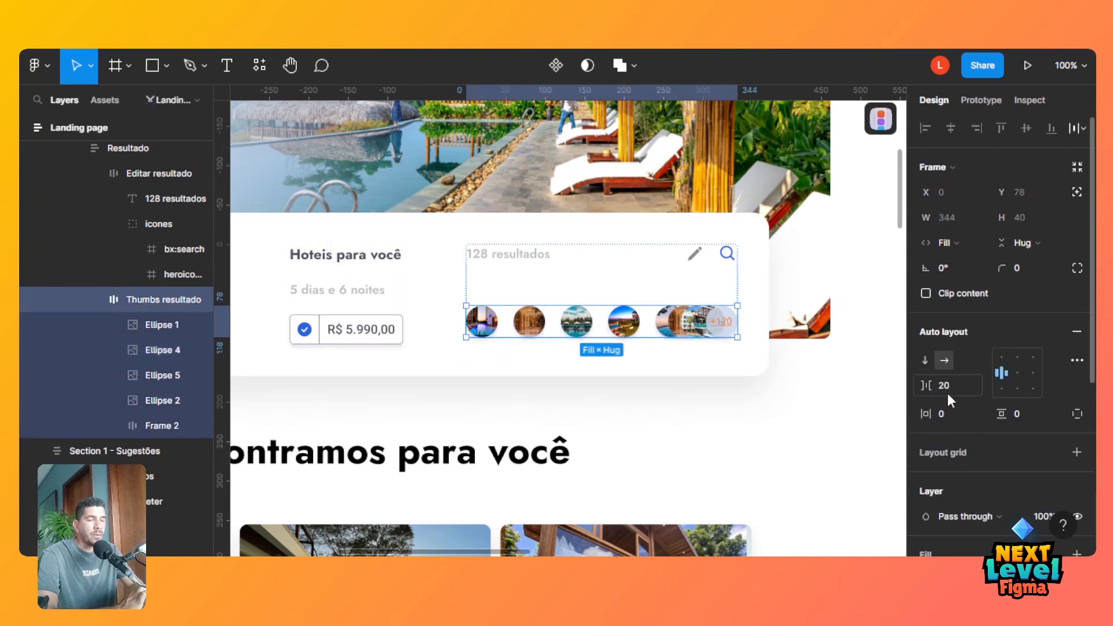
left_click(154, 429)
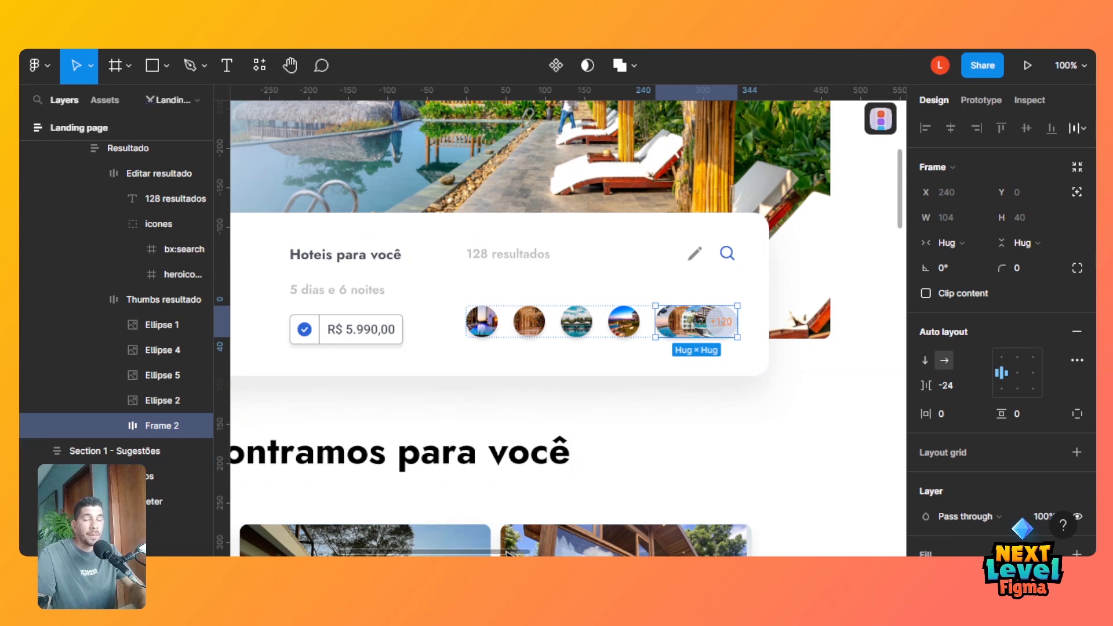
Recheck the dimensions of the first two circular thumbnails in the reference design.
scroll(506, 553, "right", 5)
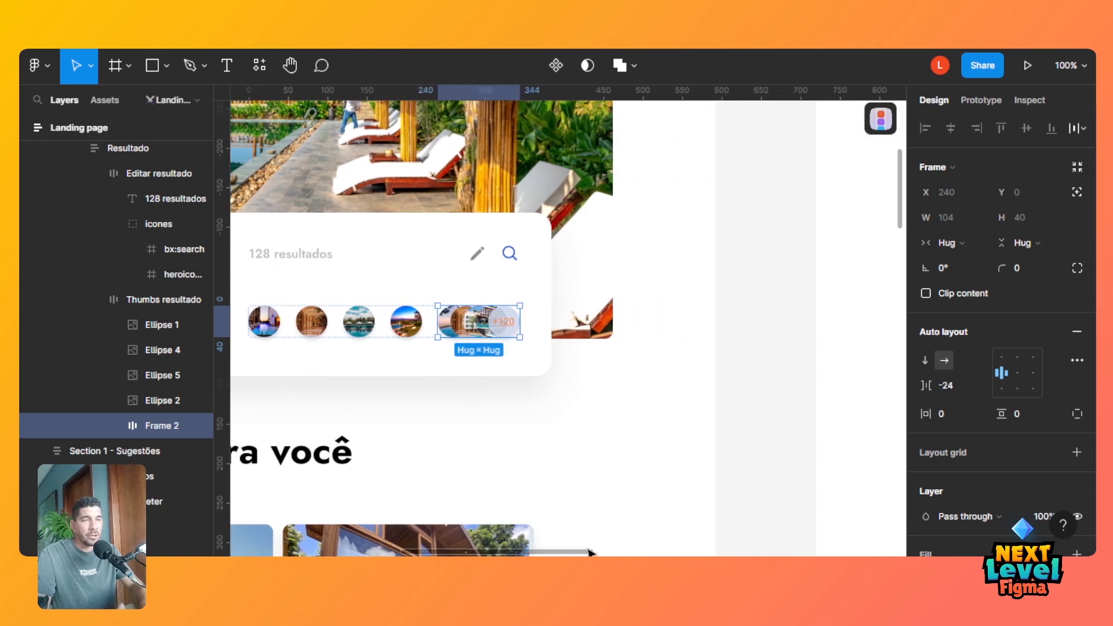
scroll(596, 549, "right", 4)
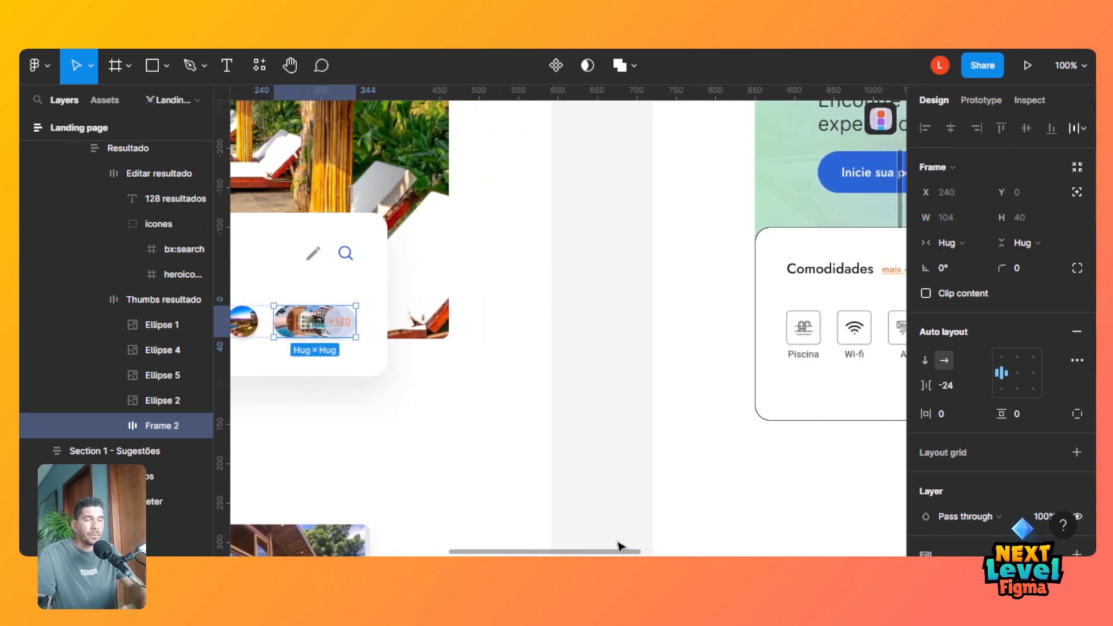
left_click_drag(619, 546, 624, 546)
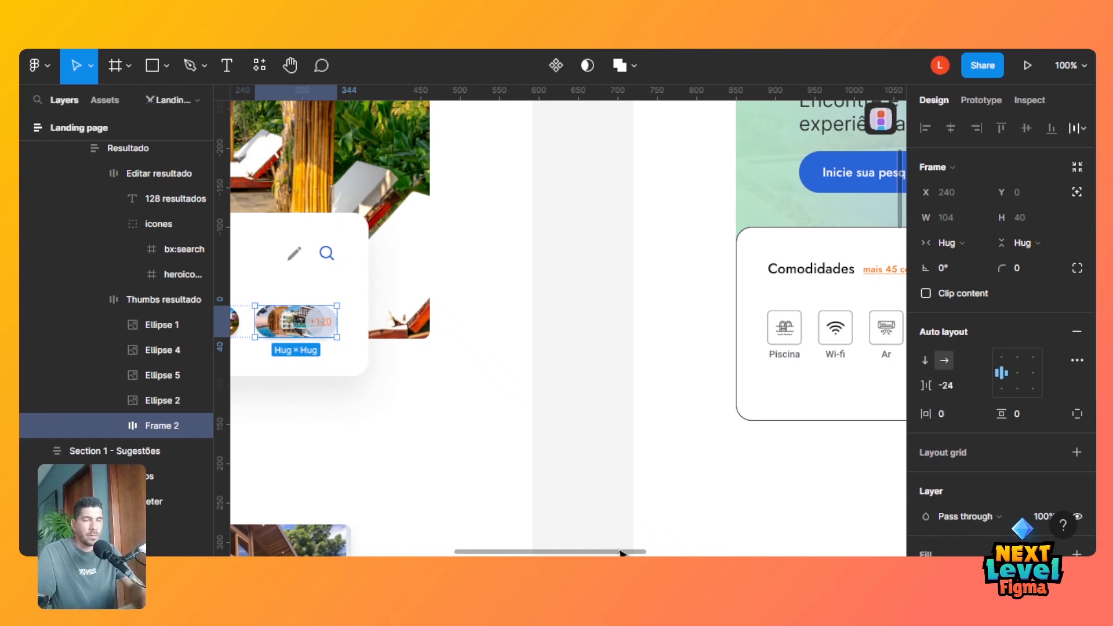
left_click_drag(621, 551, 539, 553)
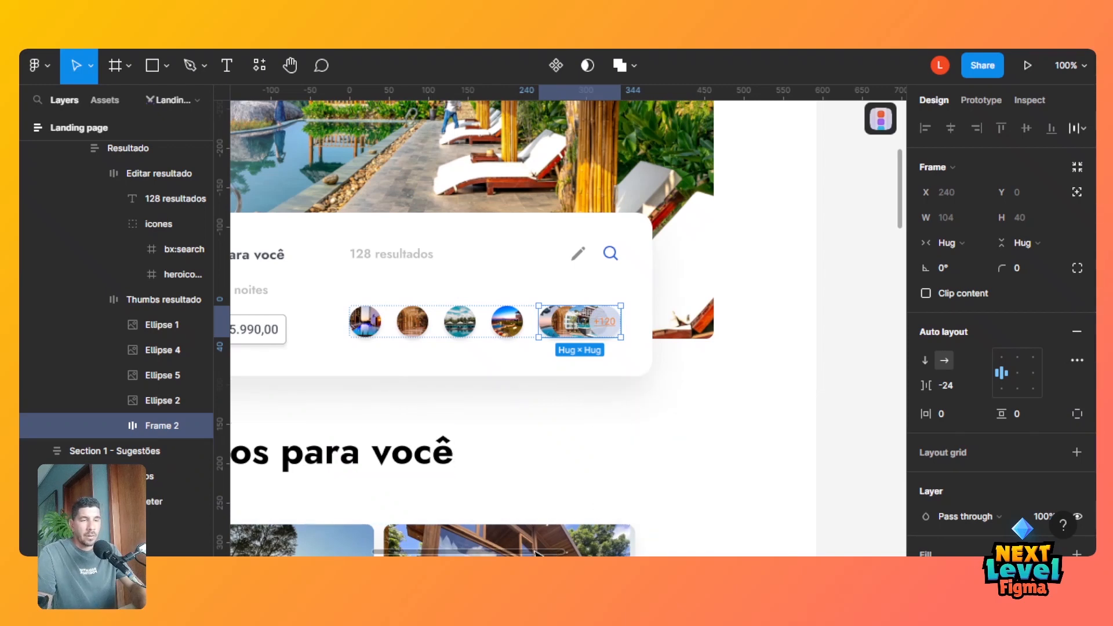
mouse_move(538, 555)
left_mouse_down()
mouse_move(505, 554)
mouse_move(545, 554)
left_mouse_up()
left_click(388, 321)
double_click(388, 321)
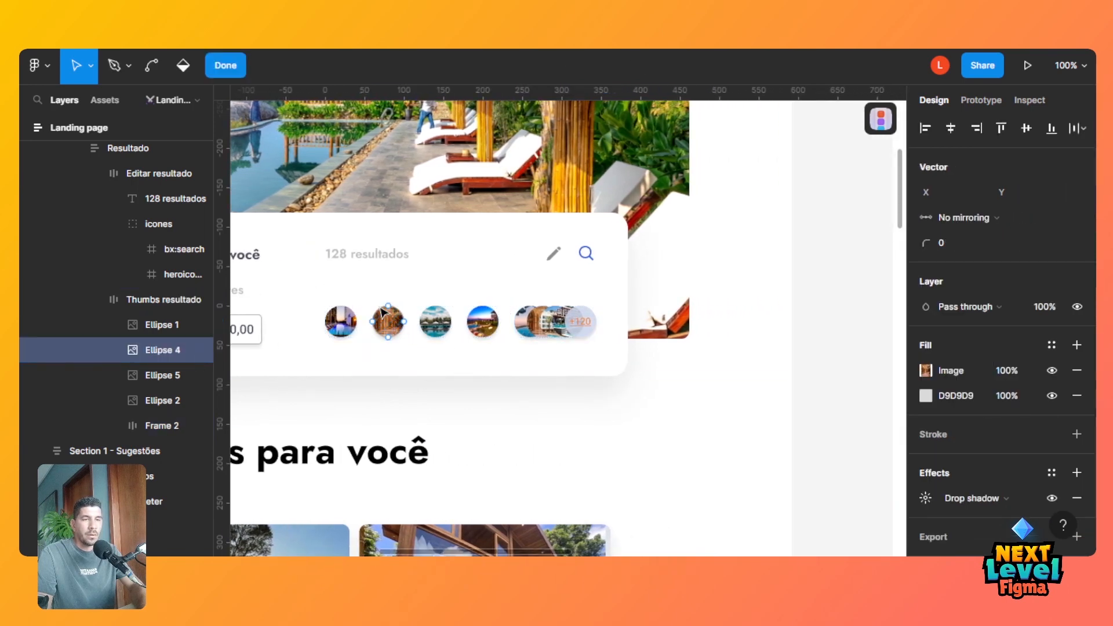
key("Escape")
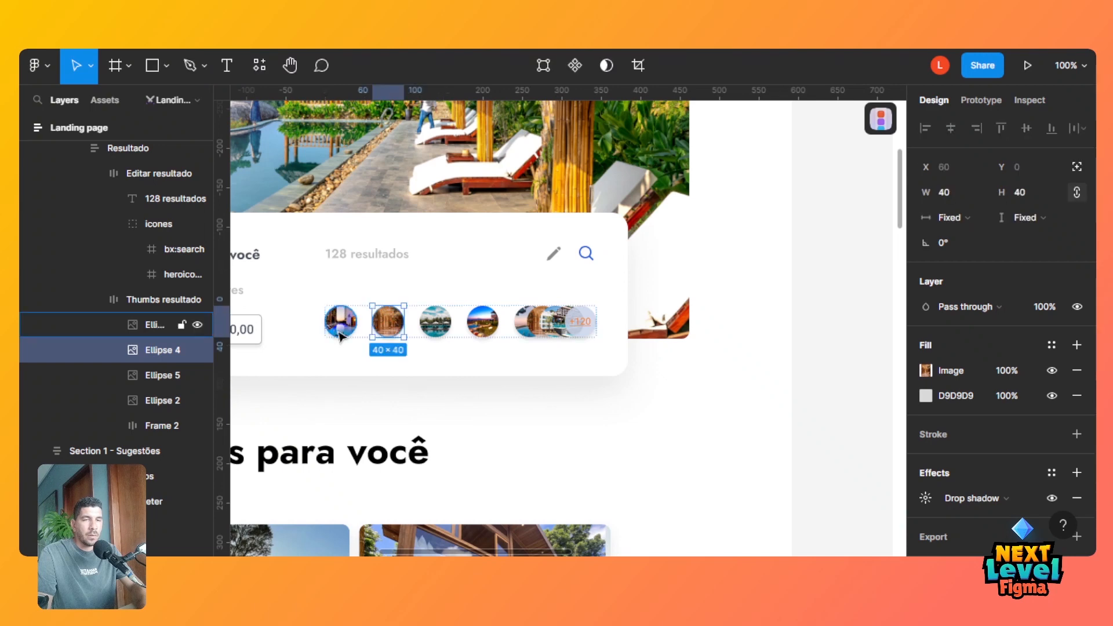
left_click(340, 328)
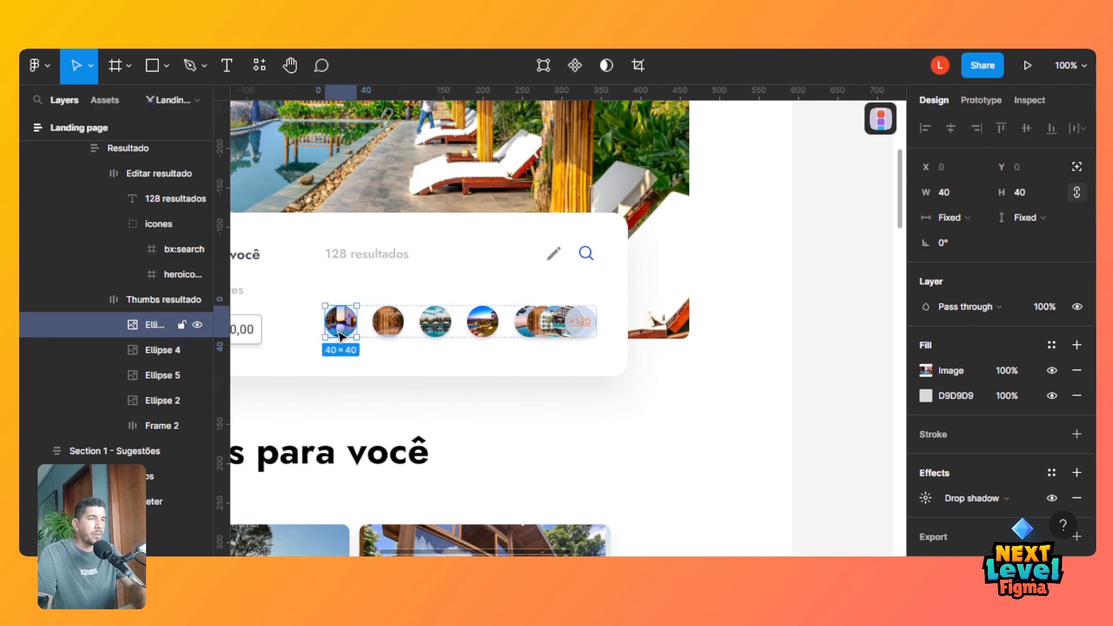
Draw a circle about 55 × 55 with the Ellipse tool inside the Resultado Pesquisa frame.
scroll(561, 321, "right", 1)
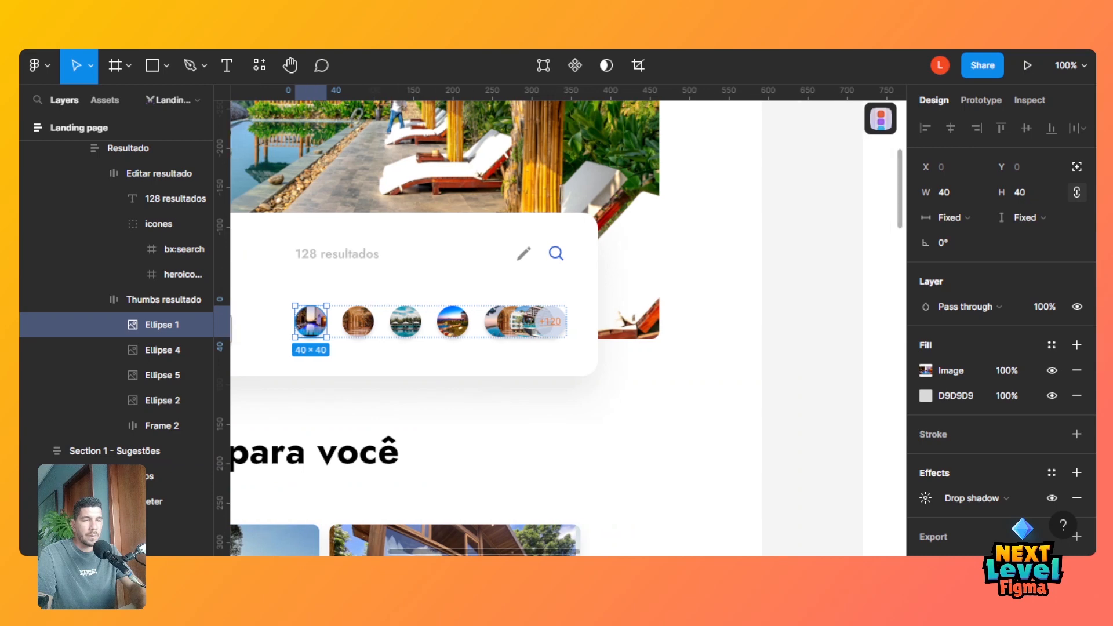
left_click_drag(471, 552, 741, 522)
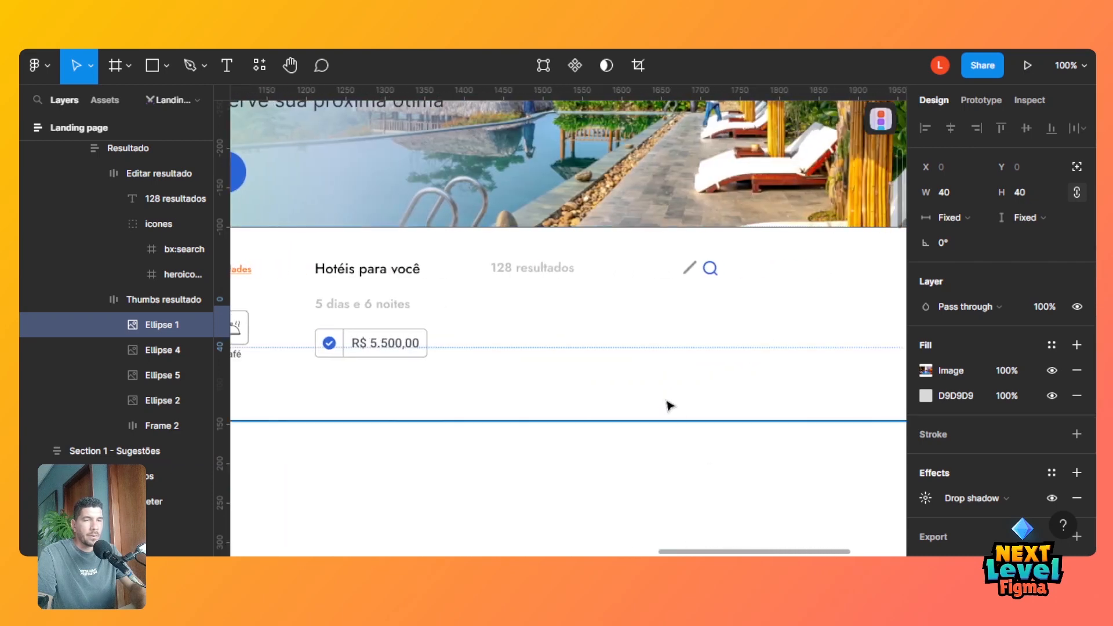
left_click(557, 306)
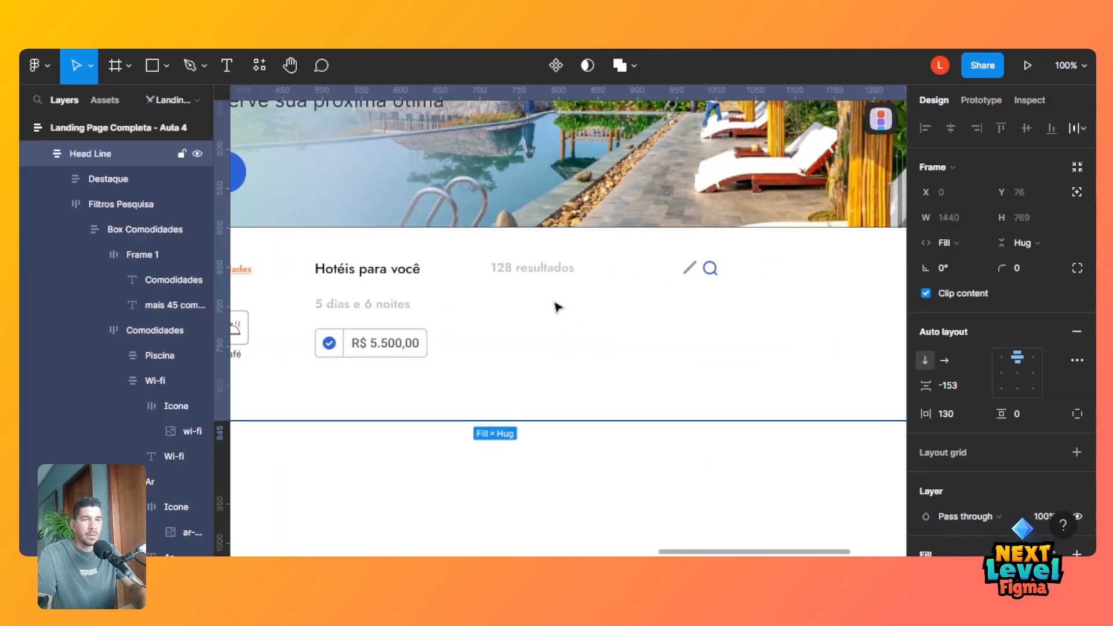
double_click(550, 272)
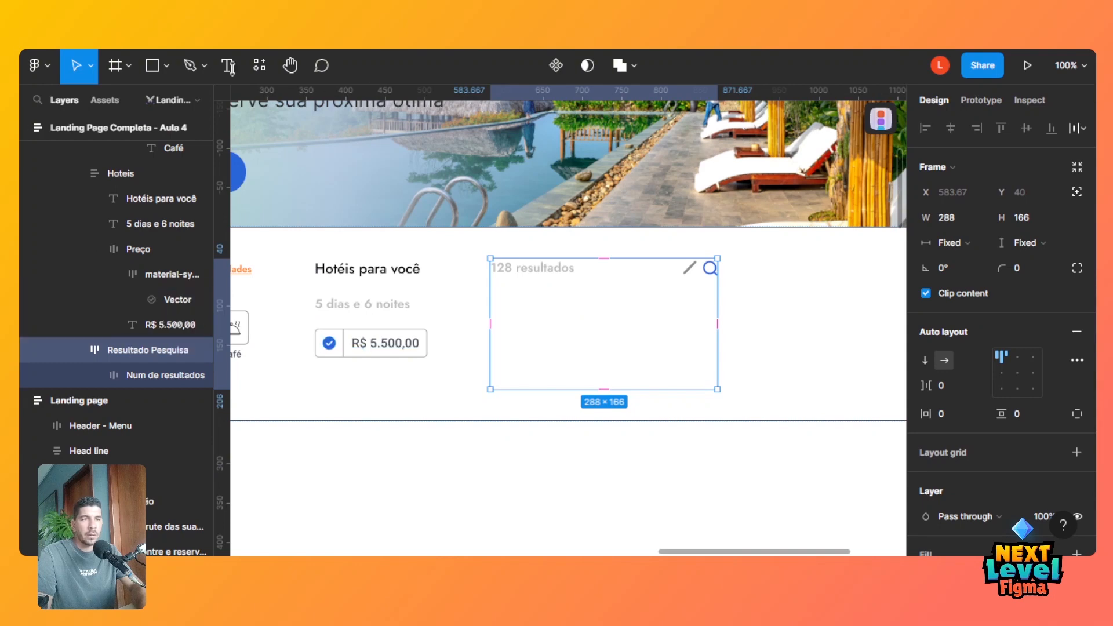
left_click(166, 65)
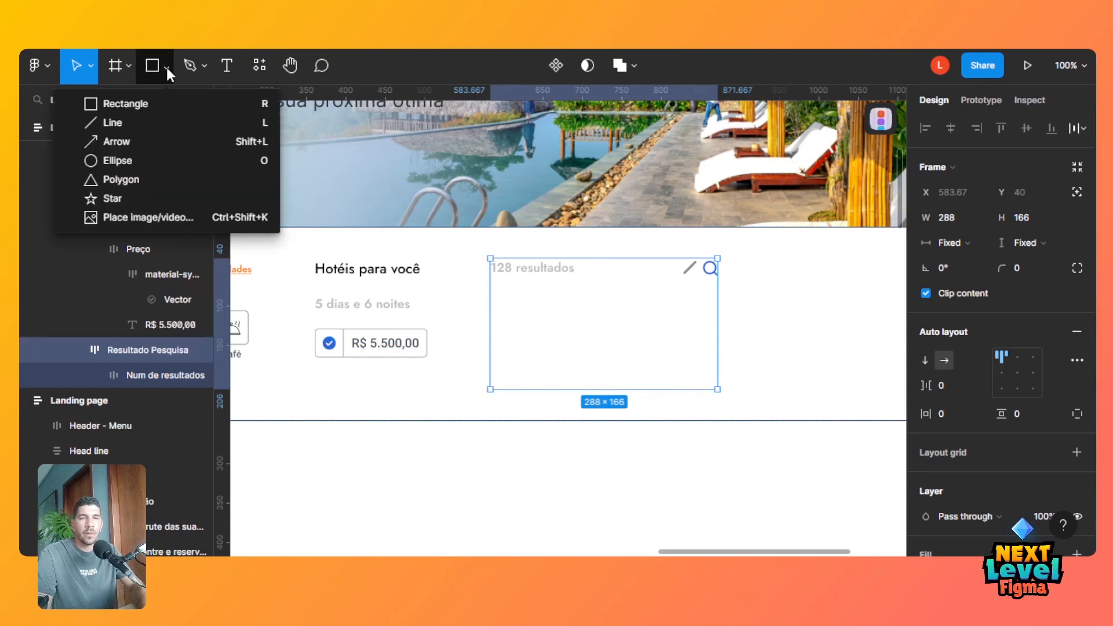
left_click(155, 165)
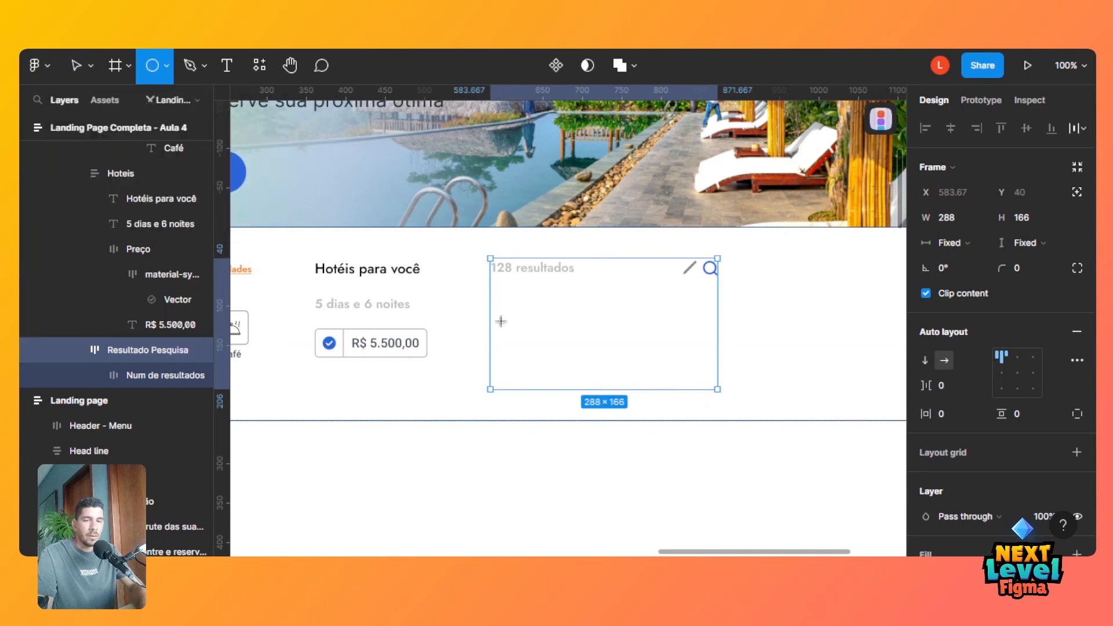
left_click(539, 348)
left_click_drag(539, 349, 539, 349)
left_click_drag(515, 283, 596, 268)
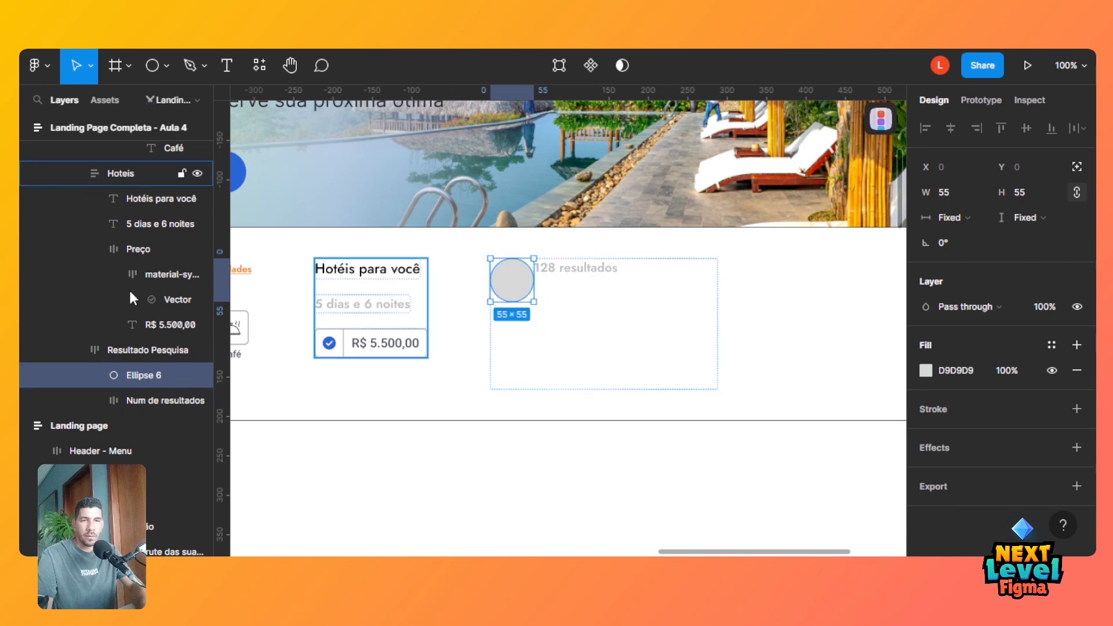
Set the Resultado Pesquisa auto layout to vertical direction and move the circle below the Num de resultados frame.
left_click(133, 350)
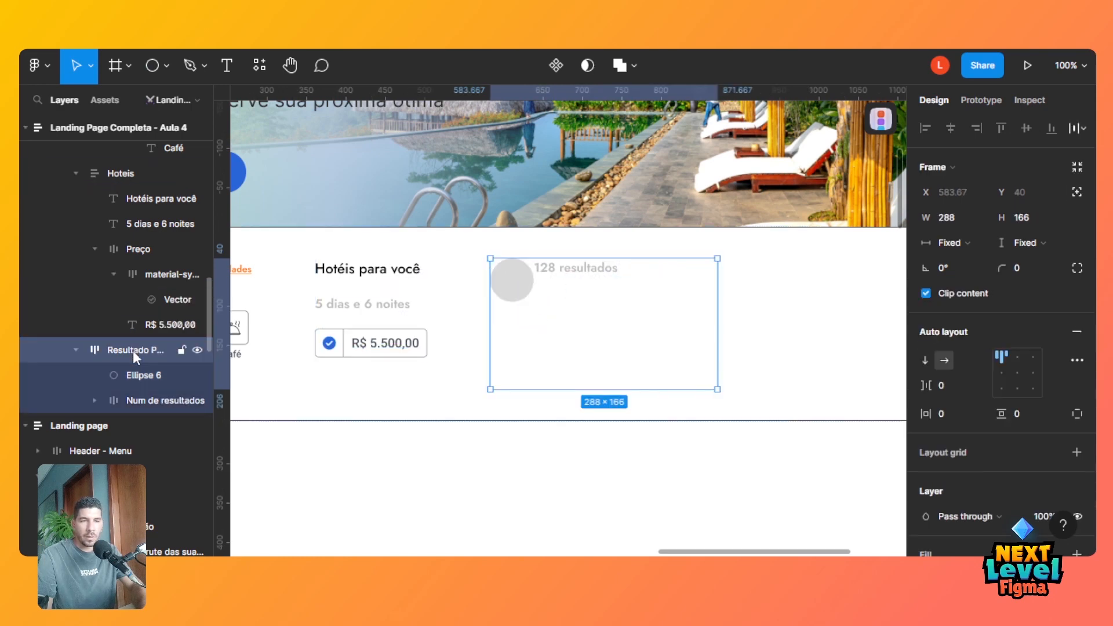
left_click(922, 366)
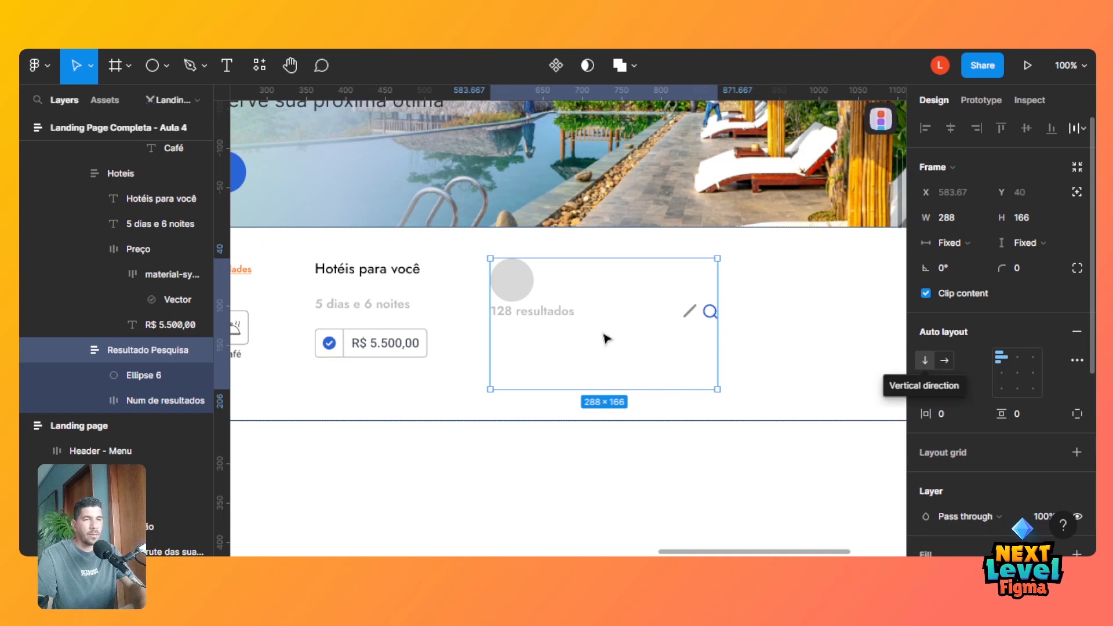
left_click_drag(127, 374, 137, 415)
left_click(139, 376)
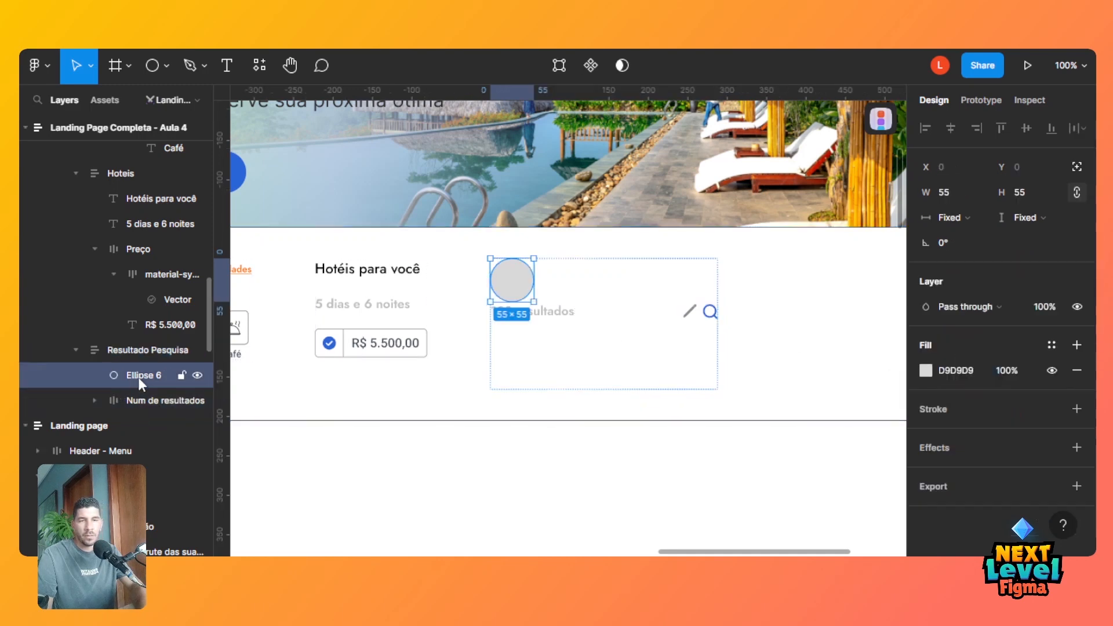
left_click_drag(138, 377, 138, 410)
left_click_drag(208, 321, 215, 344)
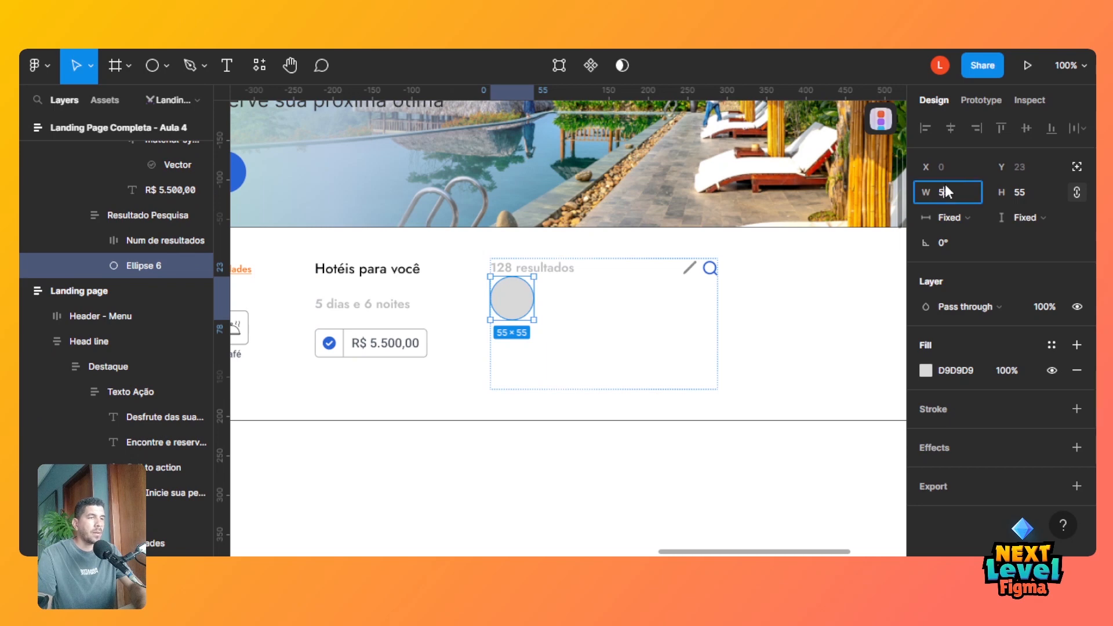
Try to resize the circle by setting its width to 40 and editing its height.
key("BackSpace")
type("4")
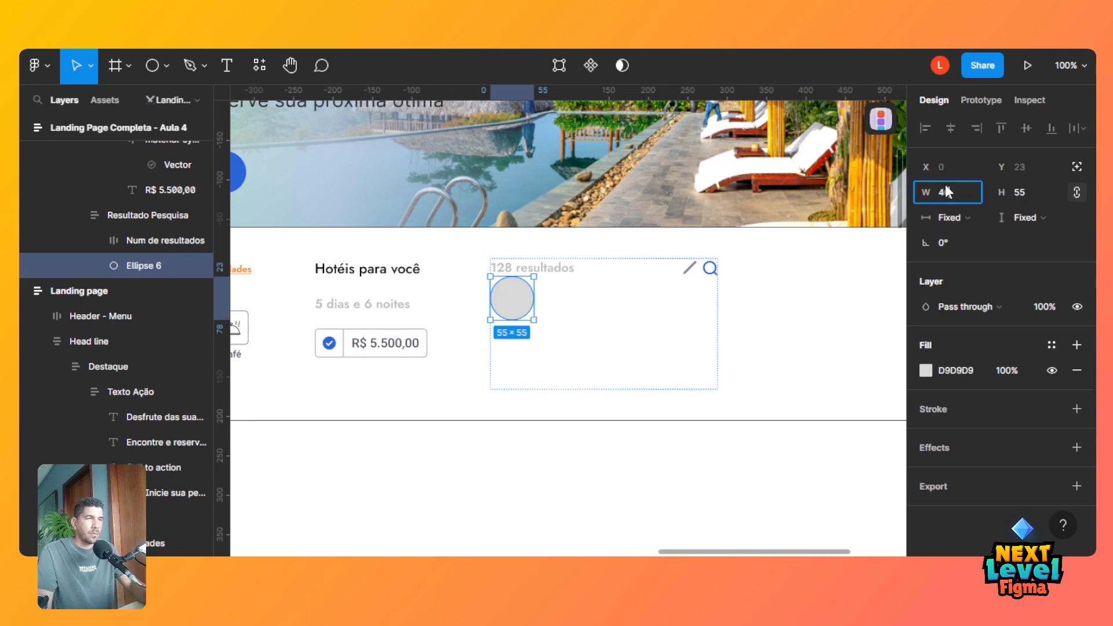
type("0")
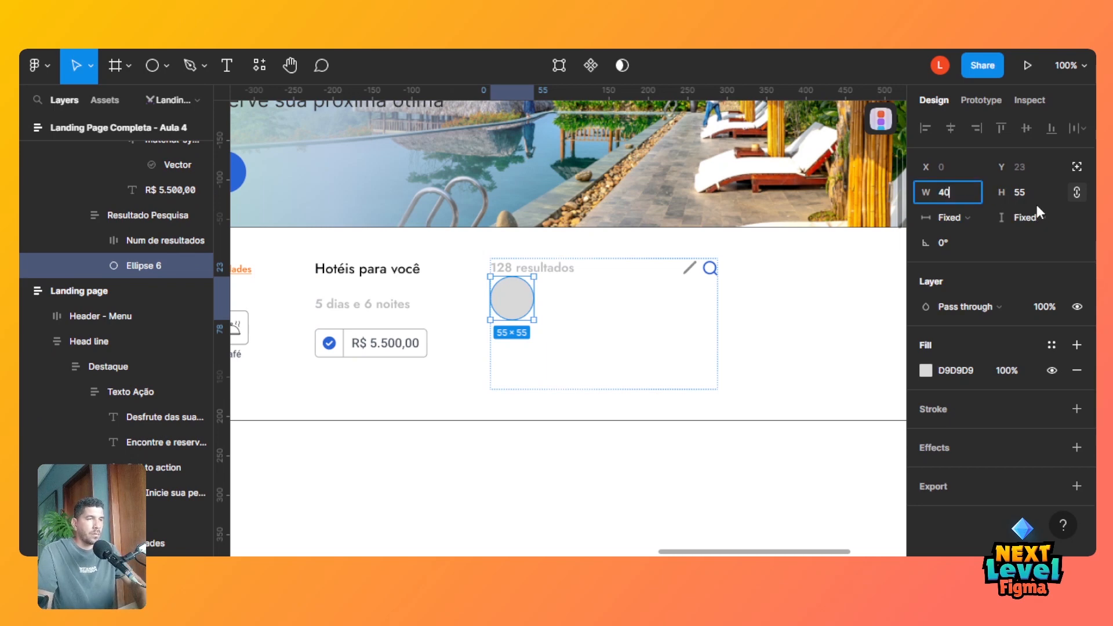
left_click(1017, 193)
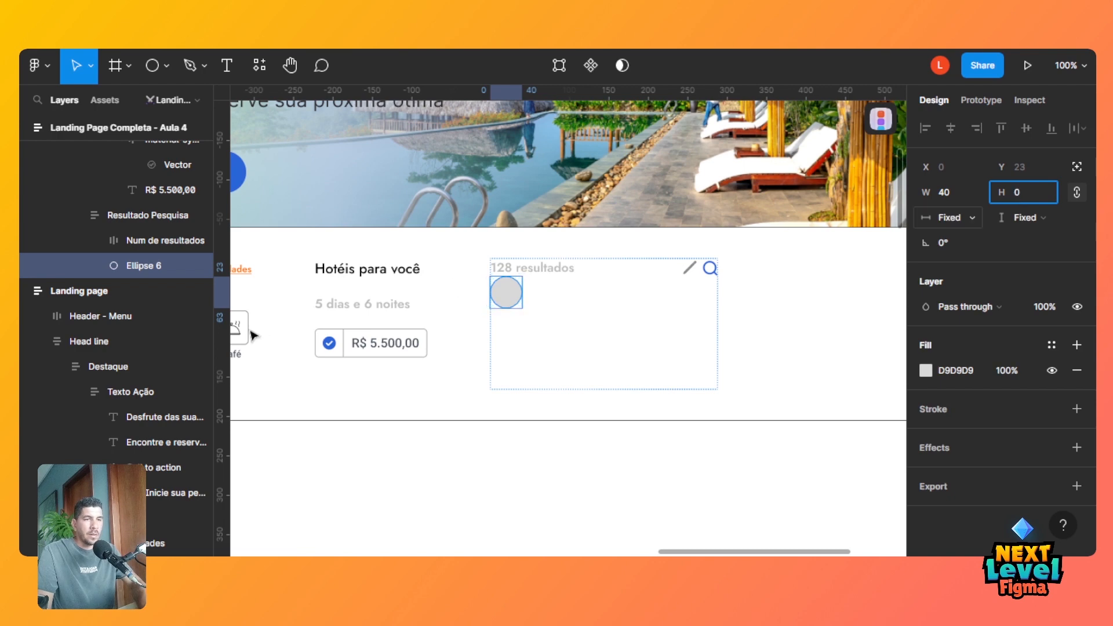
left_click(571, 328)
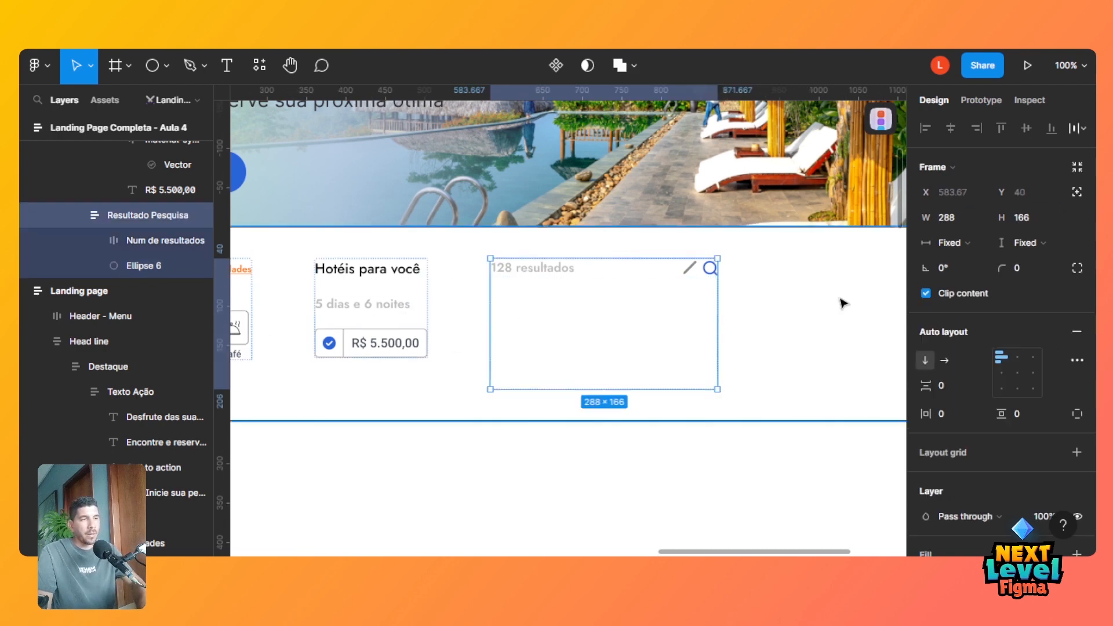
Set the circle's width and height to 40 × 40.
left_click(138, 262)
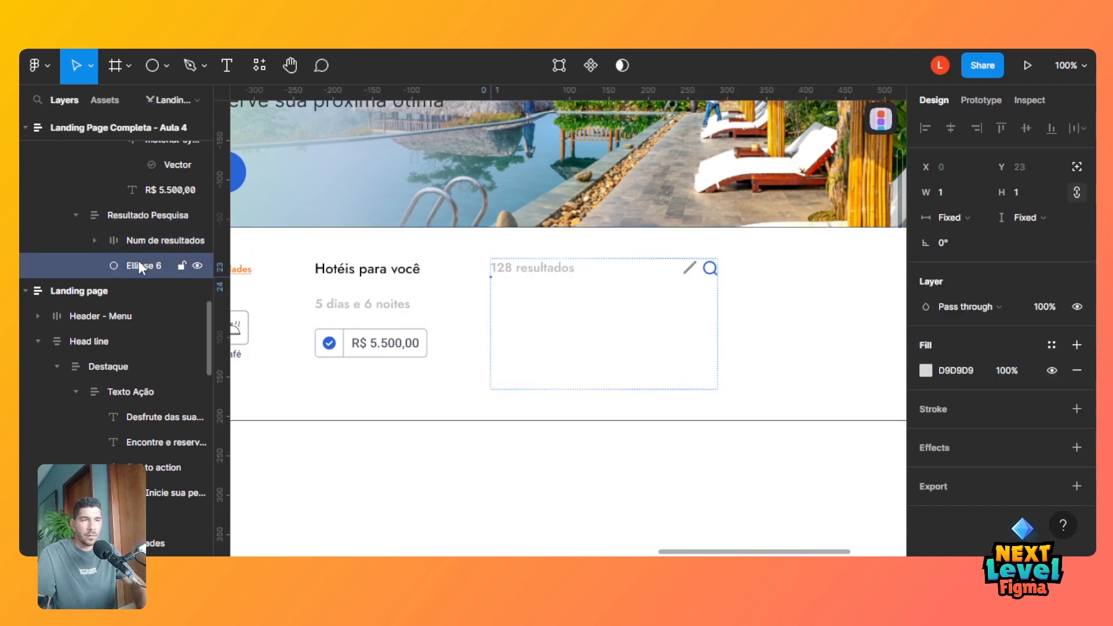
left_click(947, 191)
type("40")
key("Tab")
type("40")
key("Return")
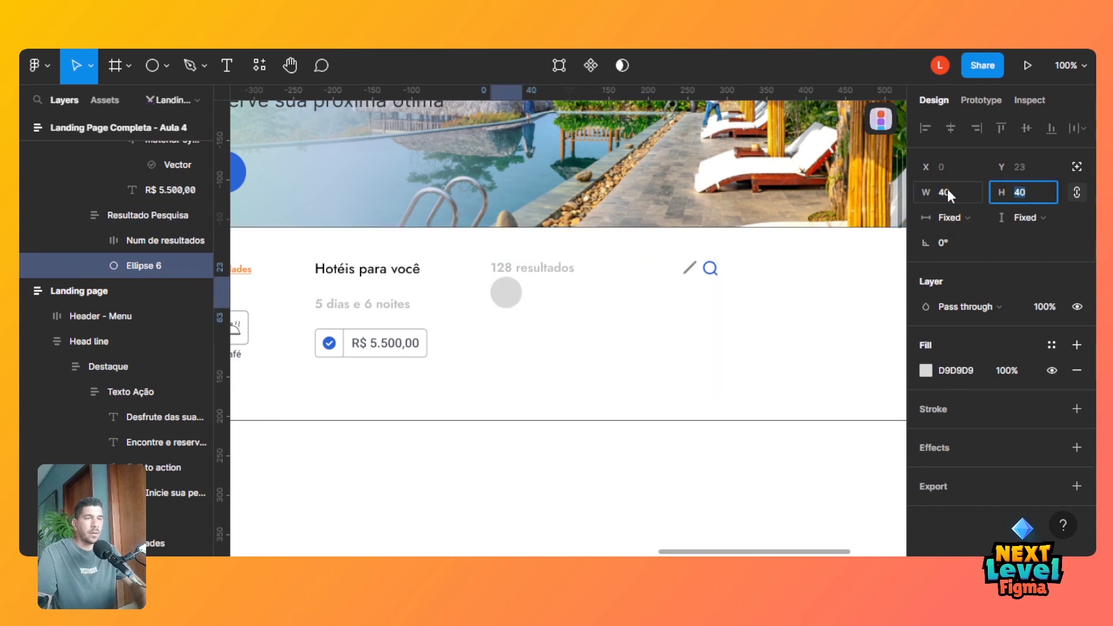
Wrap the circle in a frame inside Resultado Pesquisa and name that frame "Imagens resultado".
left_click(512, 296)
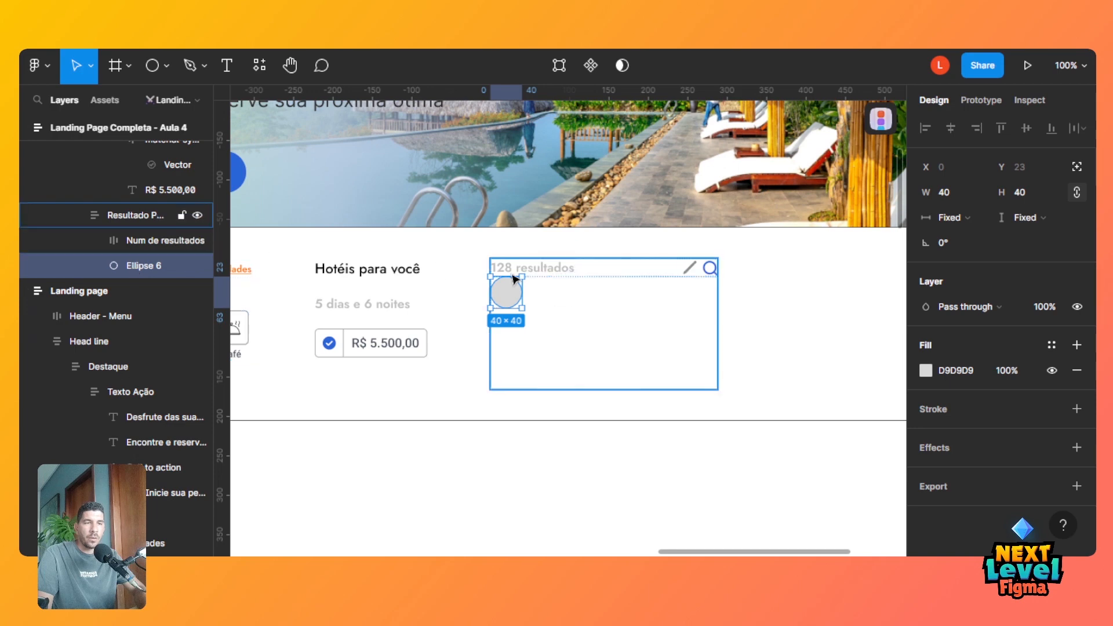
right_click(512, 308)
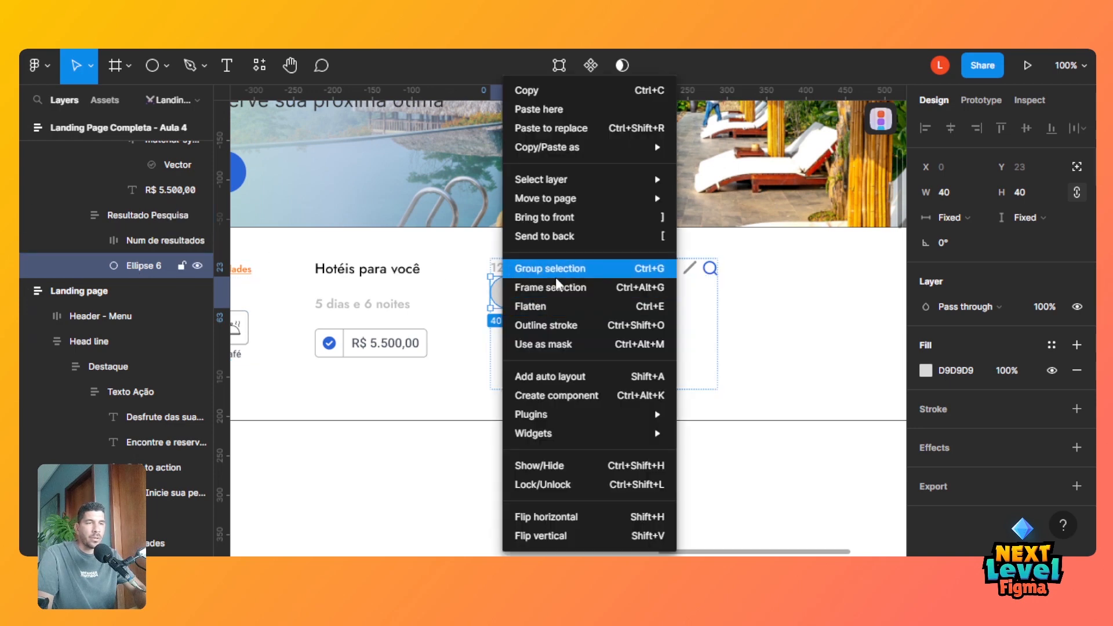
left_click(605, 288)
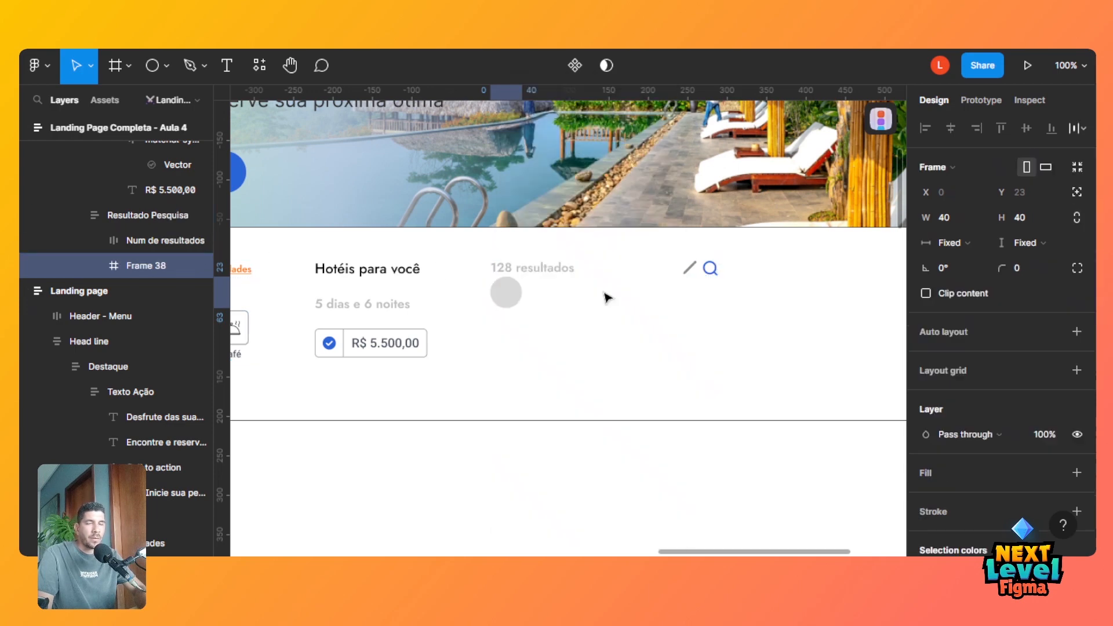
left_click(95, 265)
double_click(143, 266)
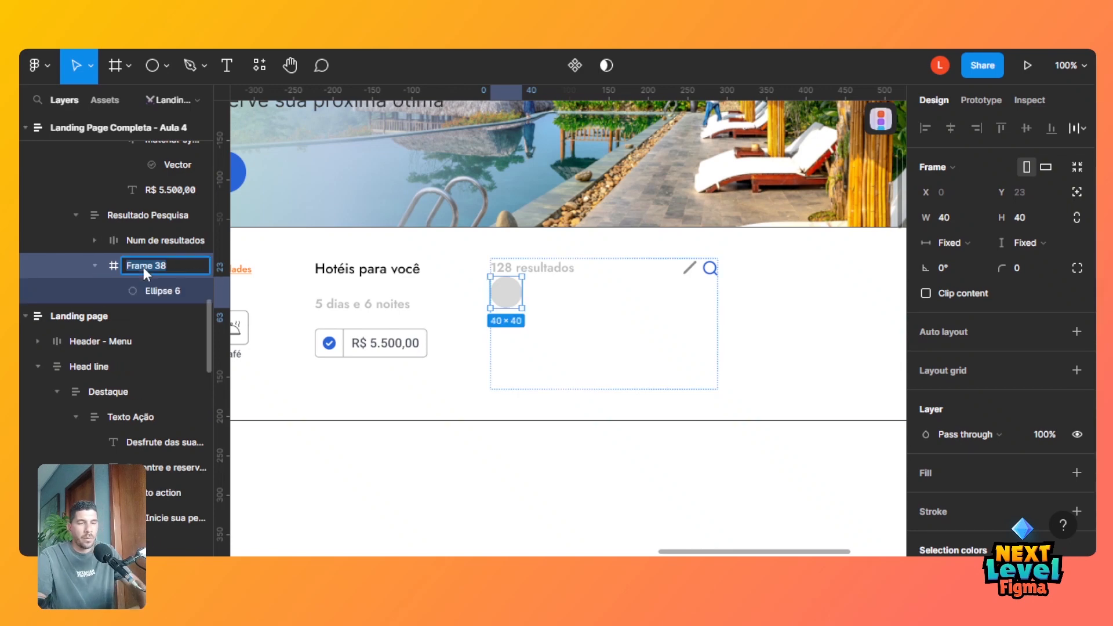
type("Imagens ")
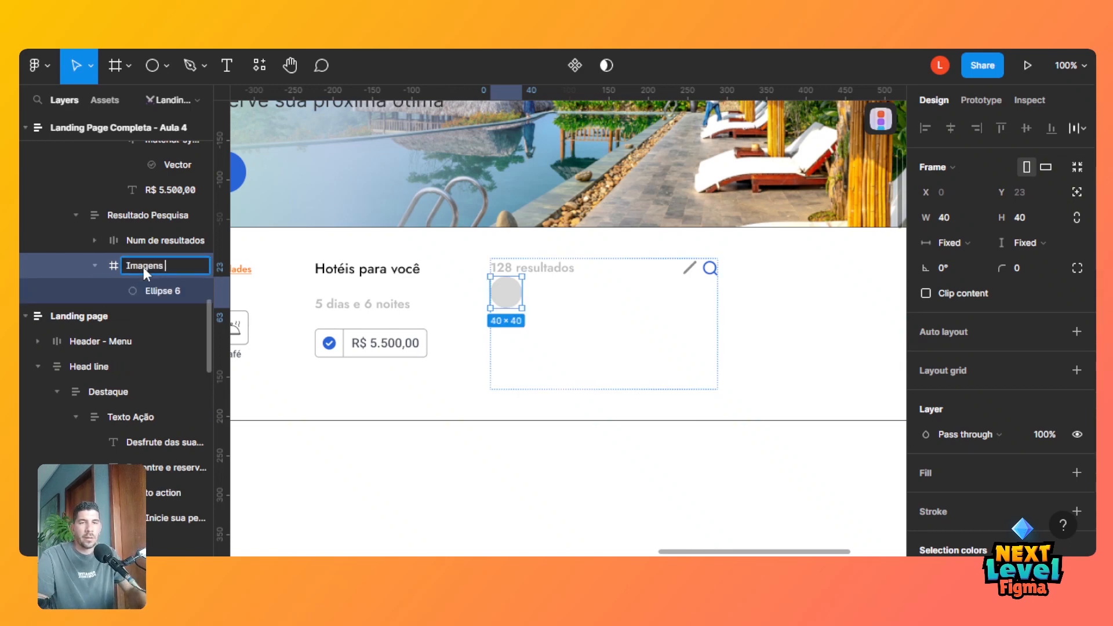
type("resultado")
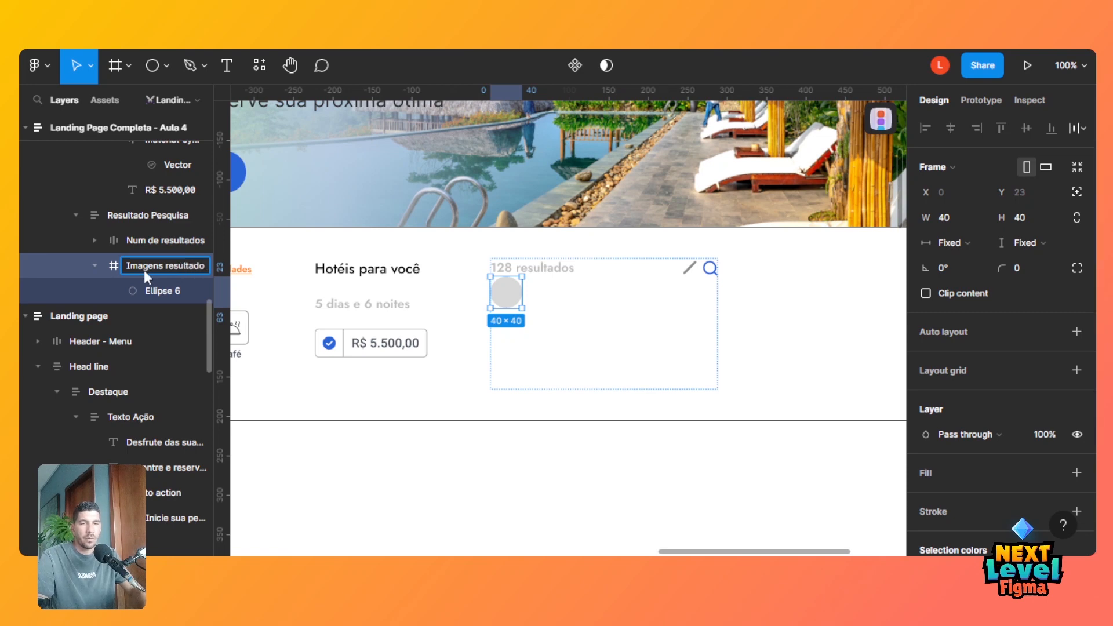
left_click(155, 292)
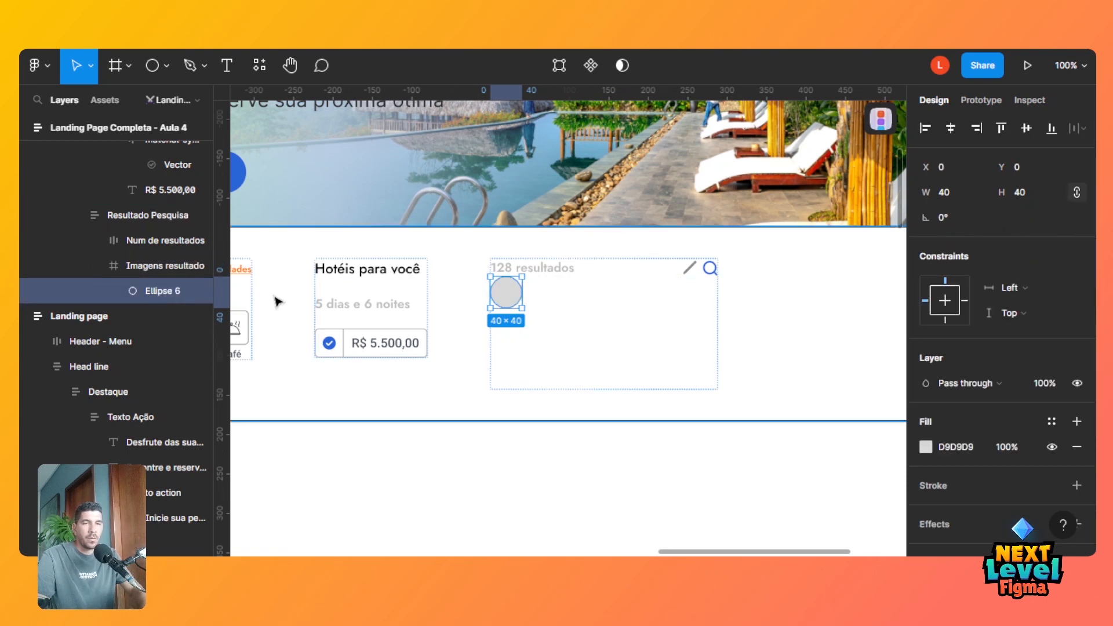
Add a horizontal auto layout to the Imagens resultado frame with 20 spacing between items.
left_click(155, 264)
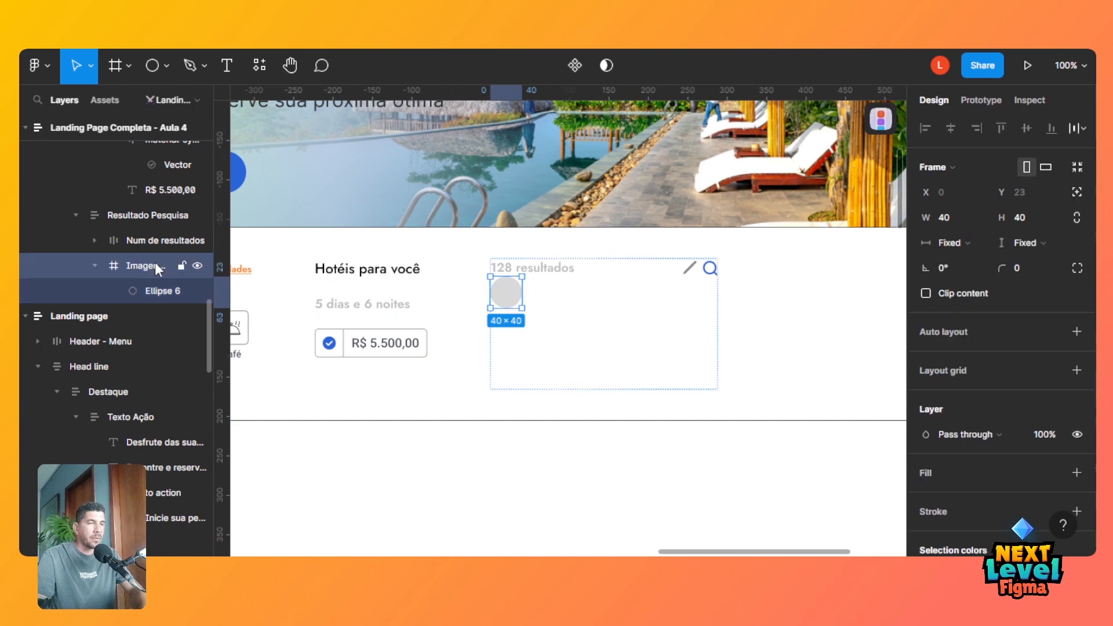
key("shift+a")
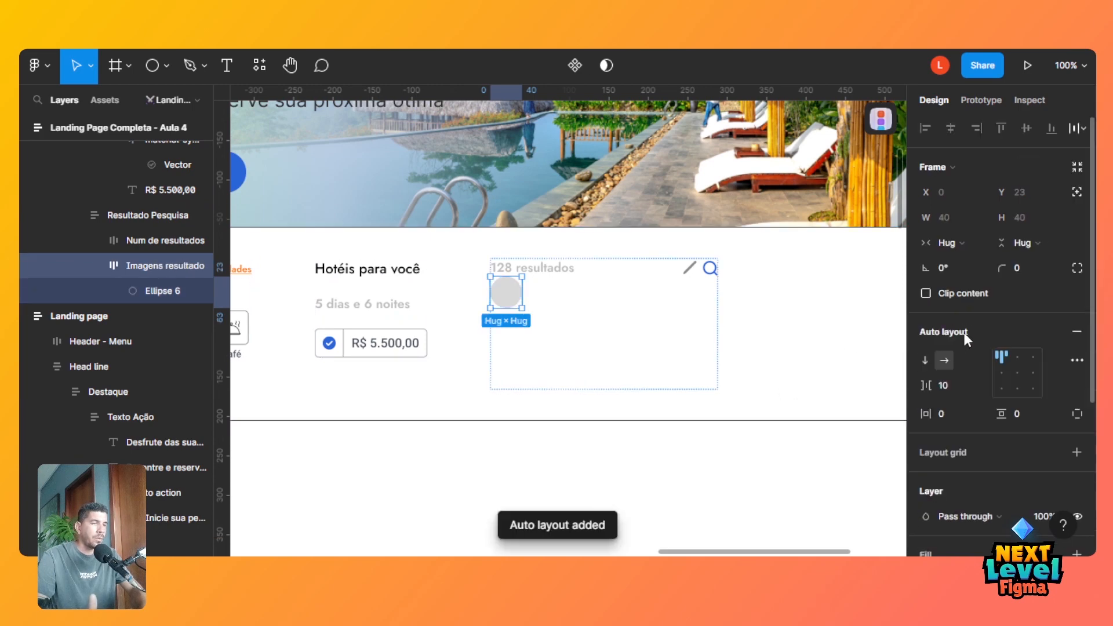
left_click(943, 386)
type("2")
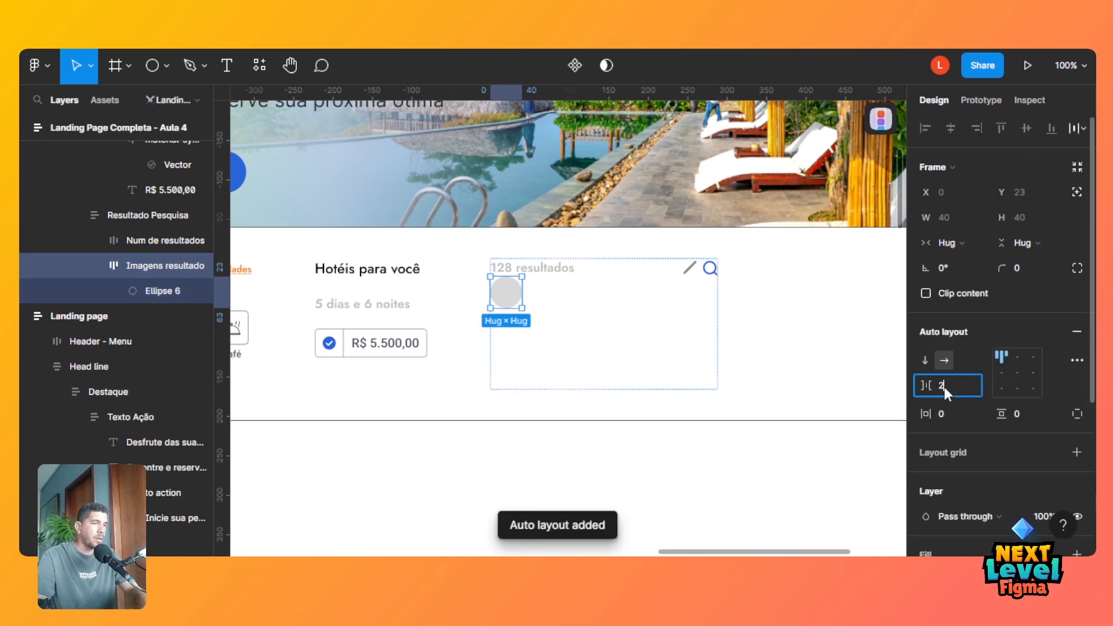
type("0")
key("Return")
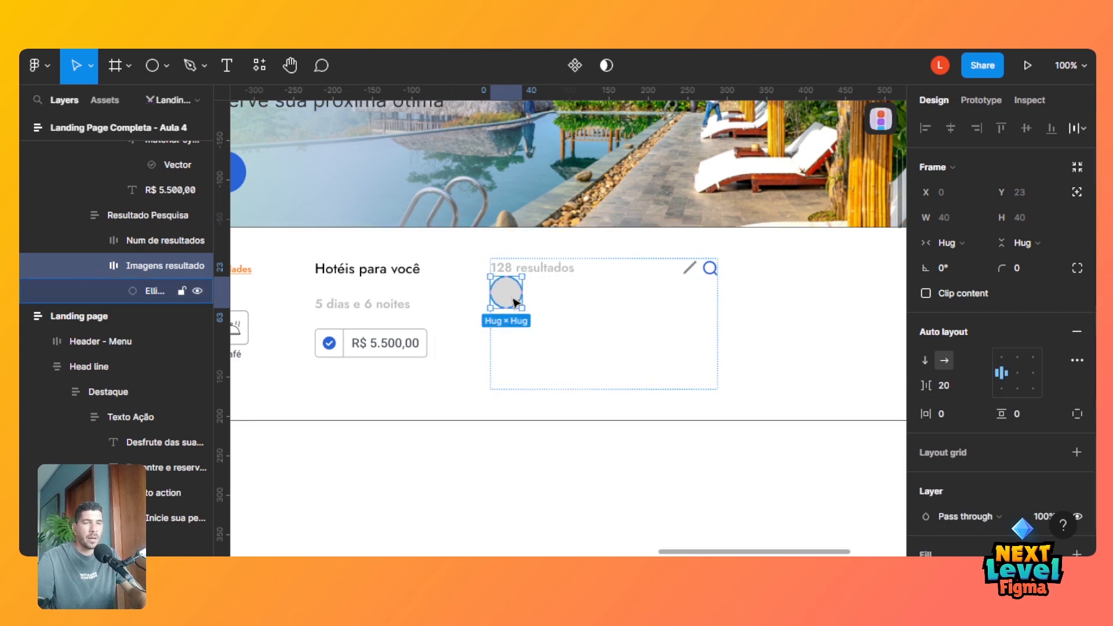
Duplicate the circle three times inside the Imagens resultado frame to make a row of four.
key("ctrl+d")
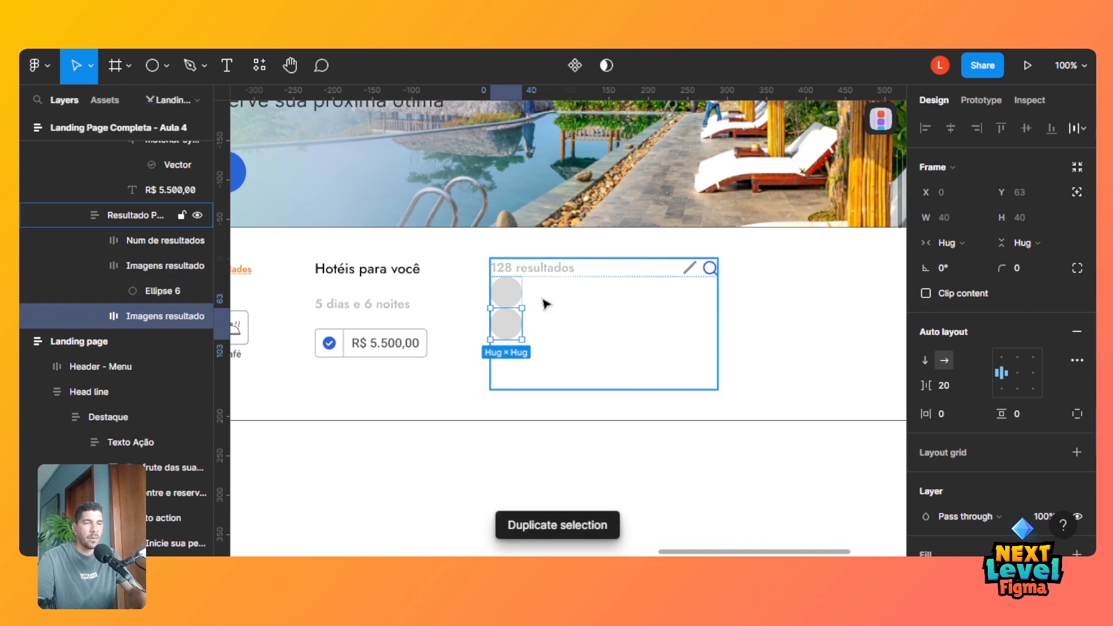
key("ctrl+z")
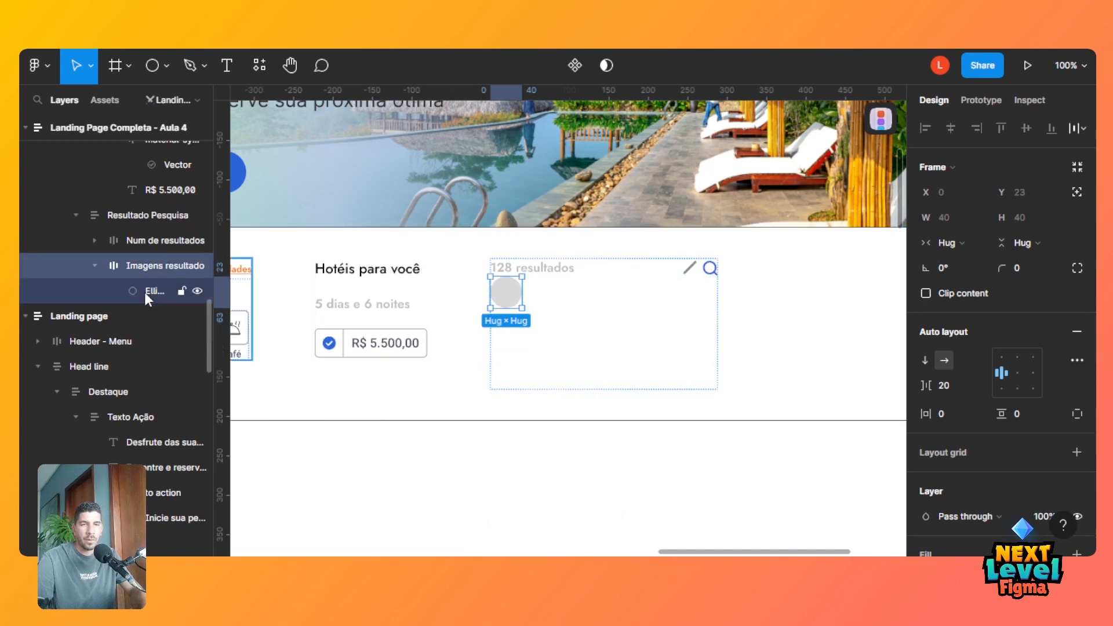
left_click(144, 292)
key("ctrl+d")
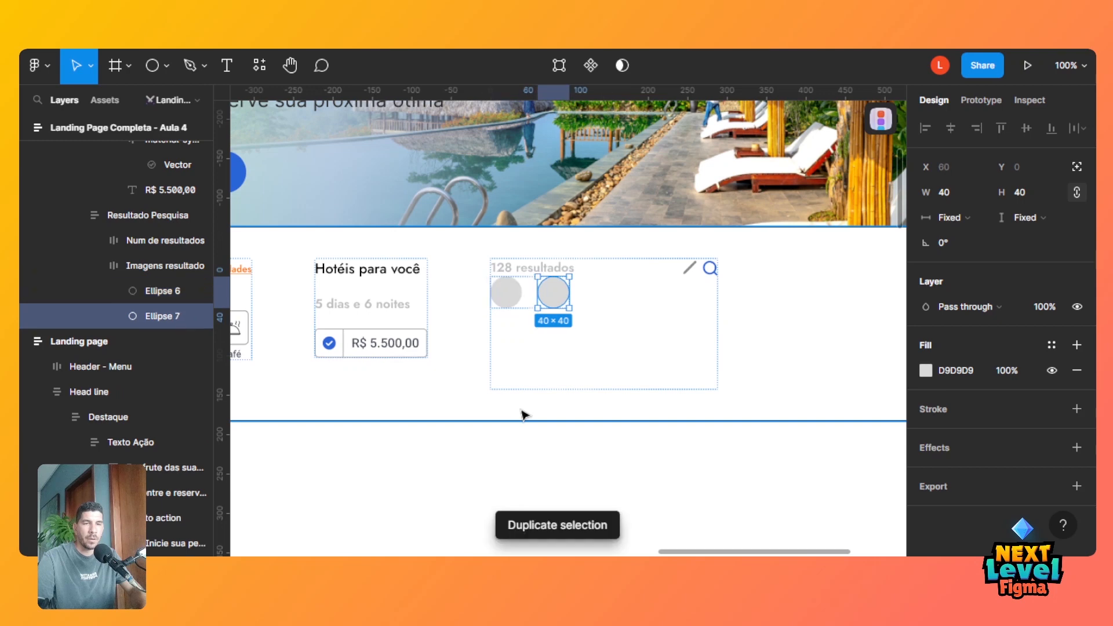
key("ctrl+d")
key("ctrl+d")
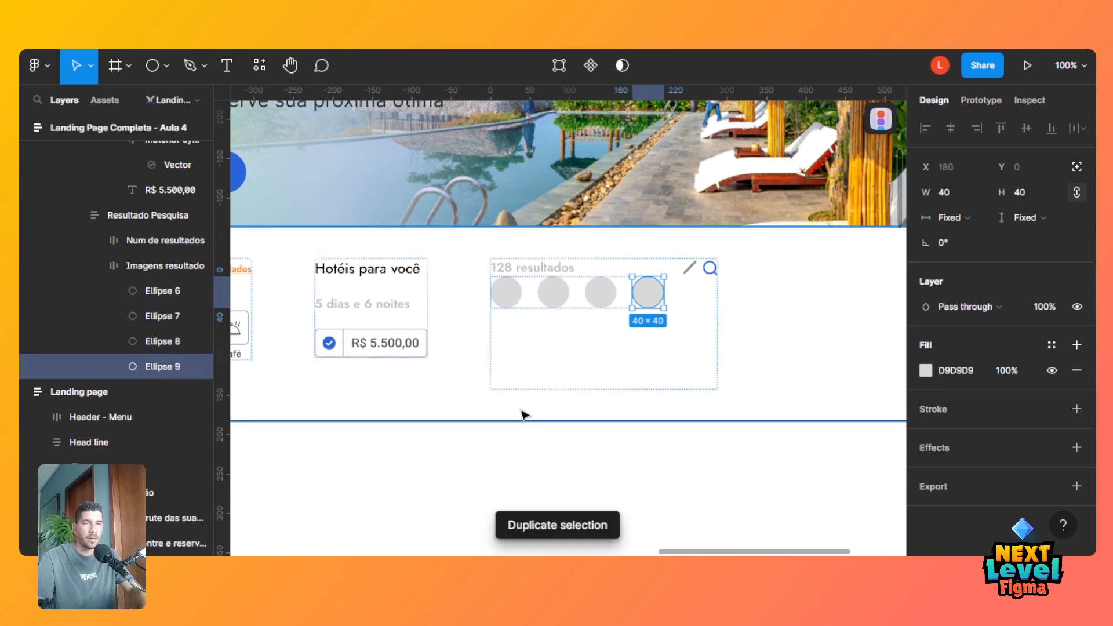
scroll(766, 548, "left", 10)
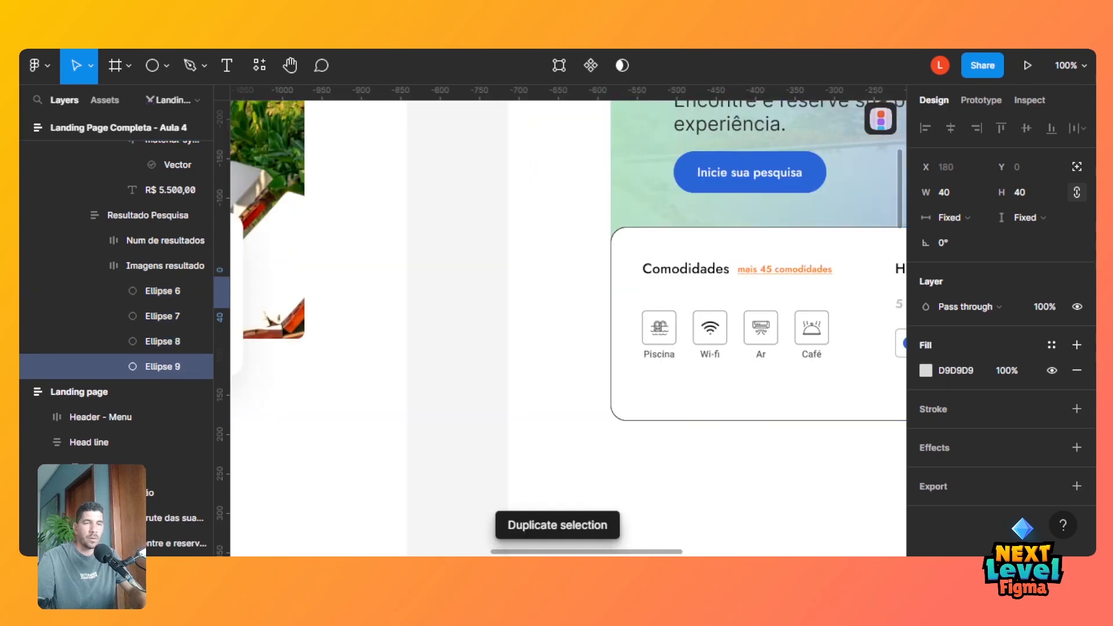
scroll(568, 324, "left", 8)
scroll(594, 342, "right", 18)
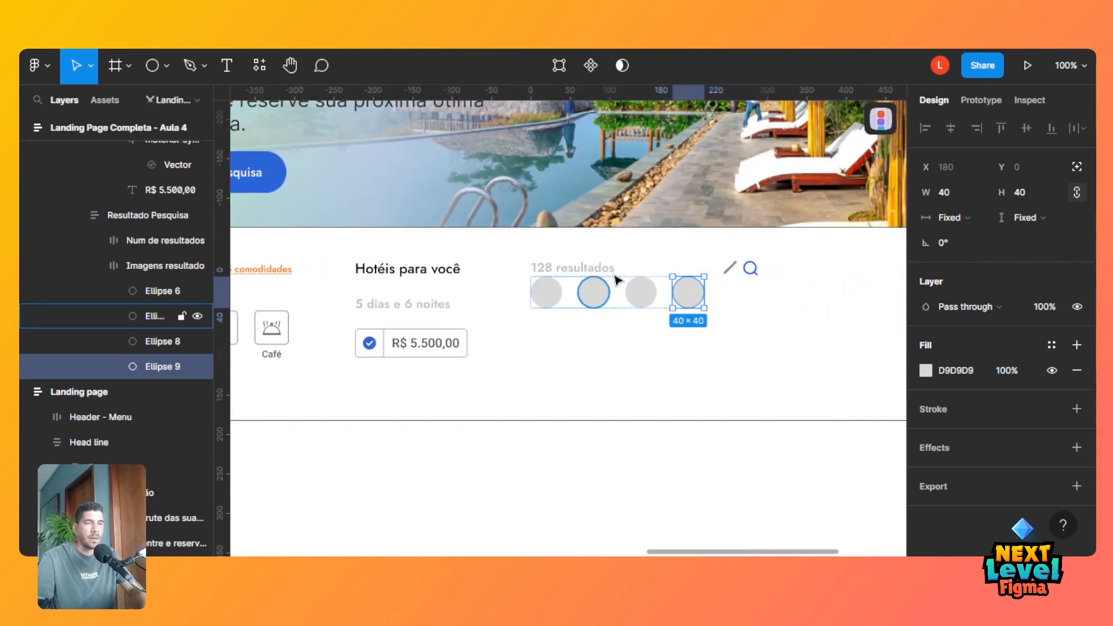
Set the Resultado Pesquisa frame's height to Hug contents and its vertical item spacing to 60.
left_click(636, 268)
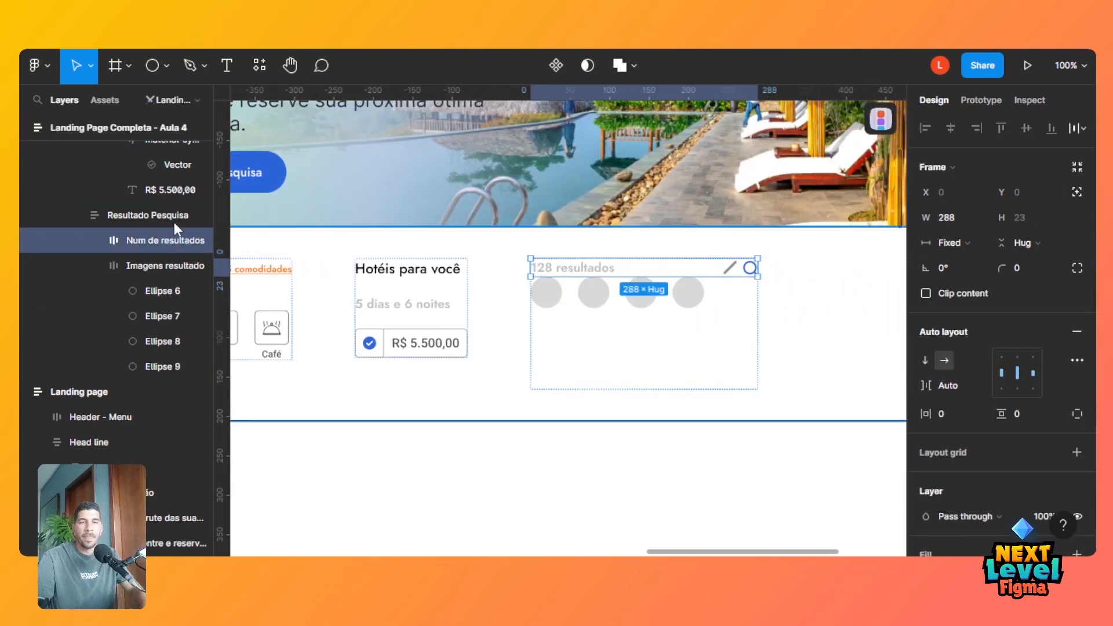
left_click(151, 213)
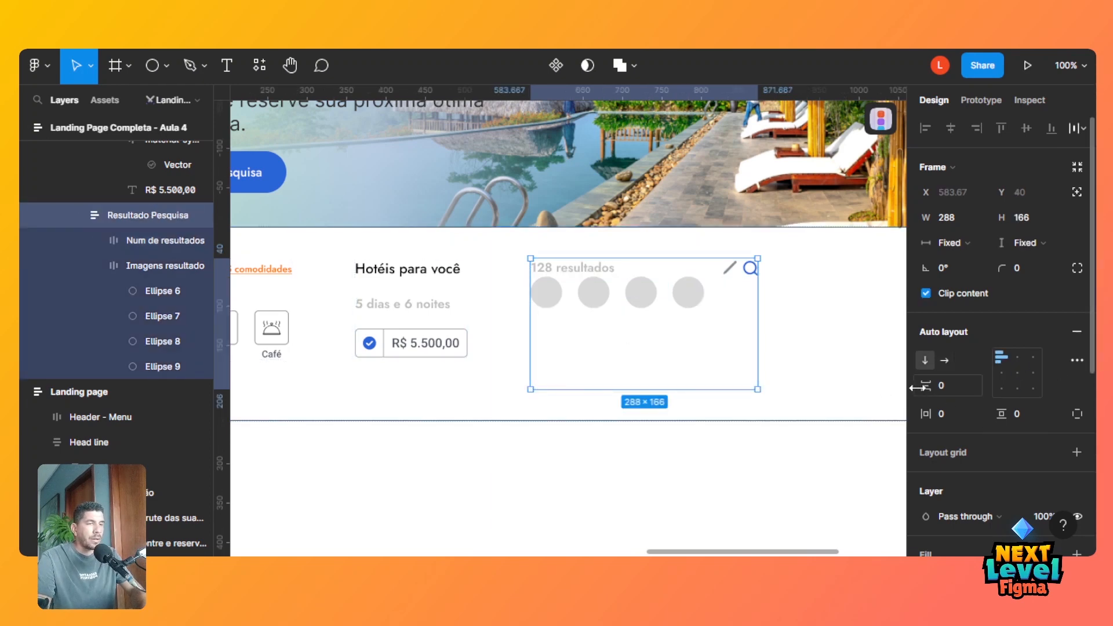
left_click_drag(917, 388, 1021, 369)
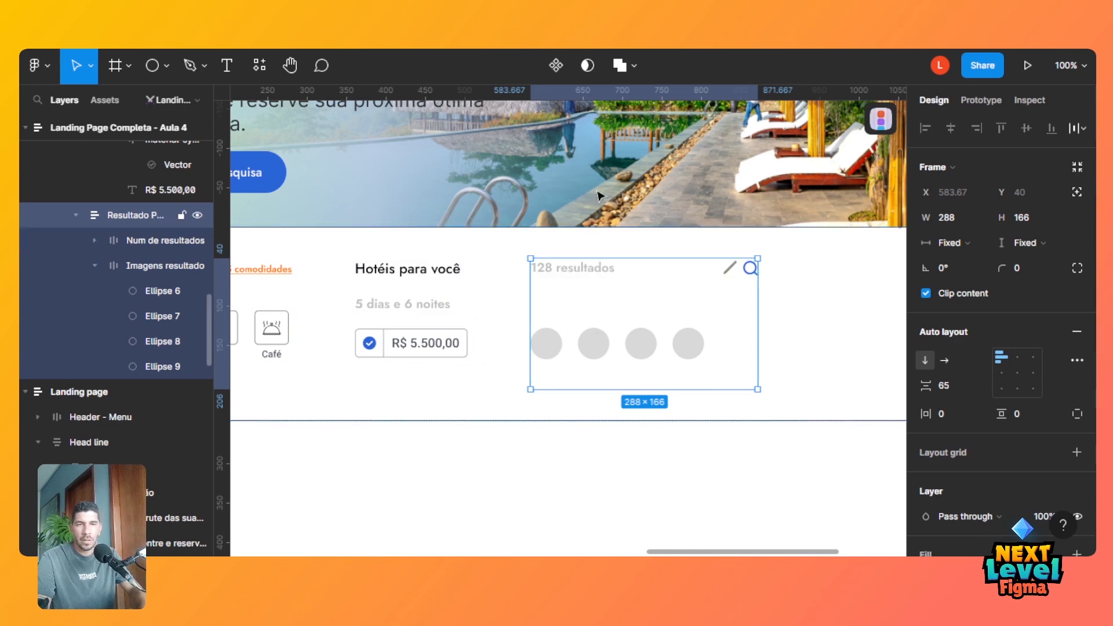
left_click(1029, 248)
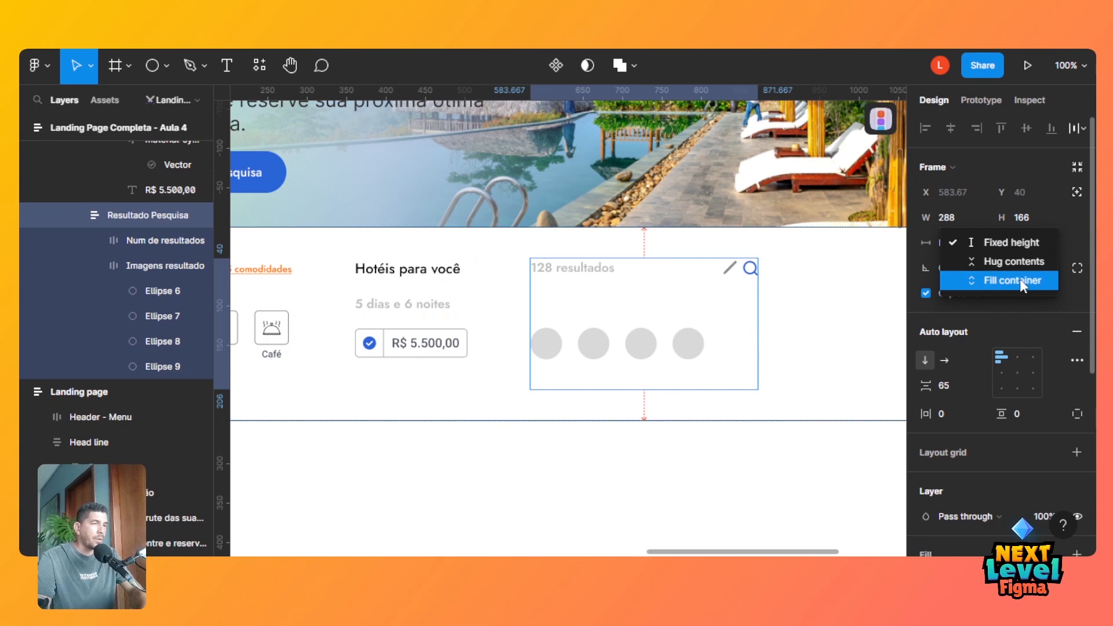
left_click(1020, 262)
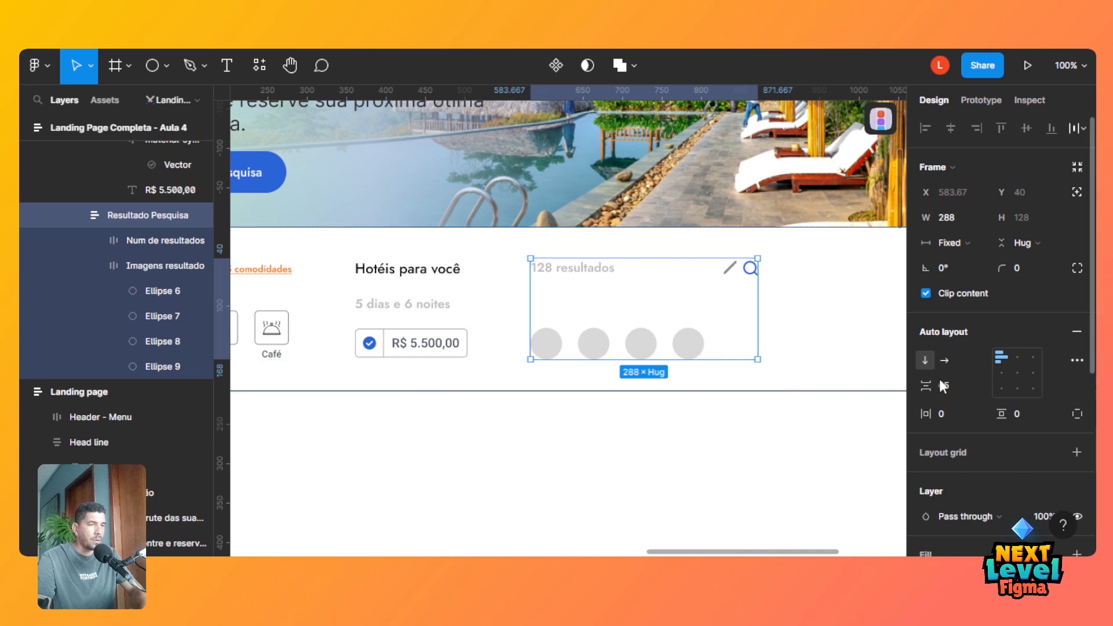
left_click_drag(926, 383, 918, 386)
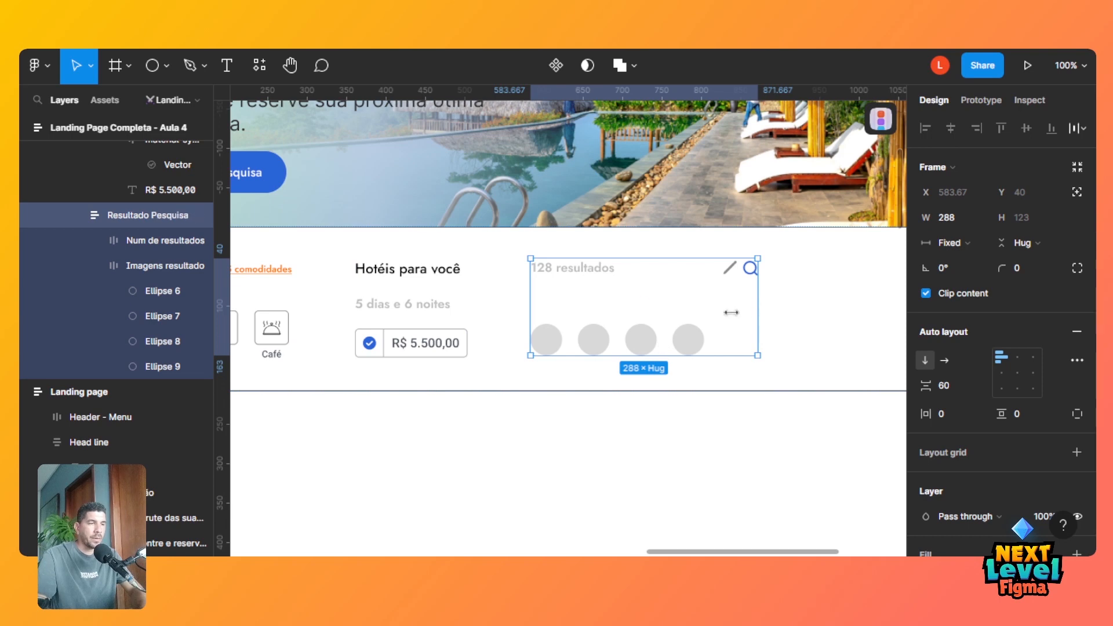
Widen the Resultado Pesquisa frame to 386.
left_click(141, 249)
left_click(138, 214)
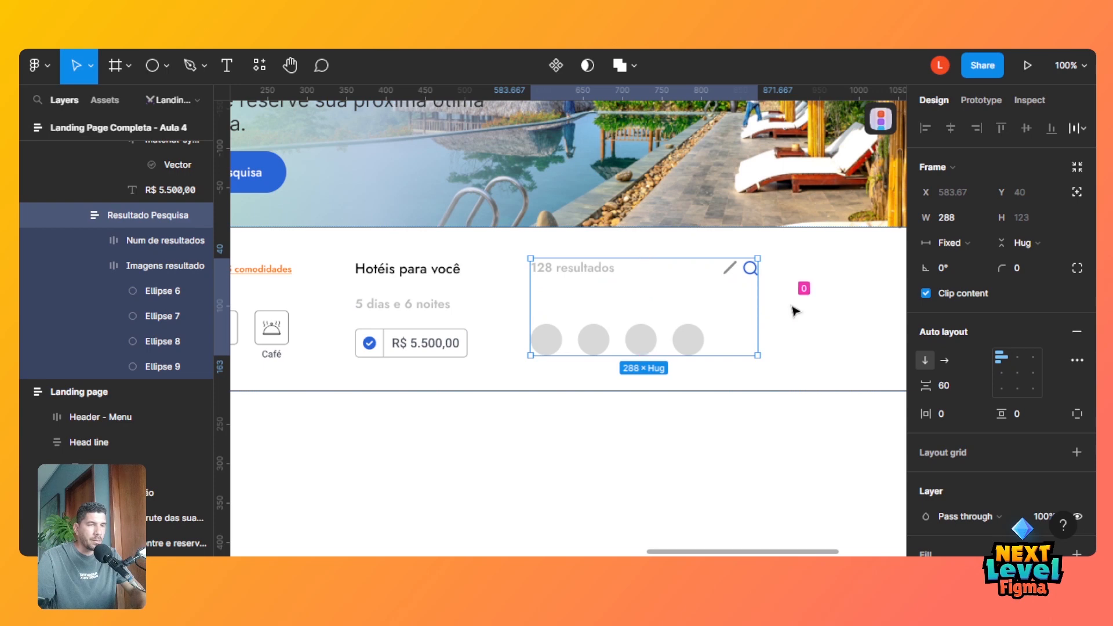
left_click_drag(761, 306, 834, 299)
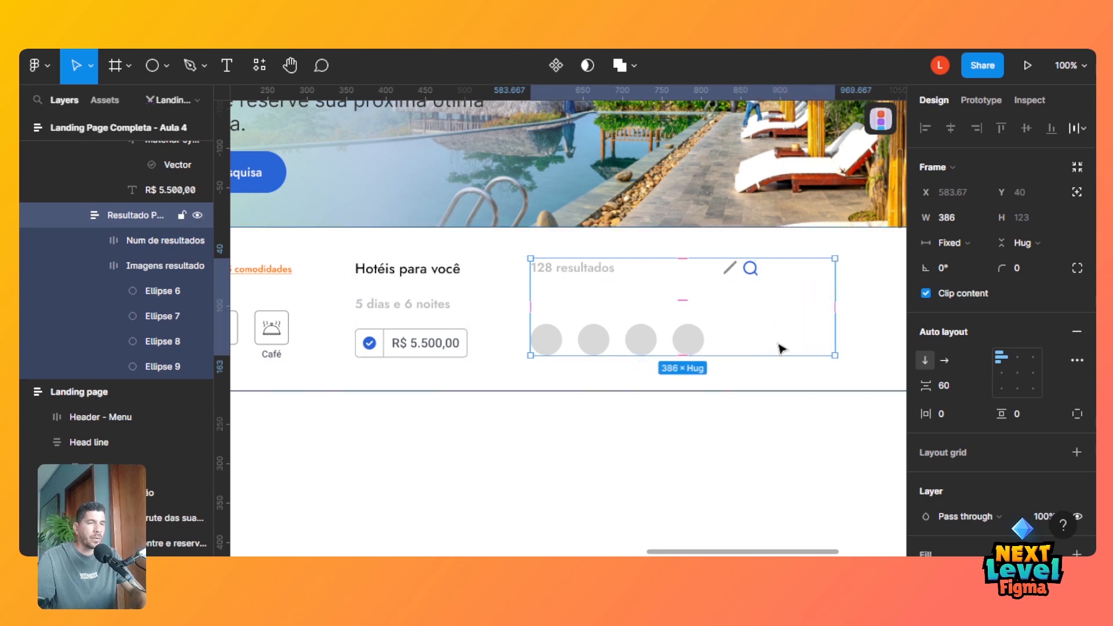
Duplicate the last circle in the row to make a fifth and wrap the copy in its own frame.
left_click(696, 340)
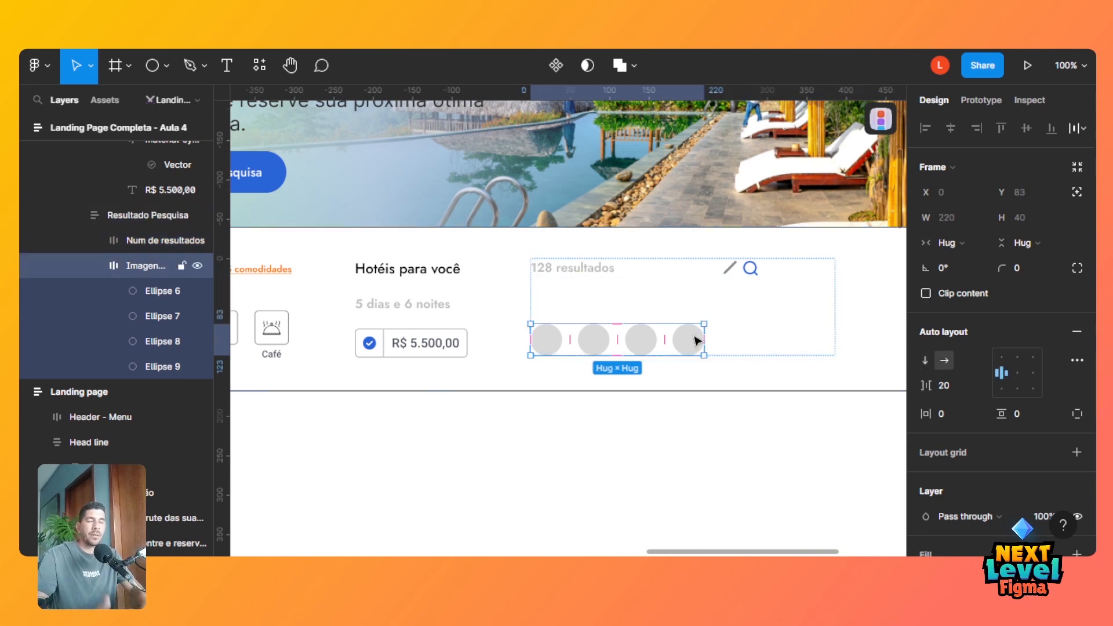
left_click(697, 340)
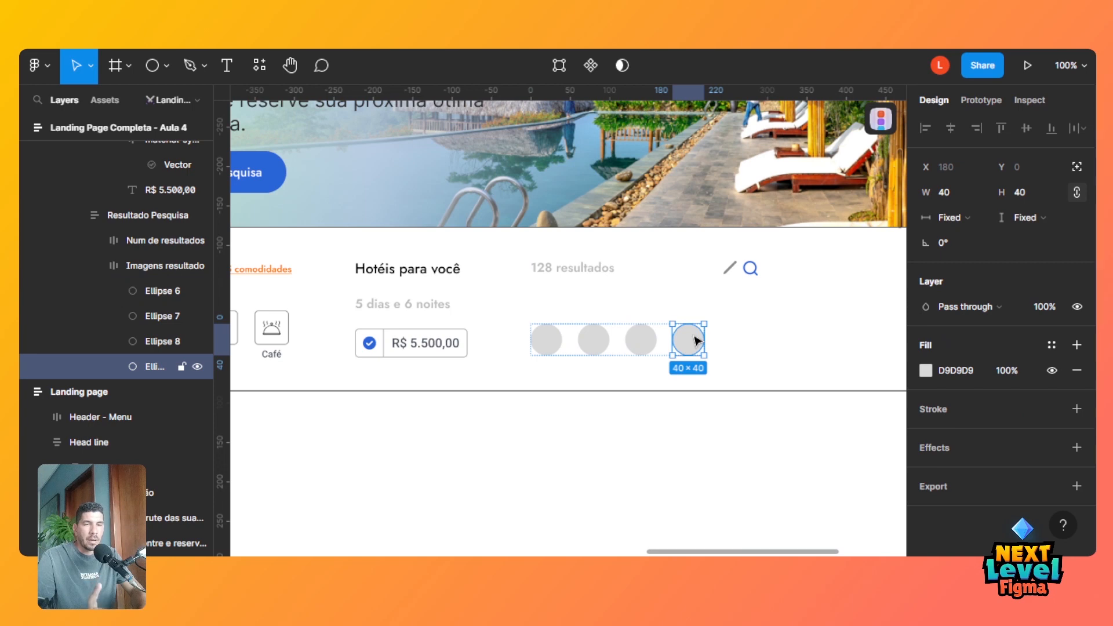
key("ctrl+d")
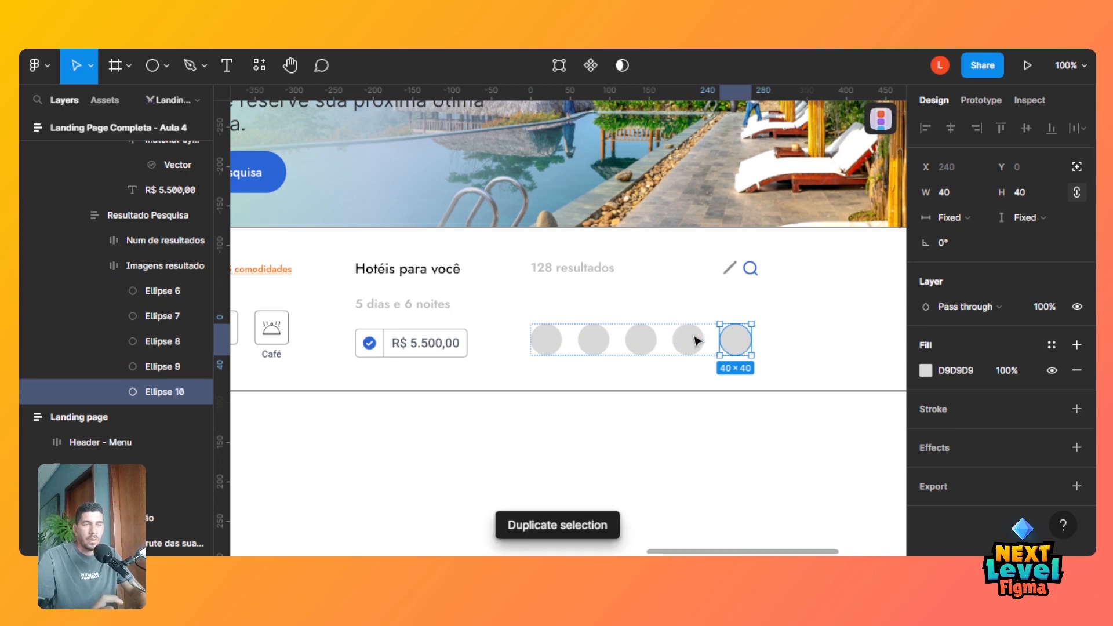
right_click(738, 340)
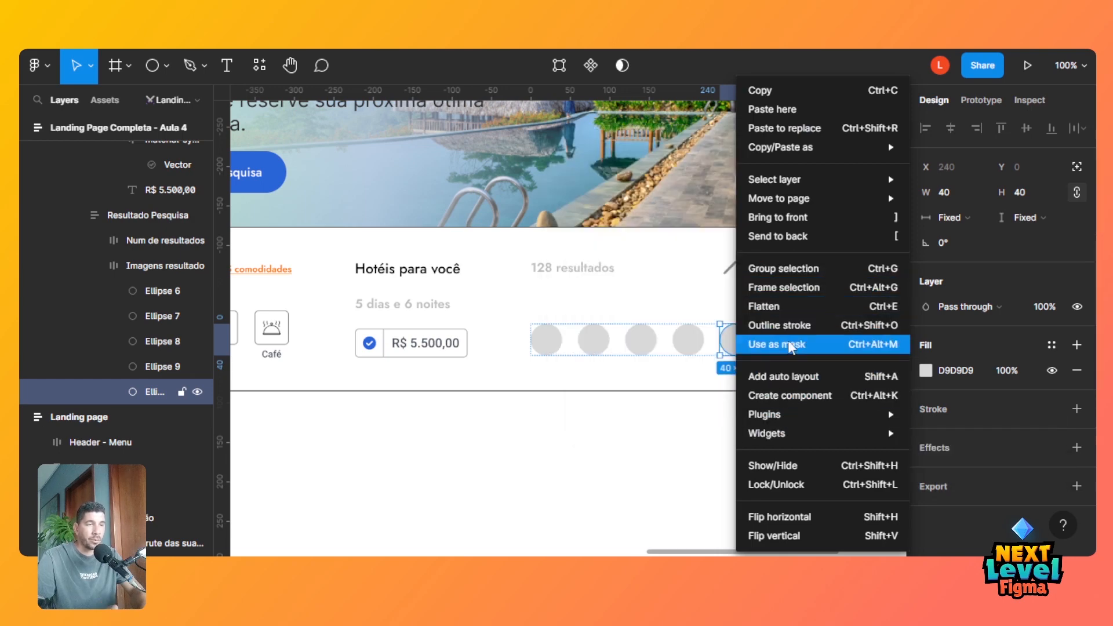
left_click(802, 297)
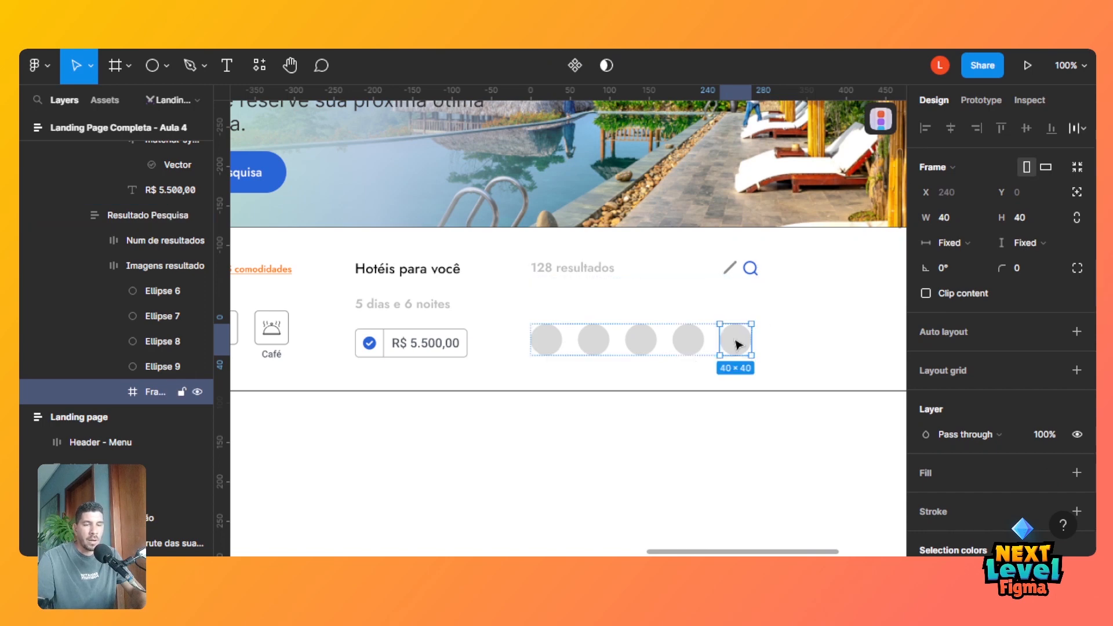
key("ctrl+d")
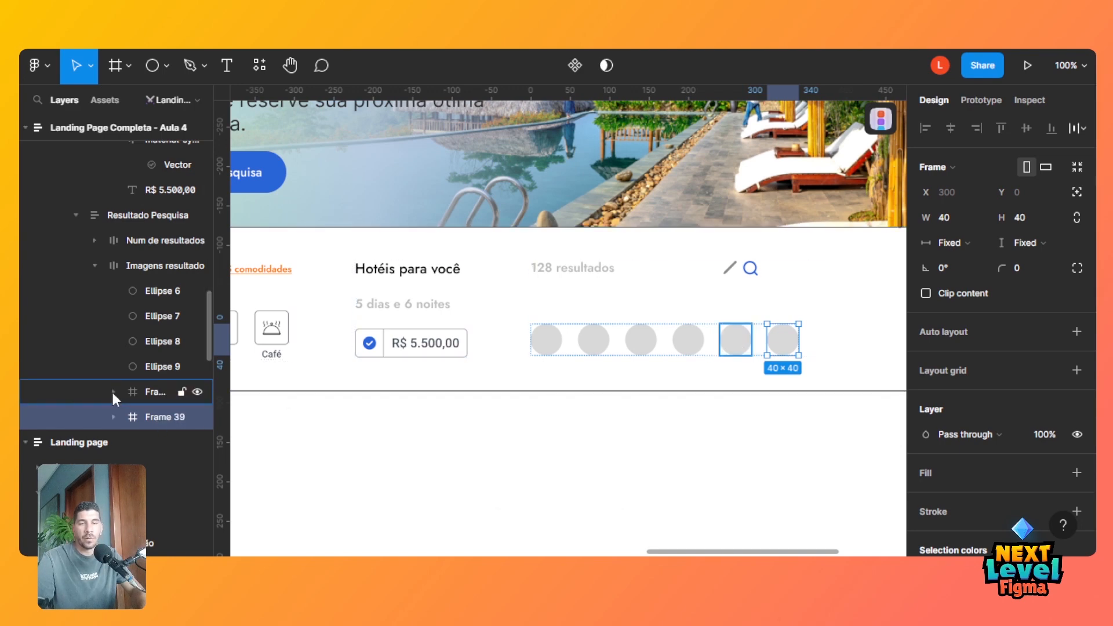
key("ctrl+z")
key("ctrl+z")
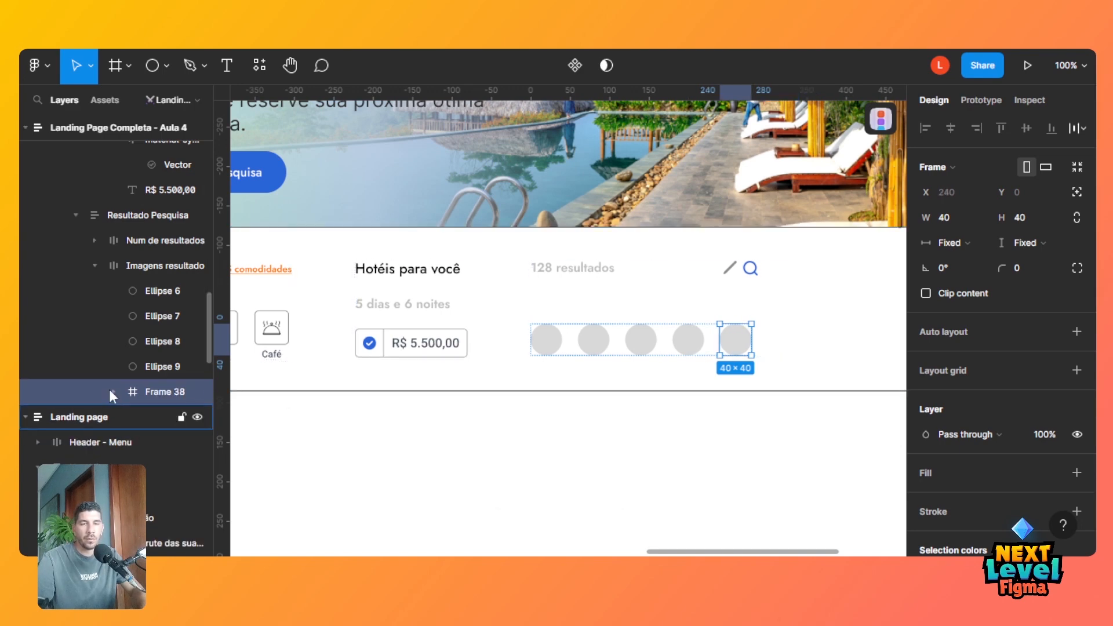
Apply auto layout to the frame that wraps the fifth circle in the Imagens resultado row.
left_click(110, 391)
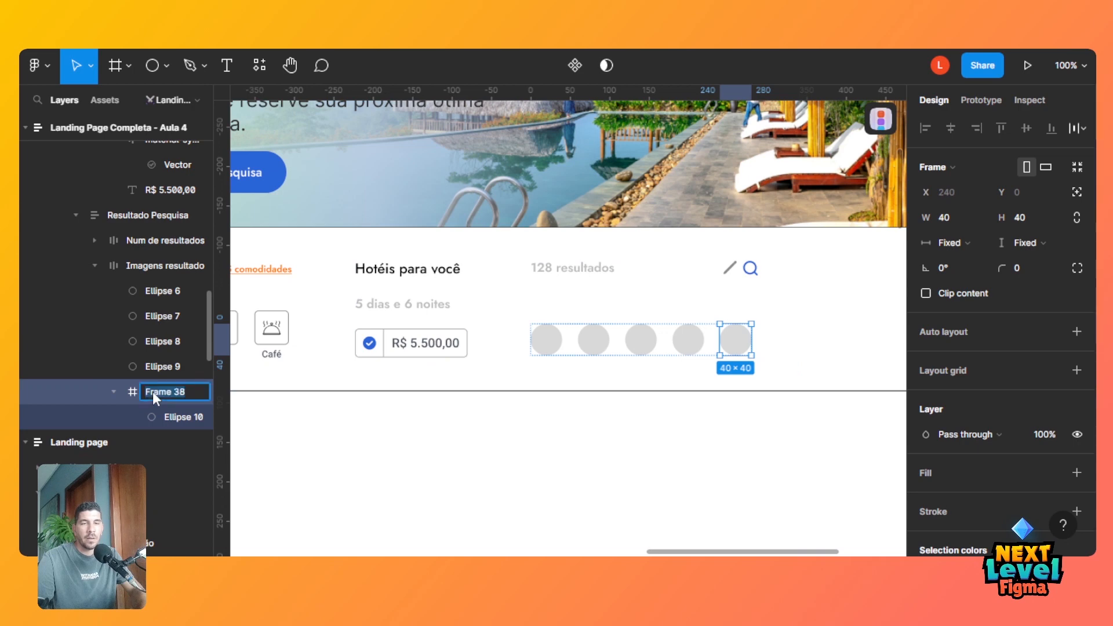
left_click(163, 422)
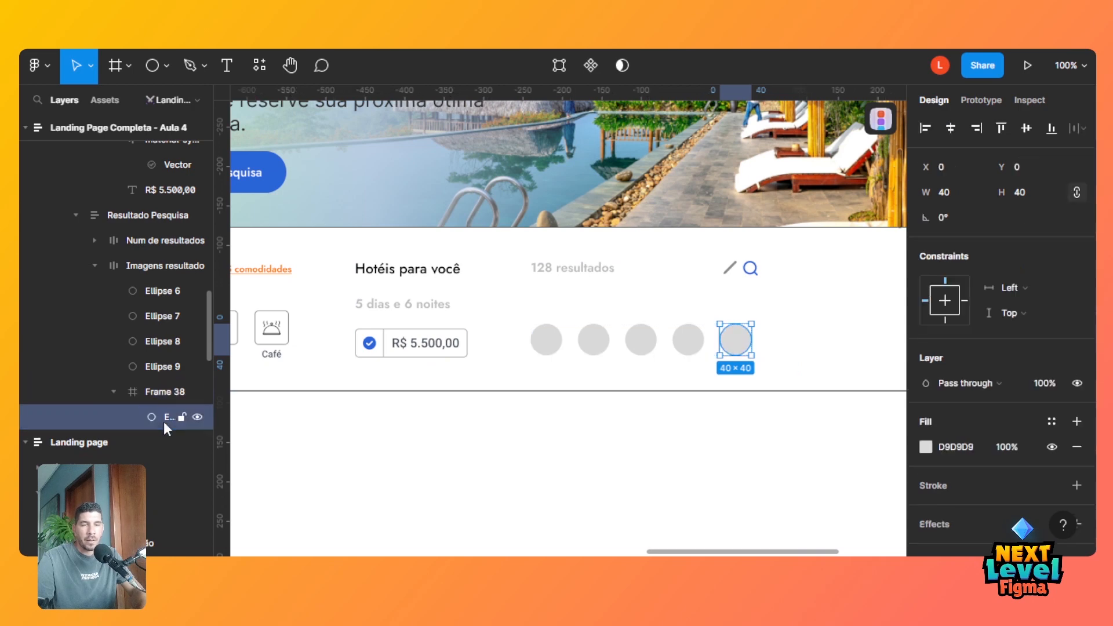
left_click(156, 391)
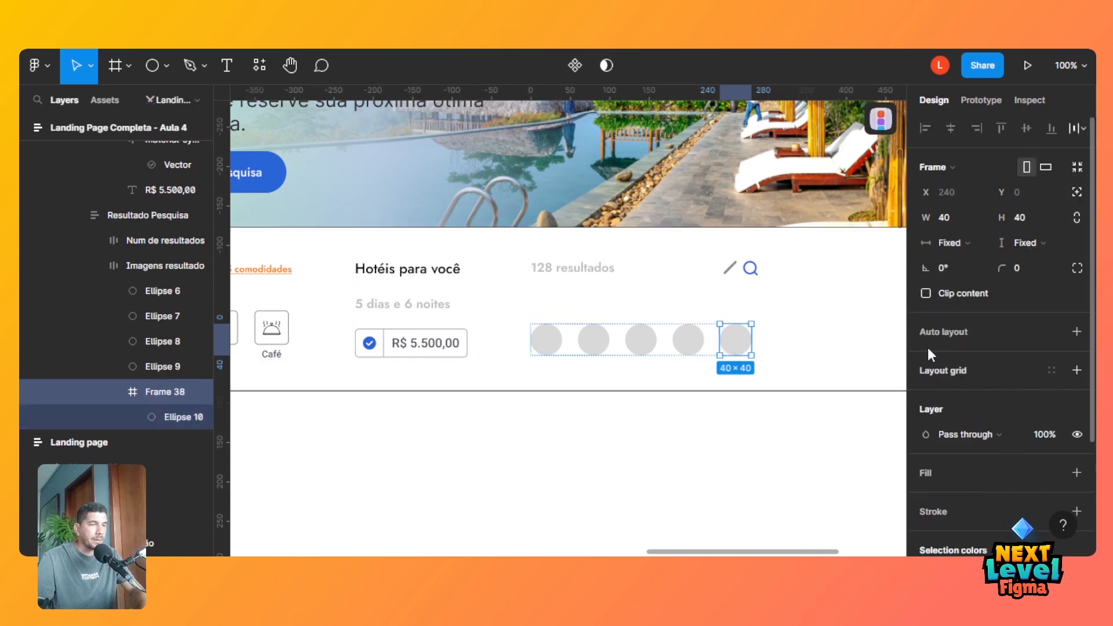
left_click(937, 329)
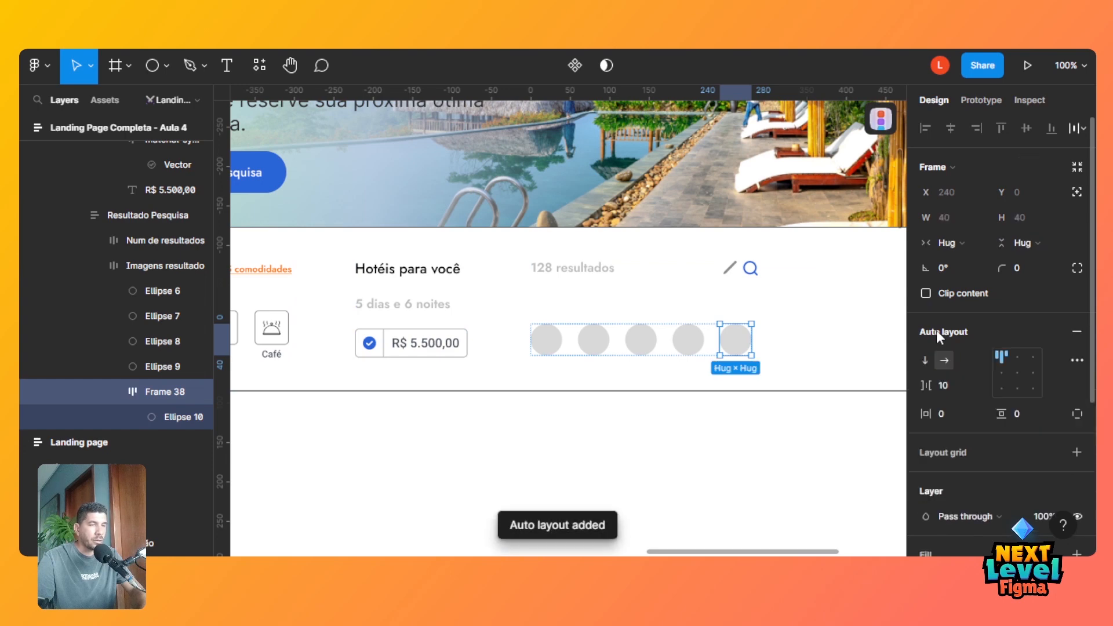
Duplicate the circle inside Frame 38 four times to make a group of five circles.
left_click(170, 418)
key("ctrl+d")
key("ctrl+d")
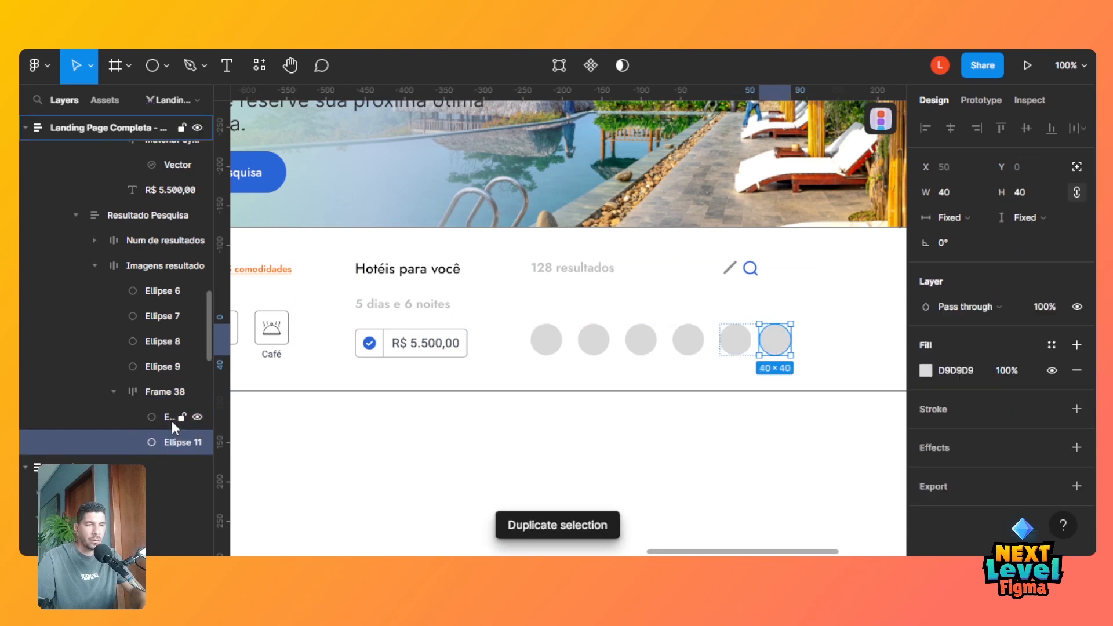
key("ctrl+d")
key("ctrl+d")
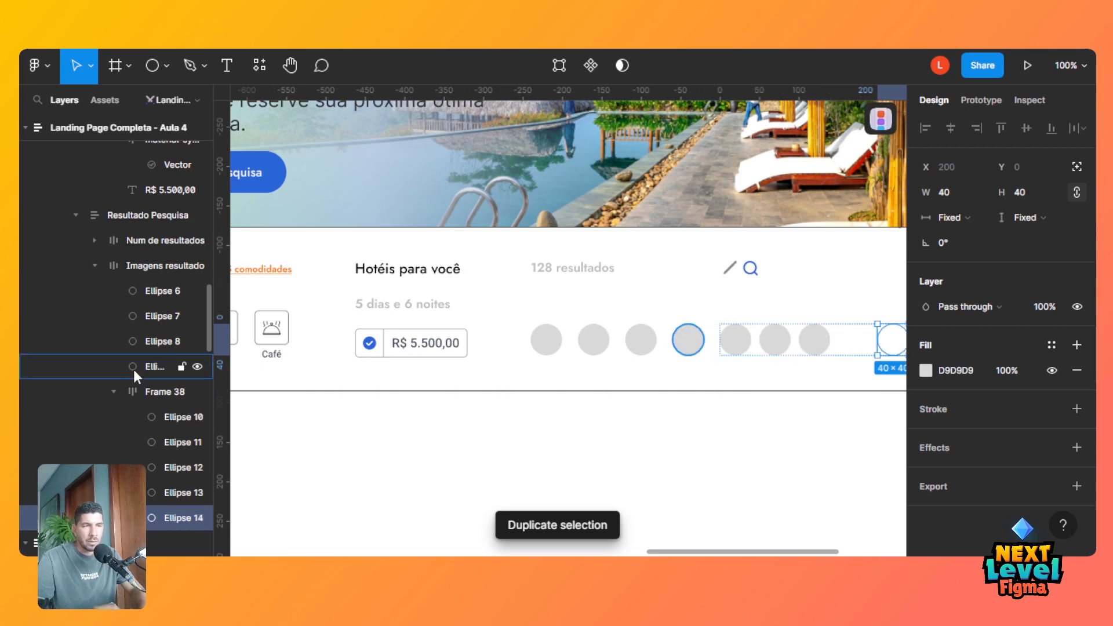
Overlap the five circles in Frame 38 with an item spacing of -24 and align them left and vertically centred.
left_click(145, 386)
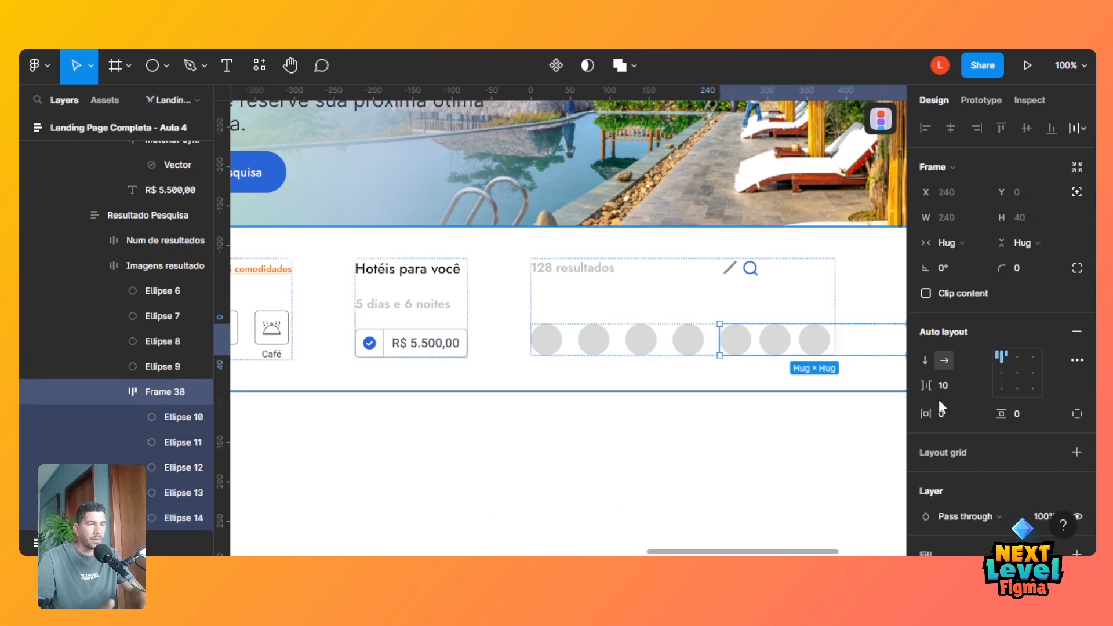
left_click_drag(930, 389, 876, 397)
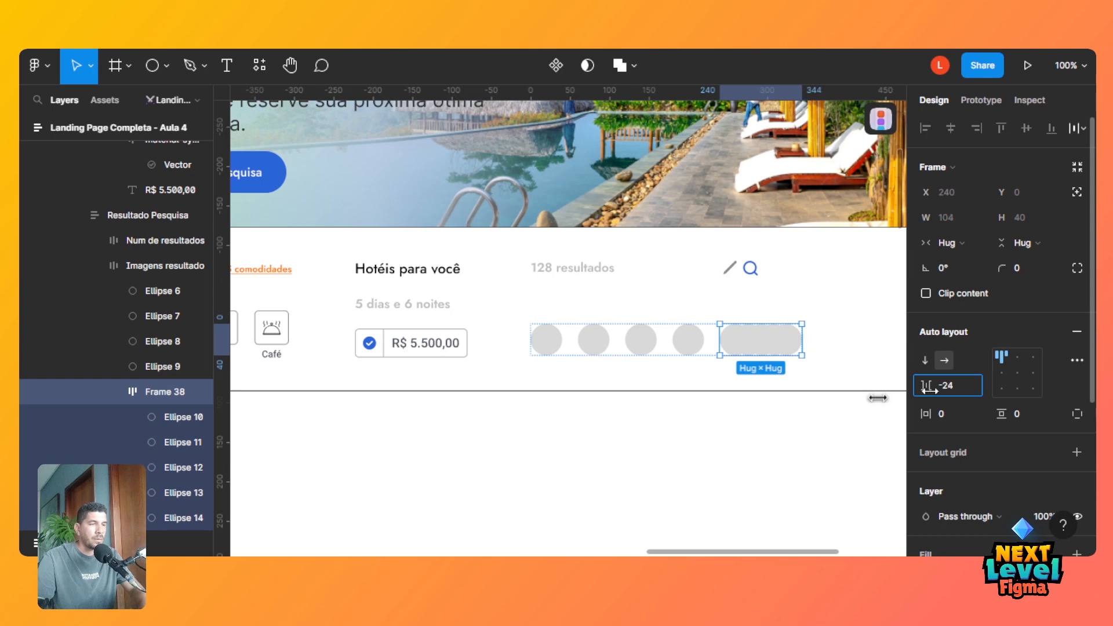
left_click(1002, 375)
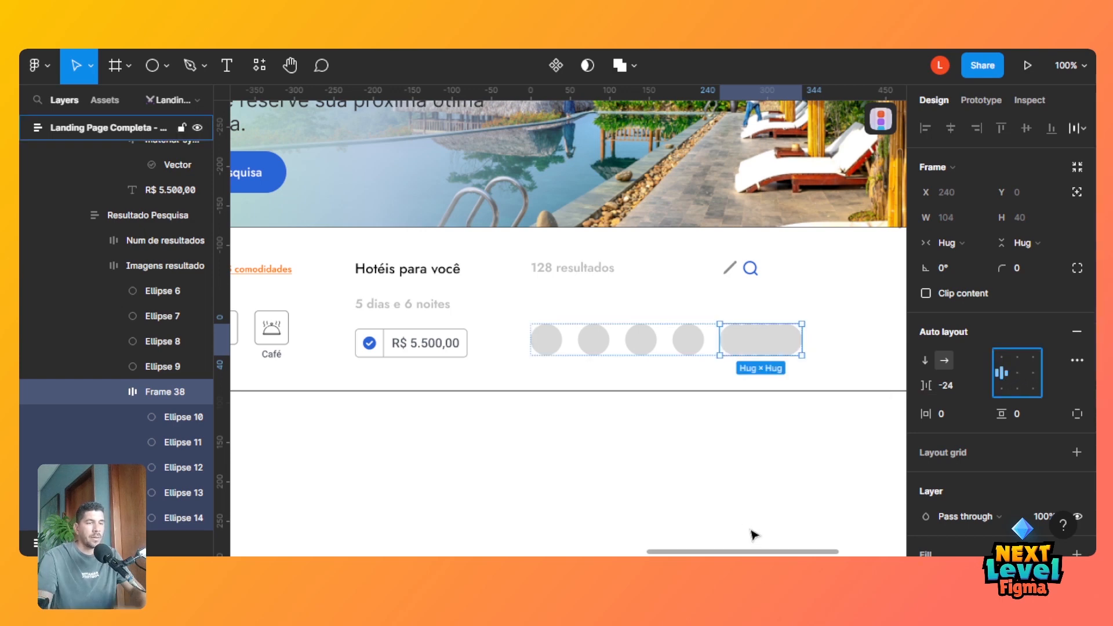
left_click_drag(787, 550, 781, 551)
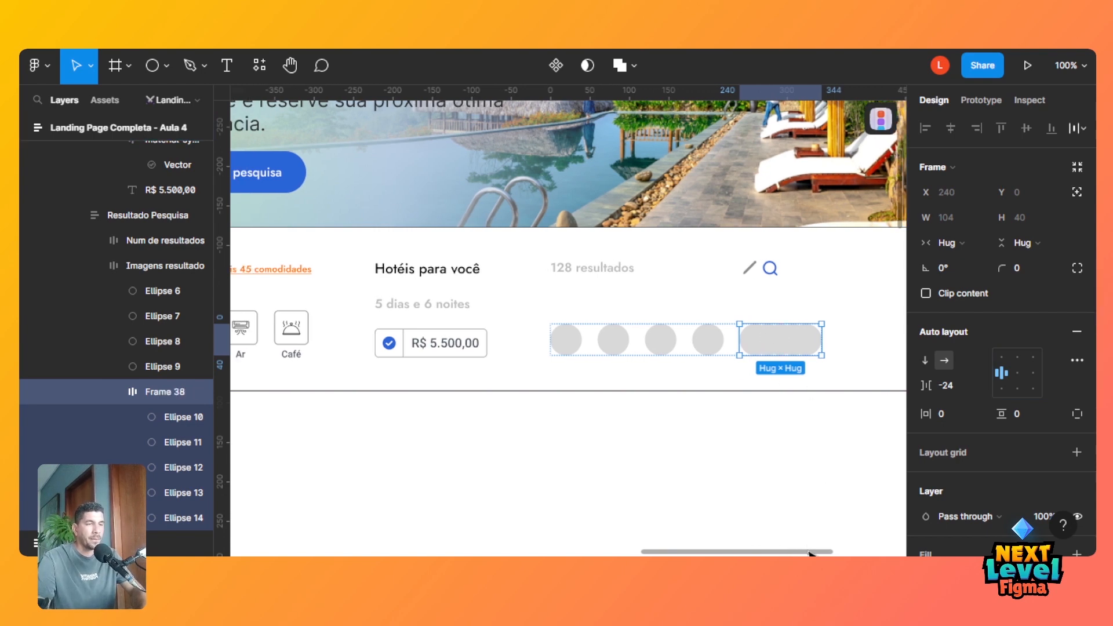
left_click(825, 495)
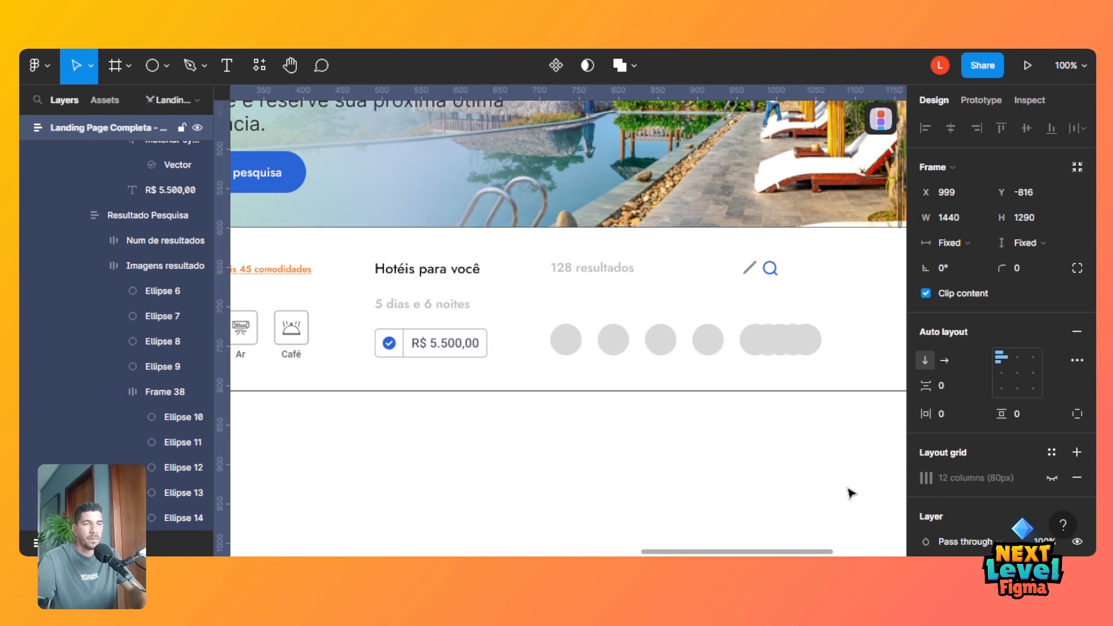
Inspect the drop shadow settings of the first thumbnail circle in the reference design and copy that effect.
left_click(573, 347)
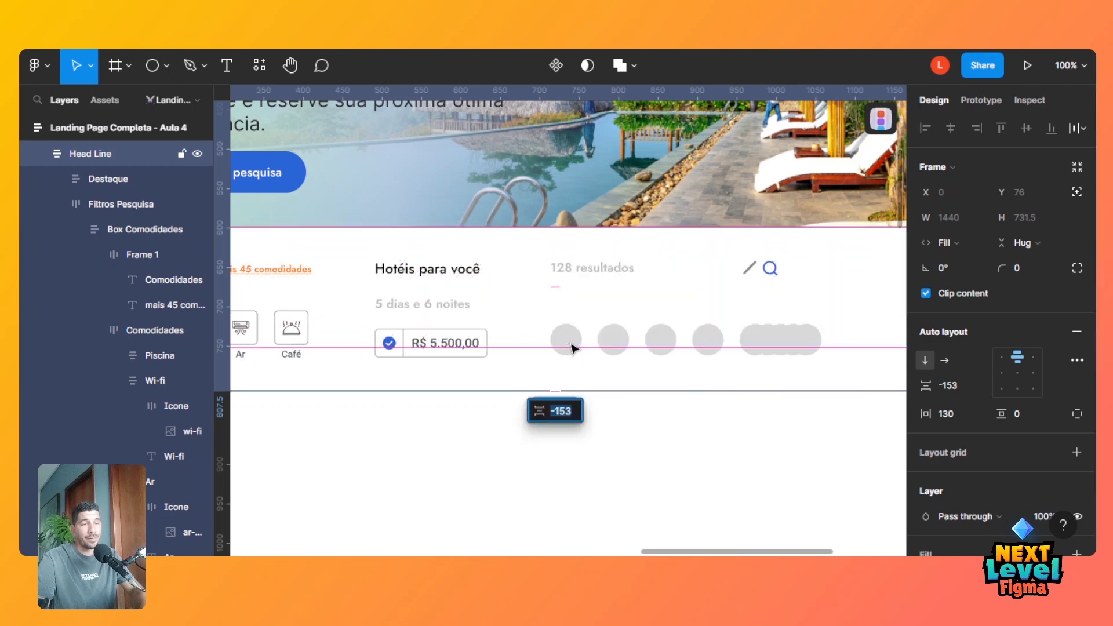
left_click_drag(746, 554, 472, 553)
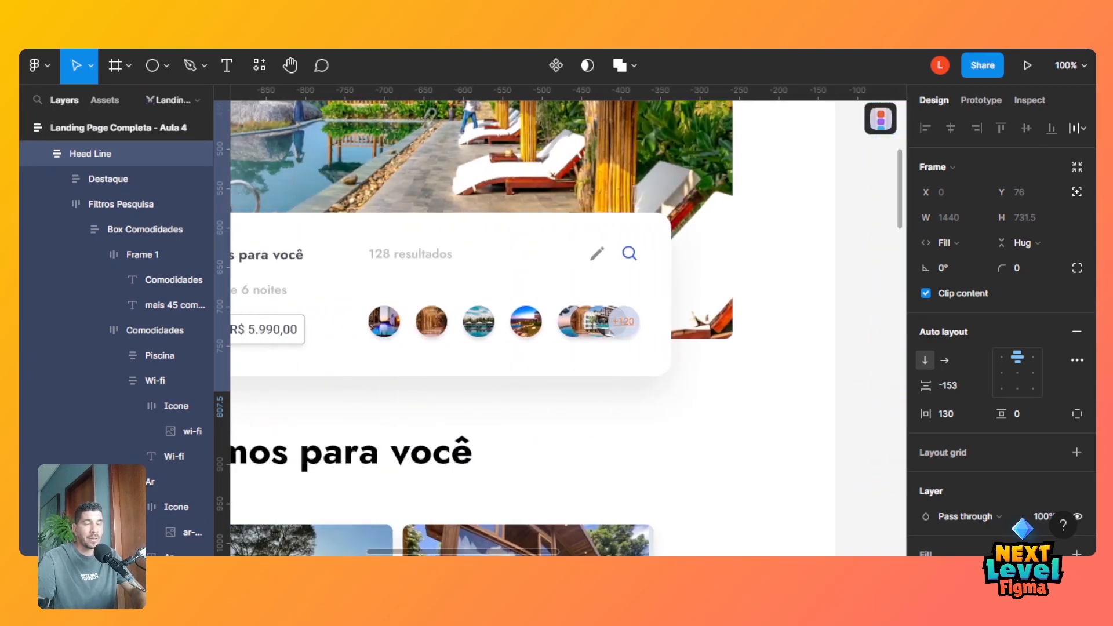
left_click(388, 323)
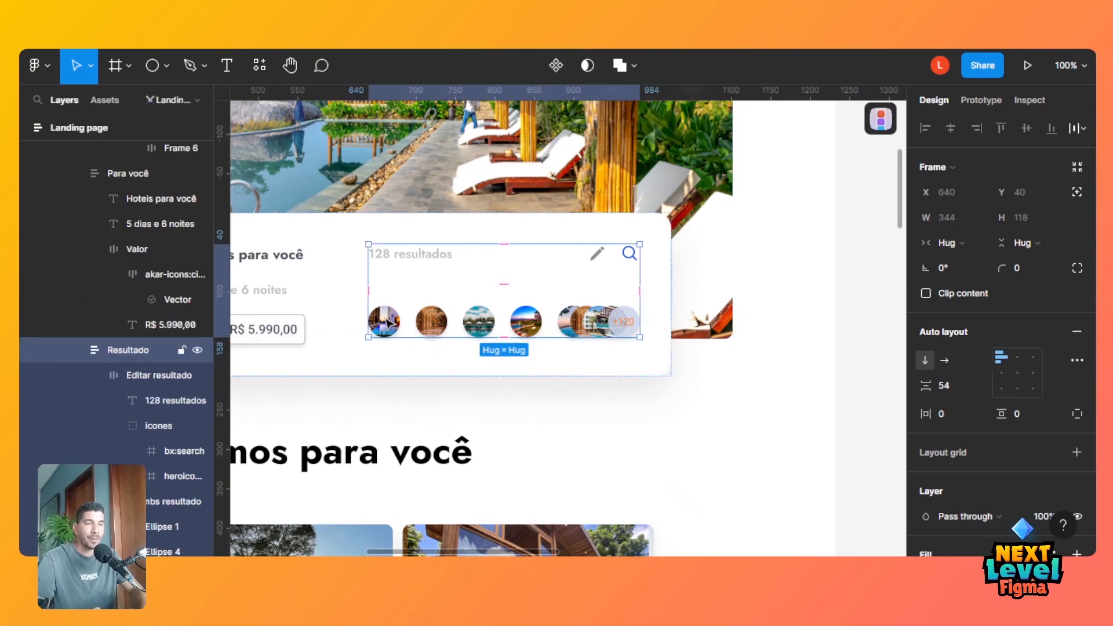
left_click(387, 322)
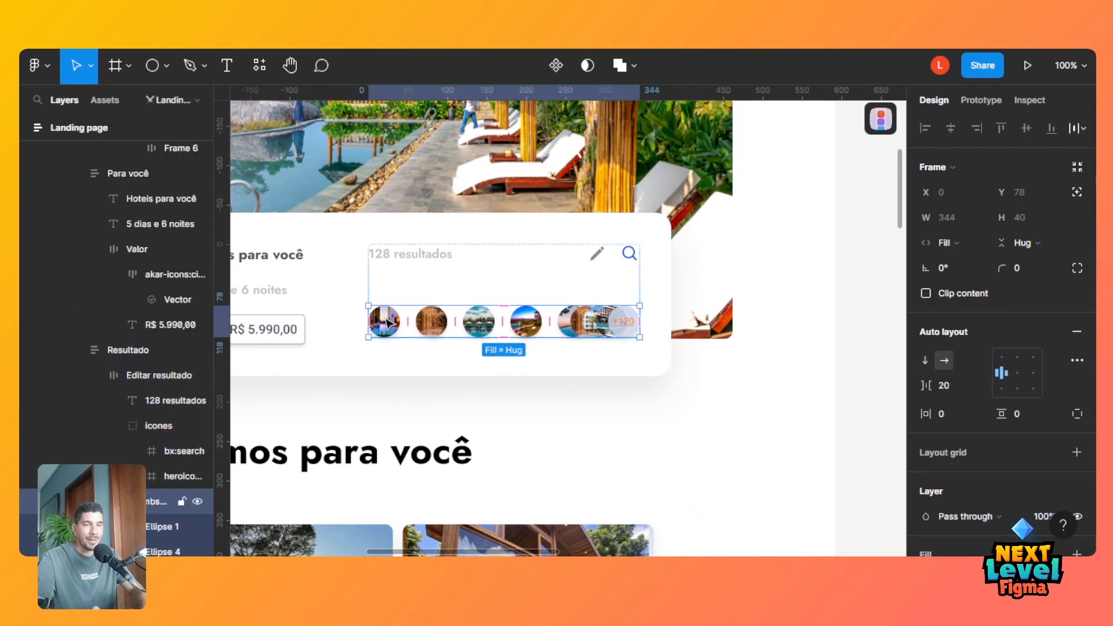
left_click(387, 323)
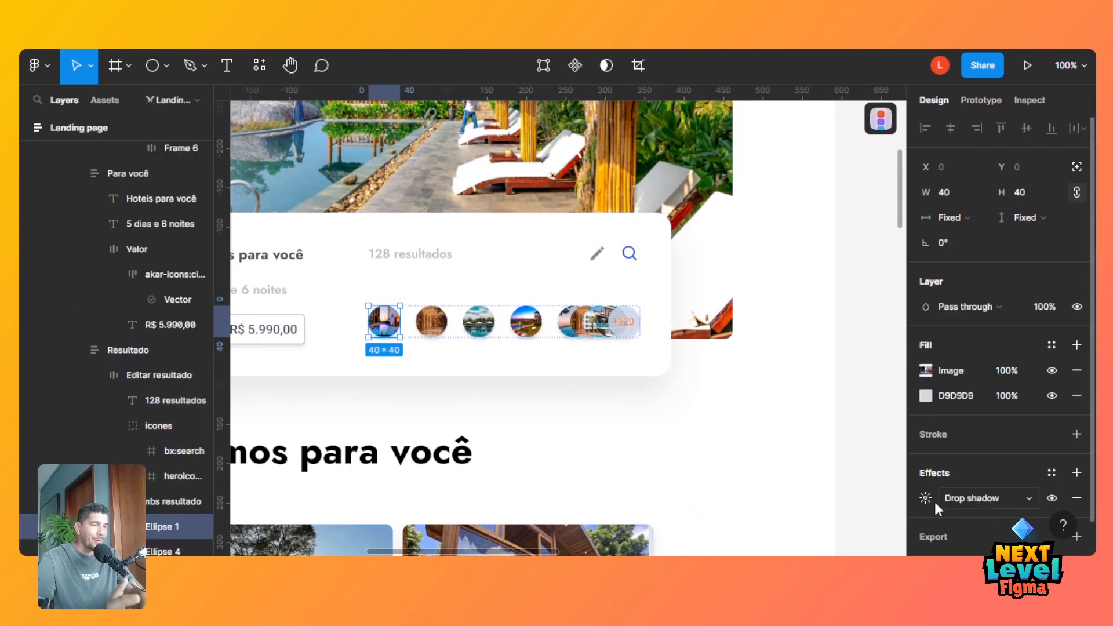
left_click(914, 498)
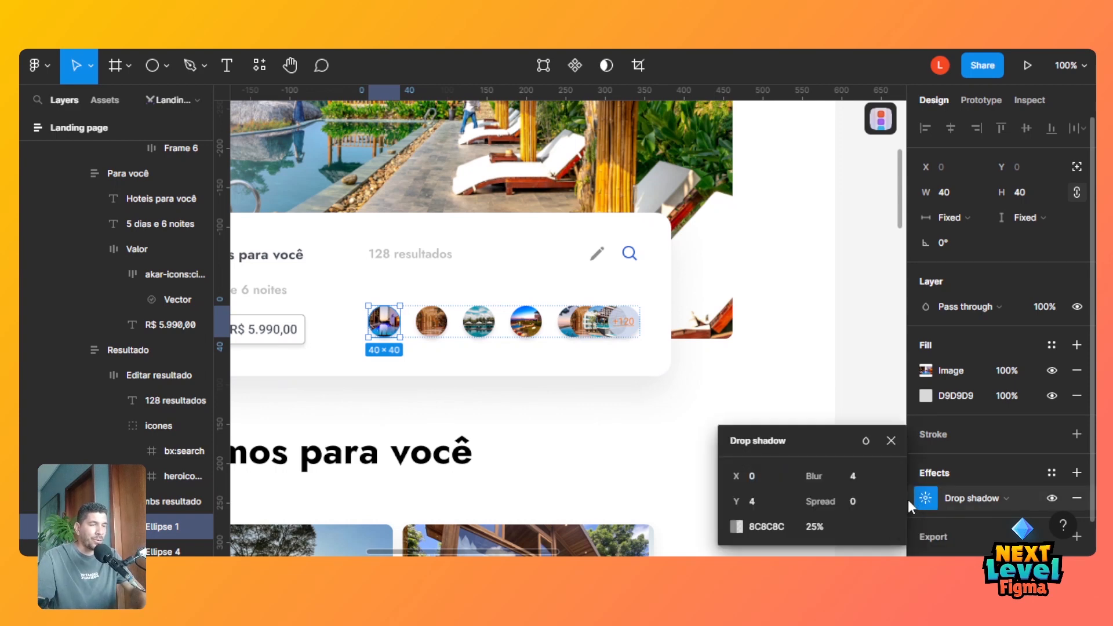
left_click(965, 439)
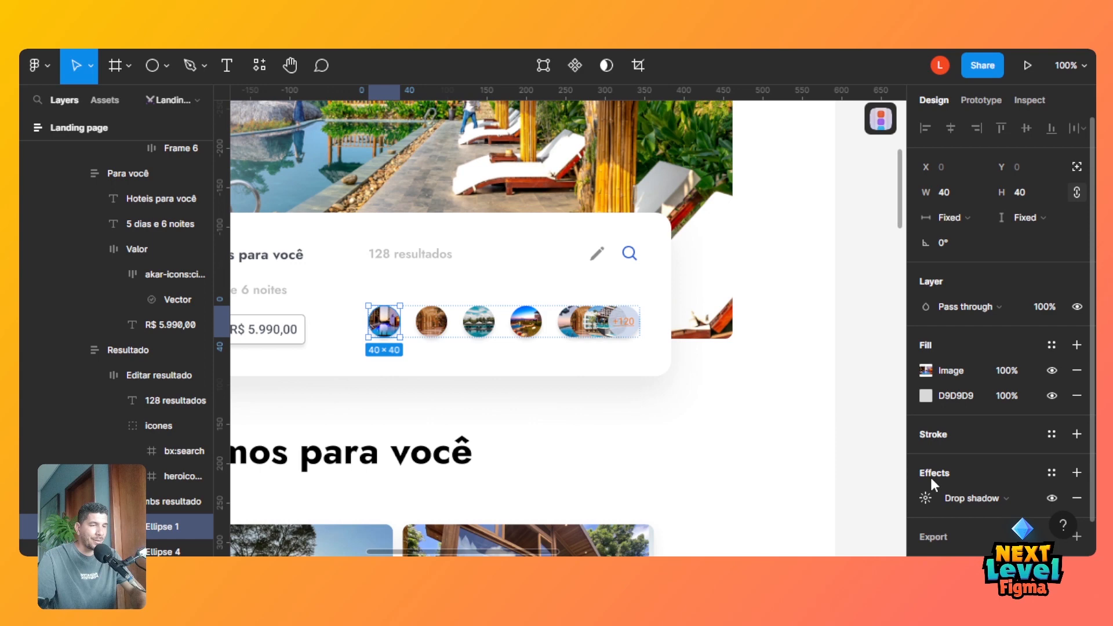
left_click(912, 505)
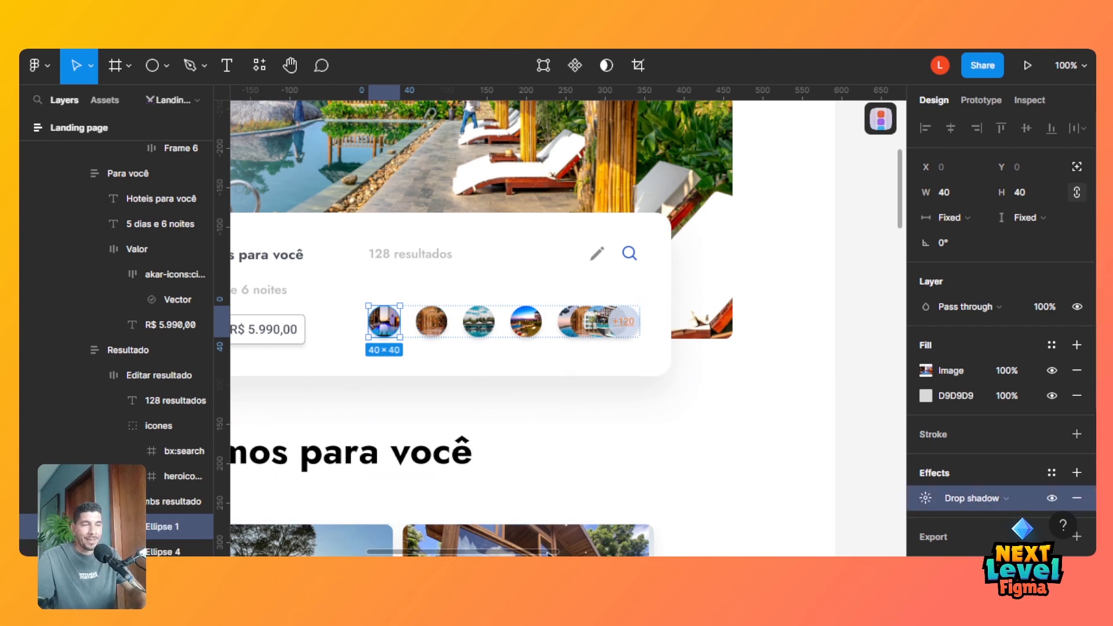
Delete the second, third and fourth circles of the Imagens resultado row, keeping the first circle and the overlapping group.
scroll(549, 553, "right", 10)
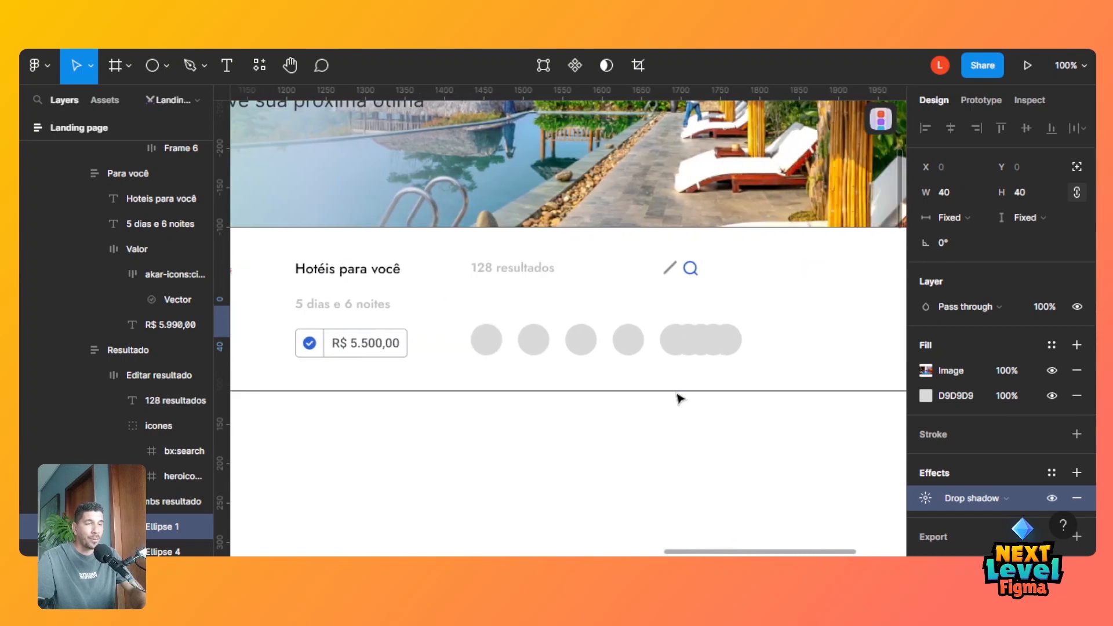
left_click(636, 351)
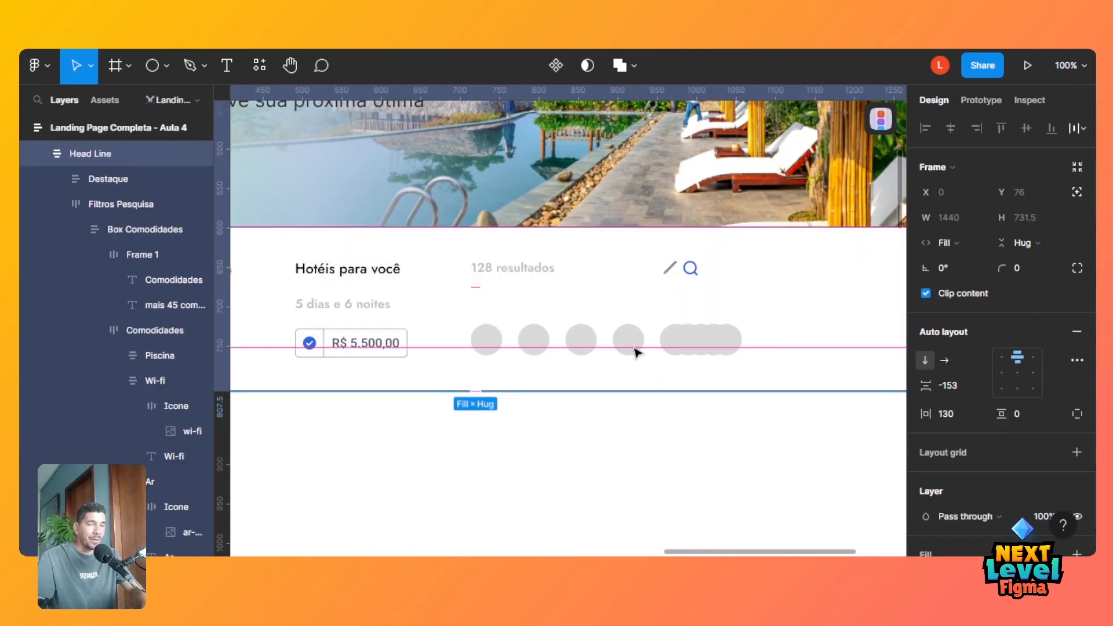
left_click(636, 351)
left_click(636, 345)
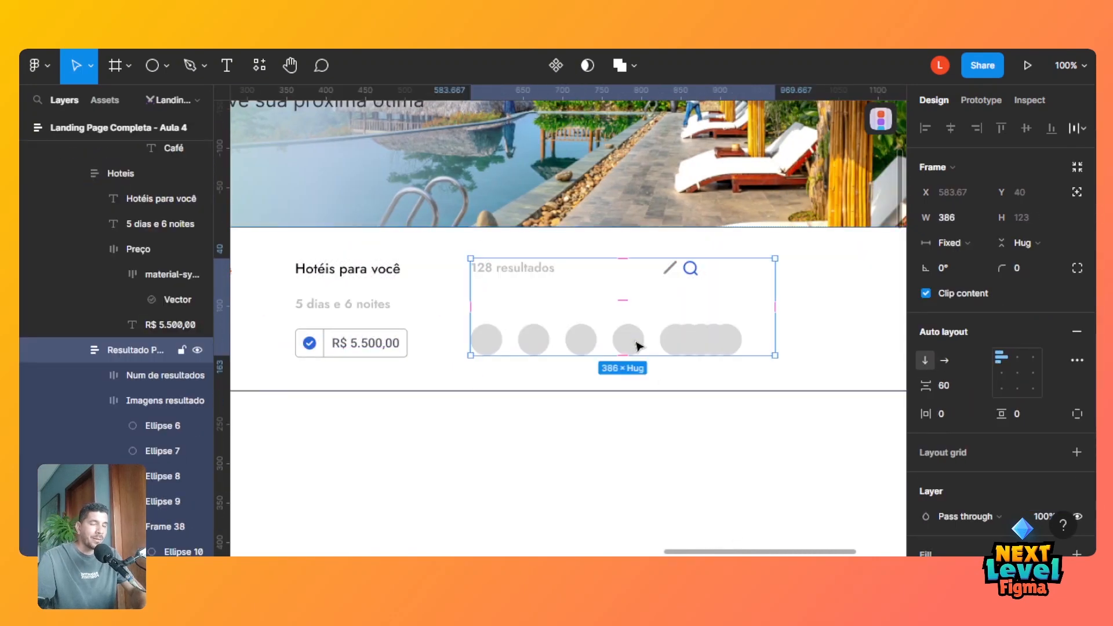
left_click(636, 345)
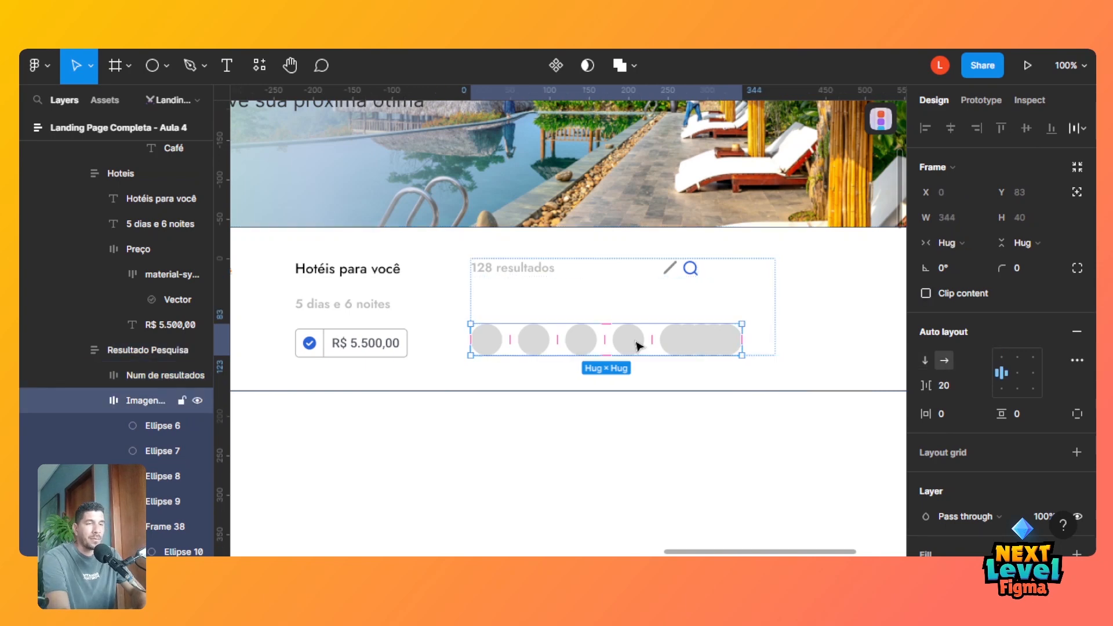
left_click(636, 345)
key("Delete")
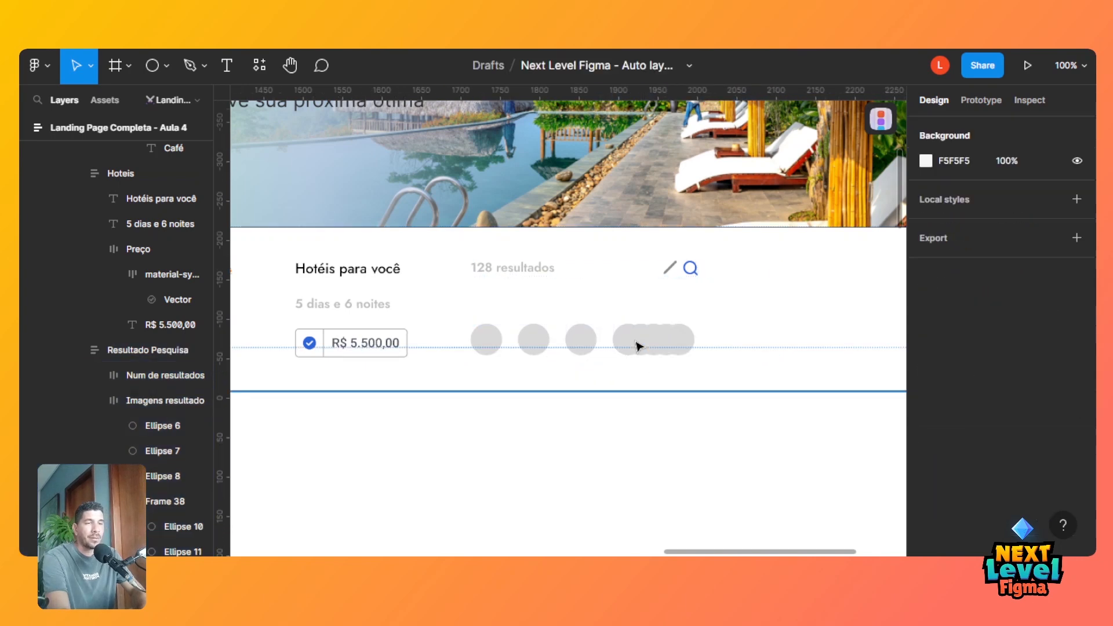
left_click(587, 346)
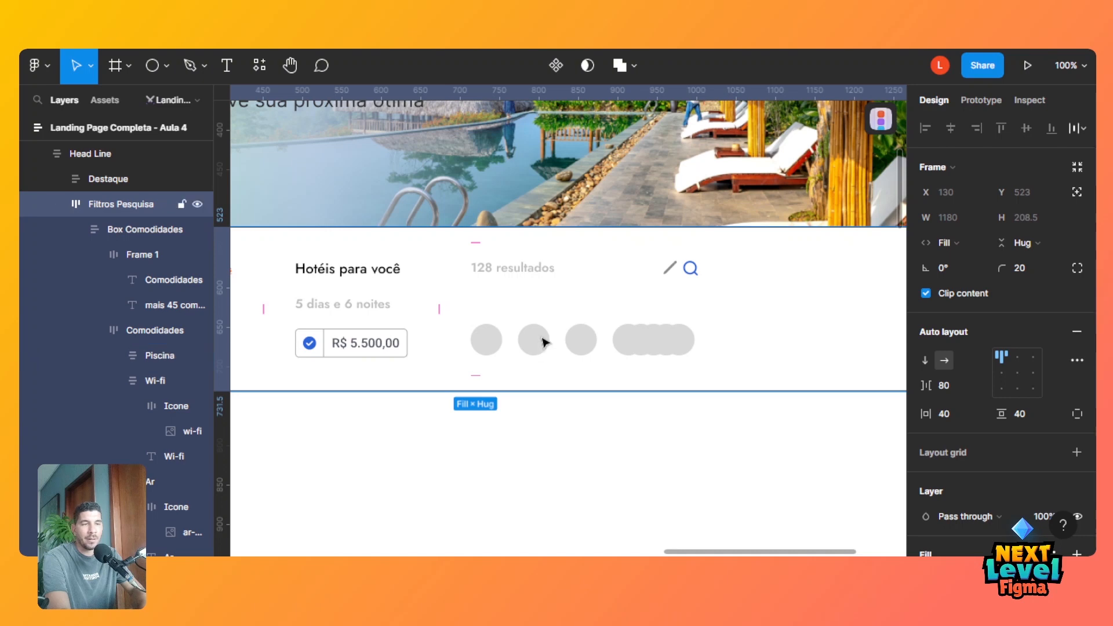
left_click(548, 341)
left_click(548, 341)
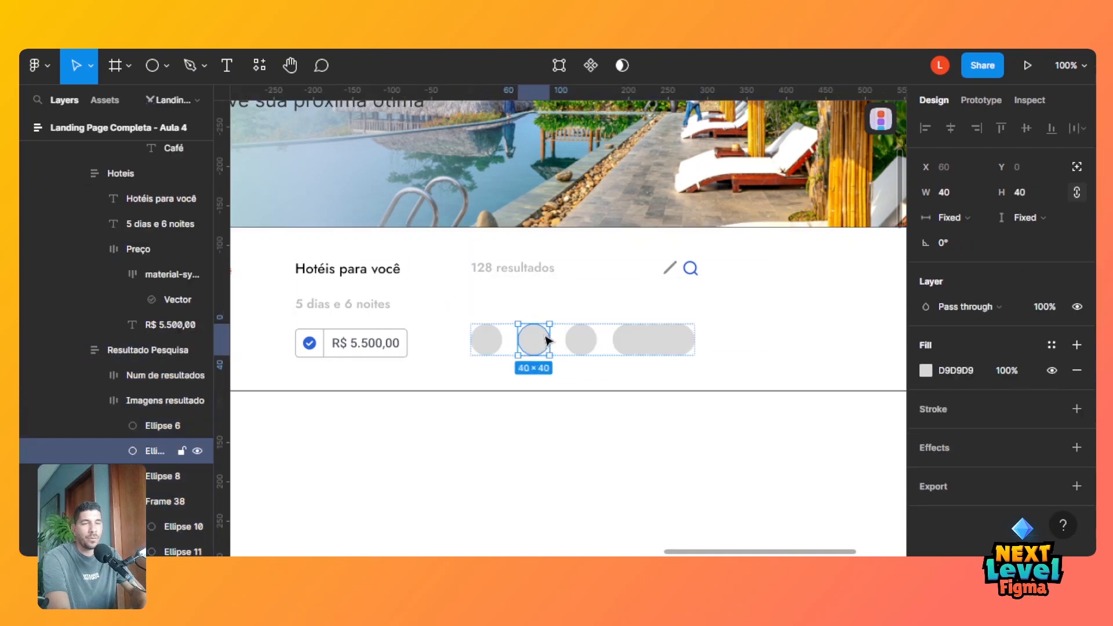
key("Delete")
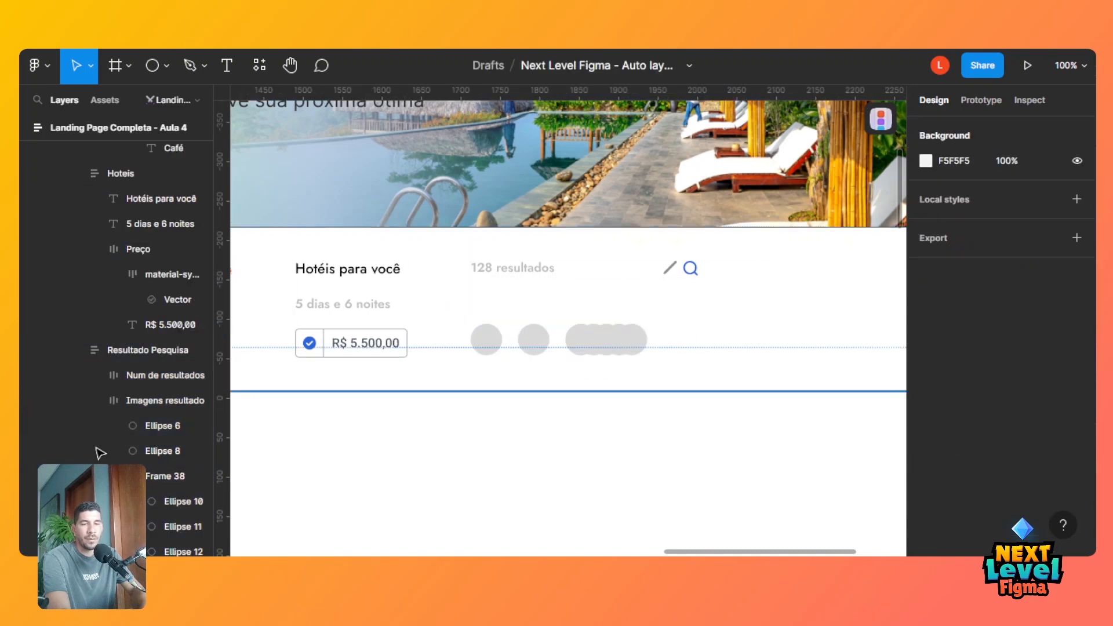
left_click(145, 450)
key("Delete")
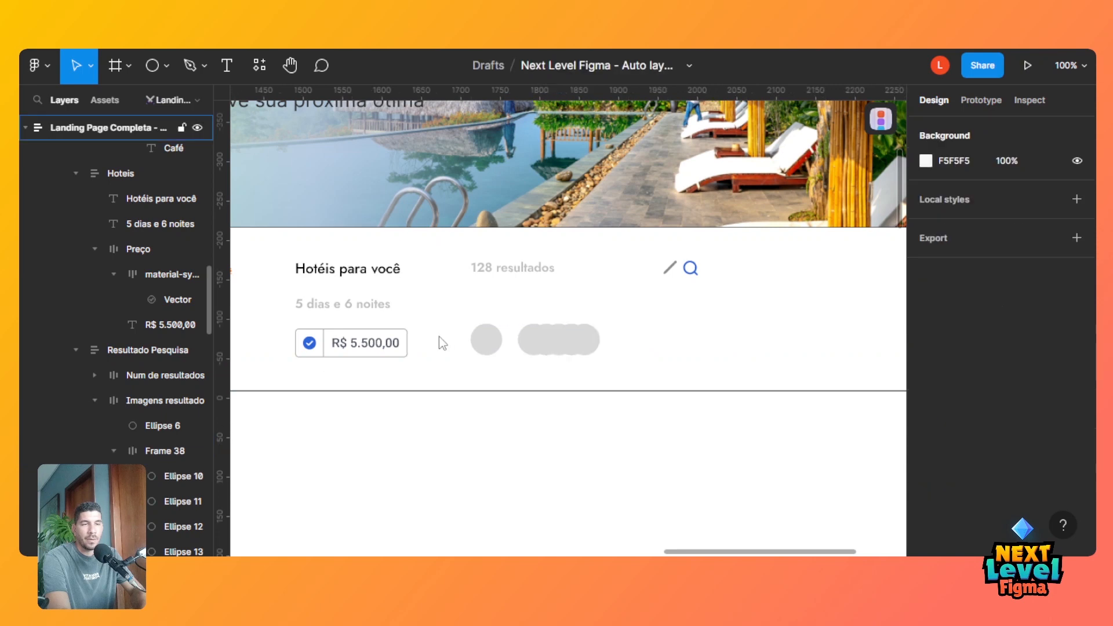
Give the first circle in the Imagens resultado row the reference thumbnail's drop shadow effect.
left_click(485, 349)
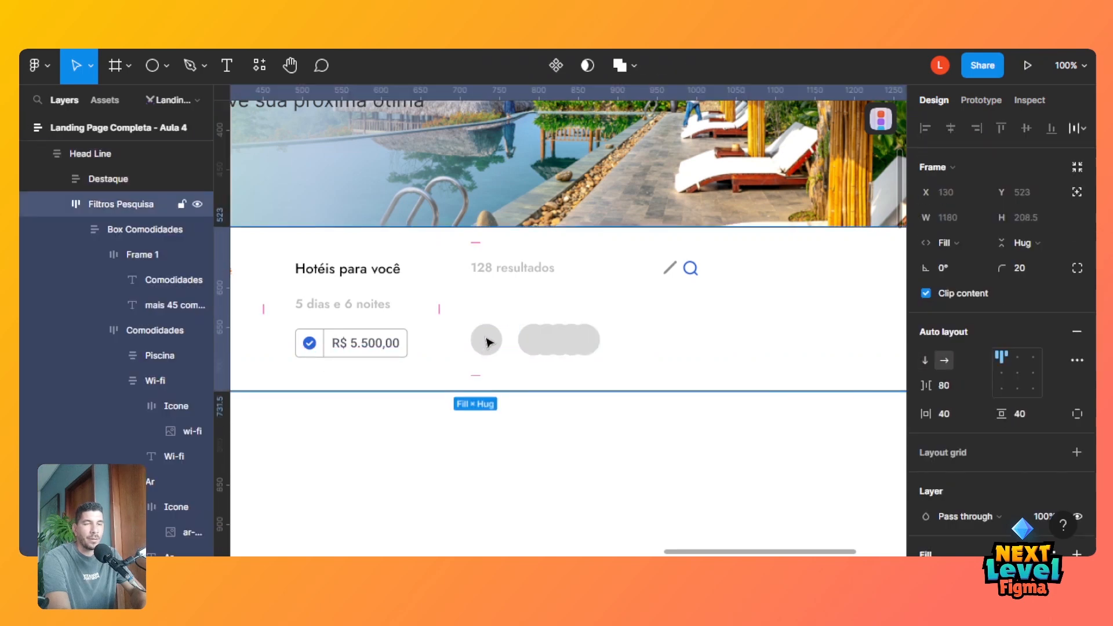
double_click(491, 342)
left_click(491, 342)
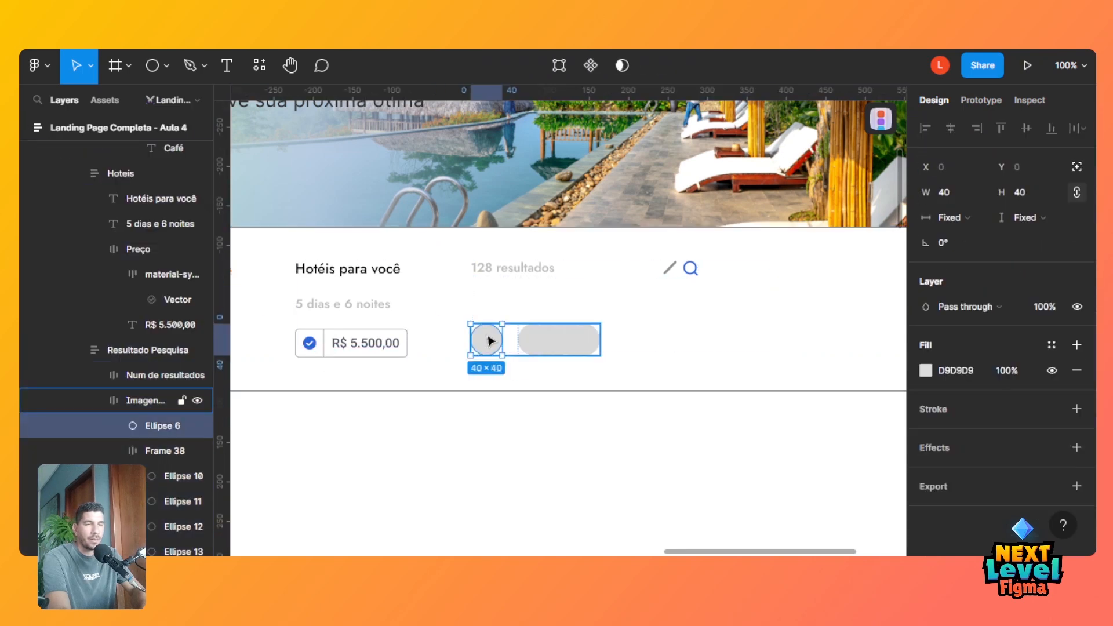
left_click(967, 461)
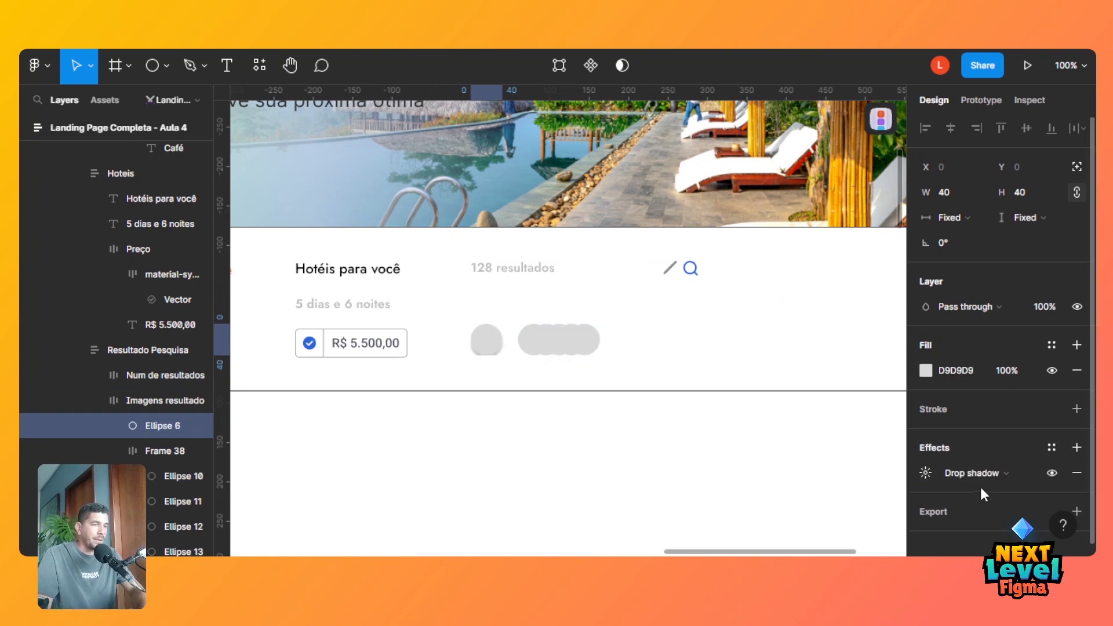
left_click(1072, 475)
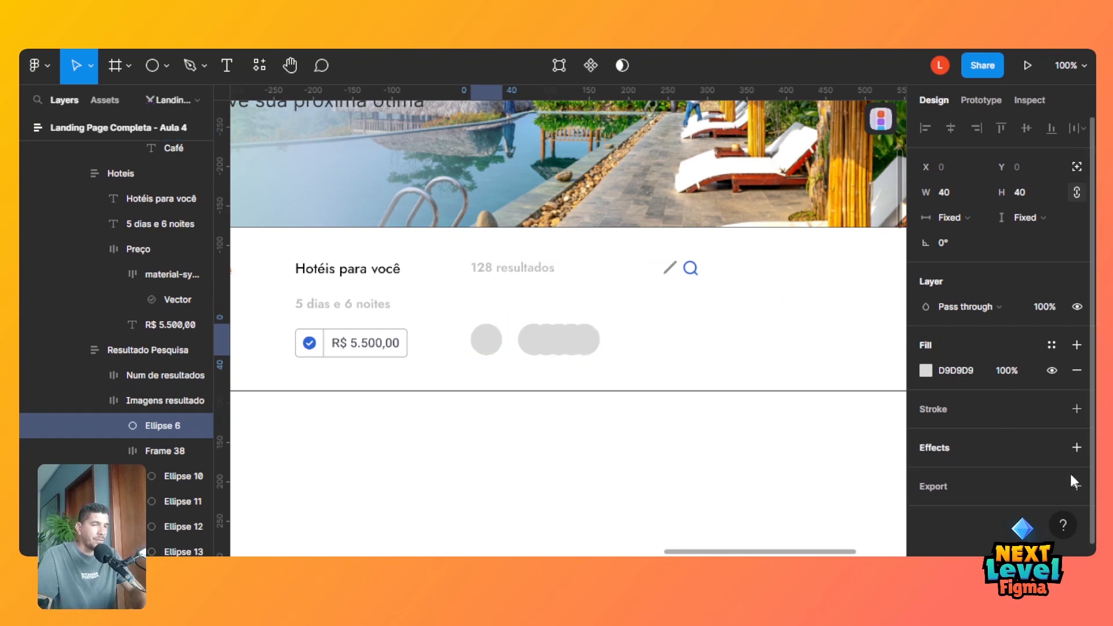
key("ctrl+z")
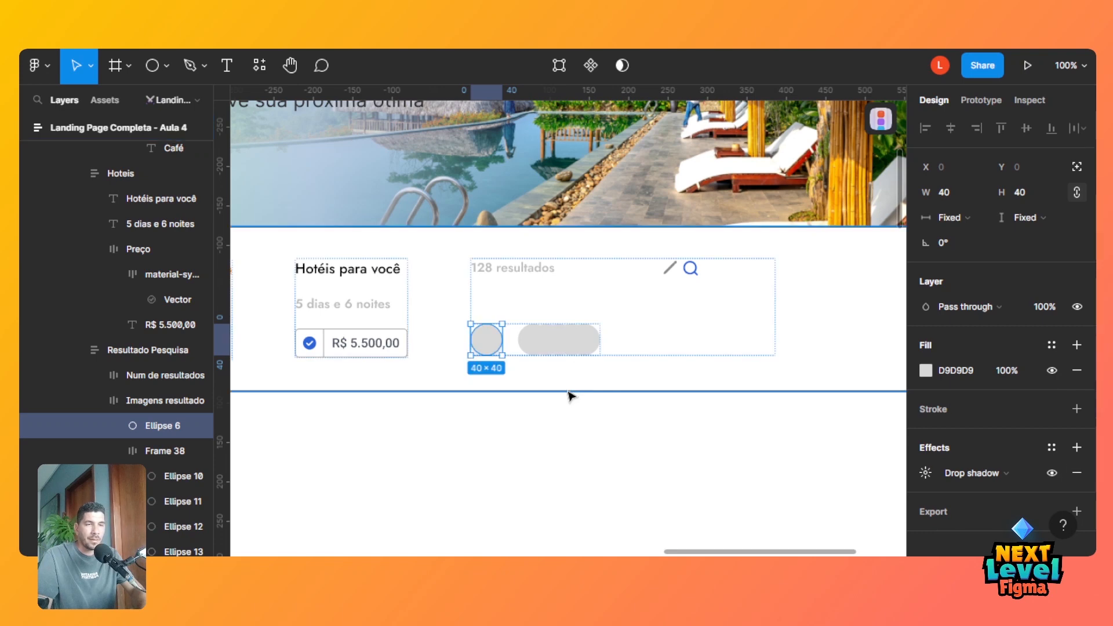
Turn off content clipping on the Resultado Pesquisa frame.
left_click(637, 392)
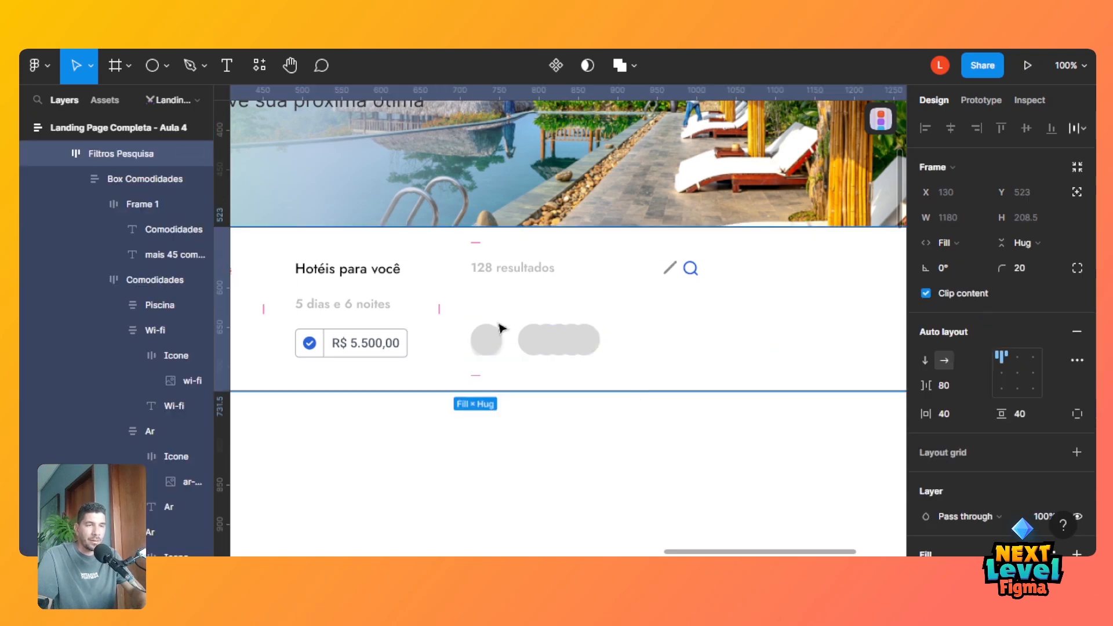
left_click(596, 274)
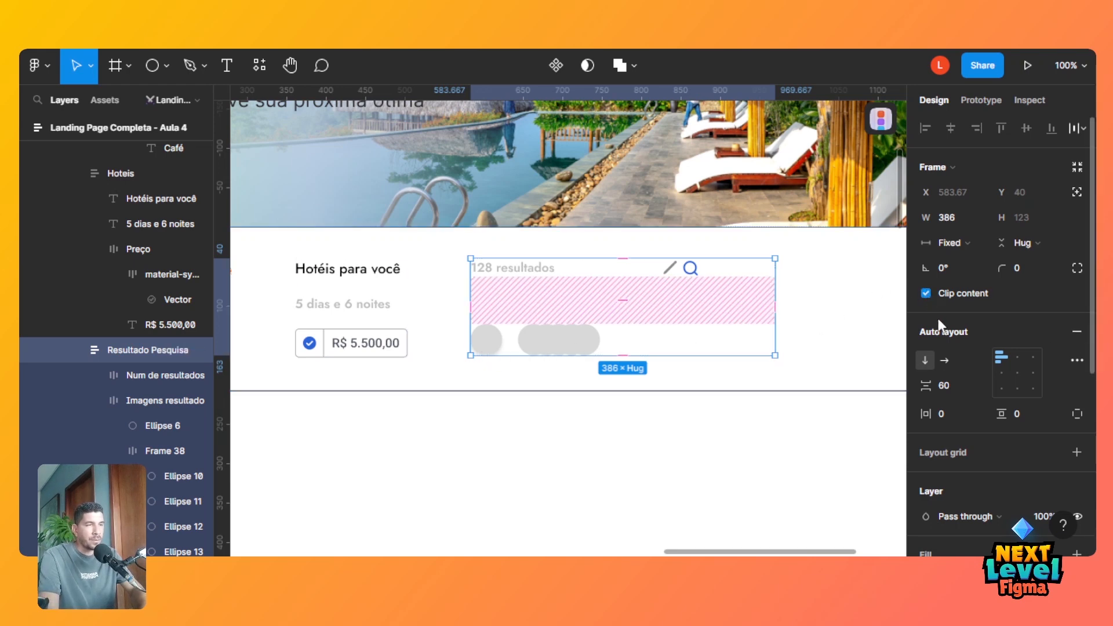
left_click(510, 382)
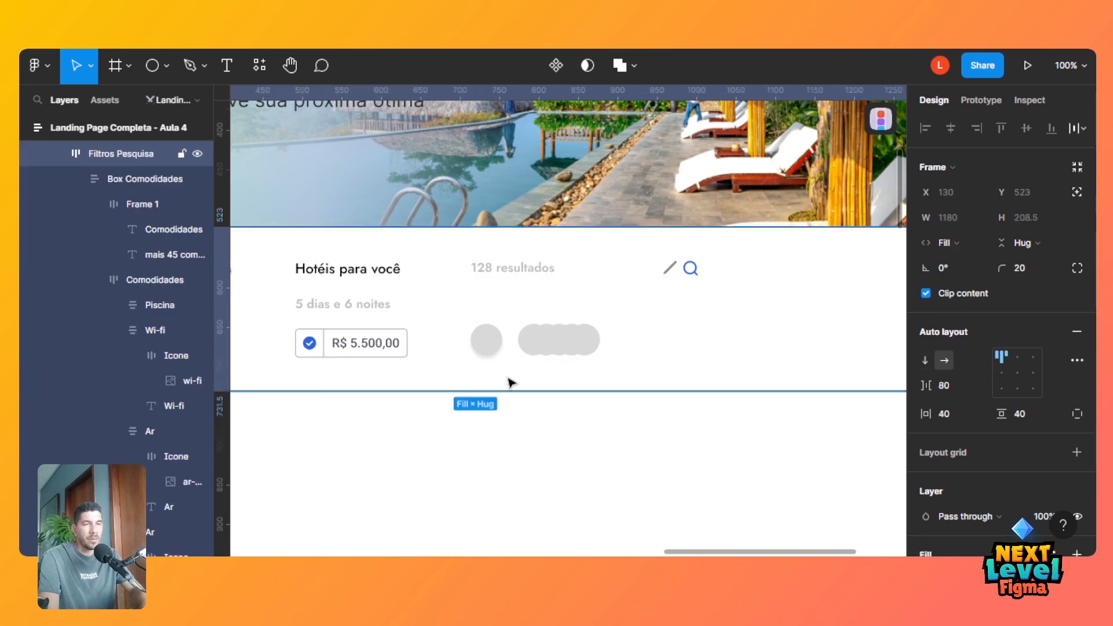
Duplicate the shadowed first circle of the Imagens resultado row three times, giving four separate circles before Frame 38.
left_click(492, 353)
left_click(492, 354)
left_click(491, 354)
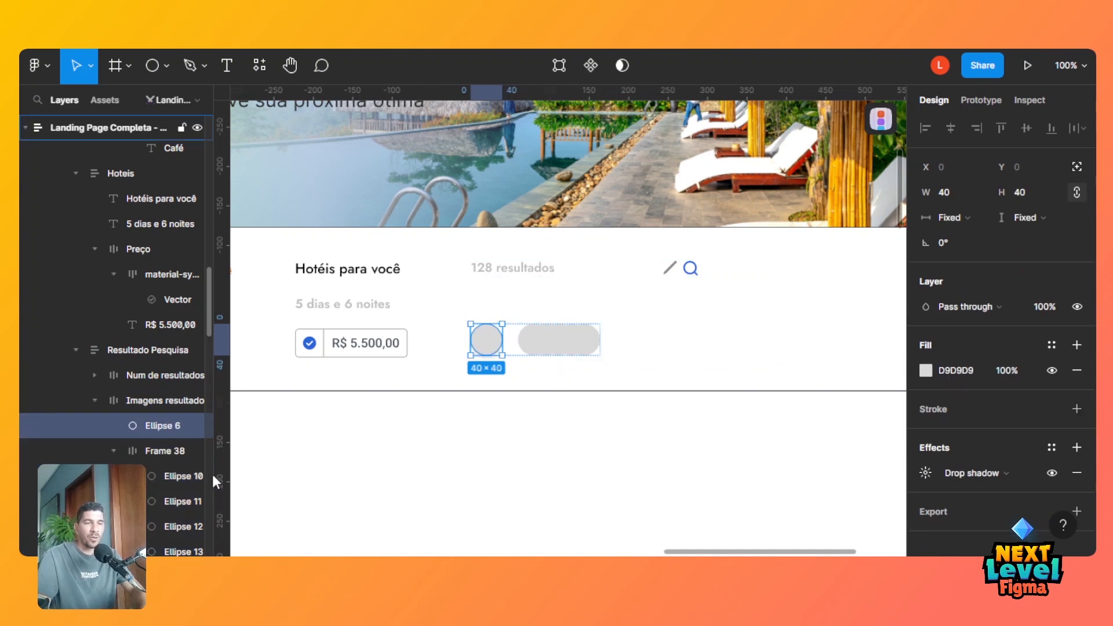
key("ctrl+d")
key("ctrl+d")
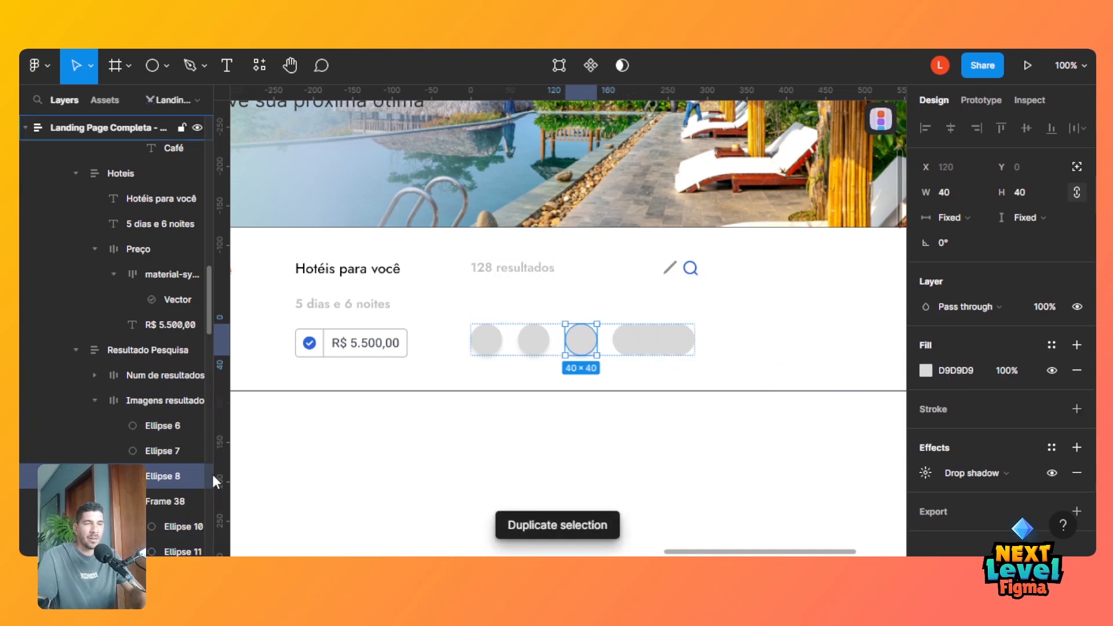
key("ctrl+d")
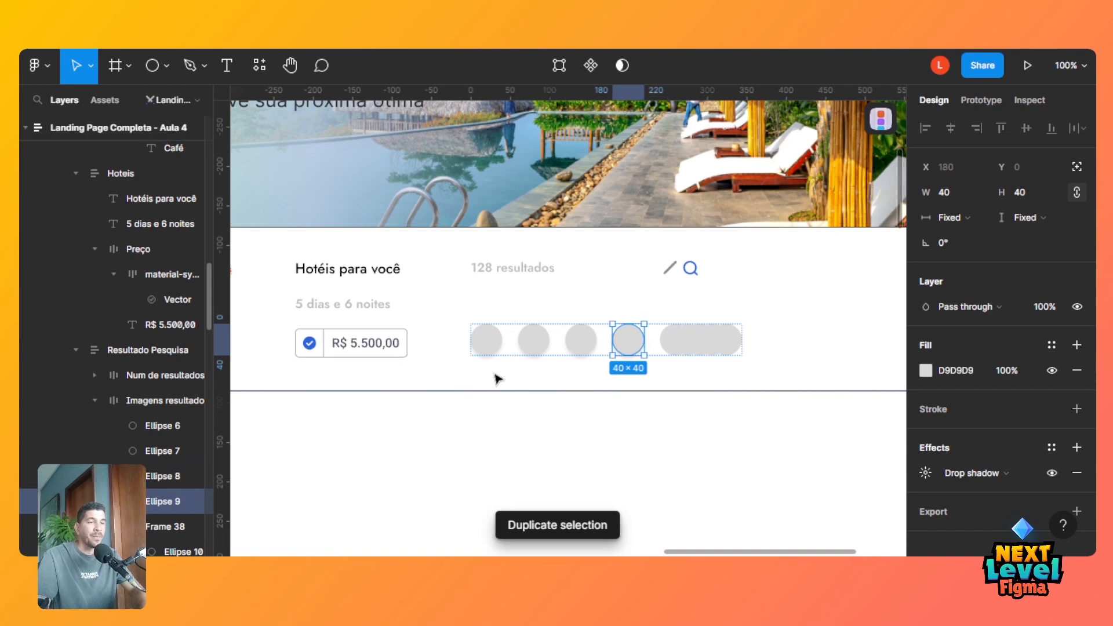
Delete the last four overlapping circles in Frame 38, keeping only its first circle.
left_click(675, 352)
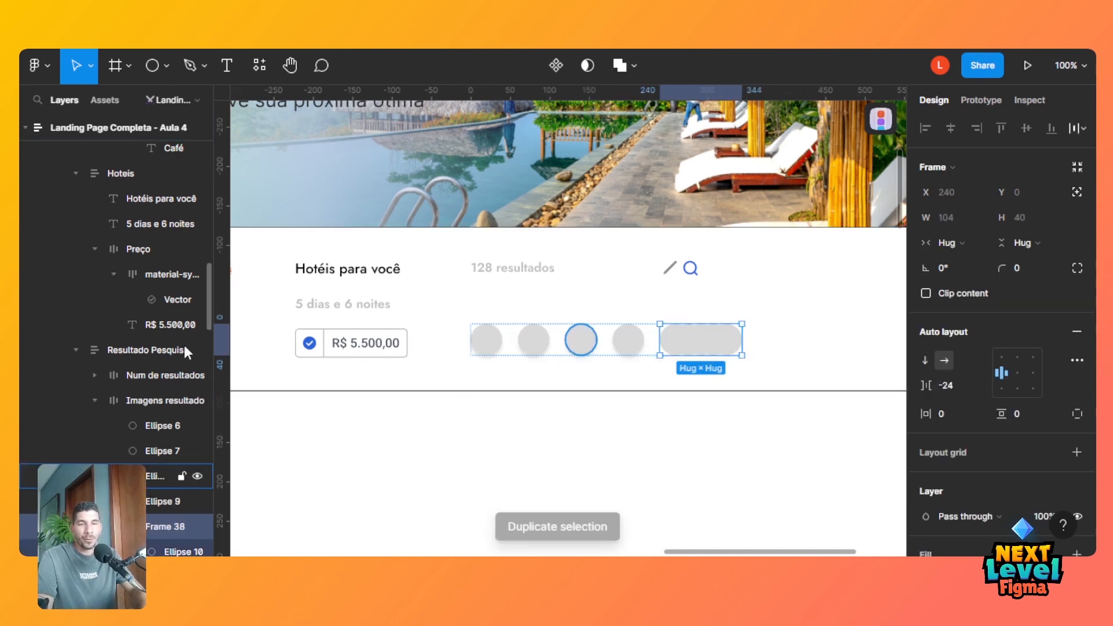
scroll(209, 324, "down", 5)
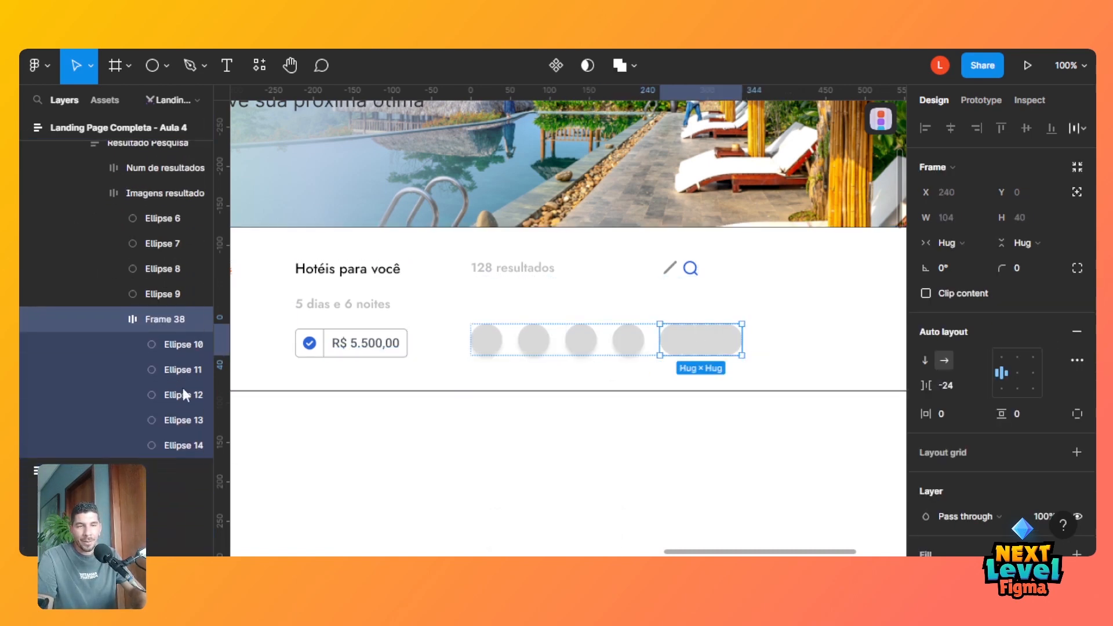
left_click(155, 443)
left_click(165, 362, "shift")
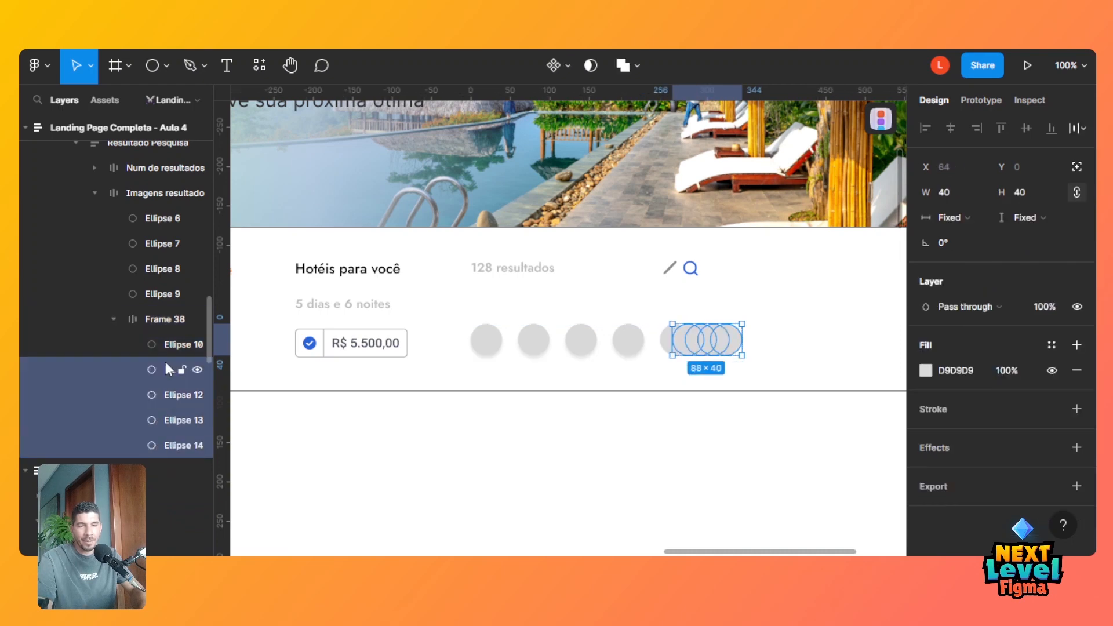
key("Delete")
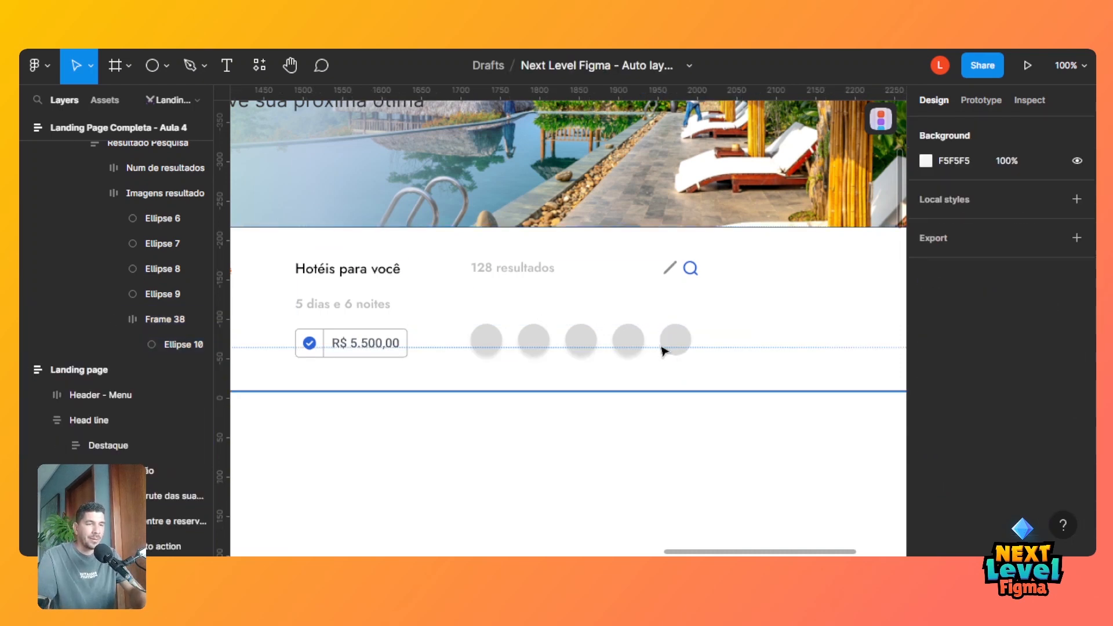
Duplicate the remaining circle inside Frame 38 four times to rebuild the overlapping group of five.
left_click(684, 345)
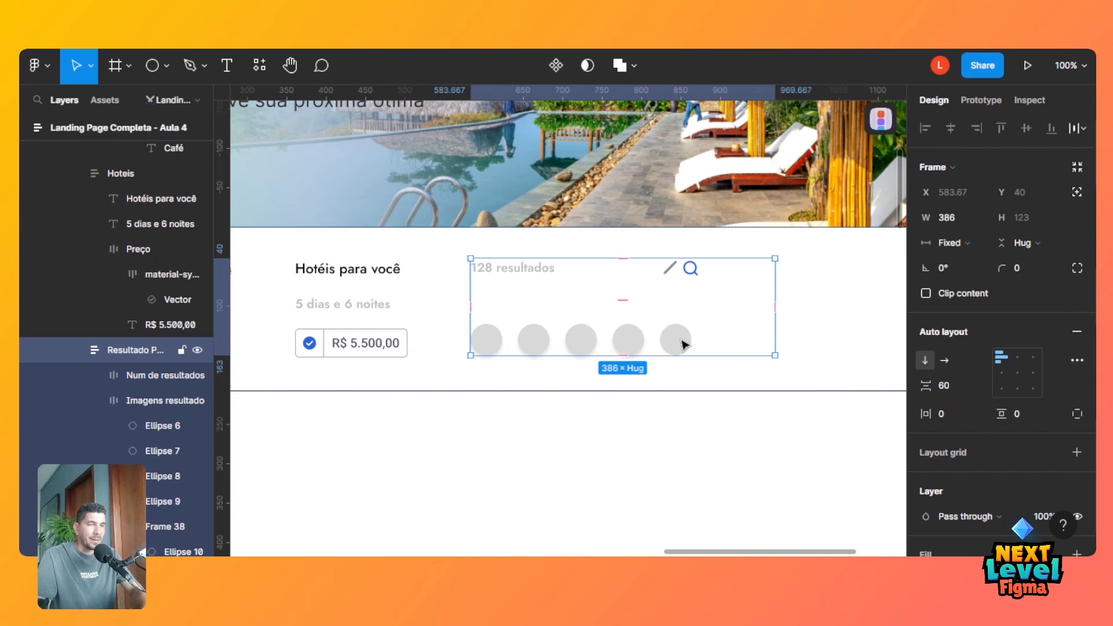
double_click(683, 345)
double_click(684, 345)
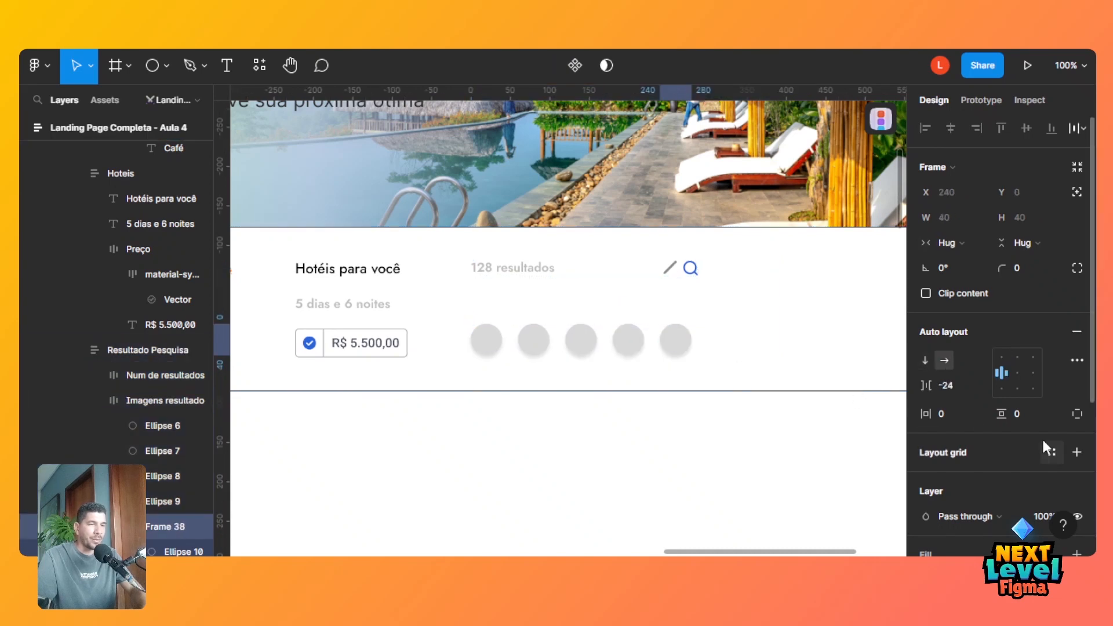
double_click(681, 346)
key("ctrl+d")
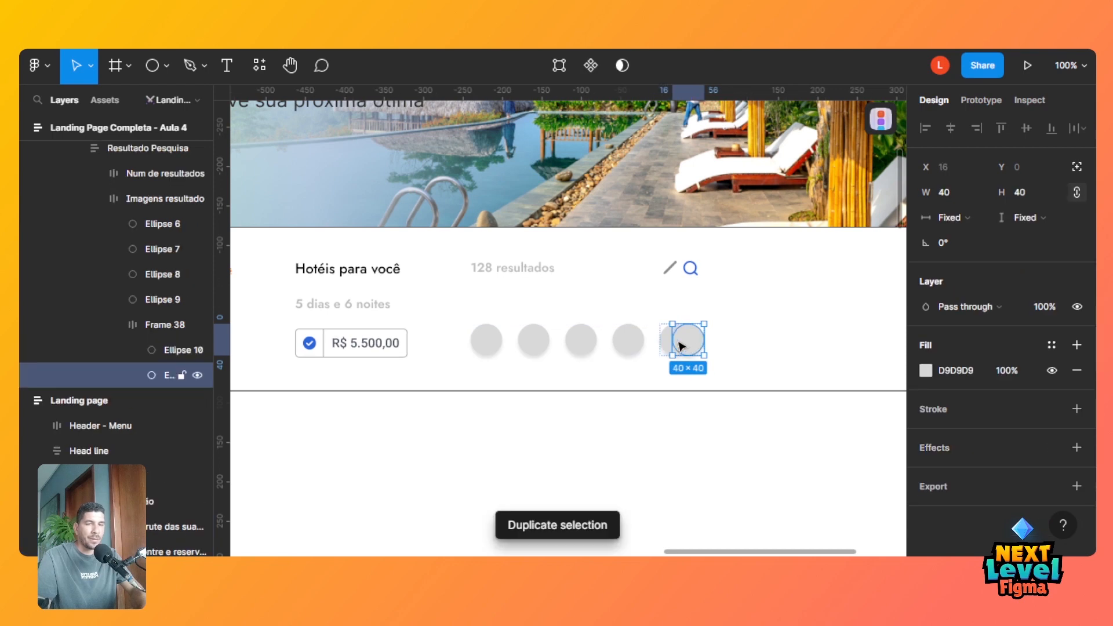
key("ctrl+d")
key("ctrl+d")
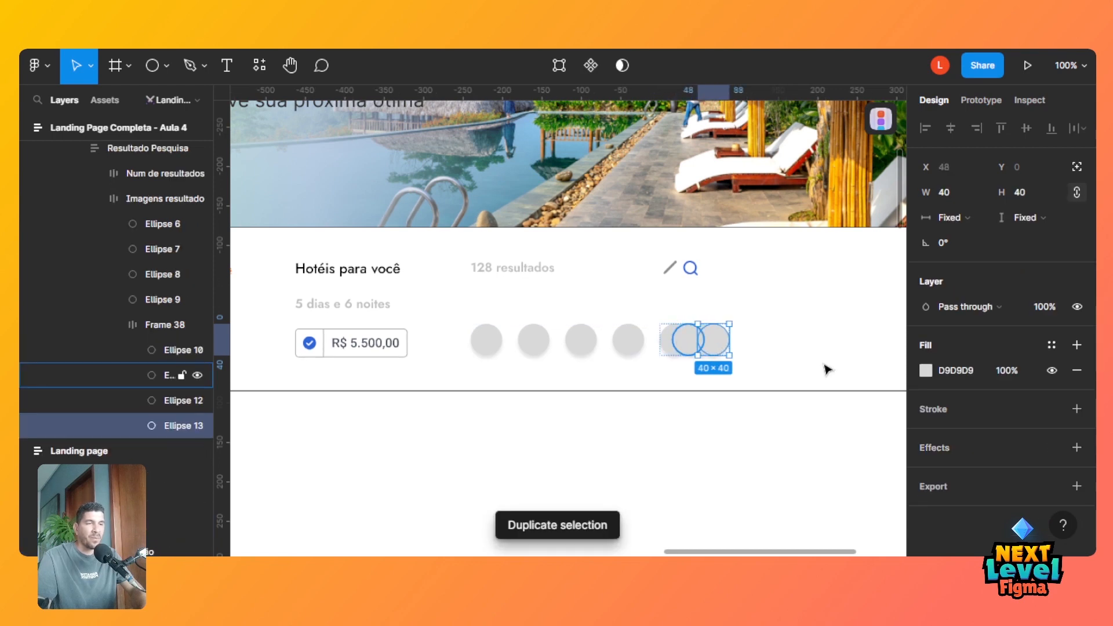
key("ctrl+d")
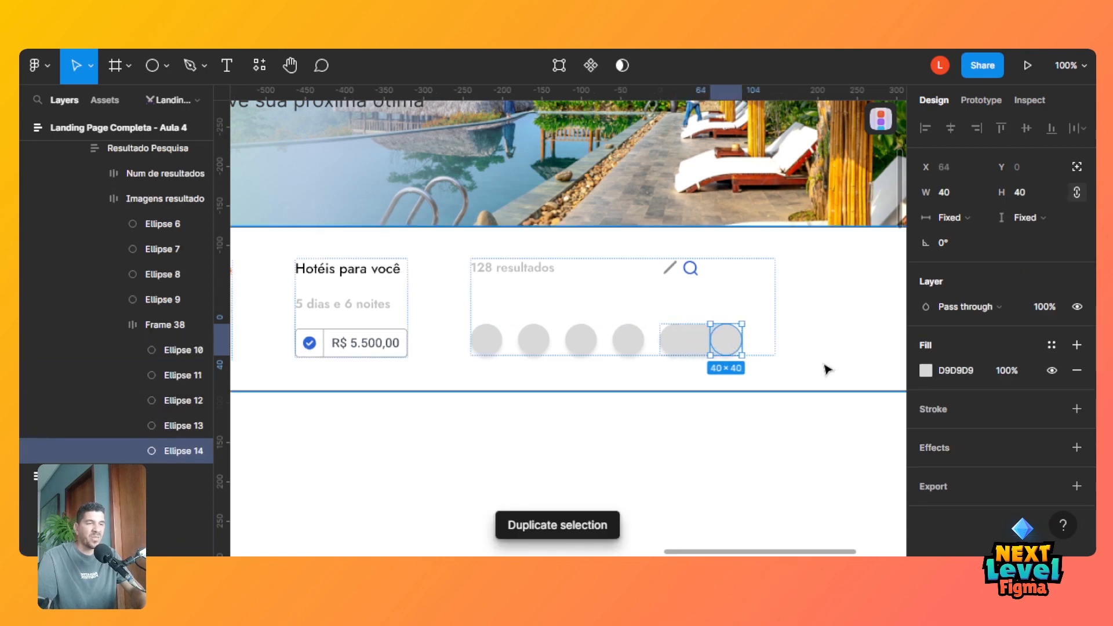
left_click(787, 388)
Change the fill of the first circle in the Imagens resultado row from a solid colour to an image.
left_click(497, 345)
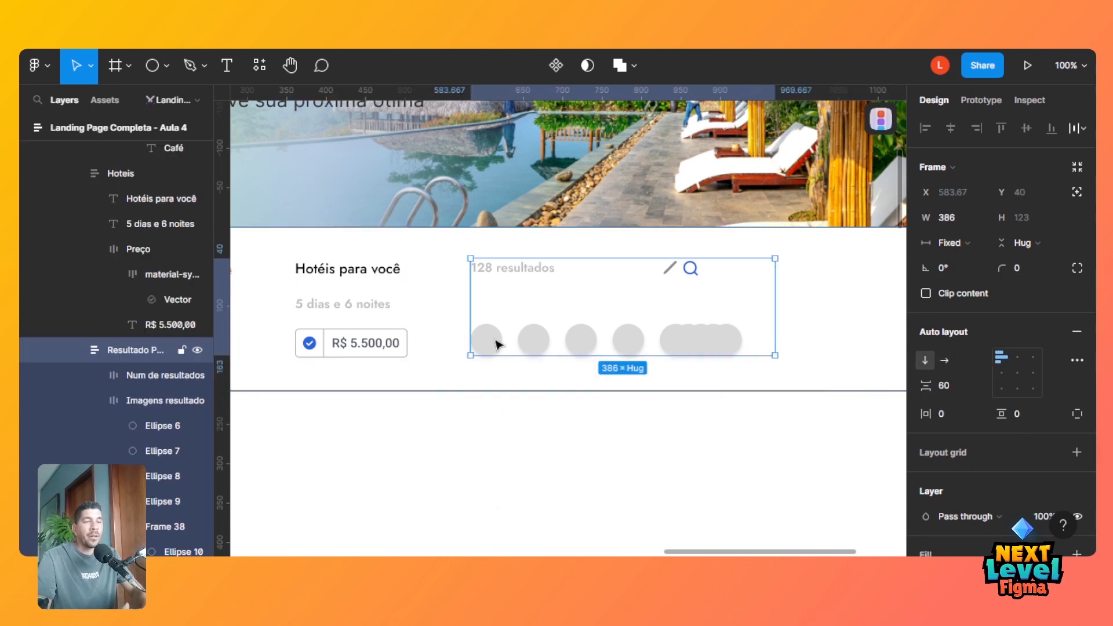
scroll(554, 548, "left", 2)
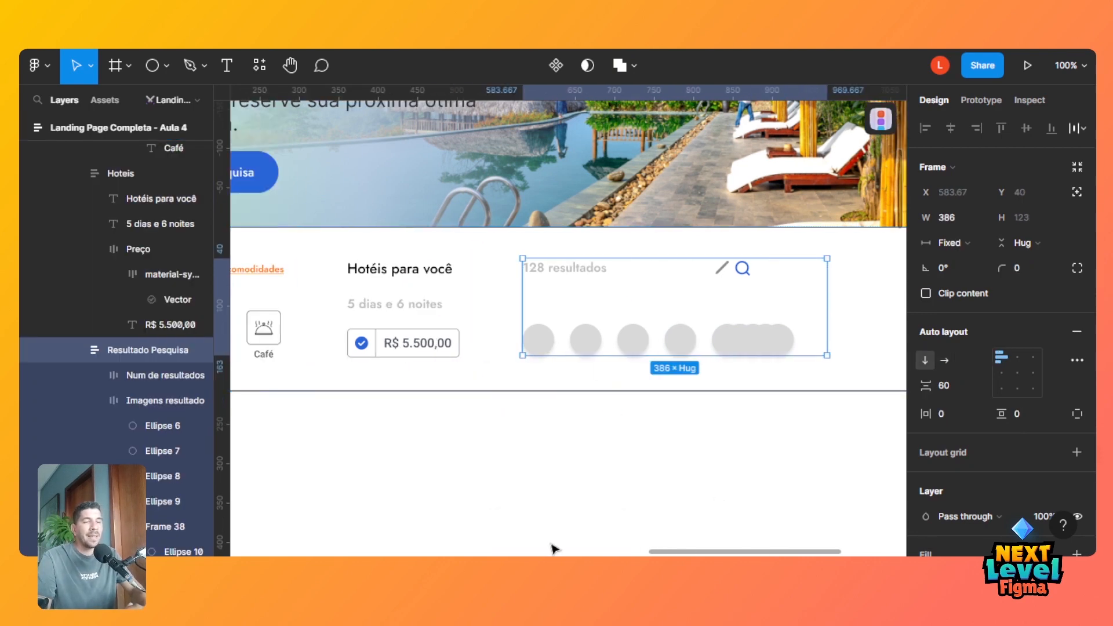
scroll(553, 548, "left", 10)
scroll(504, 549, "right", 10)
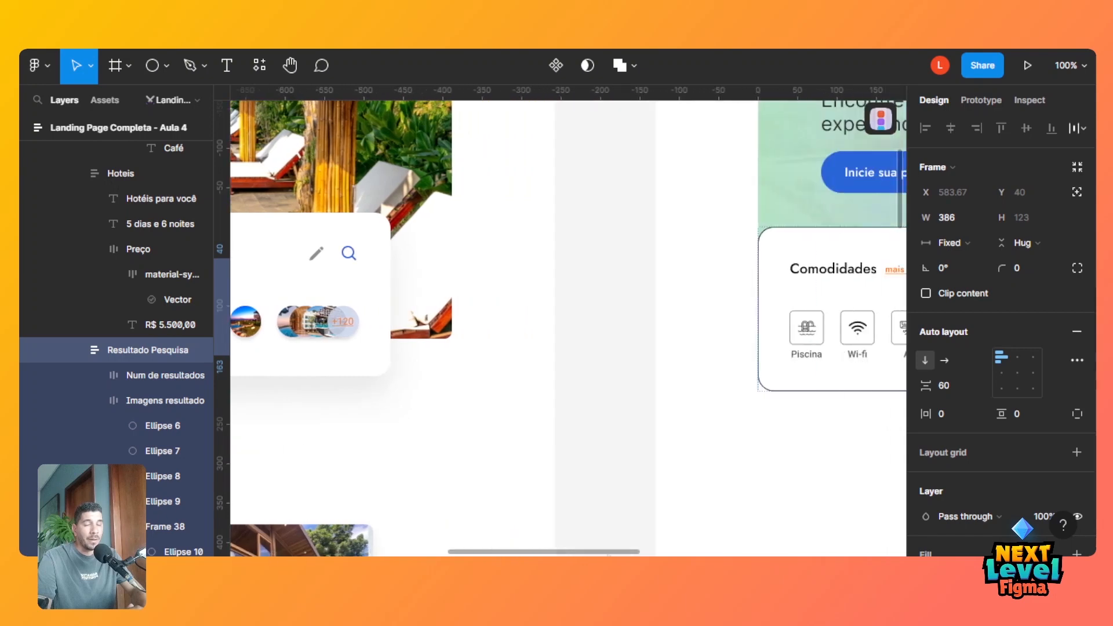
scroll(505, 550, "right", 2)
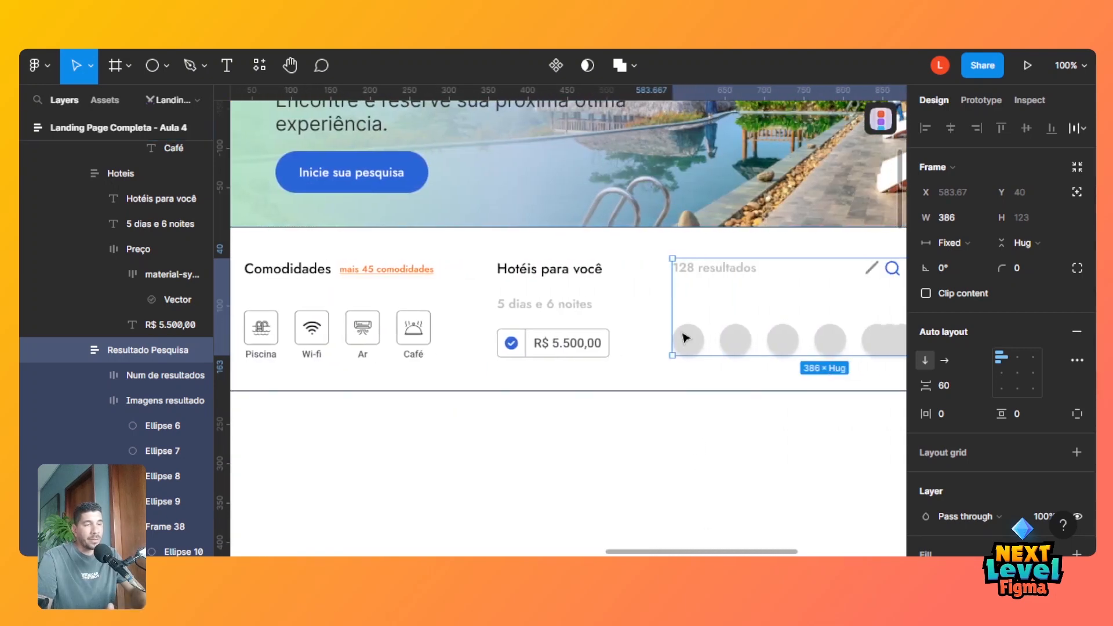
left_click(693, 354)
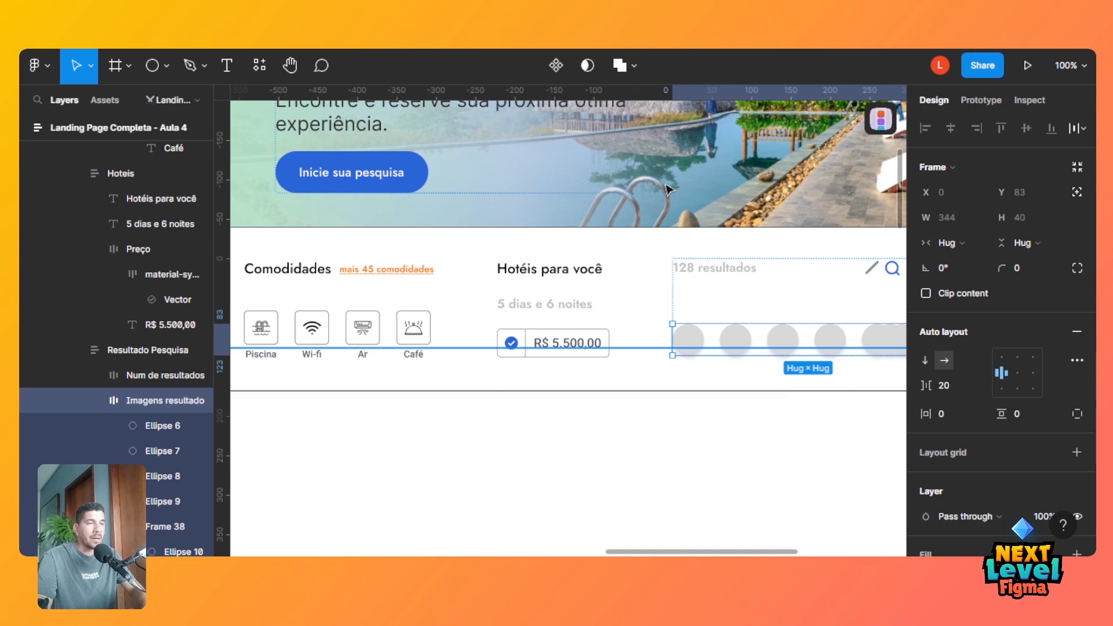
left_click(689, 342)
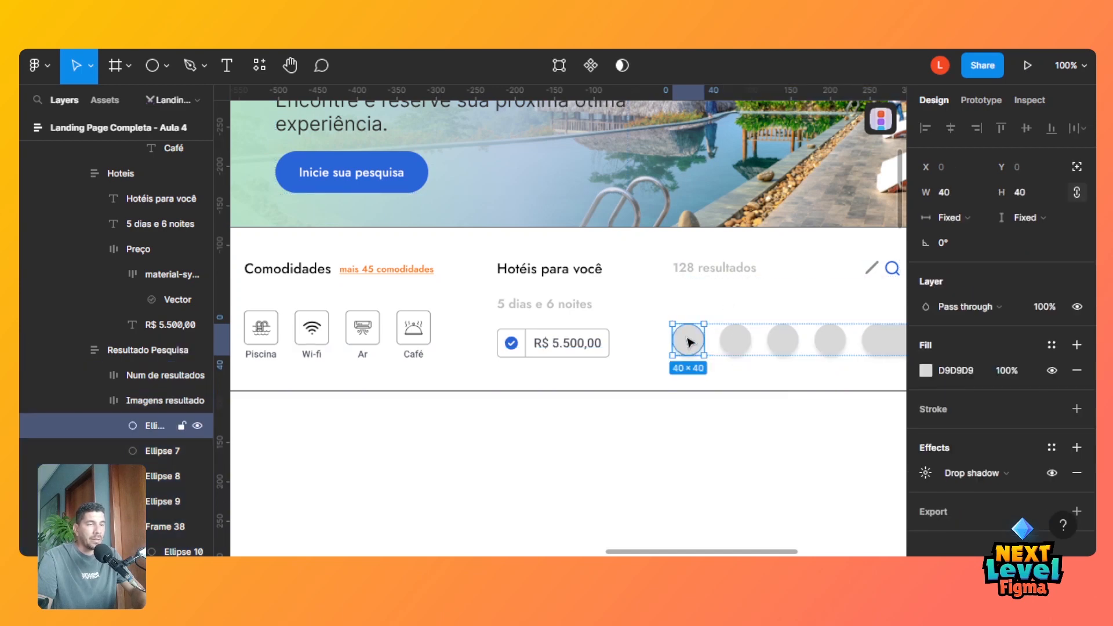
left_click(927, 371)
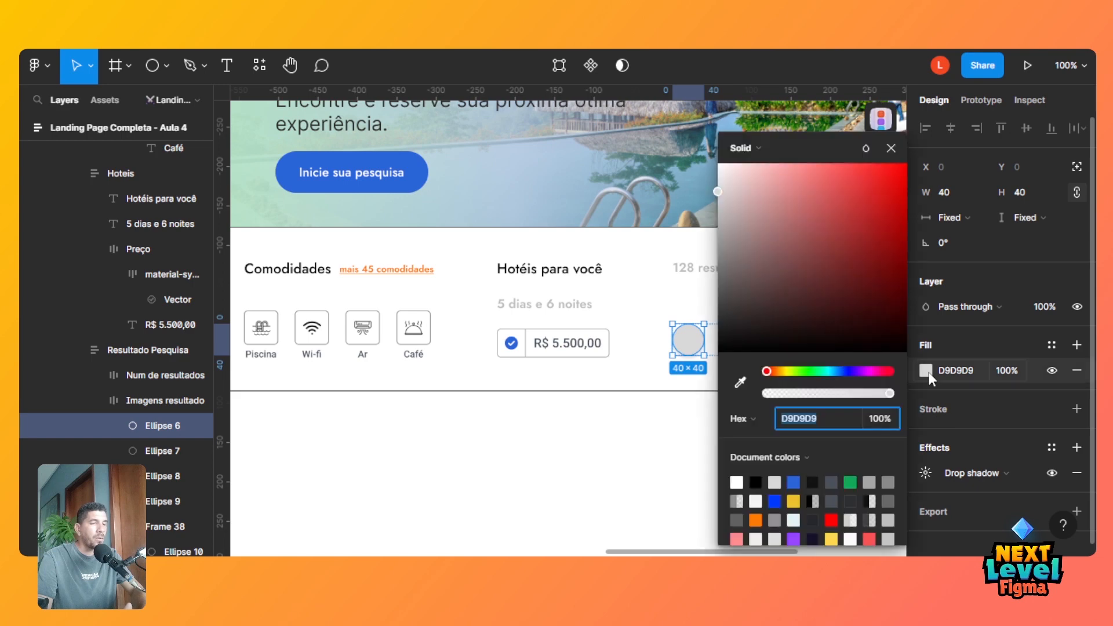
left_click(757, 146)
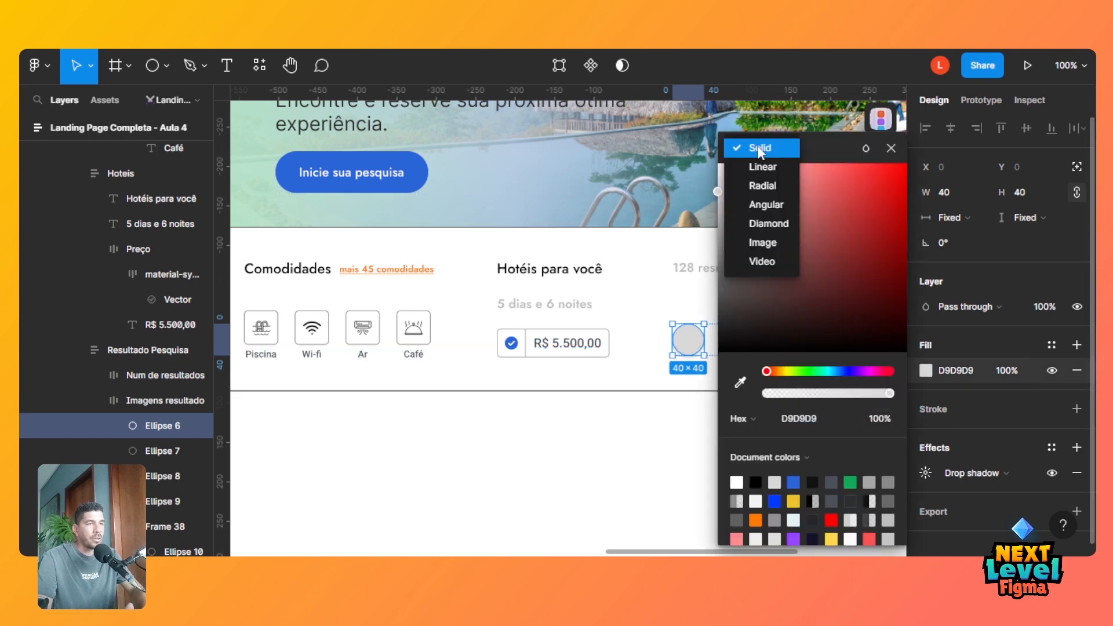
left_click(776, 243)
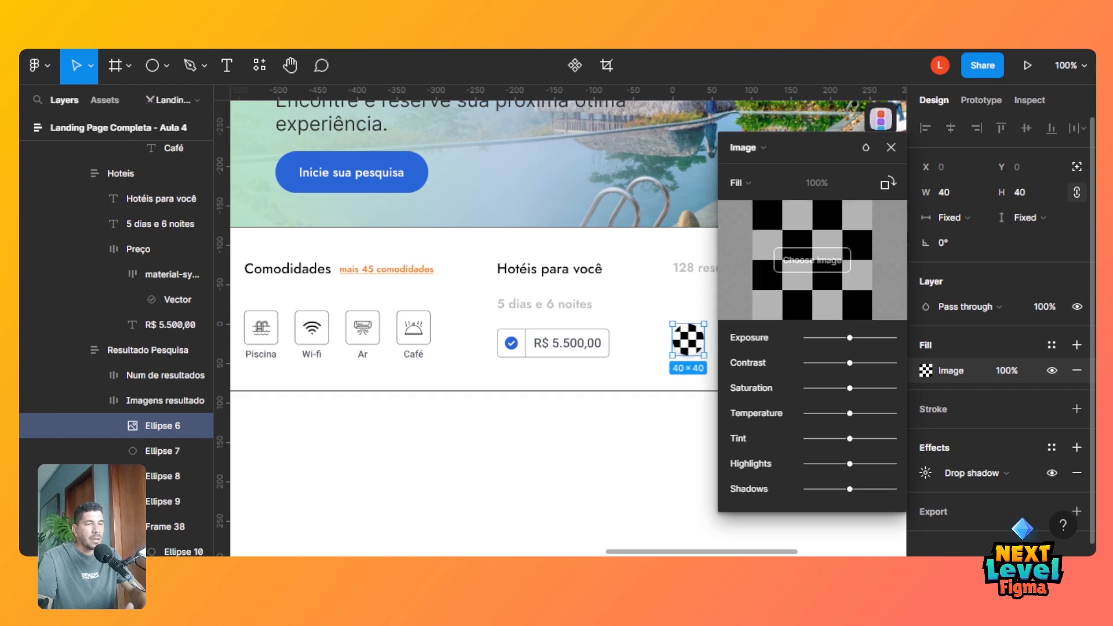
Load the picture 133652182 from the Aula 4 folder as the first circle's image fill.
left_click(810, 253)
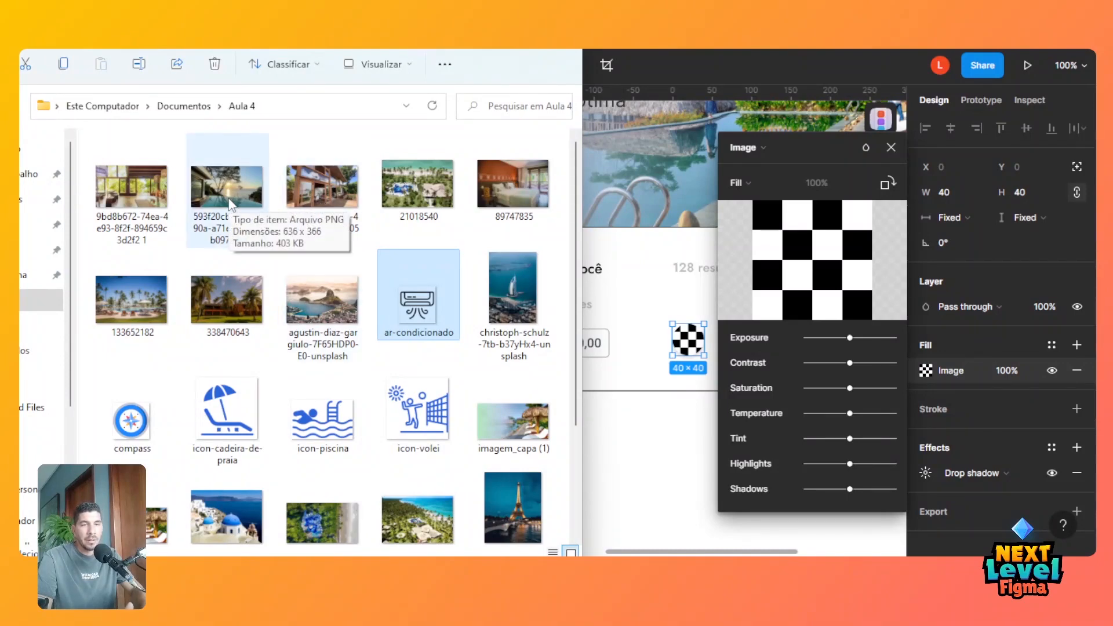
left_click(132, 298)
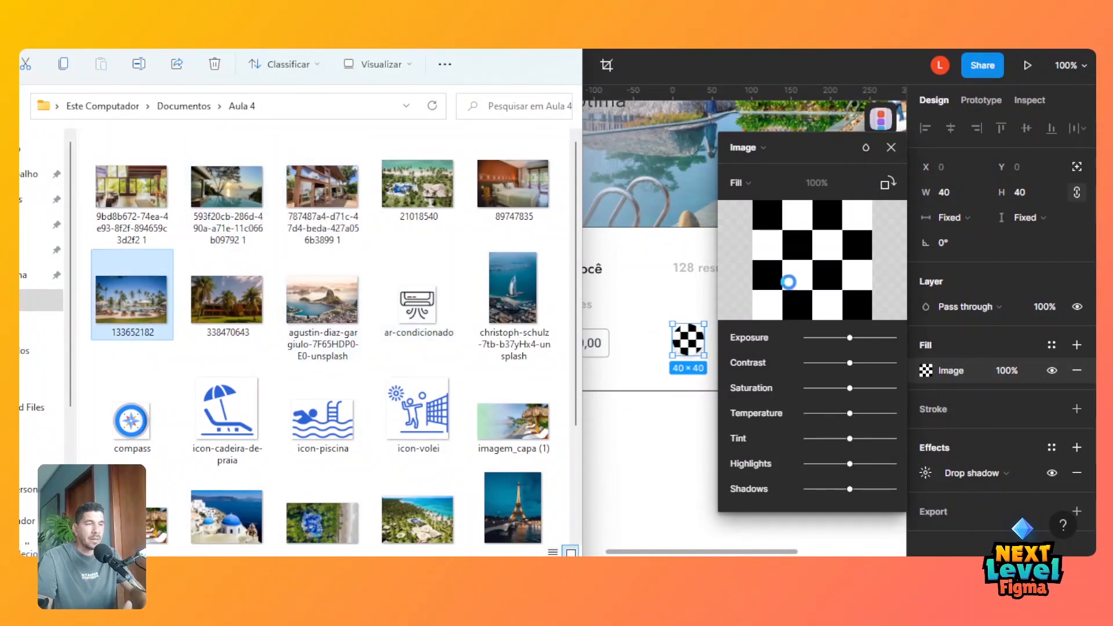
left_click_drag(788, 282, 805, 268)
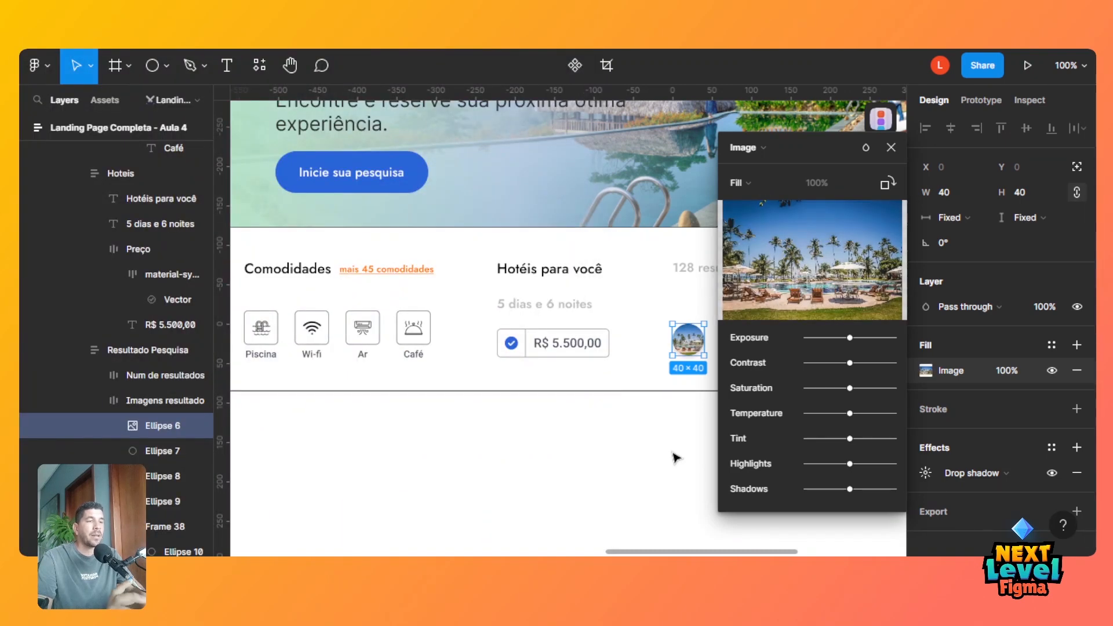
key("Escape")
Select the second circle in the Imagens resultado row and search the Pexels plugin for "hotel" photos.
left_click(738, 348)
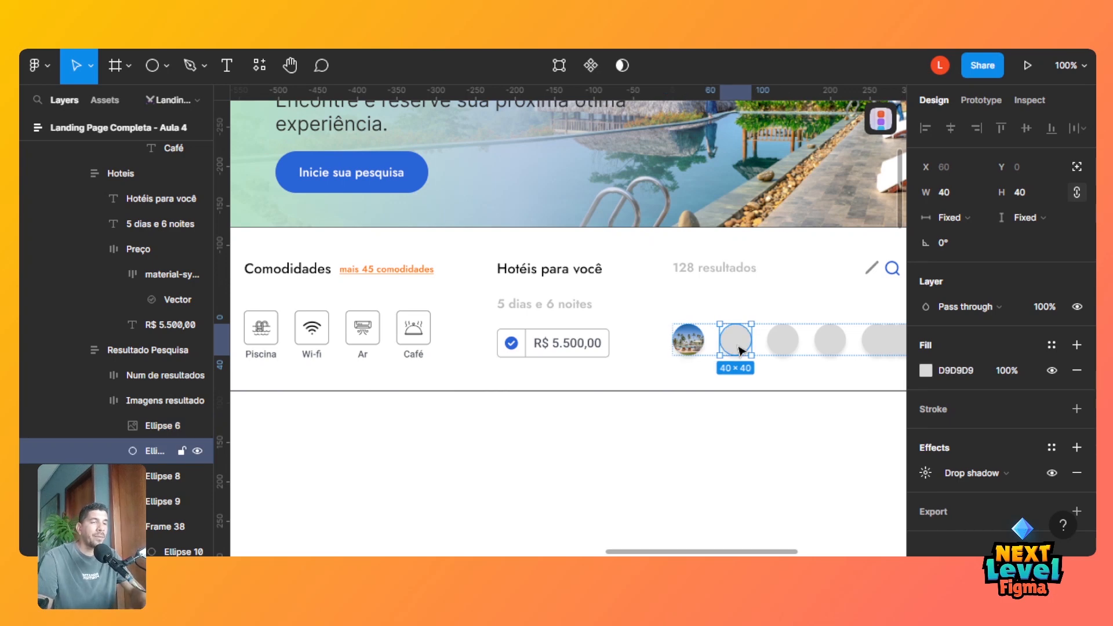
left_click(880, 121)
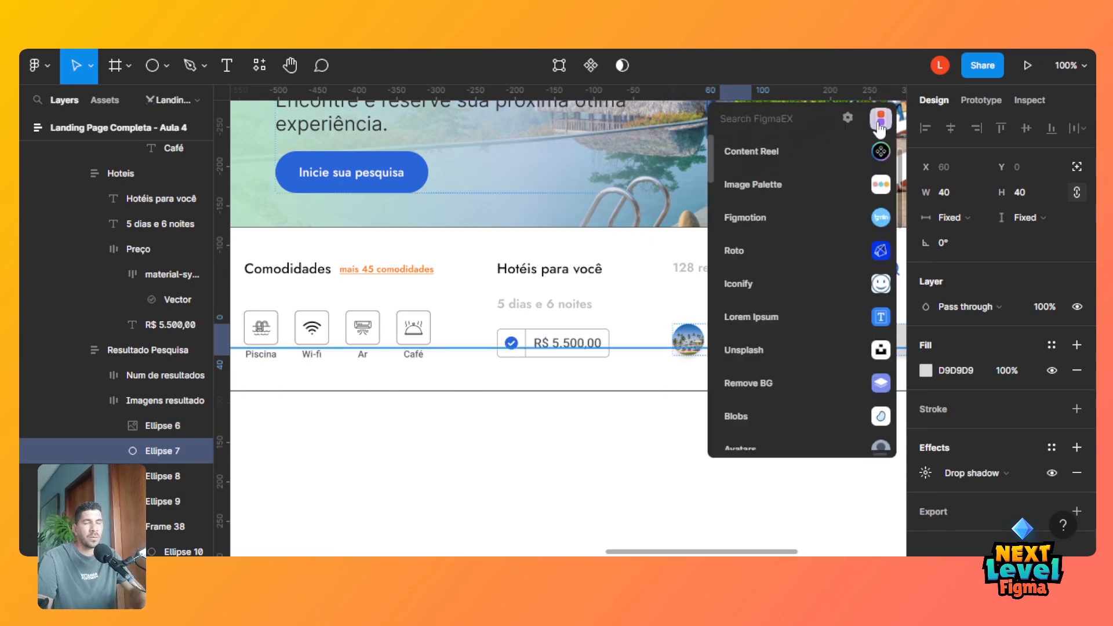
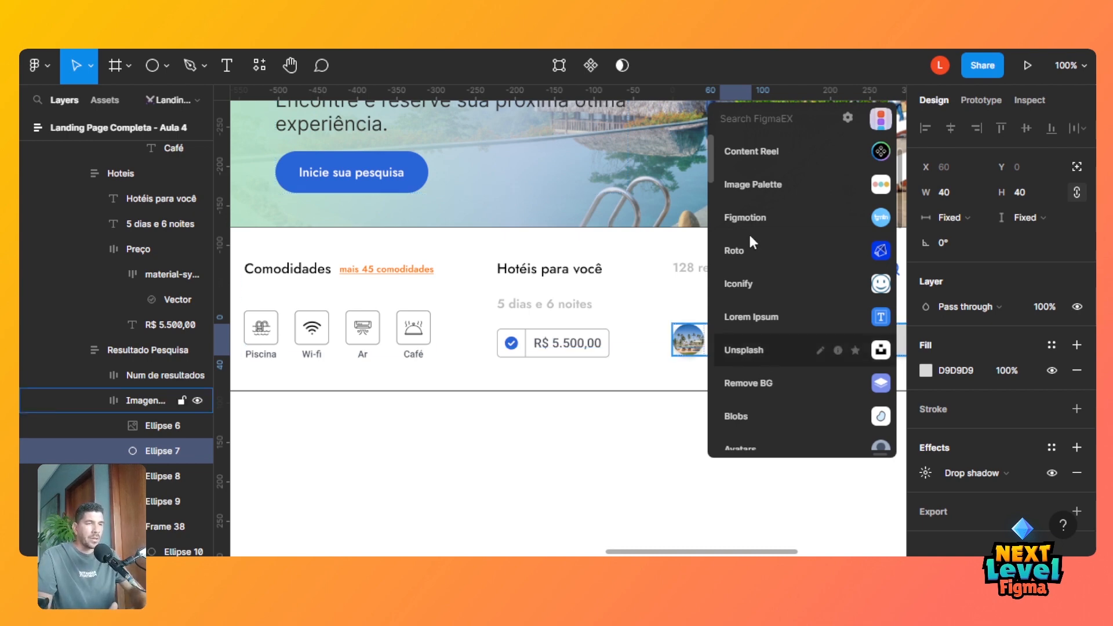
left_click(759, 120)
type("pe")
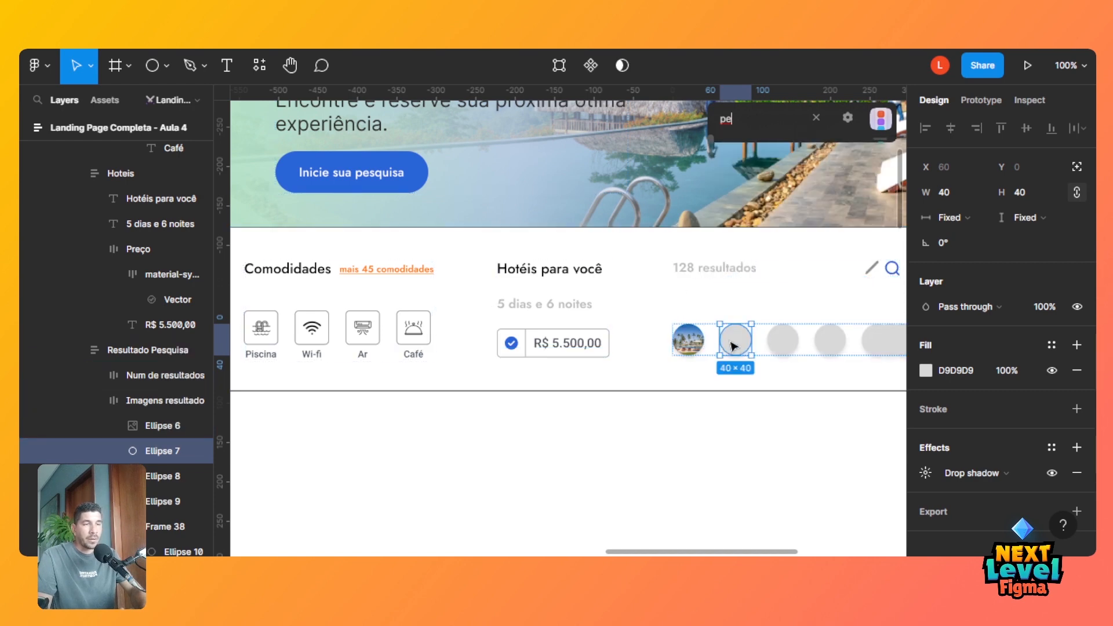
mouse_move(787, 123)
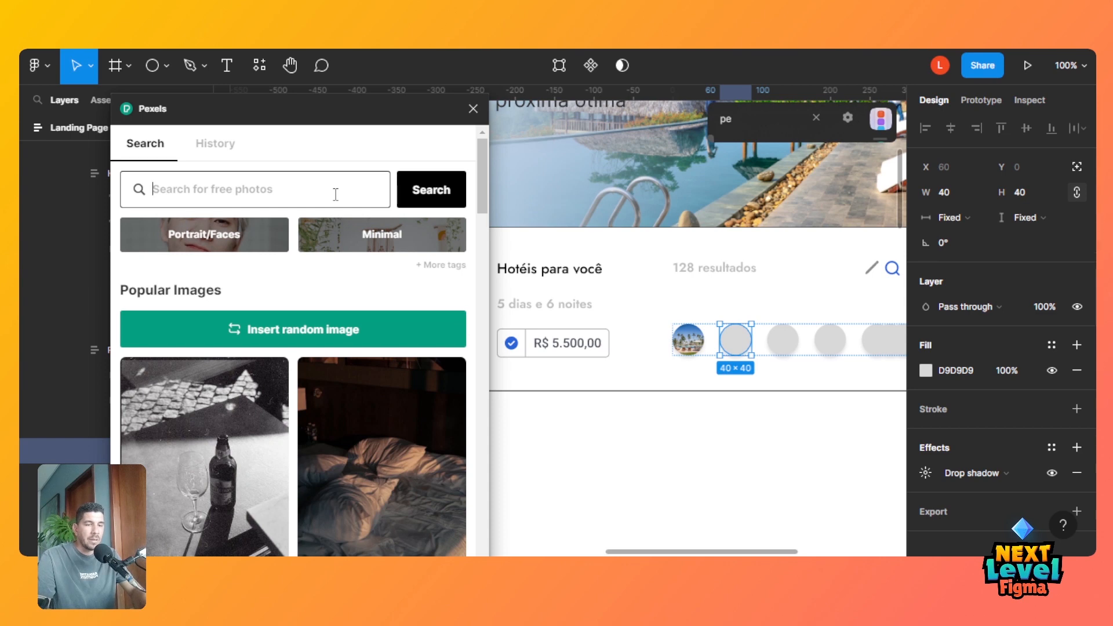
type("hotel")
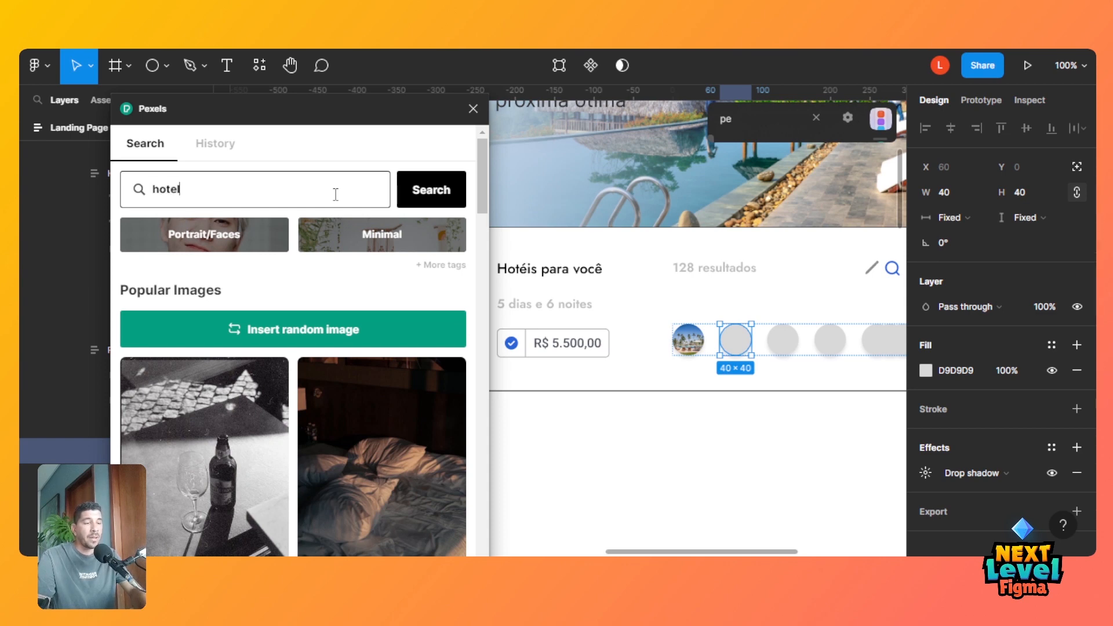
key("Return")
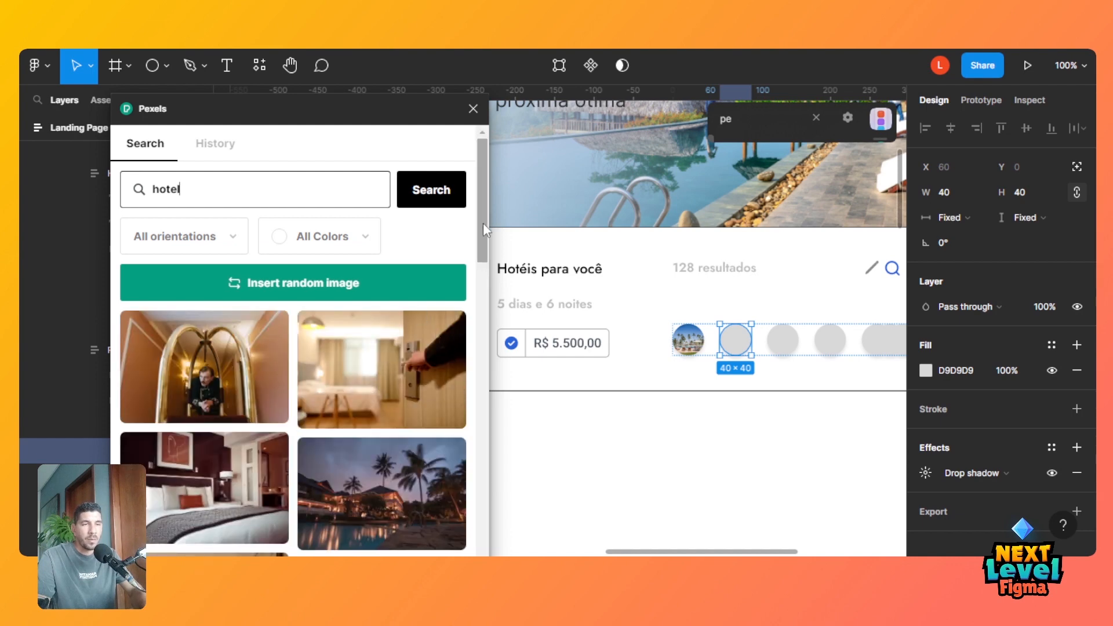
Fill the row's second, third and fourth circles with Pexels hotel photos: umbrellas across a pool, poolside loungers, and a lit pool at dusk.
left_click_drag(483, 223, 479, 325)
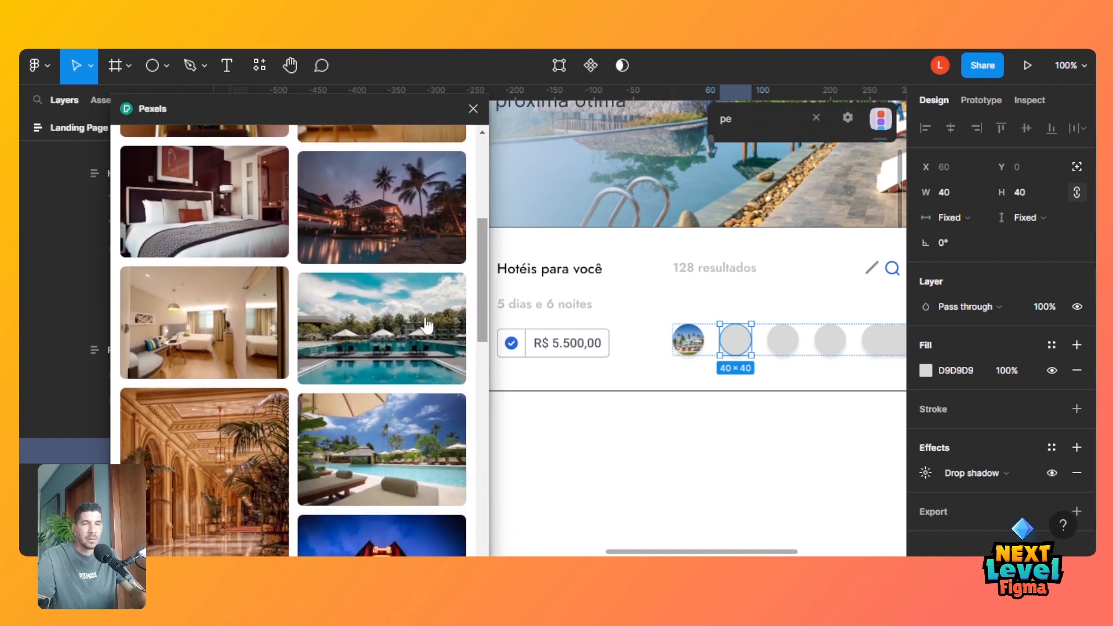
left_click(398, 322)
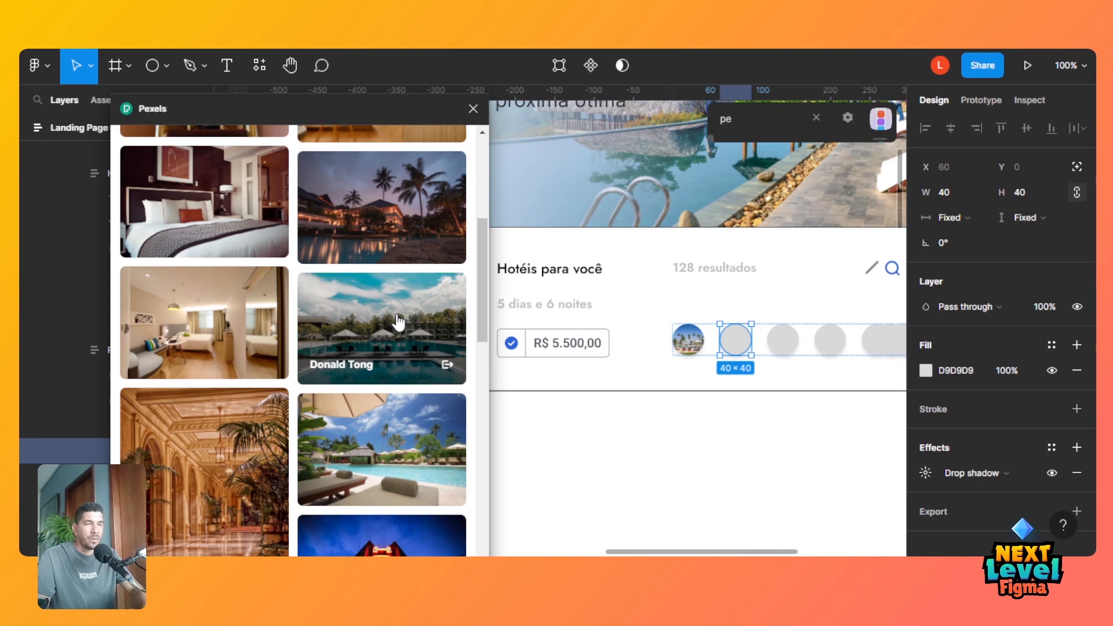
left_click(783, 340)
left_click(444, 451)
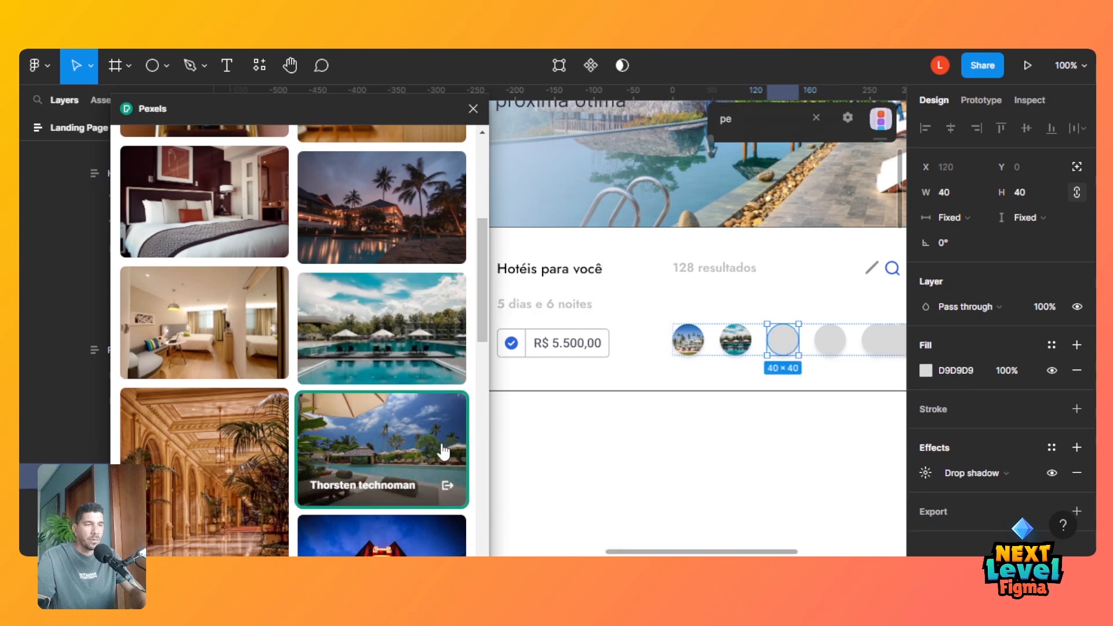
left_click(834, 346)
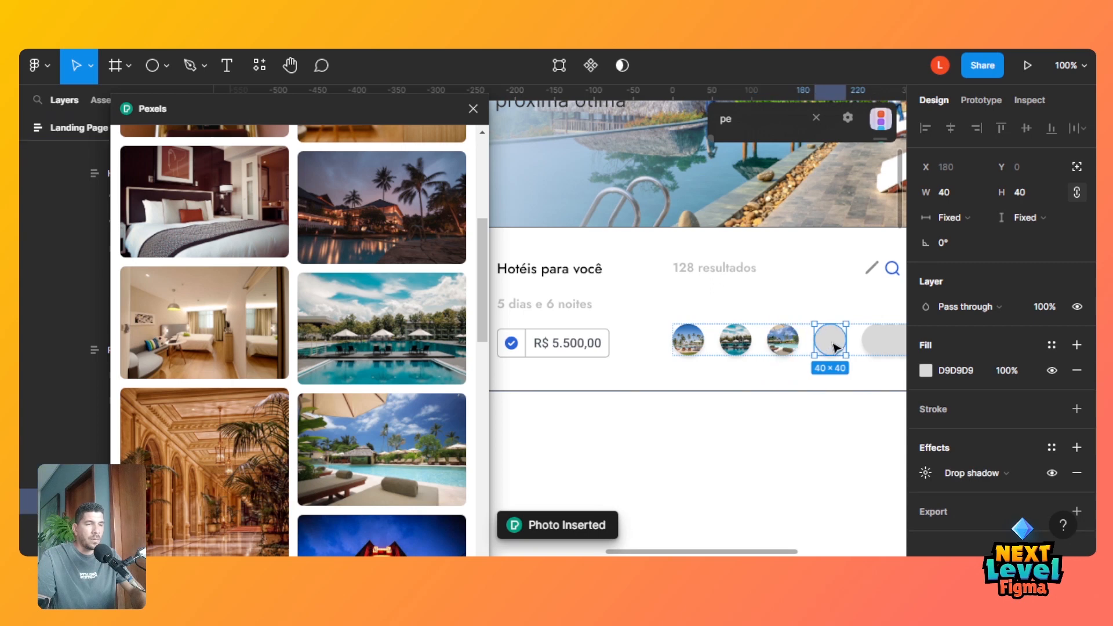
left_click_drag(477, 304, 481, 401)
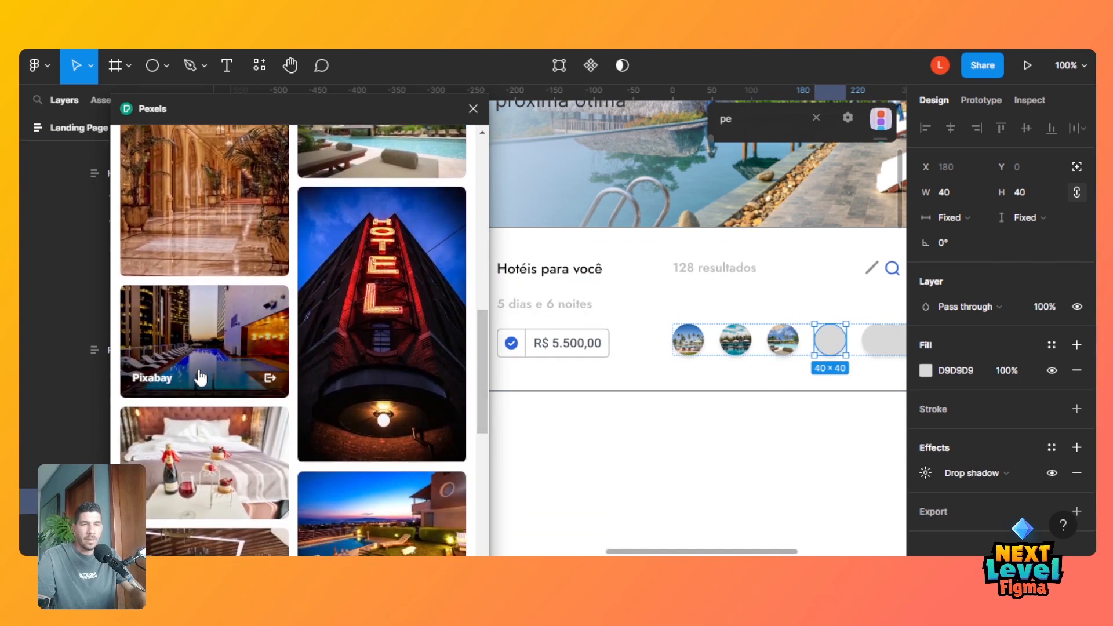
left_click(200, 378)
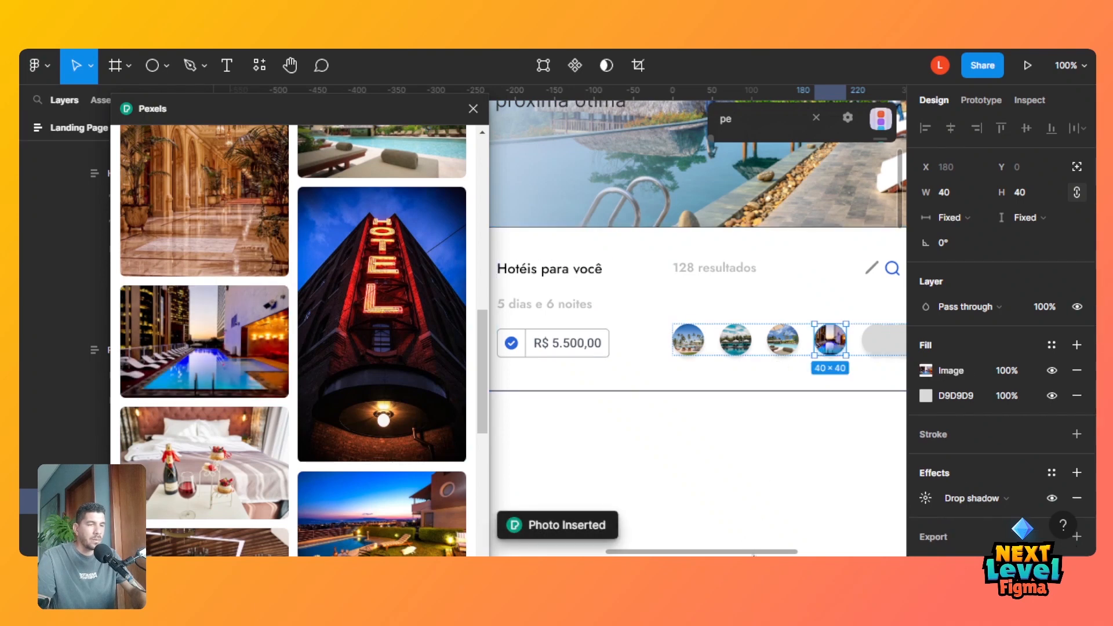
Set the auto layout spacing of Frame 38 to 0 so its five circles sit side by side.
scroll(754, 347, "right", 5)
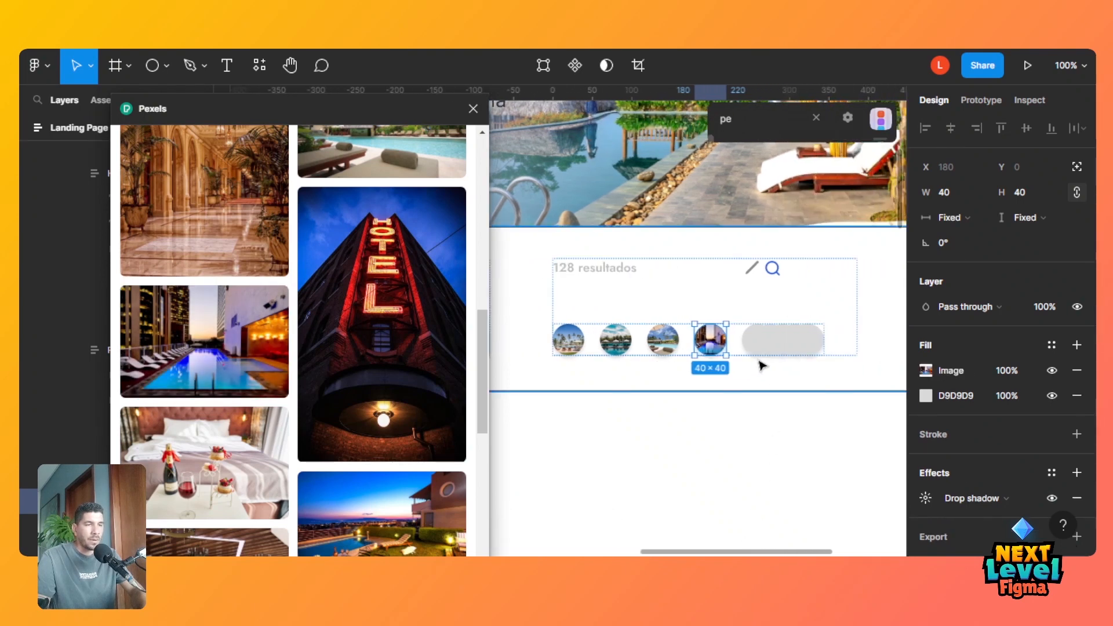
left_click(754, 345)
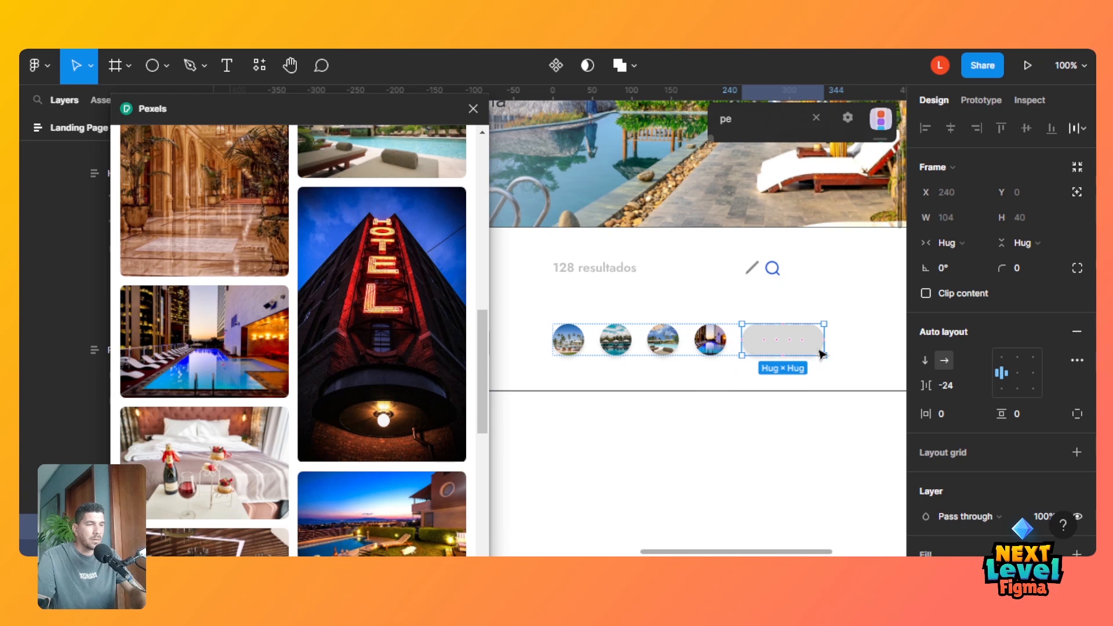
left_click(954, 384)
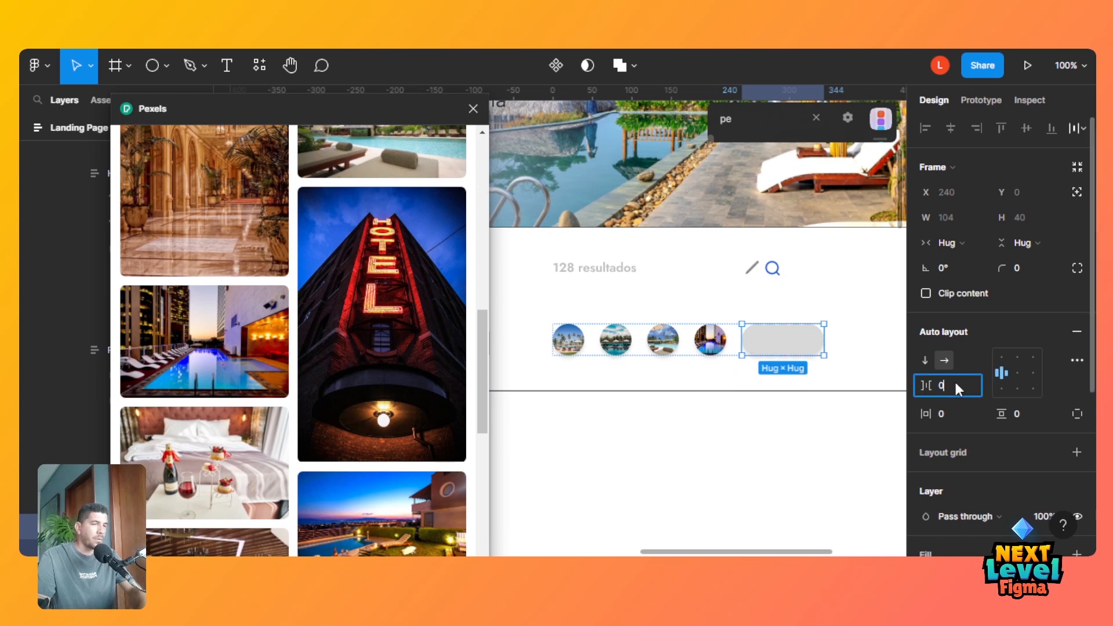
key("Return")
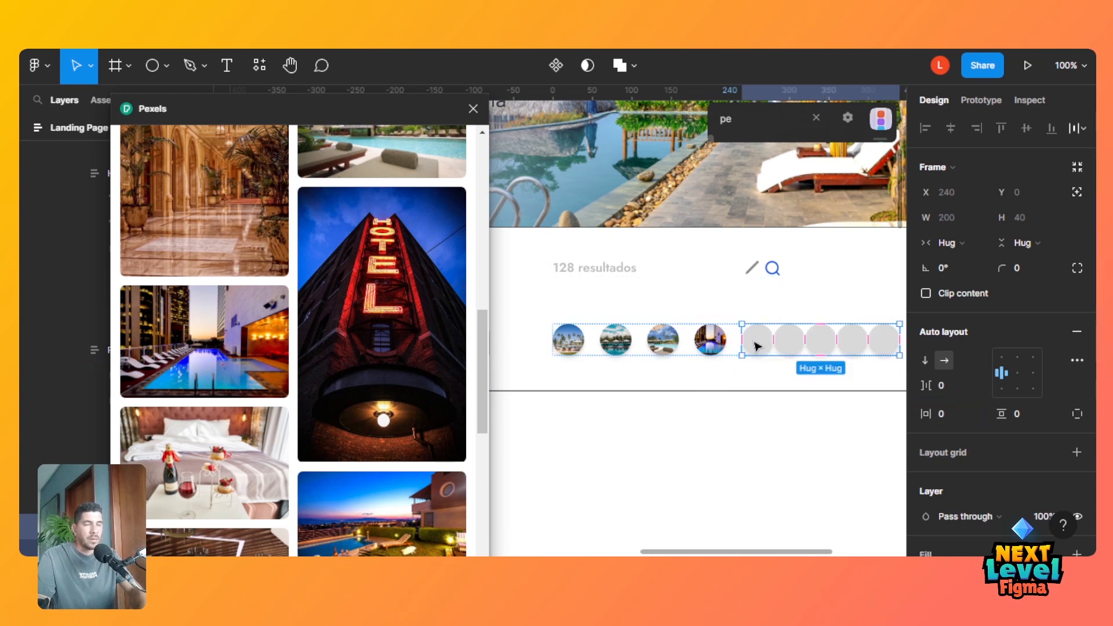
Fill the first circle of Frame 38 with the sunset poolside photo and the second with the illuminated palace hotel photo.
left_click(757, 347)
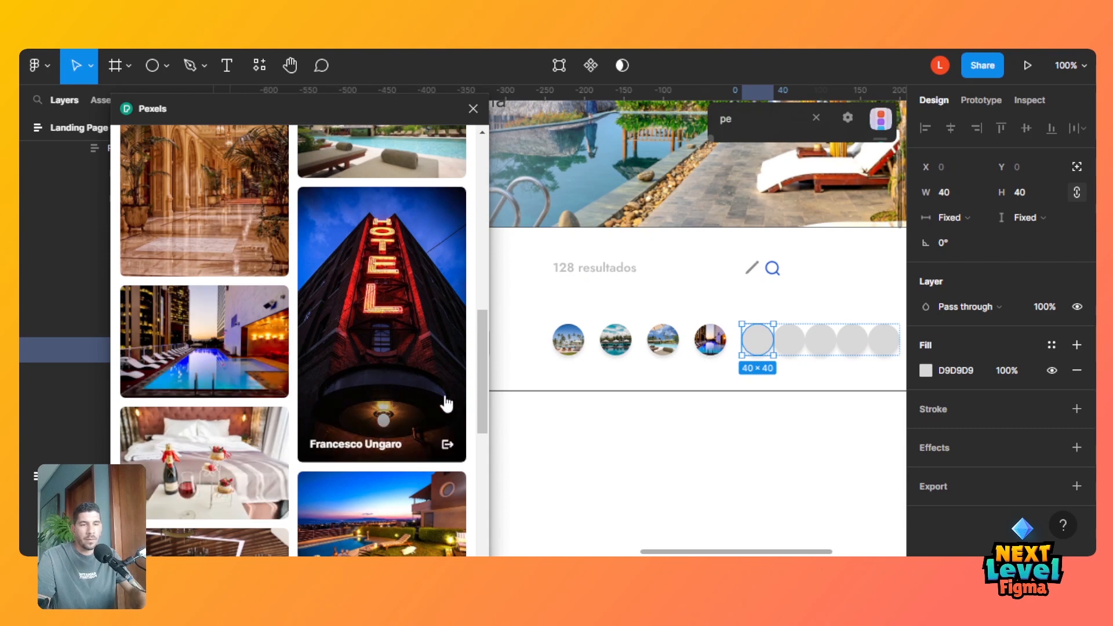
left_click(424, 505)
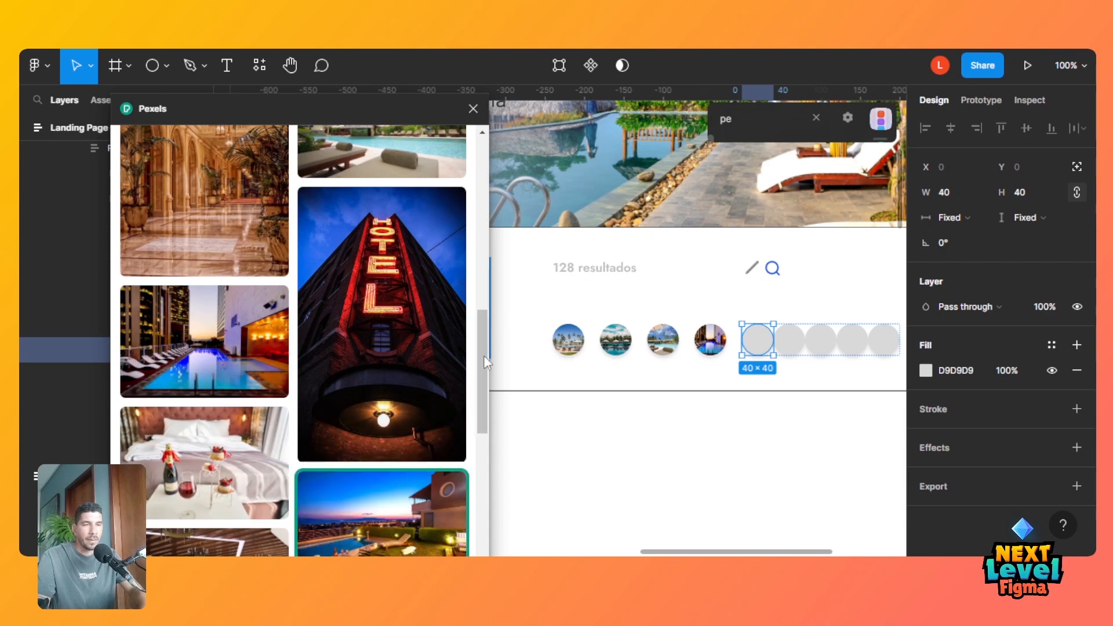
left_click_drag(483, 356, 492, 460)
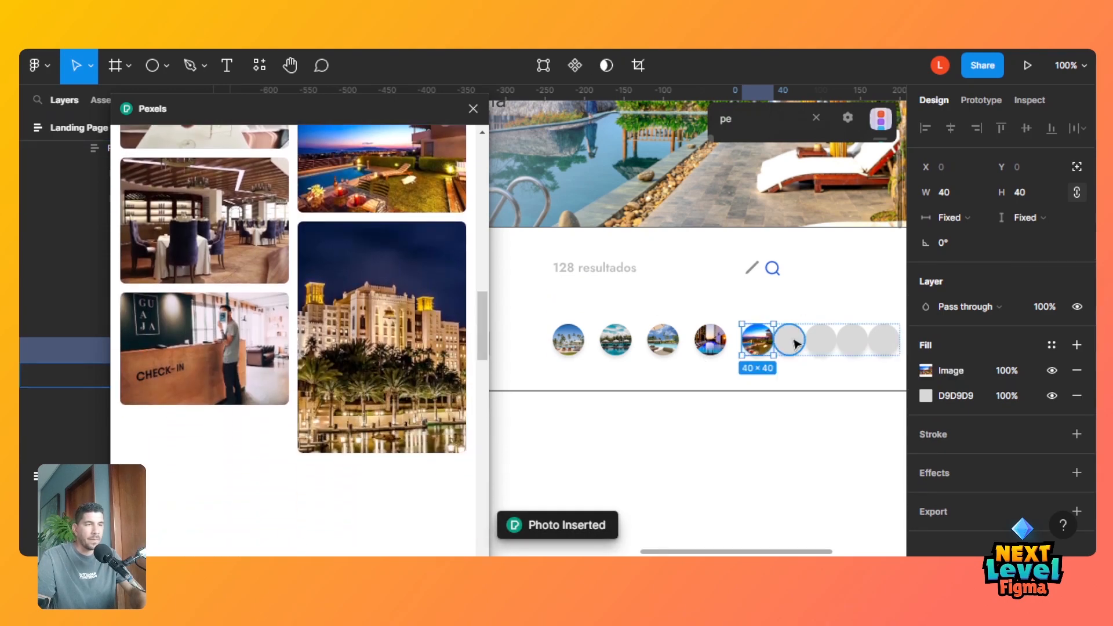
left_click(792, 342)
left_click(449, 330)
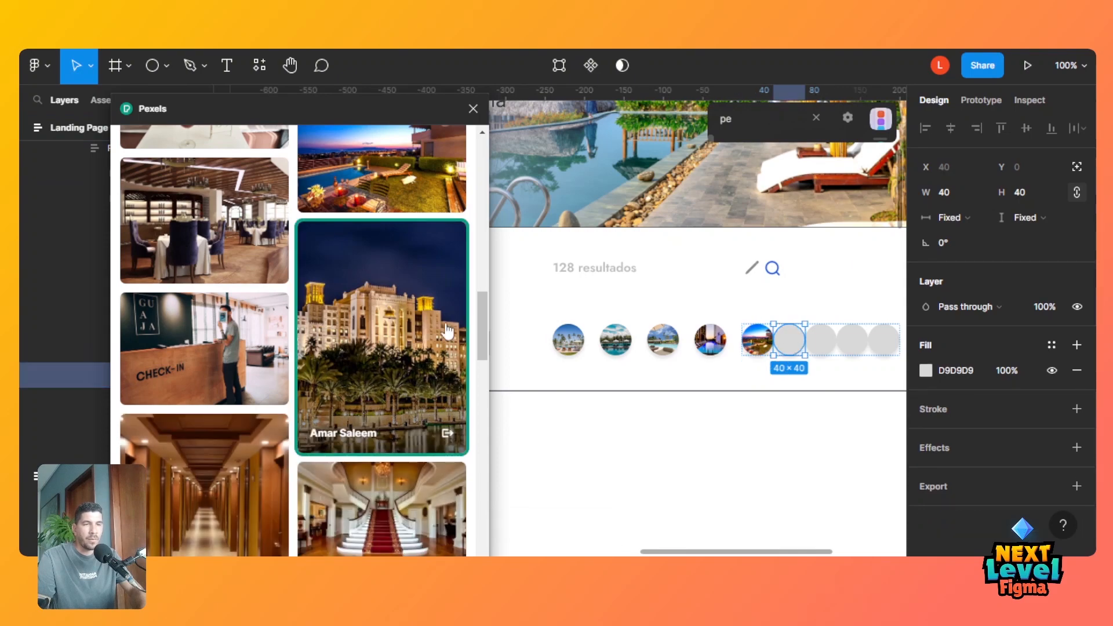
Fill the last three circles of Frame 38 with the red-carpet staircase, curtained bedroom and beachfront hotel photos.
left_click(833, 343)
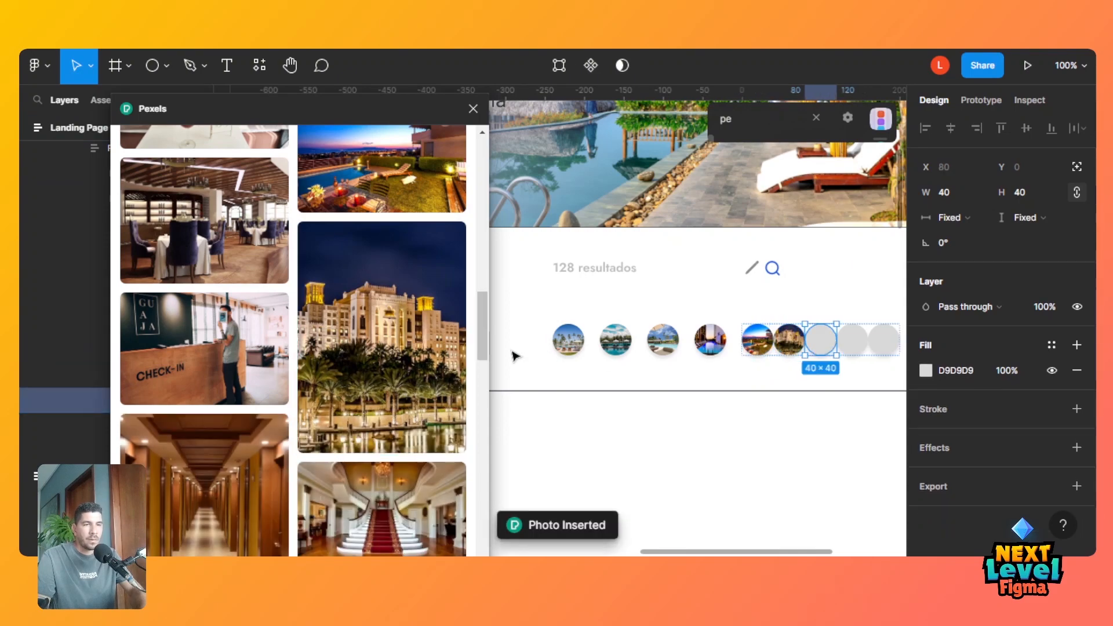
left_click_drag(485, 329, 484, 368)
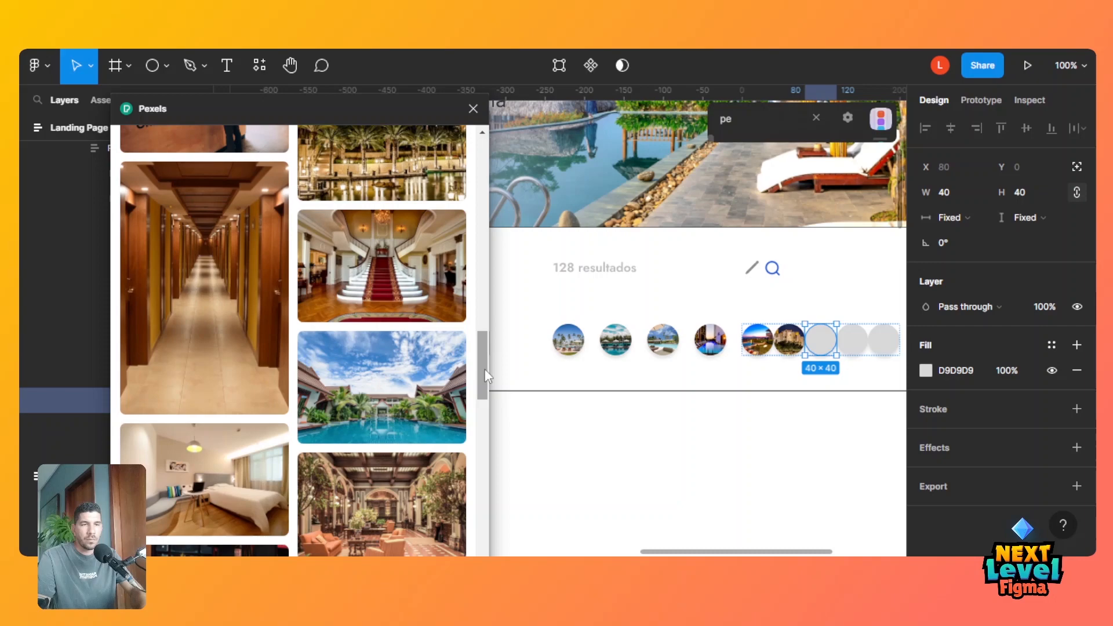
left_click(341, 249)
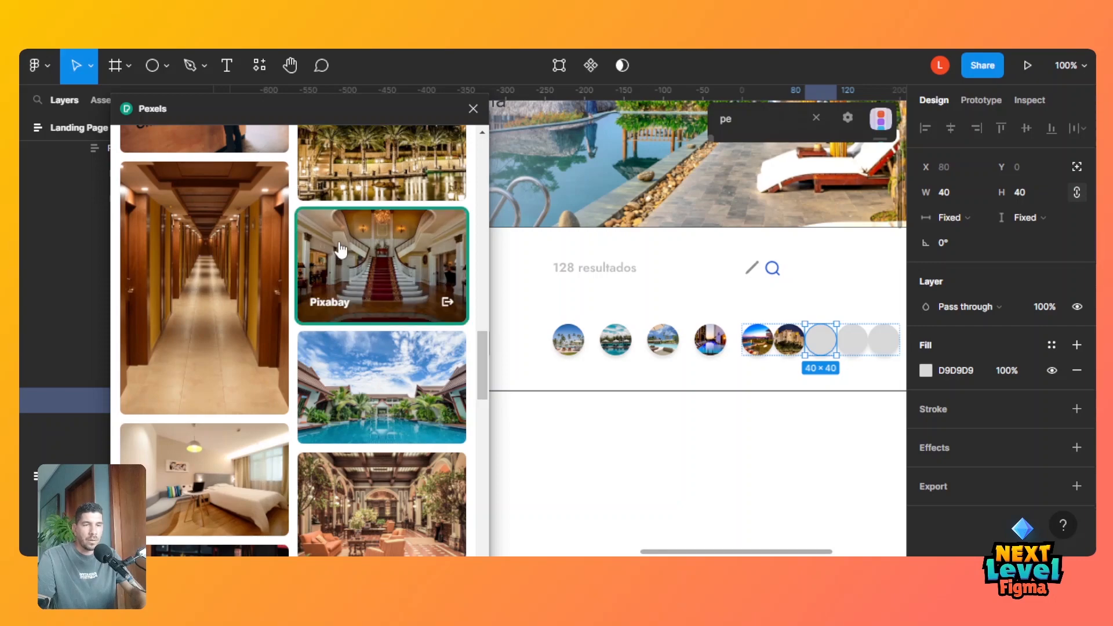
left_click(853, 340)
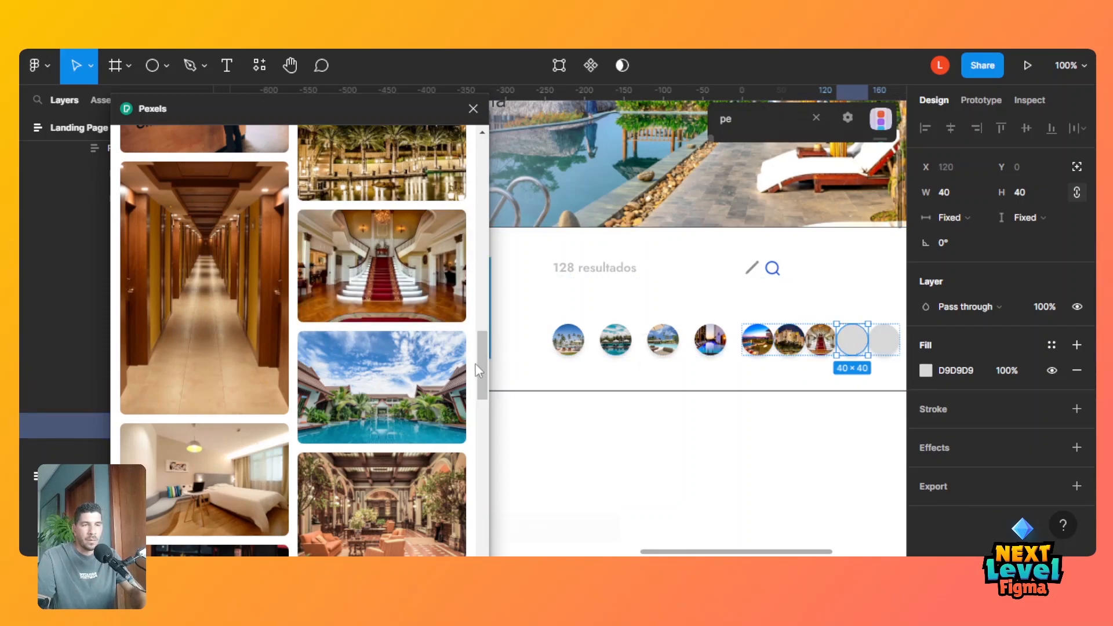
left_click_drag(479, 370, 485, 439)
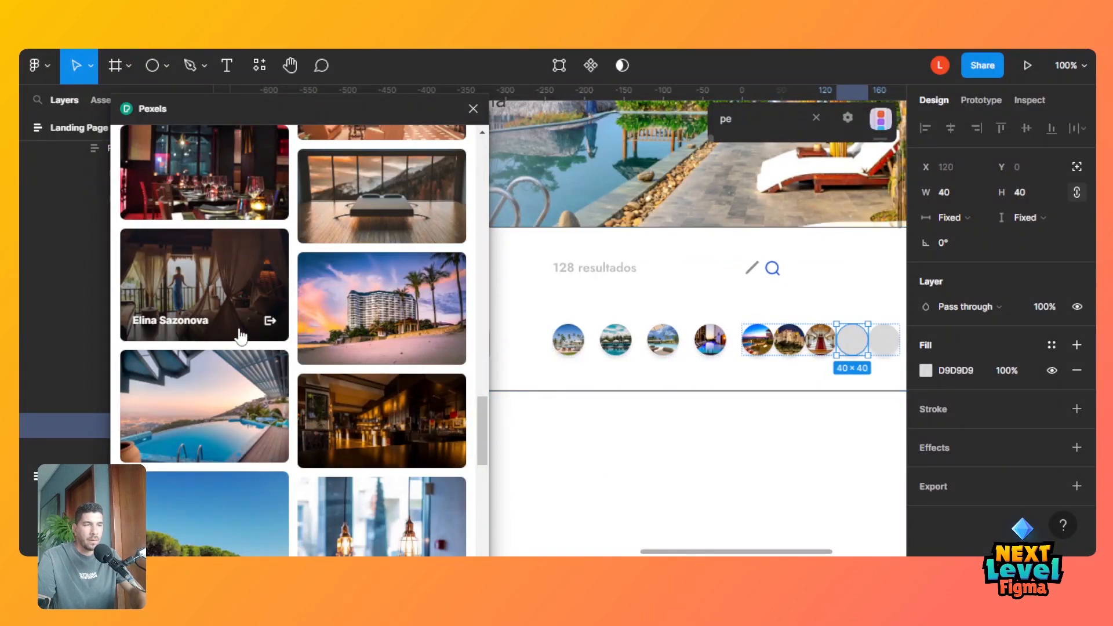
left_click(229, 272)
left_click(884, 345)
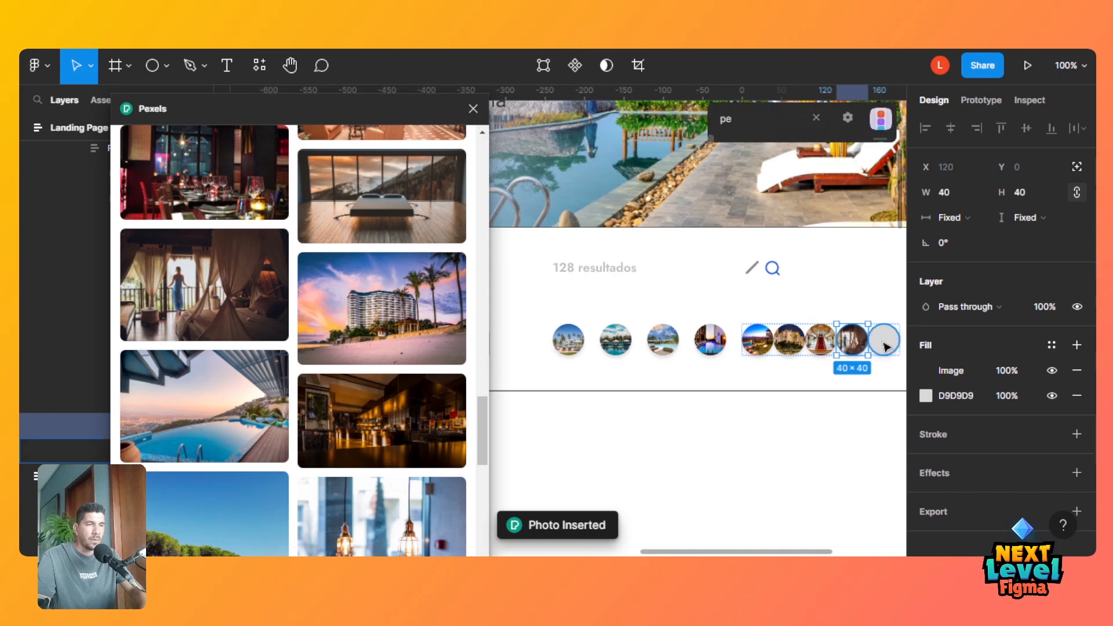
left_click(398, 294)
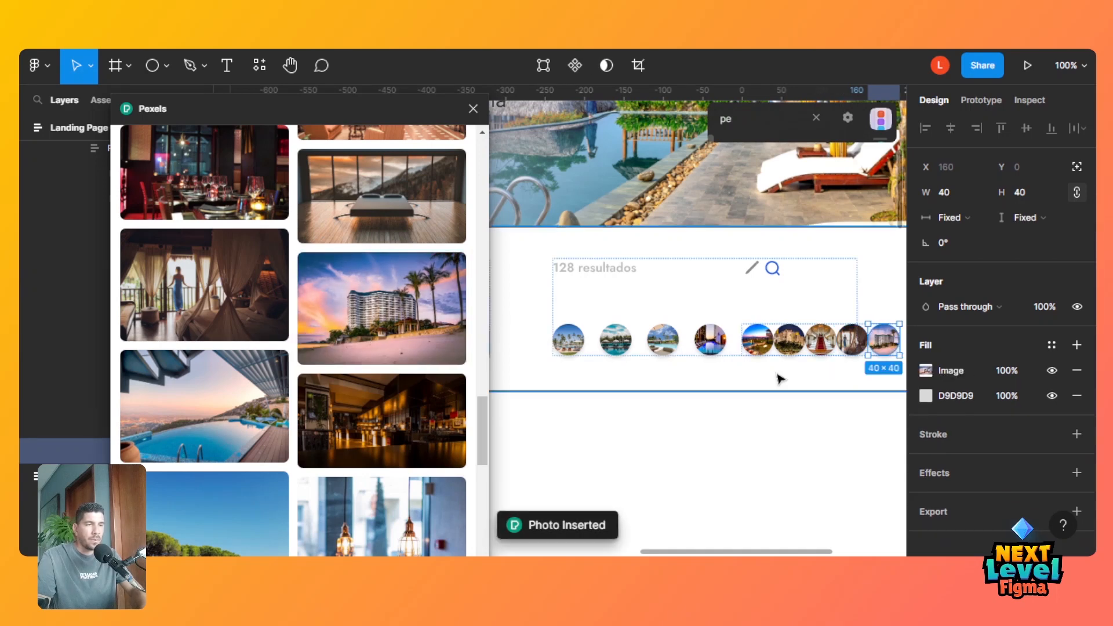
Set the auto layout spacing of Frame 38 to -24 so its photo circles overlap.
left_click(833, 324)
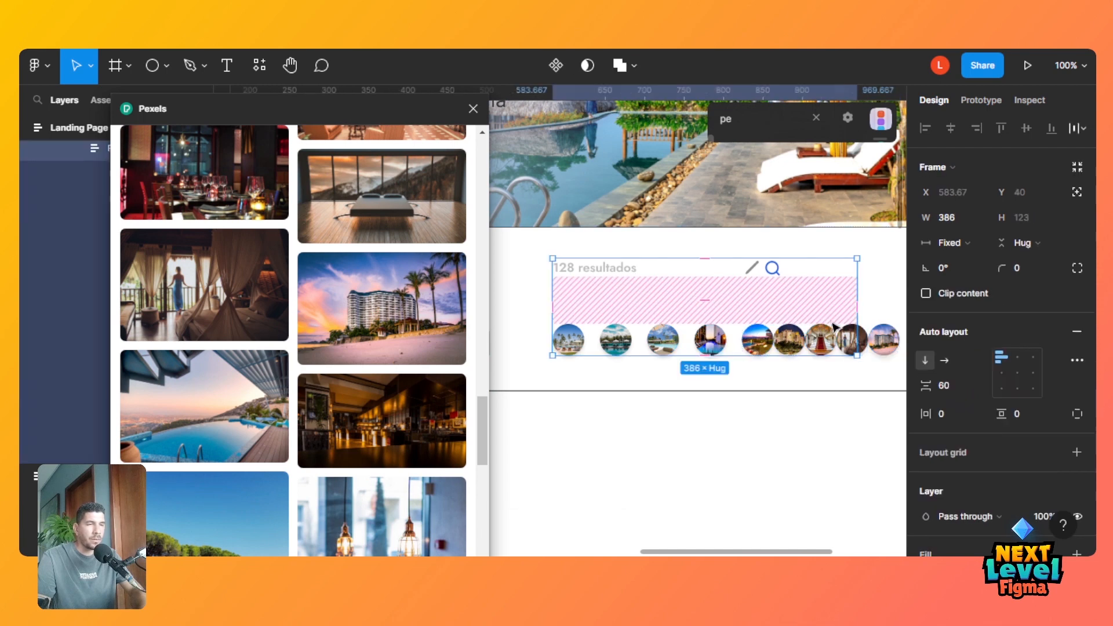
double_click(886, 343)
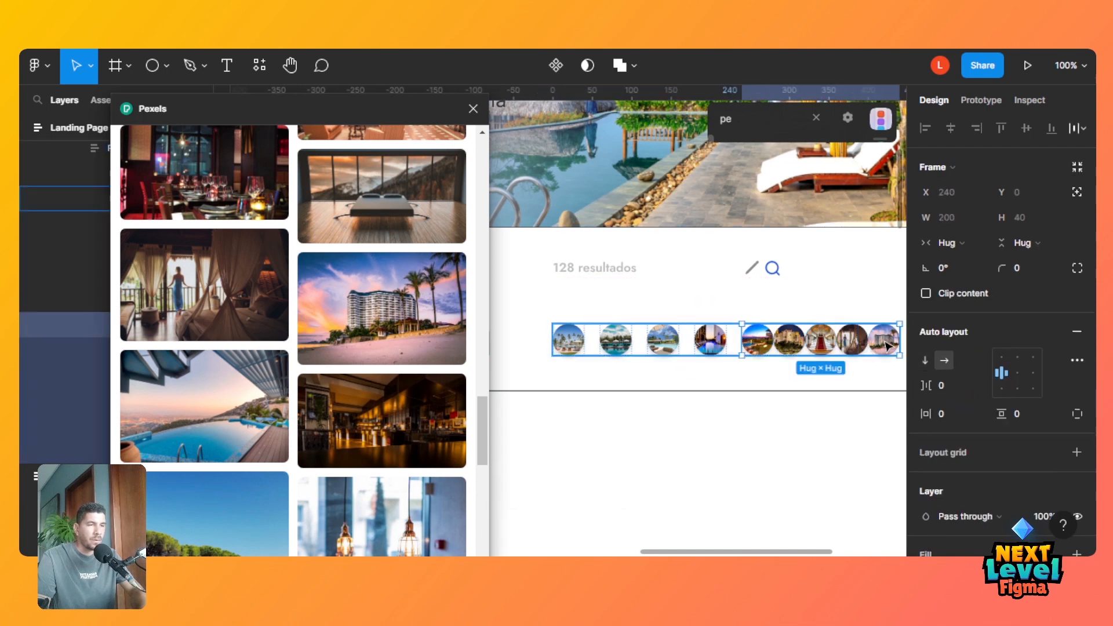
left_click(941, 382)
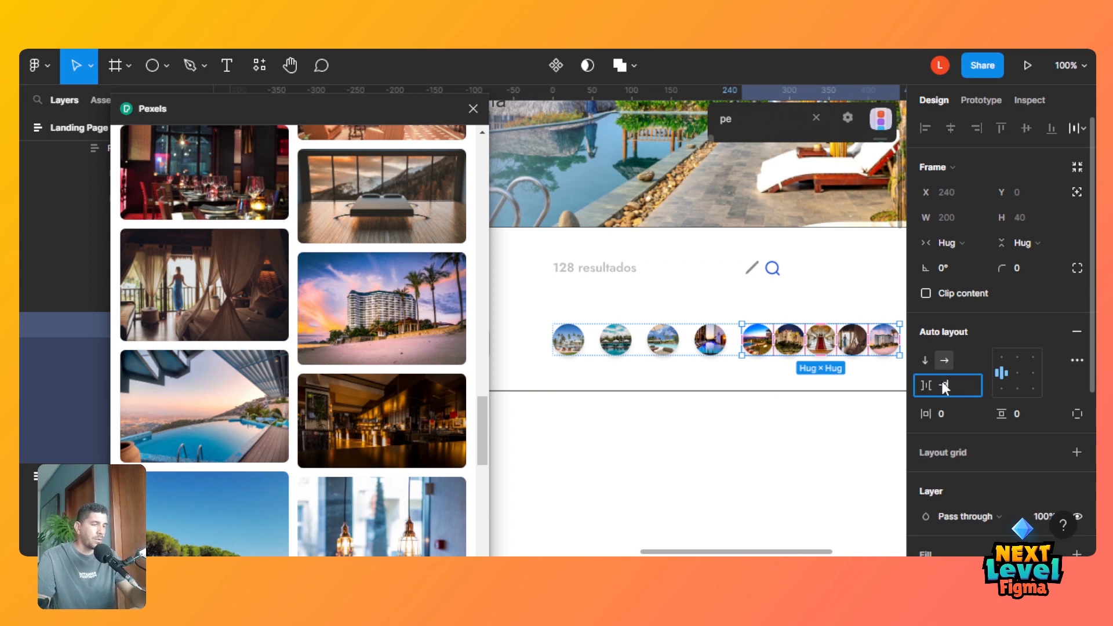
type("-24")
key("Tab")
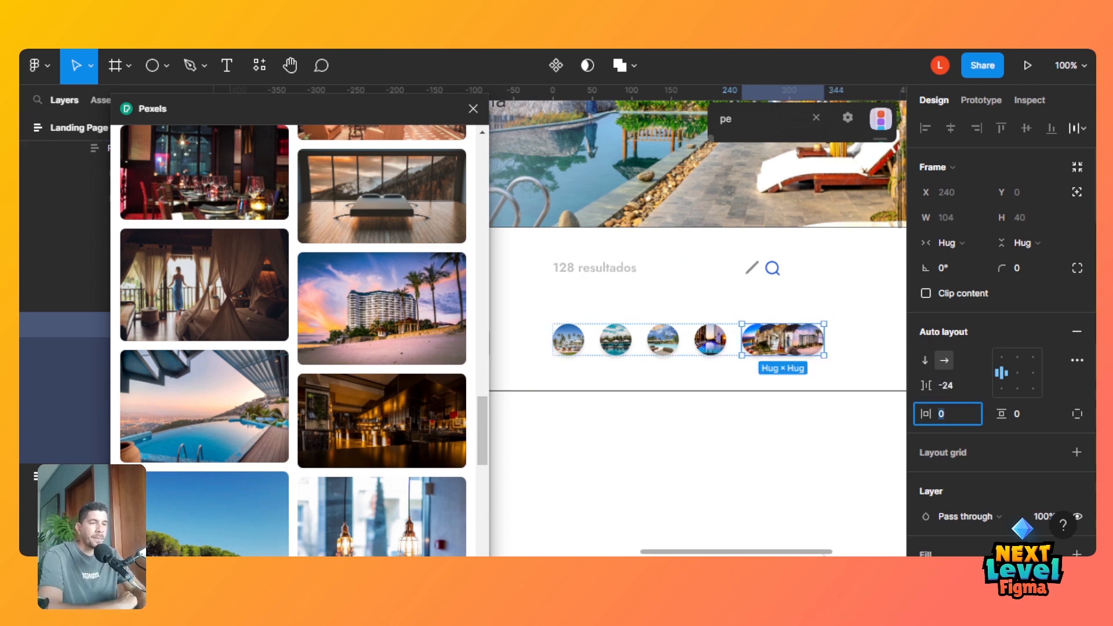
Close the Pexels plugin and examine the overlapping thumbnails on the finished reference card.
left_click_drag(820, 553, 812, 553)
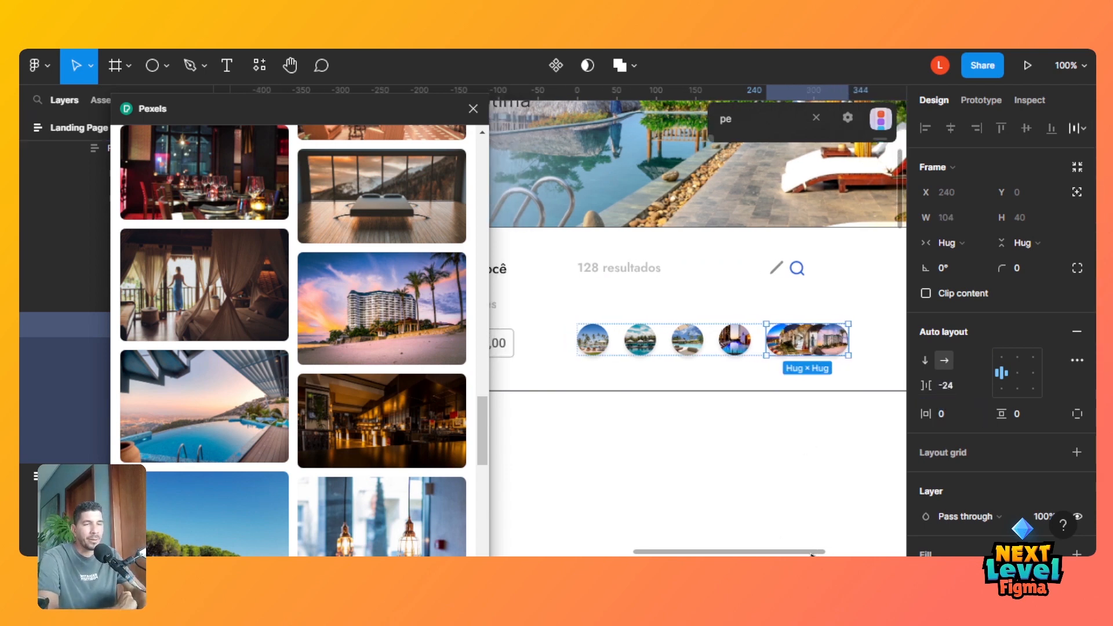
left_click(472, 108)
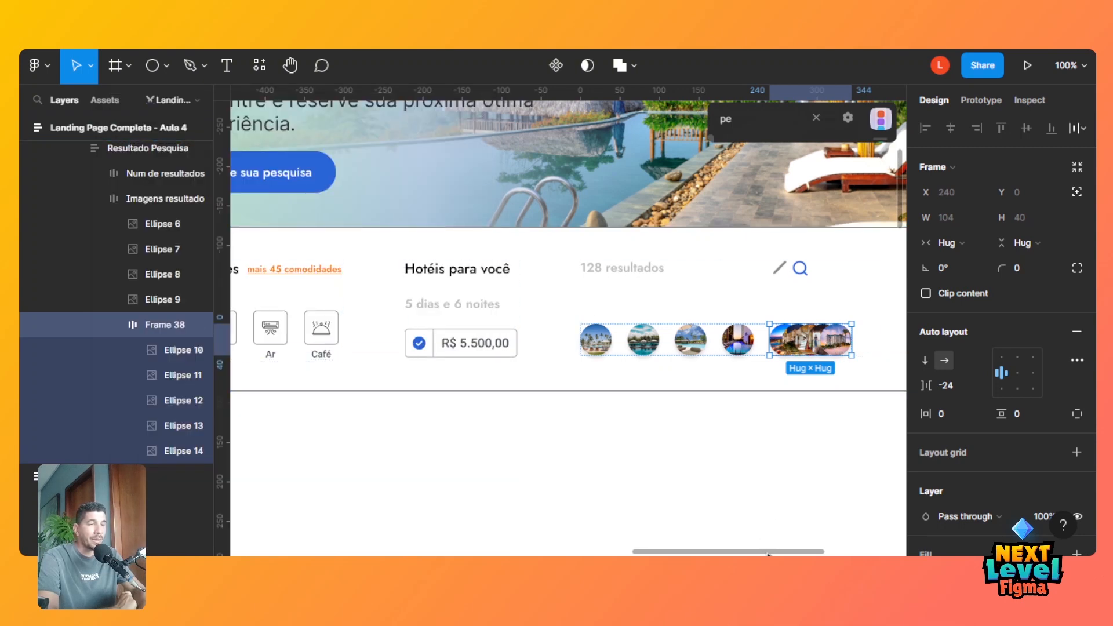
left_click_drag(756, 551, 559, 554)
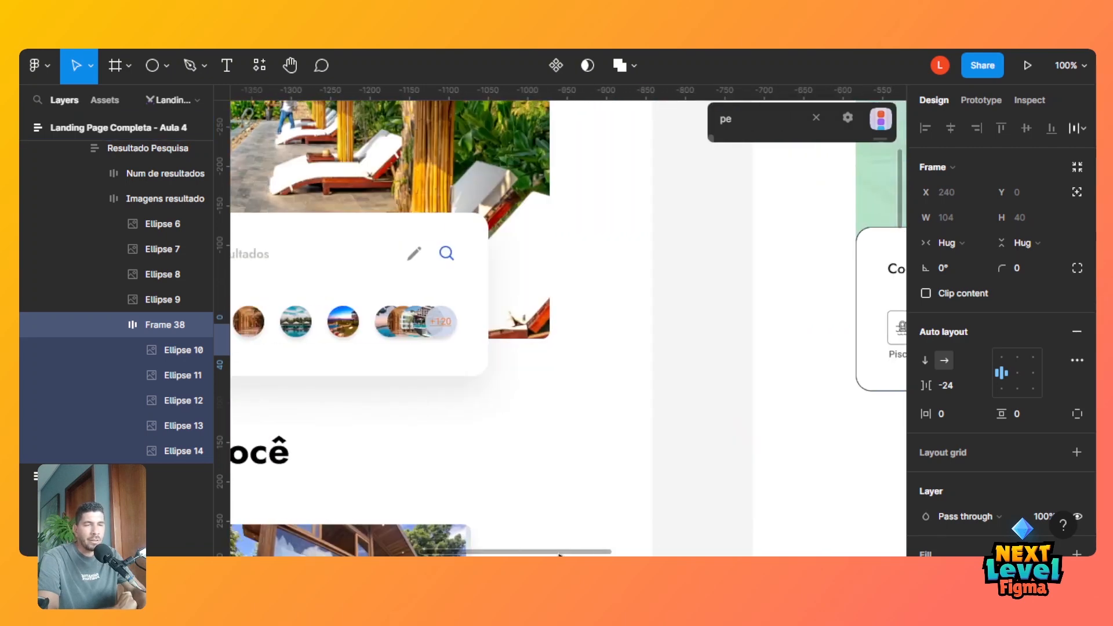
Inspect the fill colour and opacity of the +120 badge on the reference card.
left_click(446, 327)
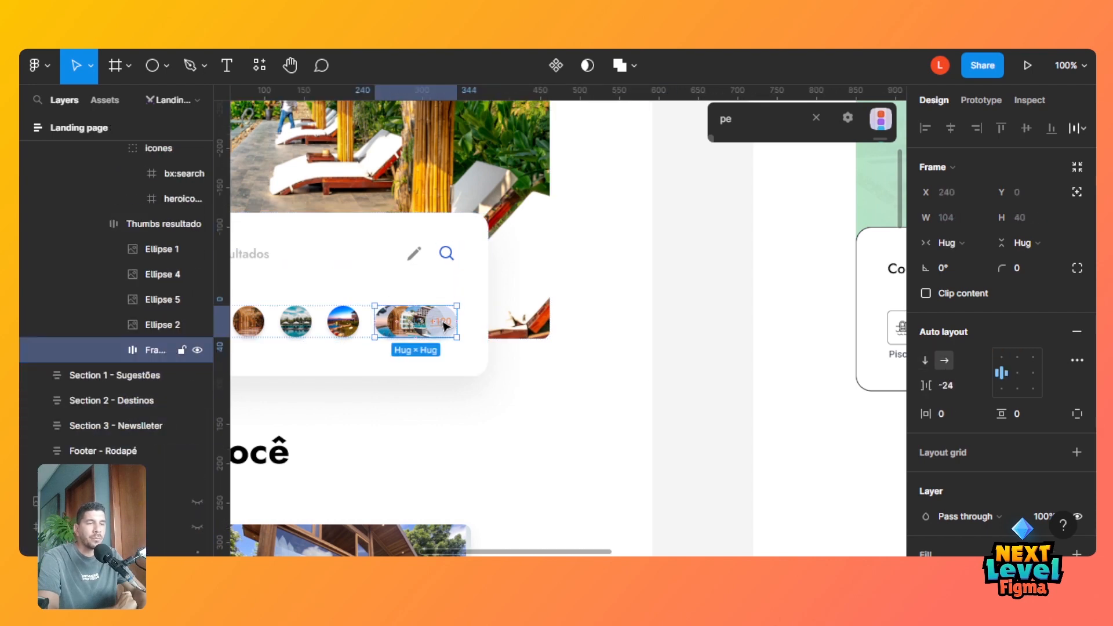
left_click(445, 327)
scroll(1094, 434, "down", 5)
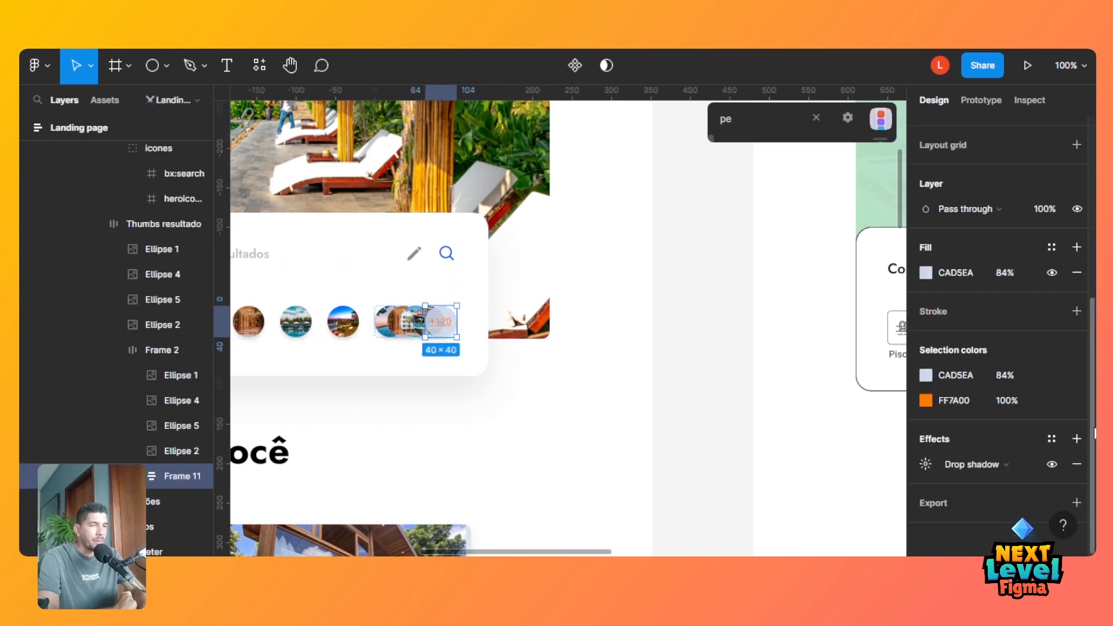
left_click(958, 272)
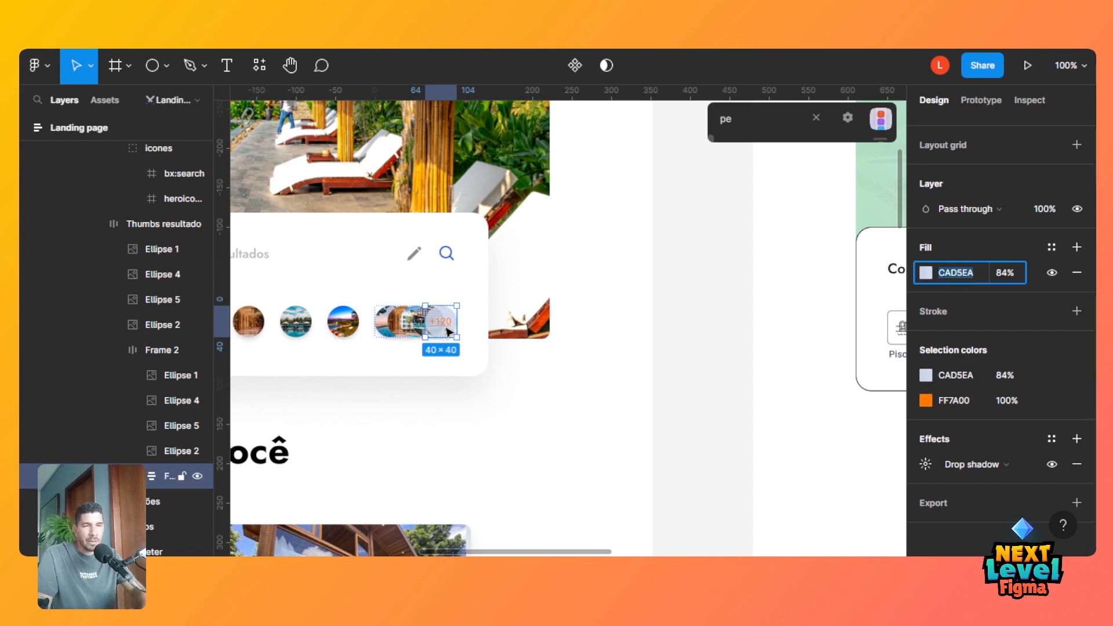
key("Escape")
Inspect the type settings of the "mais 45 comodidades" link, including its text decoration.
scroll(809, 526, "right", 15)
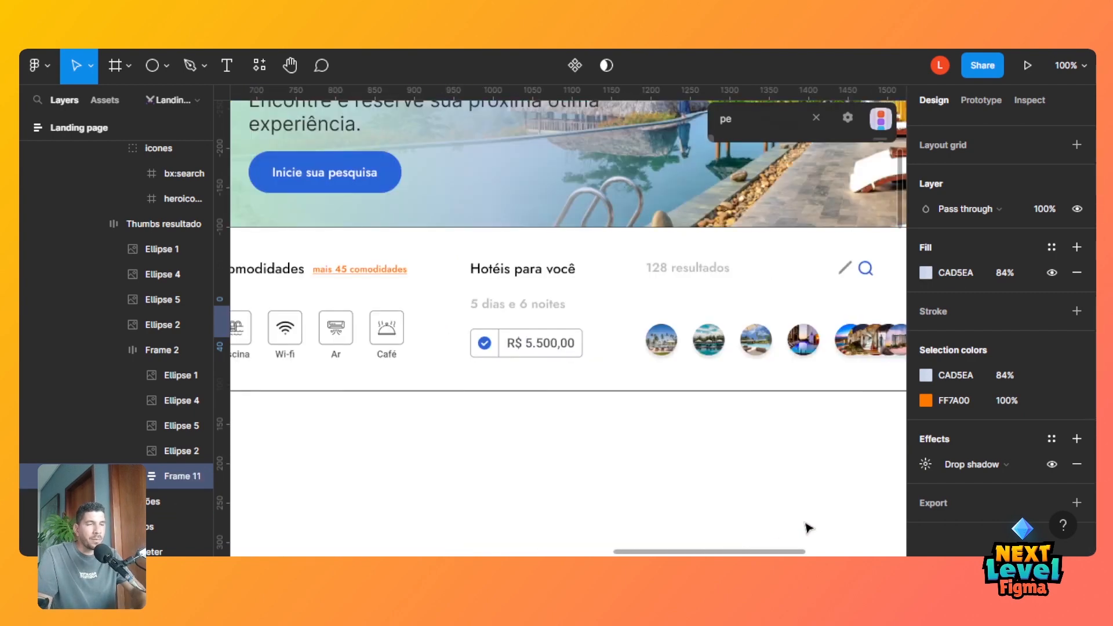
left_click_drag(812, 524, 764, 546)
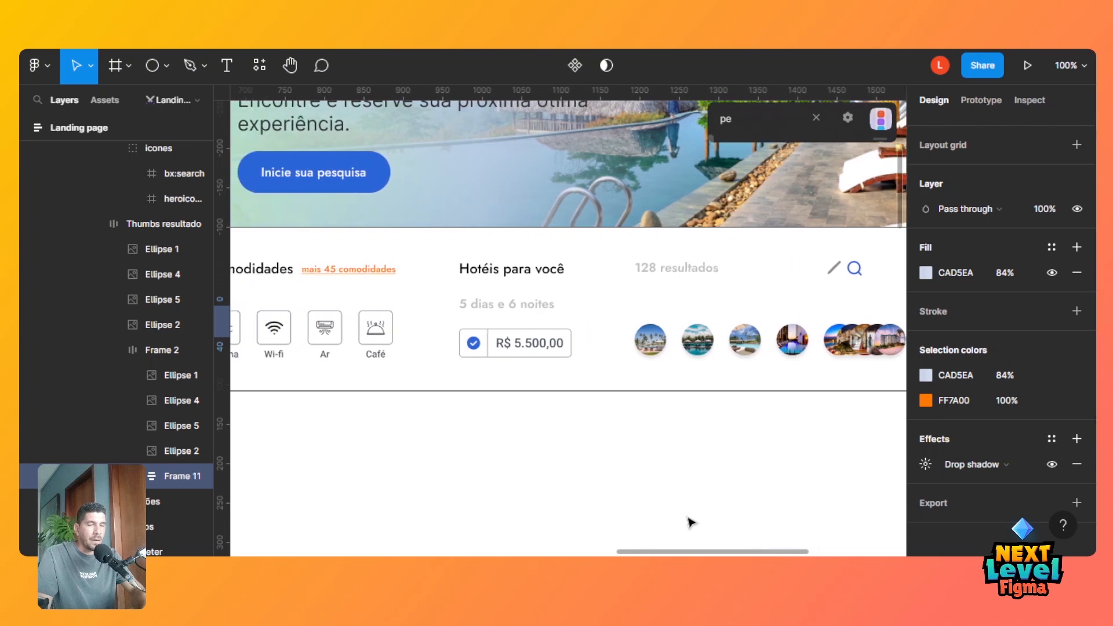
left_click(350, 274)
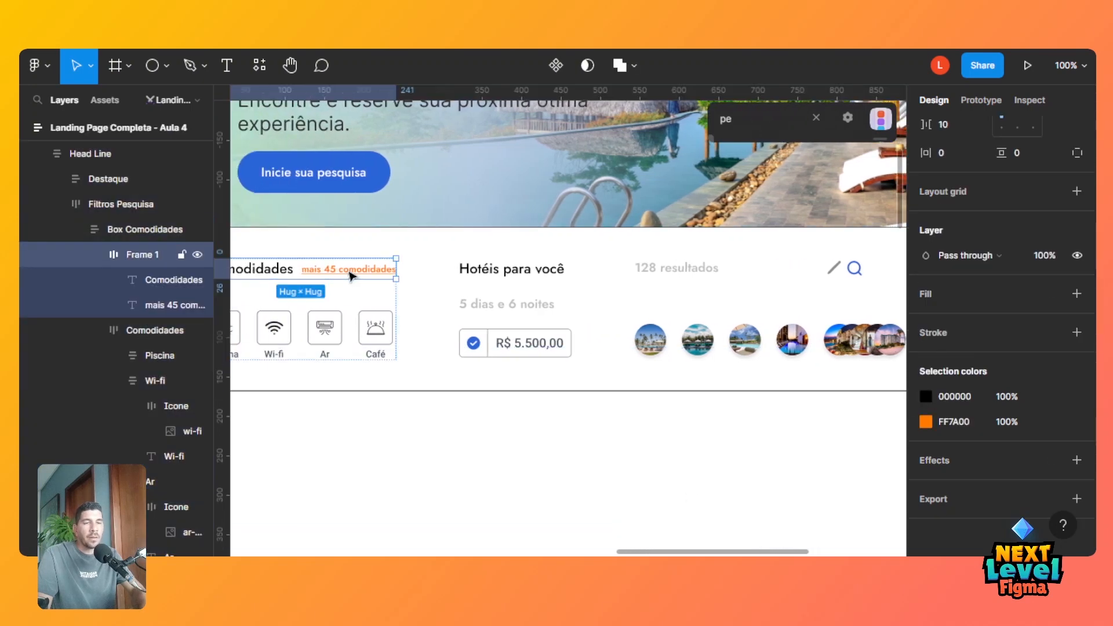
left_click(350, 273)
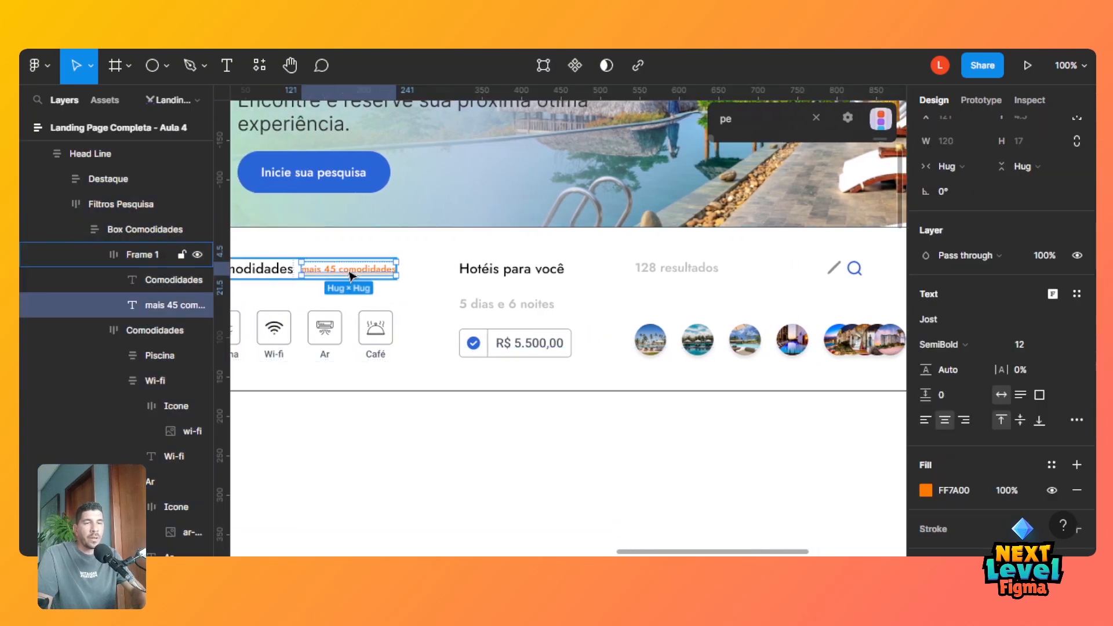
left_click(1076, 420)
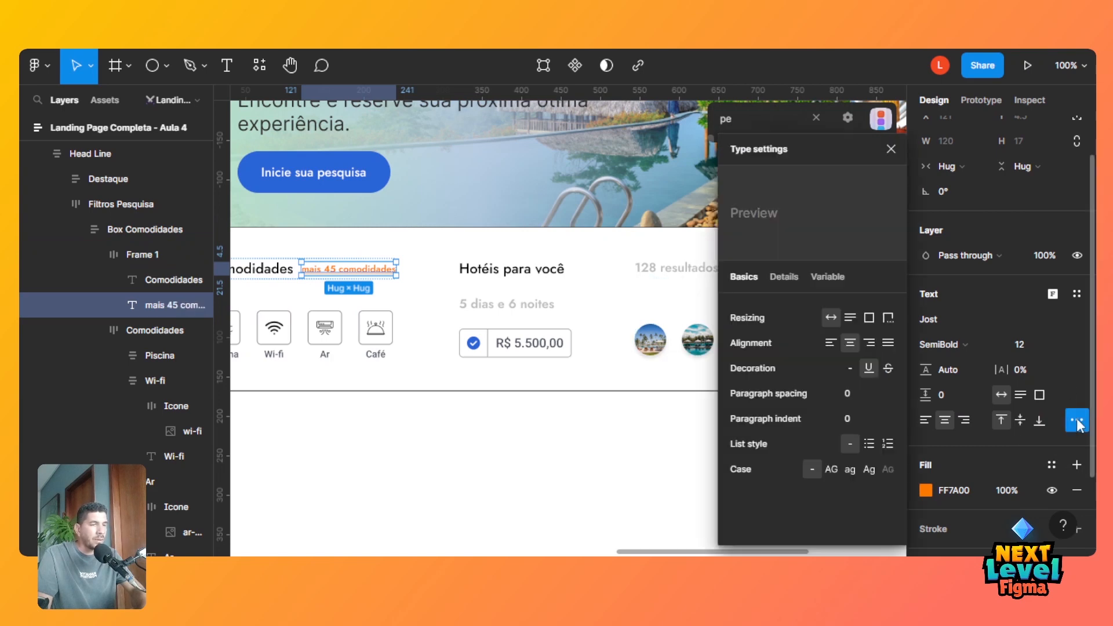
left_click(868, 368)
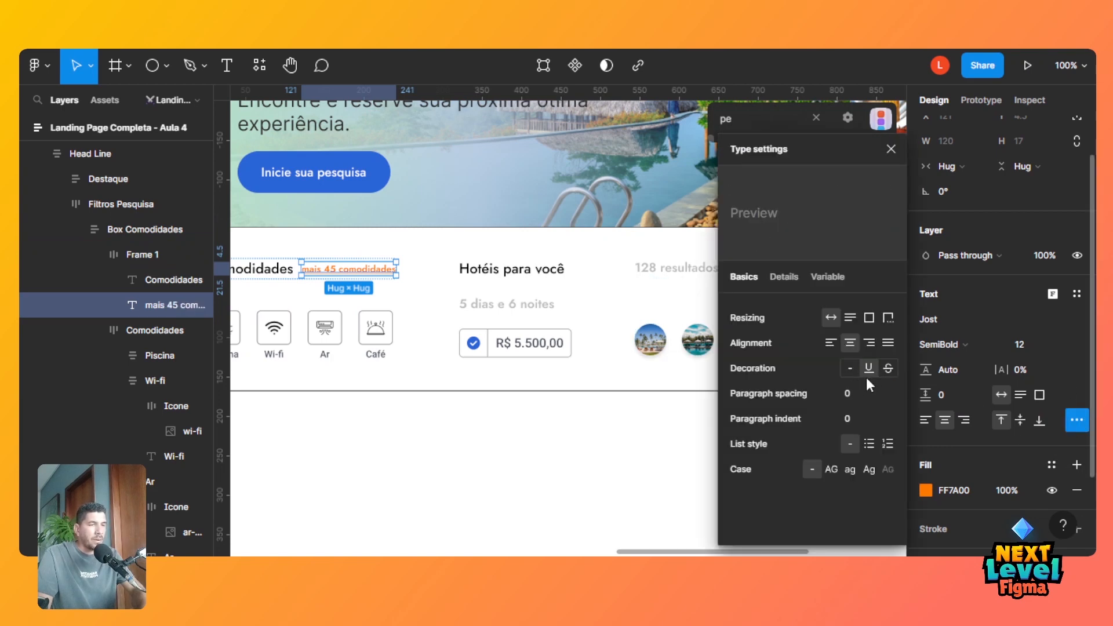
Remove the photo fill from the last overlapping circle in Frame 38.
left_click_drag(782, 551, 914, 555)
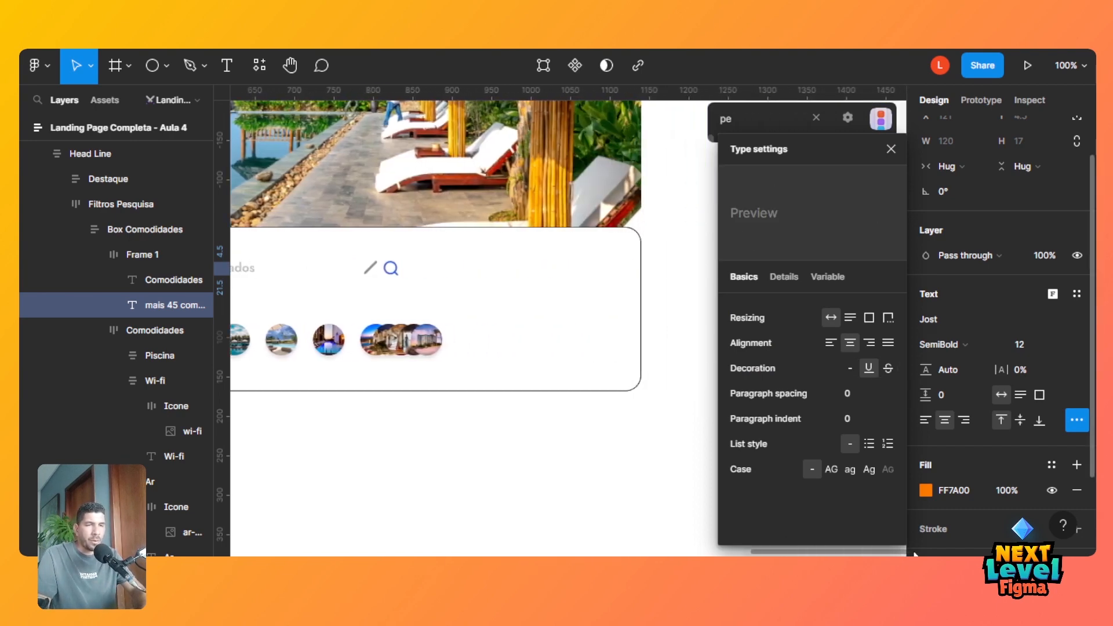
triple_click(424, 345)
left_click(423, 346)
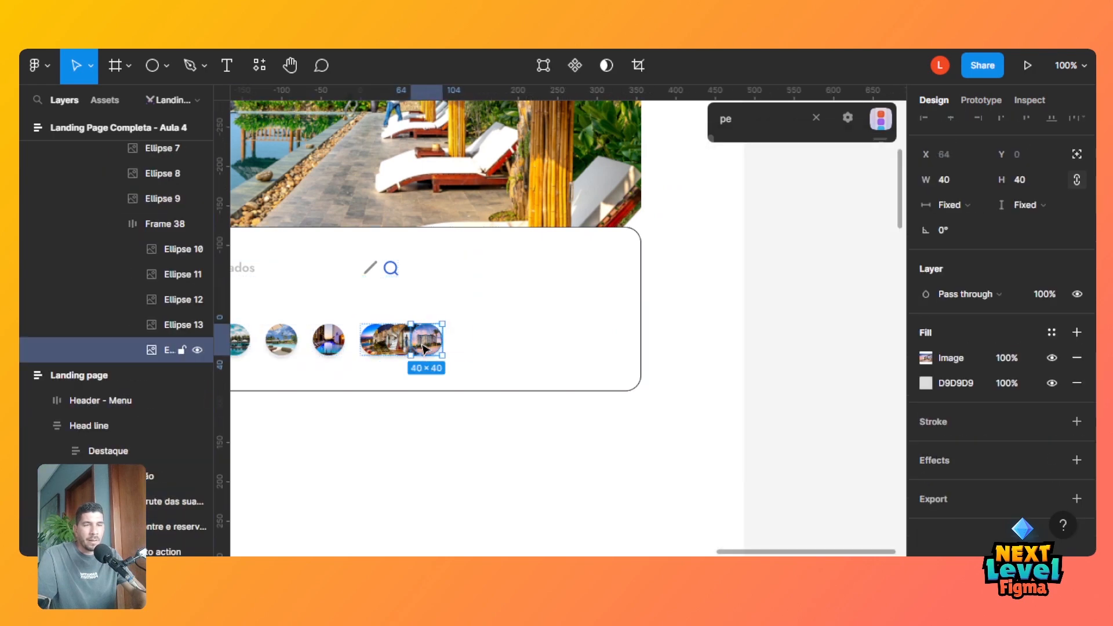
left_click(1076, 360)
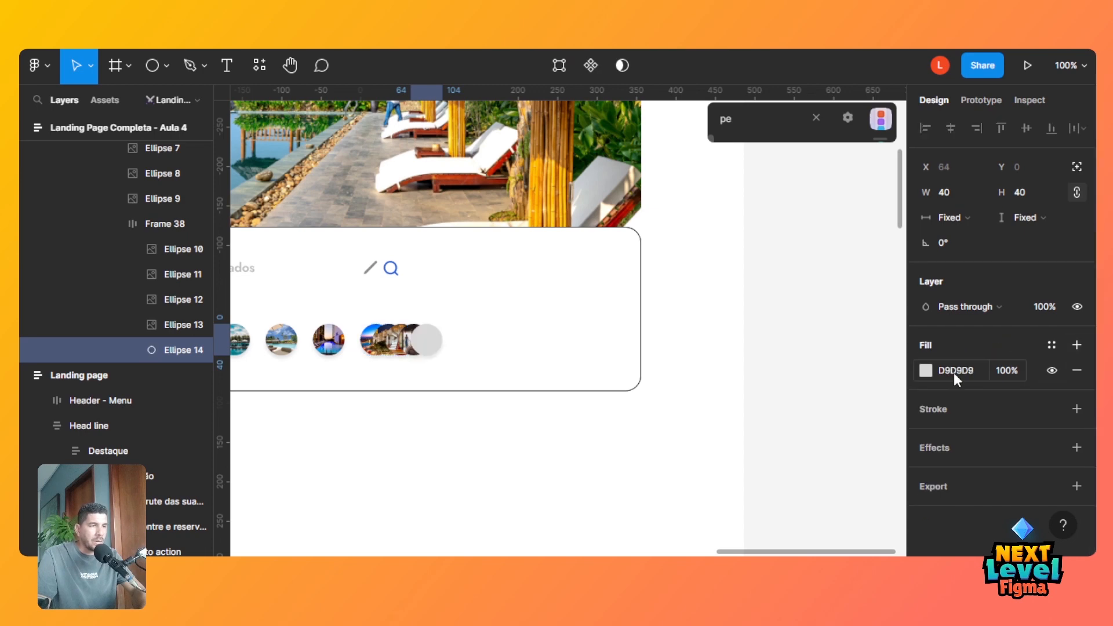
left_click(1013, 372)
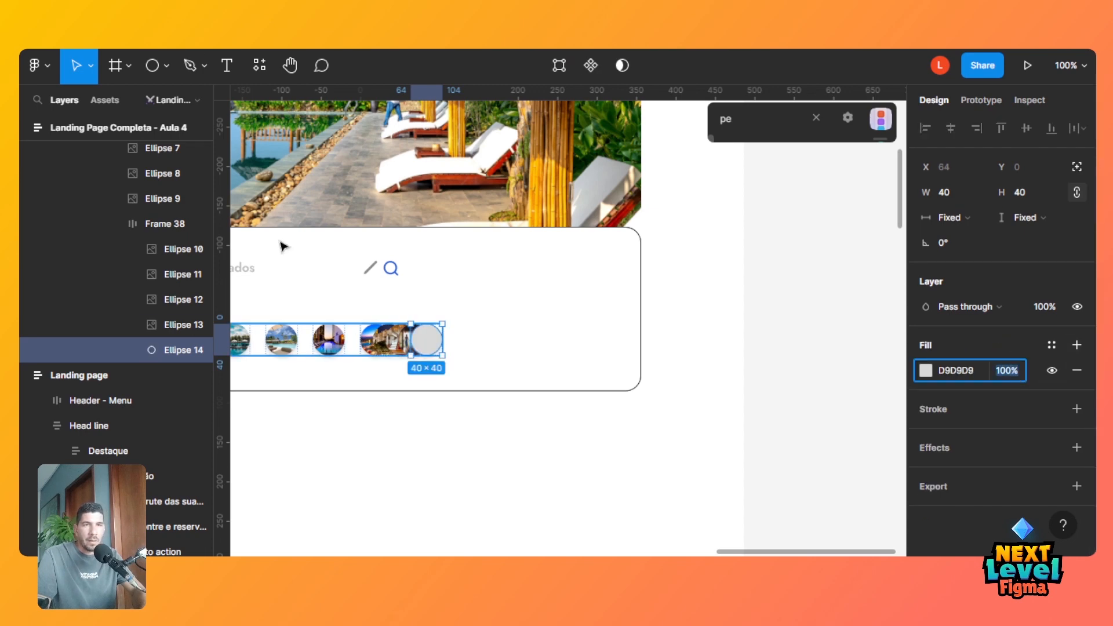
left_click(225, 68)
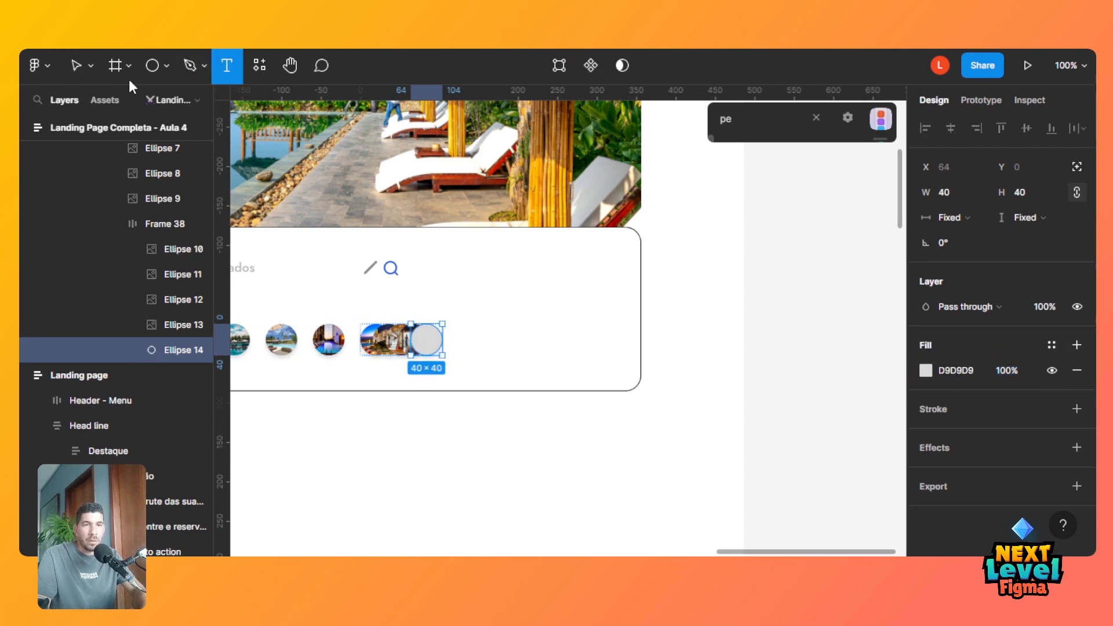
Wrap the last circle of Frame 38 in its own frame and delete the ellipse inside it.
right_click(164, 352)
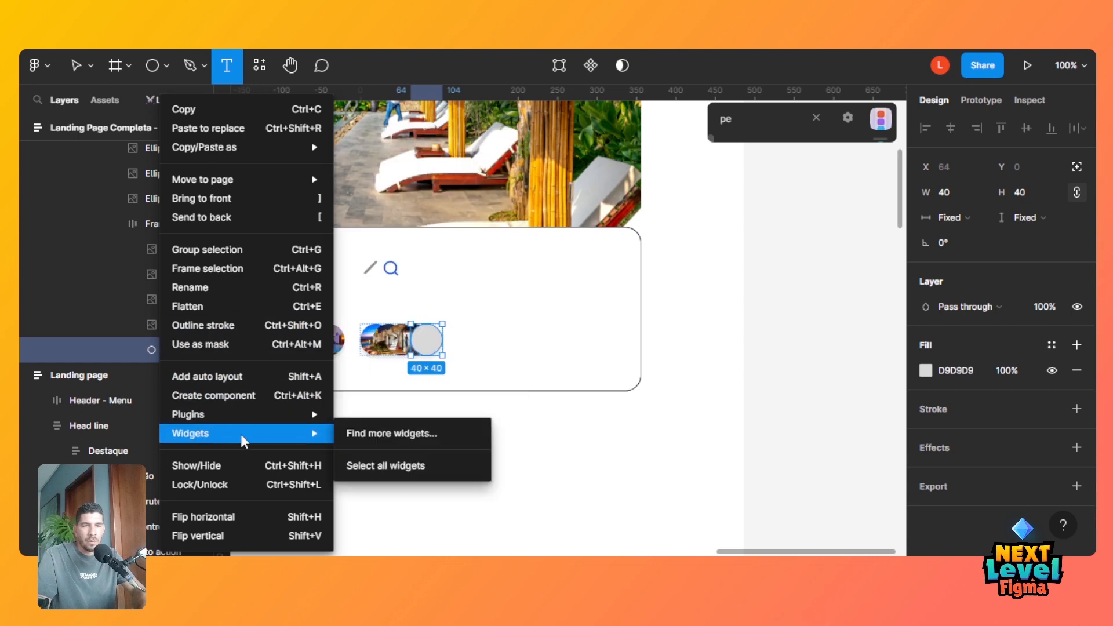
left_click(248, 269)
left_click(133, 349)
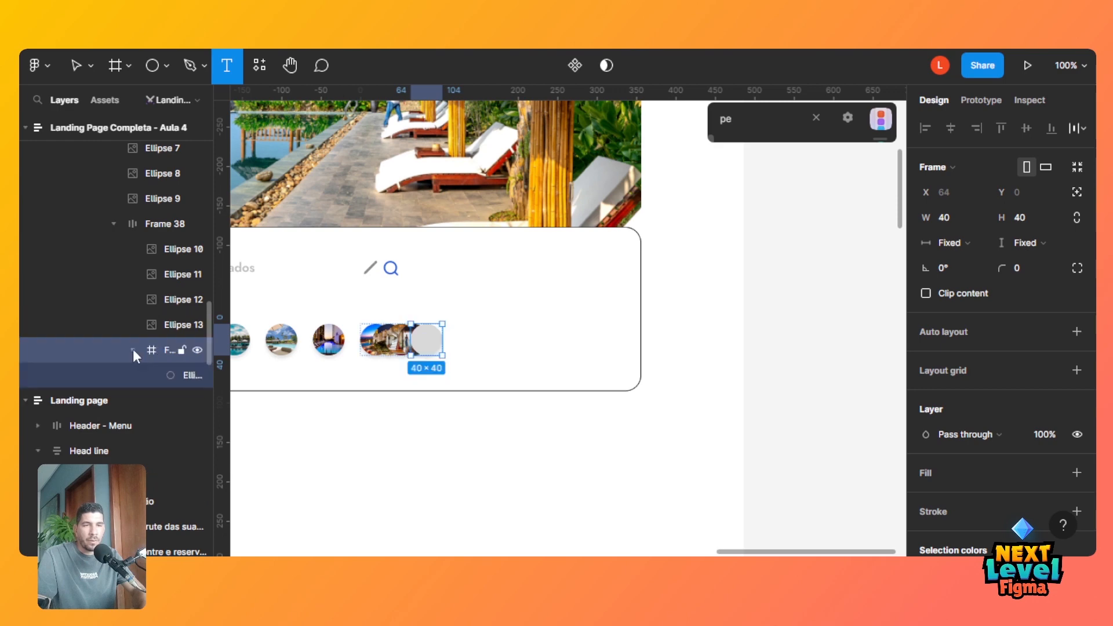
left_click(170, 375)
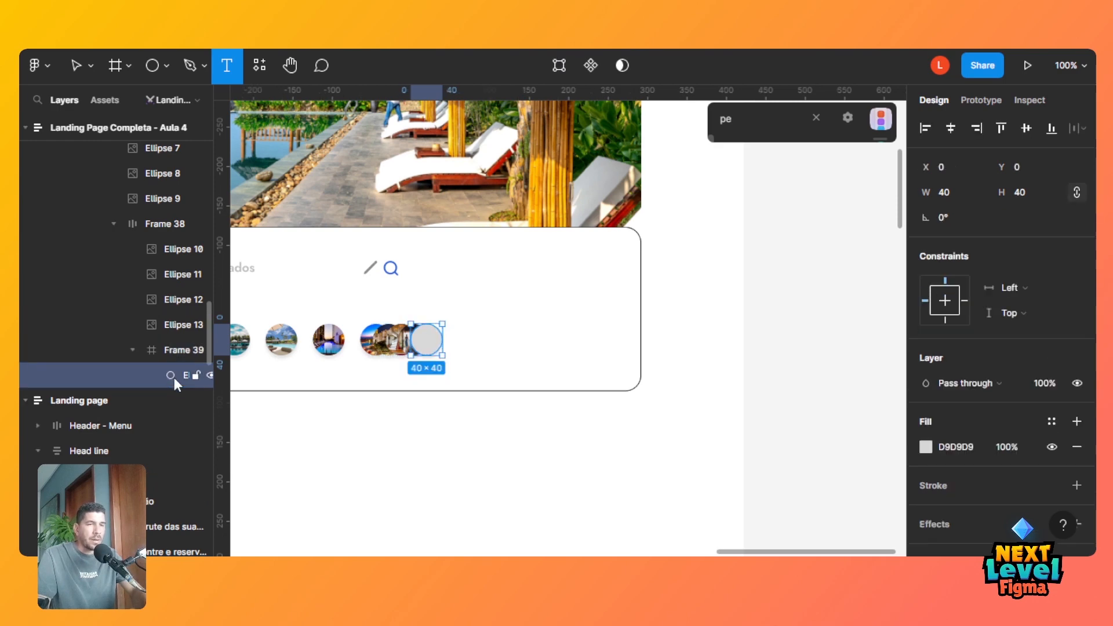
key("Delete")
left_click(175, 352)
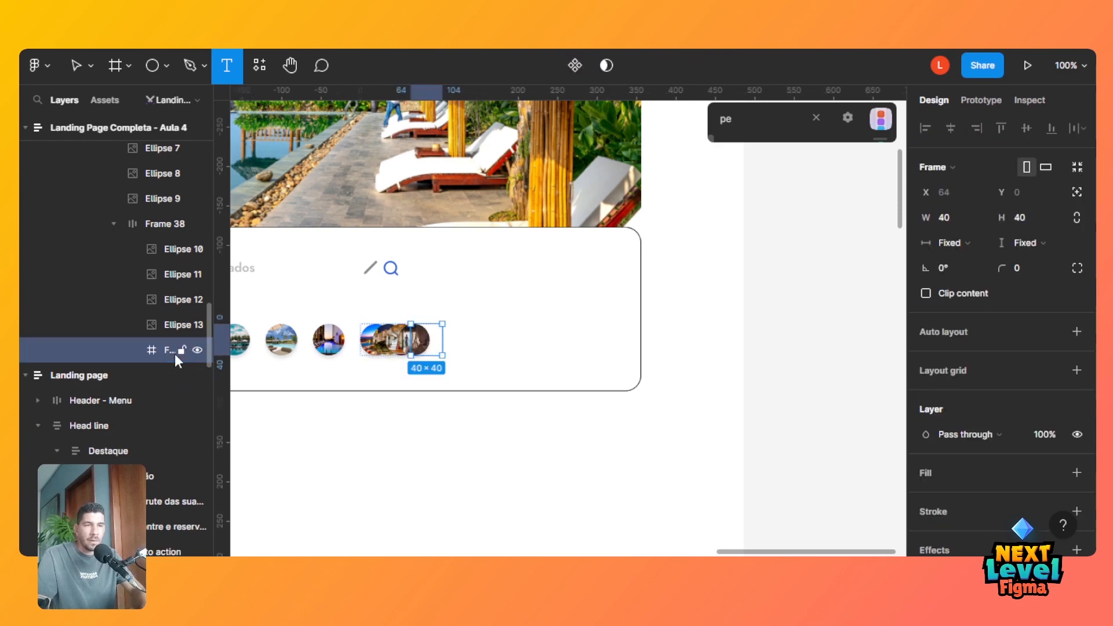
Set the corner radius of the empty Frame 39 to 50.
left_click(1031, 222)
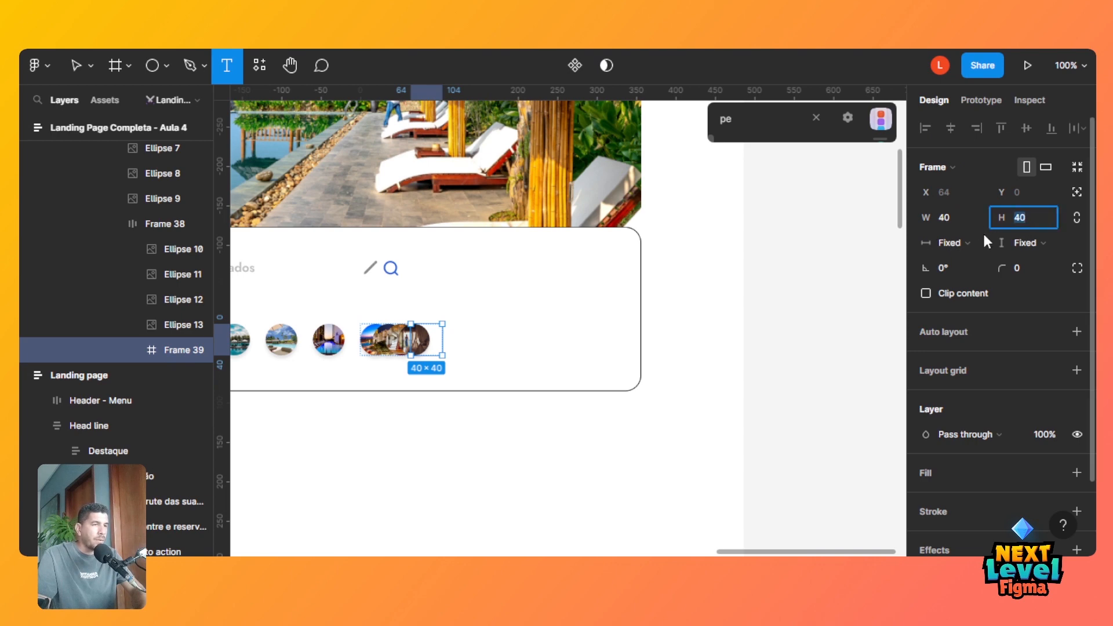
left_click(1021, 269)
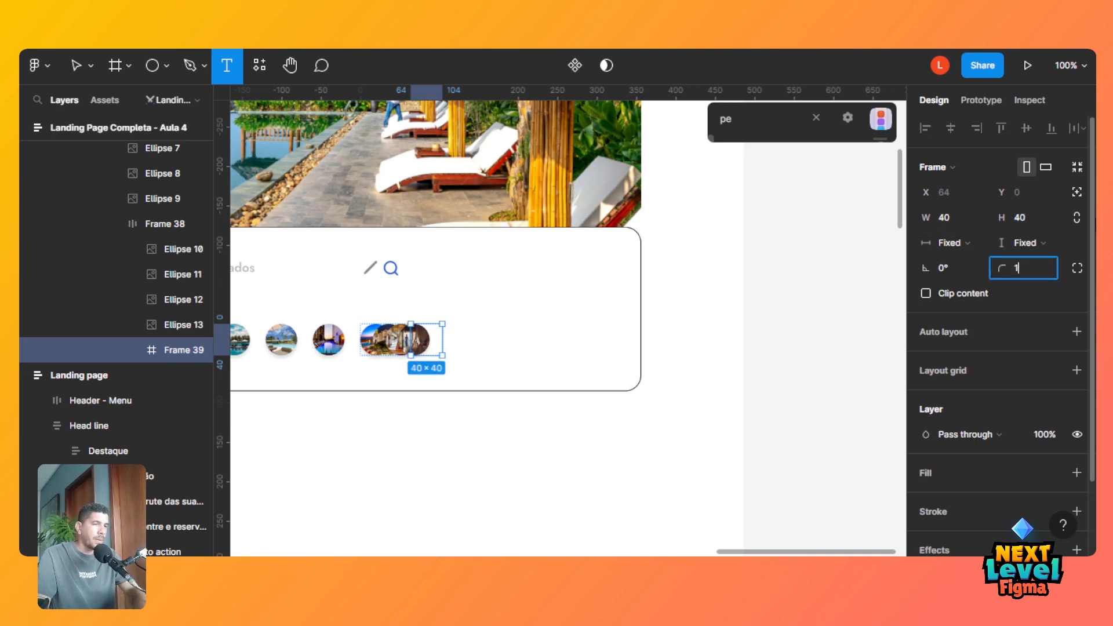
key("BackSpace")
key("Tab")
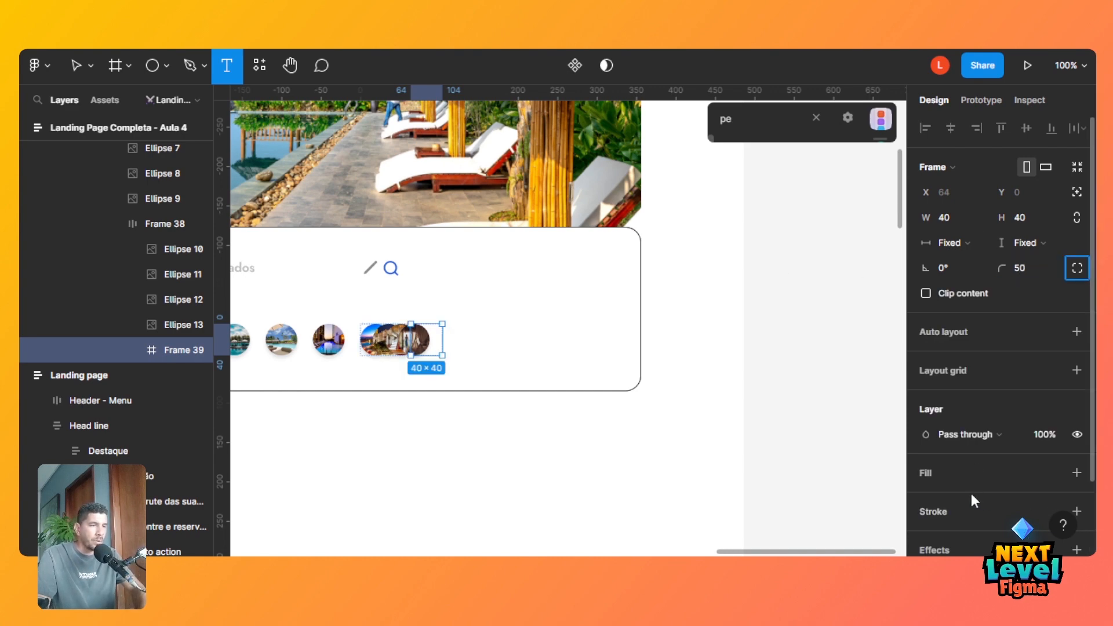
Give Frame 39 a white FFFFFF fill at 50% opacity.
left_click(989, 464)
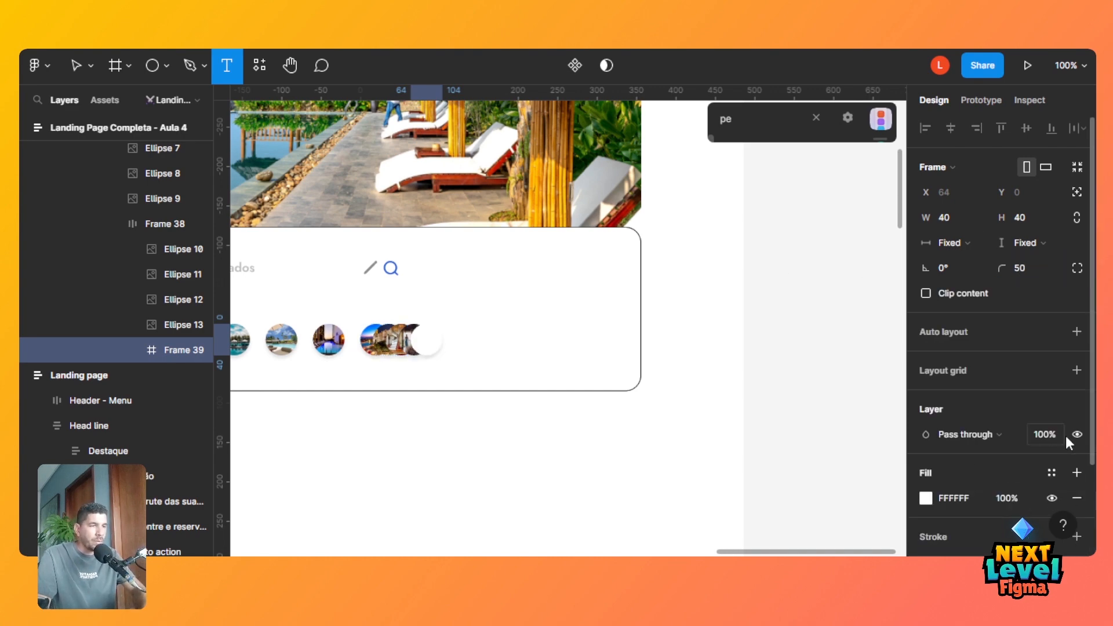
scroll(1013, 441, "down", 4)
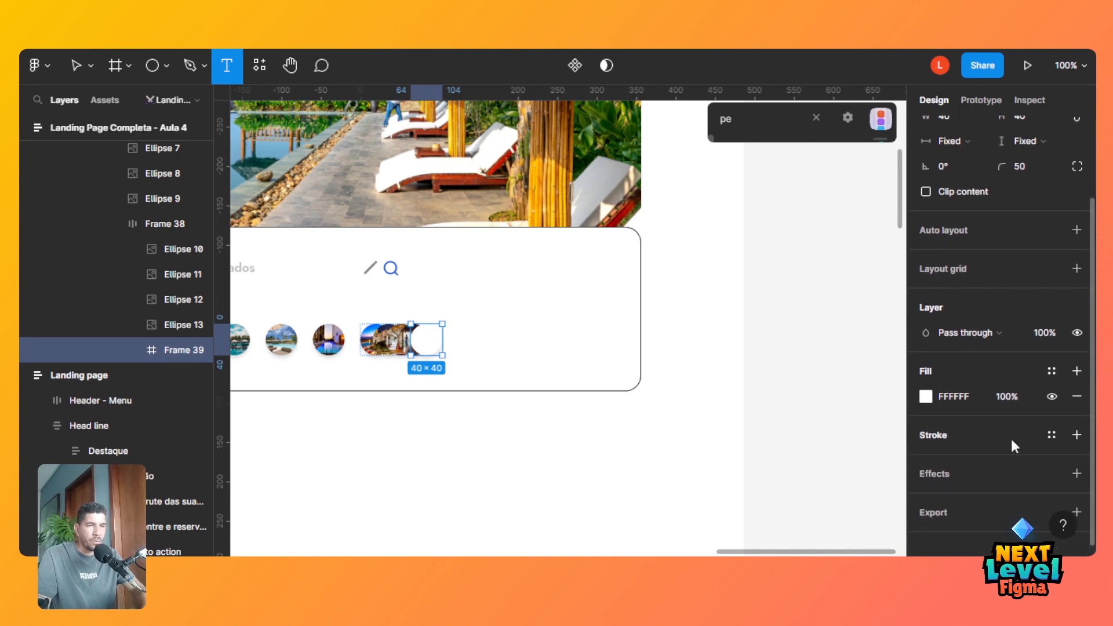
left_click(1006, 397)
type("50")
key("Tab")
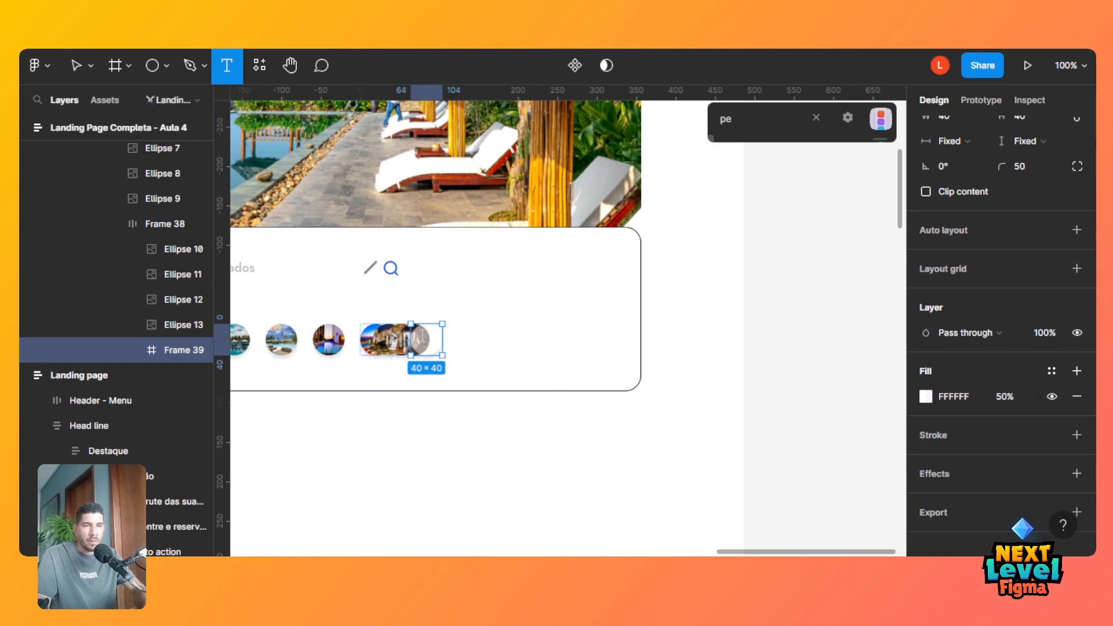
Add the text "+120" inside Frame 39 and colour it orange FF7A00.
left_click(421, 335)
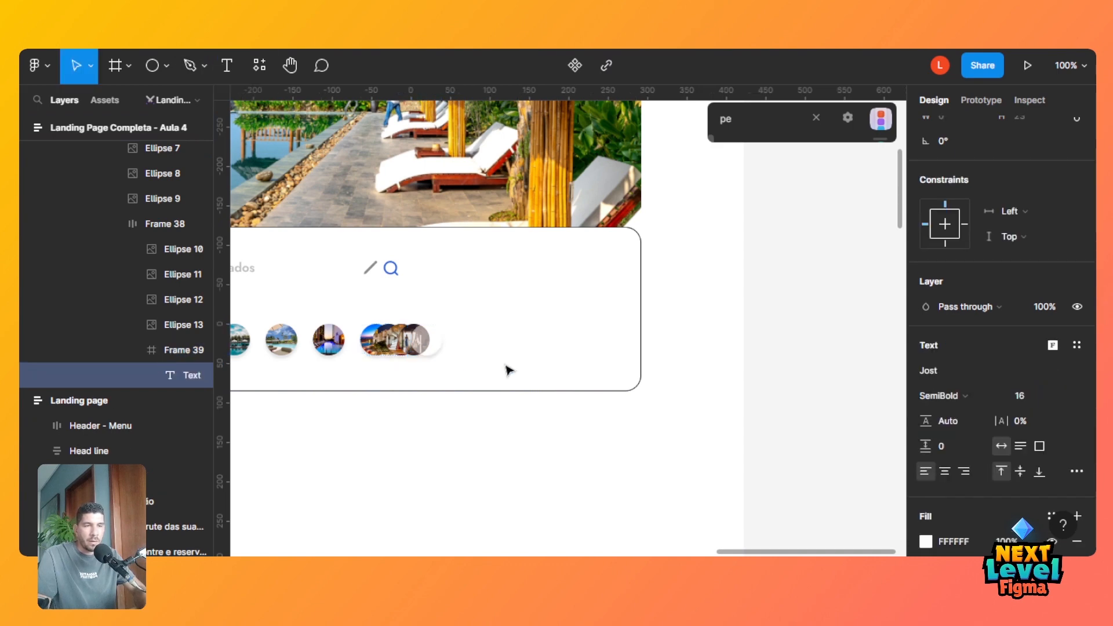
type("+120")
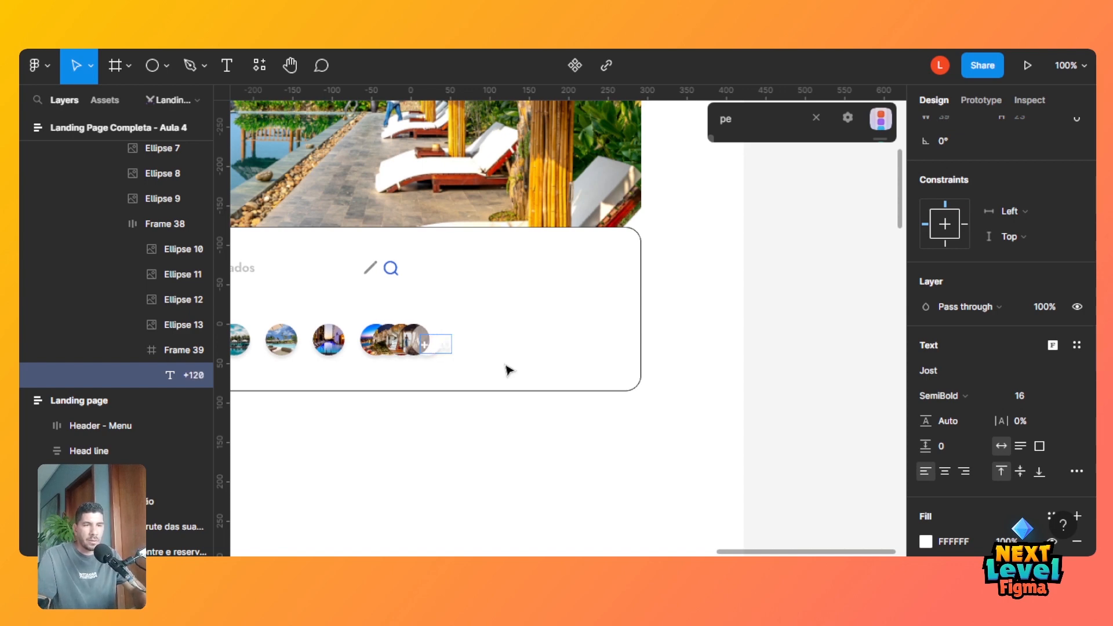
key("ctrl+a")
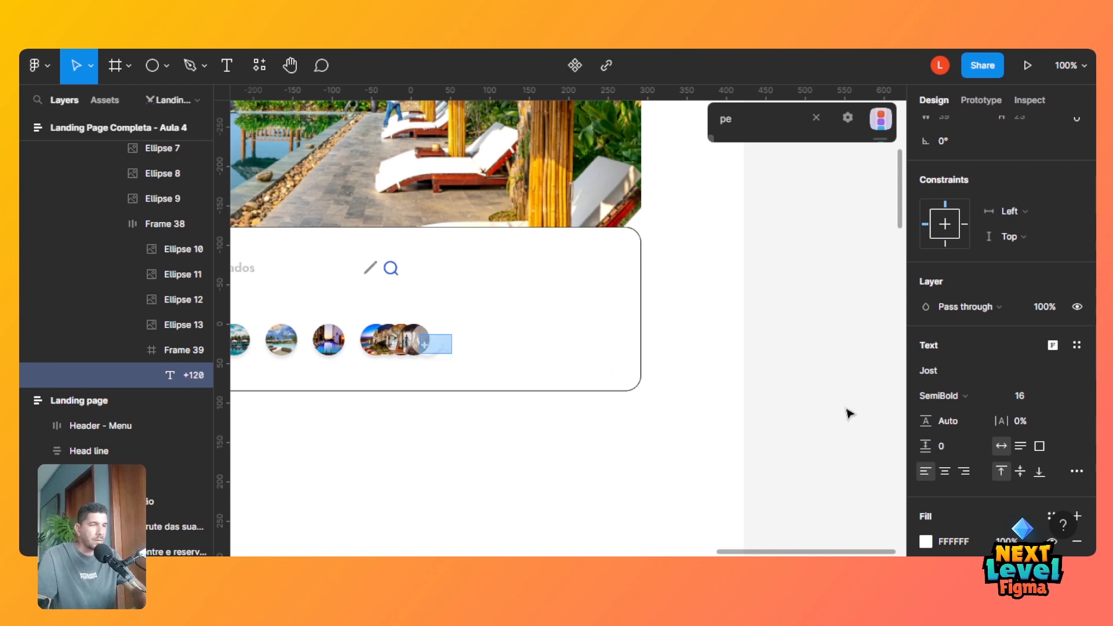
scroll(1087, 484, "down", 3)
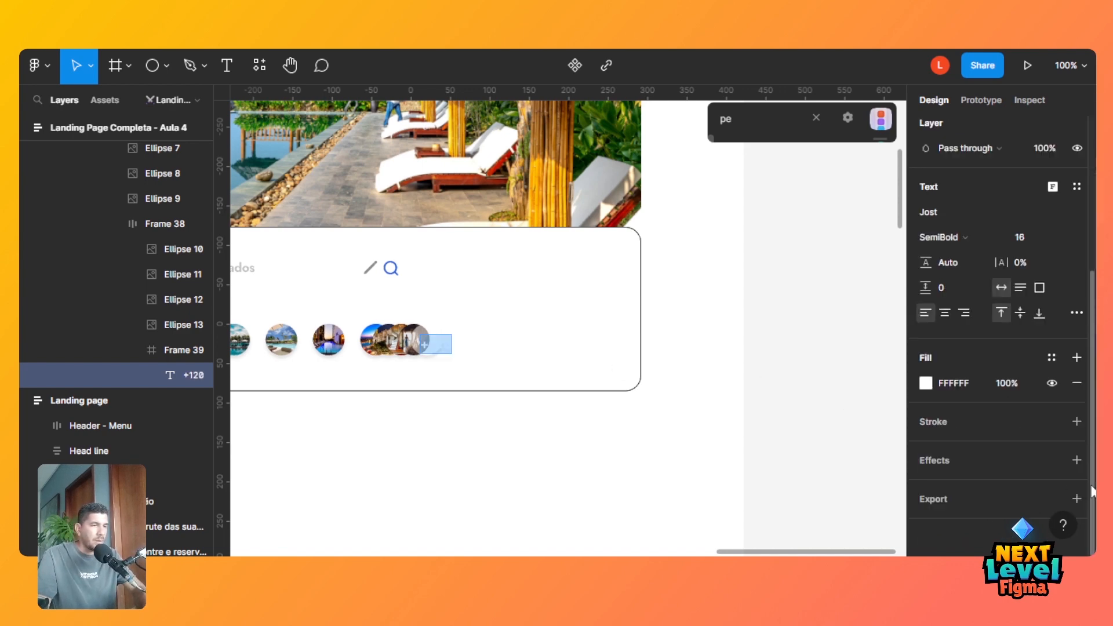
left_click(927, 383)
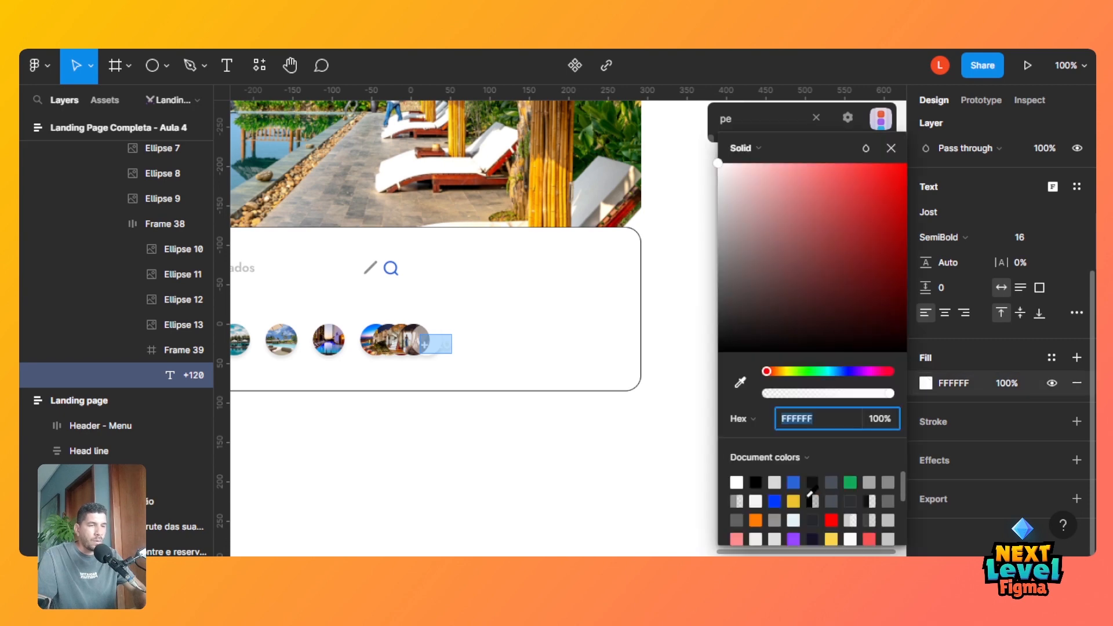
left_click(756, 519)
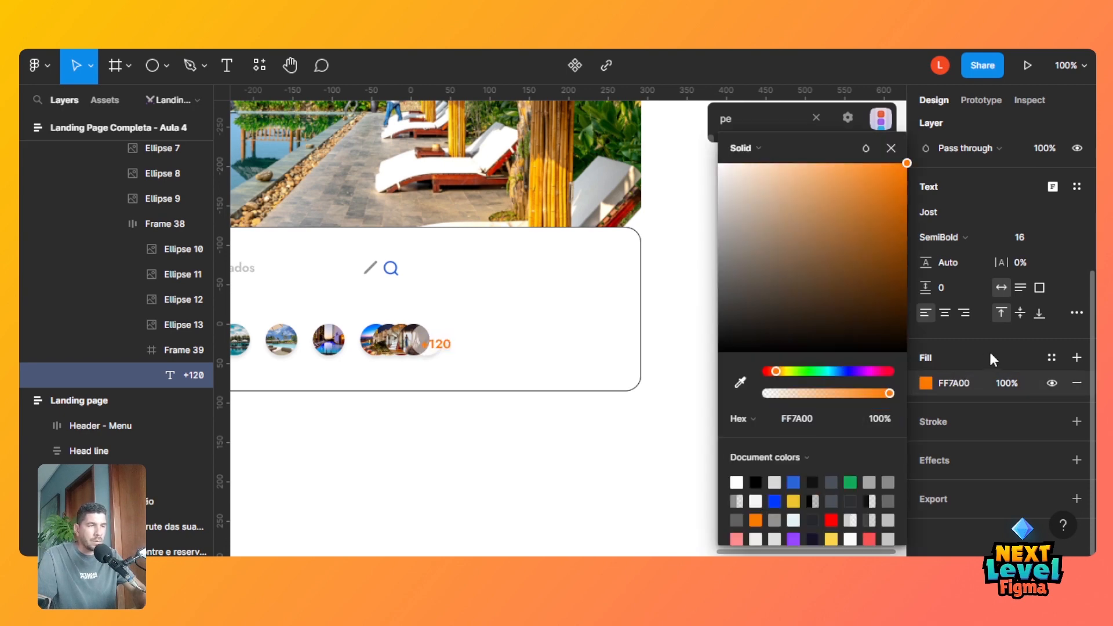
Underline the +120 text and set its font size to 12.
left_click(1076, 313)
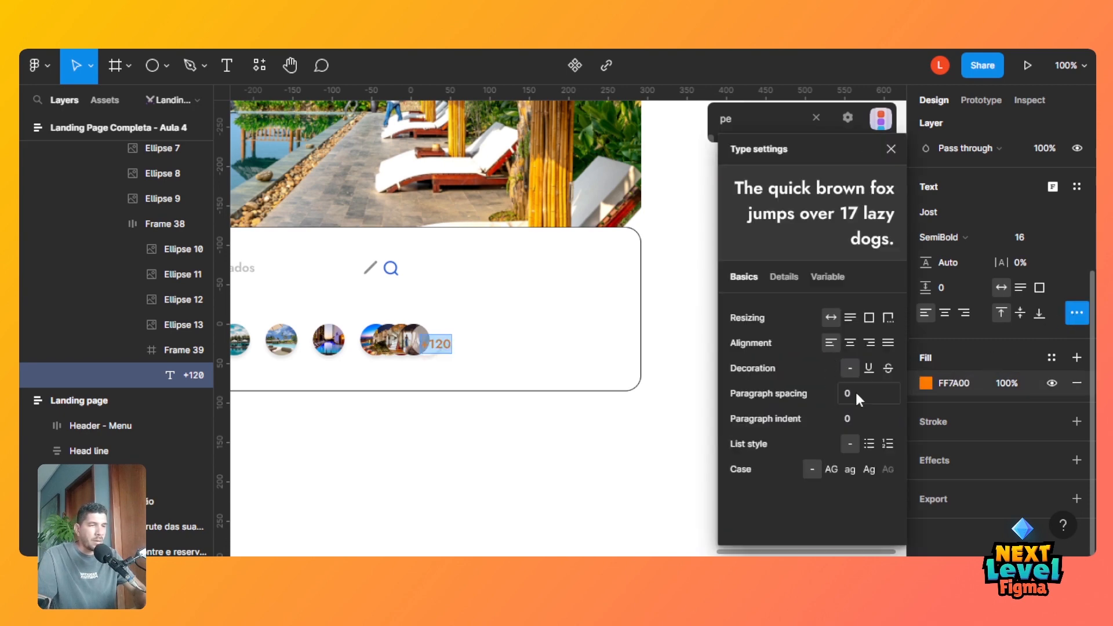
left_click(868, 368)
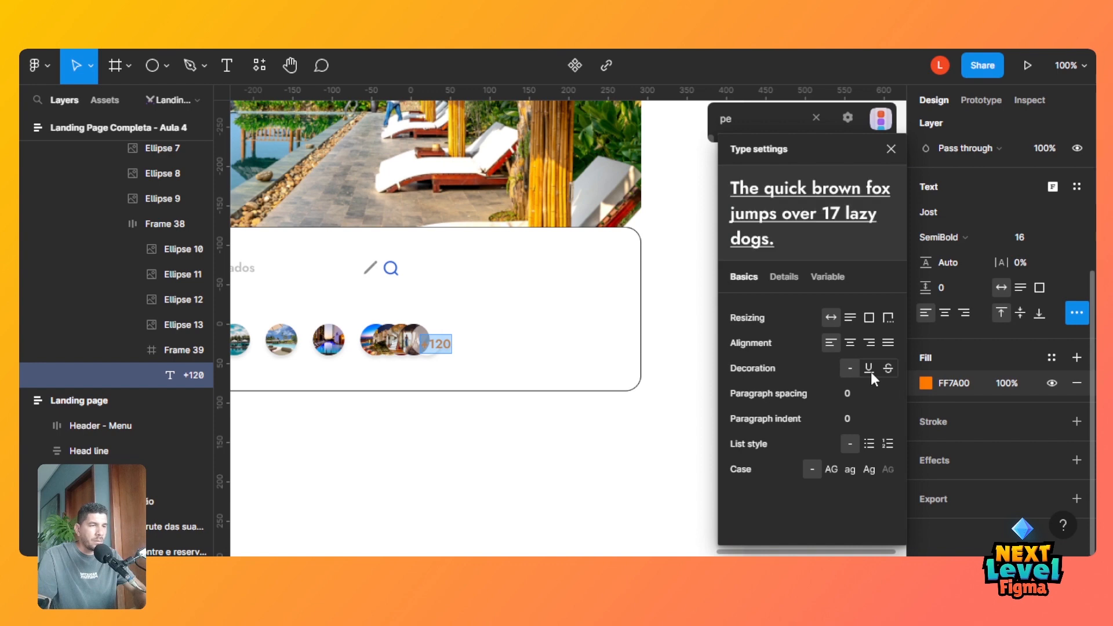
left_click(1024, 237)
type("1")
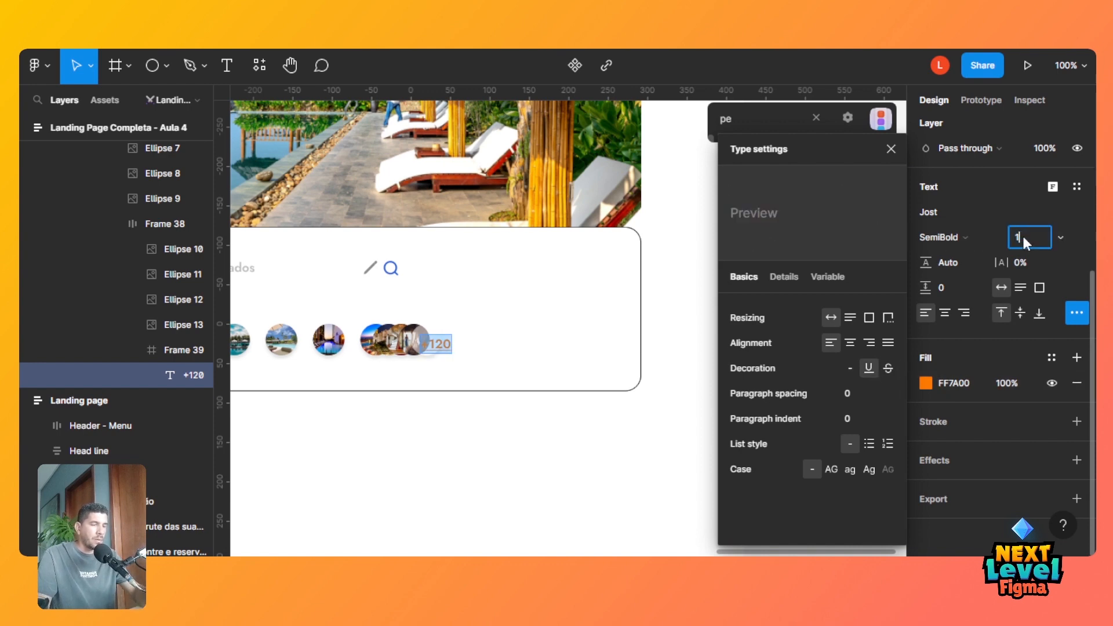
type("2")
key("Tab")
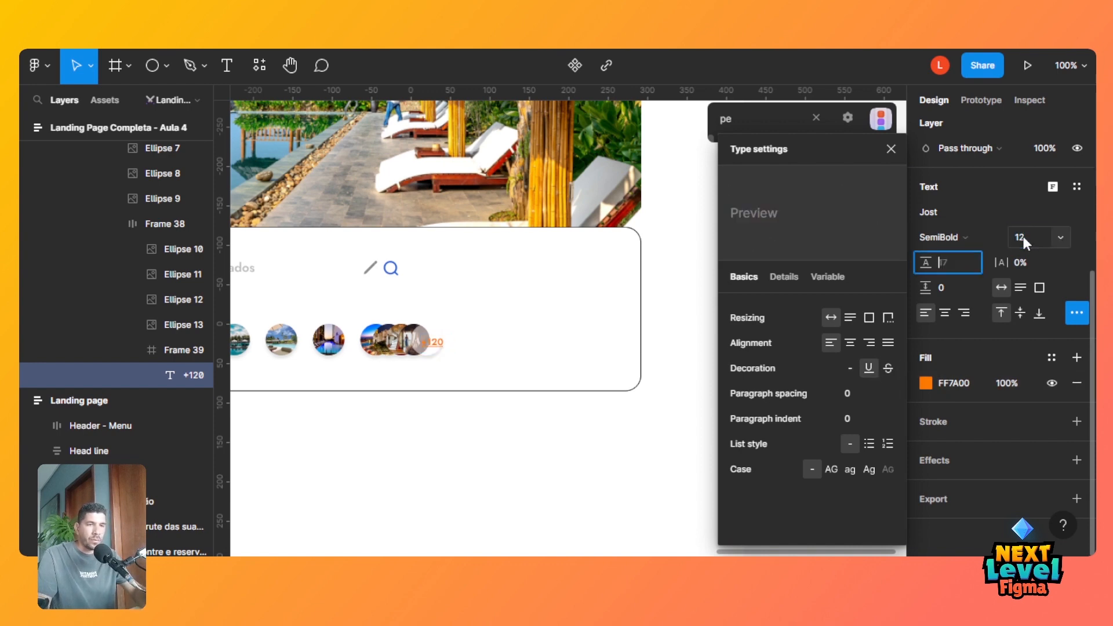
left_click(179, 356)
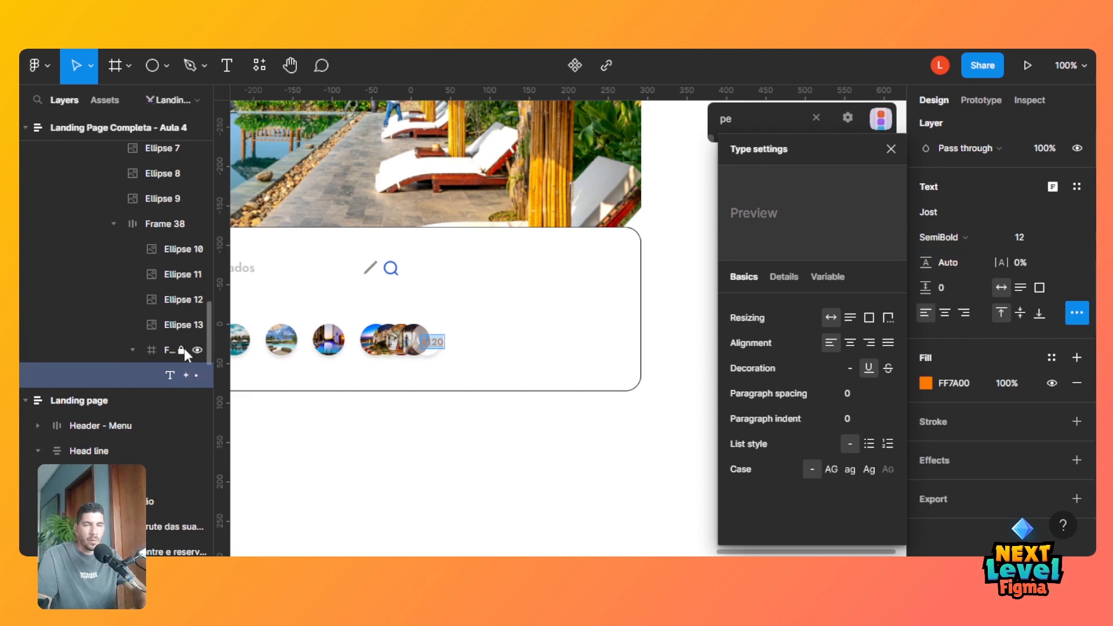
left_click(172, 349)
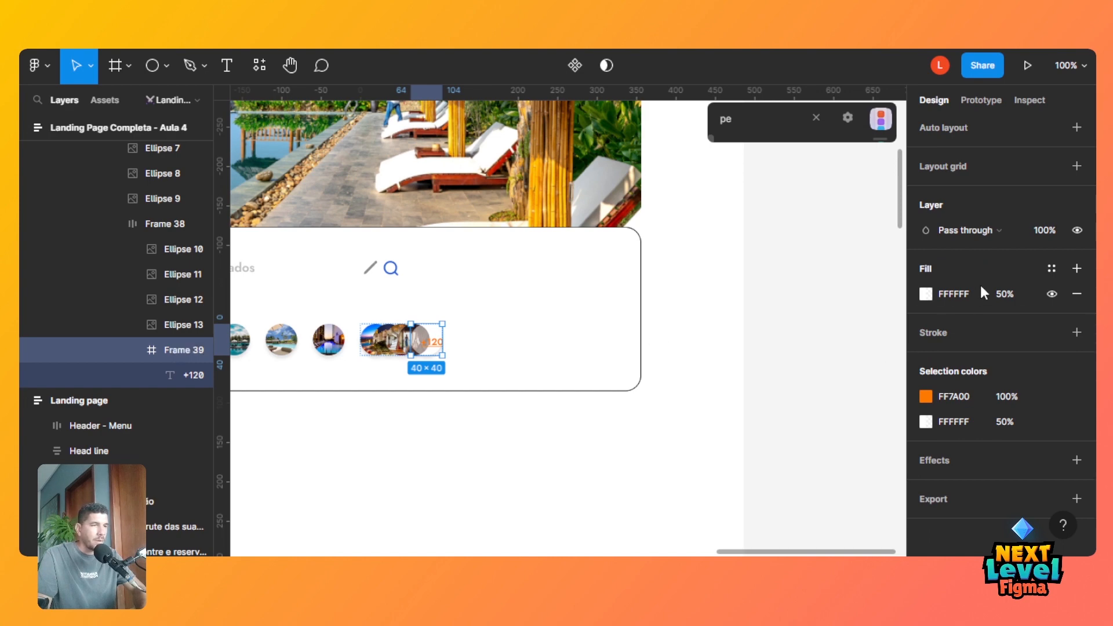
scroll(1094, 313, "up", 5)
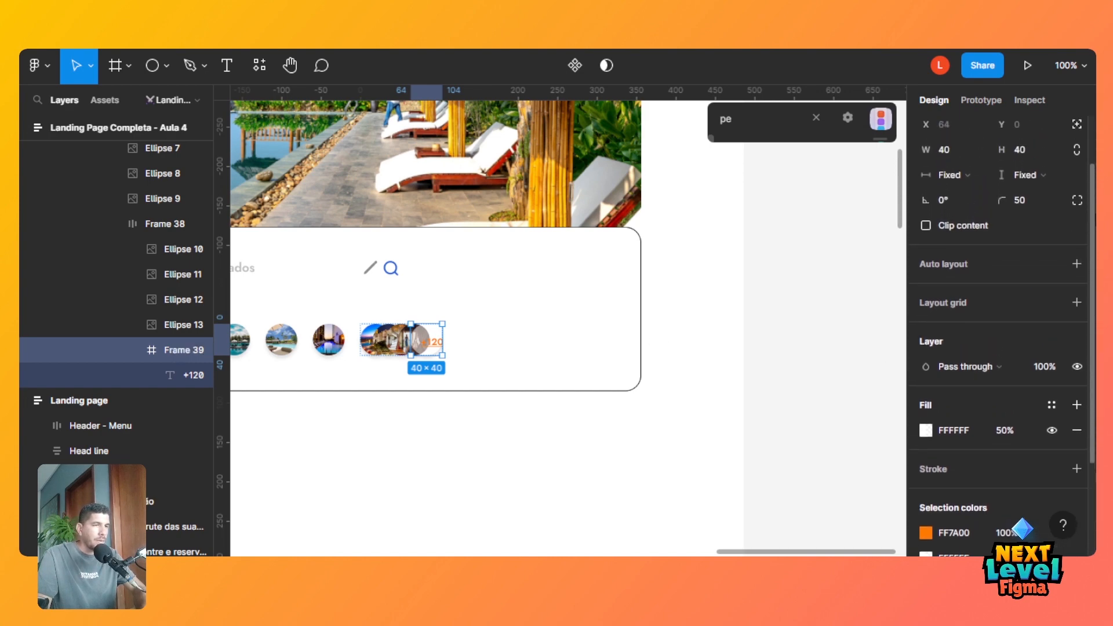
left_click(997, 263)
key("ctrl+z")
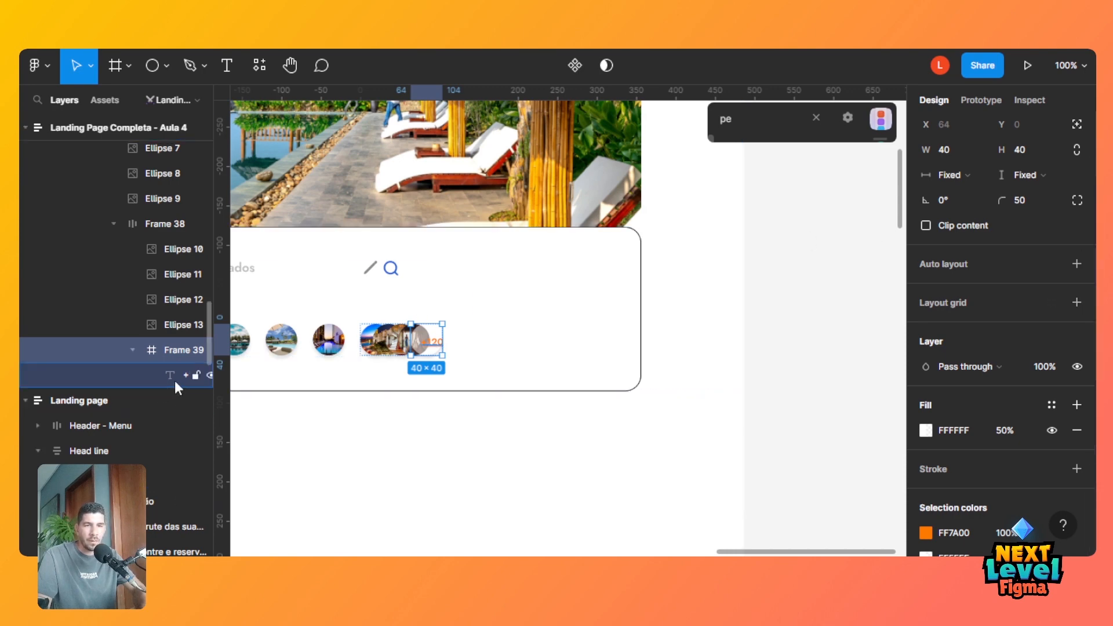
scroll(1094, 170, "up", 2)
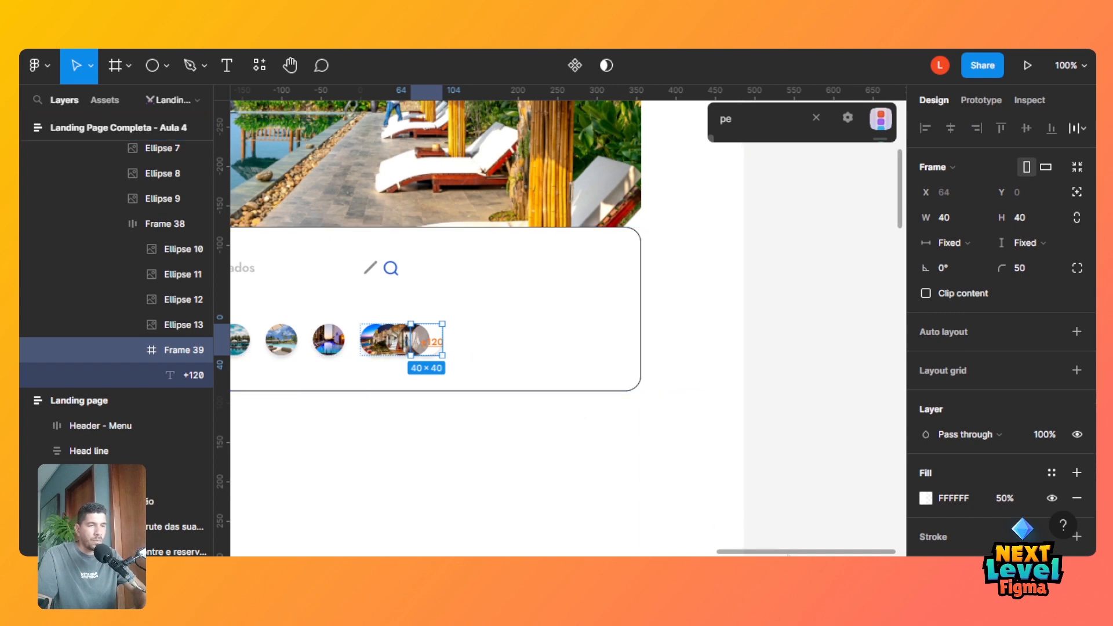
Select the reference card's +120 badge frame and copy its fill colour CAD5EA.
left_click_drag(802, 555, 526, 554)
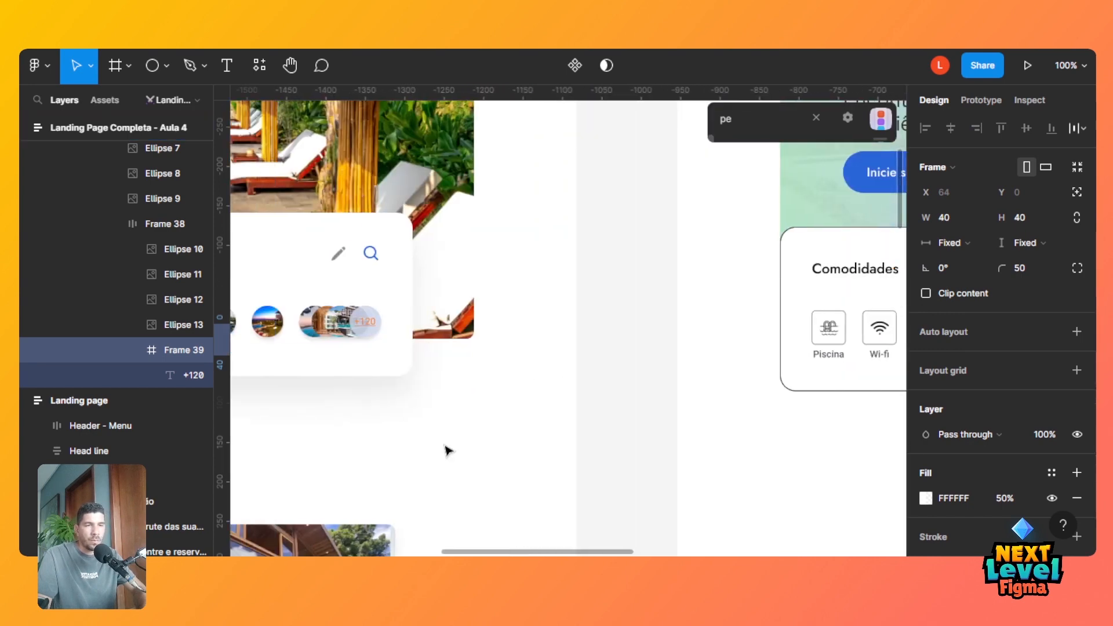
double_click(369, 332)
double_click(369, 332)
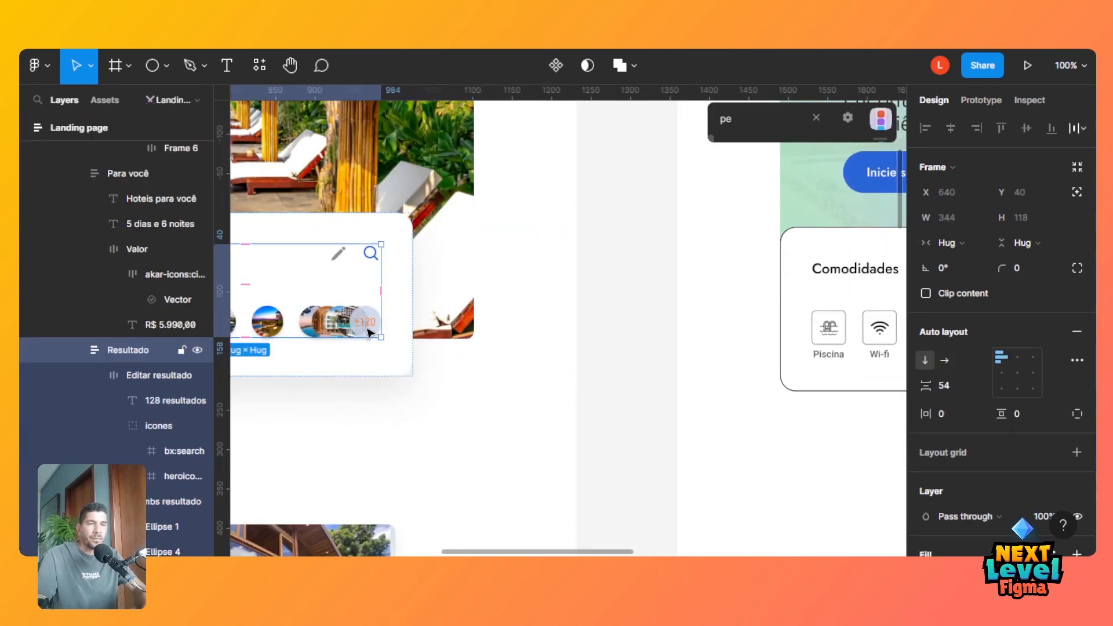
double_click(370, 332)
double_click(369, 332)
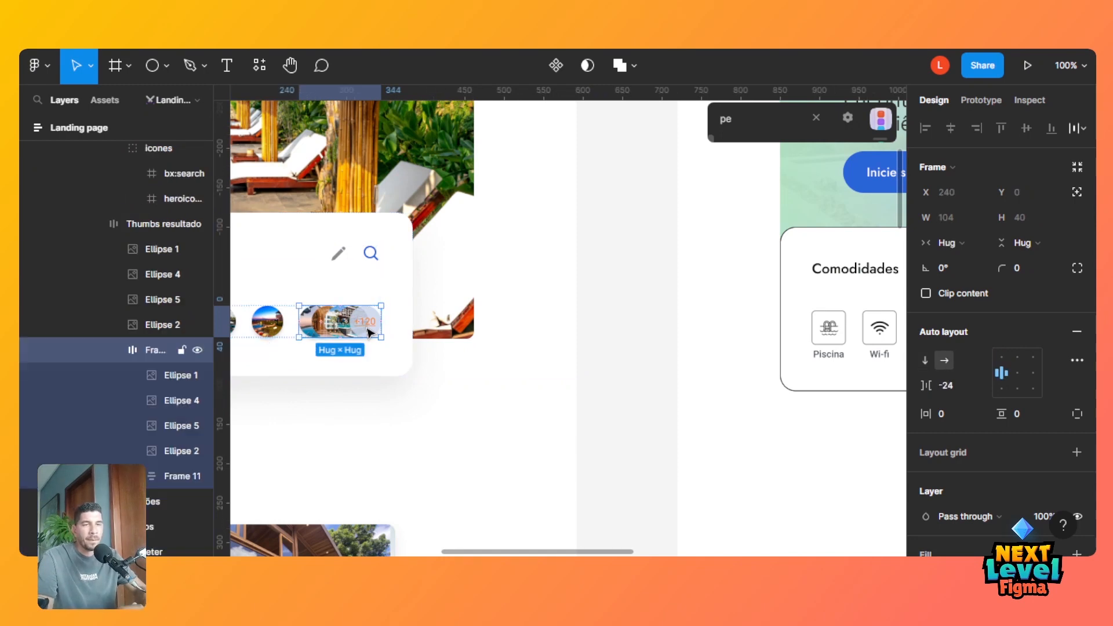
double_click(369, 332)
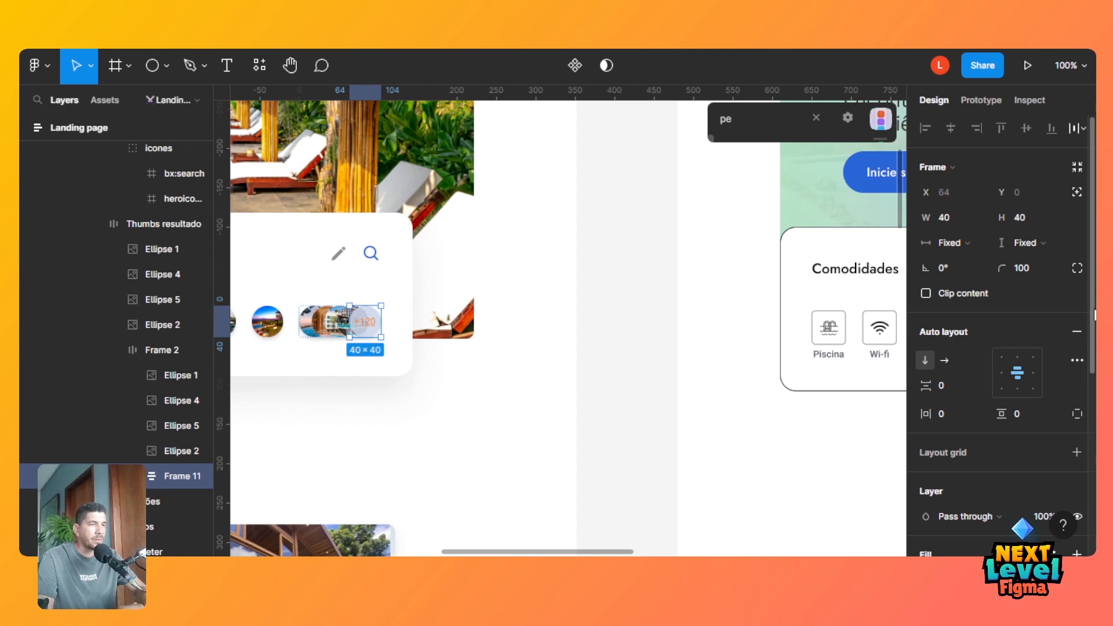
scroll(1093, 306, "down", 4)
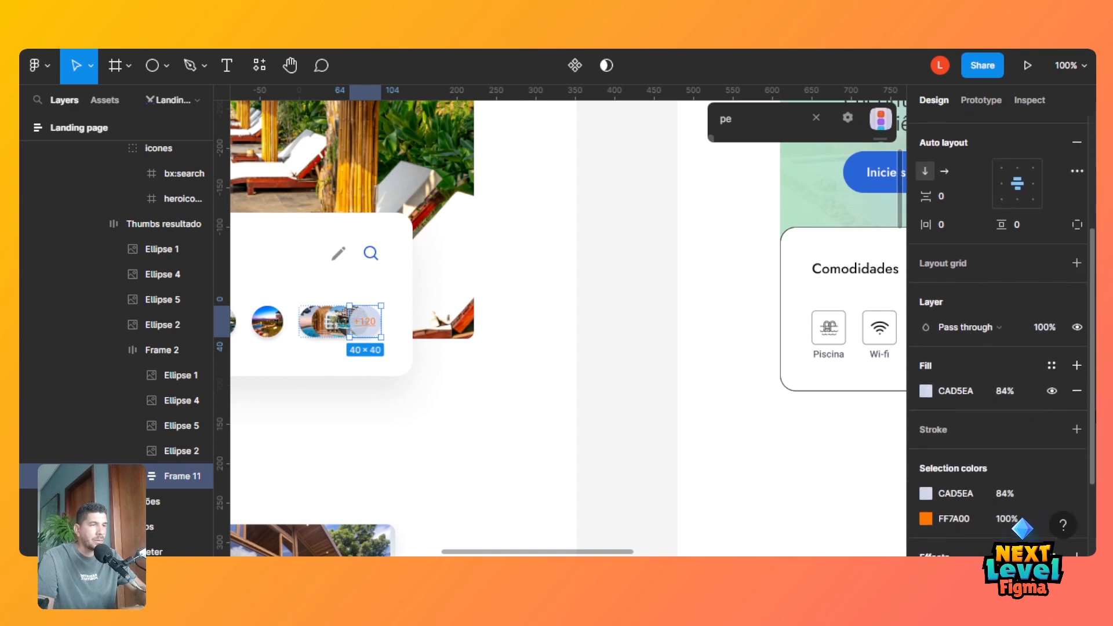
scroll(1003, 330, "up", 5)
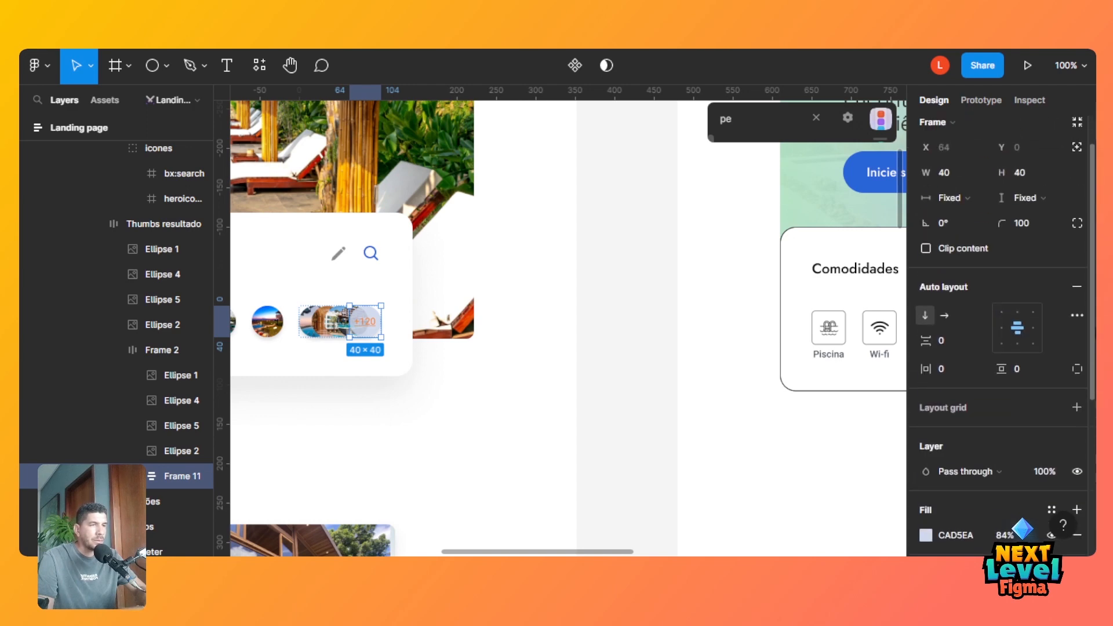
scroll(933, 461, "down", 3)
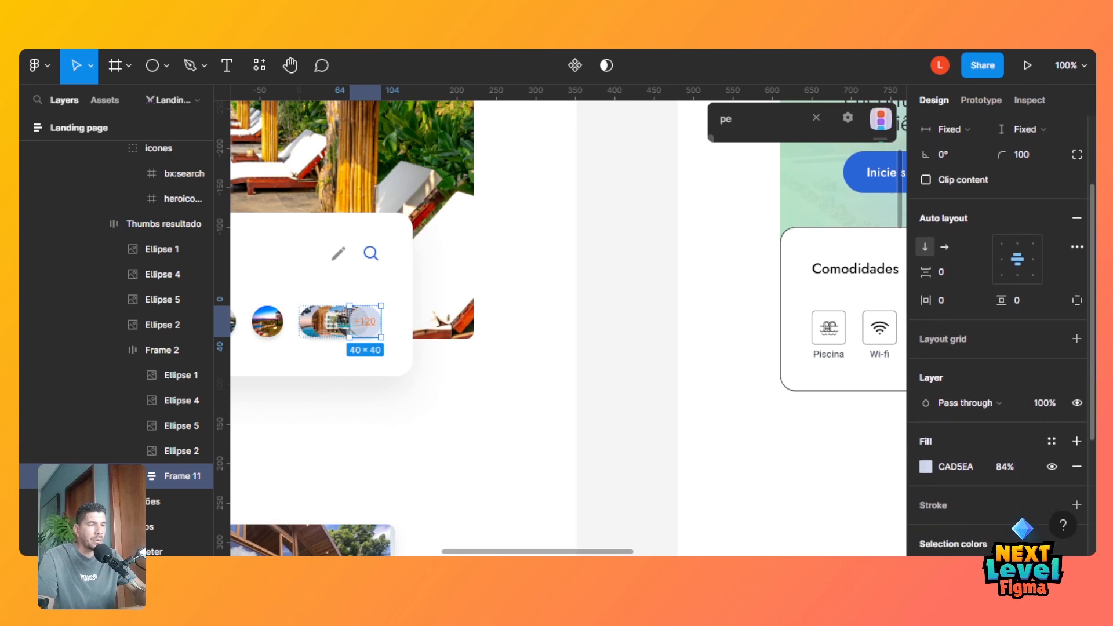
left_click(954, 466)
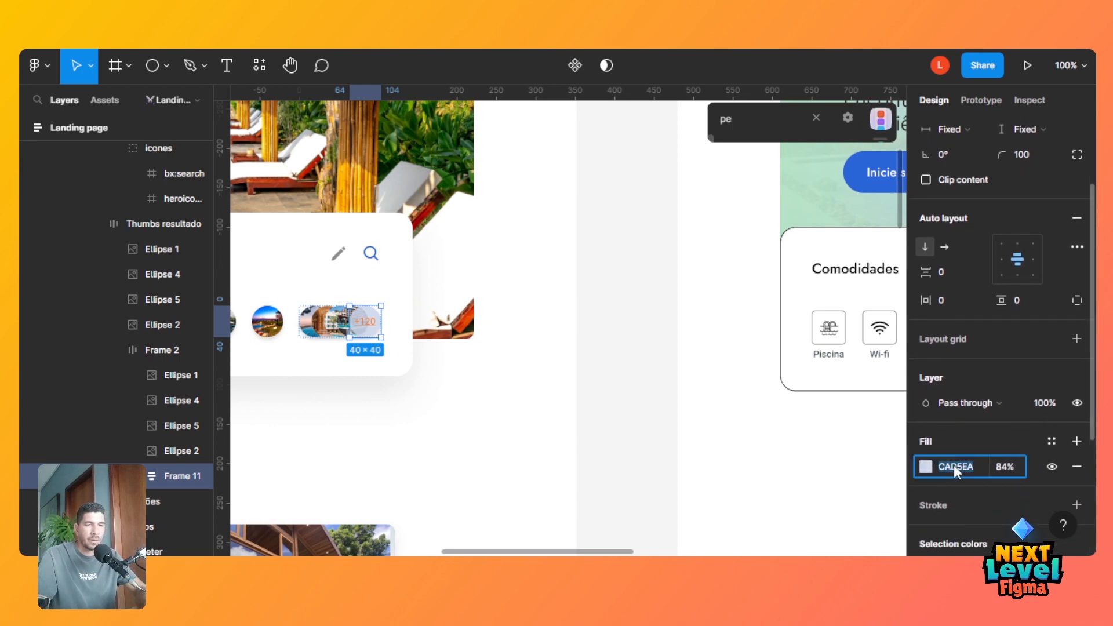
Set the fill of Frame 39 behind the new +120 text to CAD5EA at 85% opacity.
scroll(723, 544, "right", 10)
scroll(723, 543, "right", 1)
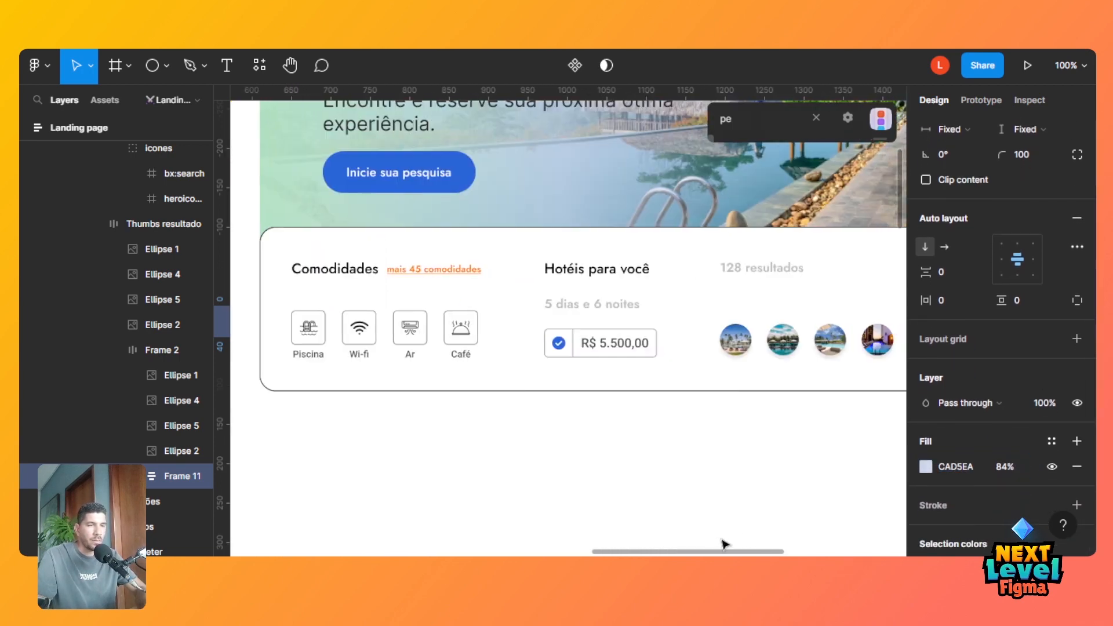
scroll(790, 517, "right", 6)
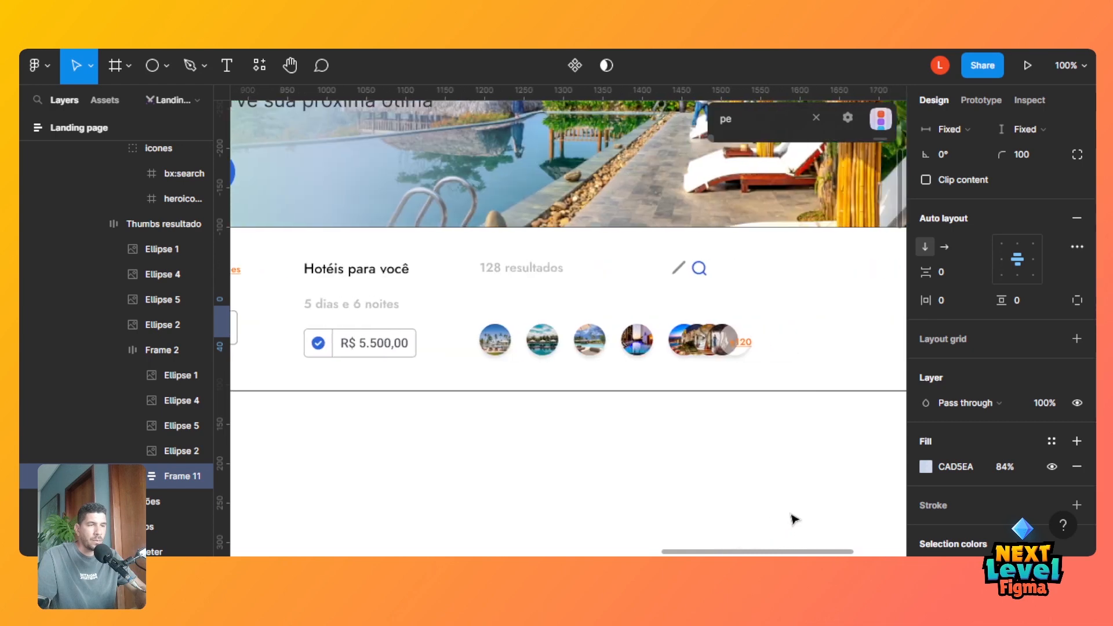
double_click(739, 343)
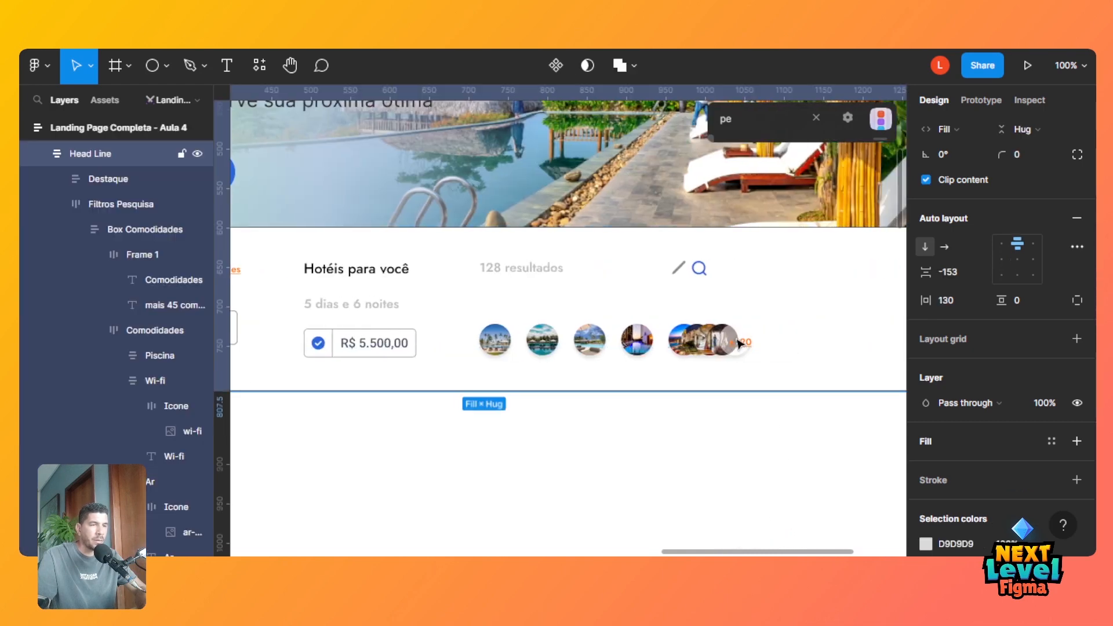
double_click(739, 343)
double_click(739, 343)
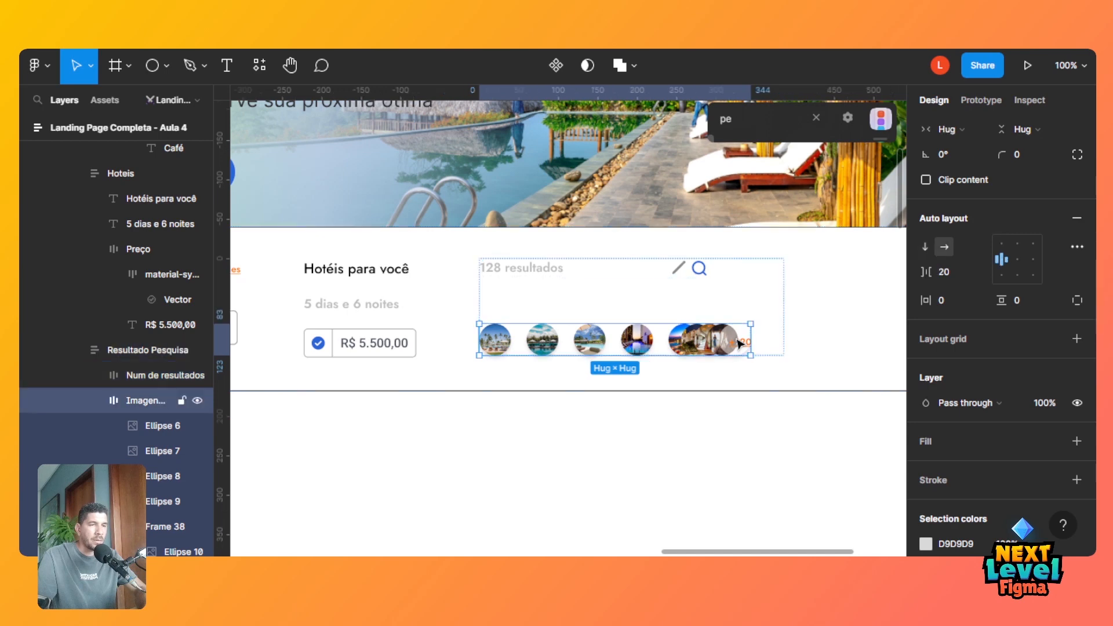
double_click(739, 344)
double_click(739, 343)
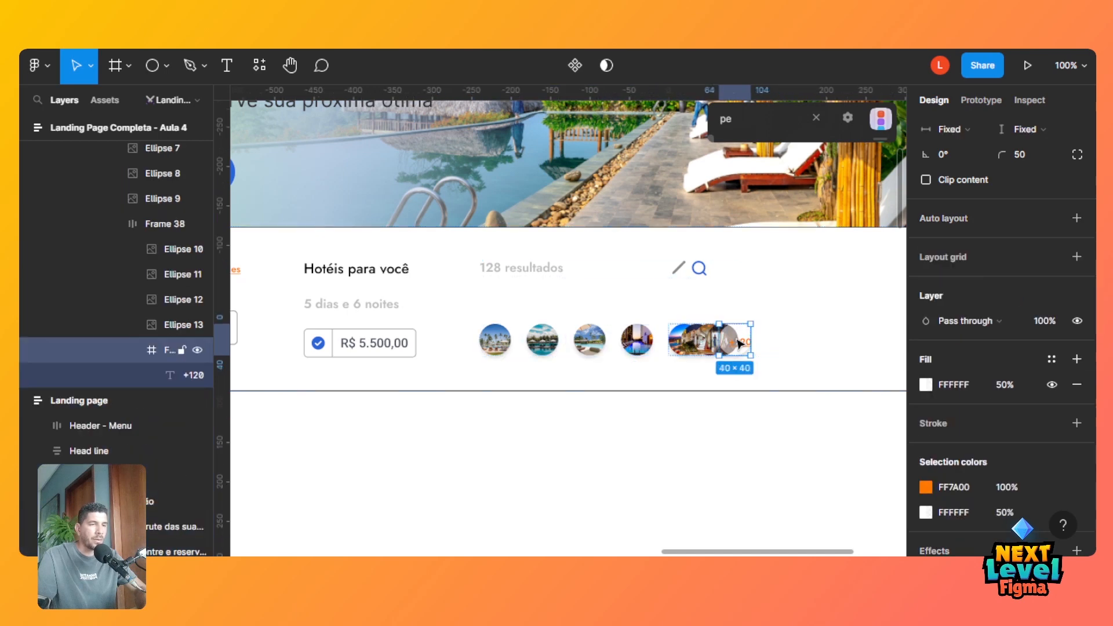
left_click(958, 384)
type("CAD5EA")
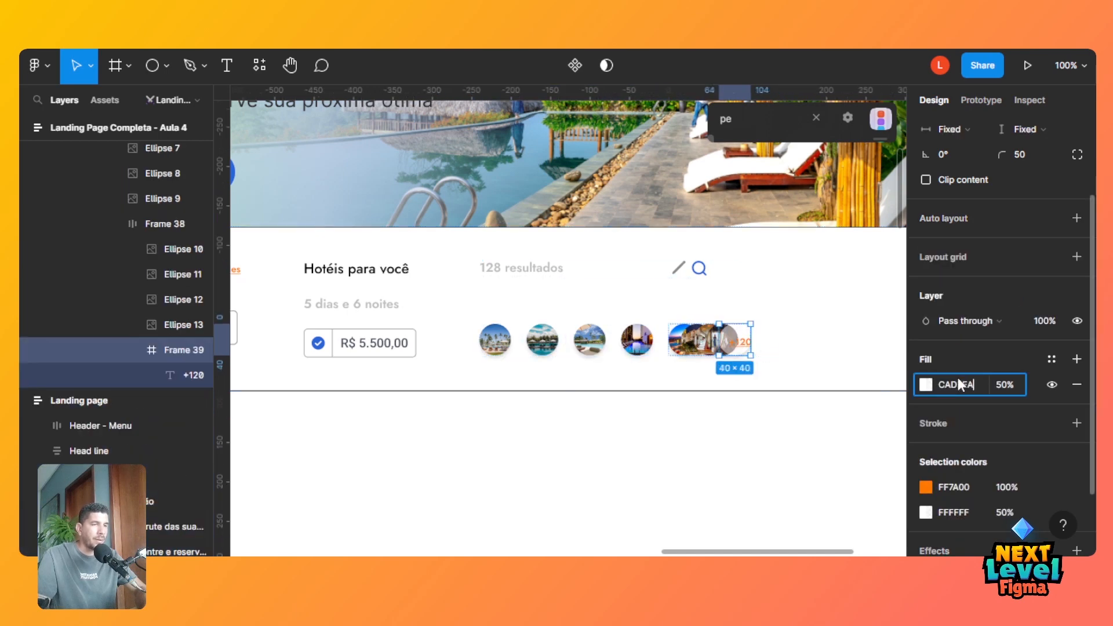
key("Tab")
type("8")
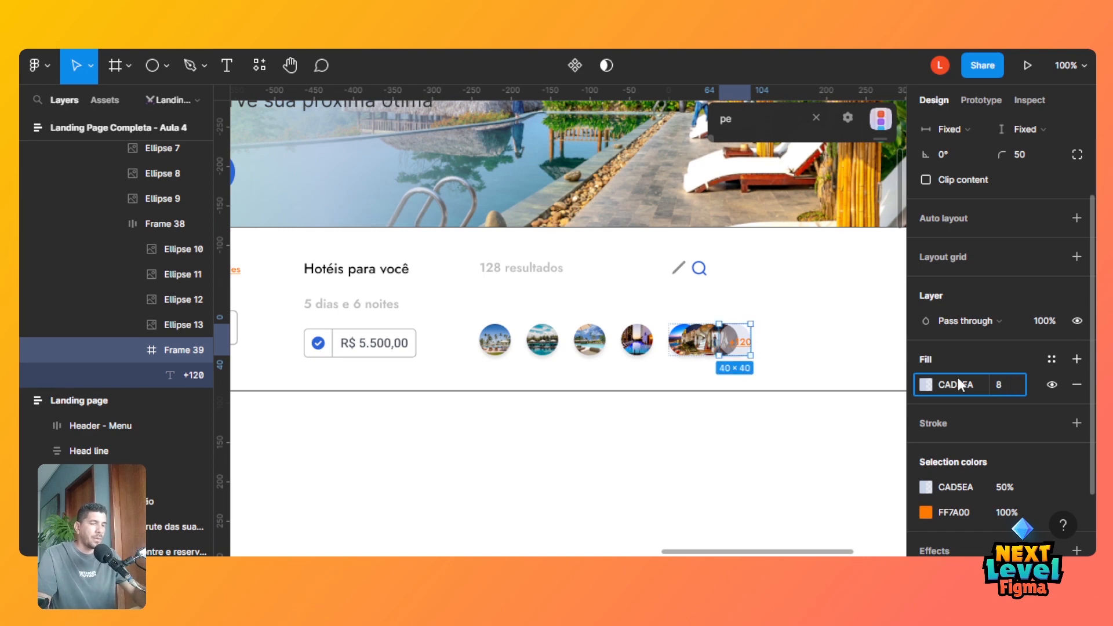
key("Tab")
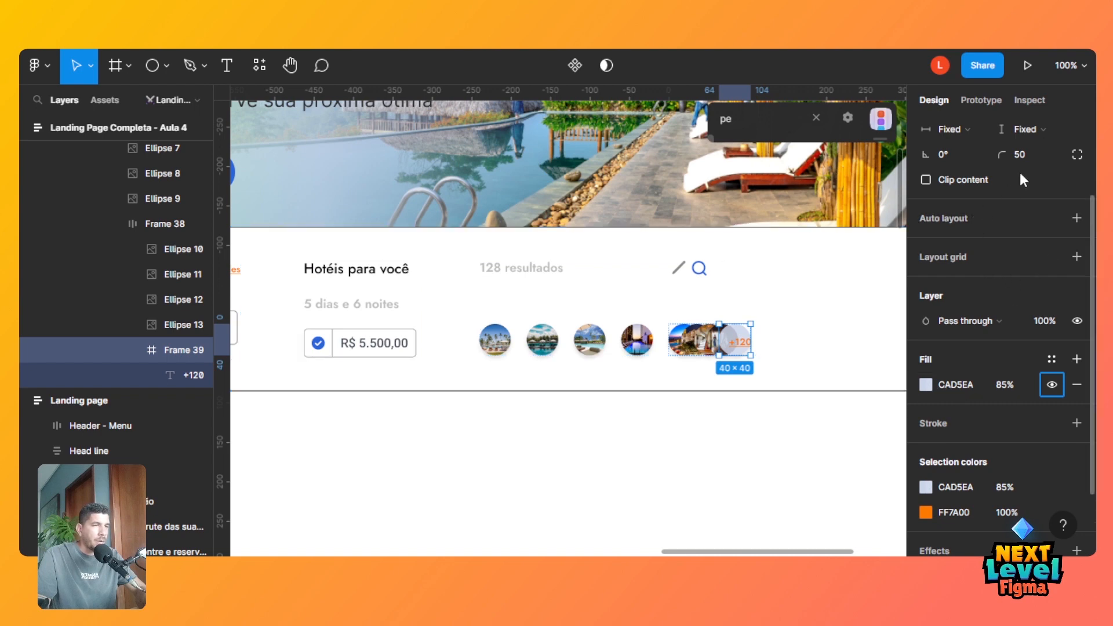
Add auto layout to Frame 39 and make both its width and height fixed.
left_click(971, 213)
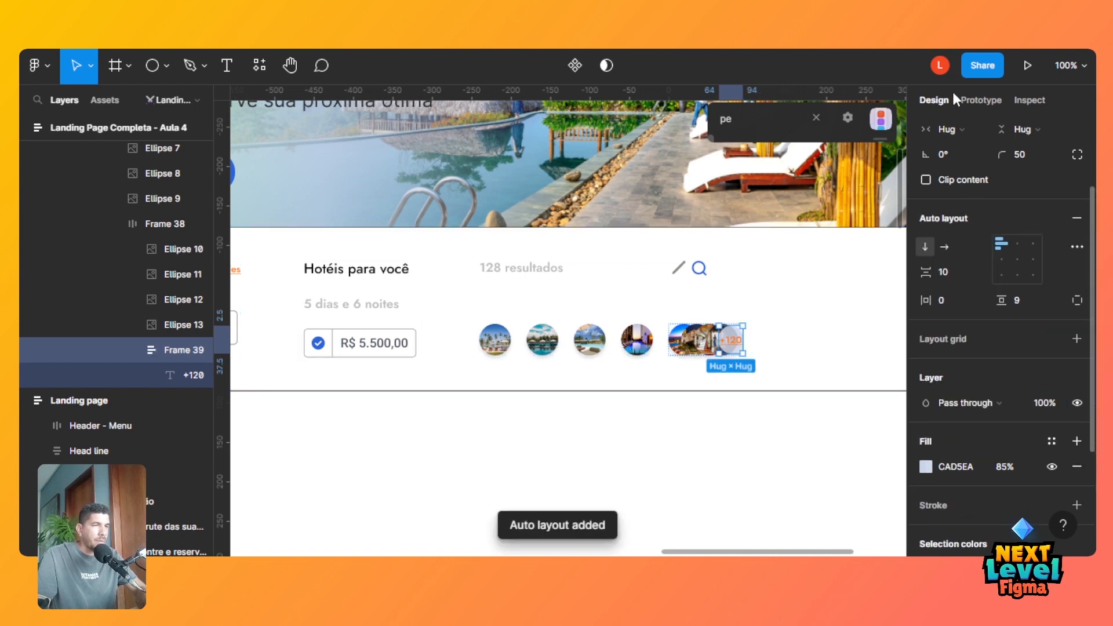
left_click(962, 130)
left_click(985, 110)
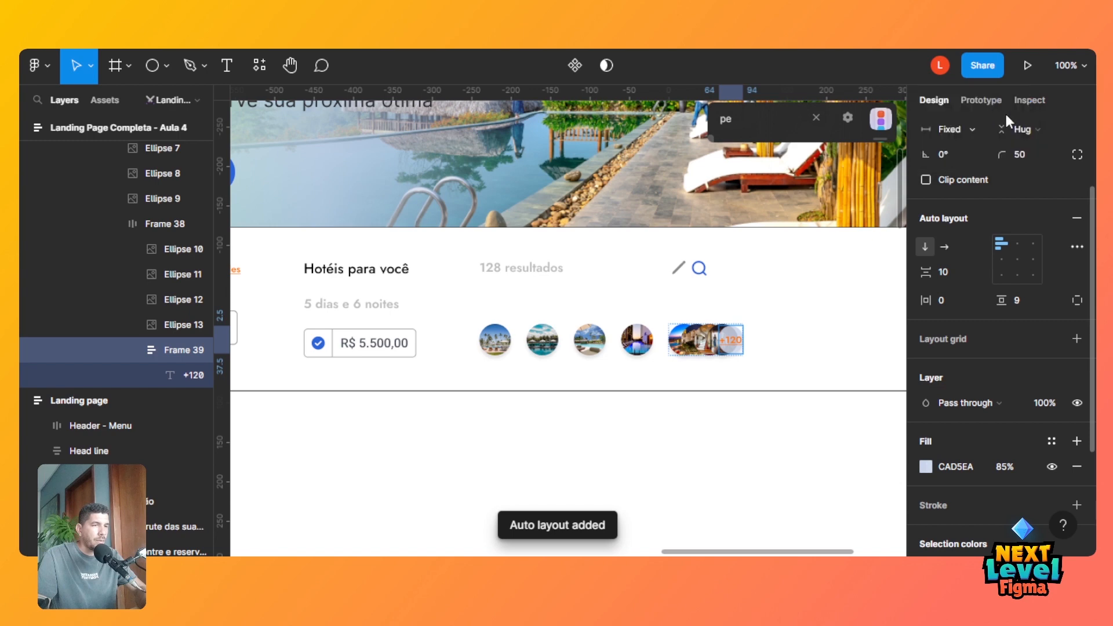
left_click(1033, 128)
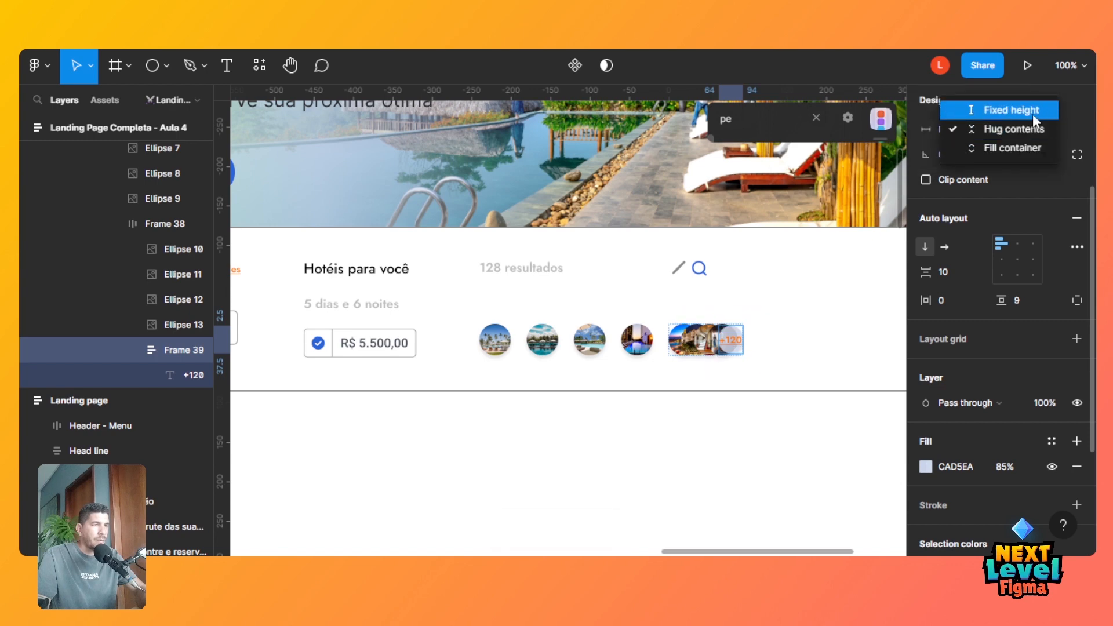
left_click(1032, 113)
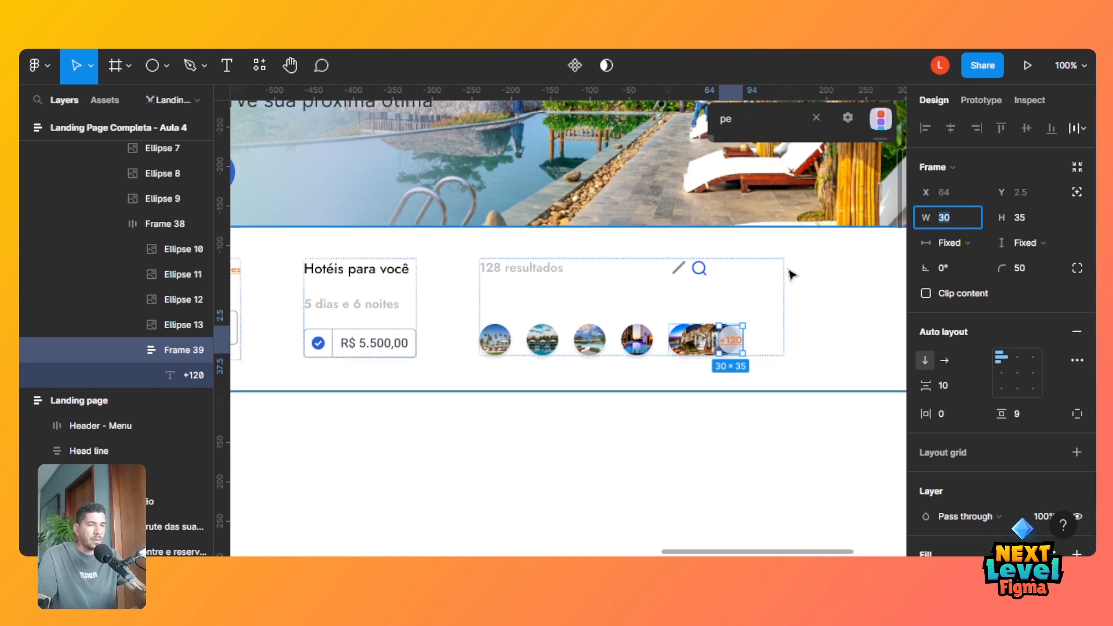
Set Frame 39 to 40 wide and 40 high to match the neighbouring thumbnail circles.
left_click(681, 348)
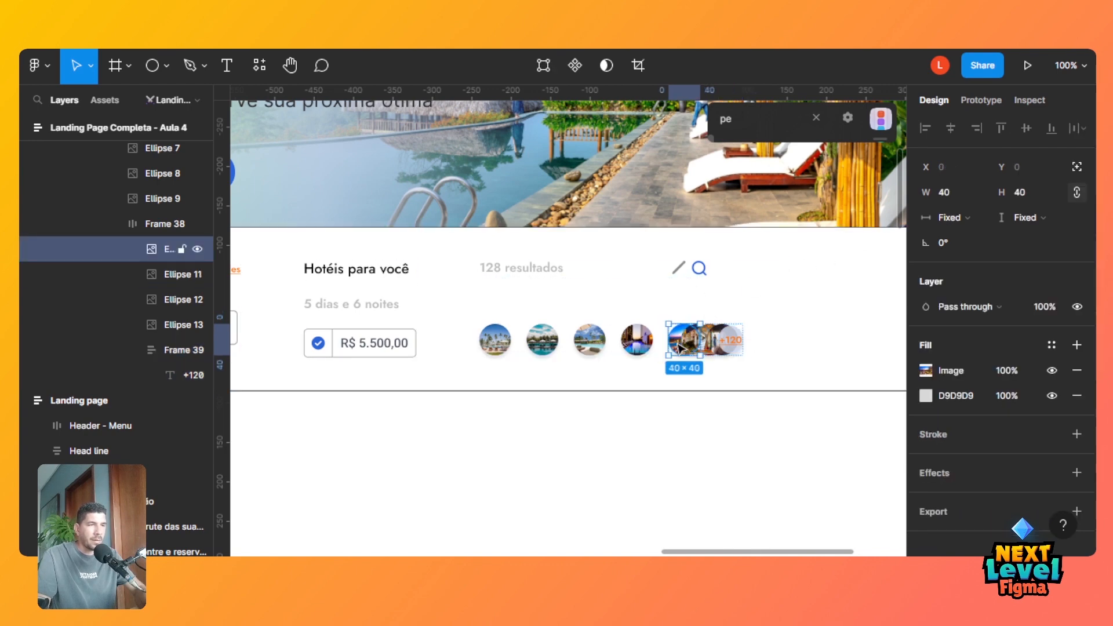
left_click(734, 349)
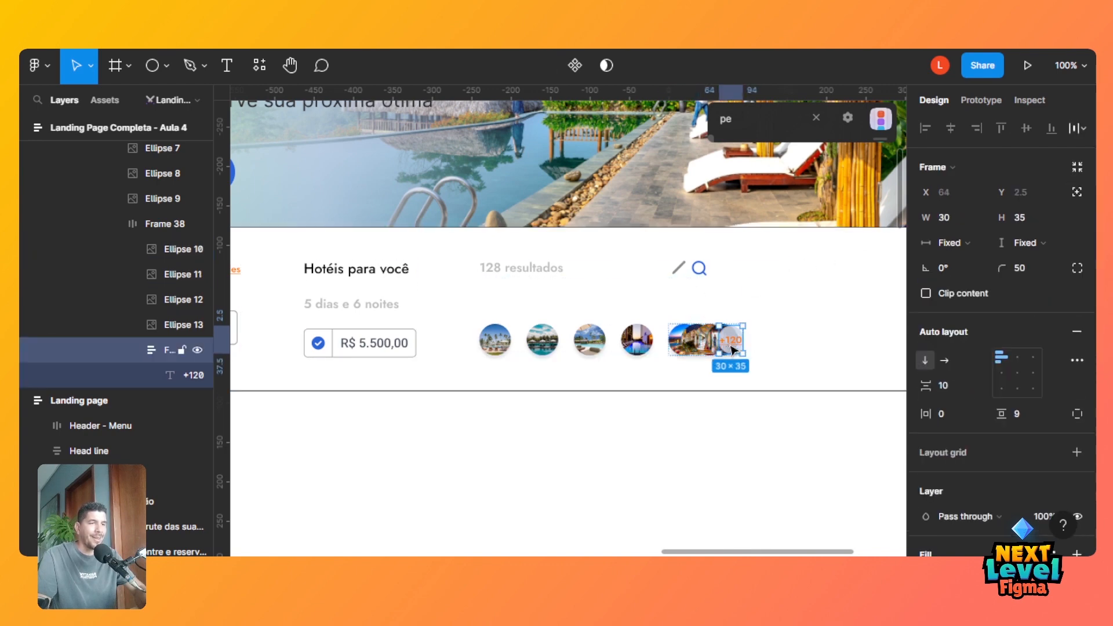
left_click(958, 220)
type("40")
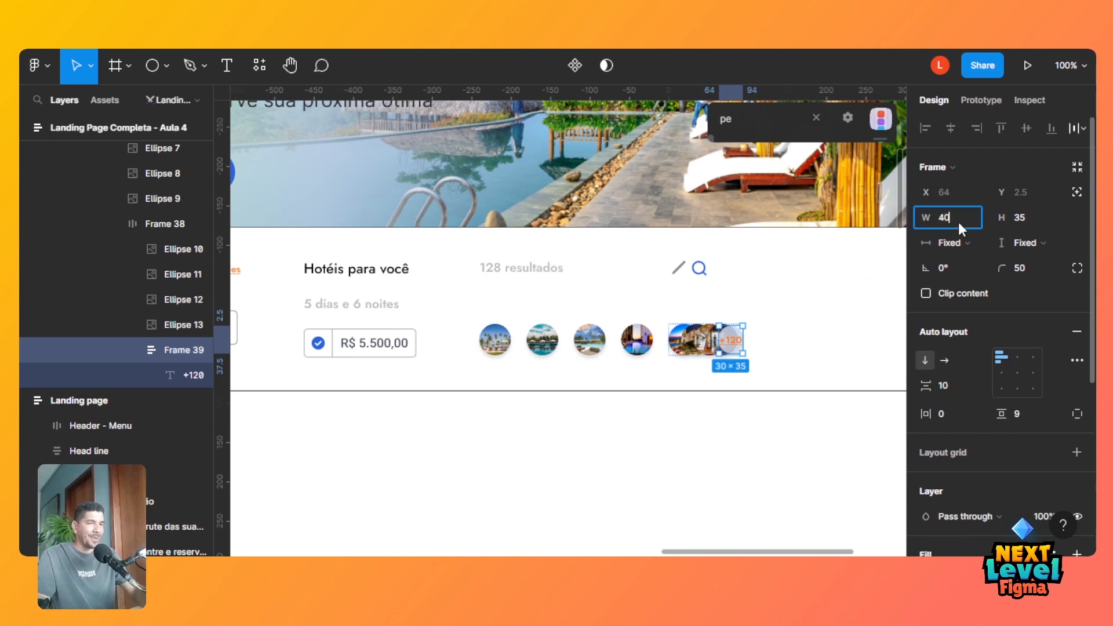
key("Tab")
type("40")
key("Return")
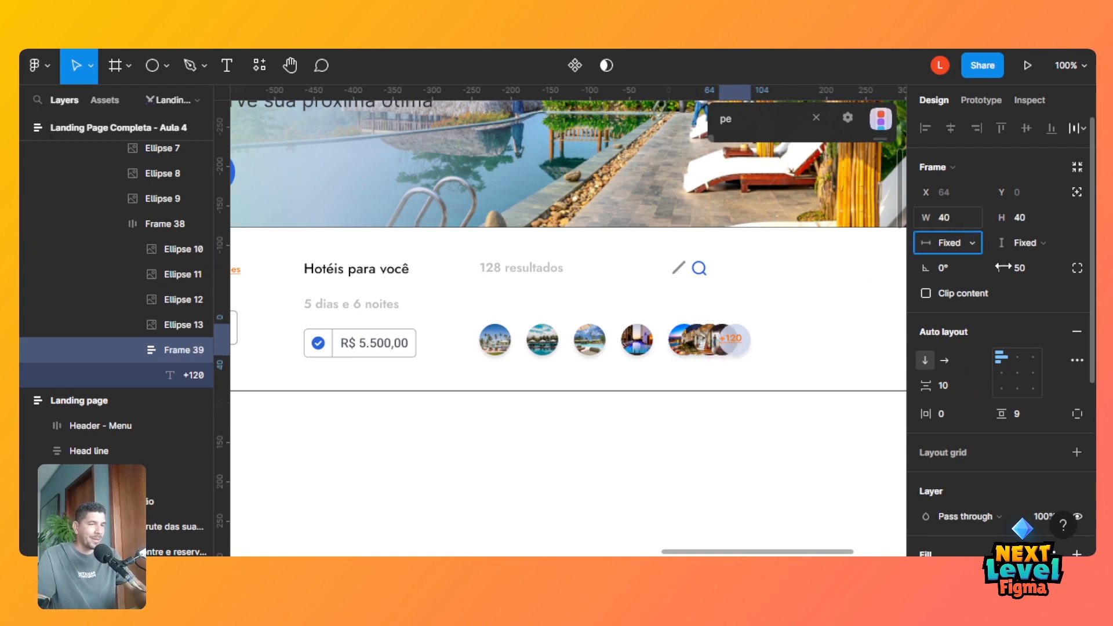
Centre the +120 text within Frame 39 and set the frame's vertical padding and item spacing to 0.
left_click(1017, 373)
left_click(1019, 416)
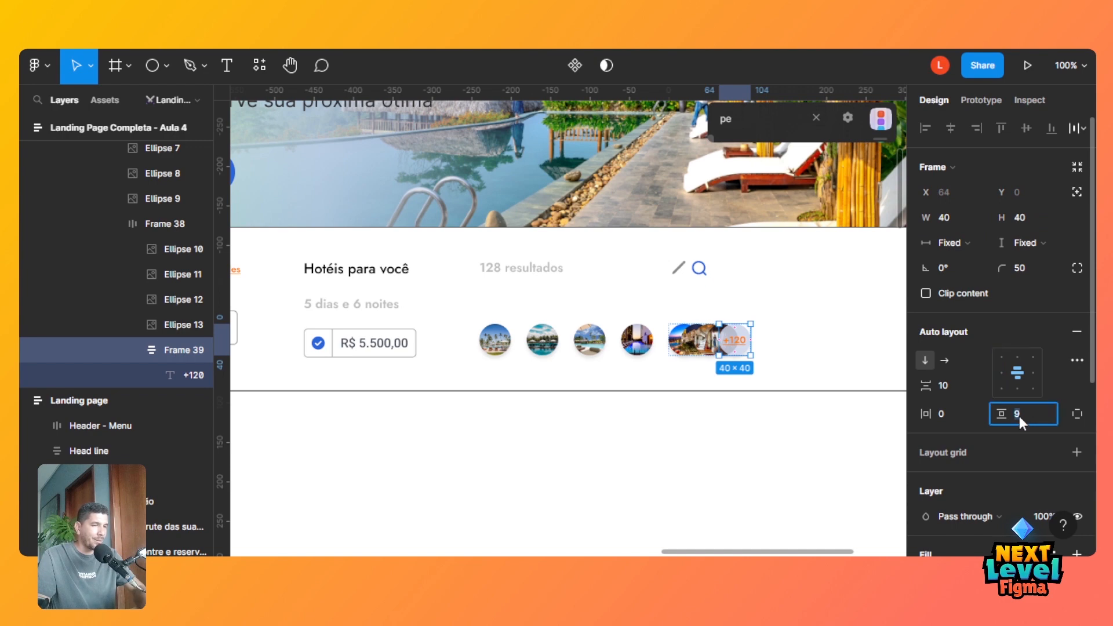
type("0")
left_click(945, 384)
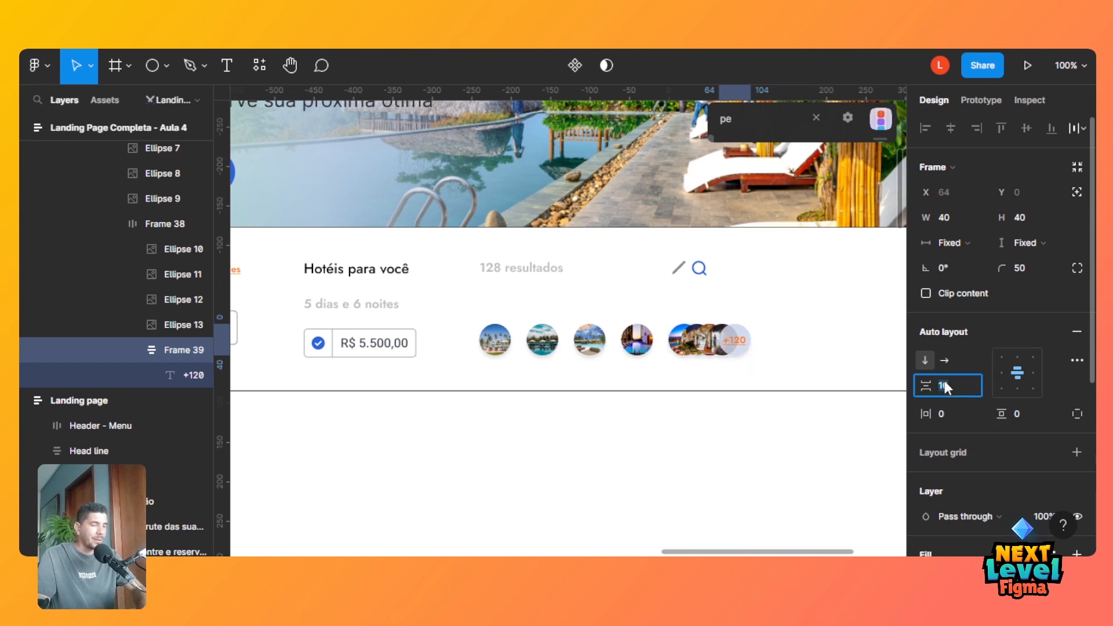
key("Tab")
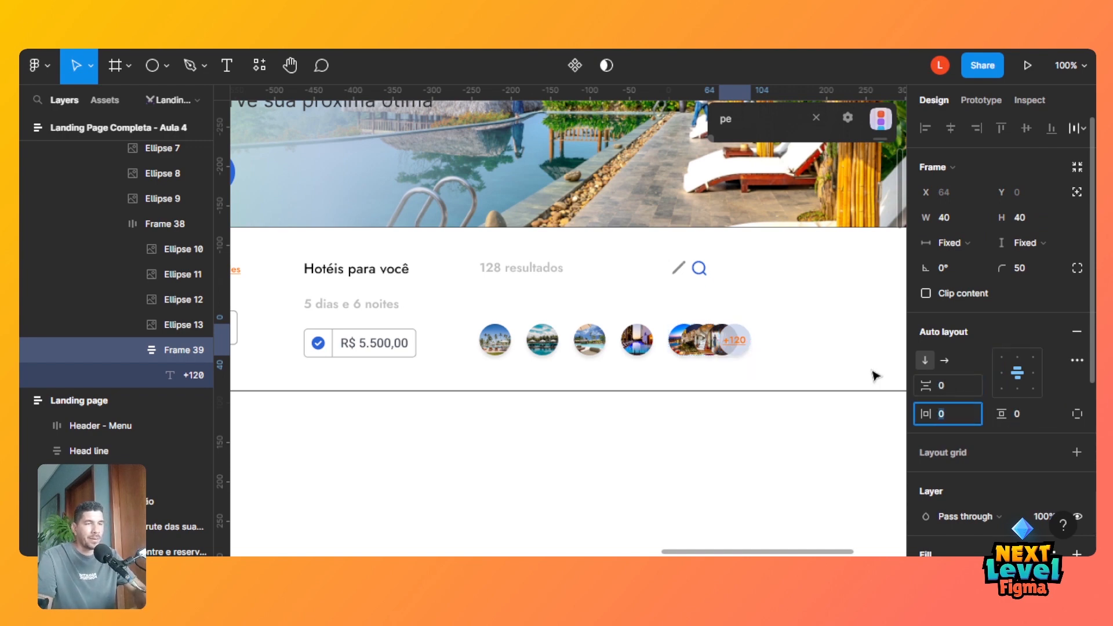
Change the font weight of the +120 text inside Frame 39 to Medium.
left_click(747, 348)
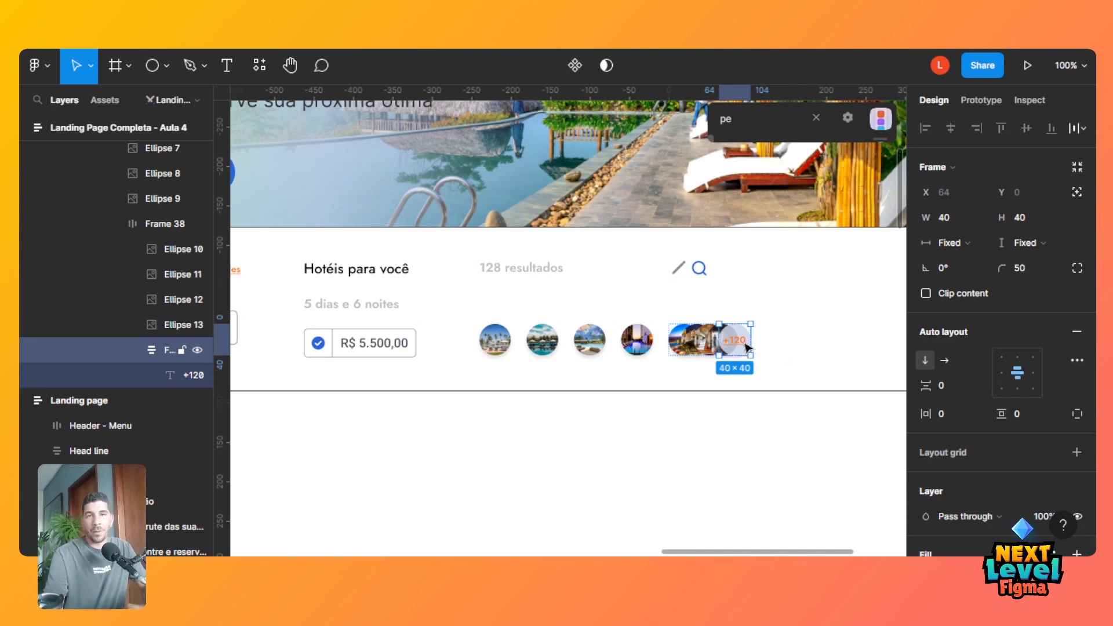
double_click(744, 347)
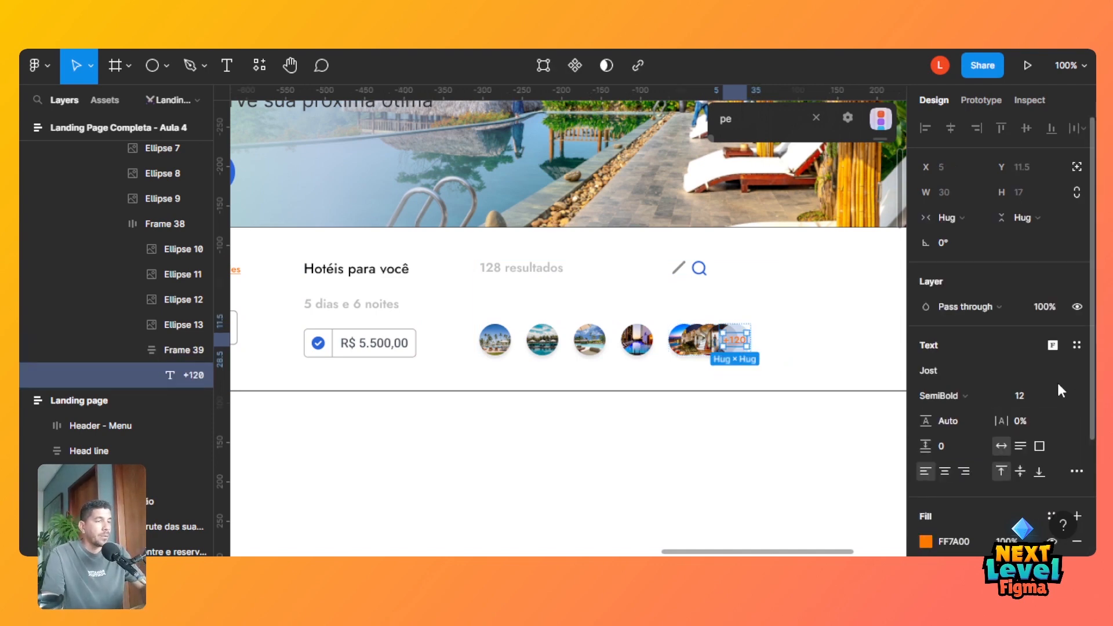
left_click(955, 394)
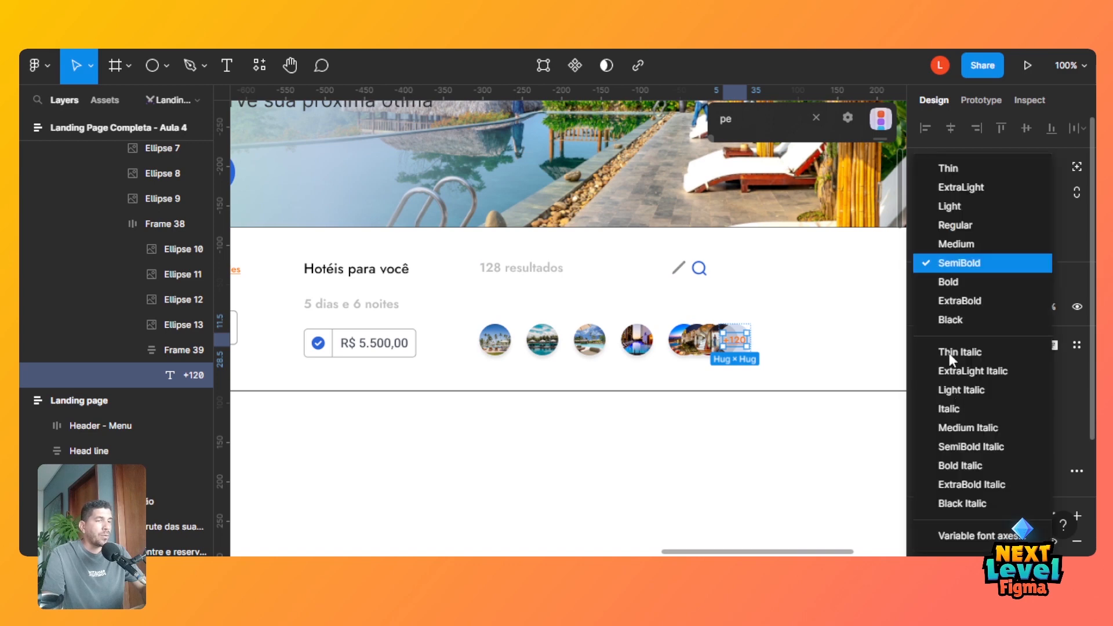
left_click(961, 242)
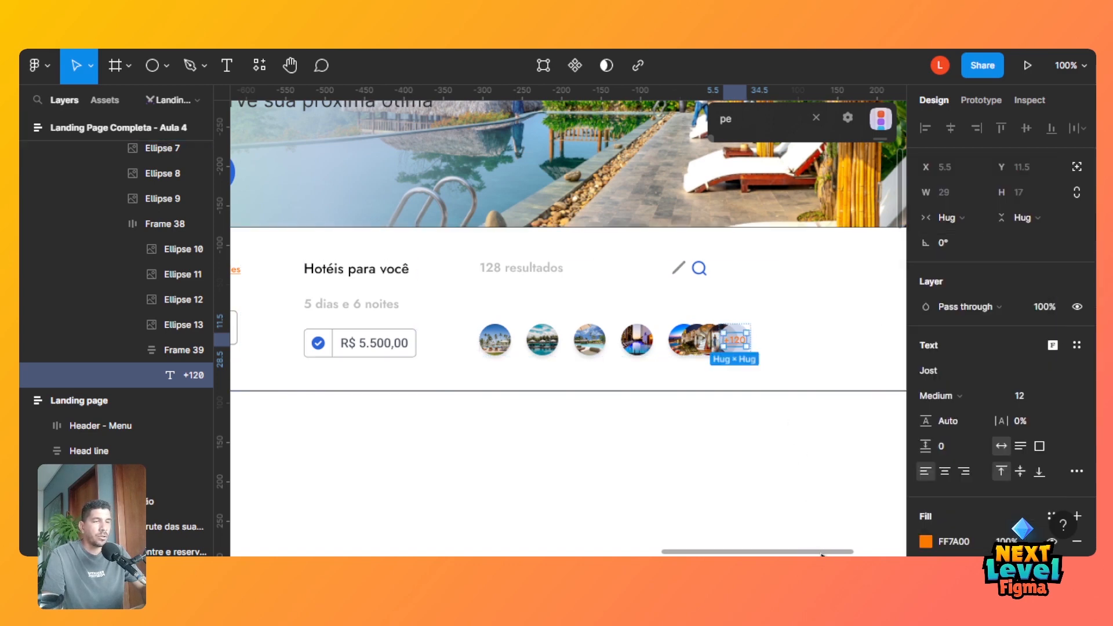
Make the width of the Resultado Pesquisa frame hug its contents.
scroll(815, 554, "left", 2)
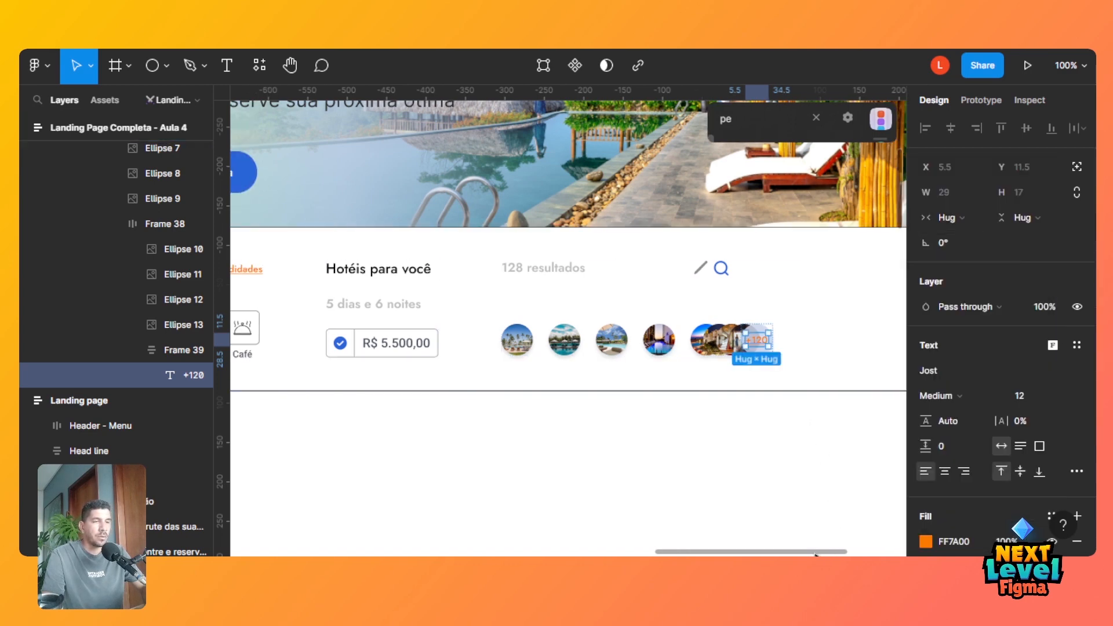
left_click(613, 274)
left_click(613, 301)
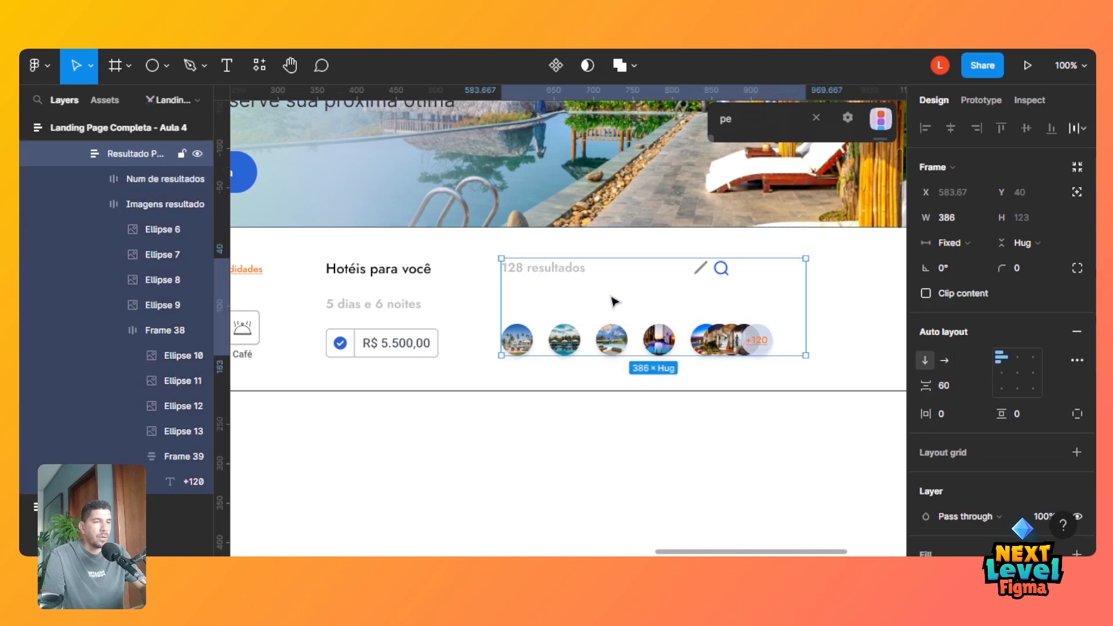
left_click(965, 245)
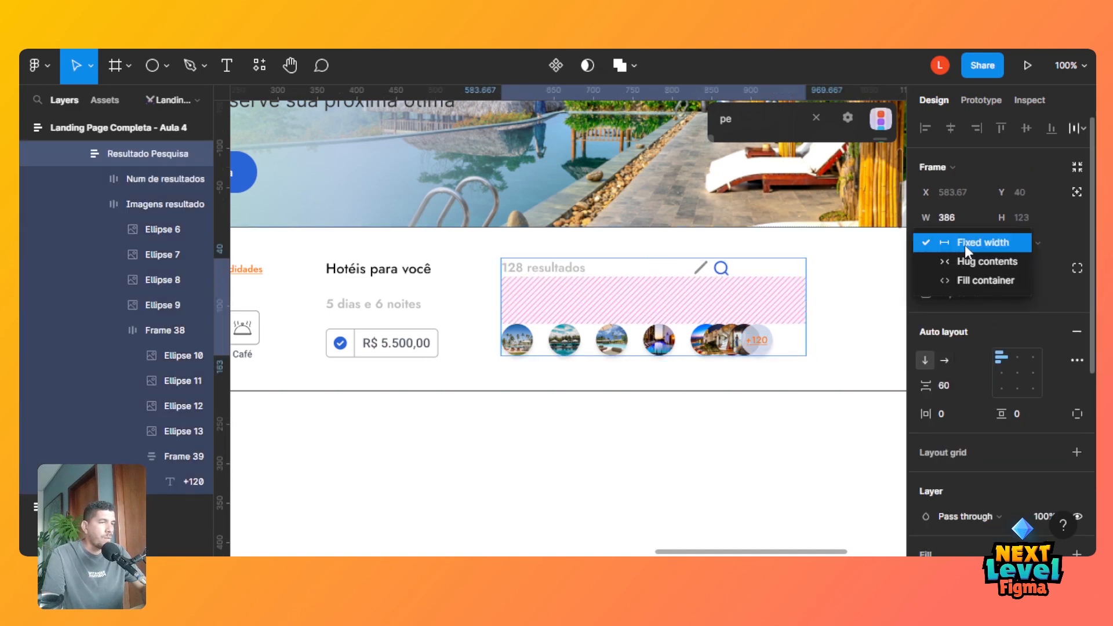
left_click(990, 263)
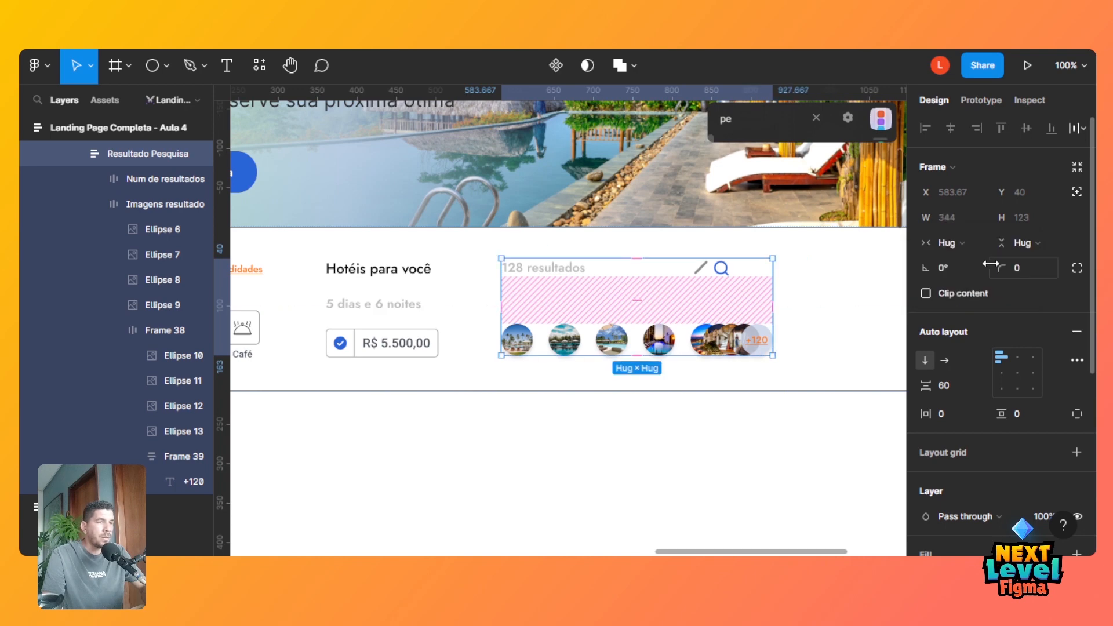
Make the Num de resultados row fill the width of its container.
double_click(662, 273)
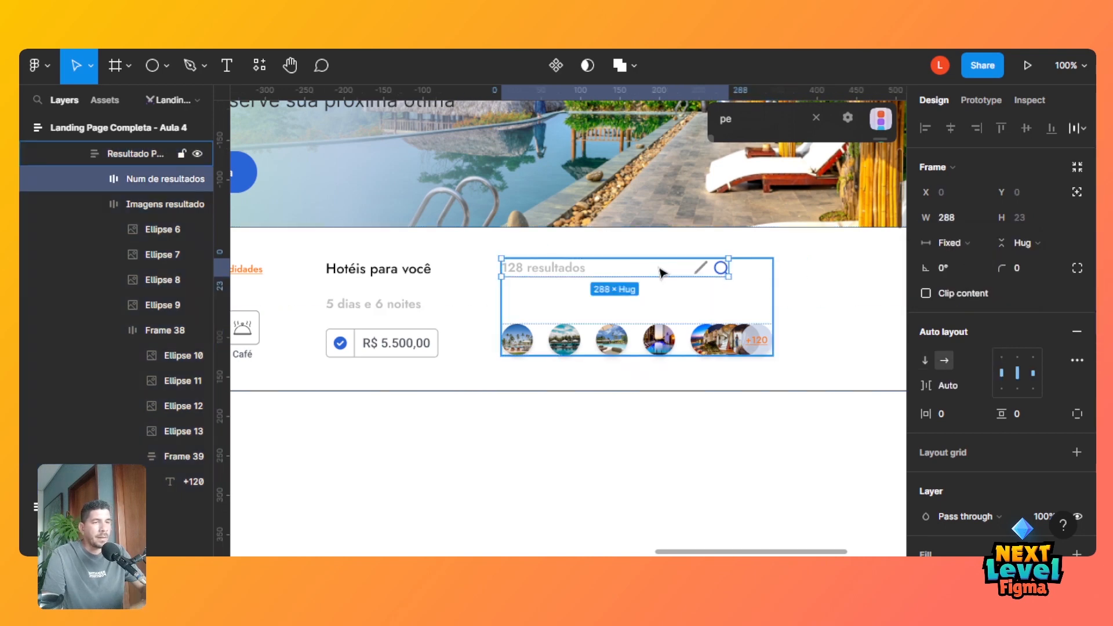
left_click(948, 243)
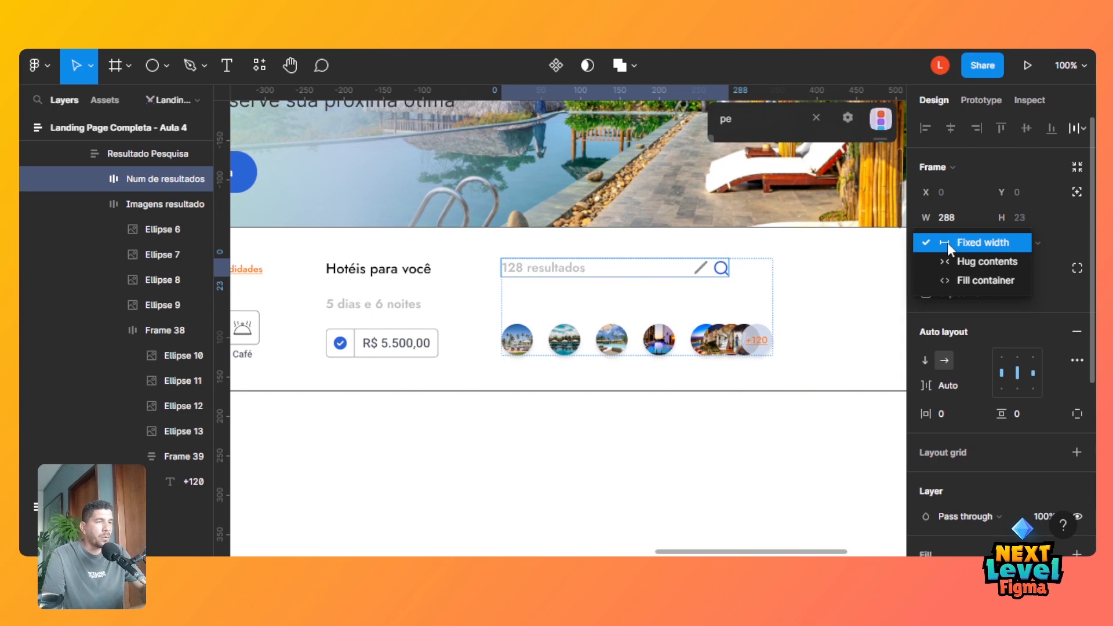
left_click(993, 281)
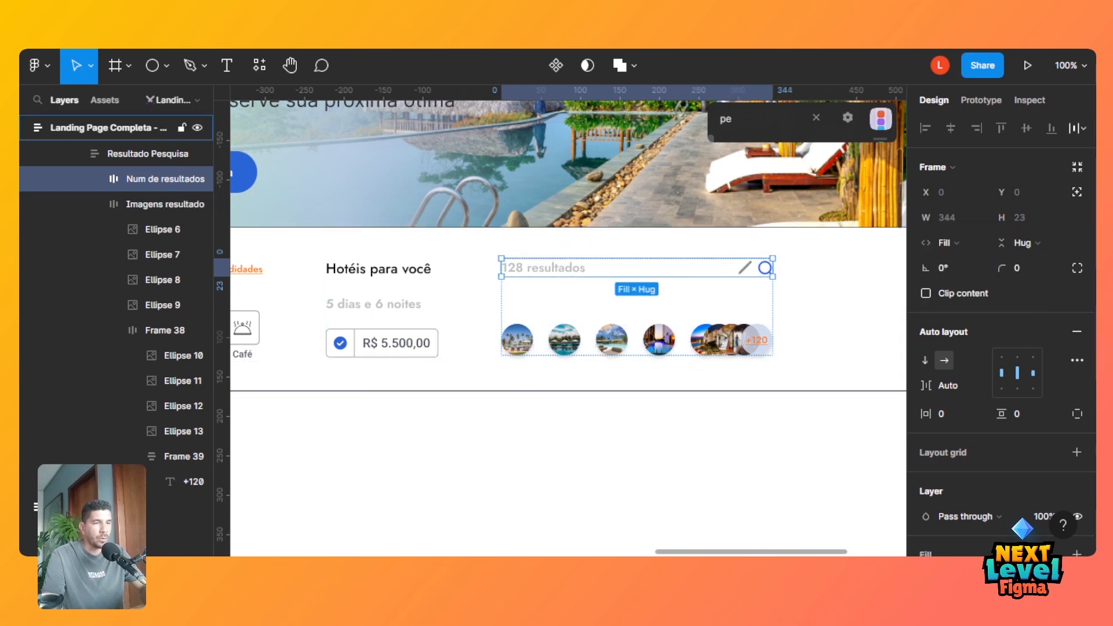
Examine the reference card's Box Pesquisa and Comodidades frames, including their nested rows, for width sizing, padding and spacing settings.
scroll(790, 554, "left", 2)
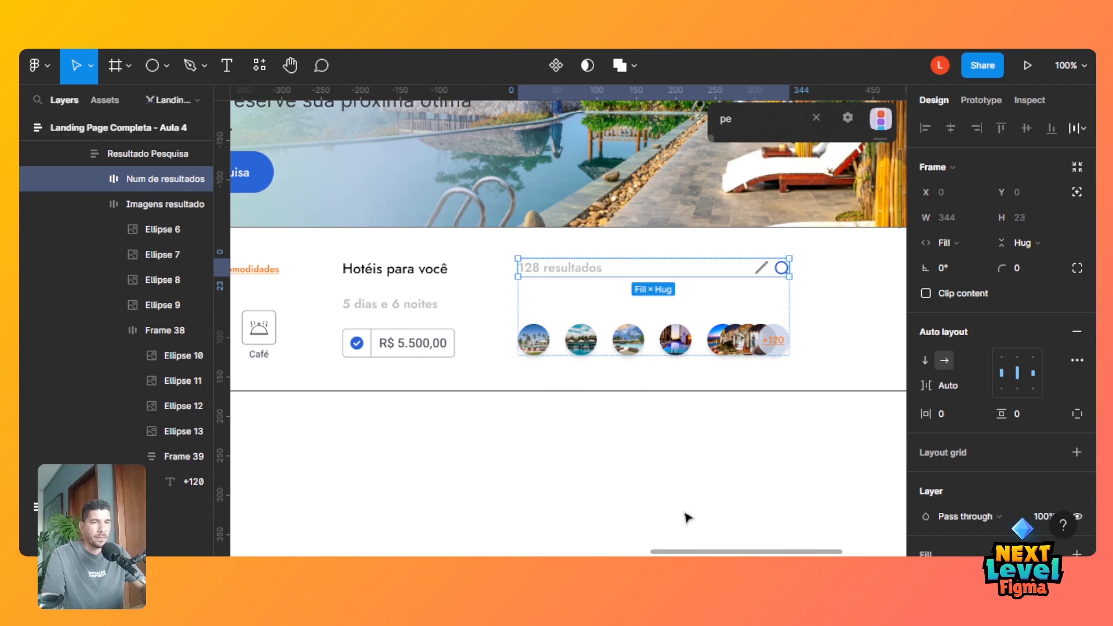
left_click(452, 316)
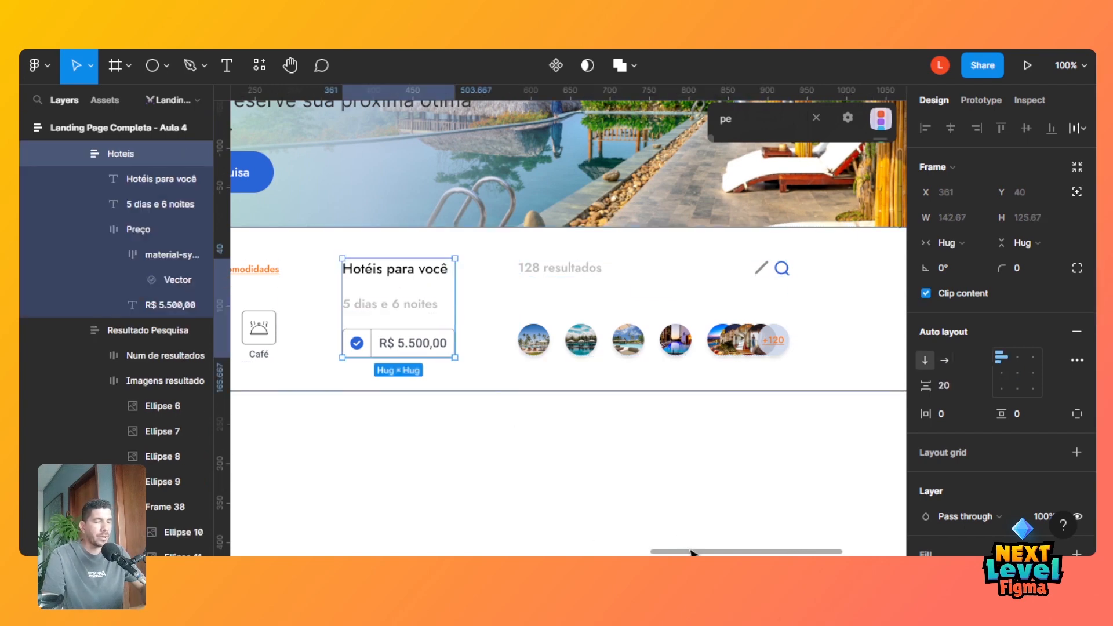
left_click_drag(695, 551, 335, 549)
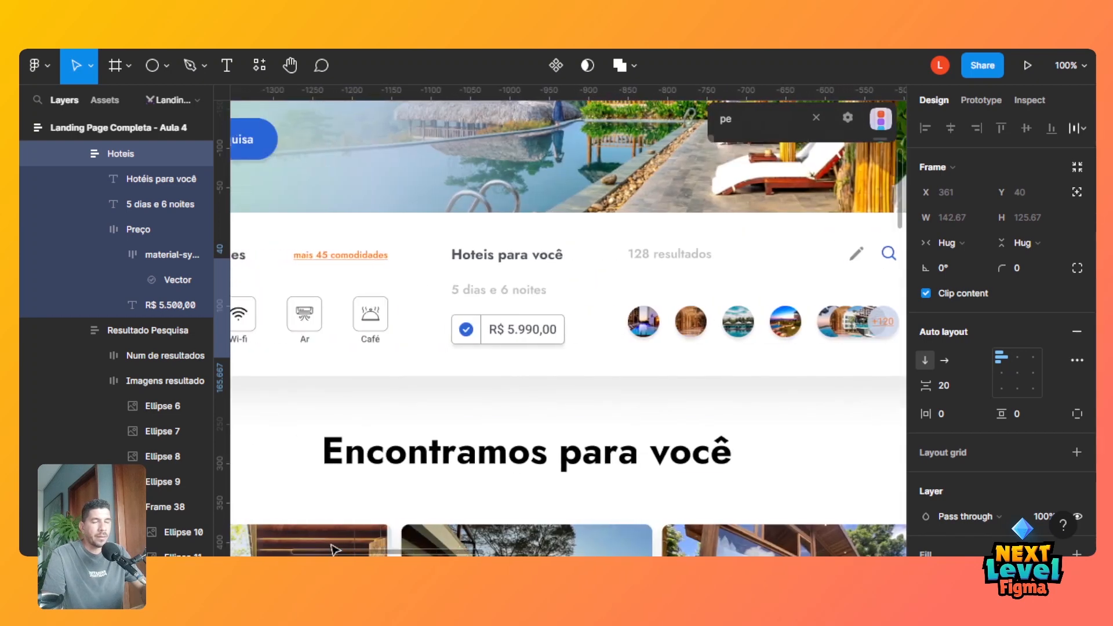
left_click(319, 312)
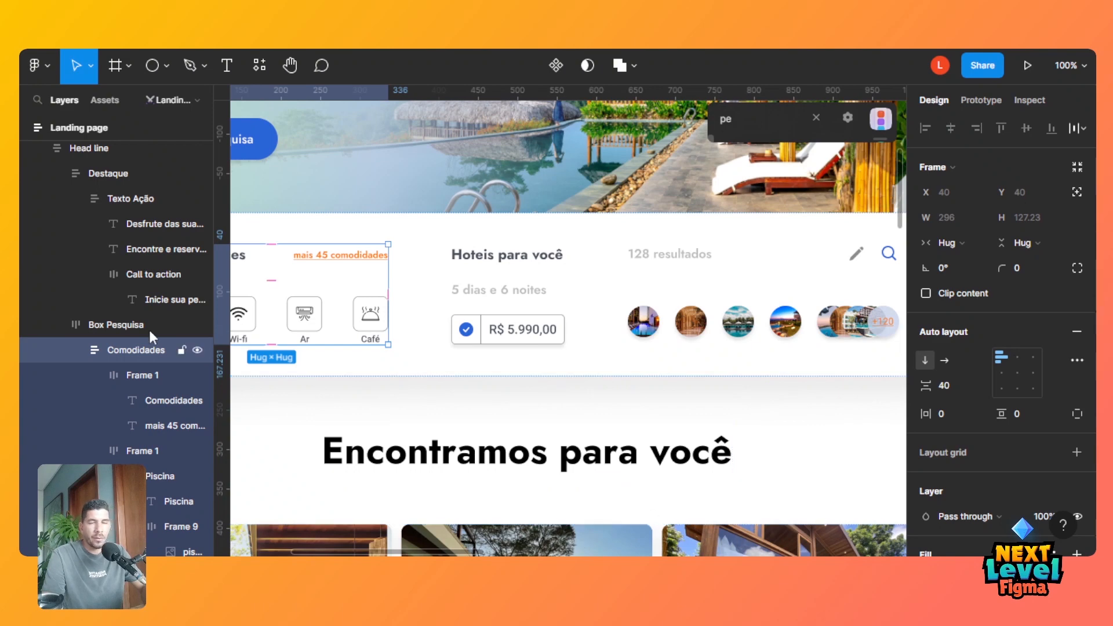
left_click(305, 318)
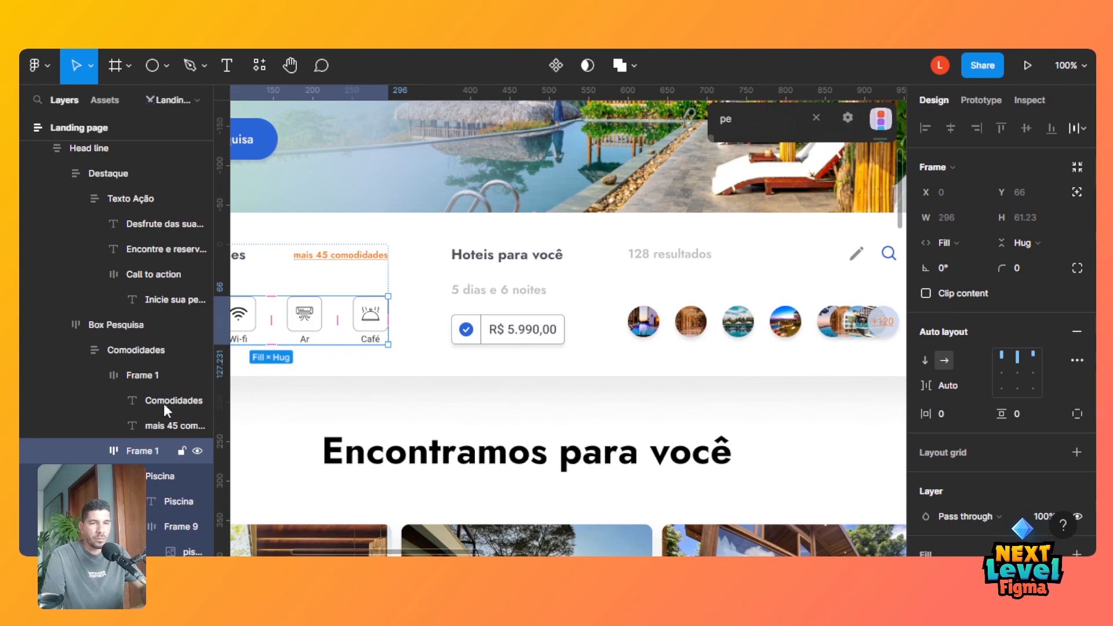
left_click(95, 451)
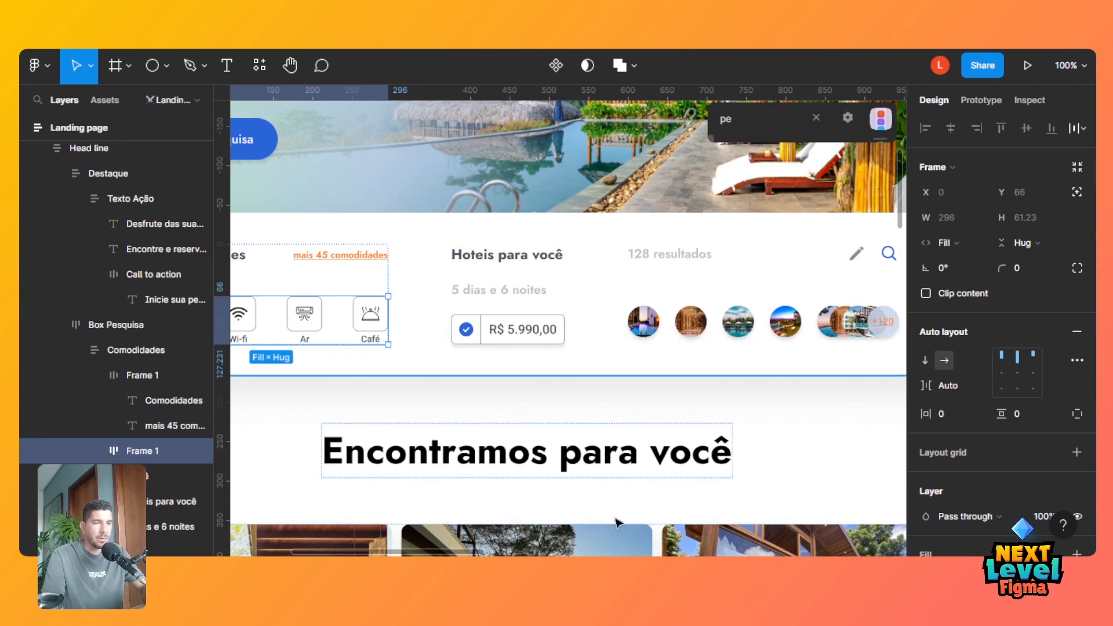
left_click_drag(451, 551, 532, 551)
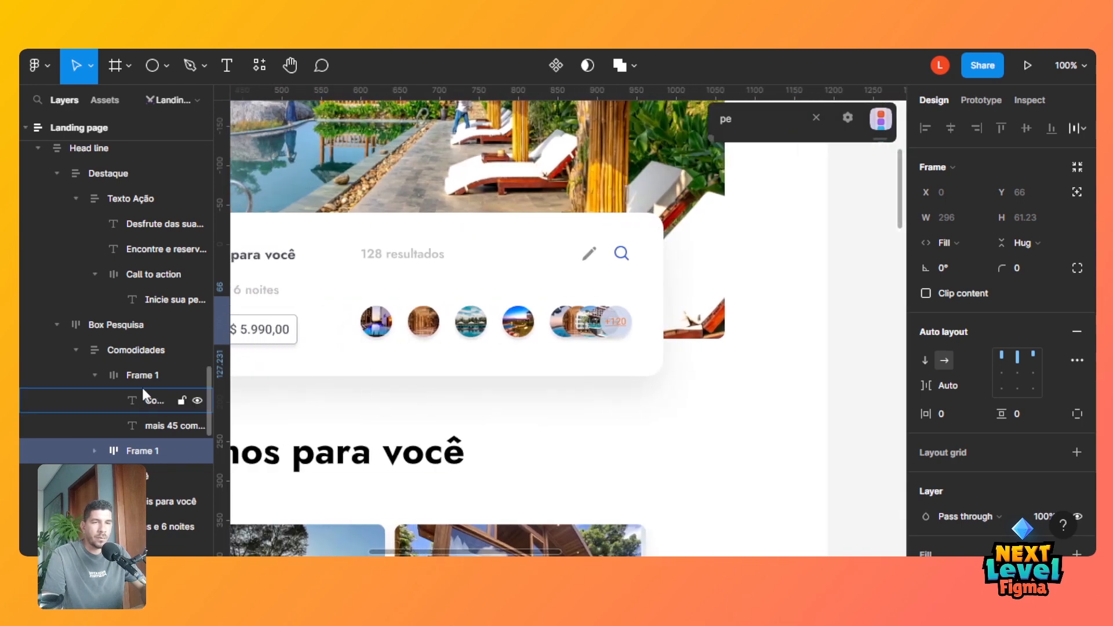
left_click_drag(457, 553, 325, 552)
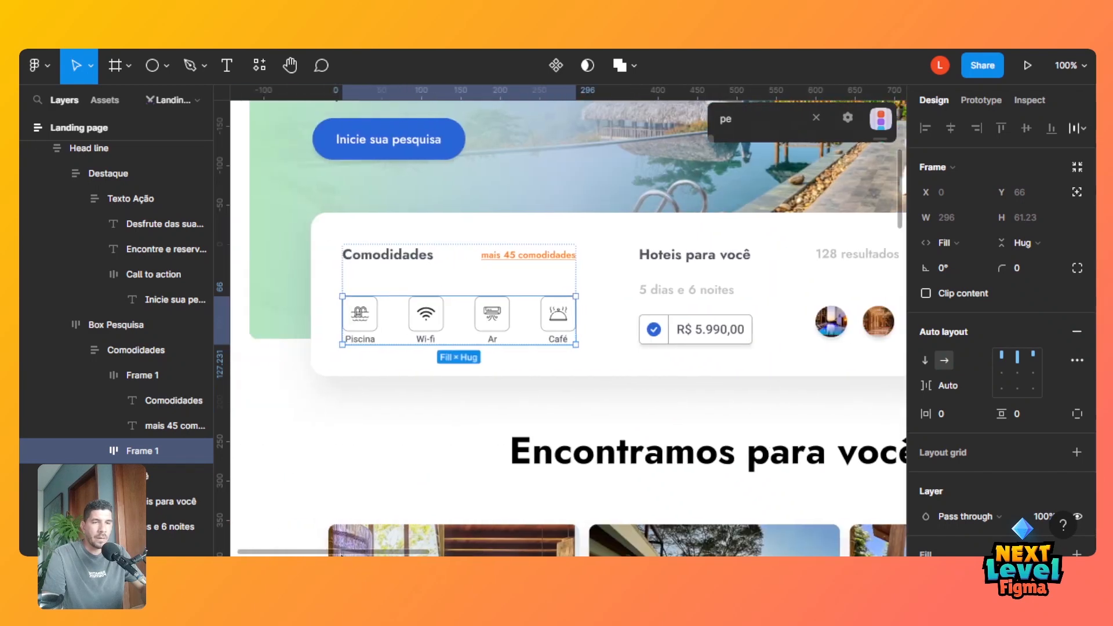
left_click(113, 350)
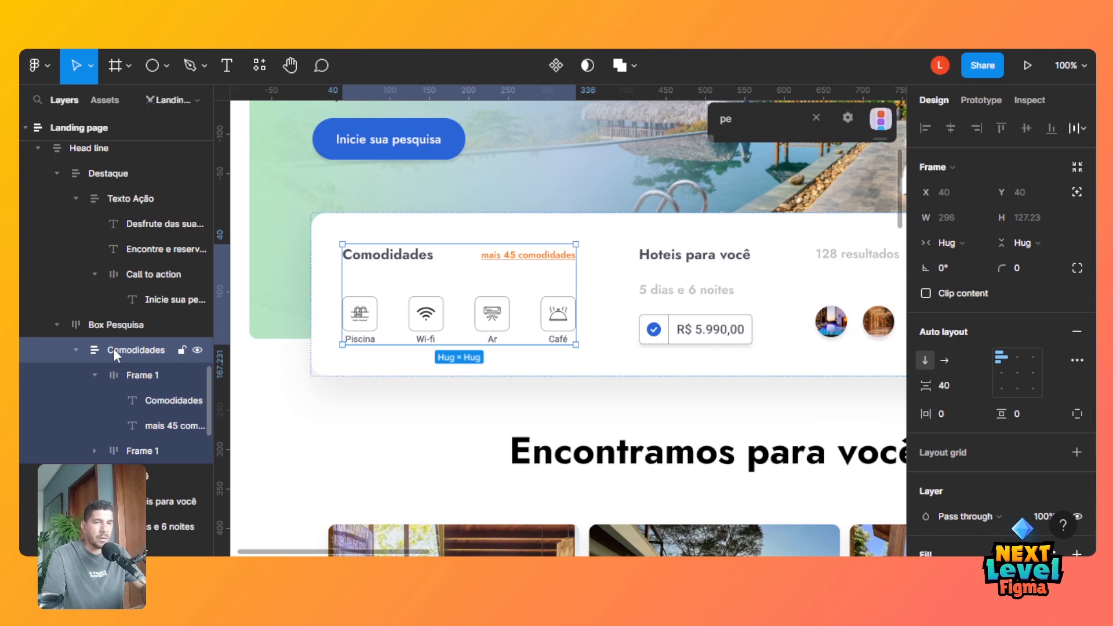
left_click(126, 375)
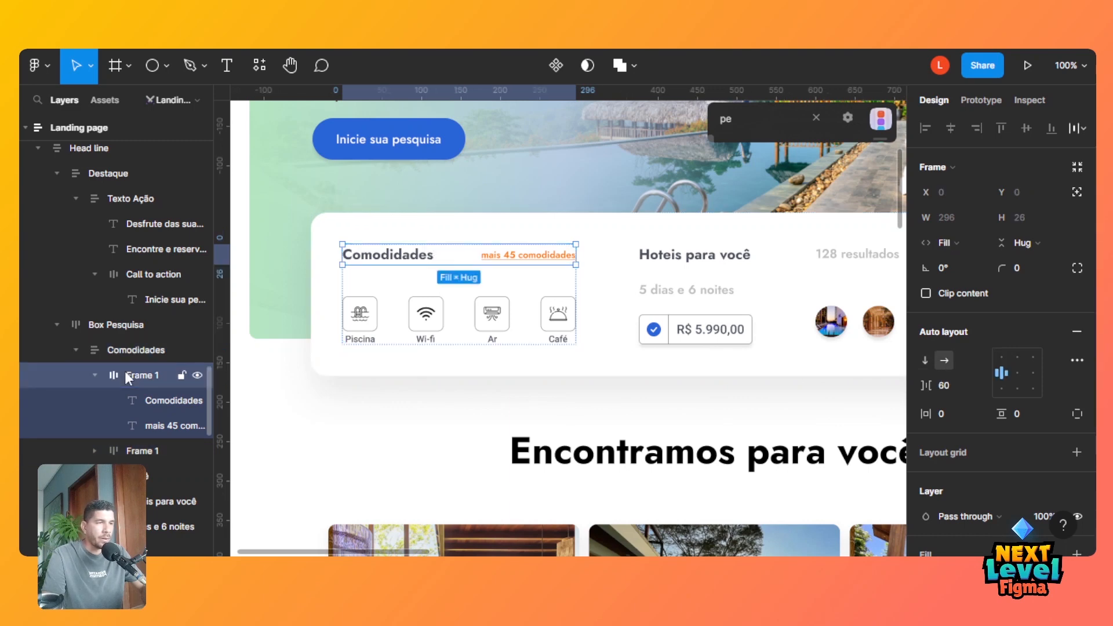
left_click(151, 401)
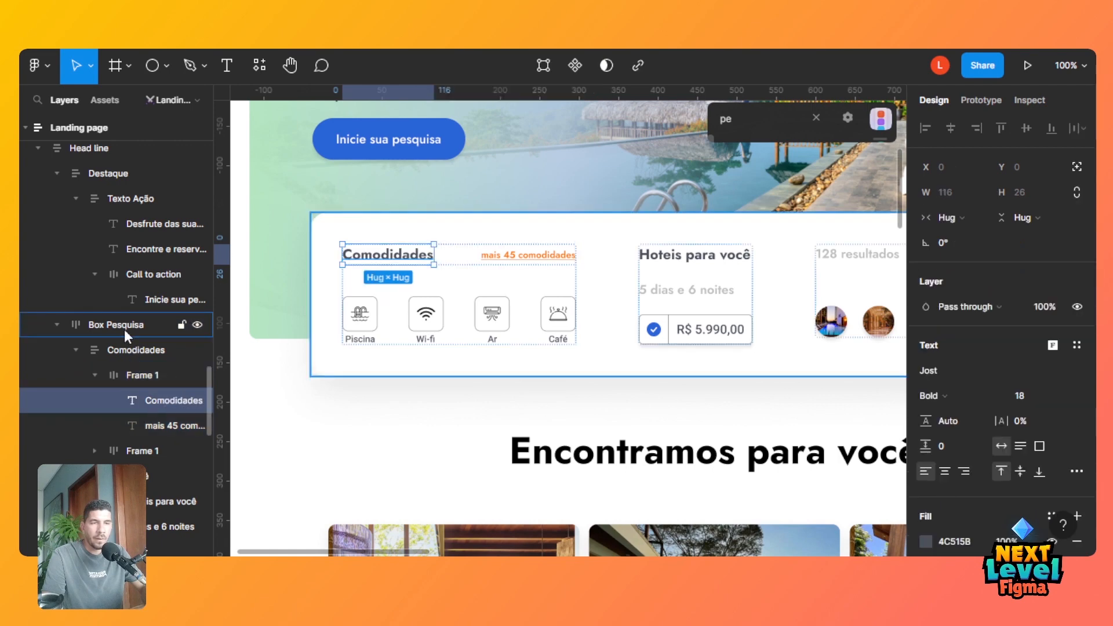
left_click(125, 332)
left_click(128, 345)
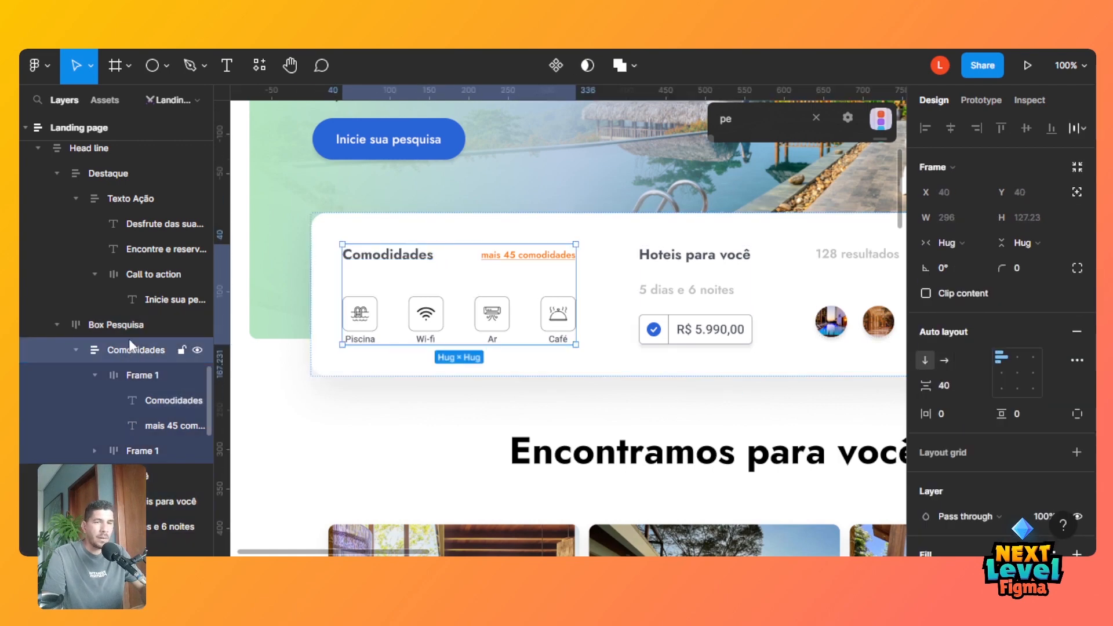
left_click(122, 325)
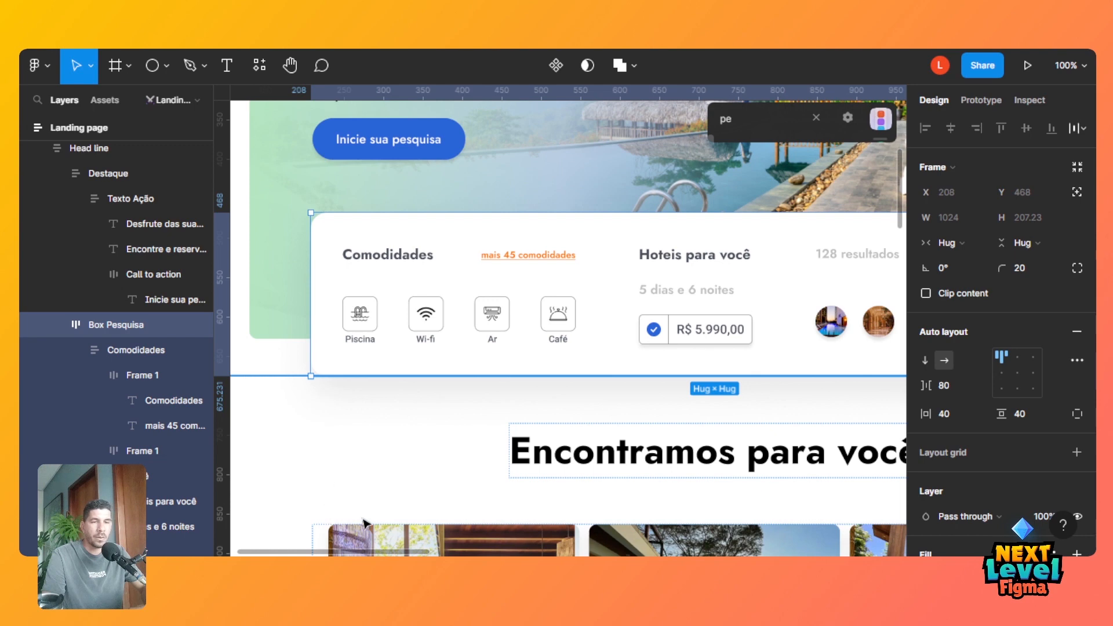
scroll(748, 551, "right", 15)
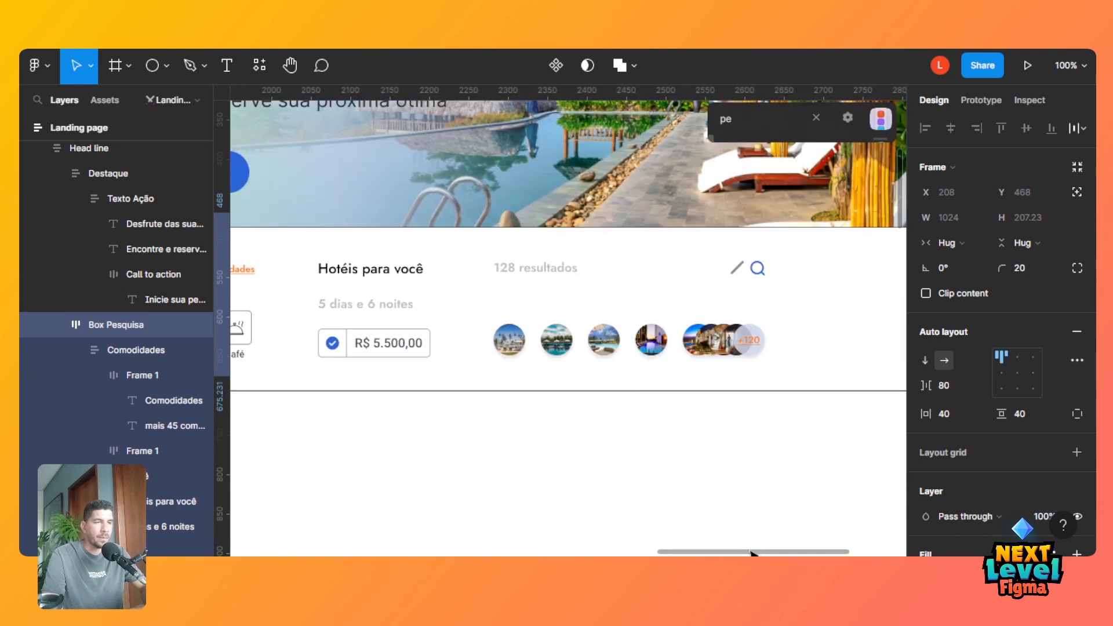
Try making the Head Line frame's width hug its contents.
left_click(818, 335)
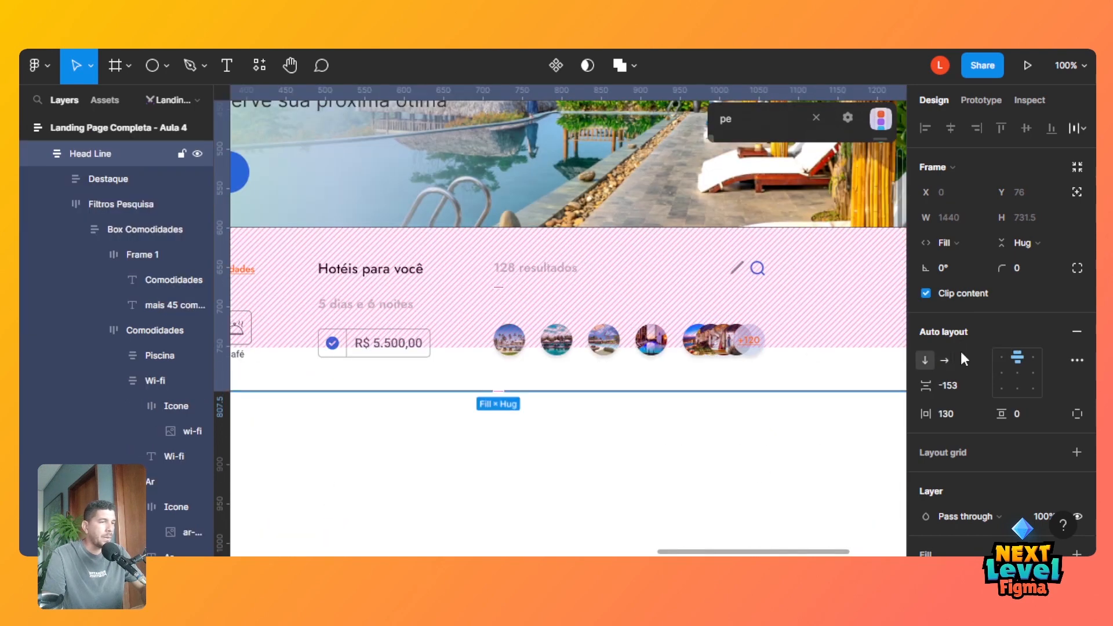
left_click(956, 242)
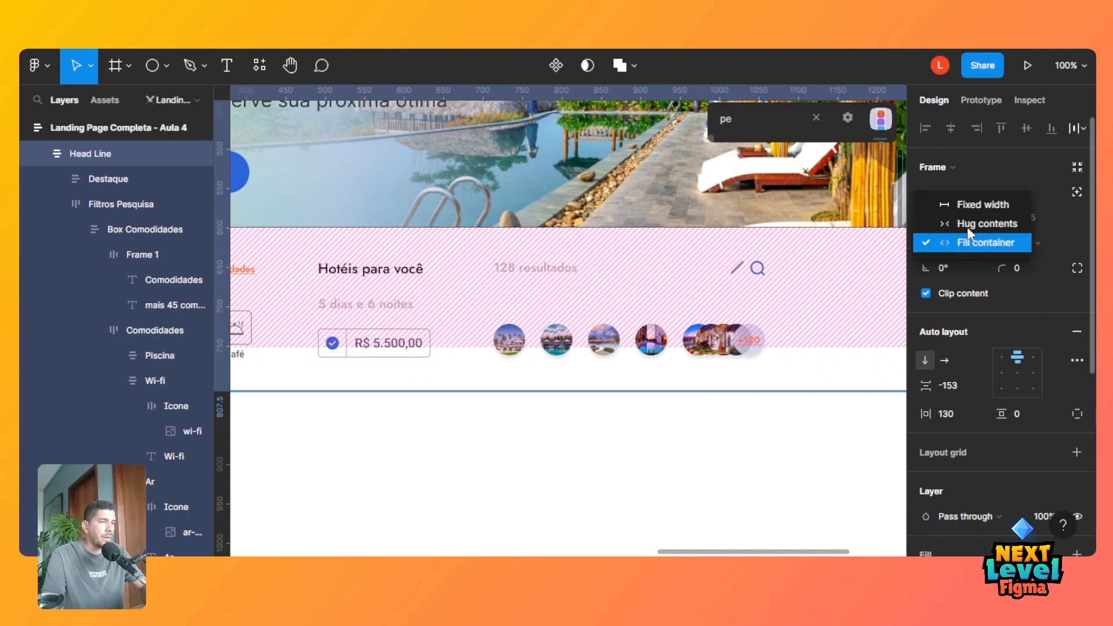
left_click(970, 223)
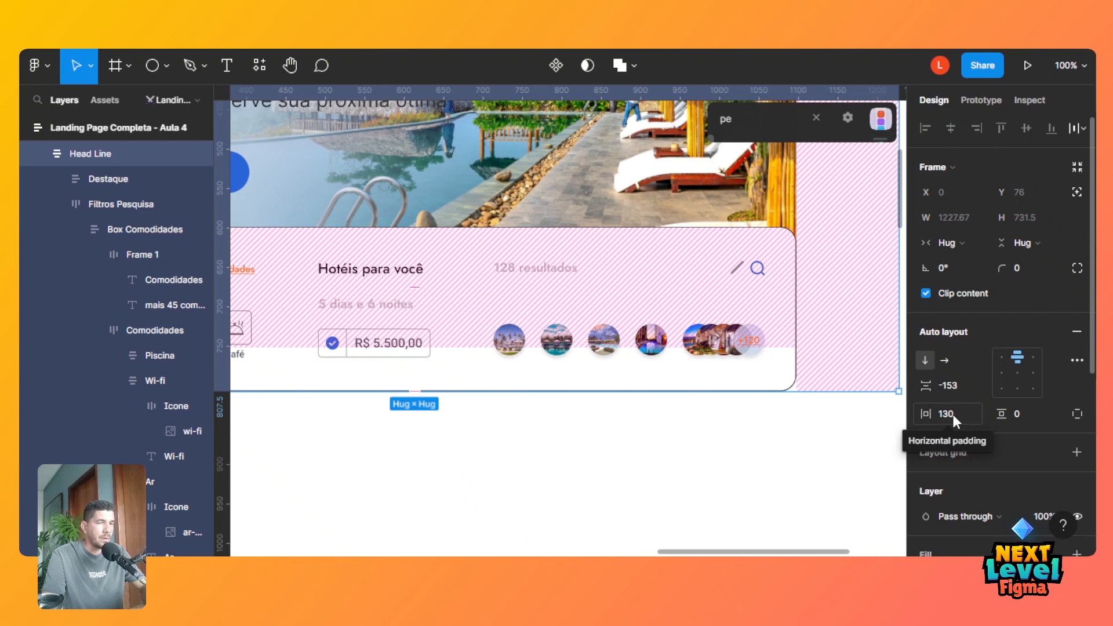
key("ctrl+z")
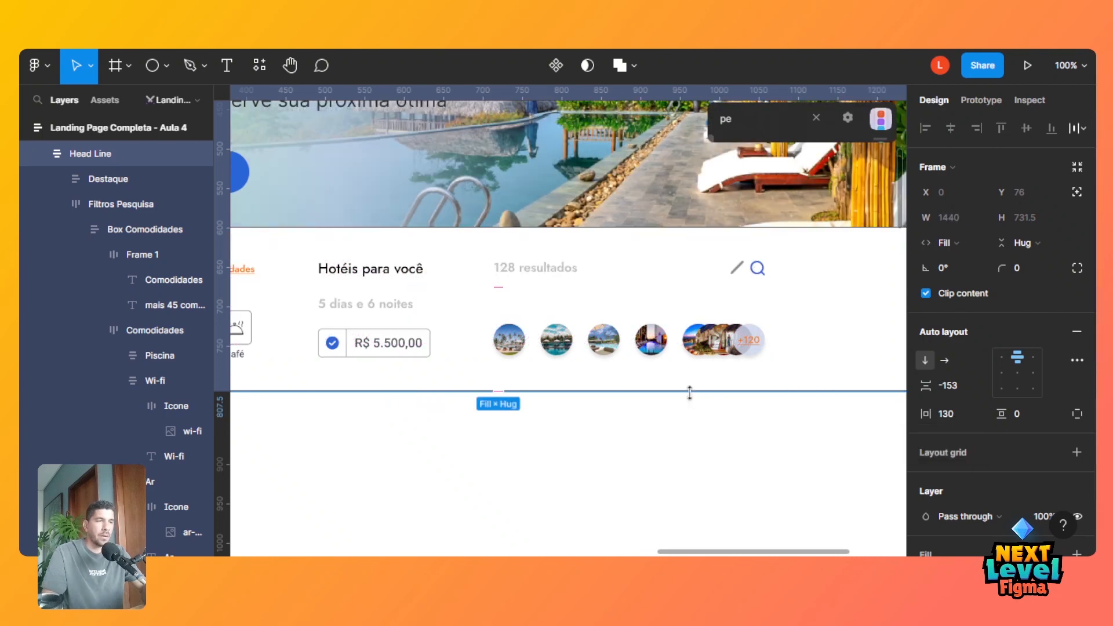
Make the width of the Filtros Pesquisa card hug its contents.
left_click(819, 317)
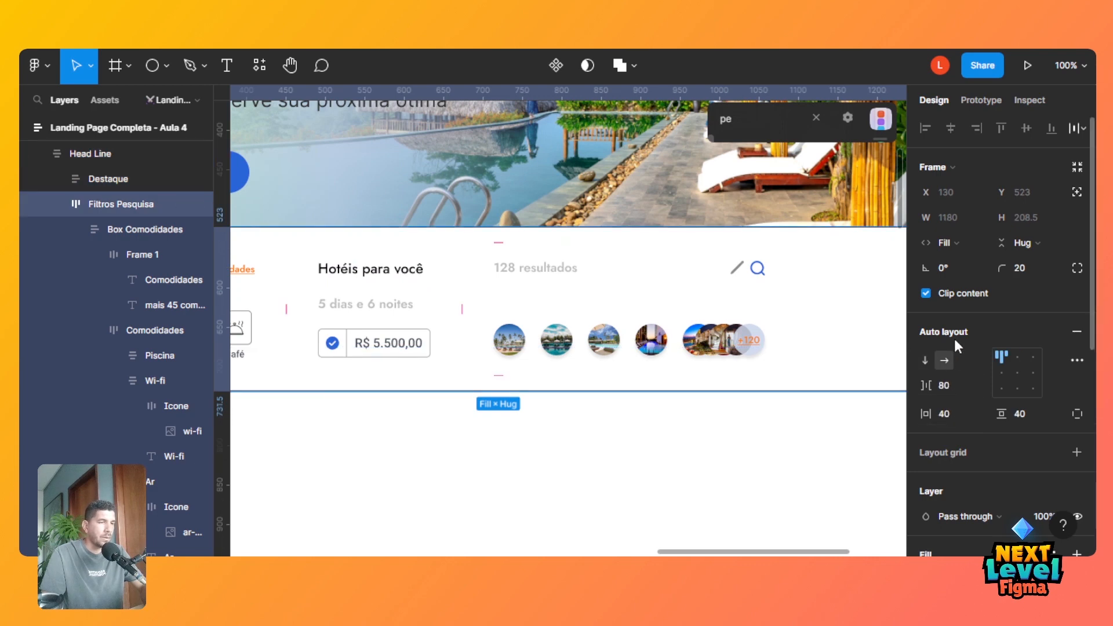
left_click(950, 244)
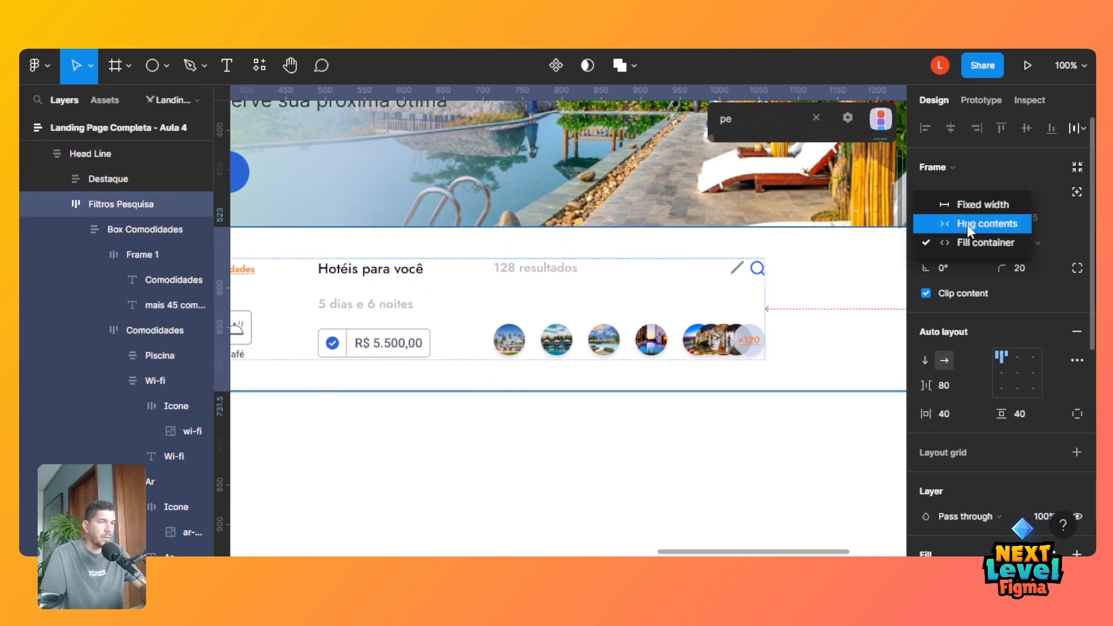
left_click(967, 224)
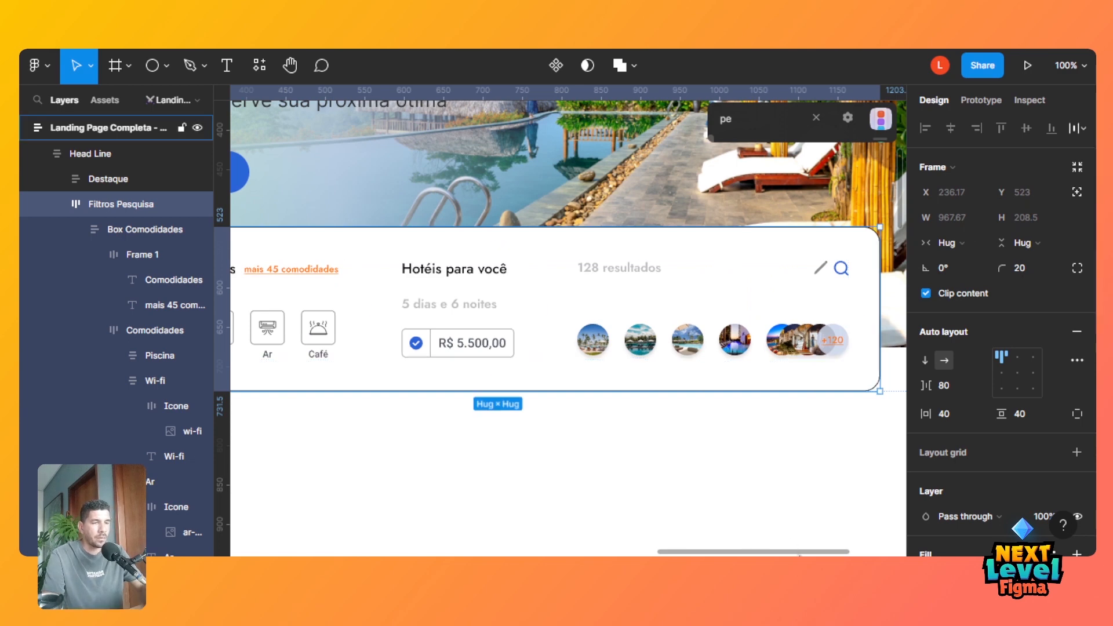
Check the whole Filtros Pesquisa card, including the sizing and spacing of Box Comodidades and its row of amenity icons.
scroll(568, 320, "left", 3)
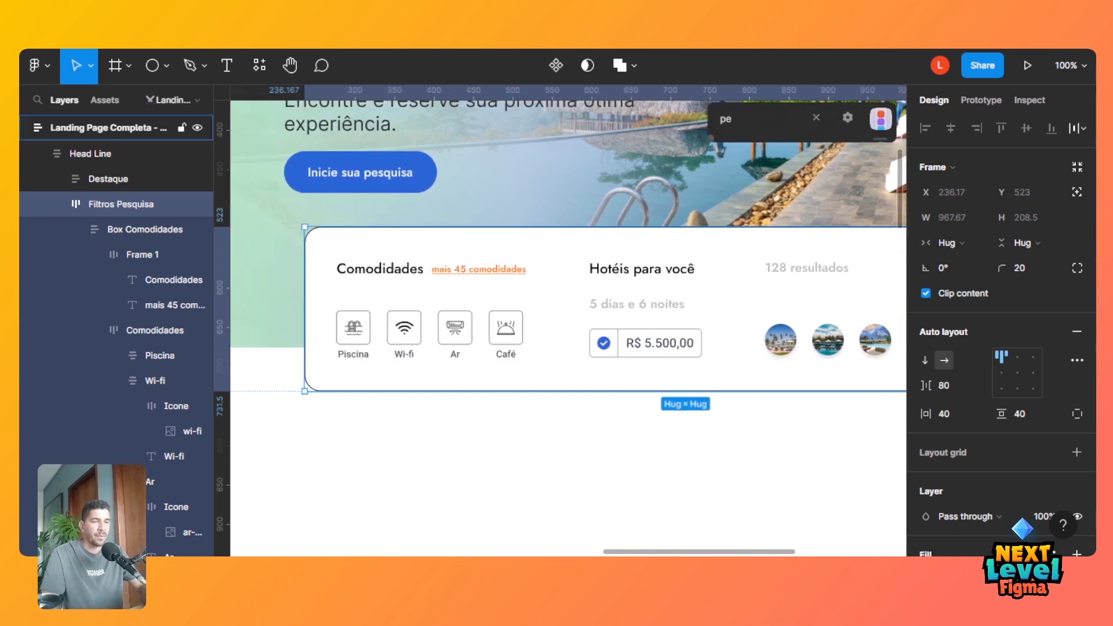
key("ctrl+minus")
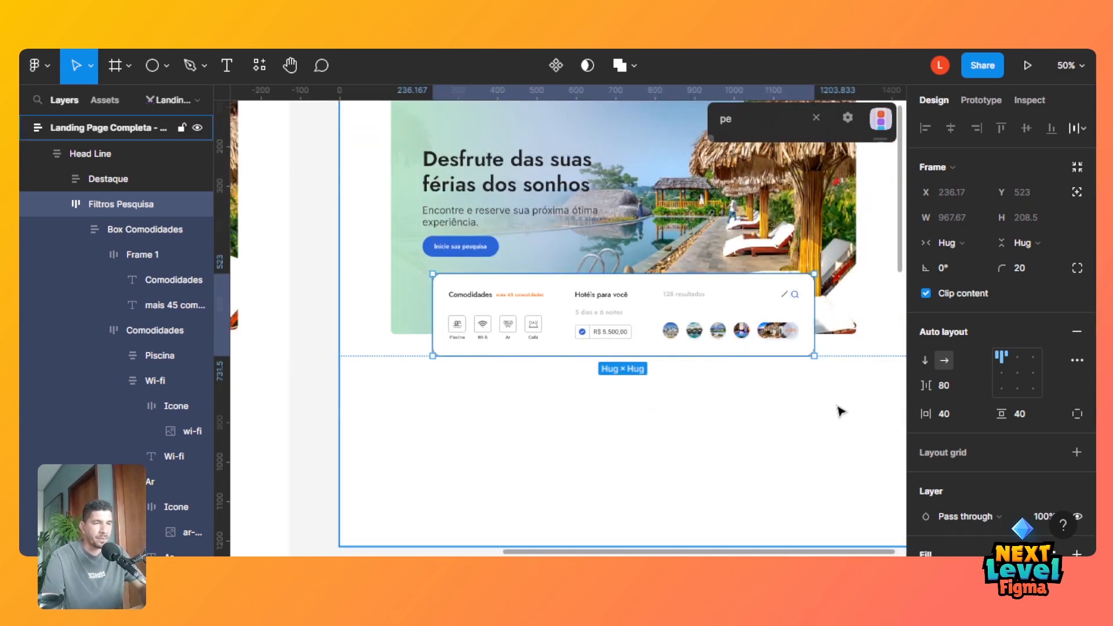
key("ctrl+plus")
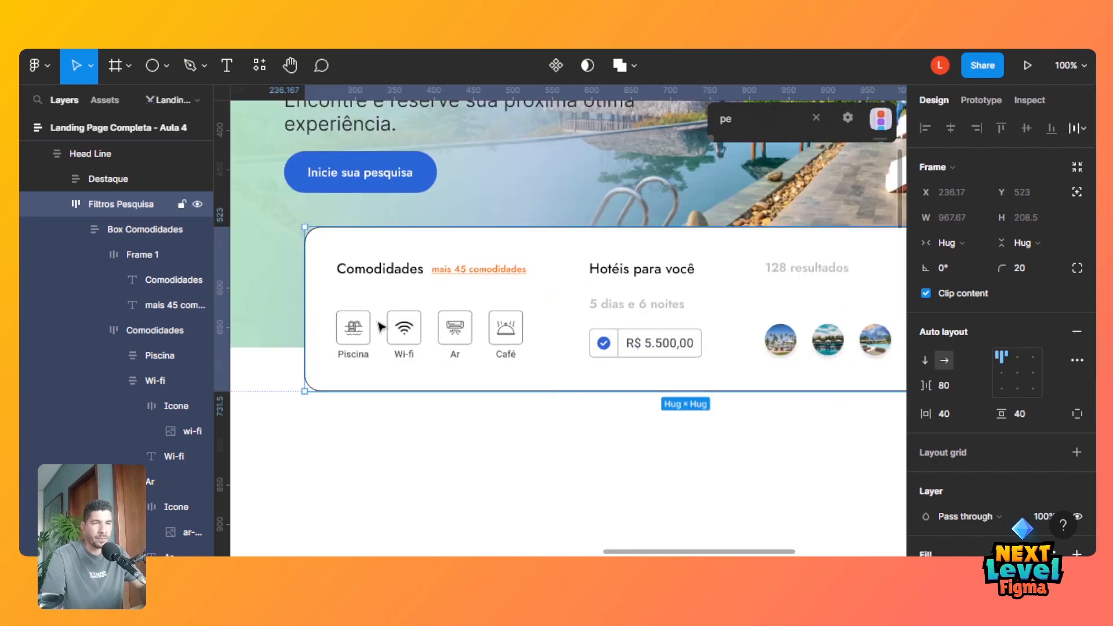
double_click(386, 329)
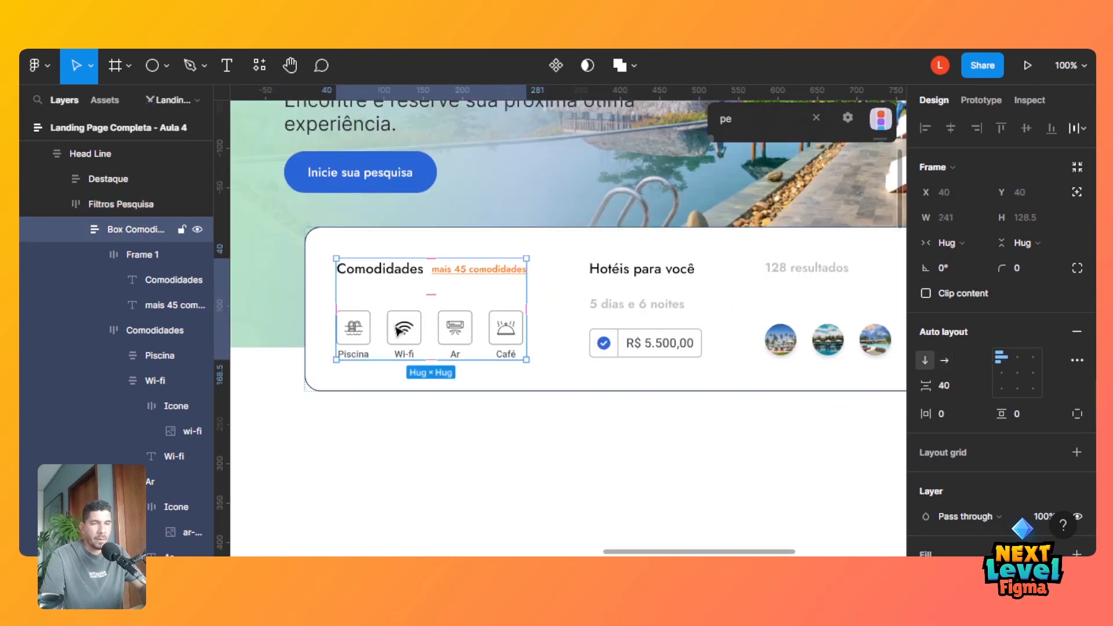
double_click(399, 330)
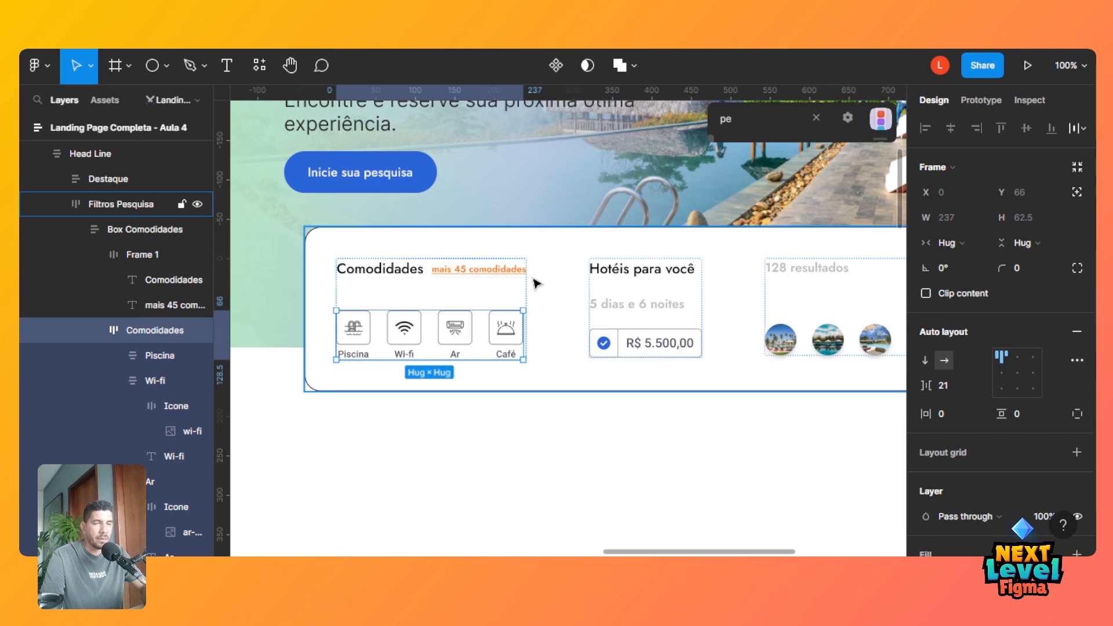
left_click(531, 297)
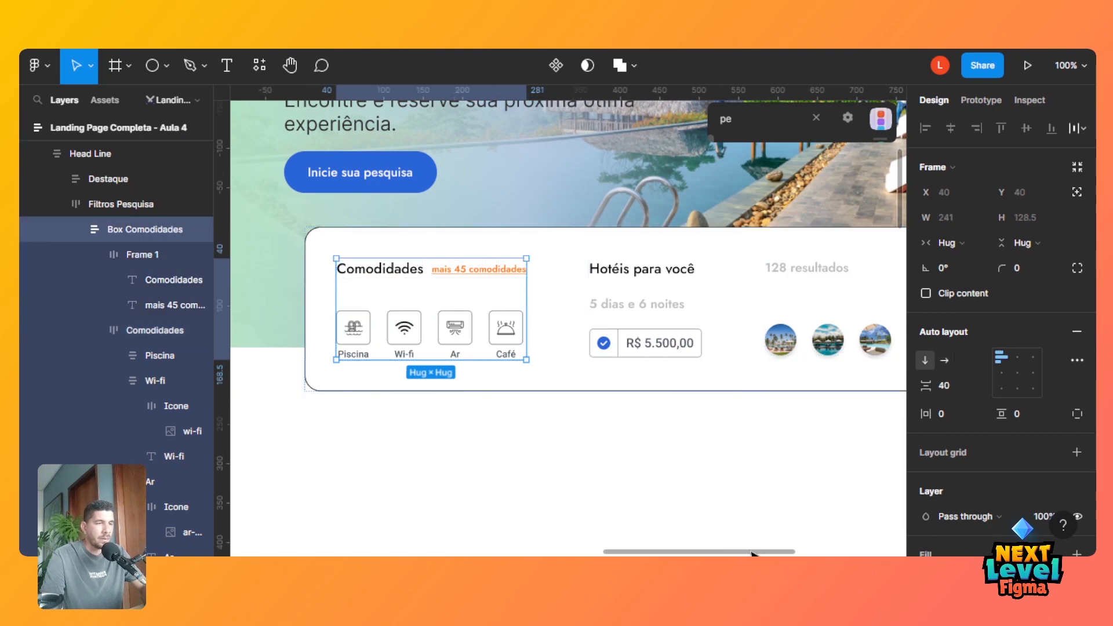
scroll(806, 551, "right", 5)
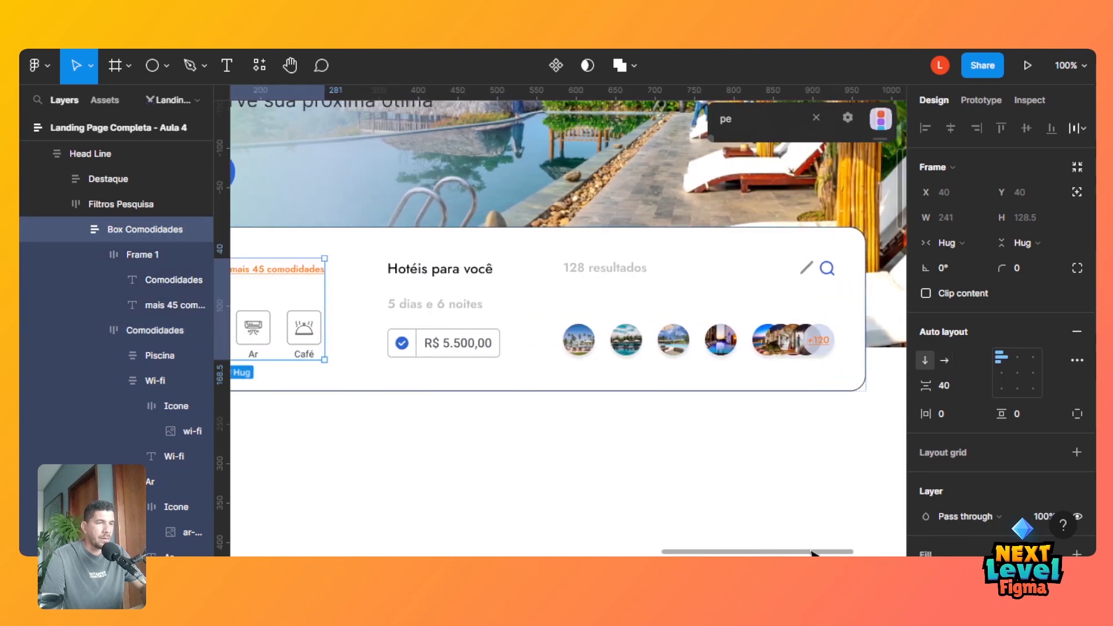
Examine the amenity icon row in the reference card's Comodidades frame, checking its width sizing and auto layout spacing mode.
scroll(811, 553, "left", 10)
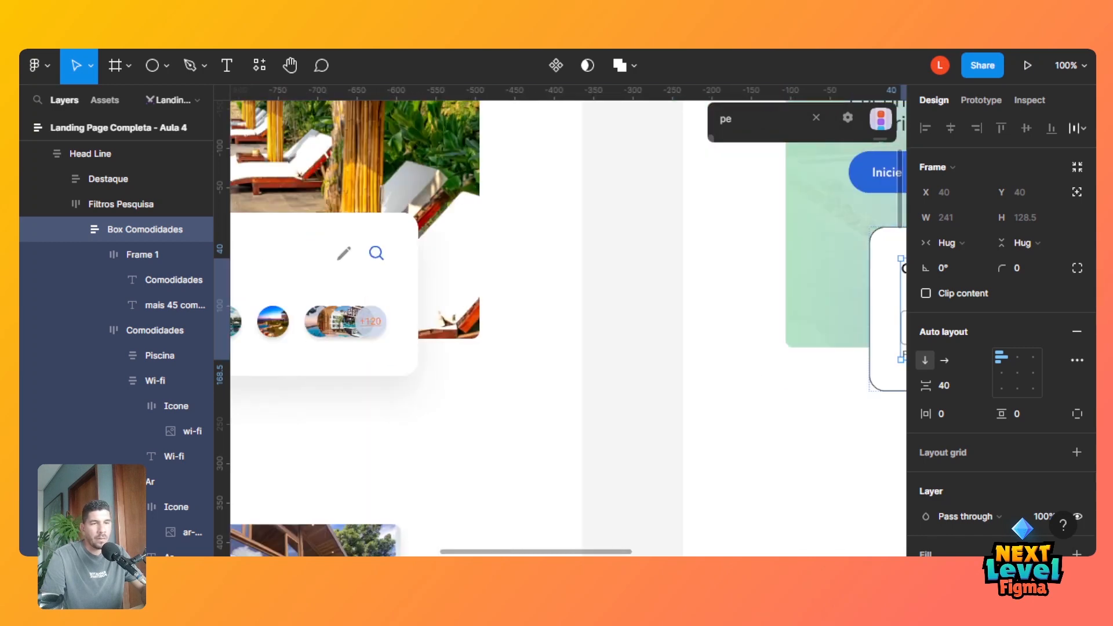
scroll(568, 324, "left", 6)
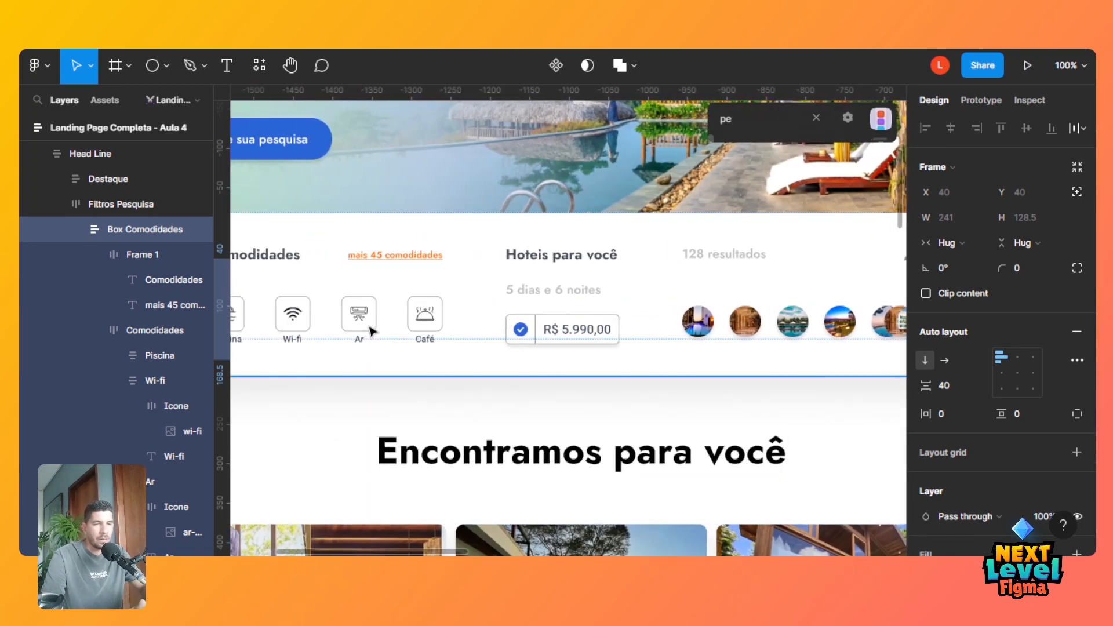
left_click(371, 331)
double_click(371, 331)
double_click(371, 332)
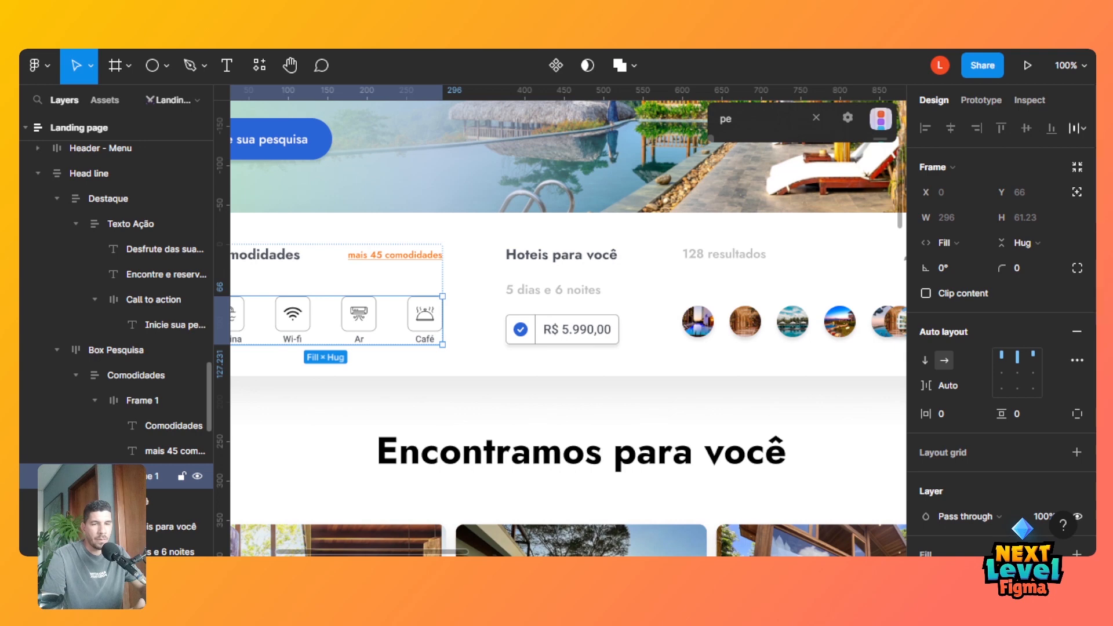
left_click(95, 476)
left_click(148, 502)
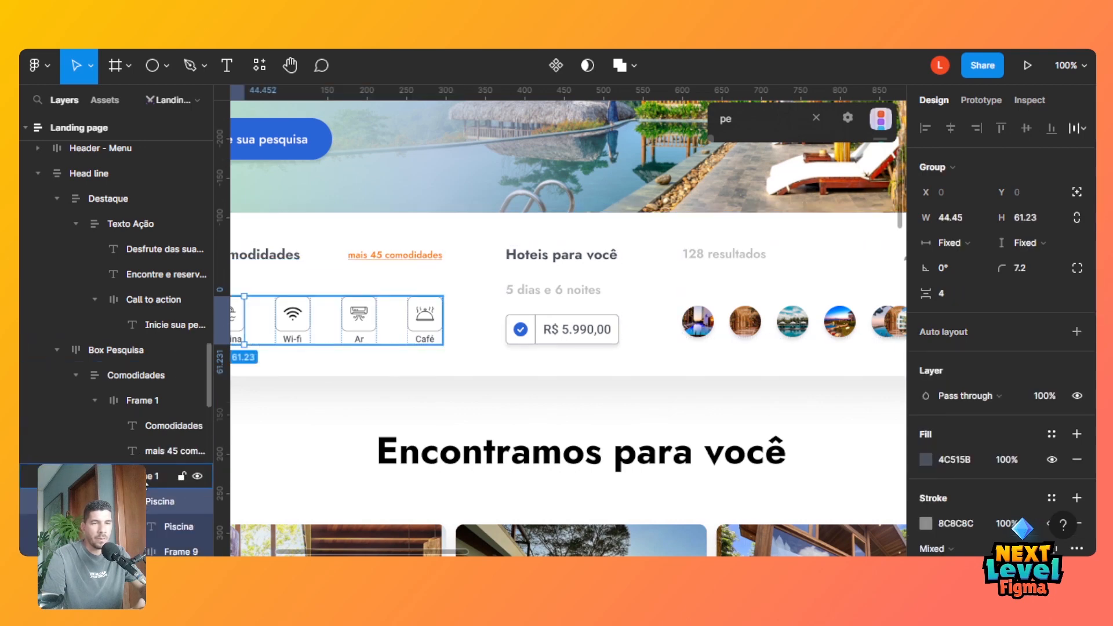
left_click(146, 481)
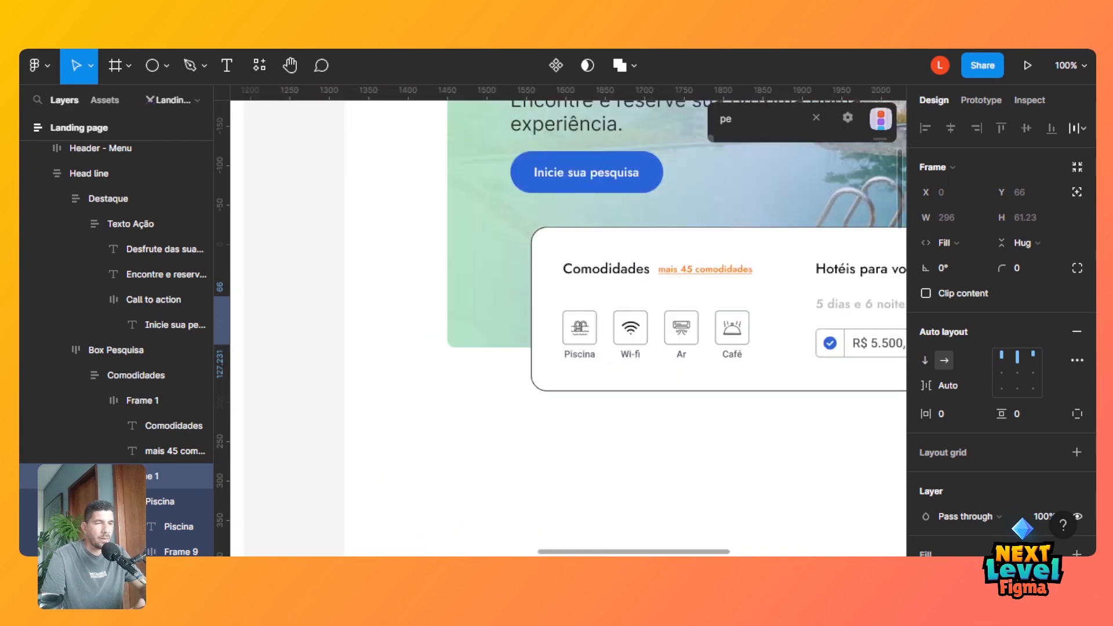
Set the spacing between the amenity icons in the Filtros Pesquisa card's Comodidades row to 40.
scroll(655, 322, "right", 1)
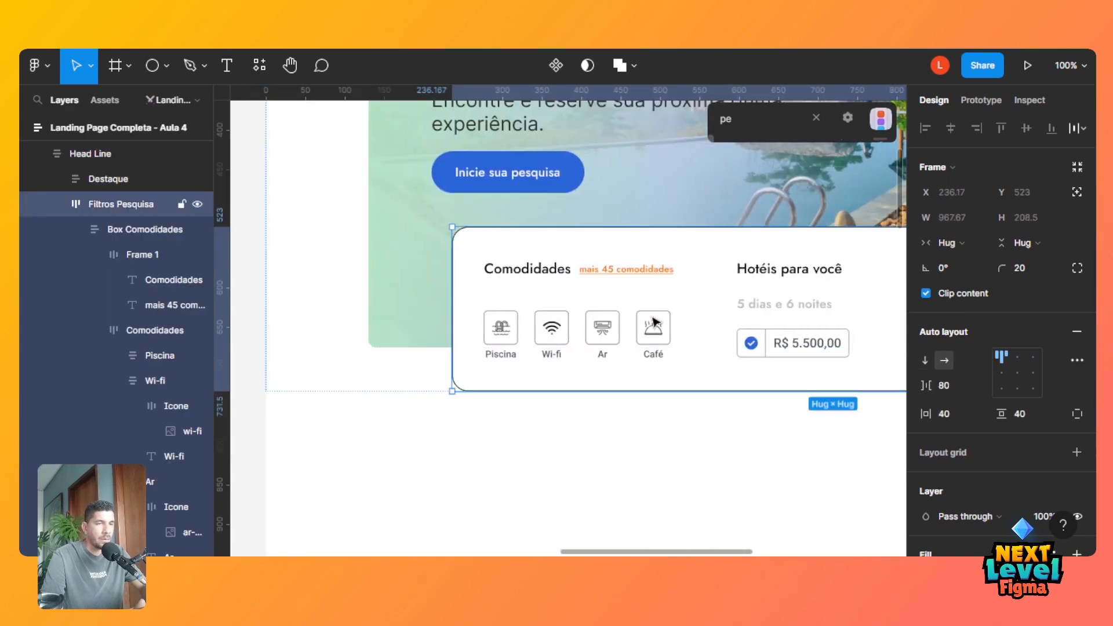
double_click(653, 322)
double_click(653, 322)
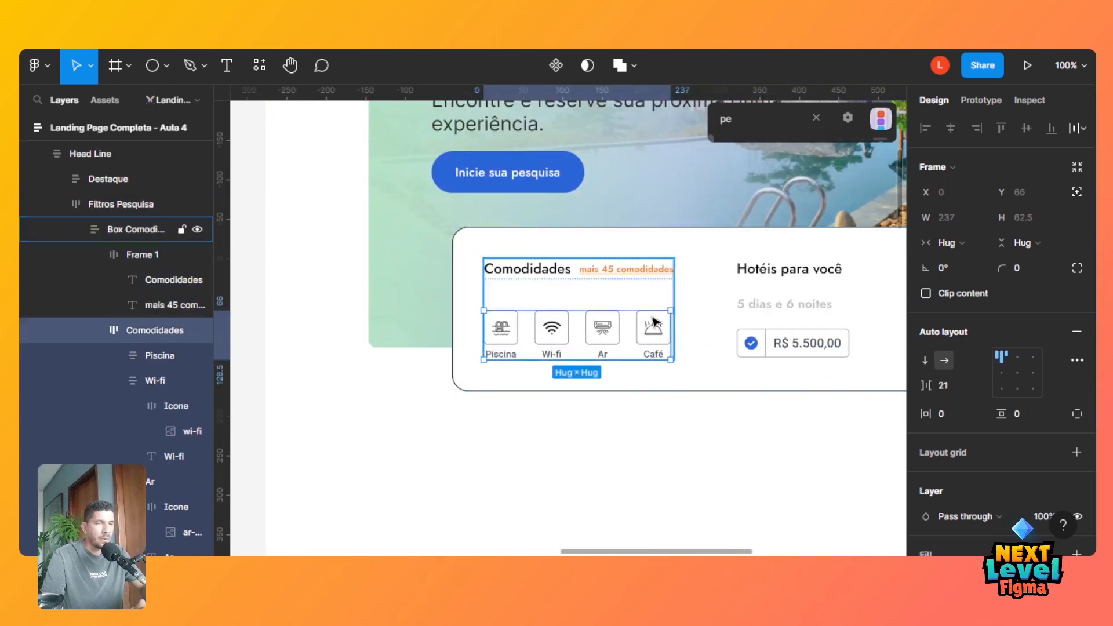
left_click(944, 387)
double_click(944, 388)
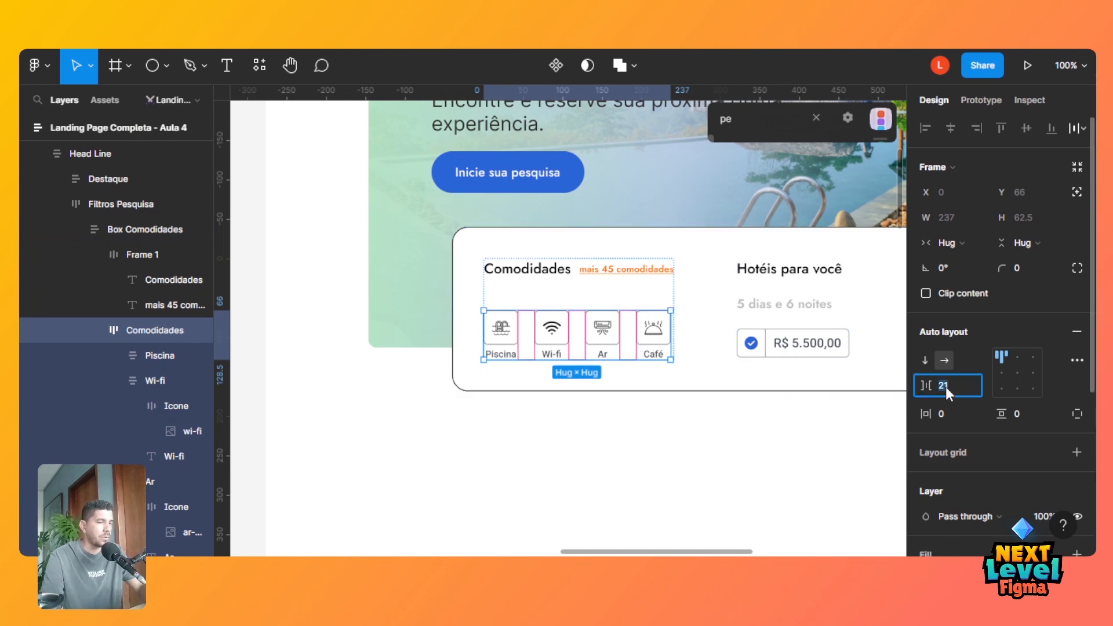
key("Tab")
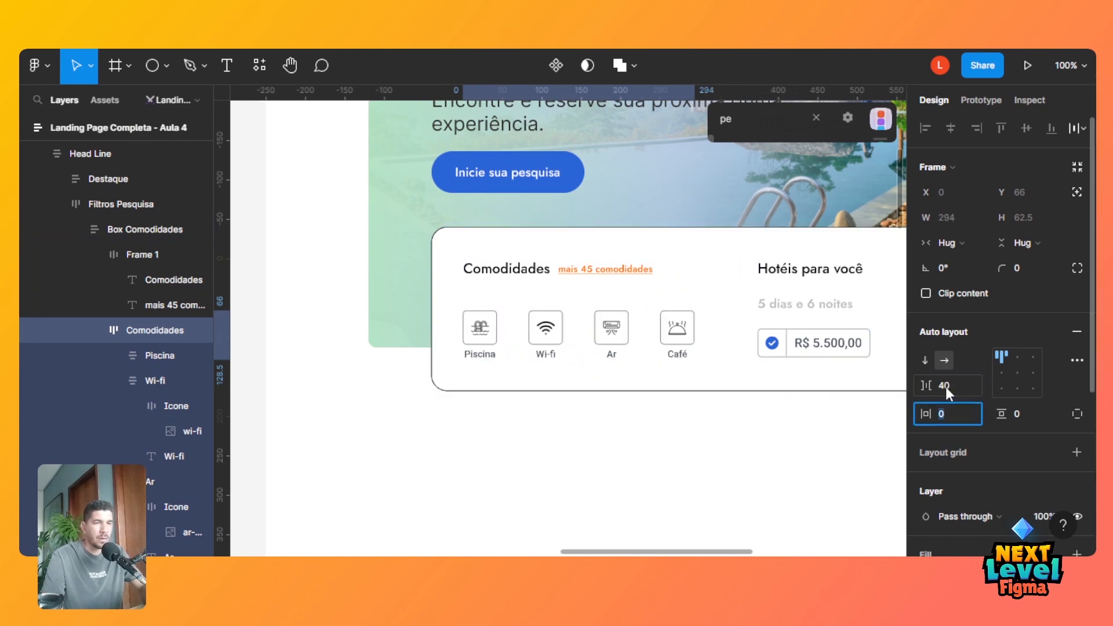
left_click_drag(728, 550, 748, 550)
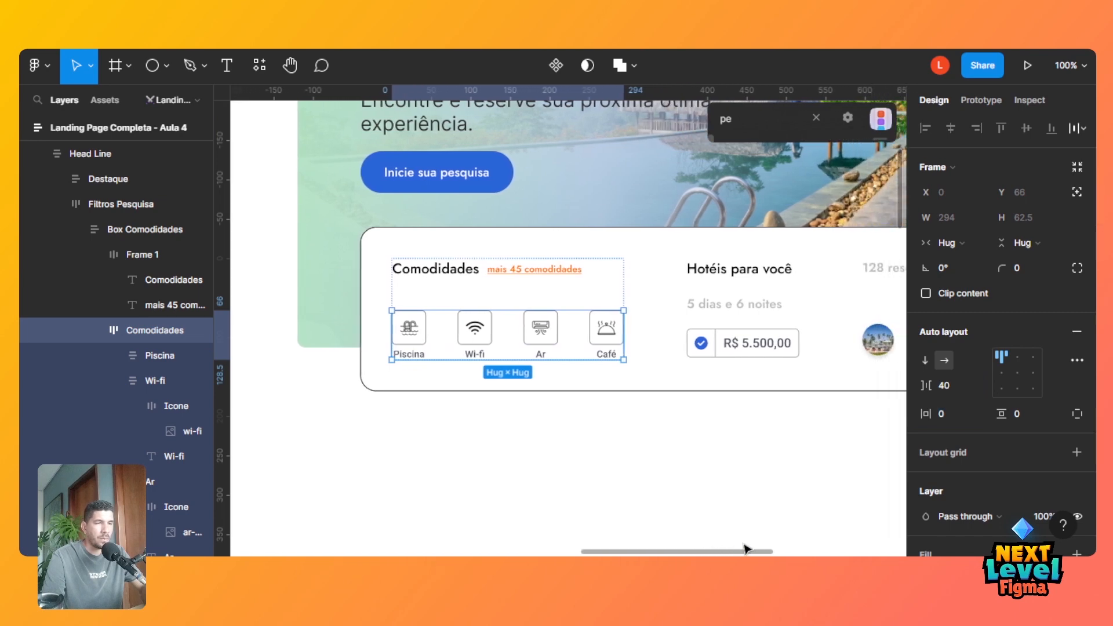
Make the Comodidades heading row (Frame 1) fill its container's width and set its spacing mode to Space between.
left_click(623, 276)
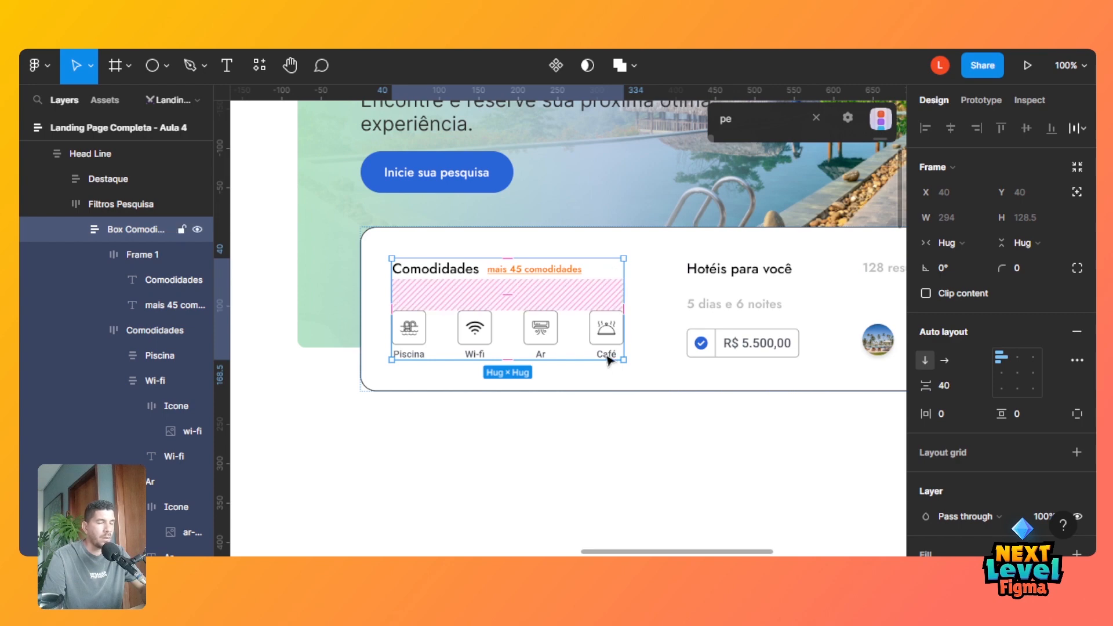
left_click(555, 276)
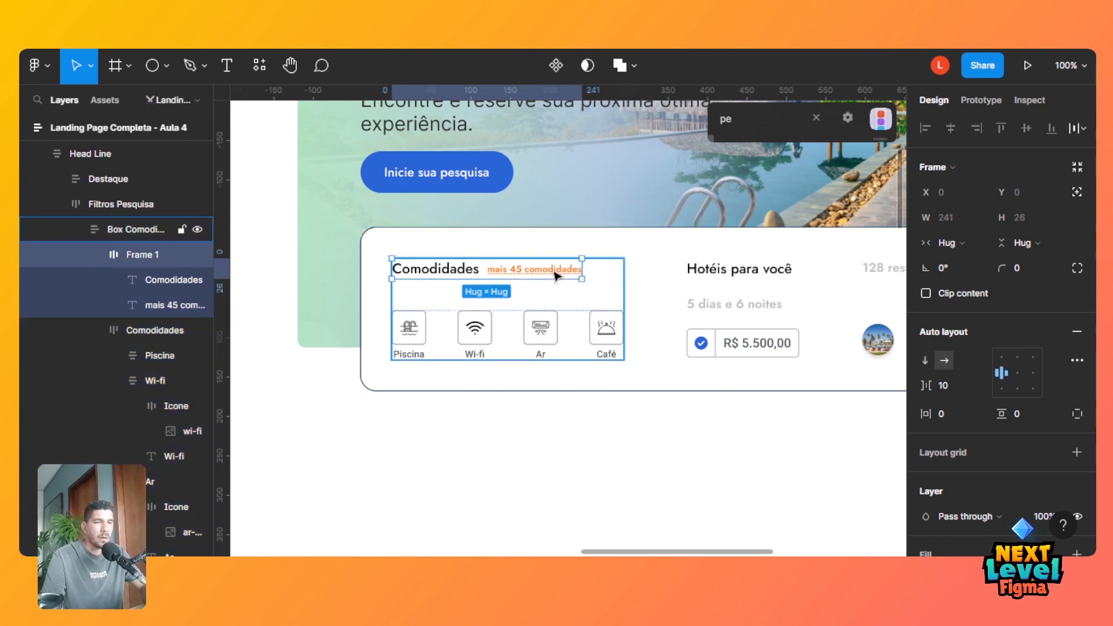
left_click(951, 240)
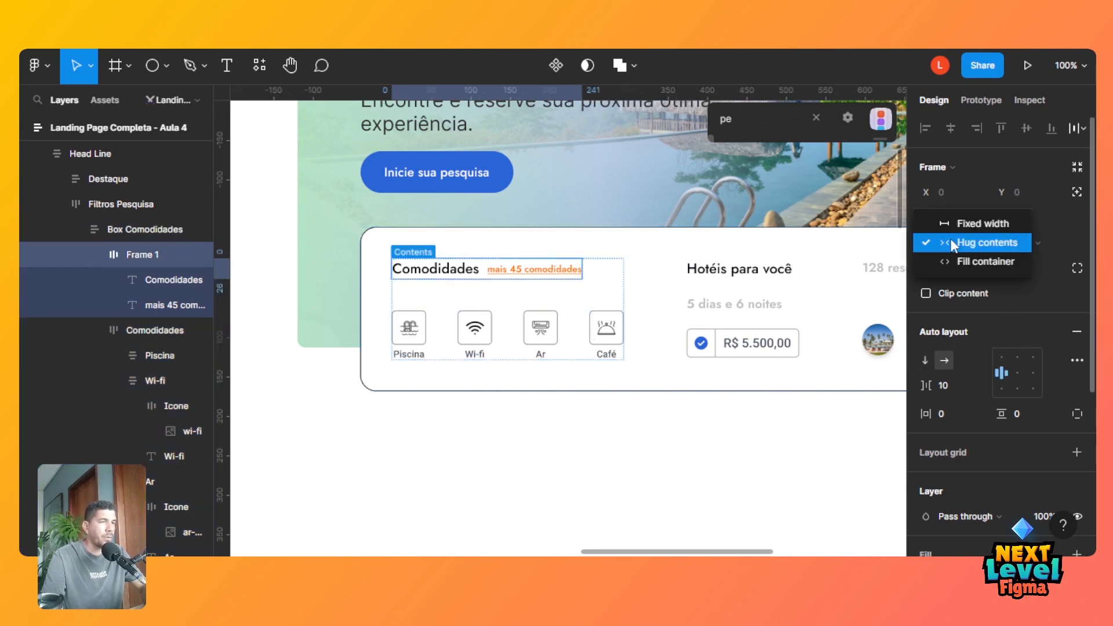
left_click(962, 259)
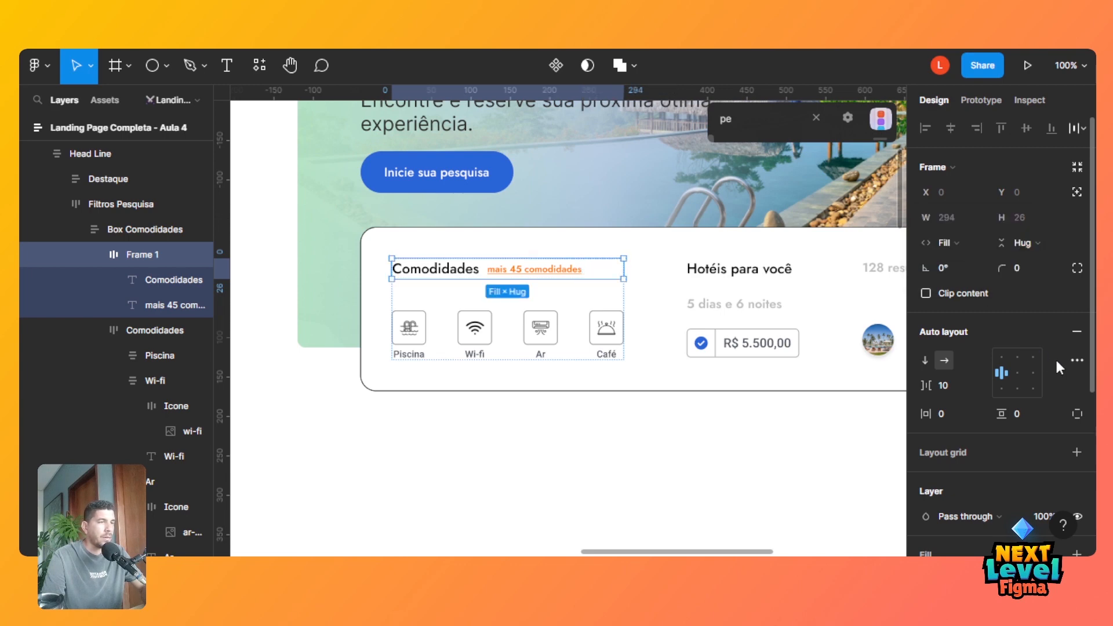
left_click(1076, 362)
left_click(875, 443)
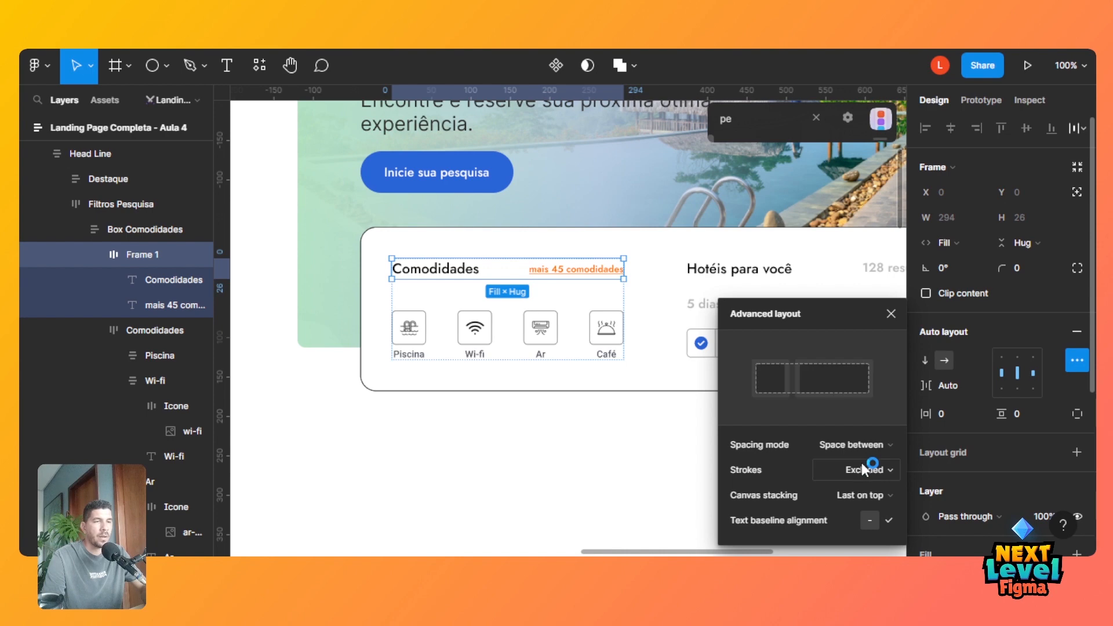
Remove the black stroke from the Filtros Pesquisa card.
left_click(737, 280)
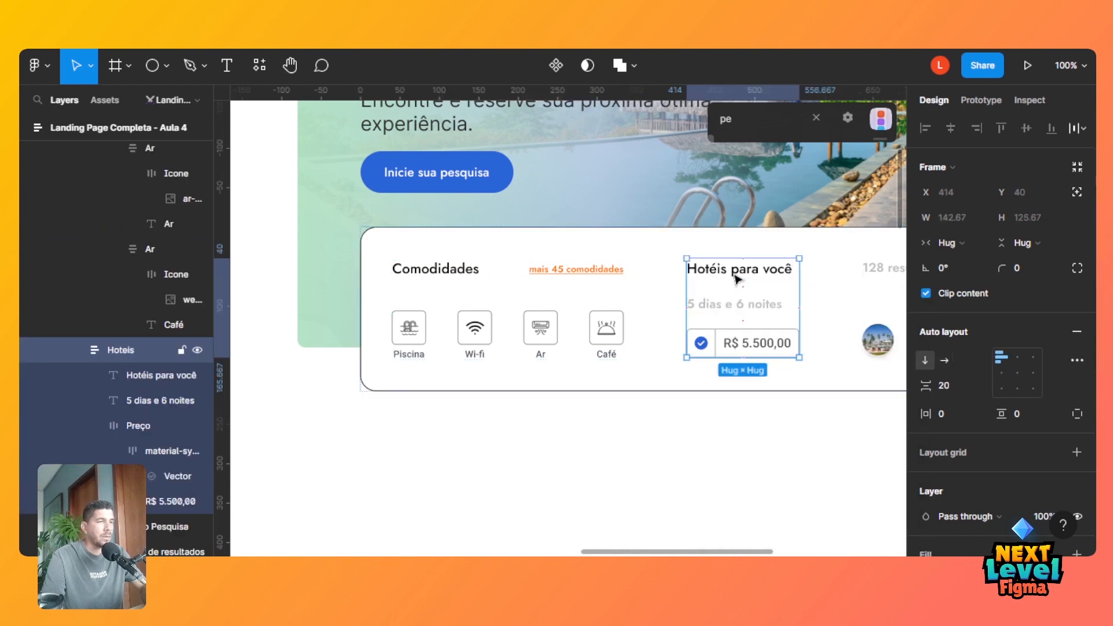
left_click_drag(757, 551, 828, 553)
left_click(828, 387)
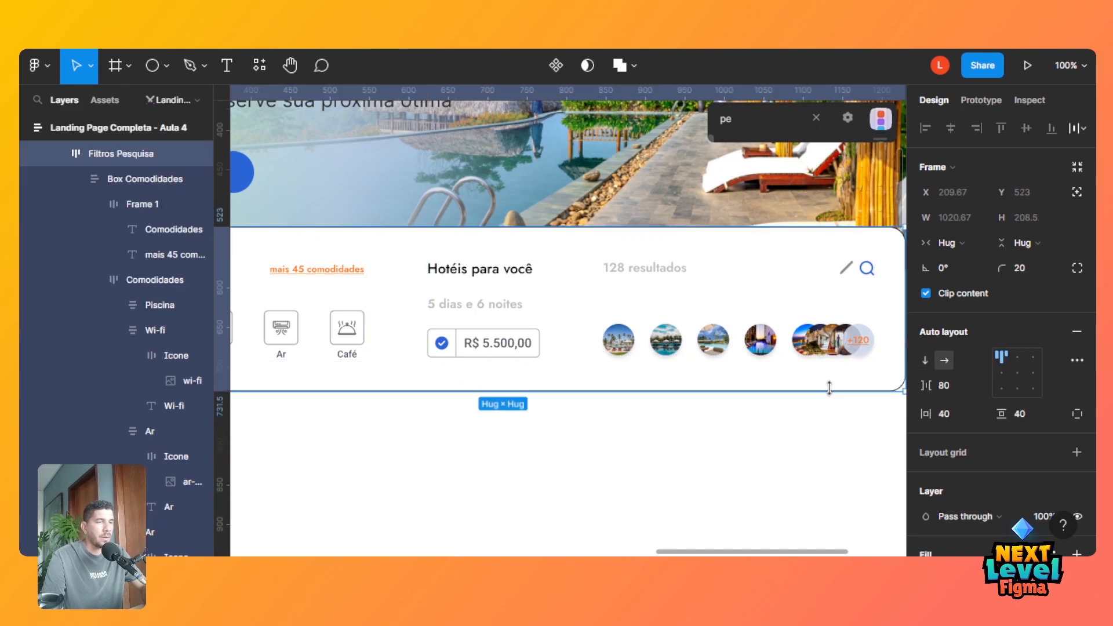
scroll(1087, 430, "down", 6)
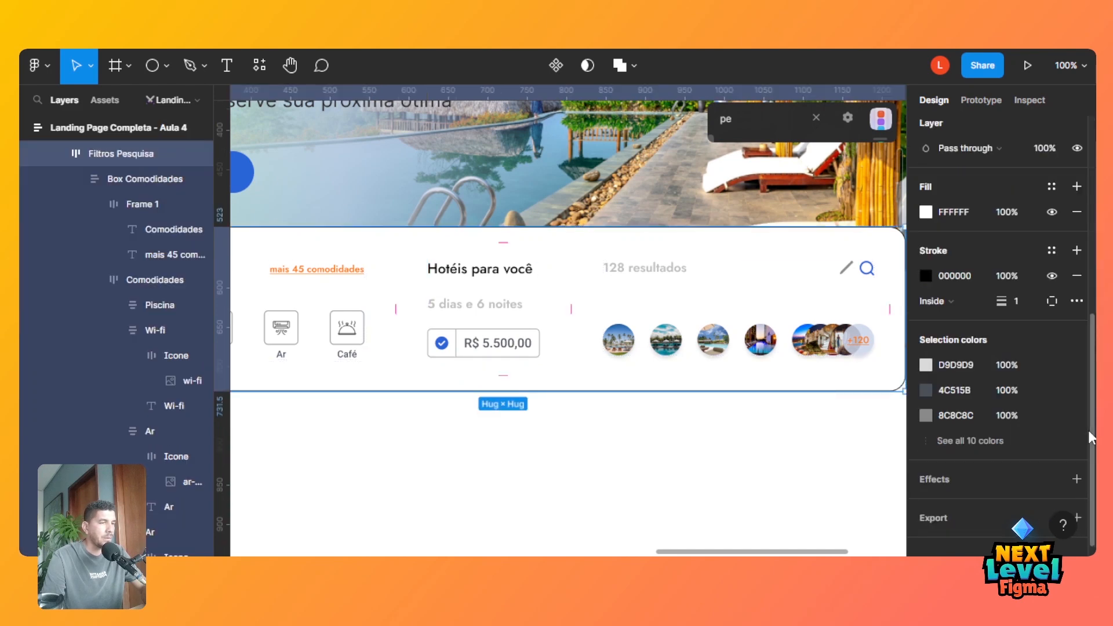
left_click(1076, 276)
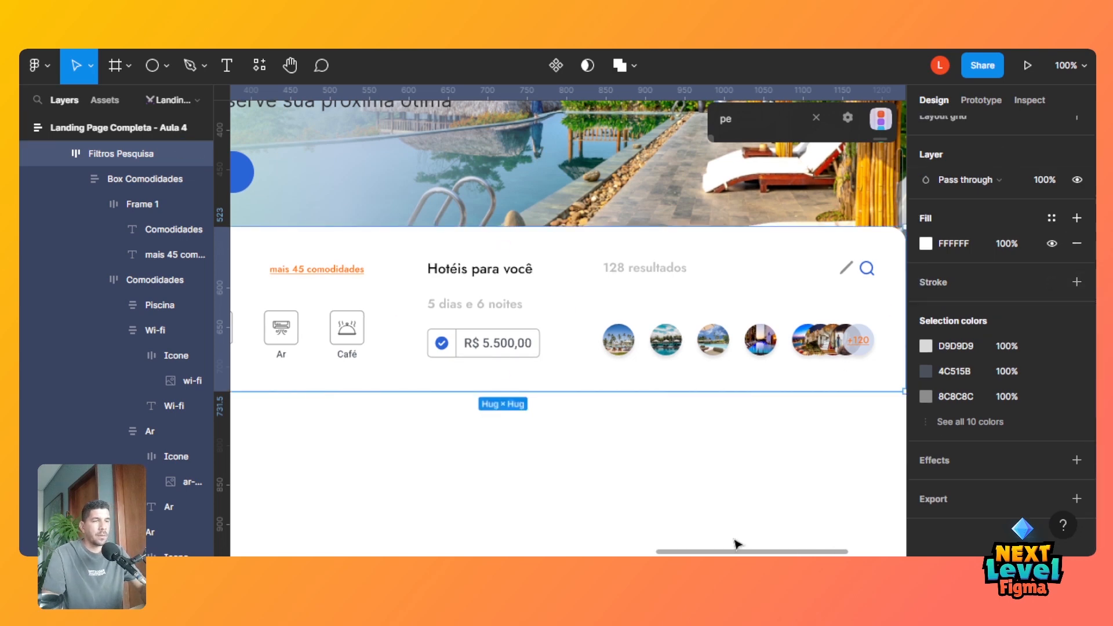
Copy the reference card's drop shadow (X 0, Y 23, blur 50, 0F0F0F at 10%) onto the Filtros Pesquisa card.
scroll(735, 543, "left", 10)
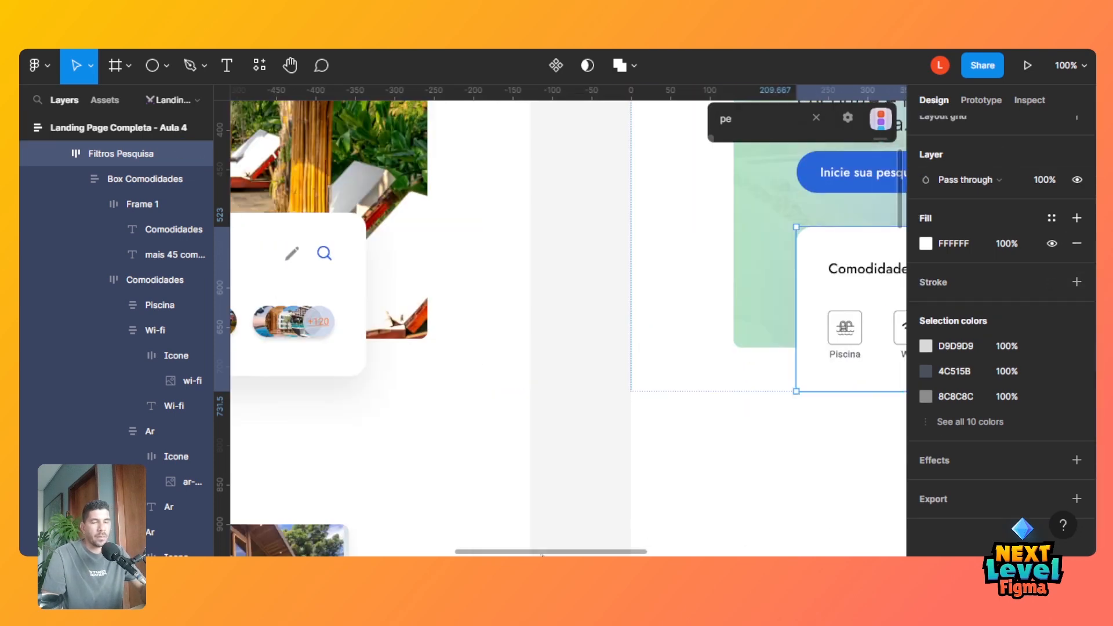
scroll(542, 555, "left", 8)
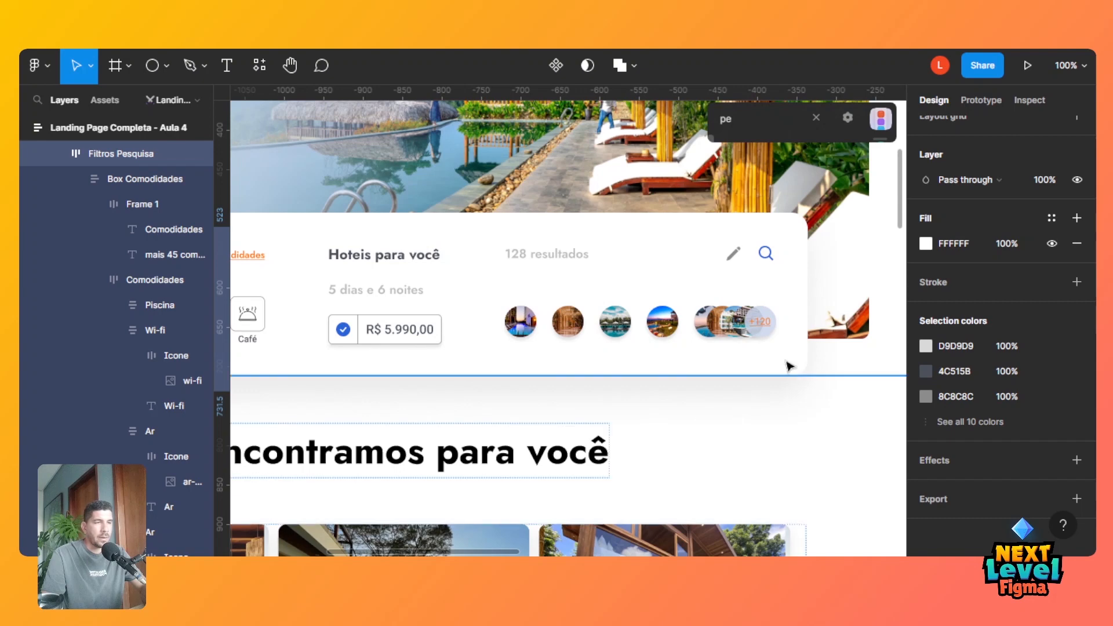
left_click(790, 366)
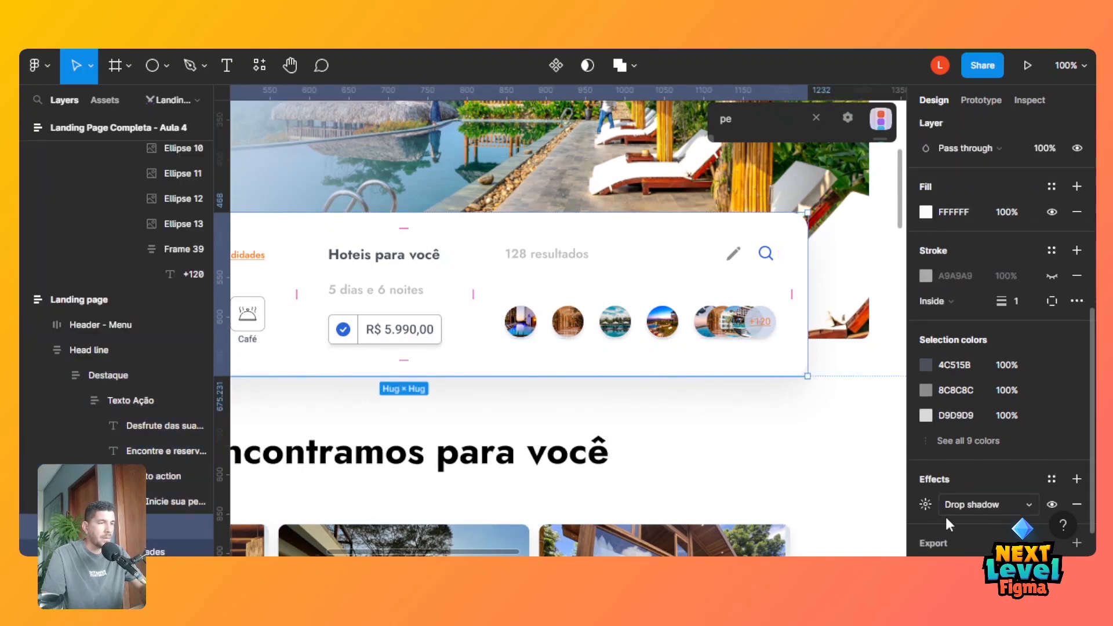
left_click(916, 508)
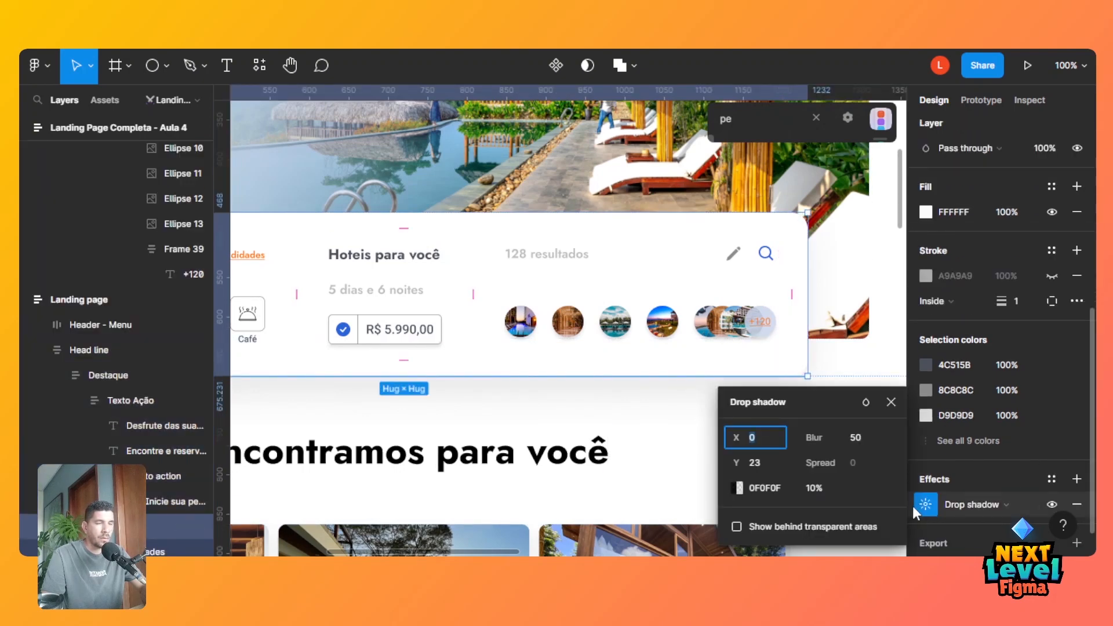
left_click(909, 506)
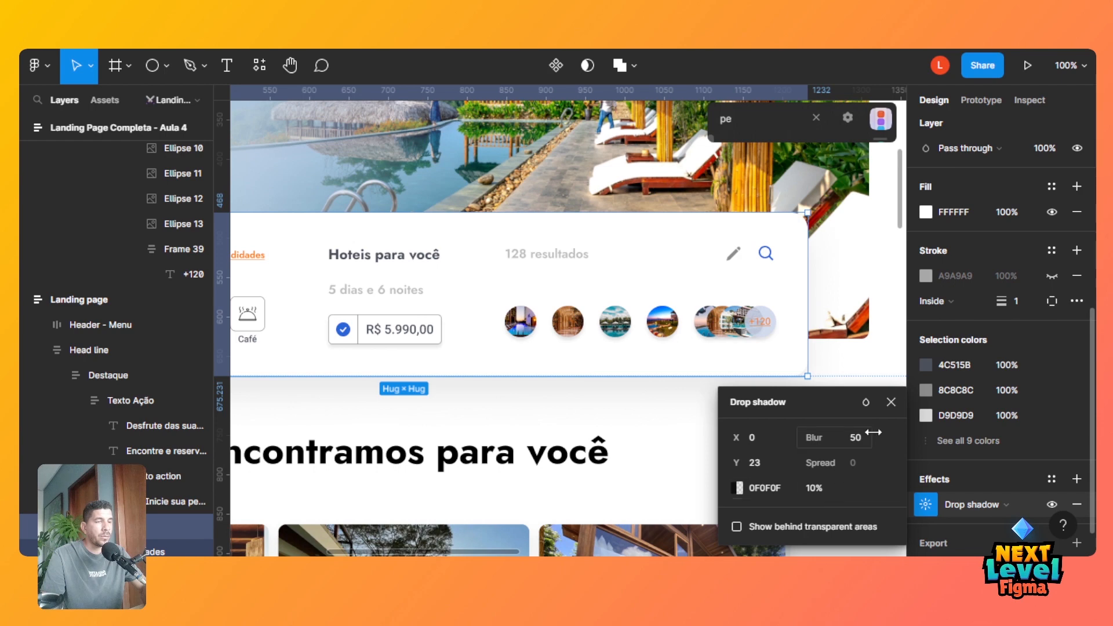
left_click(891, 402)
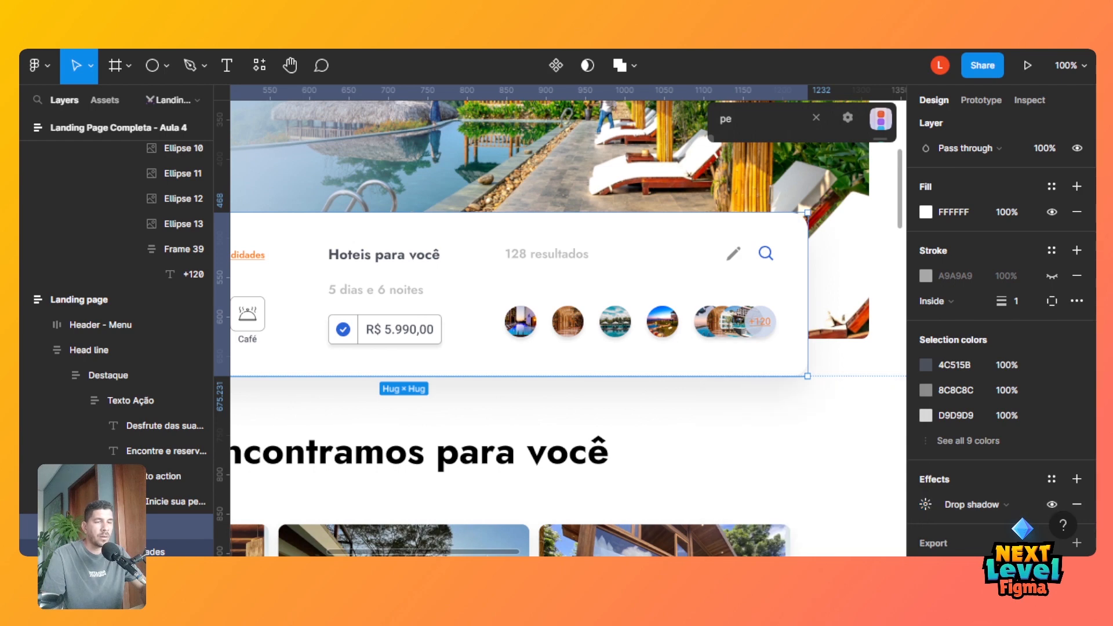
scroll(696, 250, "right", 10)
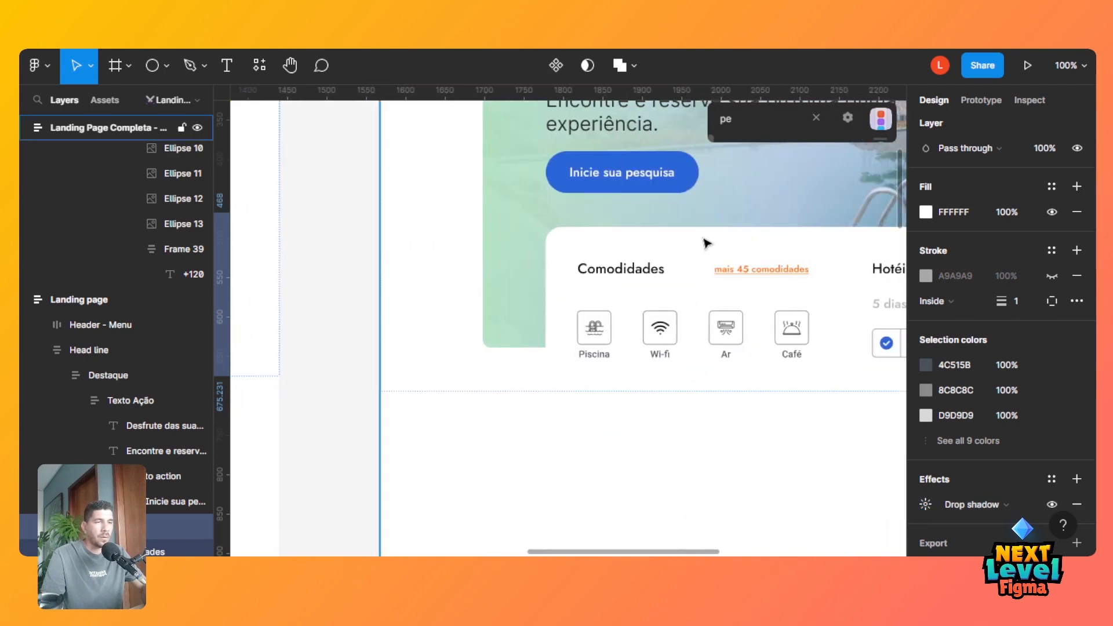
left_click(696, 250)
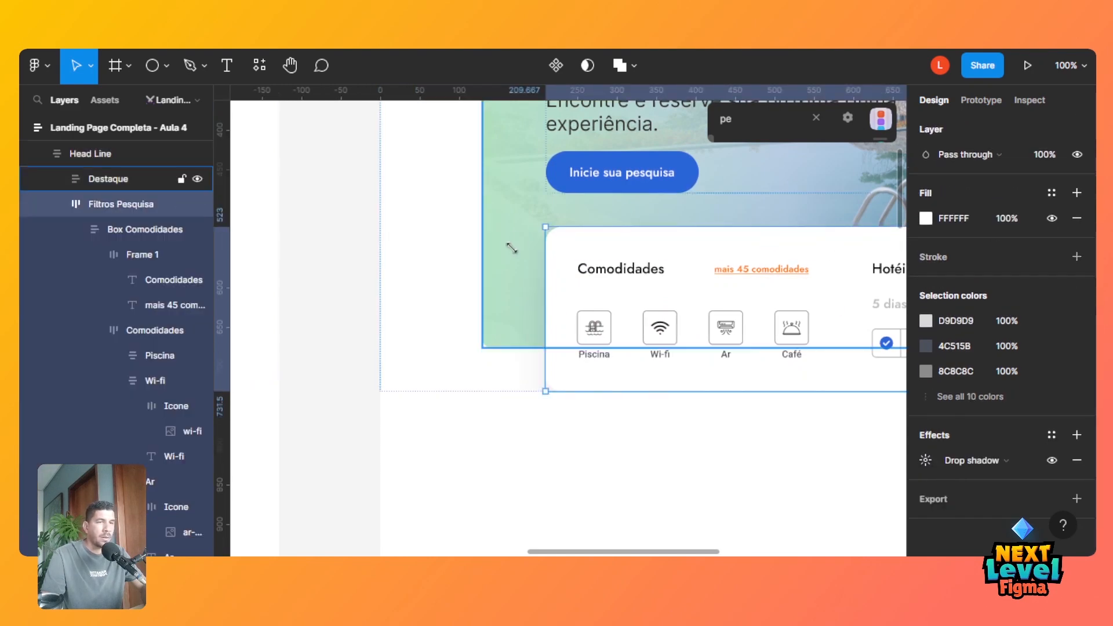
Turn off content clipping on the Head Line frame so the card's shadow can extend beyond it.
left_click(412, 284)
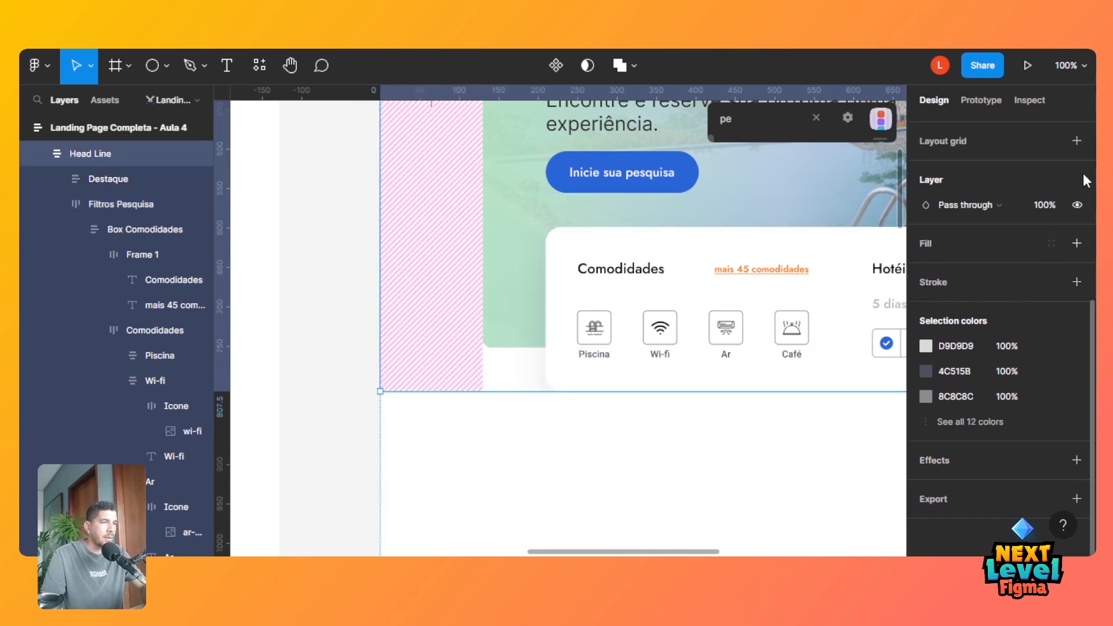
scroll(1083, 174, "up", 5)
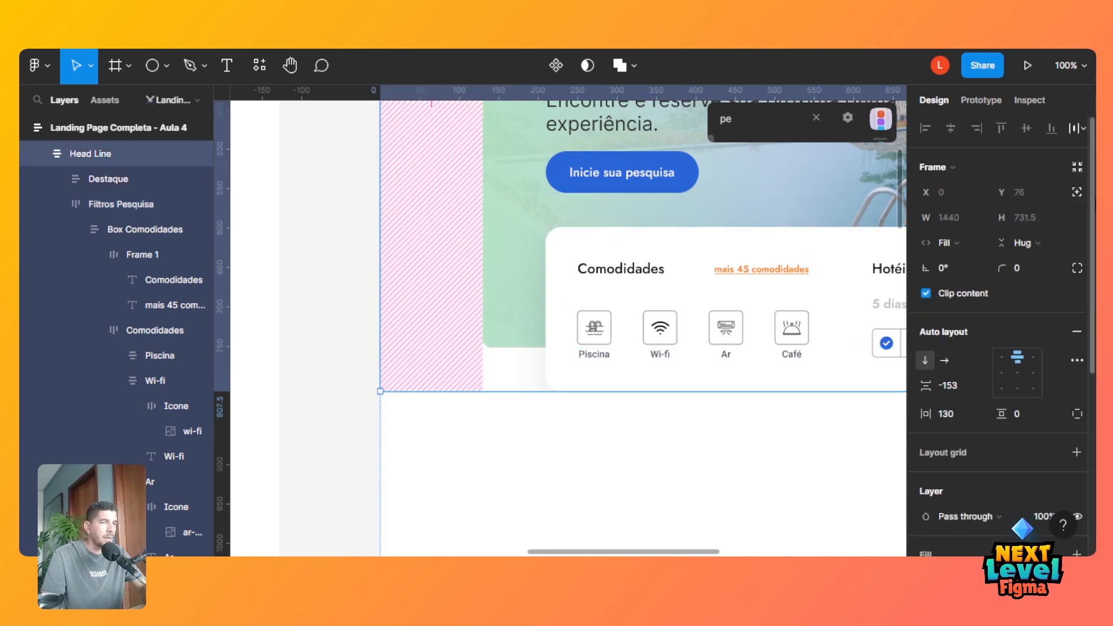
left_click(927, 296)
left_click(745, 446)
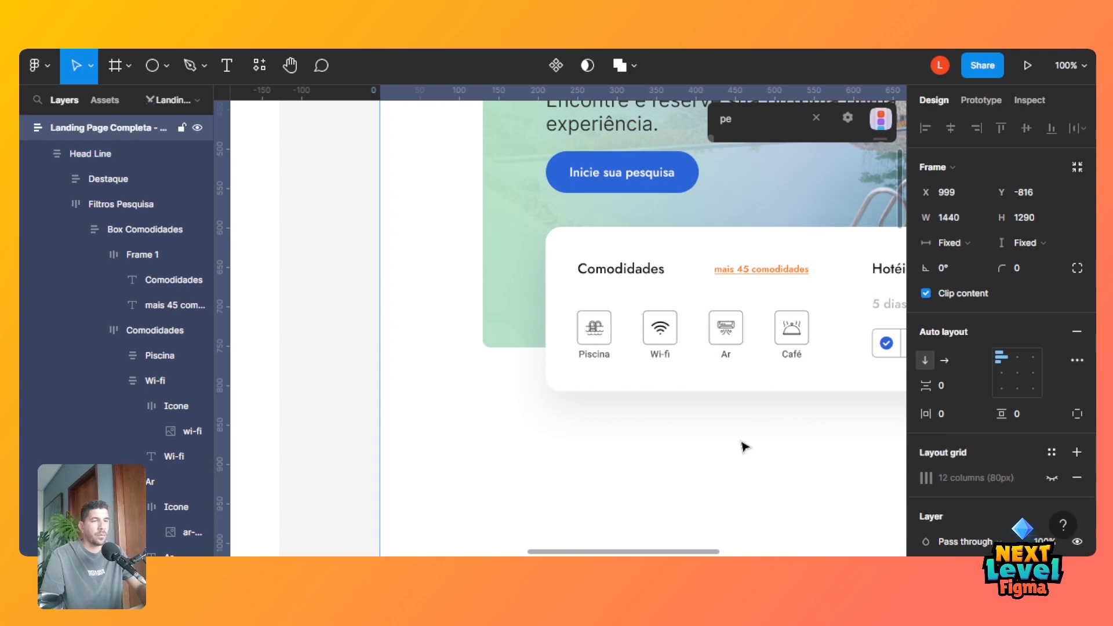
Review the whole hero section against the reference landing page and look over the reference's sections below the search card.
key("minus")
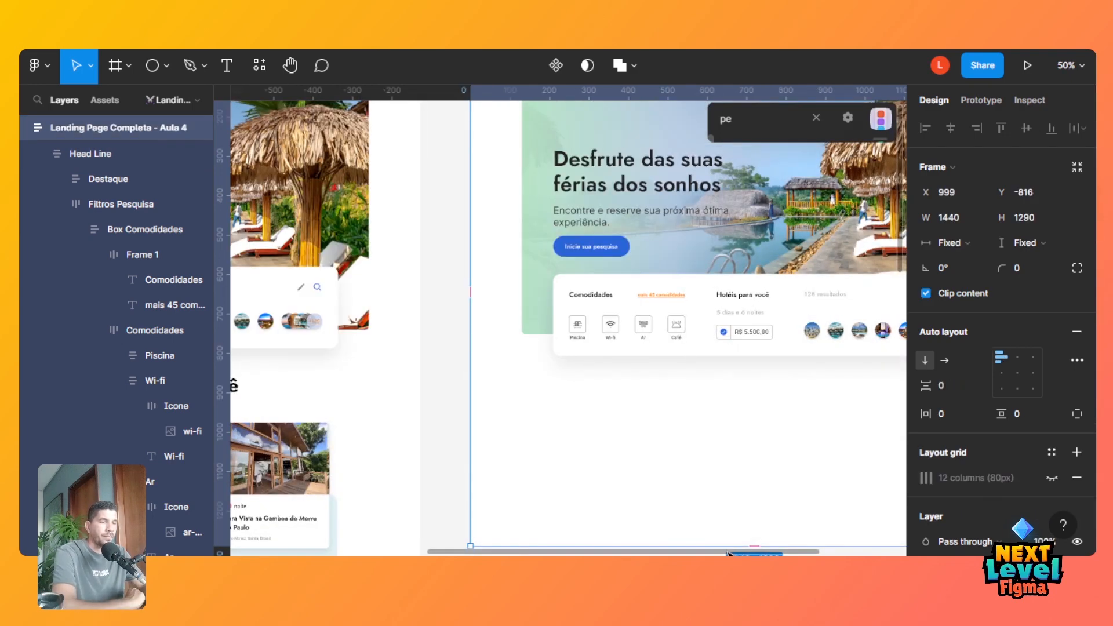
left_click_drag(729, 553, 797, 529)
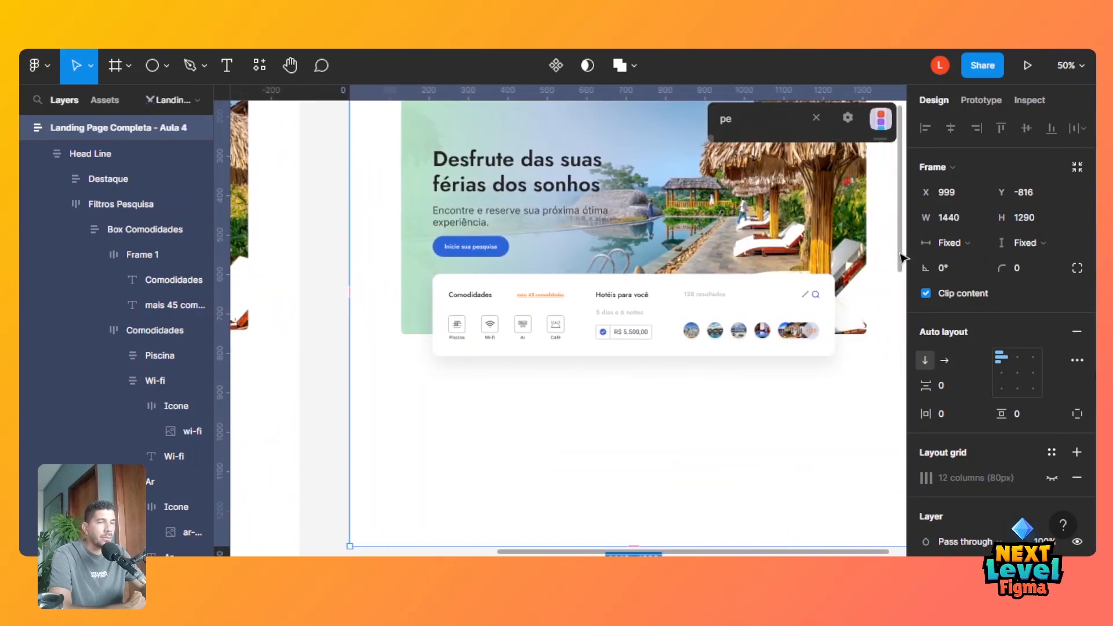
left_click_drag(901, 258, 908, 226)
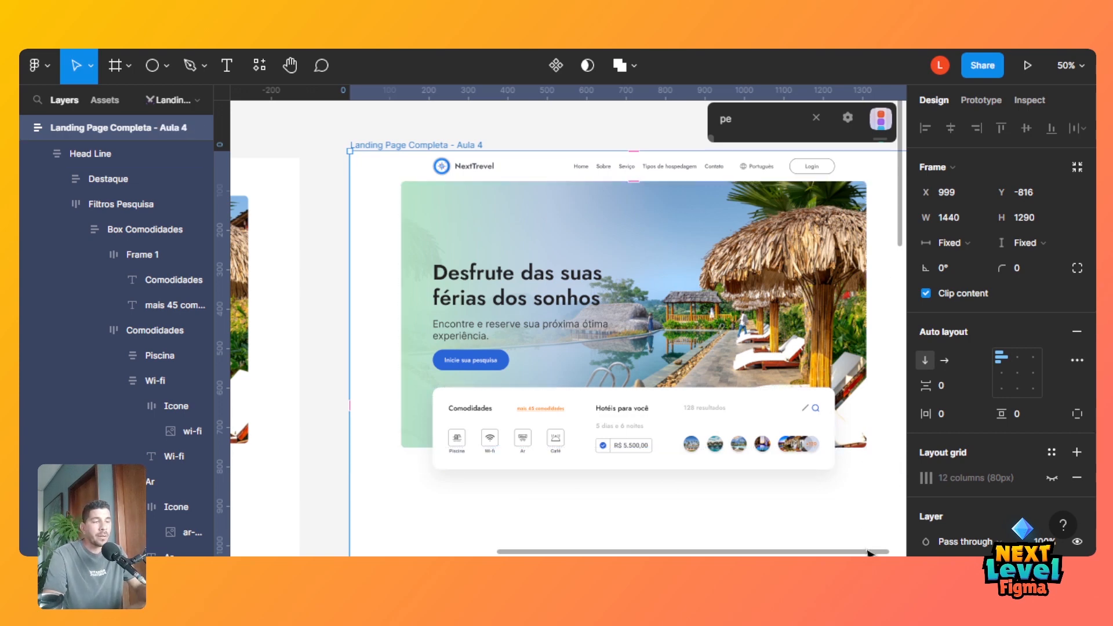
mouse_move(884, 553)
left_mouse_down()
mouse_move(687, 554)
mouse_move(881, 553)
left_mouse_up()
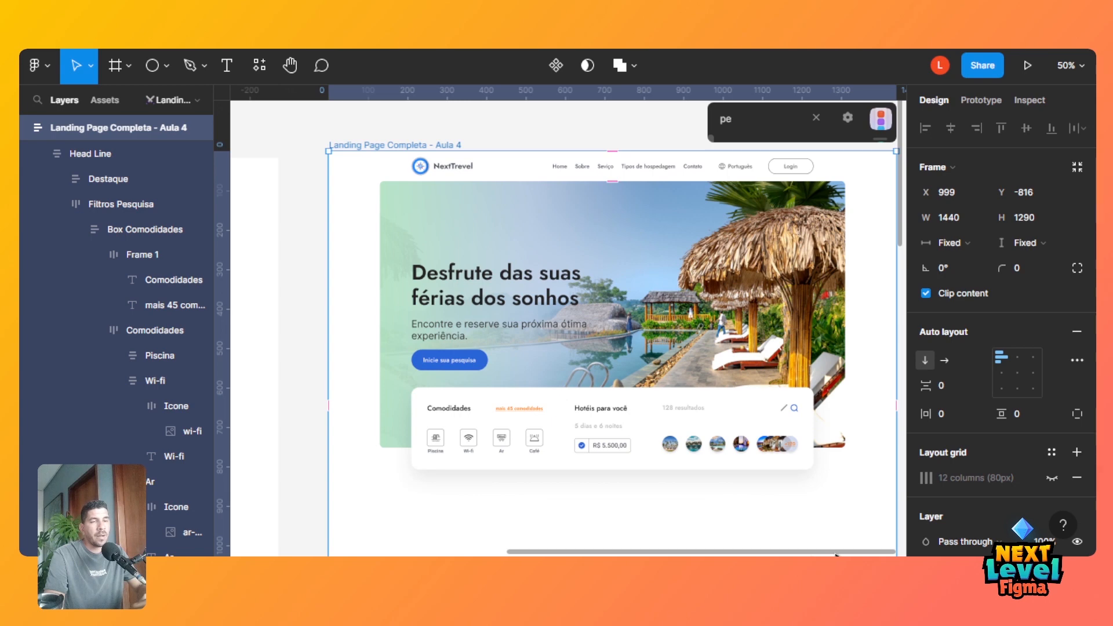
left_click_drag(835, 552, 587, 552)
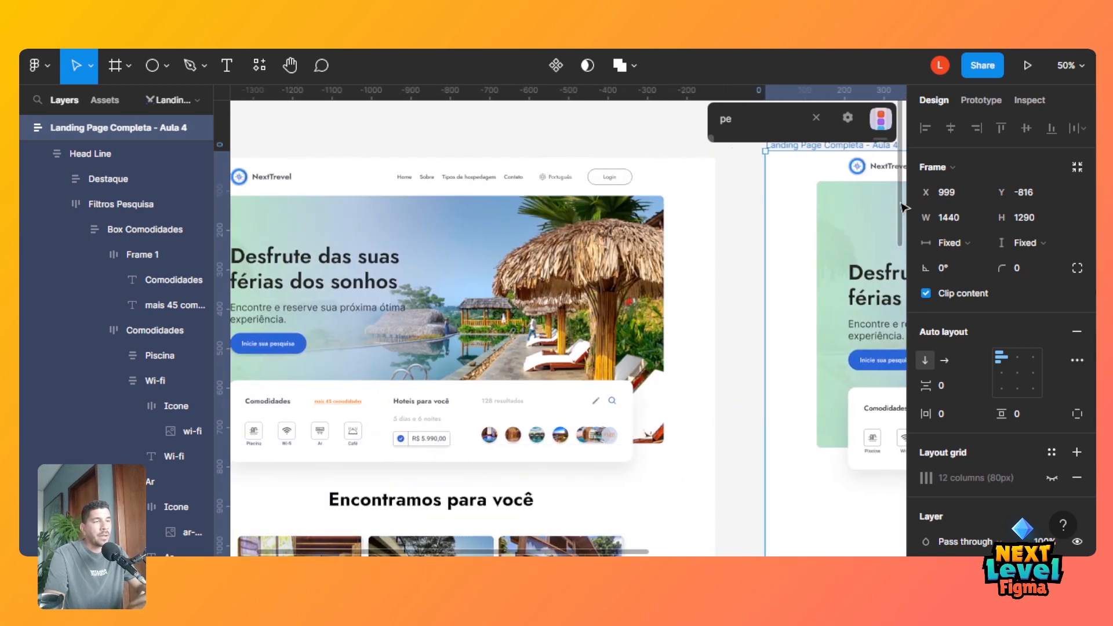
left_click_drag(901, 207, 897, 313)
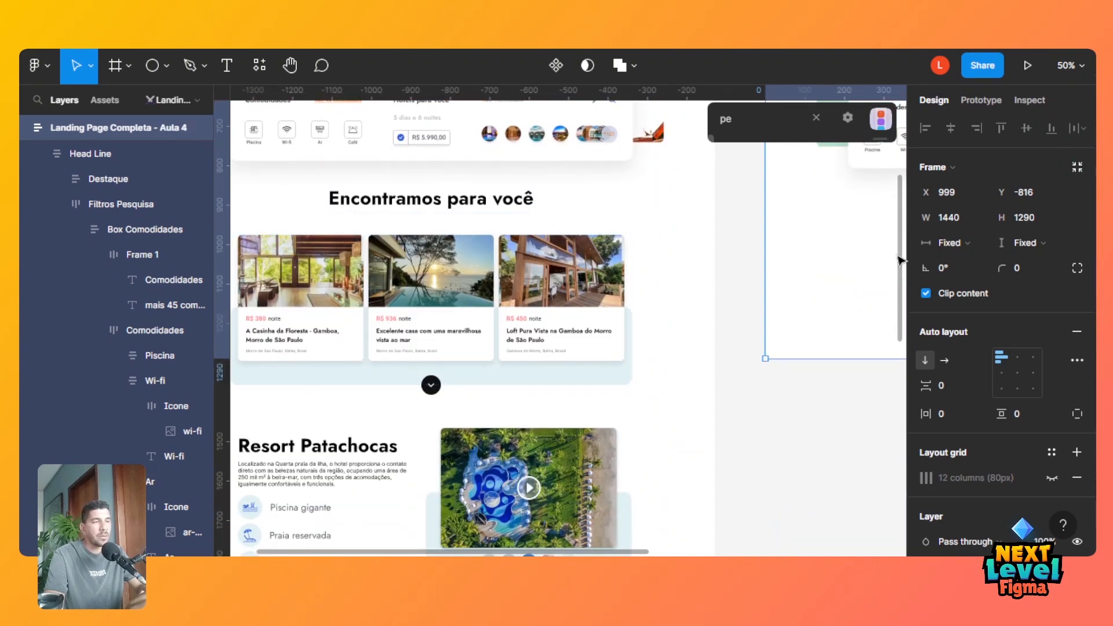
left_click_drag(898, 261, 908, 288)
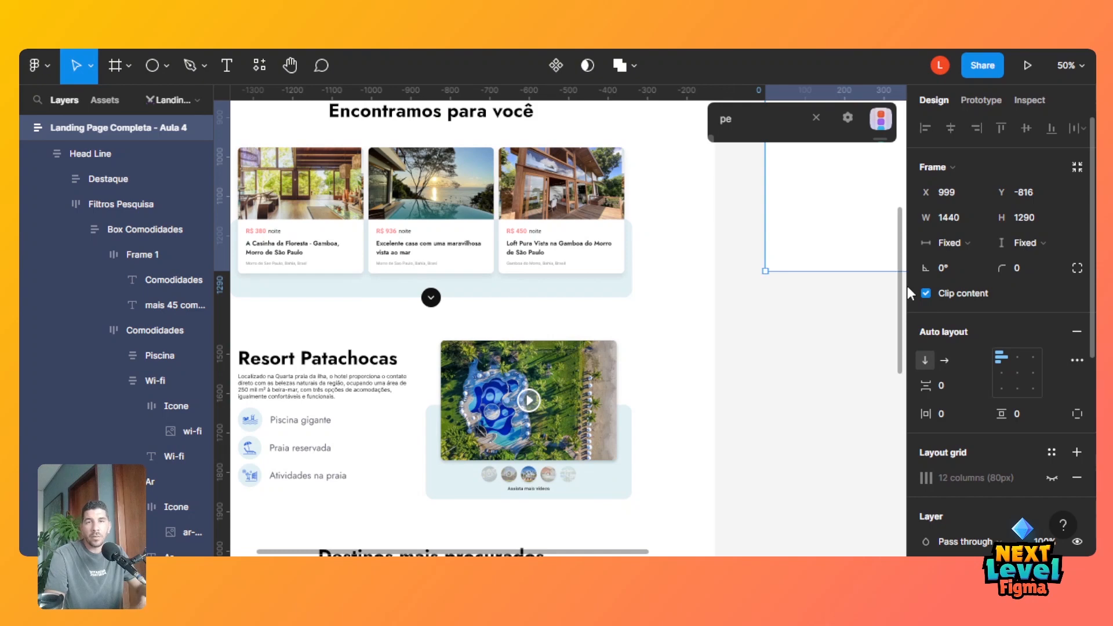